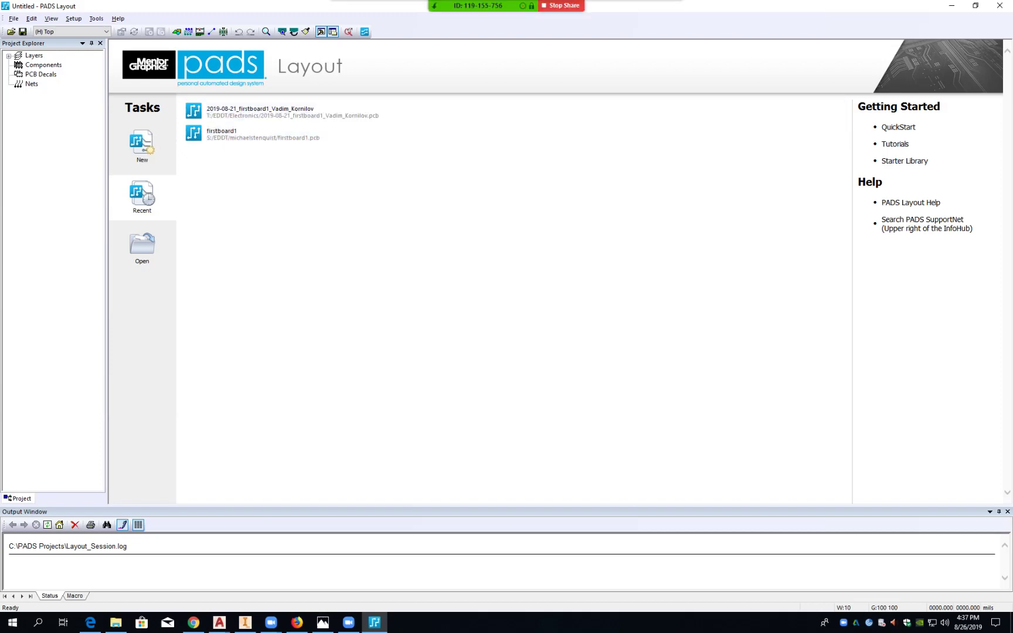
- Open firstboard1.pcb from the instructor's named folder inside EDDT on the CAD_Common$ network drive
{"action": "left_click", "coordinate": [14, 19]}
{"action": "left_click", "coordinate": [32, 41]}
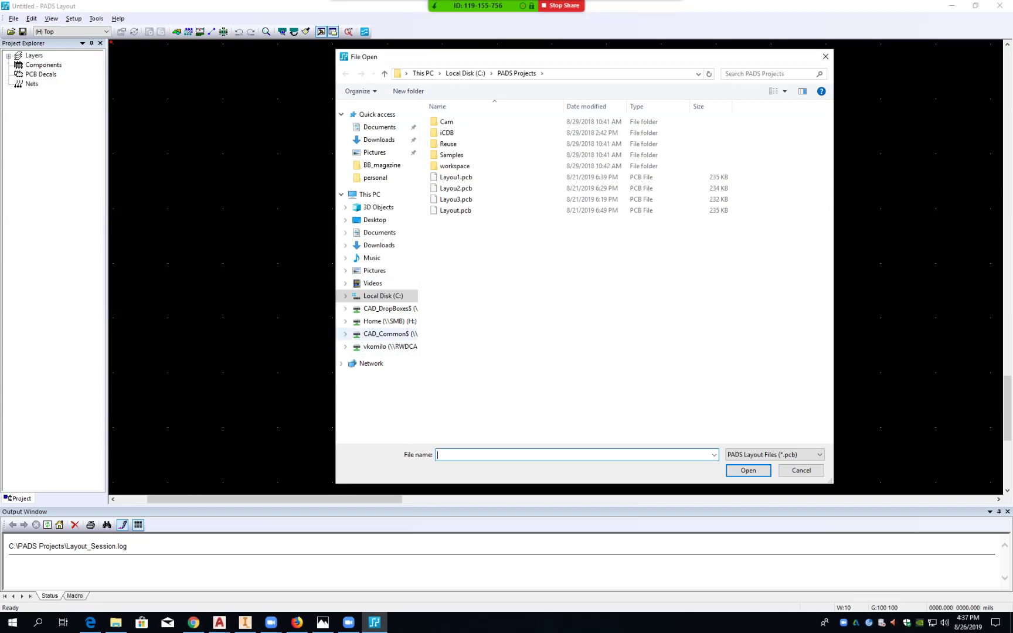
{"action": "left_click", "coordinate": [390, 334]}
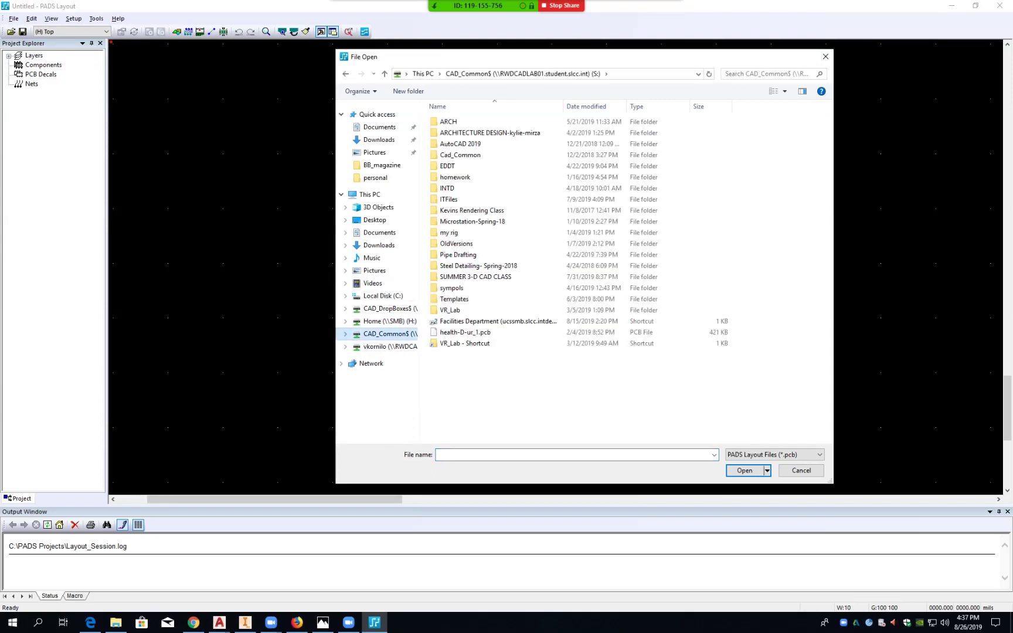
{"action": "double_click", "coordinate": [448, 165]}
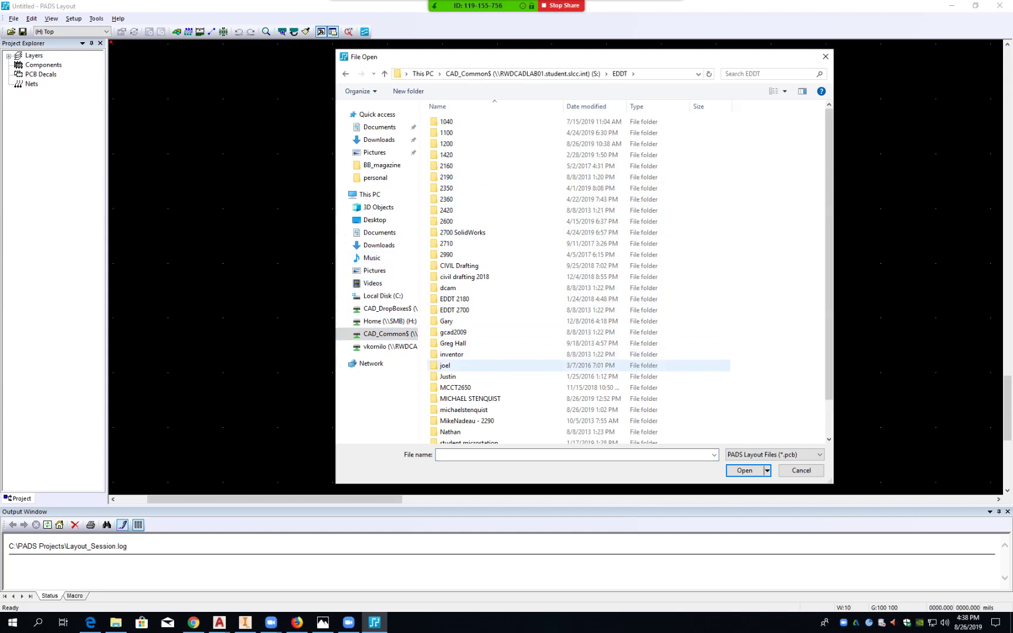
{"action": "double_click", "coordinate": [463, 410]}
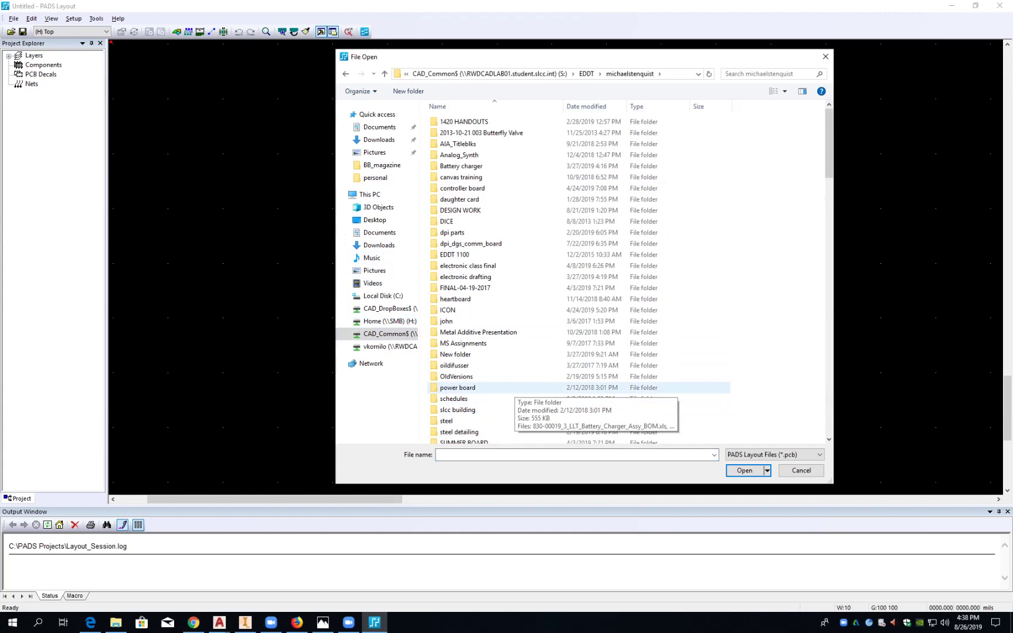
{"action": "scroll", "coordinate": [504, 385], "scroll_direction": "down", "scroll_amount": 15}
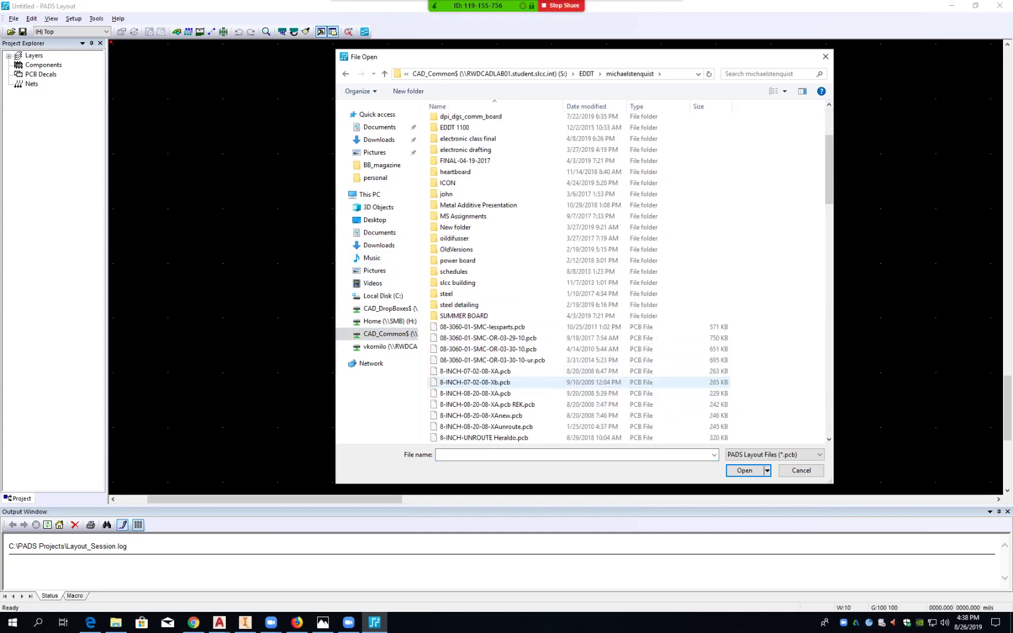
{"action": "scroll", "coordinate": [504, 382], "scroll_direction": "down", "scroll_amount": 16}
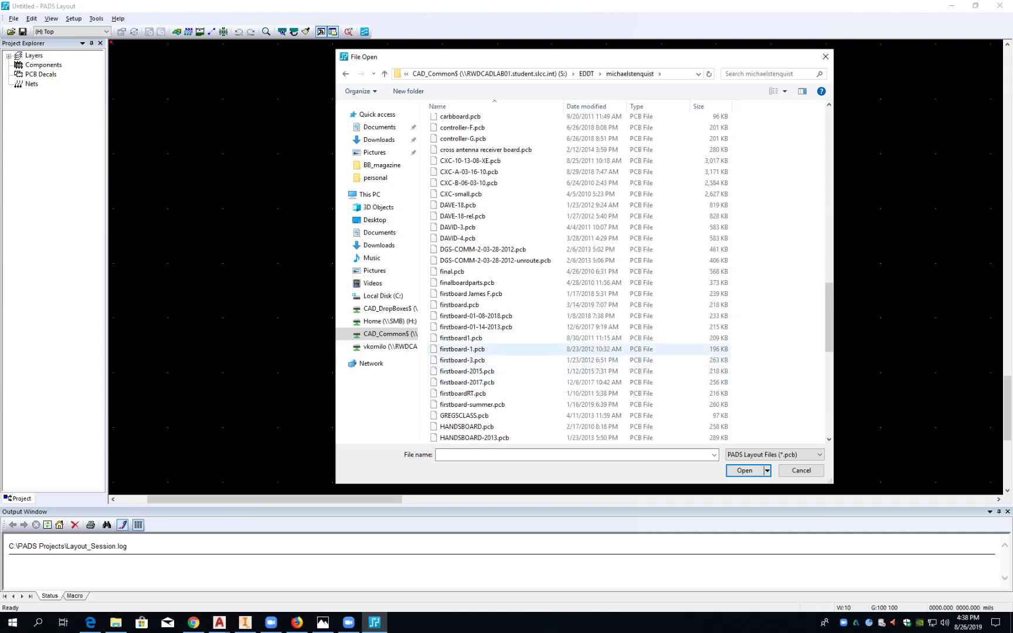
{"action": "left_click", "coordinate": [462, 338]}
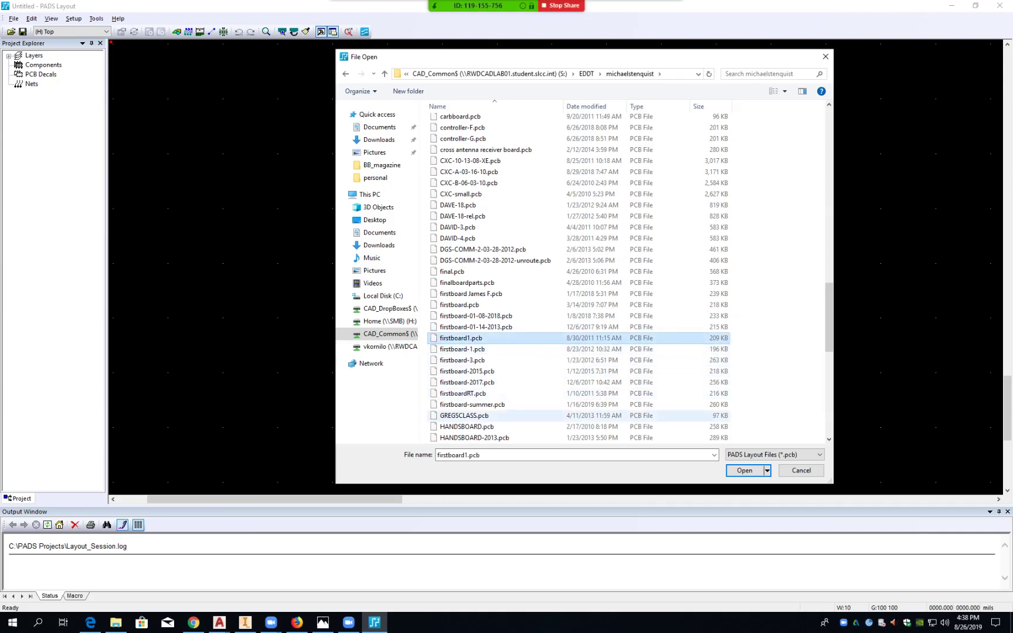
{"action": "key", "text": "Return"}
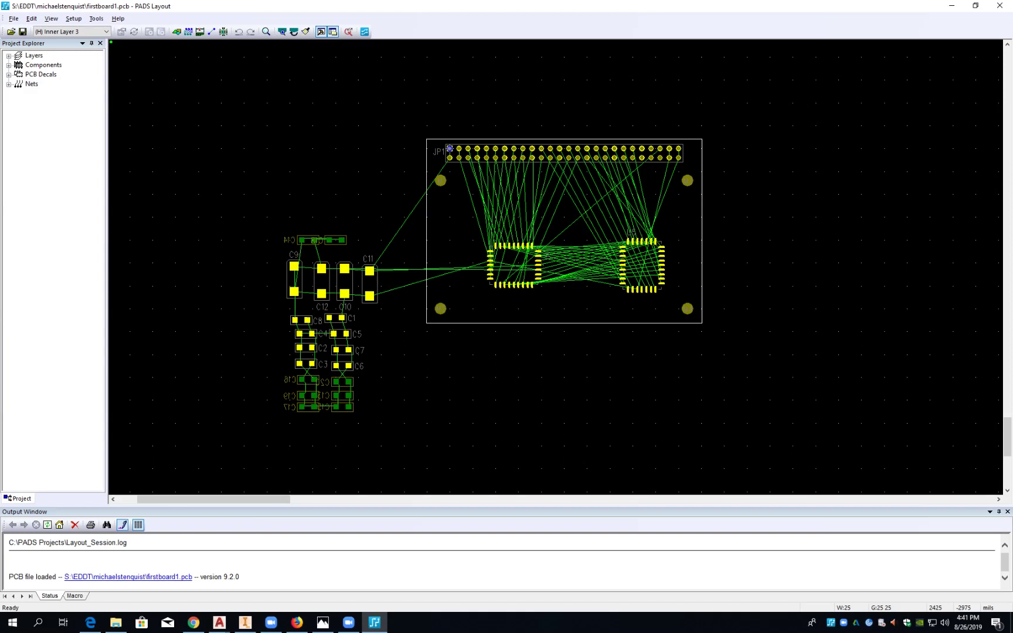
- Rotate component U5 through three successive 90-degree turns so its orientation matches U4
{"action": "key", "text": "Home"}
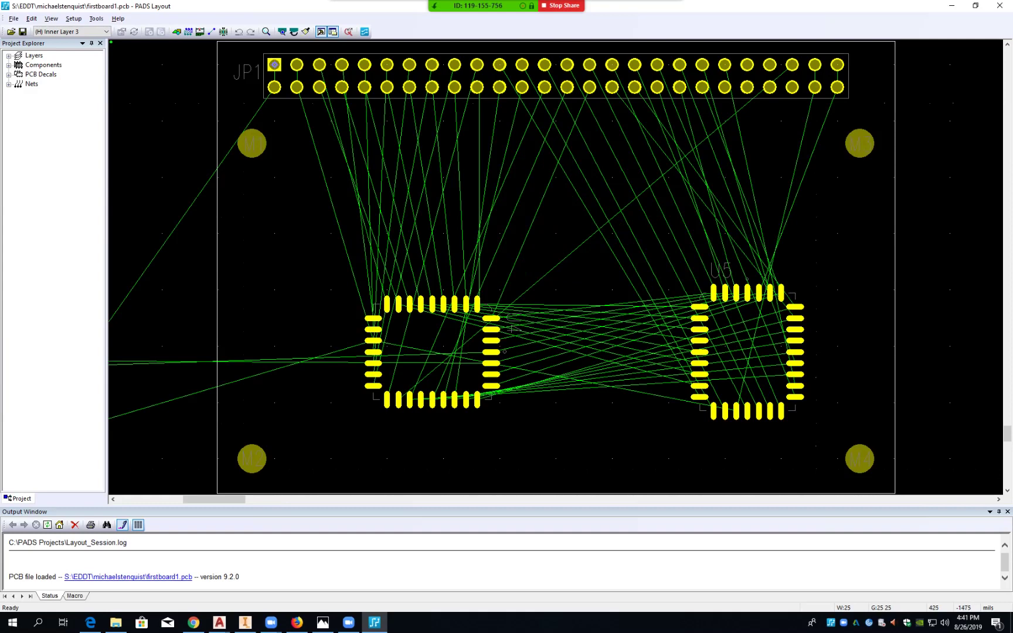
{"action": "left_click_drag", "start_coordinate": [376, 402], "coordinate": [432, 352]}
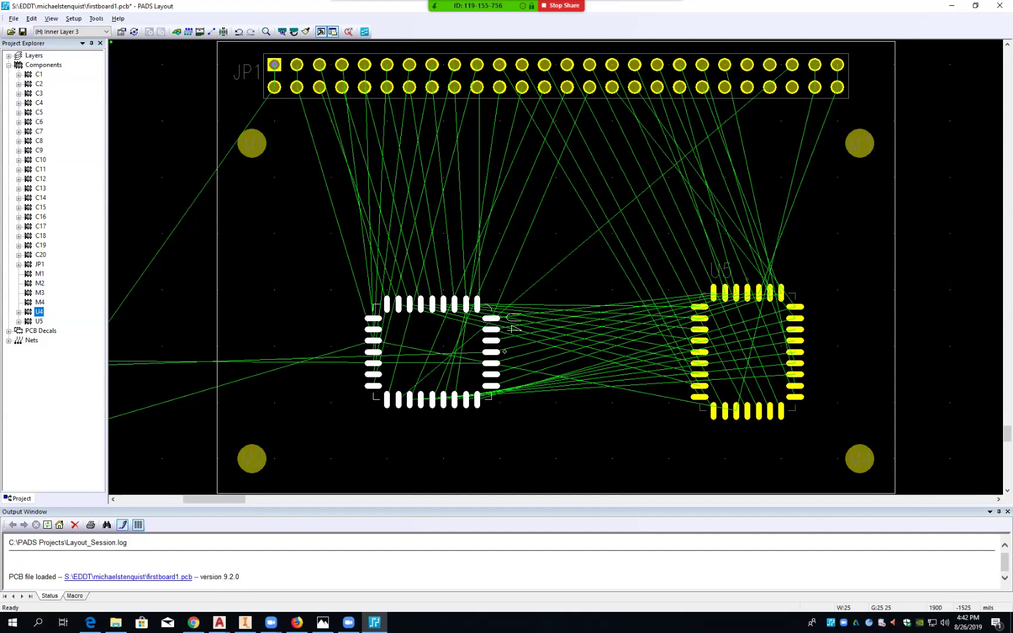
{"action": "key", "text": "Down"}
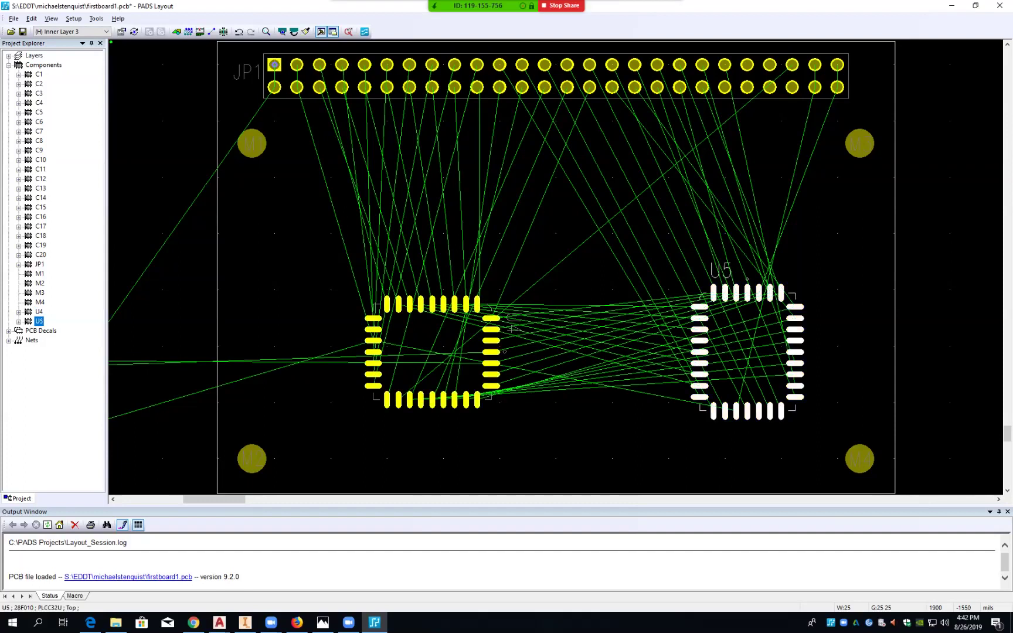
{"action": "key", "text": "ctrl+r"}
{"action": "key", "text": "ctrl+r"}
{"action": "key", "text": "ctrl+r"}
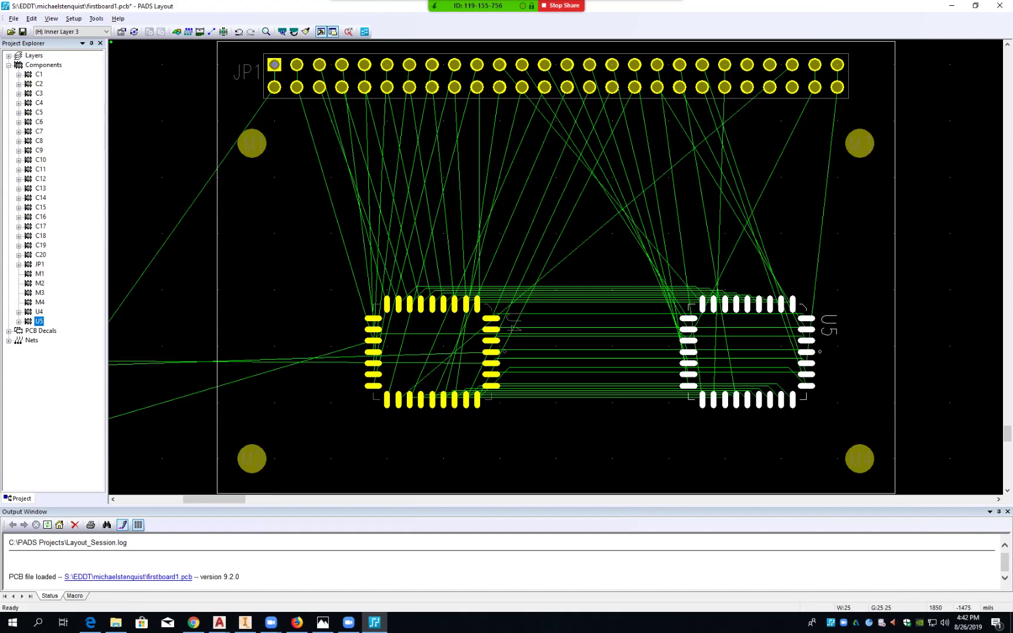
- Move component U5 diagonally down to the board corner so it overlaps mounting hole M4
{"action": "left_click", "coordinate": [686, 397]}
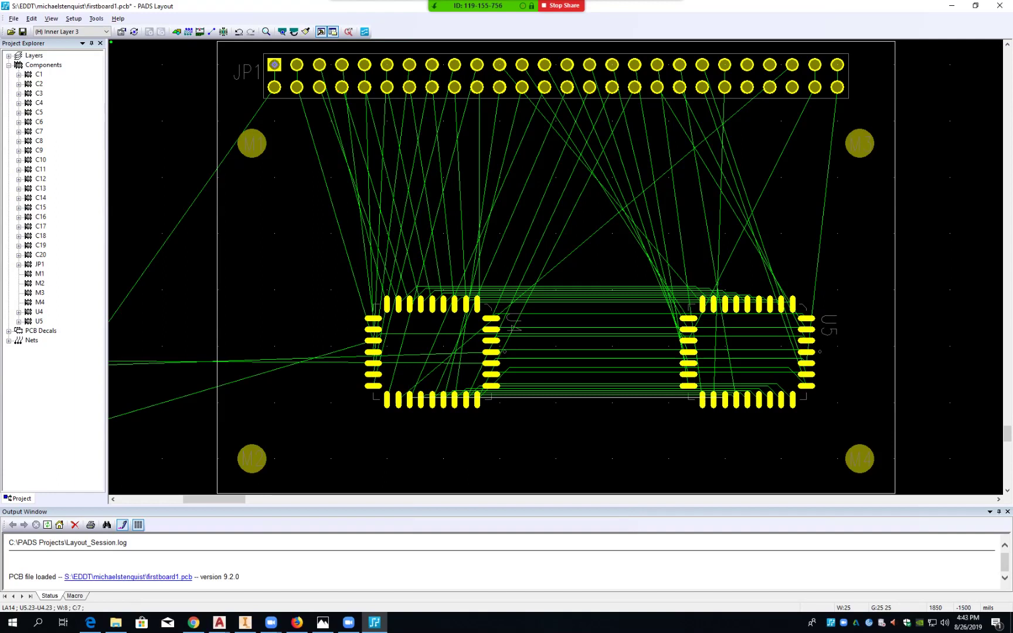
{"action": "left_click_drag", "start_coordinate": [803, 402], "coordinate": [859, 453]}
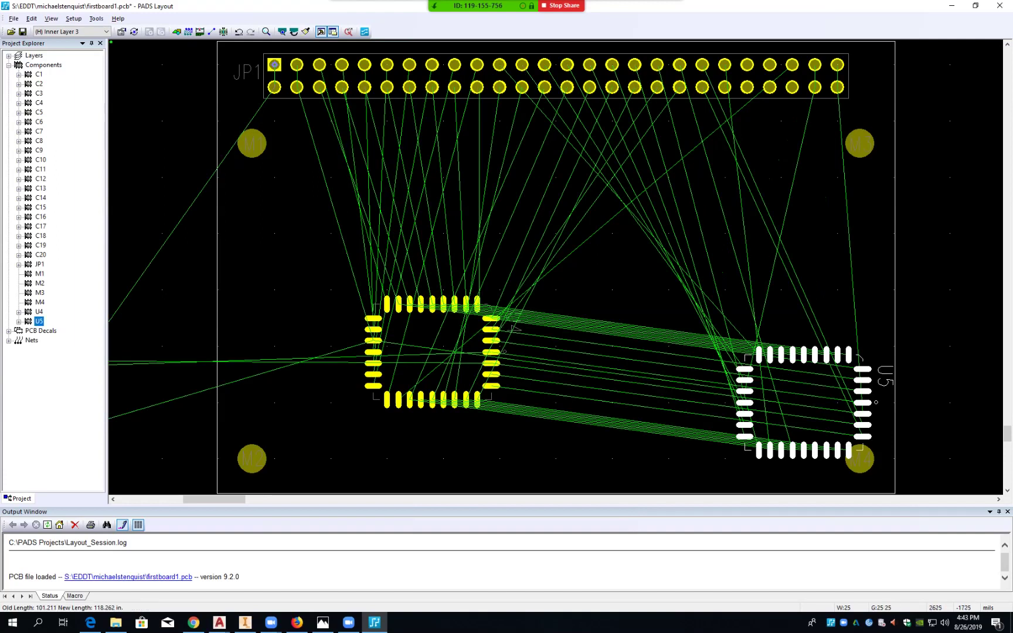
{"action": "left_click", "coordinate": [859, 454]}
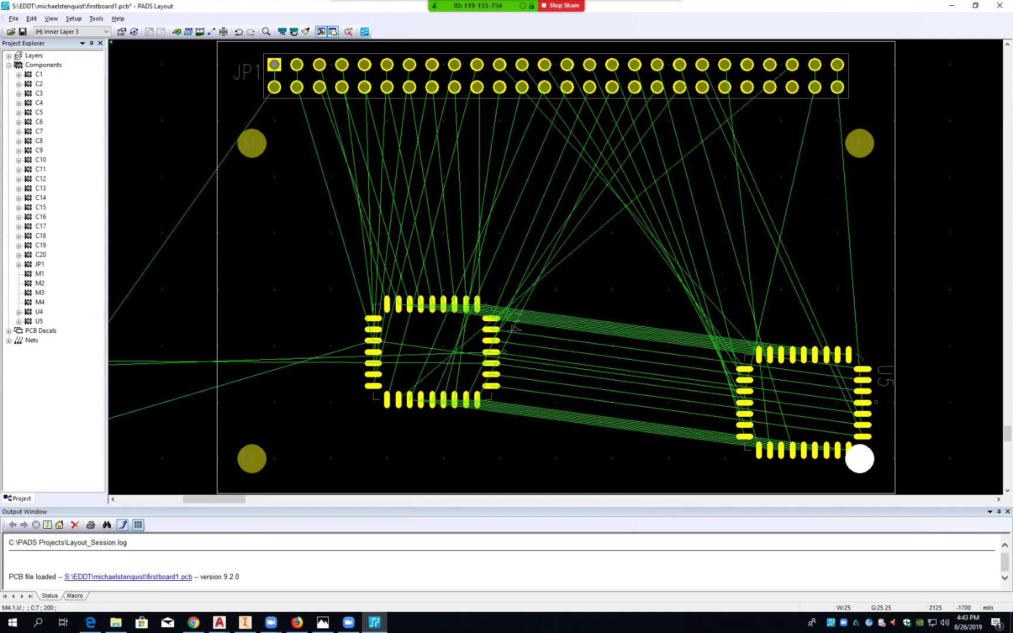
{"action": "left_click", "coordinate": [741, 357]}
{"action": "key", "text": "ctrl+e"}
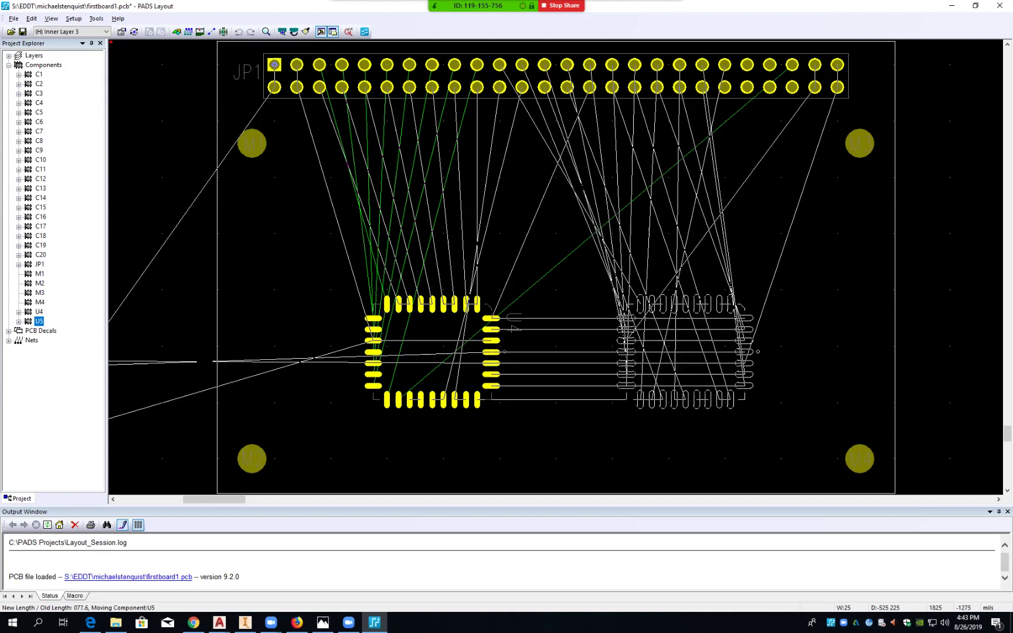
{"action": "left_click", "coordinate": [875, 402]}
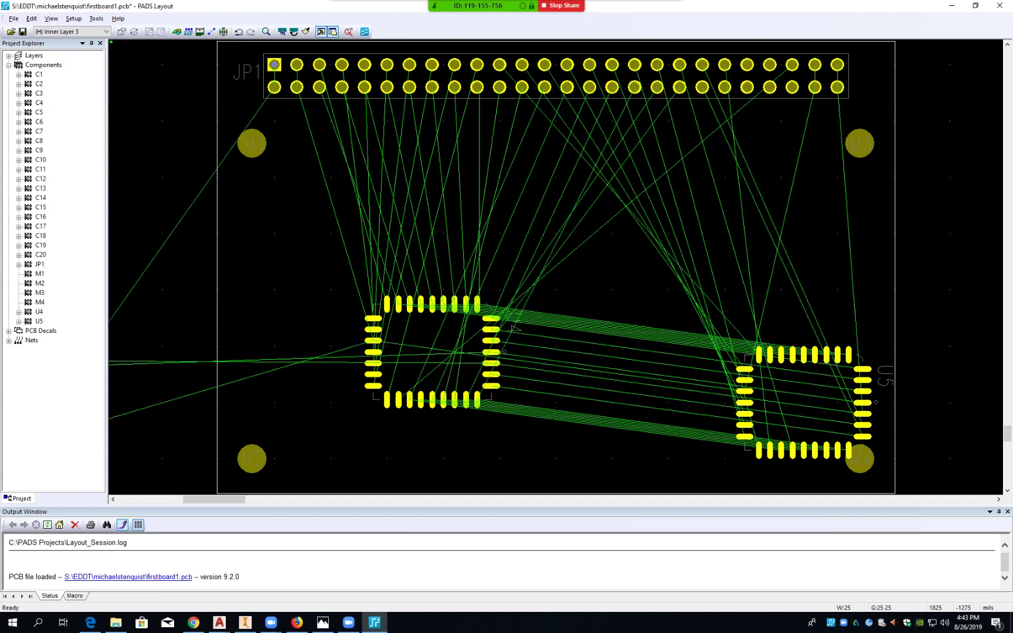
- Move component U5 away from mounting hole M4 and place it level with U4, clear of the board edge
{"action": "left_click", "coordinate": [743, 451]}
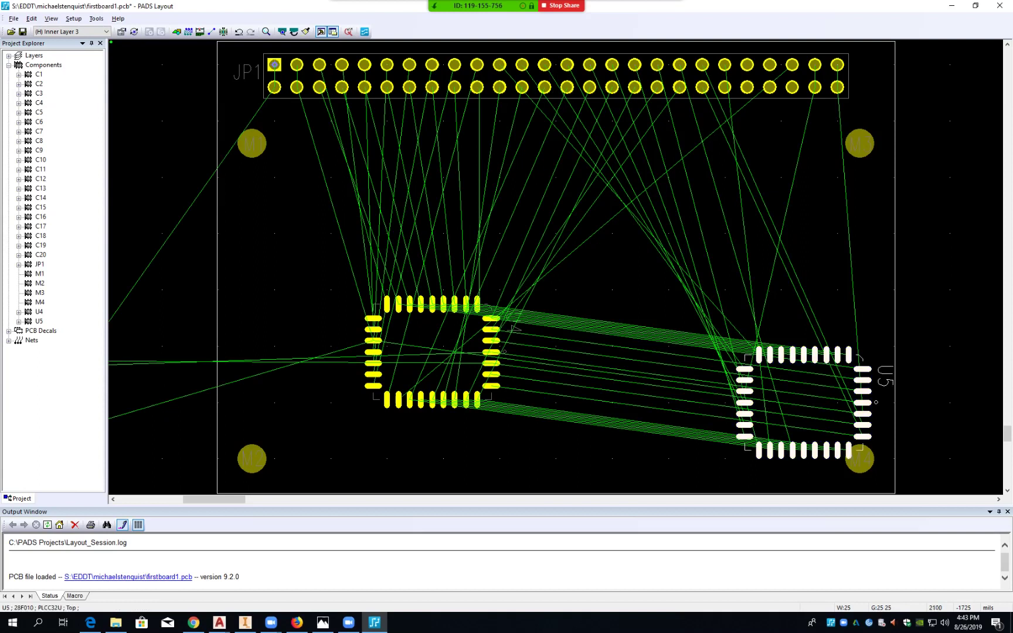
{"action": "key", "text": "ctrl+e"}
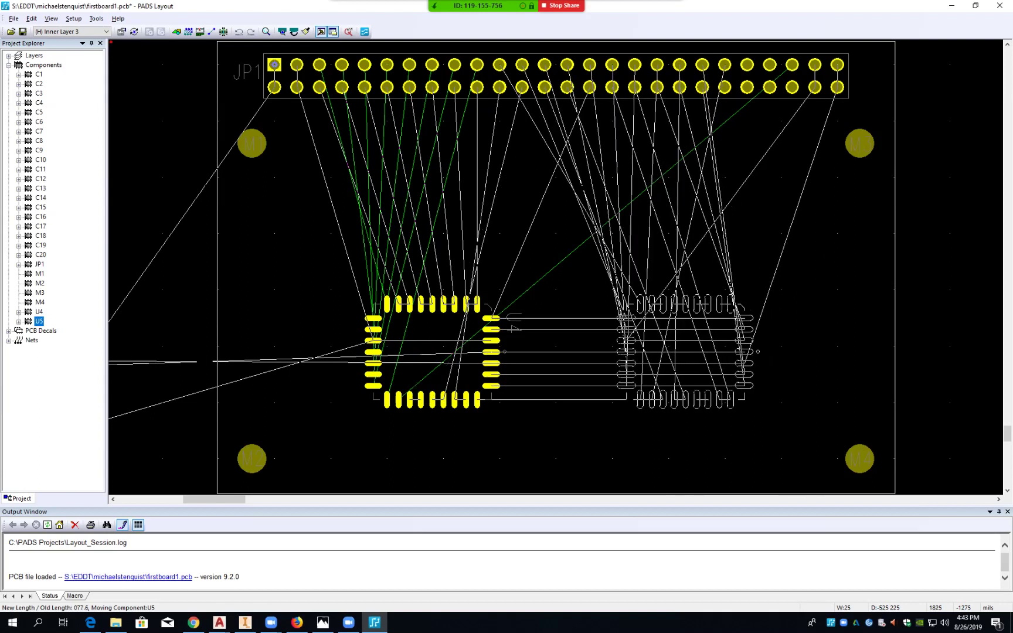
{"action": "left_click", "coordinate": [686, 352]}
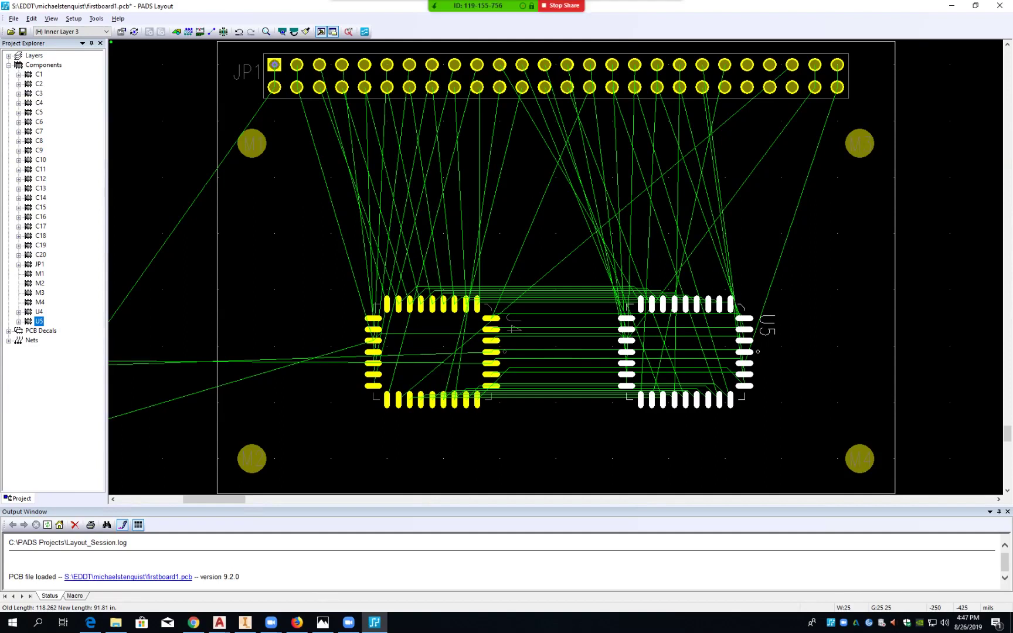
- Set the recommended trace width in the default clearance rules to 12 mils
{"action": "left_click", "coordinate": [74, 18]}
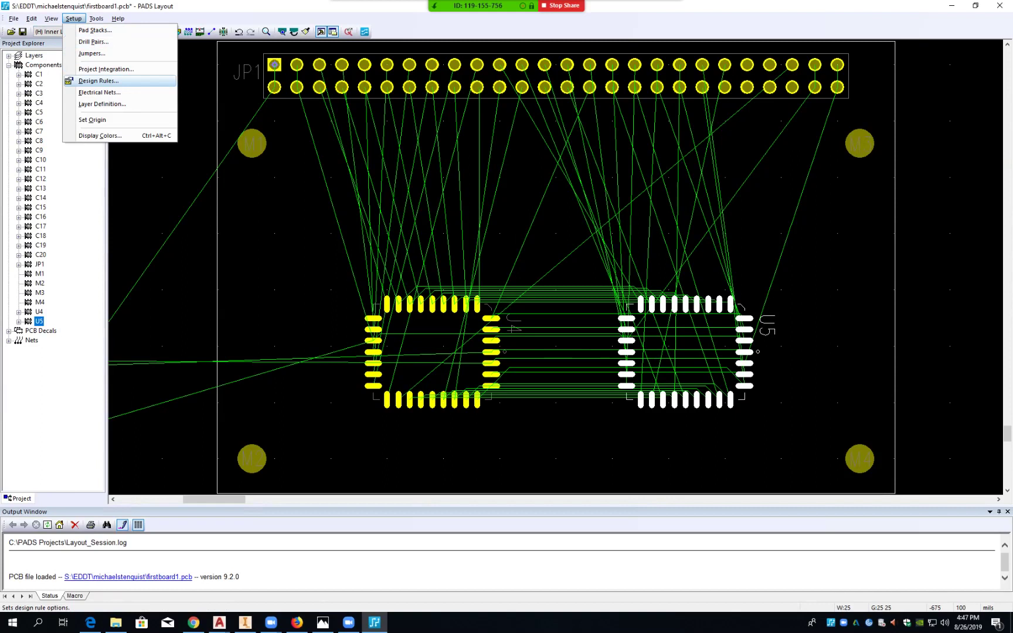
{"action": "left_click", "coordinate": [98, 81]}
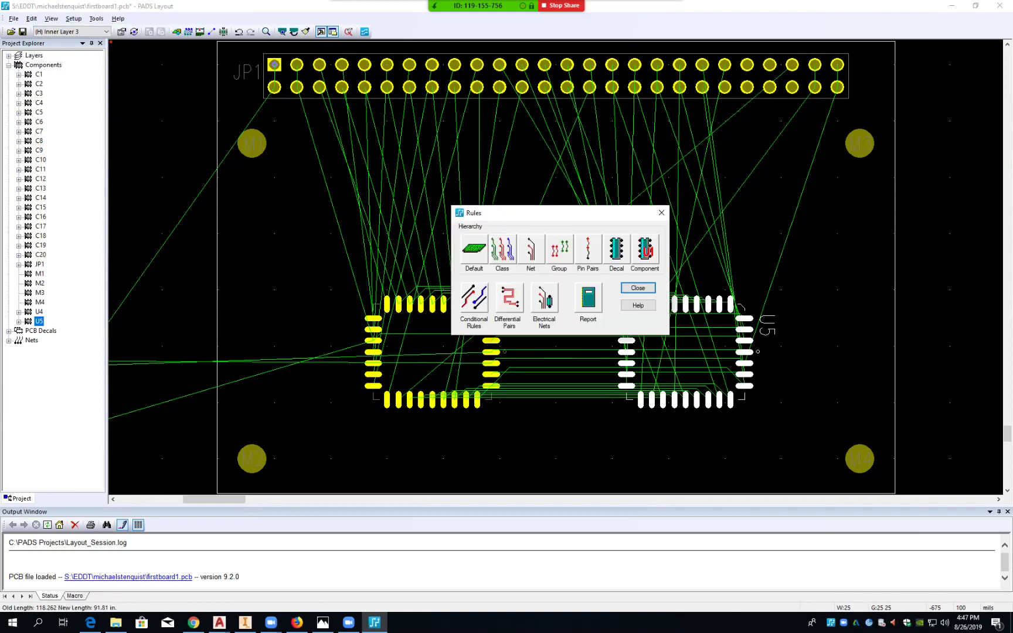
{"action": "left_click_drag", "start_coordinate": [587, 212], "coordinate": [414, 188]}
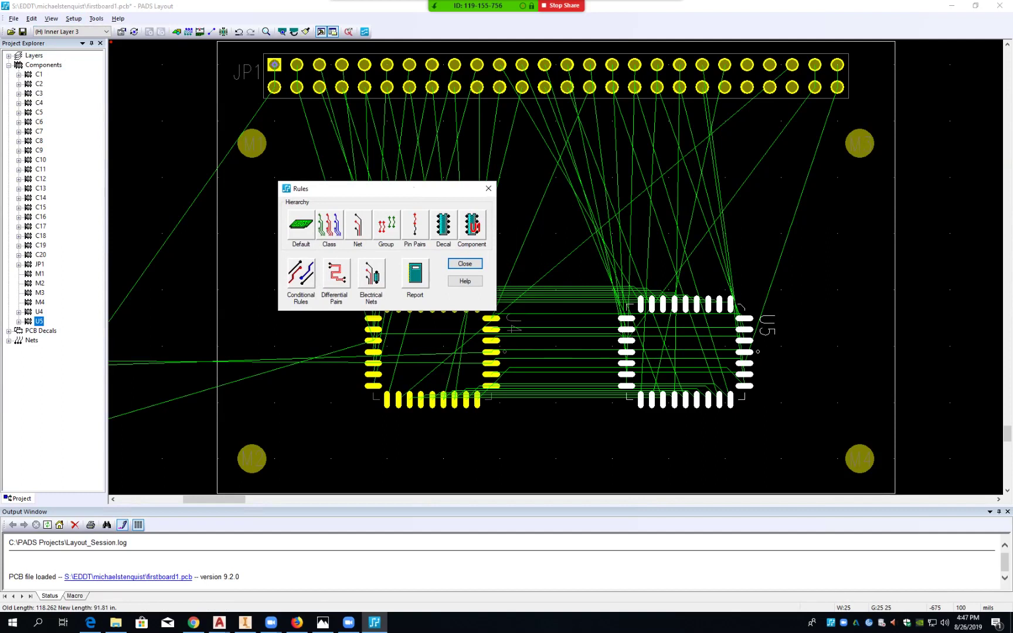
{"action": "left_click", "coordinate": [300, 226]}
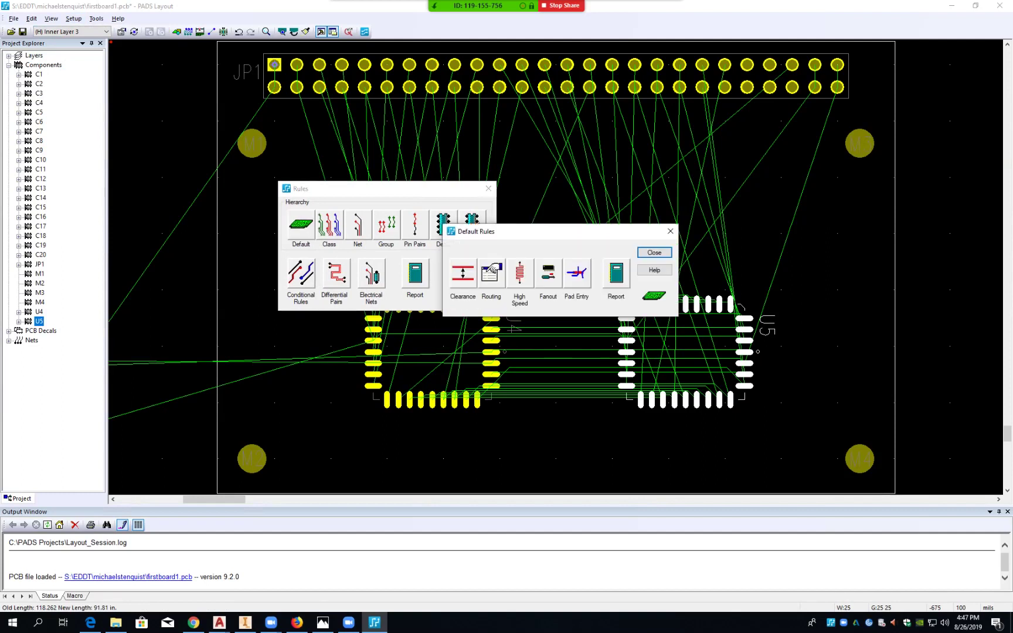
{"action": "left_click", "coordinate": [463, 274]}
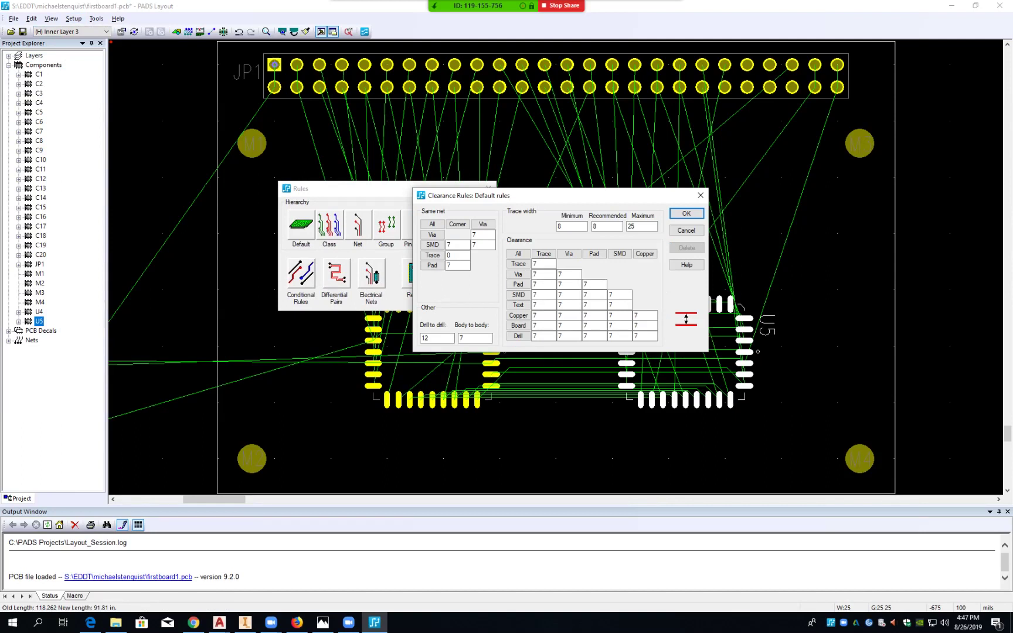
{"action": "double_click", "coordinate": [594, 226]}
{"action": "type", "text": "12"}
{"action": "key", "text": "Return"}
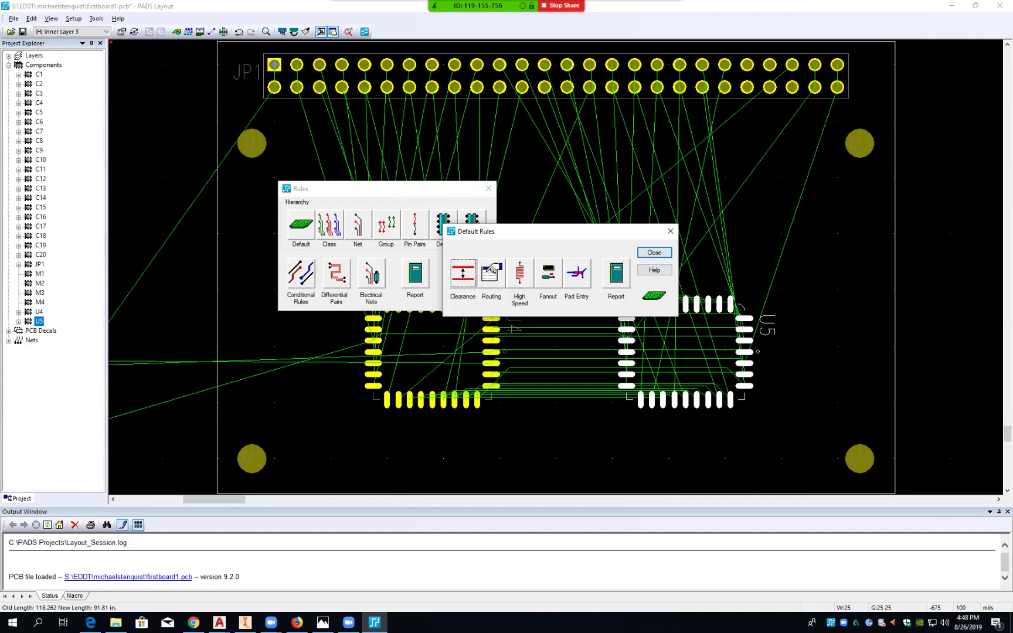
{"action": "key", "text": "Return"}
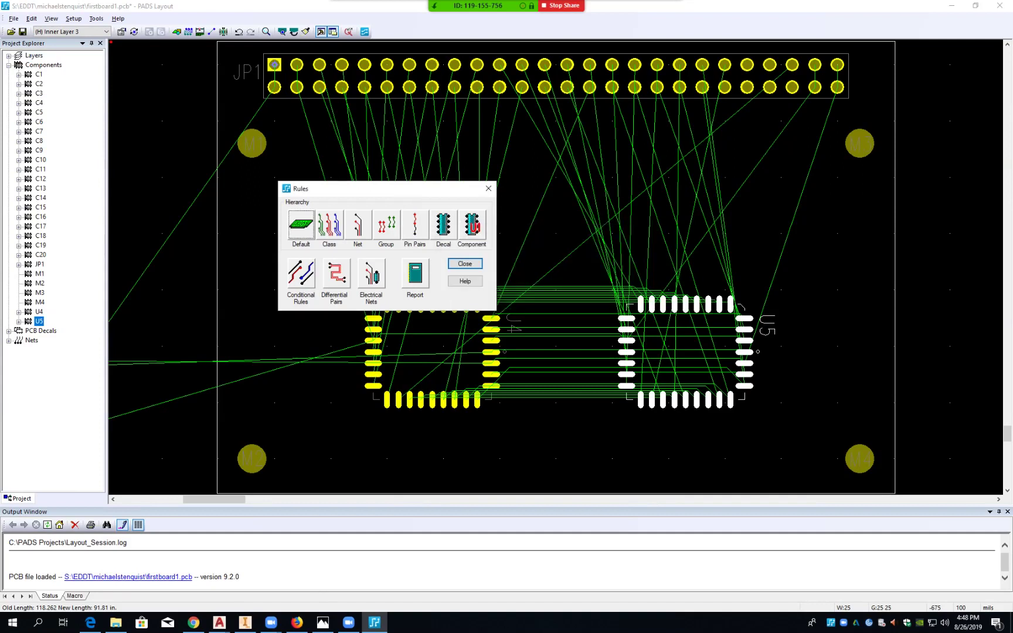
{"action": "key", "text": "Return"}
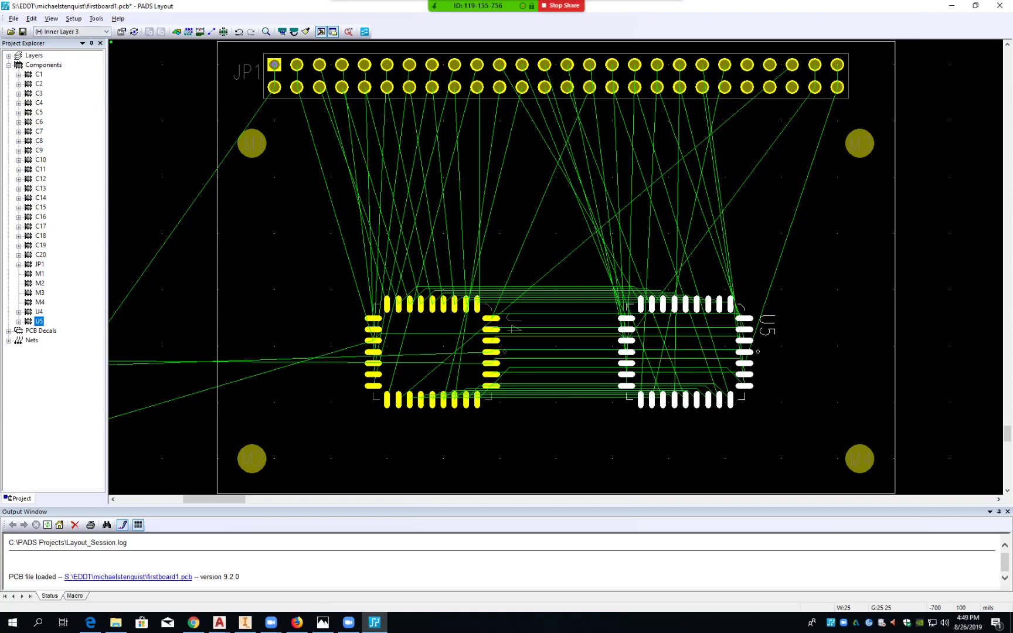
- Make Top the active layer
{"action": "left_click", "coordinate": [106, 31]}
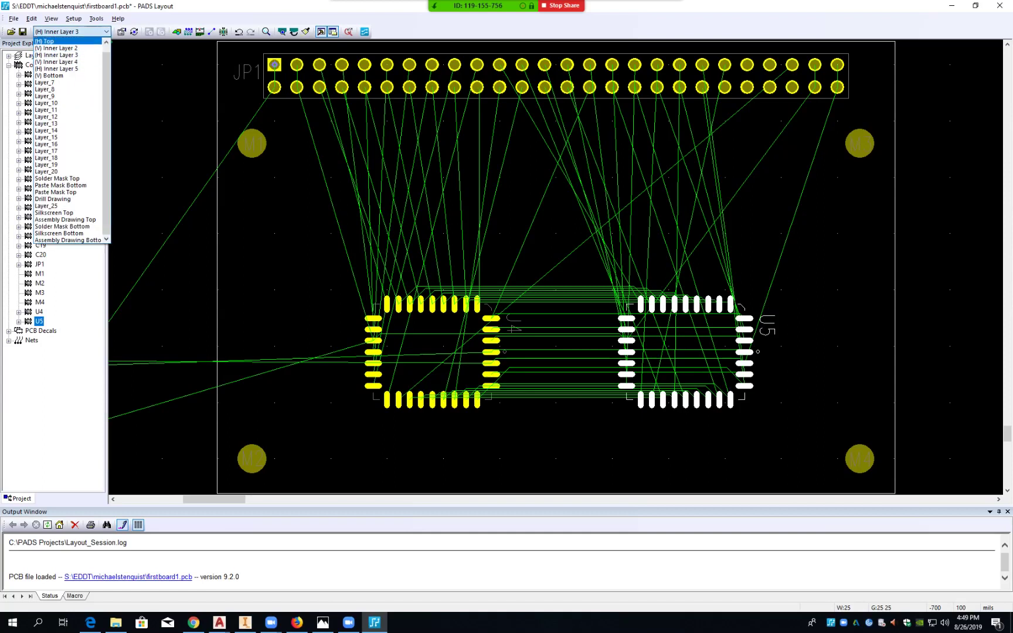
{"action": "left_click", "coordinate": [53, 42]}
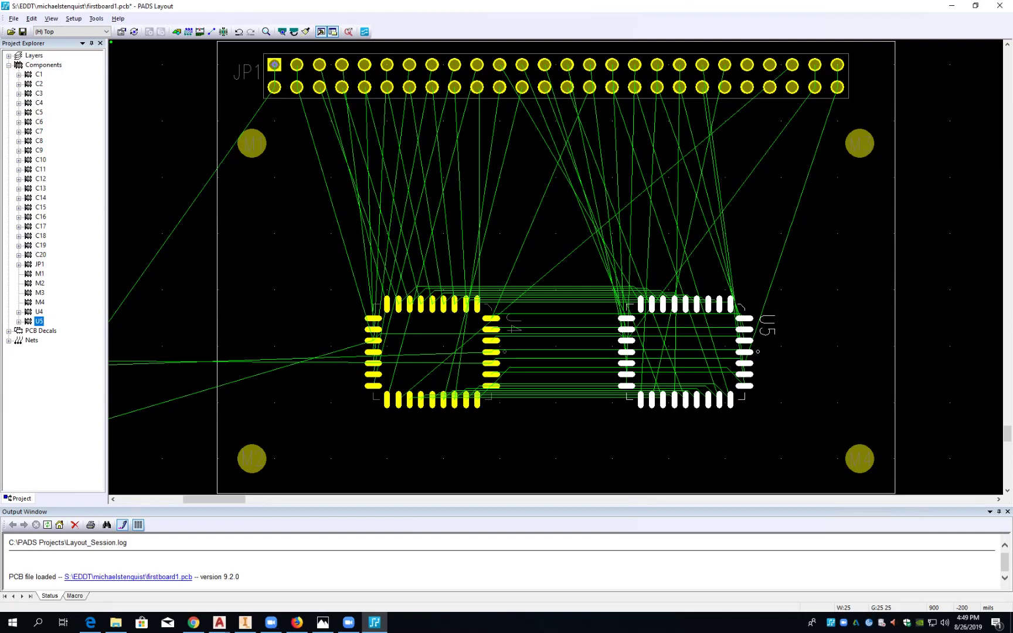
{"action": "left_click", "coordinate": [96, 18]}
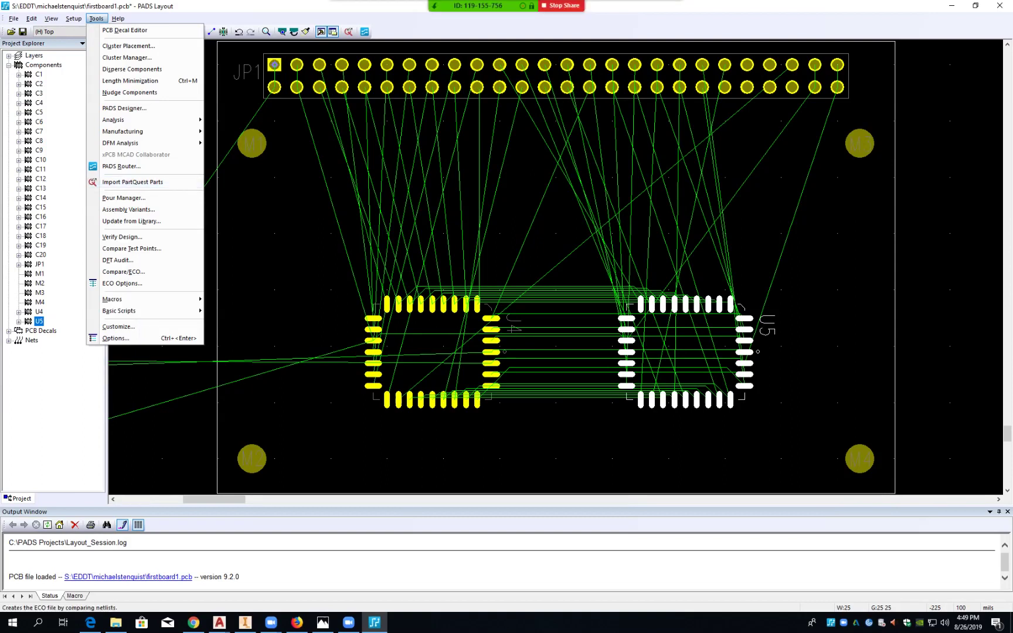
{"action": "left_click", "coordinate": [119, 327]}
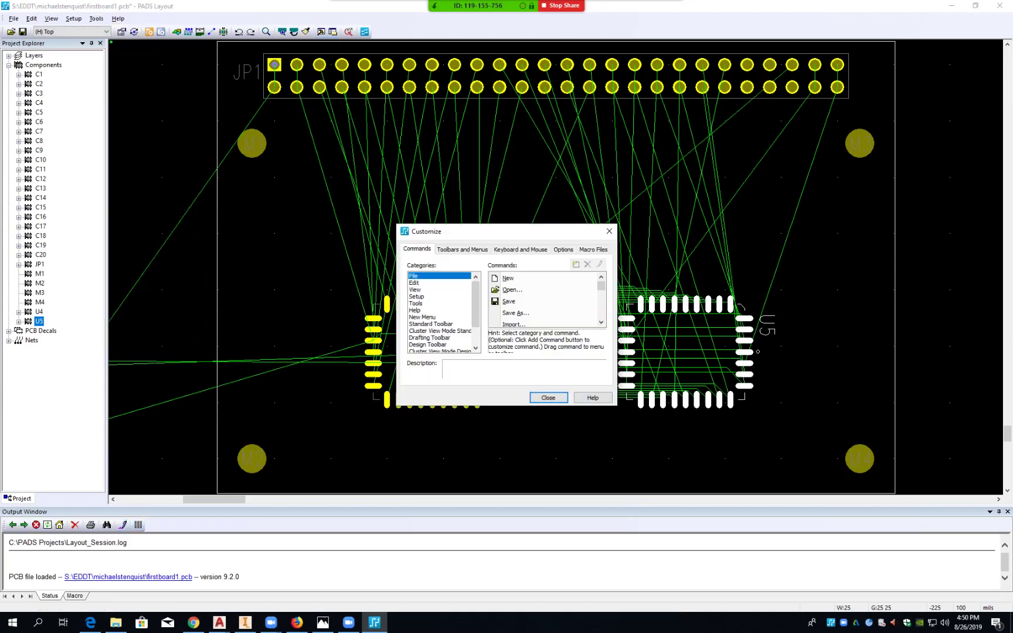
{"action": "left_click", "coordinate": [548, 397]}
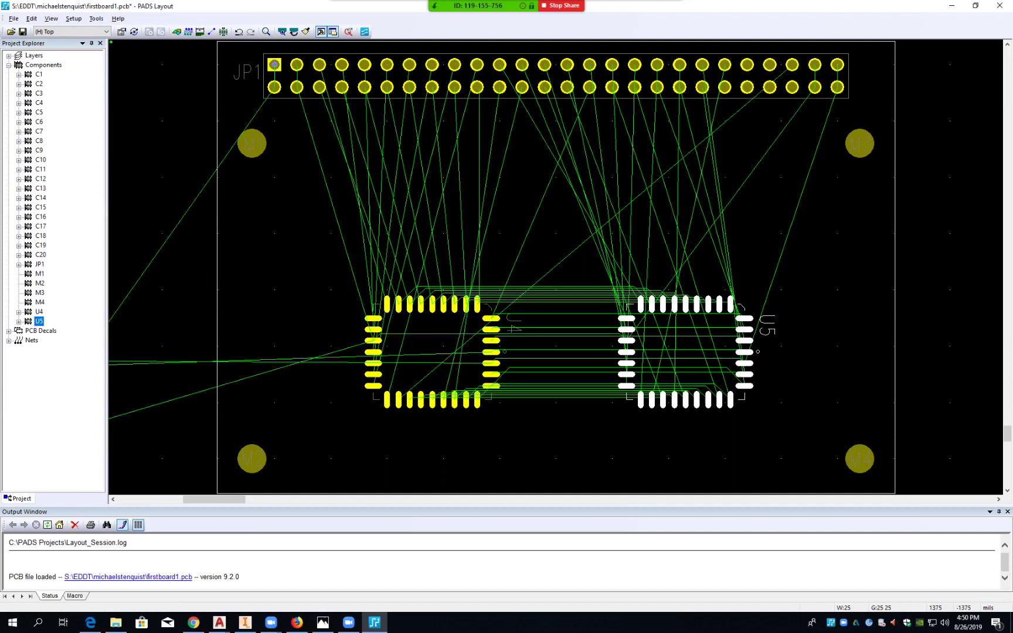
- Set the real minimum width display to 5 with the modeless command r5
{"action": "type", "text": "r5"}
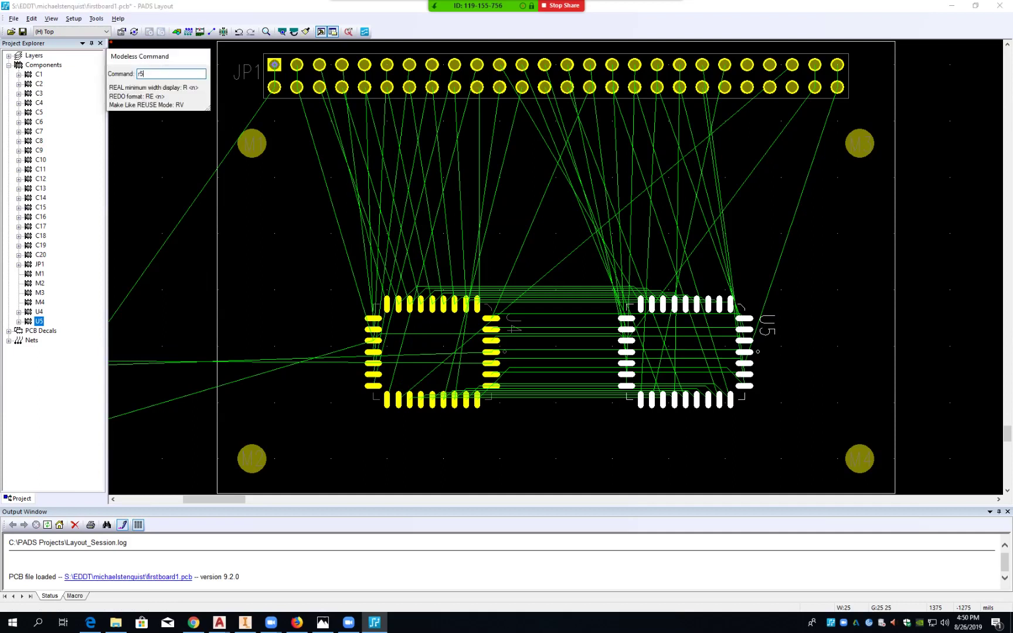
{"action": "key", "text": "Return"}
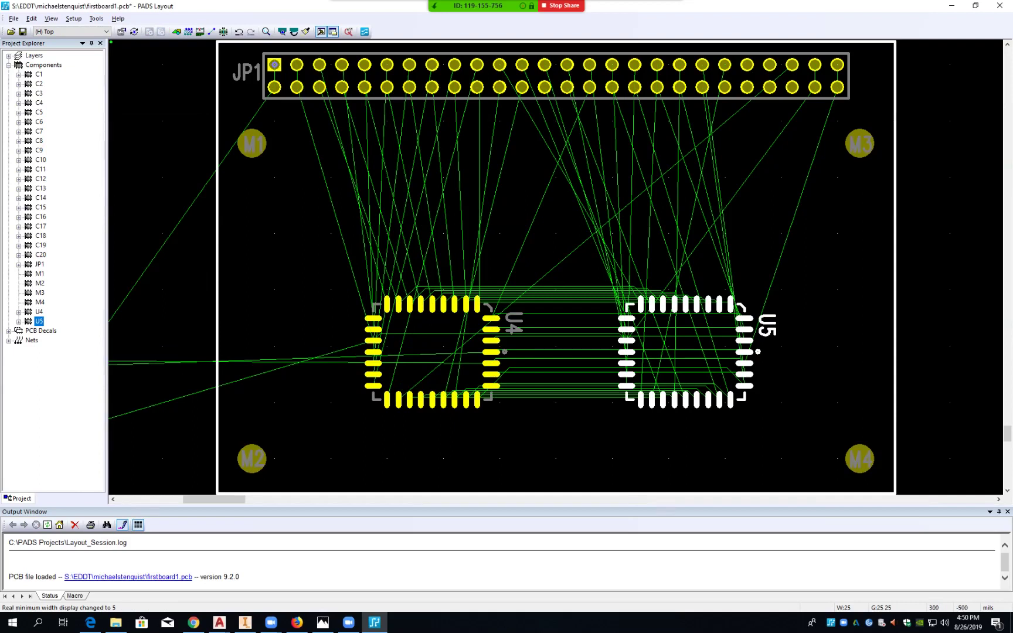
{"action": "left_click", "coordinate": [97, 18]}
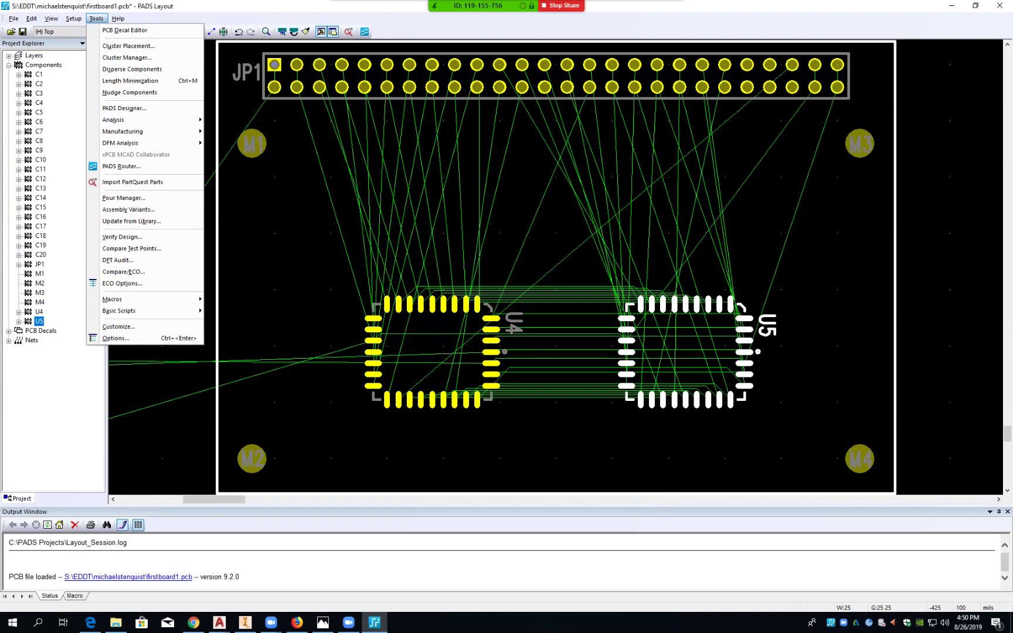
{"action": "key", "text": "Down"}
{"action": "key", "text": "Down"}
{"action": "key", "text": "Down"}
{"action": "key", "text": "Down"}
{"action": "key", "text": "Down"}
{"action": "key", "text": "Down"}
{"action": "key", "text": "Down"}
{"action": "key", "text": "Down"}
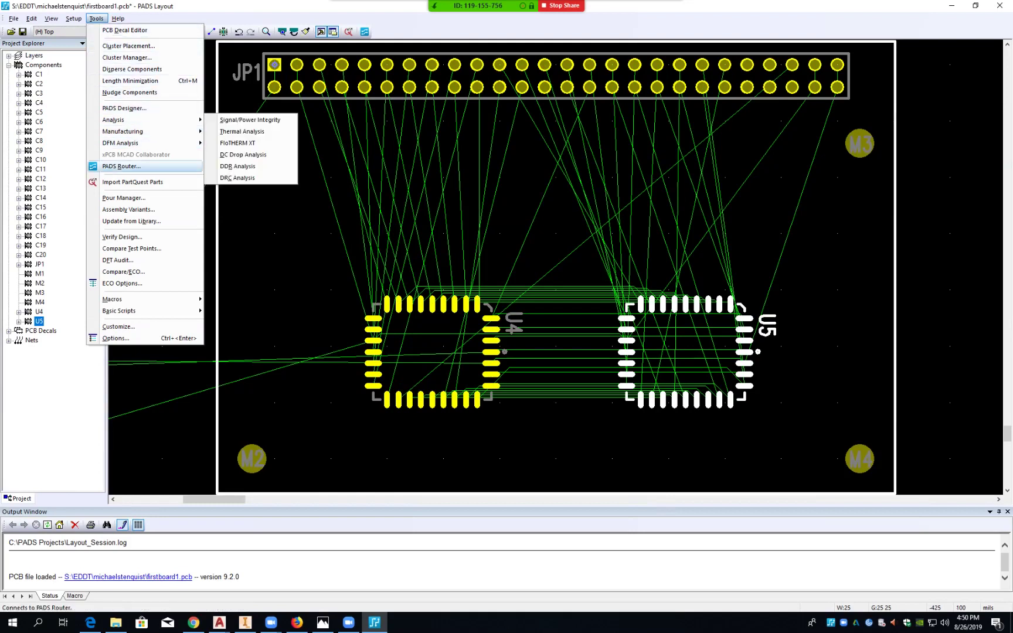
{"action": "key", "text": "Down"}
{"action": "key", "text": "Down"}
{"action": "key", "text": "Down"}
{"action": "key", "text": "Down"}
{"action": "key", "text": "Down"}
{"action": "key", "text": "Down"}
{"action": "key", "text": "Down"}
{"action": "key", "text": "Down"}
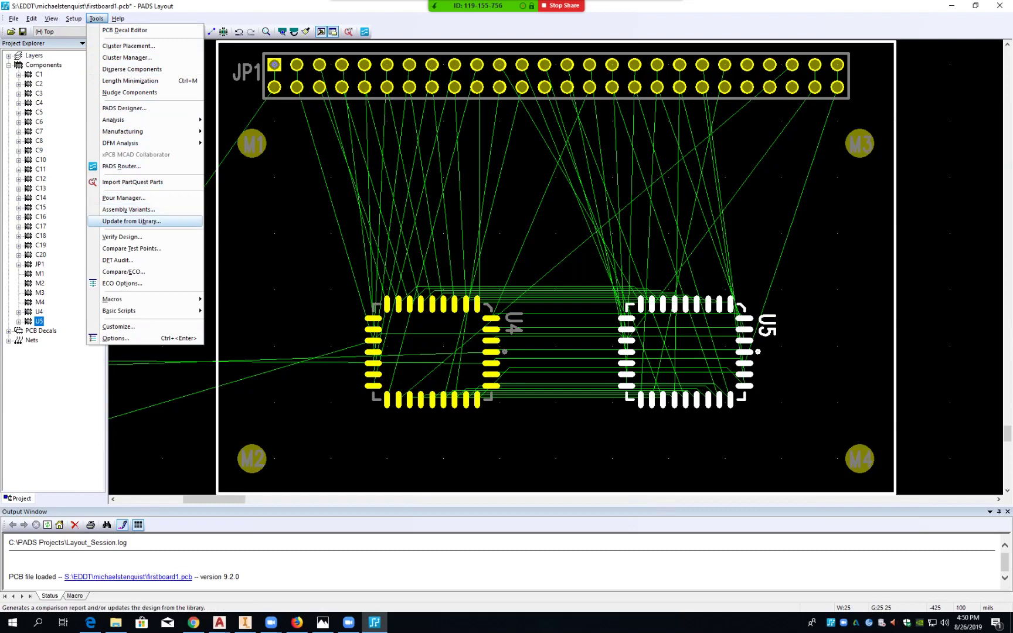
{"action": "key", "text": "Right"}
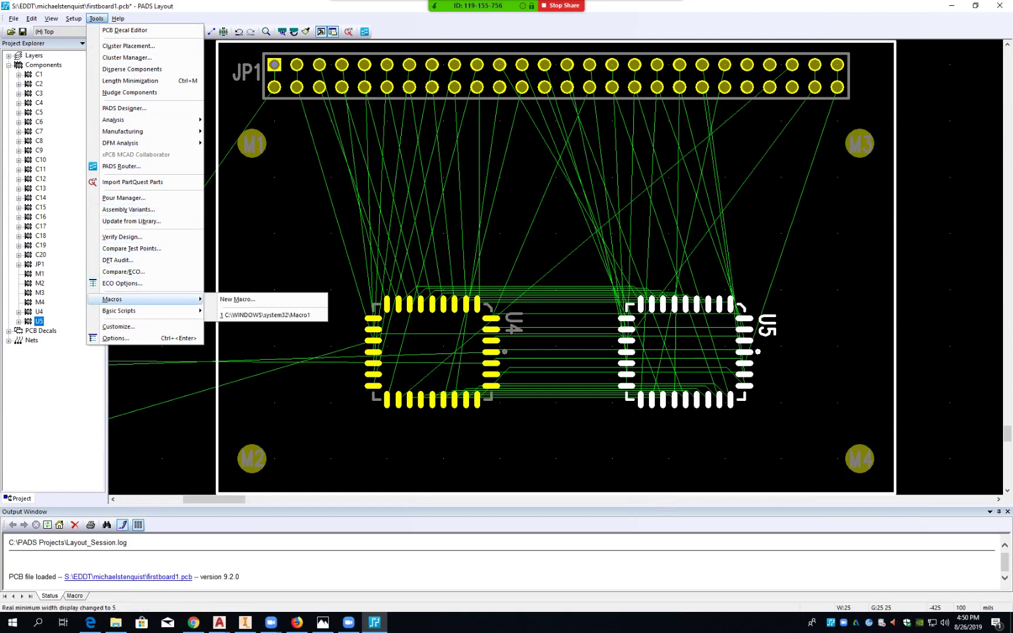
{"action": "key", "text": "Escape"}
{"action": "key", "text": "Escape"}
{"action": "key", "text": "ctrl+Return"}
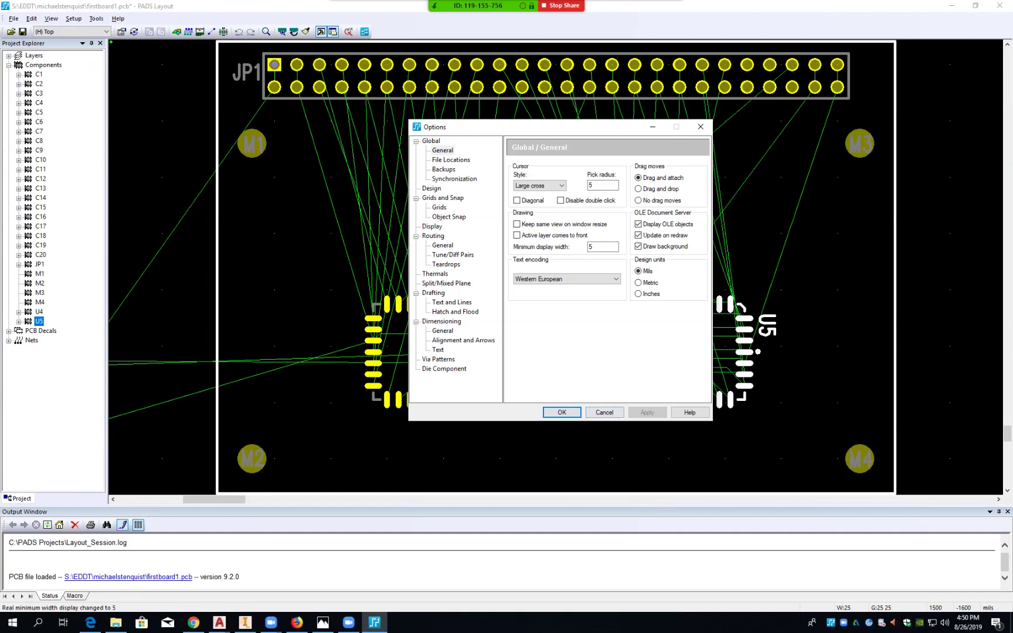
{"action": "left_click", "coordinate": [433, 226]}
{"action": "left_click", "coordinate": [604, 412]}
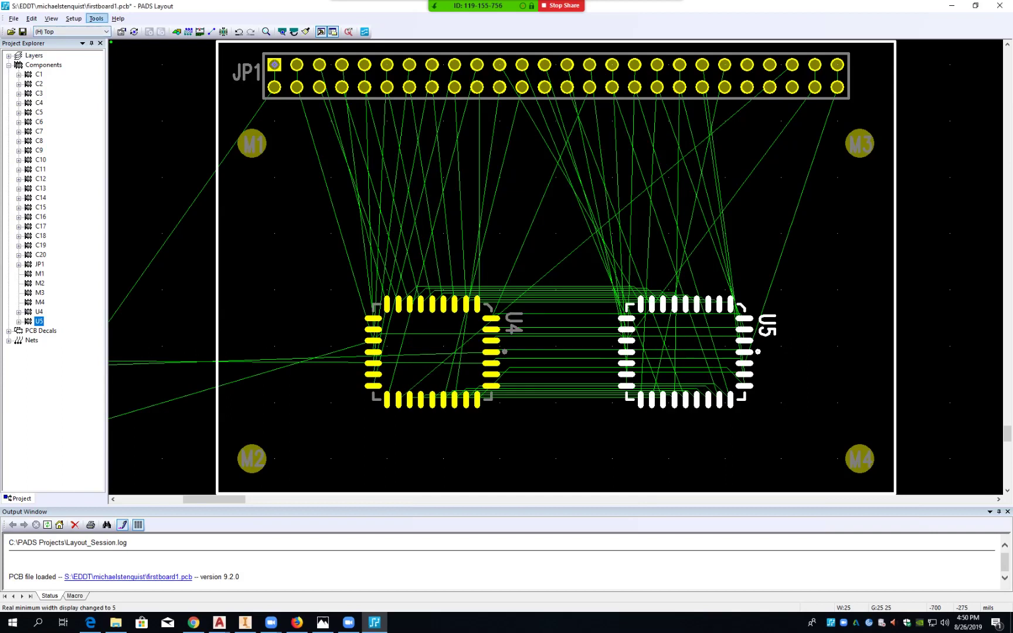
- Set the display color of Top layer traces to light pink in the display colors setup
{"action": "left_click", "coordinate": [96, 18]}
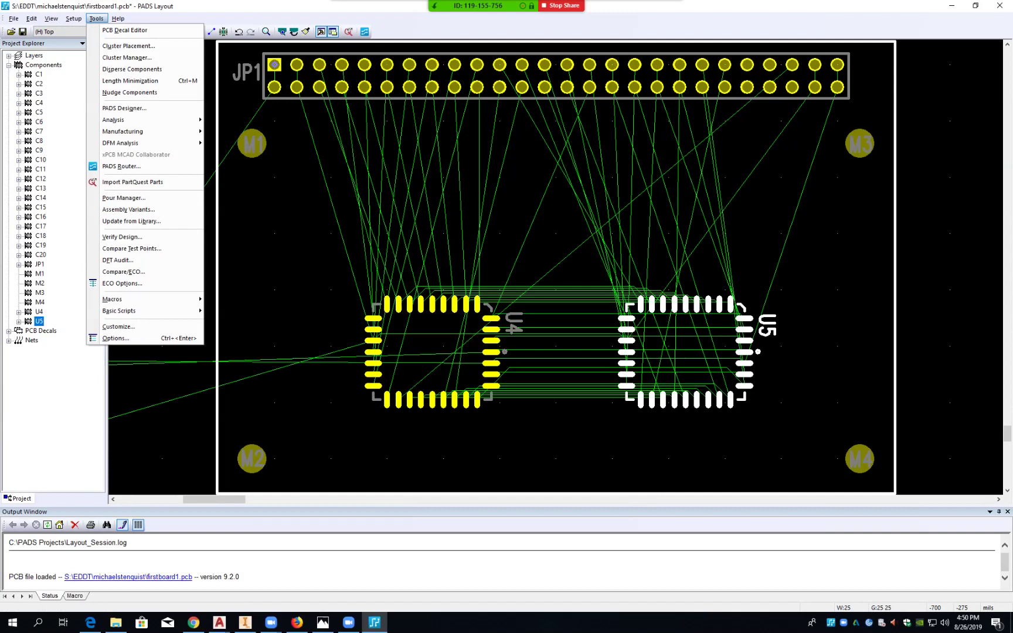
{"action": "key", "text": "Left"}
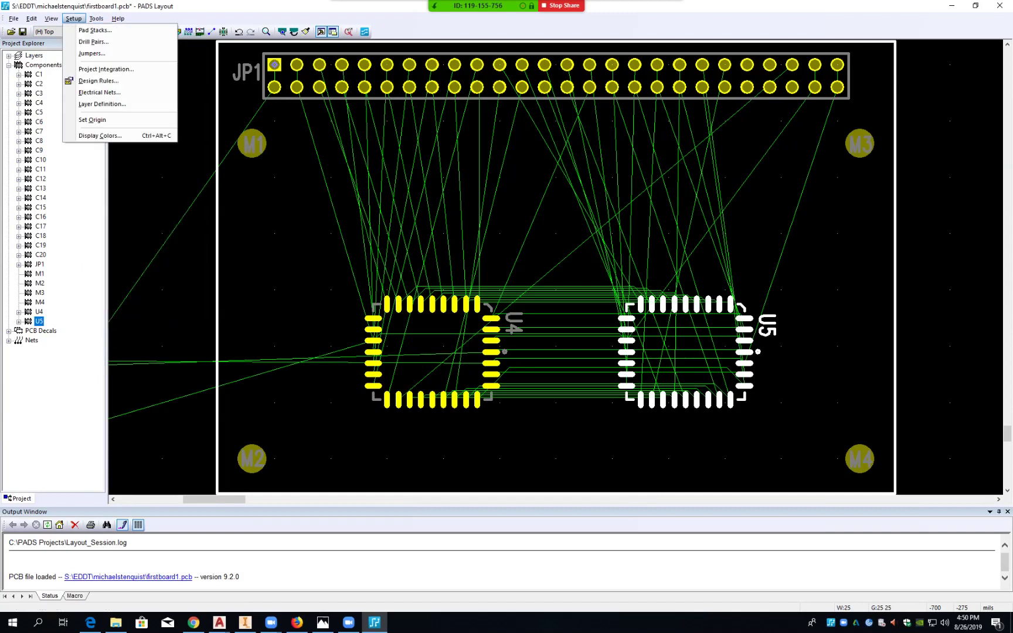
{"action": "key", "text": "Down"}
{"action": "key", "text": "Down"}
{"action": "key", "text": "Down"}
{"action": "key", "text": "Down"}
{"action": "key", "text": "Down"}
{"action": "key", "text": "Down"}
{"action": "key", "text": "Down"}
{"action": "key", "text": "Down"}
{"action": "key", "text": "Down"}
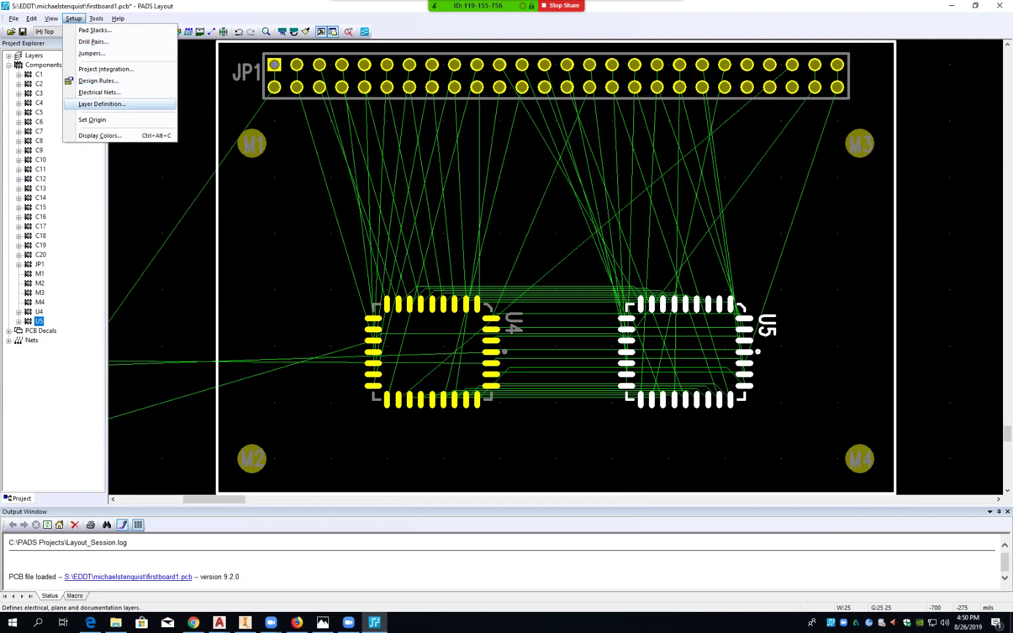
{"action": "key", "text": "Return"}
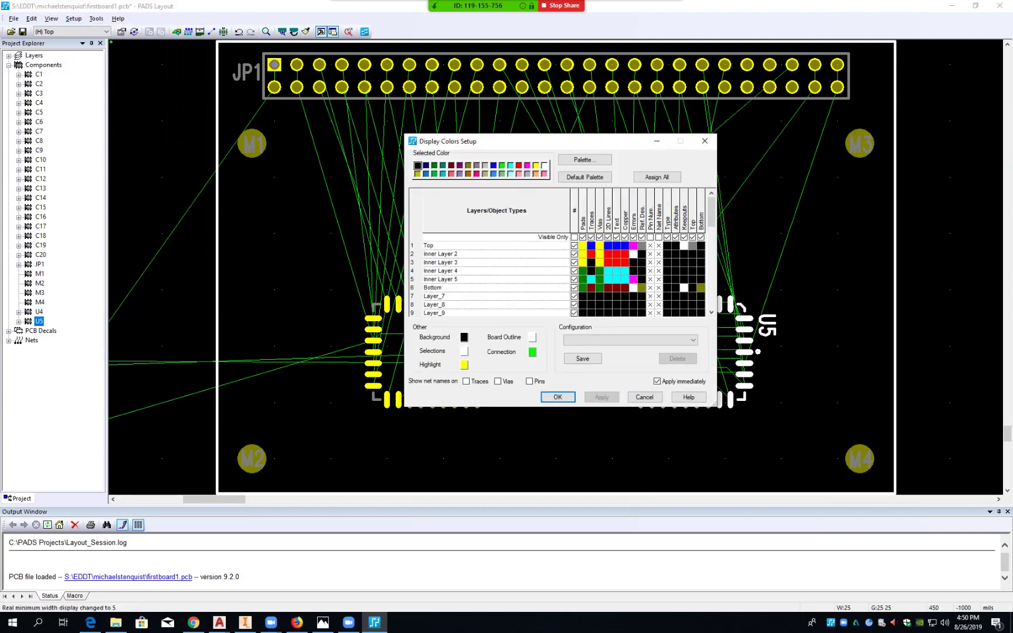
{"action": "left_click", "coordinate": [591, 245]}
{"action": "left_click", "coordinate": [527, 166]}
{"action": "left_click", "coordinate": [591, 245]}
{"action": "left_click", "coordinate": [545, 174]}
{"action": "left_click", "coordinate": [591, 246]}
{"action": "left_click", "coordinate": [557, 397]}
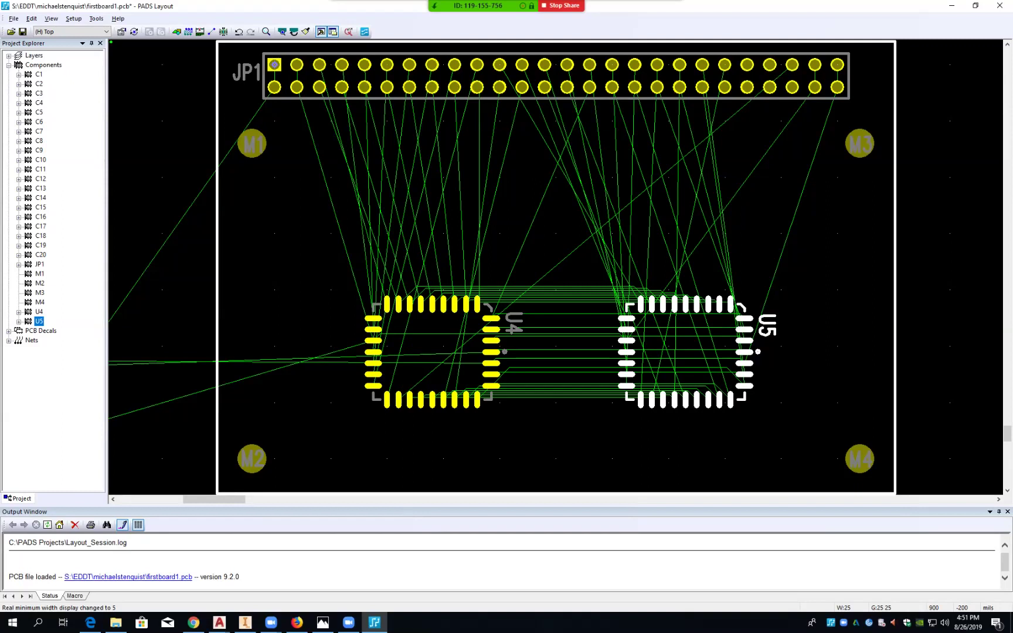
- Route a straight trace from JP1 to U4's upper-right pad, and RC6 from JP1.18 to U4.6 with a 50 mil horizontal jog 200 mils down
{"action": "left_click", "coordinate": [475, 109]}
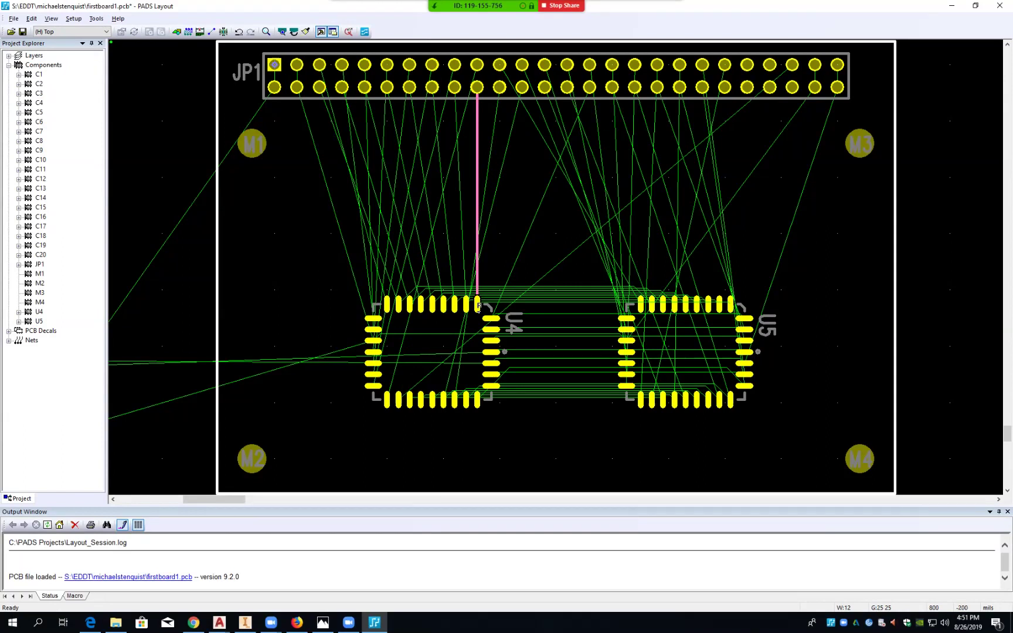
{"action": "left_click", "coordinate": [456, 126]}
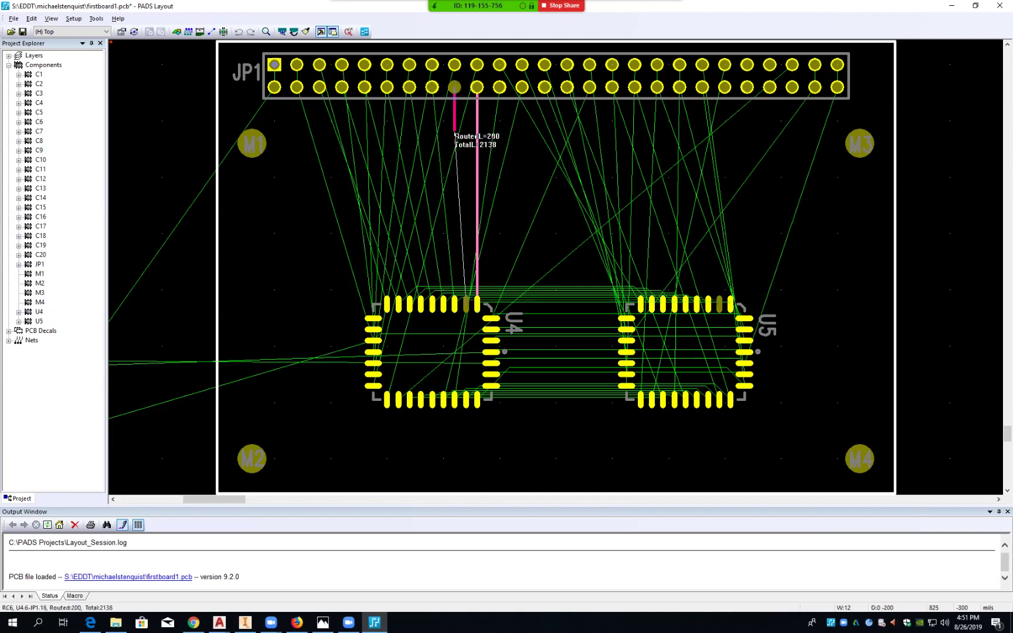
{"action": "left_click", "coordinate": [455, 132]}
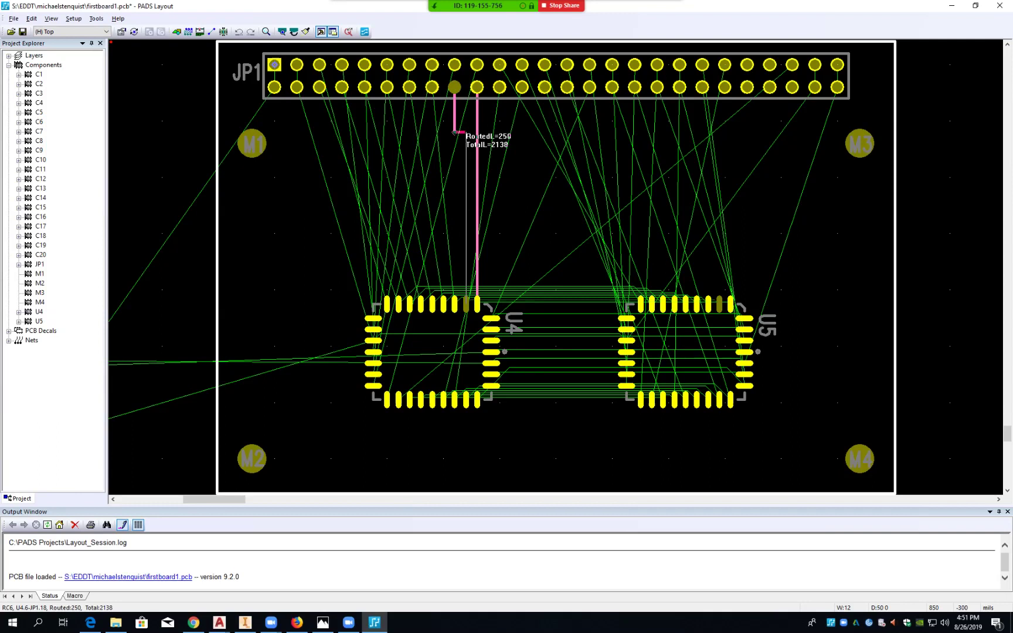
{"action": "left_click", "coordinate": [466, 132]}
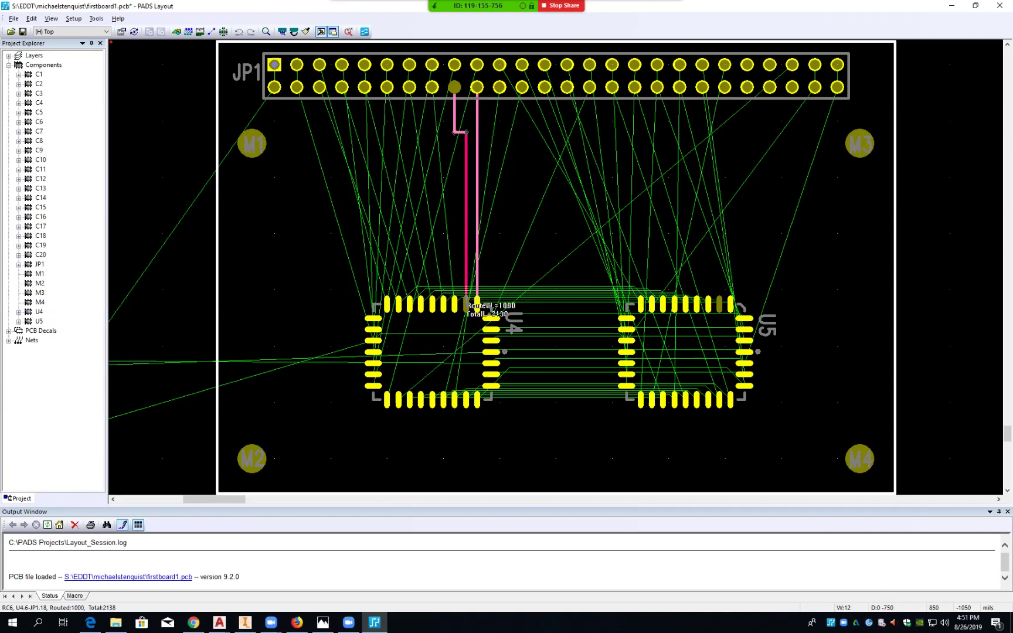
{"action": "left_click", "coordinate": [466, 304]}
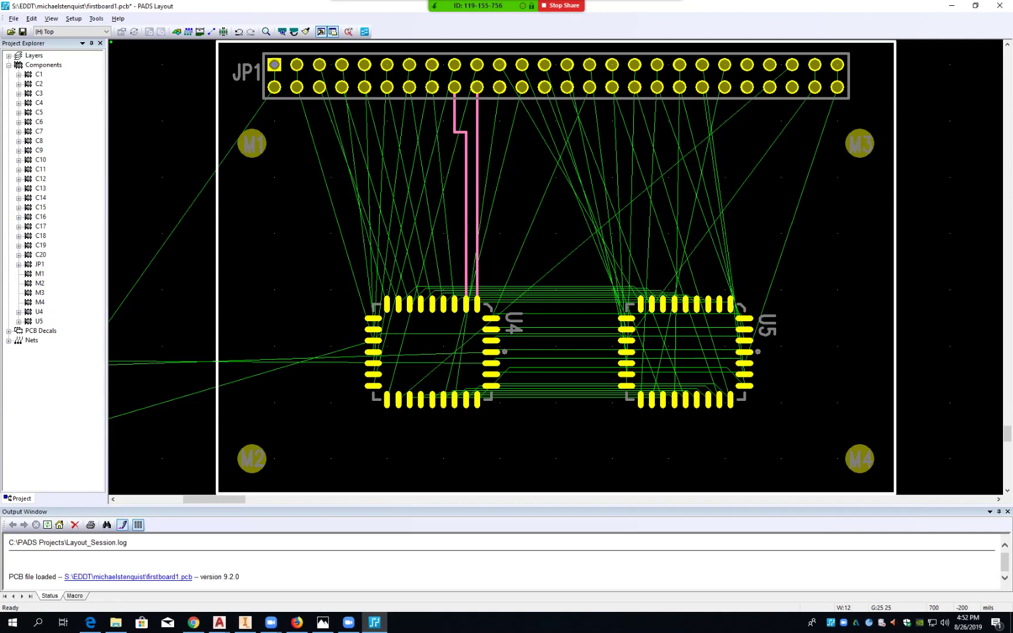
- Route RC5 from JP1.16 to U4.7, going 250 mils down, 100 mils across and straight down to the pad
{"action": "left_click", "coordinate": [434, 109]}
{"action": "key", "text": "F2"}
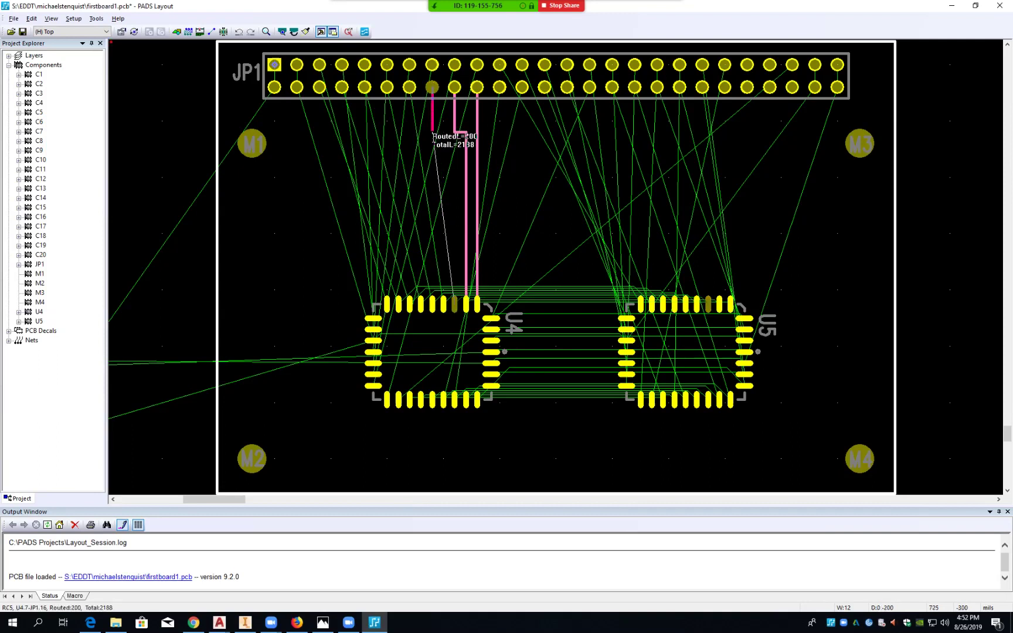
{"action": "left_click", "coordinate": [432, 143]}
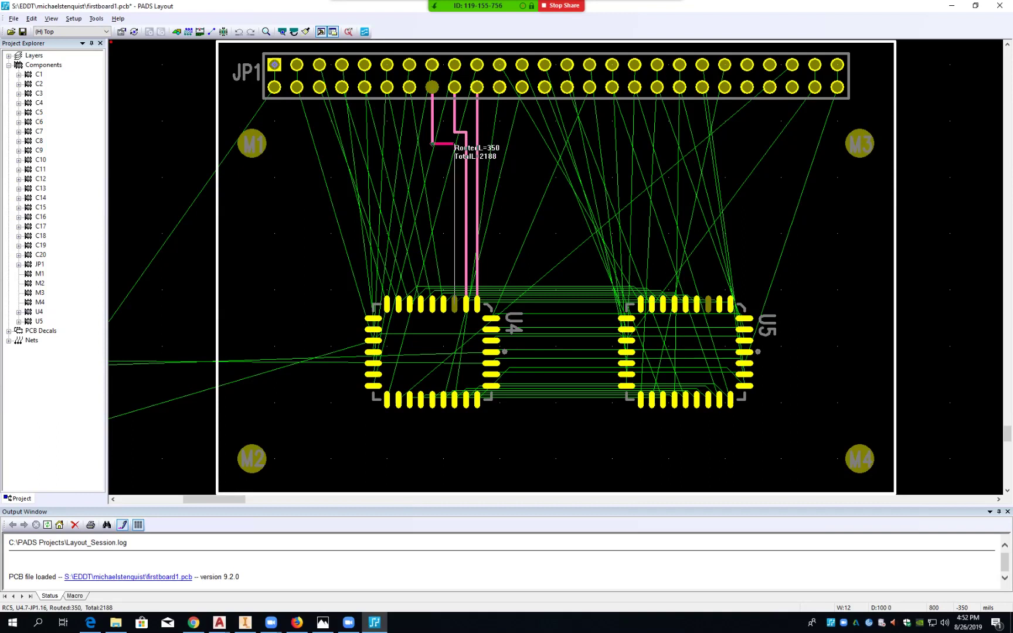
{"action": "left_click", "coordinate": [454, 143]}
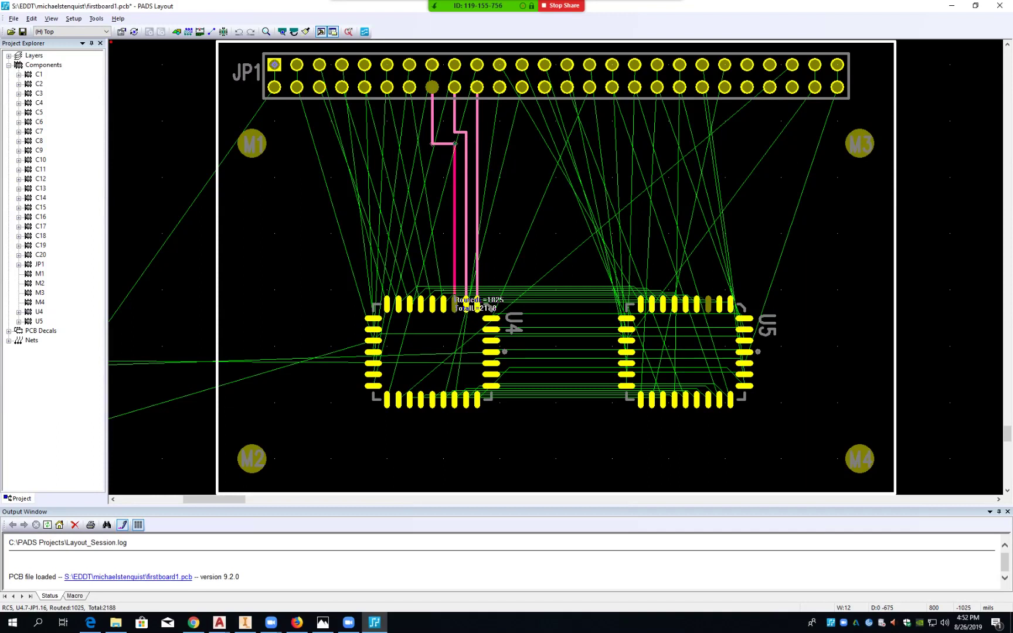
{"action": "left_click", "coordinate": [455, 304]}
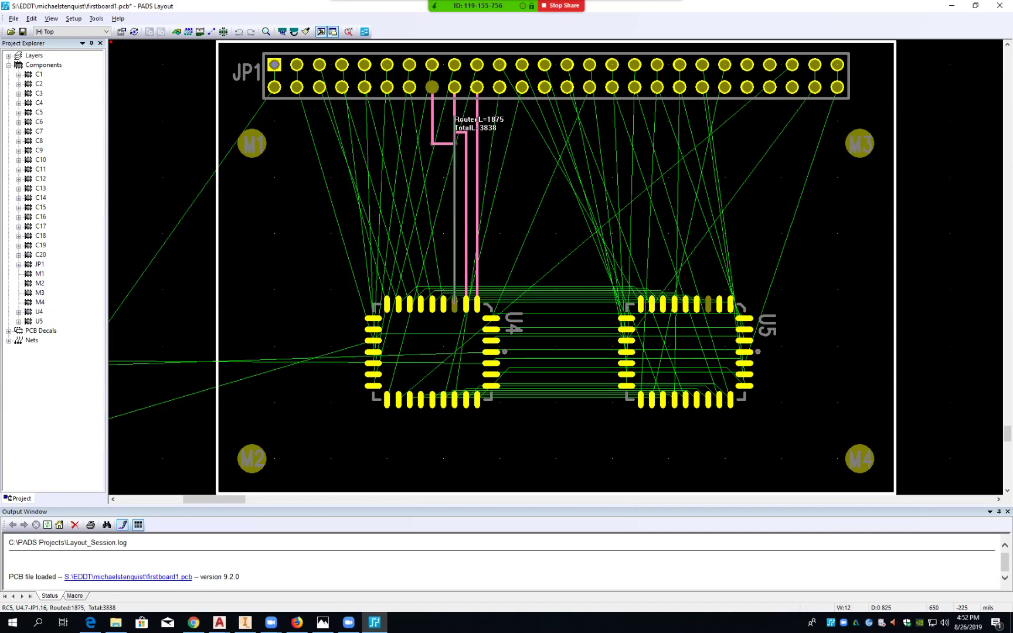
{"action": "double_click", "coordinate": [415, 110]}
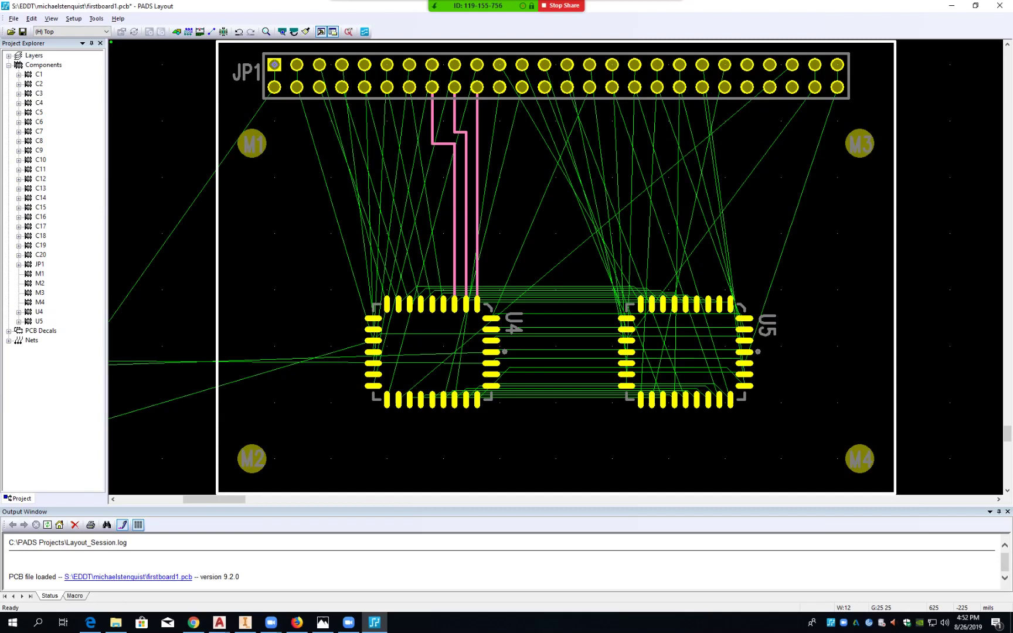
- Route RC4 from JP1.14 to U4.8, going 300 mils down, 150 mils across and straight down to the pad
{"action": "left_click", "coordinate": [409, 86]}
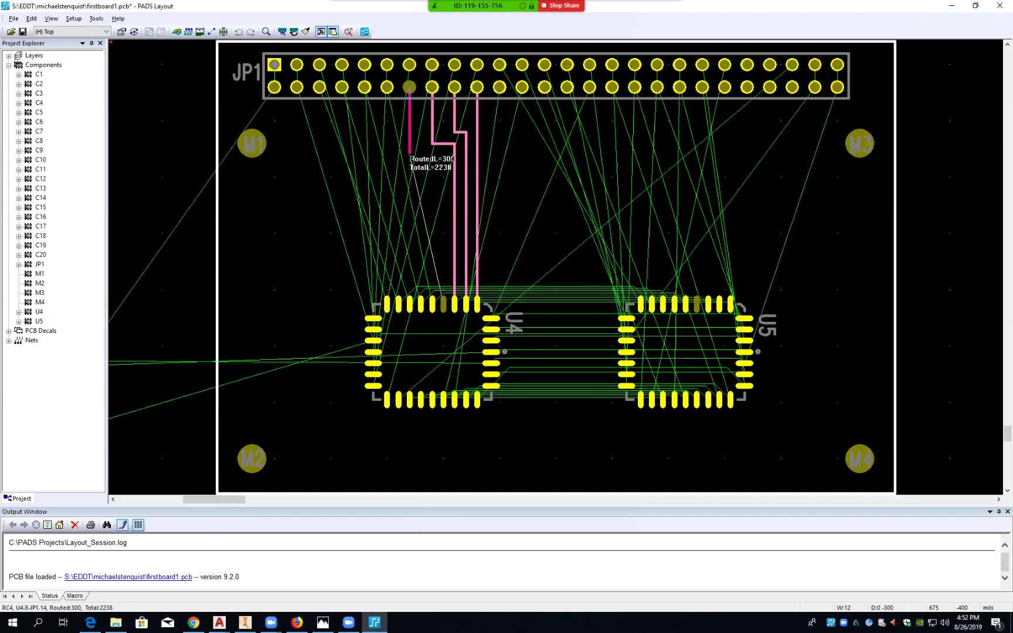
{"action": "left_click", "coordinate": [409, 155]}
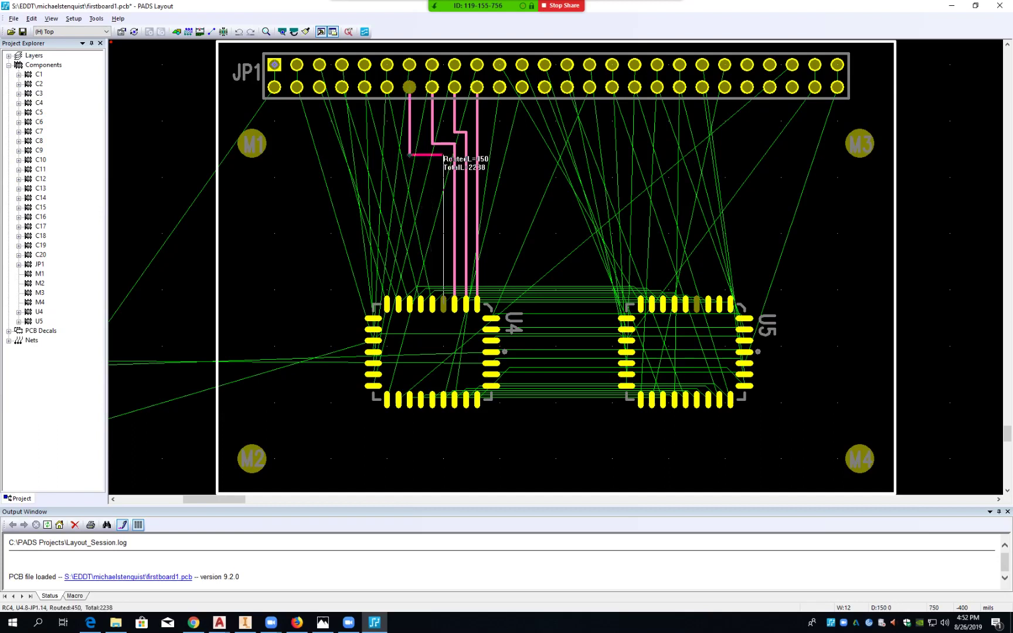
{"action": "left_click", "coordinate": [443, 154]}
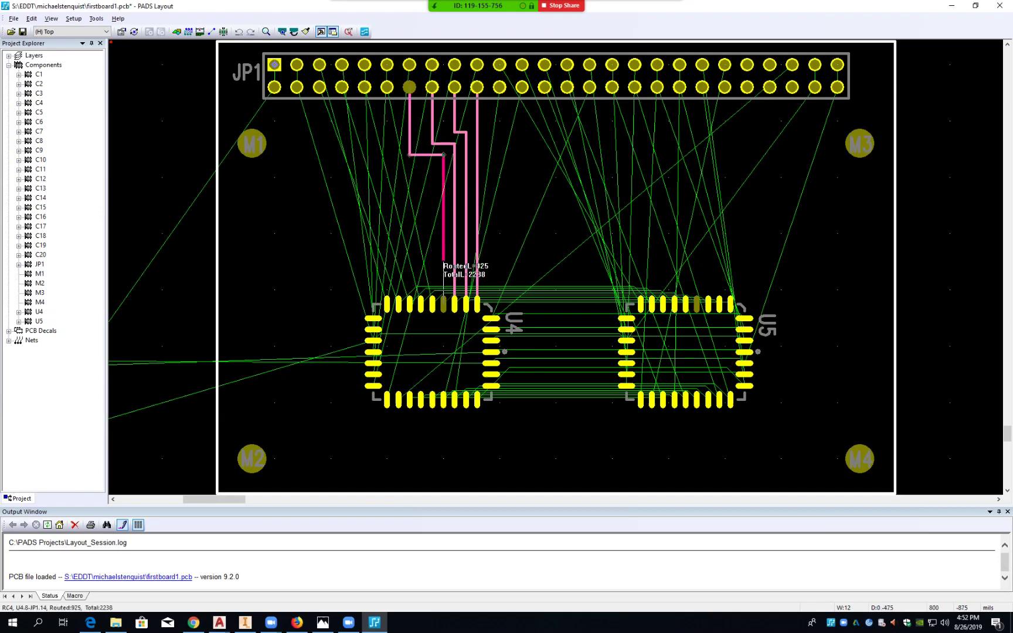
{"action": "left_click", "coordinate": [444, 305]}
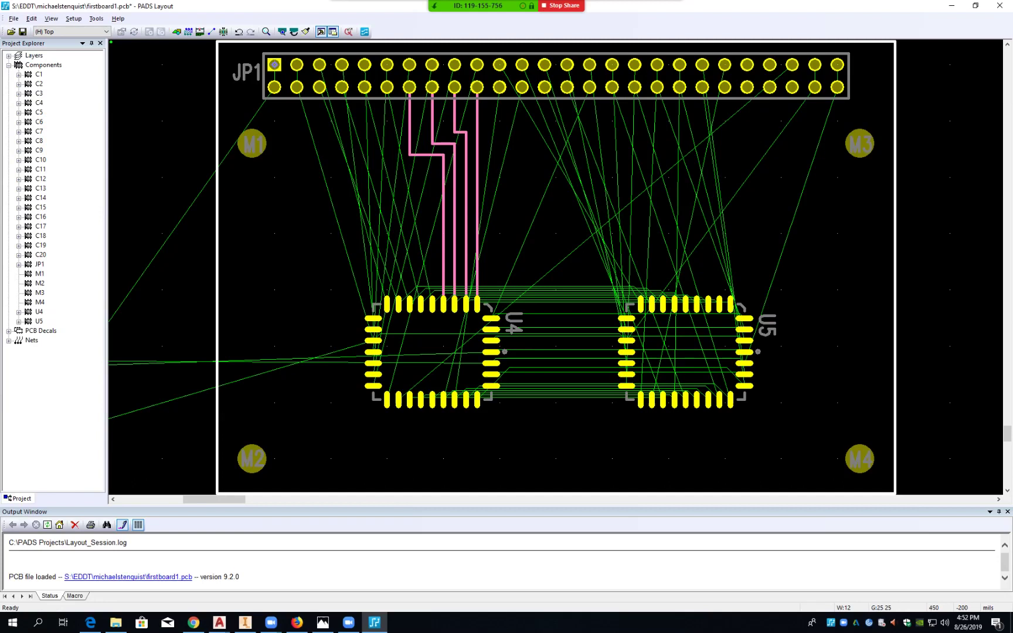
- Route RC3 from JP1.12 to U4.9, going 350 mils down, 200 mils across and straight down to the pad
{"action": "left_click", "coordinate": [390, 106]}
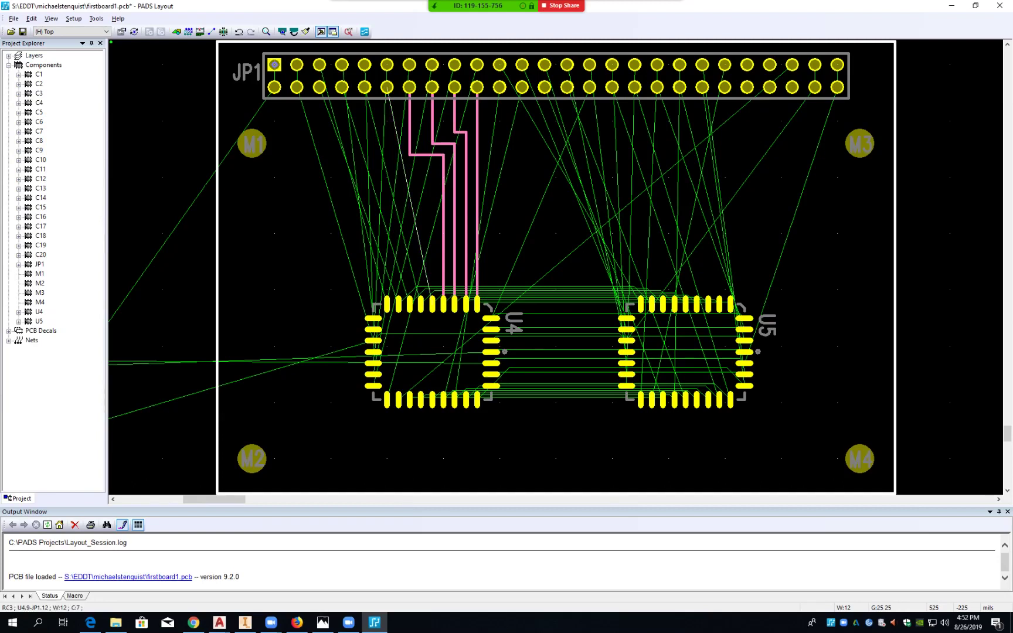
{"action": "key", "text": "F2"}
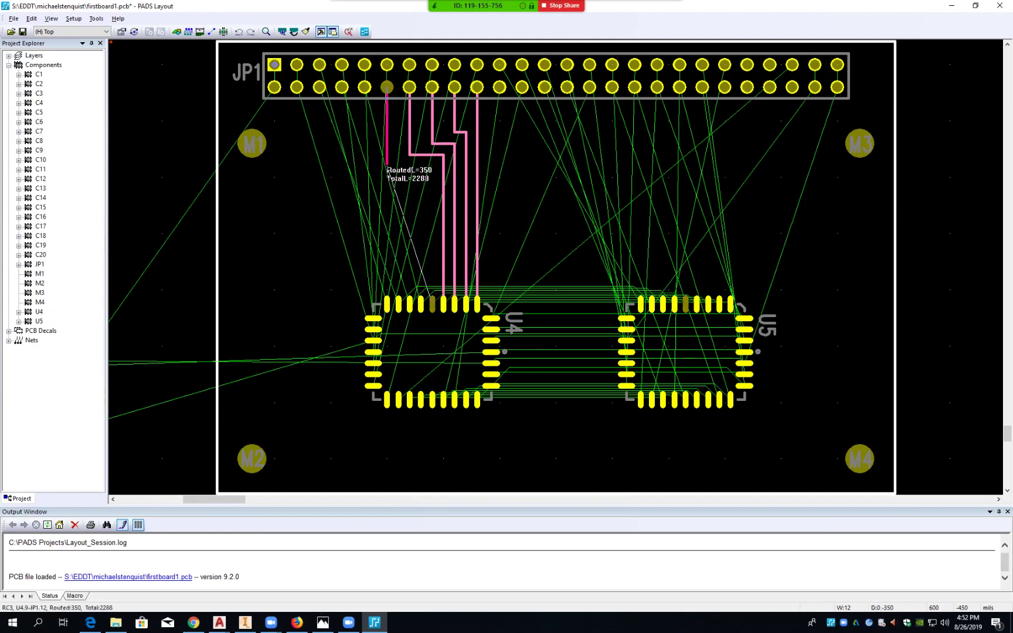
{"action": "left_click", "coordinate": [387, 166]}
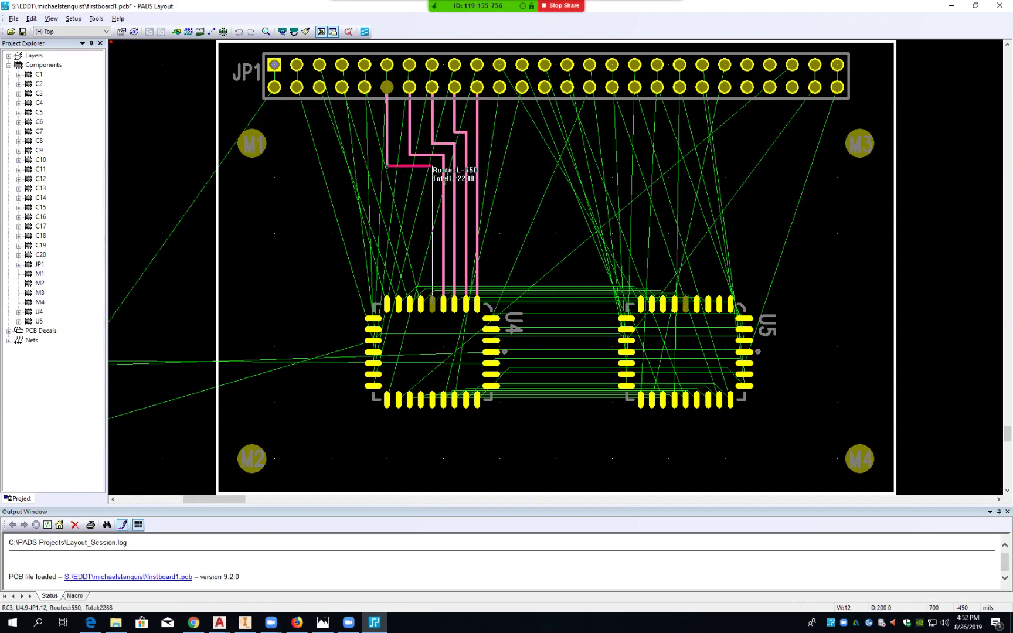
{"action": "left_click", "coordinate": [432, 166]}
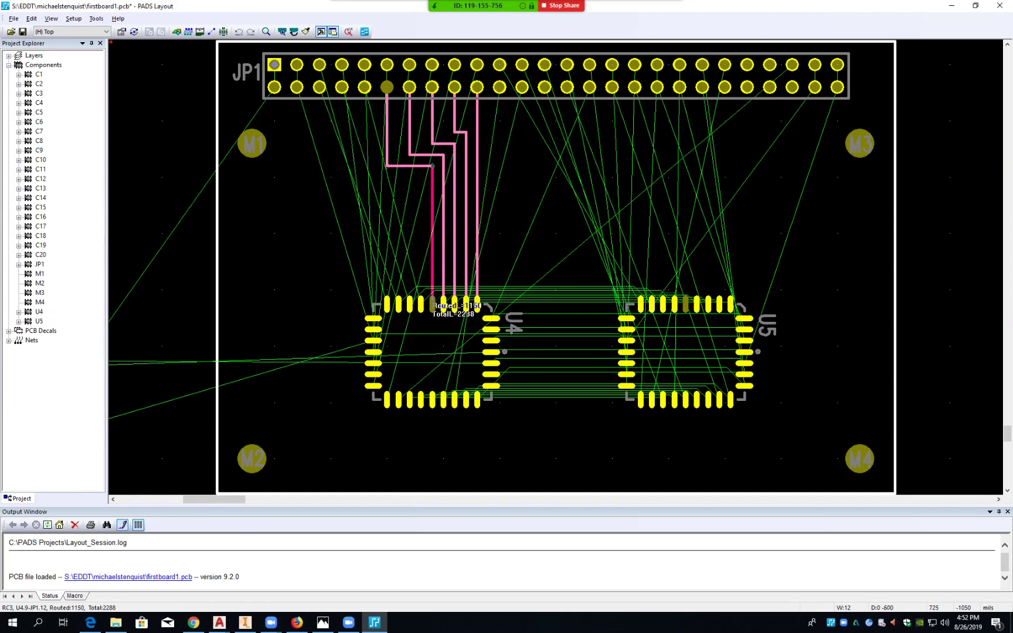
{"action": "left_click", "coordinate": [432, 303]}
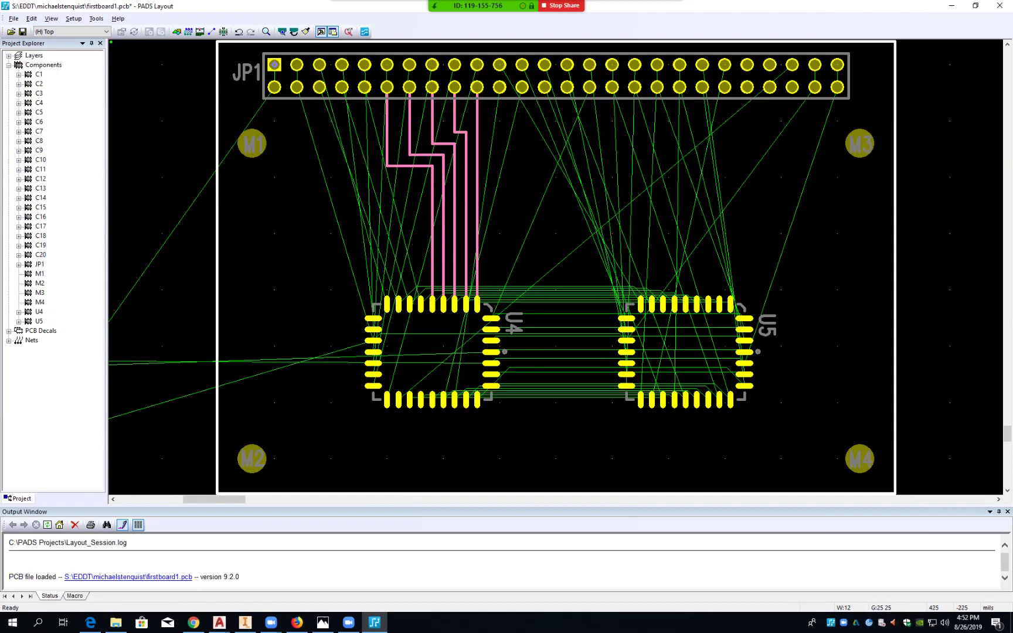
- Route RC2 from JP1.10 to U4.10, going 400 mils down, 250 mils across and straight down to the pad
{"action": "left_click", "coordinate": [362, 121]}
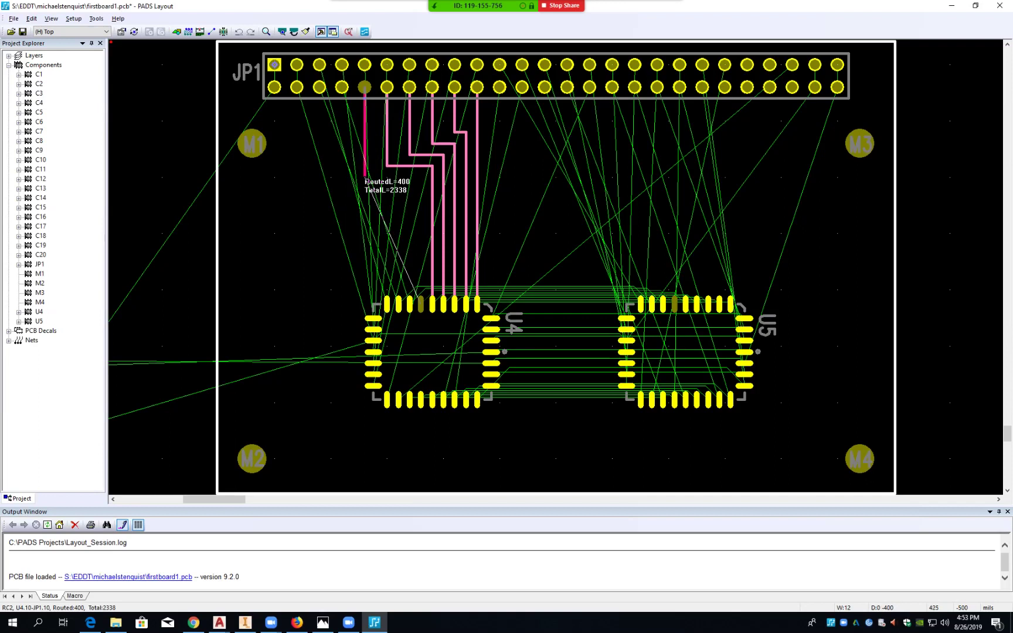
{"action": "left_click", "coordinate": [365, 176]}
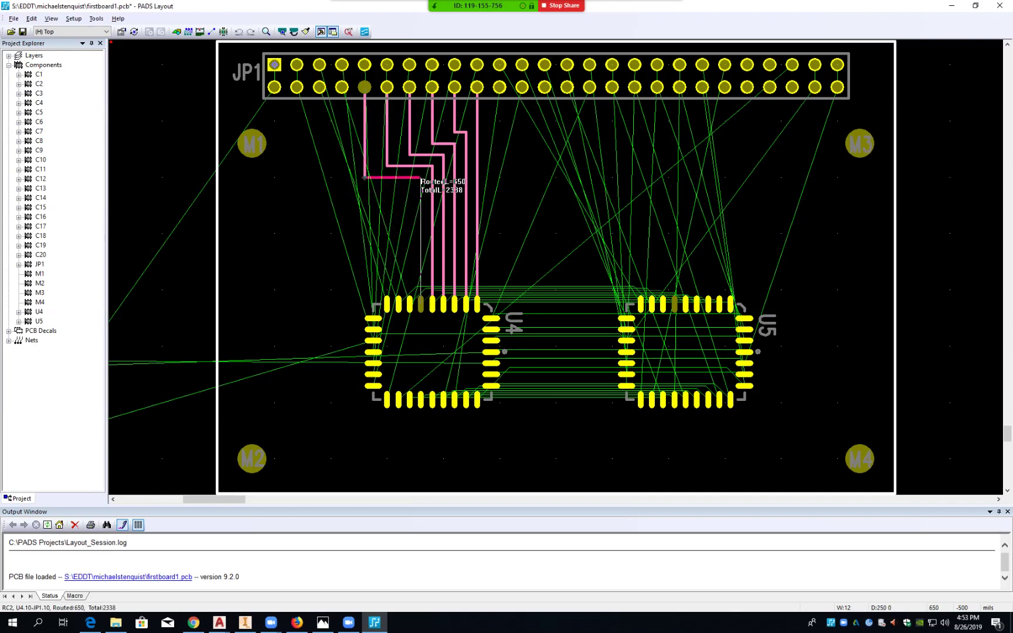
{"action": "left_click", "coordinate": [420, 177]}
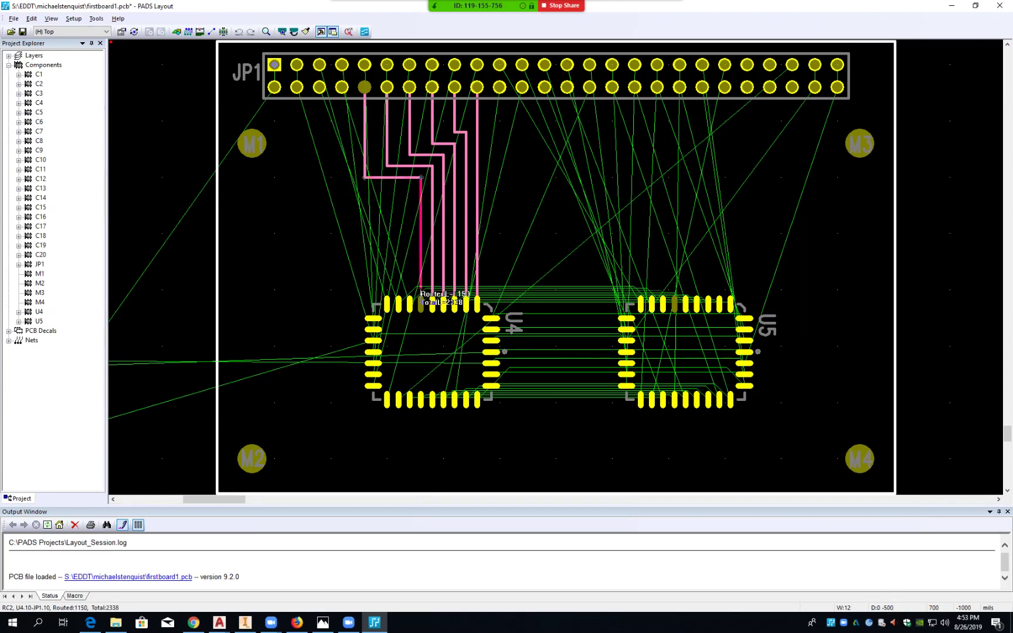
{"action": "left_click", "coordinate": [421, 304]}
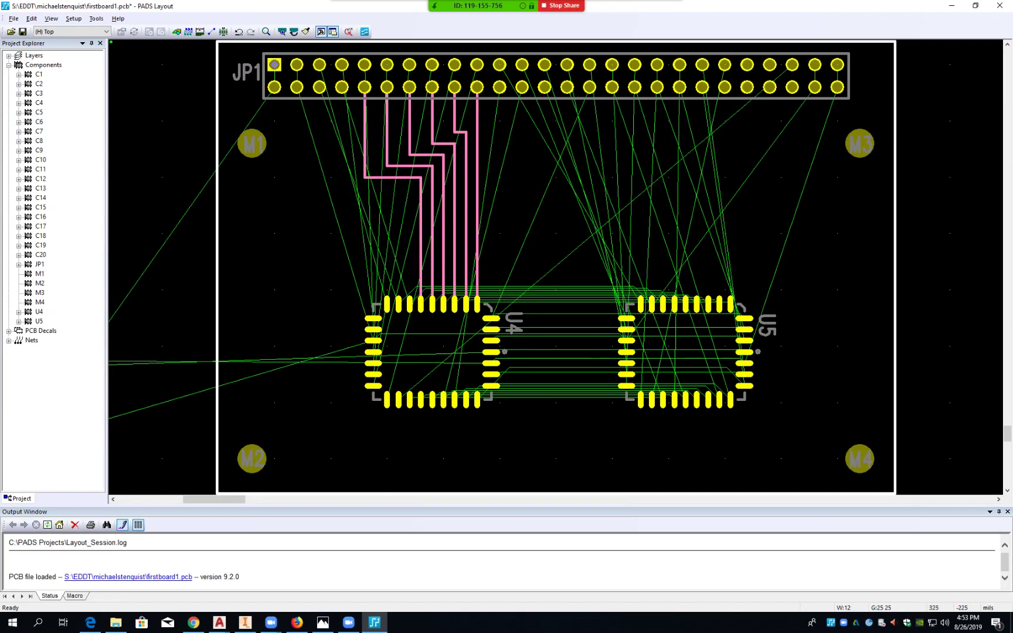
{"action": "left_click", "coordinate": [345, 115]}
{"action": "key", "text": "F2"}
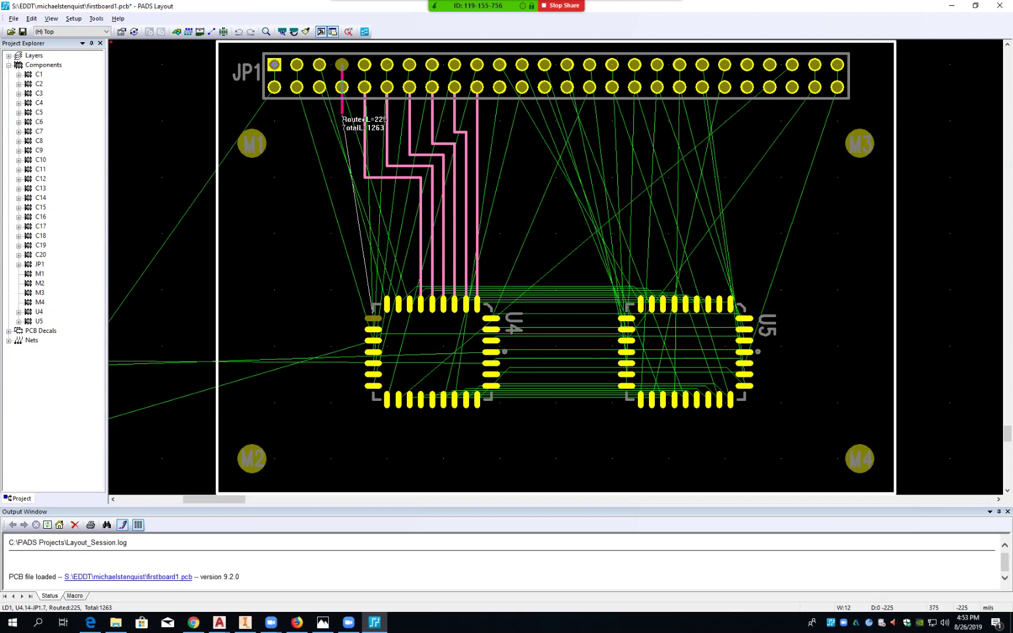
{"action": "key", "text": "Escape"}
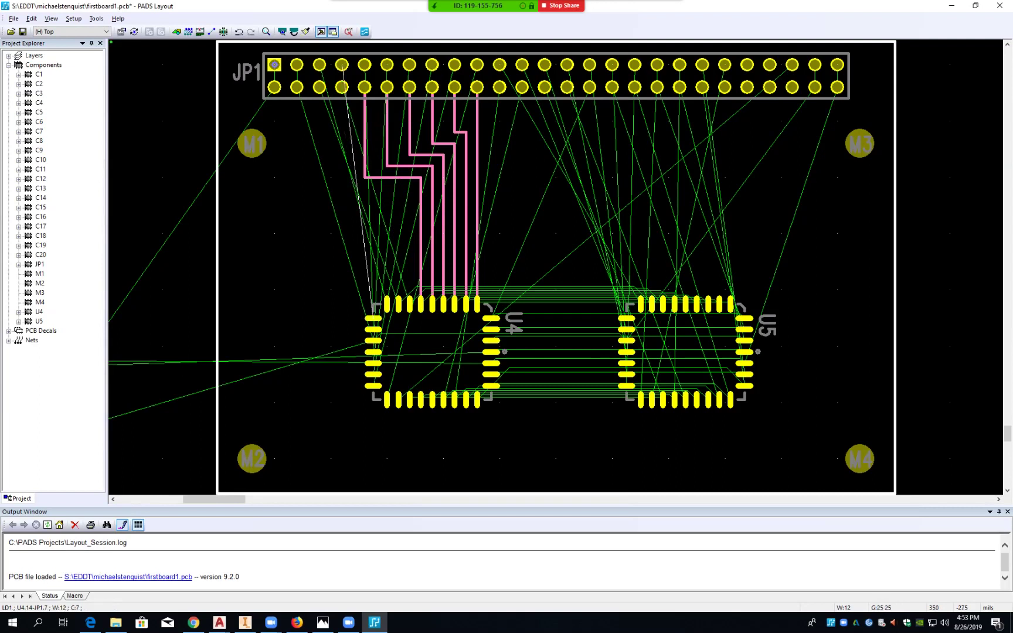
{"action": "left_click", "coordinate": [351, 115]}
{"action": "key", "text": "F2"}
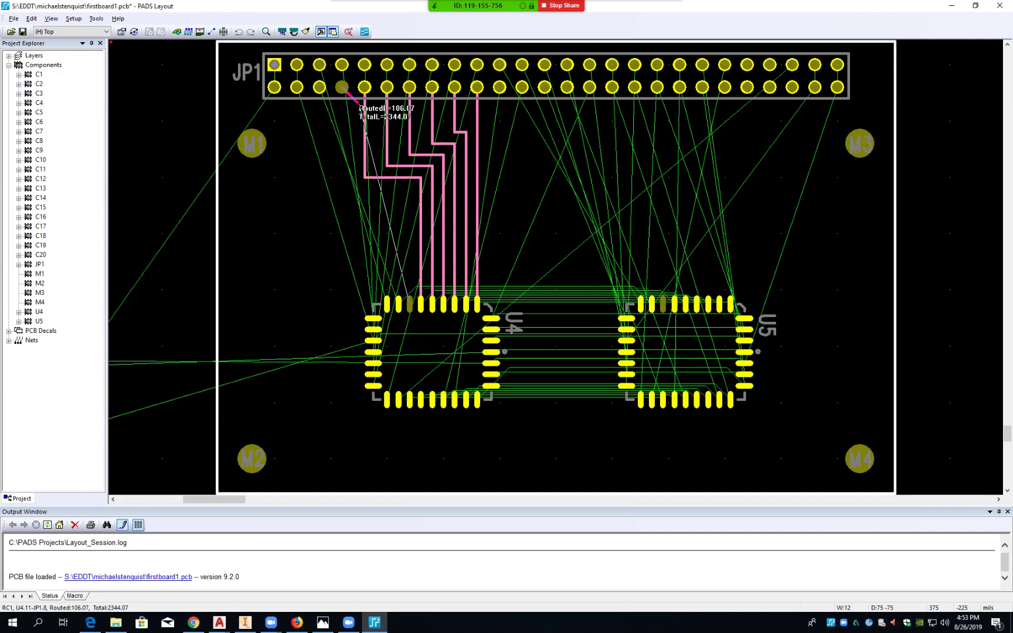
{"action": "key", "text": "Escape"}
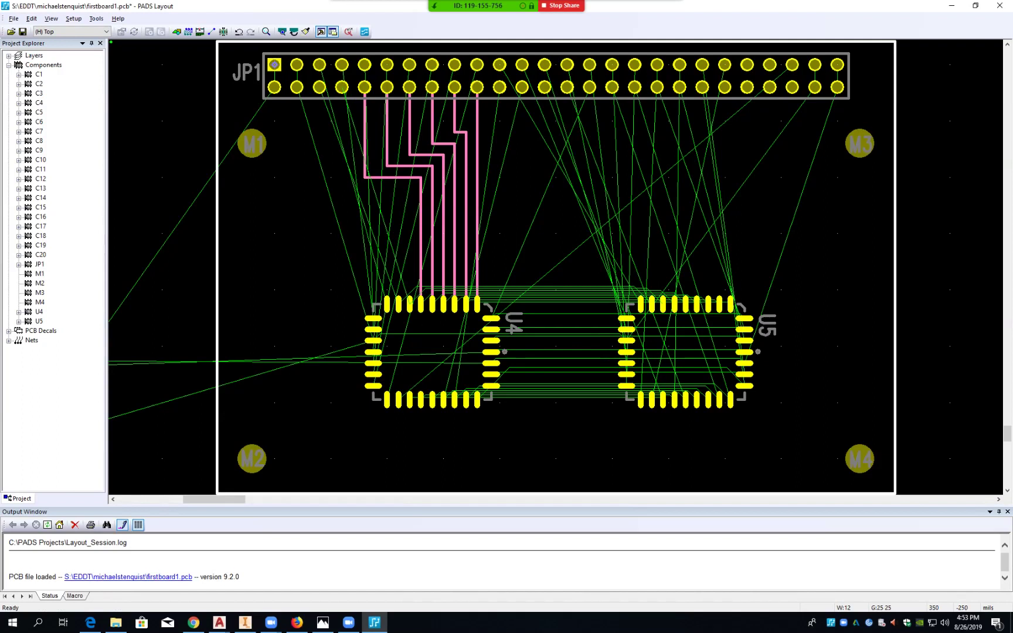
- Route RC1 from JP1.8 to U4.11, going 450 mils down, 300 mils across and straight down to the pad
{"action": "left_click", "coordinate": [353, 121]}
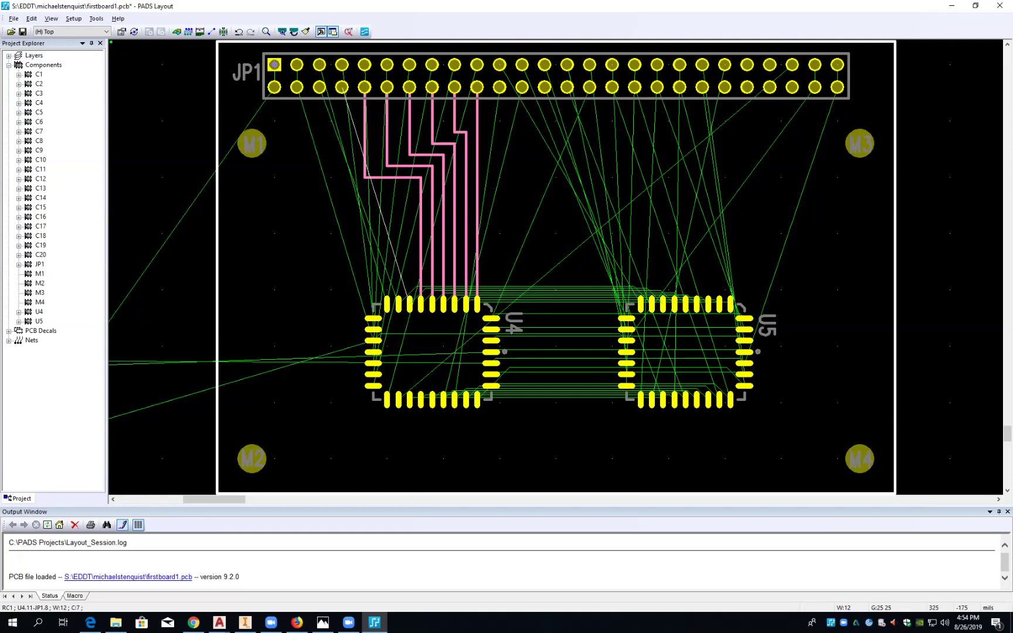
{"action": "left_click", "coordinate": [341, 86]}
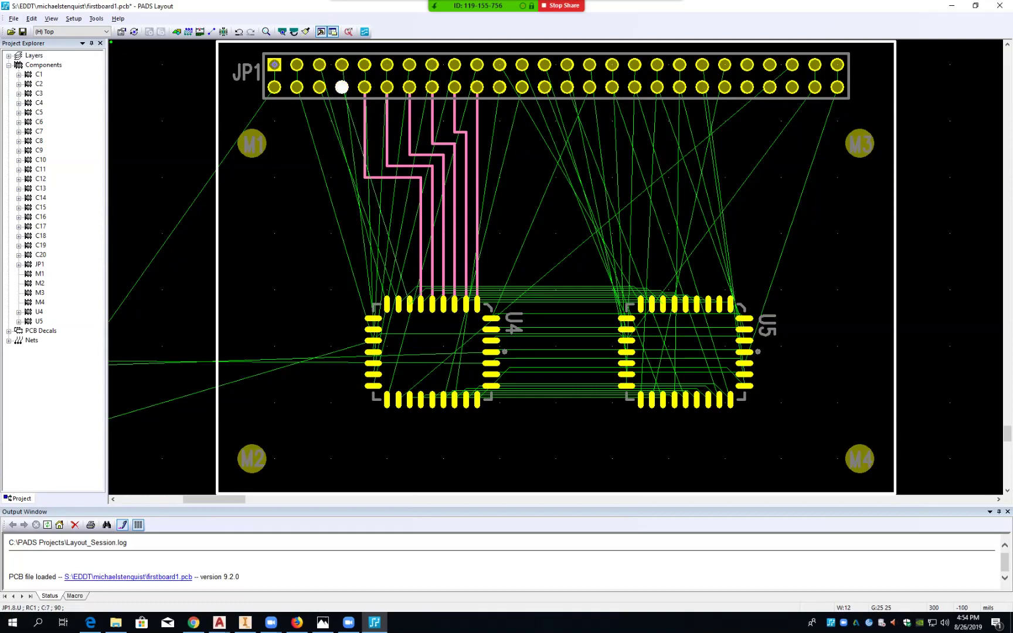
{"action": "key", "text": "F2"}
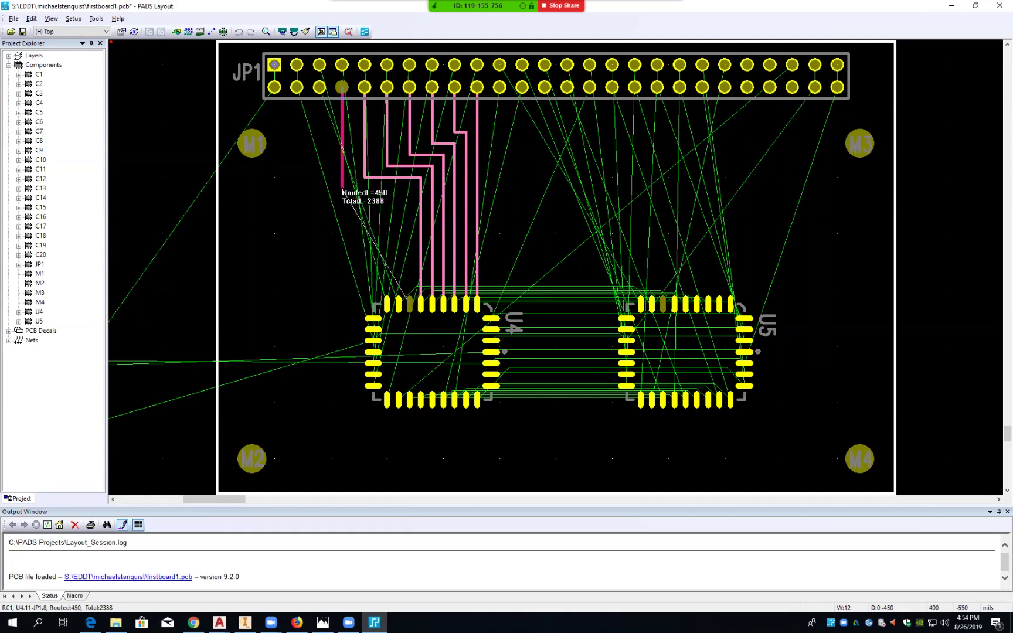
{"action": "left_click", "coordinate": [342, 188]}
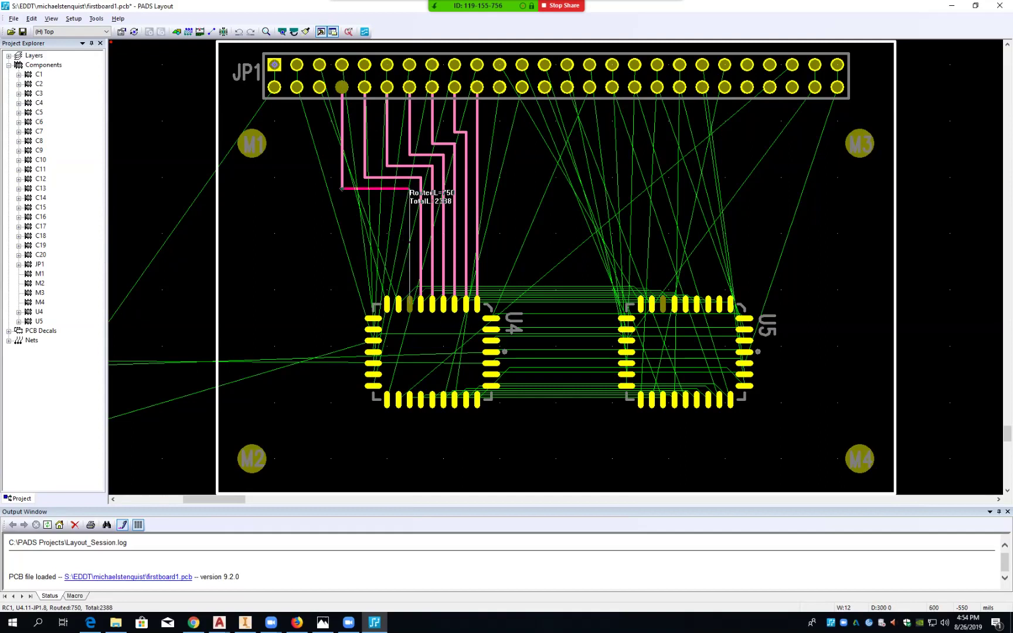
{"action": "left_click", "coordinate": [409, 189]}
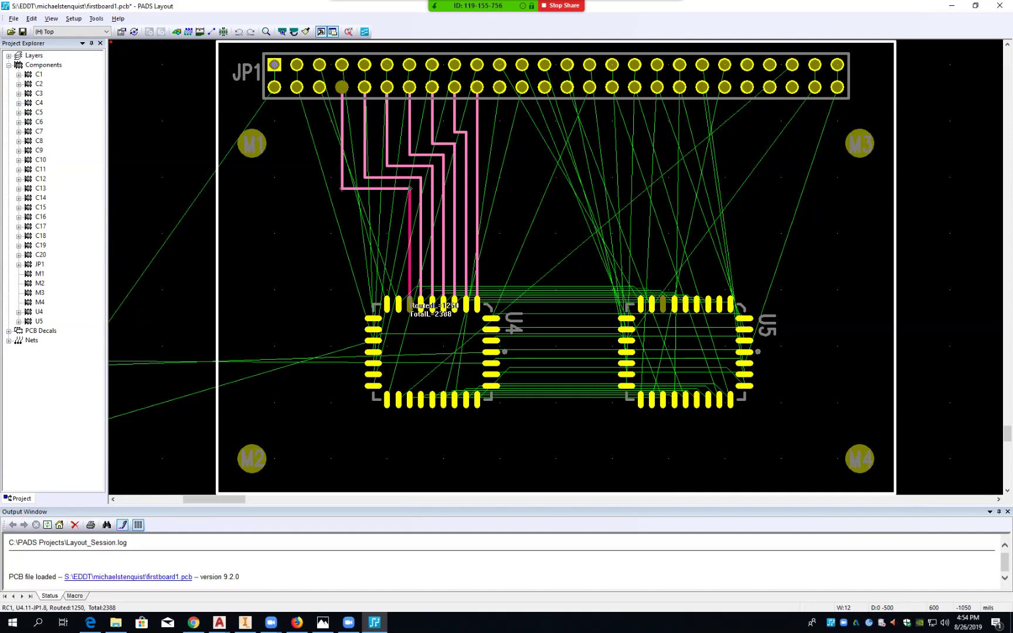
{"action": "left_click", "coordinate": [409, 304]}
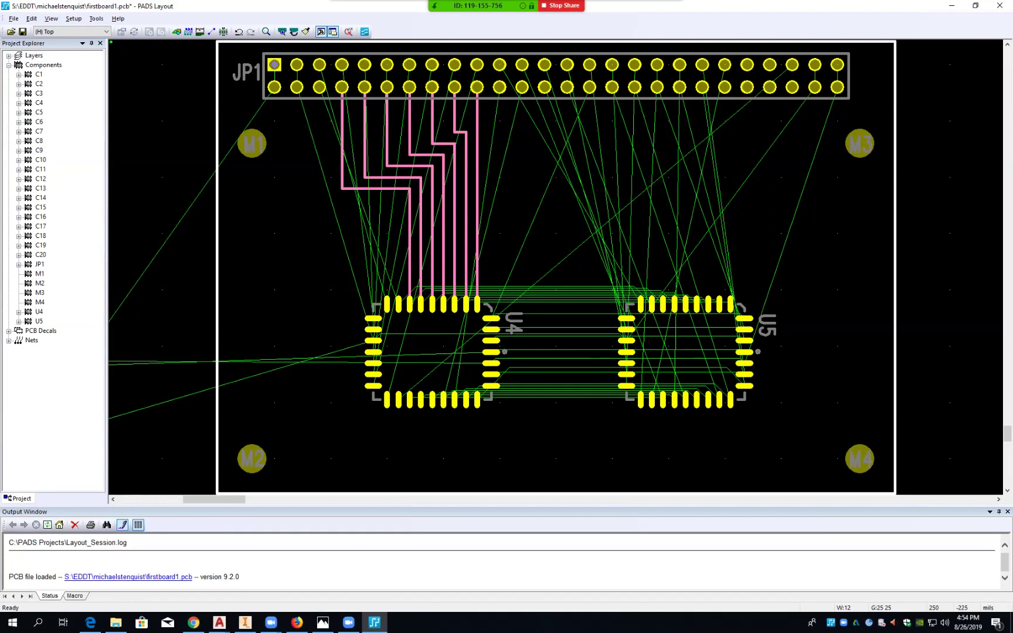
- Route RC0 from JP1.6 to U4.12, going 500 mils down, 350 mils across and straight down to the pad
{"action": "left_click", "coordinate": [319, 87]}
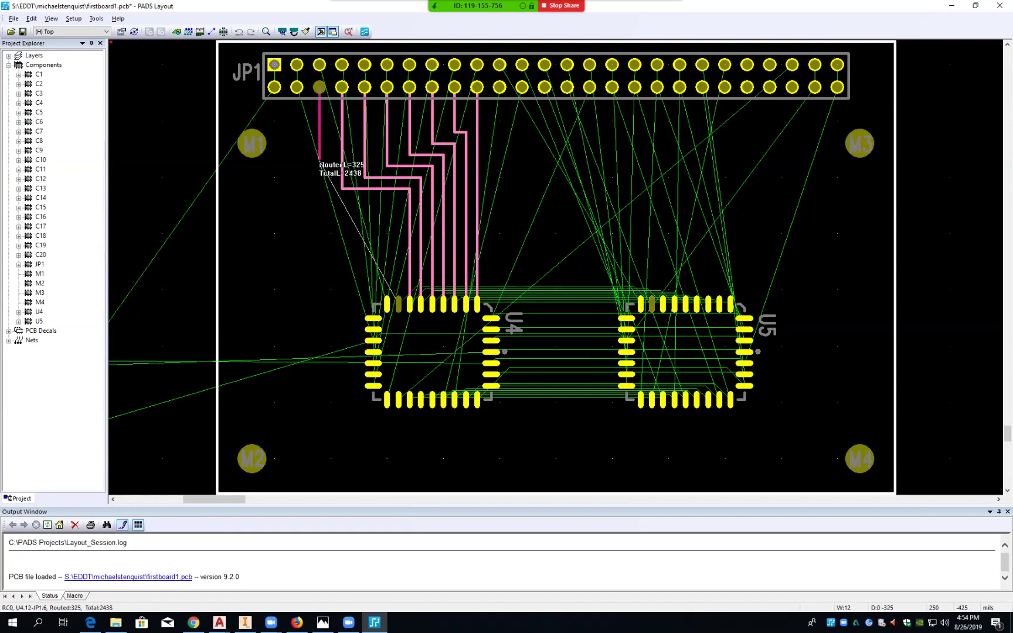
{"action": "left_click", "coordinate": [320, 199]}
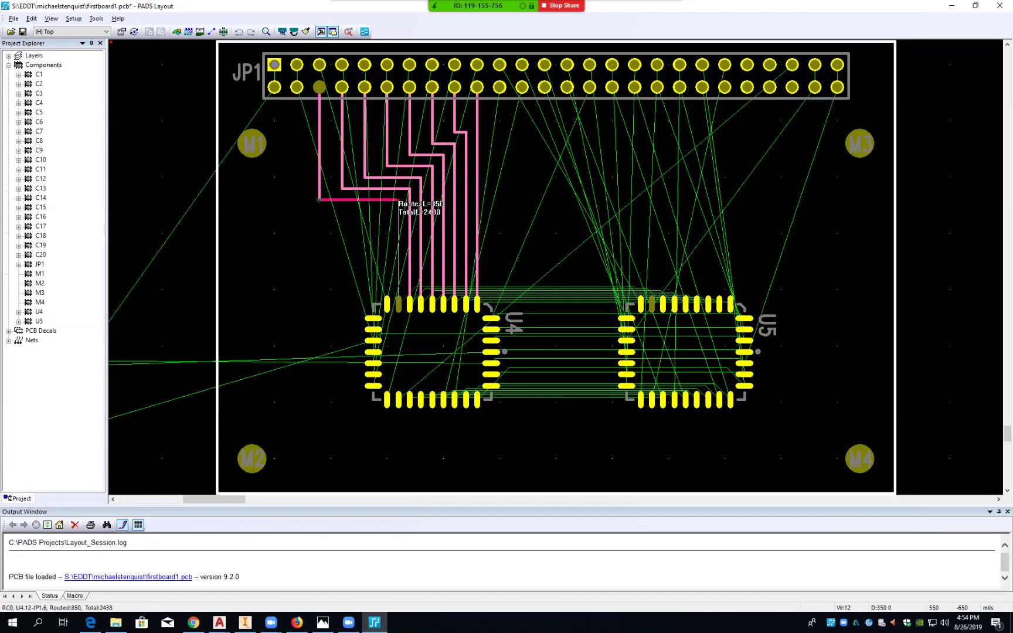
{"action": "left_click", "coordinate": [398, 199]}
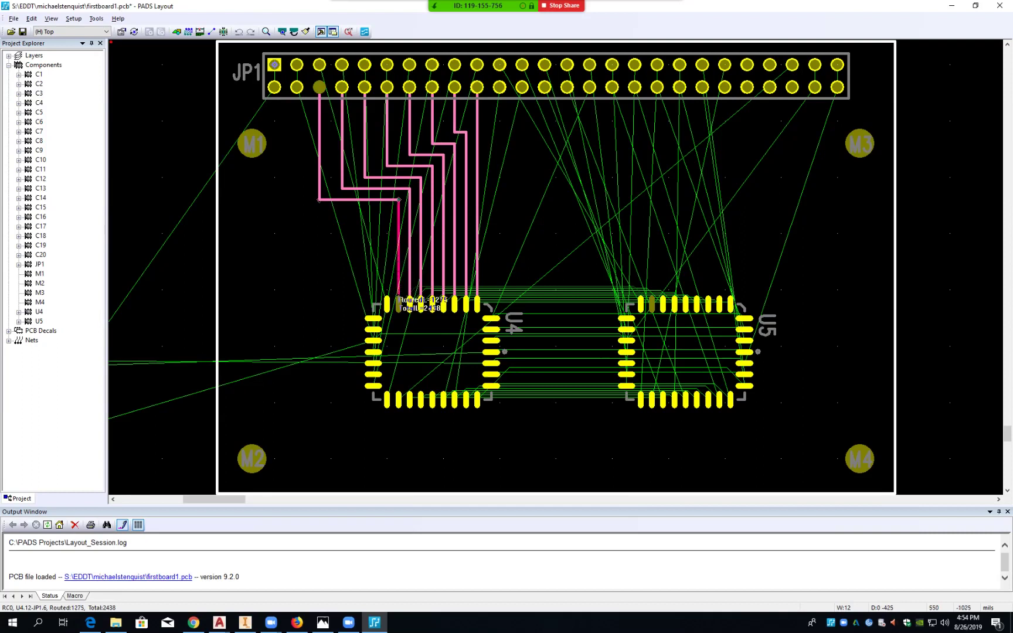
{"action": "left_click", "coordinate": [398, 304]}
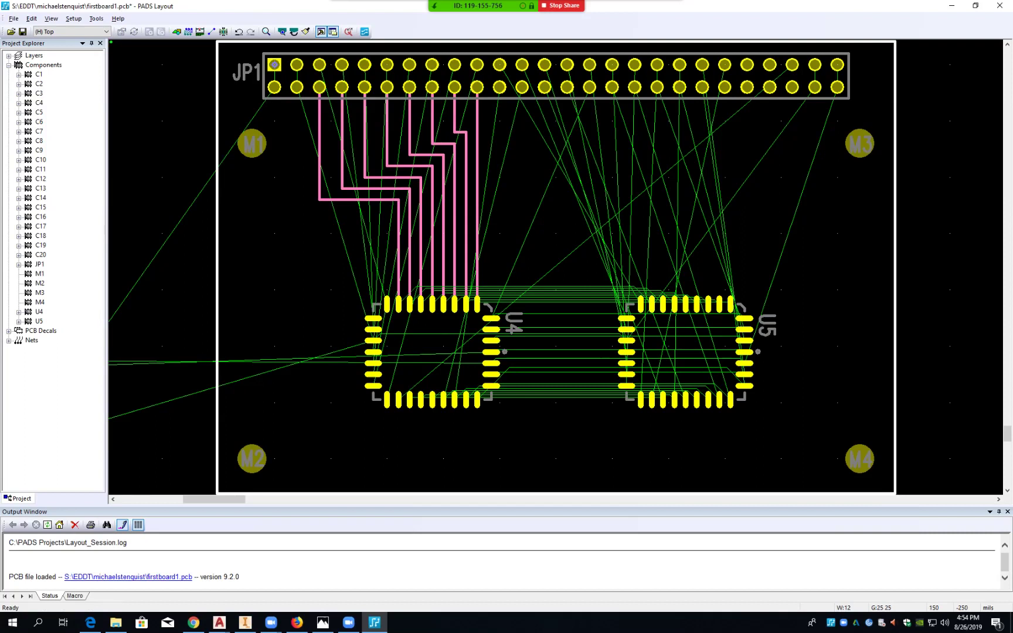
- Route LD0 from JP1.5 to U4.13 with a short diagonal between the pins, 575 mils down, 350 mils across and straight down to the pad
{"action": "left_click", "coordinate": [296, 88]}
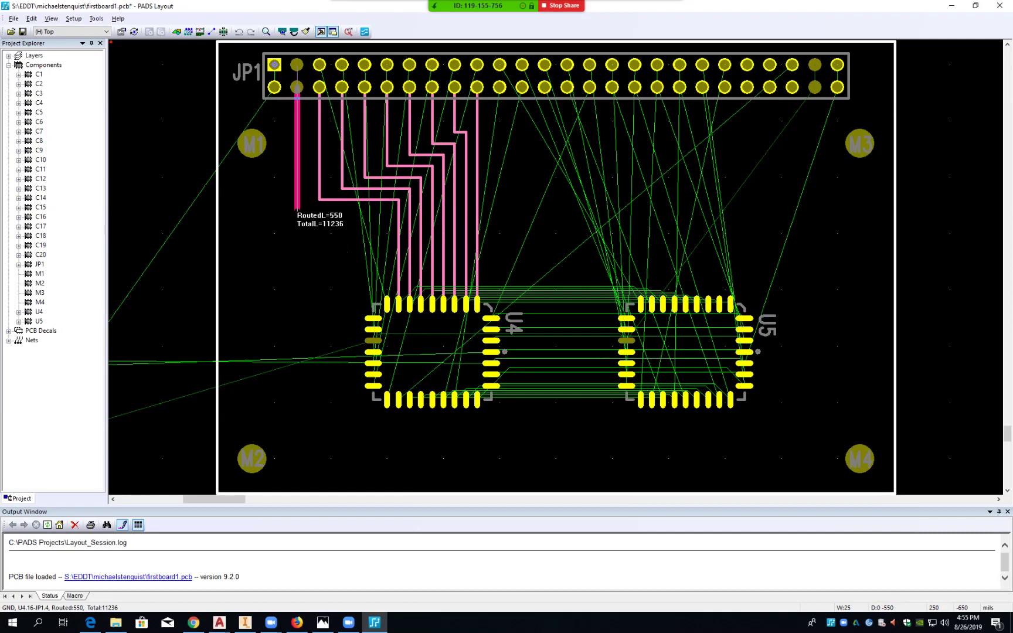
{"action": "key", "text": "Escape"}
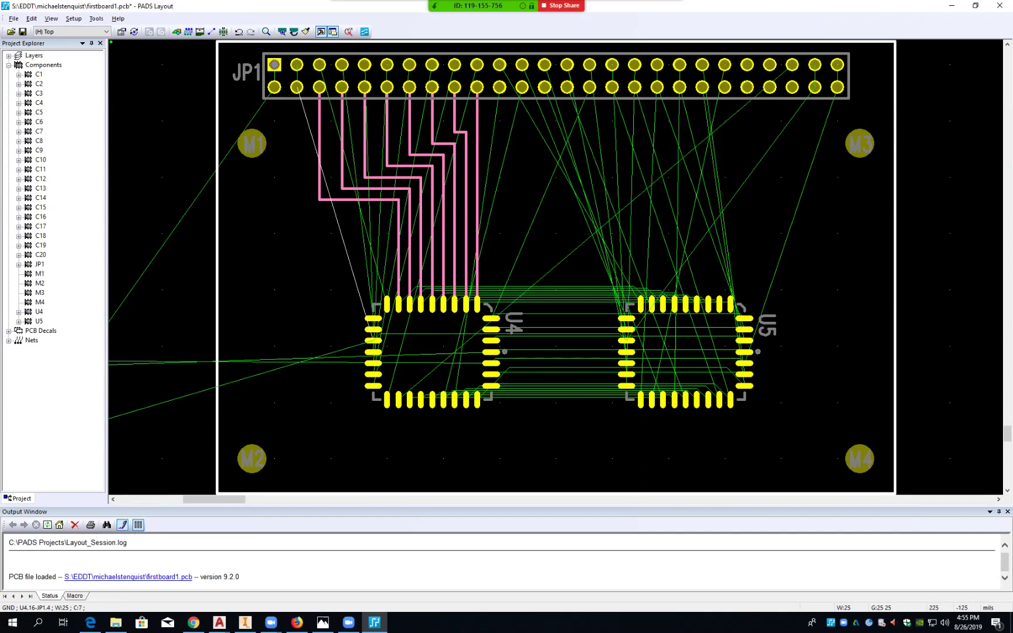
{"action": "left_click", "coordinate": [319, 65]}
{"action": "key", "text": "F2"}
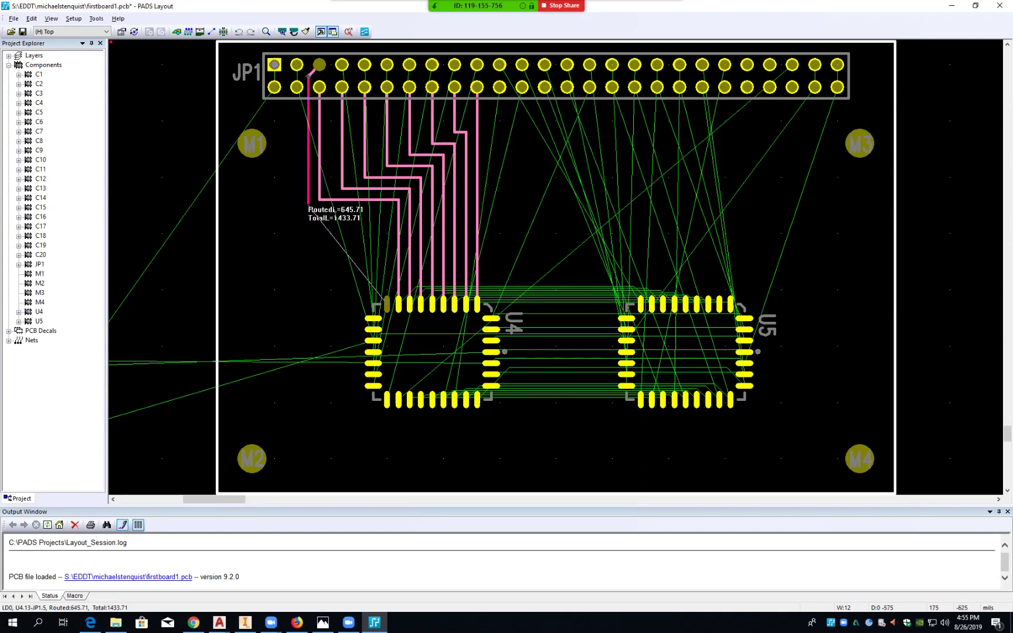
{"action": "left_click", "coordinate": [308, 205]}
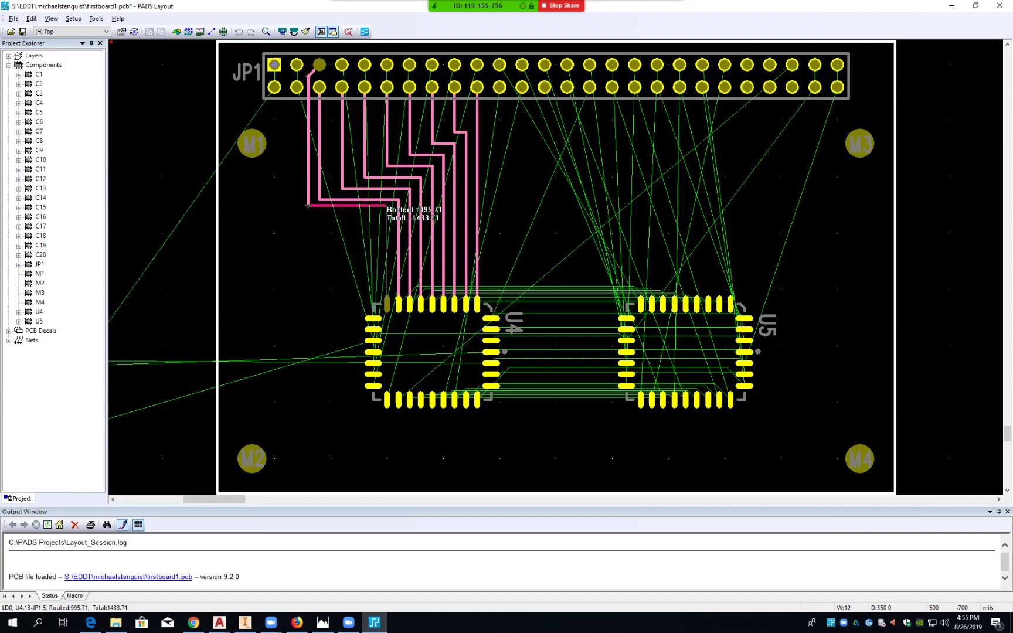
{"action": "left_click", "coordinate": [387, 205]}
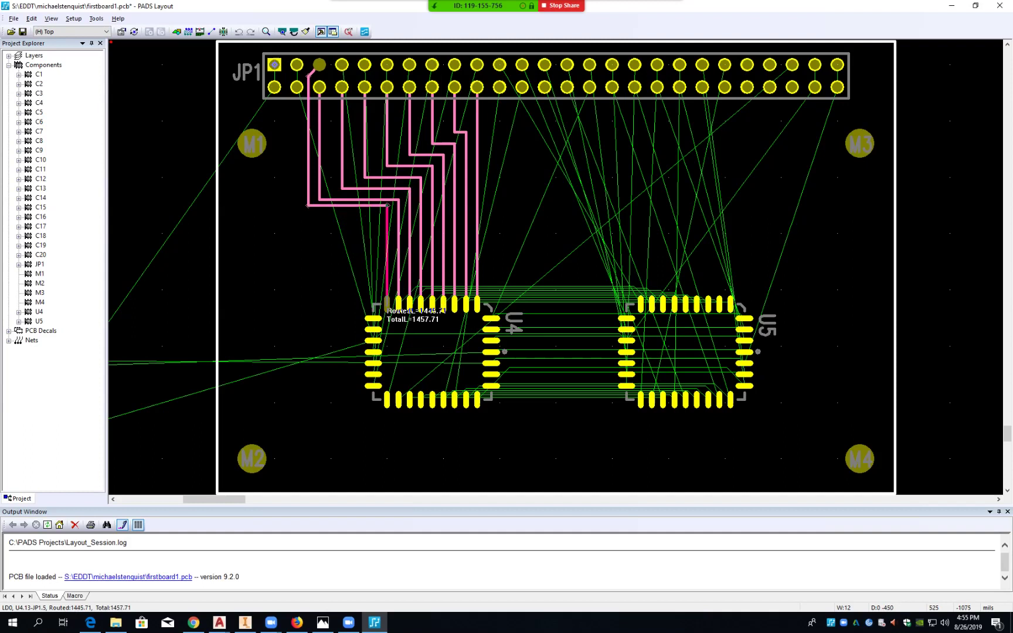
{"action": "left_click", "coordinate": [387, 304]}
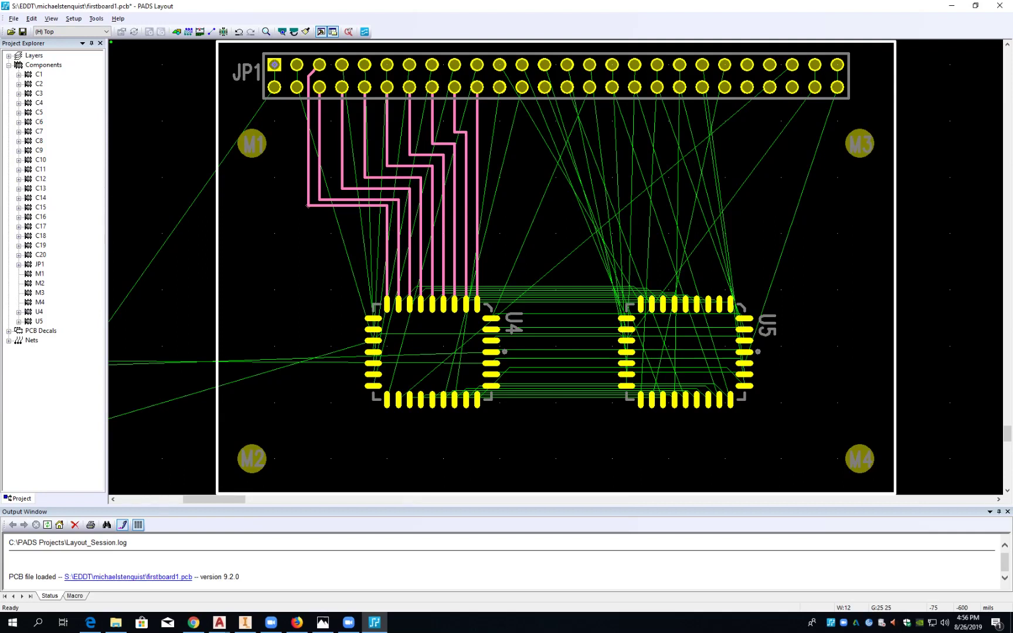
- Hide the GND net's unrouted connections by setting its unroute details to None in View Nets
{"action": "left_click", "coordinate": [274, 65]}
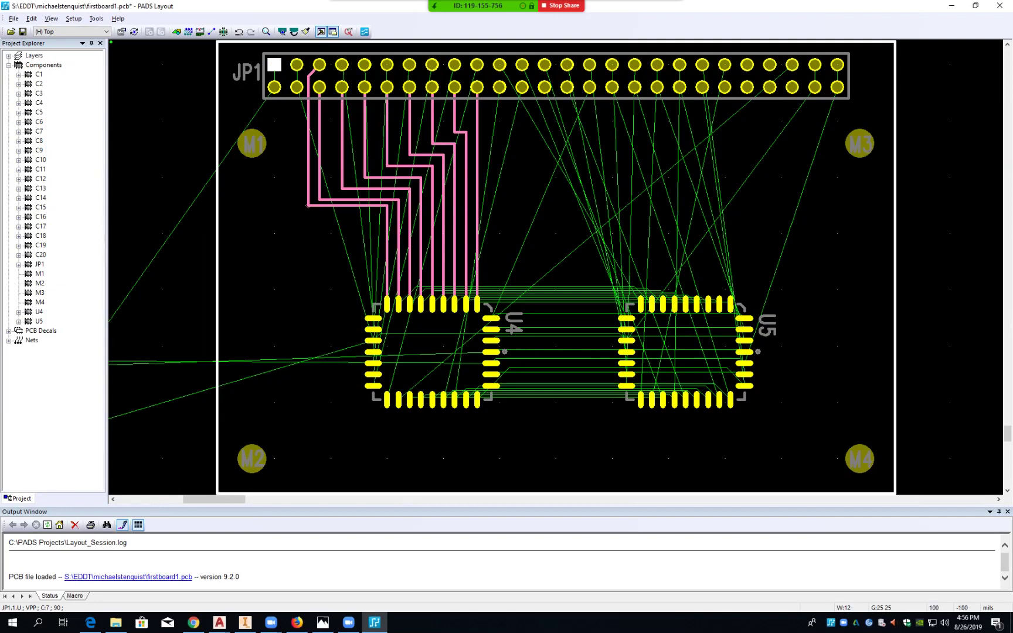
{"action": "left_click", "coordinate": [297, 86]}
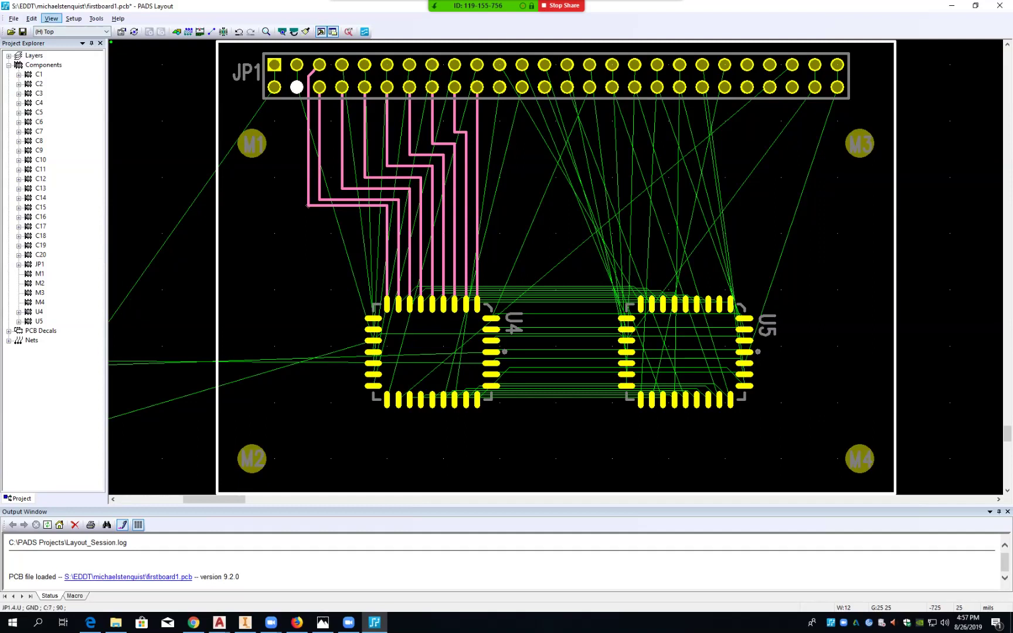
{"action": "left_click", "coordinate": [51, 19]}
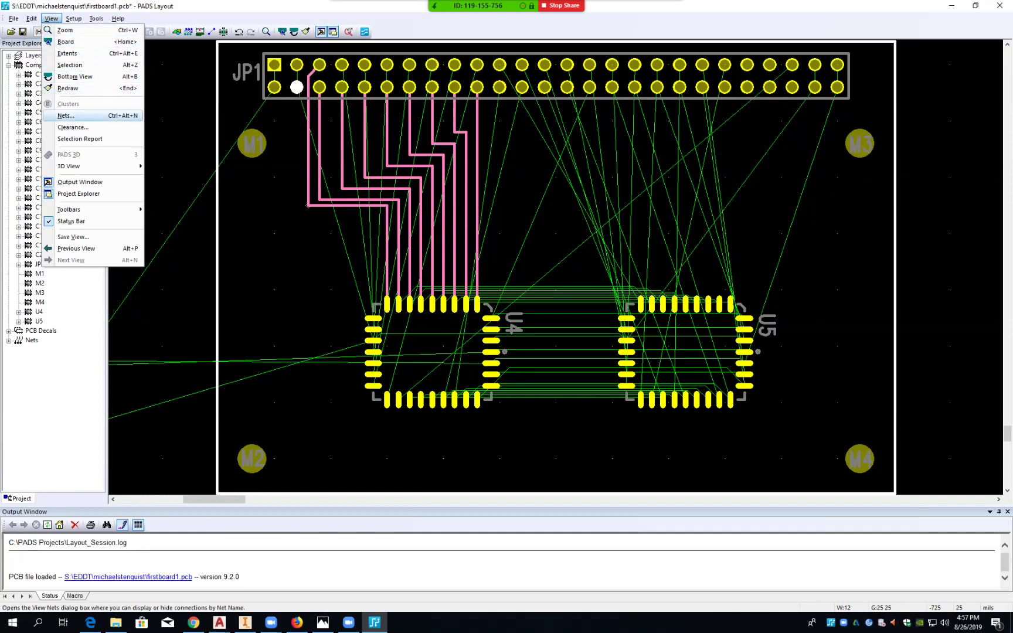
{"action": "left_click", "coordinate": [66, 116]}
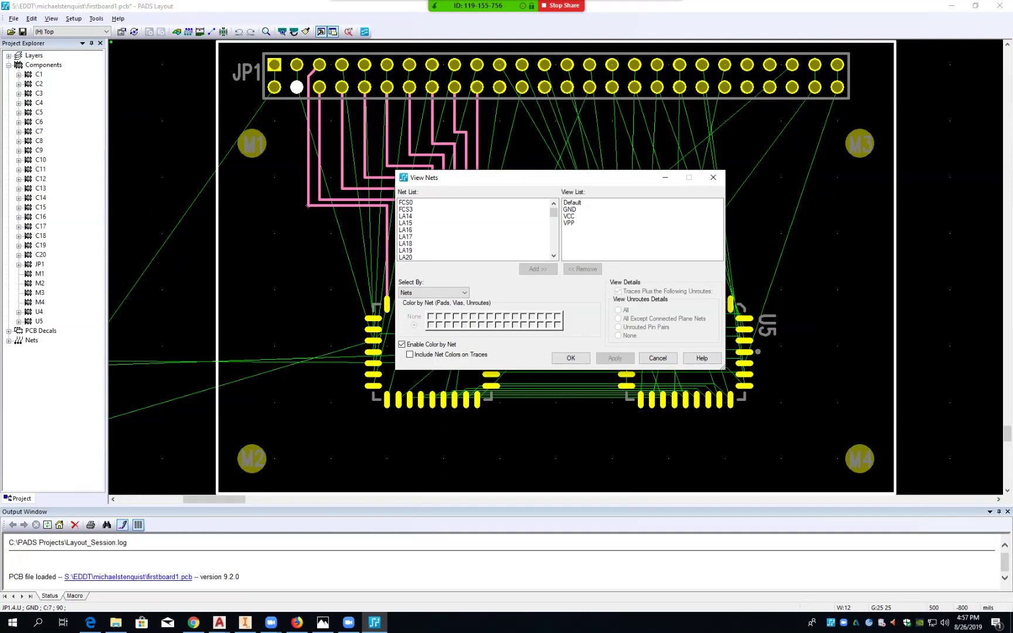
{"action": "left_click", "coordinate": [570, 209]}
{"action": "left_click", "coordinate": [618, 336]}
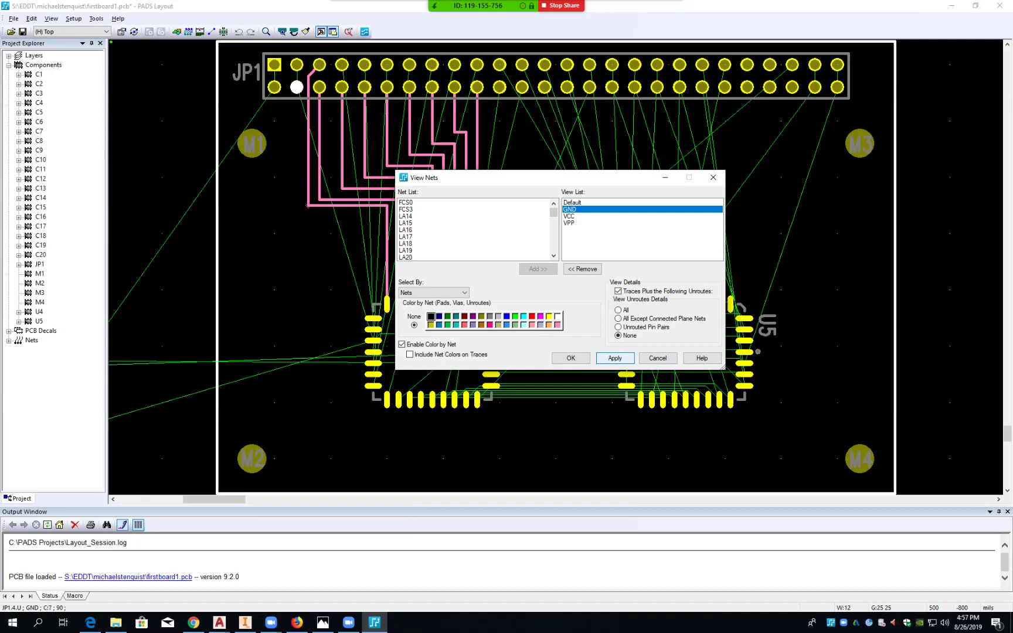
{"action": "left_click", "coordinate": [615, 358]}
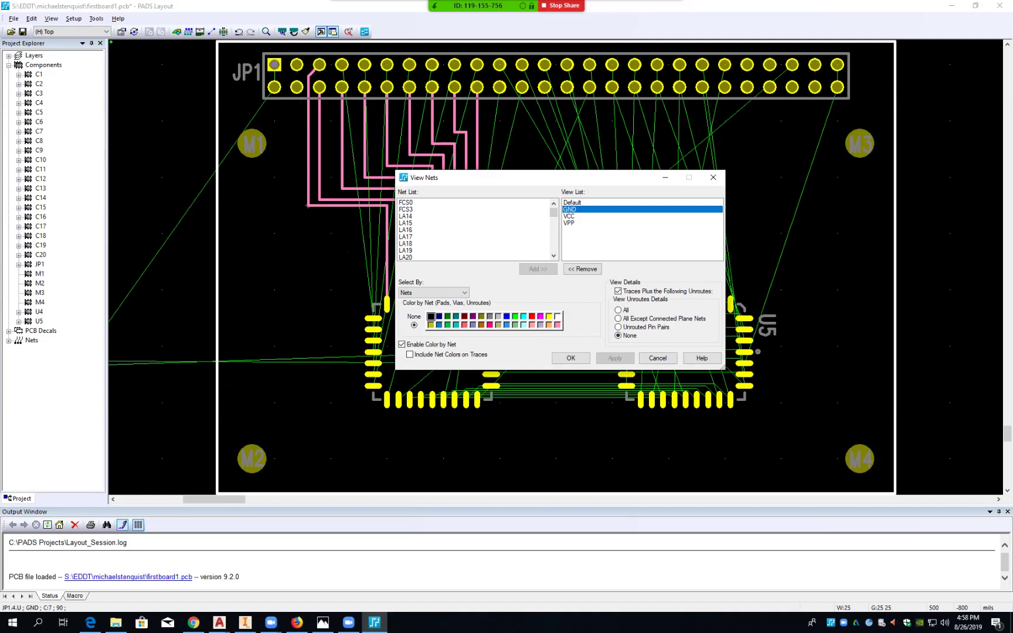
- Set the unroute details of the VCC and VPP nets to None as well and accept the net view settings
{"action": "left_click", "coordinate": [570, 217]}
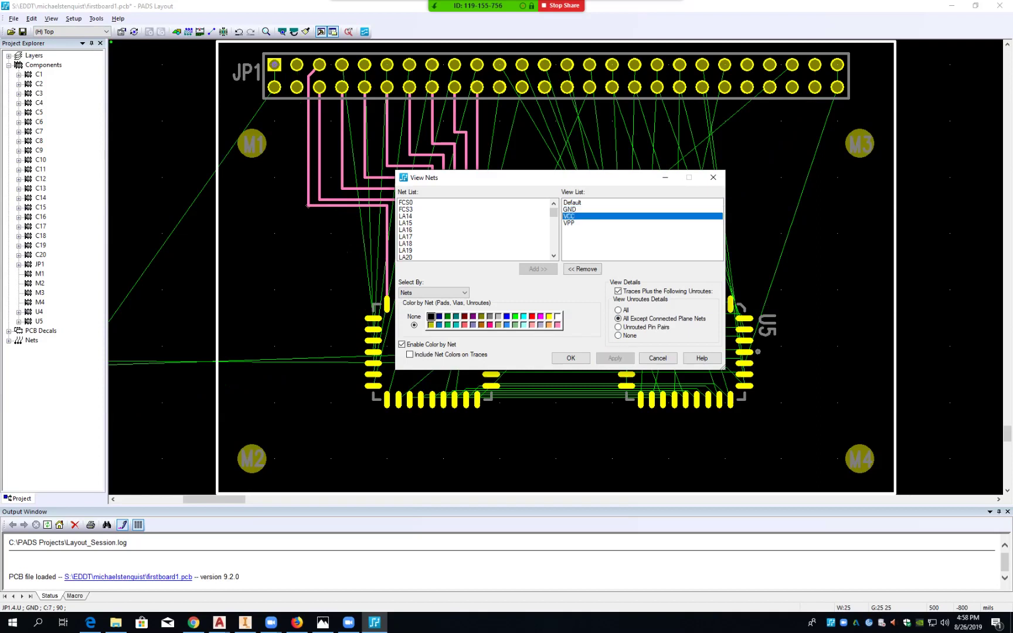
{"action": "left_click", "coordinate": [618, 335]}
{"action": "left_click", "coordinate": [614, 359]}
{"action": "left_click", "coordinate": [569, 223]}
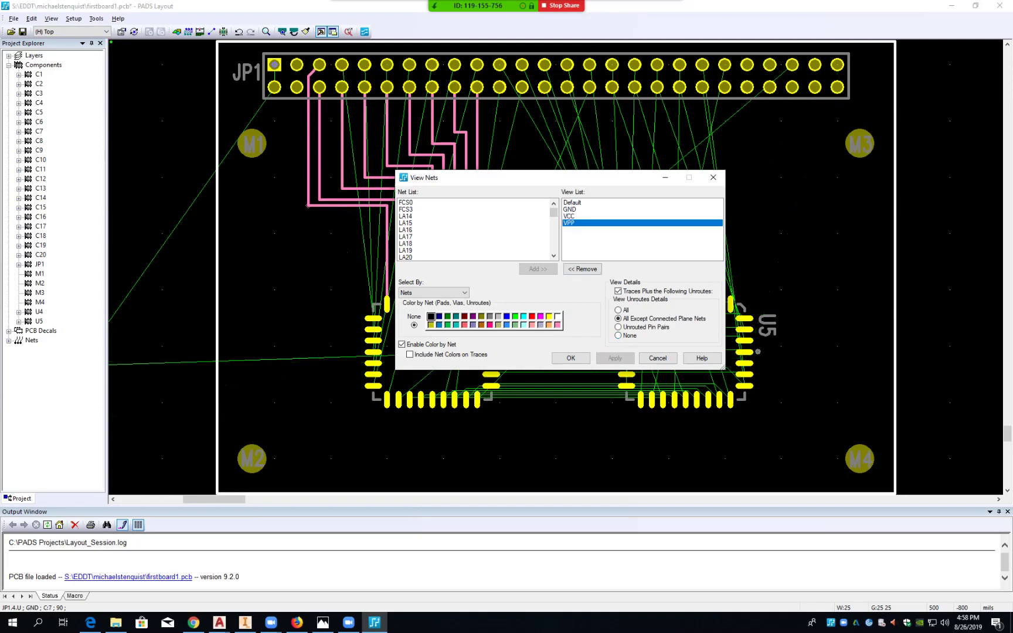
{"action": "left_click", "coordinate": [614, 358]}
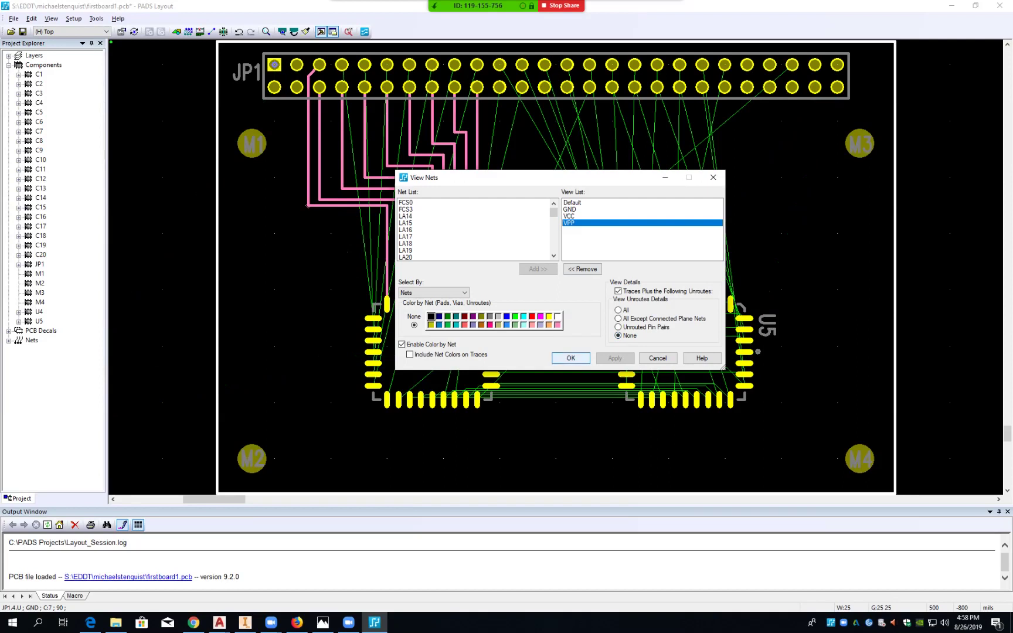
{"action": "left_click", "coordinate": [570, 358]}
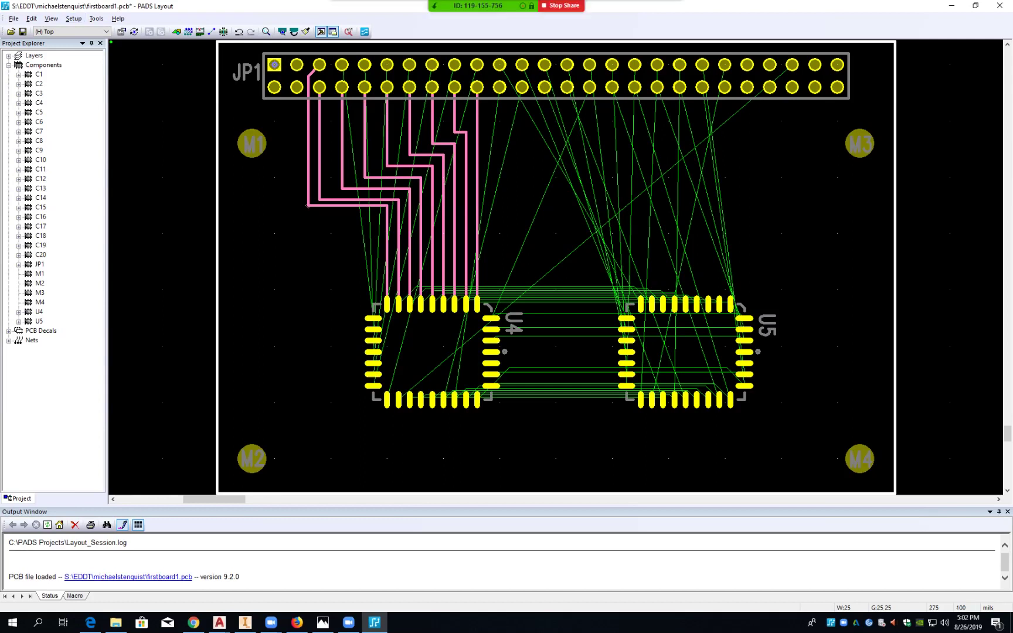
- Open the pad stack properties for vias and compare the MICROVIA and STANDARDVIA pad diameters and drill sizes
{"action": "left_click", "coordinate": [73, 18]}
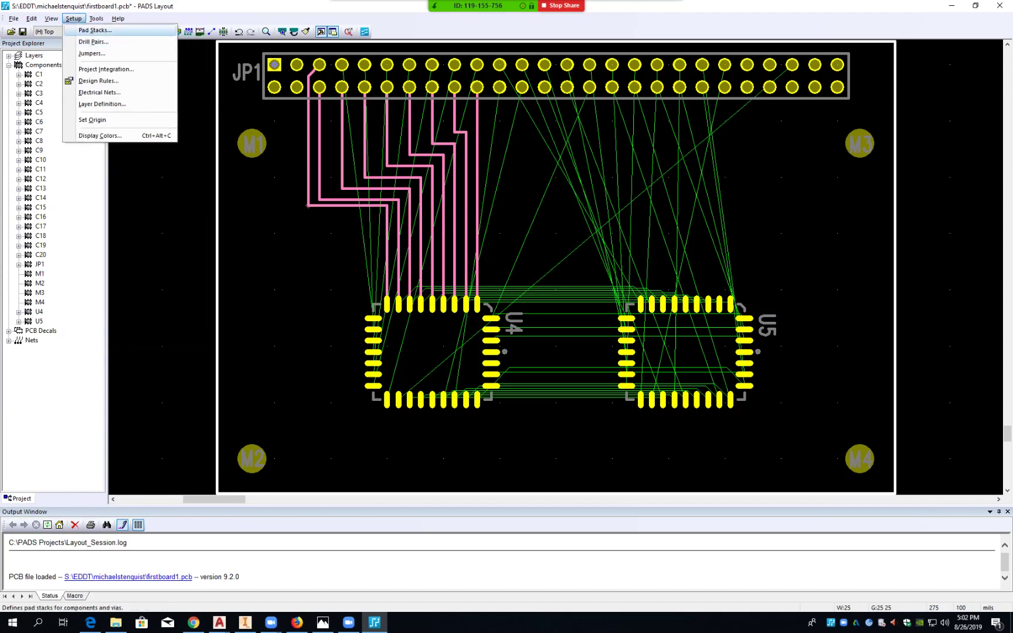
{"action": "left_click", "coordinate": [95, 29]}
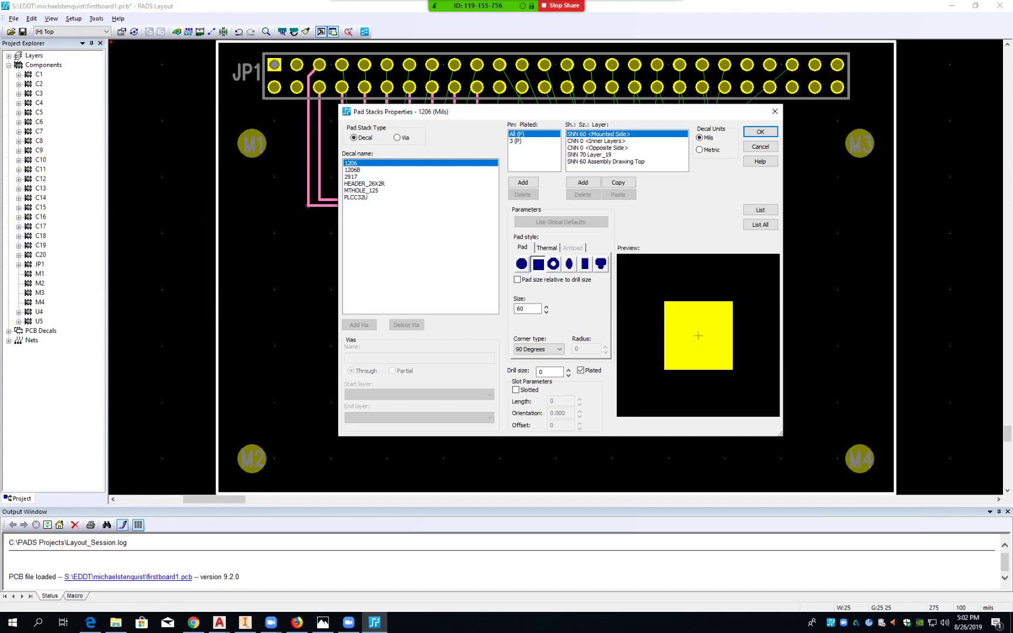
{"action": "left_click_drag", "start_coordinate": [460, 112], "coordinate": [253, 229]}
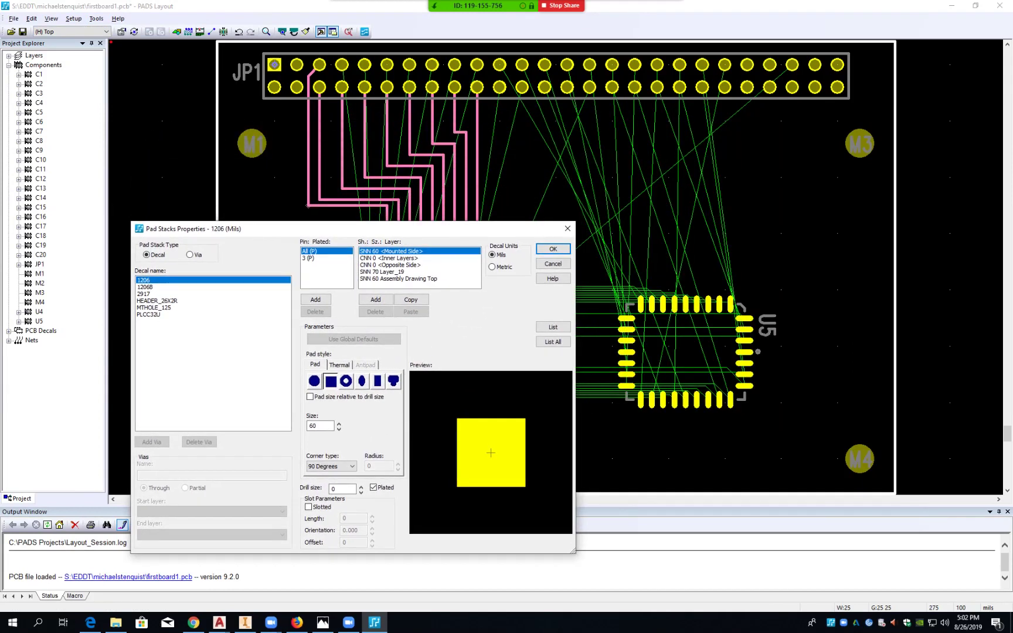
{"action": "left_click", "coordinate": [190, 255]}
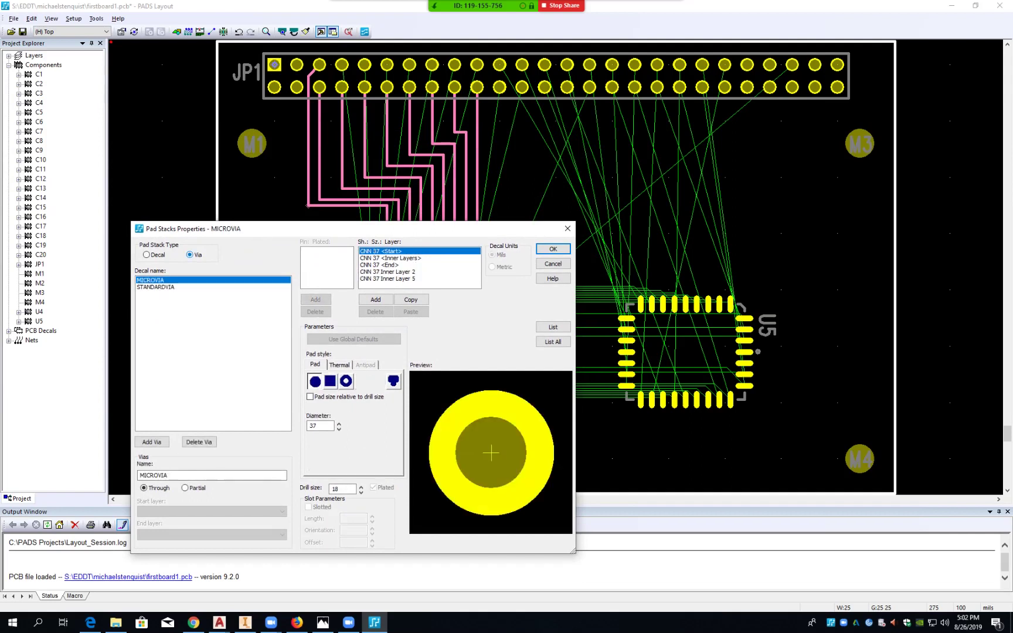
{"action": "left_click", "coordinate": [156, 288]}
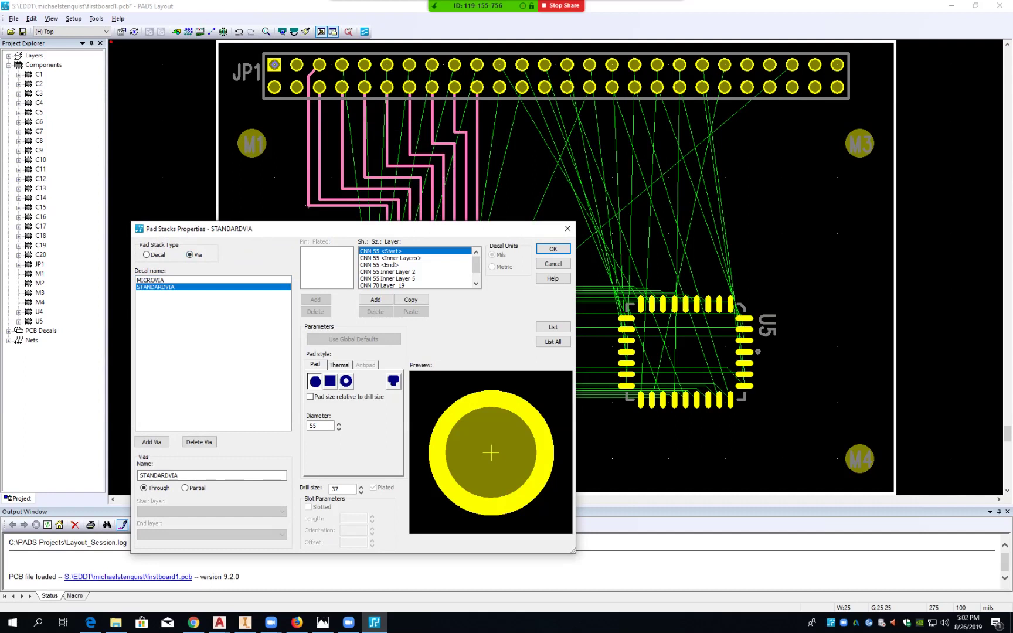
{"action": "left_click", "coordinate": [151, 281]}
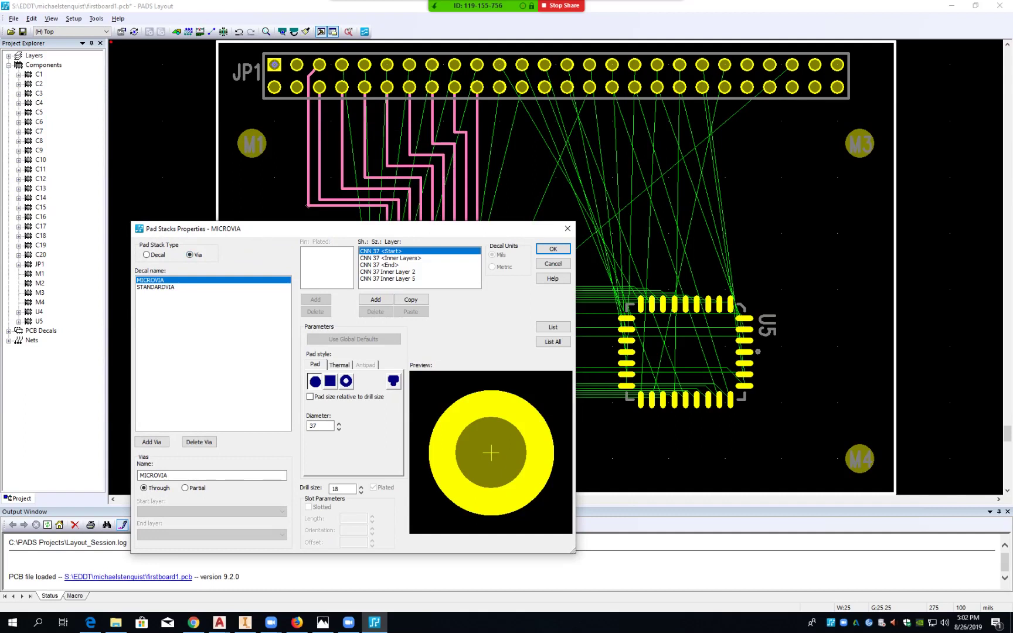
- Set STANDARDVIA's drill size to 12 mils and its start layer pad diameter to 30 mils
{"action": "left_click", "coordinate": [156, 288]}
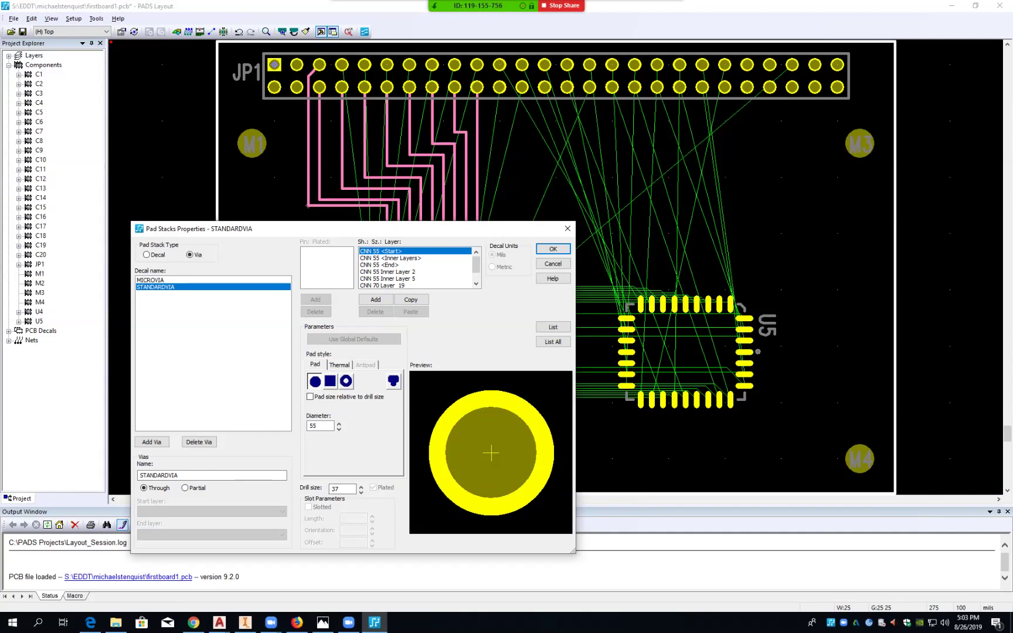
{"action": "double_click", "coordinate": [336, 489]}
{"action": "type", "text": "12"}
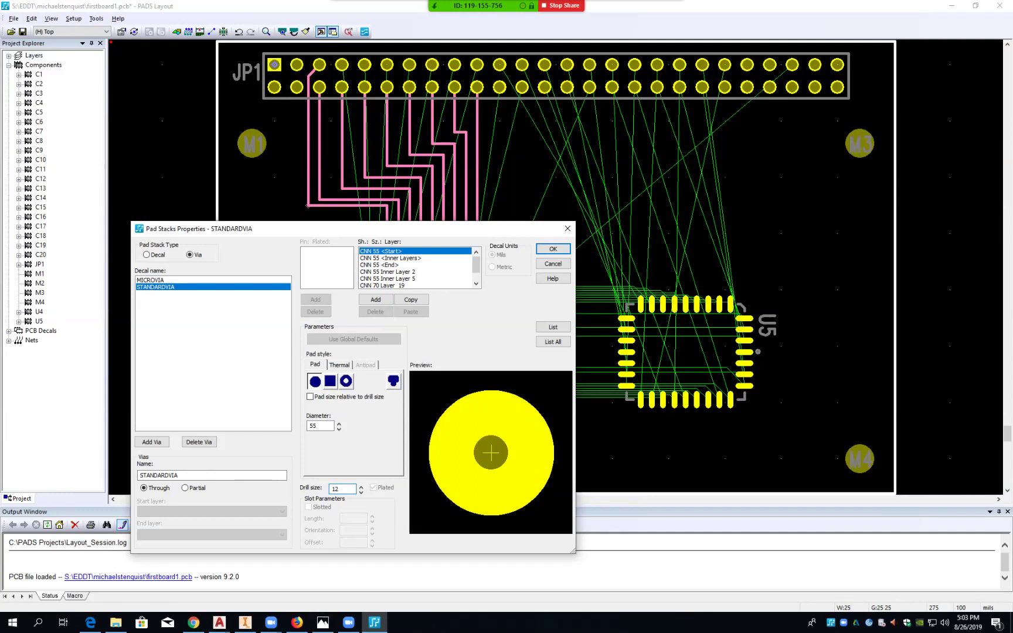
{"action": "double_click", "coordinate": [314, 426]}
{"action": "type", "text": "30"}
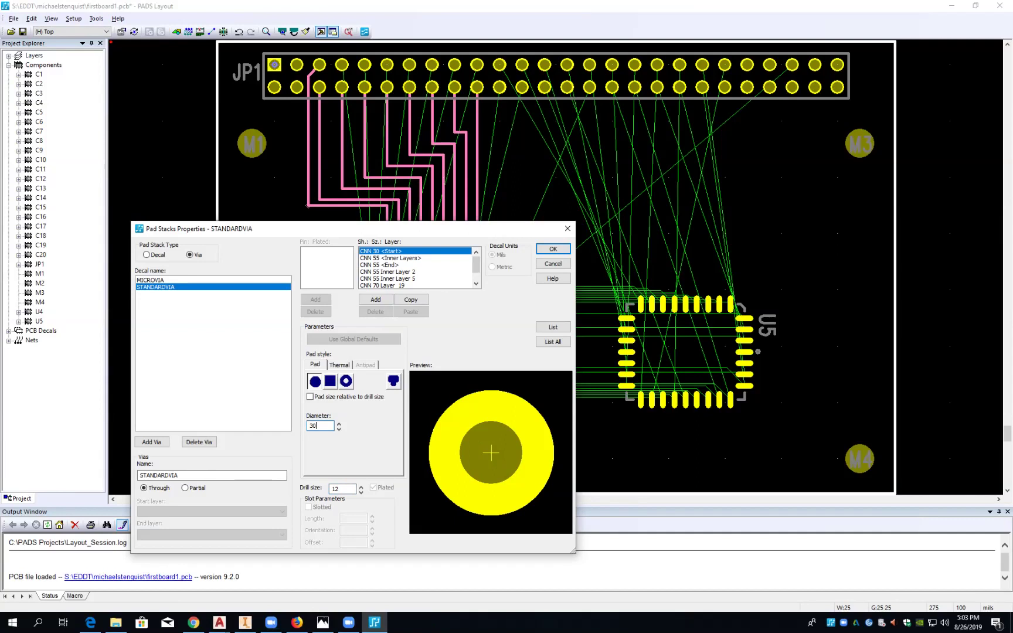
- Set the pad diameter of STANDARDVIA's inner layers and end layer to 30 mils
{"action": "left_click", "coordinate": [391, 258]}
{"action": "left_click", "coordinate": [319, 426]}
{"action": "double_click", "coordinate": [316, 426]}
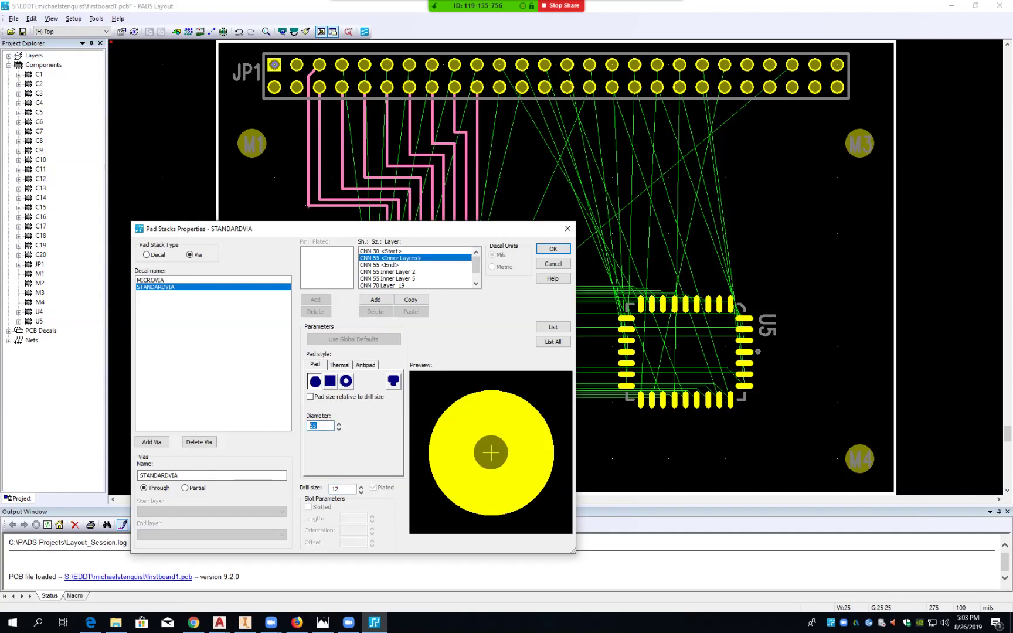
{"action": "type", "text": "30"}
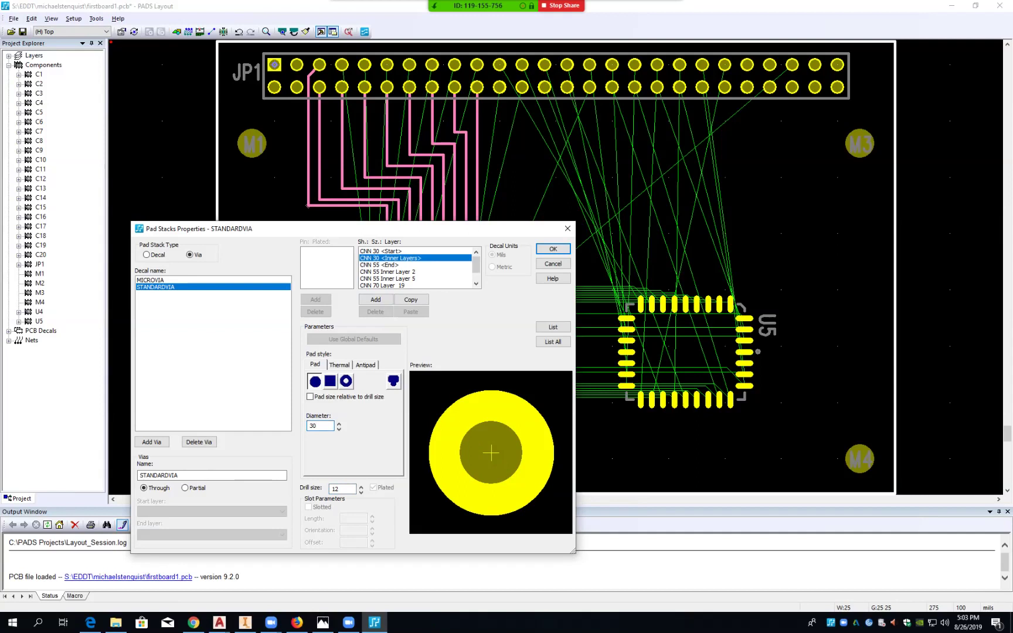
{"action": "left_click", "coordinate": [388, 265]}
{"action": "left_click", "coordinate": [317, 426]}
{"action": "double_click", "coordinate": [316, 427]}
{"action": "type", "text": "30"}
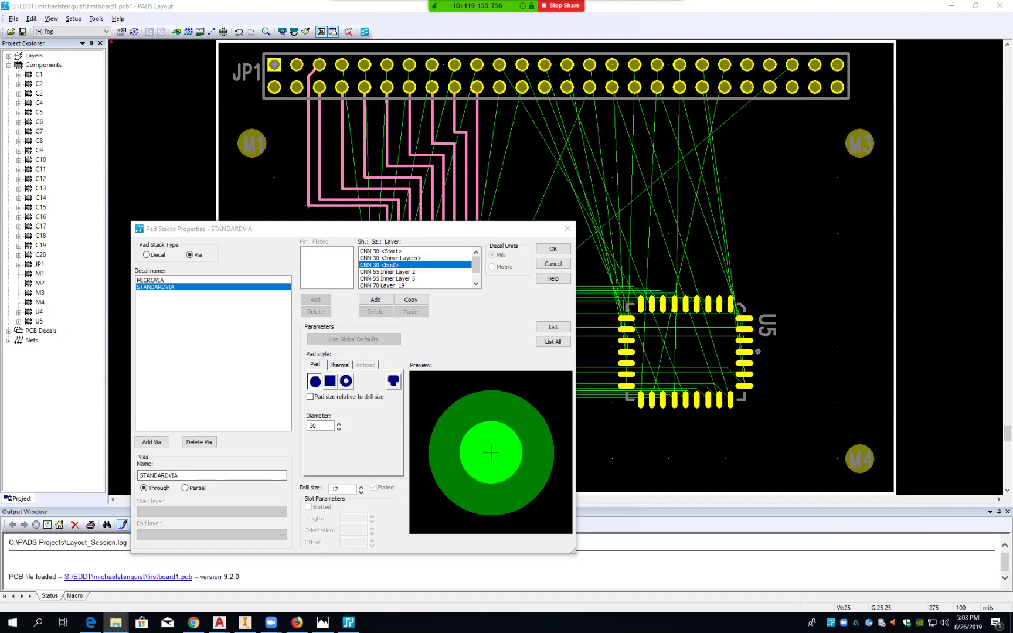
- Delete the Inner Layer 2, Inner Layer 5, Layer_19 and Layer_20 entries from the STANDARDVIA pad stack
{"action": "left_click", "coordinate": [388, 272]}
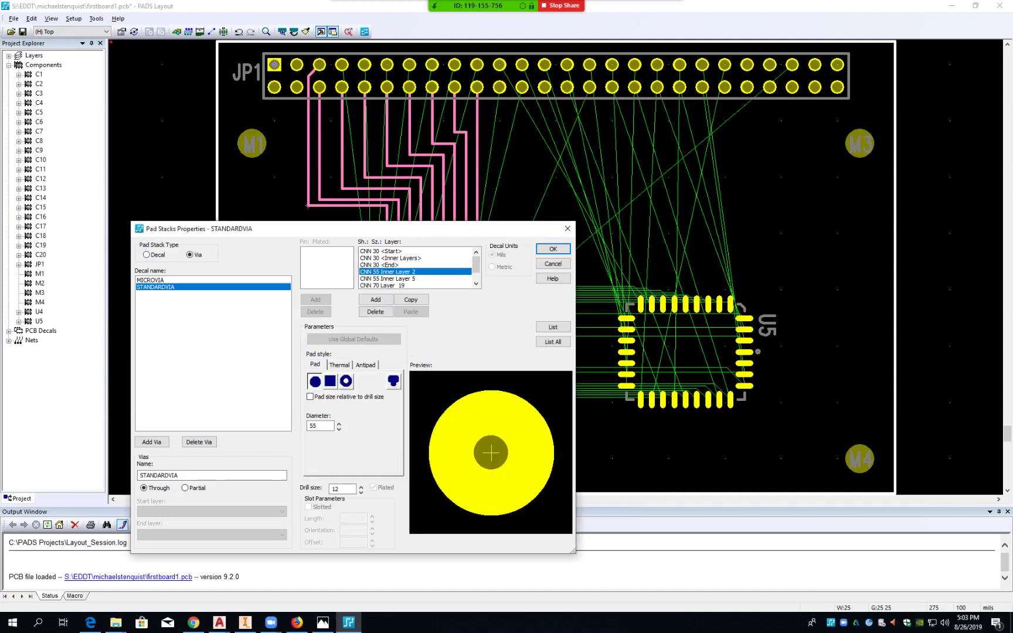
{"action": "left_click", "coordinate": [375, 311]}
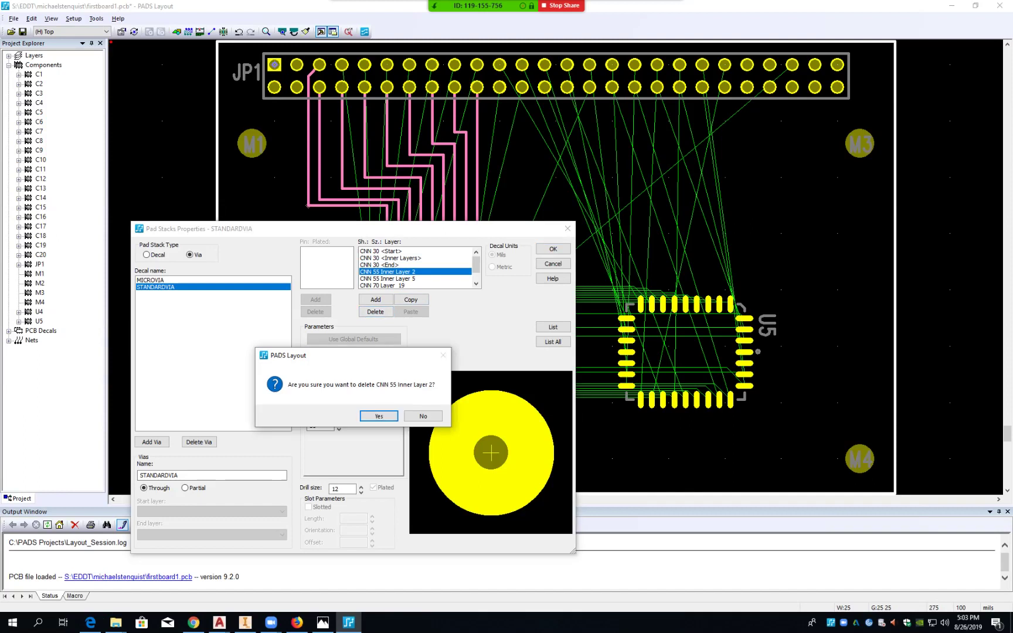
{"action": "key", "text": "Return"}
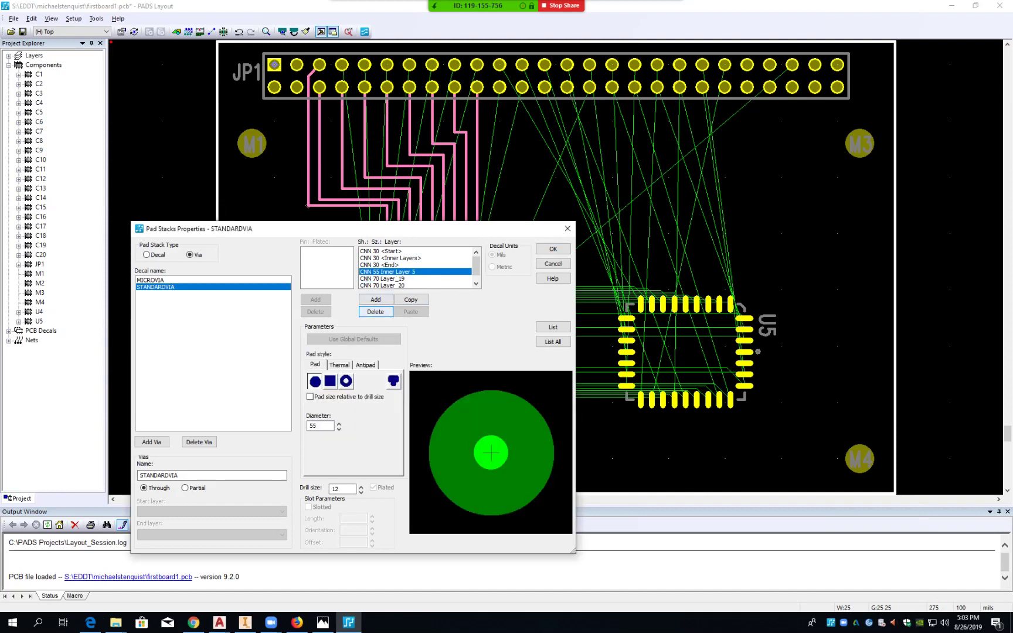
{"action": "left_click", "coordinate": [375, 312]}
{"action": "key", "text": "Return"}
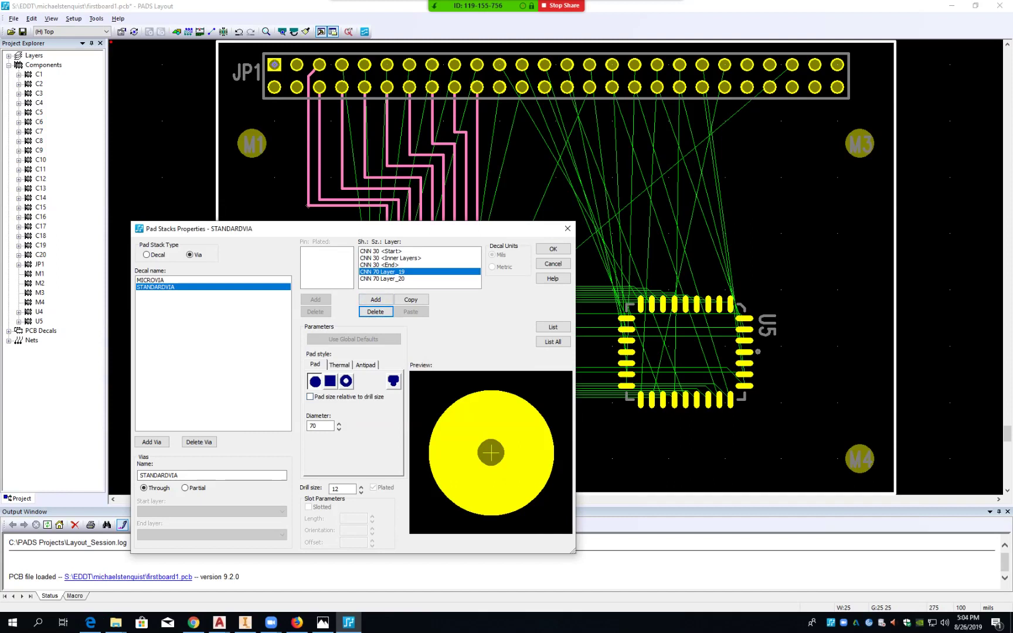
{"action": "left_click", "coordinate": [375, 311]}
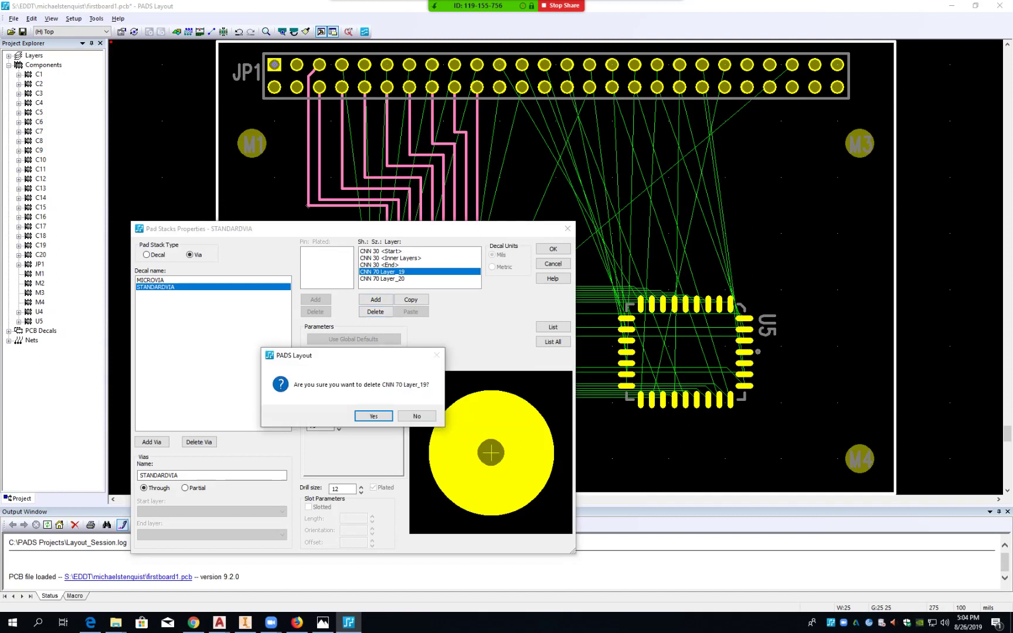
{"action": "left_click", "coordinate": [373, 415]}
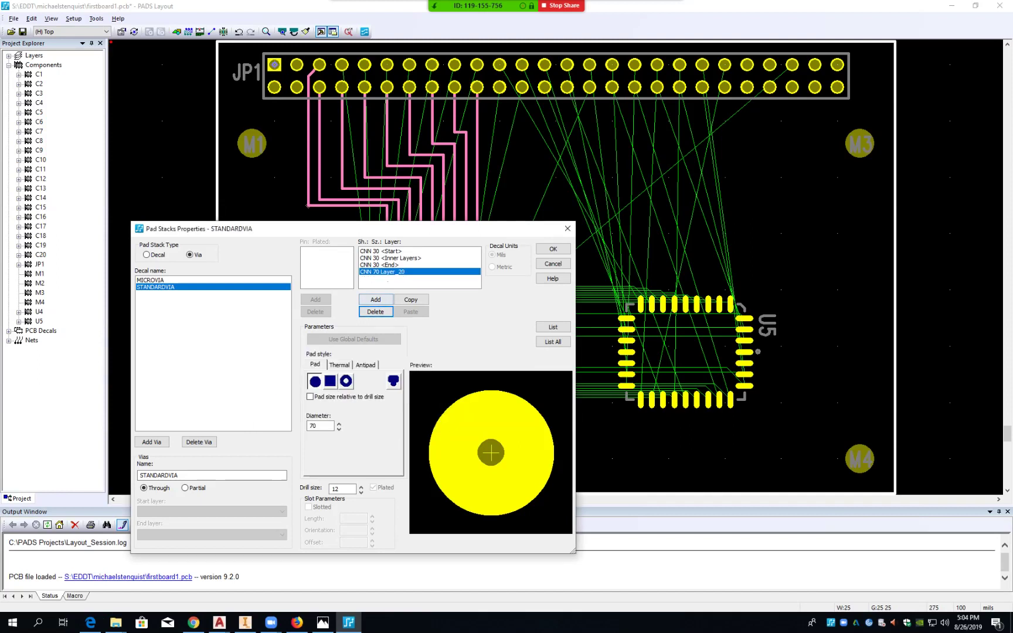
{"action": "left_click", "coordinate": [375, 311]}
{"action": "key", "text": "Return"}
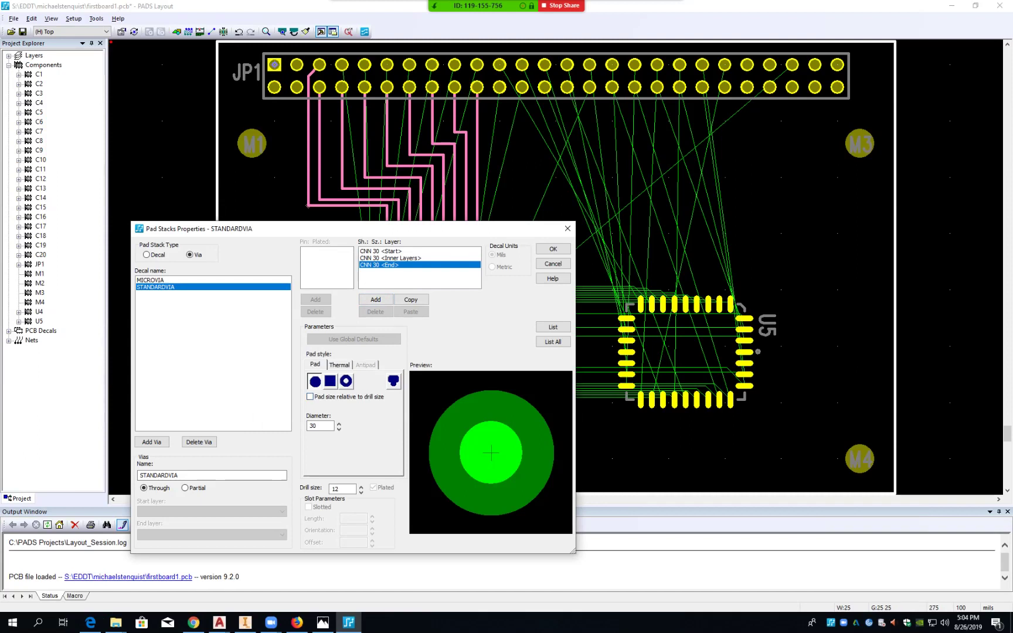
- Check the remaining STANDARDVIA layer entries and accept the pad stack changes
{"action": "key", "text": "Up"}
{"action": "key", "text": "Up"}
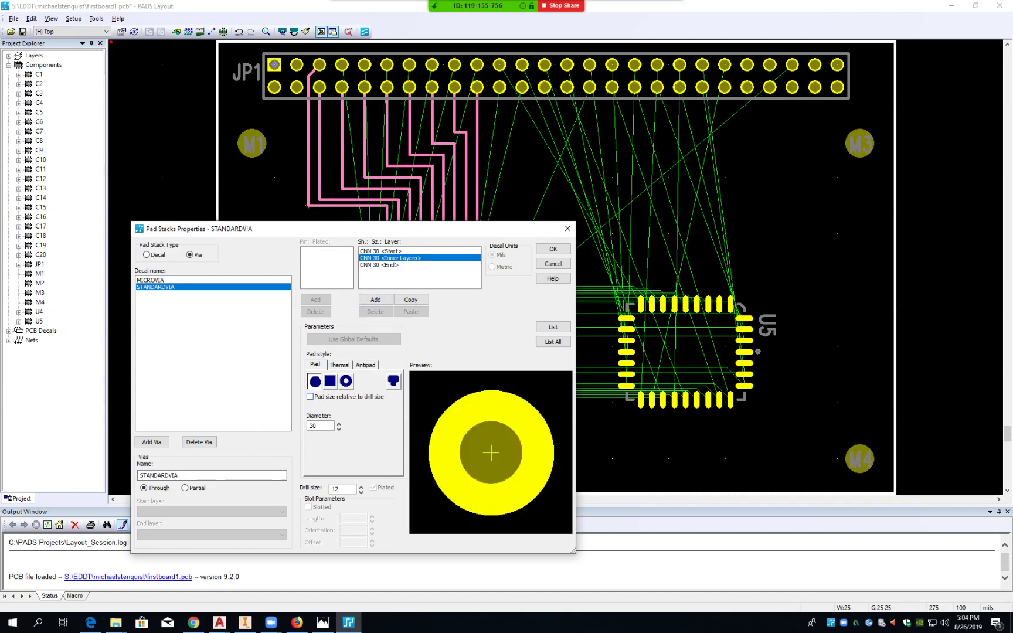
{"action": "key", "text": "Down"}
{"action": "key", "text": "Down"}
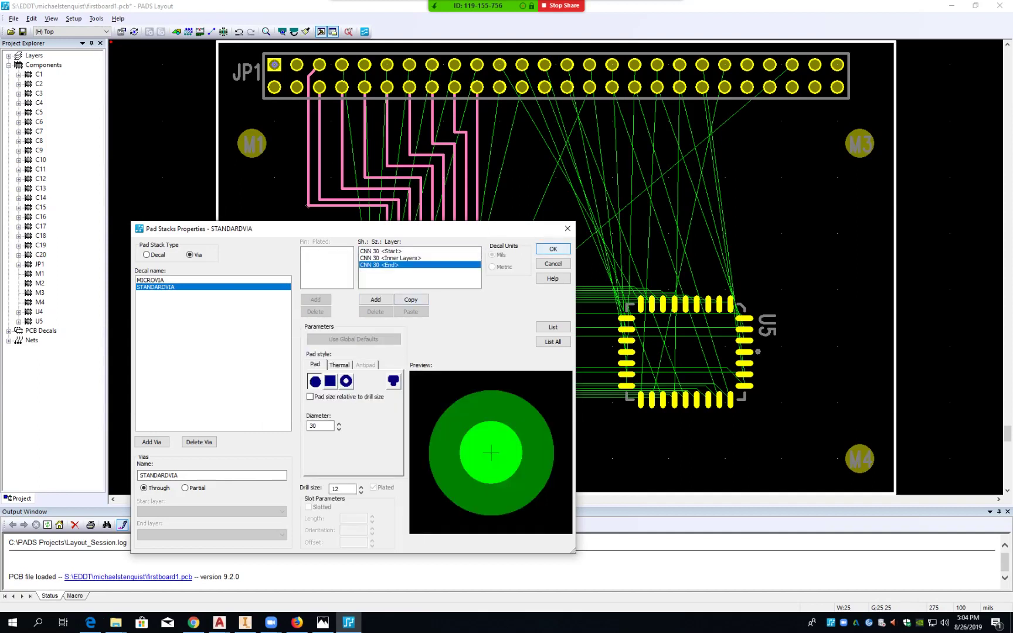
{"action": "left_click", "coordinate": [553, 249]}
{"action": "left_click", "coordinate": [372, 416]}
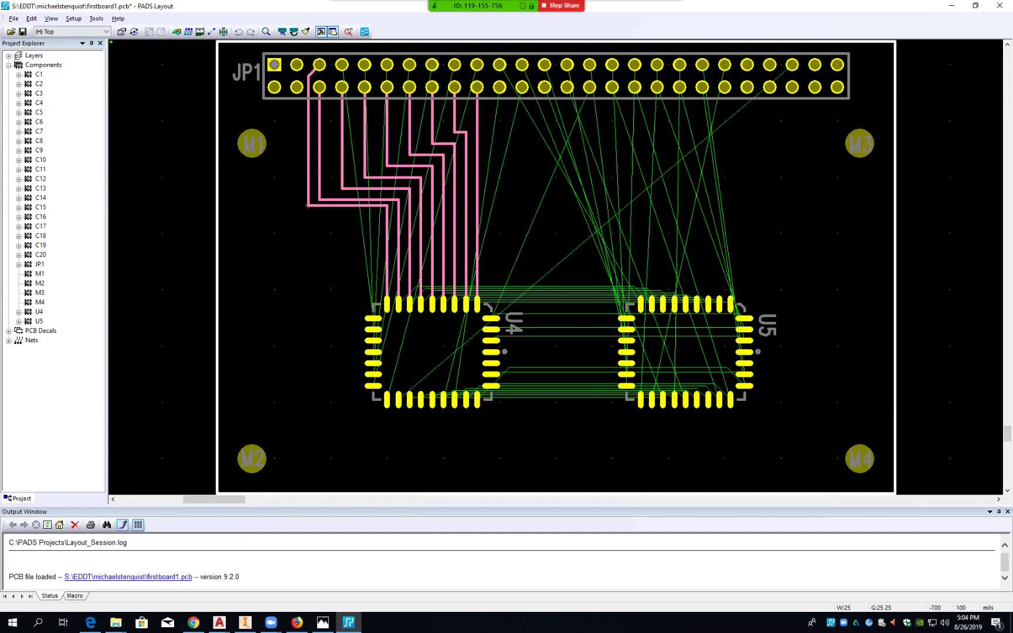
- Make Bottom the active layer for routing
{"action": "left_click", "coordinate": [71, 31]}
{"action": "key", "text": "Down"}
{"action": "key", "text": "Down"}
{"action": "key", "text": "Down"}
{"action": "key", "text": "Down"}
{"action": "key", "text": "Down"}
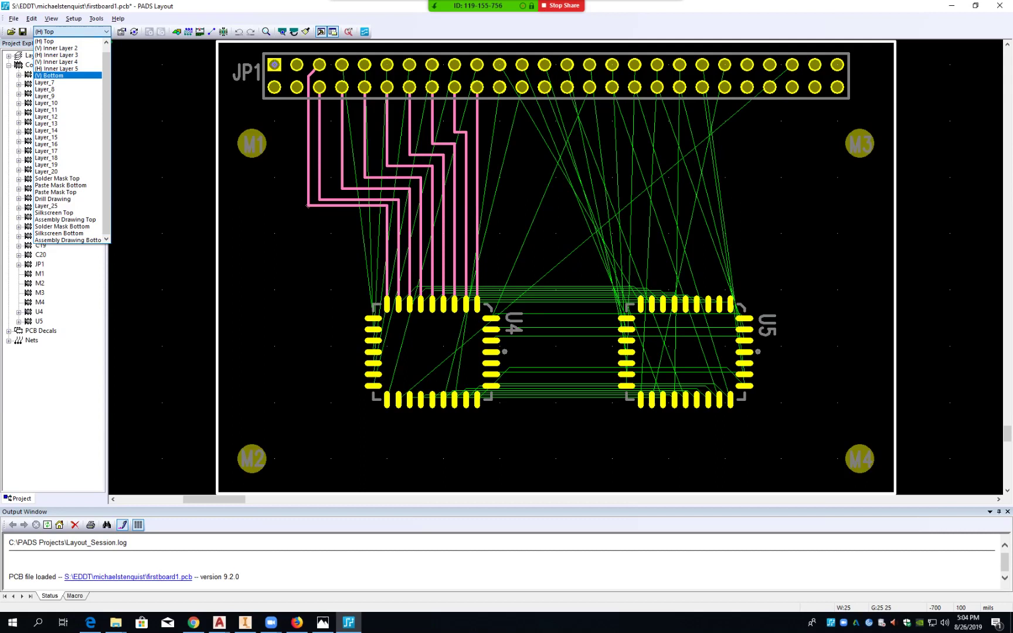
{"action": "key", "text": "Return"}
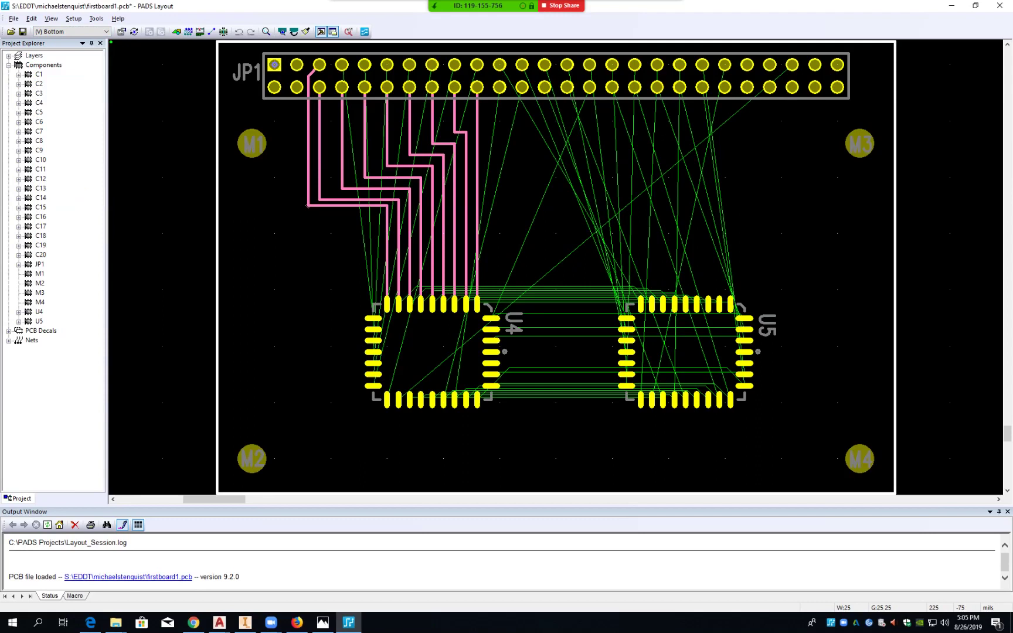
- Route LD1 from JP1.7 on the Bottom layer between the pins, about 225 mils left, 400 mils down and 150 mils left
{"action": "left_click", "coordinate": [345, 67]}
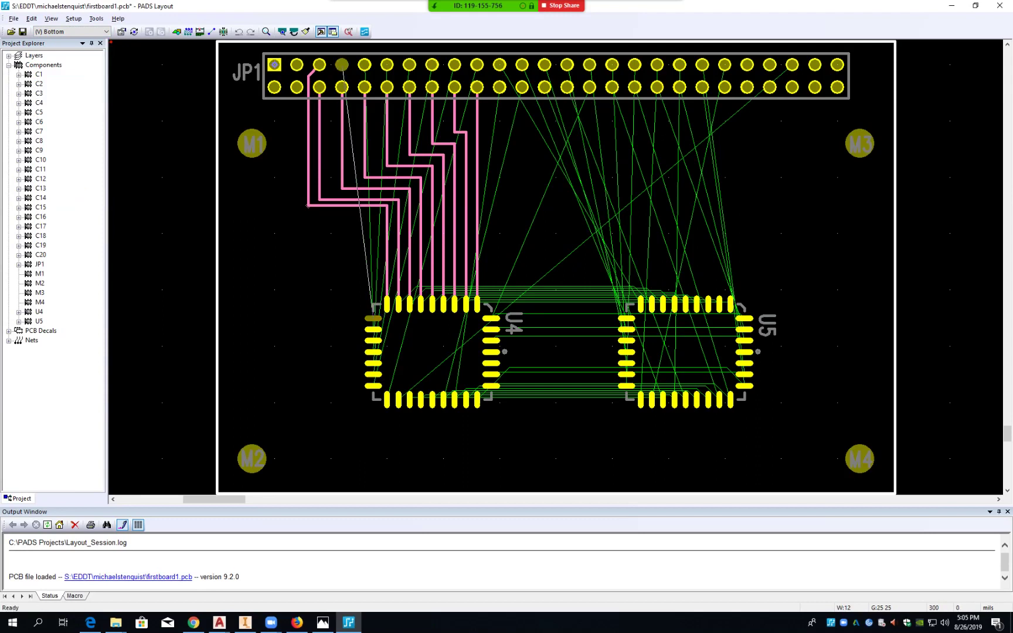
{"action": "key", "text": "F2"}
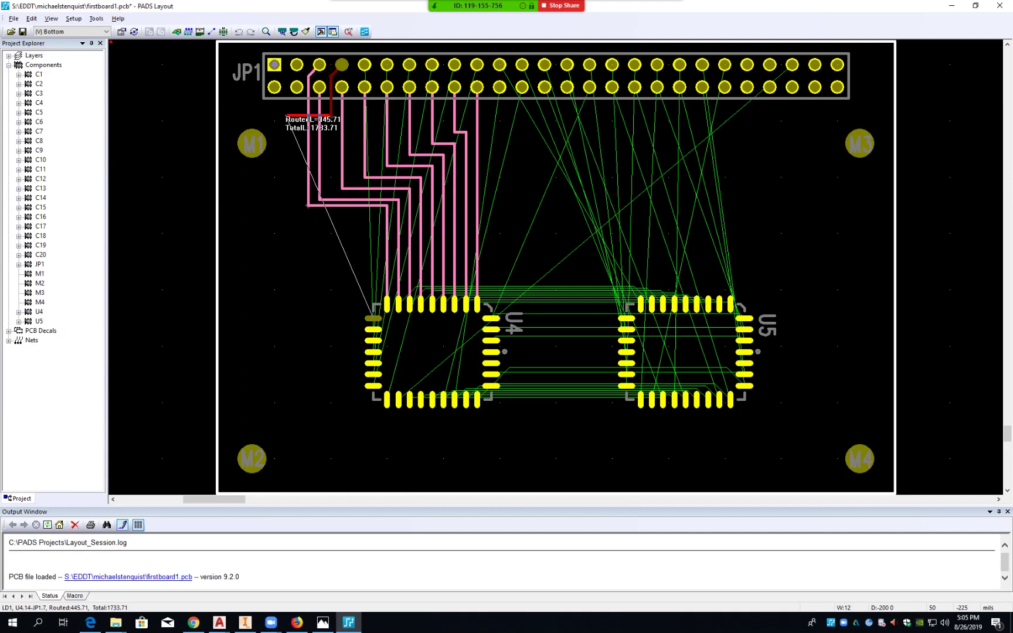
{"action": "left_click", "coordinate": [280, 115]}
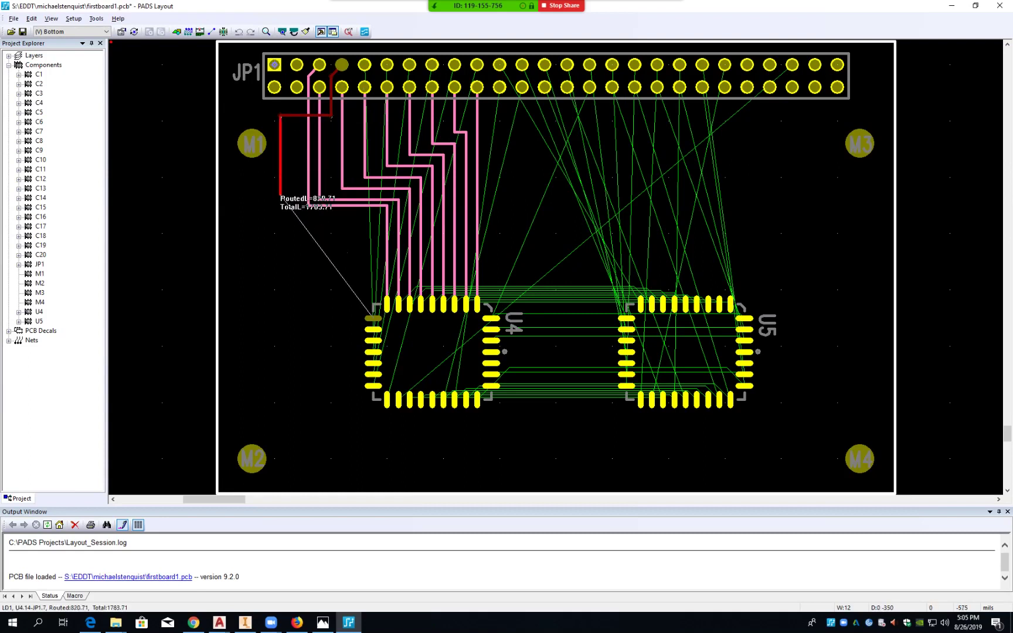
{"action": "left_click", "coordinate": [281, 206]}
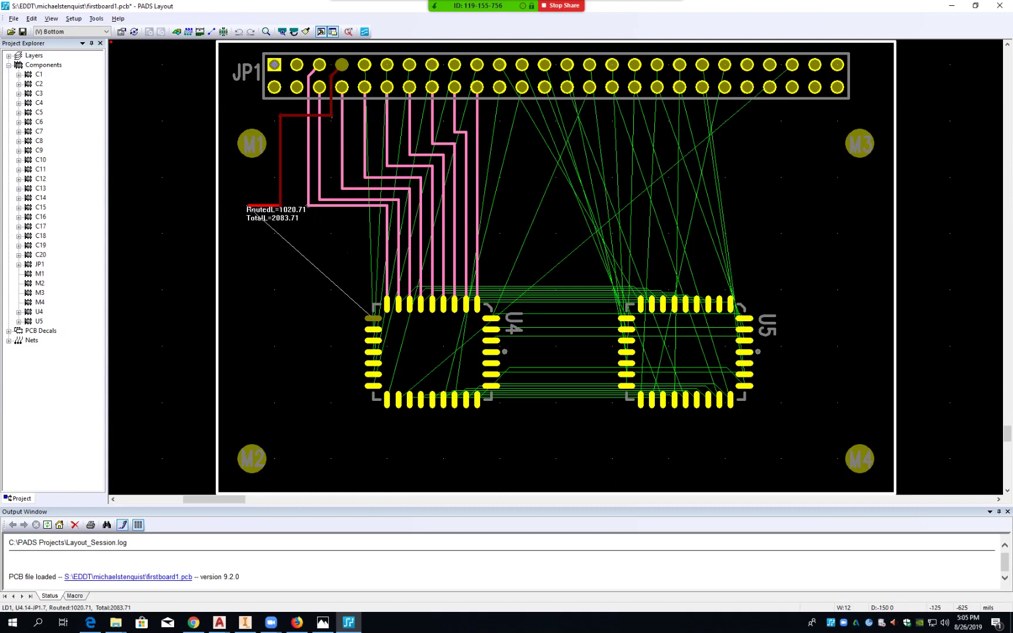
{"action": "left_click", "coordinate": [247, 206]}
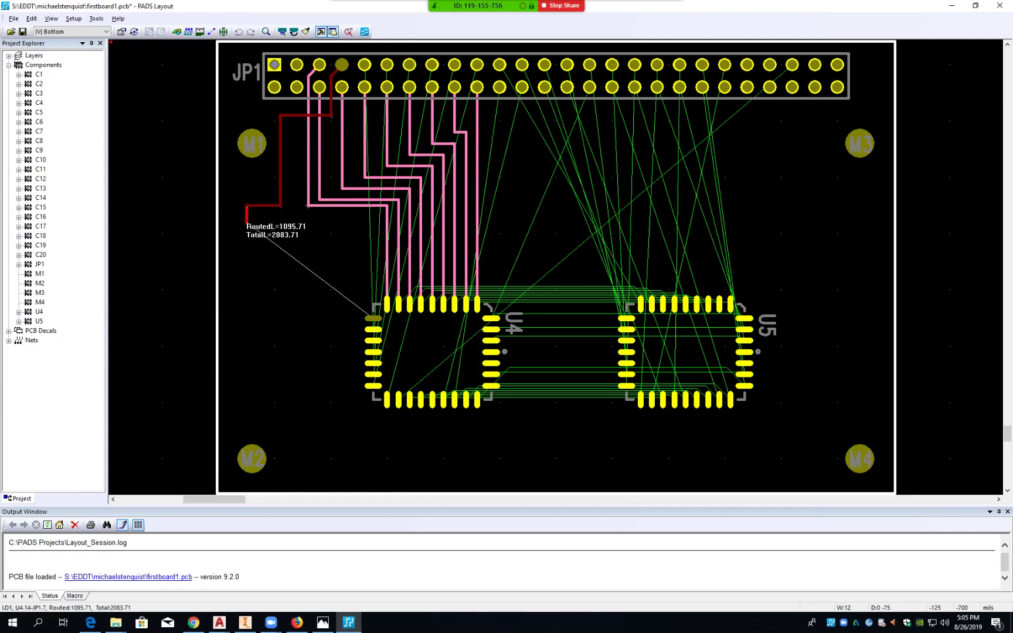
- Set the end via mode to finish with a via and end the LD1 trace about 100 mils below its last corner
{"action": "right_click", "coordinate": [247, 233]}
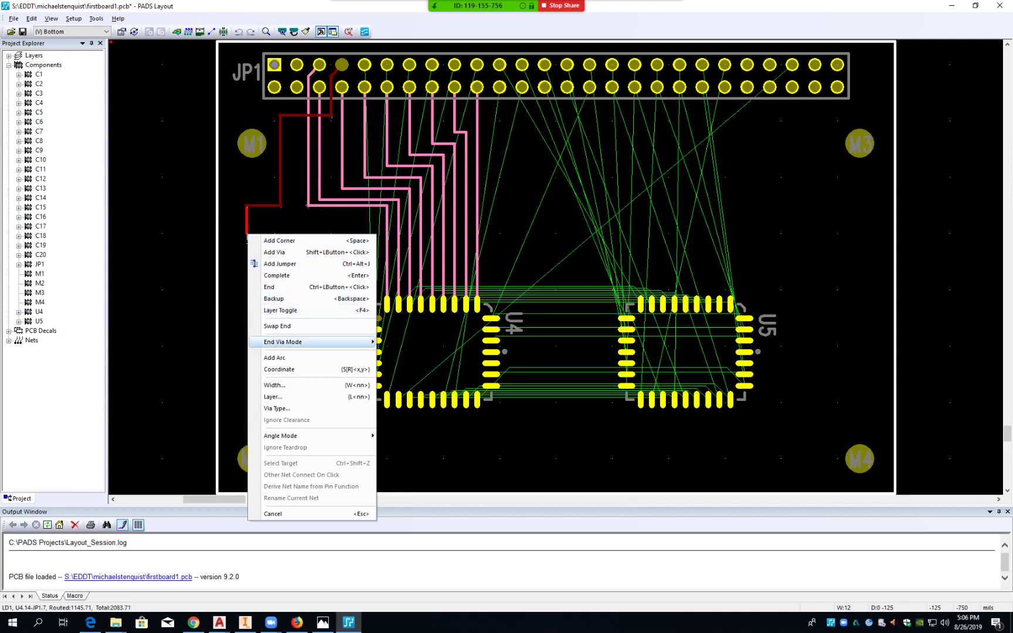
{"action": "mouse_move", "coordinate": [317, 341]}
{"action": "left_click", "coordinate": [411, 353]}
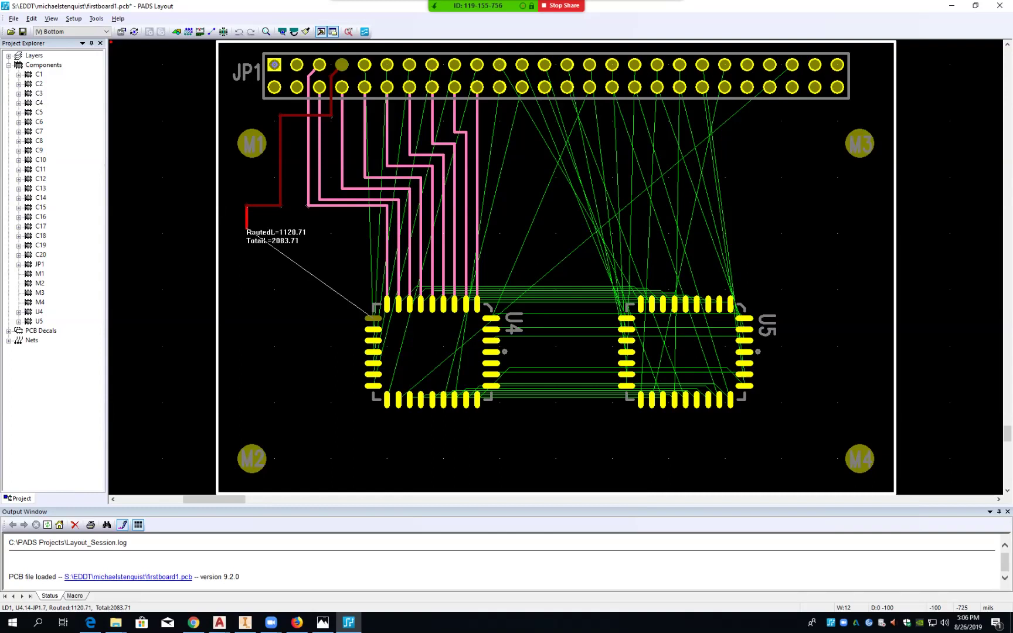
{"action": "left_click", "coordinate": [246, 227]}
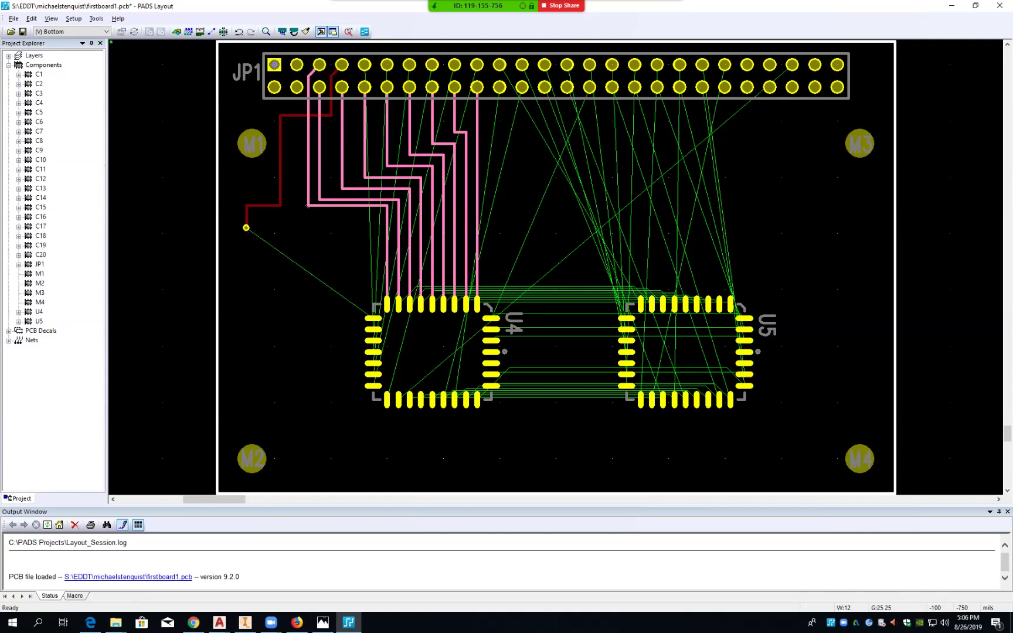
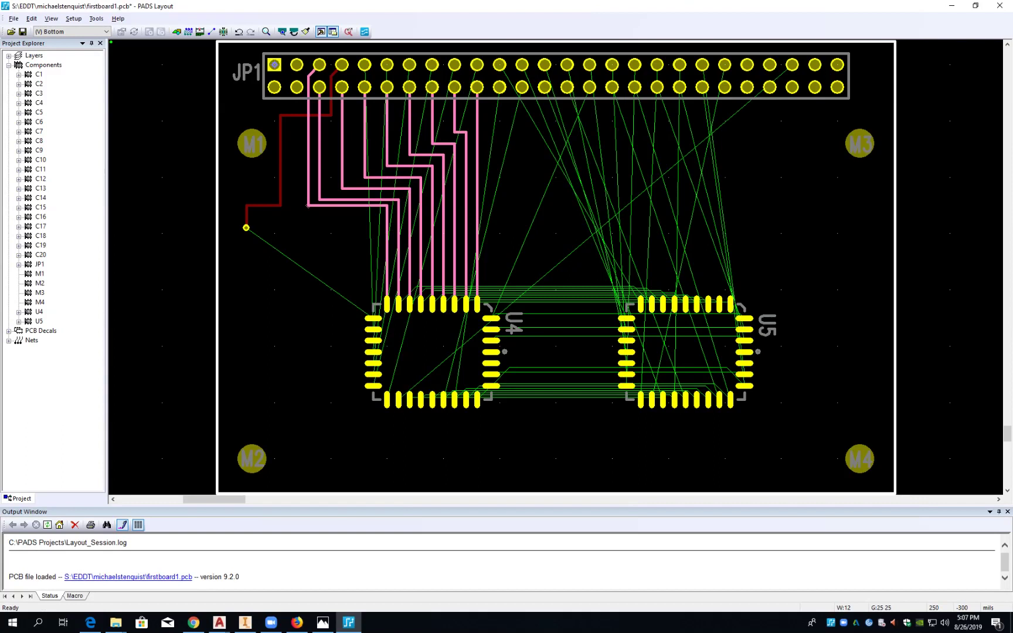
- Move LD1's end via about 400 mils down, level with pad U4.14
{"action": "left_click", "coordinate": [246, 228]}
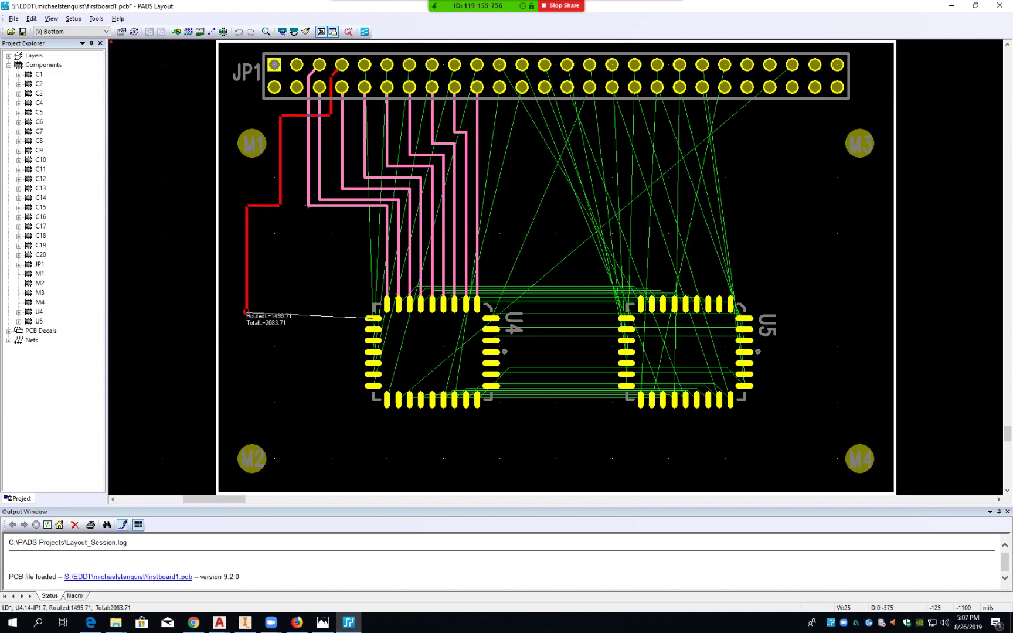
{"action": "double_click", "coordinate": [251, 318]}
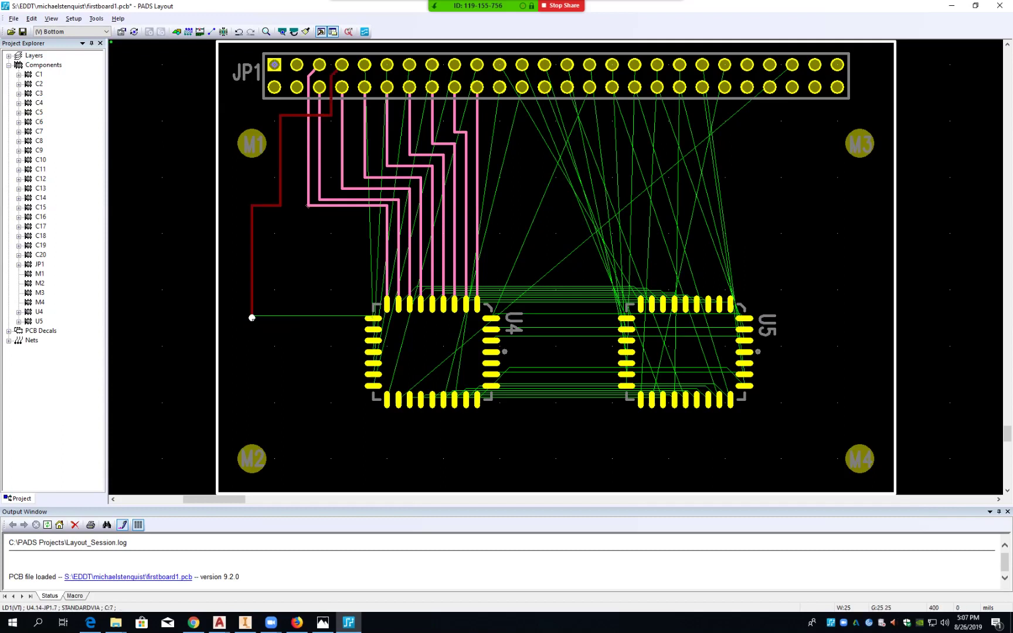
- Route LD2 from JP1.9 on Bottom, about 300 mils left, 375 down, 125 left and 525 down, ending with a via level with U4.15
{"action": "left_click", "coordinate": [365, 64]}
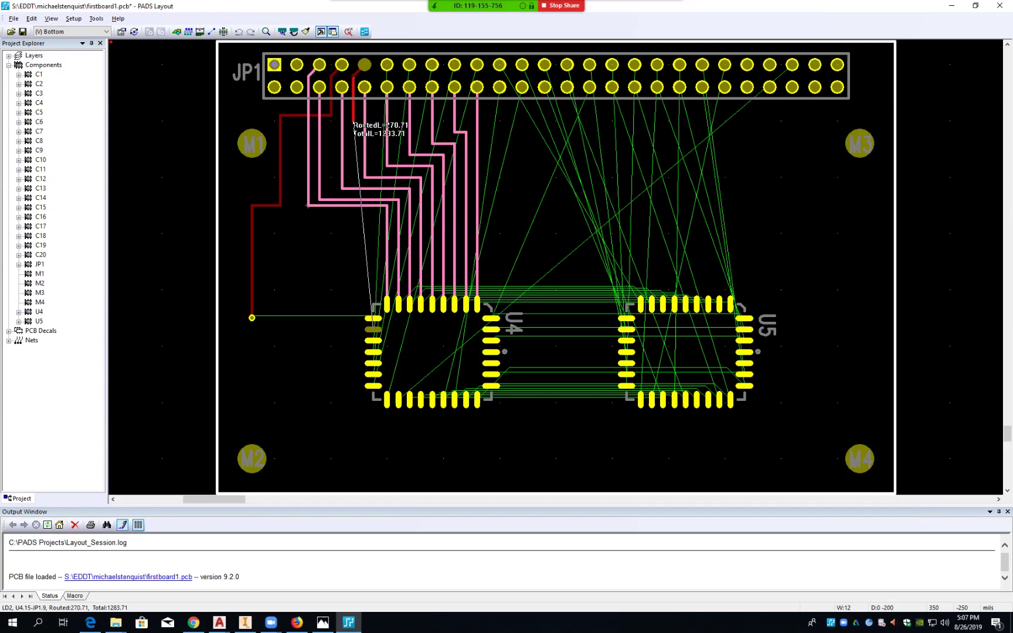
{"action": "left_click", "coordinate": [353, 122]}
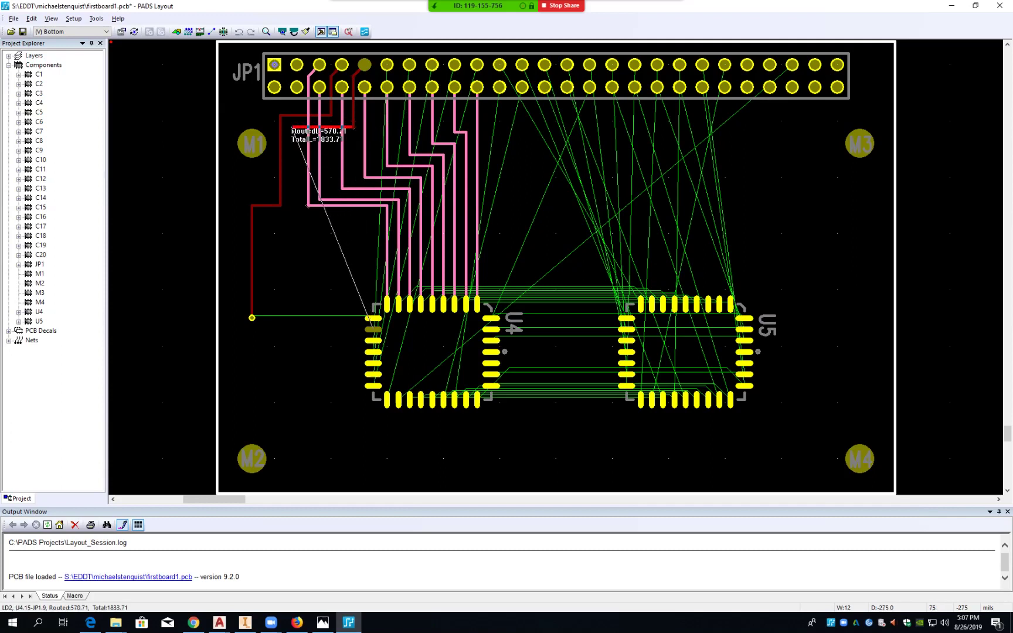
{"action": "left_click", "coordinate": [285, 127]}
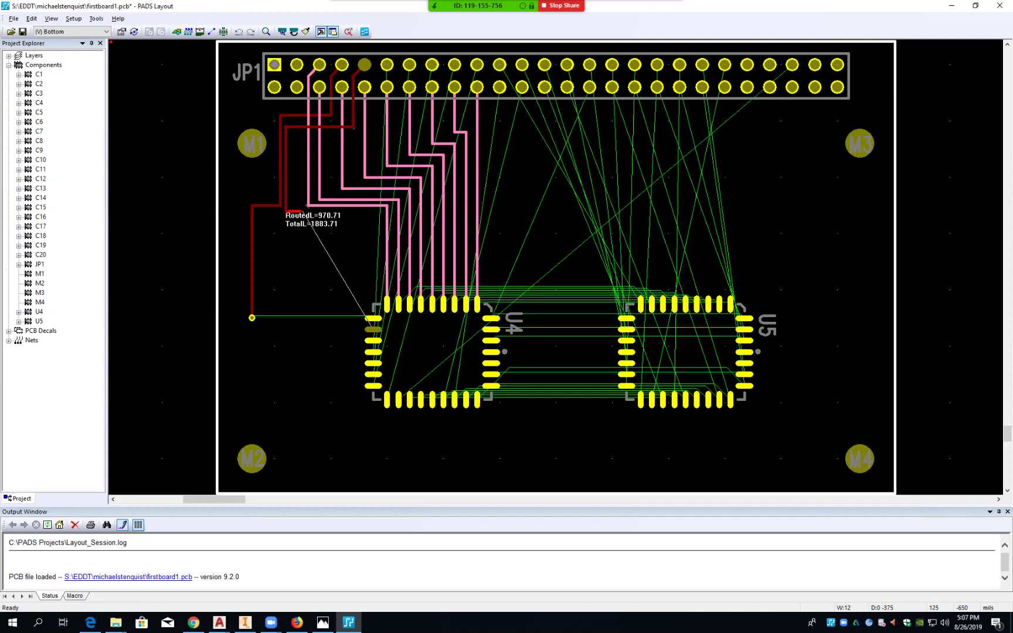
{"action": "left_click", "coordinate": [286, 210]}
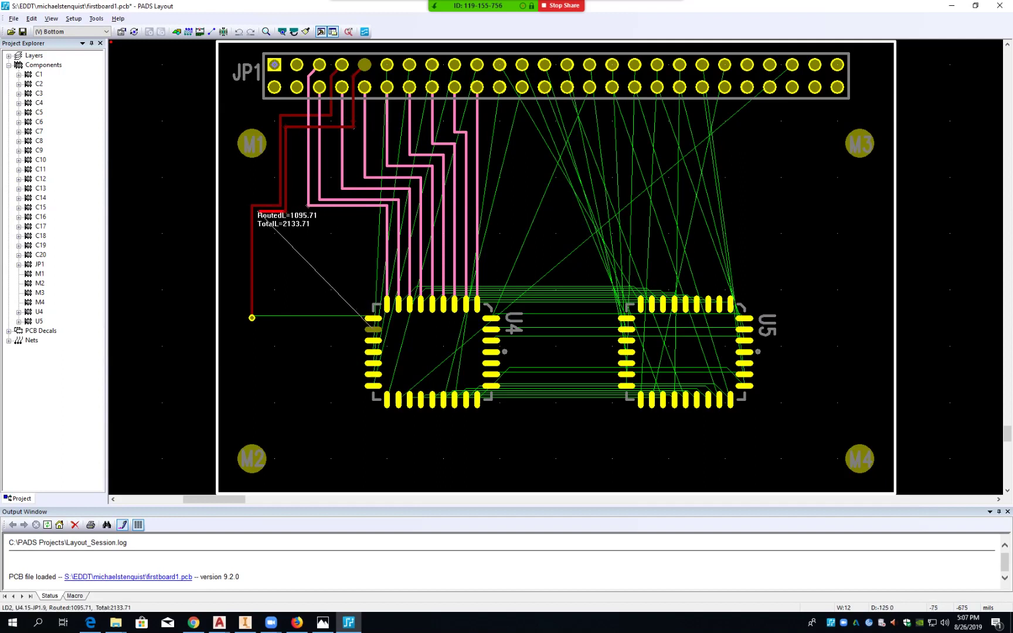
{"action": "left_click", "coordinate": [258, 212]}
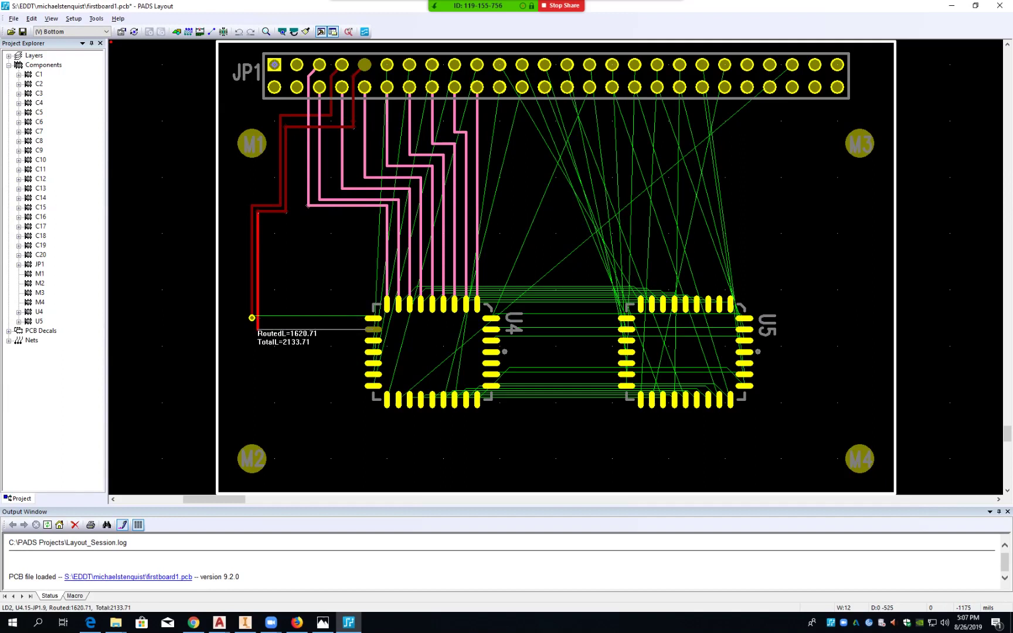
{"action": "double_click", "coordinate": [258, 329]}
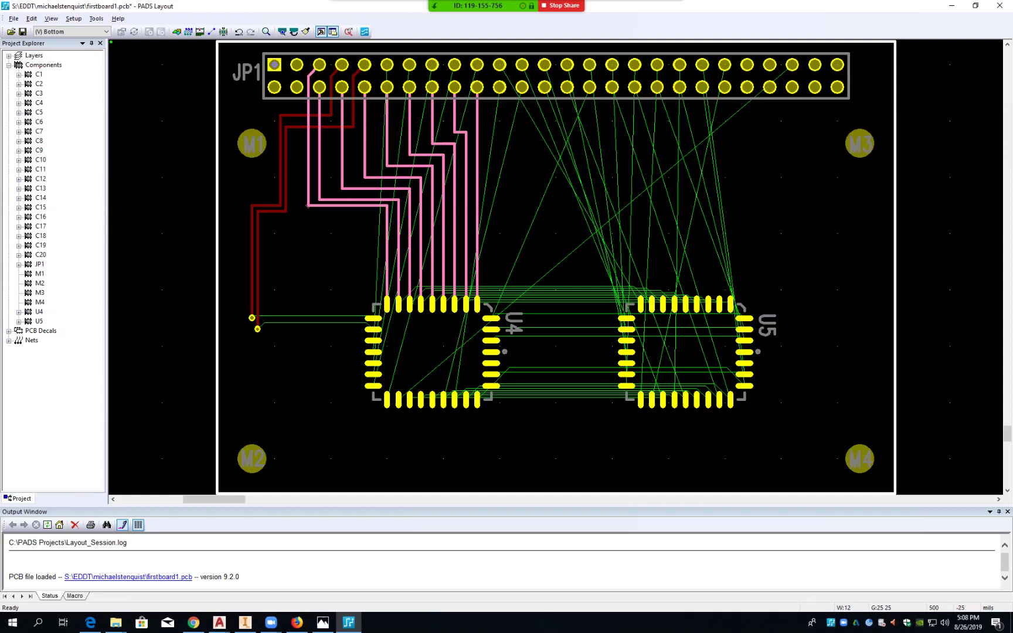
- Route LD3 from JP1.11 on Bottom, about 375 mils left, 375 down, 125 left and 600 down, ending with a via level with U4.17
{"action": "left_click", "coordinate": [387, 64]}
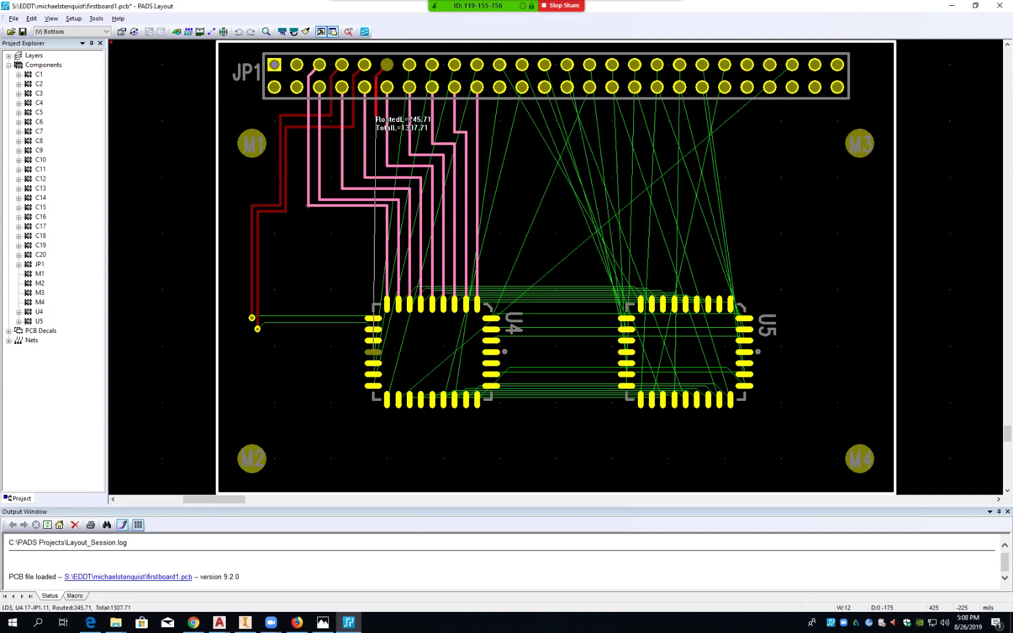
{"action": "left_click", "coordinate": [375, 133]}
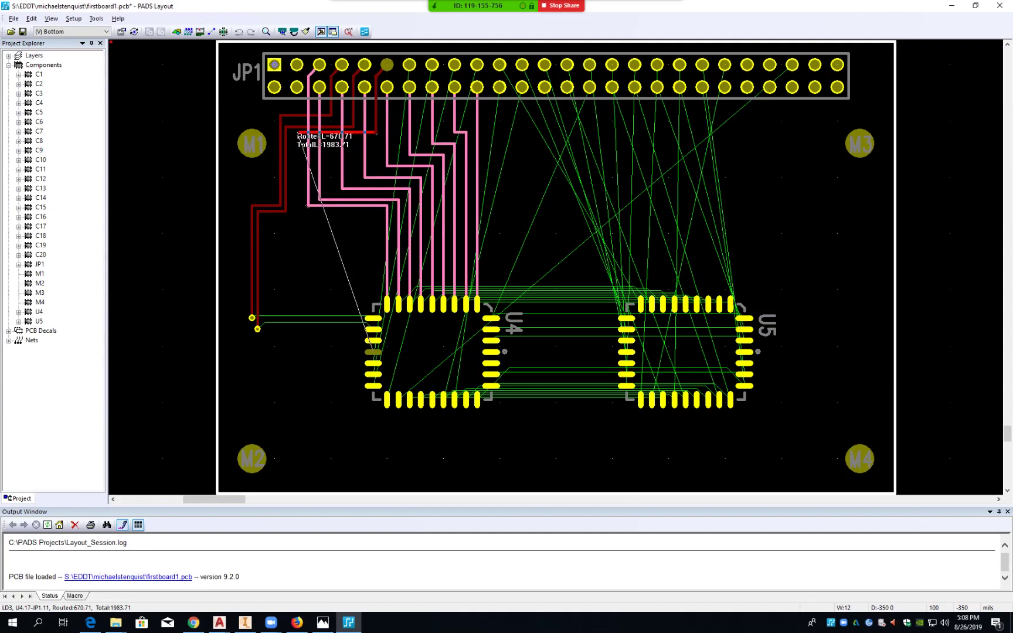
{"action": "left_click", "coordinate": [291, 133]}
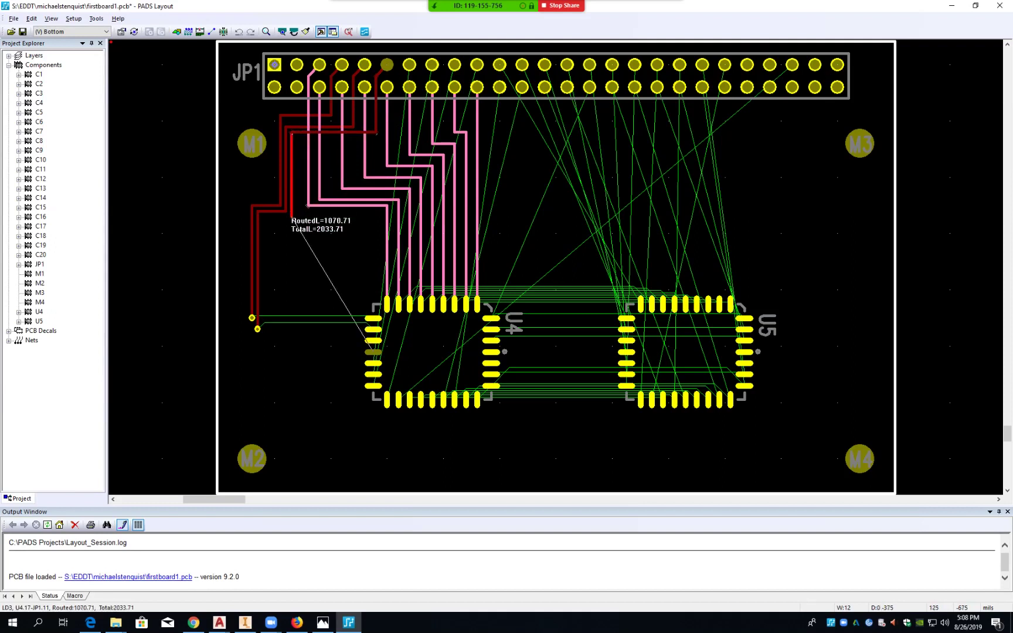
{"action": "left_click", "coordinate": [291, 217]}
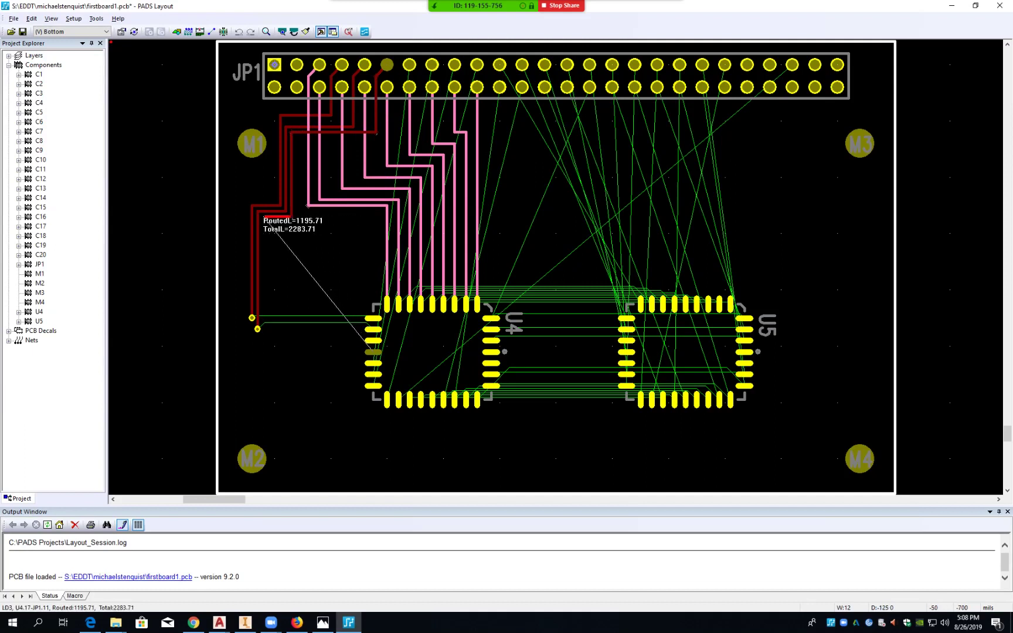
{"action": "left_click", "coordinate": [263, 218]}
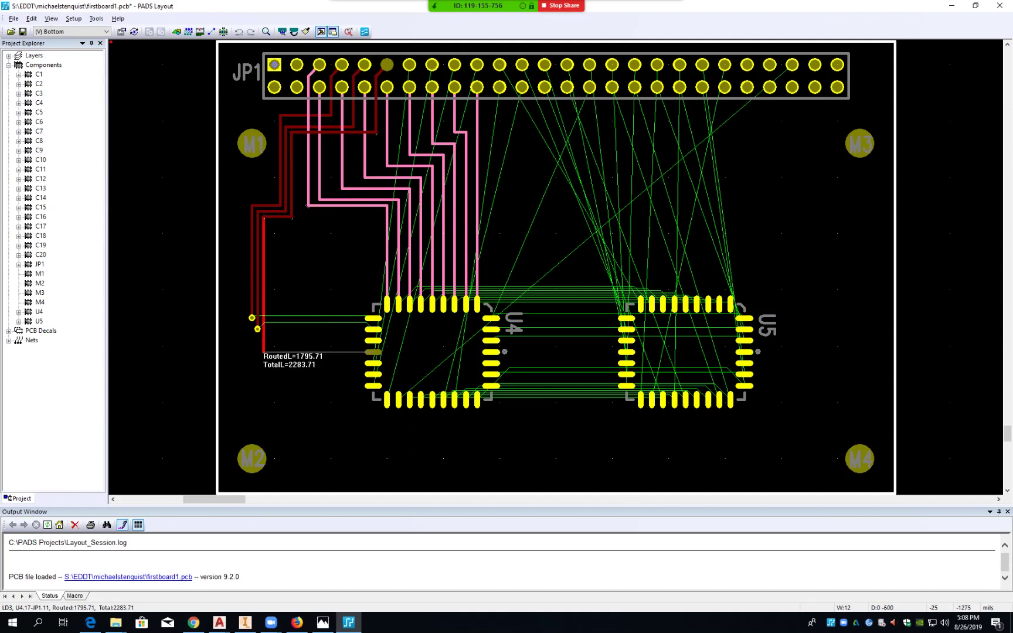
{"action": "left_click", "coordinate": [263, 351], "text": "ctrl"}
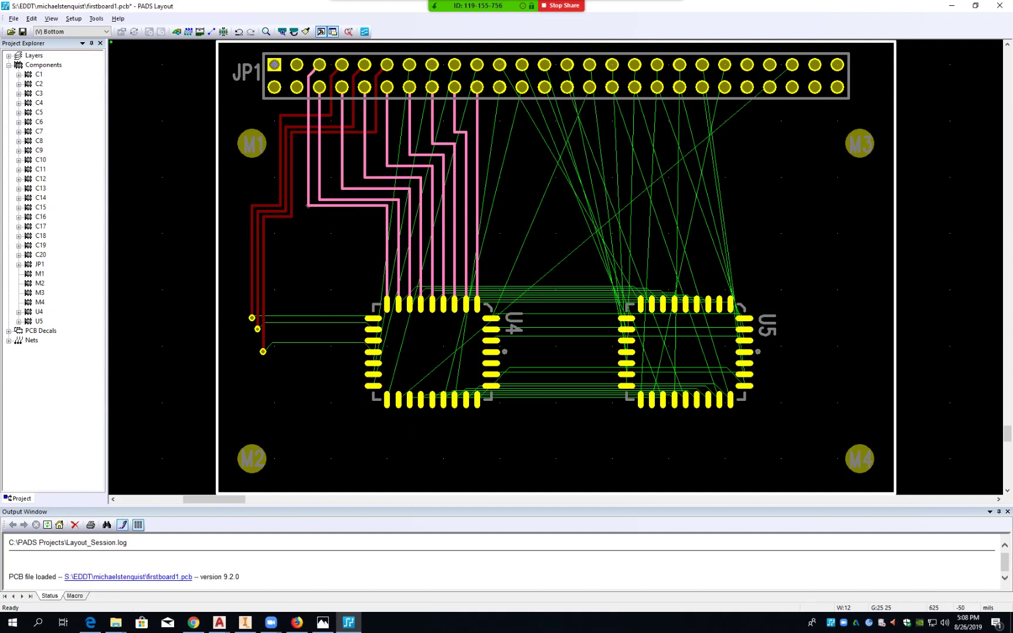
- Route LD4 from JP1.13 on Bottom, about 450 mils left, 375 down, 125 left and 625 down, ending with a via level with U4.18
{"action": "left_click", "coordinate": [409, 65]}
{"action": "key", "text": "F2"}
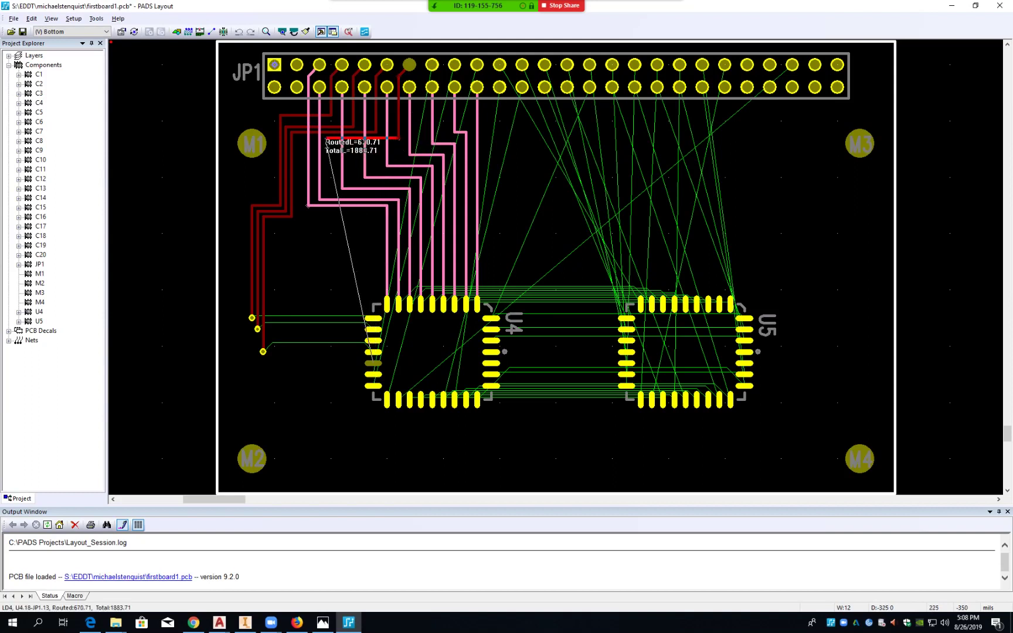
{"action": "left_click", "coordinate": [298, 138]}
{"action": "left_click", "coordinate": [298, 223]}
{"action": "left_click", "coordinate": [268, 223]}
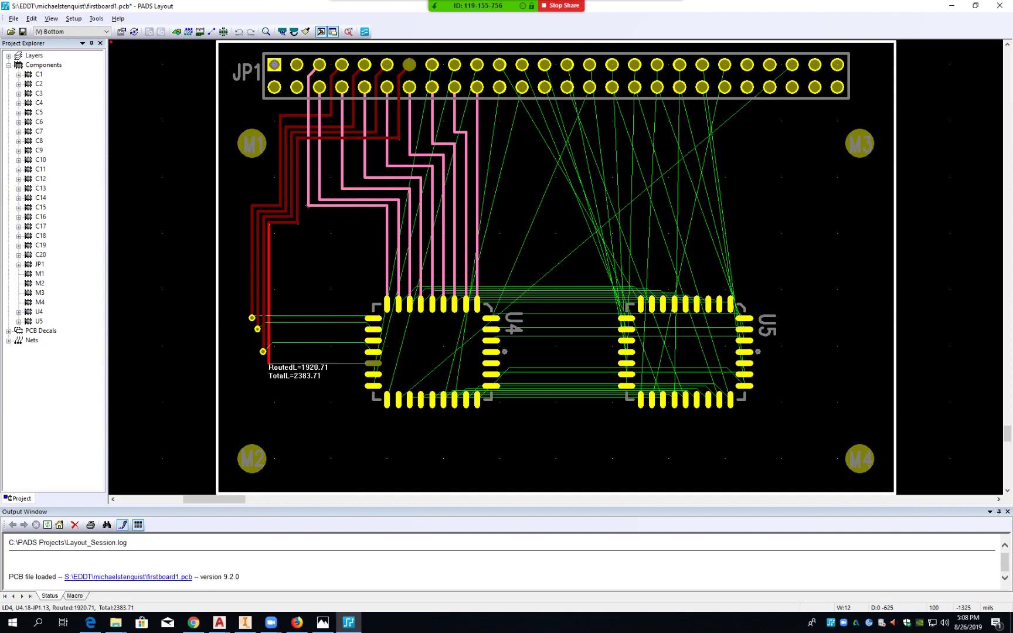
{"action": "left_click", "coordinate": [268, 363], "text": "ctrl"}
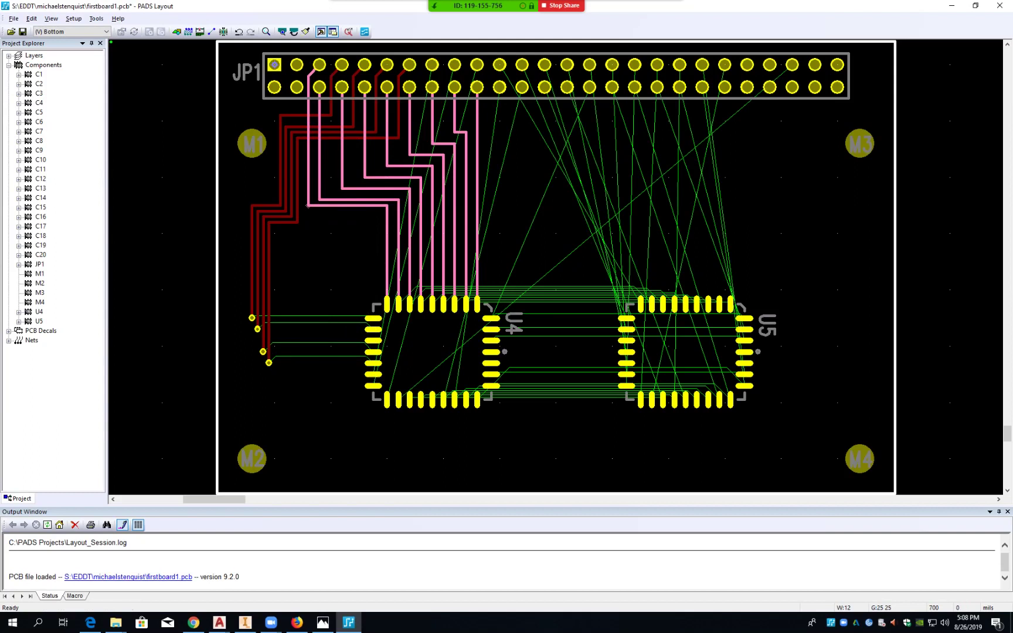
- Route LD5 from JP1.15 on Bottom, about 525 mils left, 375 down, 125 left and 650 down, ending with a via level with U4.19
{"action": "left_click", "coordinate": [432, 65]}
{"action": "left_click", "coordinate": [432, 65]}
{"action": "key", "text": "F2"}
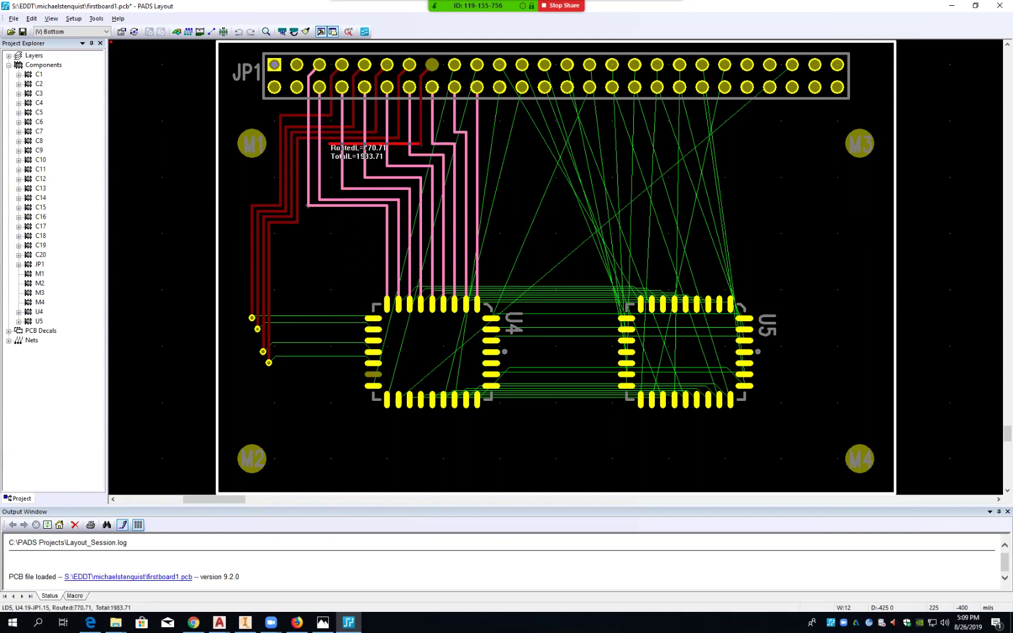
{"action": "left_click", "coordinate": [303, 144]}
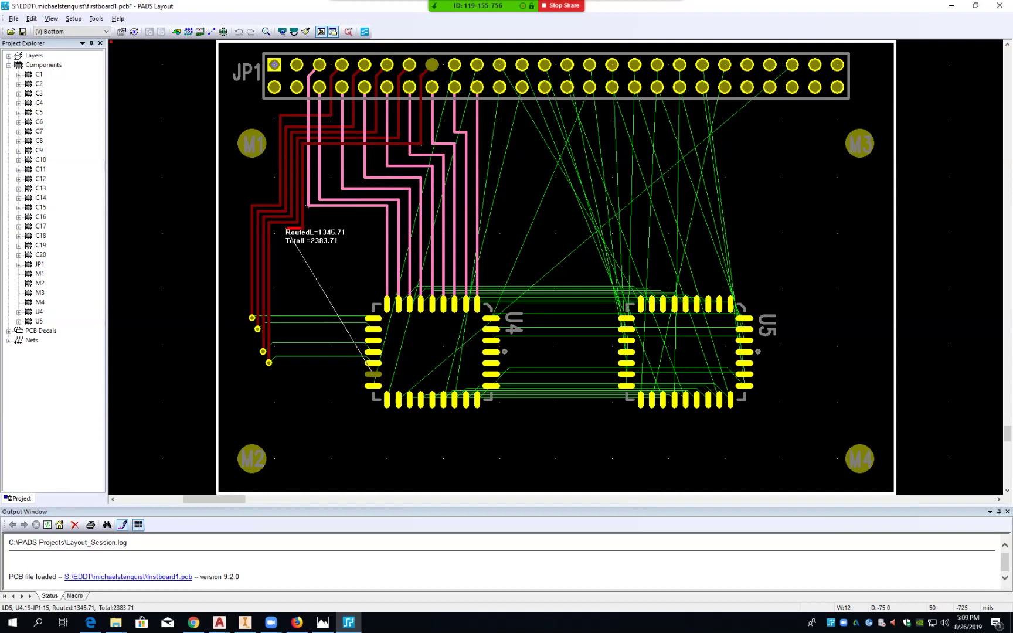
{"action": "left_click", "coordinate": [275, 229]}
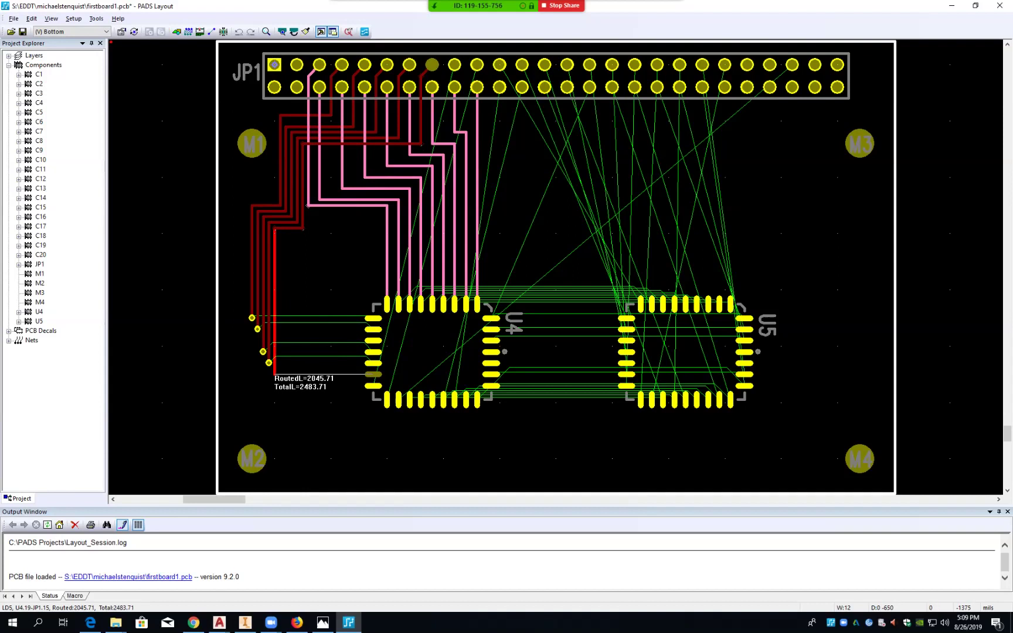
{"action": "double_click", "coordinate": [274, 374]}
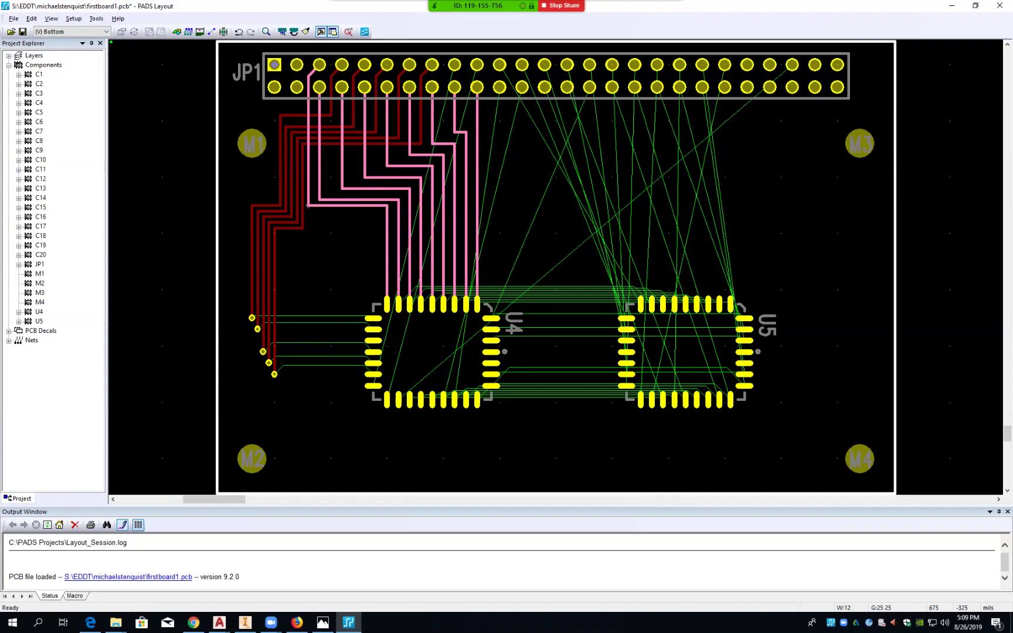
- Route LD6 from JP1.17 on Bottom, about 600 mils left, 375 down, 125 left and 675 down, ending with a via level with U4.20
{"action": "left_click", "coordinate": [455, 64]}
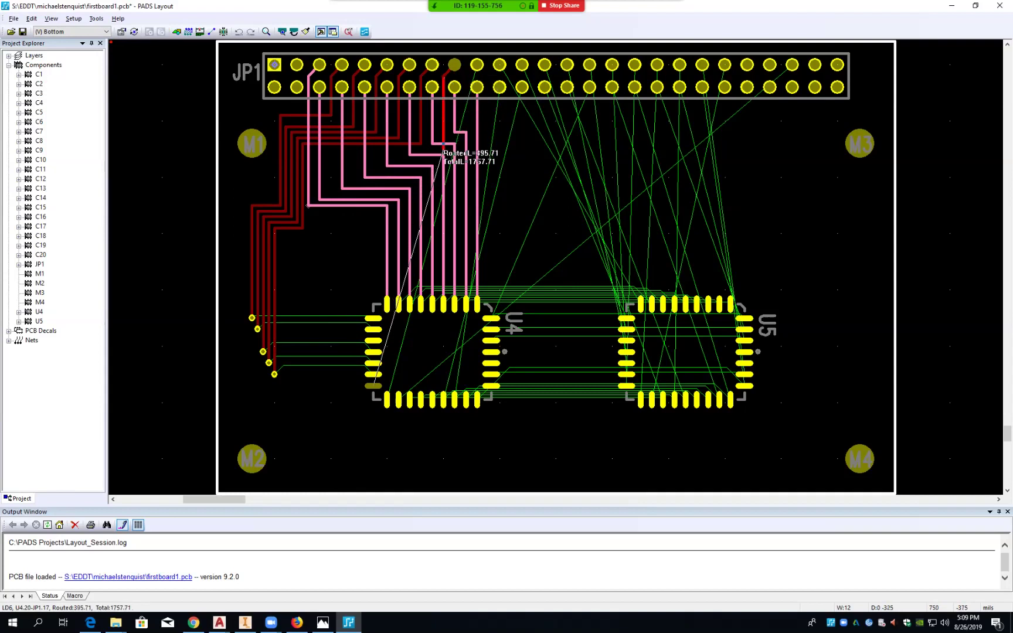
{"action": "left_click", "coordinate": [444, 150]}
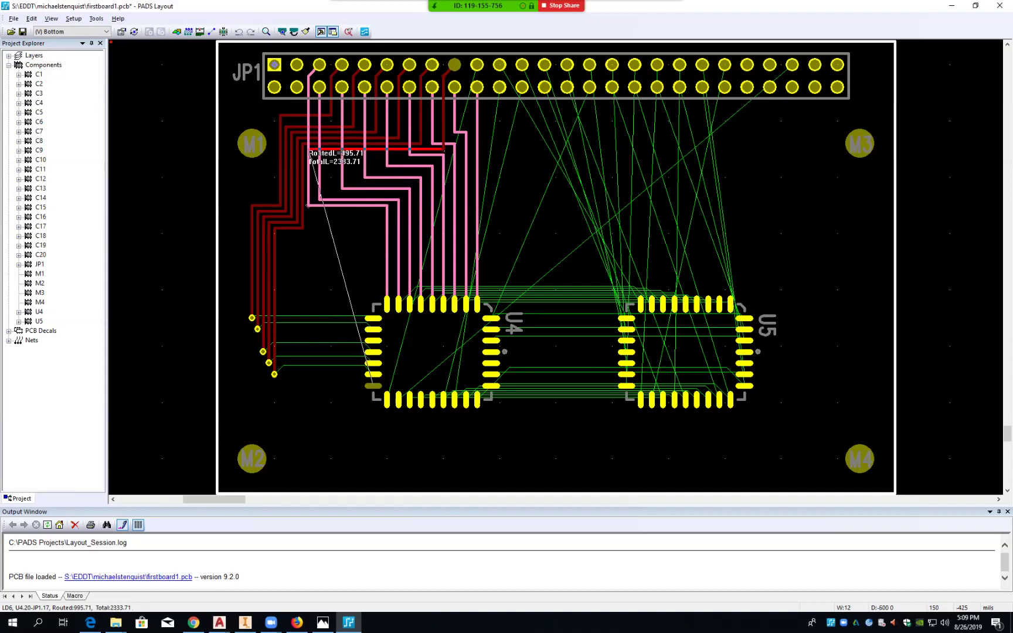
{"action": "left_click", "coordinate": [307, 150]}
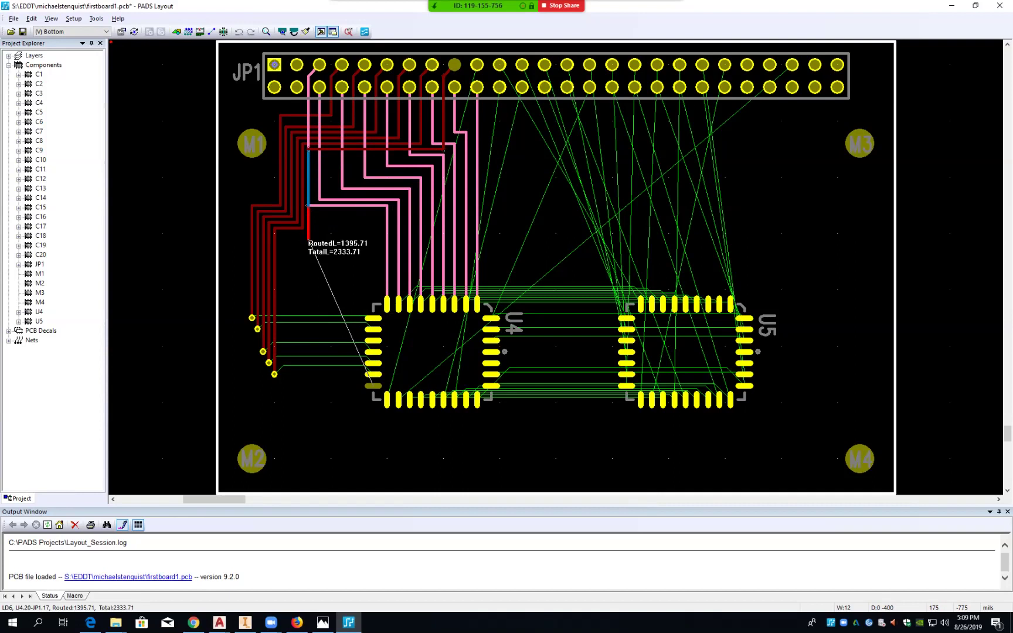
{"action": "left_click", "coordinate": [308, 233]}
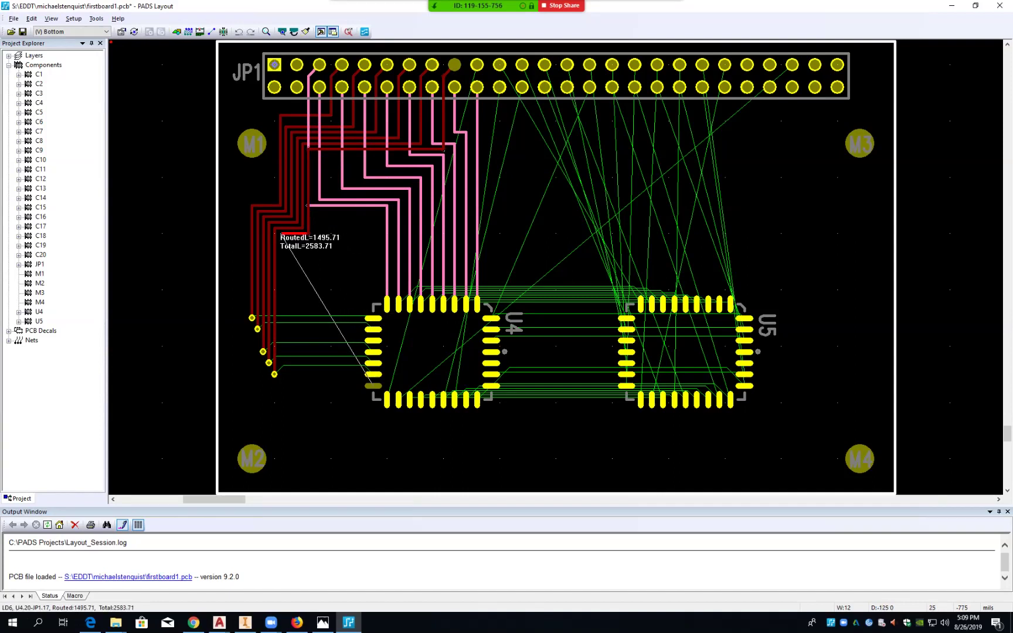
{"action": "left_click", "coordinate": [281, 234]}
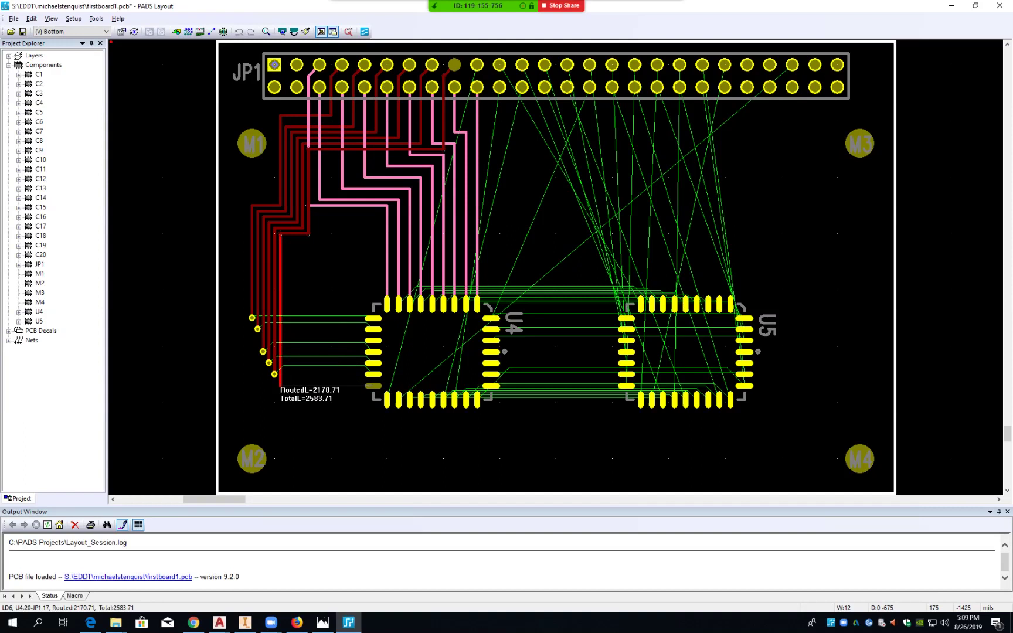
{"action": "left_click", "coordinate": [281, 386], "text": "ctrl"}
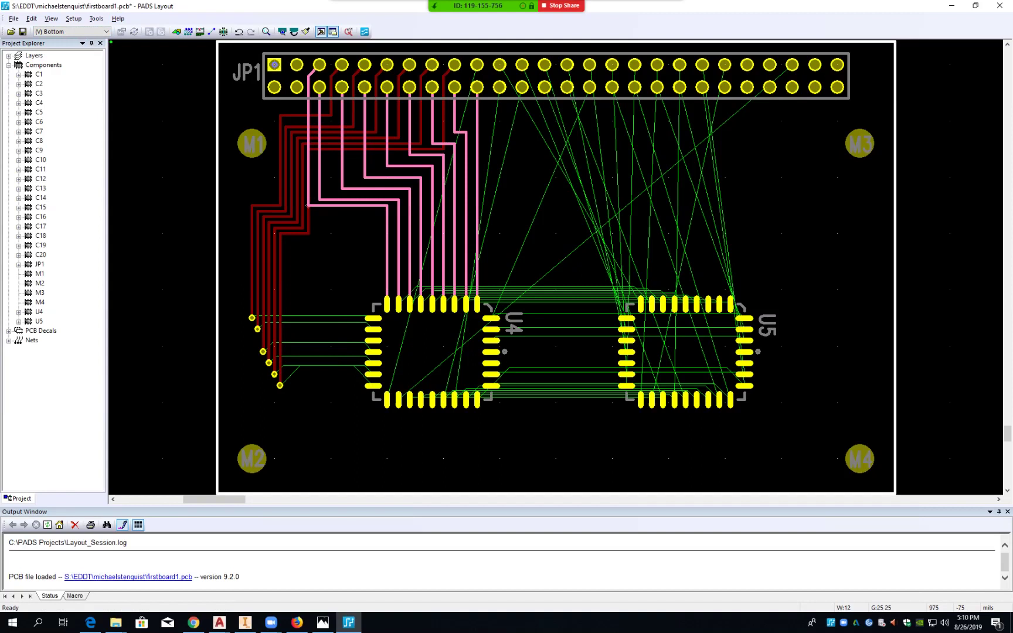
- Route LD7 from JP1.19 on Bottom, about 675 mils left, 375 down, 125 left and 700 down, ending with a via beside U4.21
{"action": "left_click", "coordinate": [477, 64]}
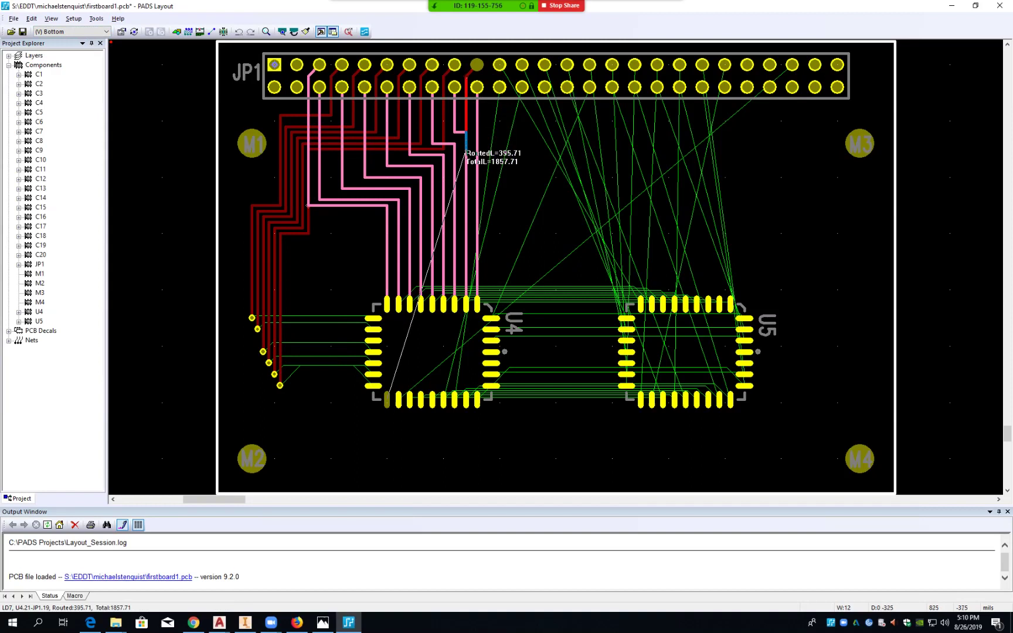
{"action": "left_click", "coordinate": [466, 156]}
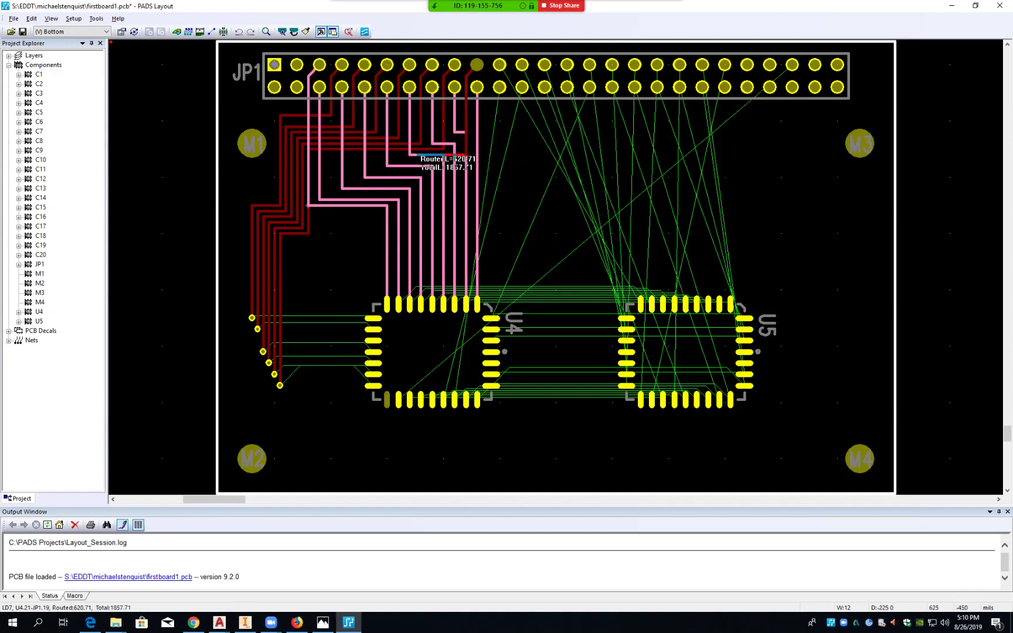
{"action": "left_click", "coordinate": [314, 156]}
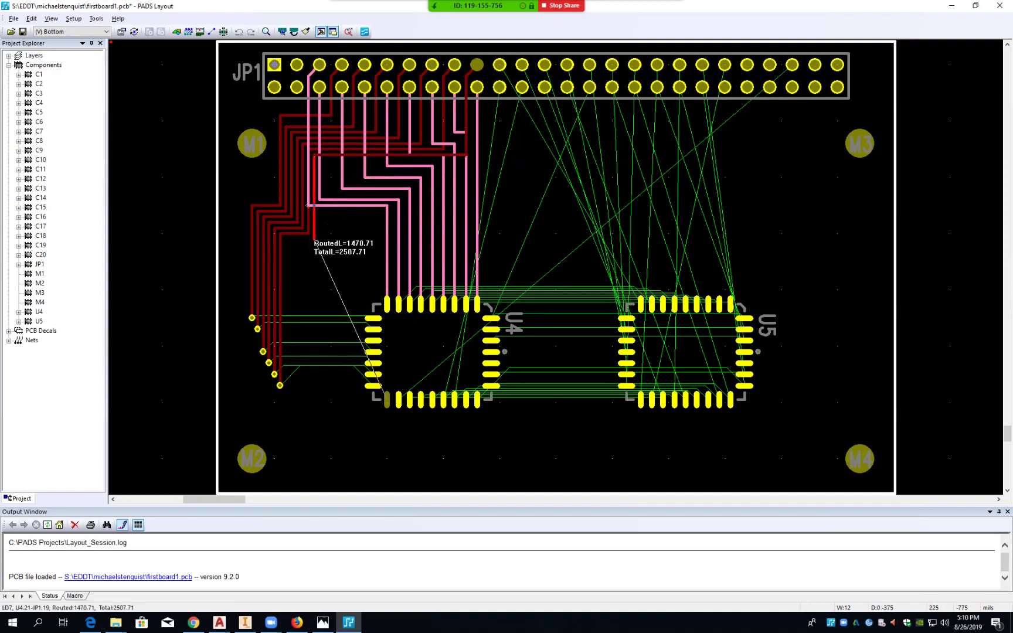
{"action": "left_click", "coordinate": [314, 239]}
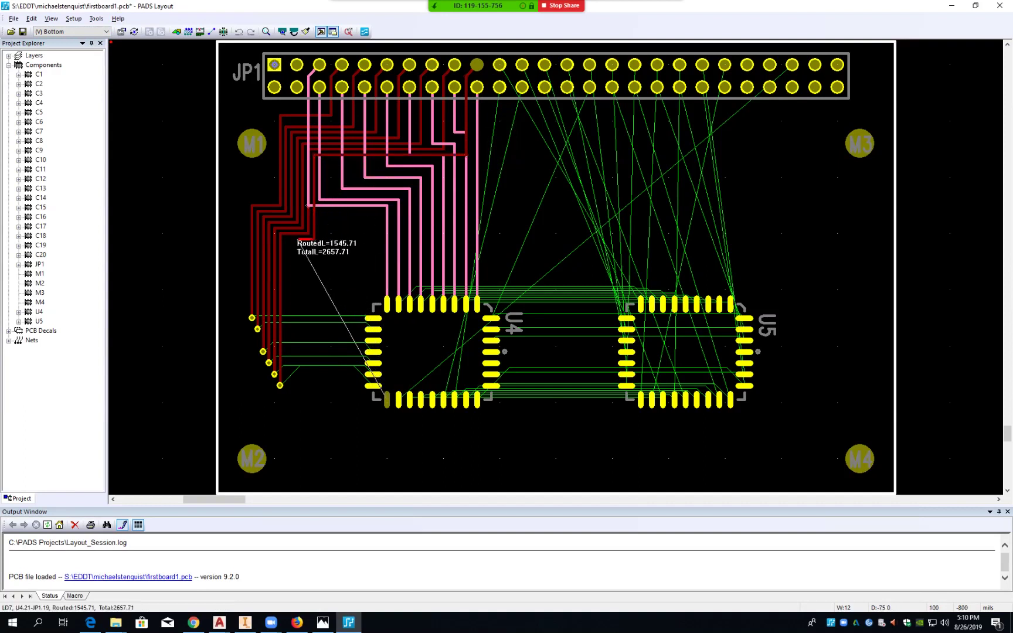
{"action": "left_click", "coordinate": [285, 240]}
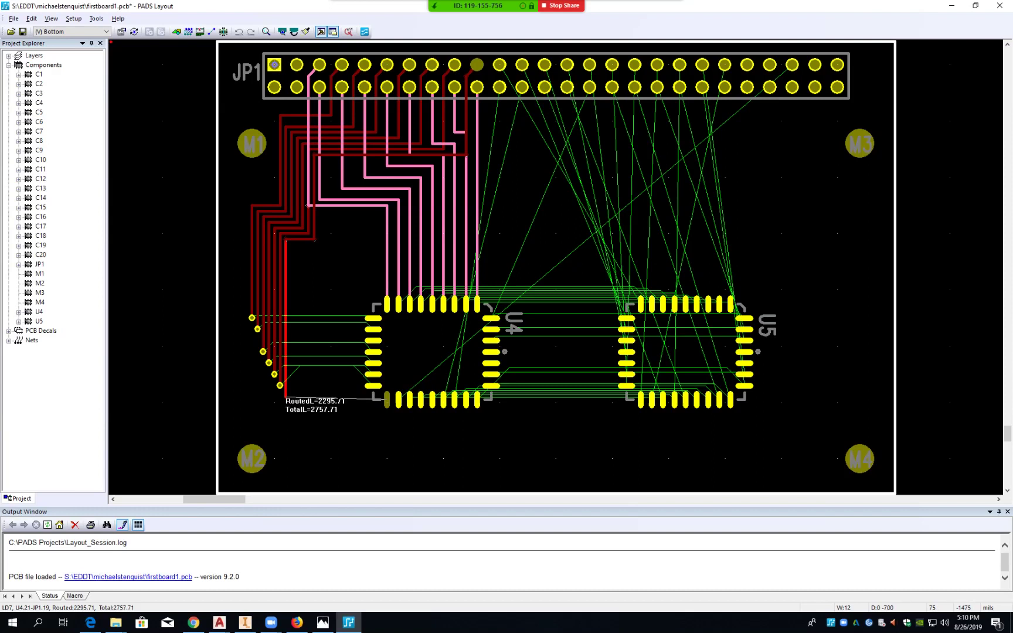
{"action": "key", "text": "Escape"}
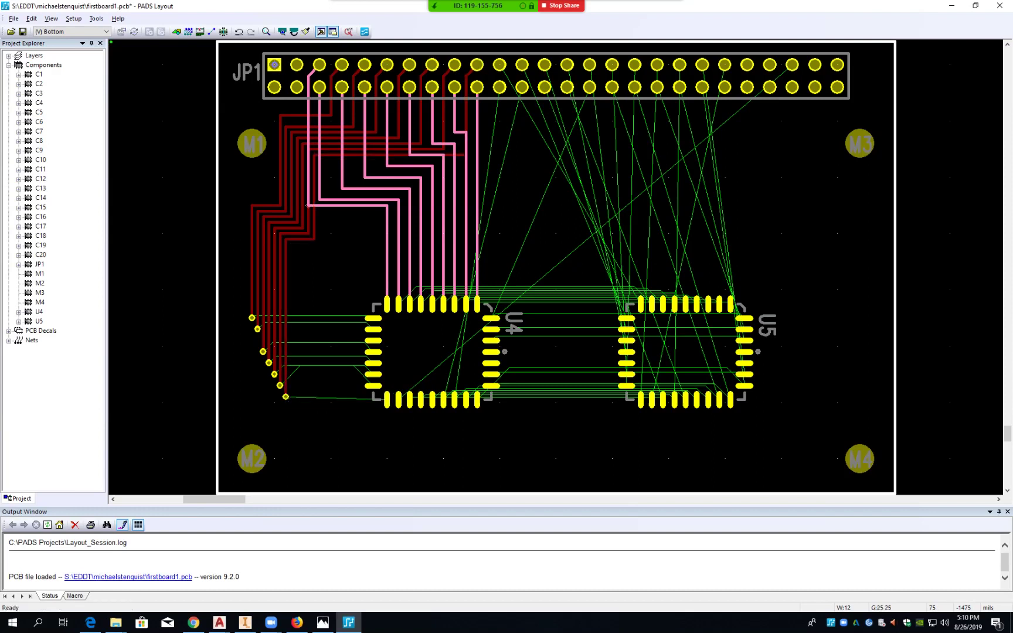
- Switch to the Top layer and route LD1 and LD2 straight across from their vias to U4.14 and U4.15
{"action": "left_click", "coordinate": [106, 31]}
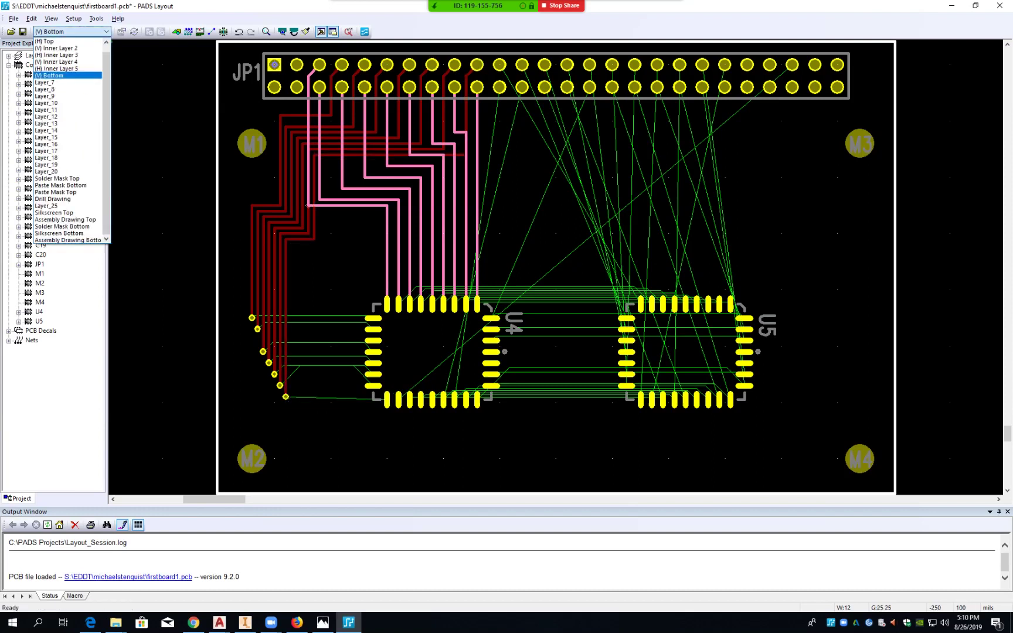
{"action": "left_click", "coordinate": [59, 42]}
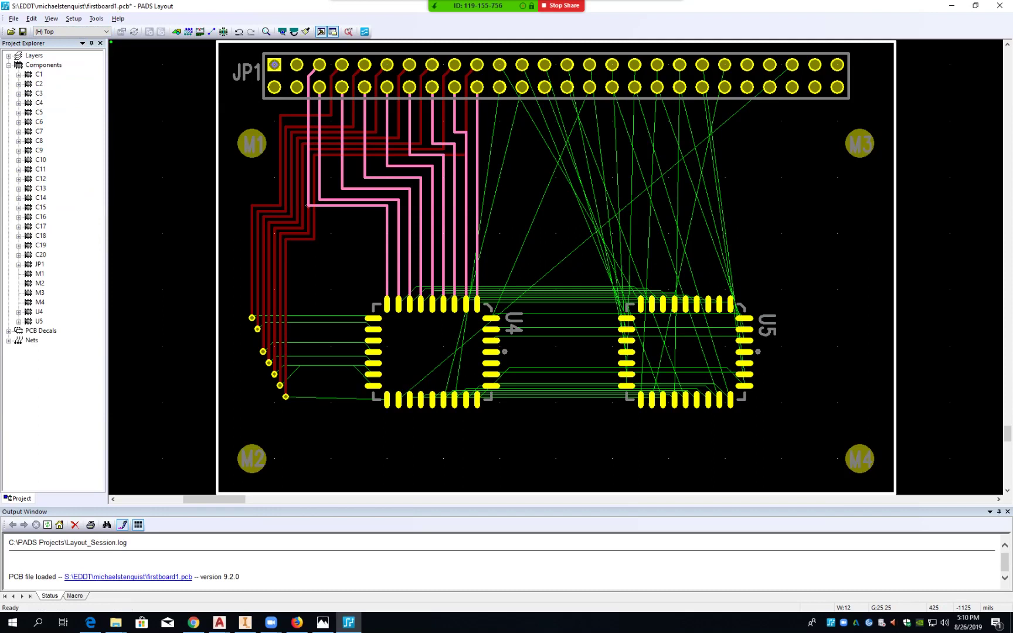
{"action": "left_click", "coordinate": [375, 318]}
{"action": "left_click", "coordinate": [253, 318]}
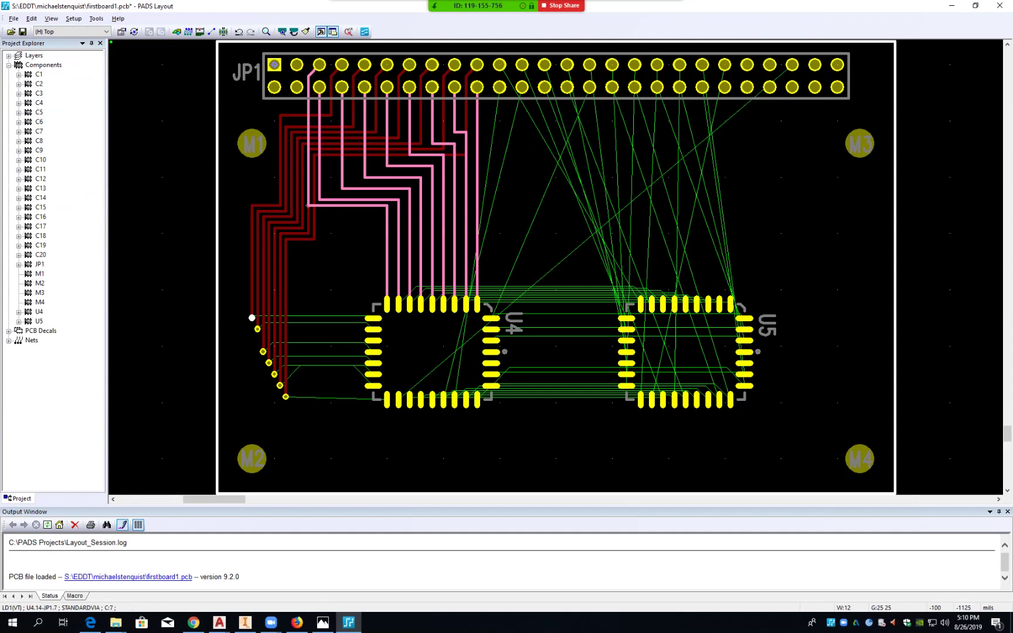
{"action": "key", "text": "F2"}
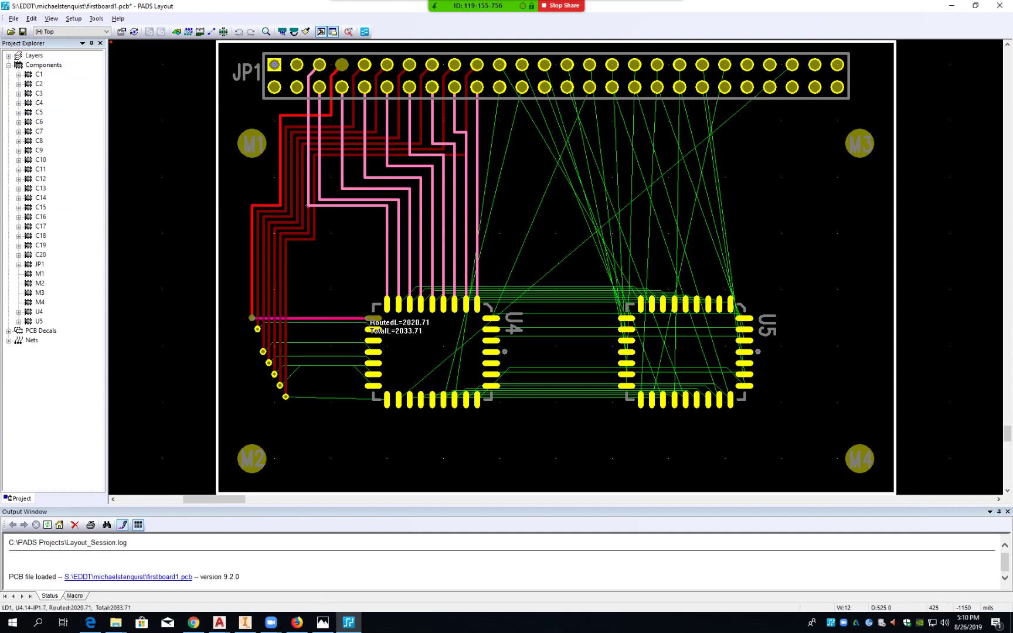
{"action": "left_click", "coordinate": [373, 317]}
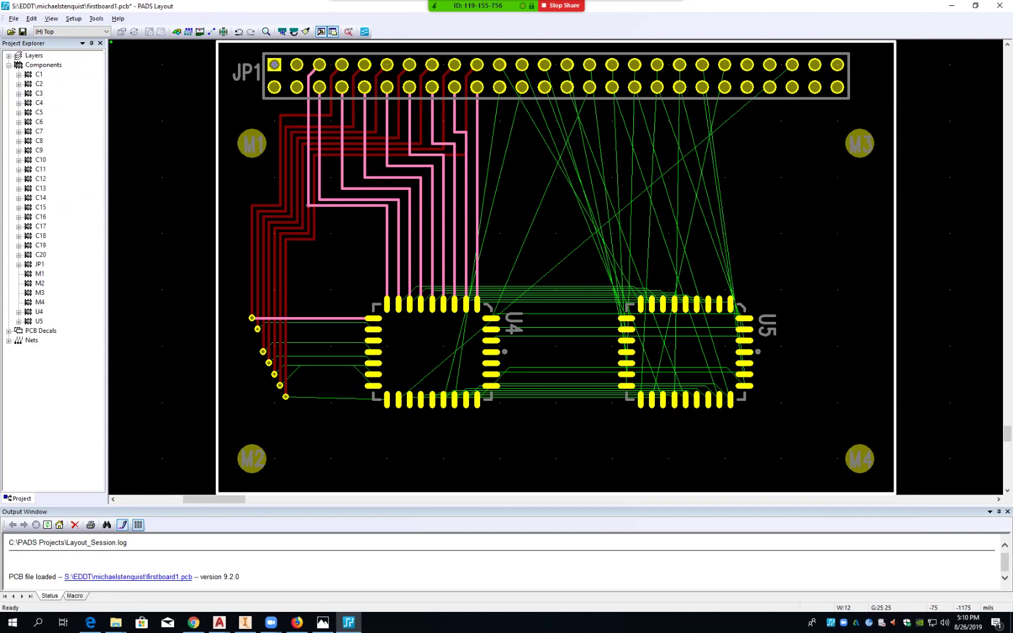
{"action": "left_click", "coordinate": [257, 329]}
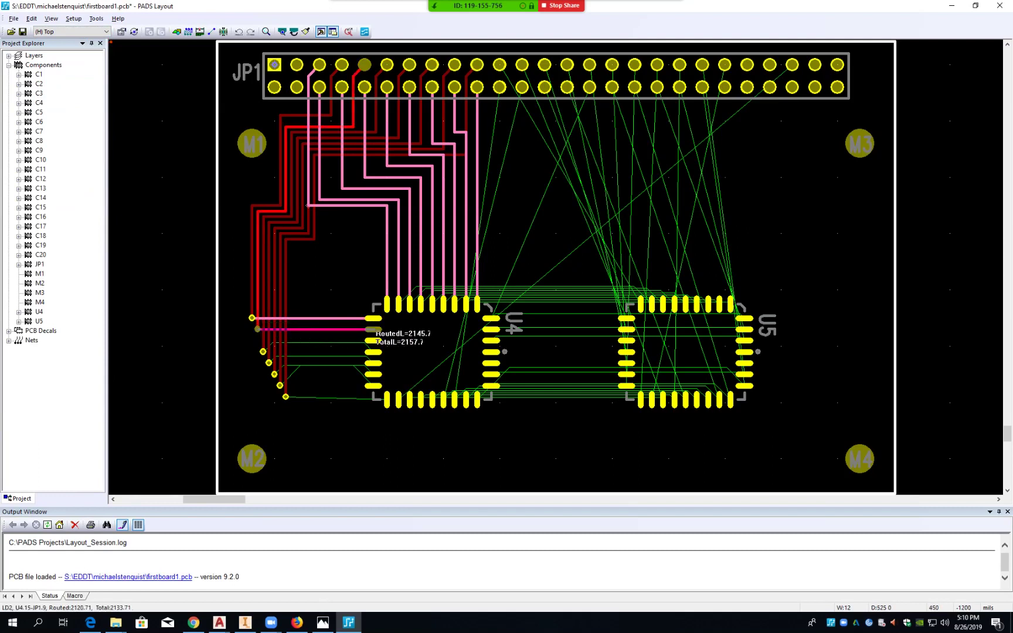
{"action": "left_click", "coordinate": [370, 329]}
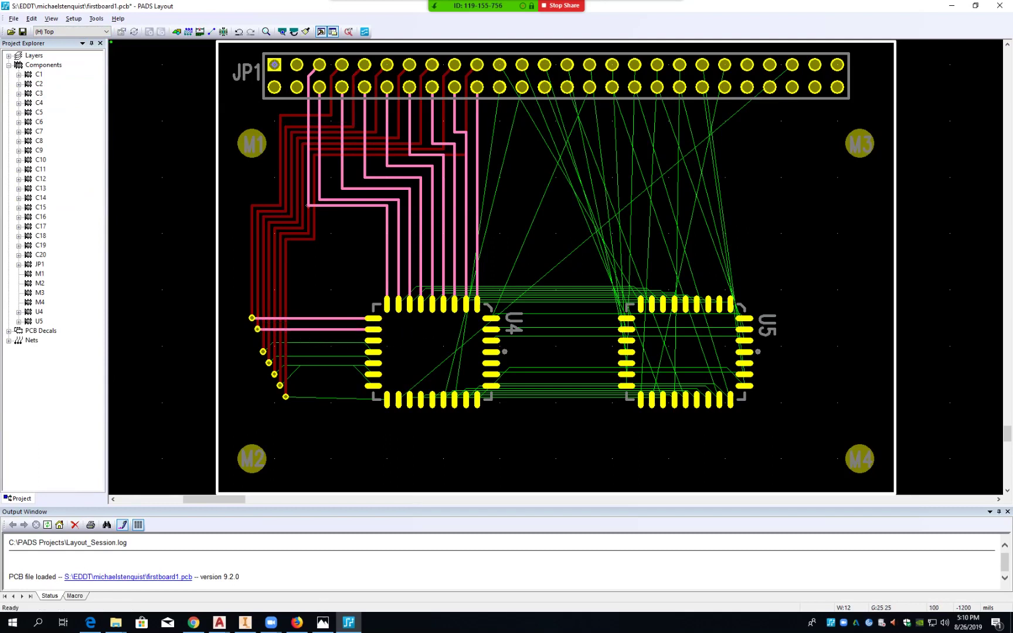
- Route LD3 and LD4 on Top straight across from their vias to U4.17 and U4.18
{"action": "left_click", "coordinate": [263, 351]}
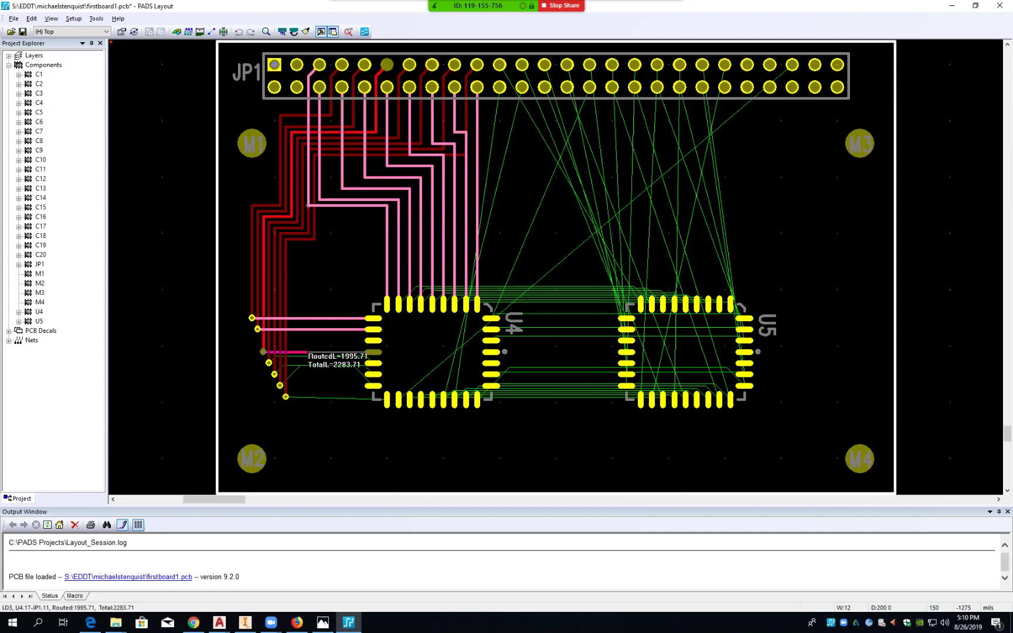
{"action": "left_click", "coordinate": [371, 351]}
{"action": "left_click", "coordinate": [269, 363]}
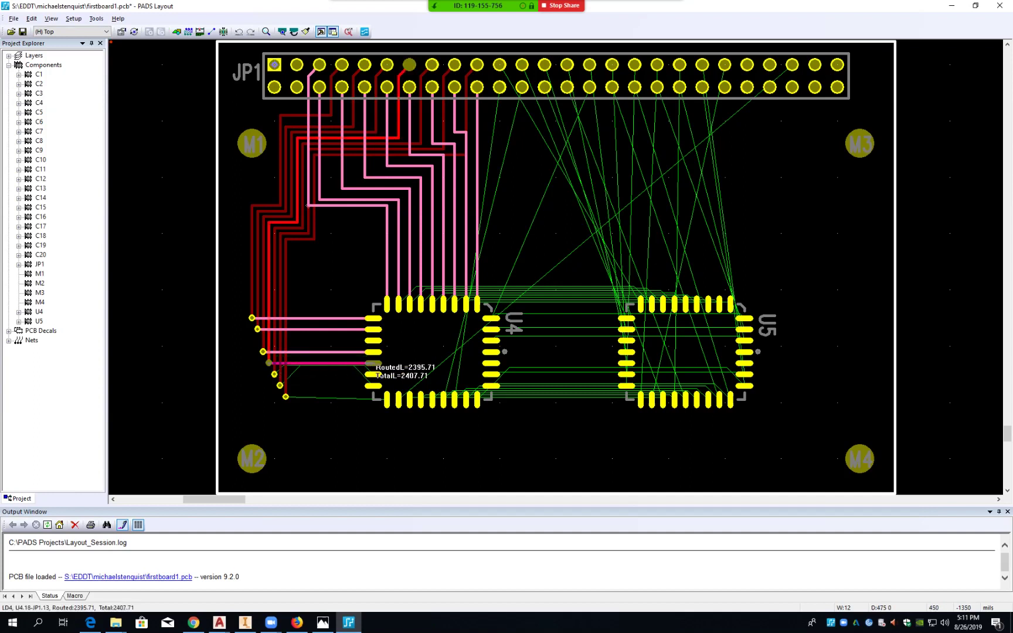
{"action": "left_click", "coordinate": [371, 363]}
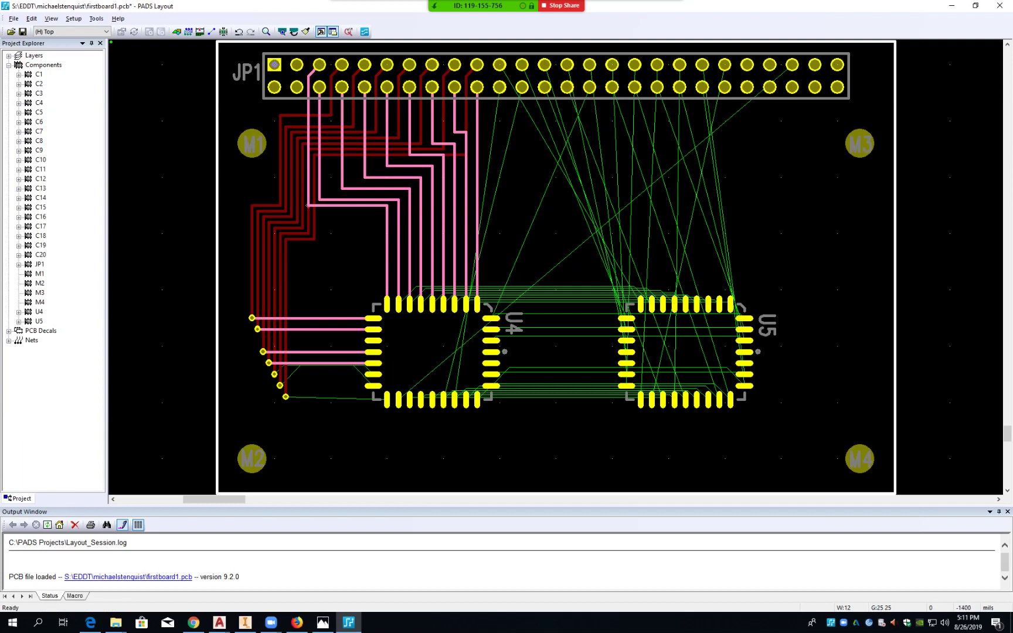
- Route LD5, LD6 and LD7 on Top straight across from their vias to U4.19, U4.20 and U4.21
{"action": "left_click", "coordinate": [274, 374]}
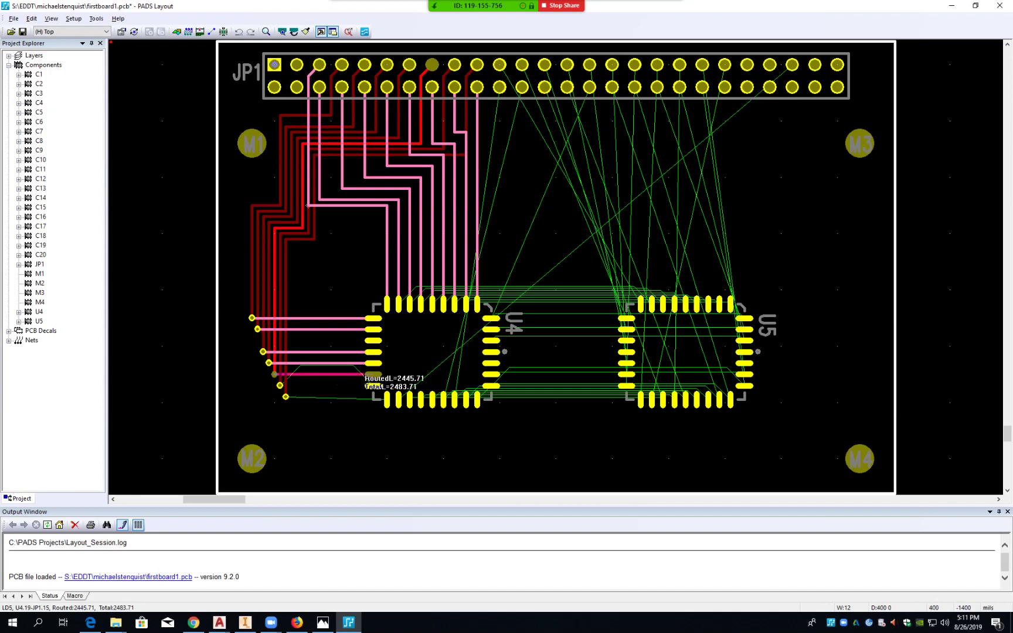
{"action": "left_click", "coordinate": [373, 374]}
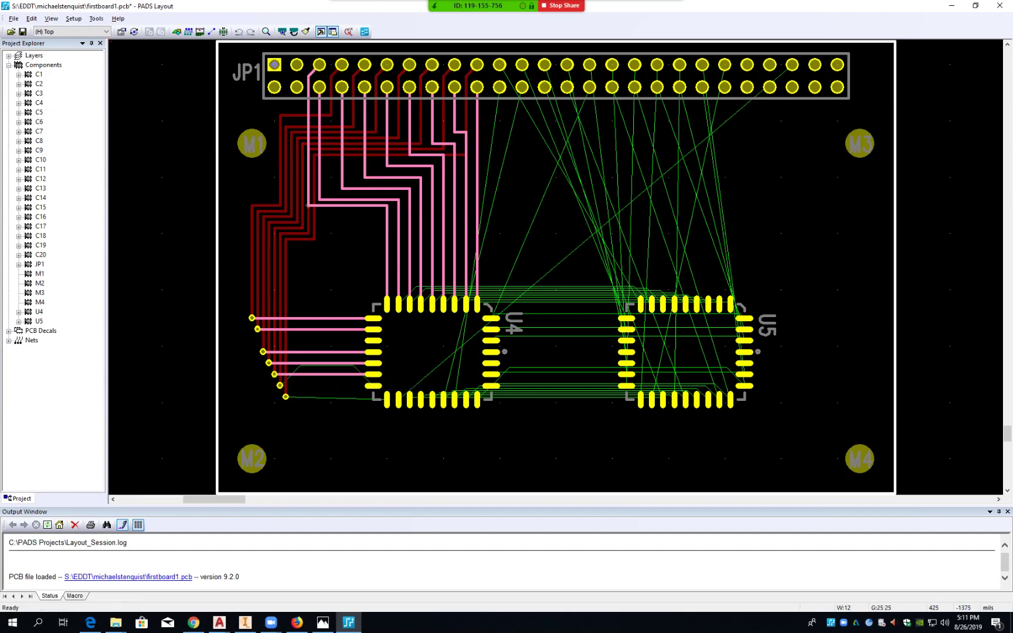
{"action": "left_click", "coordinate": [280, 385]}
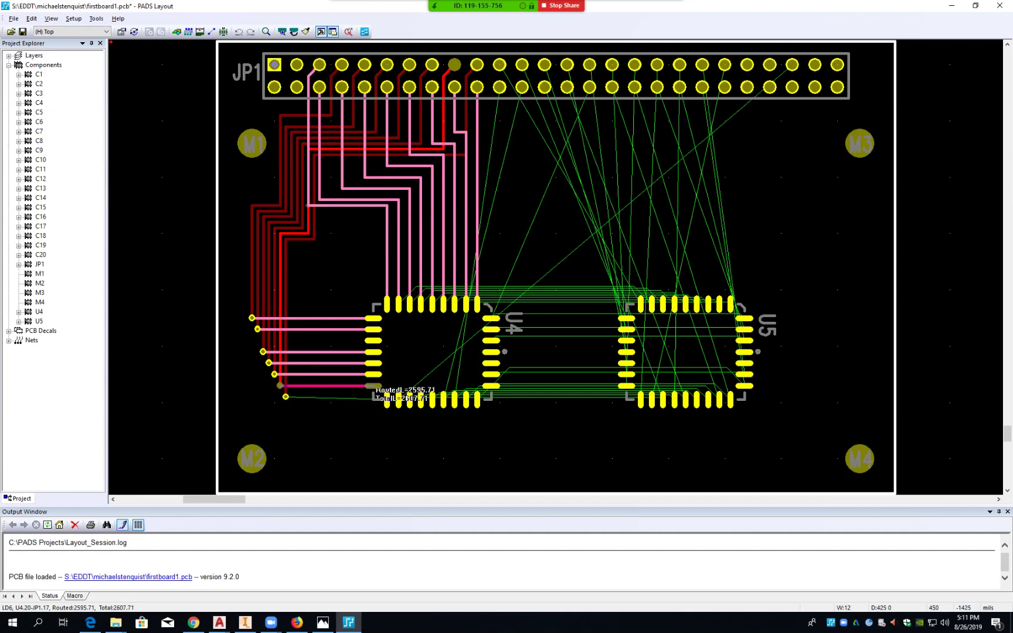
{"action": "left_click", "coordinate": [373, 385]}
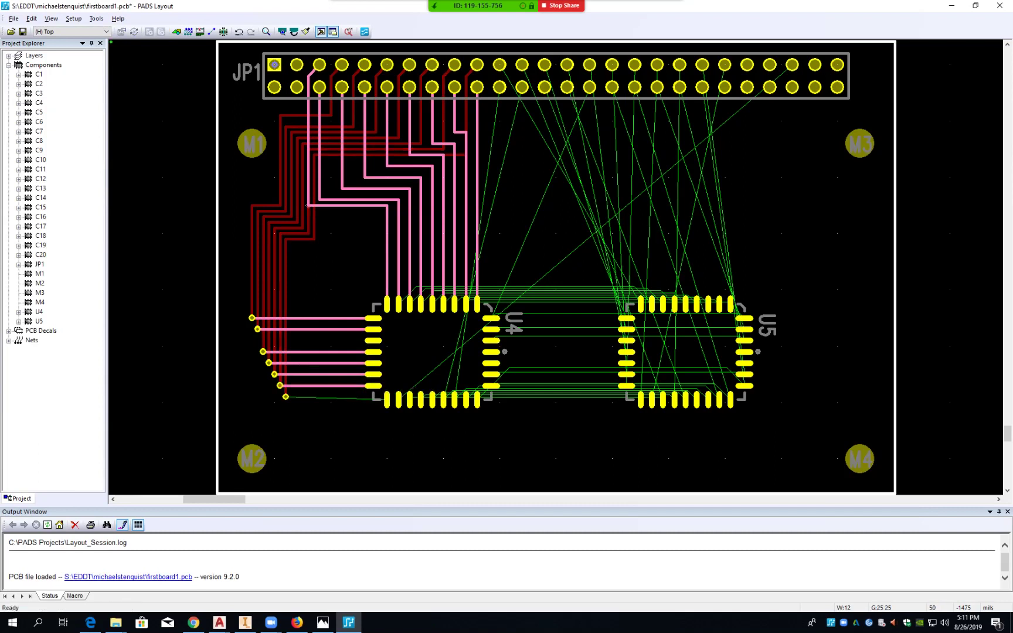
{"action": "left_click", "coordinate": [286, 397]}
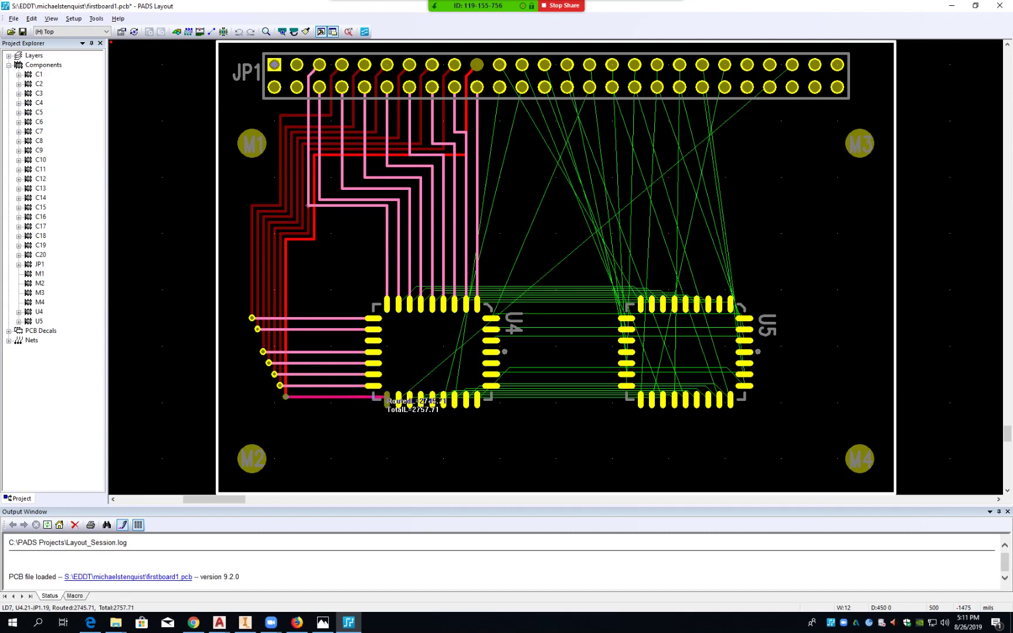
{"action": "left_click", "coordinate": [387, 401]}
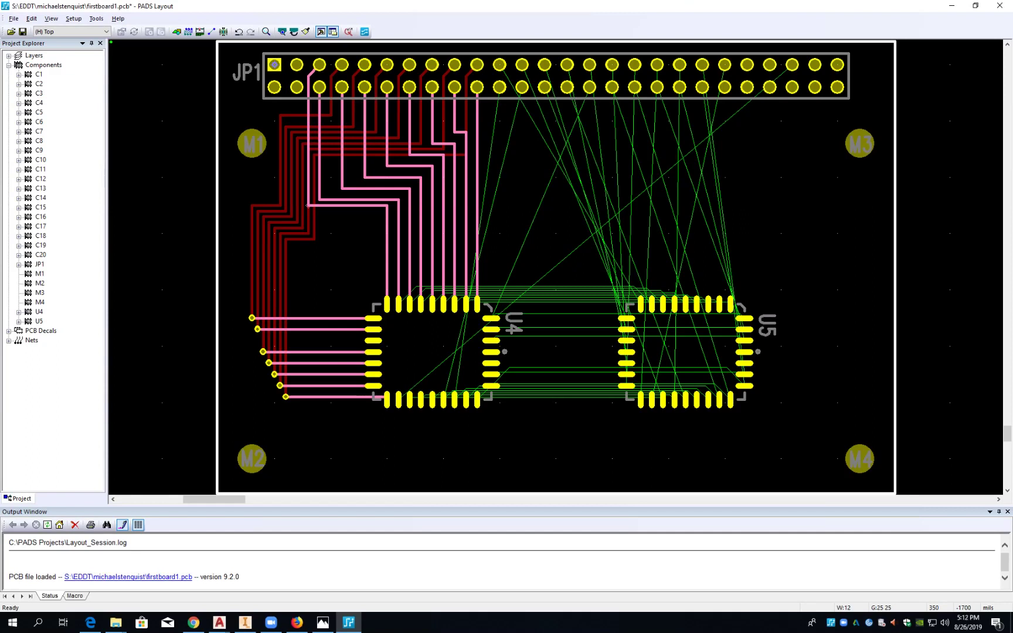
- Hide the Bottom layer in the display colors setup
{"action": "left_click", "coordinate": [73, 18]}
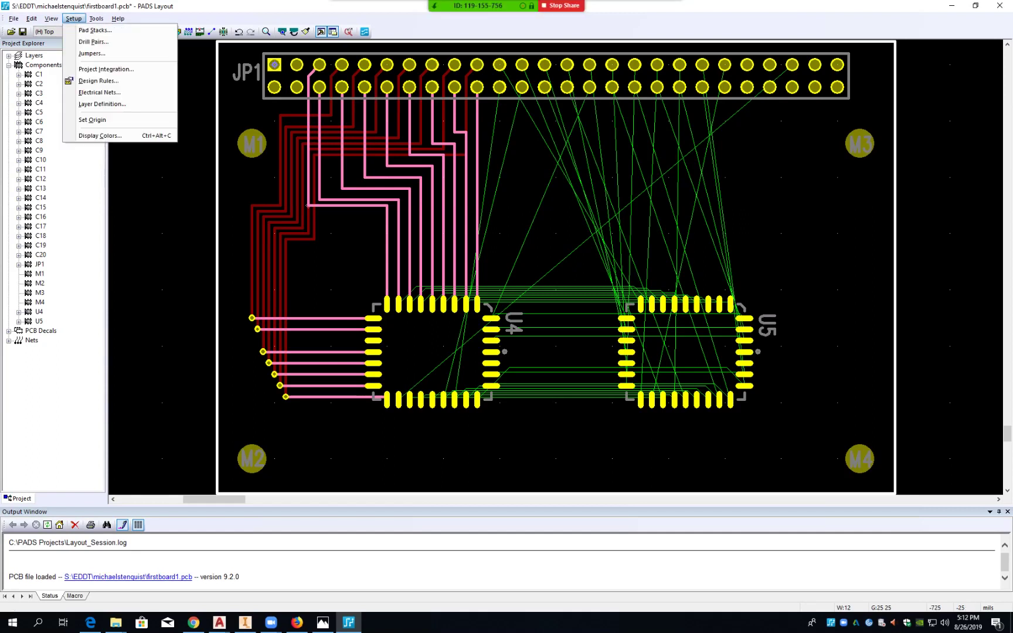
{"action": "left_click", "coordinate": [99, 135]}
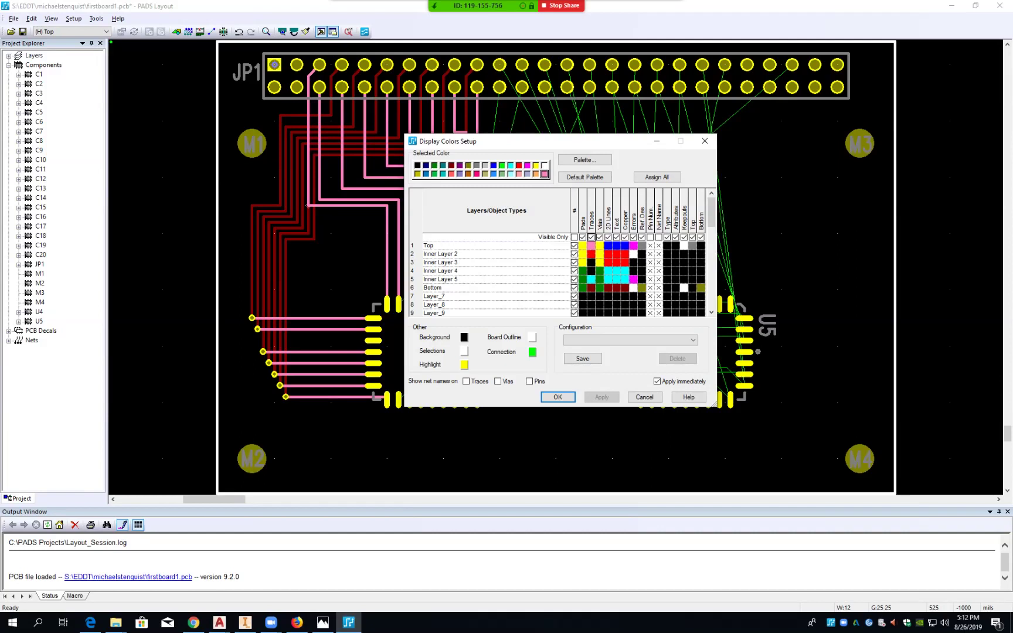
{"action": "left_click", "coordinate": [574, 287]}
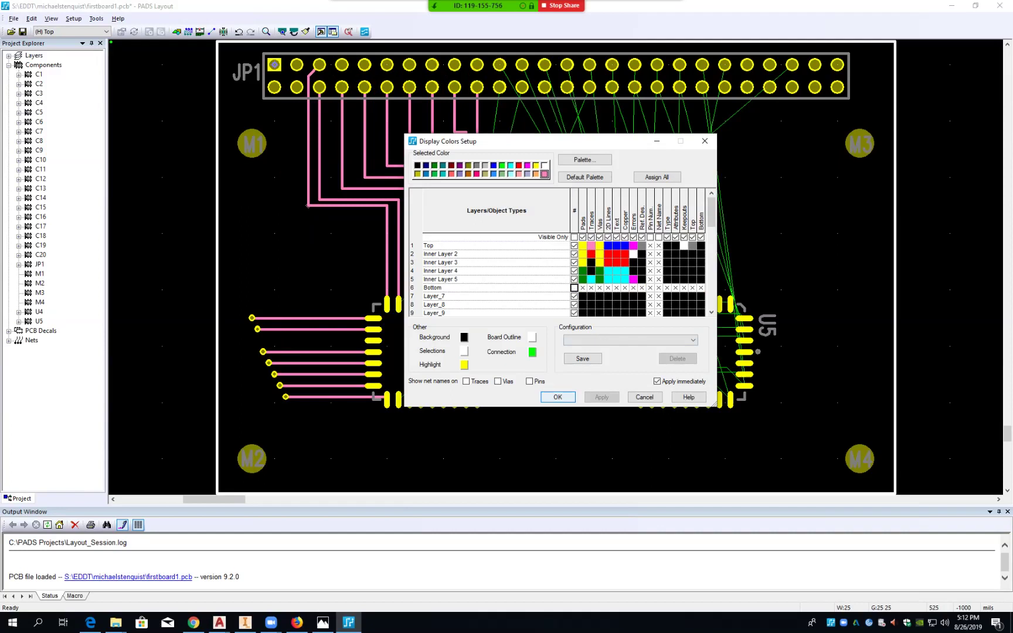
{"action": "left_click", "coordinate": [558, 396]}
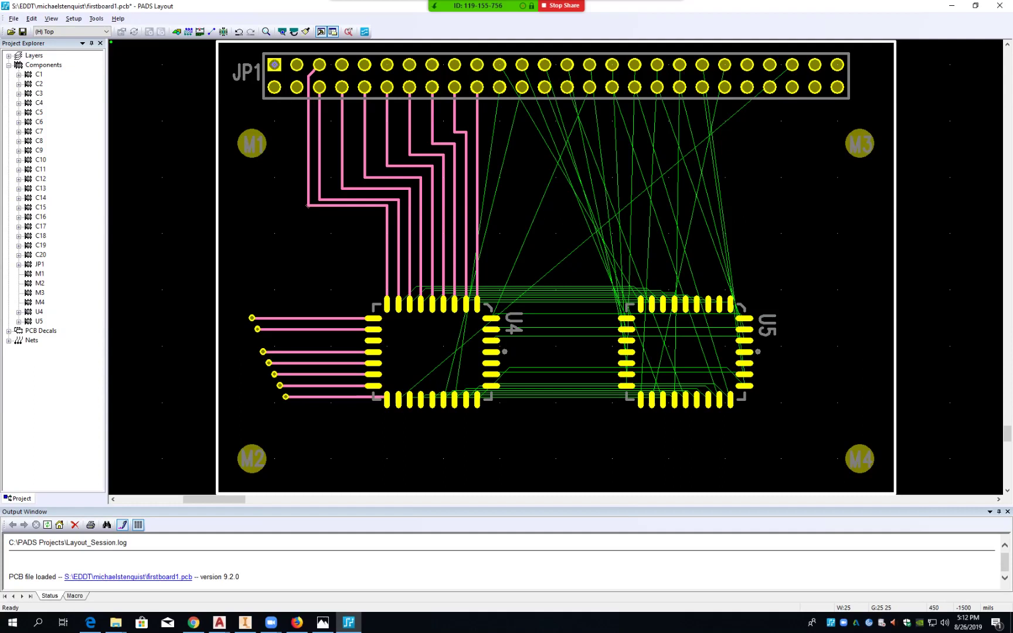
{"action": "double_click", "coordinate": [376, 398]}
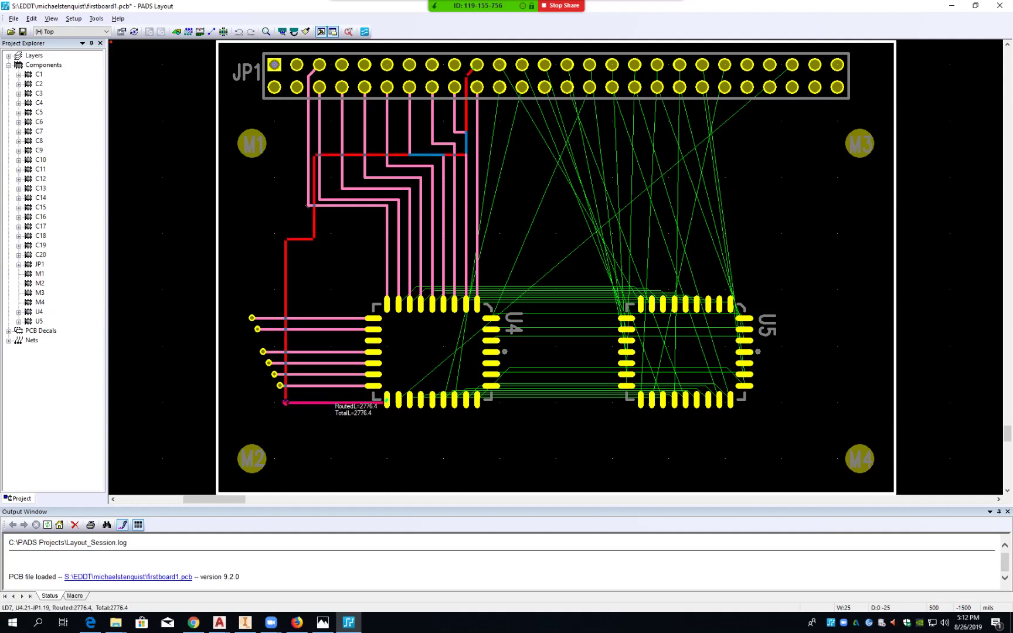
{"action": "key", "text": "Escape"}
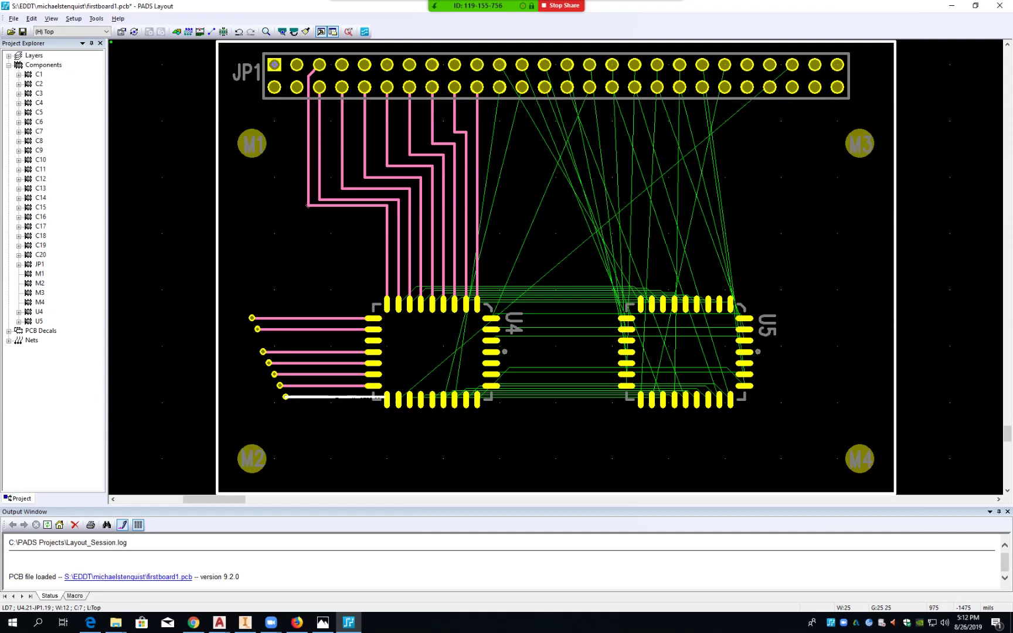
{"action": "left_click", "coordinate": [489, 397]}
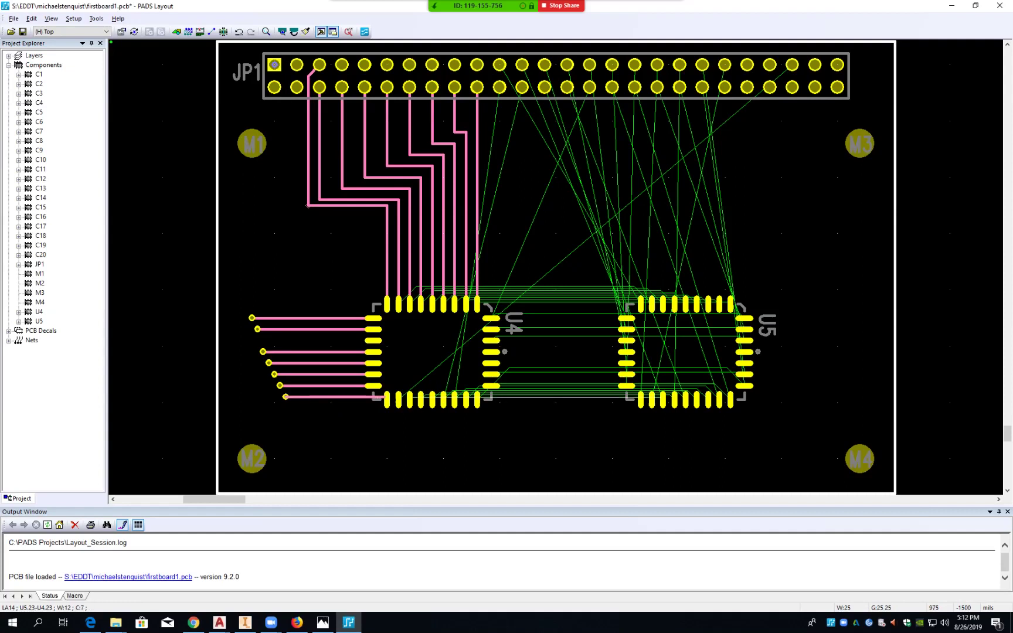
{"action": "right_click", "coordinate": [491, 400]}
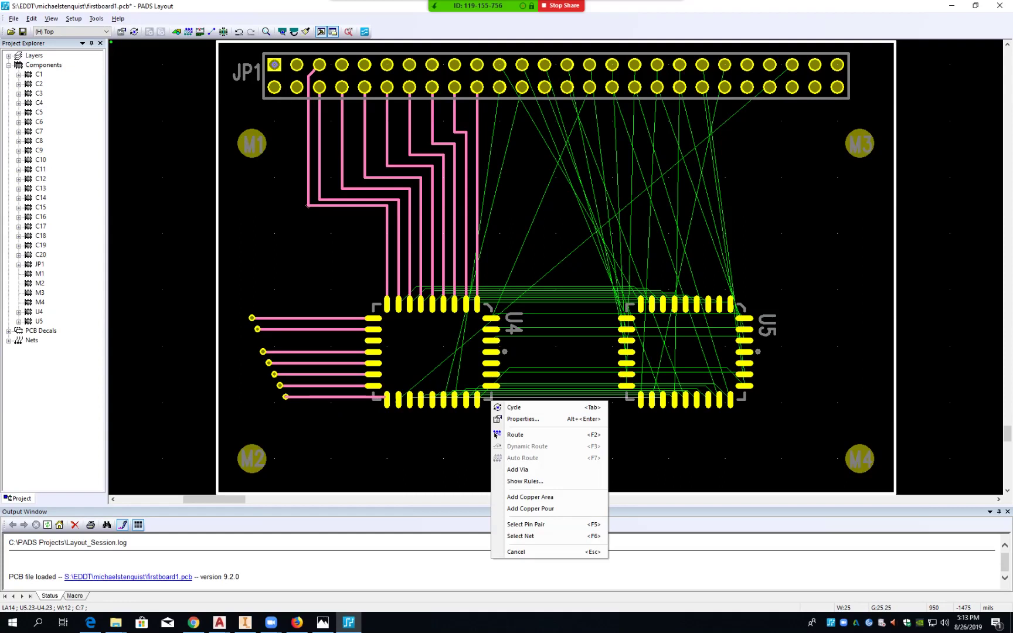
{"action": "left_click", "coordinate": [490, 403]}
- Move component U4 125 mils to the left, keeping its vertical position
{"action": "double_click", "coordinate": [490, 400]}
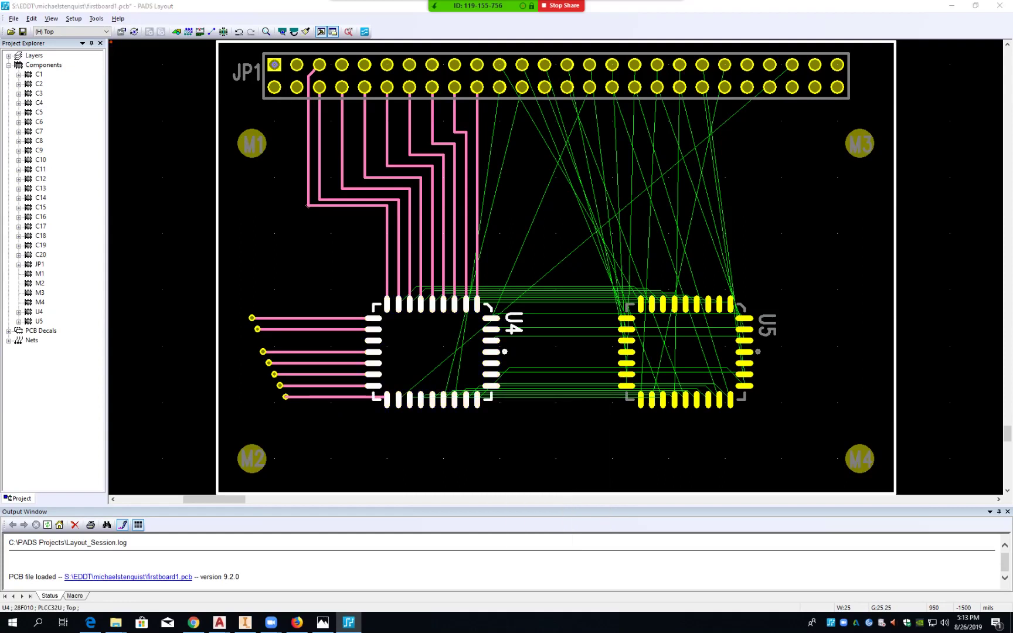
{"action": "left_click", "coordinate": [575, 414]}
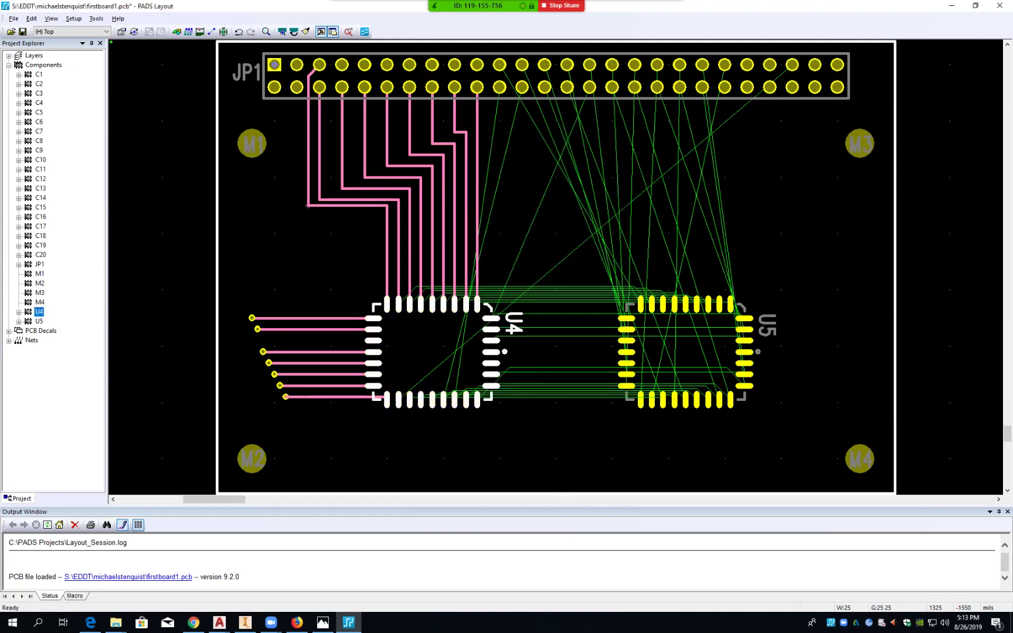
{"action": "left_click_drag", "start_coordinate": [489, 402], "coordinate": [404, 352]}
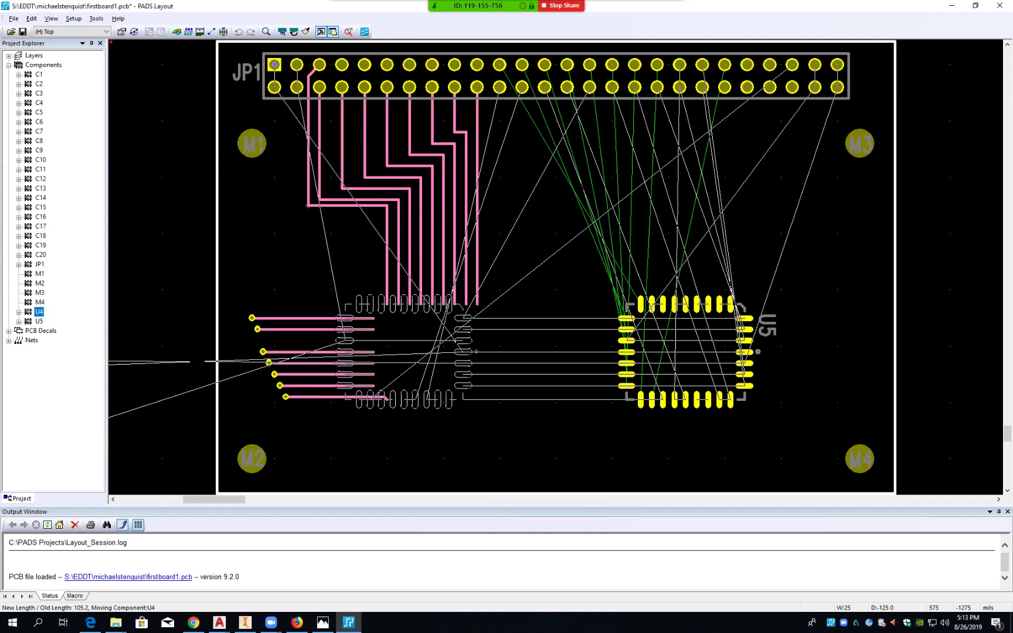
{"action": "left_click_drag", "start_coordinate": [476, 352], "coordinate": [476, 352]}
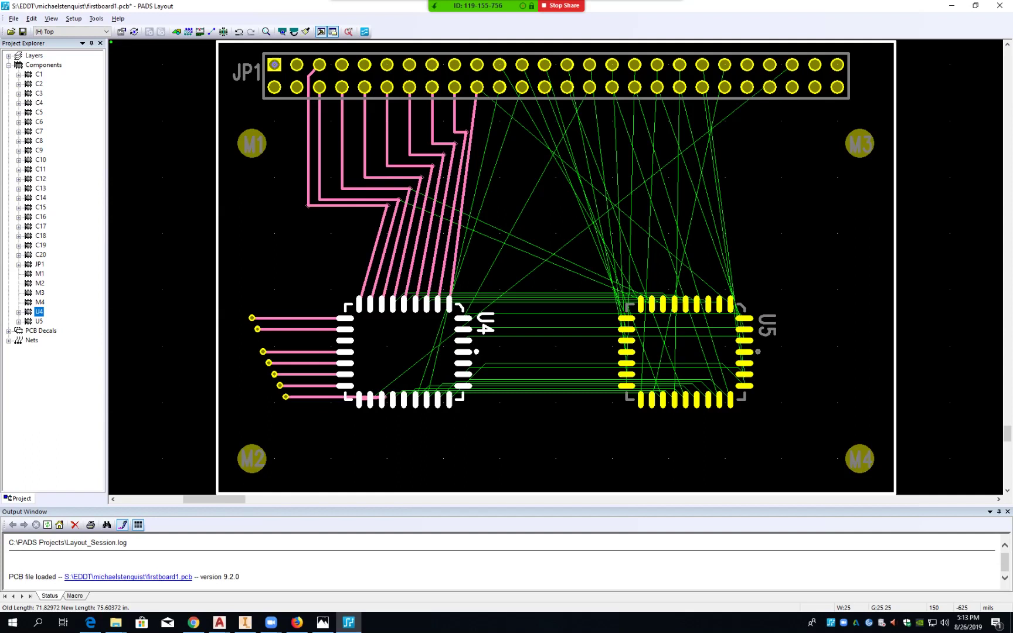
- Reopen the LD0 trace for routing at its lower-left corner and complete it to U4.13
{"action": "right_click", "coordinate": [308, 205]}
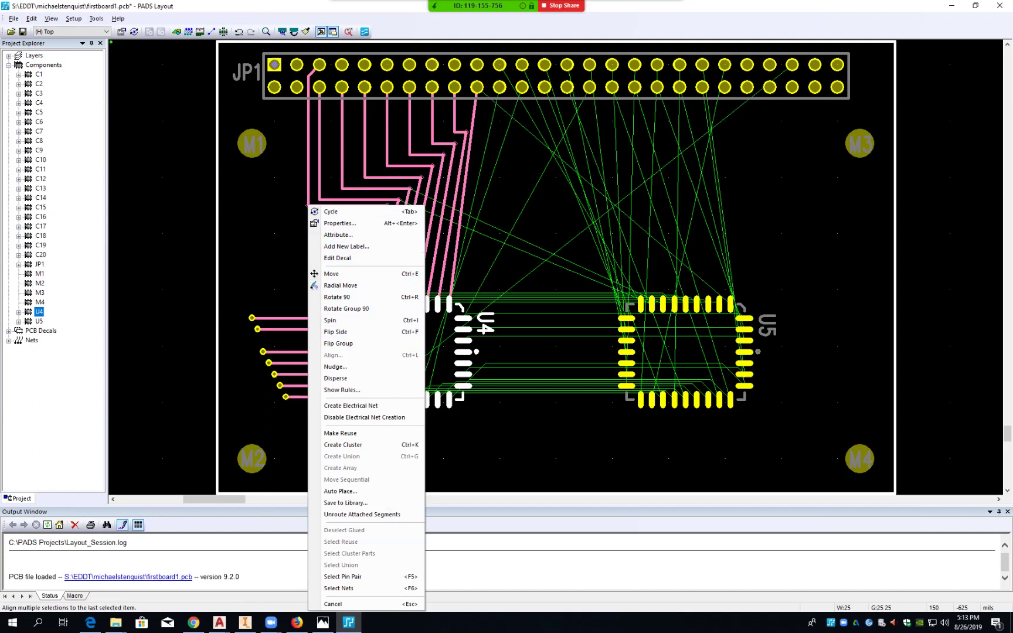
{"action": "left_click", "coordinate": [298, 220]}
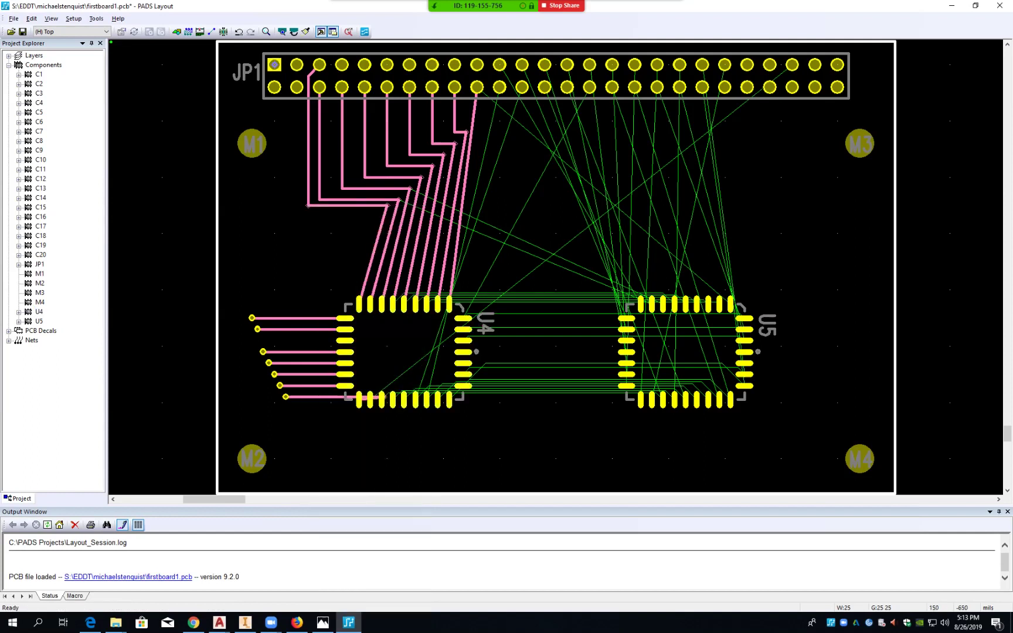
{"action": "left_click", "coordinate": [308, 205]}
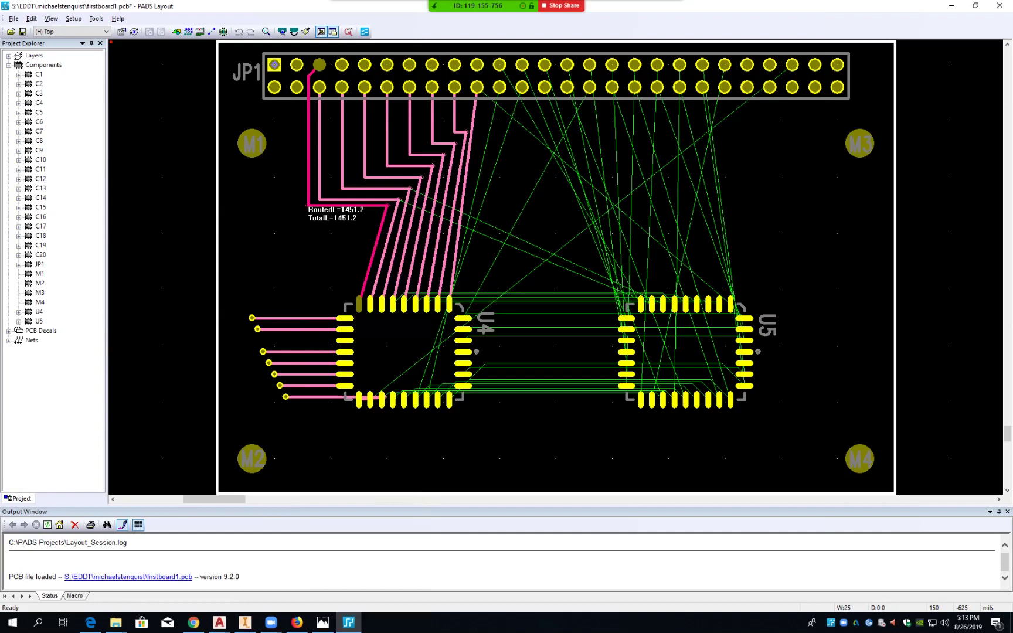
{"action": "right_click", "coordinate": [308, 207]}
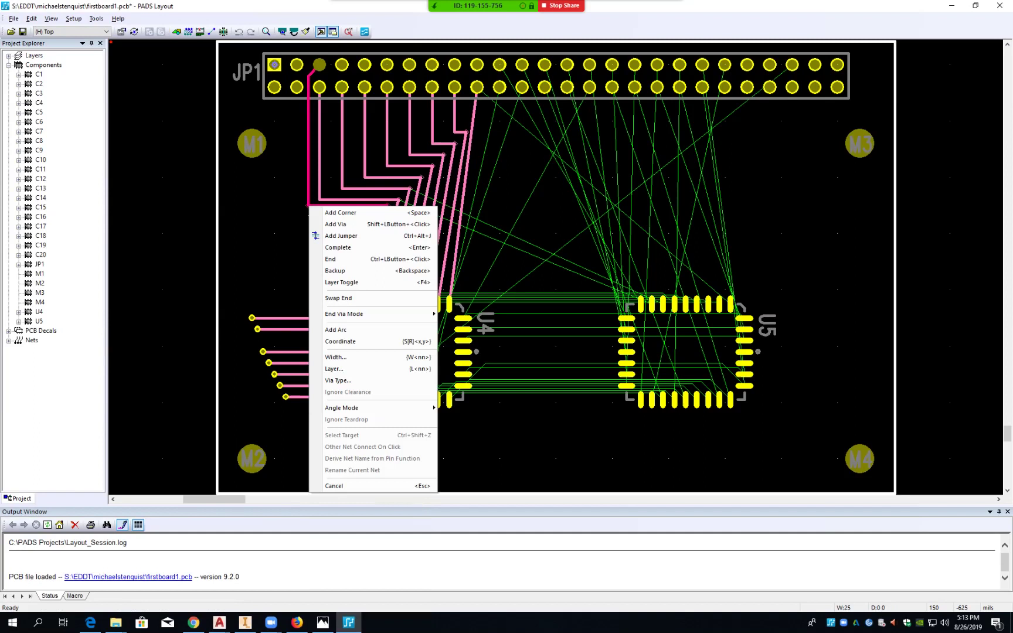
{"action": "key", "text": "Escape"}
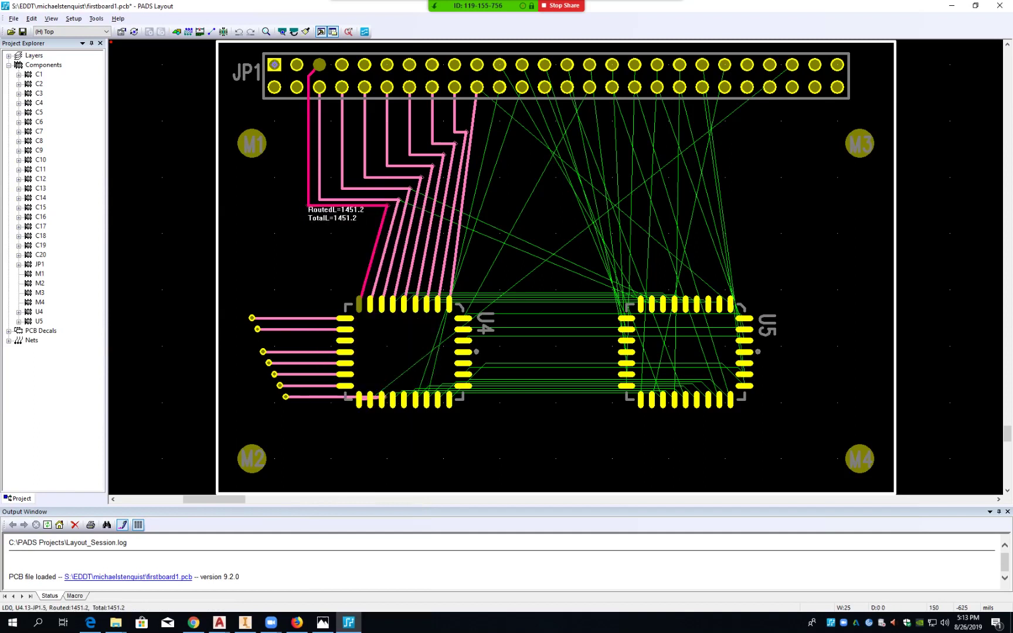
{"action": "right_click", "coordinate": [309, 206]}
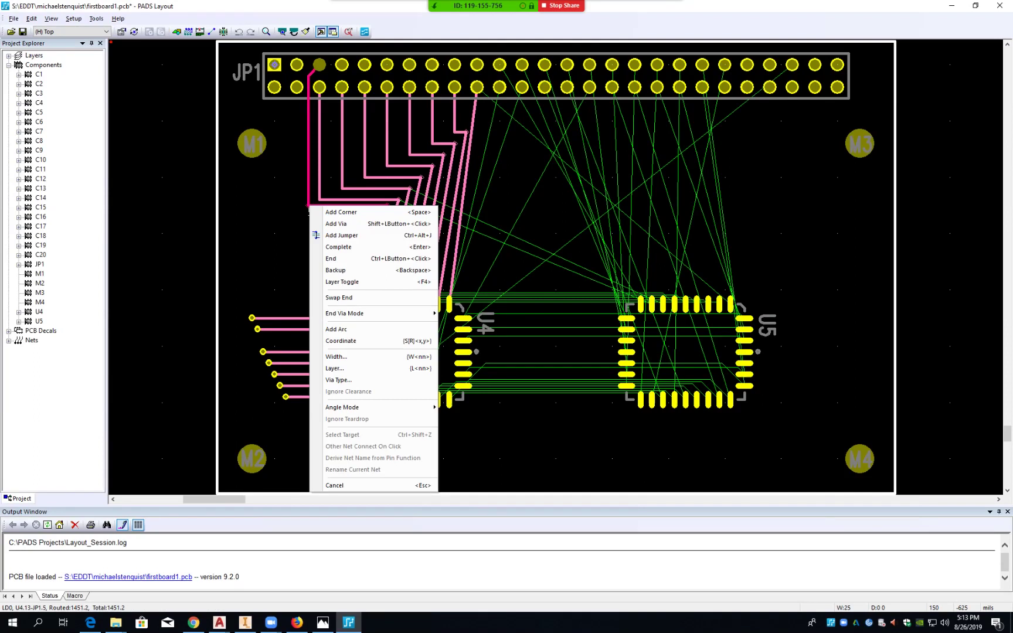
{"action": "left_click", "coordinate": [339, 246]}
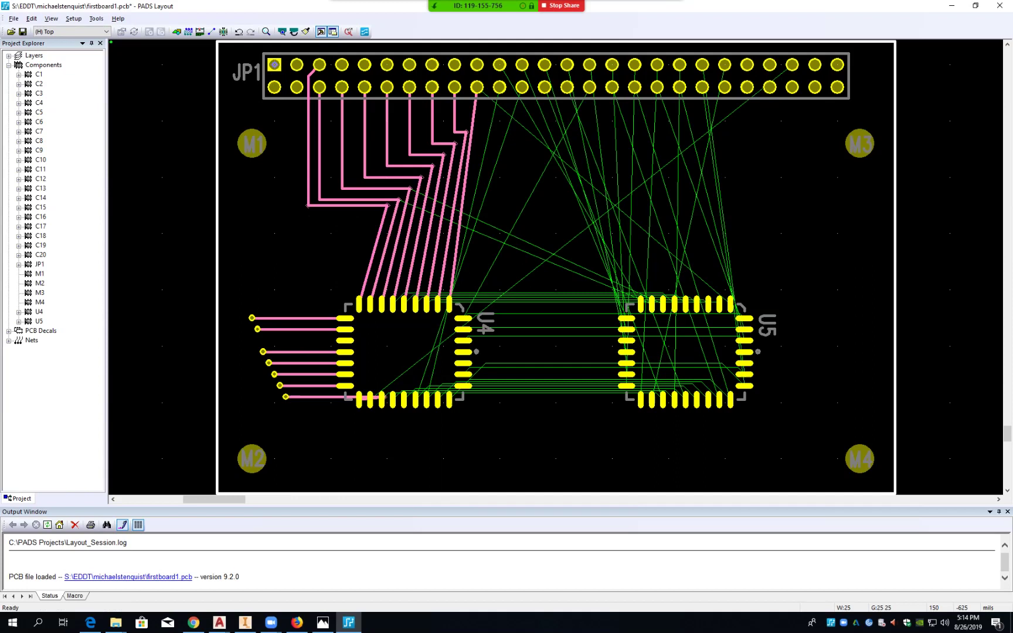
- Add a miter to the lower-left corner of the LD0 trace
{"action": "left_click", "coordinate": [309, 205]}
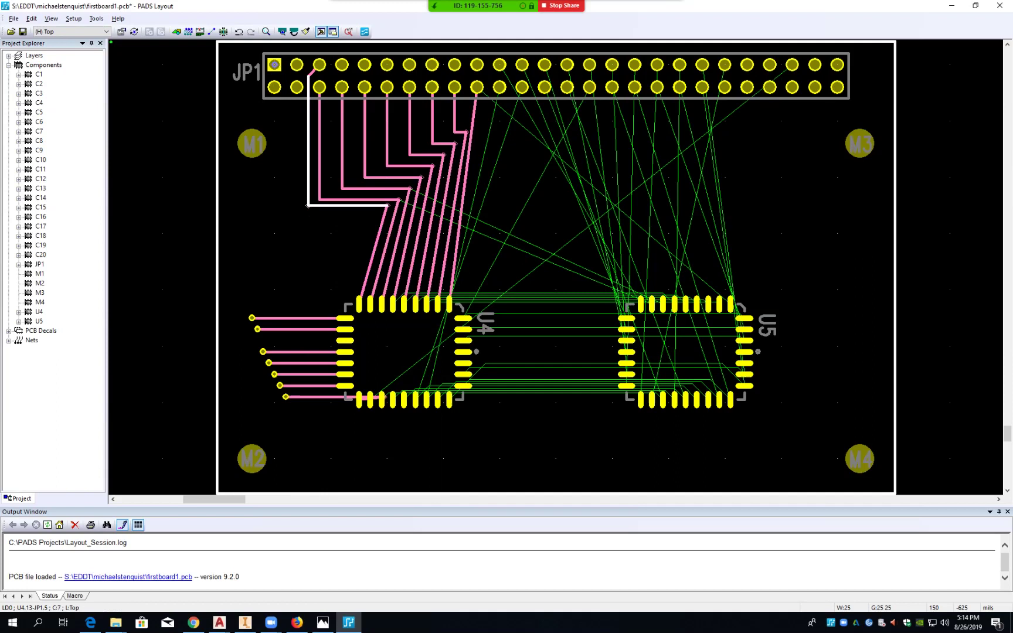
{"action": "right_click", "coordinate": [308, 205]}
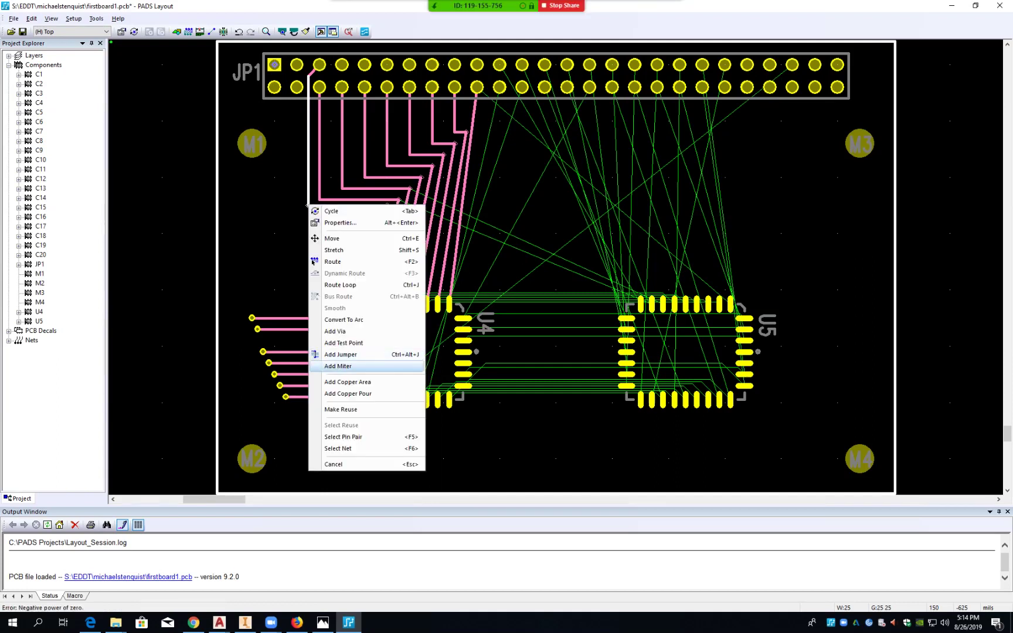
{"action": "left_click", "coordinate": [338, 366]}
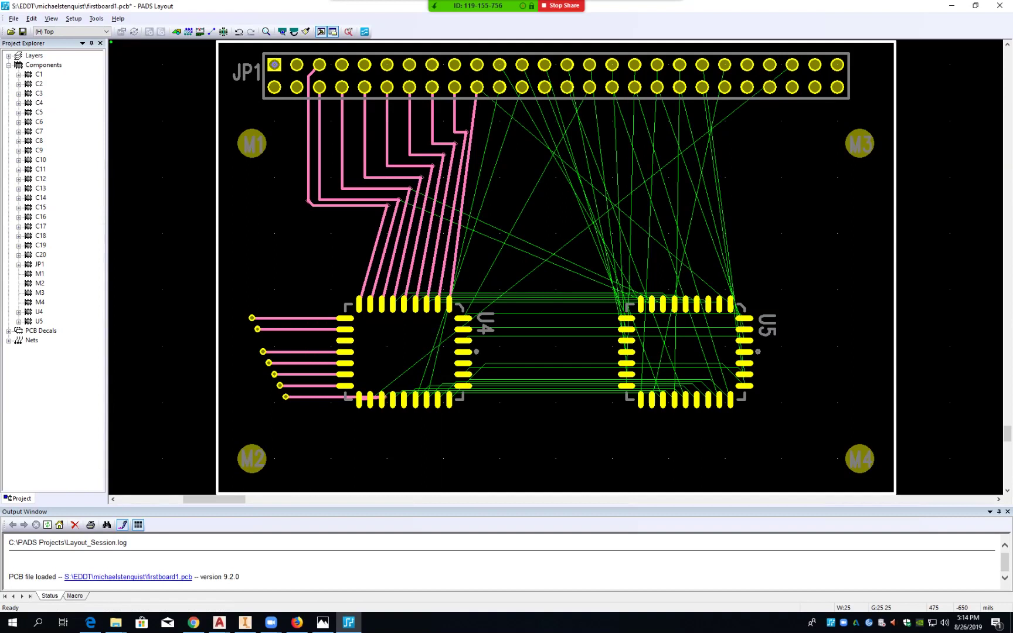
- Move the corners of the LD0, RC0, RC1 and RC2 traces left so each drops vertically into U4.13, U4.12, U4.11 and U4.10
{"action": "left_click", "coordinate": [387, 205]}
{"action": "left_click_drag", "start_coordinate": [387, 205], "coordinate": [359, 207]}
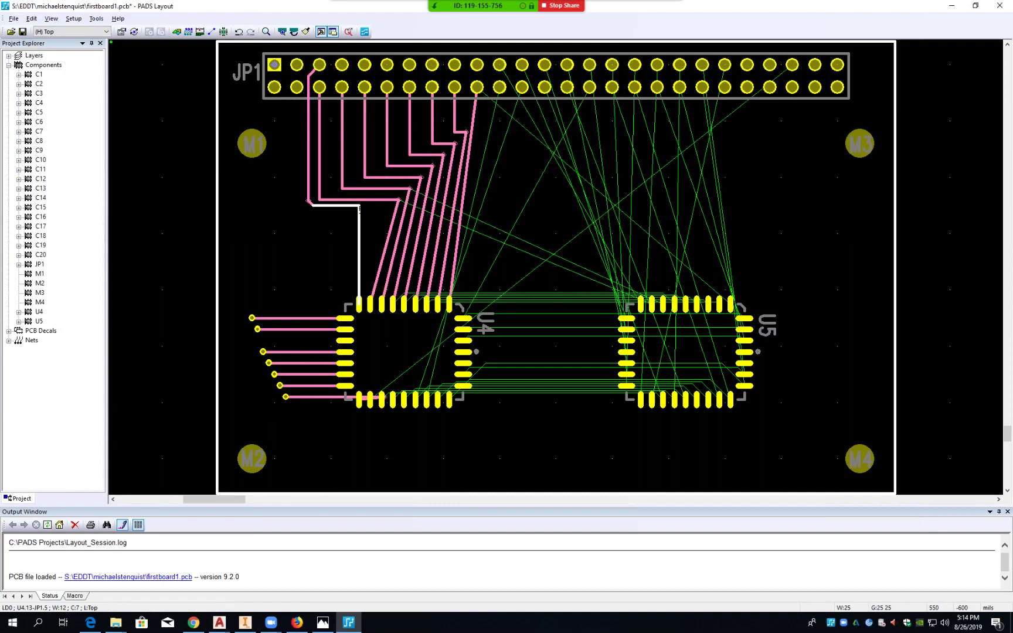
{"action": "mouse_move", "coordinate": [399, 199]}
{"action": "left_mouse_down"}
{"action": "mouse_move", "coordinate": [369, 200]}
{"action": "mouse_move", "coordinate": [404, 189]}
{"action": "mouse_move", "coordinate": [381, 189]}
{"action": "left_mouse_up"}
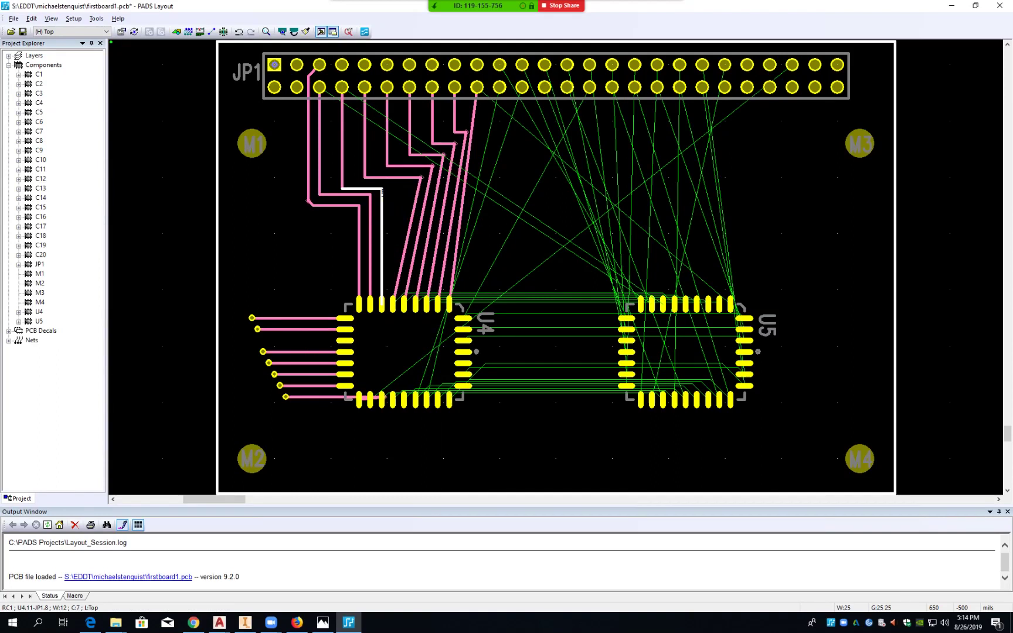
{"action": "left_click_drag", "start_coordinate": [421, 177], "coordinate": [393, 176]}
- Shift the corners of the RC3, RC4, RC5 and RC6 traces left so each runs straight down into U4.9, U4.8, U4.7 and U4.6
{"action": "left_click", "coordinate": [433, 166]}
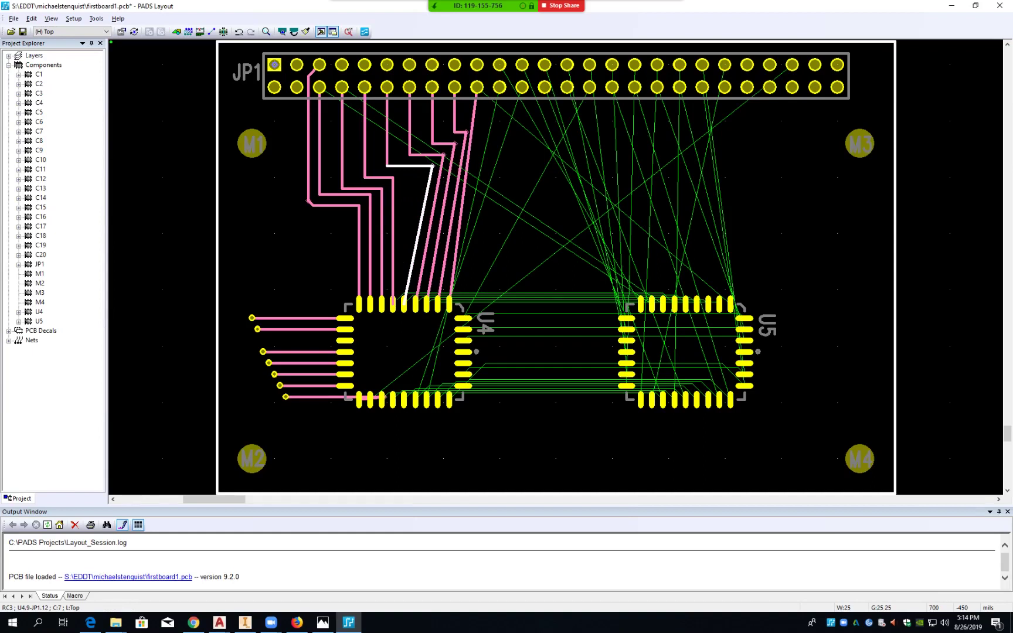
{"action": "mouse_move", "coordinate": [432, 166]}
{"action": "left_mouse_down"}
{"action": "mouse_move", "coordinate": [403, 167]}
{"action": "mouse_move", "coordinate": [454, 135]}
{"action": "left_mouse_up"}
{"action": "left_click", "coordinate": [444, 156]}
{"action": "left_click", "coordinate": [454, 143]}
{"action": "left_click", "coordinate": [466, 133]}
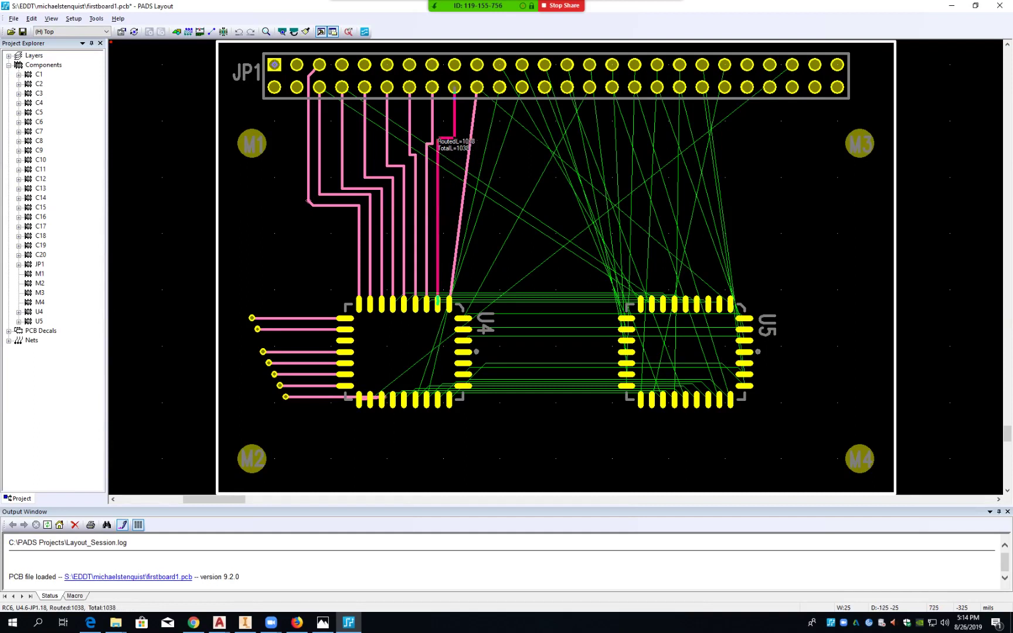
{"action": "left_click", "coordinate": [438, 300]}
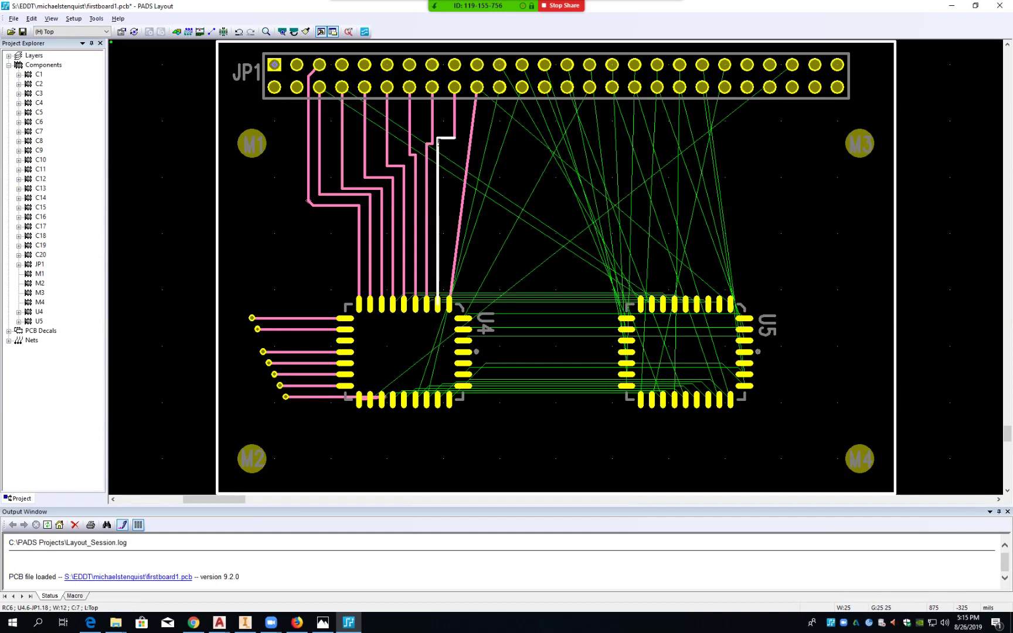
- Examine the editing commands and trace properties available for the slanted RC7 trace between JP1.20 and U4.5
{"action": "left_click", "coordinate": [475, 110]}
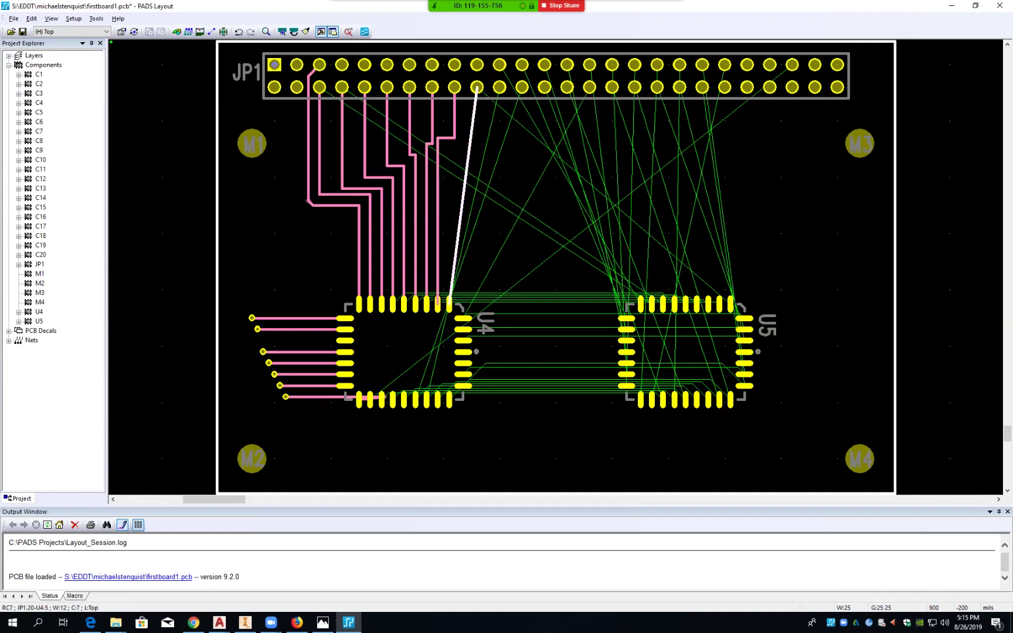
{"action": "right_click", "coordinate": [475, 111]}
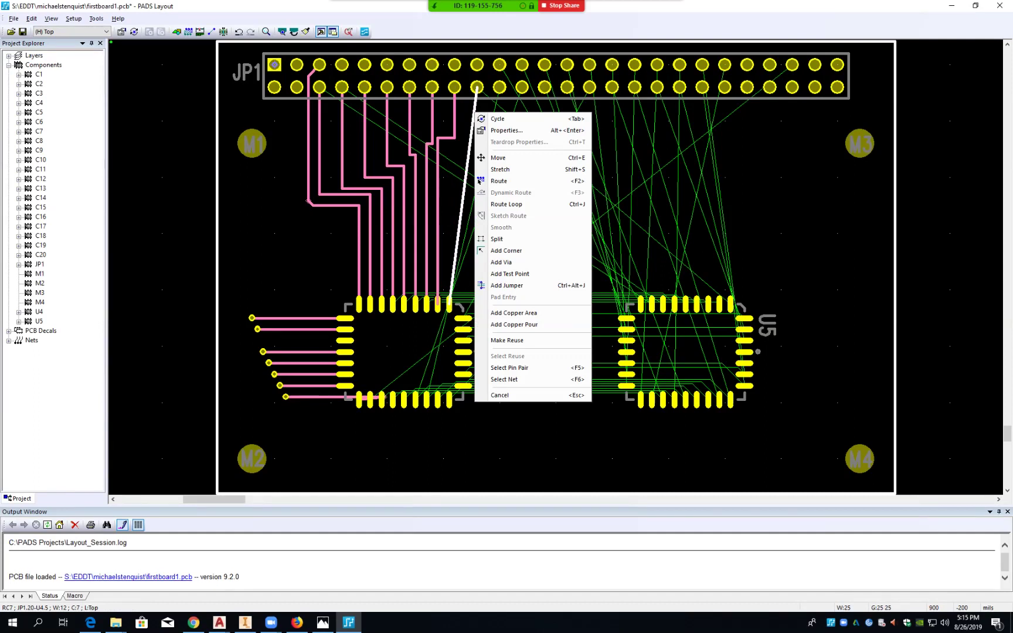
{"action": "left_click", "coordinate": [466, 115]}
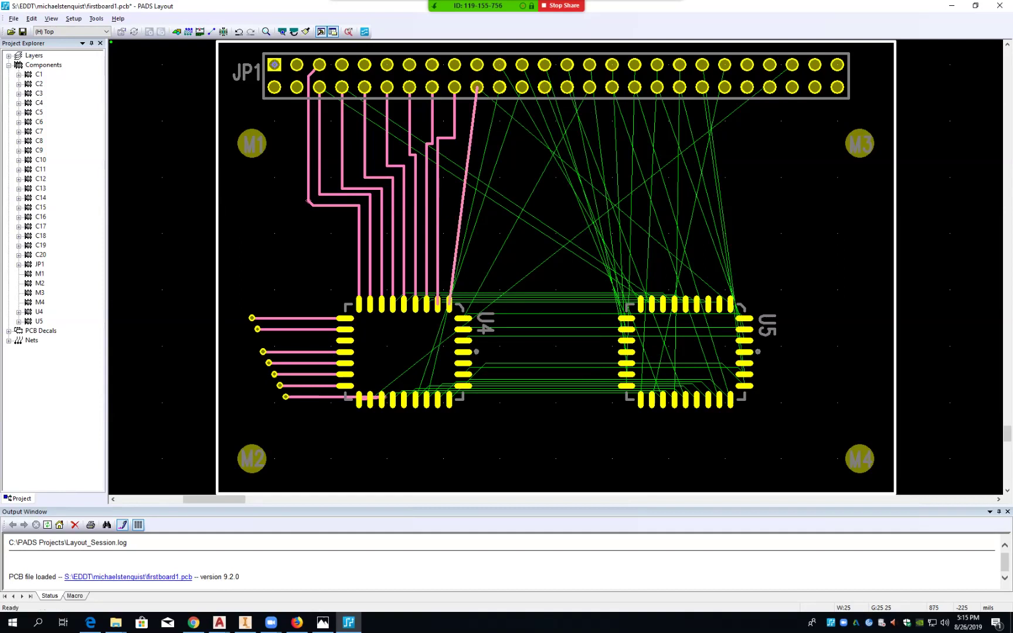
{"action": "left_click", "coordinate": [475, 115]}
{"action": "right_click", "coordinate": [474, 115]}
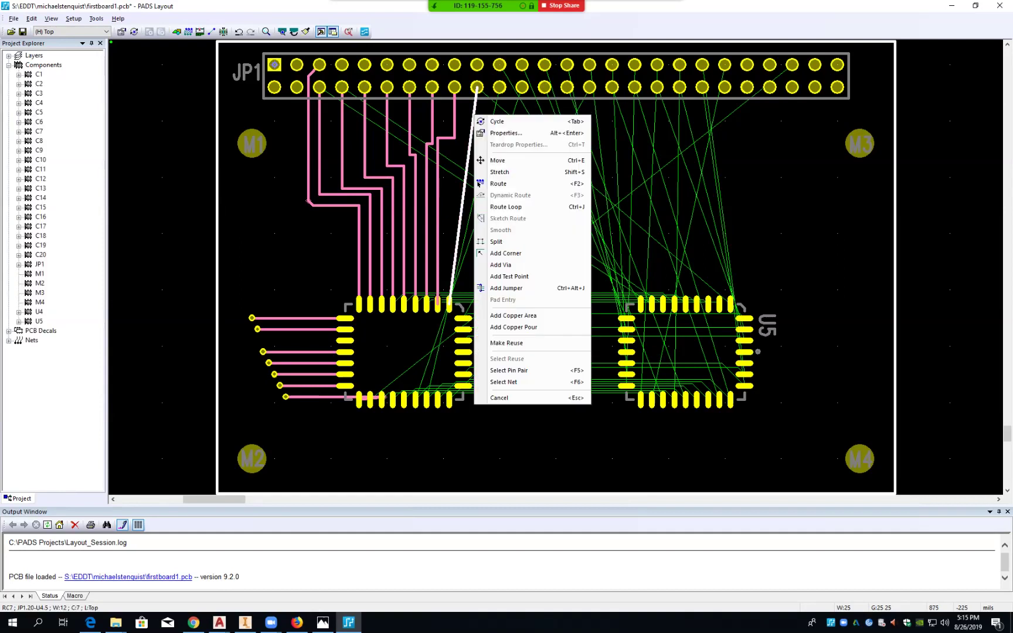
{"action": "key", "text": "Escape"}
{"action": "key", "text": "Escape"}
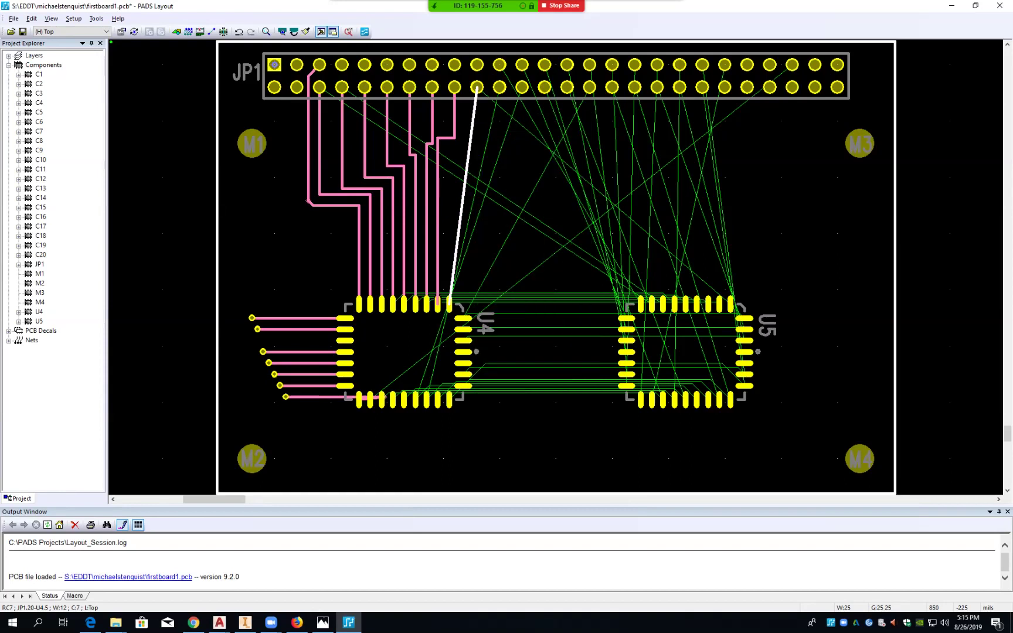
{"action": "double_click", "coordinate": [474, 116]}
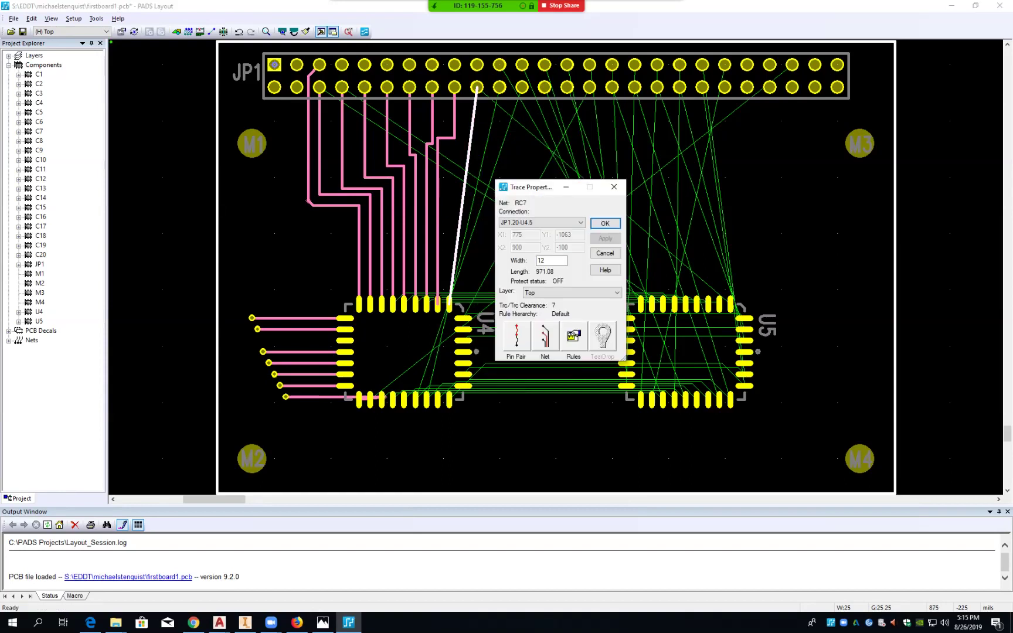
{"action": "left_click", "coordinate": [605, 252]}
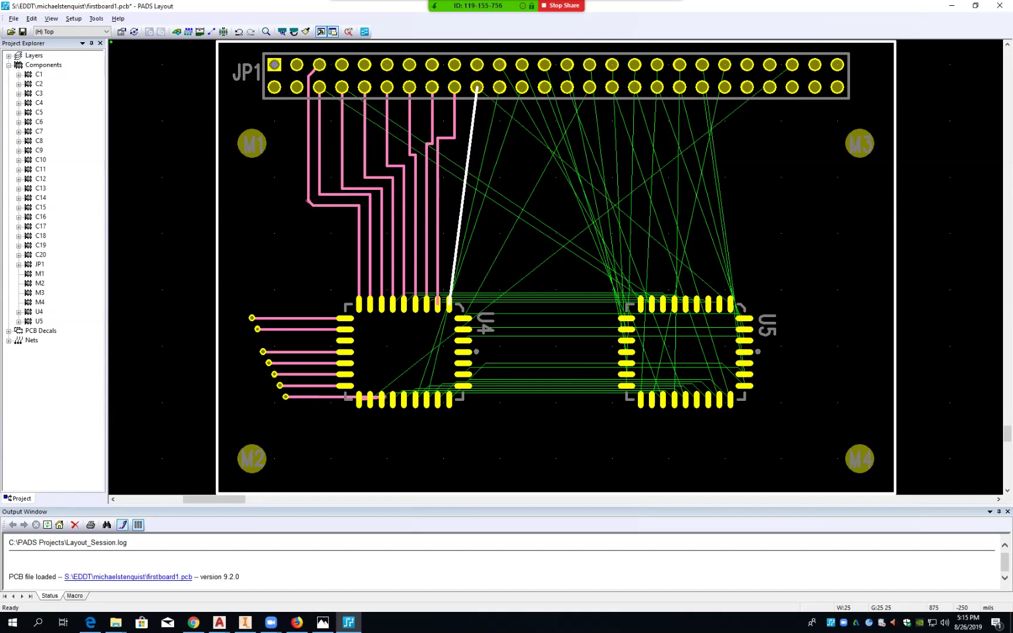
{"action": "right_click", "coordinate": [473, 120]}
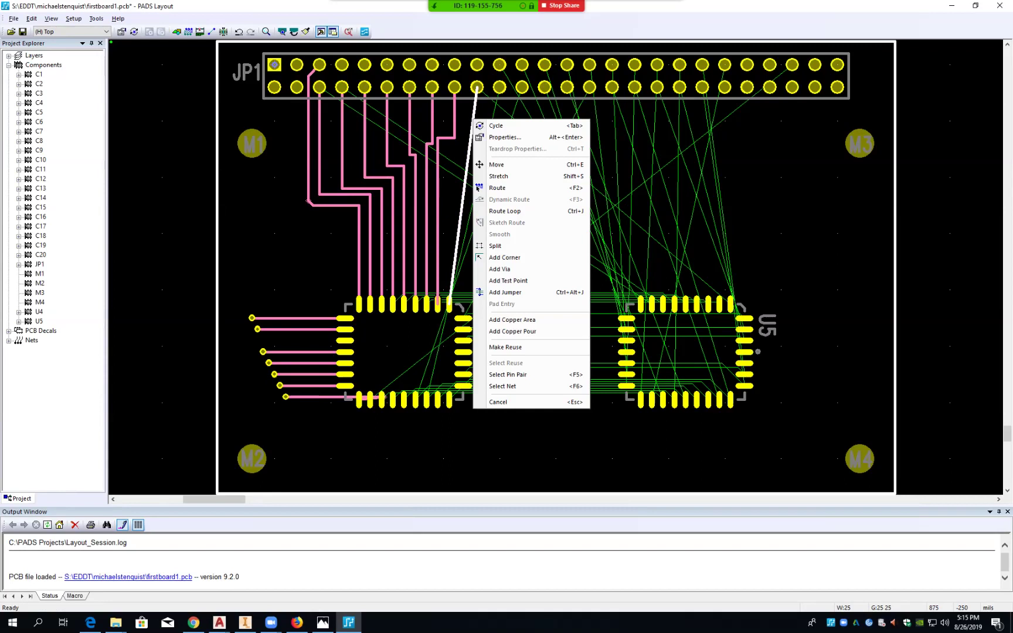
{"action": "key", "text": "Escape"}
{"action": "key", "text": "Escape"}
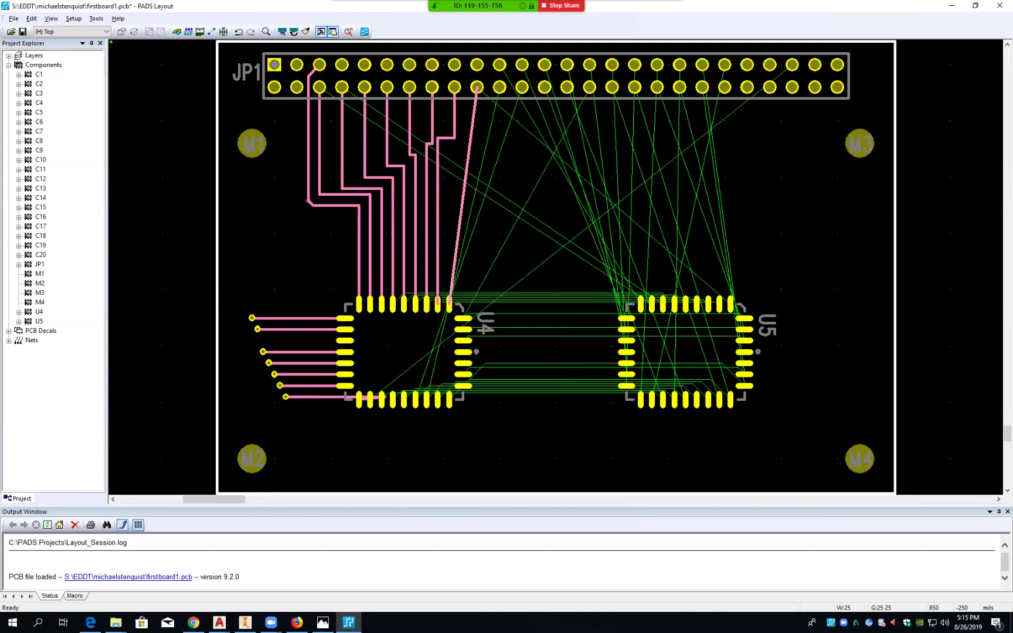
- Try to stretch the slanted RC7 trace just below JP1.20
{"action": "left_click", "coordinate": [474, 120]}
{"action": "key", "text": "shift+s"}
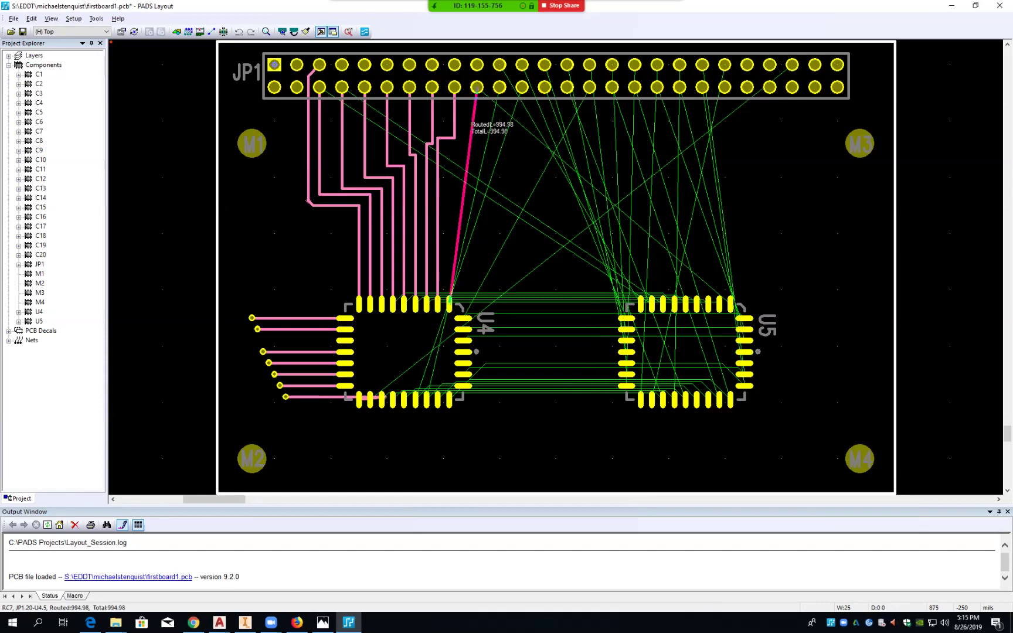
{"action": "left_click", "coordinate": [472, 124]}
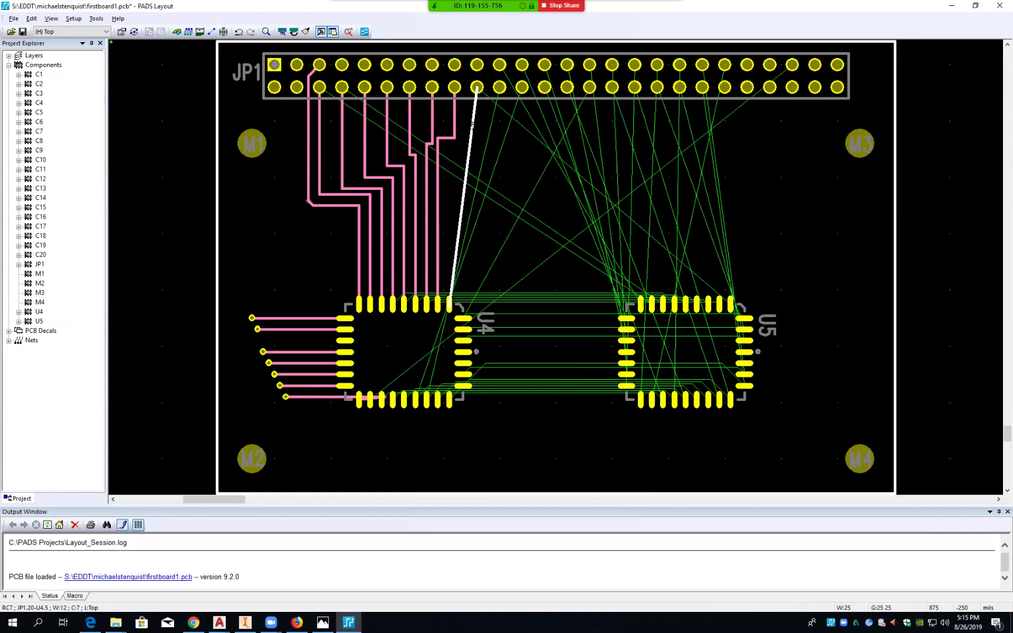
- Review the RC7 trace's end coordinates, width and layer in its properties, and look for a suitable editing command
{"action": "right_click", "coordinate": [472, 124]}
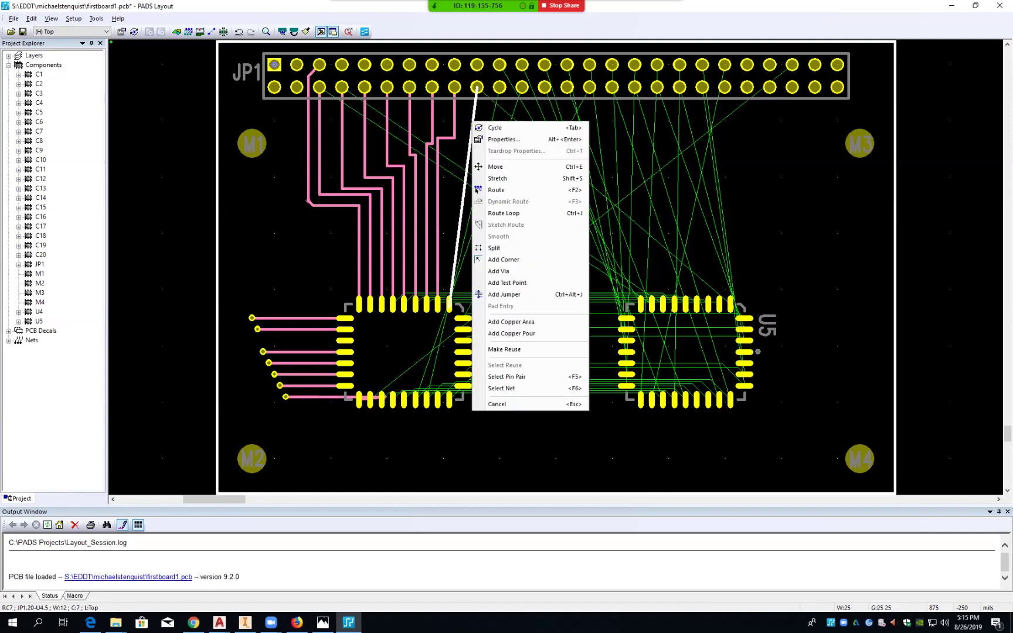
{"action": "key", "text": "Escape"}
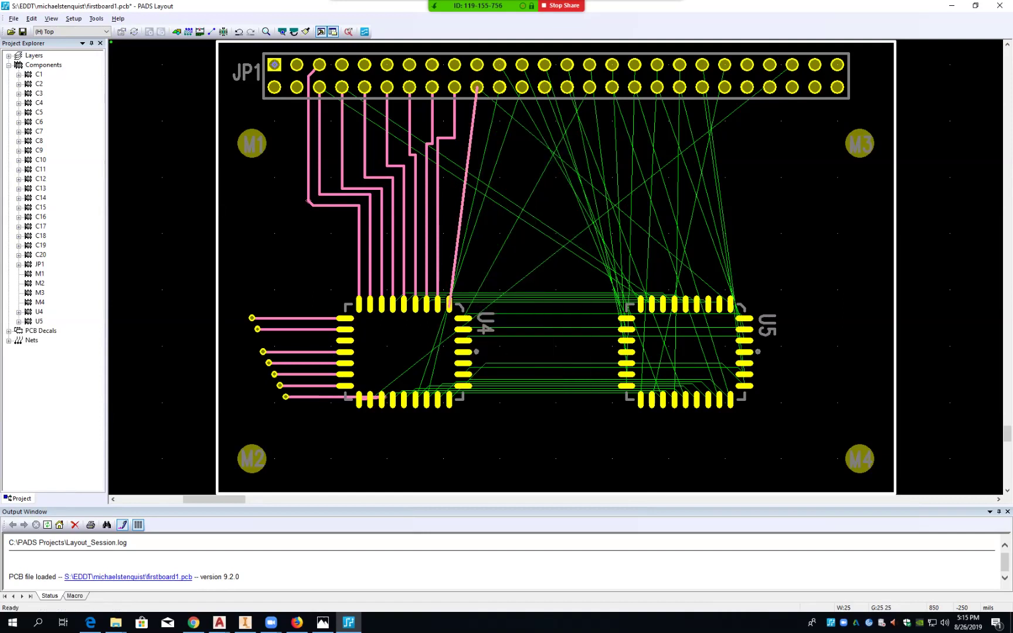
{"action": "double_click", "coordinate": [472, 126]}
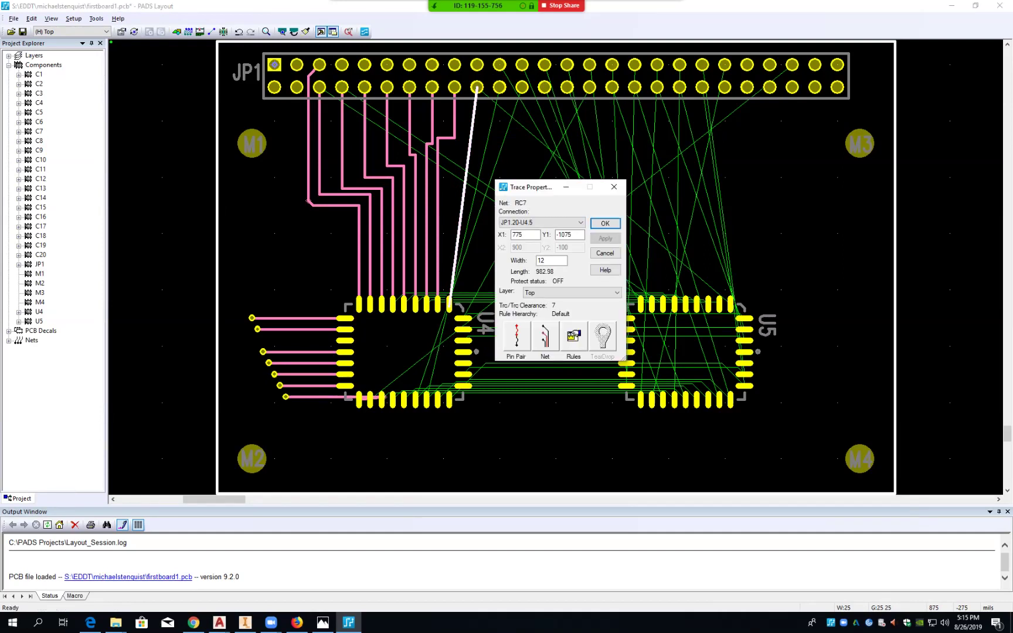
{"action": "left_click", "coordinate": [605, 253]}
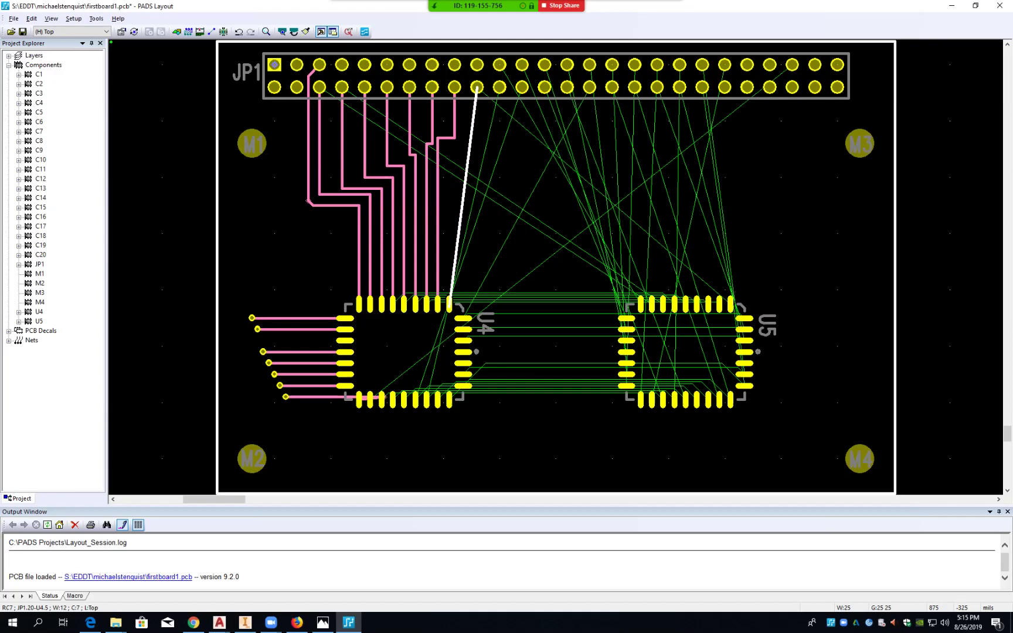
{"action": "double_click", "coordinate": [472, 137]}
{"action": "left_click", "coordinate": [605, 253]}
{"action": "right_click", "coordinate": [472, 135]}
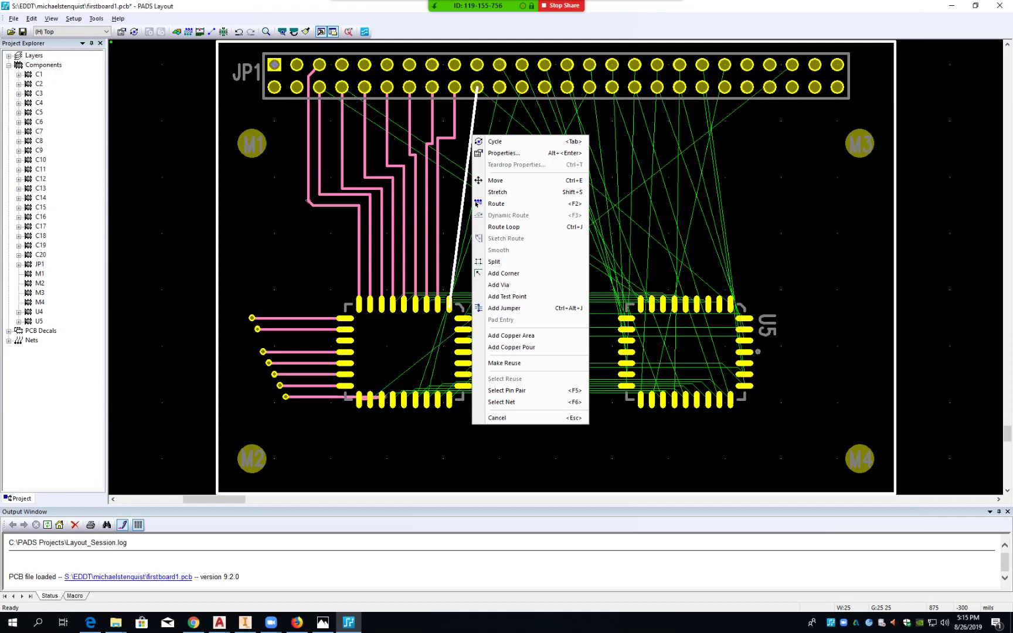
{"action": "key", "text": "Escape"}
{"action": "left_click", "coordinate": [471, 133]}
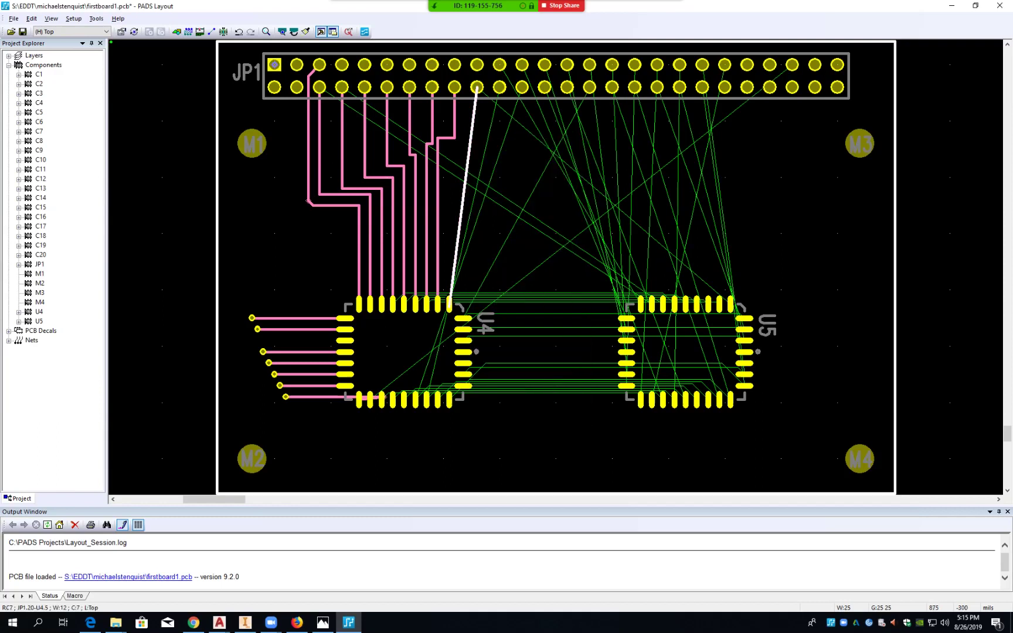
{"action": "right_click", "coordinate": [471, 135]}
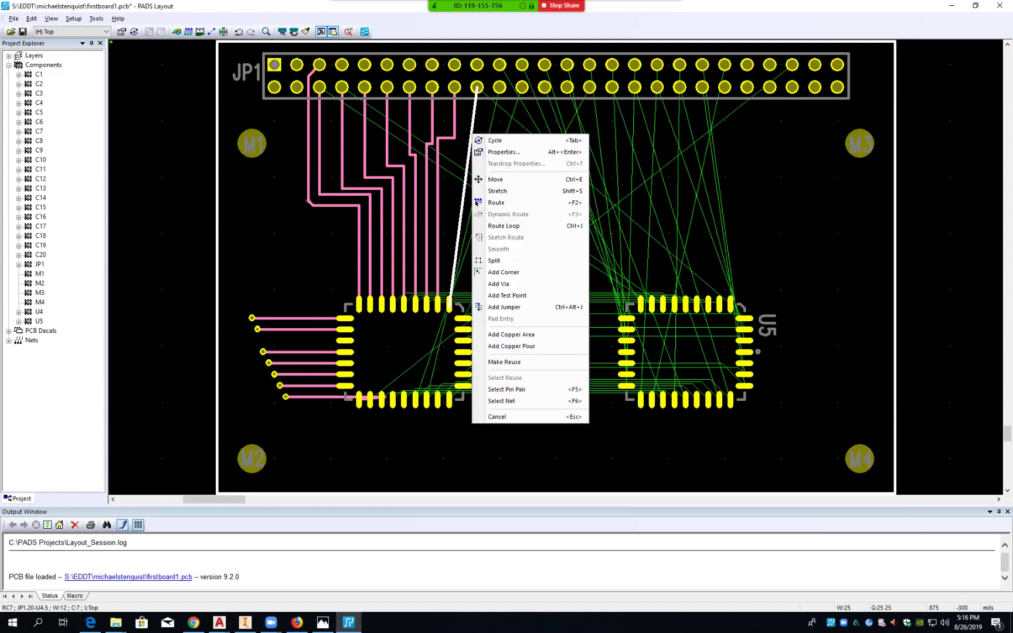
{"action": "key", "text": "Escape"}
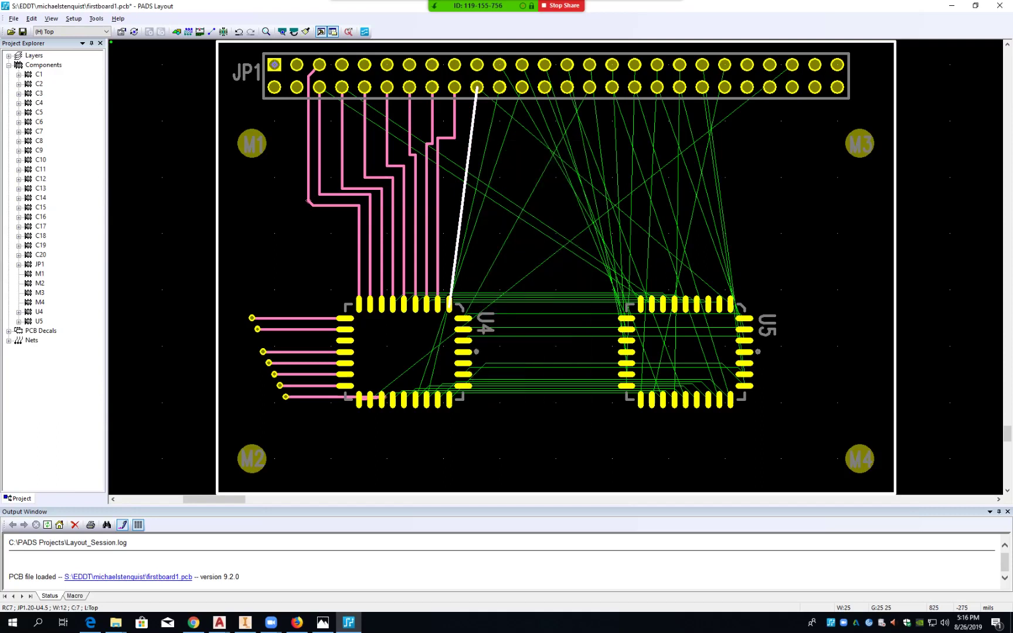
{"action": "left_click", "coordinate": [471, 136]}
{"action": "key", "text": "Escape"}
{"action": "double_click", "coordinate": [471, 136]}
{"action": "key", "text": "Escape"}
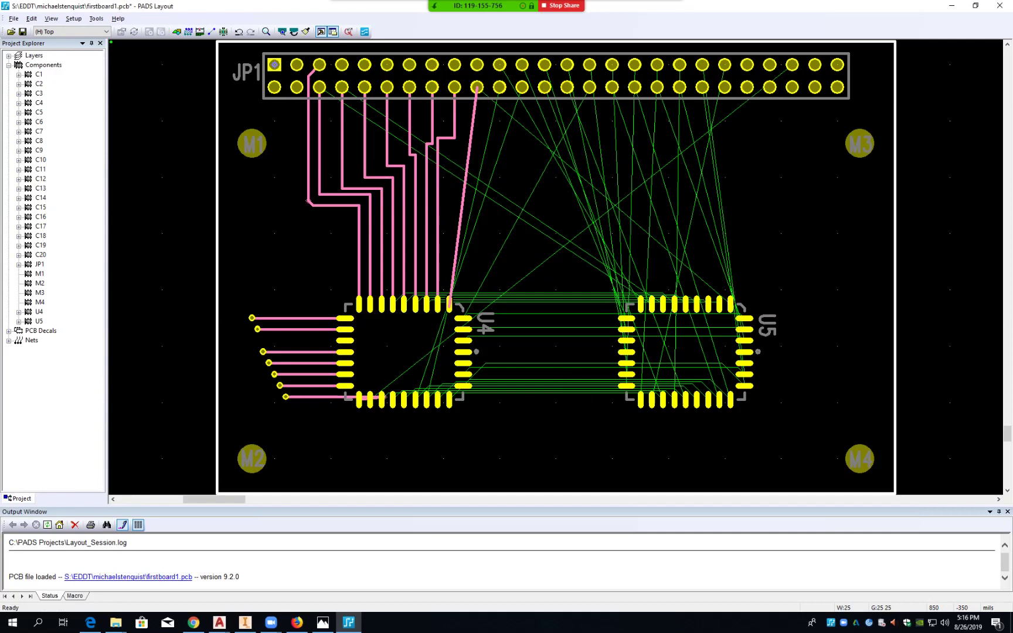
- Try to reroute the RC7 connection between JP1.20 and U4.5, starting from its pin pair
{"action": "left_click", "coordinate": [470, 146]}
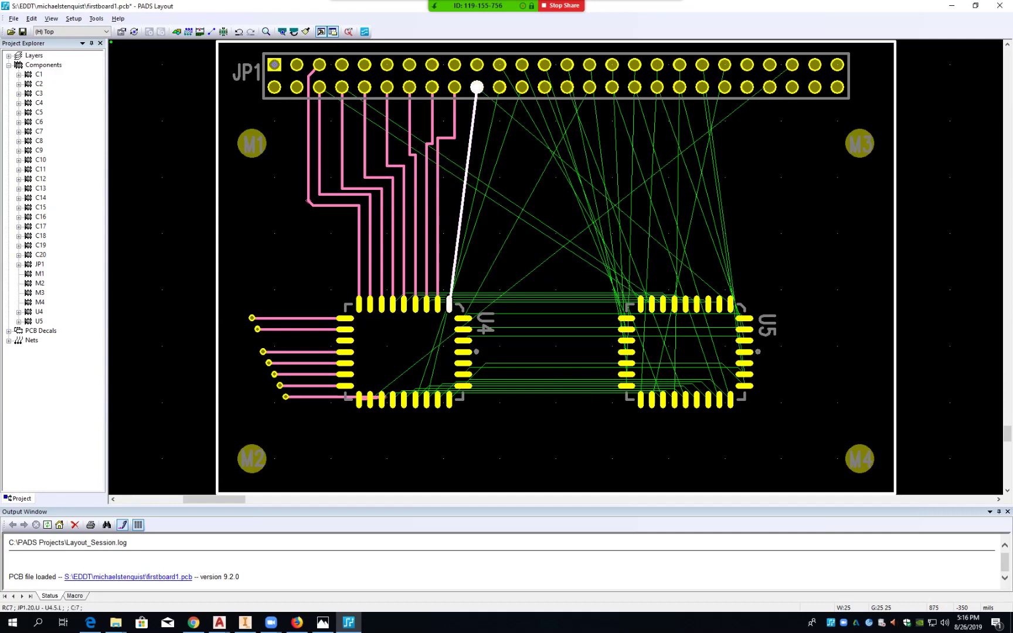
{"action": "right_click", "coordinate": [471, 147]}
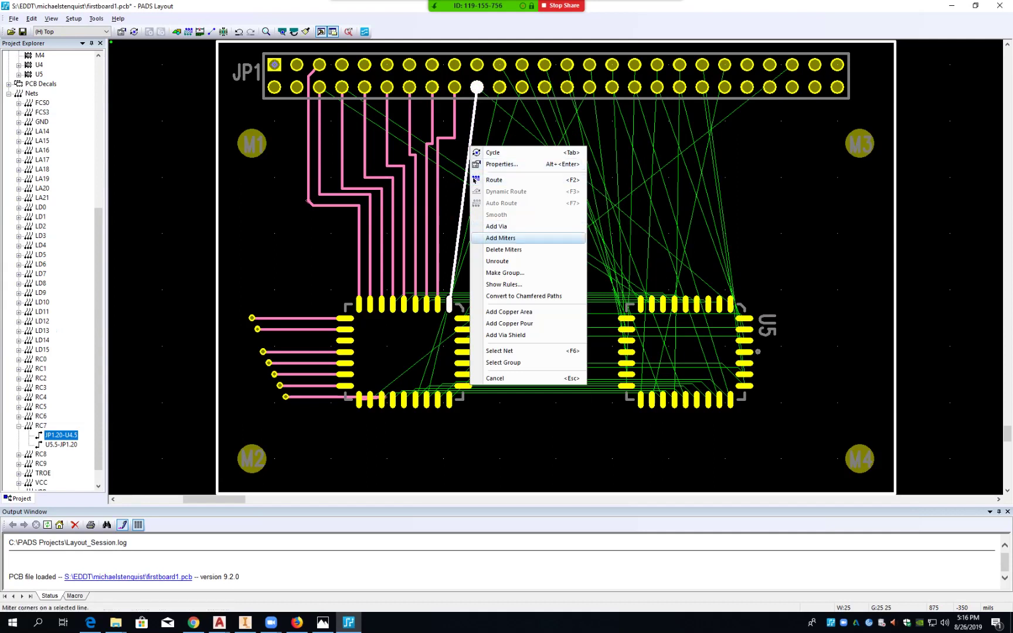
{"action": "key", "text": "Escape"}
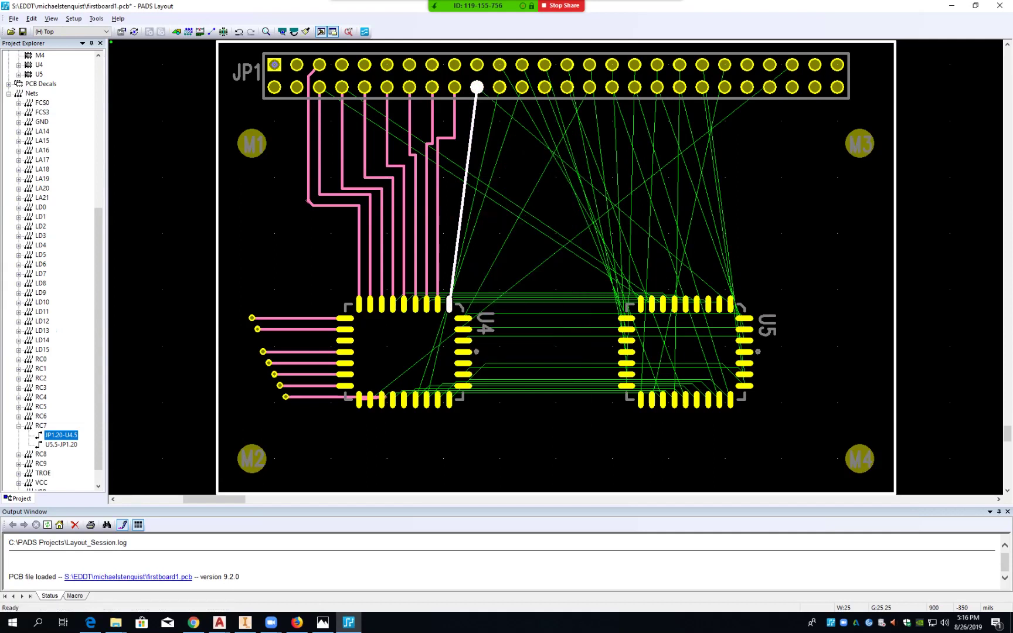
{"action": "key", "text": "F2"}
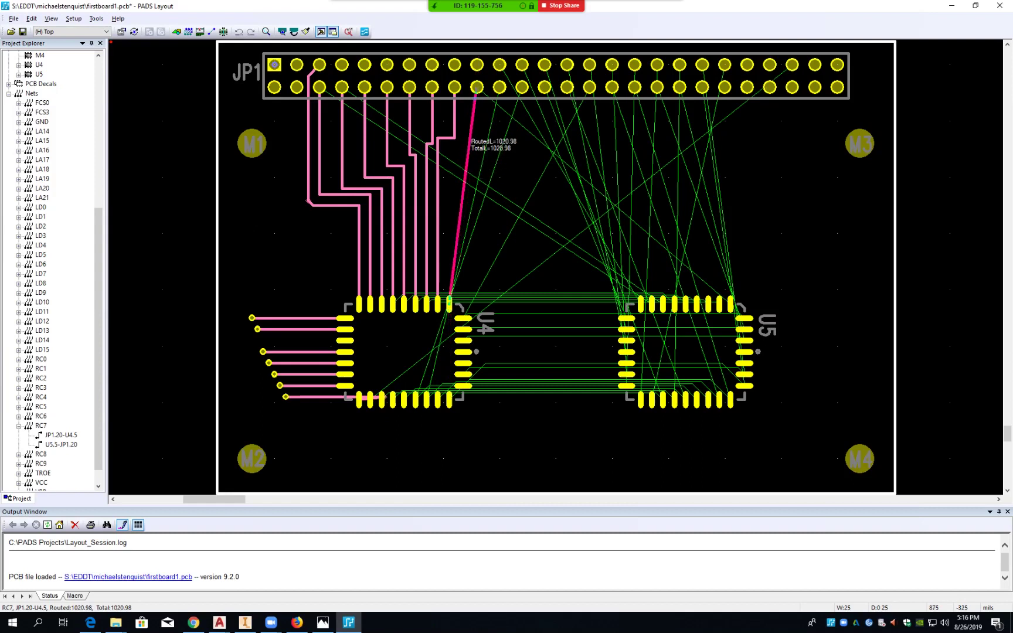
{"action": "left_click", "coordinate": [476, 87]}
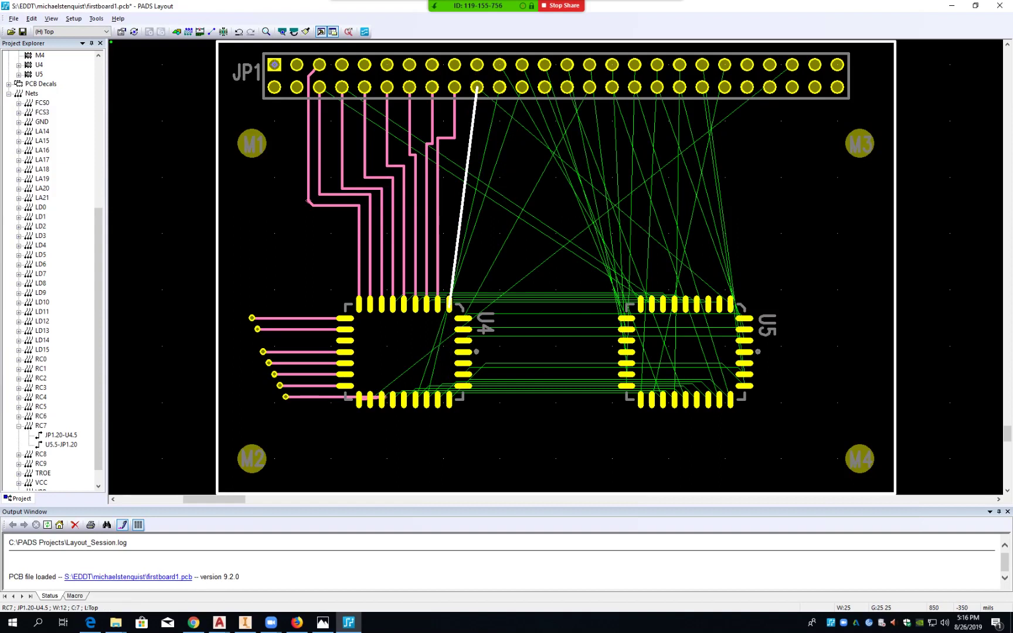
{"action": "right_click", "coordinate": [470, 146]}
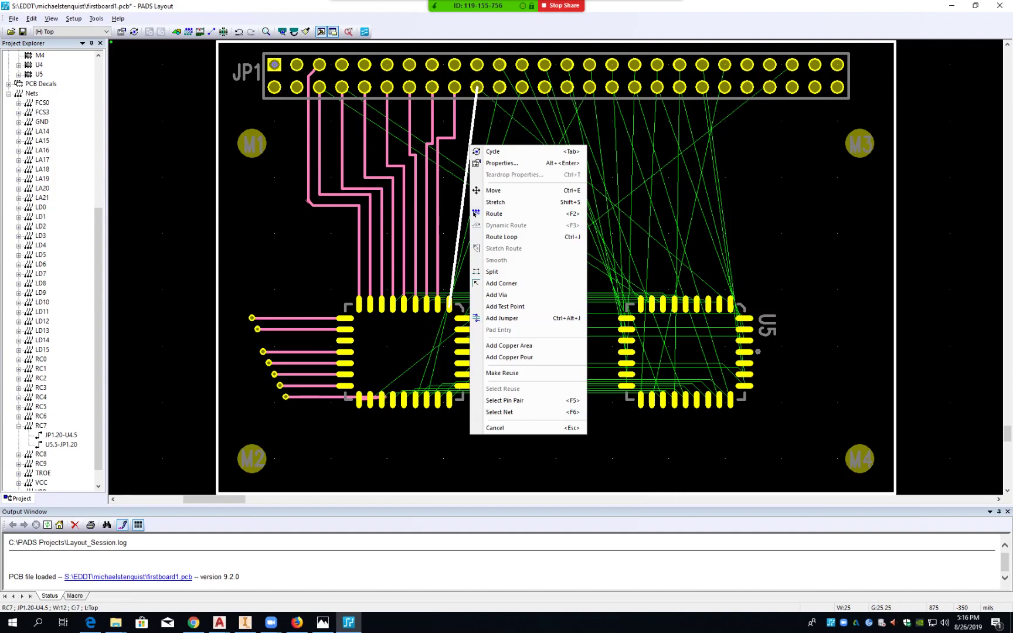
{"action": "left_click", "coordinate": [474, 214]}
{"action": "key", "text": "Escape"}
- Miter both right-angle corners of the RC6 trace between JP1.18 and U4.6
{"action": "left_click", "coordinate": [455, 129]}
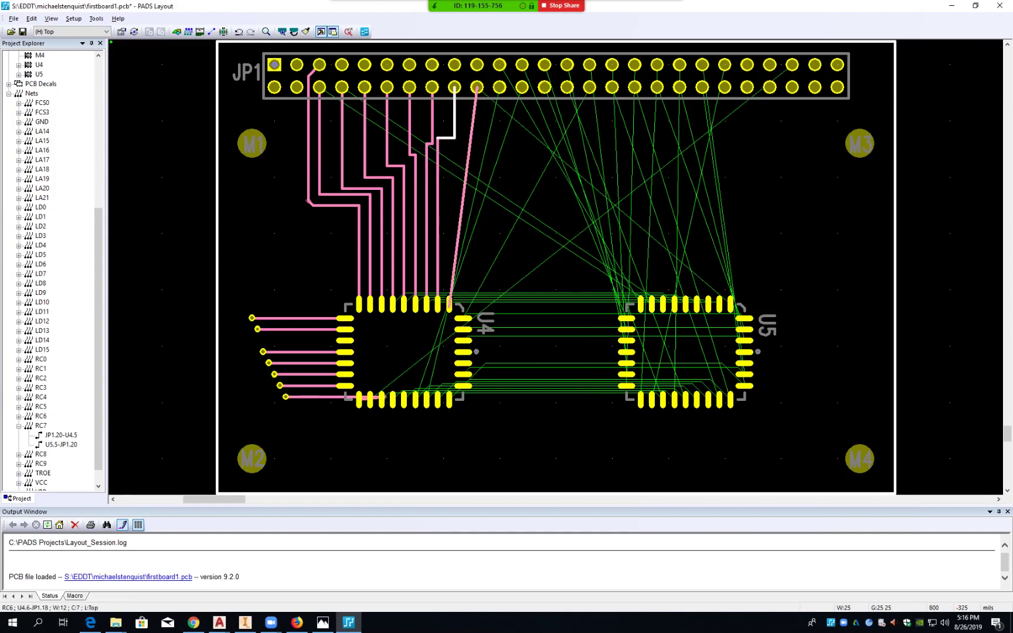
{"action": "right_click", "coordinate": [455, 139]}
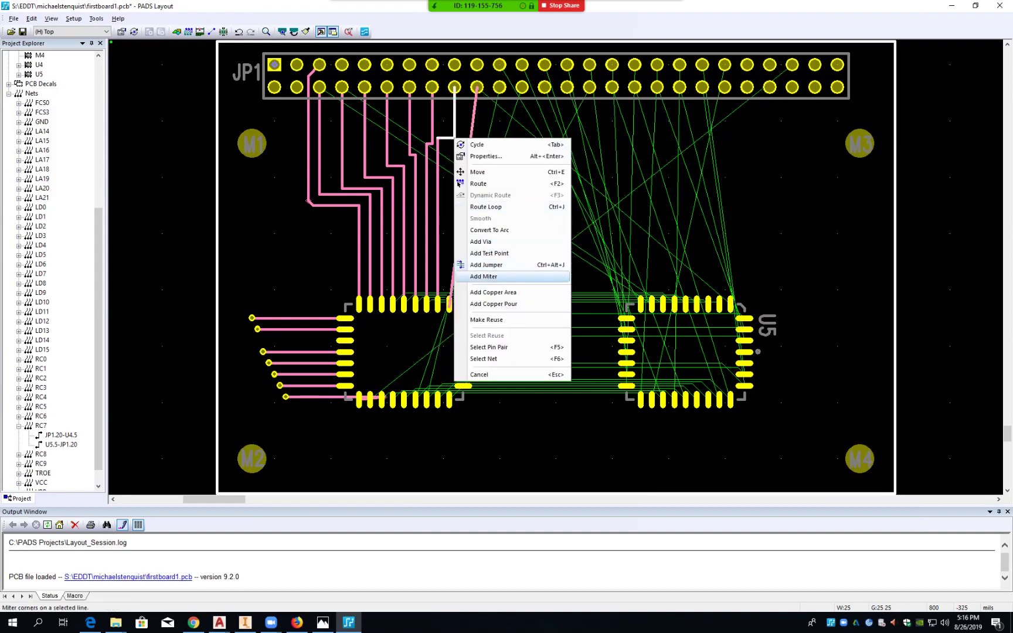
{"action": "left_click", "coordinate": [493, 278]}
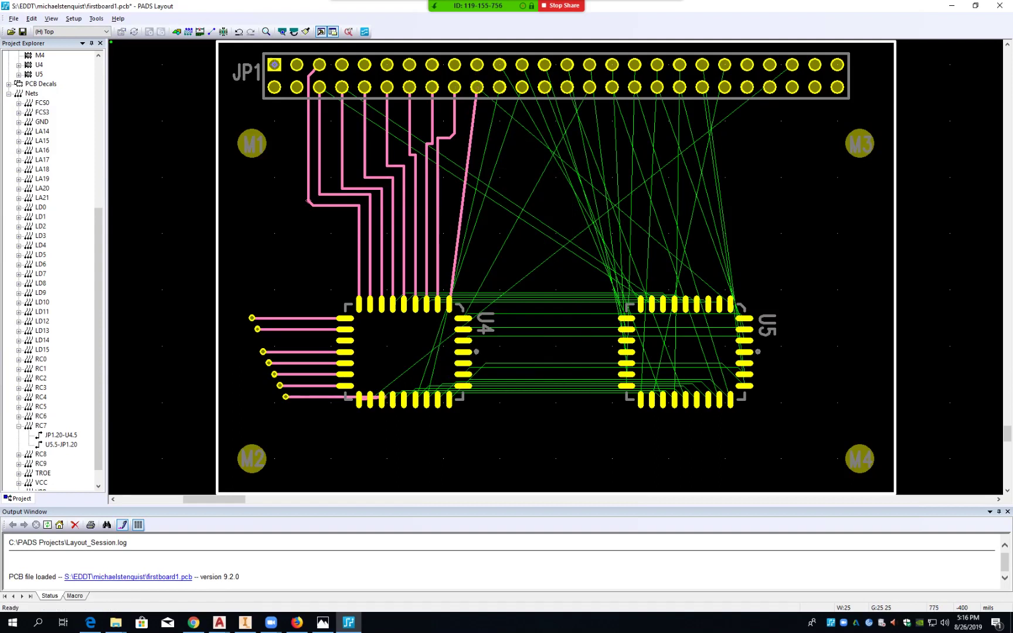
{"action": "left_click", "coordinate": [438, 138]}
{"action": "right_click", "coordinate": [437, 138]}
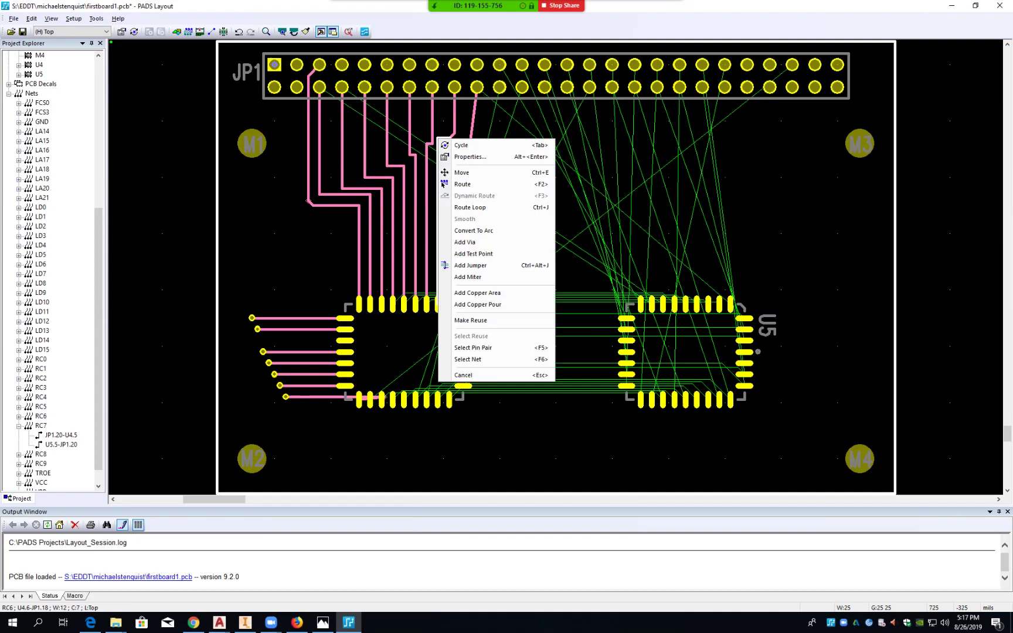
{"action": "left_click", "coordinate": [493, 277]}
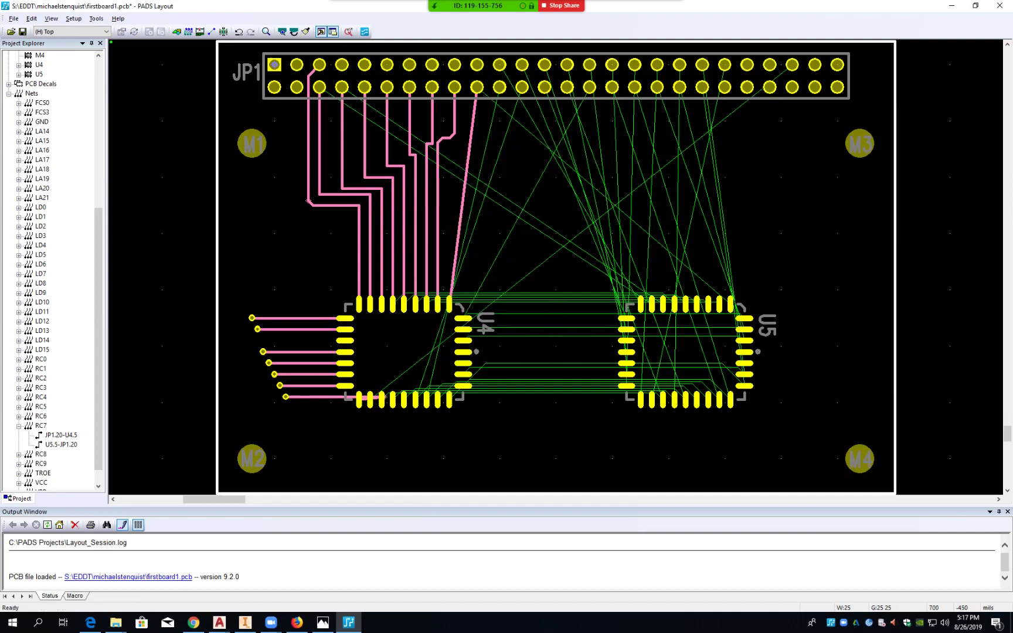
- Miter the lower corner of the RC5 trace to U4.7 and the upper corner of the RC4 trace from JP1.14
{"action": "left_click", "coordinate": [426, 144]}
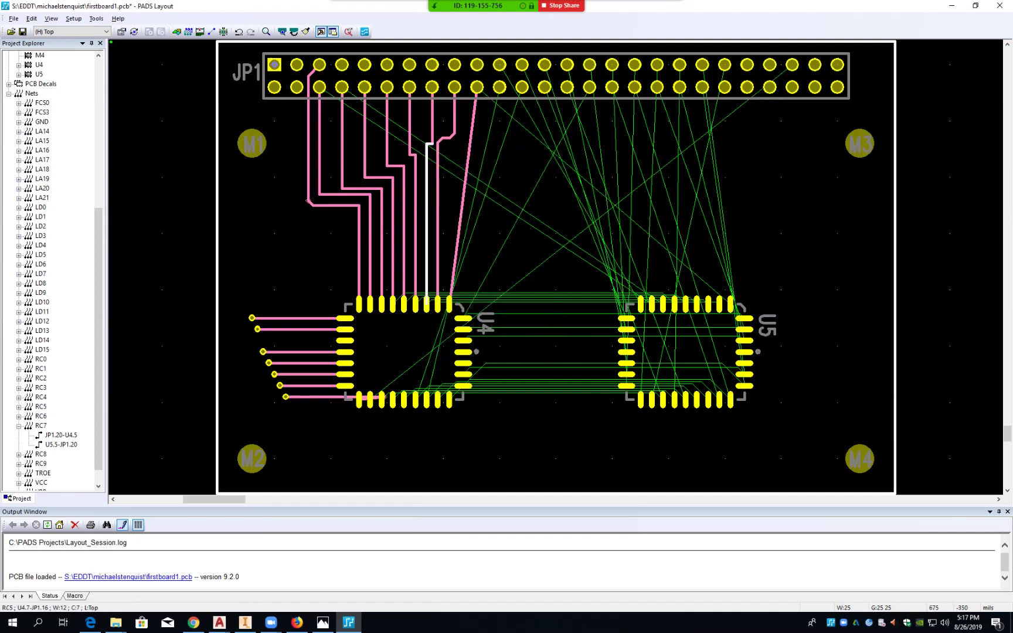
{"action": "right_click", "coordinate": [426, 144]}
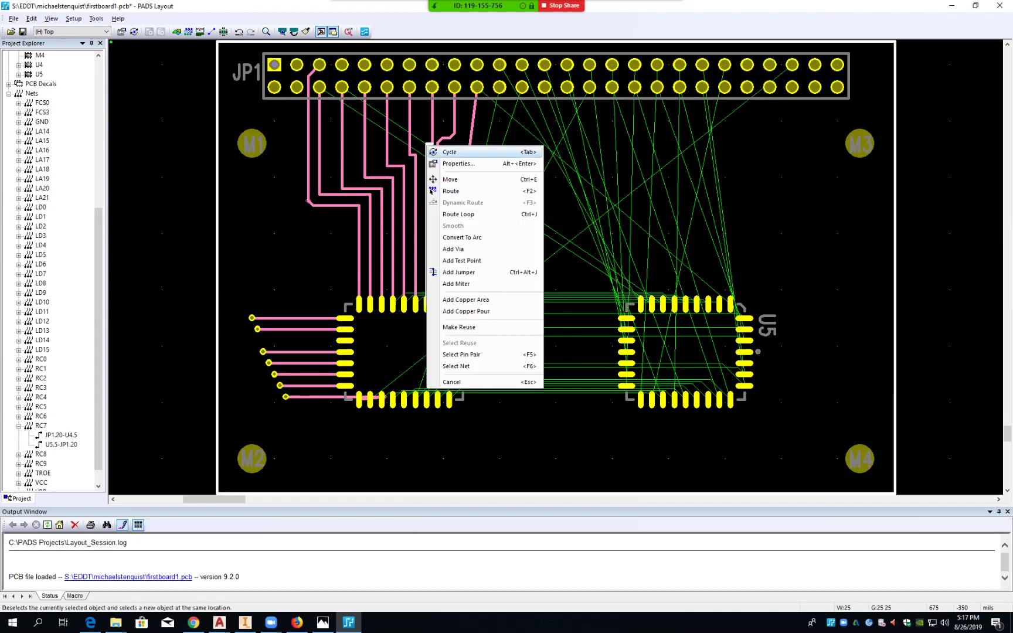
{"action": "left_click", "coordinate": [463, 284]}
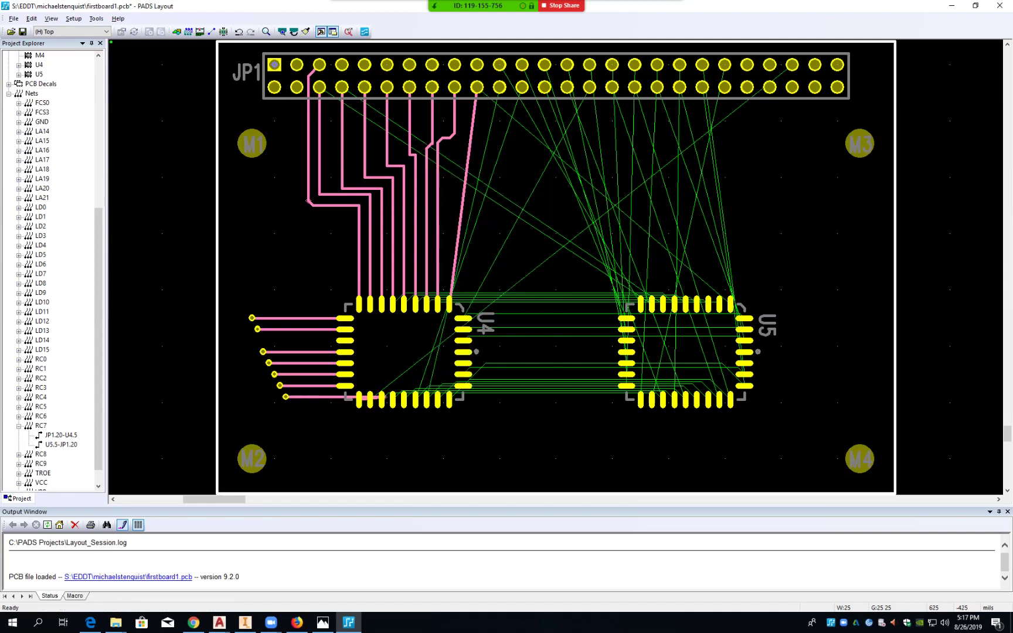
{"action": "left_click", "coordinate": [409, 151]}
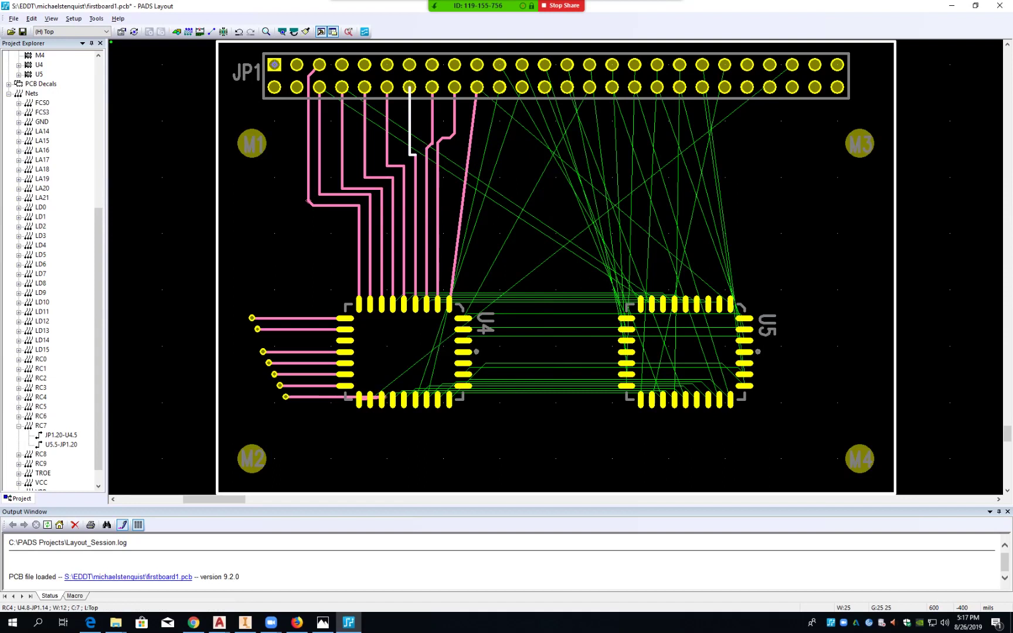
{"action": "right_click", "coordinate": [409, 153]}
{"action": "left_click", "coordinate": [440, 292]}
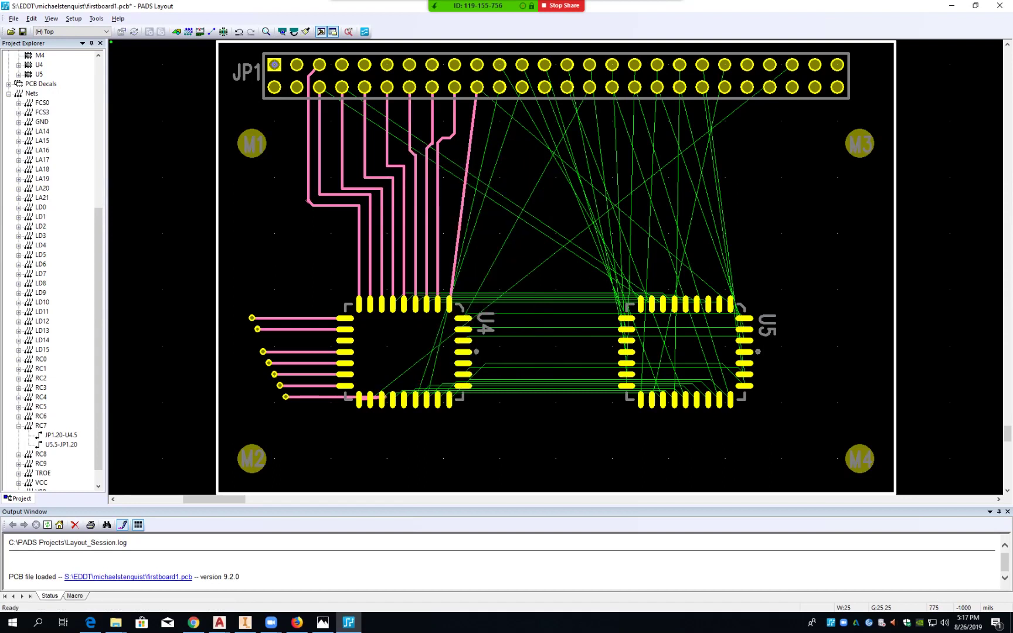
- Miter the upper corners of the RC3 trace from JP1.12 and the RC2 trace from JP1.10
{"action": "left_click", "coordinate": [387, 162]}
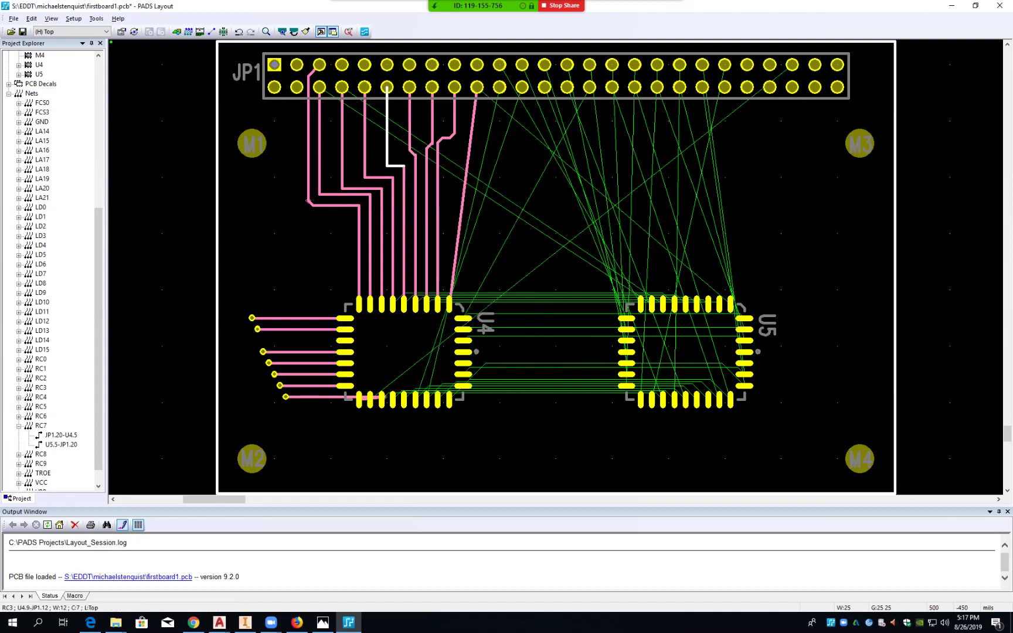
{"action": "right_click", "coordinate": [387, 165]}
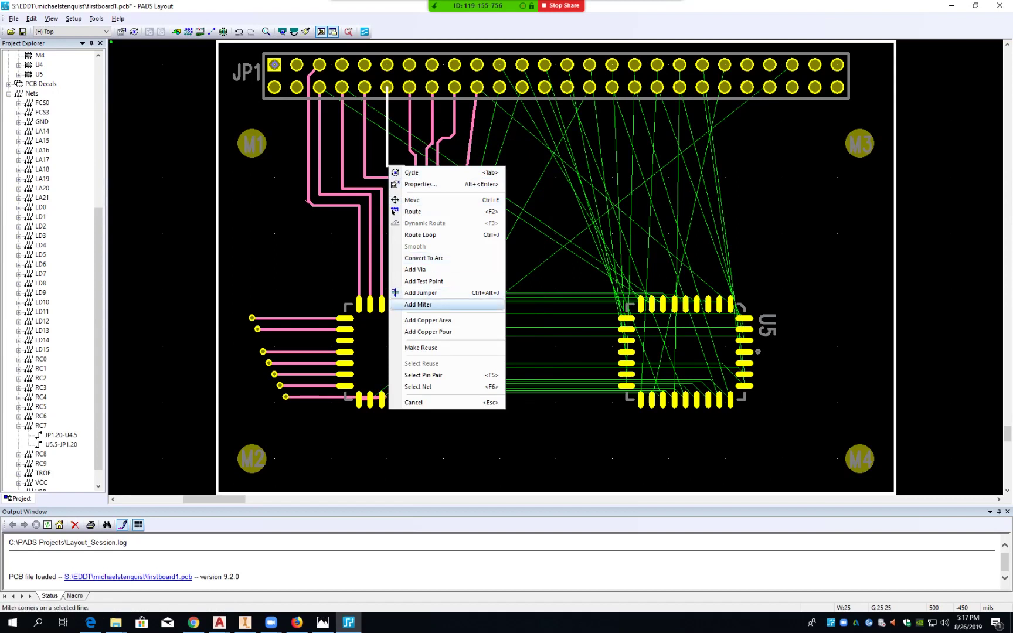
{"action": "left_click", "coordinate": [421, 304]}
{"action": "left_click", "coordinate": [364, 169]}
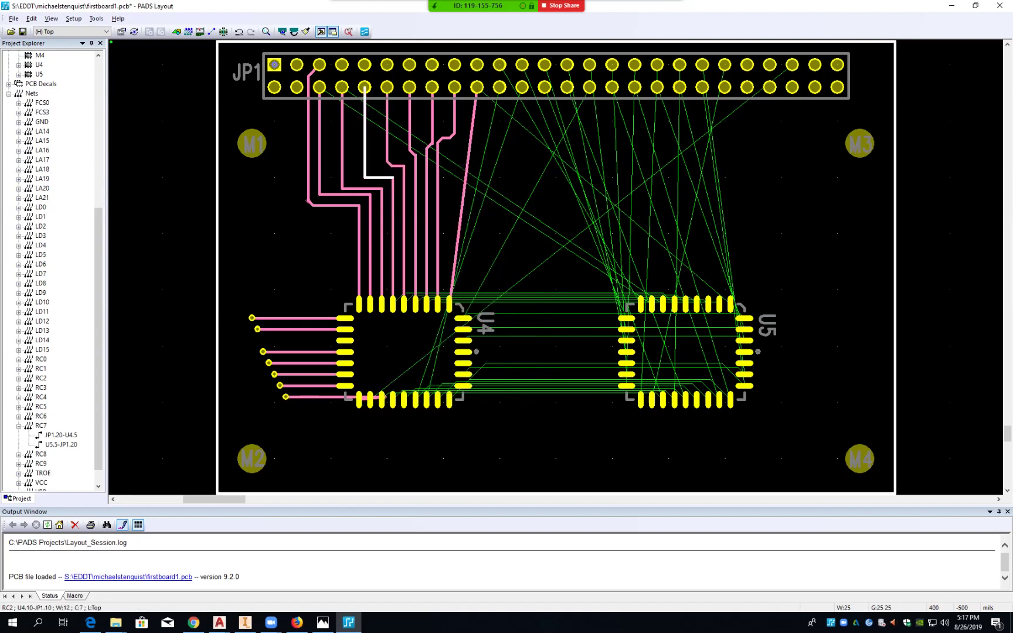
{"action": "right_click", "coordinate": [365, 176]}
{"action": "left_click", "coordinate": [398, 315]}
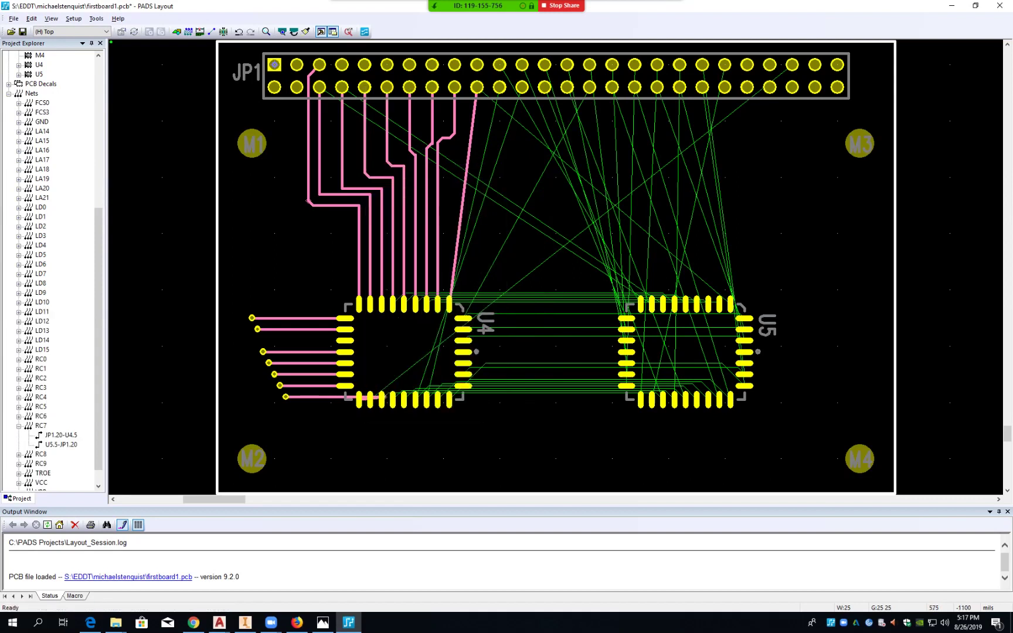
- Miter the upper corners of the RC1 trace from JP1.8 and the neighbouring trace from JP1.6
{"action": "left_click", "coordinate": [342, 170]}
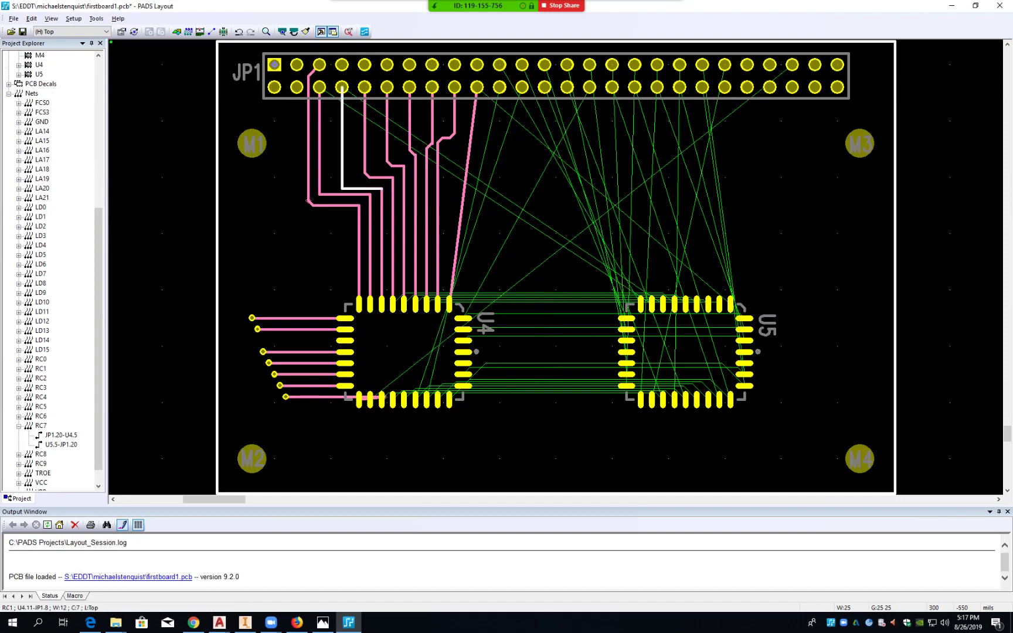
{"action": "right_click", "coordinate": [342, 188]}
{"action": "left_click", "coordinate": [381, 327]}
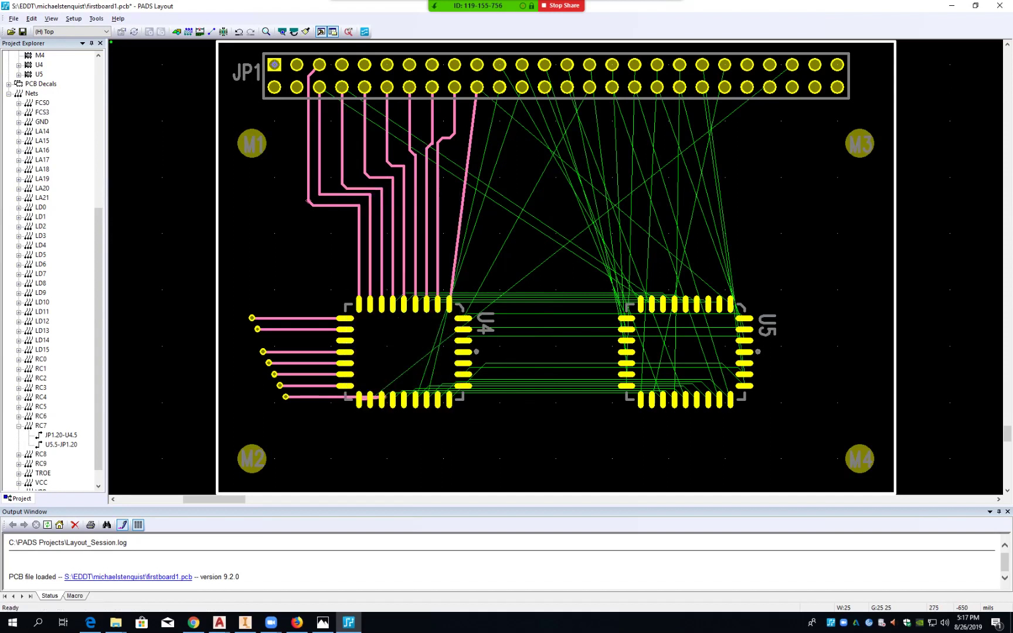
{"action": "left_click", "coordinate": [320, 176]}
{"action": "right_click", "coordinate": [320, 194]}
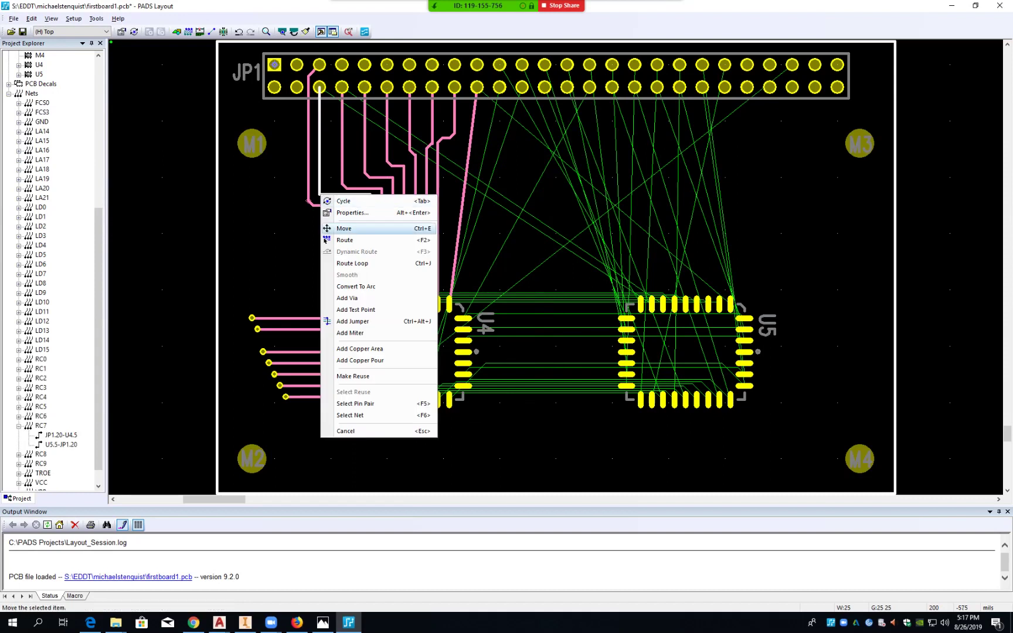
{"action": "left_click", "coordinate": [363, 333]}
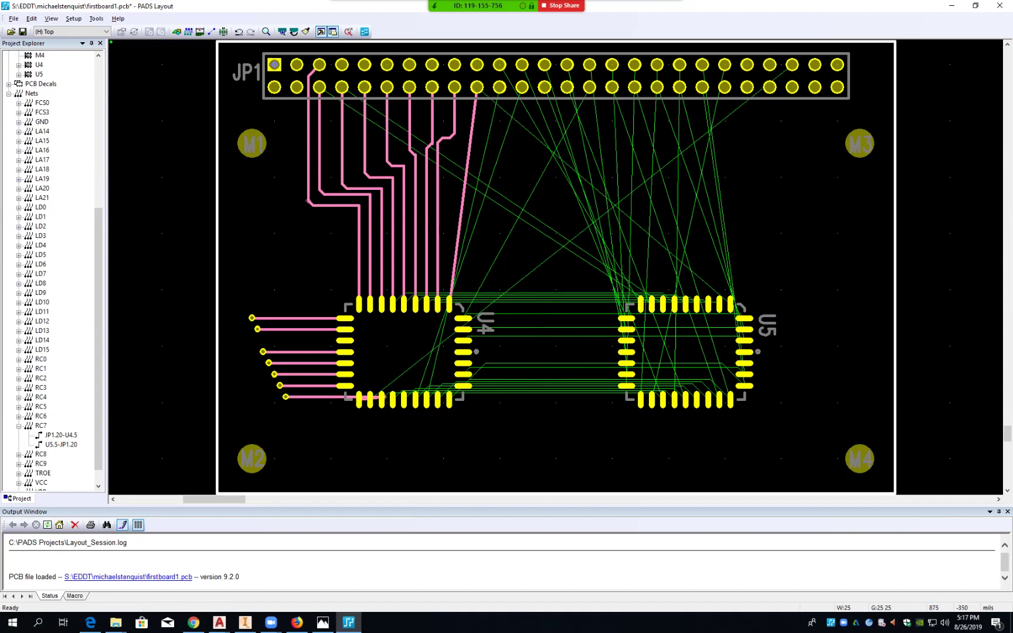
- Review the trace properties of the slanted RC7 connection between JP1.20 and U4.5, leaving its values as they are
{"action": "double_click", "coordinate": [470, 143]}
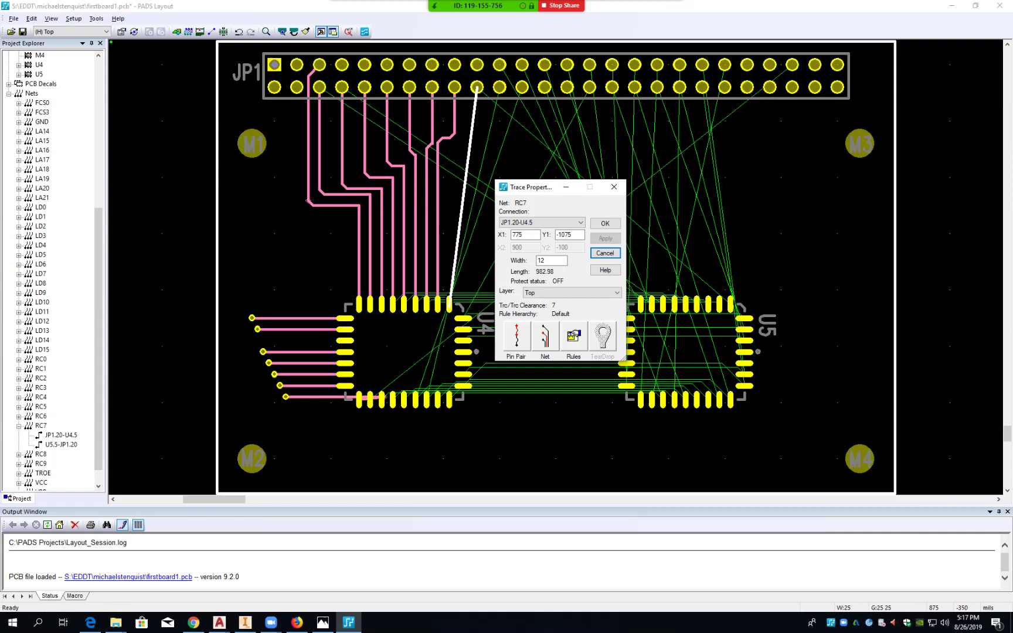
{"action": "left_click", "coordinate": [604, 253]}
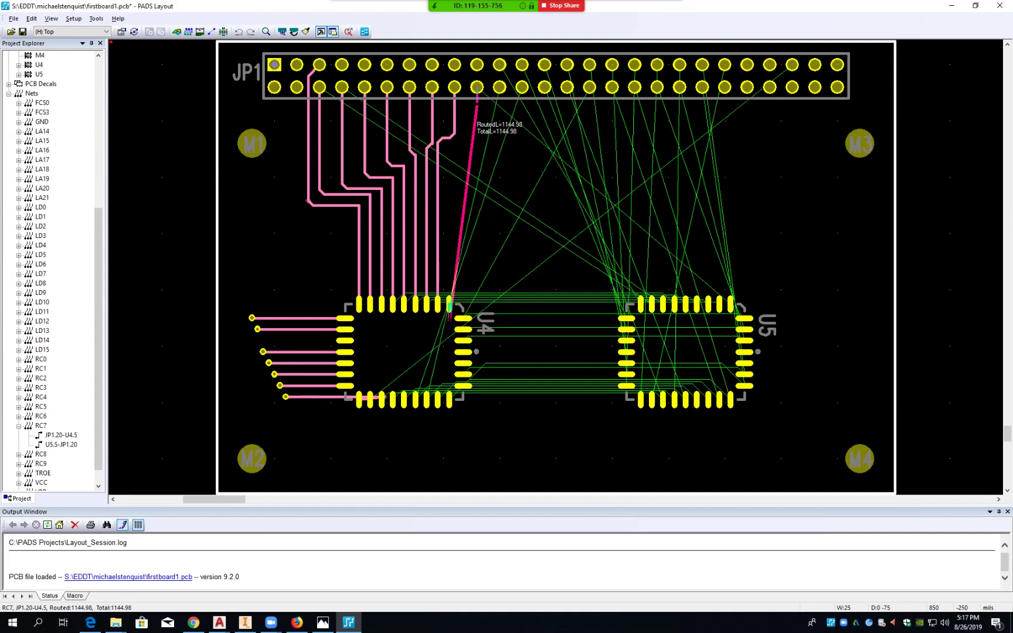
{"action": "key", "text": "Escape"}
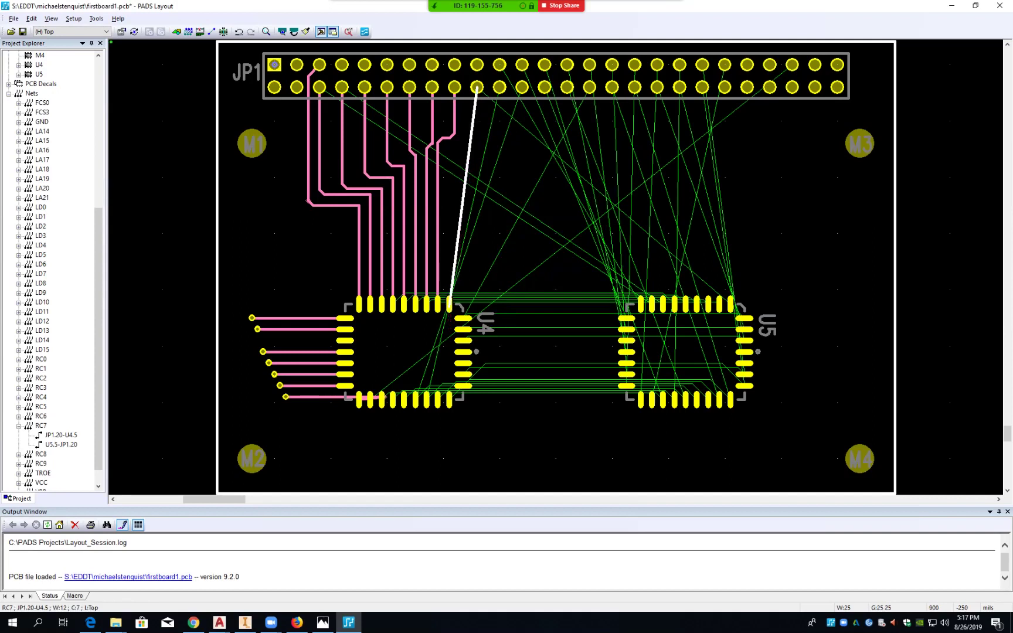
{"action": "double_click", "coordinate": [472, 121]}
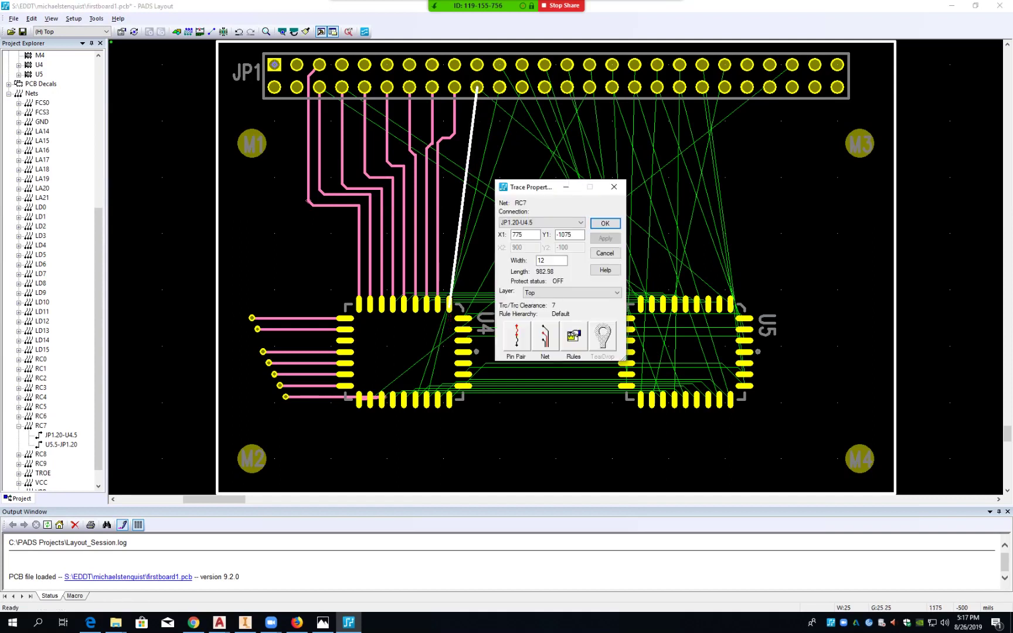
{"action": "left_click", "coordinate": [606, 252]}
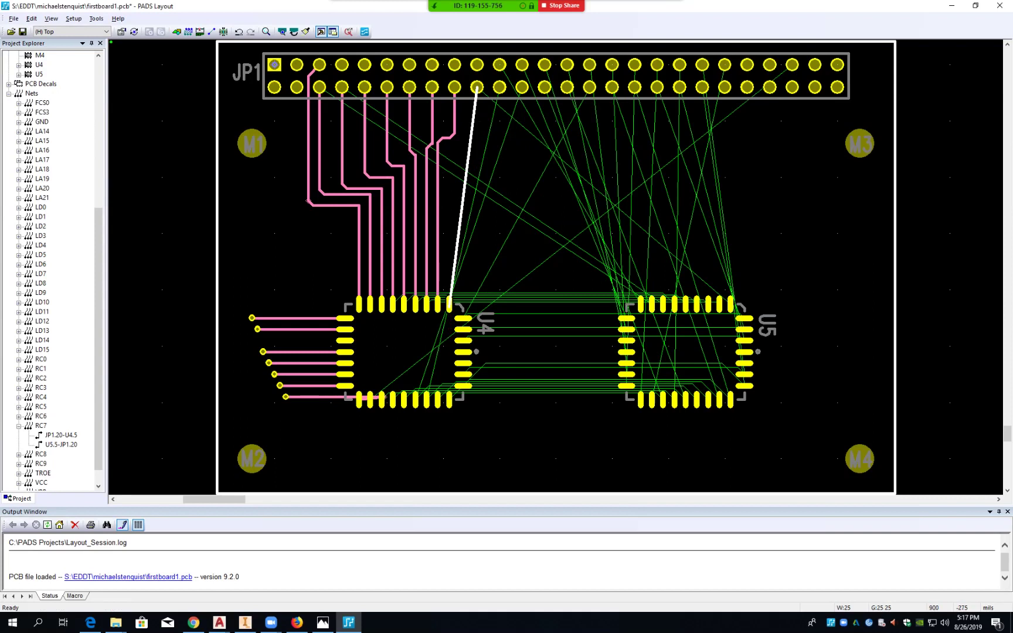
- Try to reshape the slanted RC7 trace just below JP1.20
{"action": "right_click", "coordinate": [473, 124]}
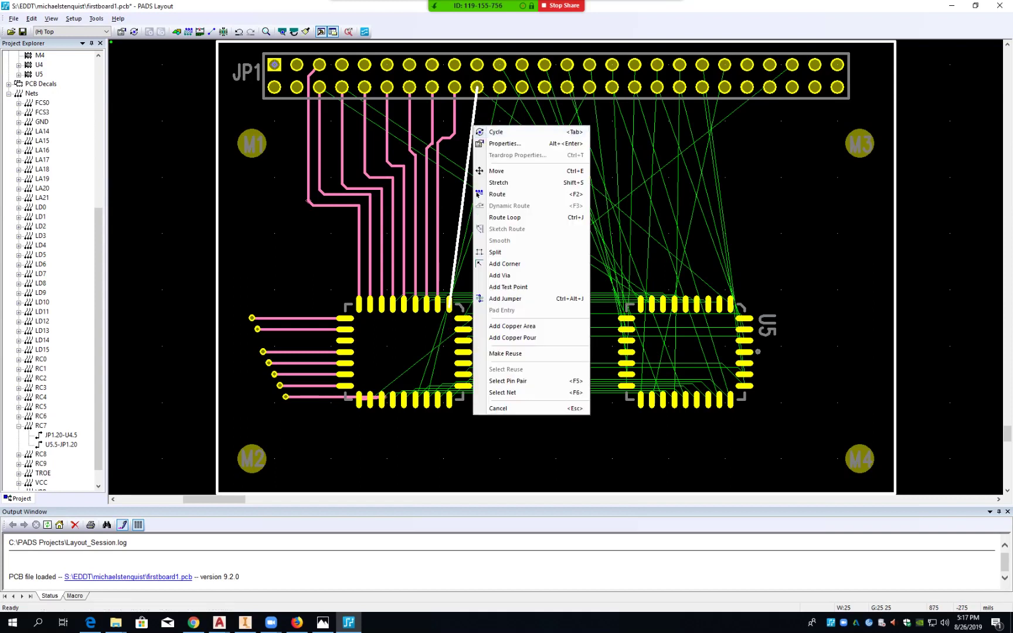
{"action": "left_click", "coordinate": [483, 116]}
{"action": "left_click", "coordinate": [473, 118]}
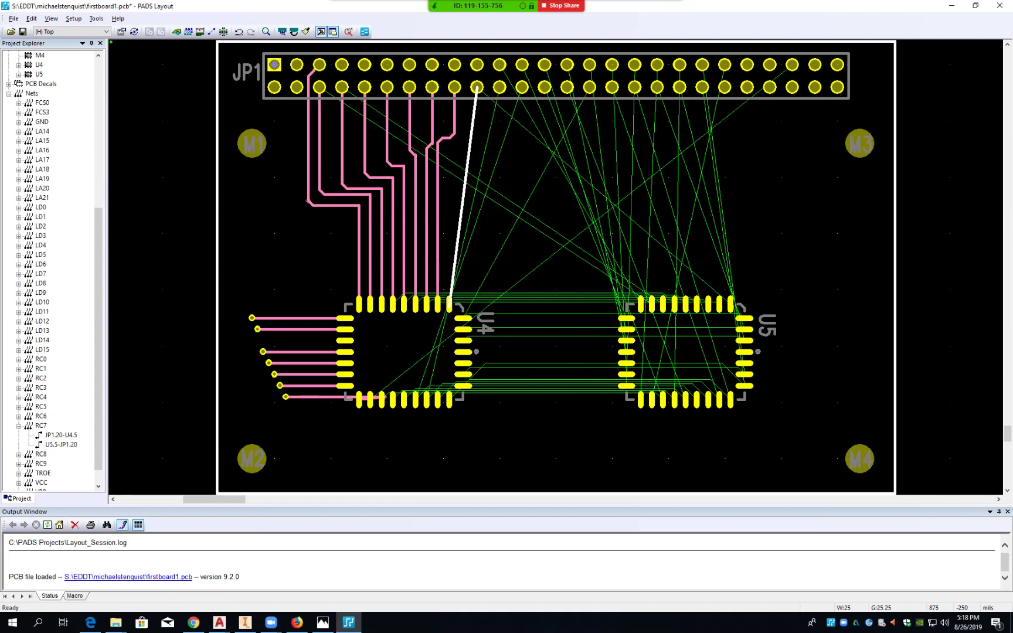
{"action": "key", "text": "F2"}
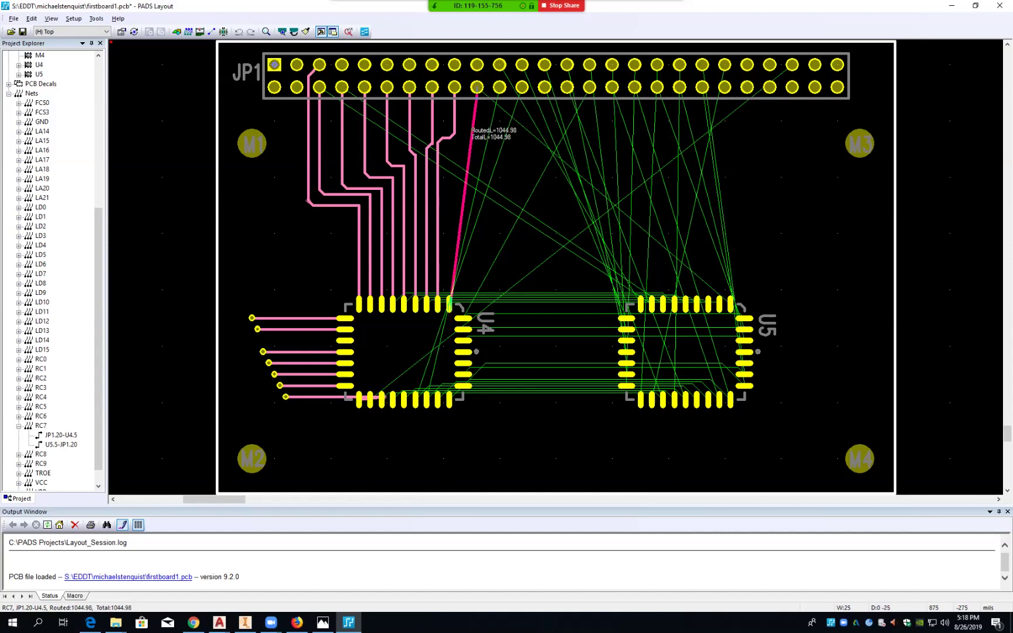
{"action": "left_click", "coordinate": [471, 129]}
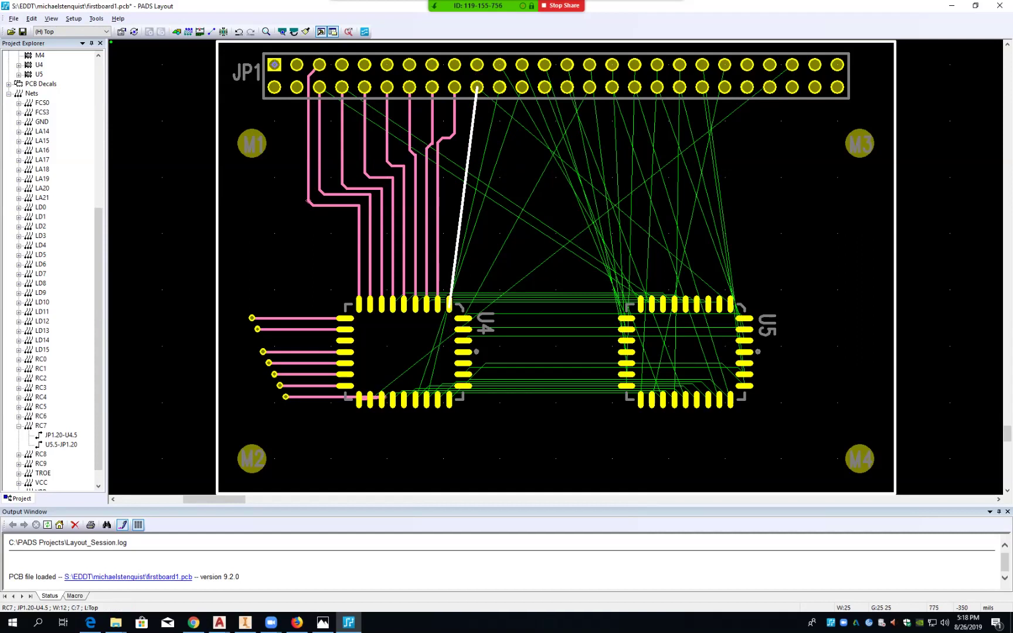
- Raise the RC6 trace's upper miter corner to about (800, -175), extending the diagonal segment down from JP1.18
{"action": "left_click", "coordinate": [448, 138]}
{"action": "left_click", "coordinate": [454, 132]}
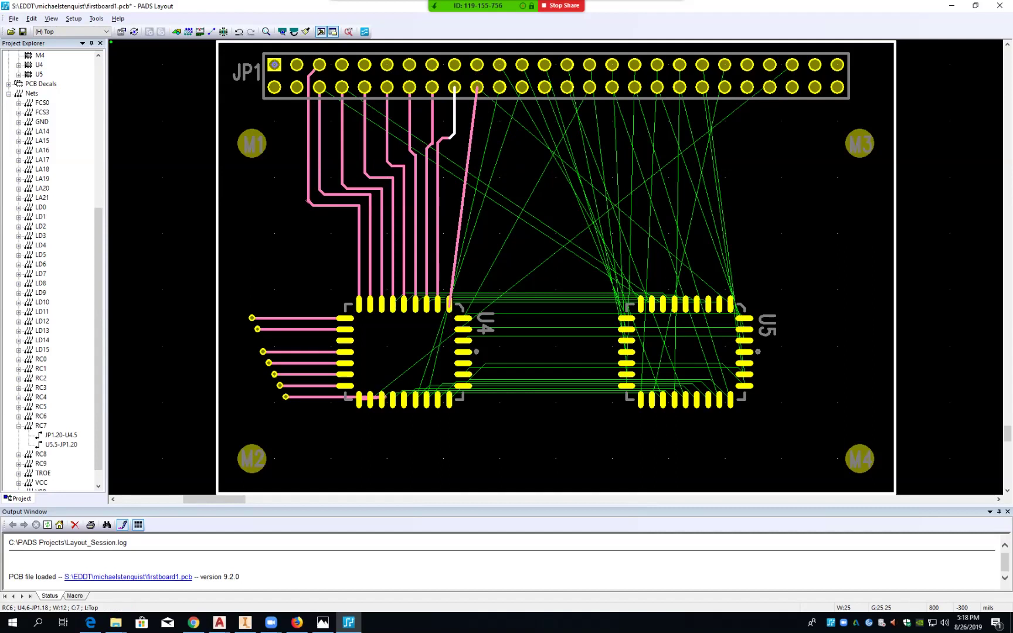
{"action": "mouse_move", "coordinate": [455, 132]}
{"action": "left_mouse_down"}
{"action": "mouse_move", "coordinate": [455, 110]}
{"action": "mouse_move", "coordinate": [436, 136]}
{"action": "left_mouse_up"}
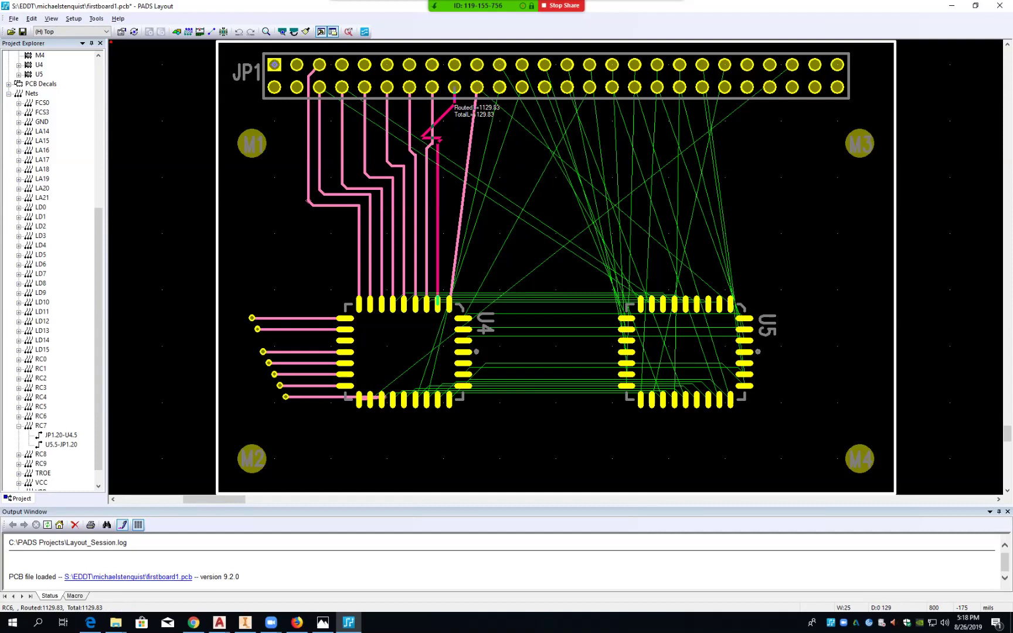
{"action": "left_click", "coordinate": [437, 138]}
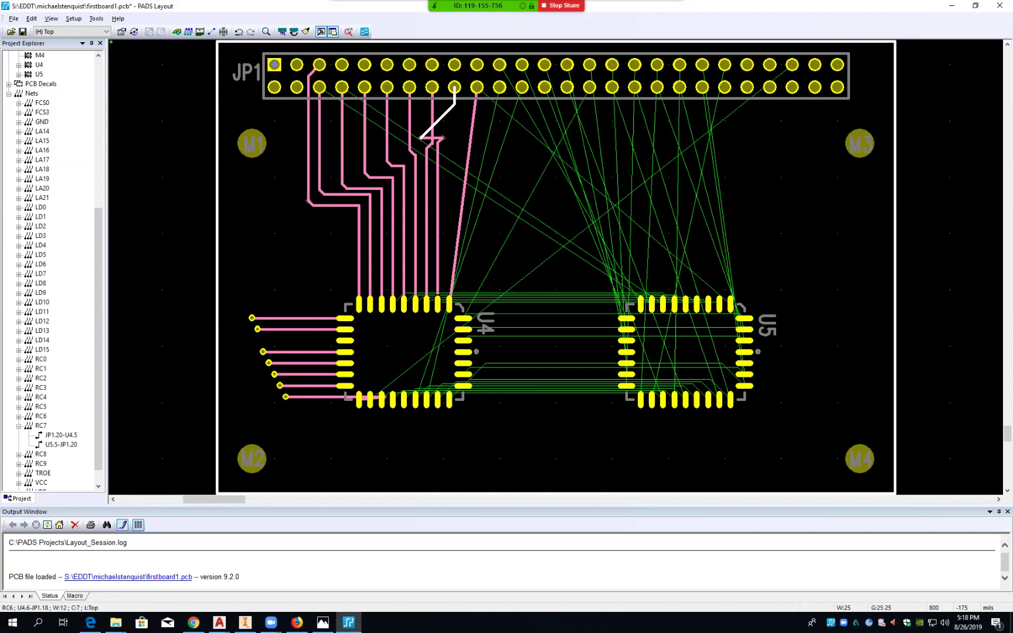
- Move the RC6 trace's stray corner back below JP1.18 at (800, -325) and miter it again
{"action": "mouse_move", "coordinate": [421, 138]}
{"action": "left_mouse_down"}
{"action": "mouse_move", "coordinate": [449, 110]}
{"action": "mouse_move", "coordinate": [455, 143]}
{"action": "left_mouse_up"}
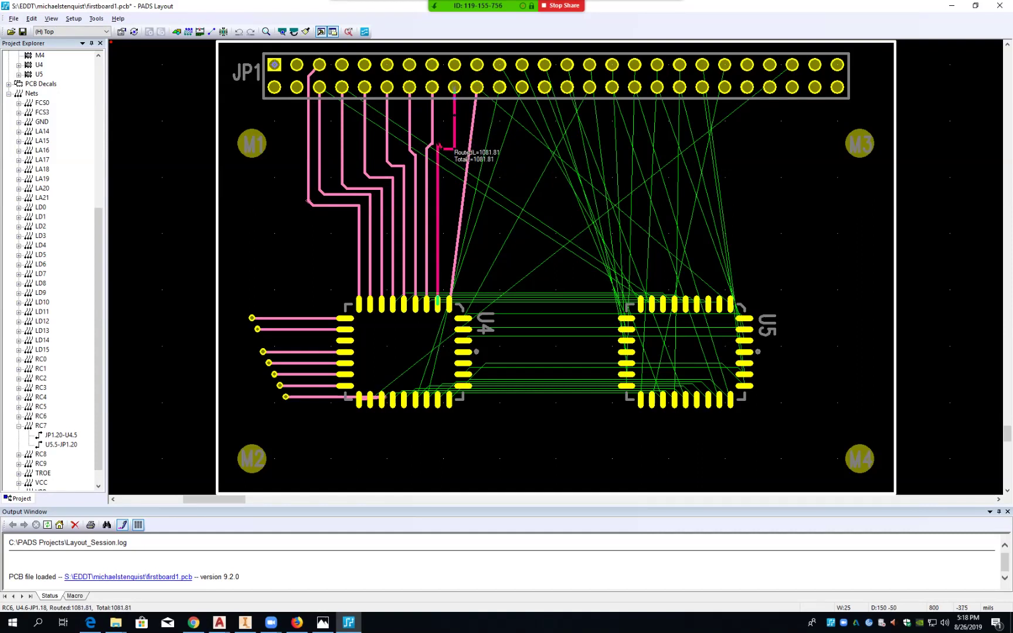
{"action": "left_click_drag", "start_coordinate": [455, 144], "coordinate": [455, 137]}
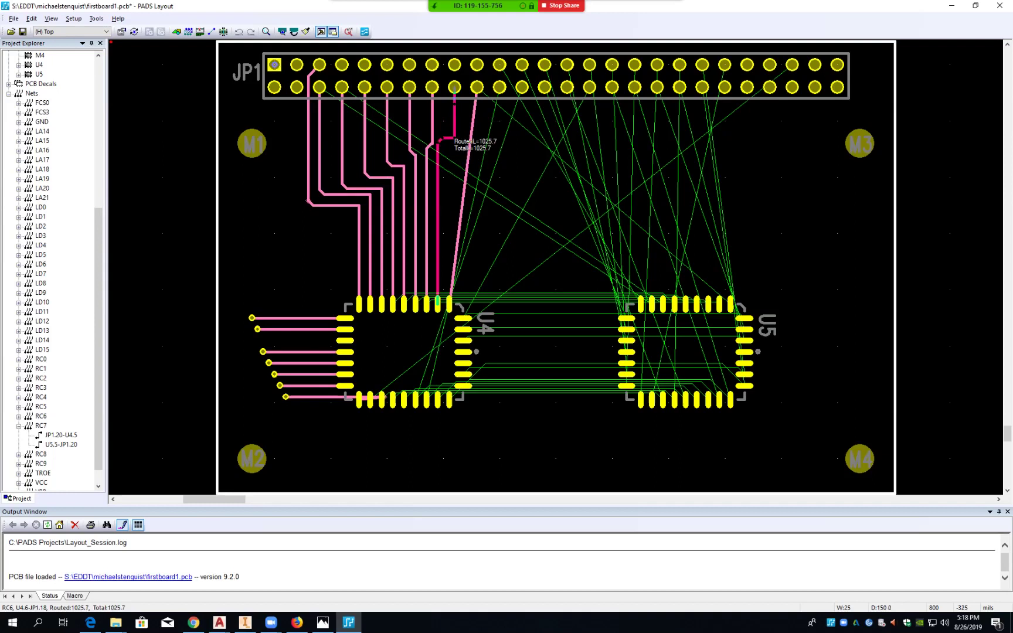
{"action": "left_click_drag", "start_coordinate": [455, 138], "coordinate": [454, 137]}
{"action": "right_click", "coordinate": [454, 138]}
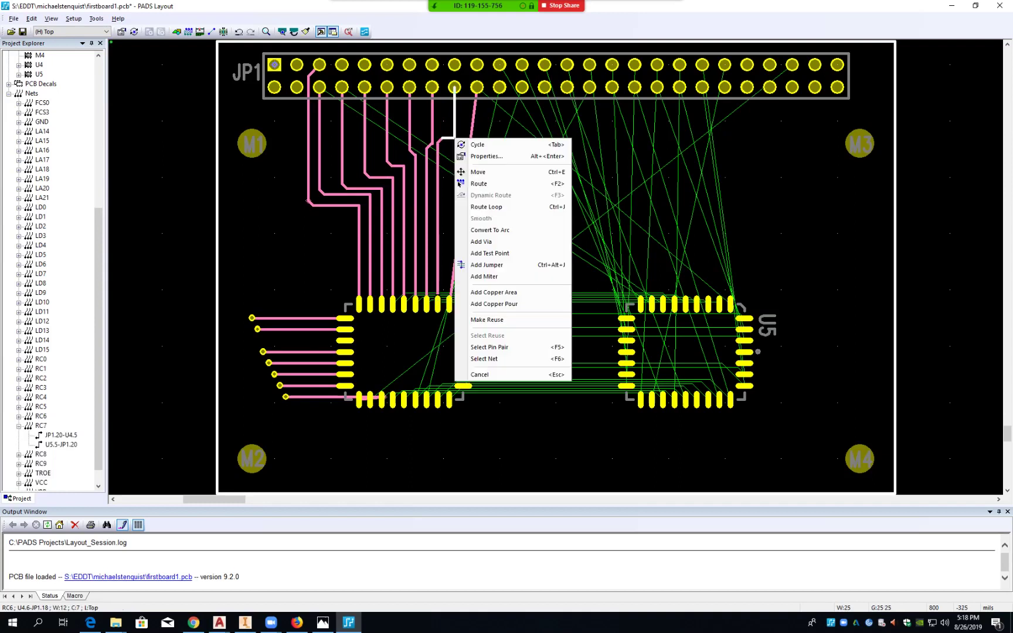
{"action": "left_click", "coordinate": [482, 277]}
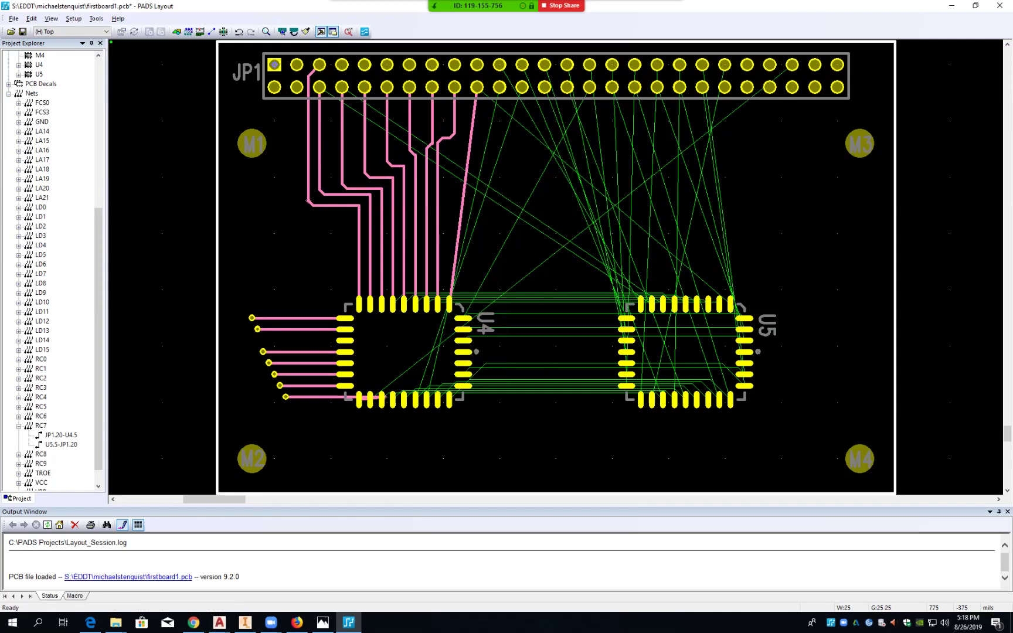
- Raise the RC6 trace's horizontal jog below JP1.18 to about Y -225 and miter its corner at (800, -225)
{"action": "left_click_drag", "start_coordinate": [455, 133], "coordinate": [454, 104]}
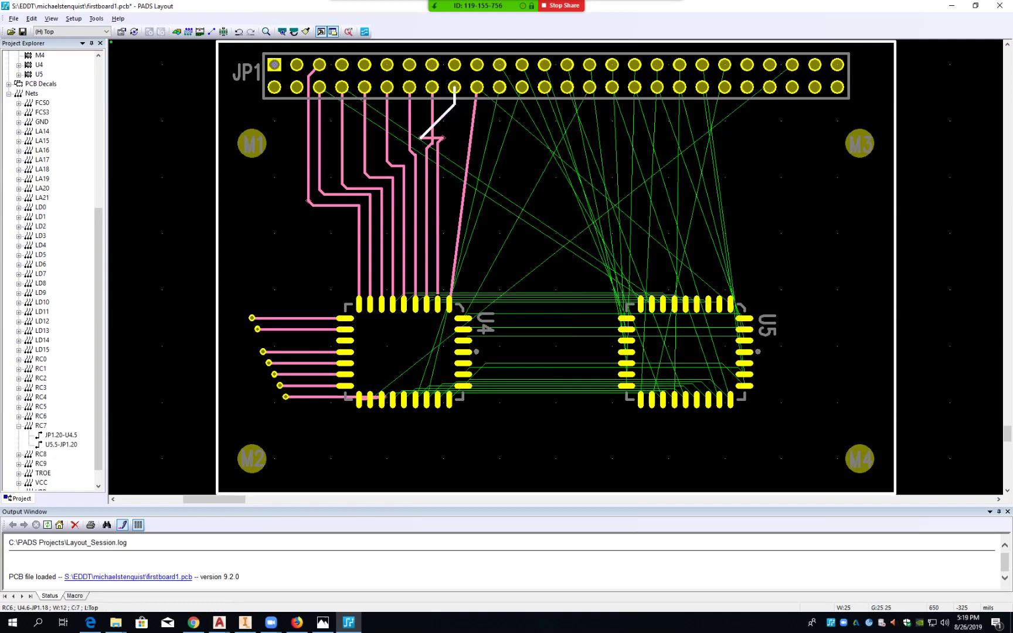
{"action": "left_click_drag", "start_coordinate": [420, 138], "coordinate": [455, 115]}
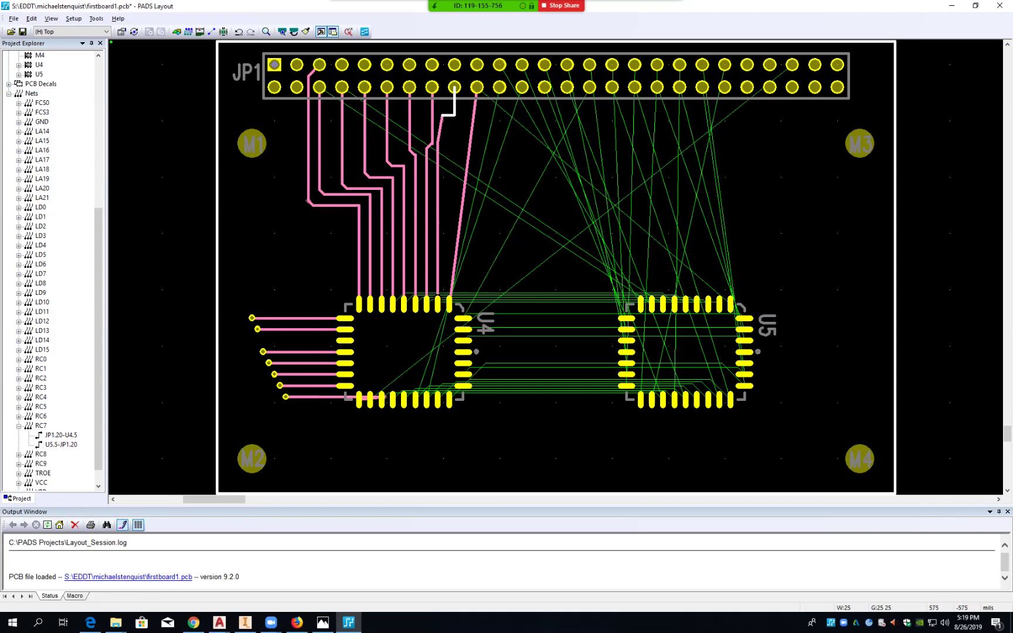
{"action": "right_click", "coordinate": [453, 115]}
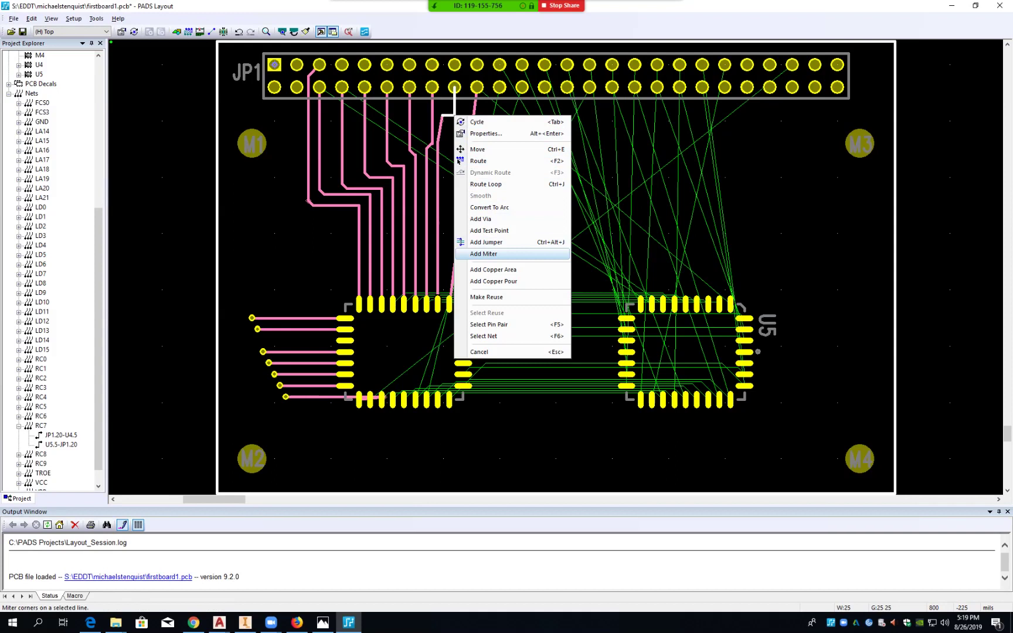
{"action": "left_click", "coordinate": [484, 254]}
- Review the RC6 trace corner properties at (746, -225), keep them, and move that corner to about (775, -250)
{"action": "double_click", "coordinate": [443, 115]}
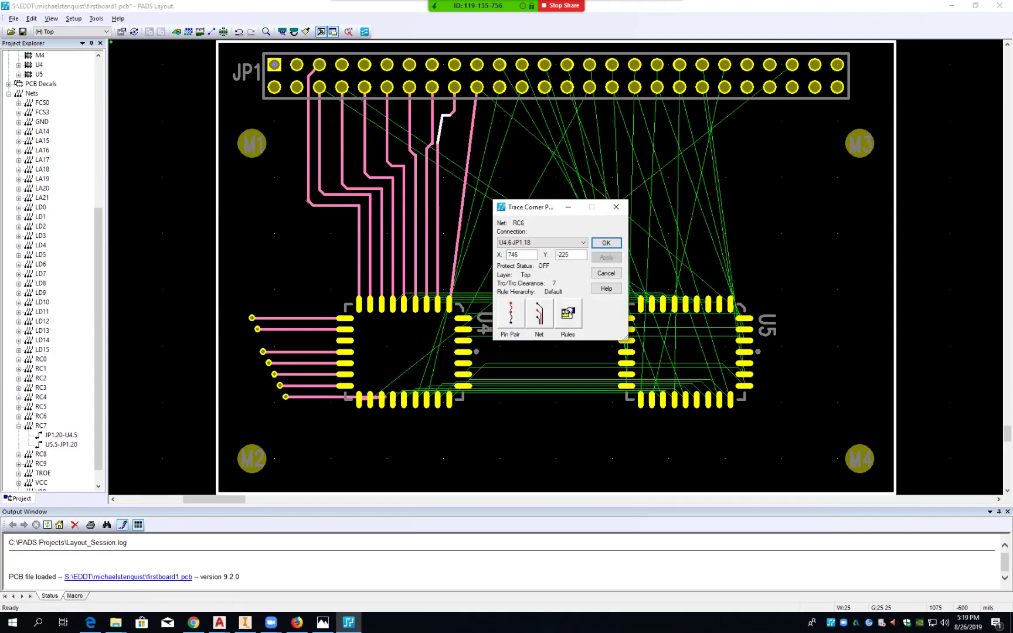
{"action": "left_click", "coordinate": [606, 243]}
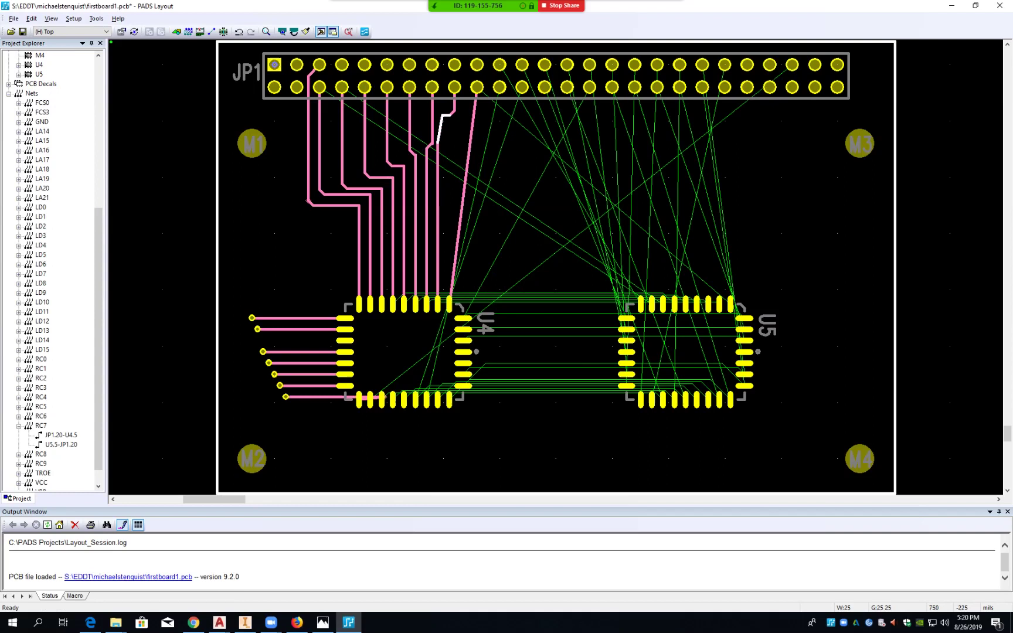
{"action": "left_click_drag", "start_coordinate": [442, 116], "coordinate": [449, 121]}
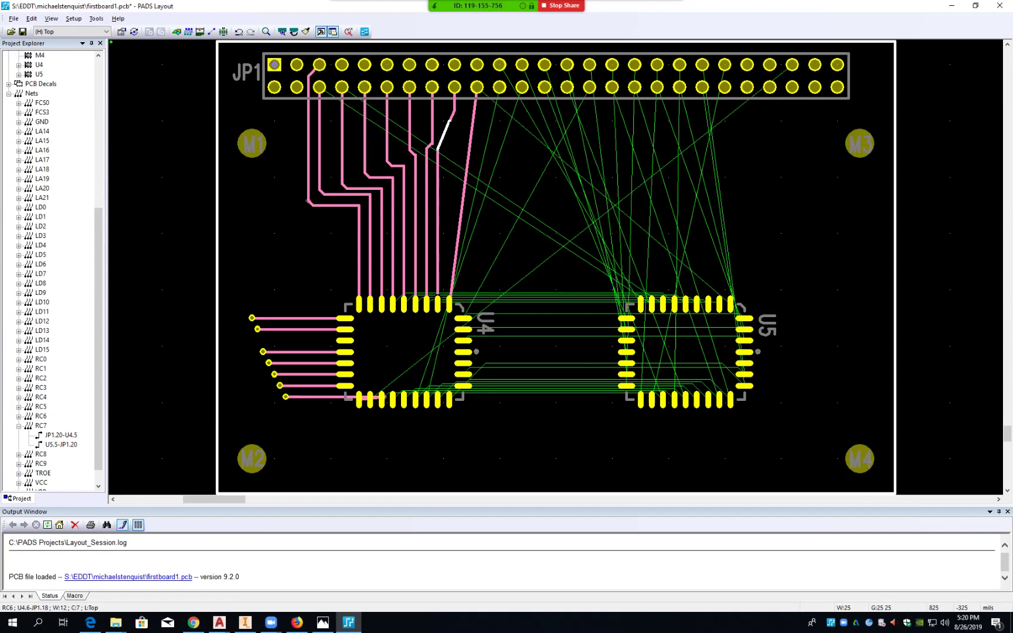
{"action": "left_click", "coordinate": [472, 116]}
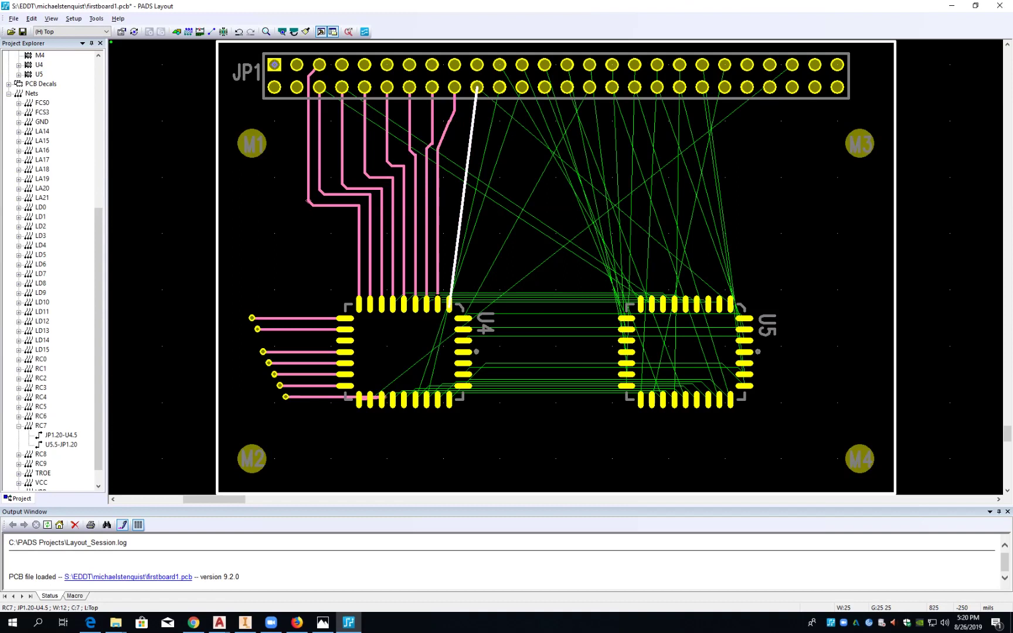
- Raise the RC5 trace's mitered bend below JP1.16 to about (700, -200)
{"action": "left_click", "coordinate": [430, 145]}
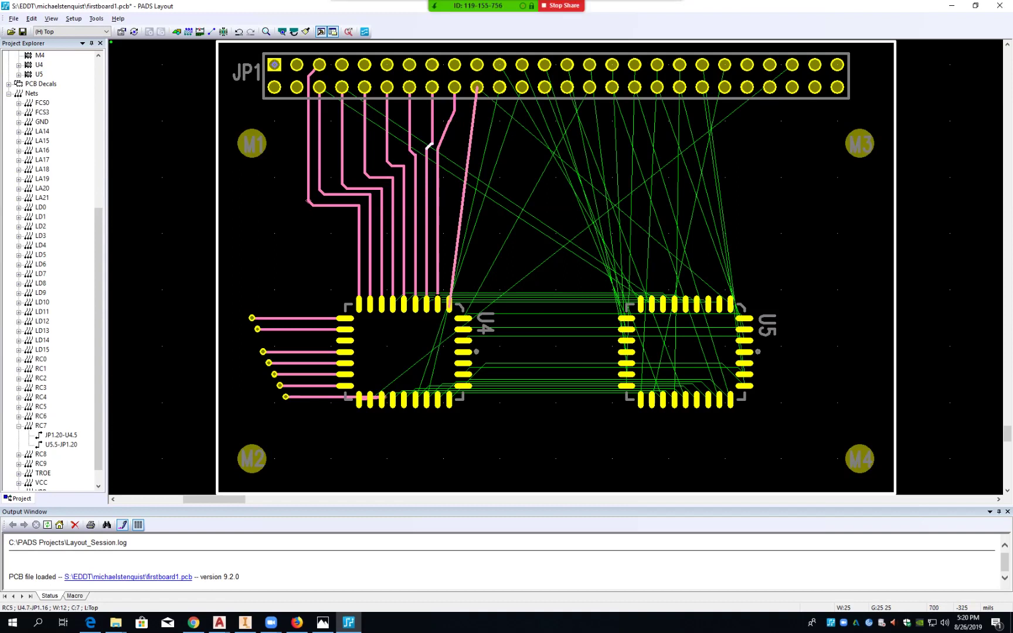
{"action": "left_click", "coordinate": [432, 138]}
{"action": "left_click_drag", "start_coordinate": [432, 143], "coordinate": [427, 114]}
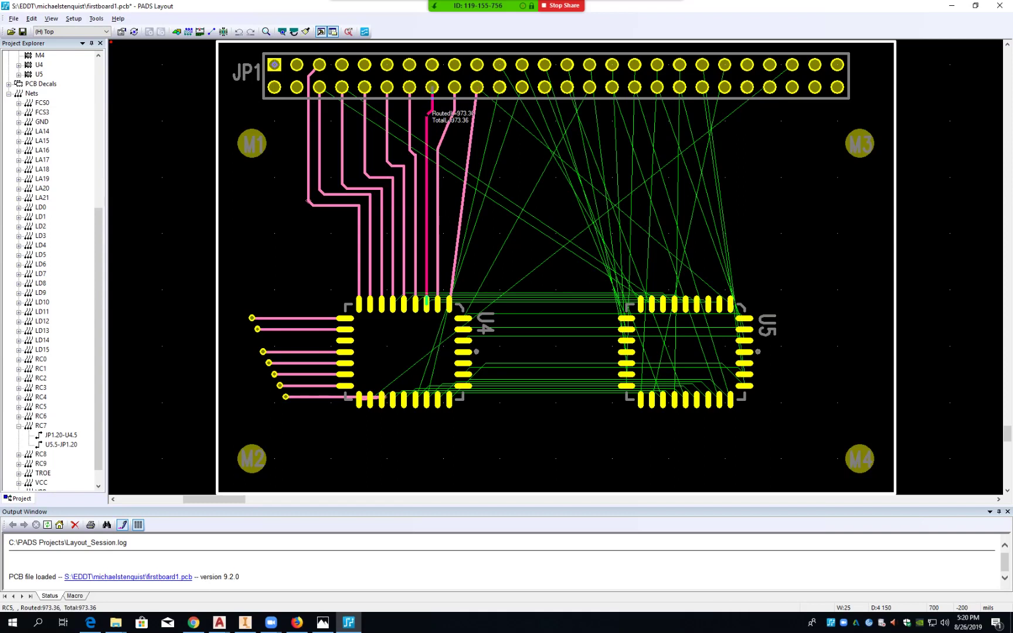
{"action": "left_click", "coordinate": [428, 113]}
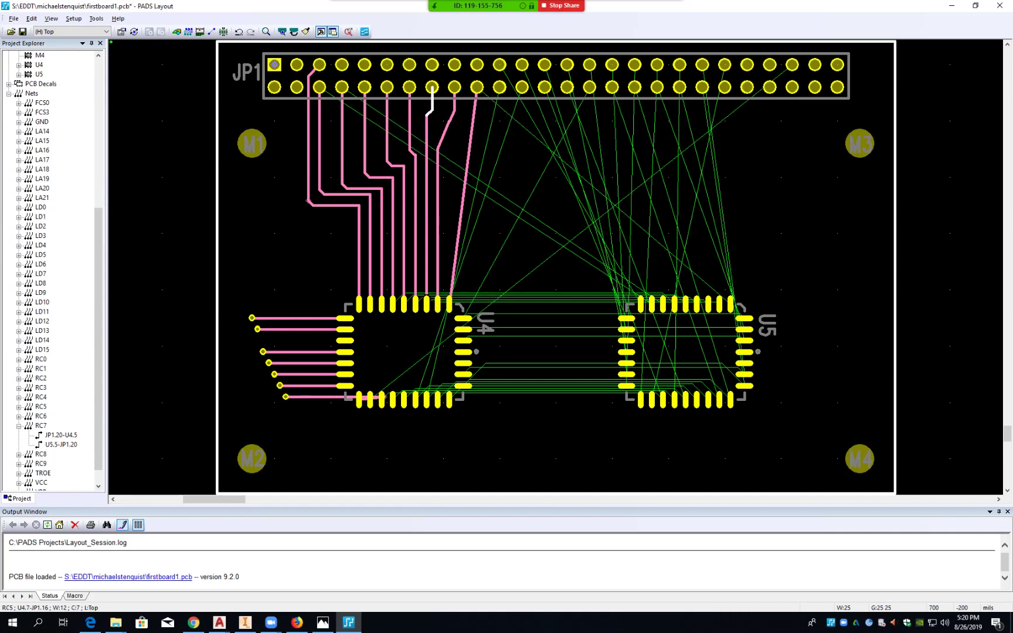
- Raise the RC6 trace's lower corner to about (725, -250), then shift its jog up to about (775, -225)
{"action": "left_click", "coordinate": [439, 149]}
{"action": "key", "text": "shift+s"}
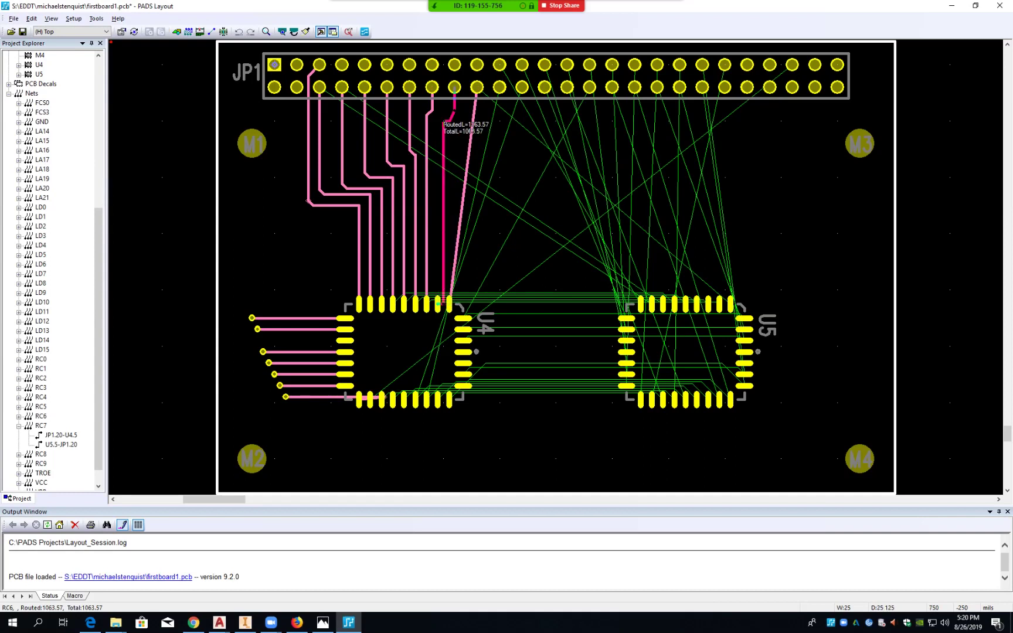
{"action": "left_click", "coordinate": [438, 124]}
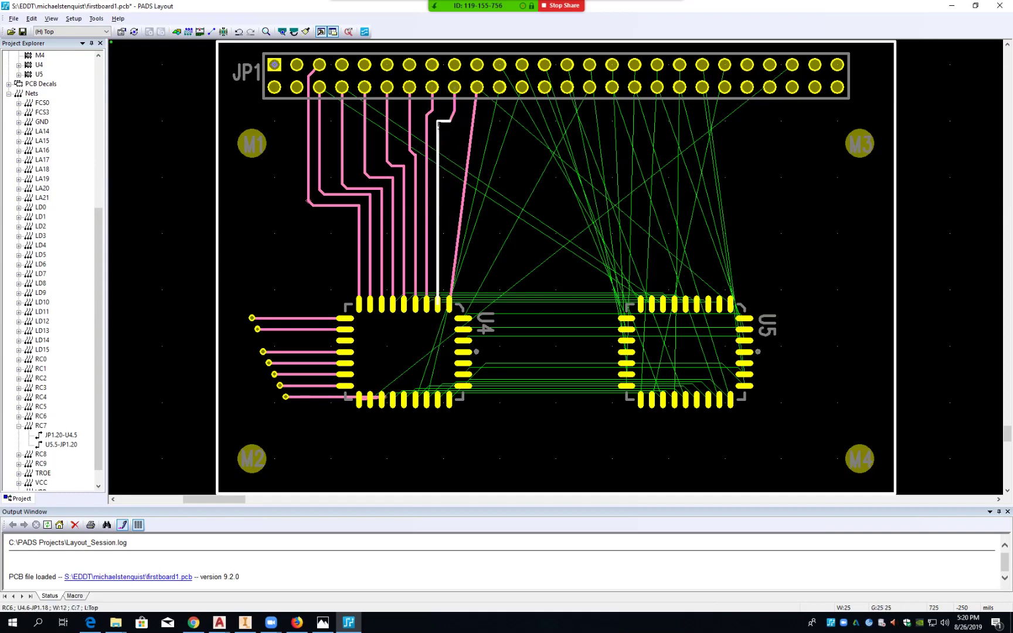
{"action": "left_click", "coordinate": [439, 124]}
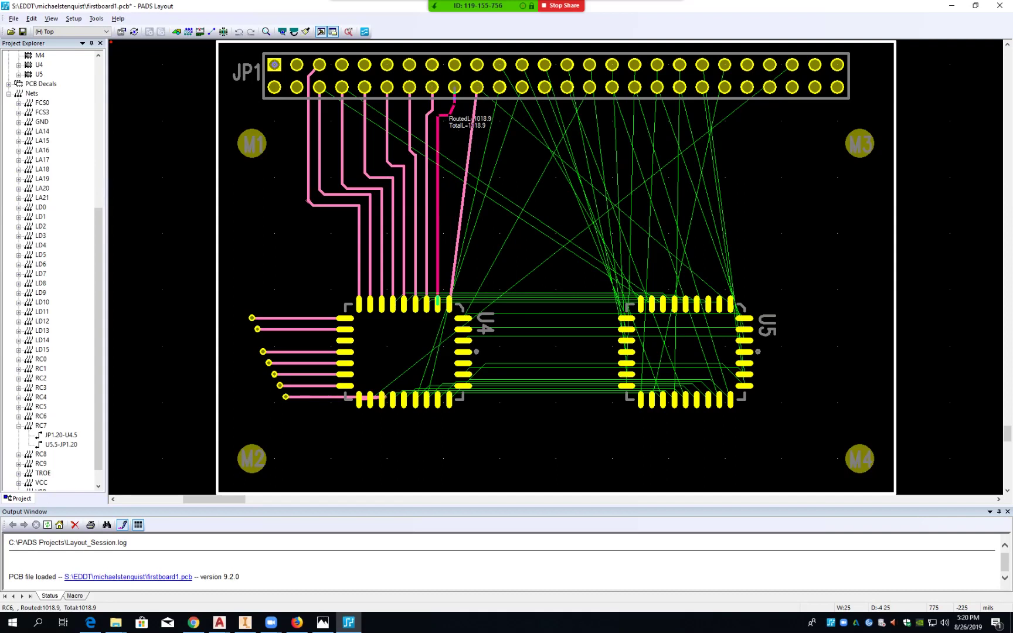
{"action": "left_click", "coordinate": [449, 115]}
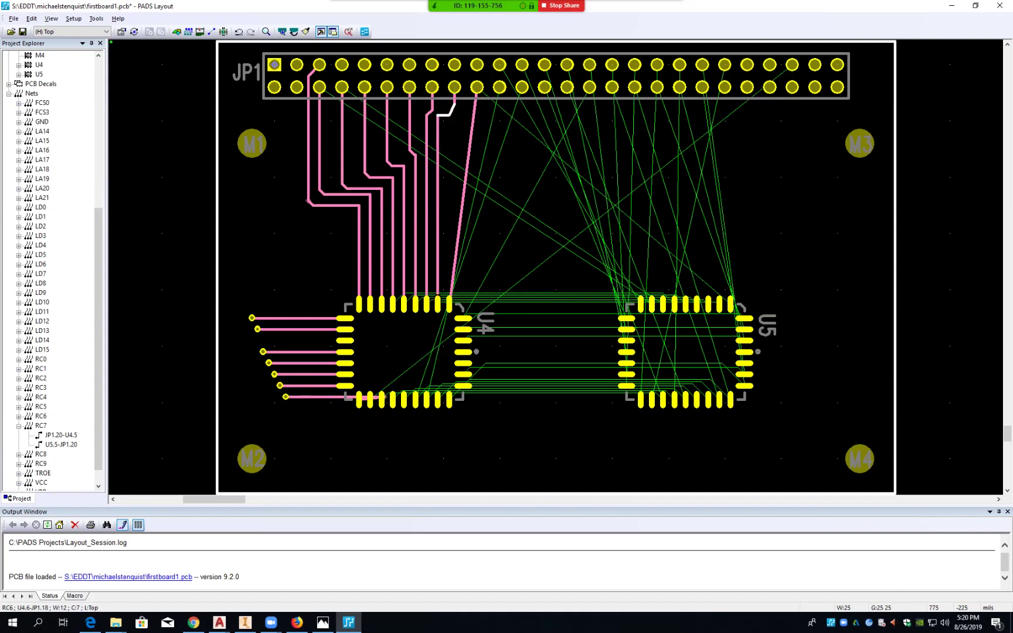
{"action": "left_click", "coordinate": [472, 127]}
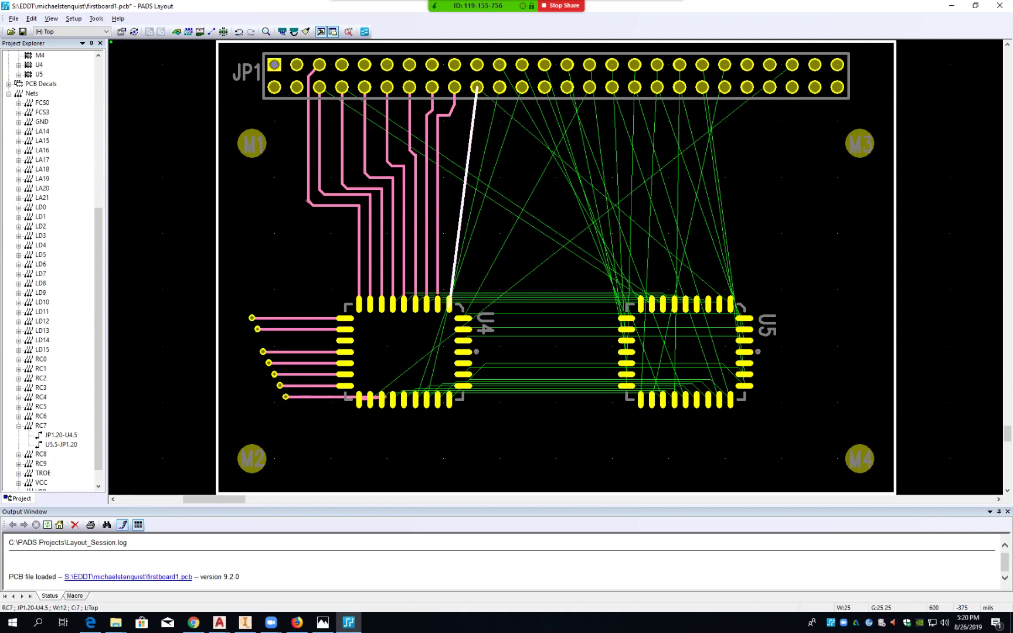
- Raise the RC4 trace's bend below JP1.14 to about (600, -200) and pull the stray diagonal corner back into line
{"action": "left_click", "coordinate": [410, 149]}
{"action": "key", "text": "shift+s"}
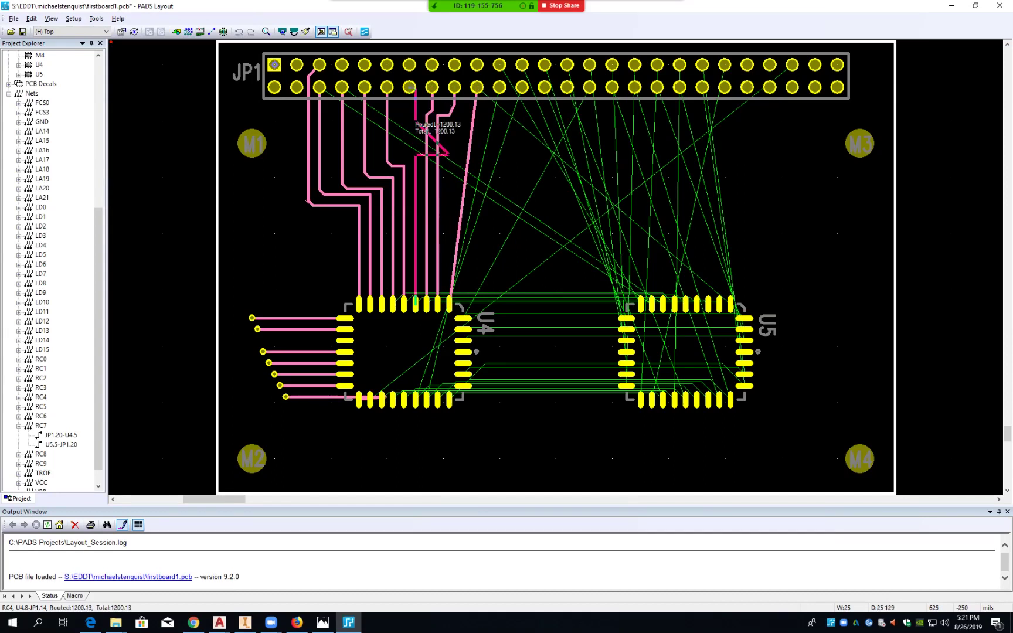
{"action": "left_click", "coordinate": [423, 122]}
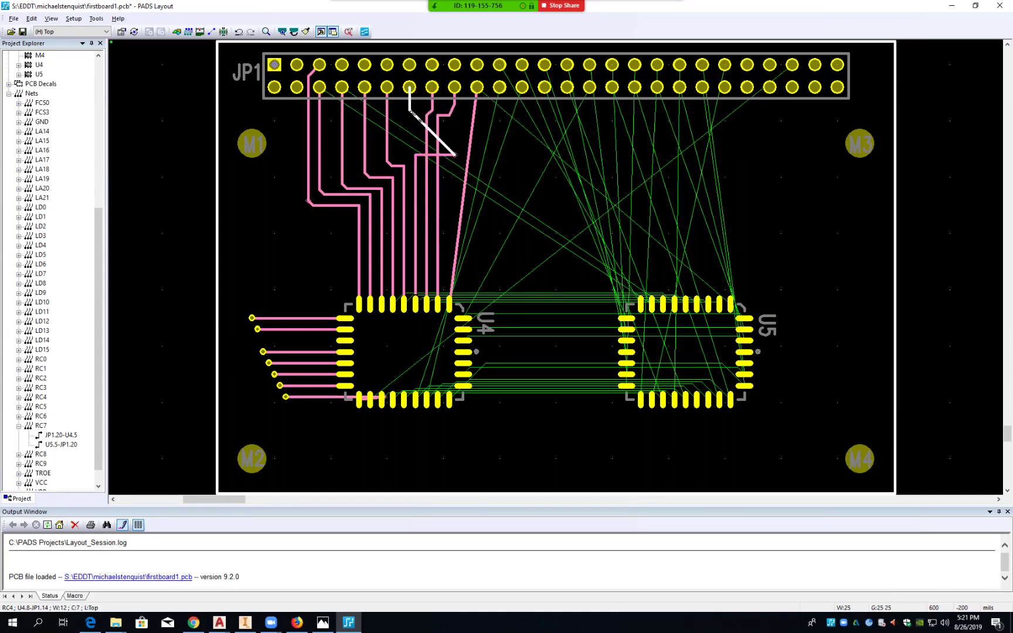
{"action": "left_click_drag", "start_coordinate": [455, 154], "coordinate": [409, 109]}
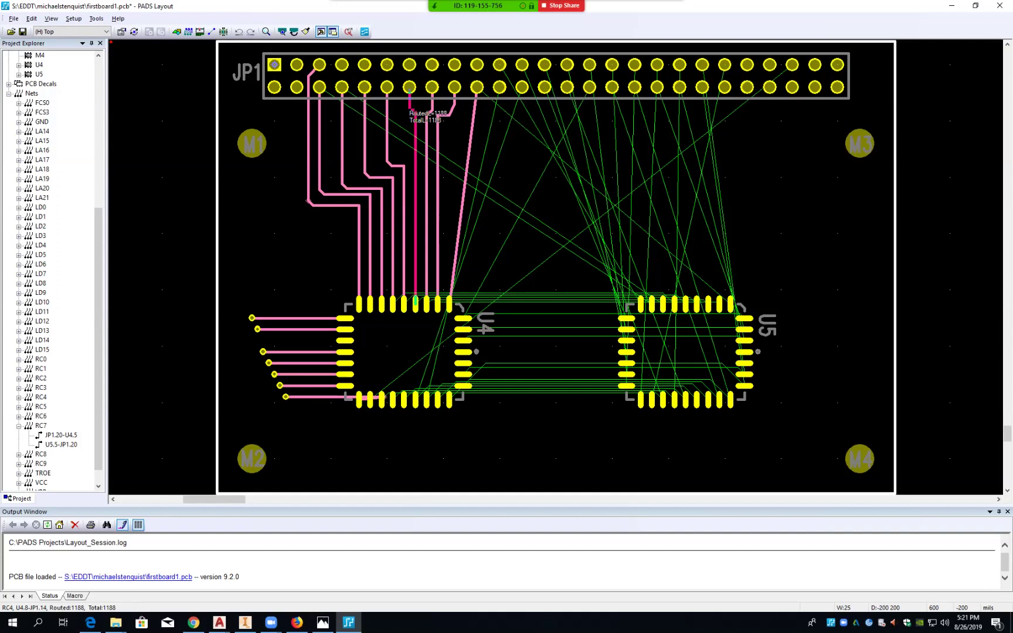
{"action": "left_click_drag", "start_coordinate": [409, 109], "coordinate": [415, 118]}
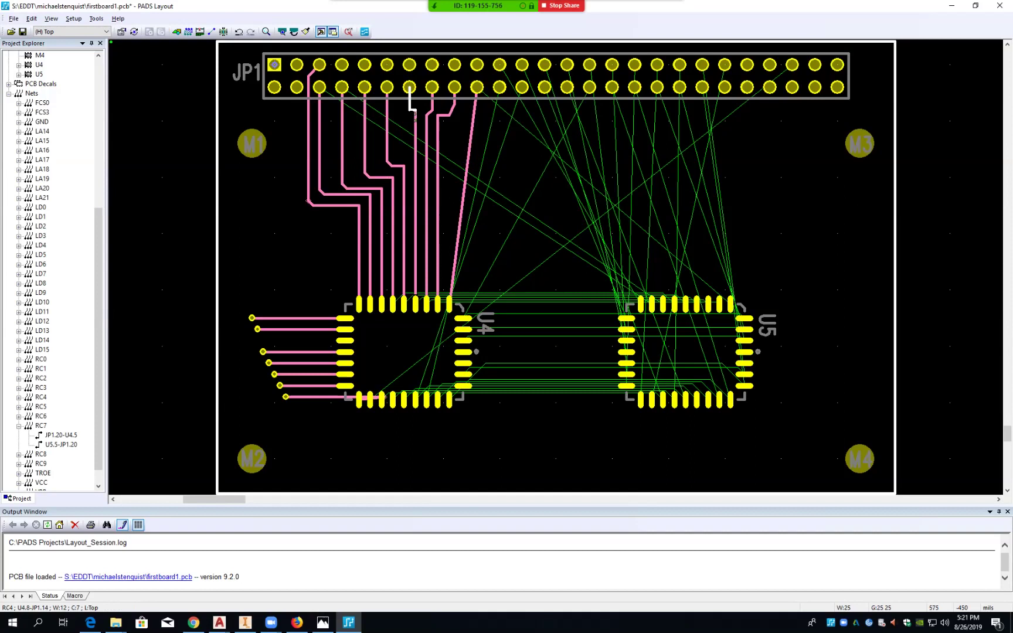
- Raise the RC3 trace's horizontal jog to about Y -250 and its upper corner below JP1.12 to about (500, -200)
{"action": "left_click", "coordinate": [404, 166]}
{"action": "left_click_drag", "start_coordinate": [403, 166], "coordinate": [404, 122]}
{"action": "left_click", "coordinate": [387, 161]}
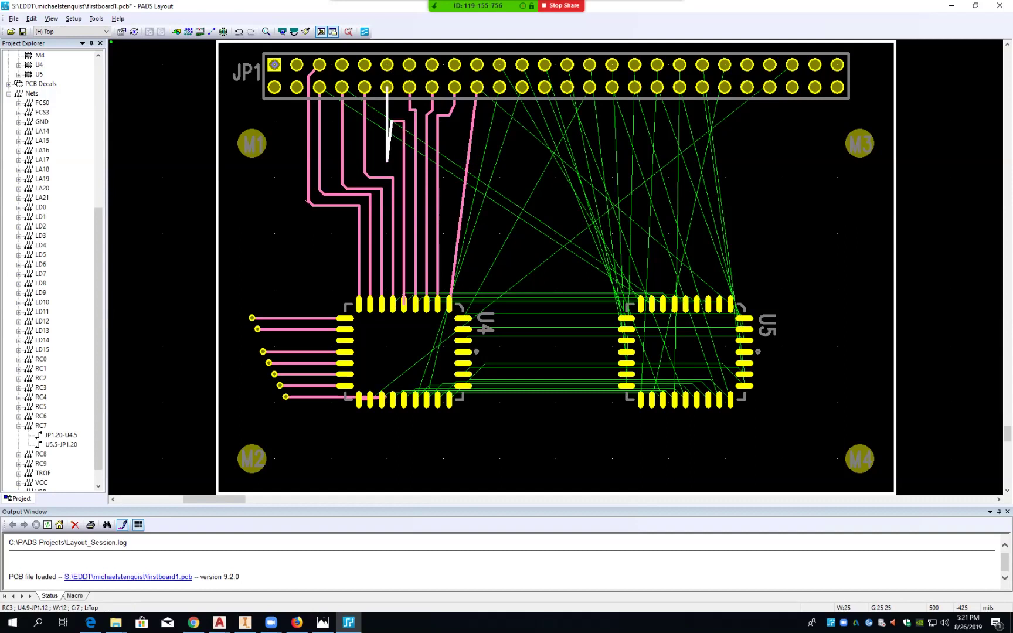
{"action": "left_click_drag", "start_coordinate": [387, 161], "coordinate": [387, 114]}
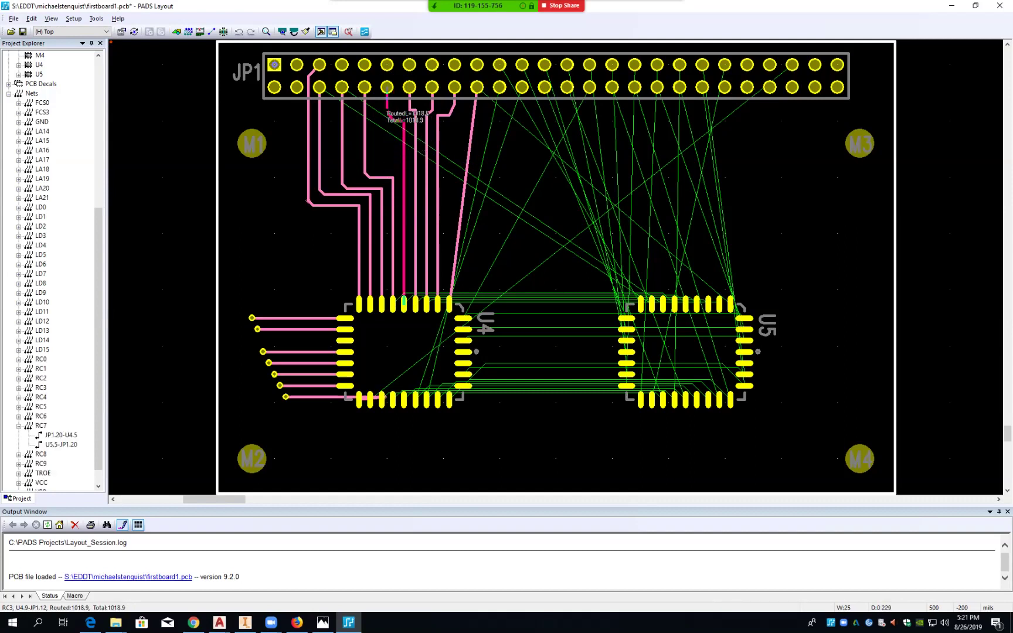
{"action": "left_click", "coordinate": [387, 110]}
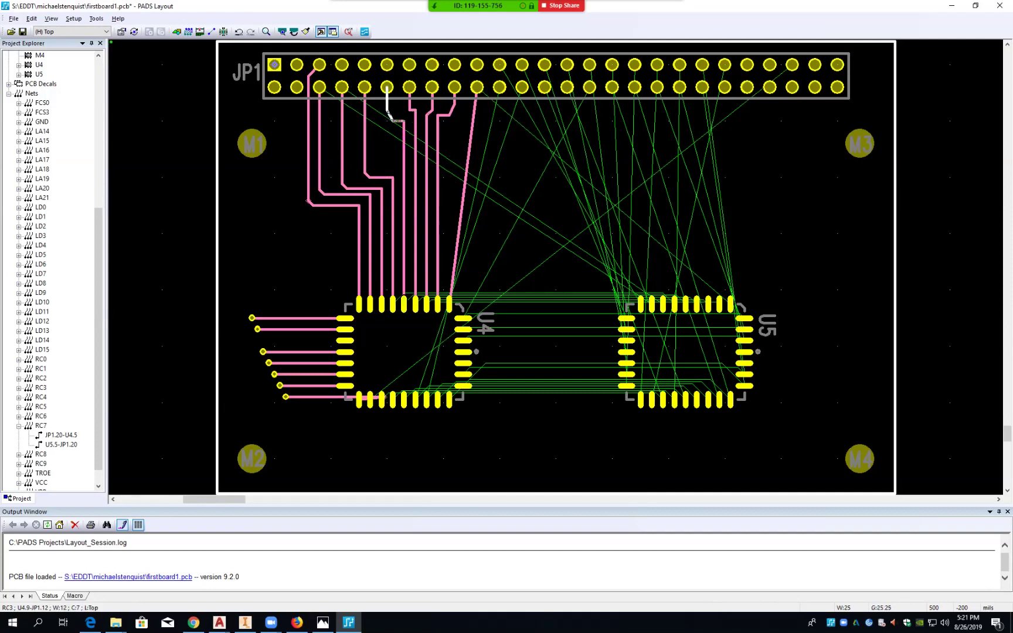
- Raise the RC2 trace's bend below JP1.10 to a corner at (400, -275) and miter that corner
{"action": "left_click", "coordinate": [364, 174]}
{"action": "key", "text": "shift+s"}
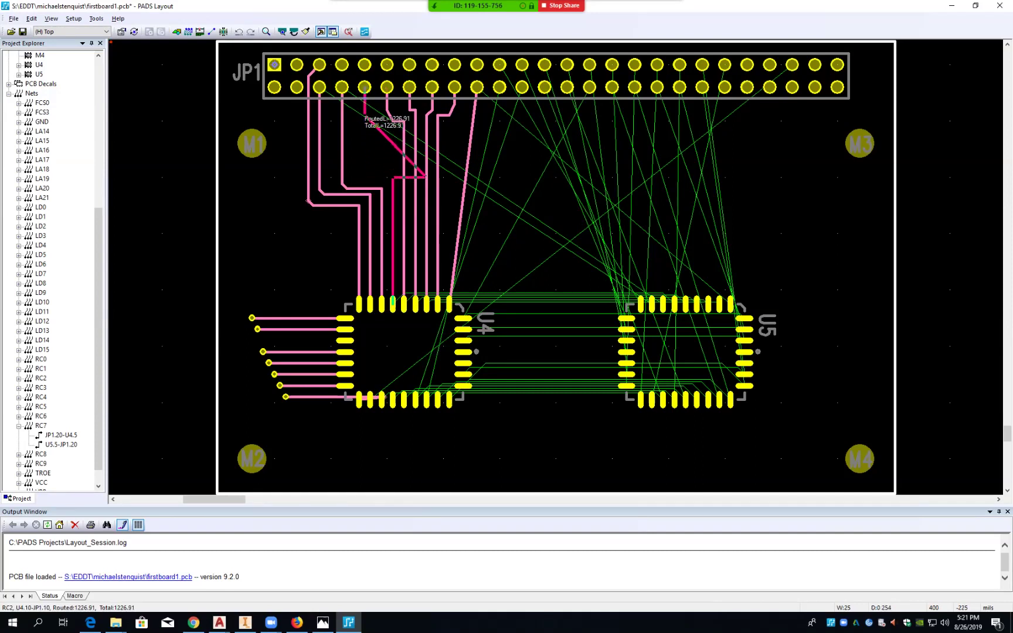
{"action": "left_click", "coordinate": [368, 119]}
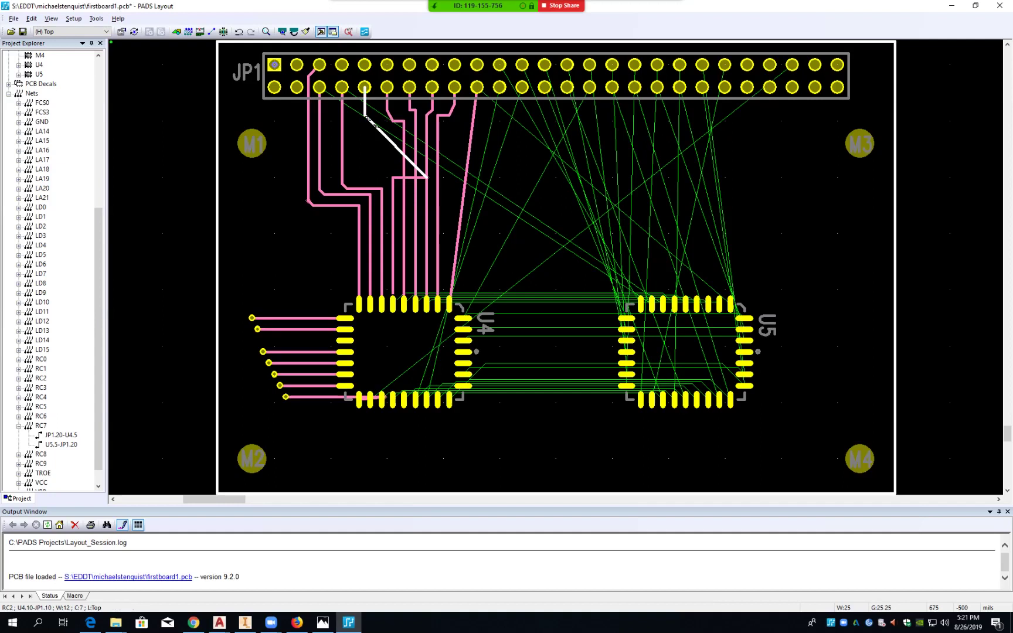
{"action": "mouse_move", "coordinate": [427, 178]}
{"action": "left_mouse_down"}
{"action": "mouse_move", "coordinate": [392, 160]}
{"action": "mouse_move", "coordinate": [365, 126]}
{"action": "left_mouse_up"}
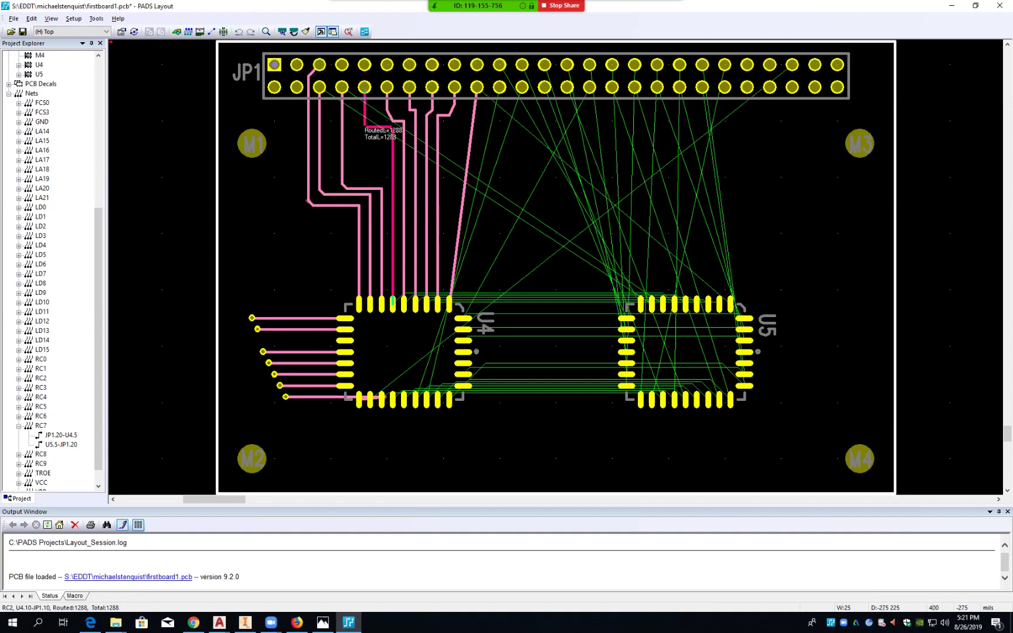
{"action": "left_click", "coordinate": [364, 126]}
{"action": "right_click", "coordinate": [364, 128]}
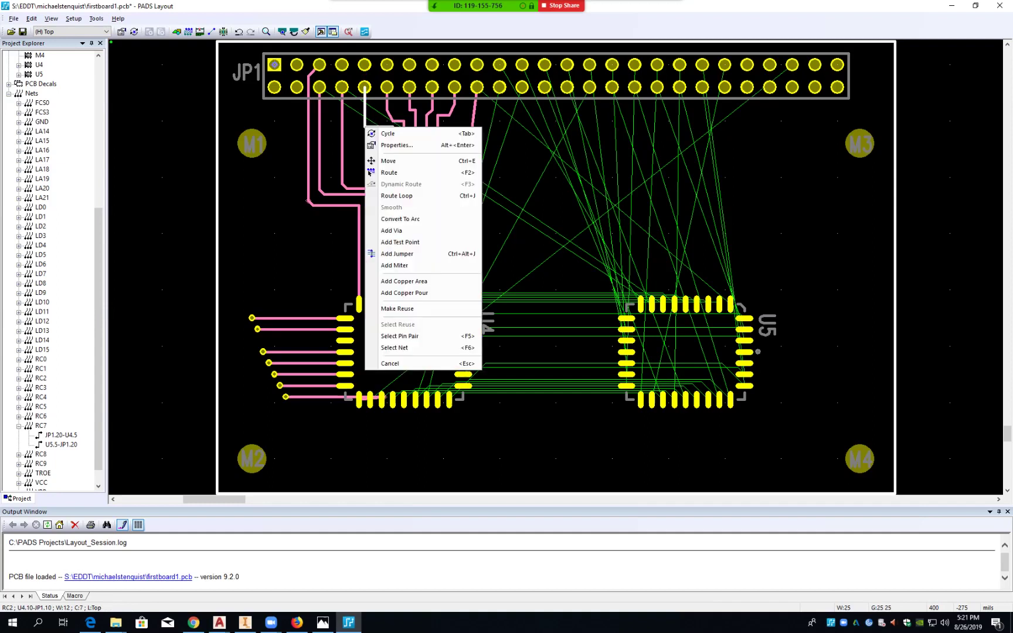
{"action": "left_click", "coordinate": [394, 265]}
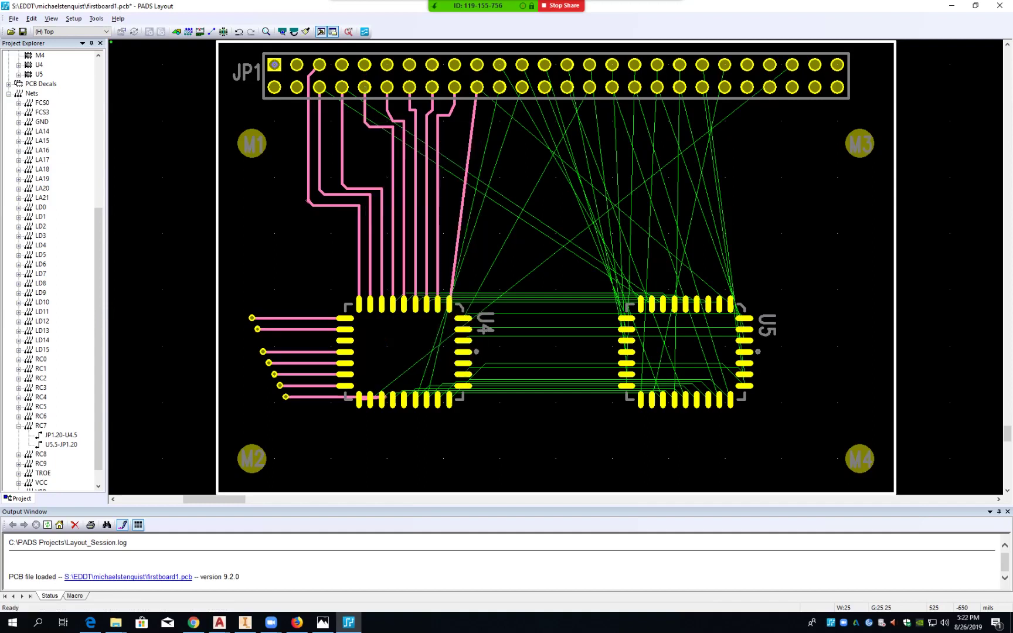
- Square off the RC2 corner below JP1.10 at (400, -275) again and re-miter it
{"action": "mouse_move", "coordinate": [365, 122]}
{"action": "left_mouse_down"}
{"action": "mouse_move", "coordinate": [381, 126]}
{"action": "mouse_move", "coordinate": [365, 126]}
{"action": "left_mouse_up"}
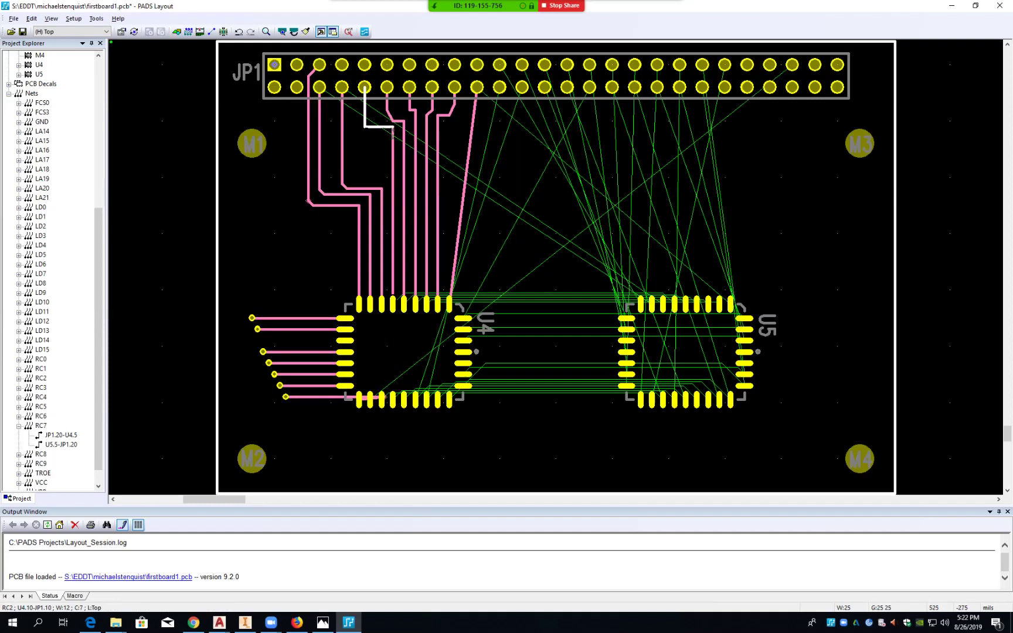
{"action": "right_click", "coordinate": [365, 126]}
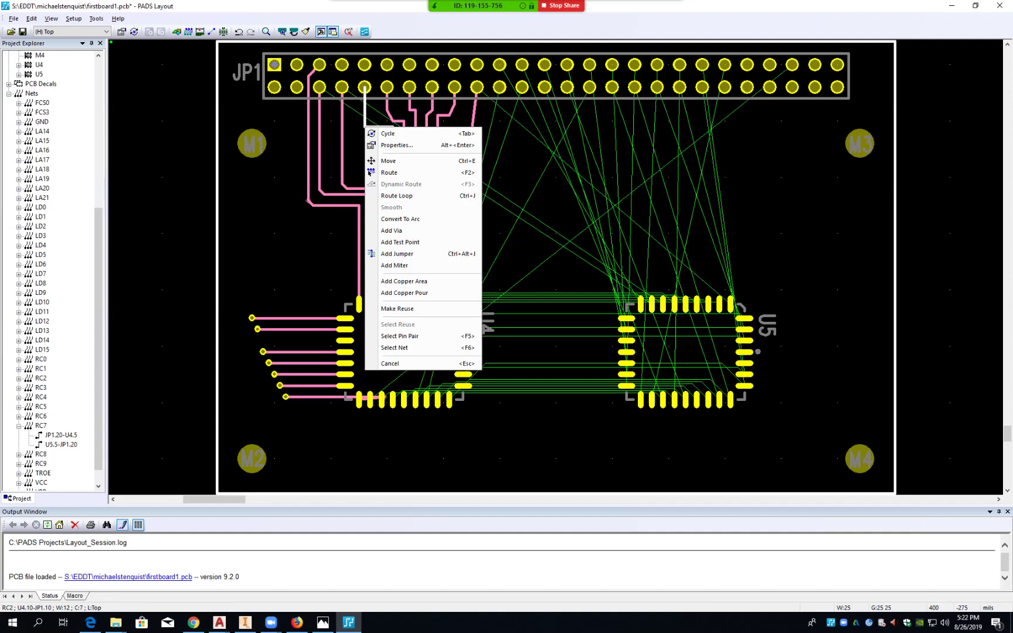
{"action": "left_click", "coordinate": [396, 266]}
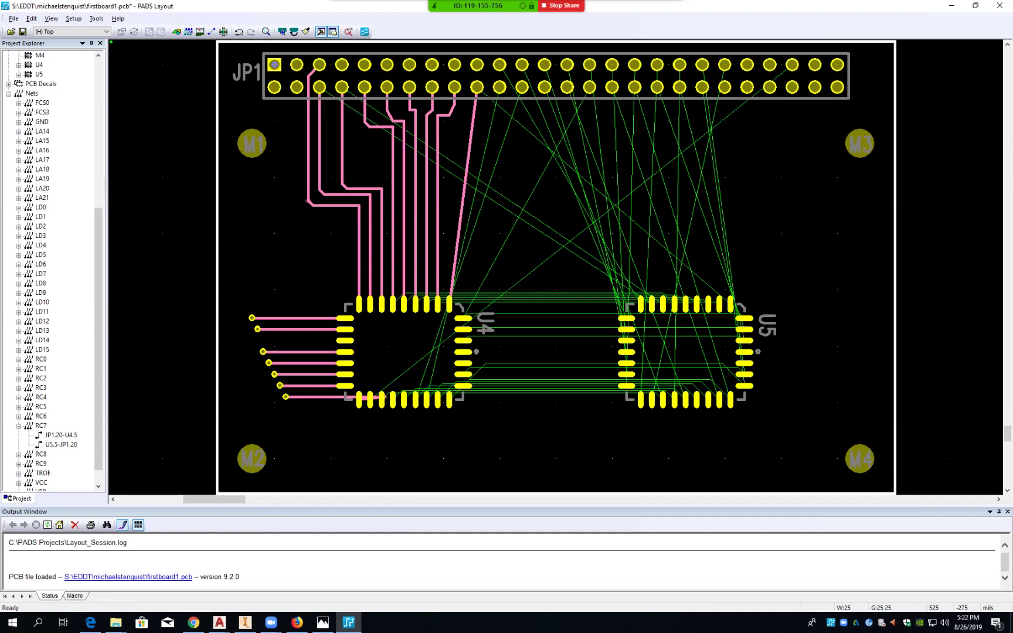
- Miter the RC2 trace's second corner at (525, -275) and extend the bend down to about (525, -400)
{"action": "right_click", "coordinate": [394, 301]}
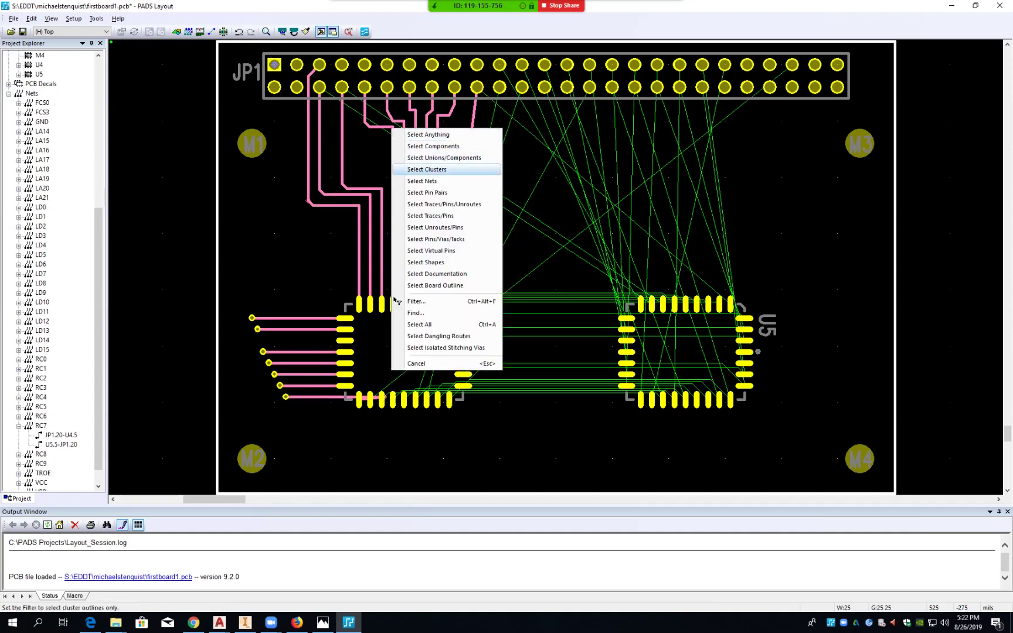
{"action": "left_click", "coordinate": [392, 122]}
{"action": "left_click", "coordinate": [393, 127]}
{"action": "right_click", "coordinate": [392, 127]}
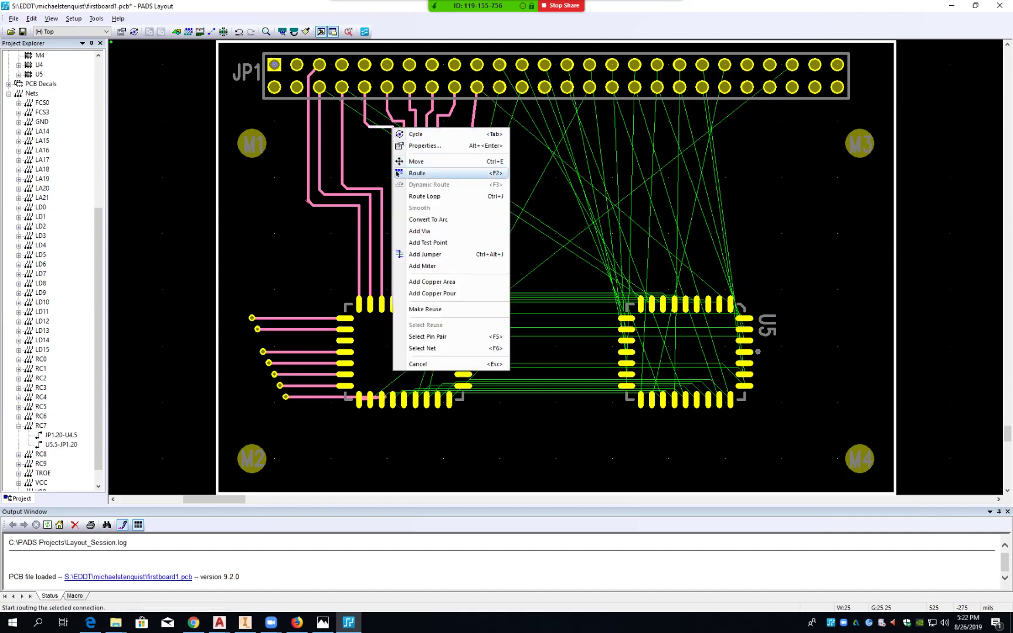
{"action": "left_click", "coordinate": [422, 265]}
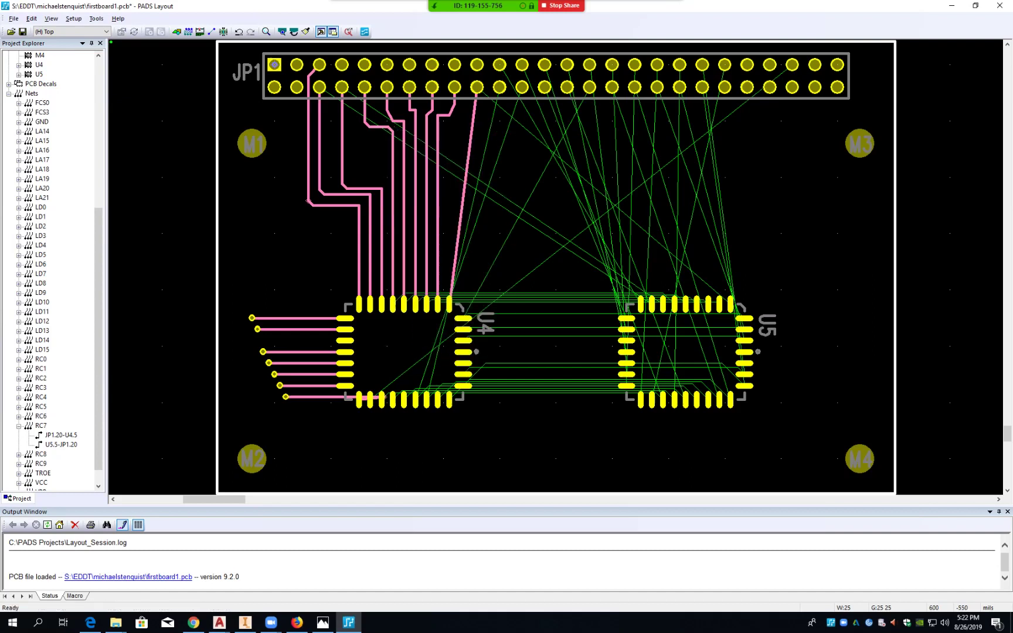
{"action": "left_click", "coordinate": [392, 145]}
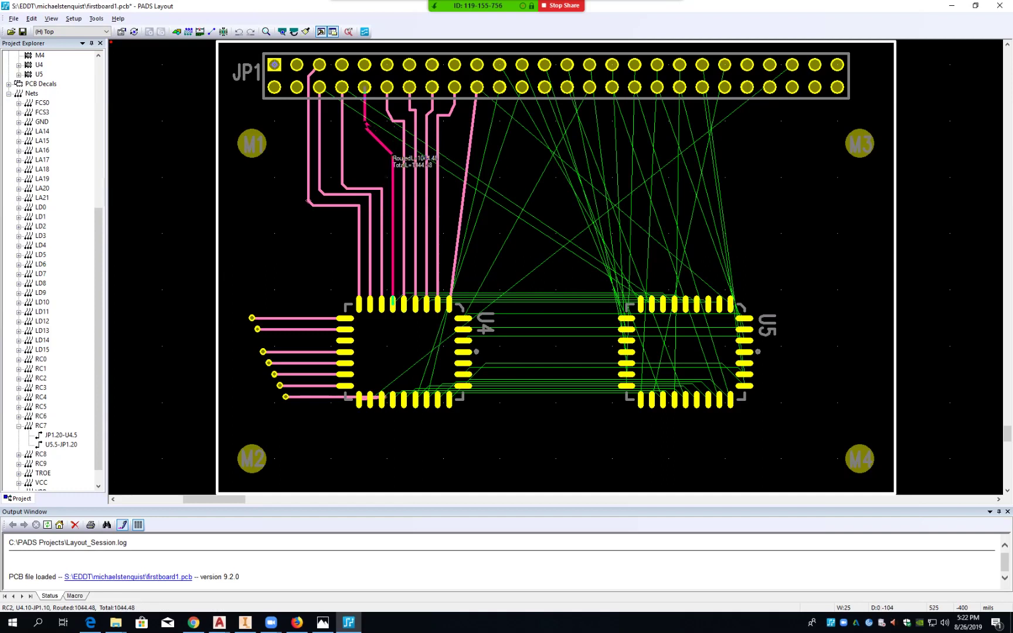
{"action": "left_click", "coordinate": [392, 156]}
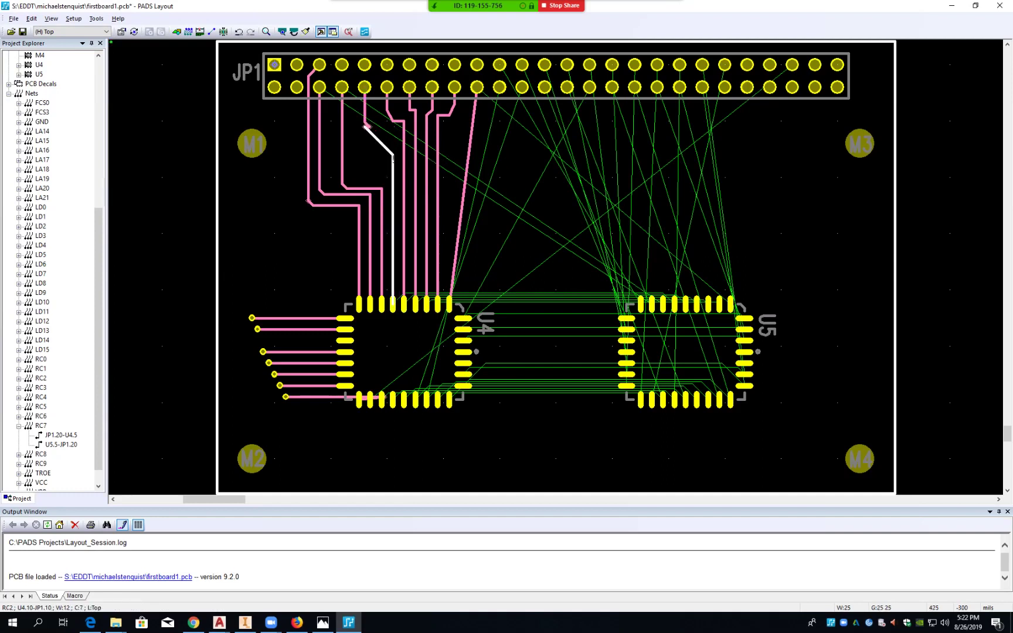
- Remove the small kink in the RC2 trace at about (400, -275) so the vertical segment meets the diagonal directly
{"action": "left_click_drag", "start_coordinate": [366, 126], "coordinate": [367, 128]}
{"action": "left_click", "coordinate": [366, 126]}
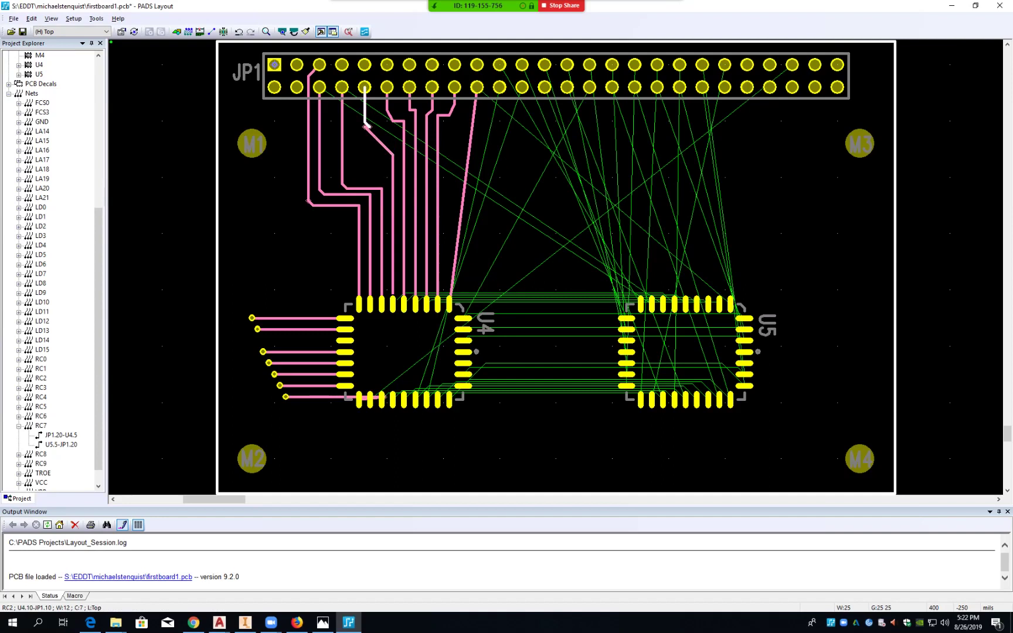
{"action": "left_click_drag", "start_coordinate": [366, 126], "coordinate": [367, 130]}
- Raise the RC1 trace's bend below JP1.8 to a square jog from about (300, -275) to (475, -275)
{"action": "left_click", "coordinate": [343, 185]}
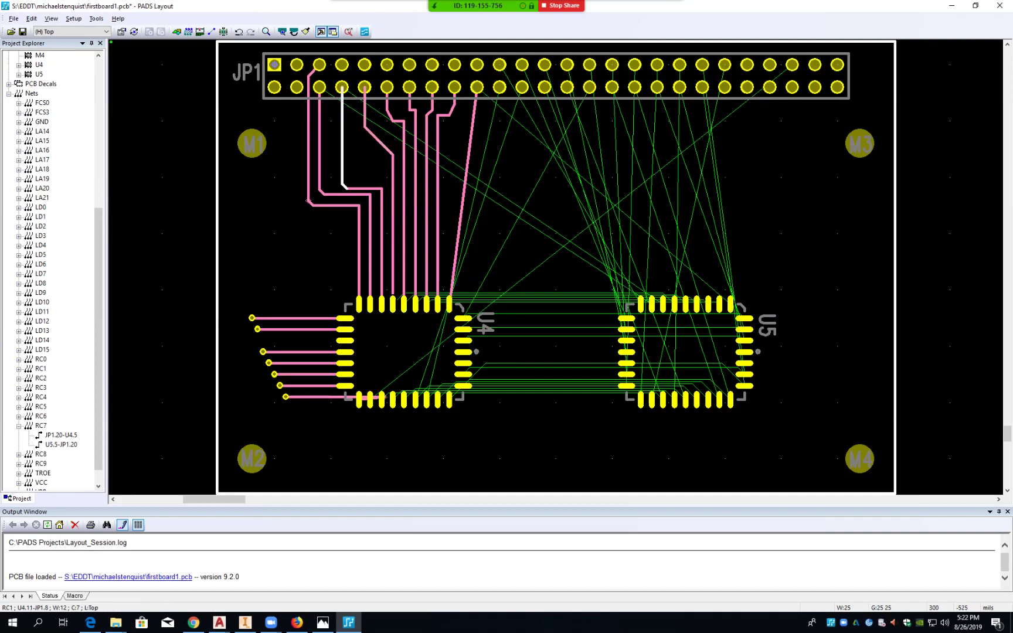
{"action": "left_click_drag", "start_coordinate": [343, 185], "coordinate": [402, 188]}
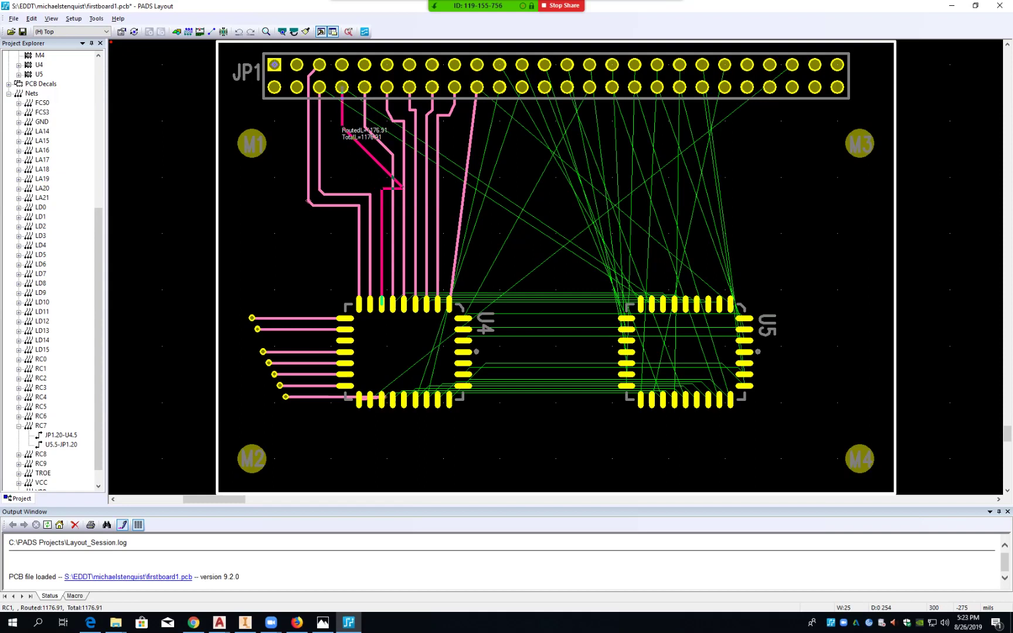
{"action": "left_click_drag", "start_coordinate": [402, 188], "coordinate": [402, 188]}
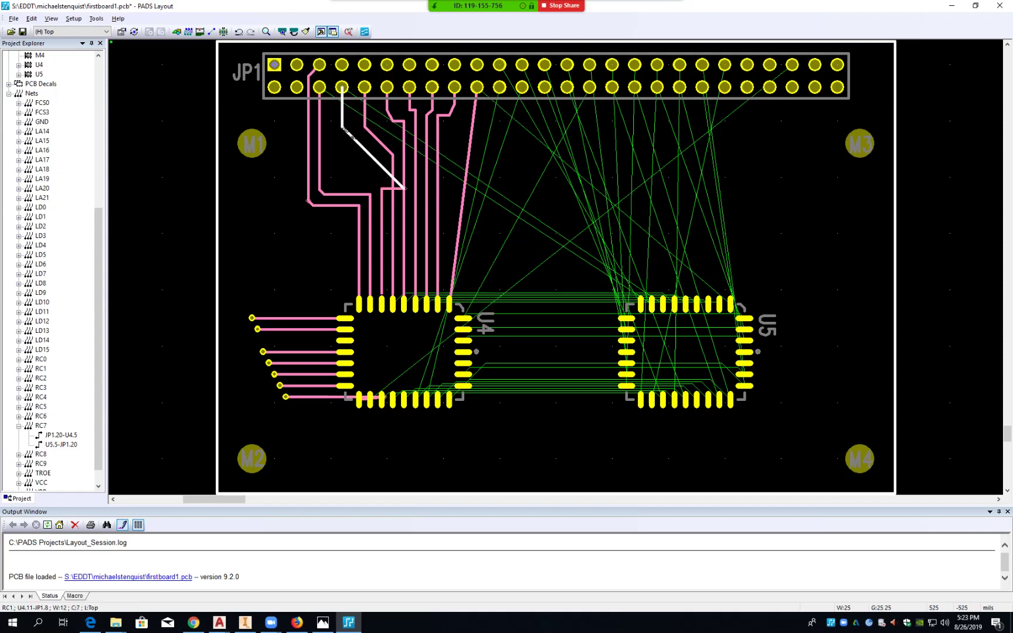
{"action": "left_click", "coordinate": [405, 188]}
{"action": "left_click_drag", "start_coordinate": [404, 188], "coordinate": [342, 126]}
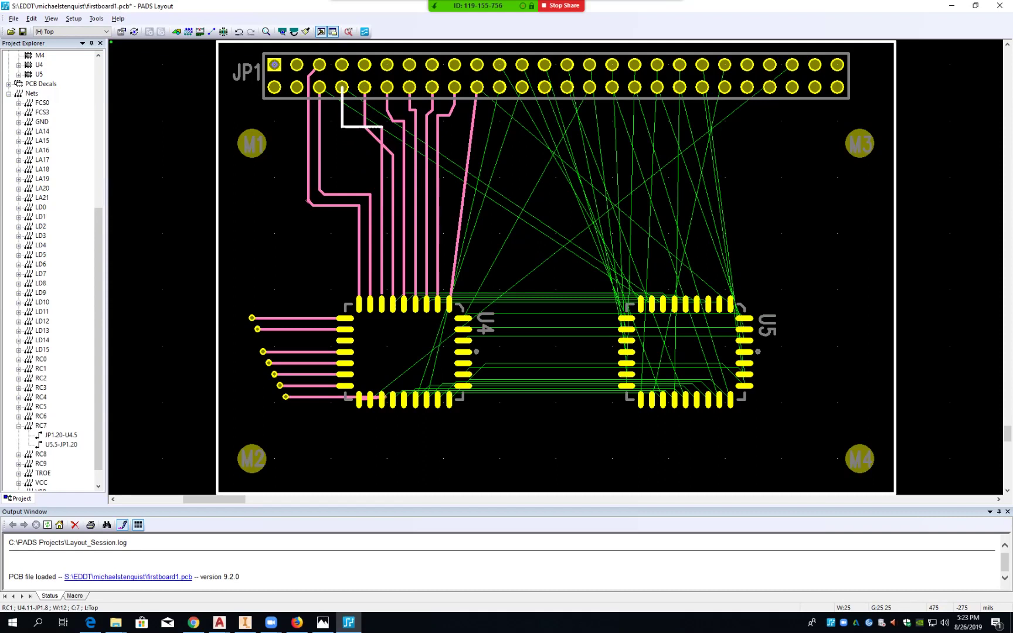
- Miter both corners of the RC1 trace's horizontal jog, at (300, -275) and (475, -275)
{"action": "right_click", "coordinate": [382, 126]}
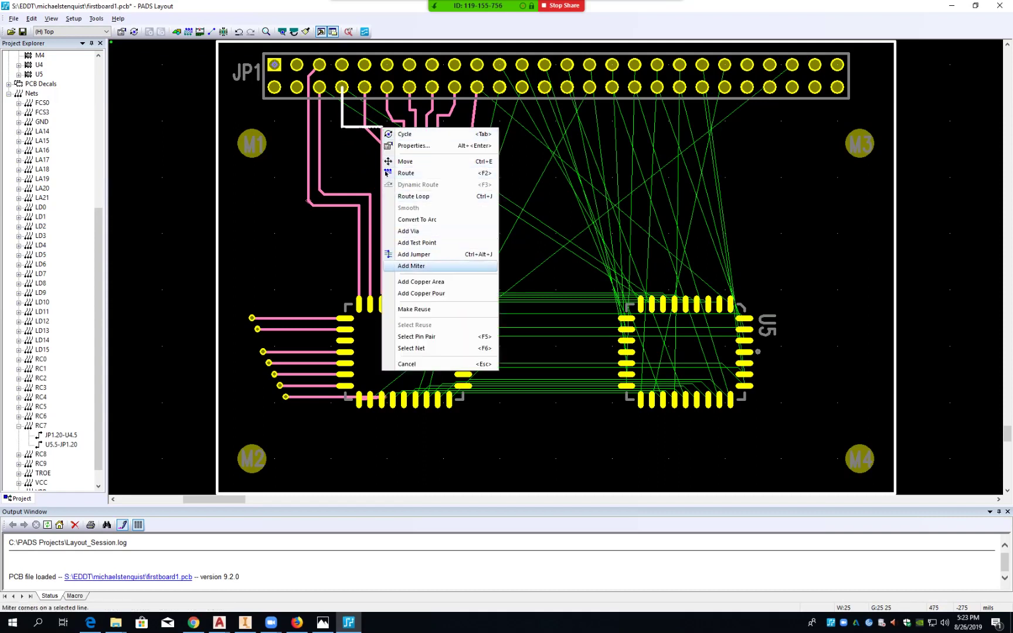
{"action": "left_click", "coordinate": [421, 264]}
{"action": "left_click", "coordinate": [378, 126]}
{"action": "right_click", "coordinate": [382, 127]}
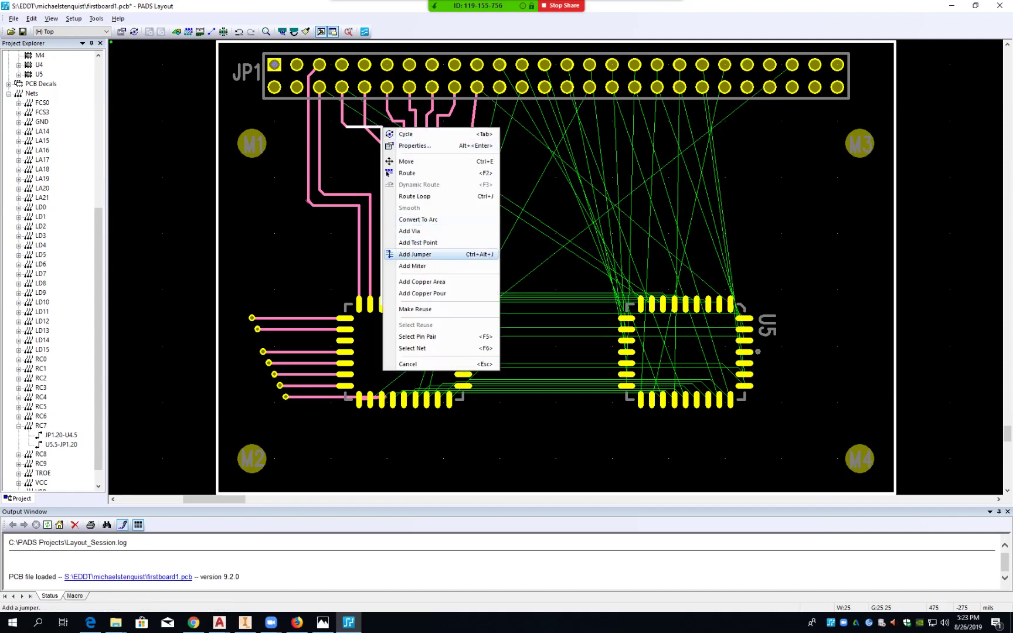
{"action": "left_click", "coordinate": [417, 265]}
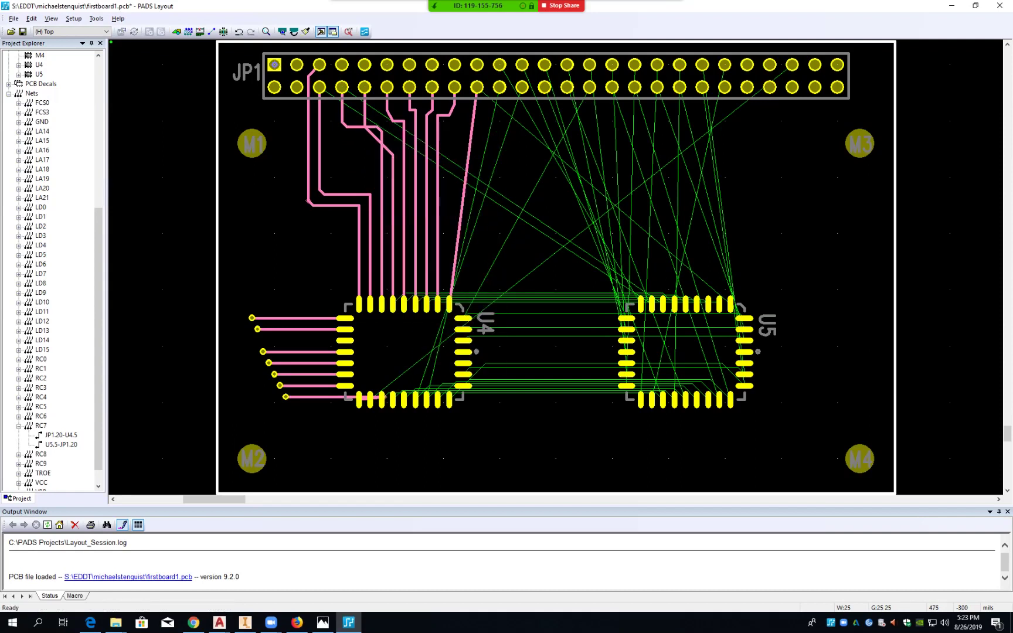
- Extend the RC1 trace's lower bend down to about (475, -425) and raise its upper corner to about (300, -250)
{"action": "left_click_drag", "start_coordinate": [381, 132], "coordinate": [382, 160]}
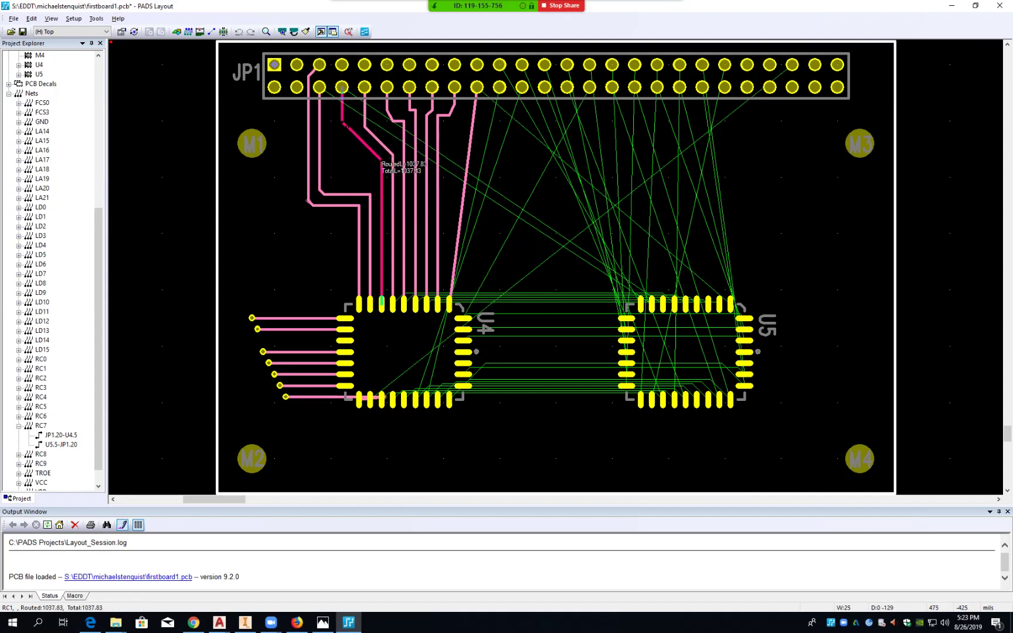
{"action": "left_click_drag", "start_coordinate": [381, 162], "coordinate": [382, 164]}
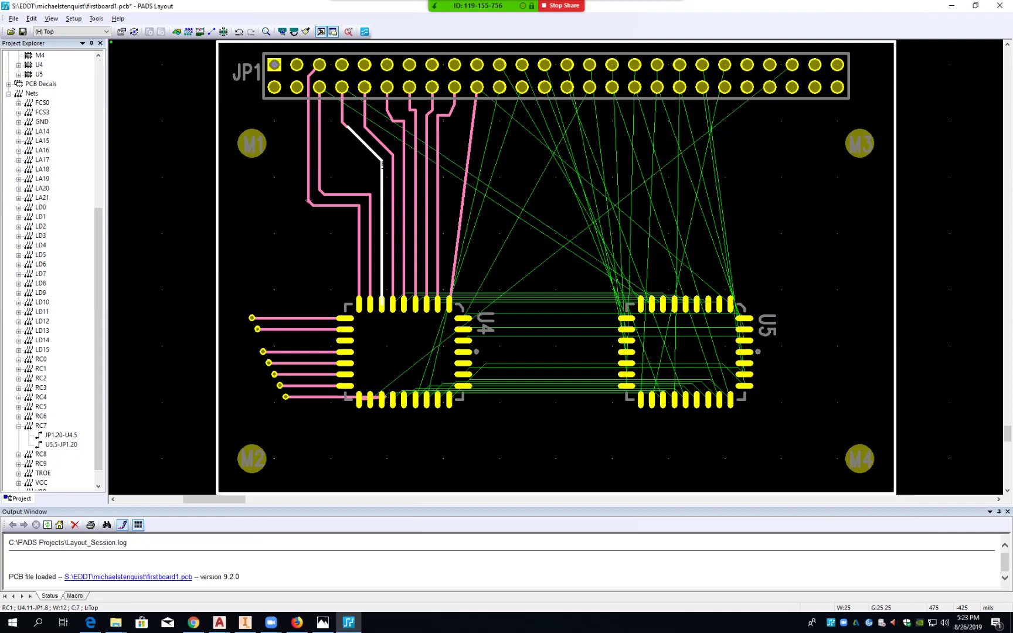
{"action": "left_click", "coordinate": [343, 122]}
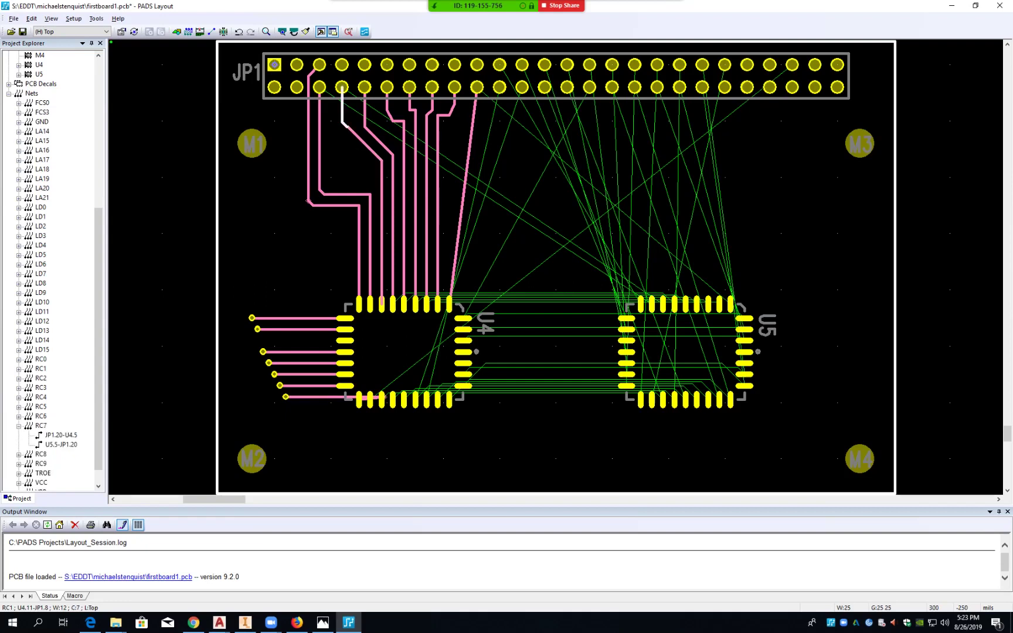
{"action": "left_click_drag", "start_coordinate": [342, 125], "coordinate": [342, 121]}
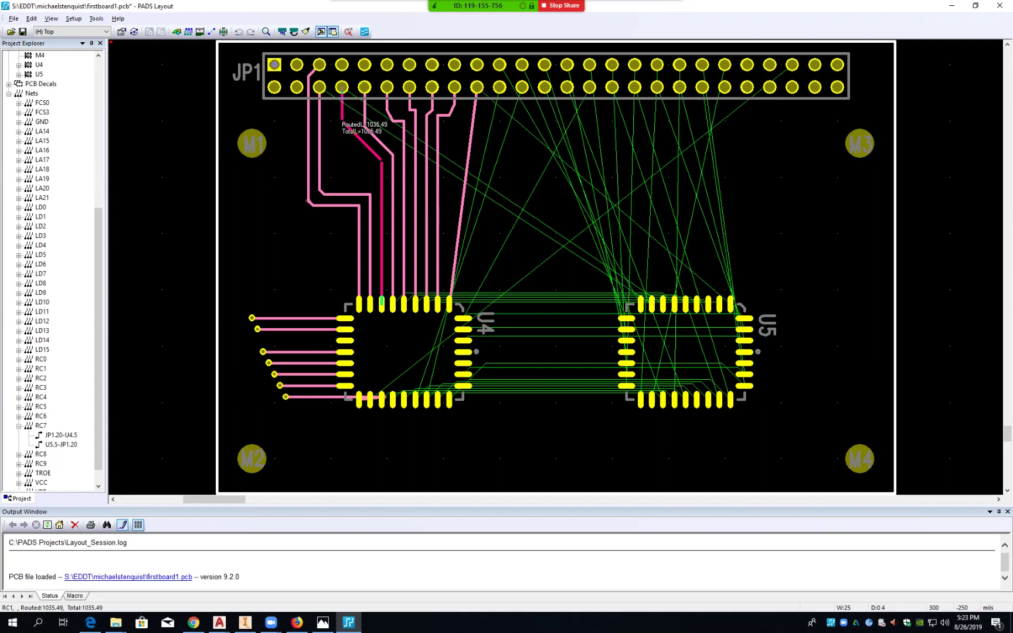
{"action": "left_click", "coordinate": [343, 124]}
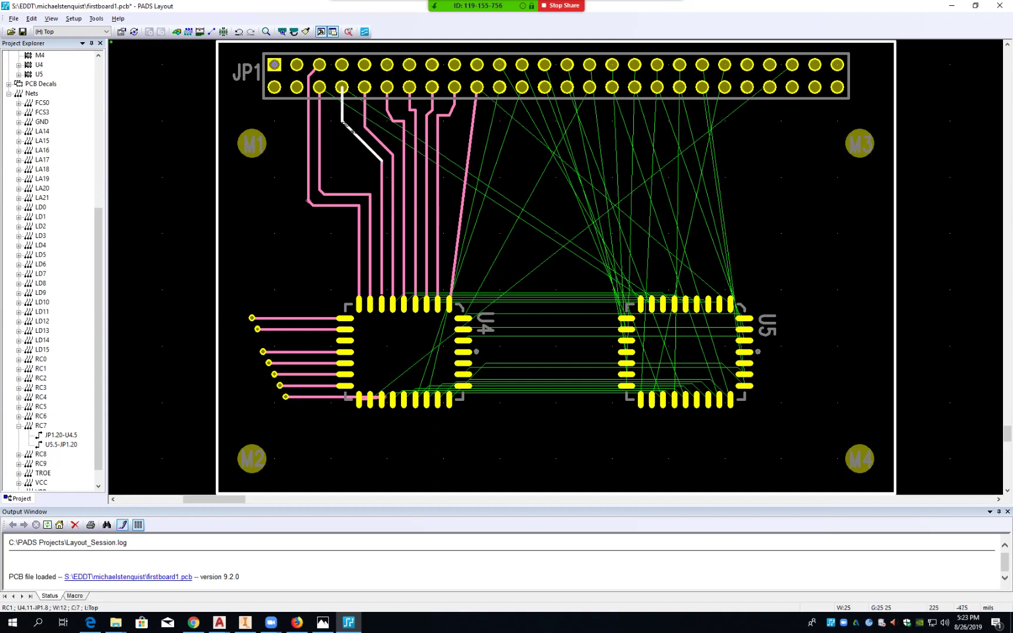
- Raise the RC0 trace's bend below JP1.6 so its horizontal jog meets the lower vertical at about (425, -475)
{"action": "left_click", "coordinate": [319, 141]}
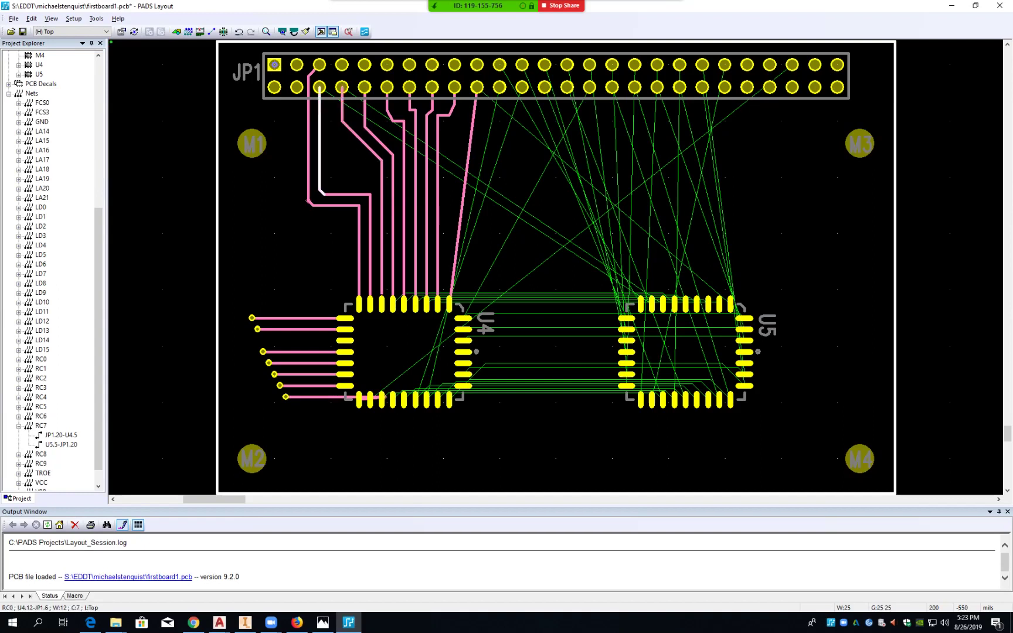
{"action": "left_click_drag", "start_coordinate": [320, 189], "coordinate": [320, 138]}
{"action": "left_click_drag", "start_coordinate": [374, 194], "coordinate": [383, 192]}
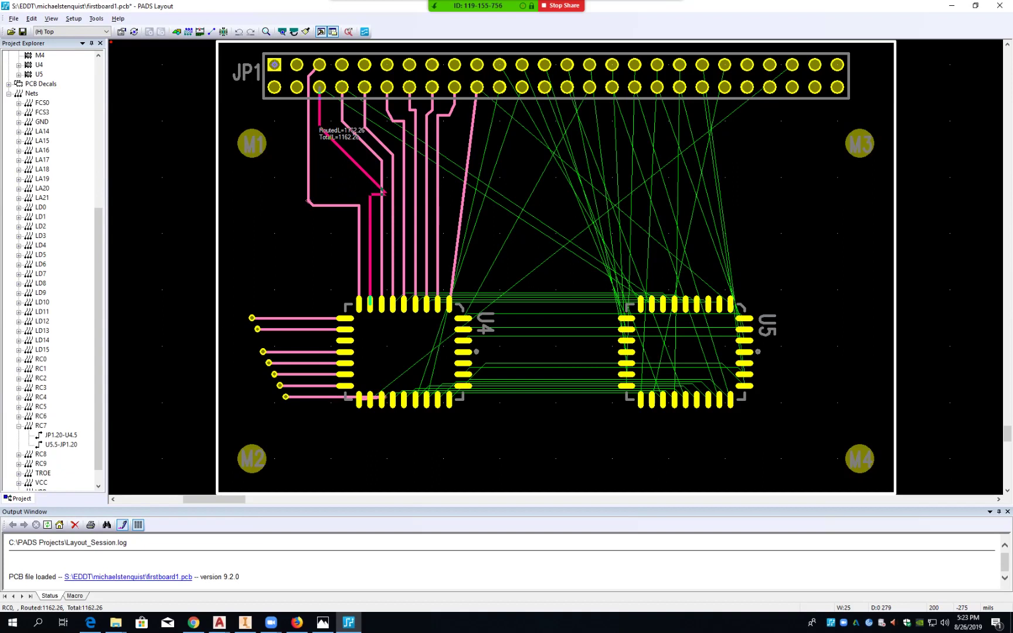
{"action": "left_click_drag", "start_coordinate": [382, 192], "coordinate": [369, 171]}
{"action": "left_click", "coordinate": [386, 194]}
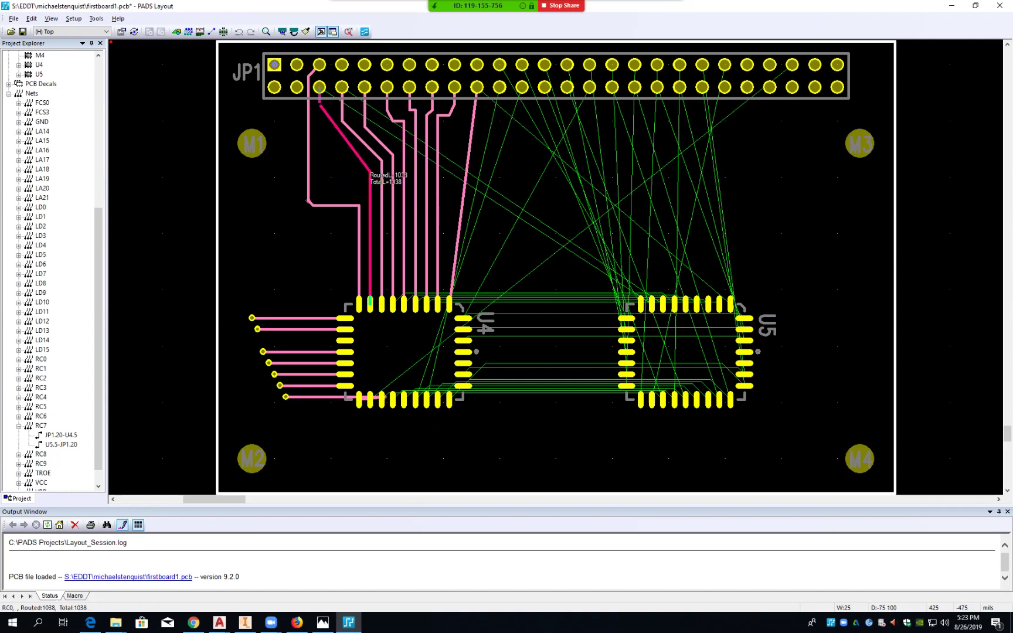
{"action": "right_click", "coordinate": [369, 170]}
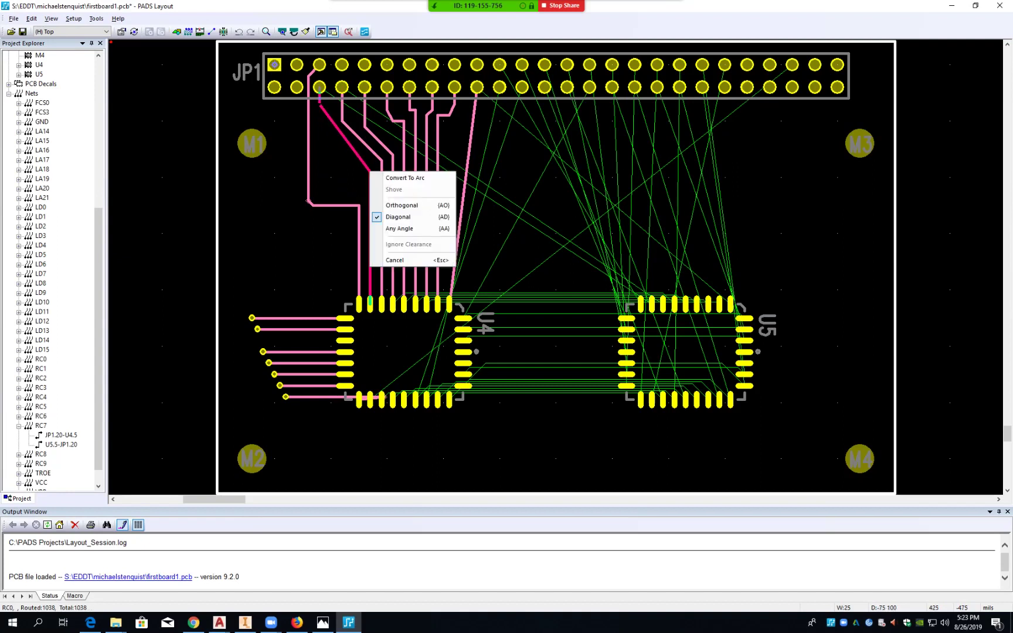
{"action": "left_click", "coordinate": [369, 171]}
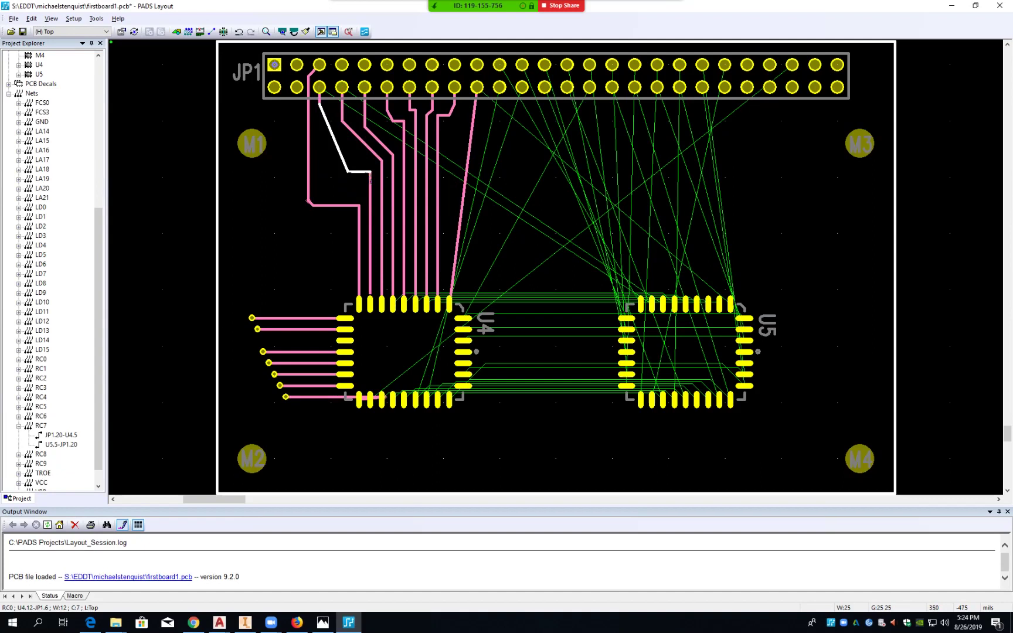
- Miter the RC0 corner at (425, -475) and reshape the upper bend below JP1.6 at about (200, -250)
{"action": "left_click", "coordinate": [370, 174]}
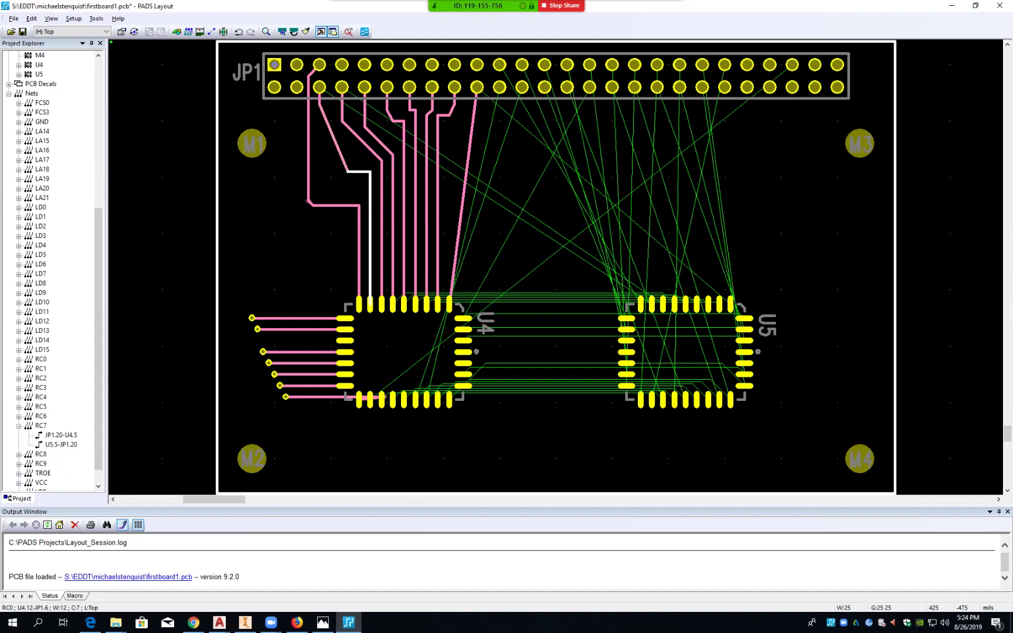
{"action": "right_click", "coordinate": [370, 174]}
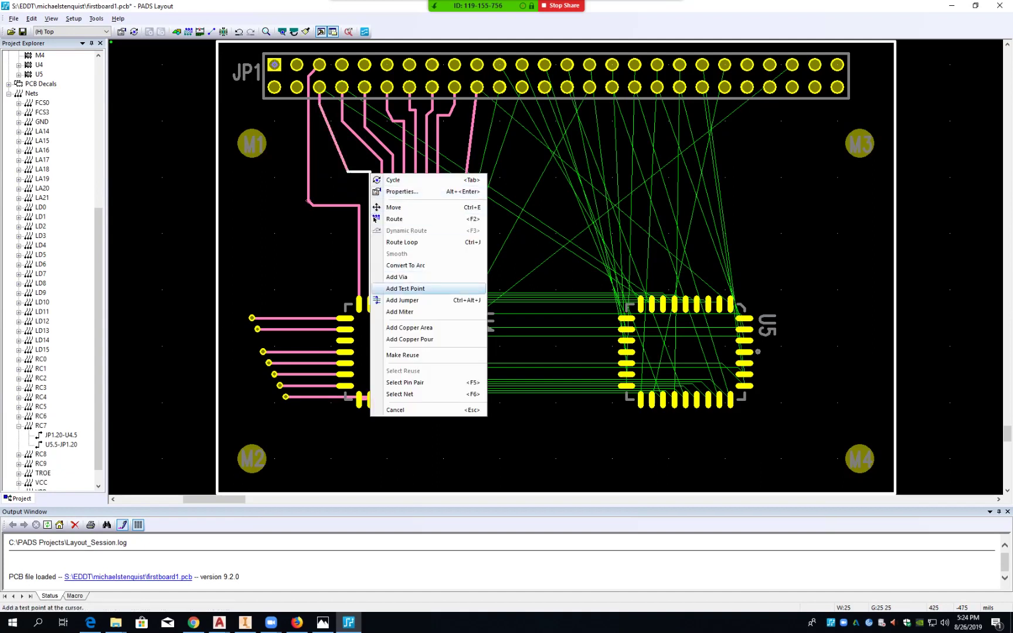
{"action": "left_click", "coordinate": [405, 312]}
{"action": "mouse_move", "coordinate": [366, 171]}
{"action": "left_mouse_down"}
{"action": "mouse_move", "coordinate": [325, 126]}
{"action": "mouse_move", "coordinate": [347, 127]}
{"action": "mouse_move", "coordinate": [319, 120]}
{"action": "left_mouse_up"}
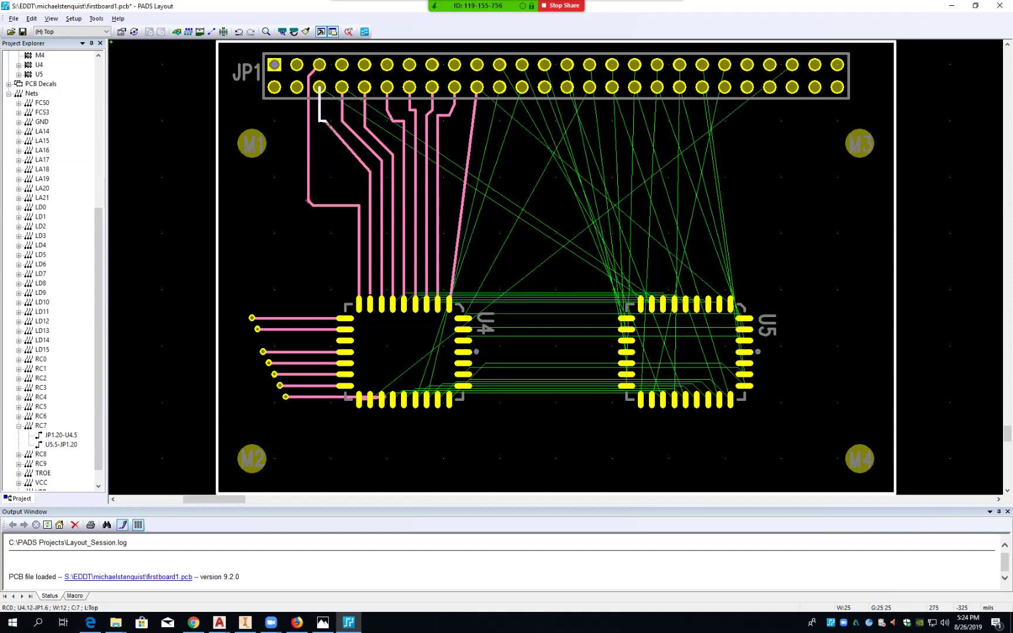
- Make the Bottom layer visible in the display color settings
{"action": "left_click", "coordinate": [308, 177]}
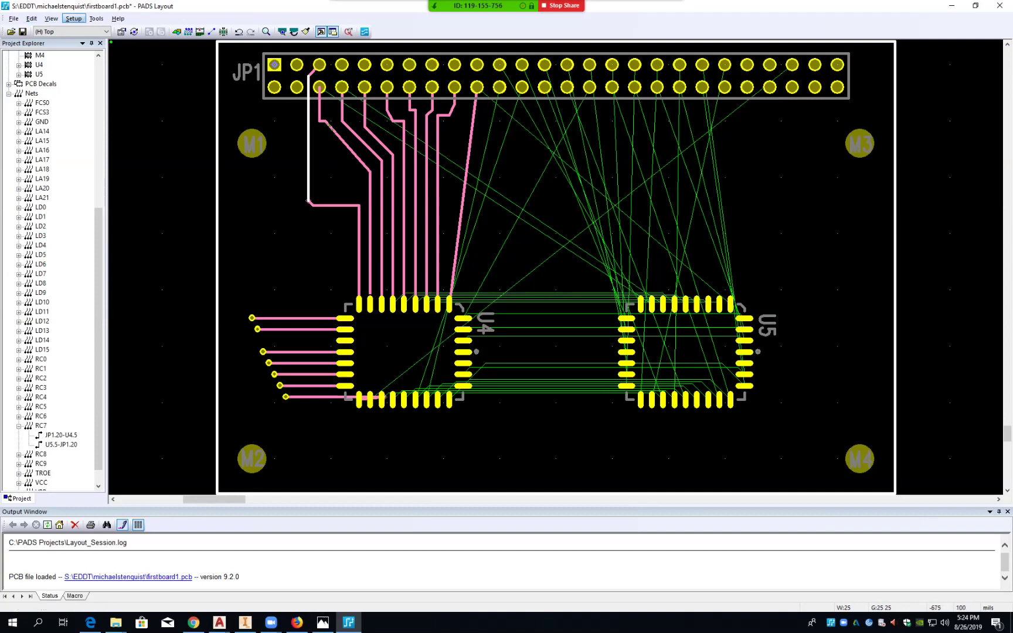
{"action": "left_click", "coordinate": [73, 18]}
{"action": "left_click", "coordinate": [88, 136]}
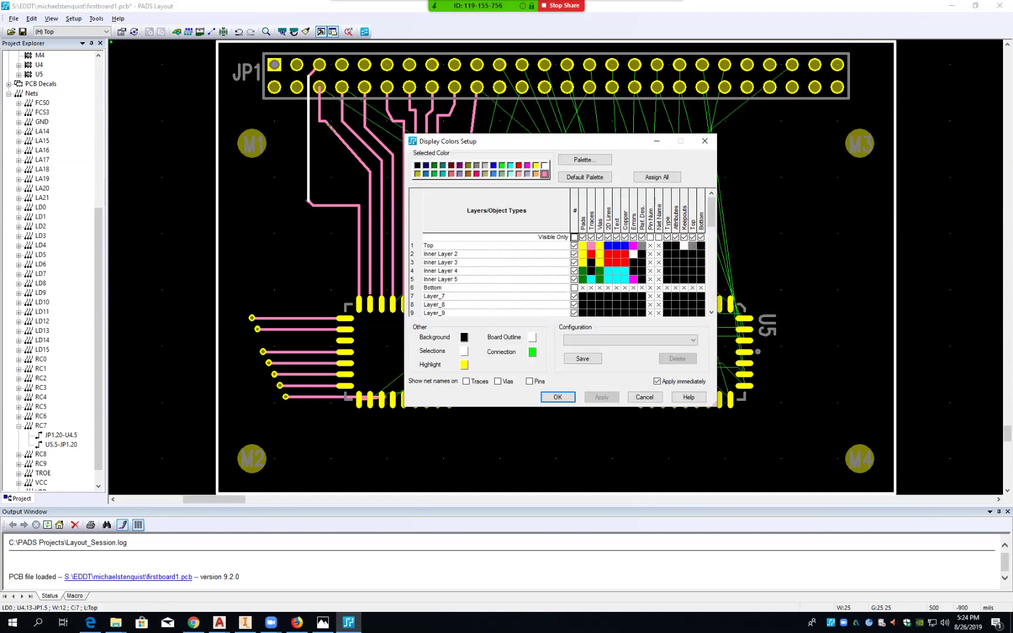
{"action": "left_click", "coordinate": [574, 287]}
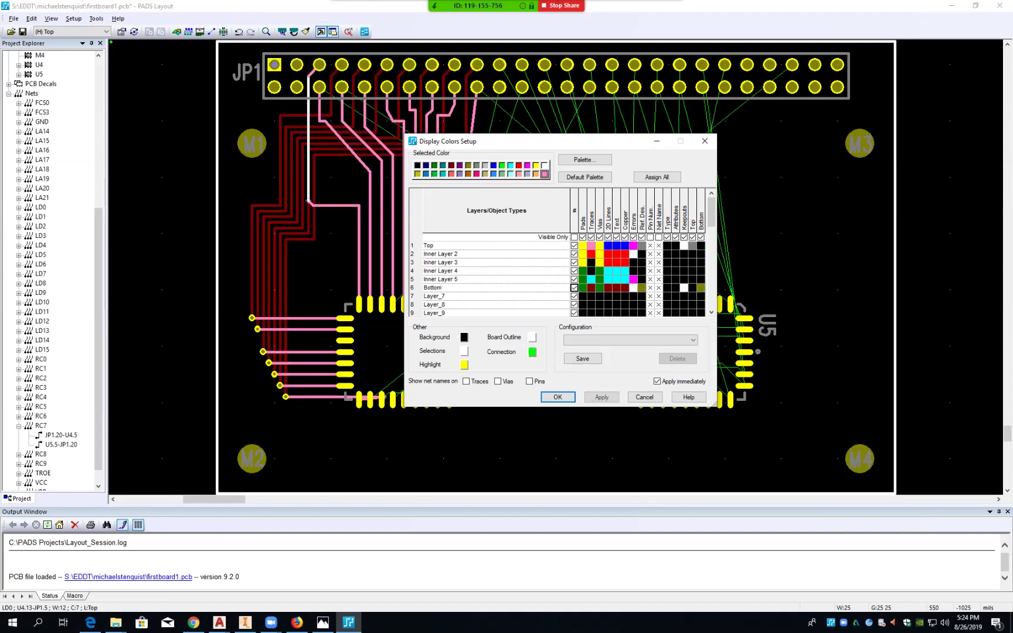
{"action": "left_click", "coordinate": [558, 397]}
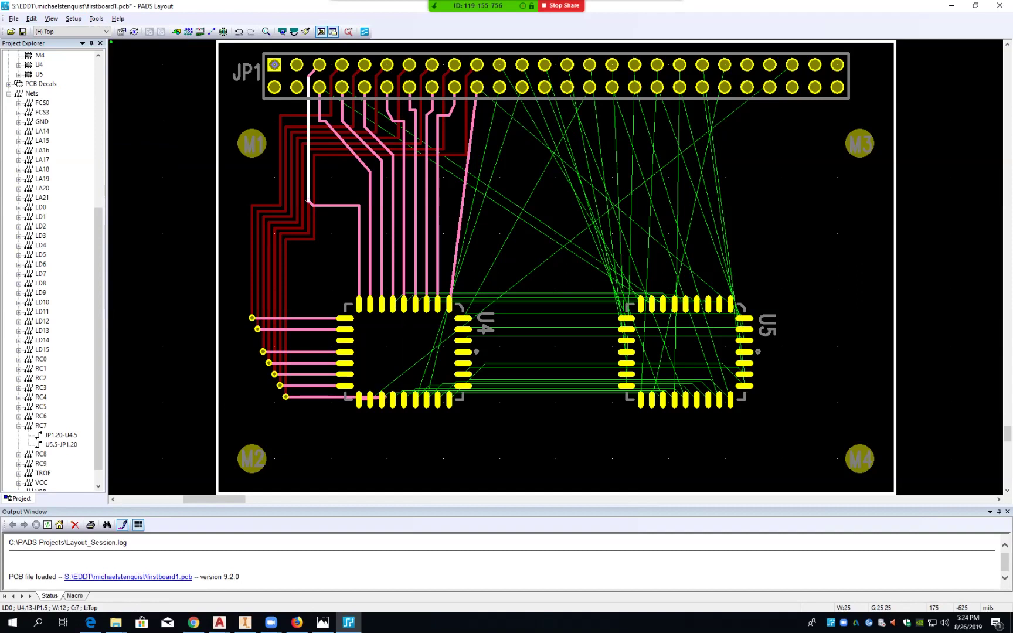
- Reshape the LD0 trace to slant from about (150, -300) to (300, -475), with its horizontal jog at Y -475
{"action": "mouse_move", "coordinate": [311, 204]}
{"action": "left_mouse_down"}
{"action": "mouse_move", "coordinate": [328, 204]}
{"action": "mouse_move", "coordinate": [343, 165]}
{"action": "left_mouse_up"}
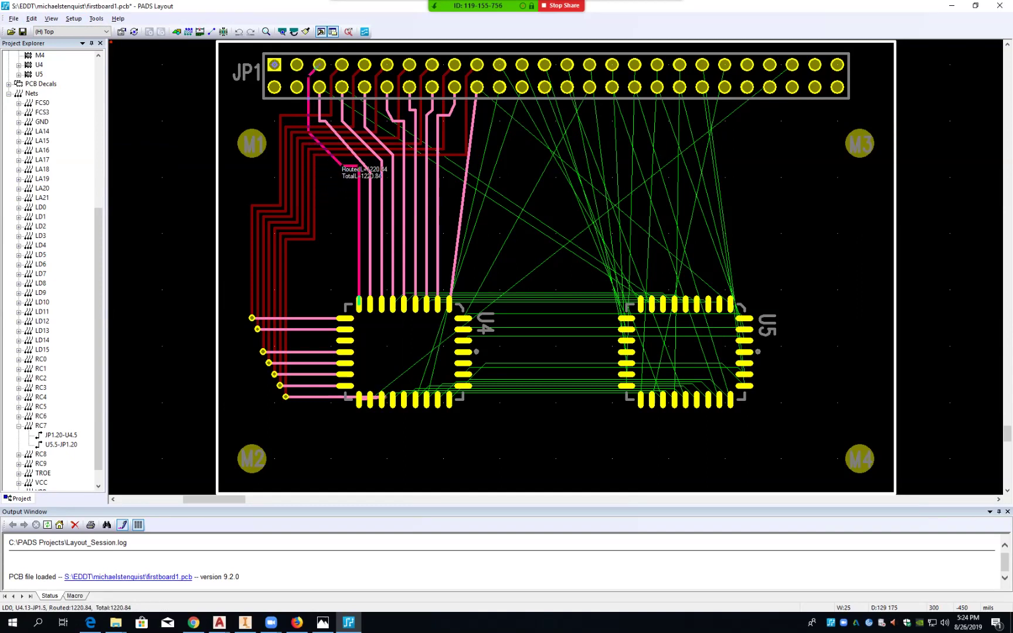
{"action": "left_click_drag", "start_coordinate": [343, 165], "coordinate": [336, 166]}
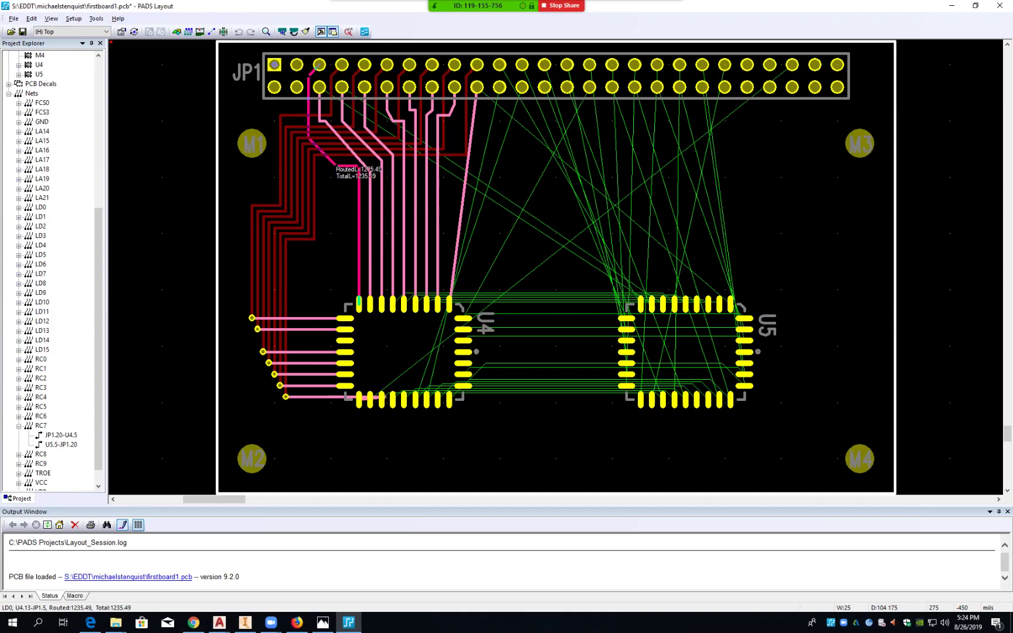
{"action": "left_click_drag", "start_coordinate": [336, 165], "coordinate": [342, 166]}
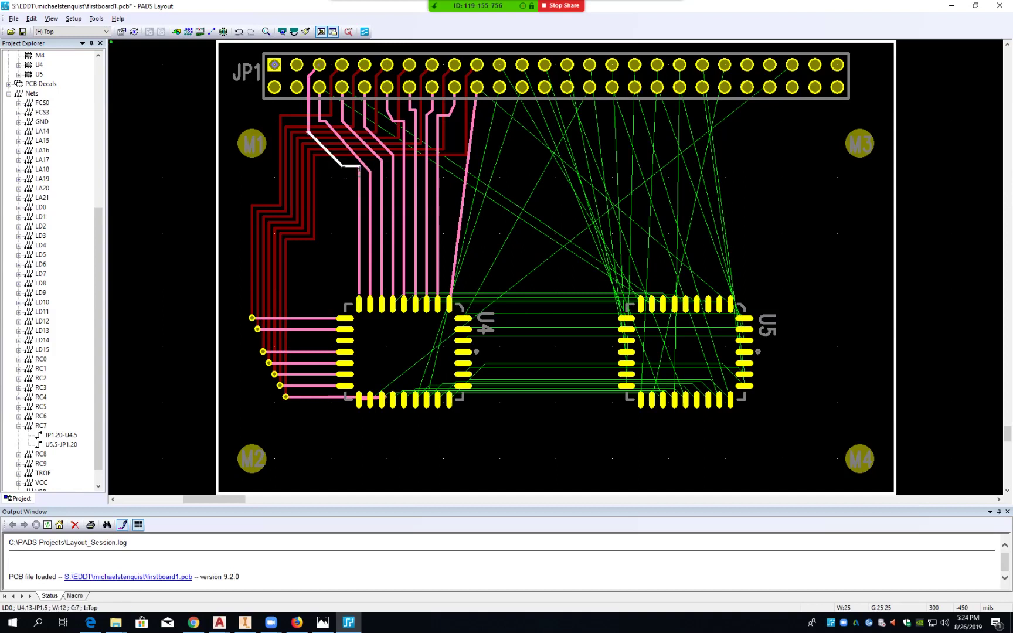
{"action": "left_click", "coordinate": [360, 170]}
{"action": "left_click_drag", "start_coordinate": [359, 170], "coordinate": [343, 175]}
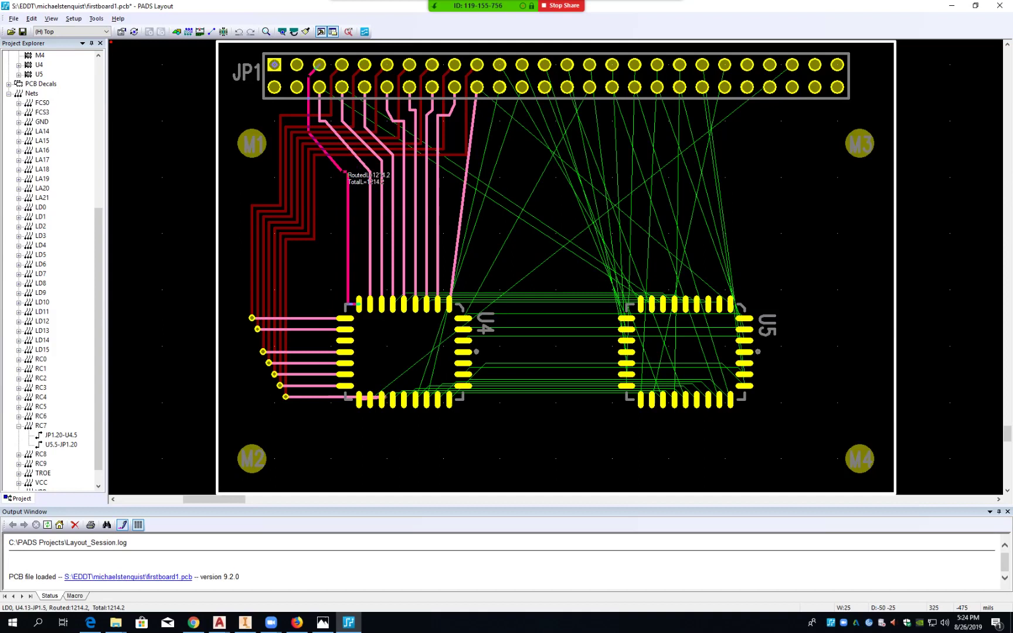
{"action": "left_click", "coordinate": [358, 174]}
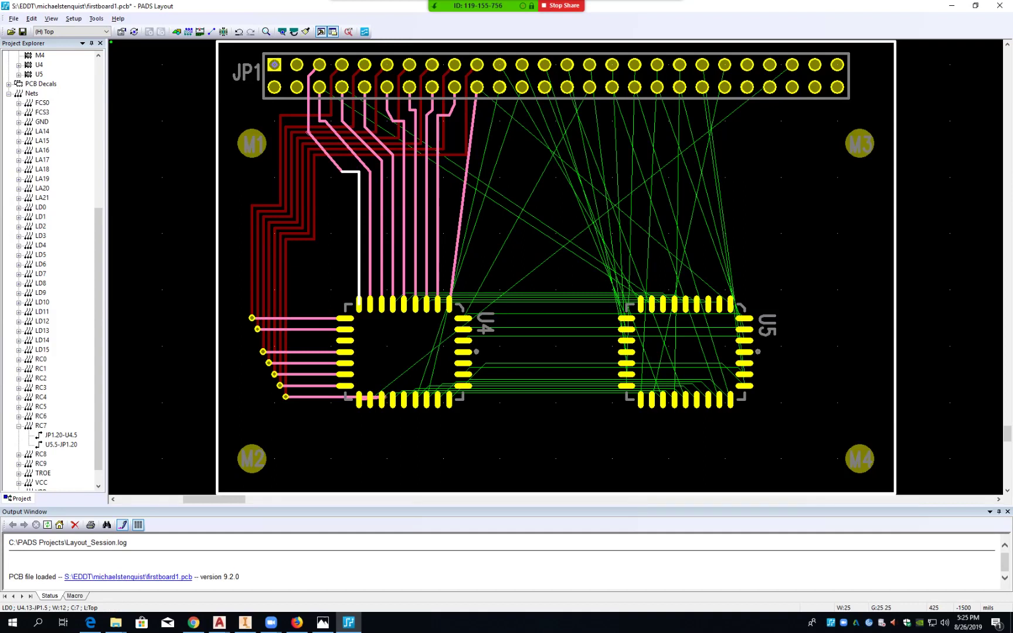
- Route the FCS3 trace from U4.22 down to Y -1750 and across to (2325, -1750), ending the segment there
{"action": "left_click", "coordinate": [370, 401]}
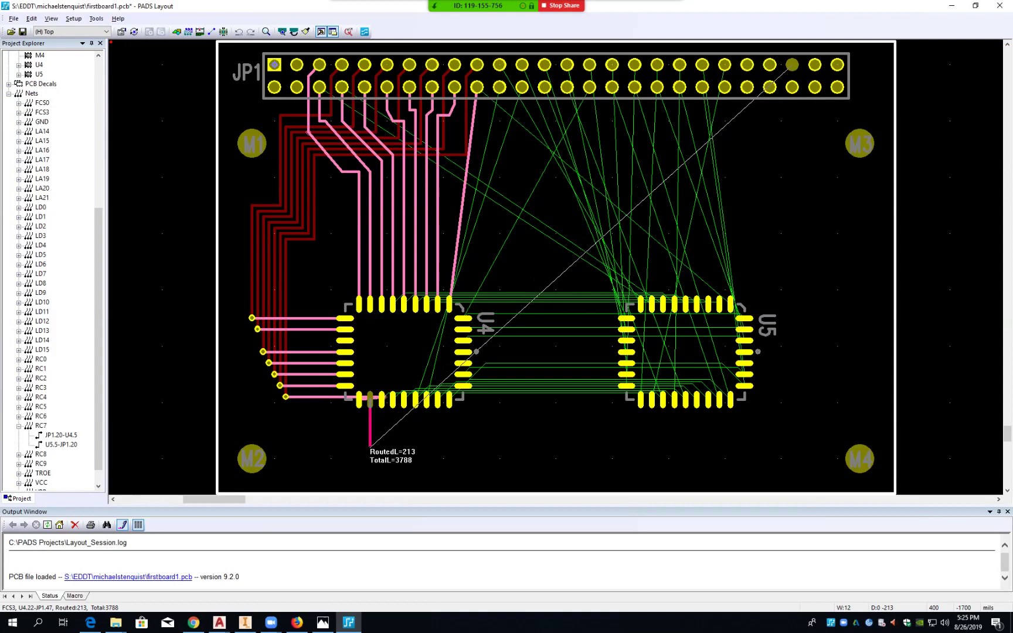
{"action": "left_click", "coordinate": [370, 457]}
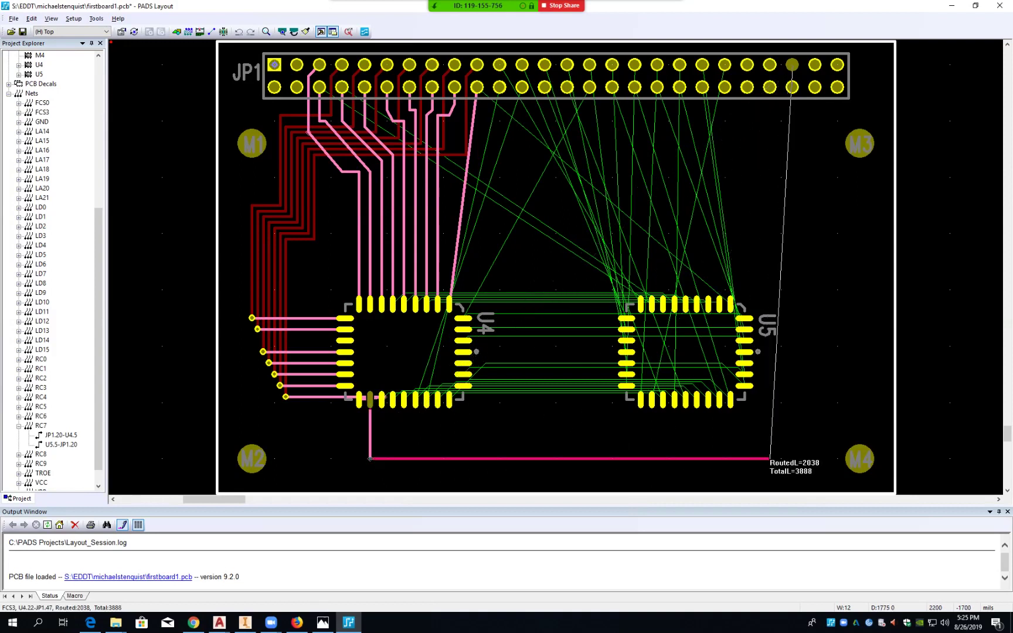
{"action": "left_click", "coordinate": [798, 458]}
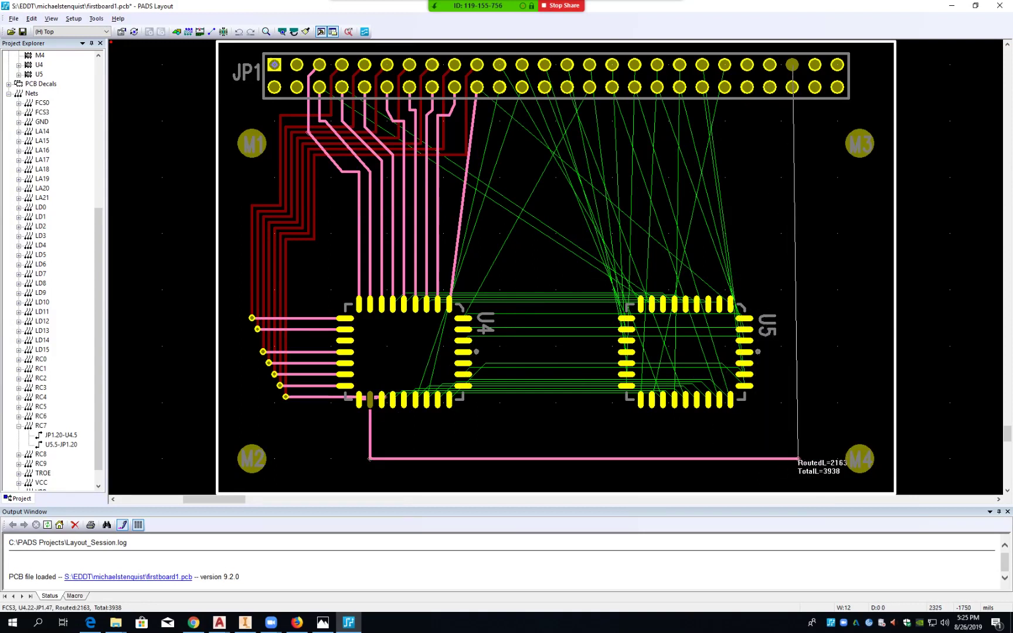
{"action": "key", "text": "Escape"}
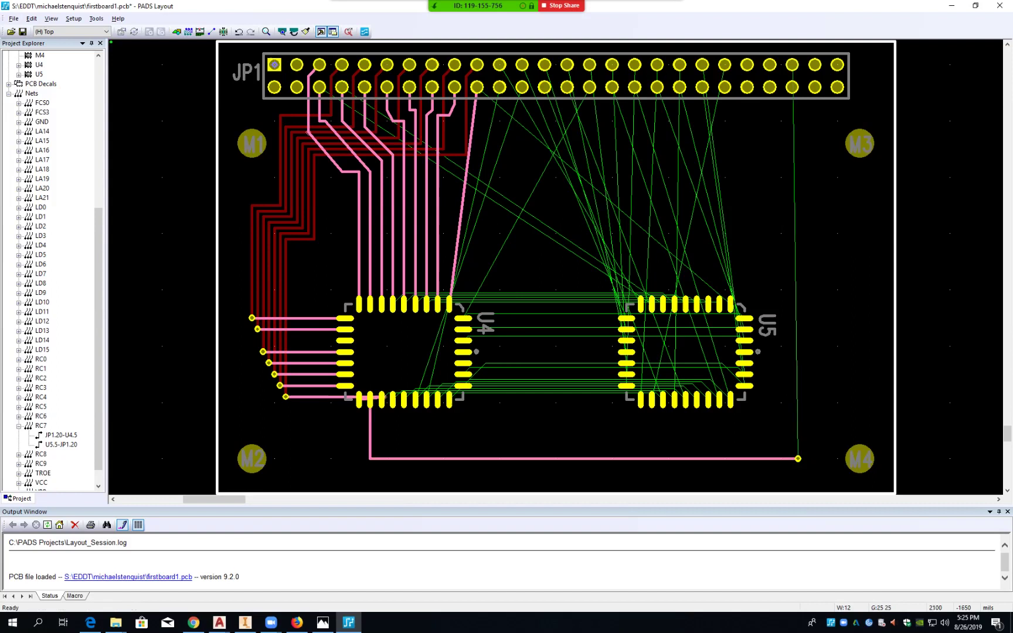
- Route LA14 from U4.23 via Y -1700 to an end via at (1725, -1700), and TROE from U4.24 to (1775, -1675)
{"action": "left_click", "coordinate": [382, 400]}
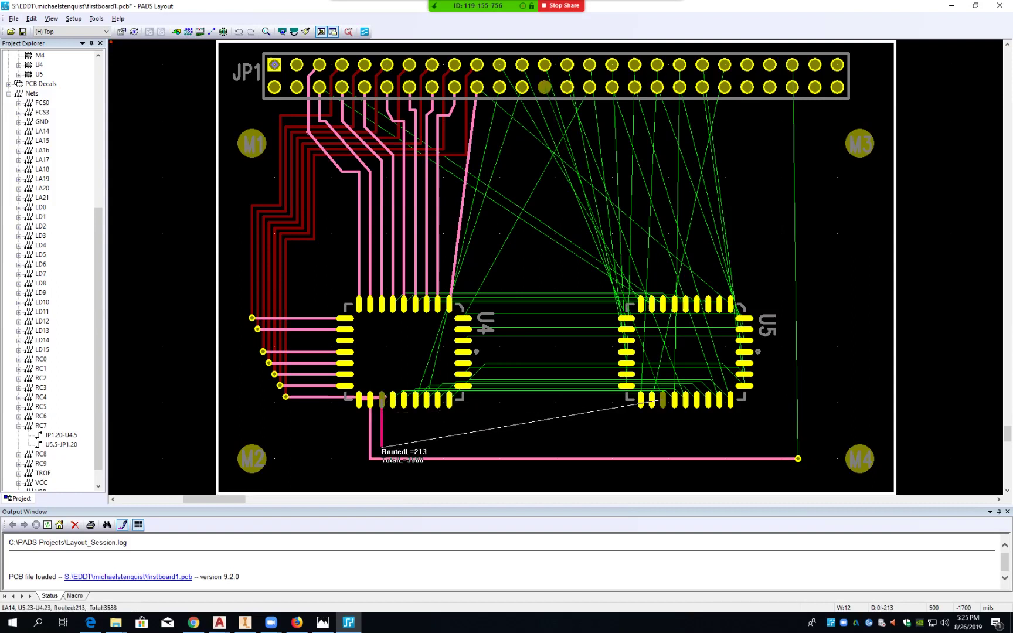
{"action": "left_click", "coordinate": [381, 448]}
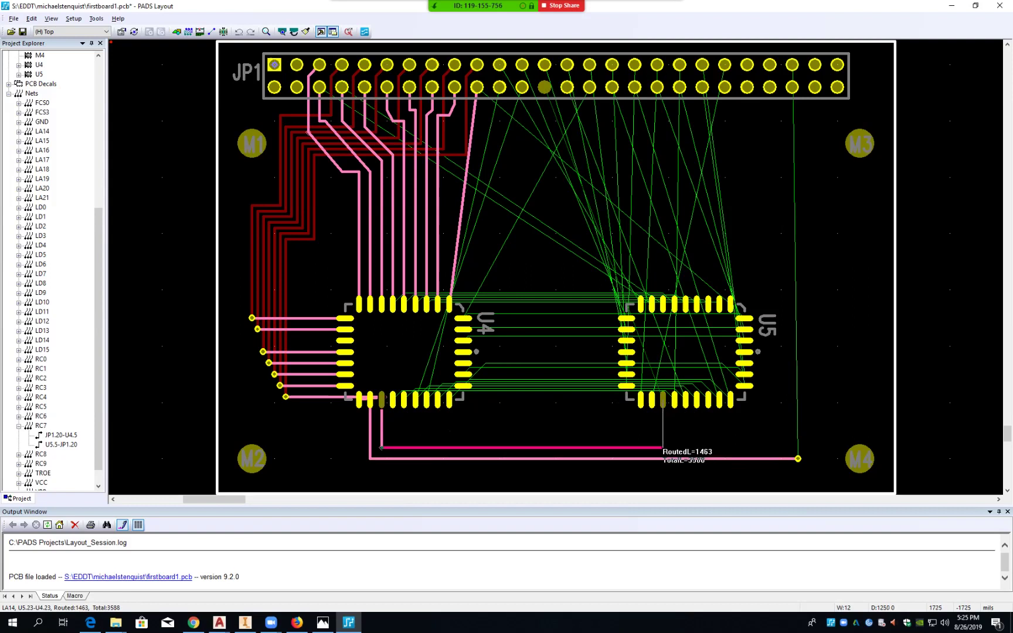
{"action": "double_click", "coordinate": [663, 448]}
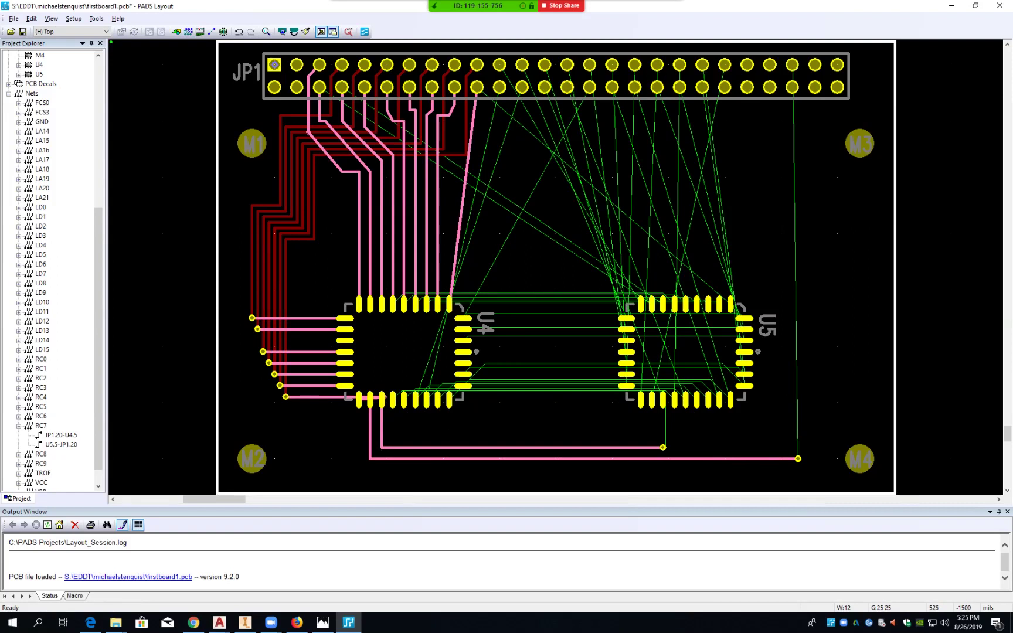
{"action": "left_click", "coordinate": [392, 399]}
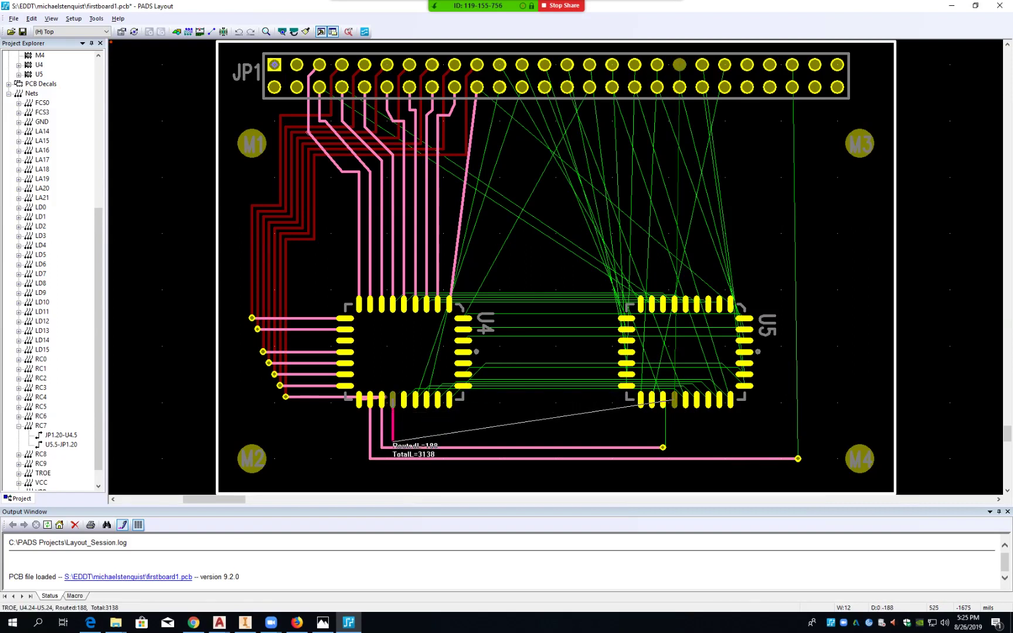
{"action": "left_click", "coordinate": [393, 441]}
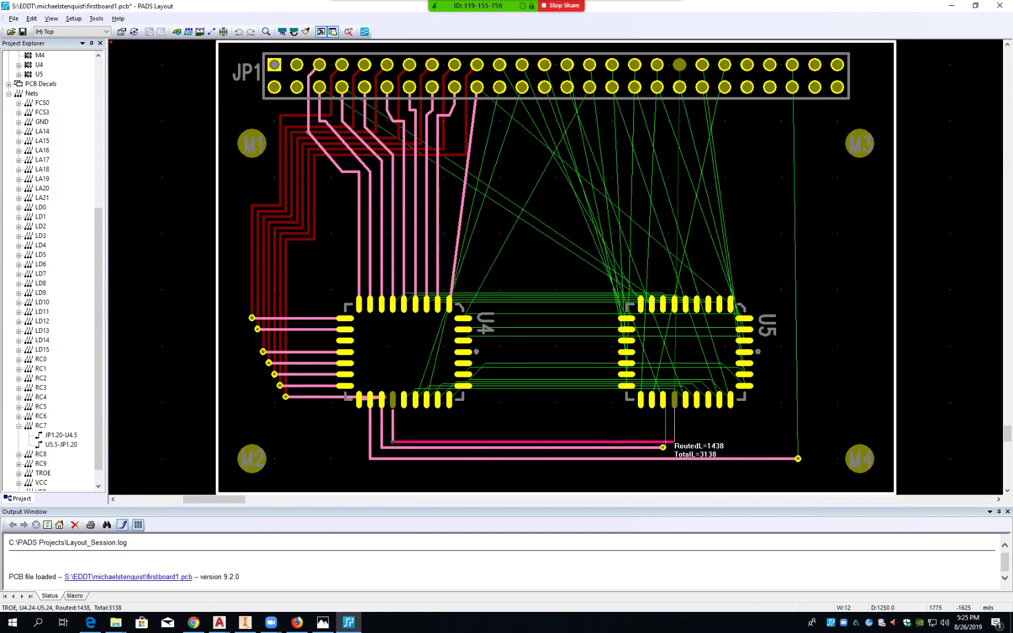
{"action": "double_click", "coordinate": [674, 442]}
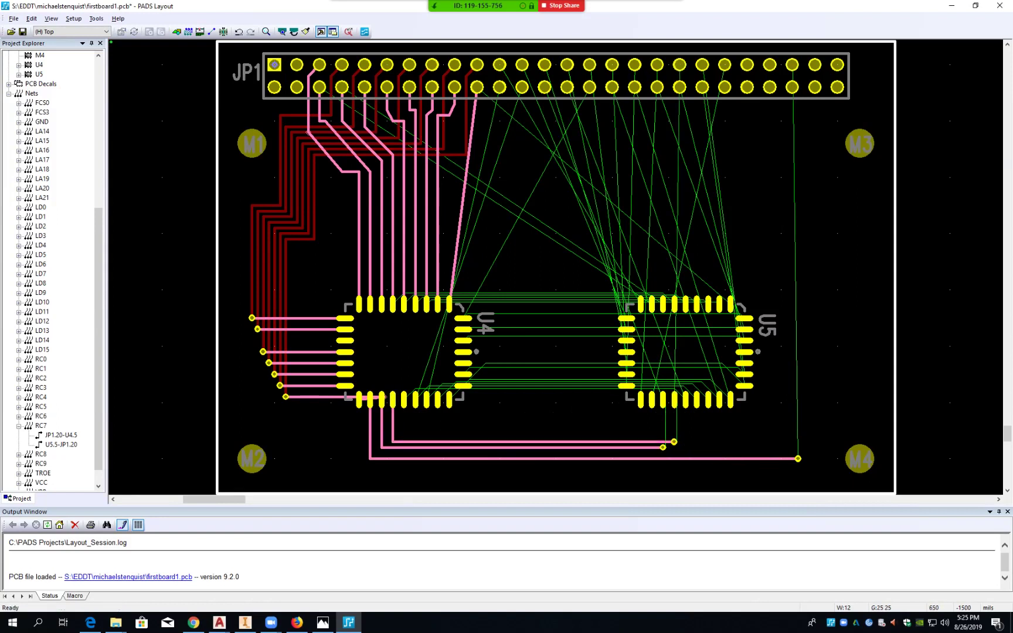
- Route LA15 from U4.25 down and across to an end via at (1825, -1625), and RC9 from U4.26 to (1875, -1600)
{"action": "left_click", "coordinate": [404, 400]}
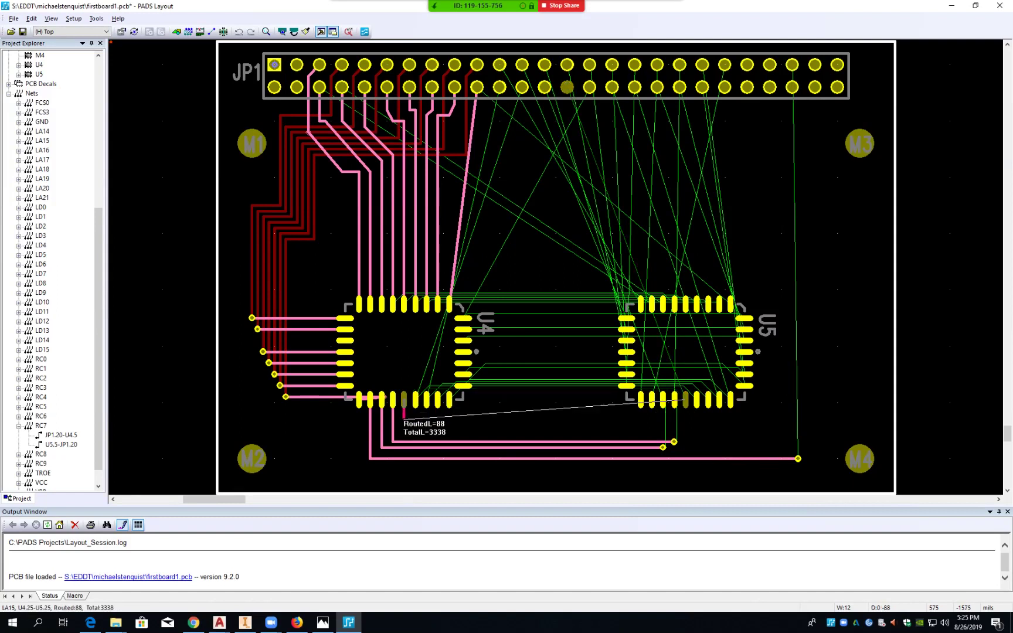
{"action": "left_click", "coordinate": [404, 429]}
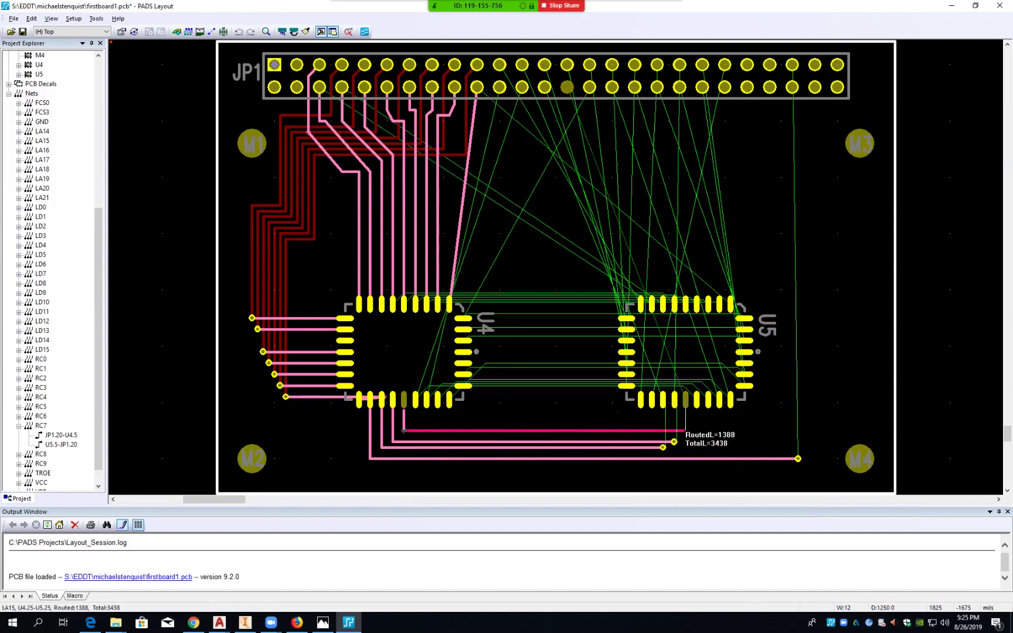
{"action": "left_click", "coordinate": [685, 431], "text": "ctrl"}
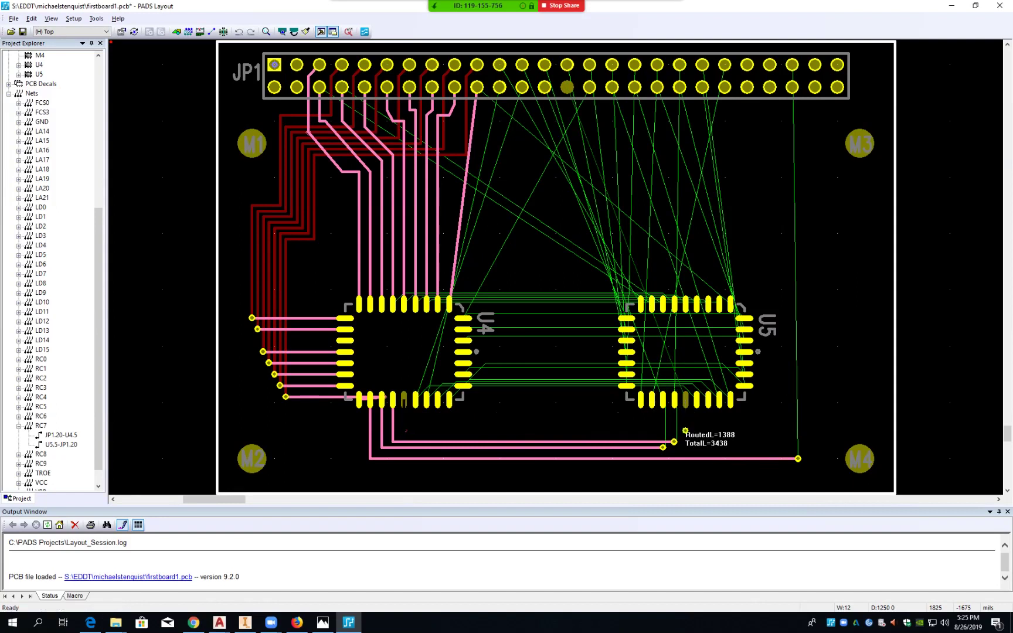
{"action": "left_click", "coordinate": [416, 400]}
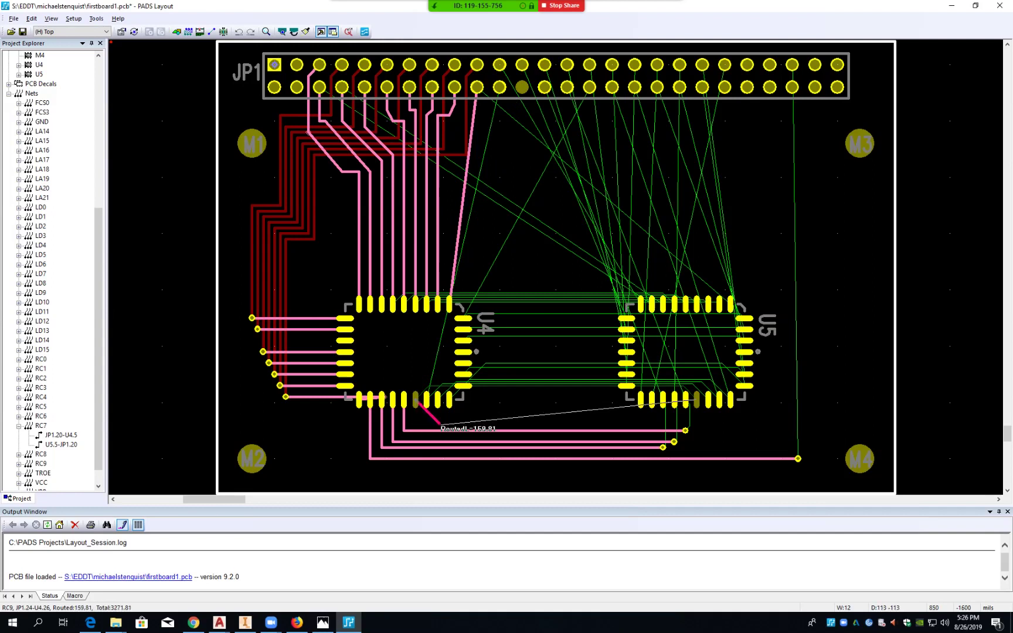
{"action": "left_click", "coordinate": [415, 423]}
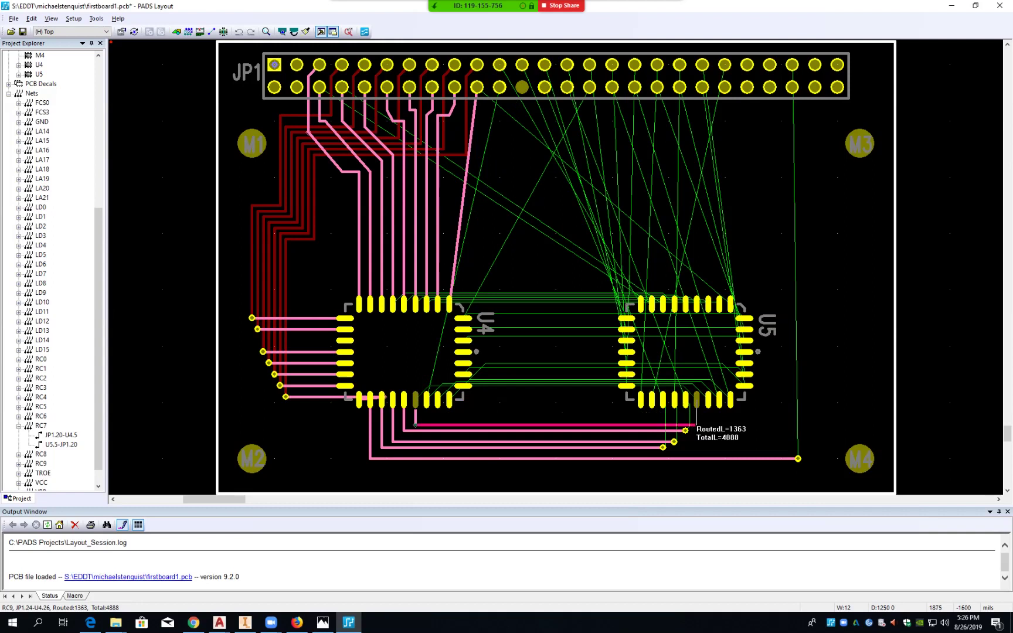
{"action": "left_click", "coordinate": [696, 425]}
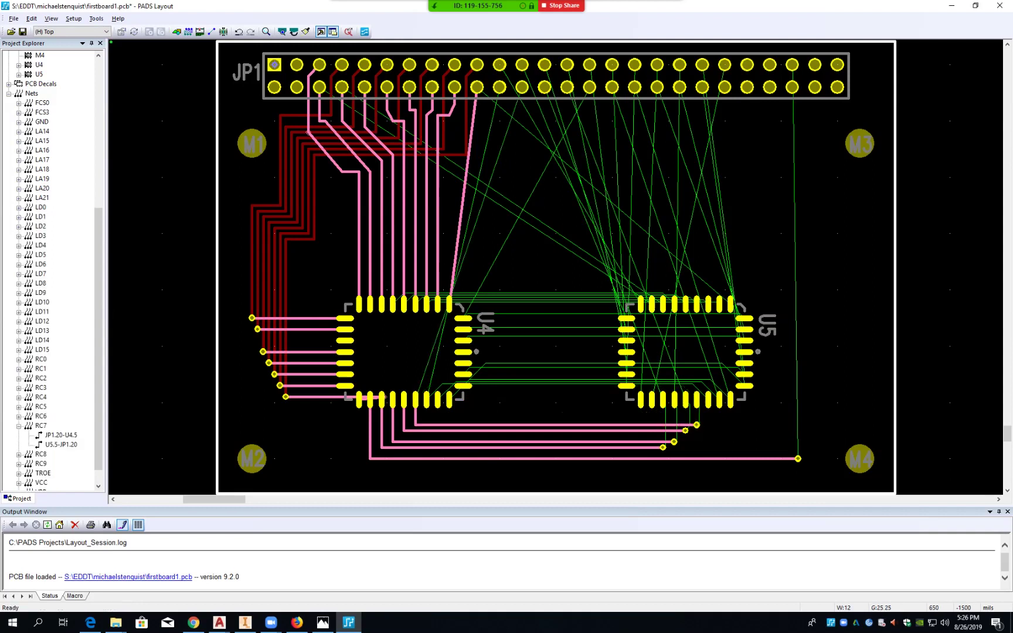
- Route RC8 from U4.27 down and across to an end via at (1925, -1575), and LA17 from U4.28 to (1975, -1550)
{"action": "left_click", "coordinate": [427, 403]}
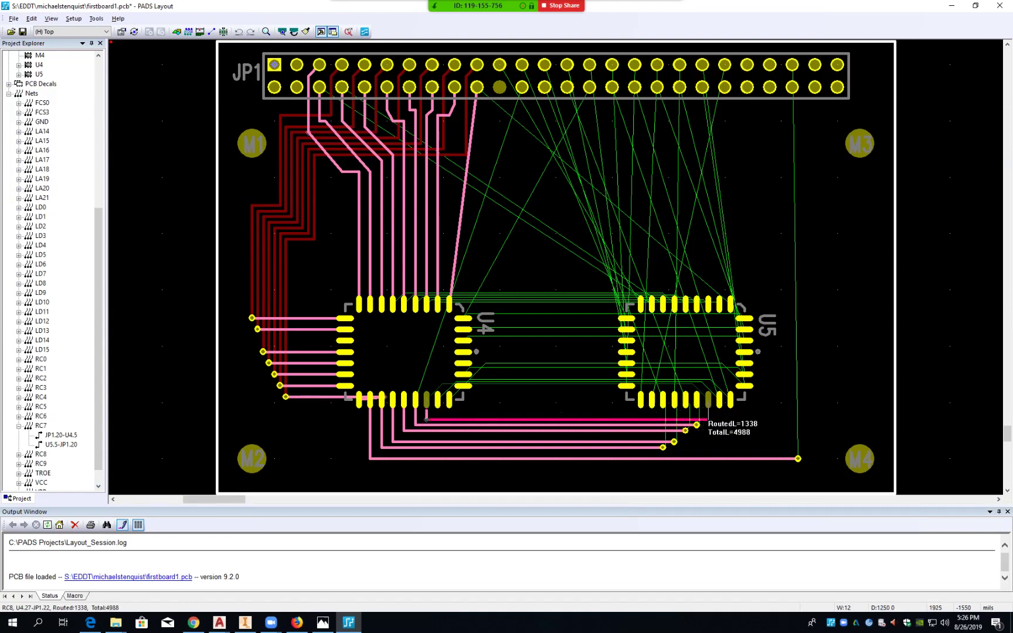
{"action": "left_click", "coordinate": [708, 419], "text": "ctrl"}
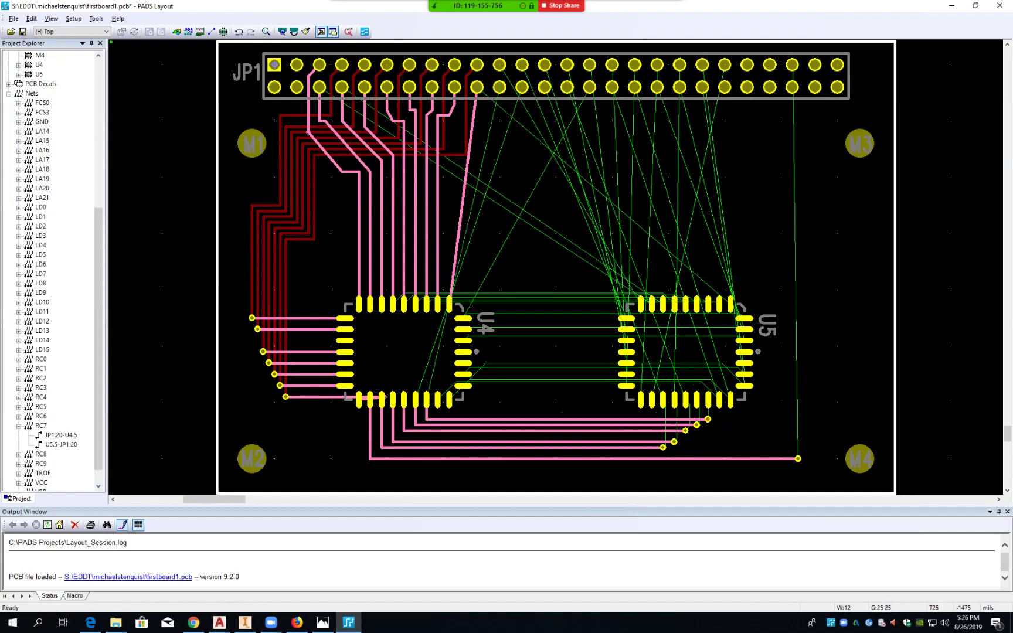
{"action": "left_click", "coordinate": [437, 399]}
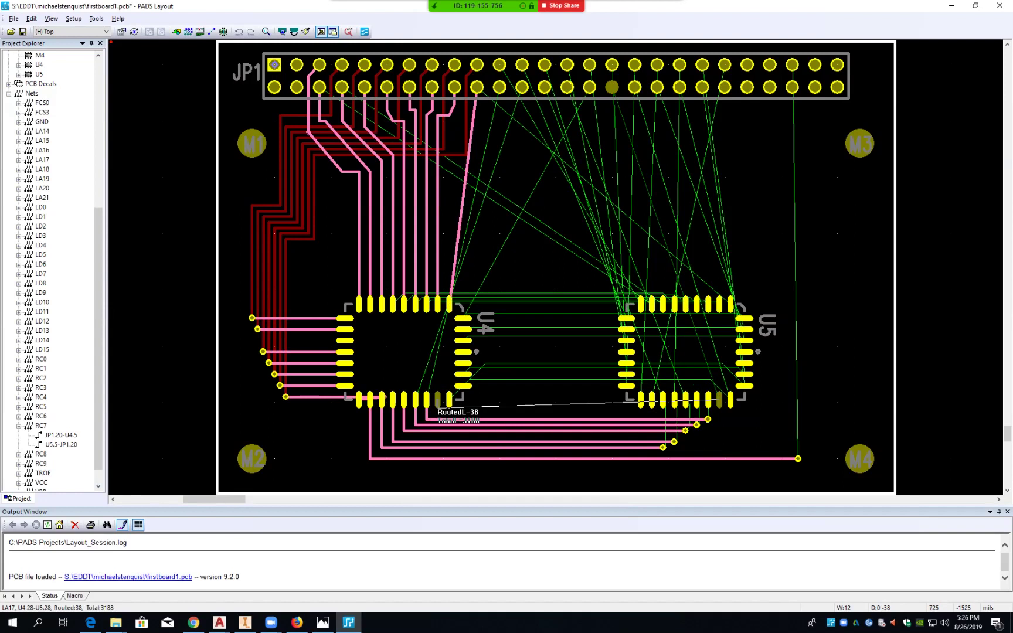
{"action": "left_click", "coordinate": [437, 414]}
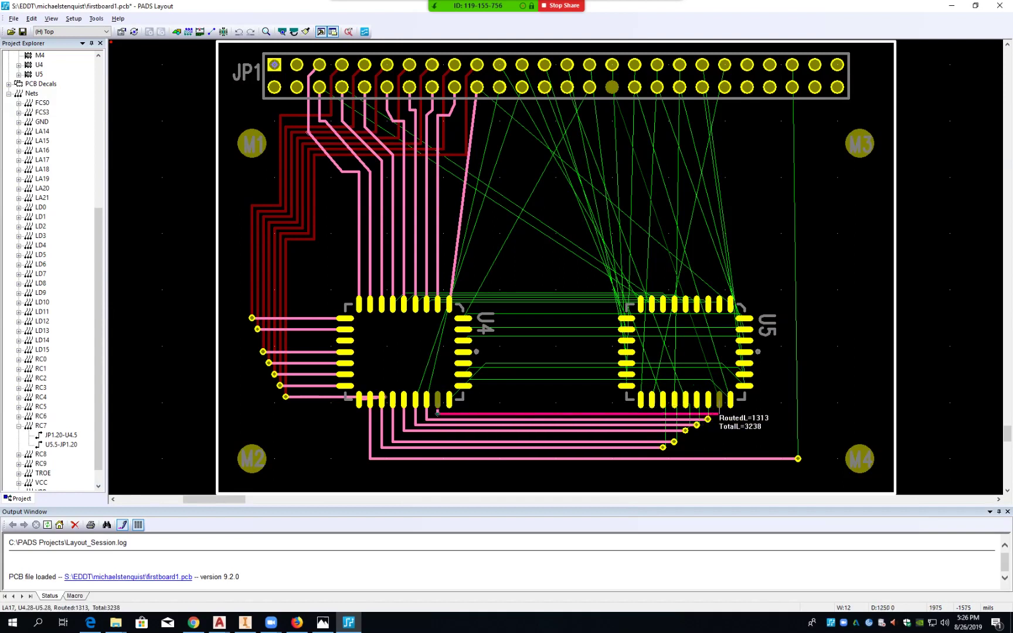
{"action": "left_click", "coordinate": [719, 413]}
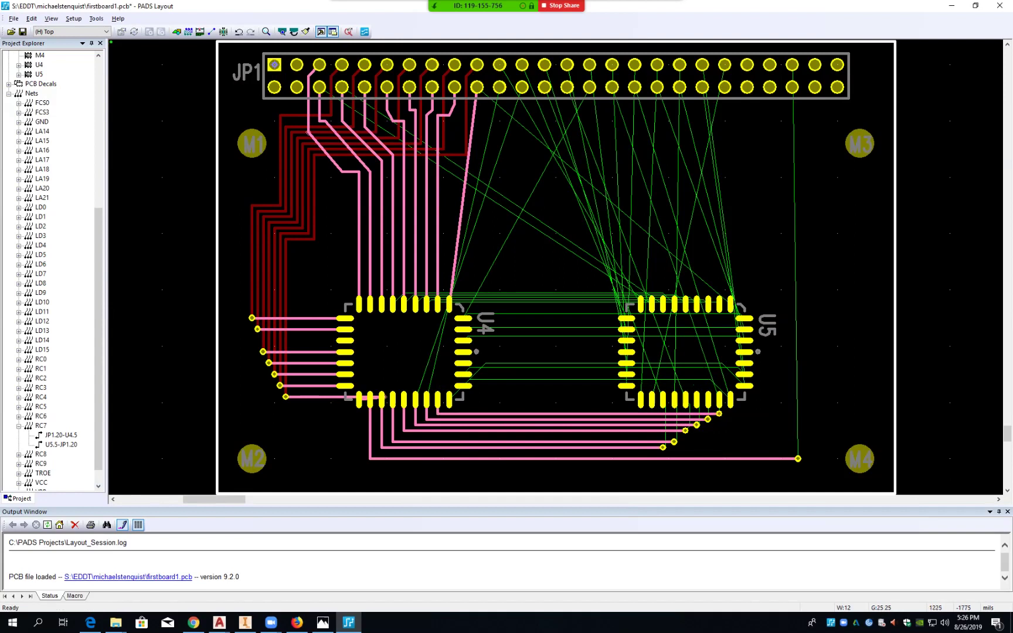
- Move the horizontal run of the FCS3 trace down to Y -1825 and that of LA14 down to Y -1775
{"action": "left_click", "coordinate": [370, 453]}
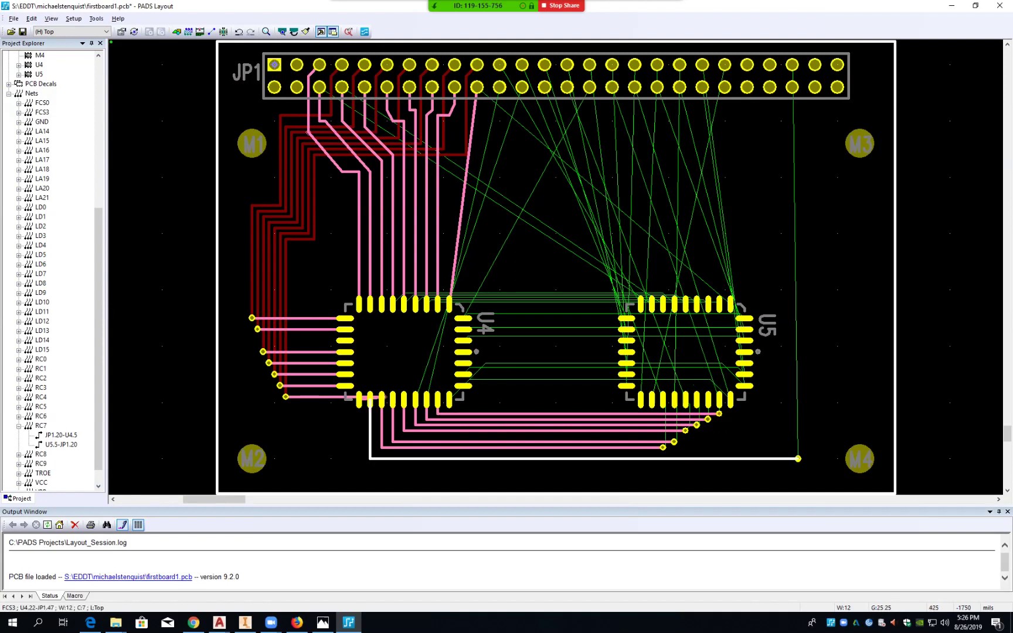
{"action": "left_click_drag", "start_coordinate": [370, 458], "coordinate": [370, 475]}
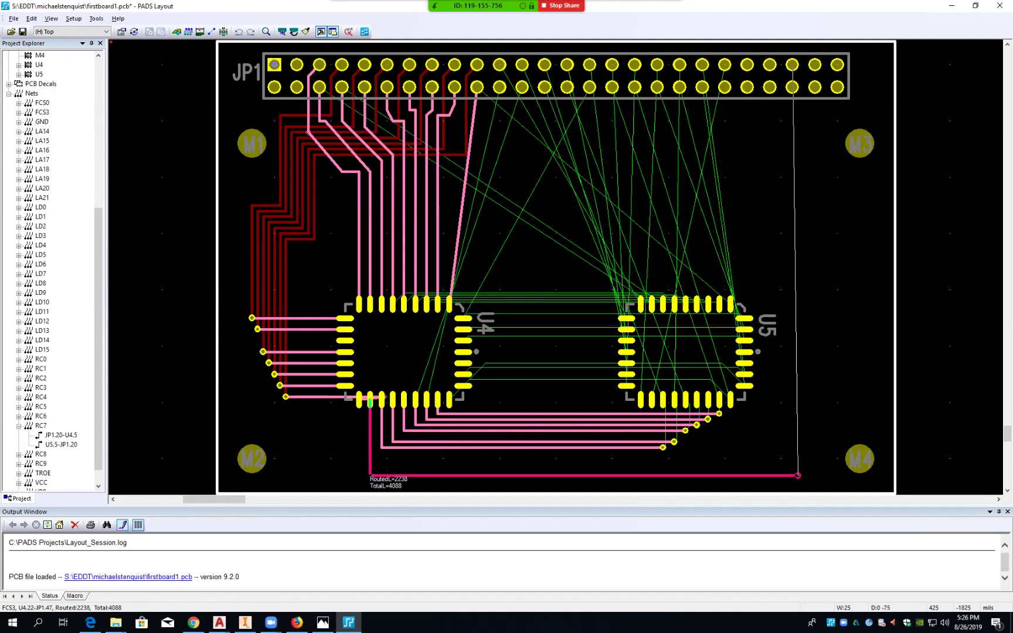
{"action": "left_click", "coordinate": [369, 476]}
{"action": "left_click", "coordinate": [382, 447]}
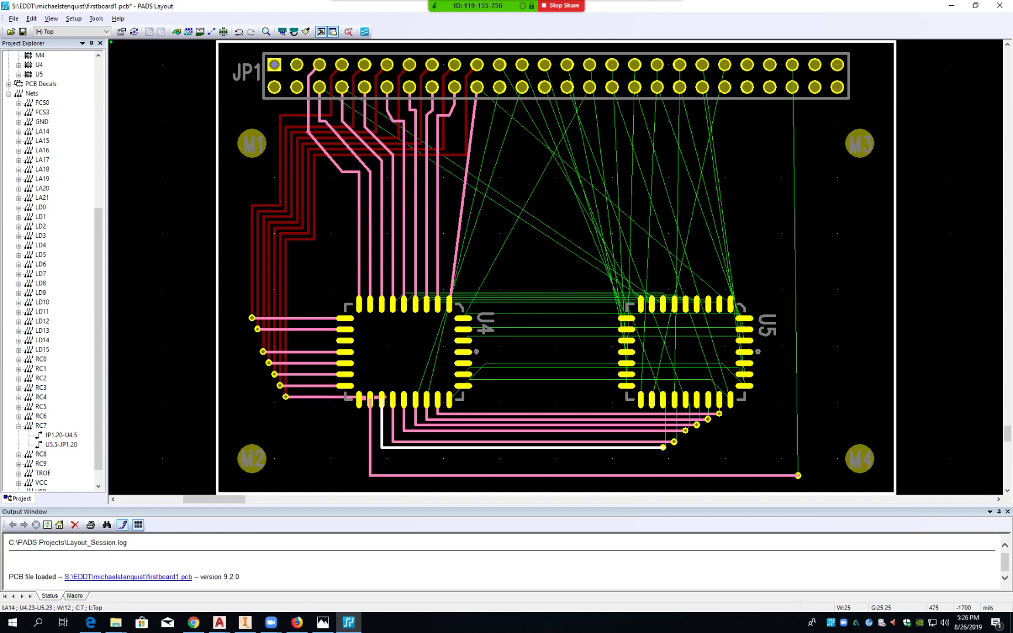
{"action": "left_click_drag", "start_coordinate": [382, 447], "coordinate": [382, 464]}
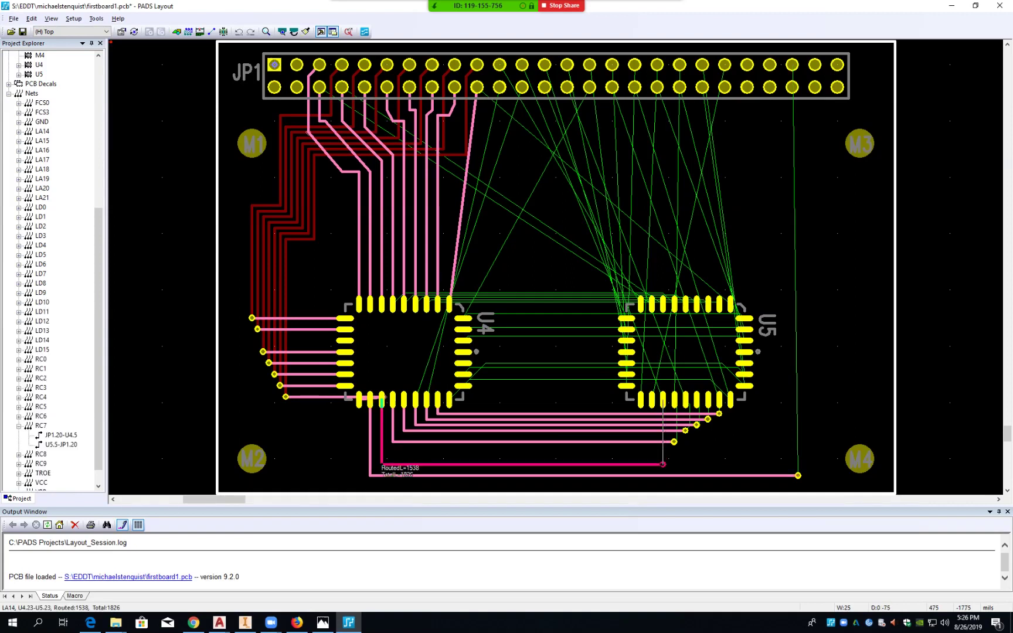
{"action": "left_click", "coordinate": [381, 464]}
- Move the horizontal run of the TROE trace down to Y -1750 and that of LA15 down to Y -1725
{"action": "left_click", "coordinate": [393, 442]}
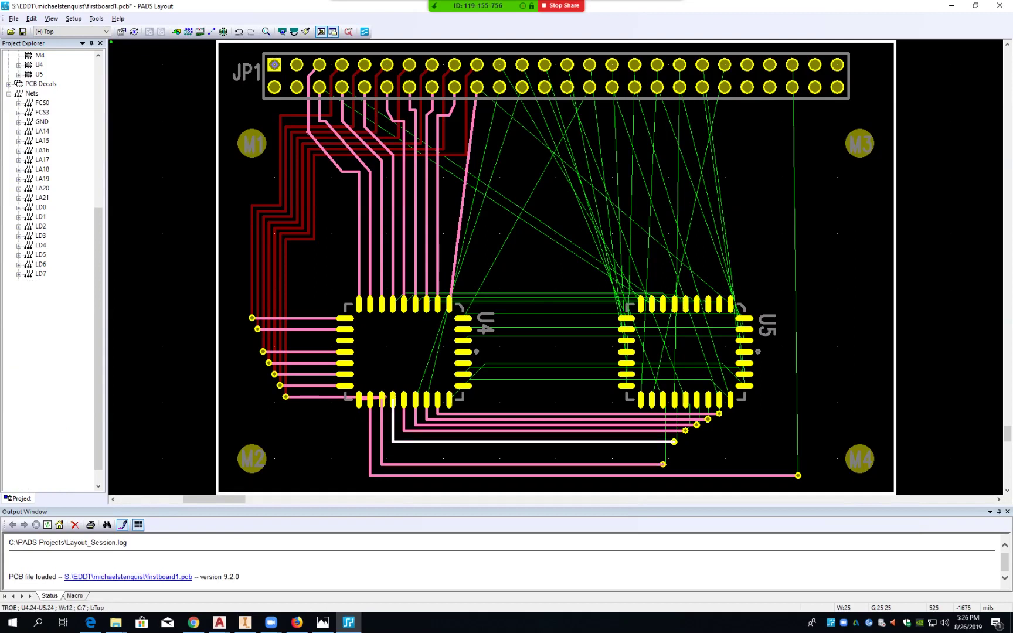
{"action": "left_click_drag", "start_coordinate": [393, 441], "coordinate": [392, 458]}
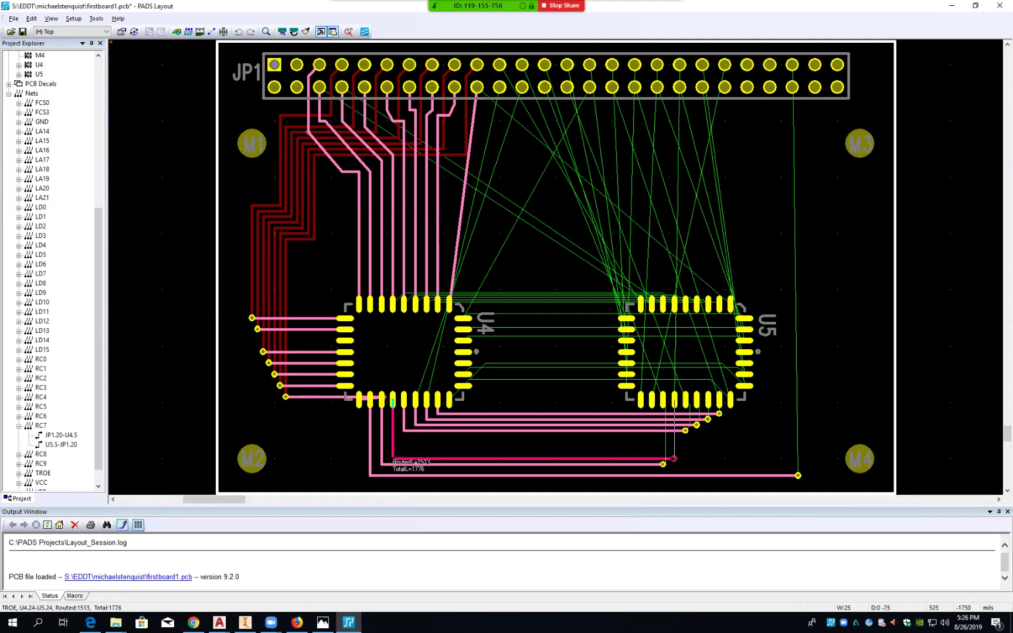
{"action": "left_click", "coordinate": [393, 458]}
{"action": "left_click", "coordinate": [404, 430]}
{"action": "left_click_drag", "start_coordinate": [404, 430], "coordinate": [404, 453]}
{"action": "left_click", "coordinate": [404, 453]}
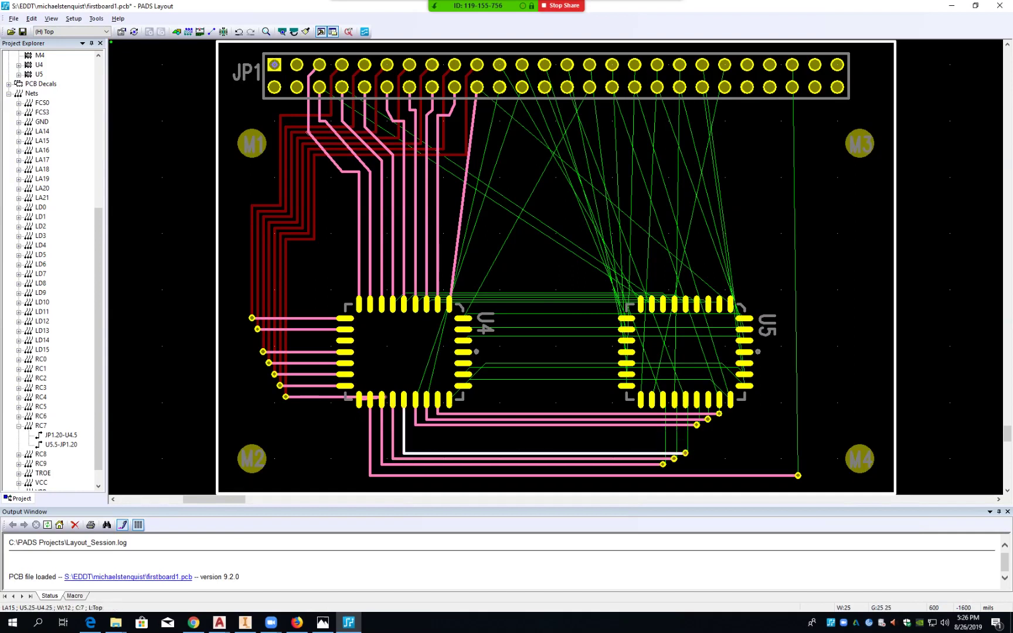
- Move the horizontal runs down to Y -1700 for RC9, Y -1675 for RC8 and Y -1650 for LA17
{"action": "left_click", "coordinate": [415, 425]}
{"action": "left_click_drag", "start_coordinate": [415, 425], "coordinate": [415, 447]}
{"action": "left_click", "coordinate": [415, 448]}
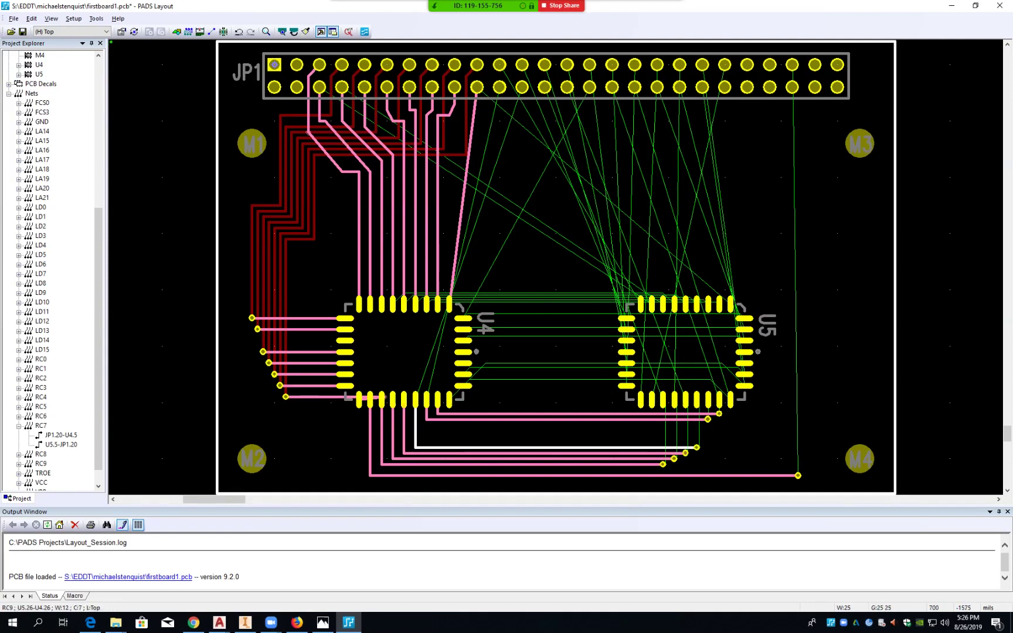
{"action": "left_click", "coordinate": [426, 419]}
{"action": "left_click_drag", "start_coordinate": [426, 420], "coordinate": [426, 442]}
{"action": "left_click", "coordinate": [427, 442]}
{"action": "left_click", "coordinate": [438, 413]}
{"action": "left_click_drag", "start_coordinate": [437, 414], "coordinate": [437, 437]}
{"action": "left_click", "coordinate": [437, 437]}
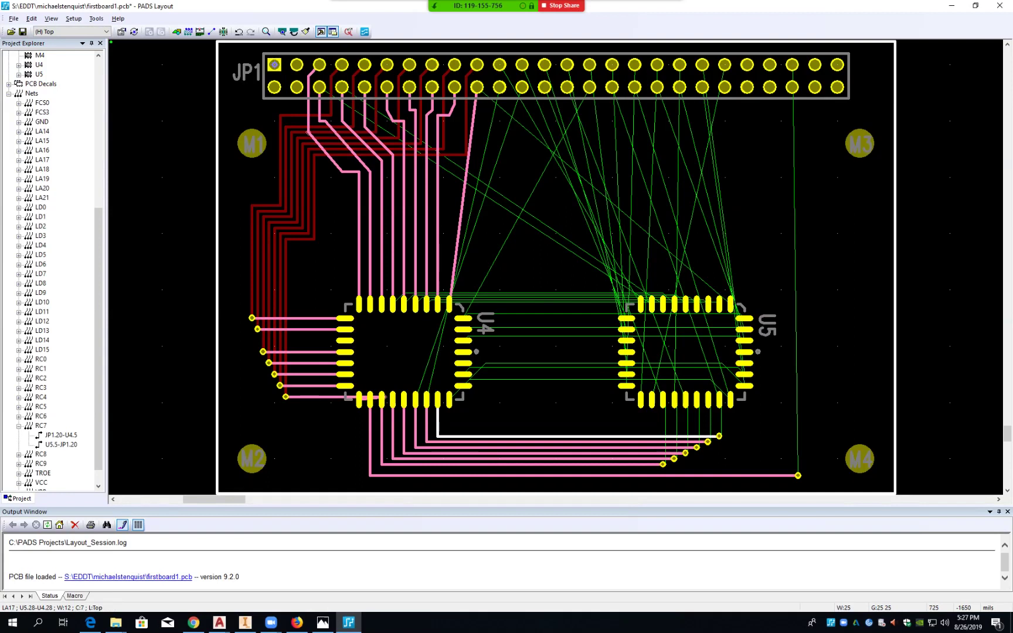
- Route LA18 from U4.29 down to Y -1600 and across to an end via at (2025, -1600)
{"action": "left_click", "coordinate": [449, 399]}
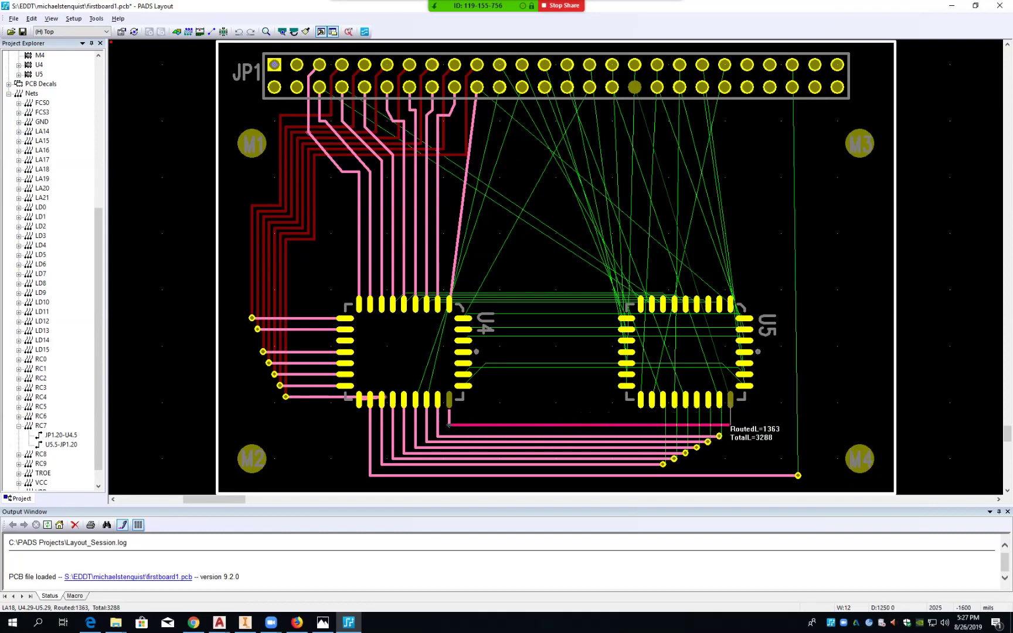
{"action": "left_click", "coordinate": [730, 425]}
{"action": "left_click", "coordinate": [730, 425], "text": "ctrl"}
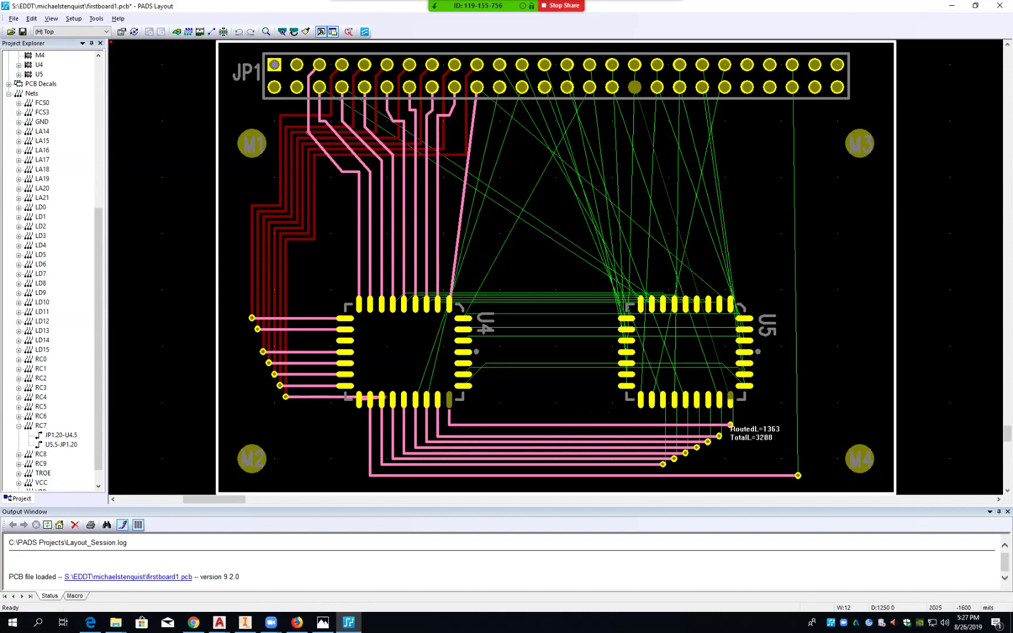
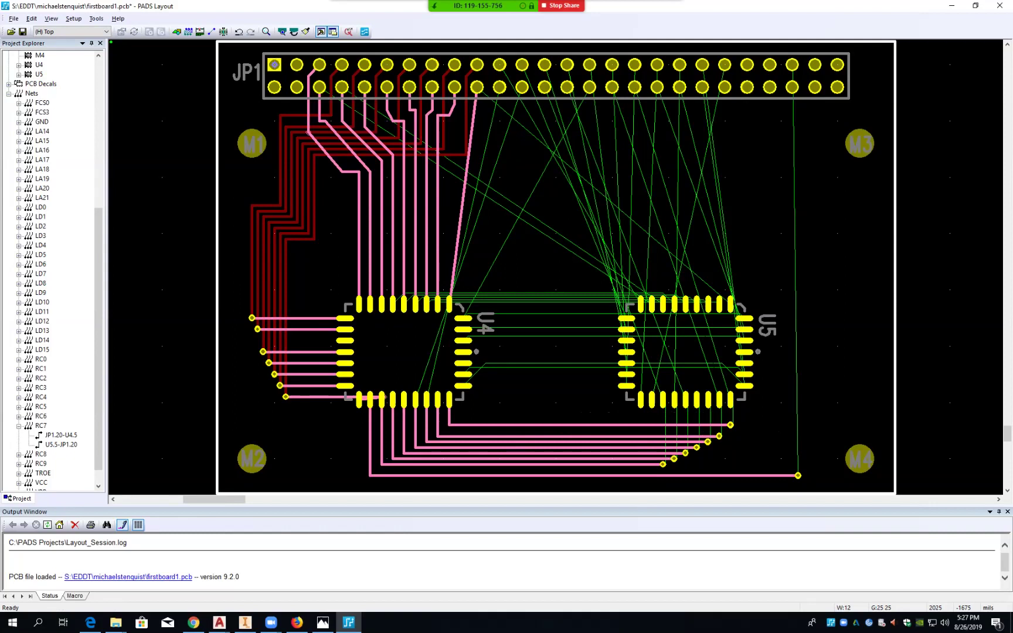
- Shorten the LA18, LA17 and RC8 traces so their end vias align at X 1625 below U5's first lower pin
{"action": "key", "text": "F2"}
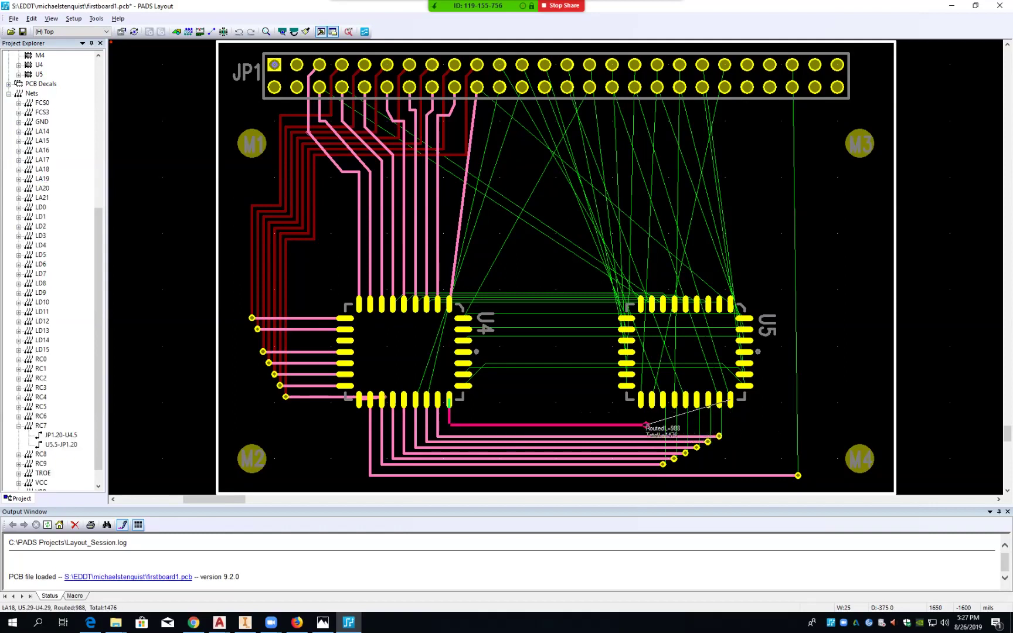
{"action": "double_click", "coordinate": [640, 424]}
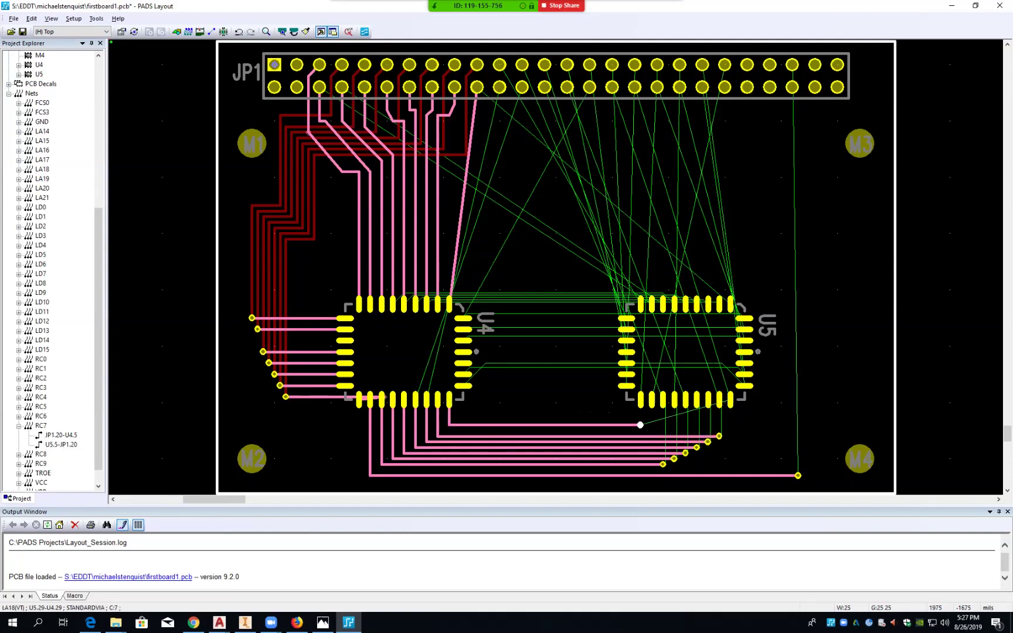
{"action": "left_click", "coordinate": [719, 436]}
{"action": "key", "text": "F2"}
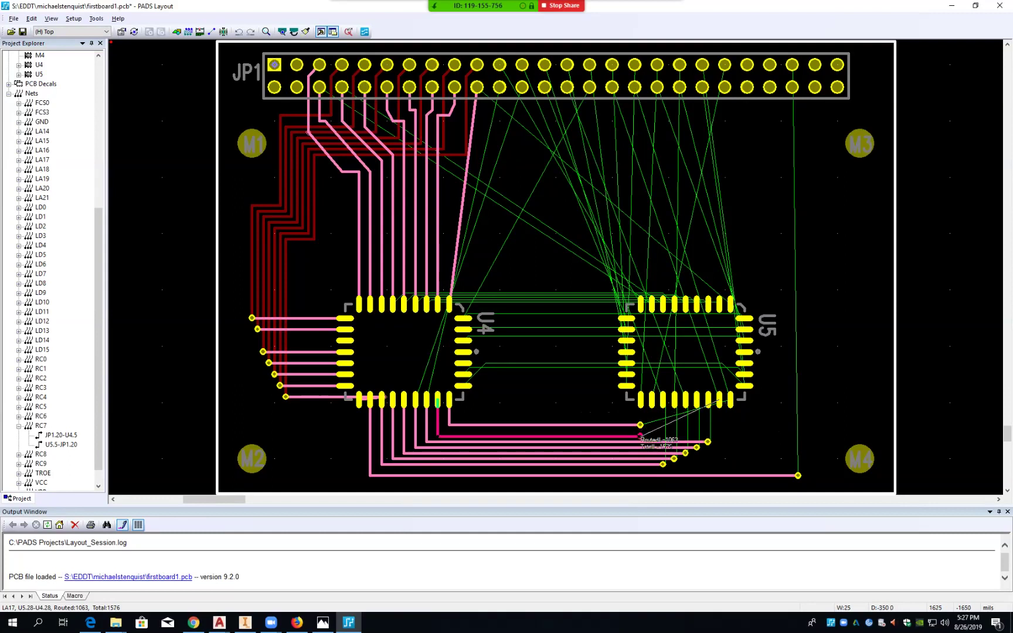
{"action": "left_click", "coordinate": [640, 436]}
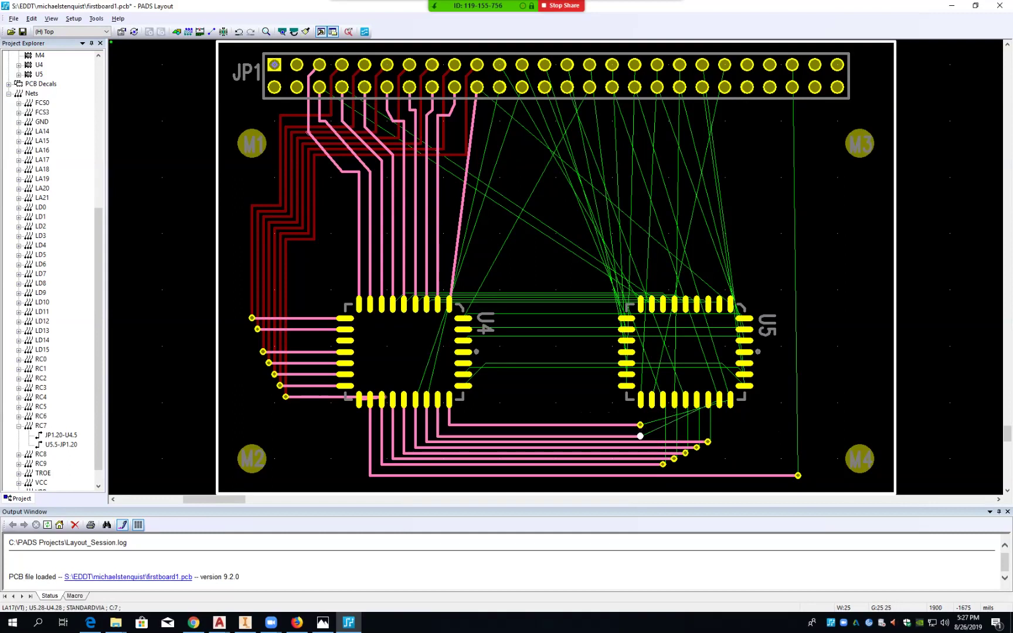
{"action": "left_click", "coordinate": [645, 441]}
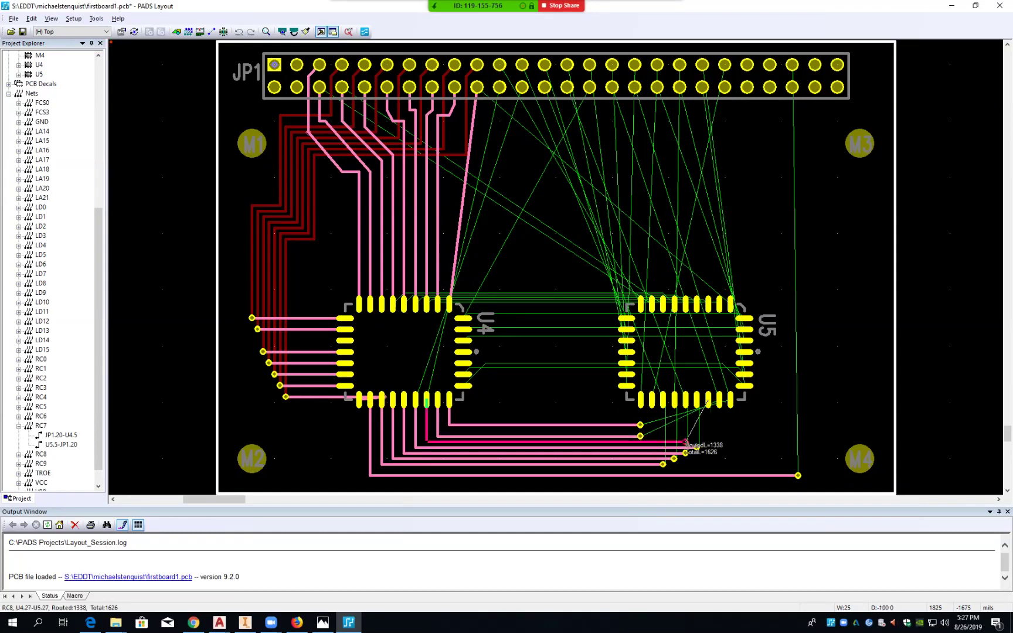
{"action": "left_click", "coordinate": [640, 440]}
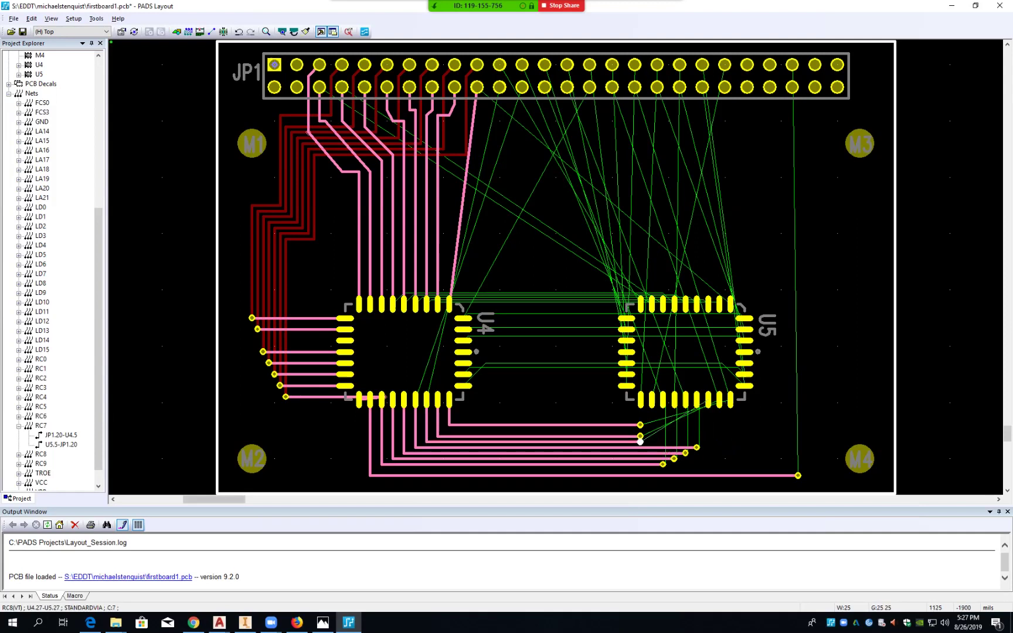
- Move the horizontal run of the LA14 trace down to Y -1800 and shorten it to an end via at X 1625
{"action": "left_click", "coordinate": [528, 465]}
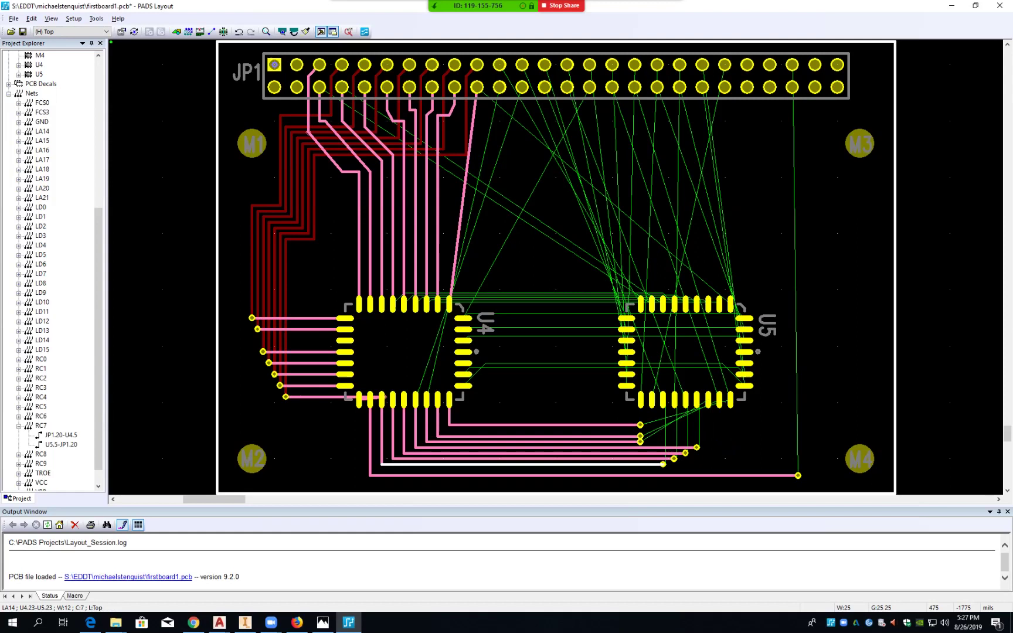
{"action": "key", "text": "shift+s"}
{"action": "left_click", "coordinate": [382, 470]}
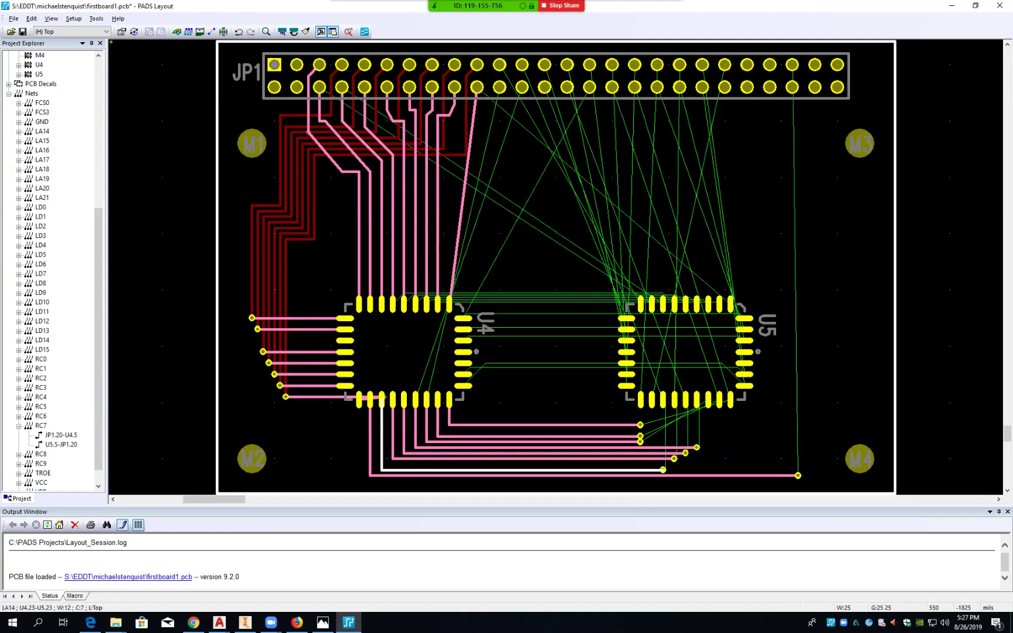
{"action": "key", "text": "F2"}
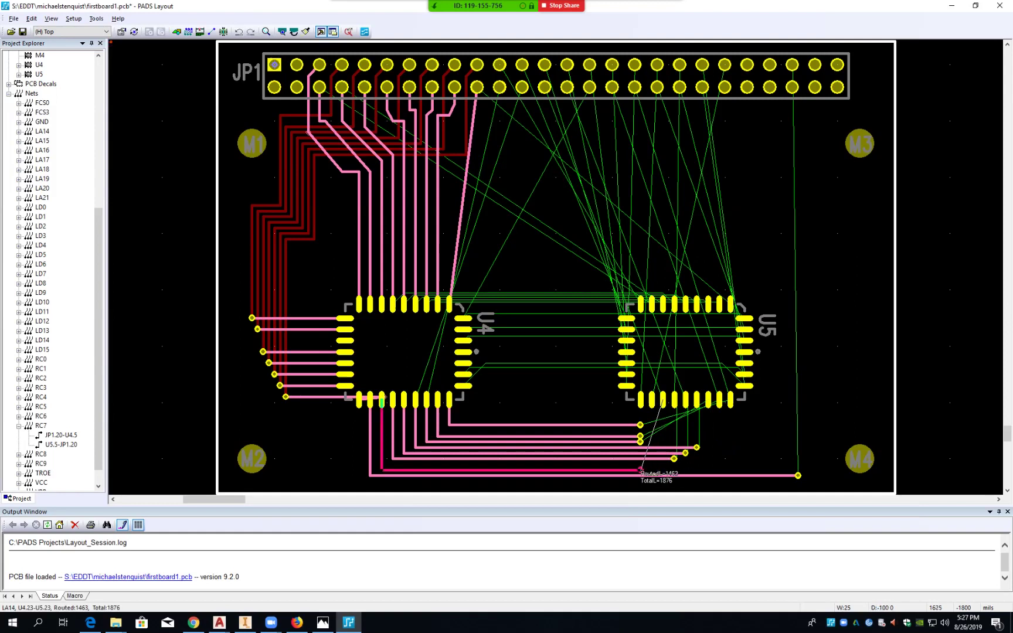
{"action": "left_click", "coordinate": [640, 470], "text": "ctrl"}
- Move the horizontal run of the TROE trace down to Y -1775 and shorten it to an end via at X 1625
{"action": "left_click", "coordinate": [394, 458]}
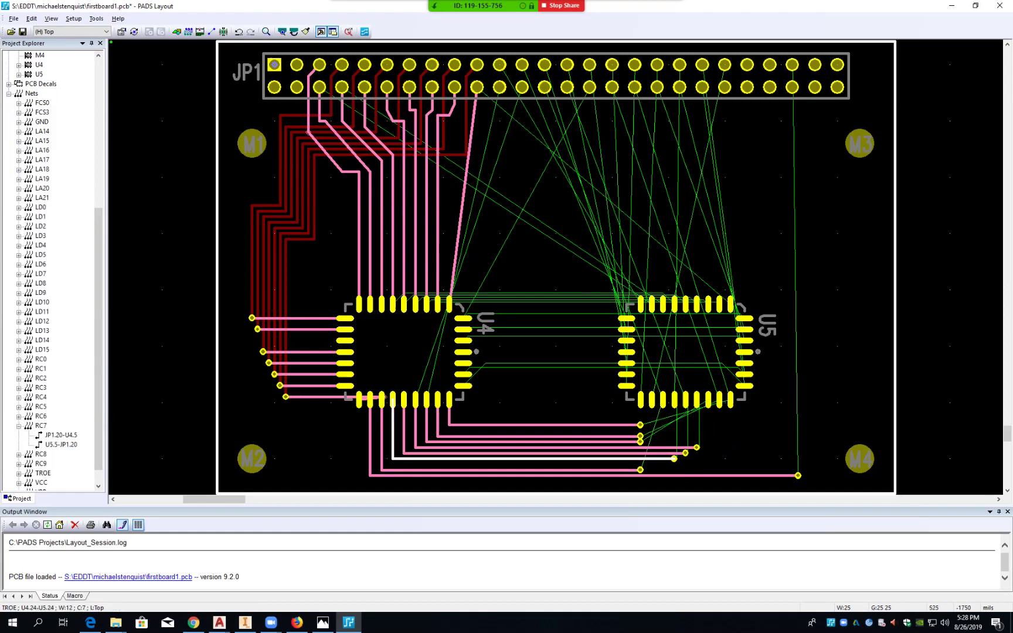
{"action": "key", "text": "F2"}
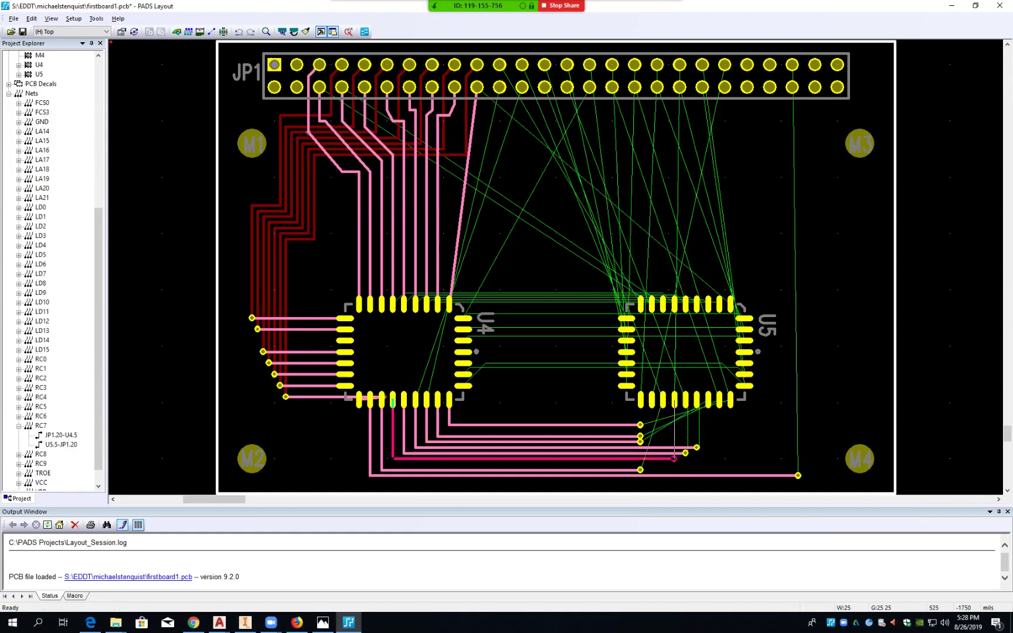
{"action": "left_click", "coordinate": [393, 465]}
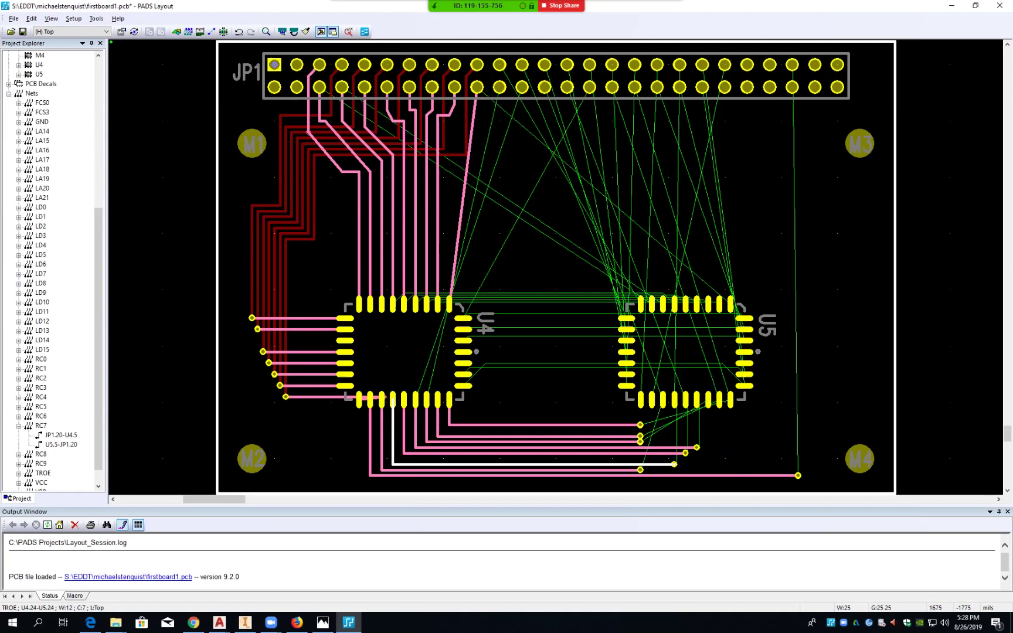
{"action": "key", "text": "F2"}
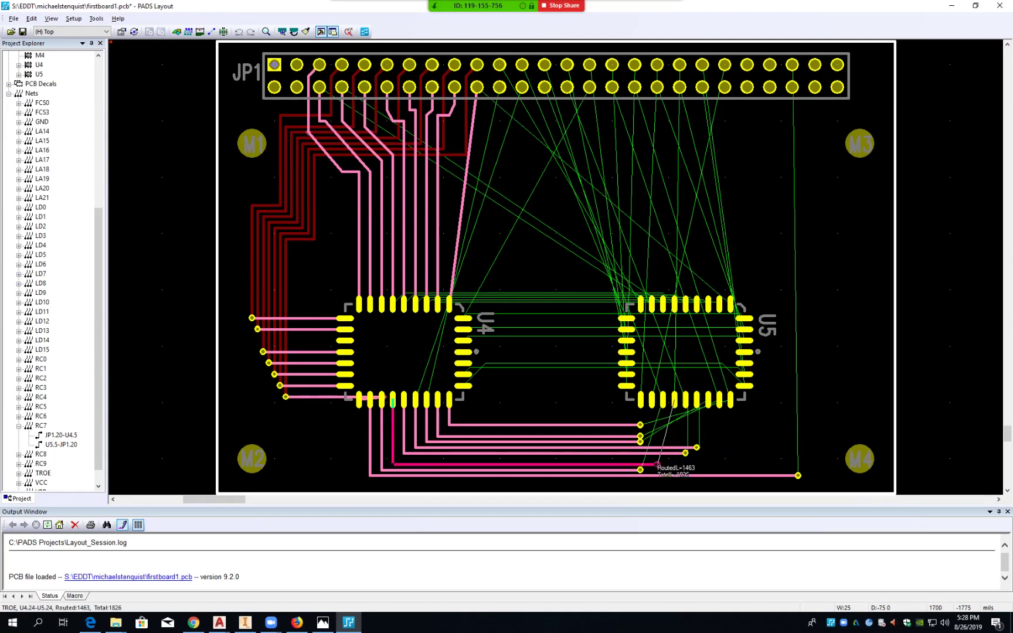
{"action": "left_click", "coordinate": [641, 464]}
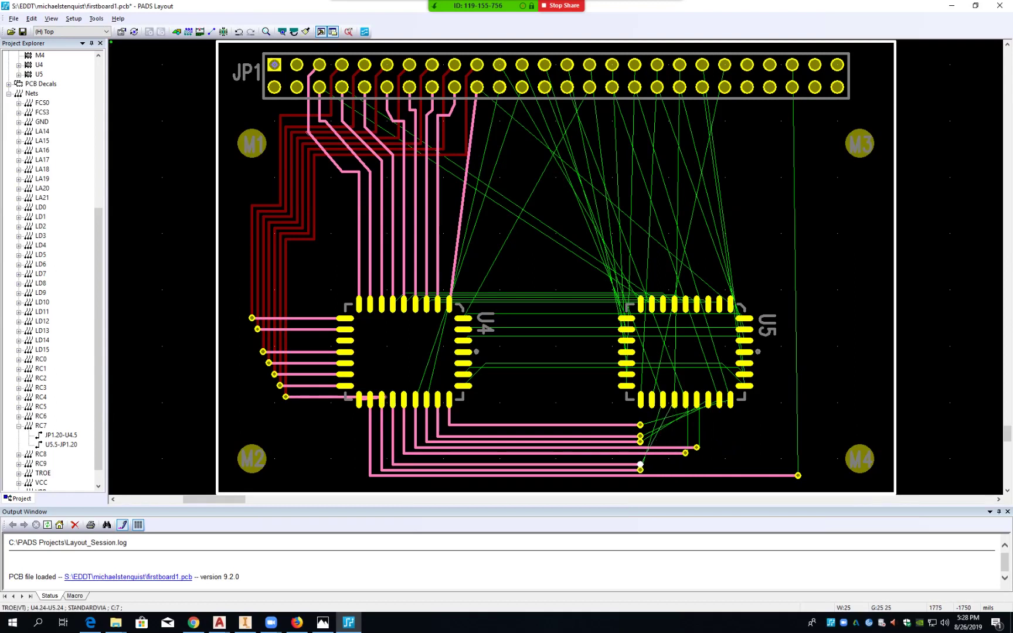
- Reroute LA15 along Y -1750 and RC9 along Y -1725, ending both at vias aligned at X 1625
{"action": "key", "text": "F2"}
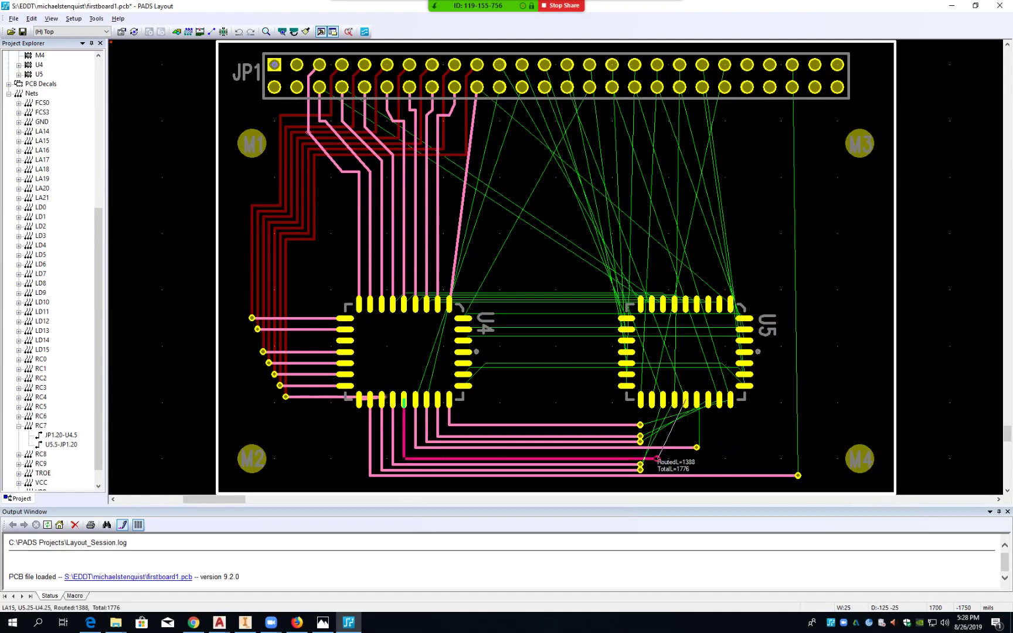
{"action": "left_click", "coordinate": [640, 459]}
{"action": "left_click", "coordinate": [640, 452]}
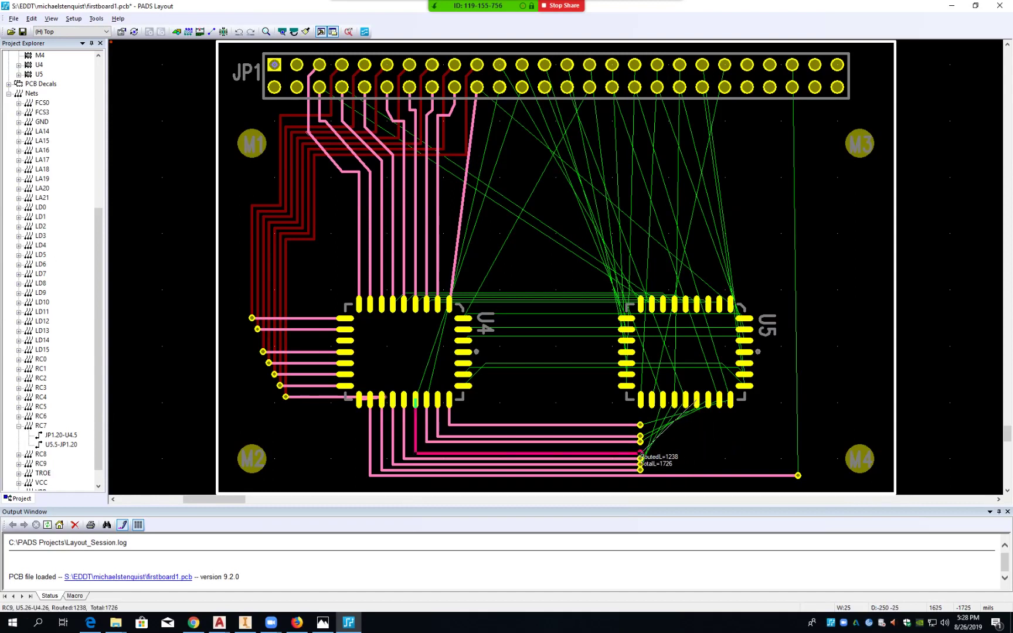
{"action": "left_click", "coordinate": [640, 452]}
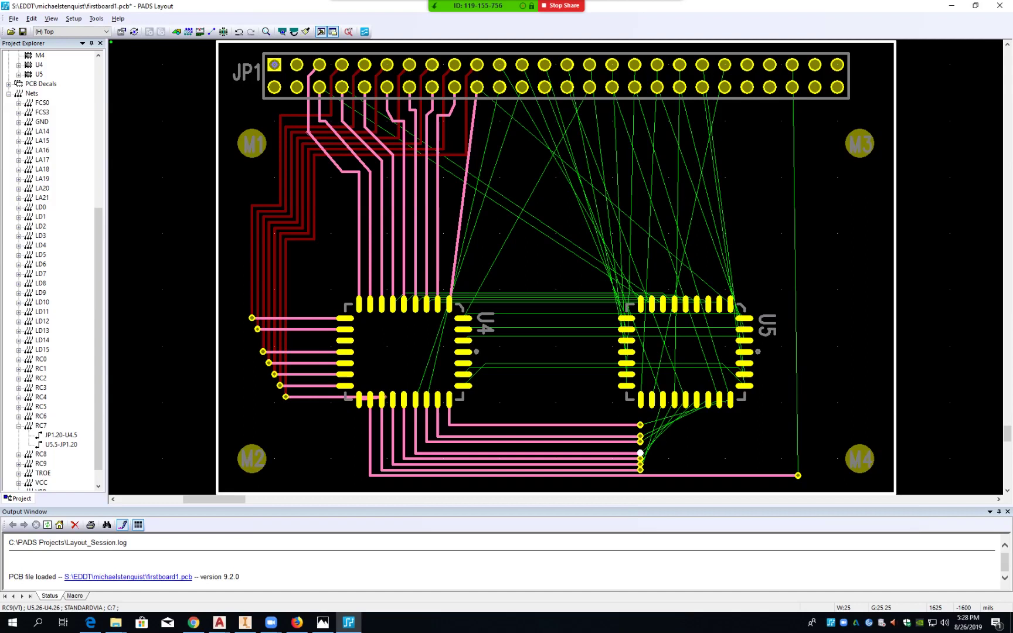
- Change the layer of LA18's horizontal run from U4.29 to Bottom
{"action": "right_click", "coordinate": [640, 205]}
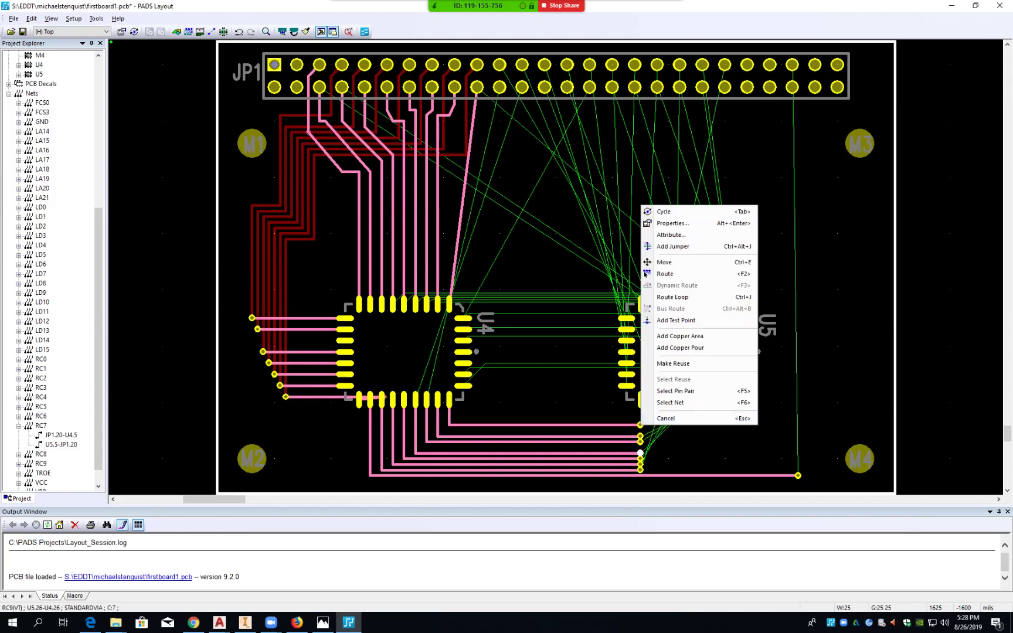
{"action": "key", "text": "Escape"}
{"action": "right_click", "coordinate": [592, 204]}
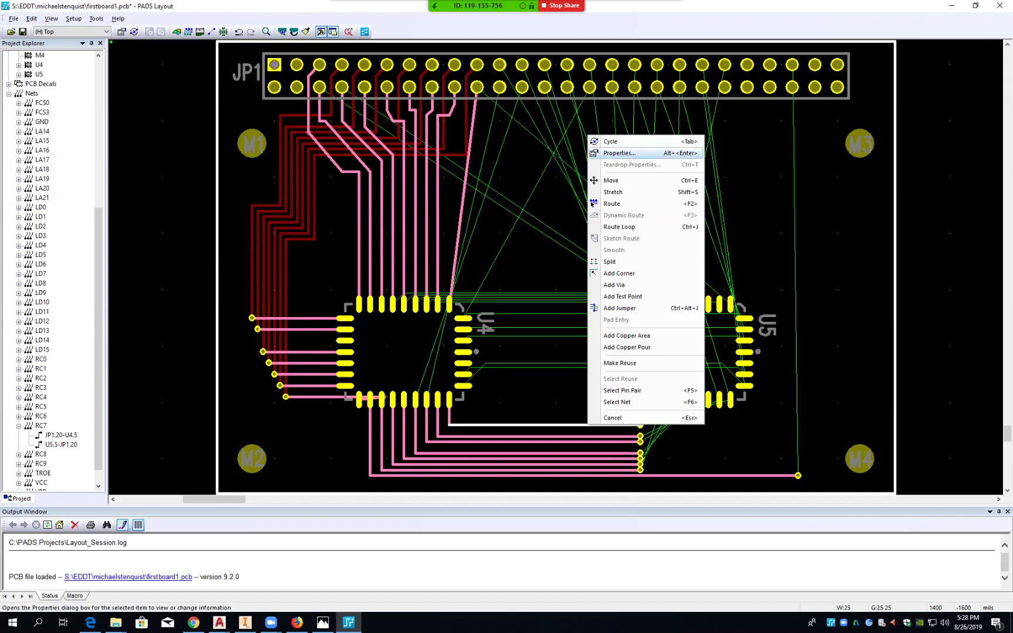
{"action": "key", "text": "Return"}
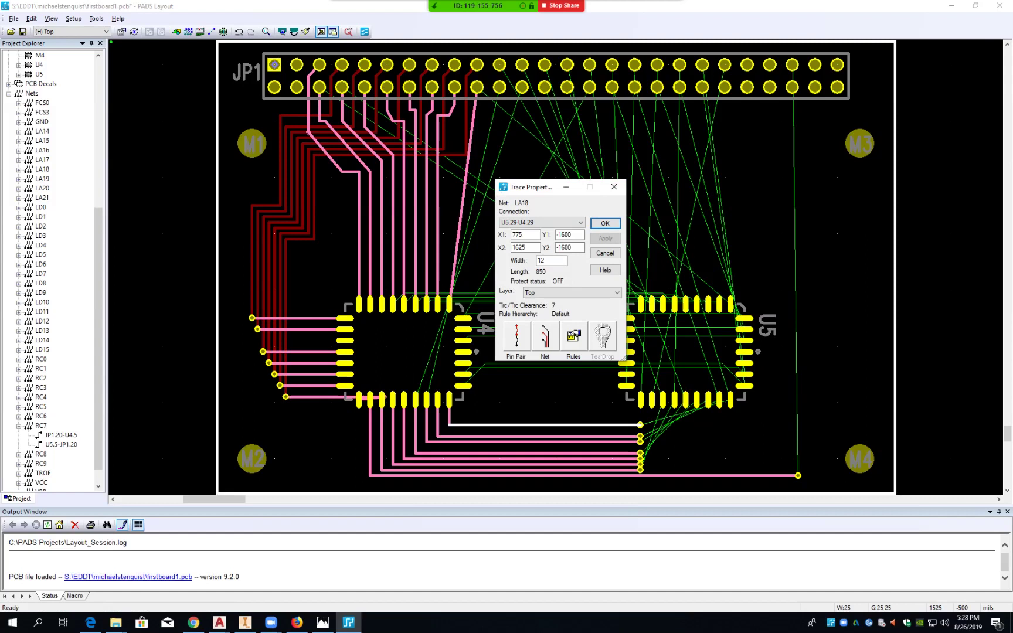
{"action": "left_click", "coordinate": [587, 293]}
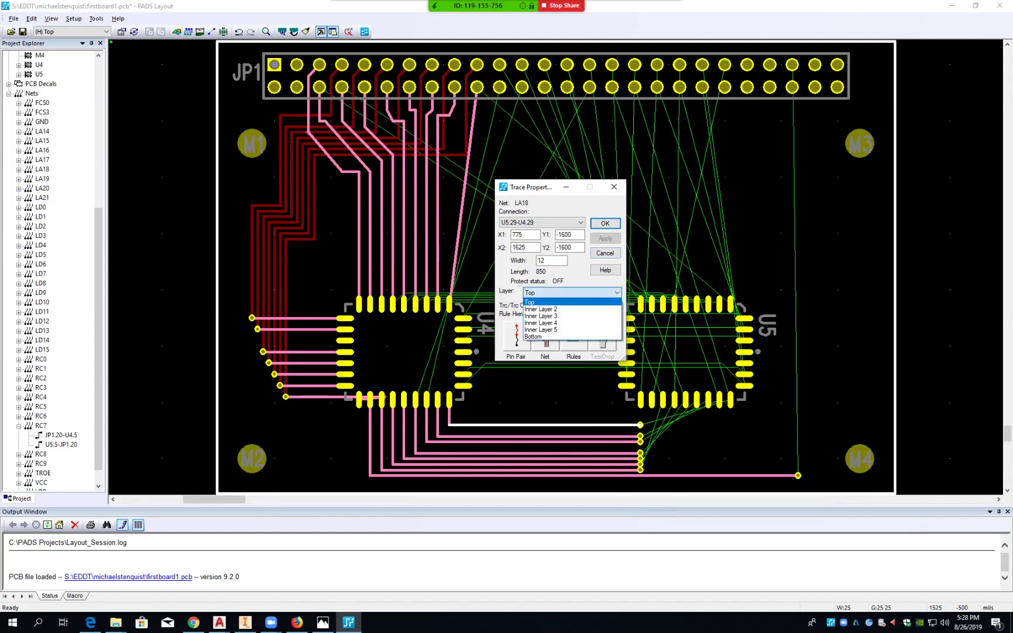
{"action": "left_click", "coordinate": [533, 337]}
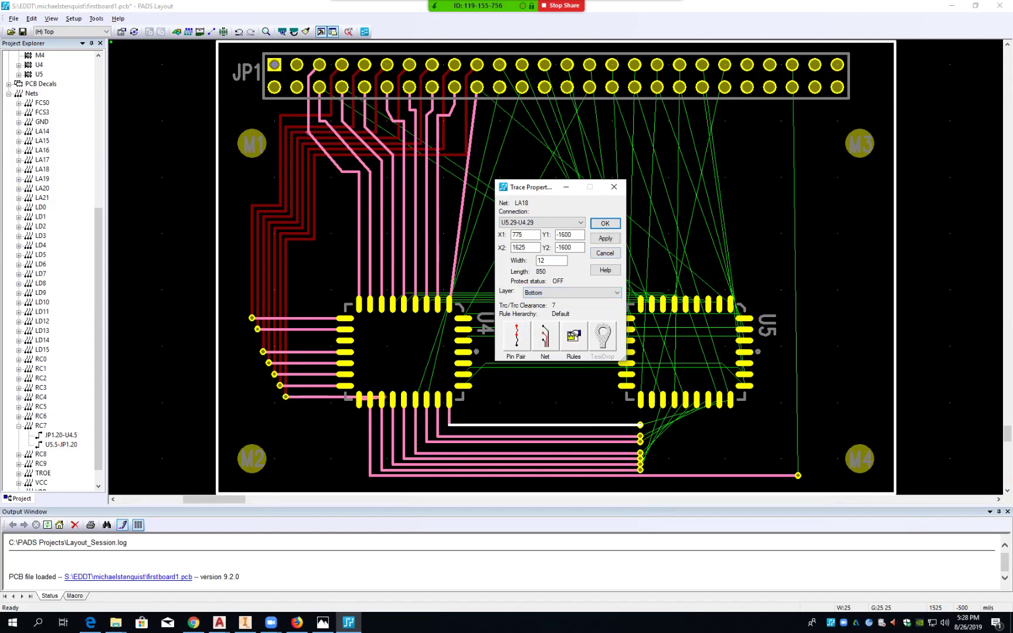
{"action": "left_click", "coordinate": [607, 238]}
{"action": "left_click", "coordinate": [605, 224]}
- Change the layer of LA17's horizontal run from U4.28 to Bottom
{"action": "left_click", "coordinate": [562, 437]}
{"action": "right_click", "coordinate": [563, 438]}
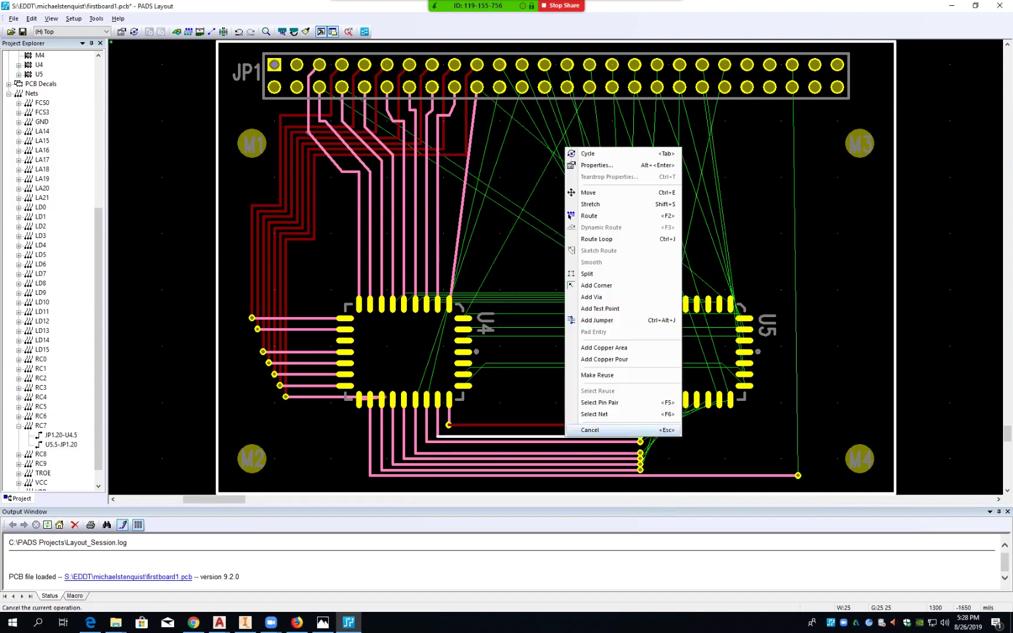
{"action": "left_click", "coordinate": [597, 165]}
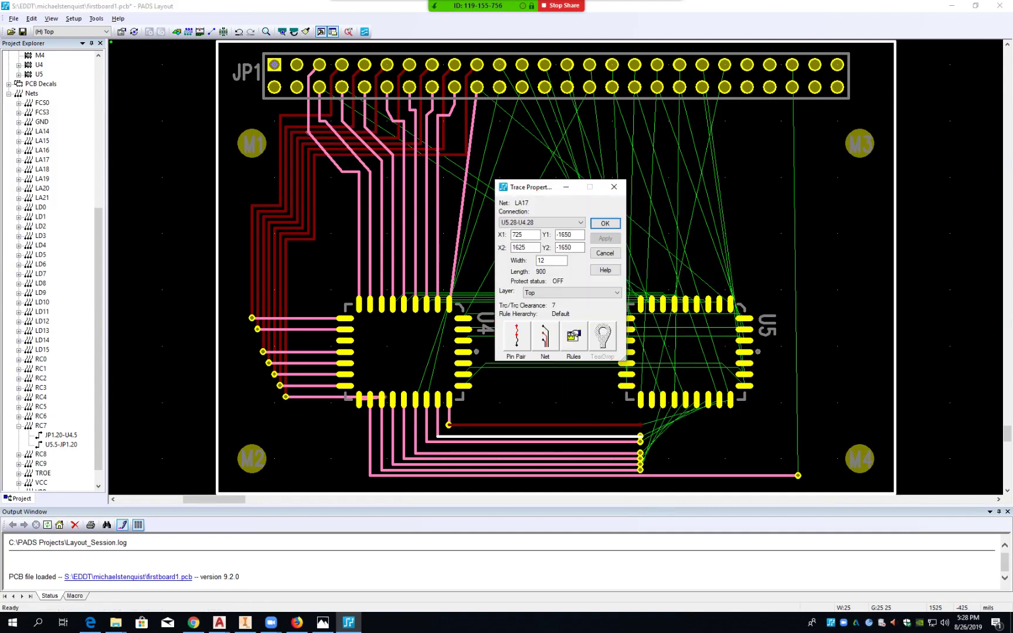
{"action": "left_click", "coordinate": [586, 292]}
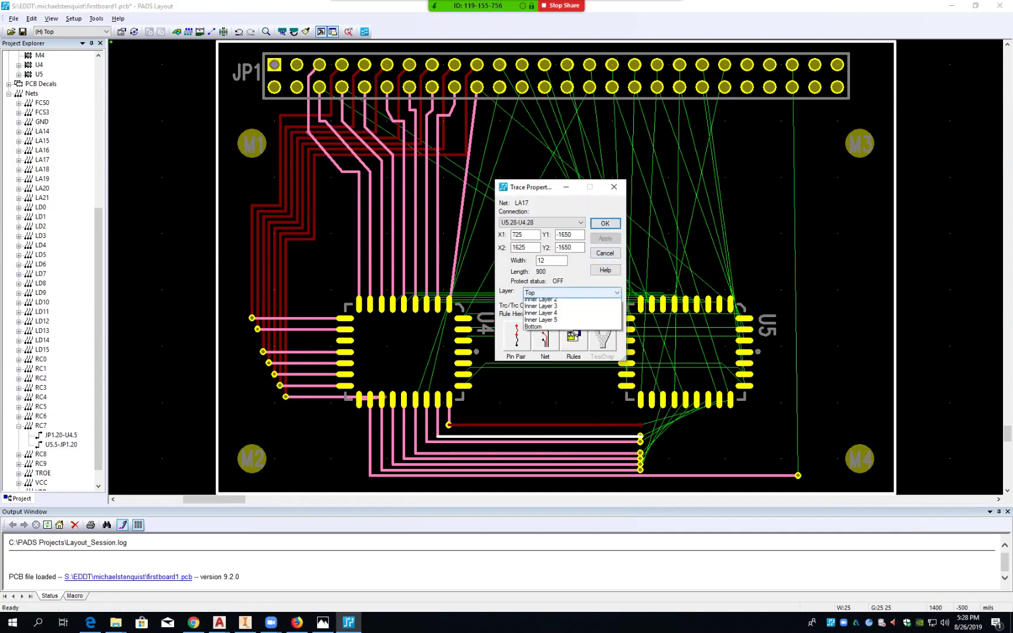
{"action": "left_click", "coordinate": [563, 336]}
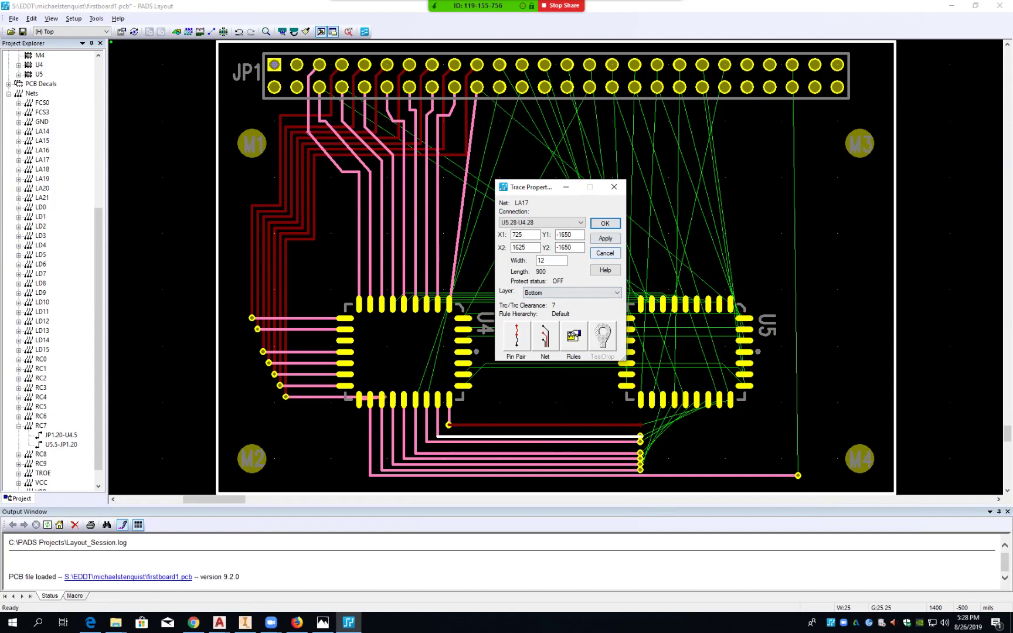
{"action": "left_click", "coordinate": [605, 224]}
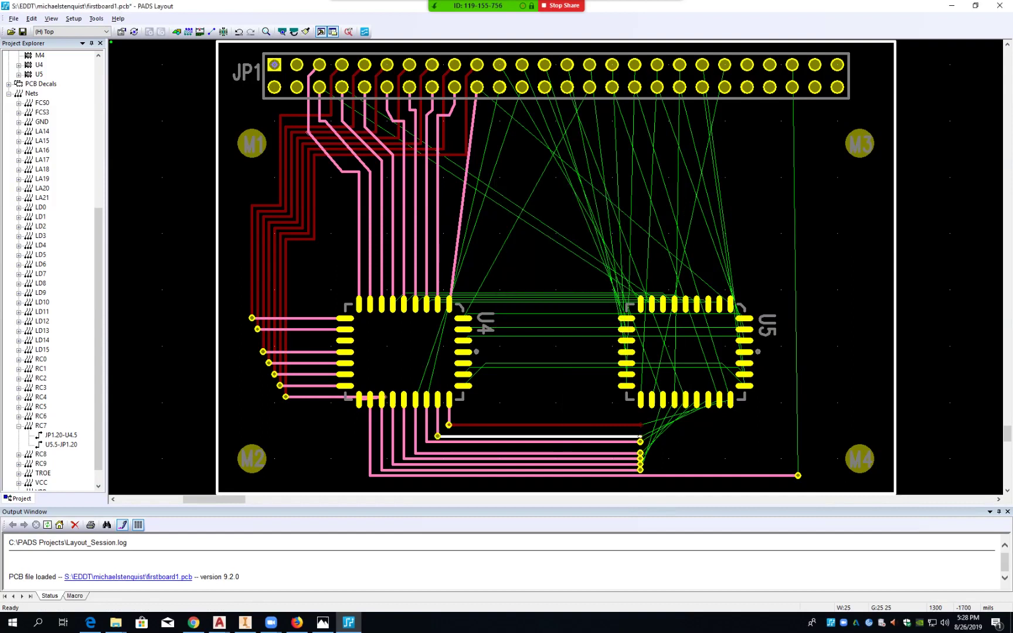
- Select the horizontal run of the RC8 trace at Y -1675
{"action": "left_click", "coordinate": [567, 442]}
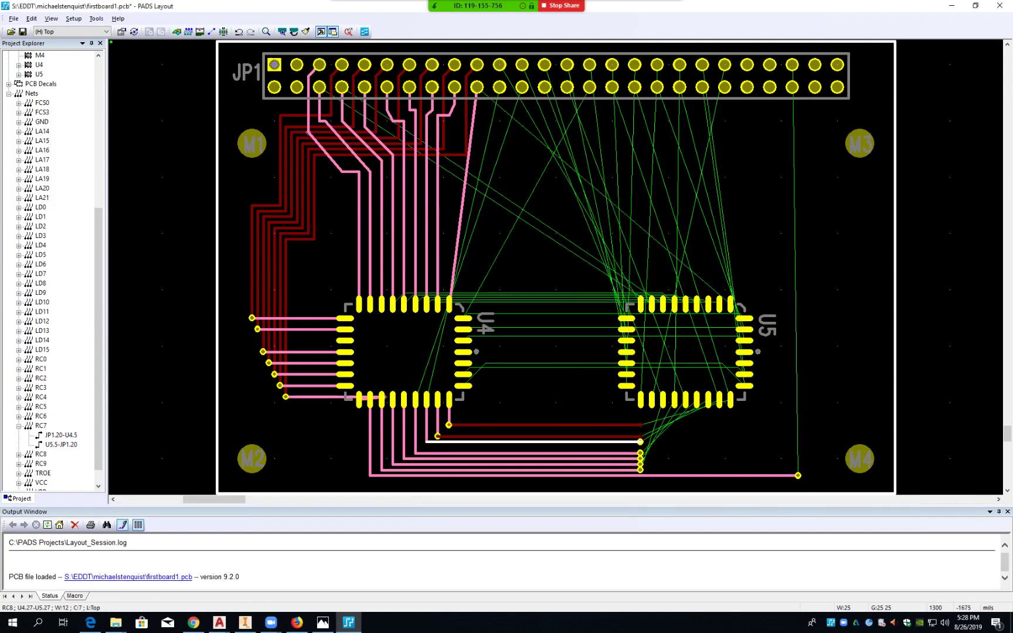
- Move the horizontal segment of the RC8 trace between U4 and U5 to the Bottom layer
{"action": "right_click", "coordinate": [567, 442]}
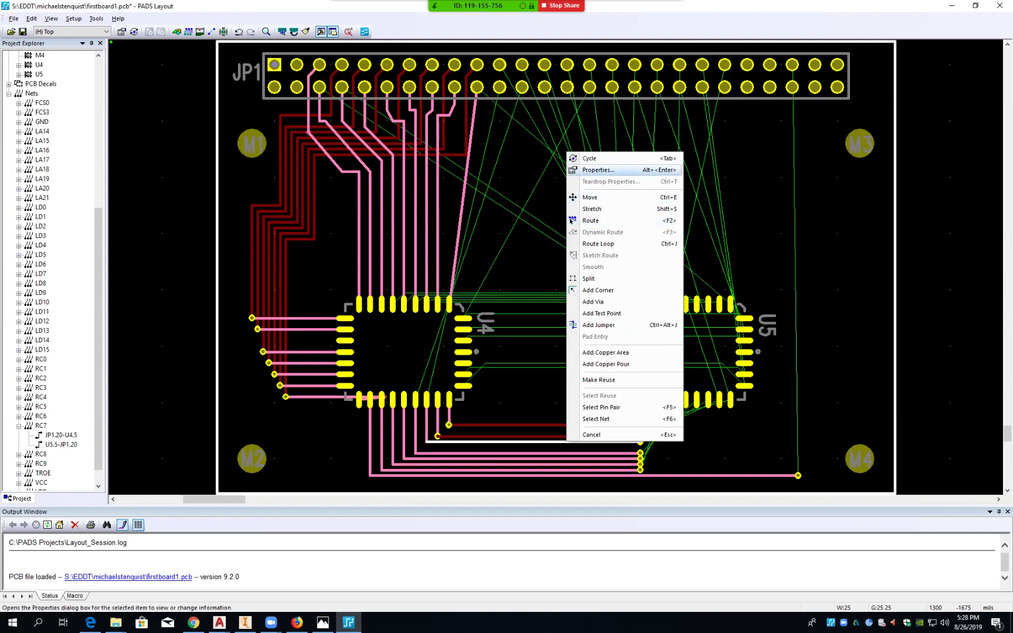
{"action": "left_click", "coordinate": [586, 169]}
{"action": "left_click", "coordinate": [572, 292]}
{"action": "left_click", "coordinate": [542, 337]}
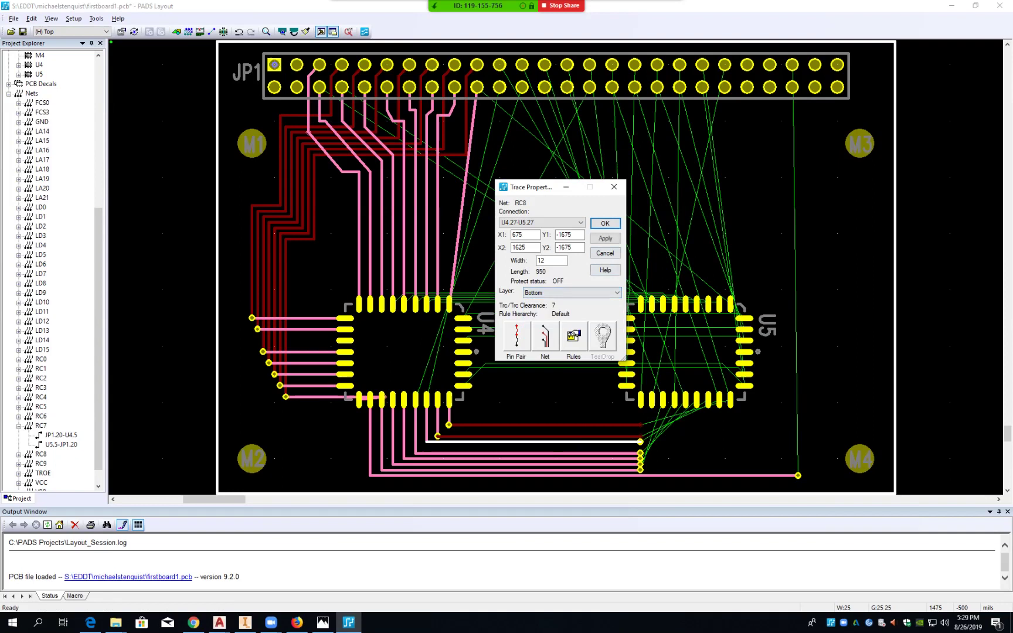
{"action": "left_click", "coordinate": [605, 223]}
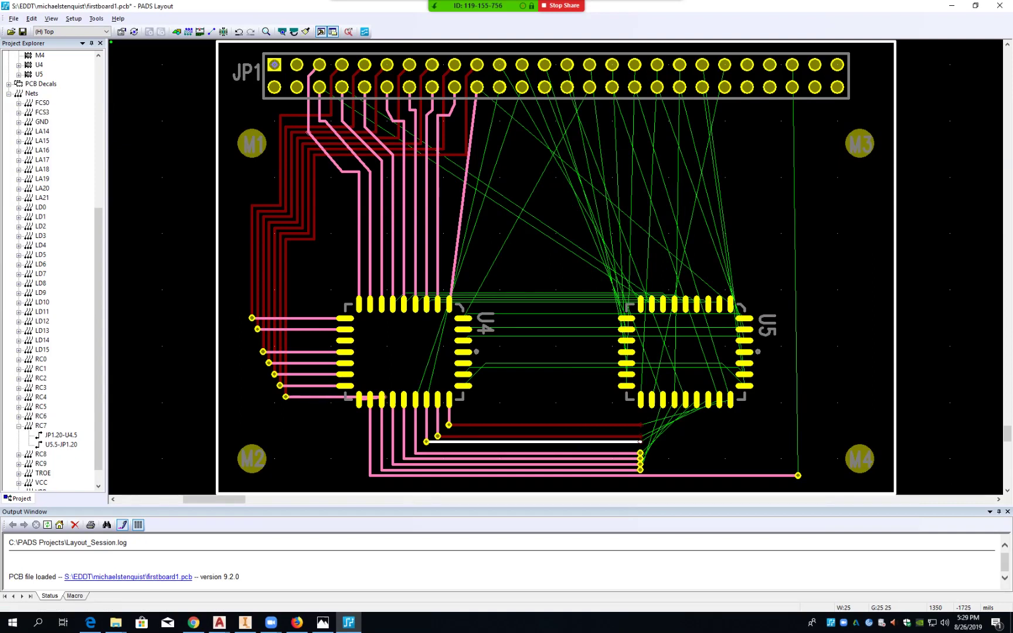
- Assign the four horizontal trace segments of RC9, LA15, TROE and LA14 below the RC8 trace to the Bottom layer together
{"action": "left_click", "coordinate": [578, 453], "text": "ctrl"}
{"action": "left_click", "coordinate": [578, 458], "text": "ctrl"}
{"action": "left_click", "coordinate": [578, 463], "text": "ctrl"}
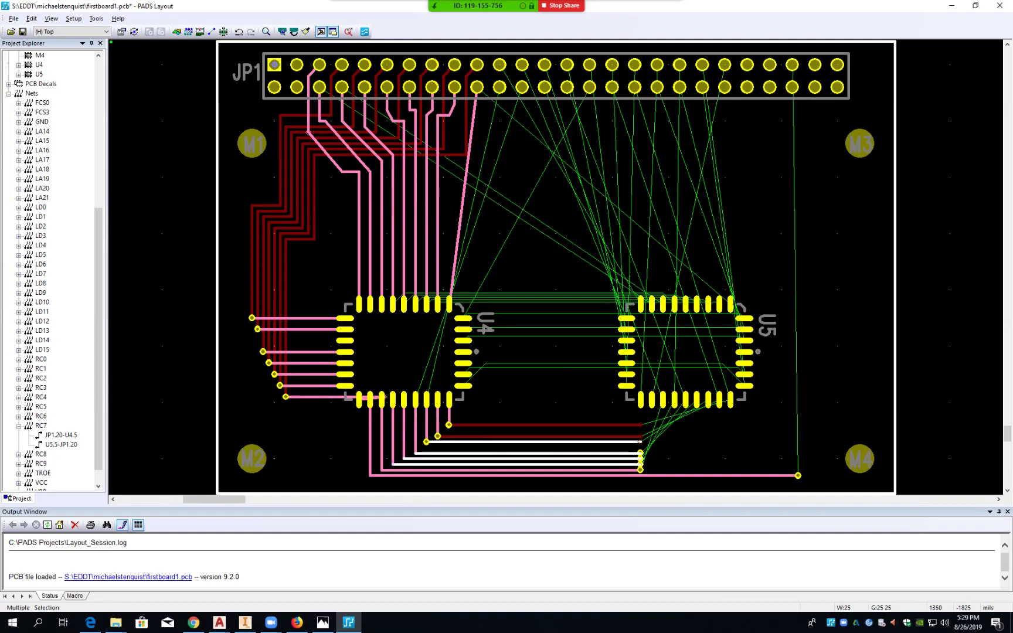
{"action": "left_click", "coordinate": [578, 470], "text": "ctrl"}
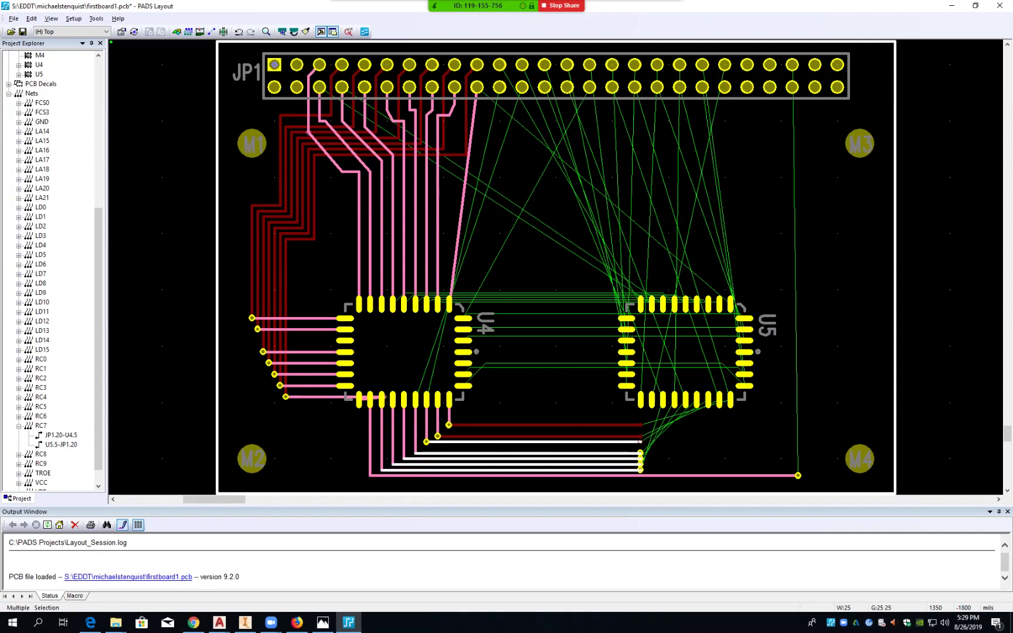
{"action": "right_click", "coordinate": [580, 153]}
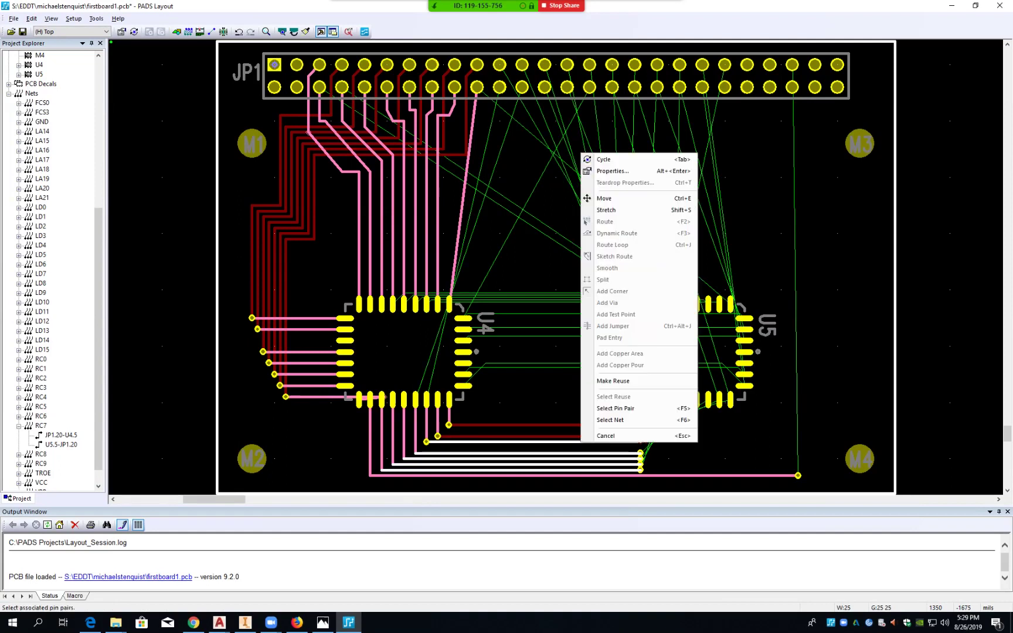
{"action": "left_click", "coordinate": [613, 171]}
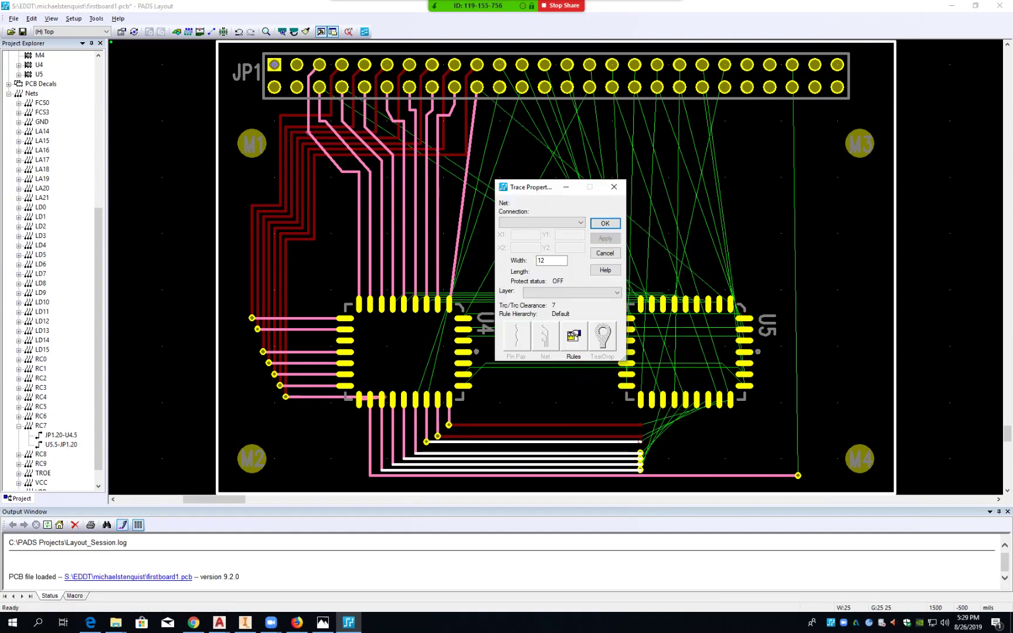
{"action": "left_click", "coordinate": [613, 293]}
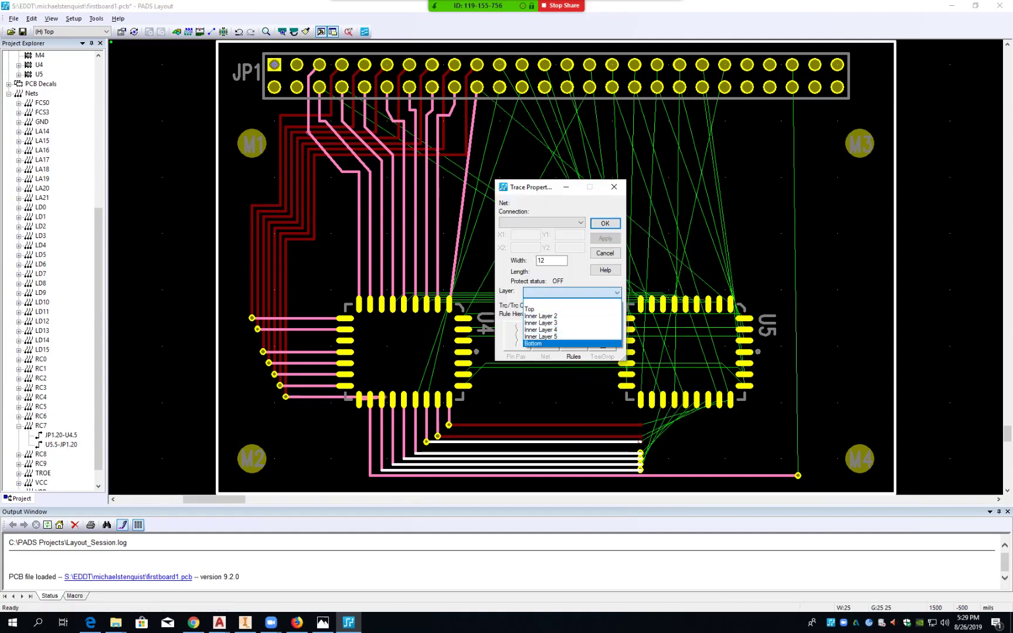
{"action": "left_click", "coordinate": [592, 343]}
{"action": "left_click", "coordinate": [605, 239]}
{"action": "left_click", "coordinate": [605, 223]}
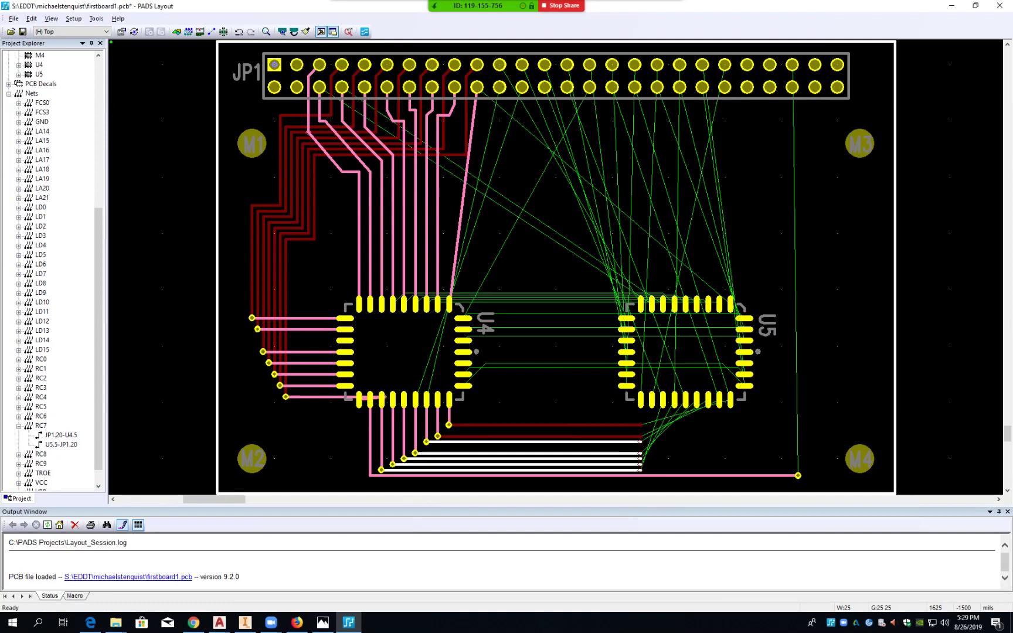
- Extend the LA18 bottom trace to below pin U5.29 and connect it up to the pin through a via
{"action": "left_click", "coordinate": [641, 402]}
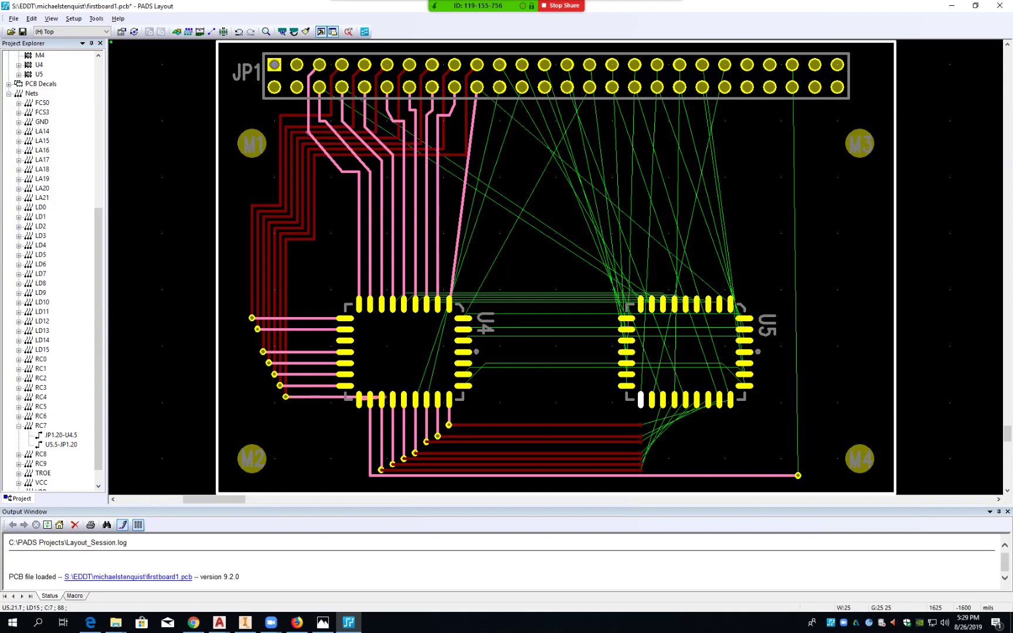
{"action": "left_click", "coordinate": [640, 425]}
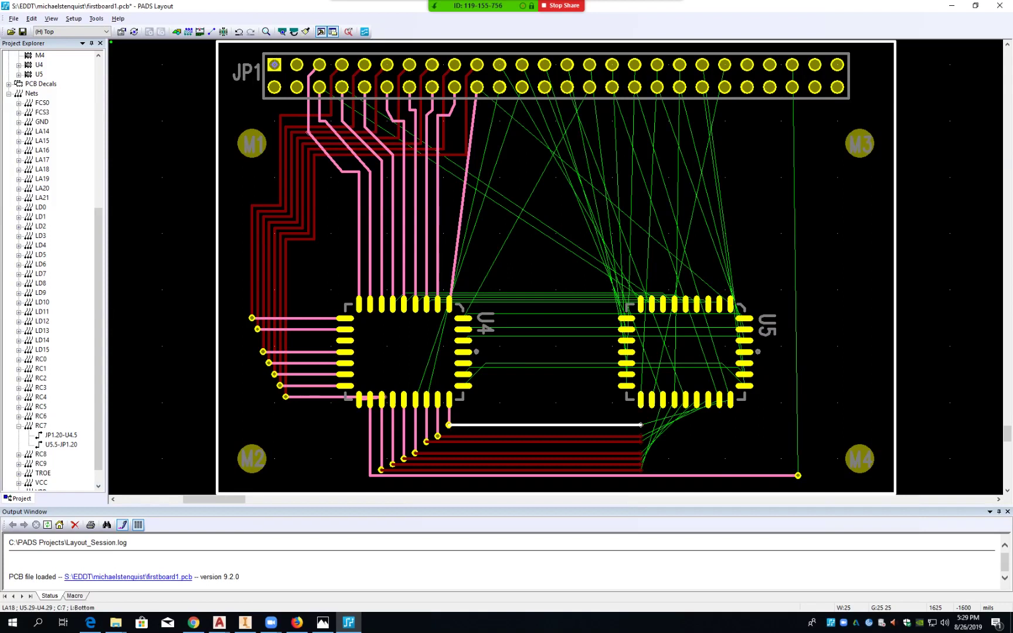
{"action": "key", "text": "F2"}
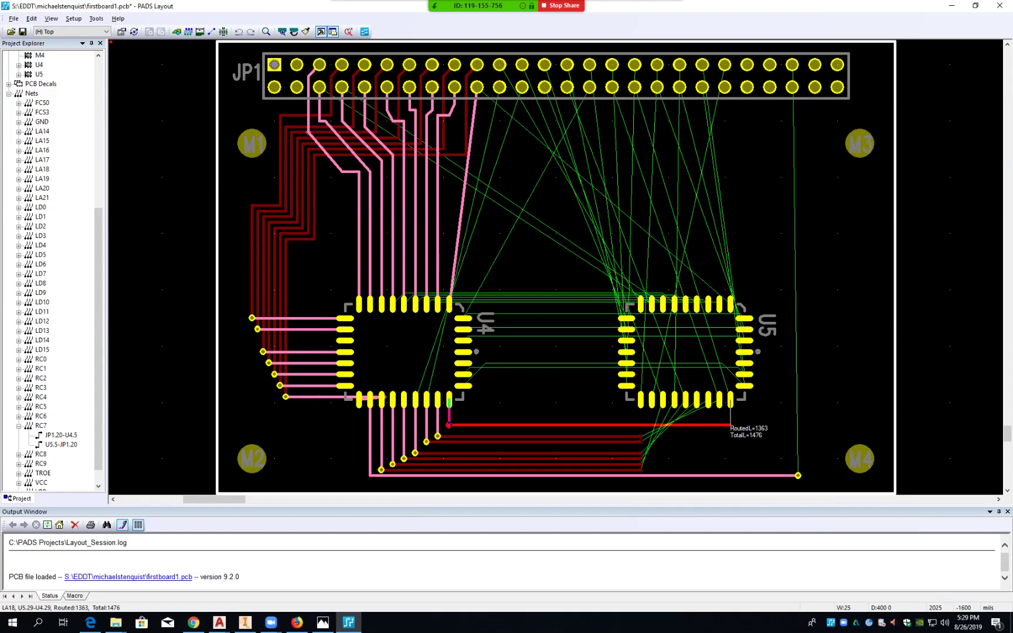
{"action": "key", "text": "Escape"}
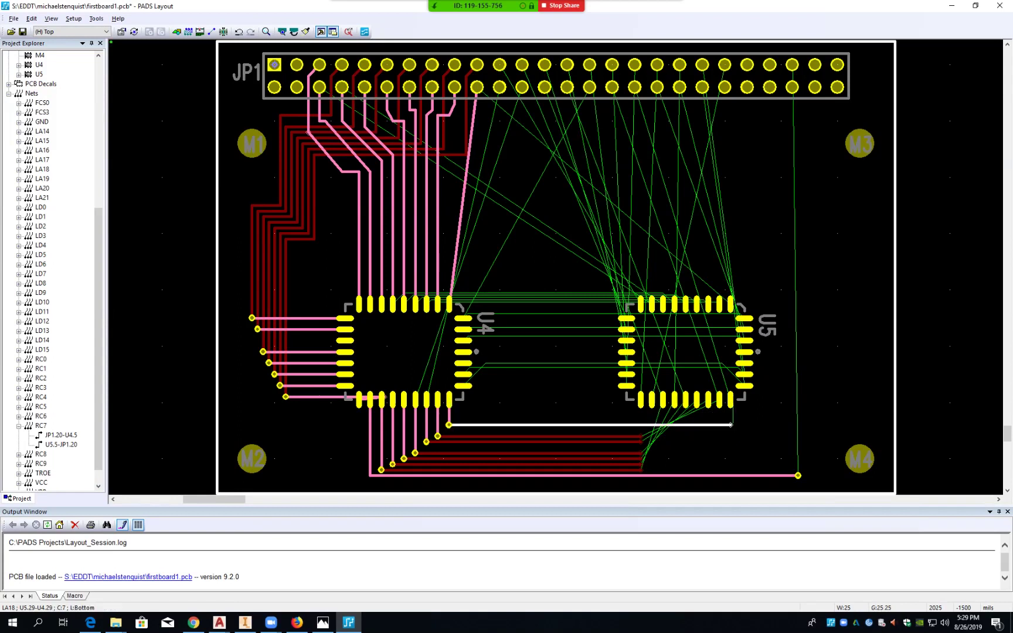
{"action": "key", "text": "F2"}
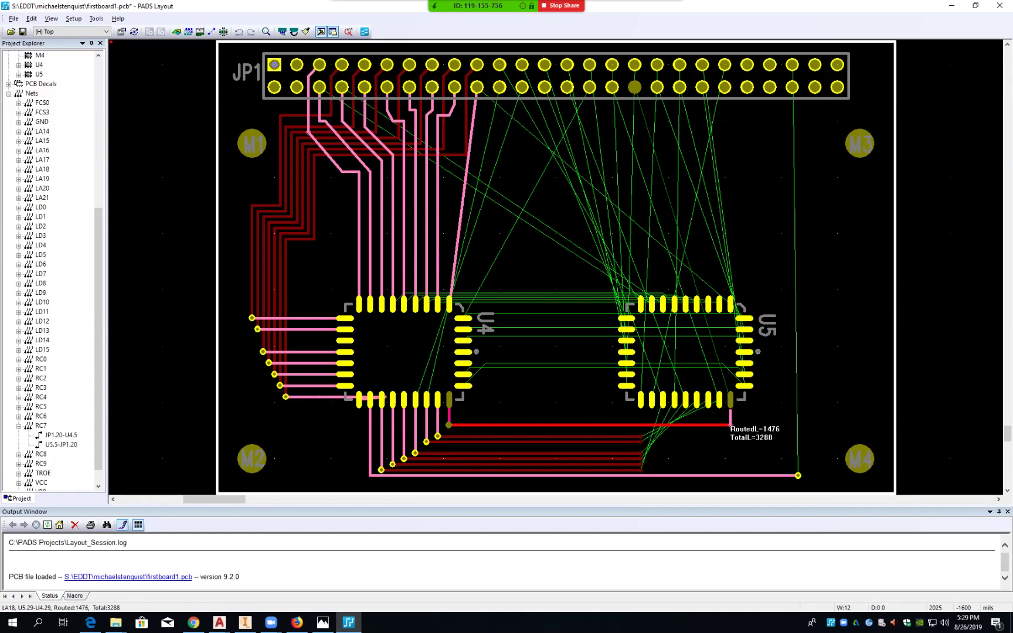
{"action": "key", "text": "Escape"}
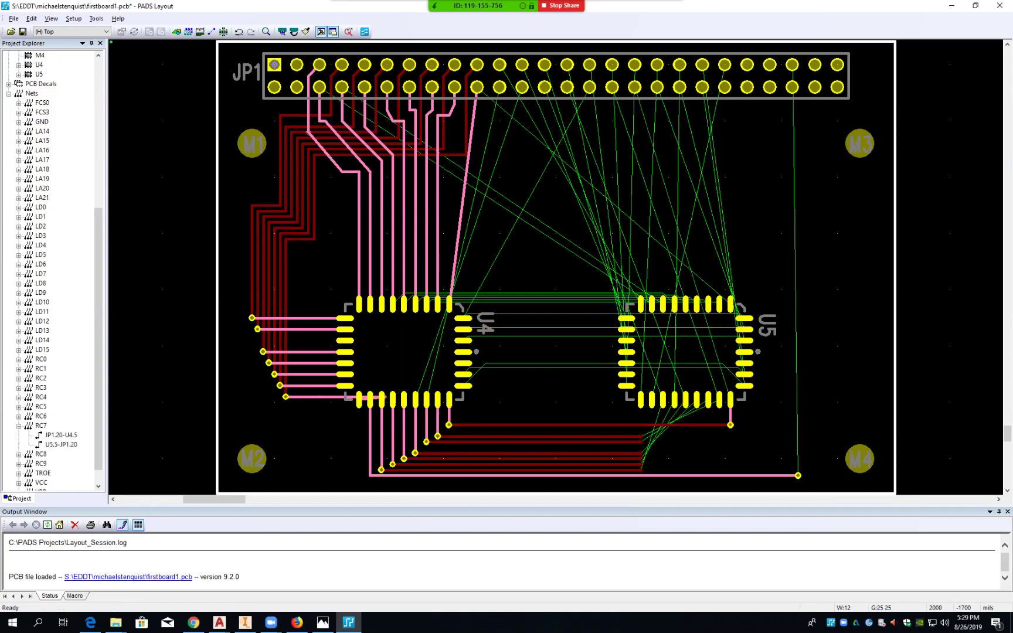
- Extend the LA17 and RC8 bottom traces horizontally until they end directly below pins U5.28 and U5.27
{"action": "left_click", "coordinate": [639, 437]}
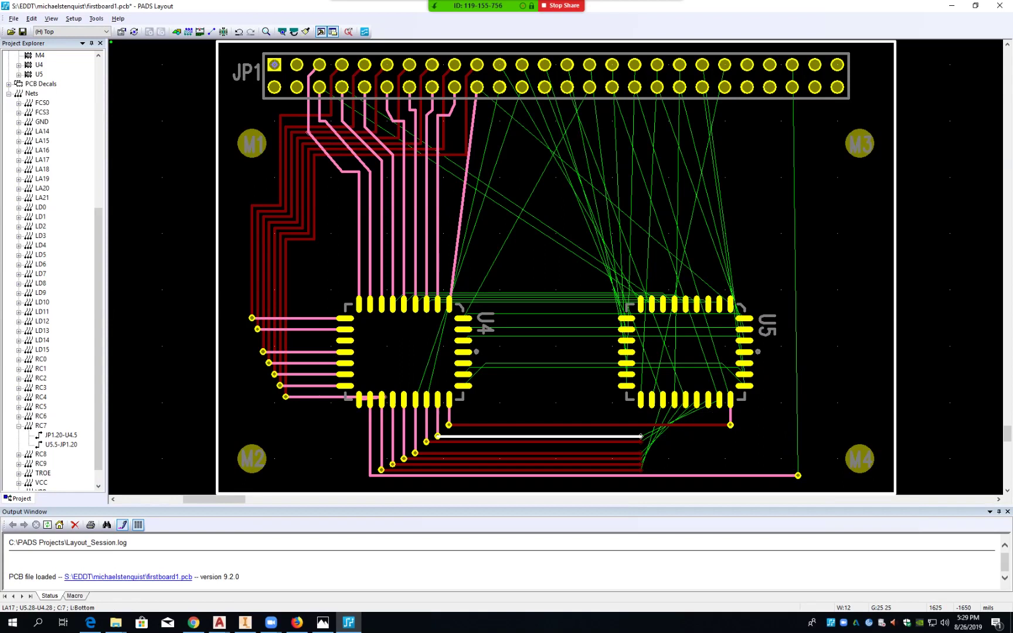
{"action": "key", "text": "F2"}
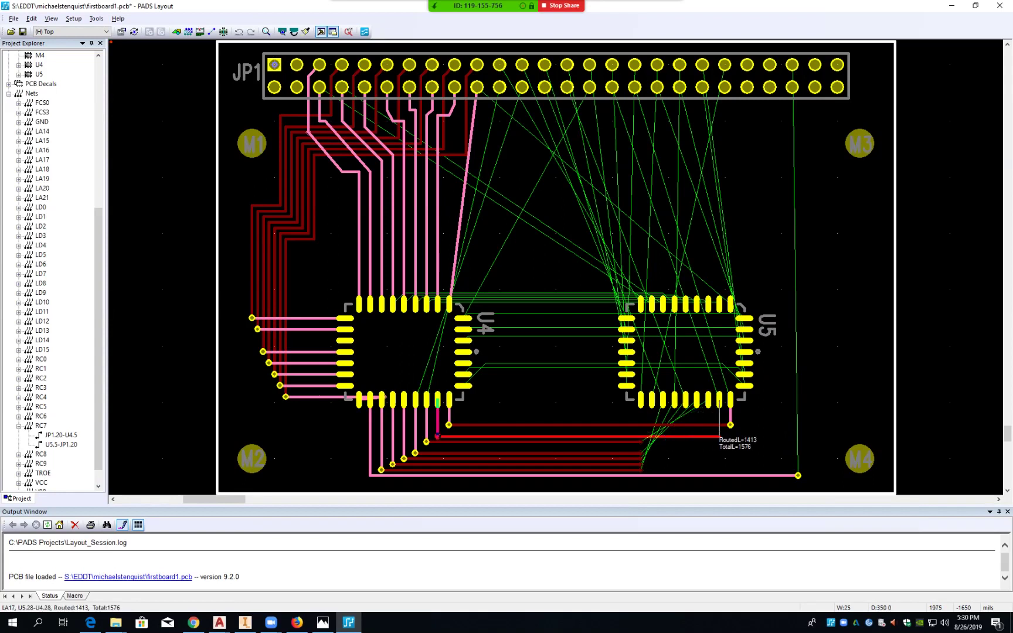
{"action": "key", "text": "Escape"}
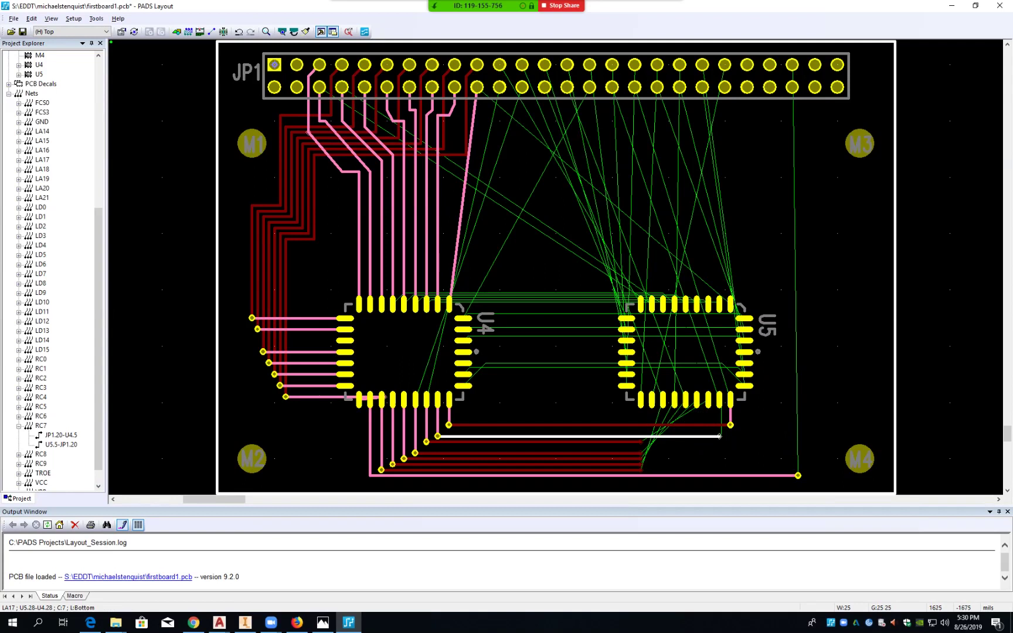
{"action": "left_click", "coordinate": [640, 442]}
{"action": "key", "text": "F2"}
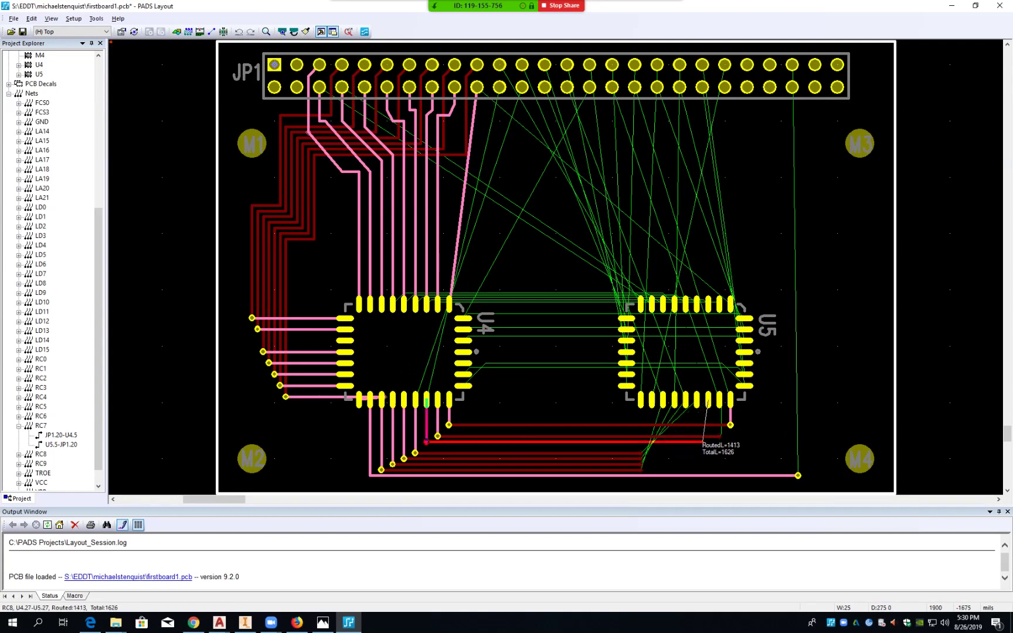
{"action": "key", "text": "Escape"}
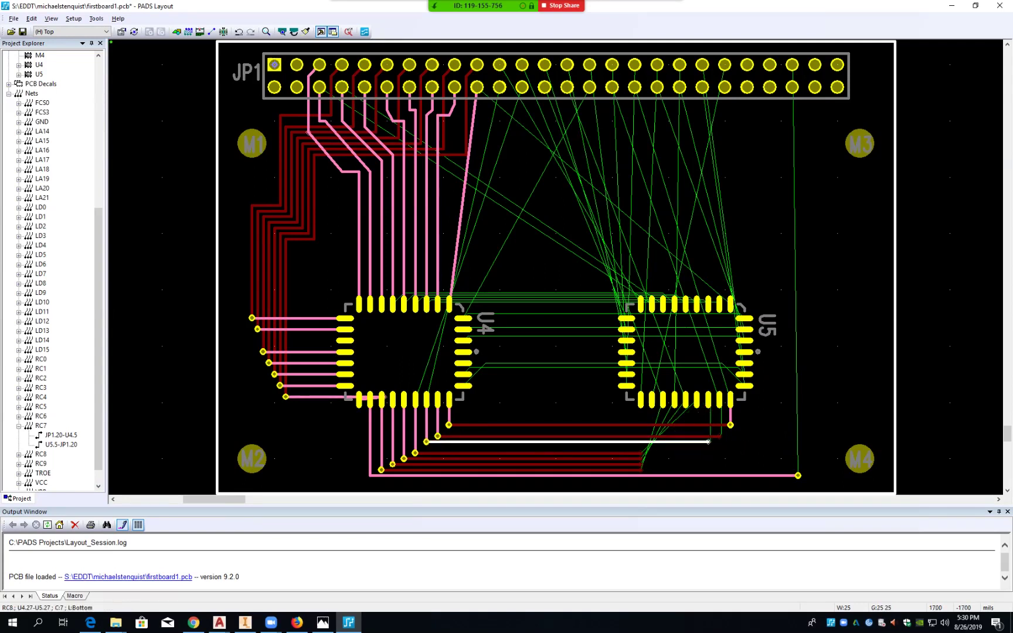
- Extend the RC9 and LA15 bottom traces horizontally until they end directly below pins U5.26 and U5.25
{"action": "left_click", "coordinate": [640, 453]}
{"action": "key", "text": "F2"}
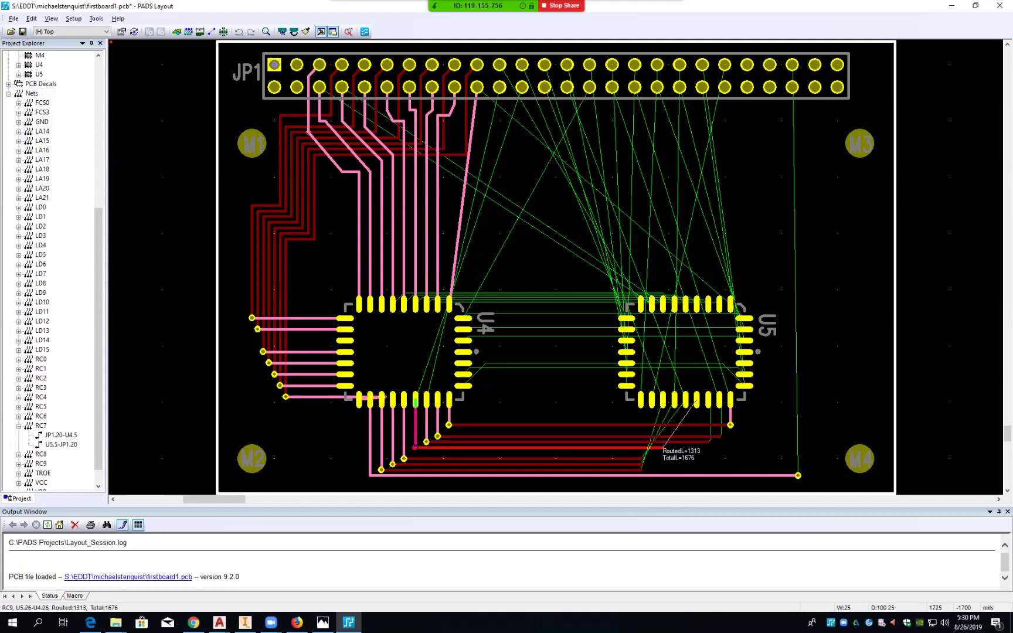
{"action": "key", "text": "Escape"}
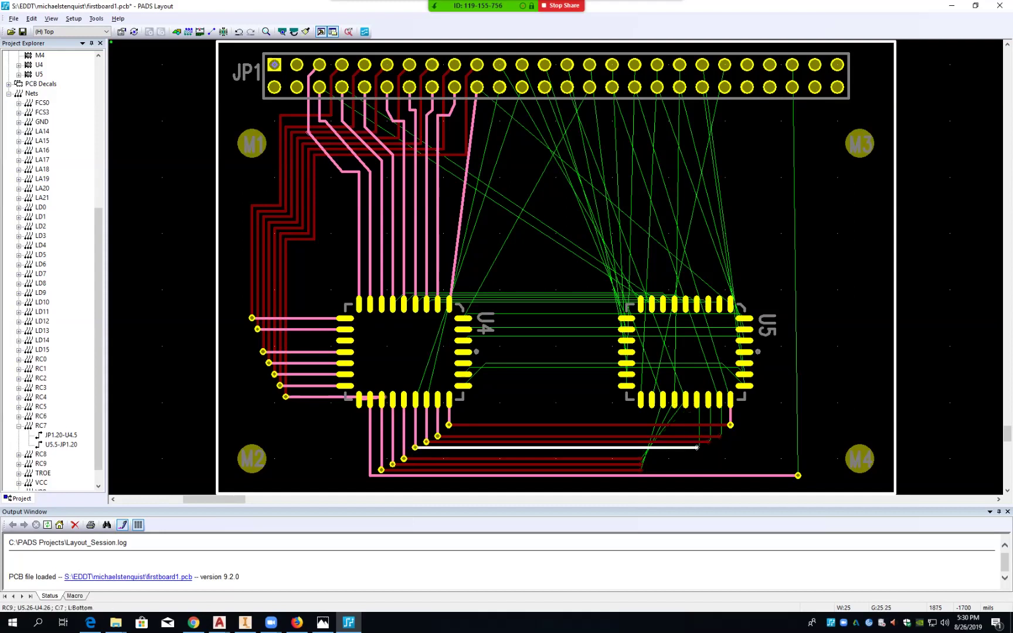
{"action": "left_click", "coordinate": [642, 458]}
{"action": "key", "text": "F2"}
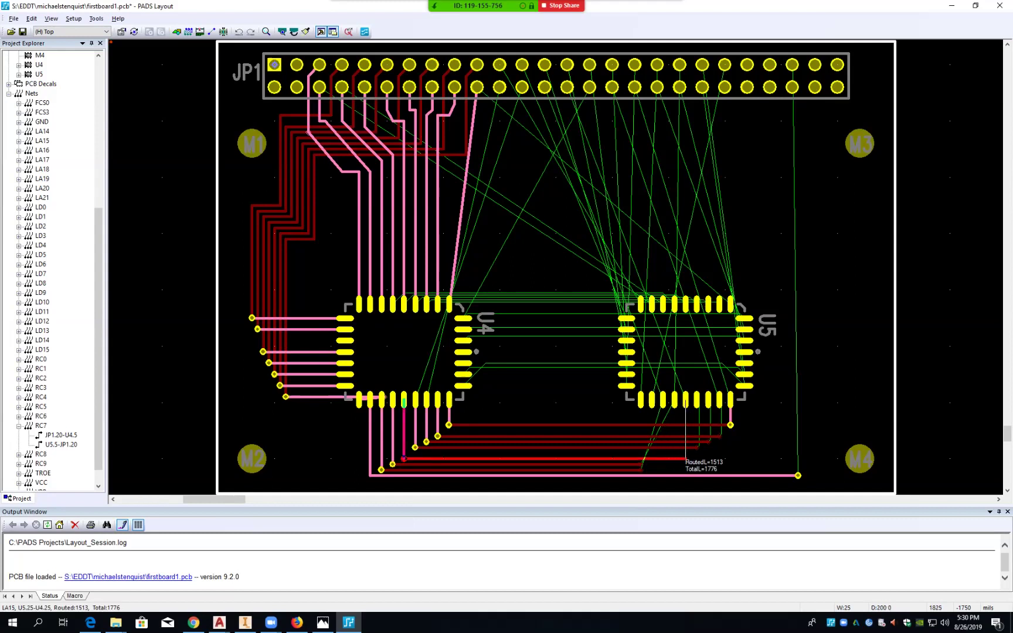
{"action": "key", "text": "Escape"}
- Extend the TROE and LA14 bottom traces horizontally until they end directly below pins U5.24 and U5.23
{"action": "left_click", "coordinate": [645, 464]}
{"action": "key", "text": "F2"}
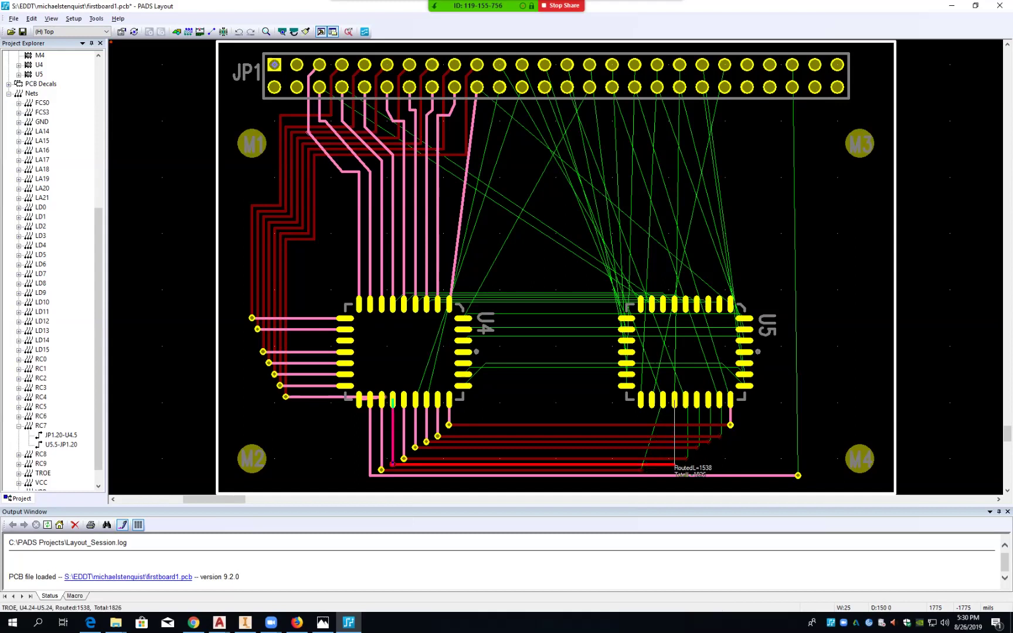
{"action": "key", "text": "Escape"}
{"action": "left_click", "coordinate": [640, 469]}
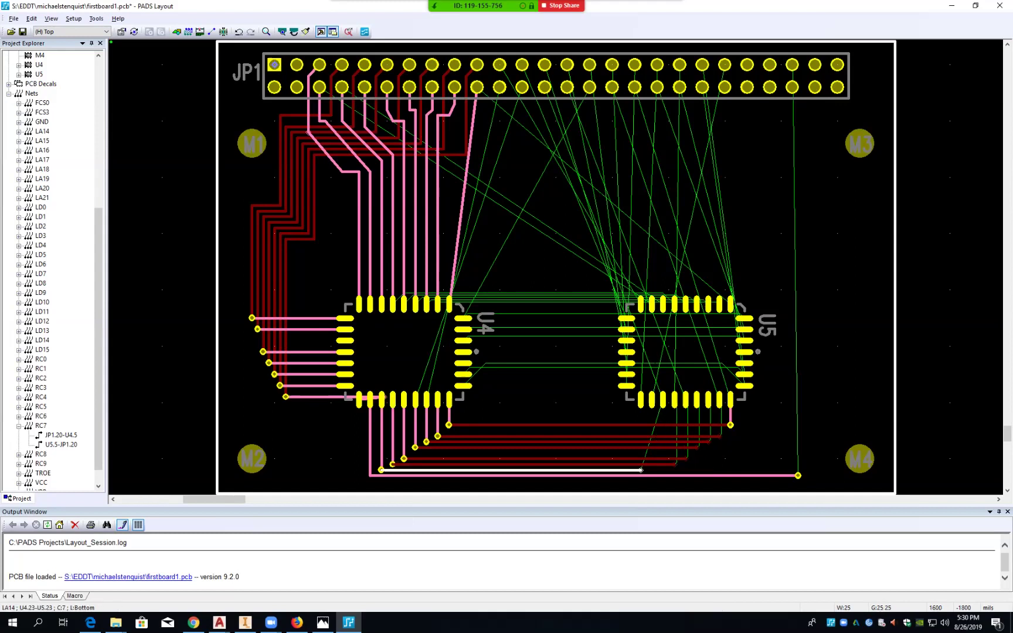
{"action": "key", "text": "F2"}
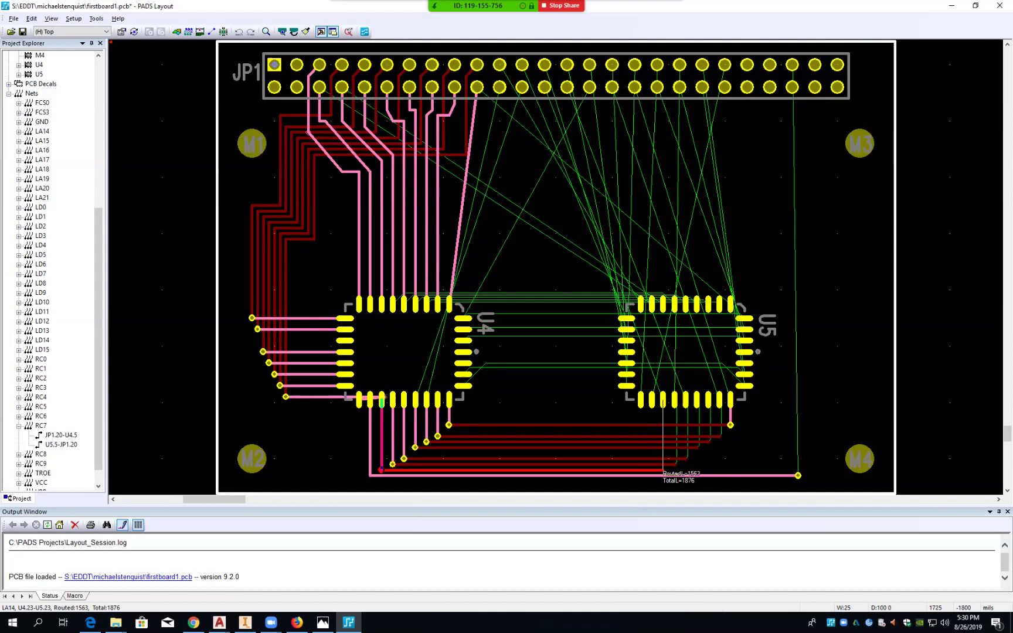
{"action": "key", "text": "Escape"}
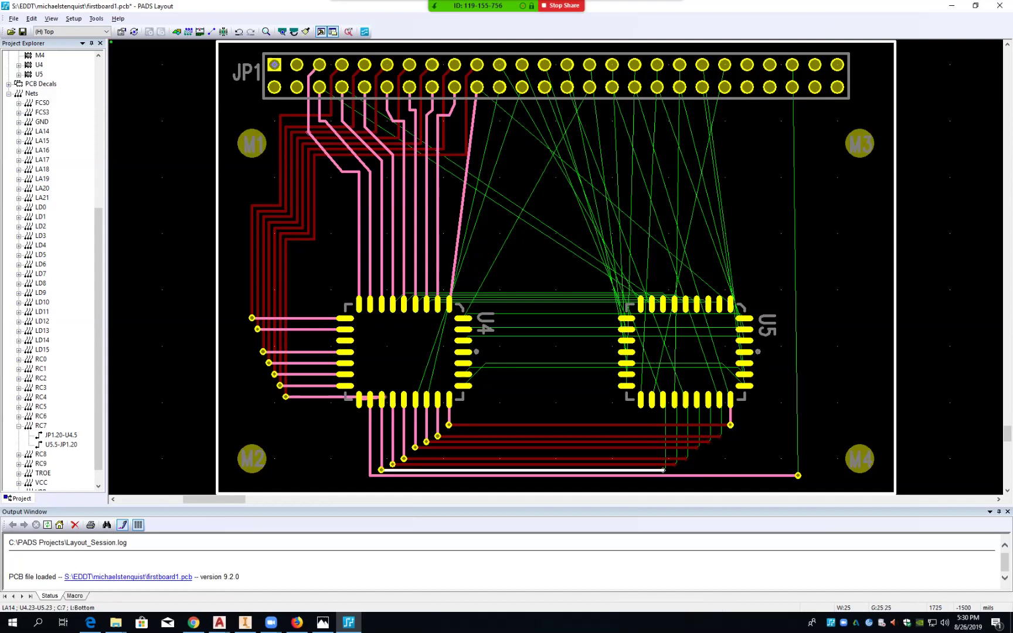
- Complete the LA14 and TROE routes with vertical top-layer segments joining pins U5.23 and U5.24 to their bottom traces through vias
{"action": "key", "text": "F2"}
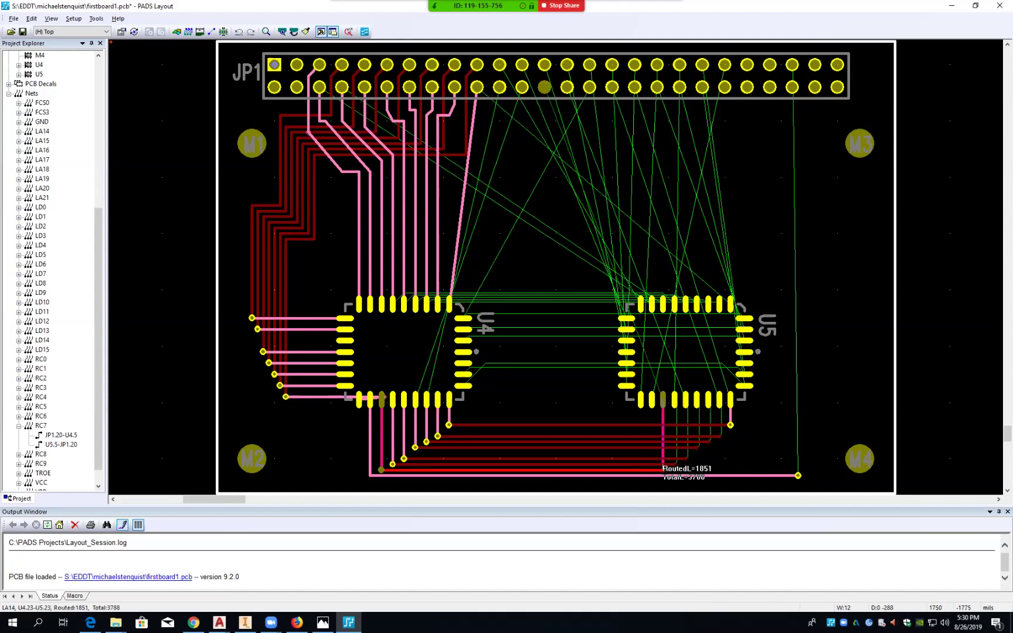
{"action": "left_click", "coordinate": [663, 470]}
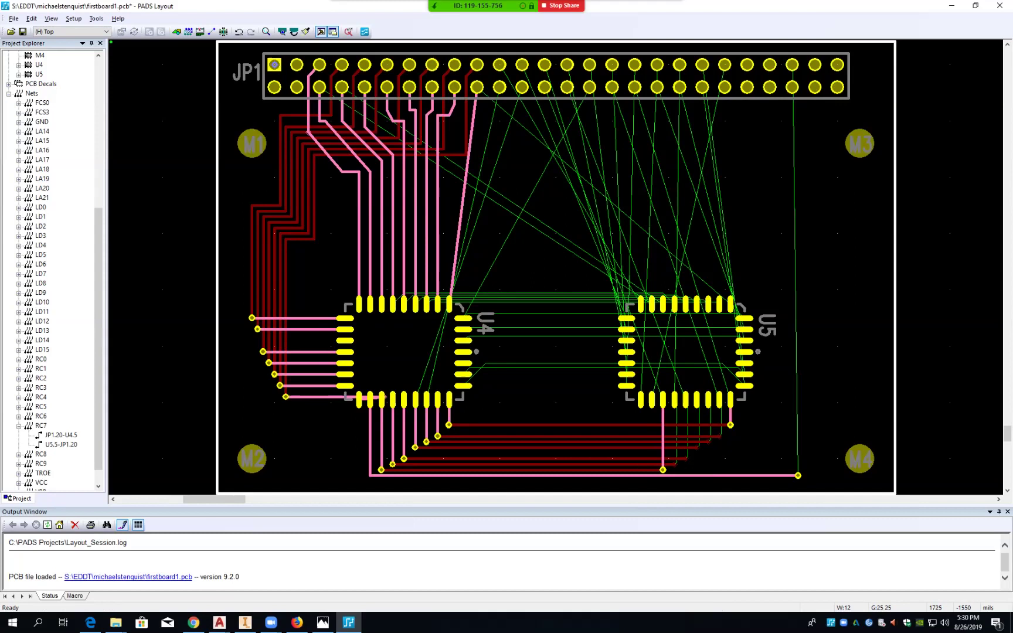
{"action": "left_click", "coordinate": [673, 407]}
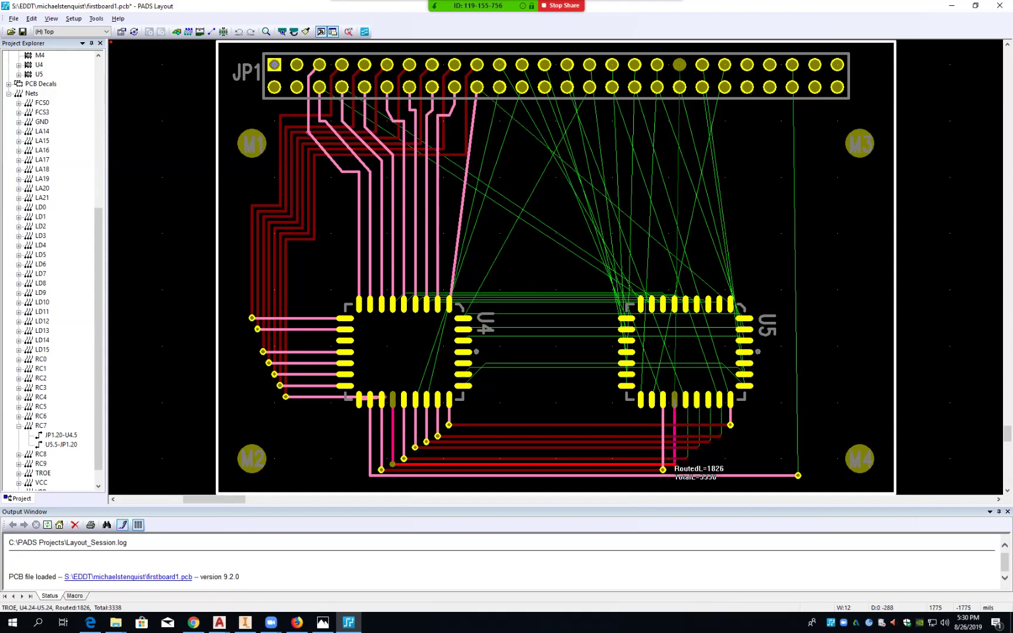
{"action": "left_click", "coordinate": [674, 465]}
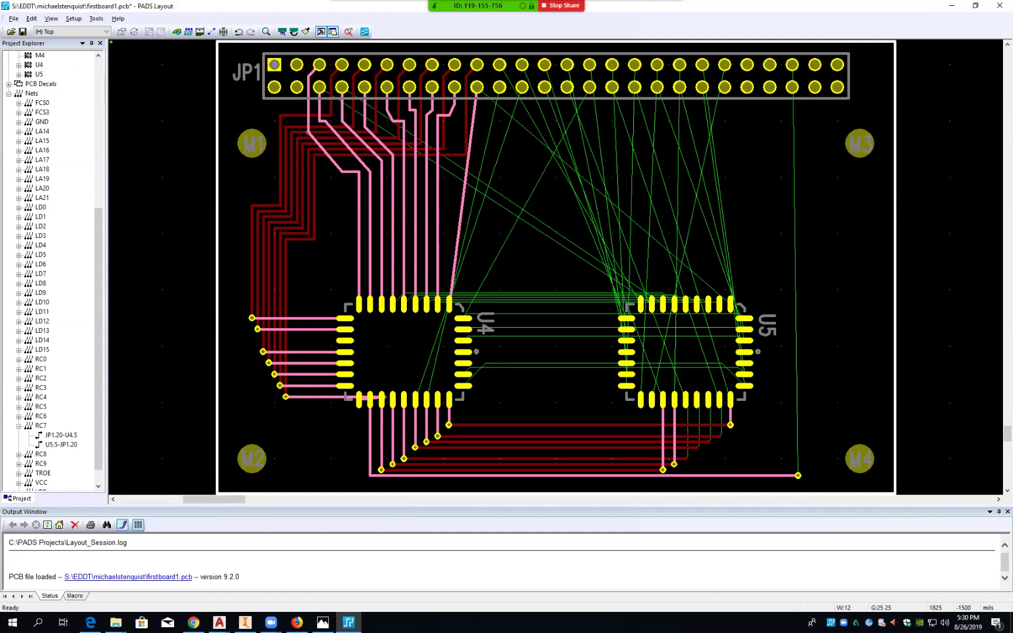
- Complete the LA15 and RC9 routes with vertical top-layer segments joining pins U5.25 and U5.26 to their bottom traces through vias
{"action": "left_click", "coordinate": [685, 404]}
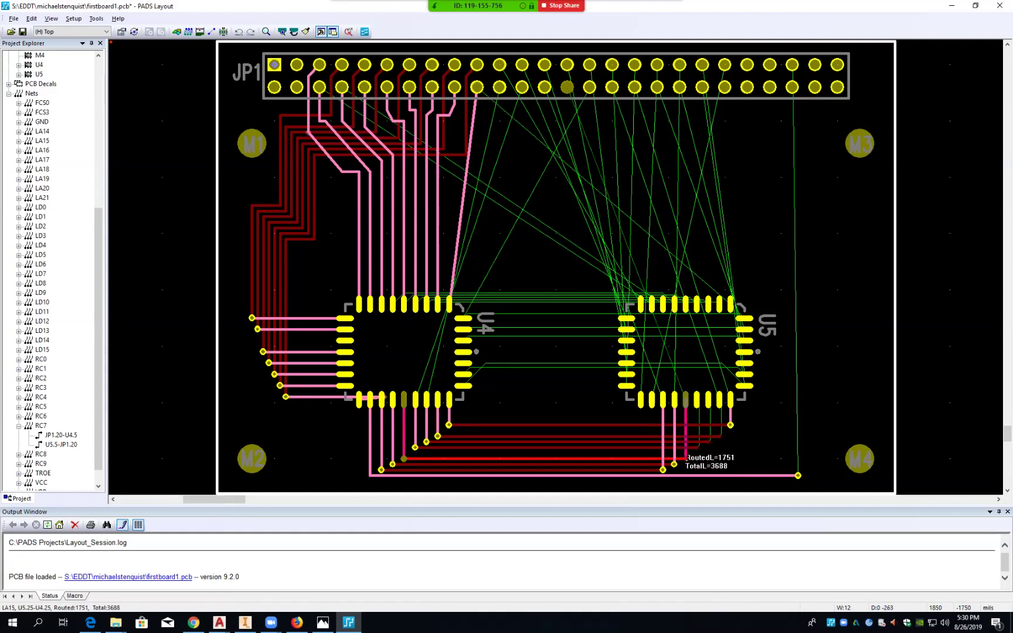
{"action": "left_click", "coordinate": [685, 459]}
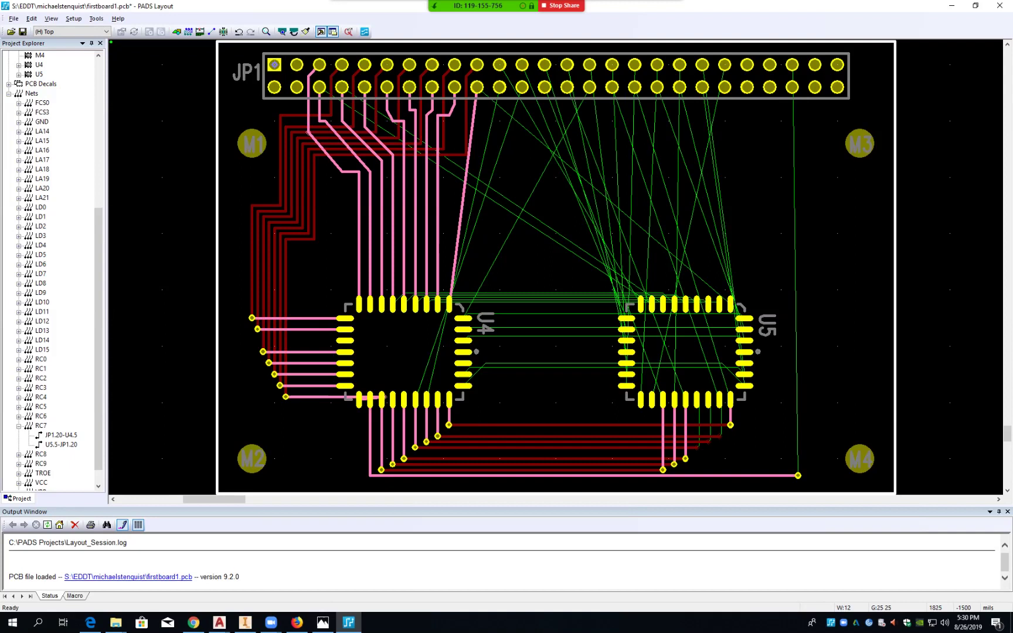
{"action": "left_click", "coordinate": [697, 399]}
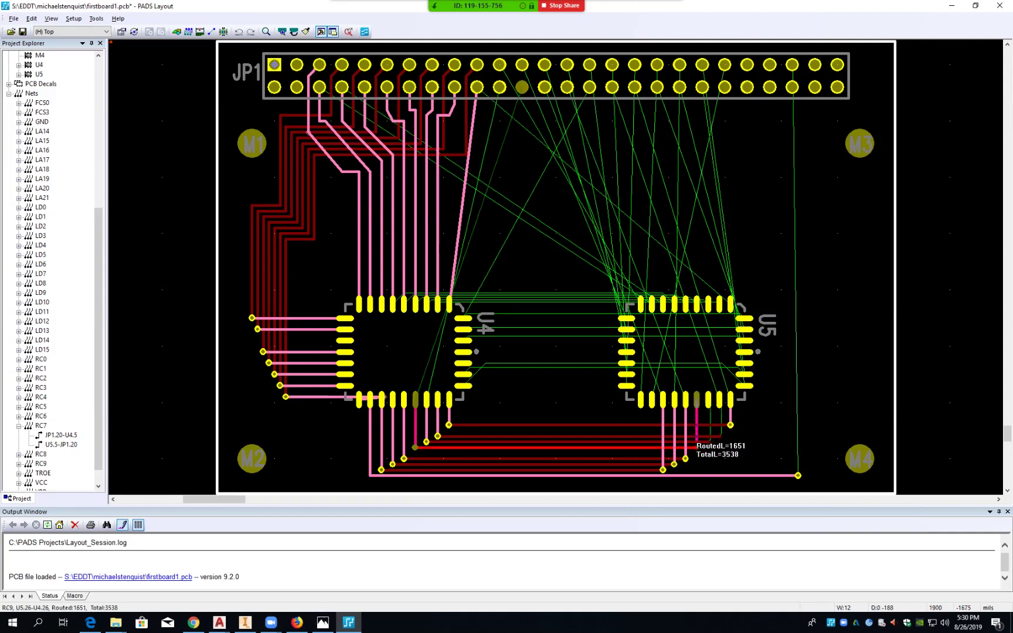
{"action": "left_click", "coordinate": [697, 447]}
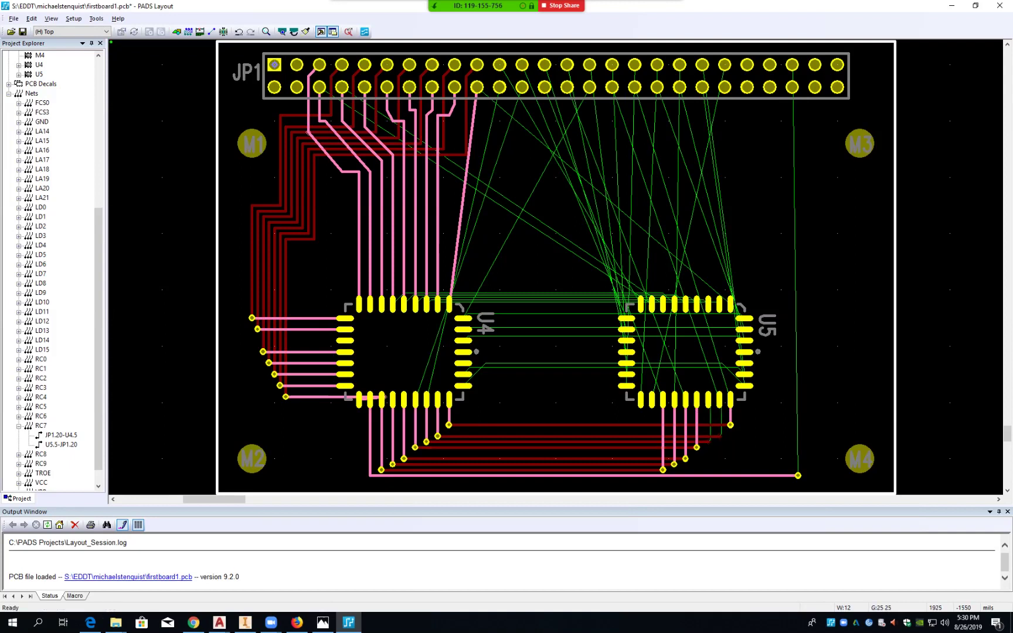
- Complete the RC8 and LA17 routes with vertical top-layer segments joining pins U5.27 and U5.28 to their bottom traces through vias
{"action": "left_click", "coordinate": [708, 400]}
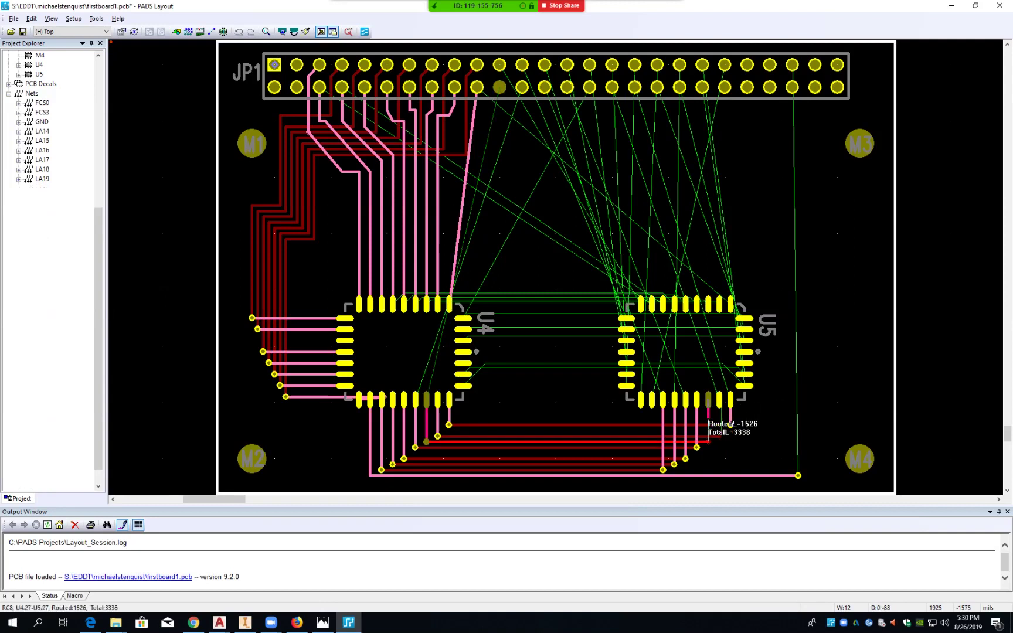
{"action": "left_click", "coordinate": [708, 442]}
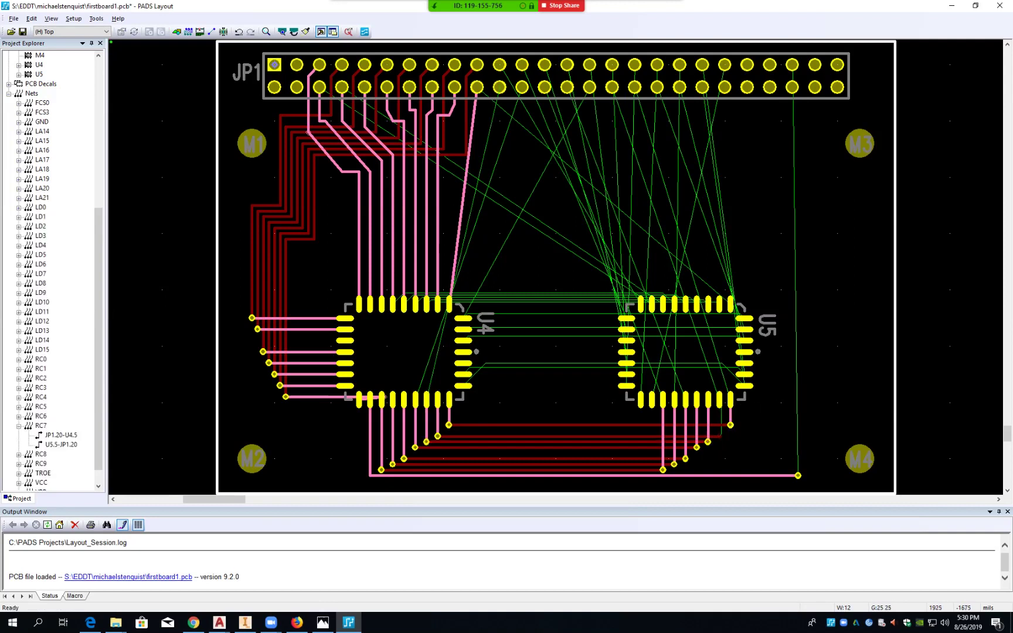
{"action": "left_click", "coordinate": [720, 399]}
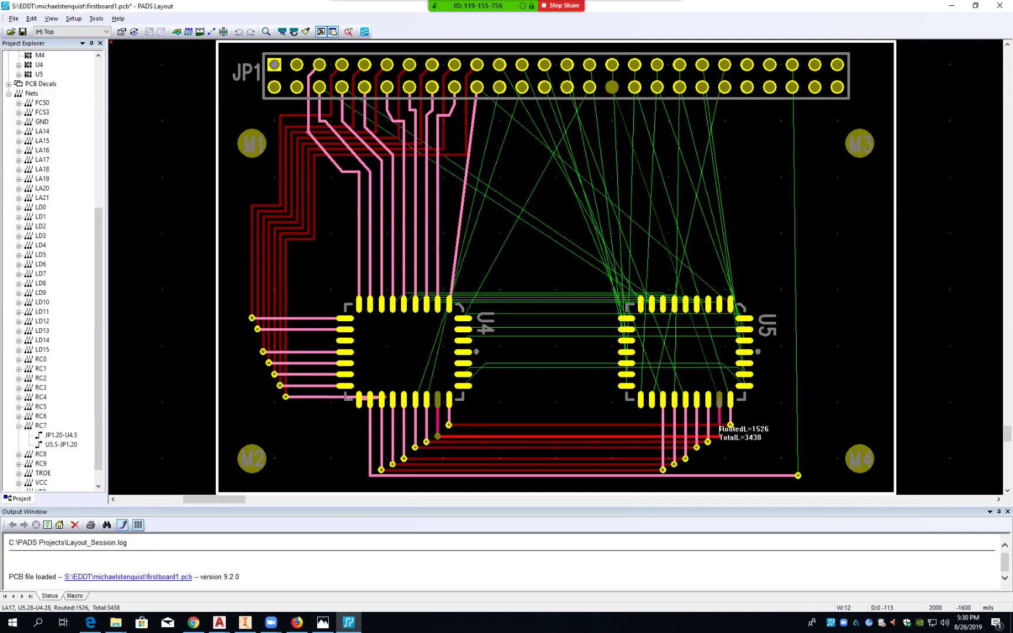
{"action": "left_click", "coordinate": [720, 436]}
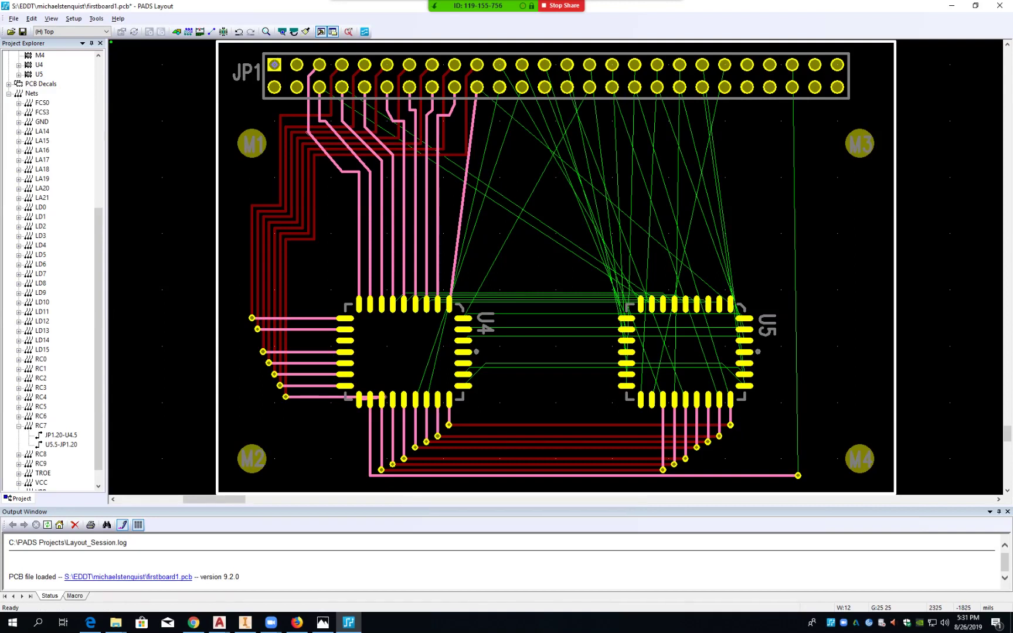
- Delete the via at the free end of the long FCS3 top-layer trace, including orphaned vias
{"action": "right_click", "coordinate": [801, 406]}
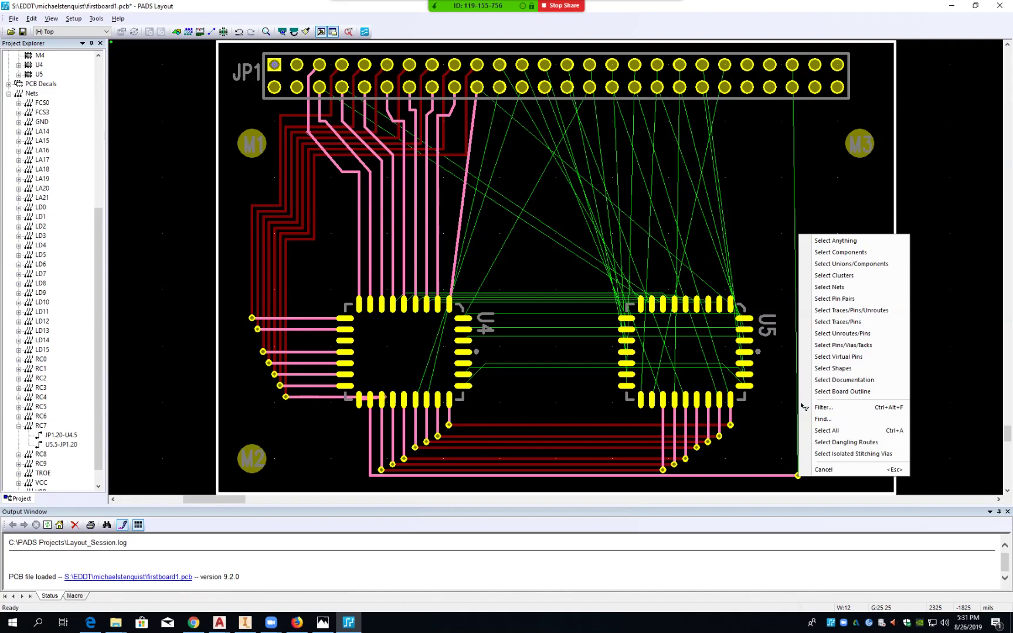
{"action": "key", "text": "Escape"}
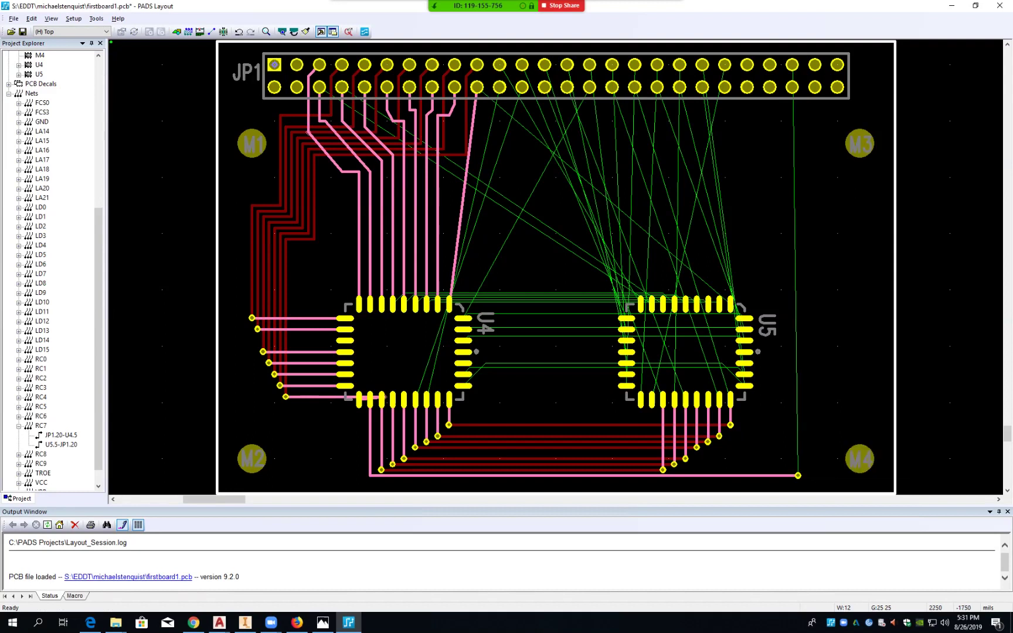
{"action": "left_click", "coordinate": [798, 475]}
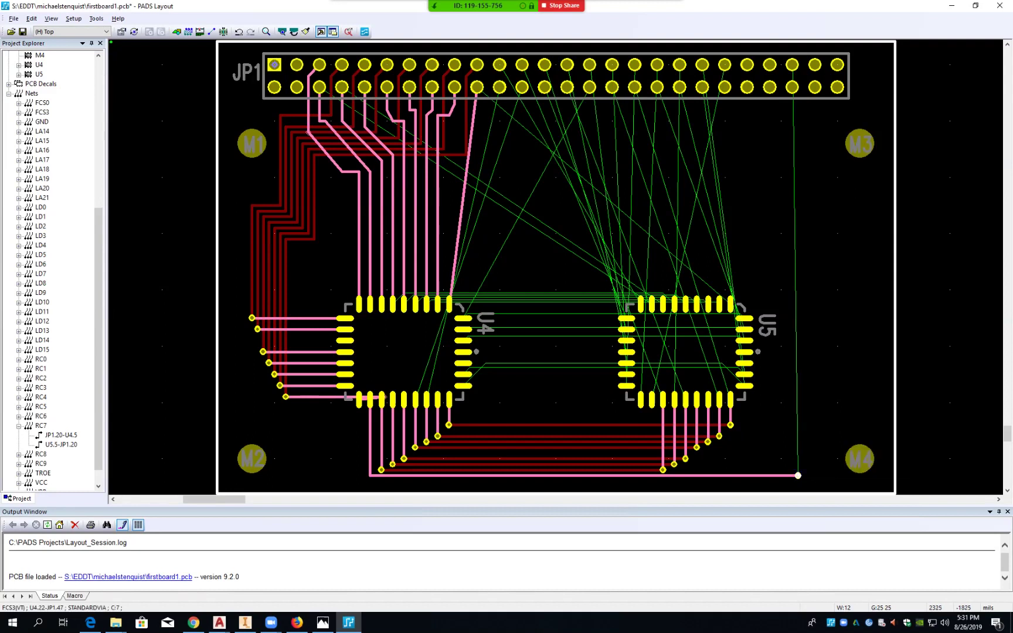
{"action": "key", "text": "Delete"}
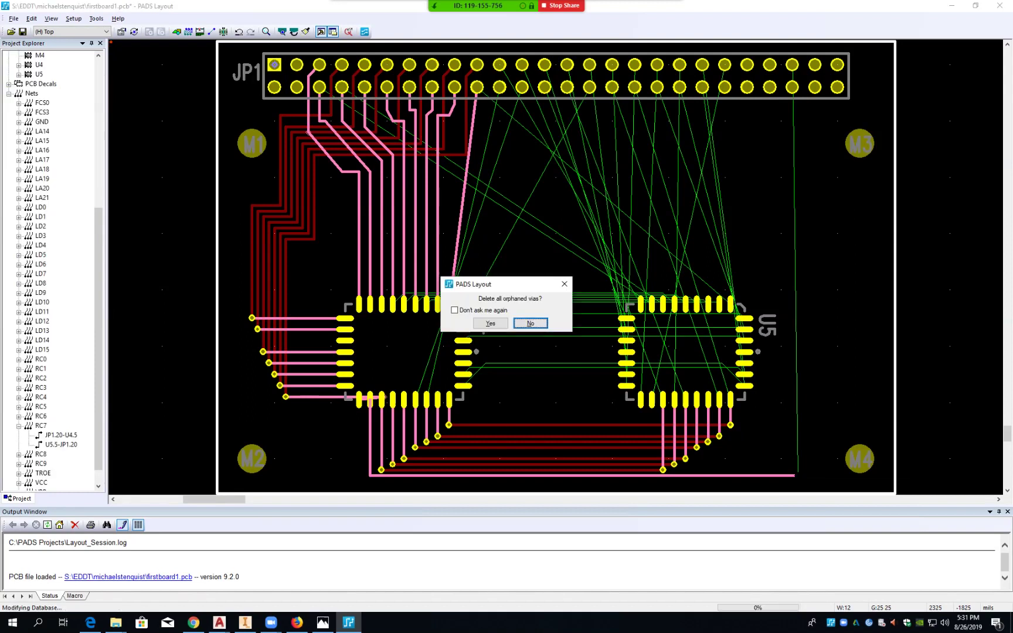
{"action": "left_click", "coordinate": [496, 324]}
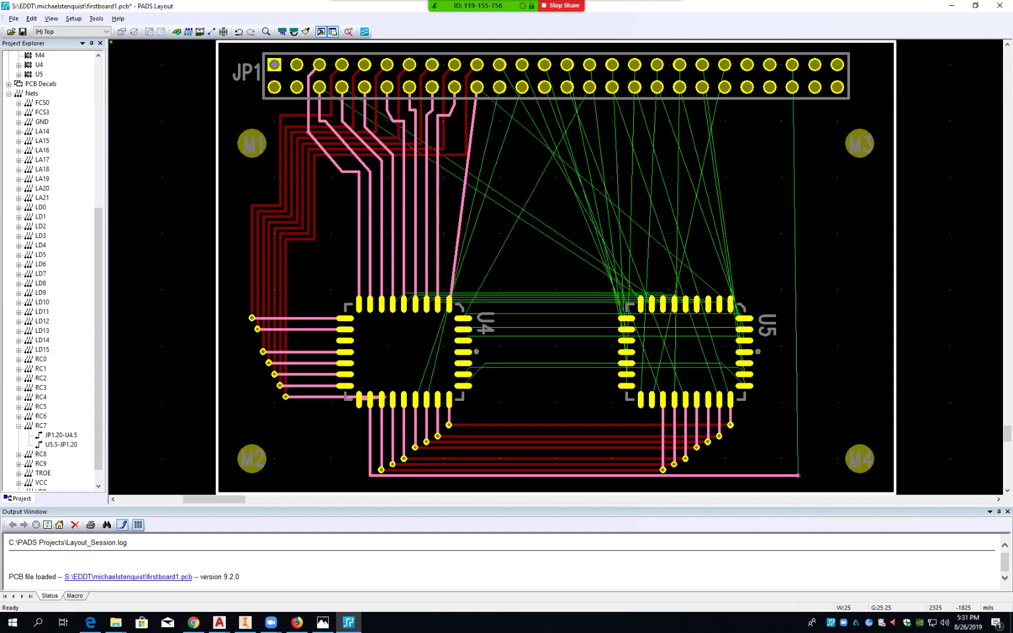
- Lower FCS3's horizontal trace by 25 mils and extend it about 350 mils diagonally and 900 mils vertically beside the board edge, ending in a via
{"action": "double_click", "coordinate": [798, 476]}
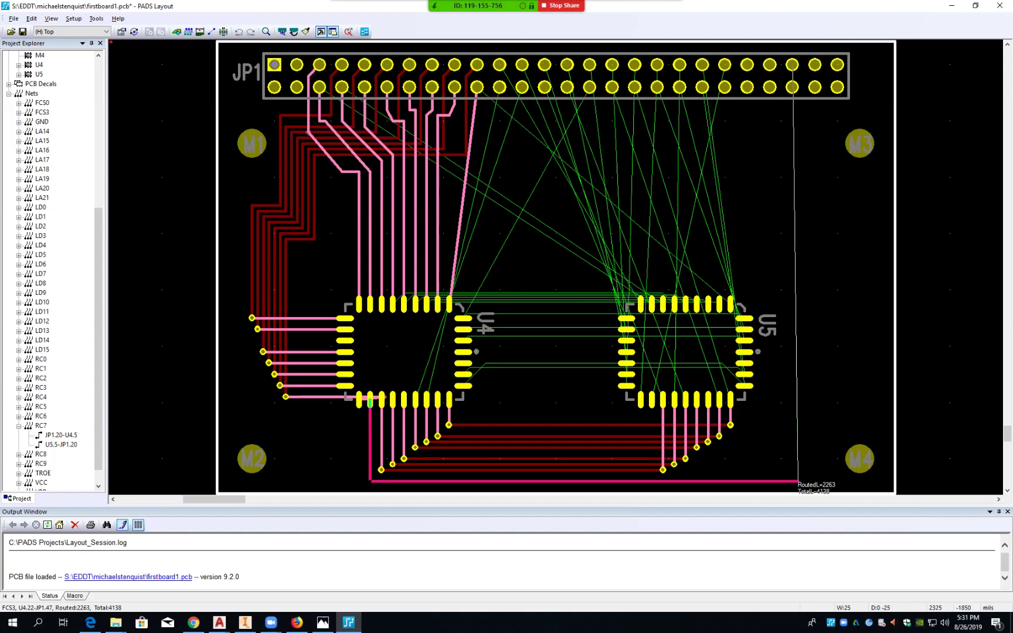
{"action": "key", "text": "Escape"}
{"action": "double_click", "coordinate": [798, 481]}
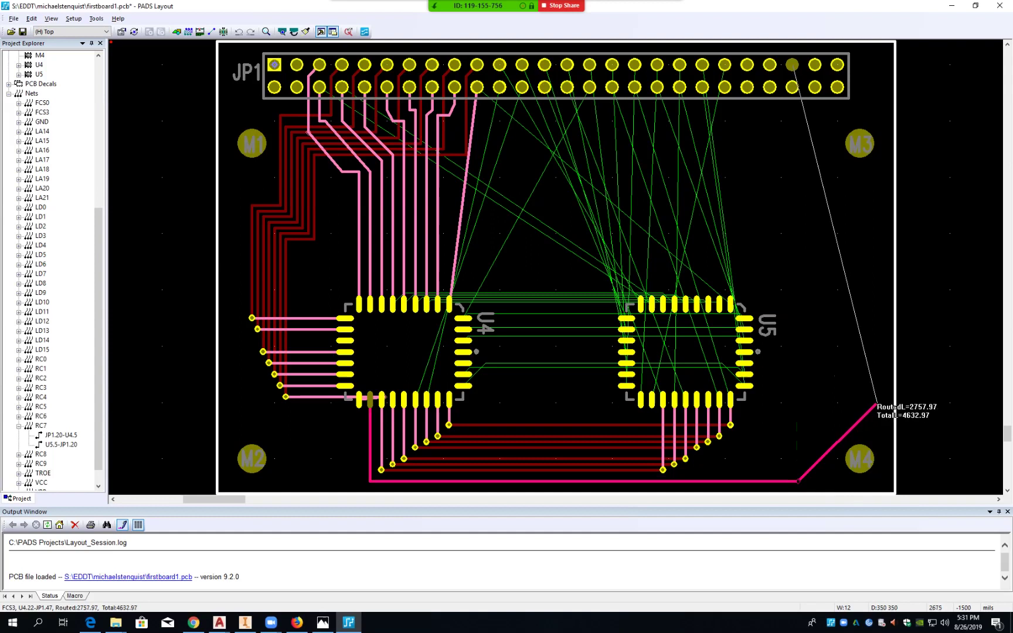
{"action": "left_click", "coordinate": [876, 404]}
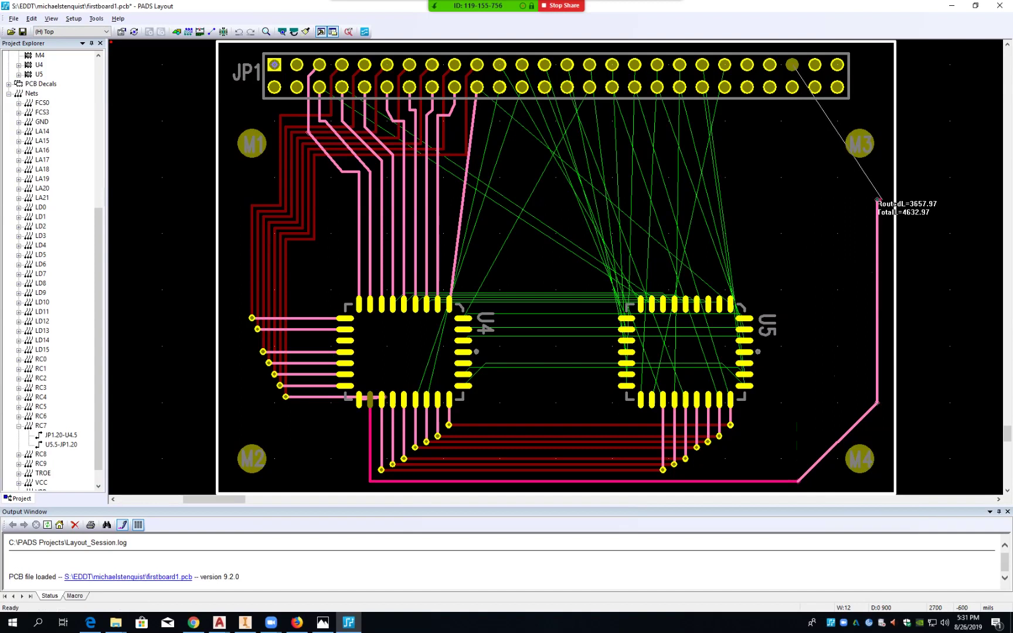
{"action": "left_click", "coordinate": [878, 200]}
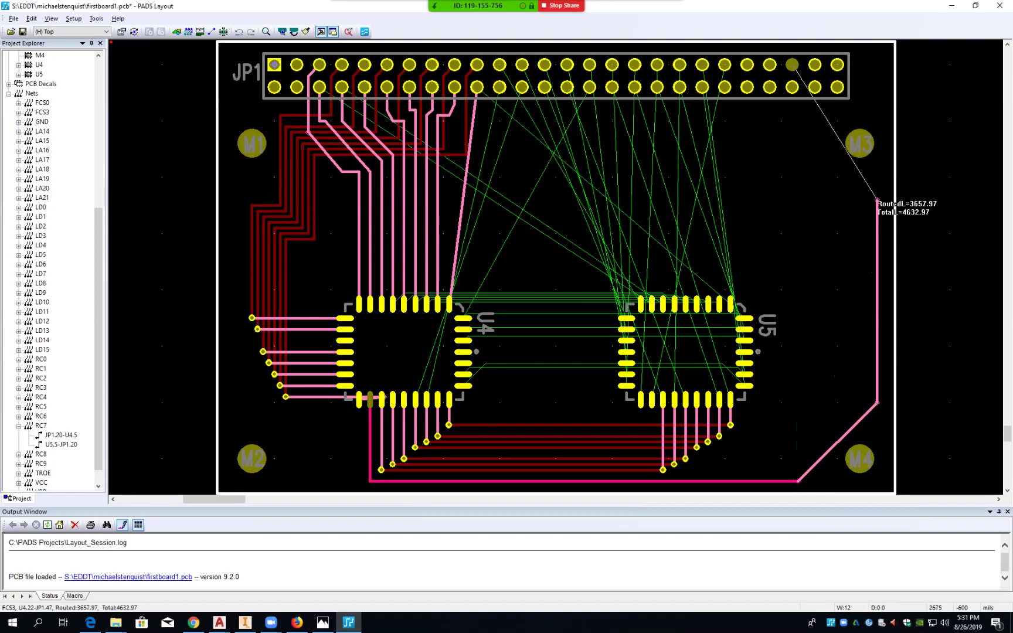
{"action": "left_click", "coordinate": [877, 200], "text": "ctrl"}
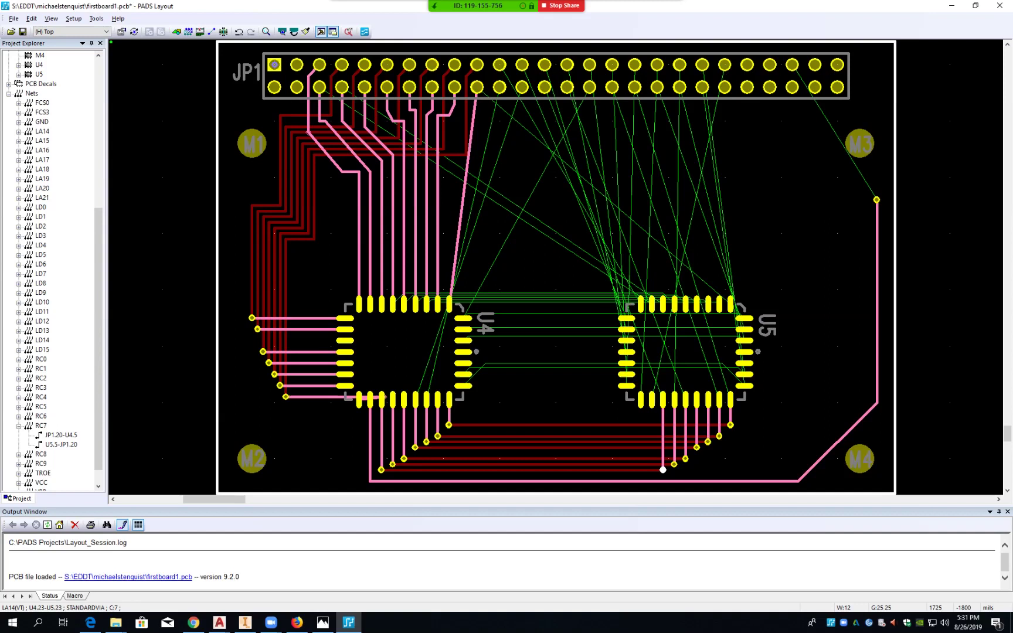
- Route LA14 on the top layer from the via below U5.23, parallel inside FCS3, with a vertical run of about 850 mils ending in a via
{"action": "left_click", "coordinate": [663, 470]}
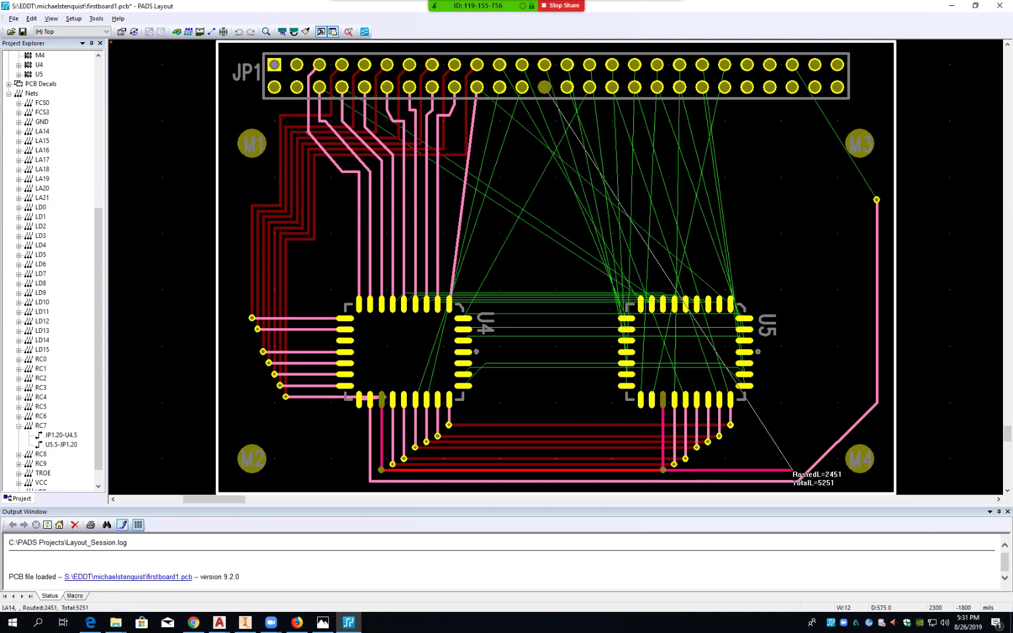
{"action": "left_click", "coordinate": [798, 469]}
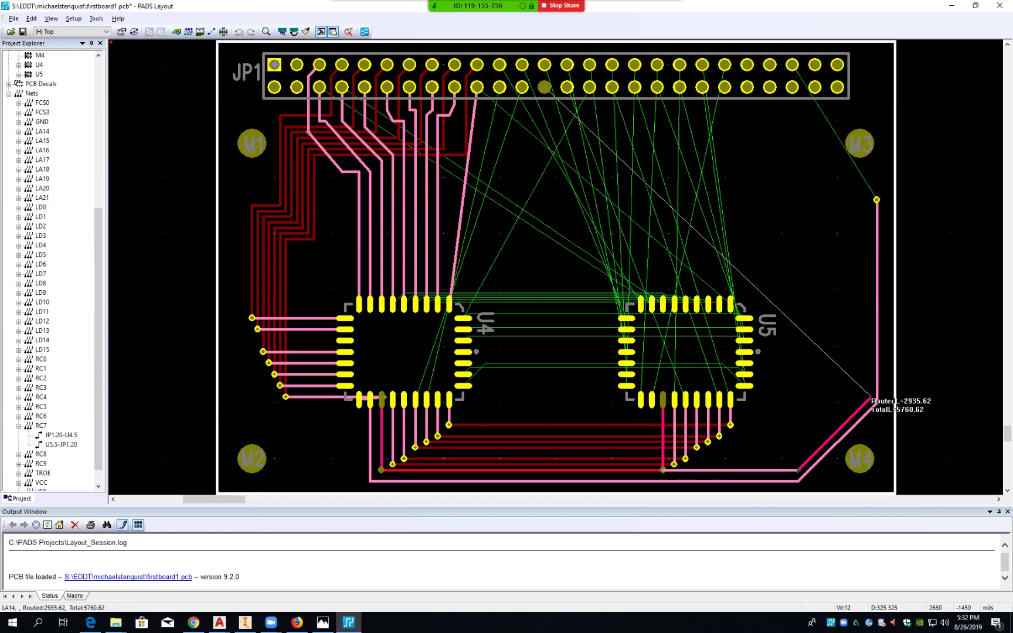
{"action": "left_click", "coordinate": [871, 399]}
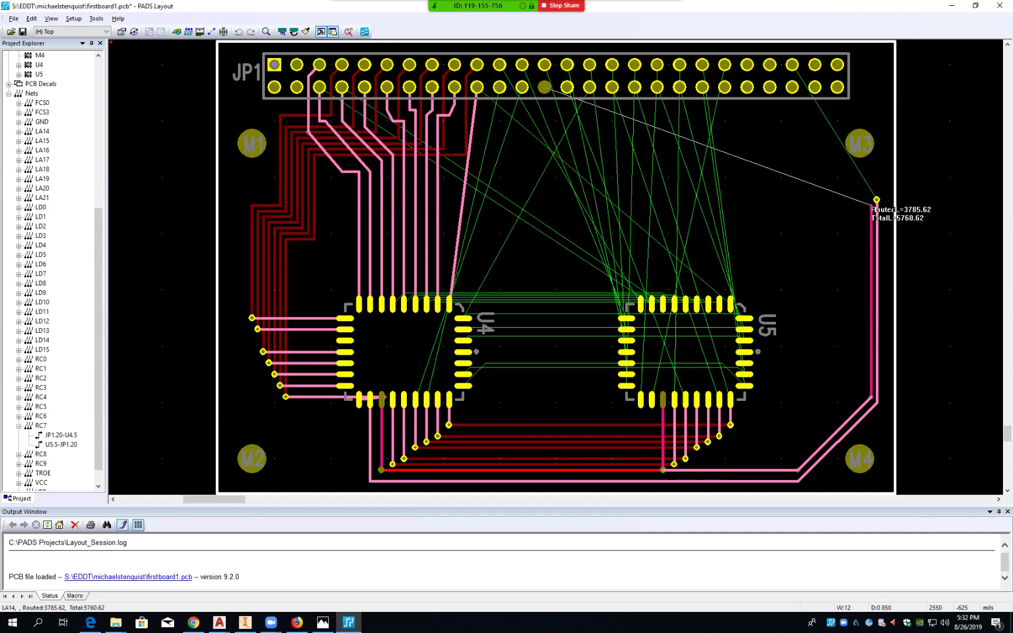
{"action": "left_click", "coordinate": [871, 205], "text": "ctrl"}
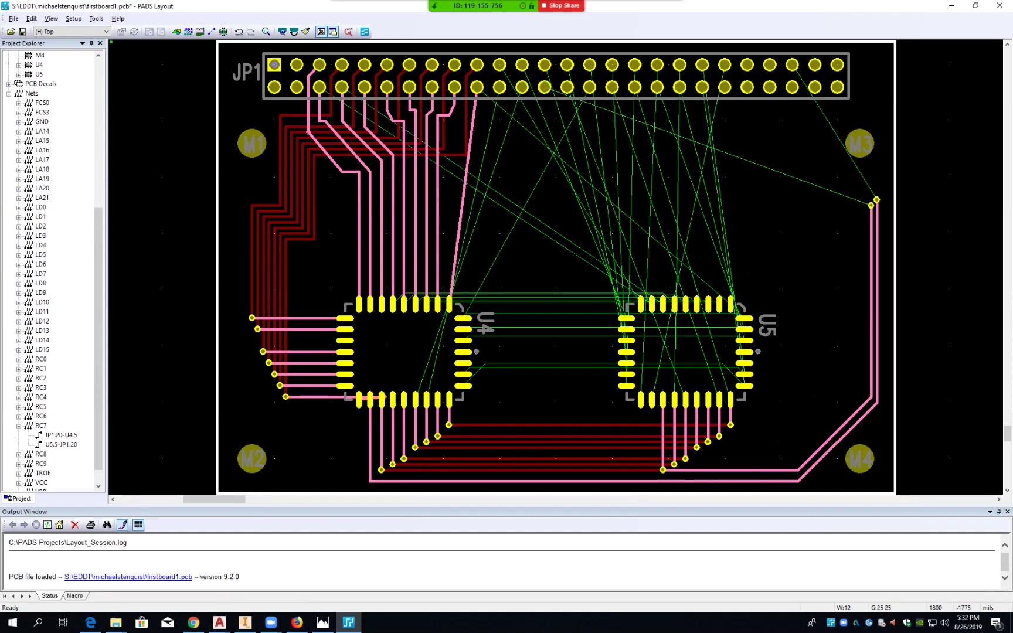
- Extend TROE horizontally on the top layer from the via below U5.24 to the start of the diagonal bend beside LA14
{"action": "left_click", "coordinate": [674, 465]}
{"action": "key", "text": "F2"}
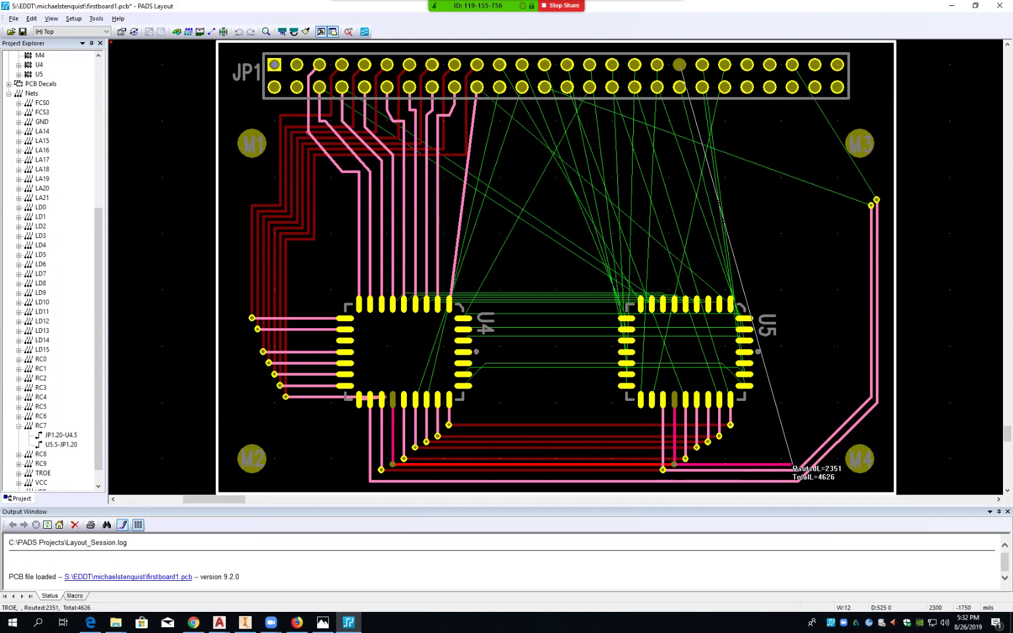
{"action": "left_click", "coordinate": [792, 464]}
- Delete the via at the free end of the horizontal TROE top-layer trace
{"action": "left_click", "coordinate": [792, 464]}
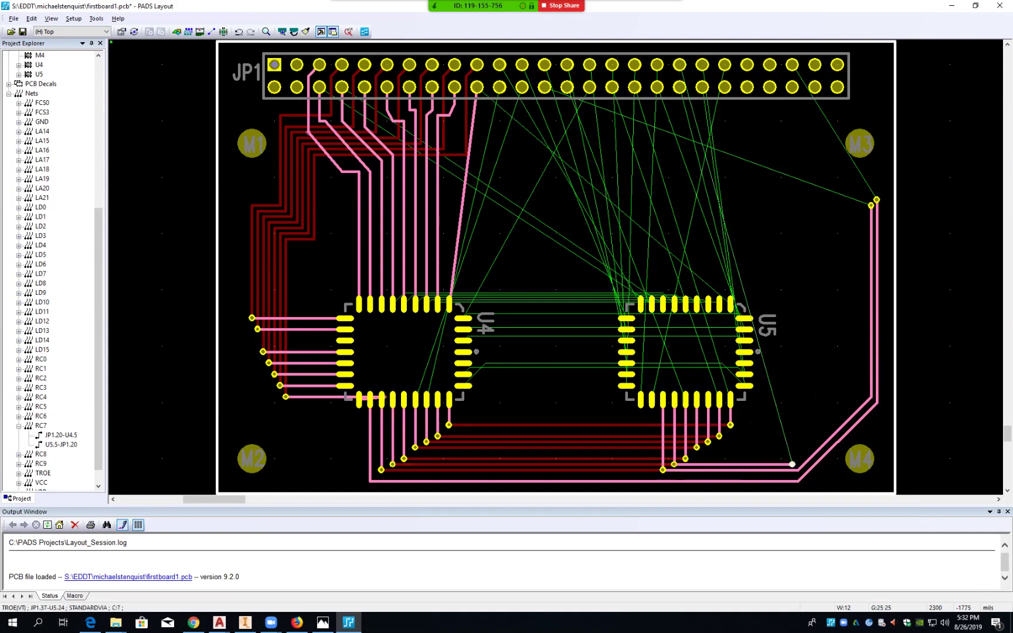
{"action": "key", "text": "F2"}
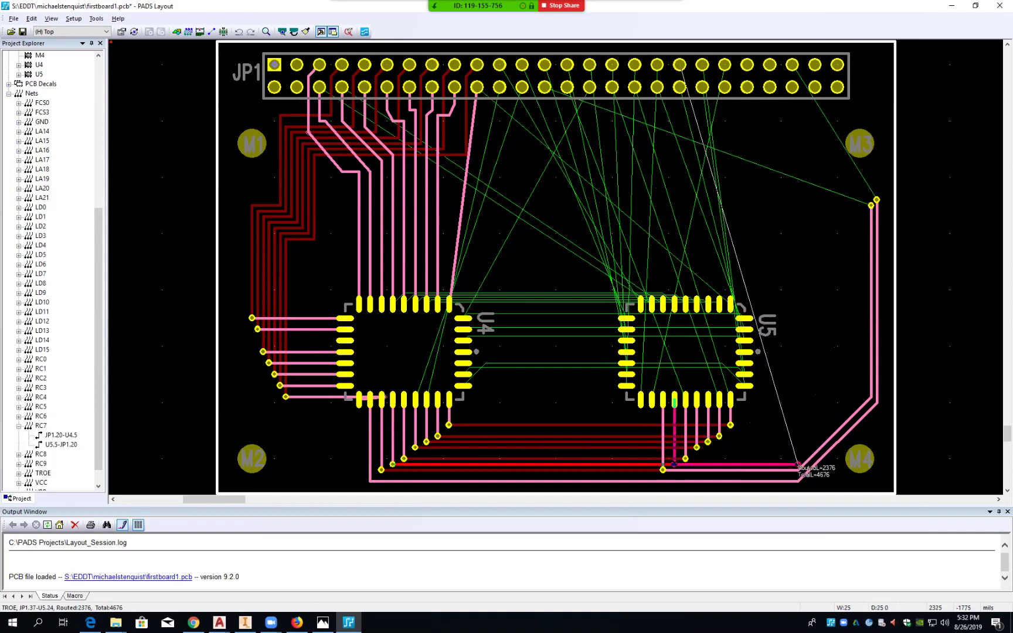
{"action": "key", "text": "Escape"}
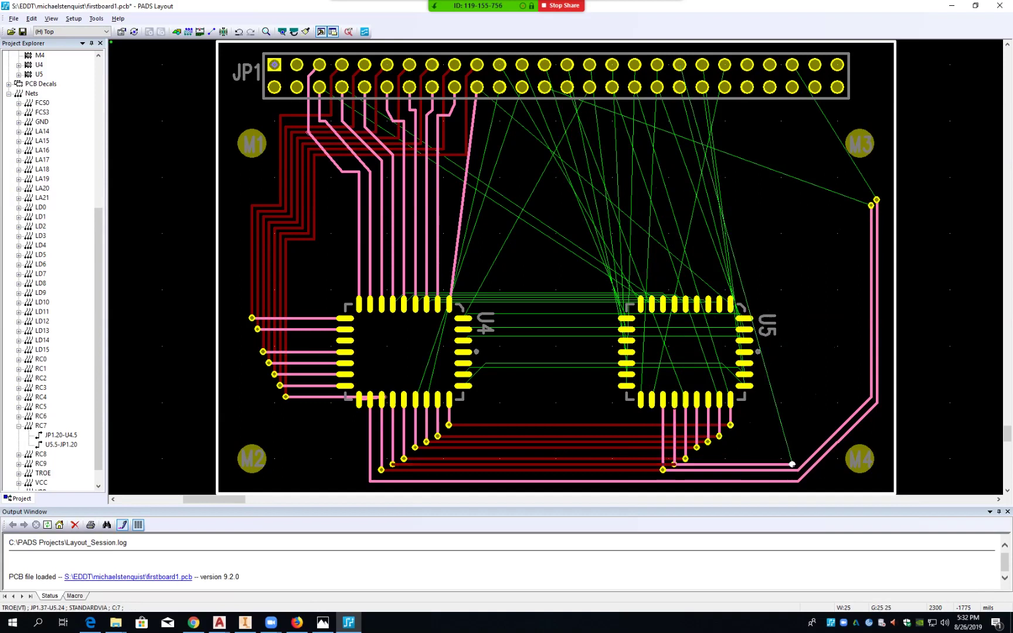
{"action": "key", "text": "Delete"}
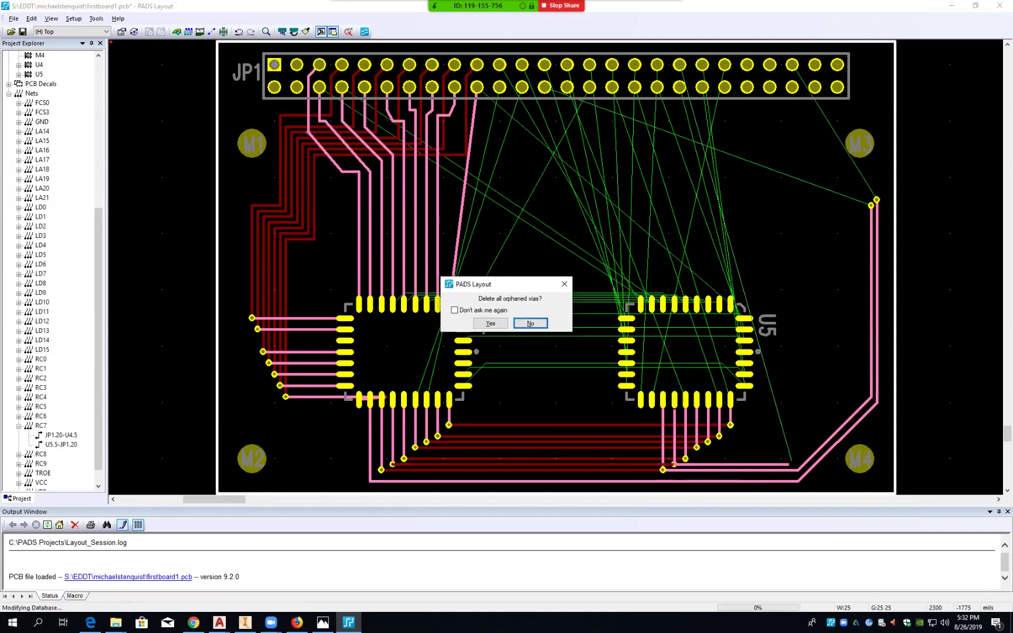
{"action": "key", "text": "Return"}
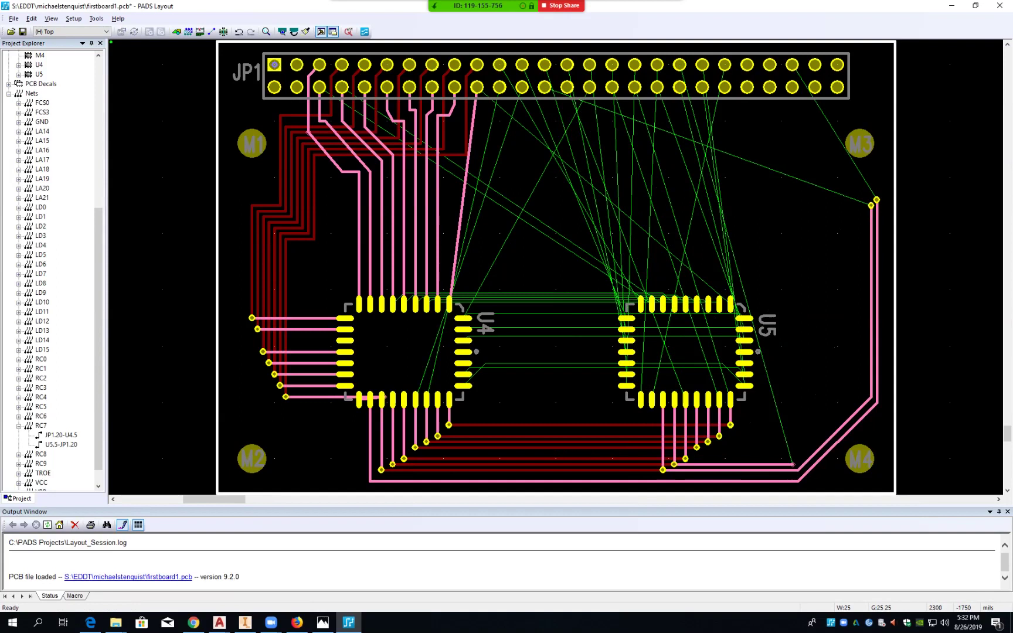
- Continue TROE diagonally and about 775 mils vertically on the top layer, parallel inside LA14, ending in a via
{"action": "left_click", "coordinate": [792, 464]}
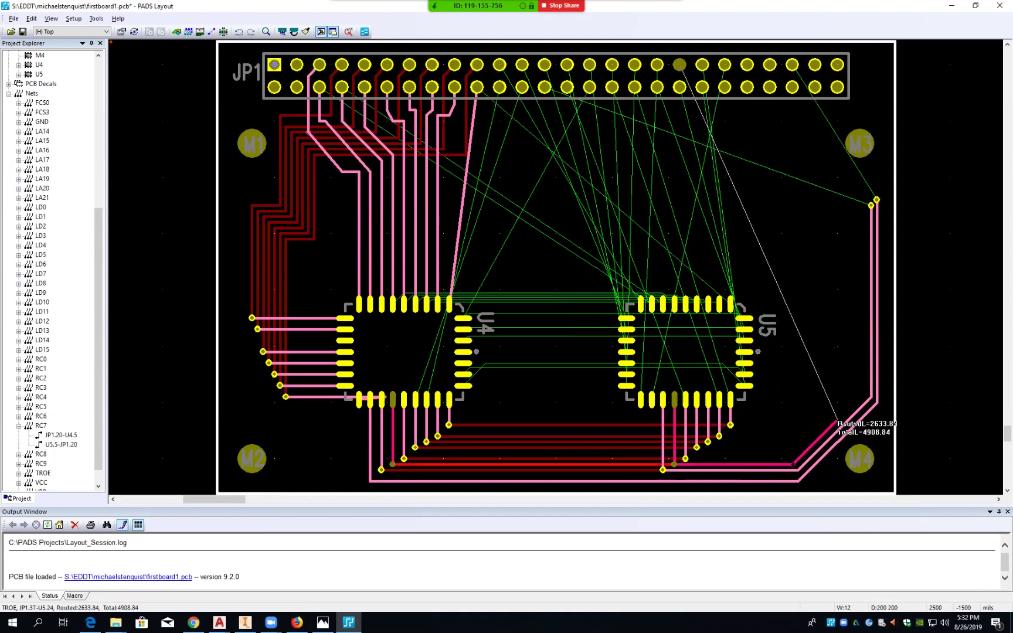
{"action": "left_click", "coordinate": [865, 392]}
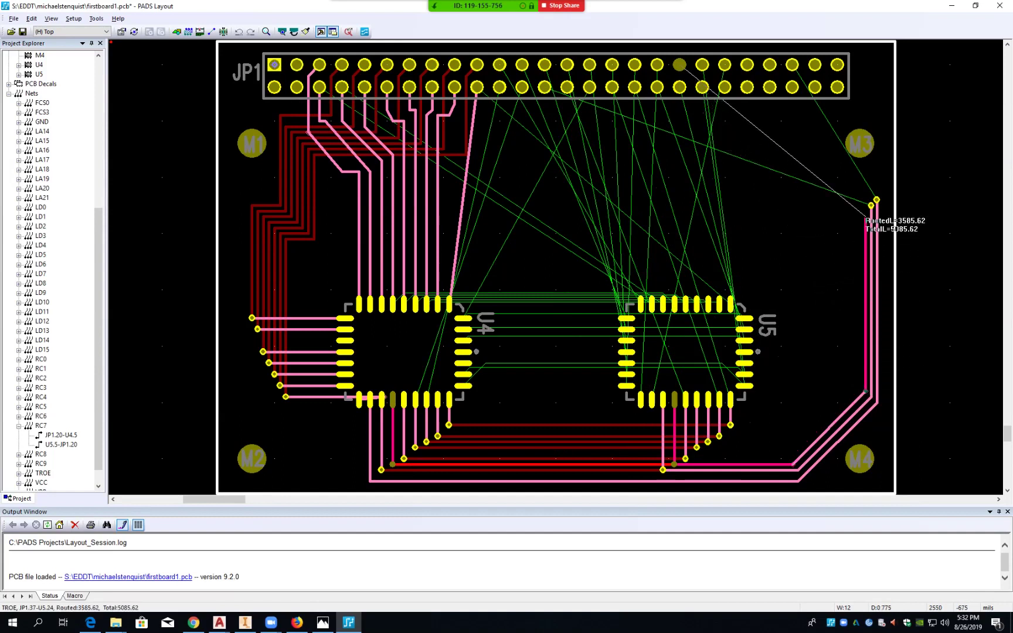
{"action": "double_click", "coordinate": [866, 217]}
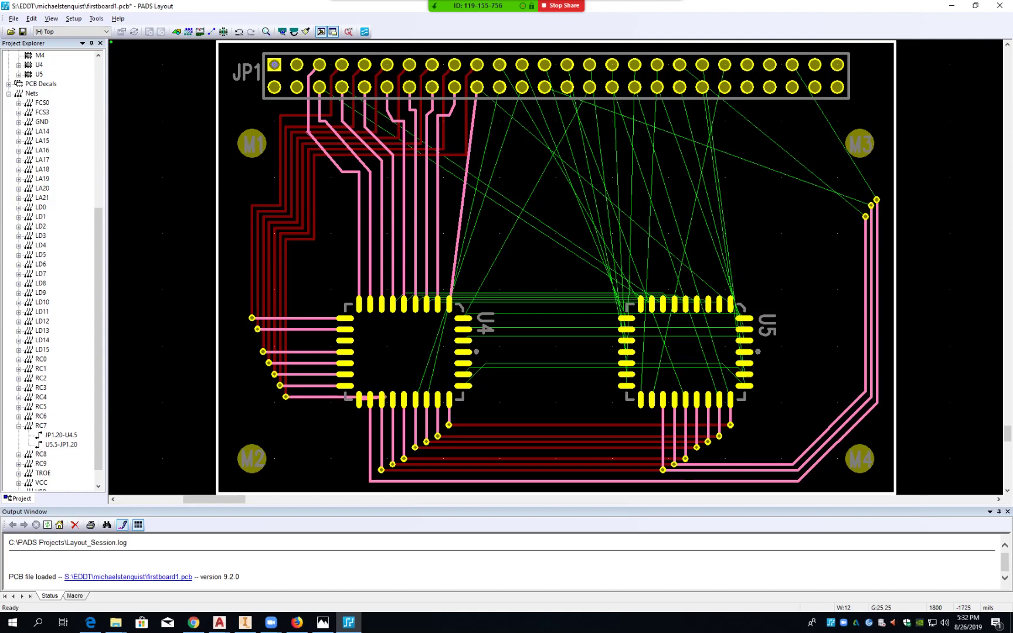
- Route LA15 on the top layer from the via below U5.25, parallel inside TROE, with a vertical run of about 750 mils ending in a via
{"action": "left_click", "coordinate": [685, 458]}
{"action": "key", "text": "F2"}
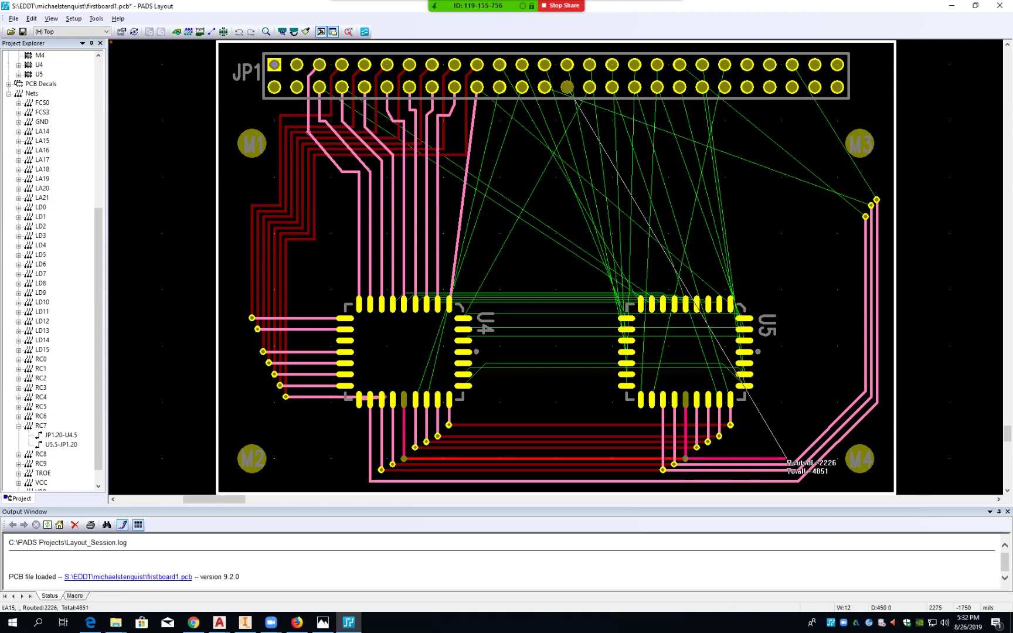
{"action": "left_click", "coordinate": [788, 459]}
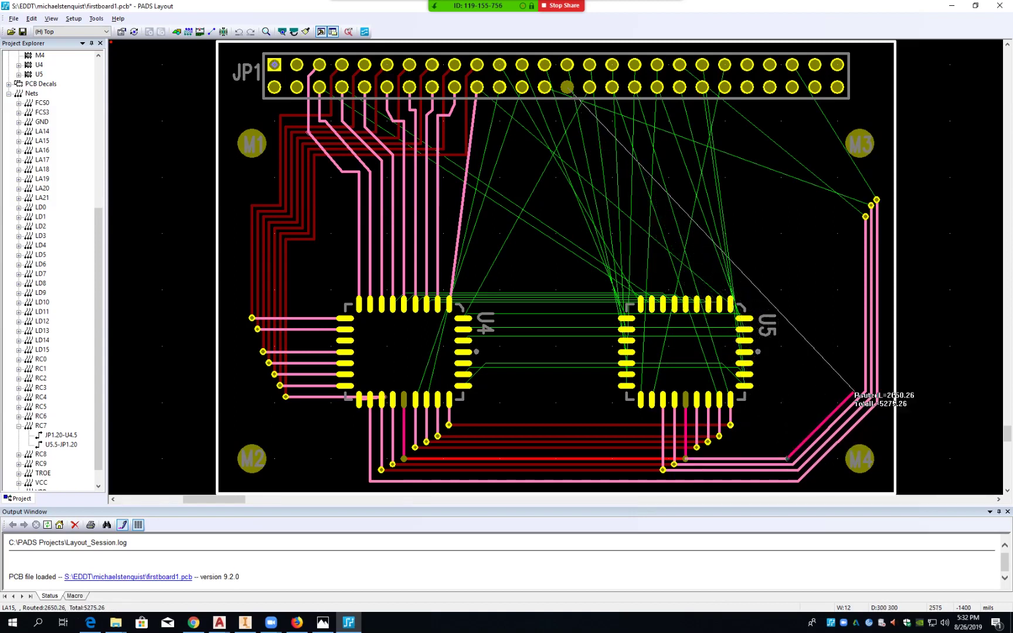
{"action": "left_click", "coordinate": [854, 393]}
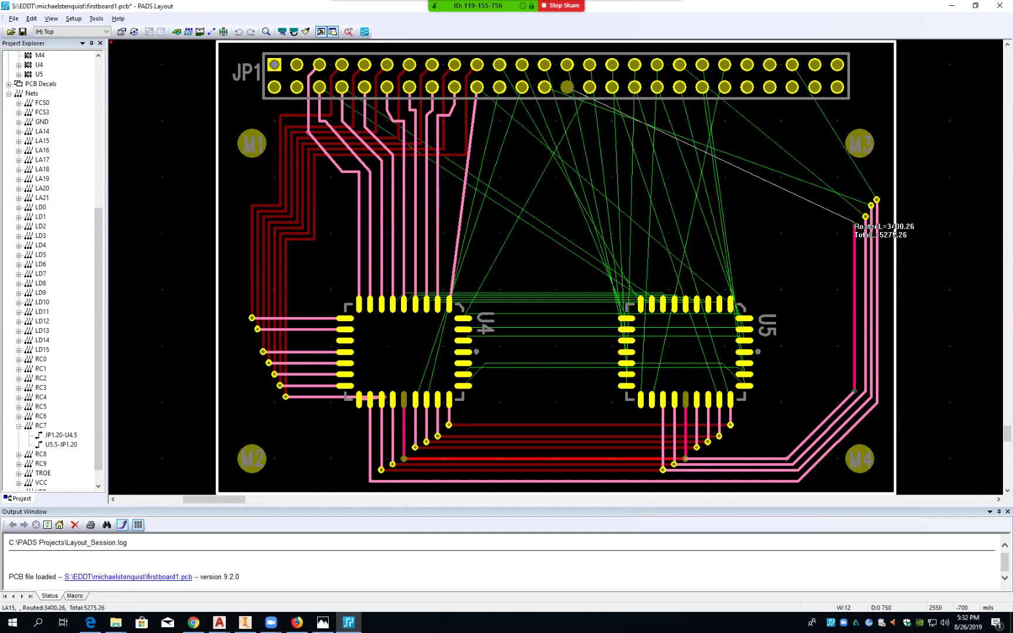
{"action": "double_click", "coordinate": [854, 222]}
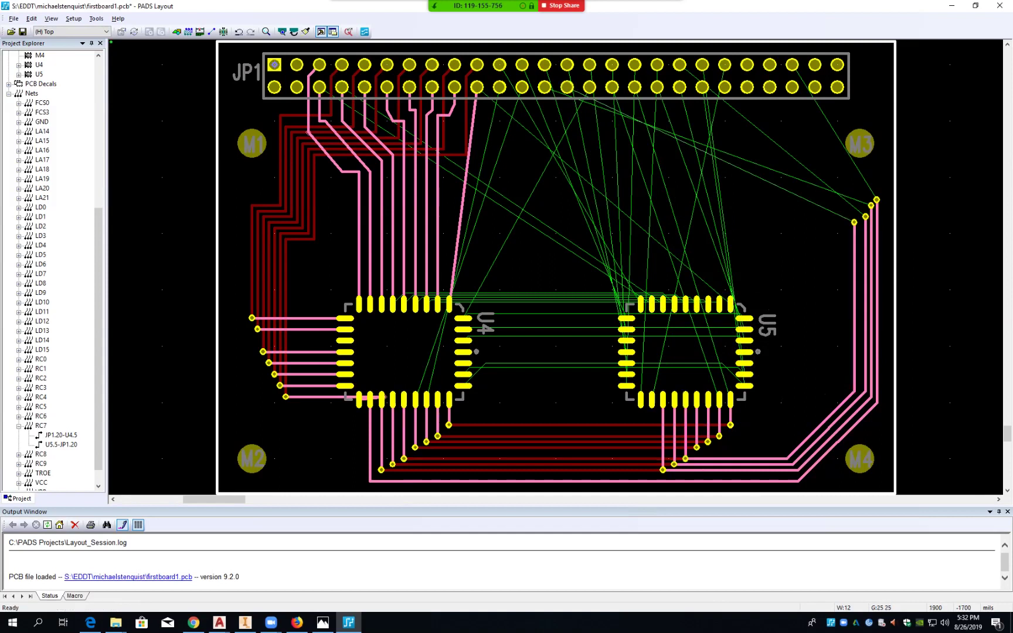
- Route RC9 on the top layer from the via below U5.26, parallel inside LA15, with a vertical run of about 700 mils ending in a via
{"action": "left_click", "coordinate": [696, 447]}
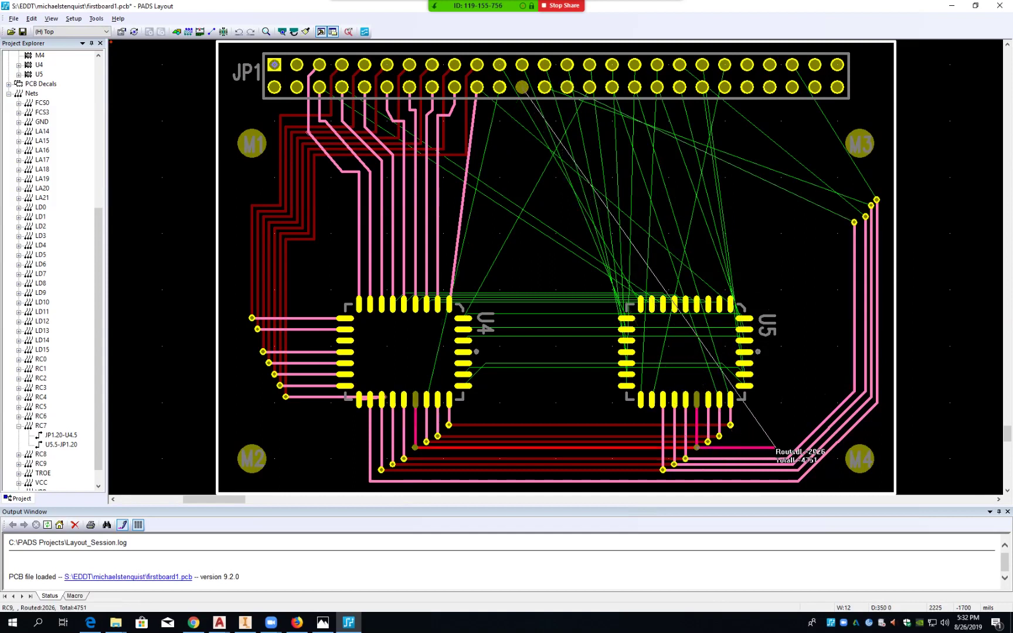
{"action": "left_click", "coordinate": [782, 447]}
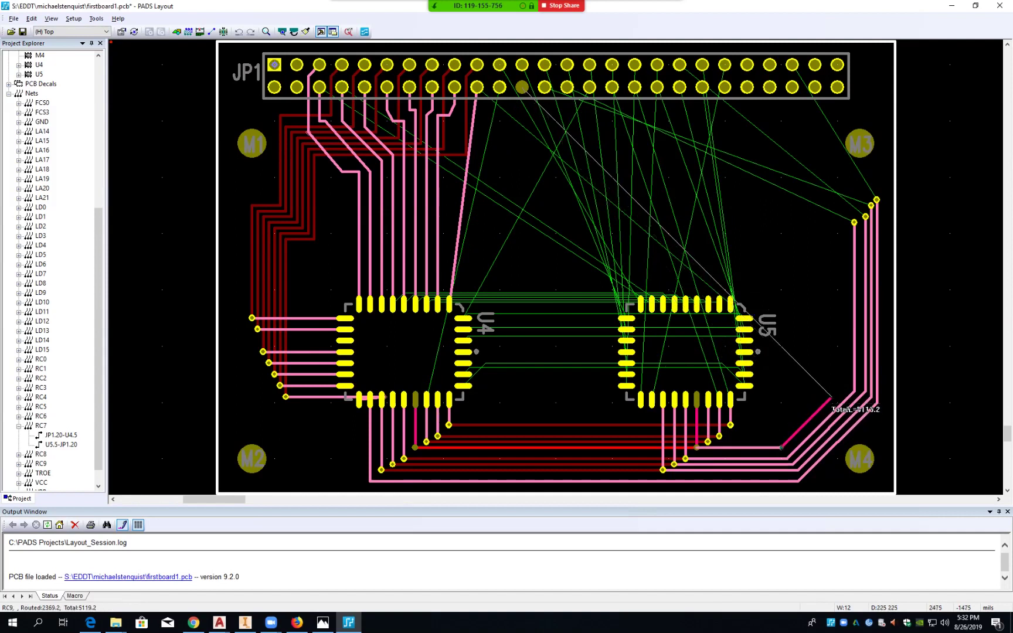
{"action": "left_click", "coordinate": [843, 386]}
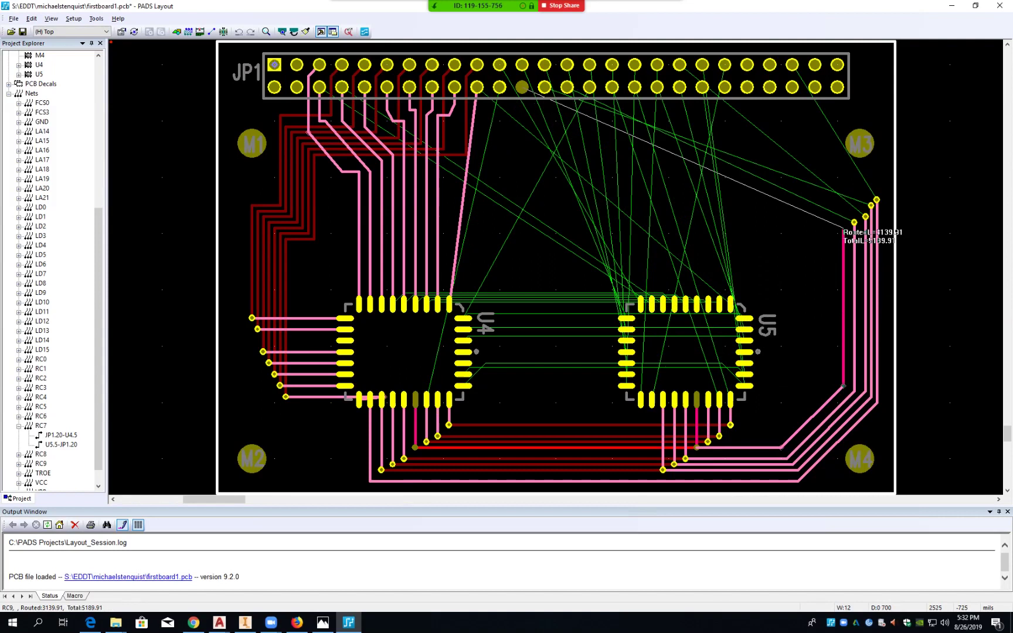
{"action": "left_click", "coordinate": [843, 227]}
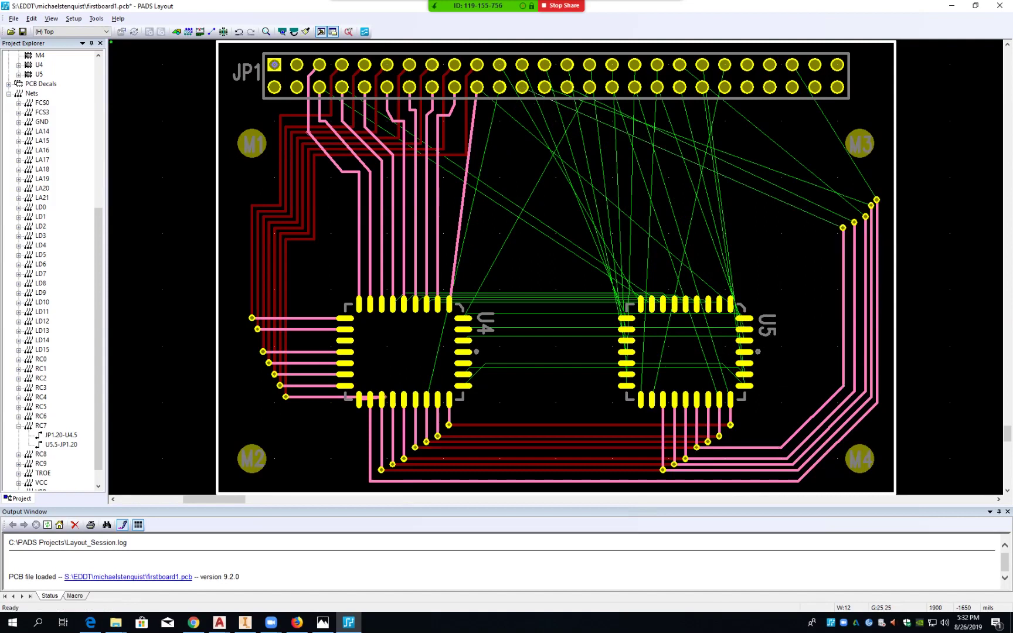
- Route RC8 on the top layer from its via below U5, parallel inside RC9, with a vertical run of about 625 mils ending in a via
{"action": "left_click", "coordinate": [708, 441]}
{"action": "key", "text": "F2"}
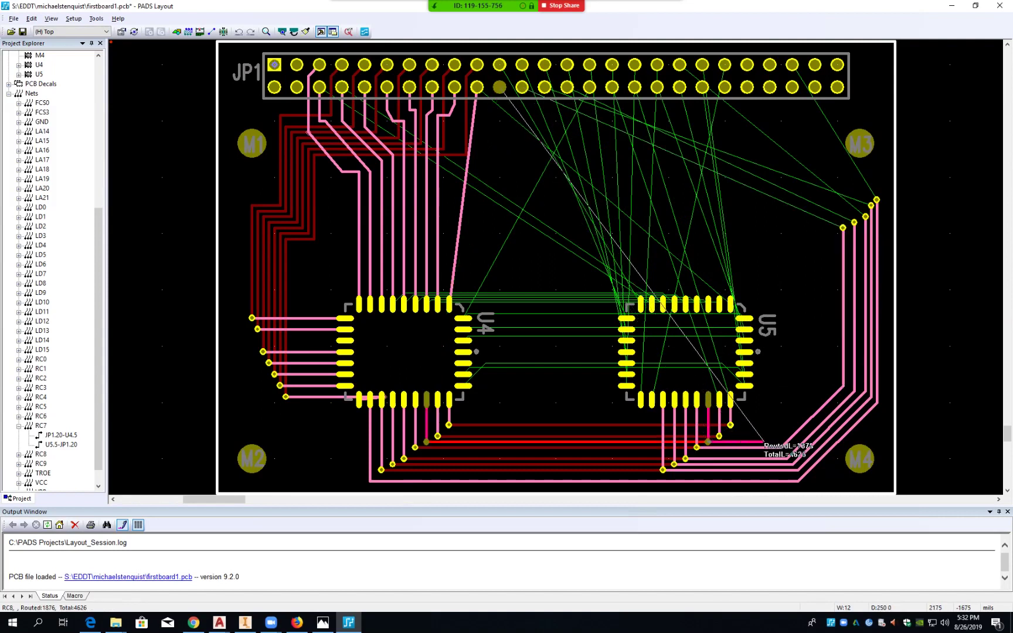
{"action": "left_click", "coordinate": [776, 441]}
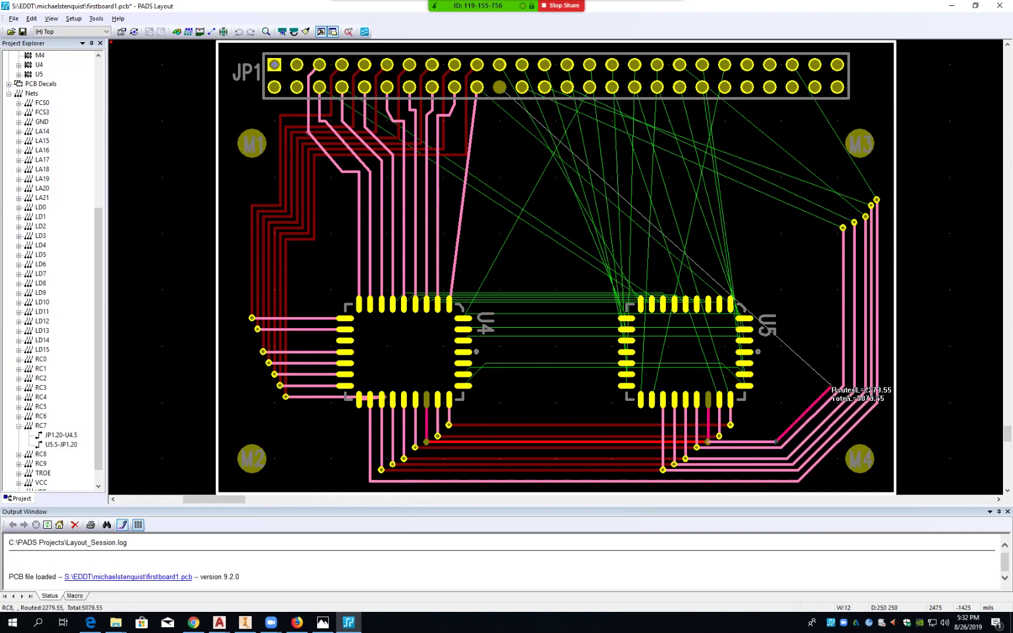
{"action": "left_click", "coordinate": [837, 382]}
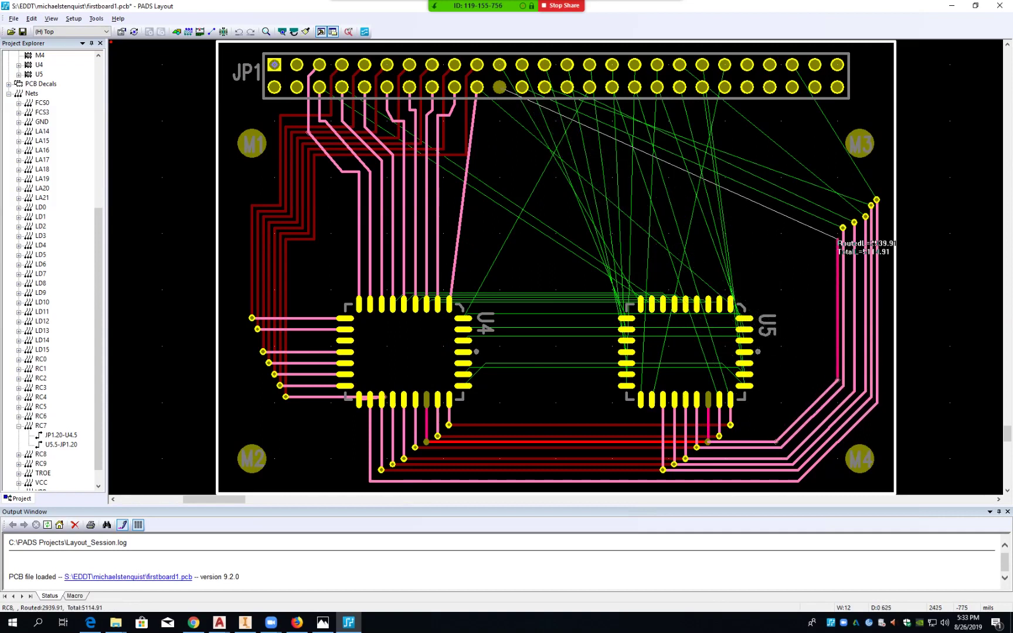
{"action": "left_click", "coordinate": [837, 239]}
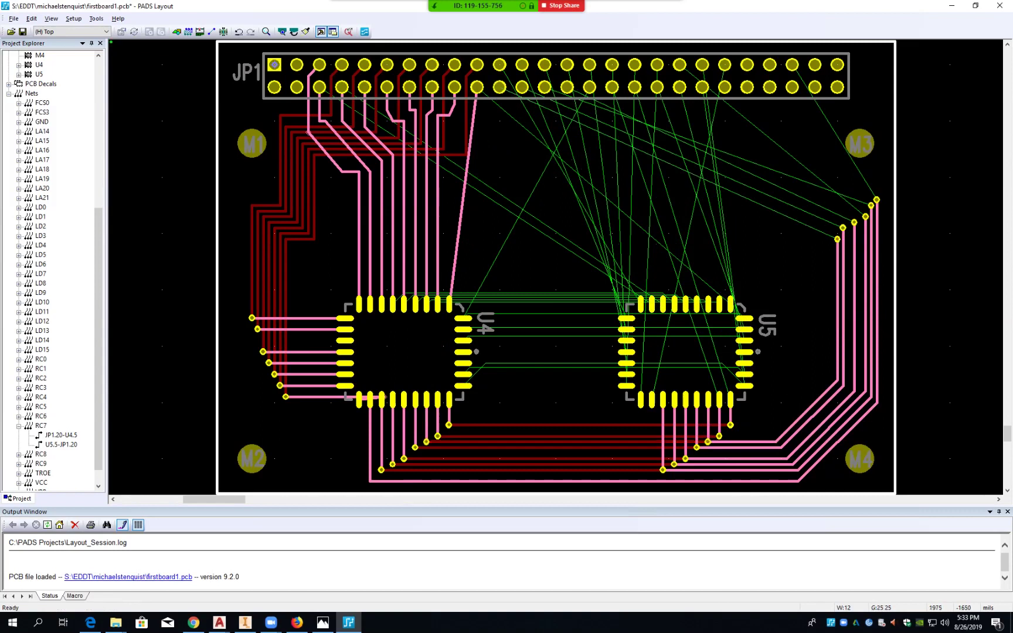
- Route LA17 on the top layer from its via below U5, parallel inside RC8, with a vertical run of about 600 mils ending in a via
{"action": "left_click", "coordinate": [719, 436]}
{"action": "key", "text": "F2"}
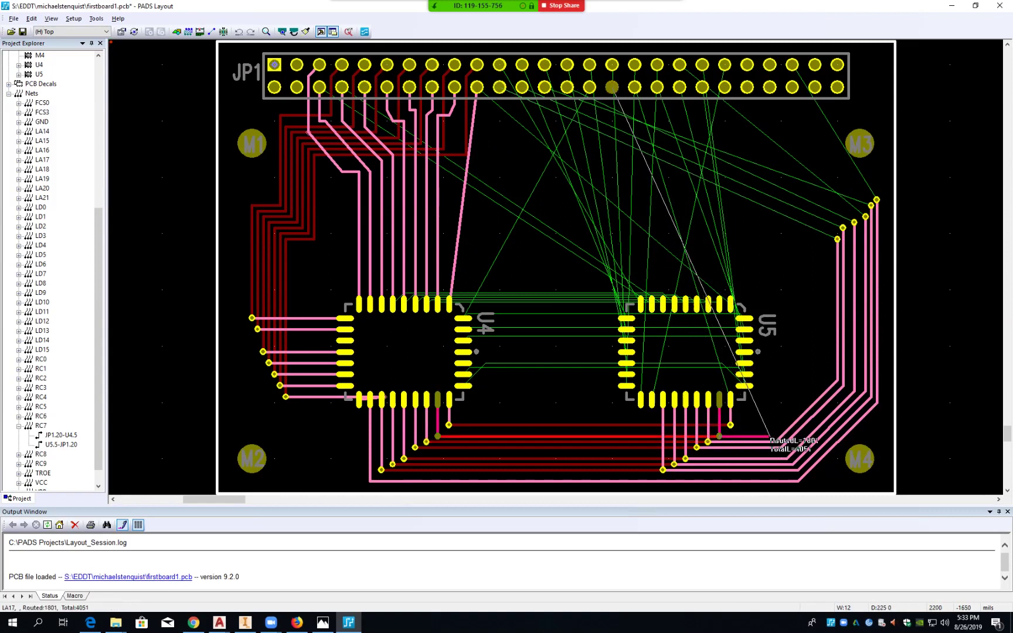
{"action": "left_click", "coordinate": [770, 437]}
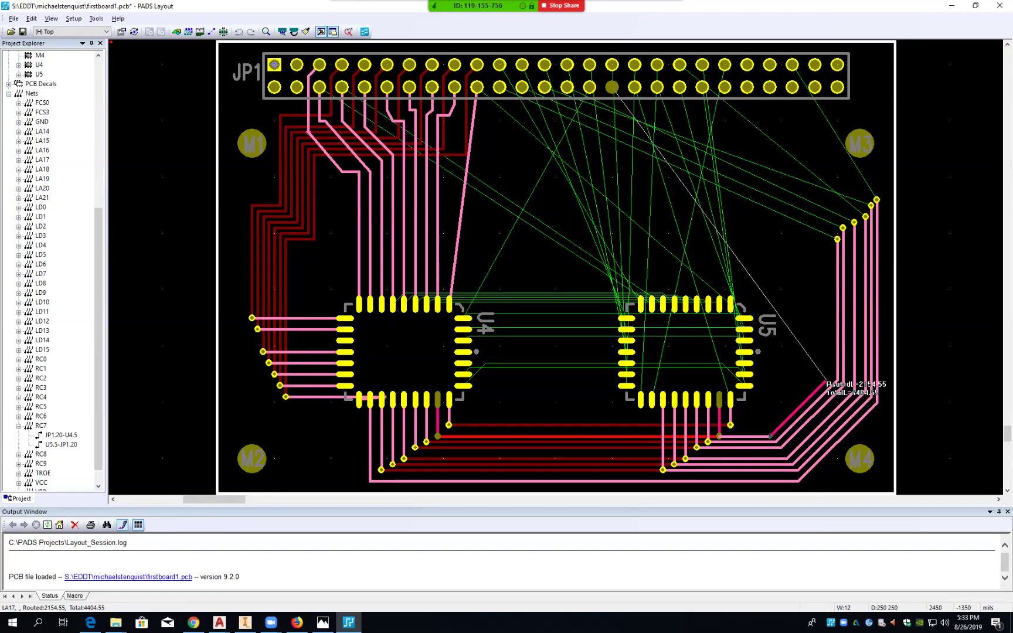
{"action": "left_click", "coordinate": [826, 381]}
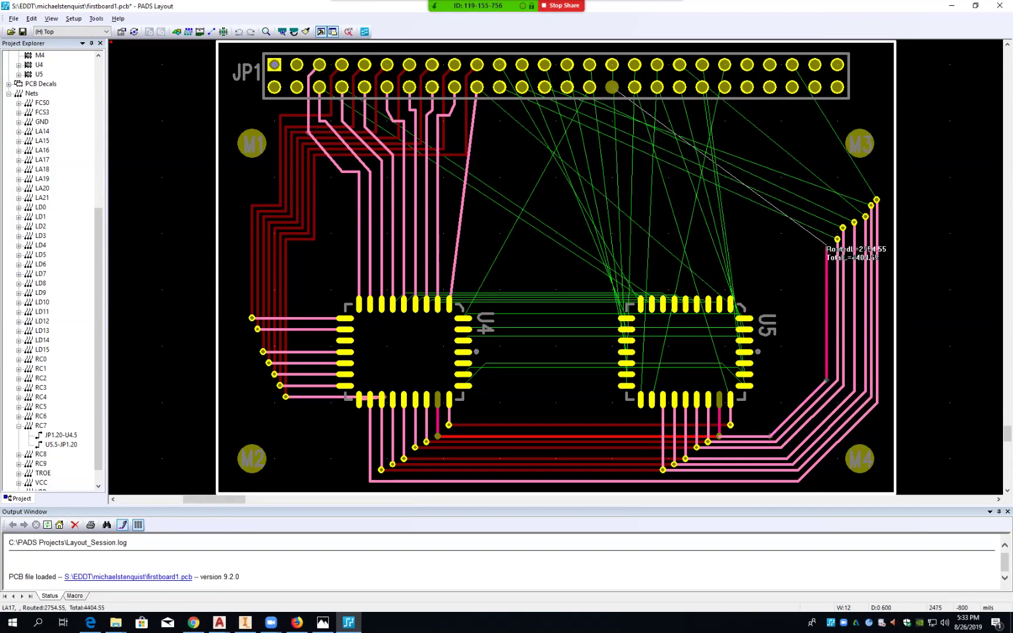
{"action": "left_click", "coordinate": [826, 245]}
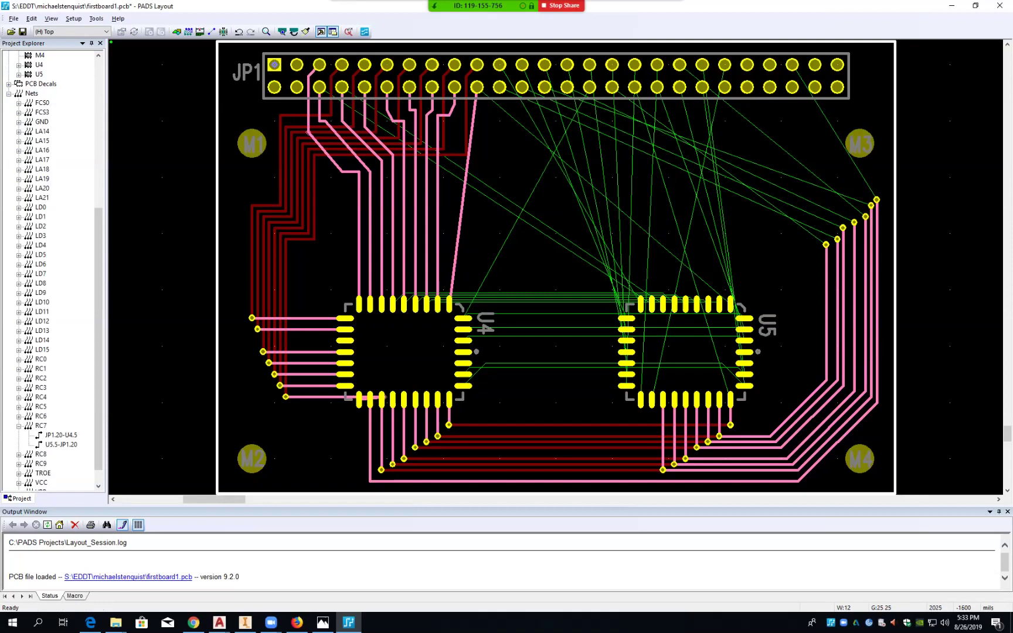
- Route LA18 on the top layer from its via below U5, parallel inside LA17, with a vertical run of about 550 mils ending in a via
{"action": "left_click", "coordinate": [731, 425]}
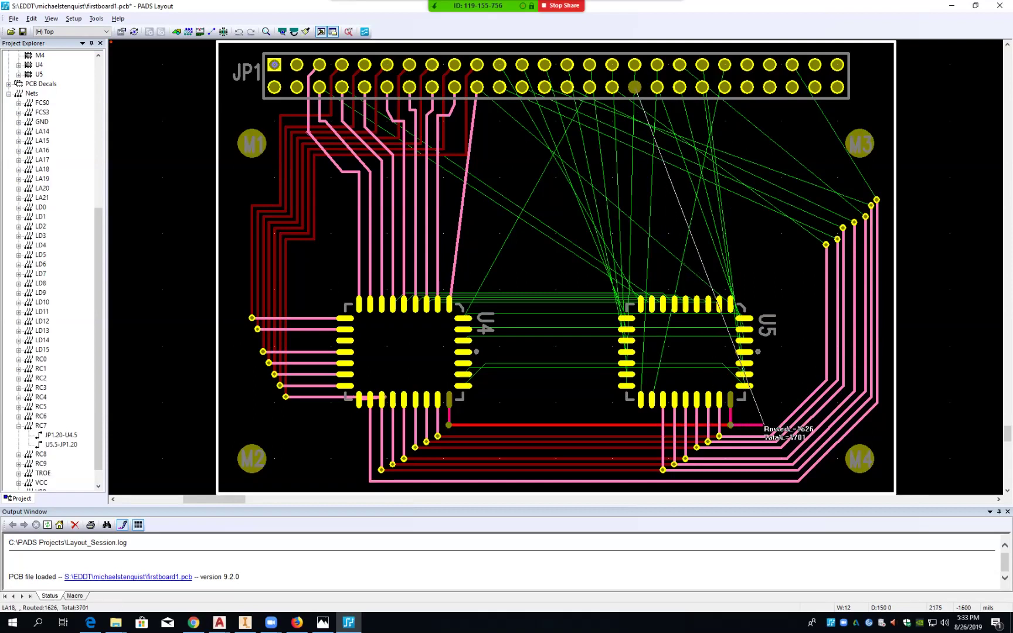
{"action": "left_click", "coordinate": [770, 425]}
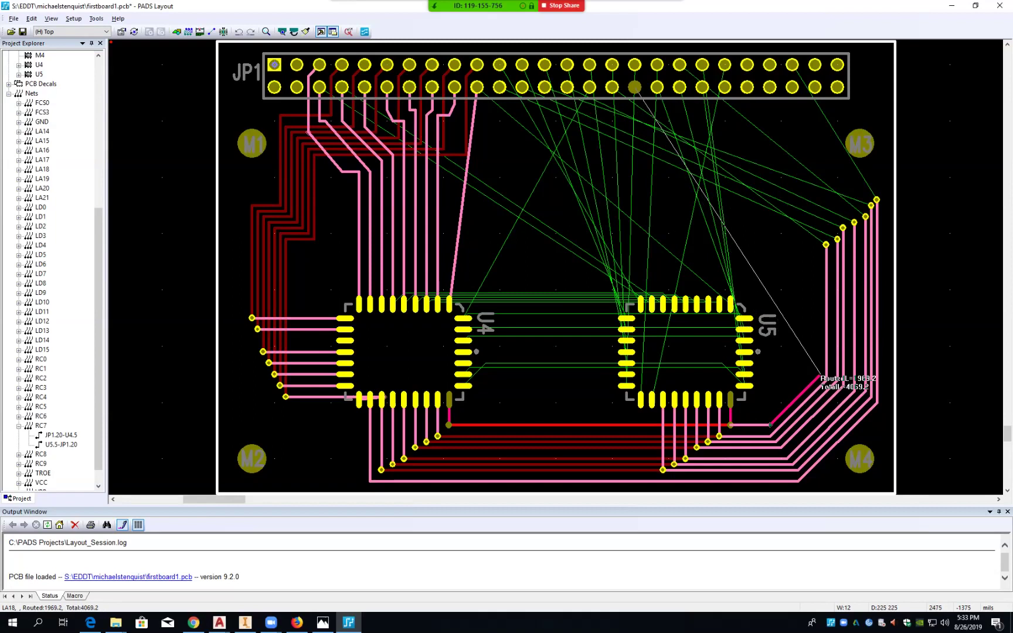
{"action": "left_click", "coordinate": [821, 373]}
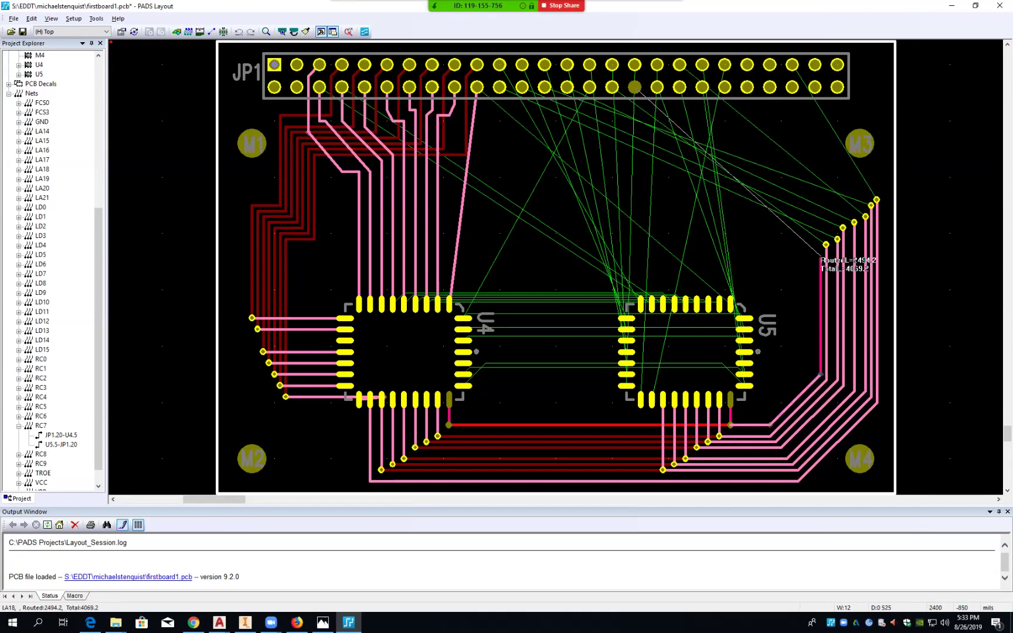
{"action": "left_click", "coordinate": [820, 250]}
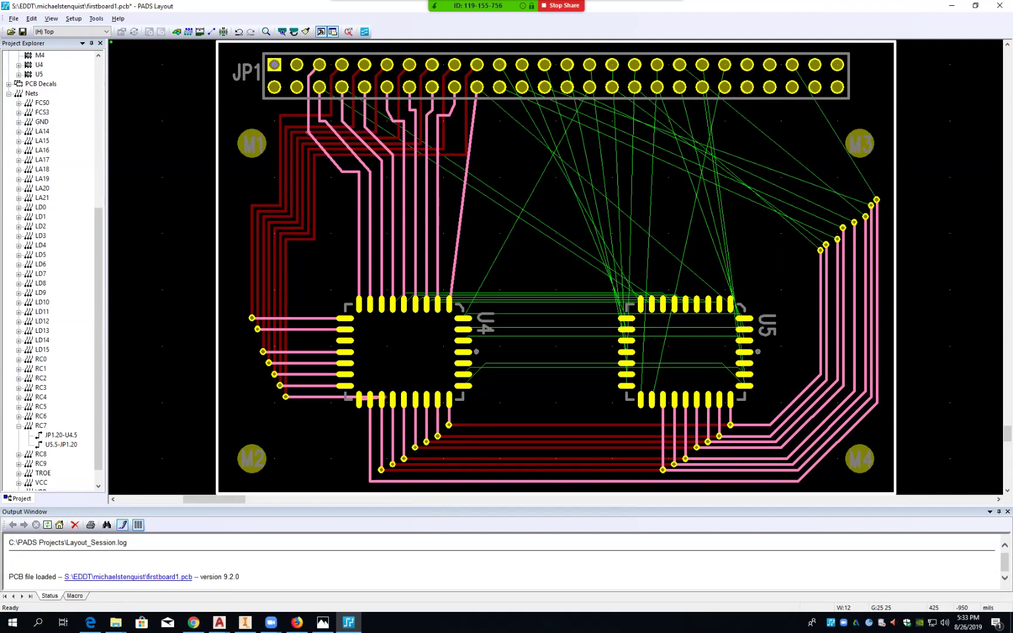
{"action": "right_click", "coordinate": [373, 447]}
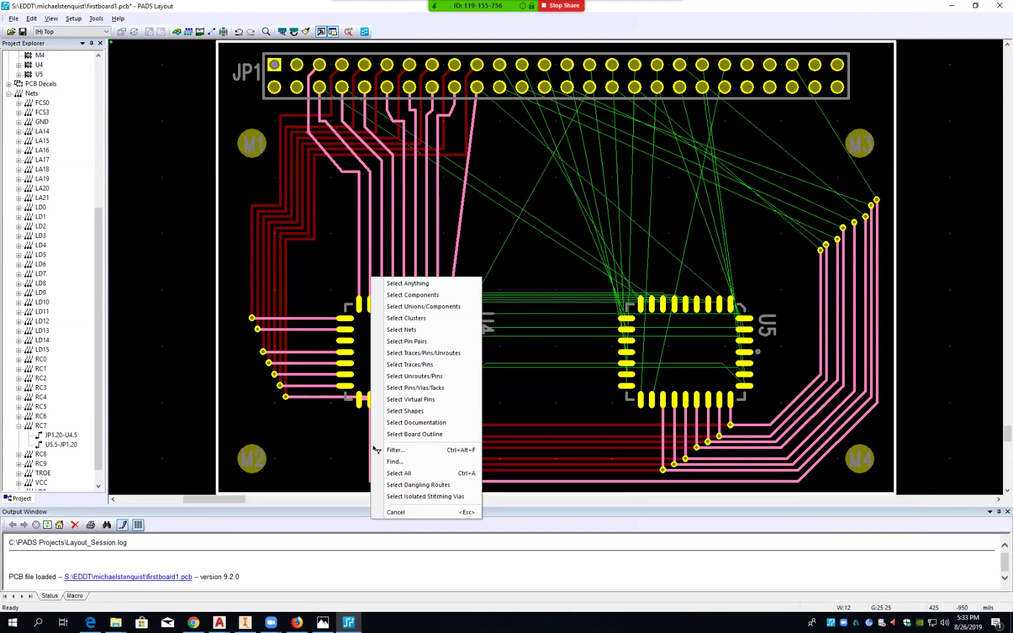
{"action": "key", "text": "Escape"}
{"action": "left_click", "coordinate": [370, 279]}
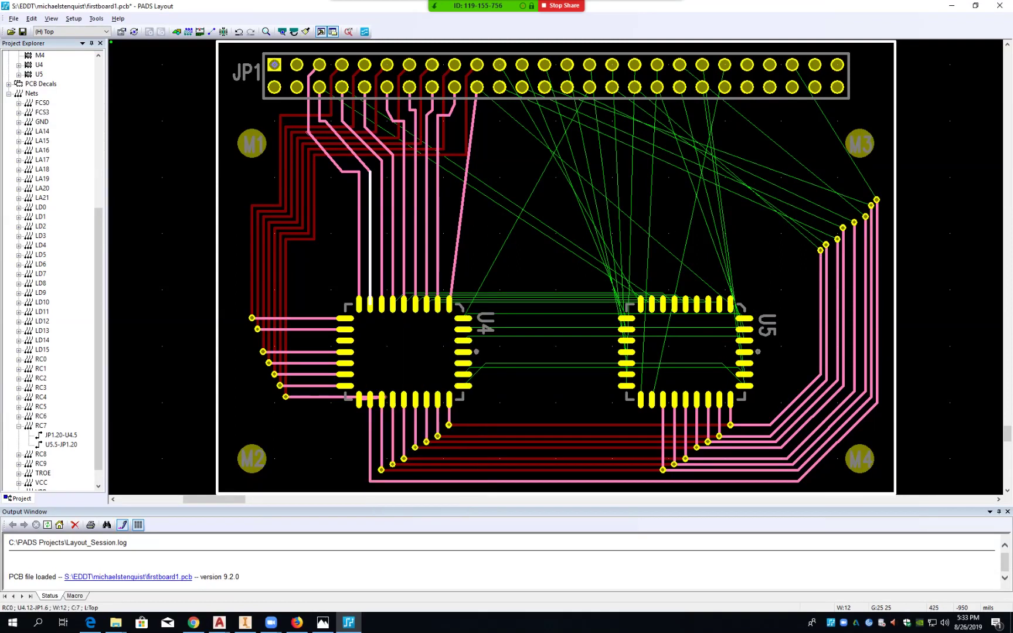
{"action": "right_click", "coordinate": [370, 278]}
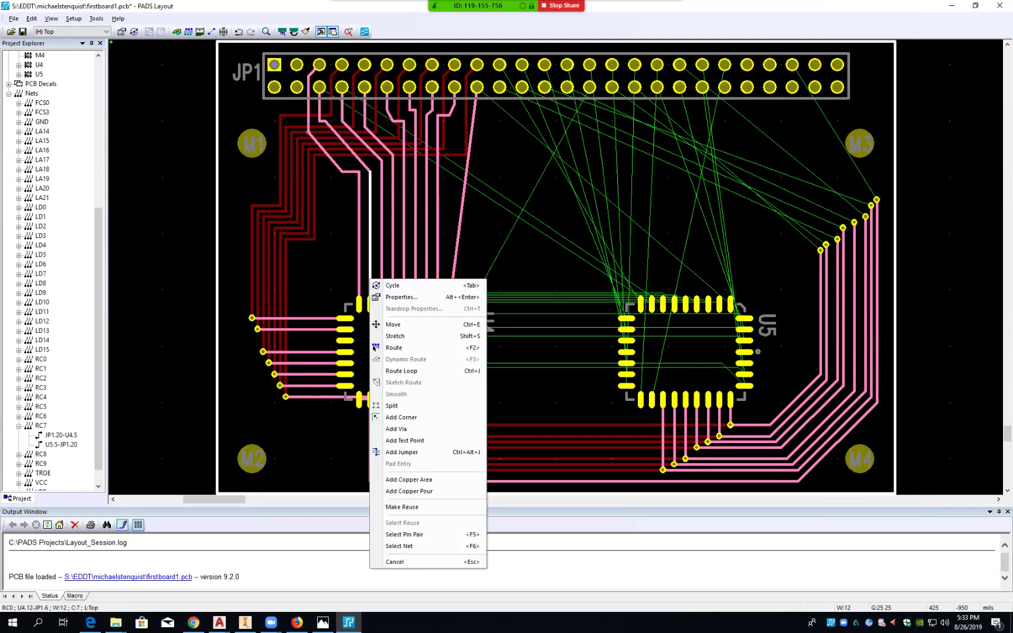
{"action": "key", "text": "Escape"}
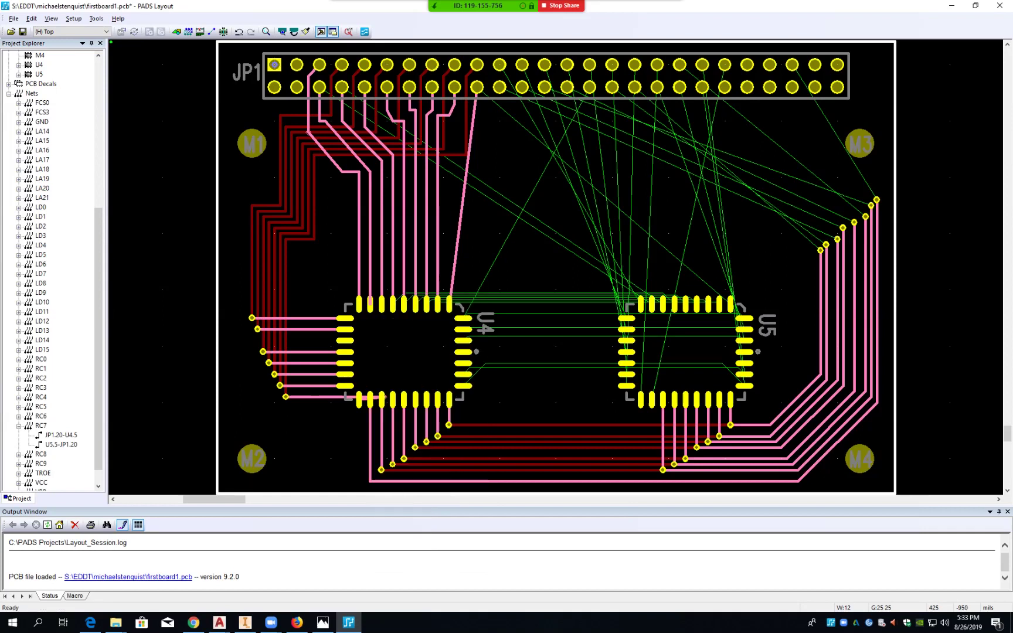
- Try selecting the eight top-layer traces from U4.12 through U4.5 together to edit them all at once
{"action": "left_click", "coordinate": [370, 274]}
{"action": "left_click", "coordinate": [381, 273], "text": "ctrl"}
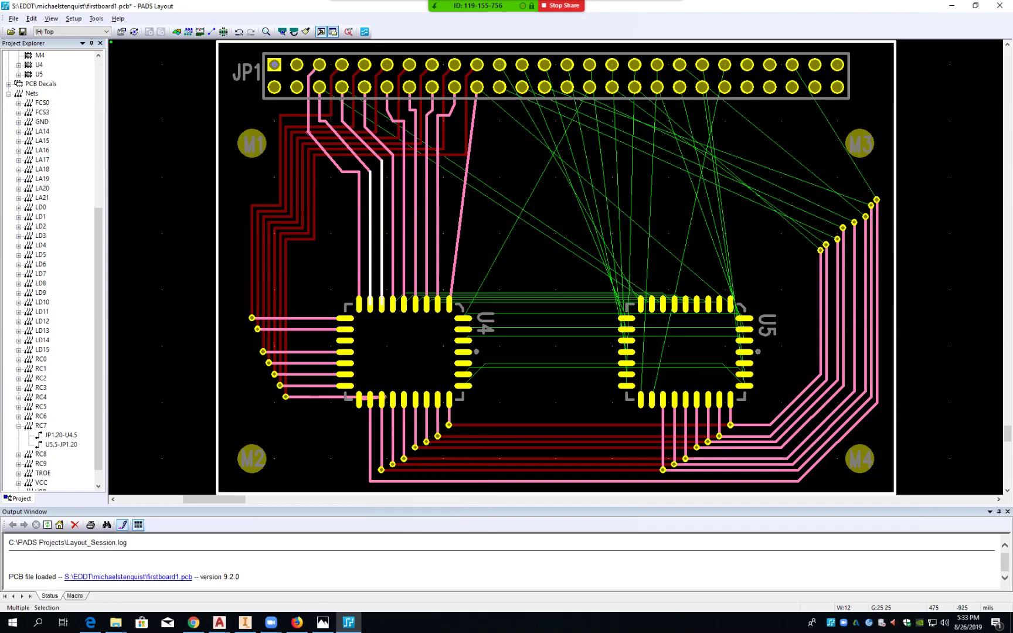
{"action": "left_click", "coordinate": [393, 273], "text": "ctrl"}
{"action": "left_click", "coordinate": [404, 273], "text": "ctrl"}
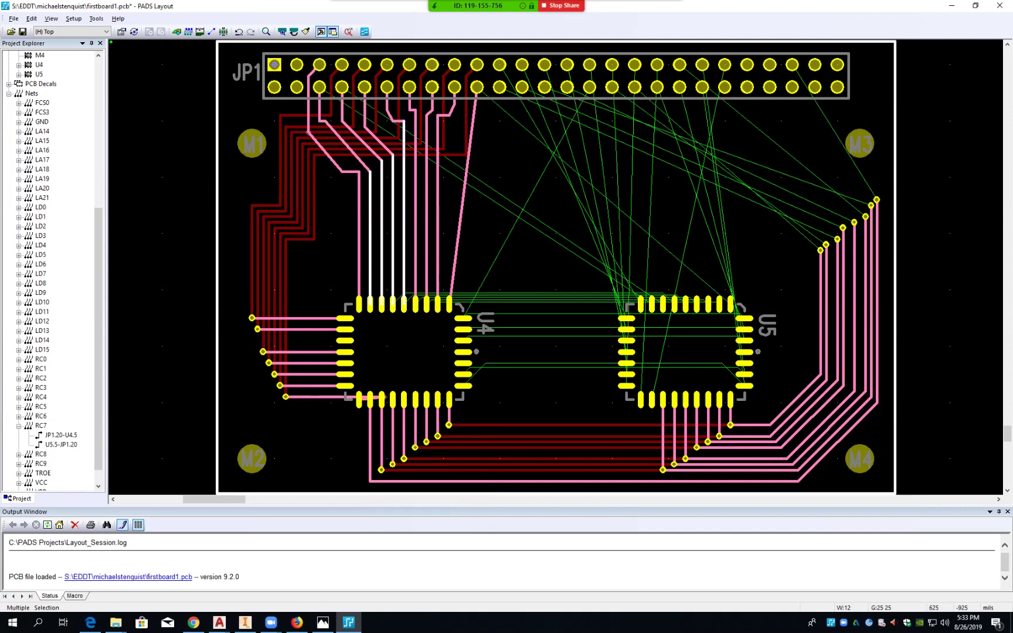
{"action": "left_click", "coordinate": [415, 273], "text": "ctrl"}
{"action": "left_click", "coordinate": [426, 273], "text": "ctrl"}
{"action": "left_click", "coordinate": [438, 273], "text": "ctrl"}
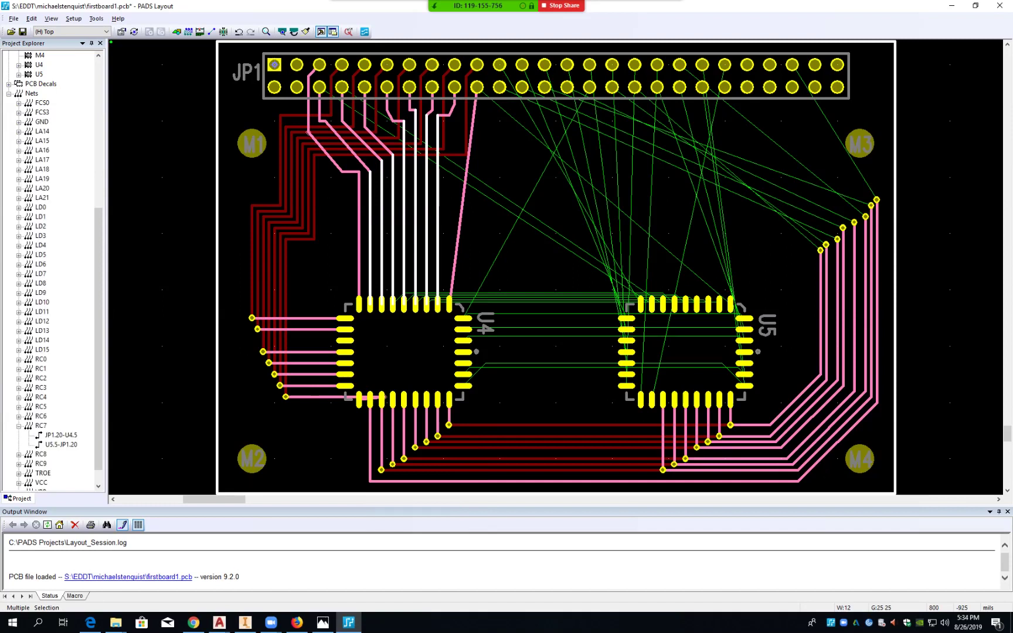
{"action": "left_click", "coordinate": [453, 273], "text": "ctrl"}
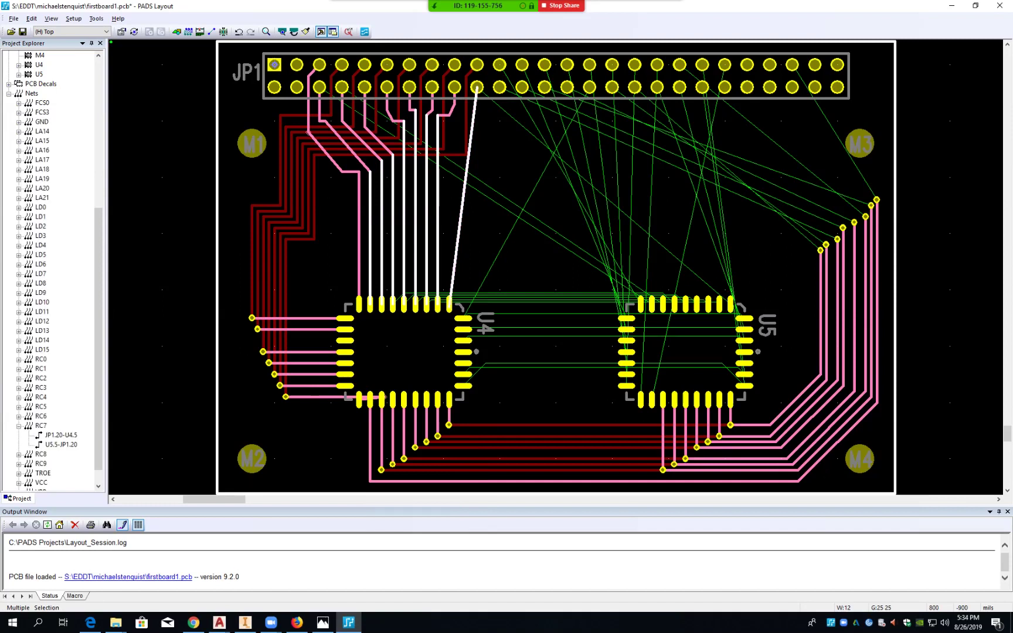
{"action": "right_click", "coordinate": [455, 271]}
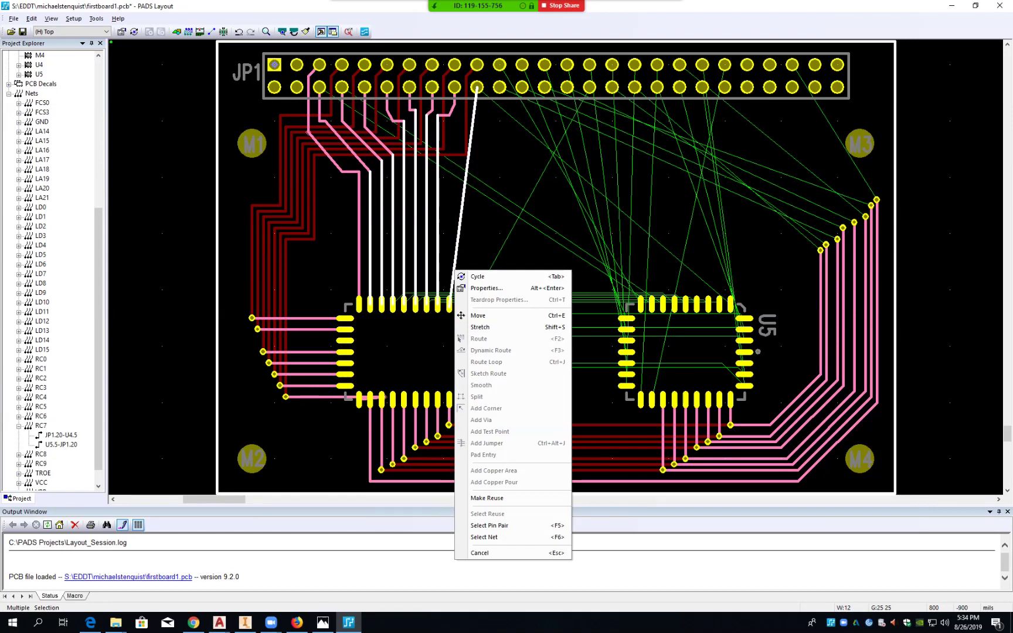
{"action": "left_click", "coordinate": [455, 258]}
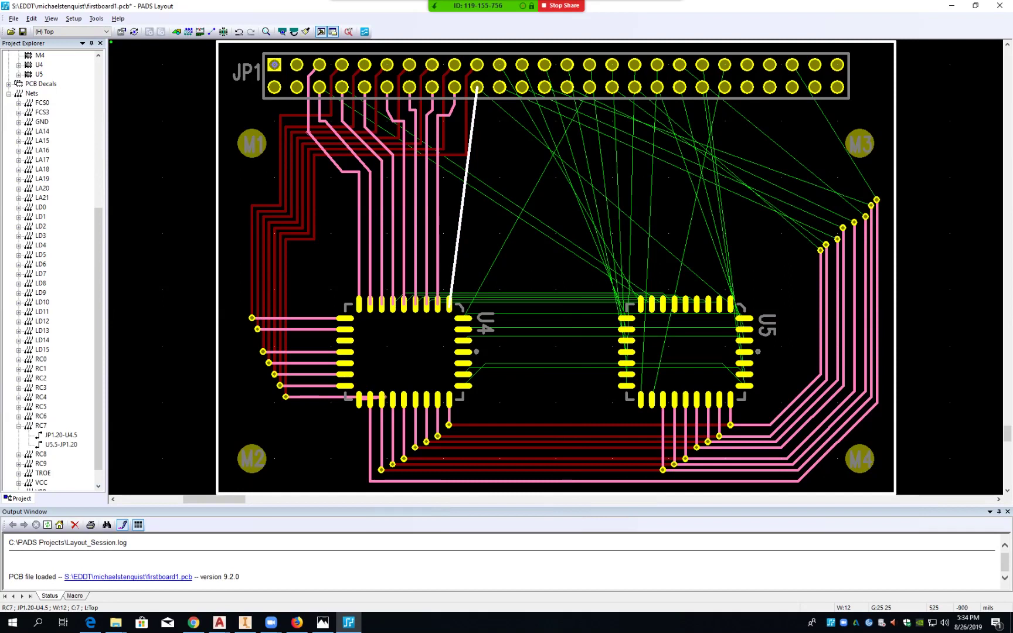
{"action": "left_click", "coordinate": [369, 273], "text": "ctrl"}
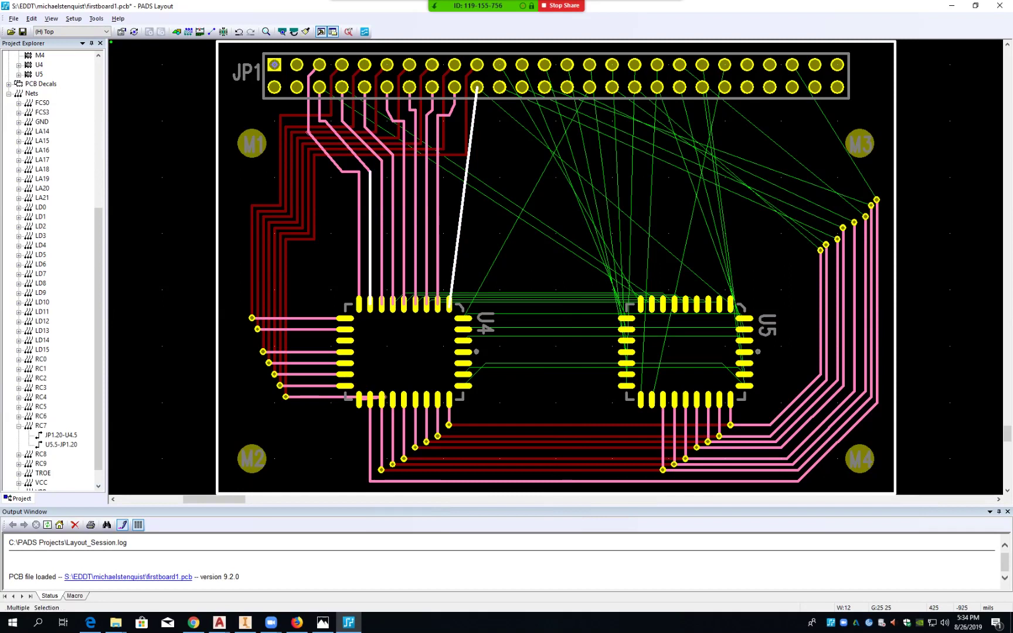
- Add a via on the vertical RC0 trace above U4.12 and one on RC1 above U4.11, about 50 mils higher
{"action": "left_click", "coordinate": [370, 273]}
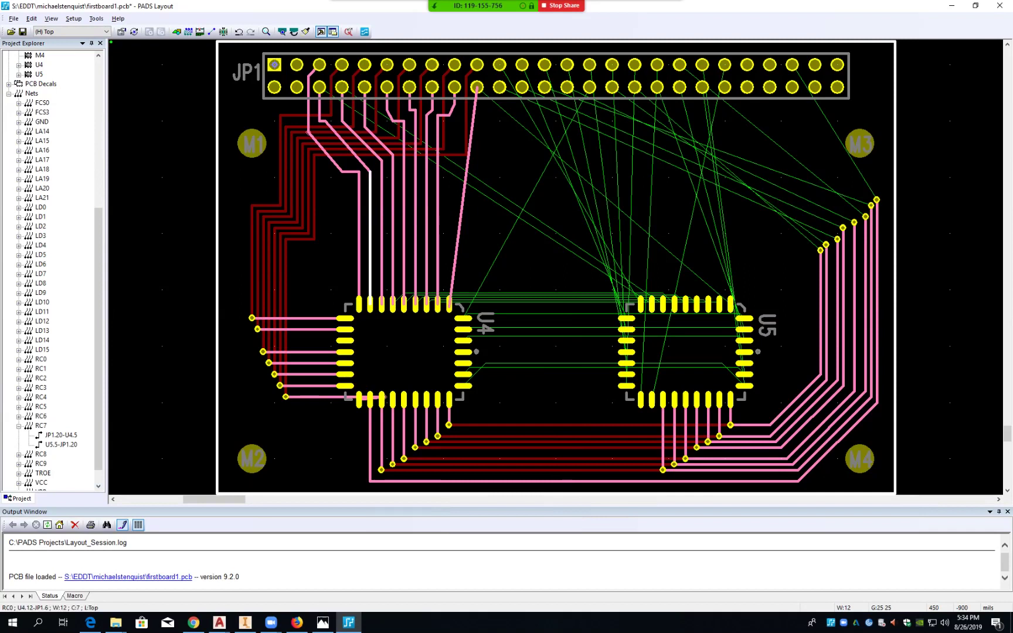
{"action": "right_click", "coordinate": [370, 274]}
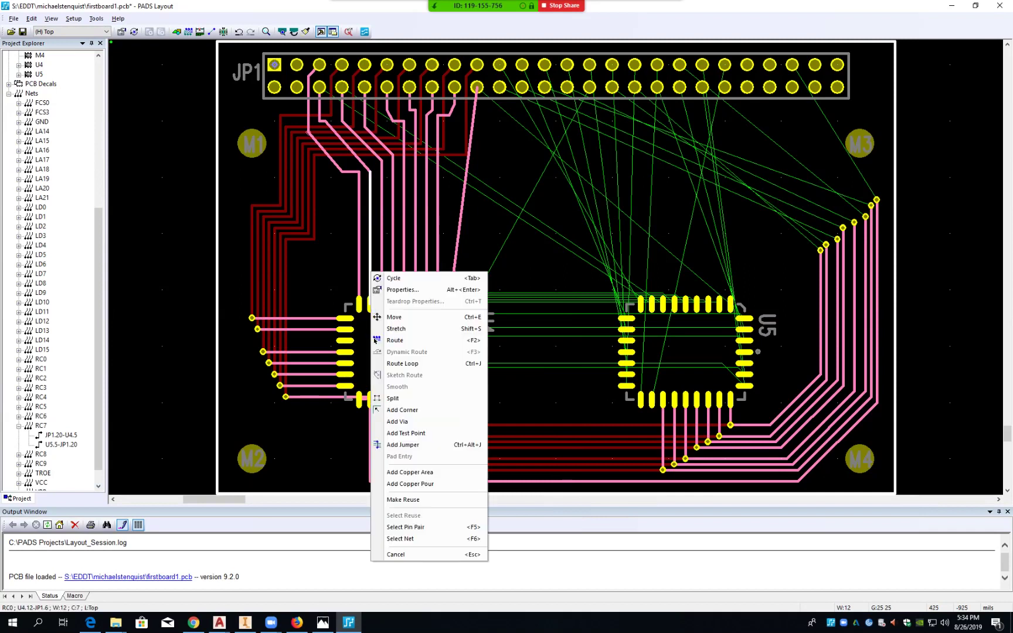
{"action": "left_click", "coordinate": [397, 422]}
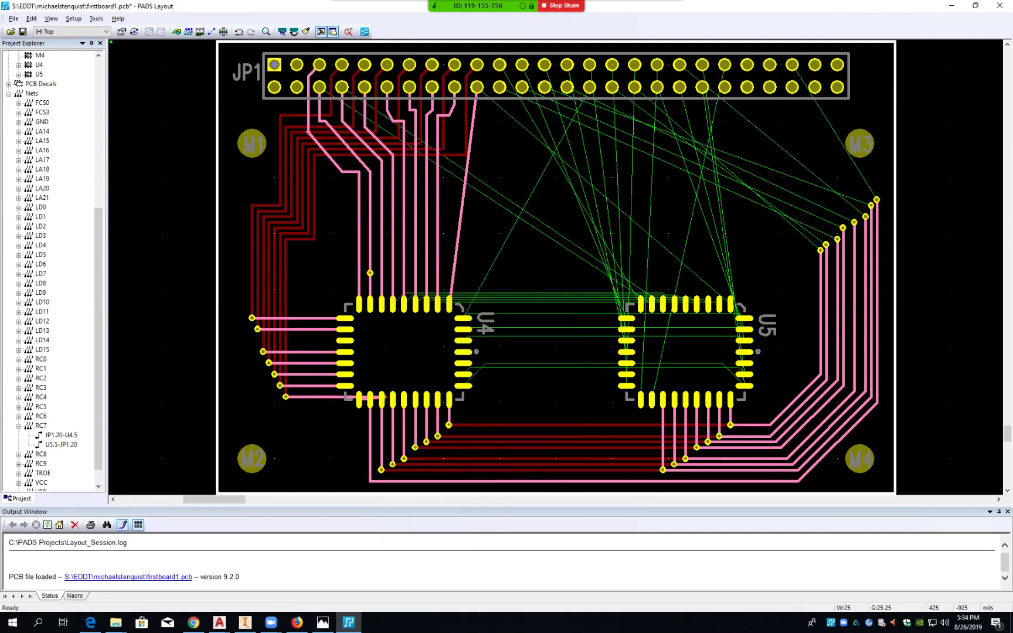
{"action": "left_click", "coordinate": [381, 267]}
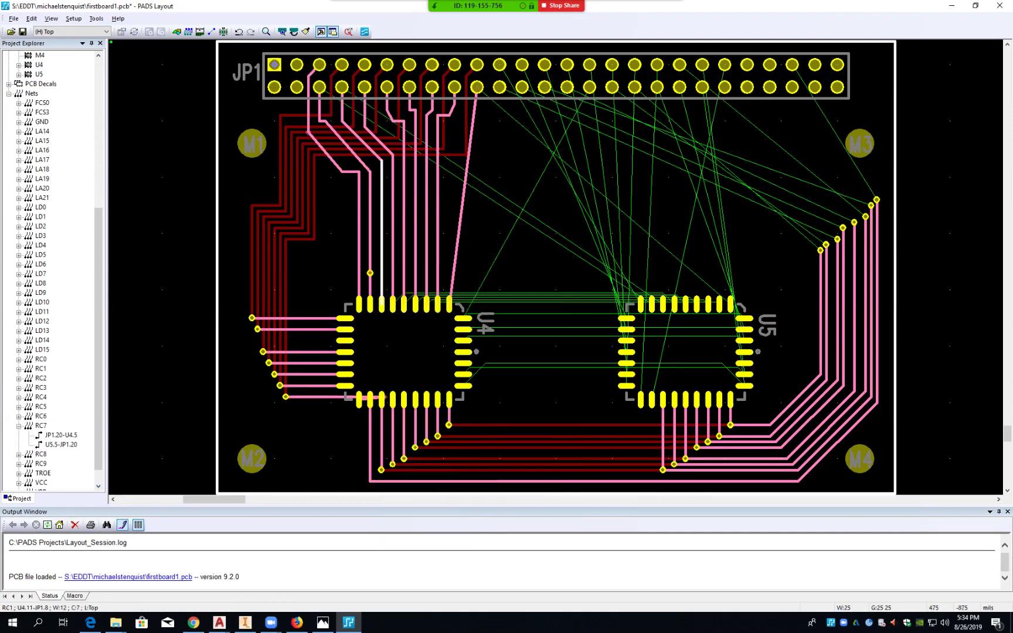
{"action": "right_click", "coordinate": [382, 265]}
{"action": "left_click", "coordinate": [411, 414]}
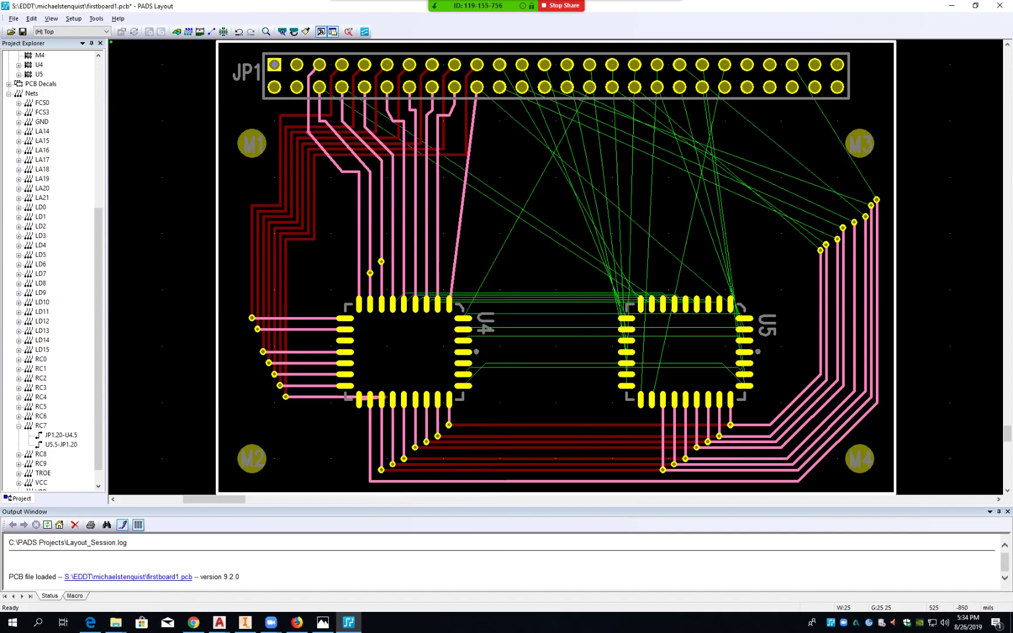
- Add vias on the vertical traces above U4.10 and U4.9, continuing the rising diagonal, the second about 50 mils above the first
{"action": "left_click", "coordinate": [393, 256]}
{"action": "right_click", "coordinate": [393, 255]}
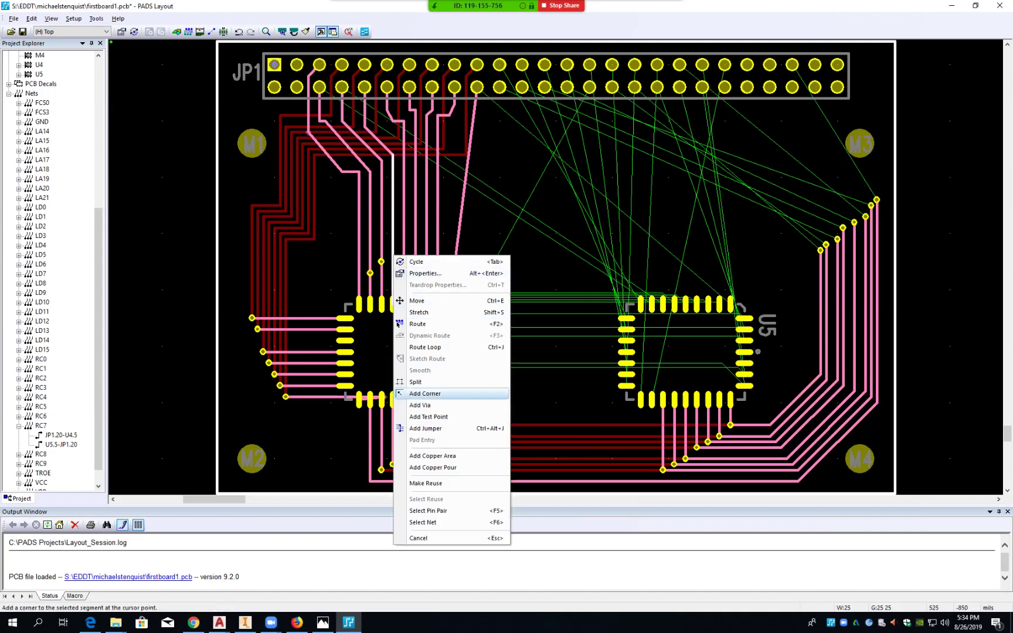
{"action": "left_click", "coordinate": [414, 405]}
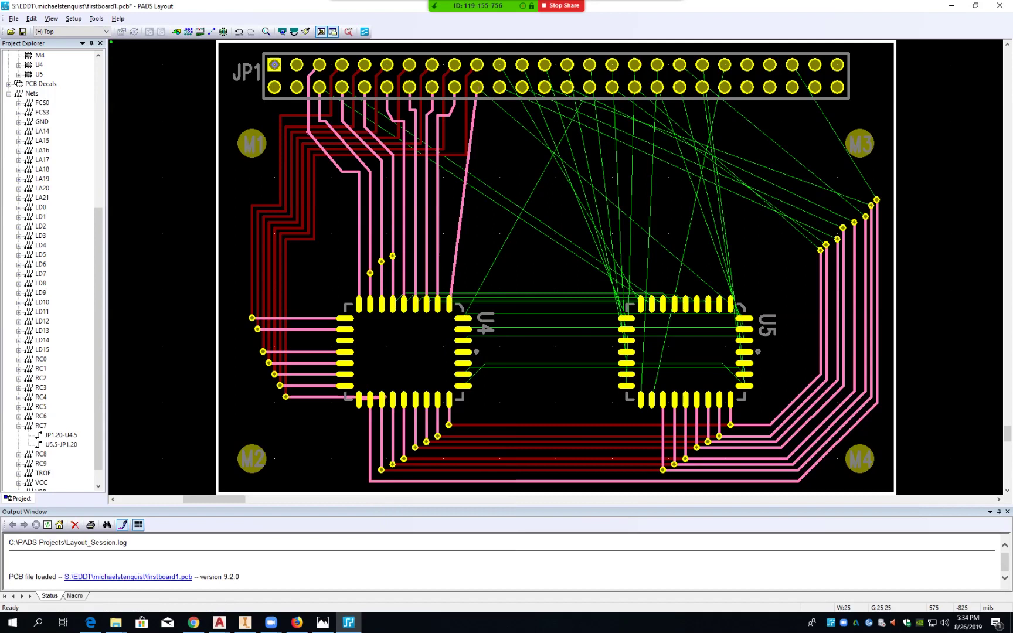
{"action": "left_click", "coordinate": [404, 247]}
{"action": "right_click", "coordinate": [404, 247]}
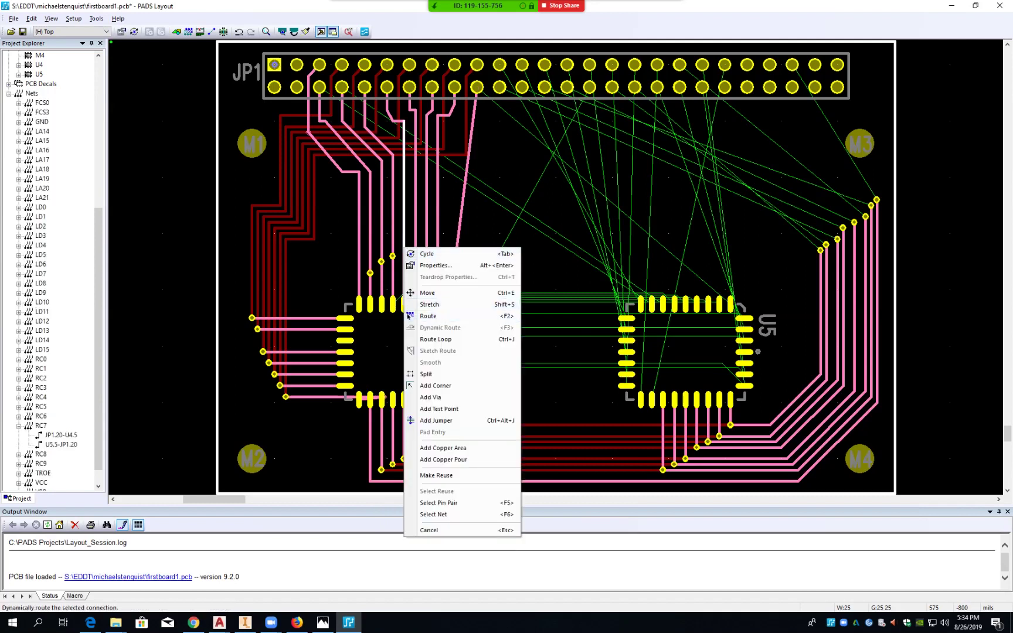
{"action": "left_click", "coordinate": [430, 398]}
- Add vias on the vertical trace above U4.8 and the RC5 trace above U4.7, each about 50 mils higher than the preceding via
{"action": "left_click", "coordinate": [417, 304]}
{"action": "right_click", "coordinate": [414, 233]}
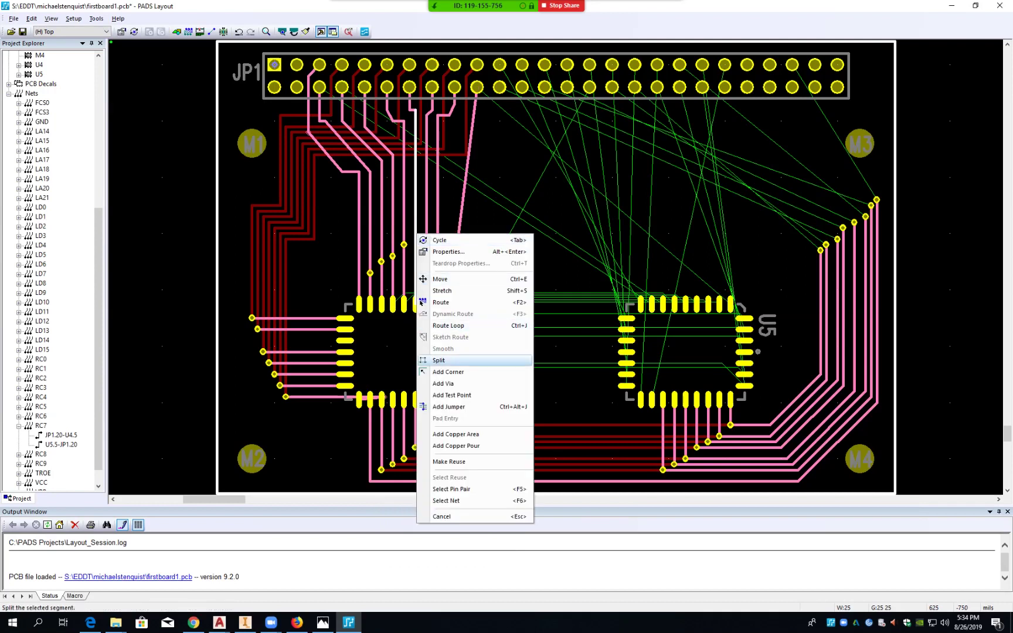
{"action": "left_click", "coordinate": [441, 382]}
{"action": "left_click", "coordinate": [427, 223]}
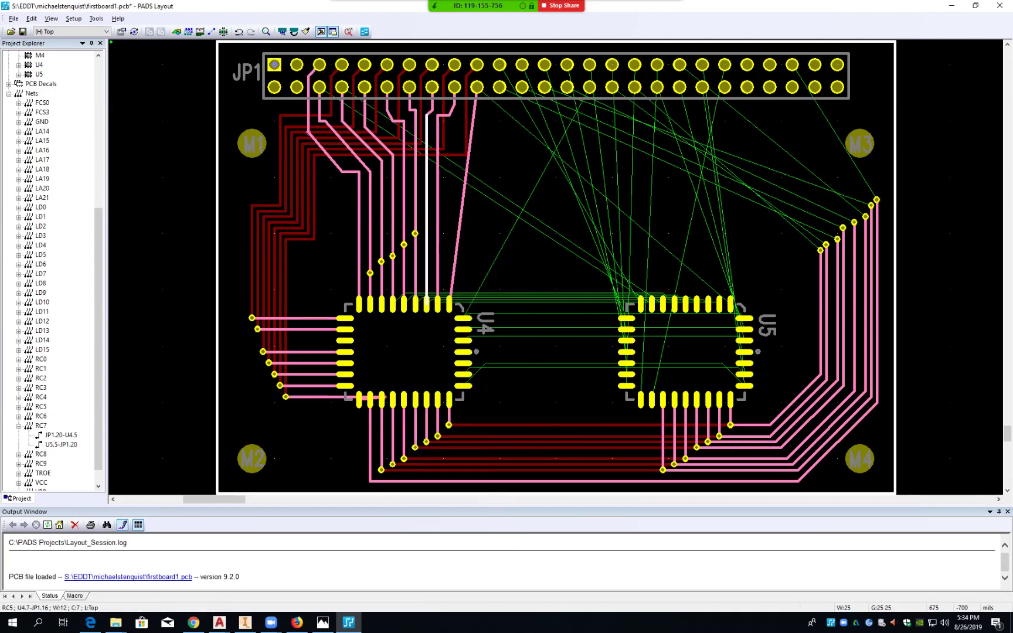
{"action": "right_click", "coordinate": [426, 222]}
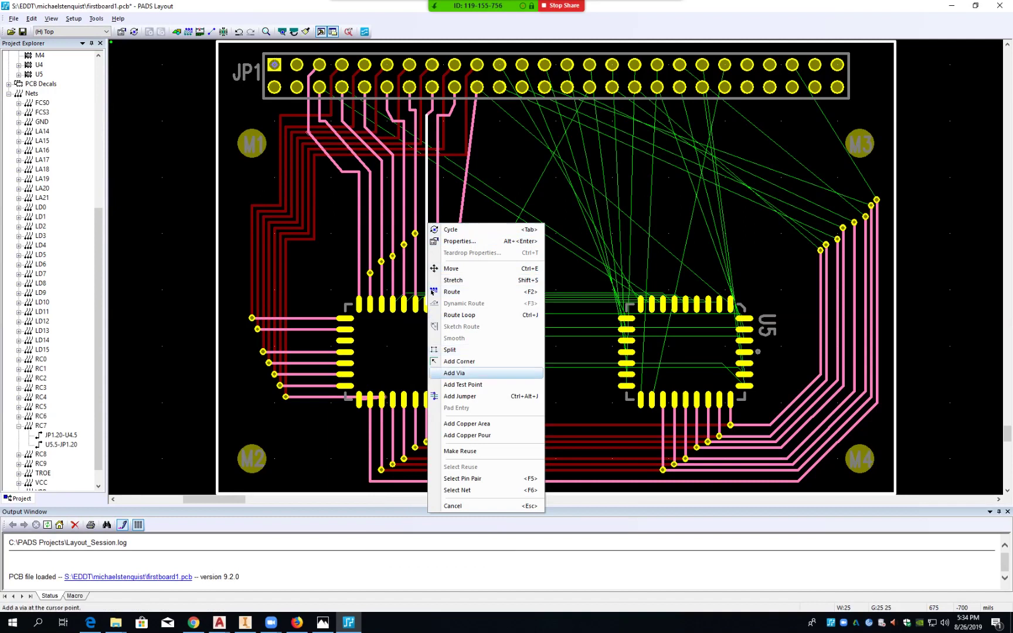
{"action": "left_click", "coordinate": [441, 372]}
- Add vias on the RC6 trace above U4.6 and the RC7 trace above U4.5, and shift the RC7 via about 75 mils higher
{"action": "left_click", "coordinate": [439, 212]}
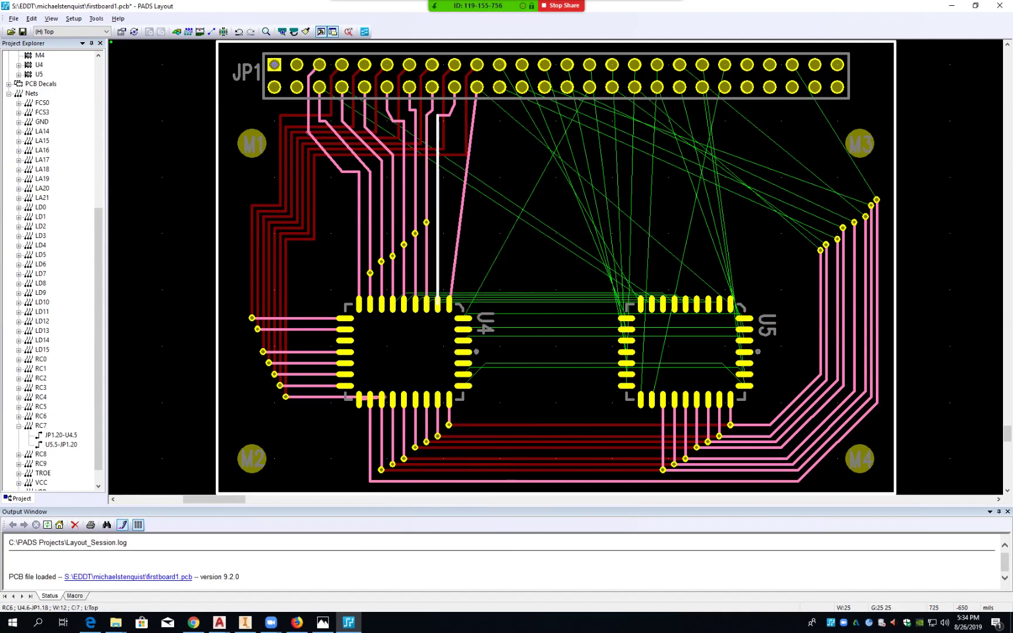
{"action": "right_click", "coordinate": [438, 213]}
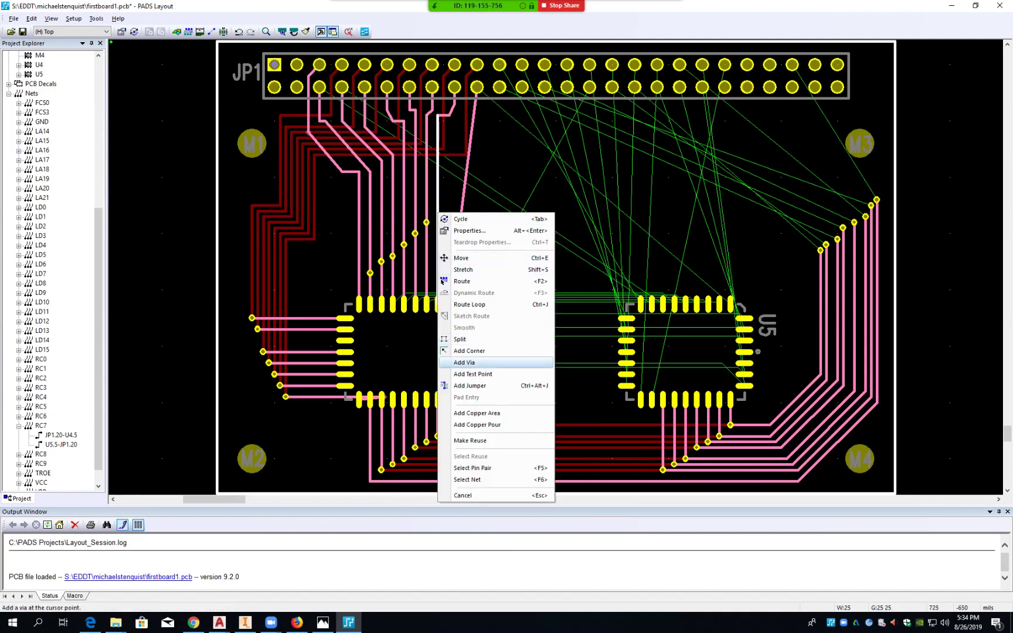
{"action": "left_click", "coordinate": [460, 339]}
{"action": "left_click", "coordinate": [462, 212]}
{"action": "right_click", "coordinate": [461, 213]}
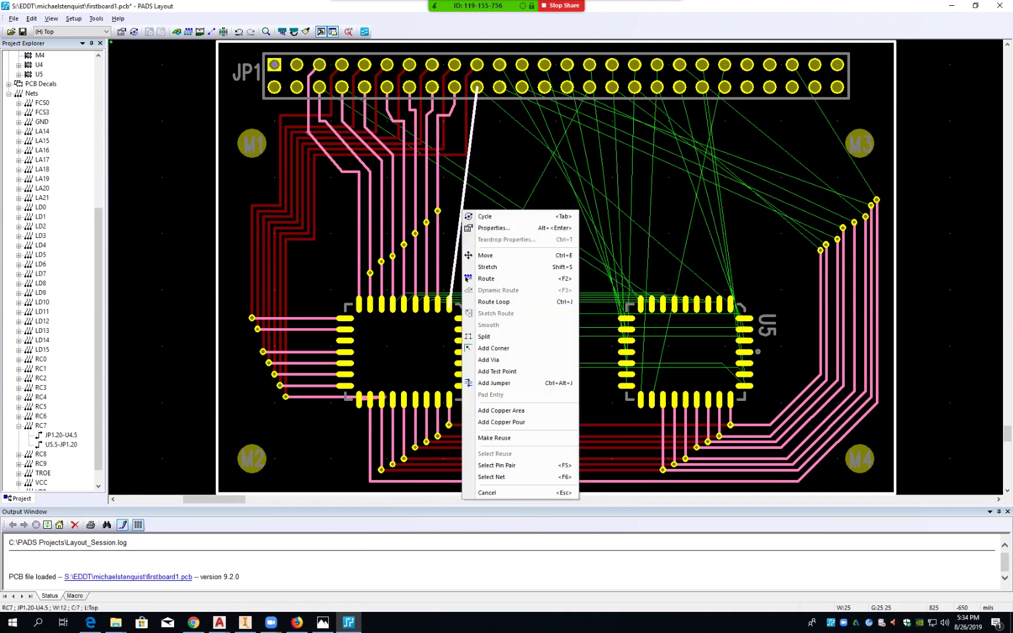
{"action": "left_click", "coordinate": [489, 359]}
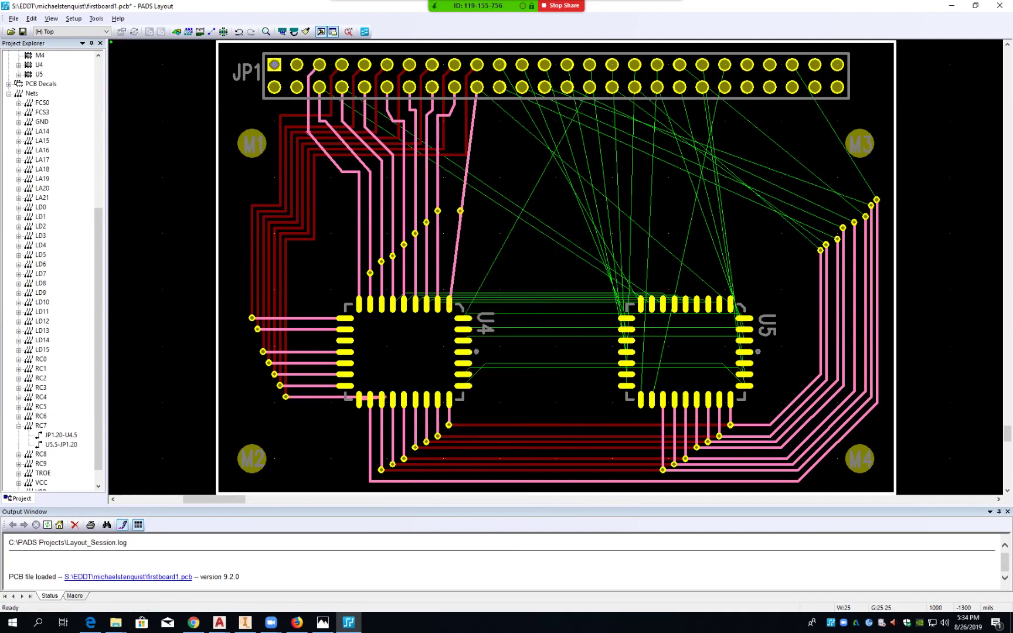
{"action": "left_click_drag", "start_coordinate": [460, 211], "coordinate": [461, 195]}
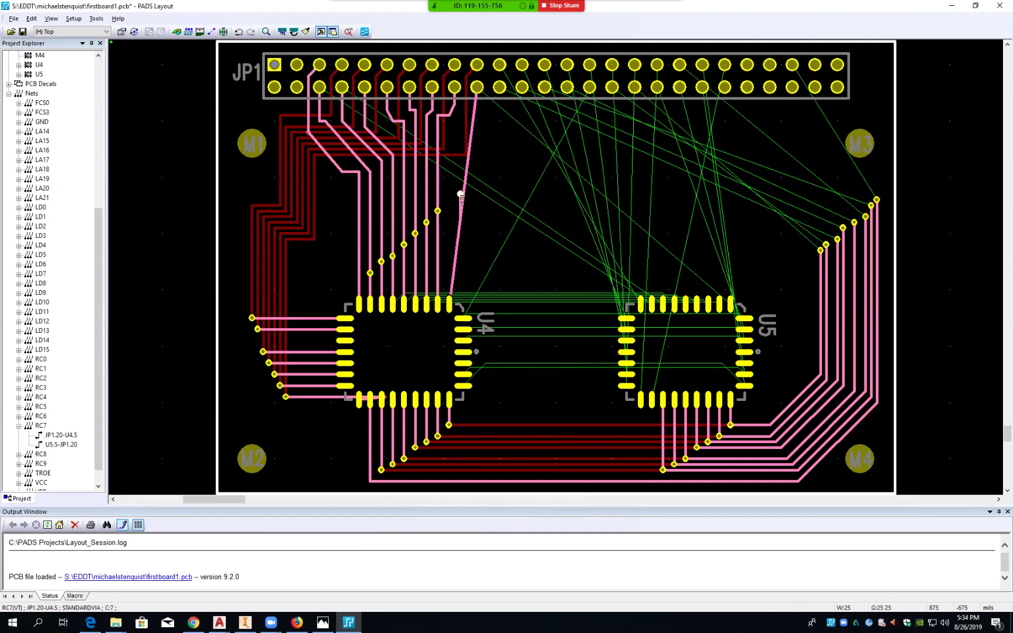
{"action": "left_click", "coordinate": [461, 194]}
{"action": "left_click", "coordinate": [461, 194]}
{"action": "key", "text": "F2"}
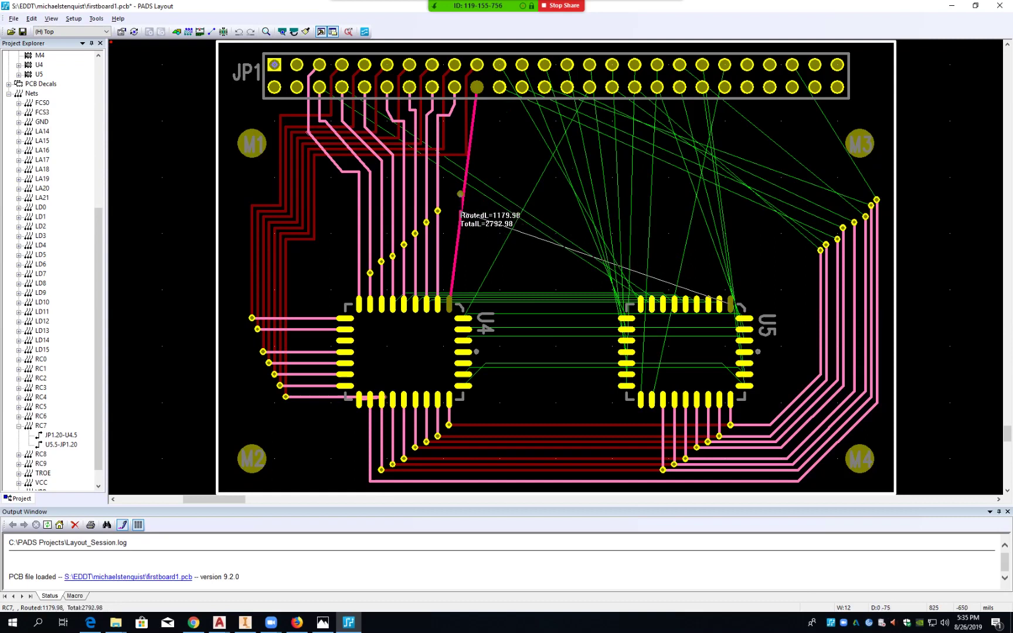
{"action": "key", "text": "Escape"}
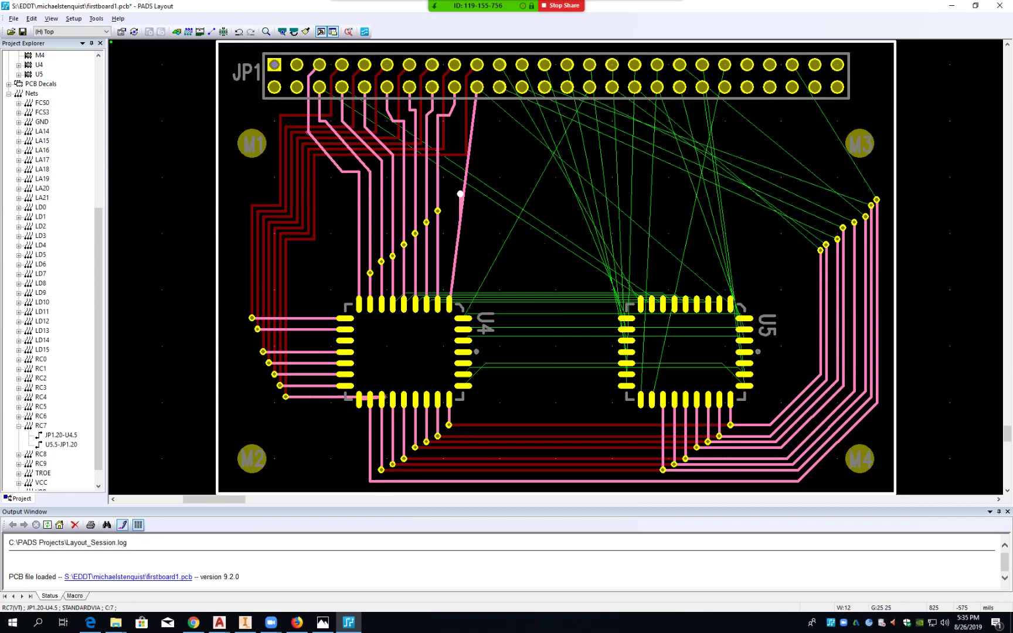
{"action": "left_click", "coordinate": [460, 195]}
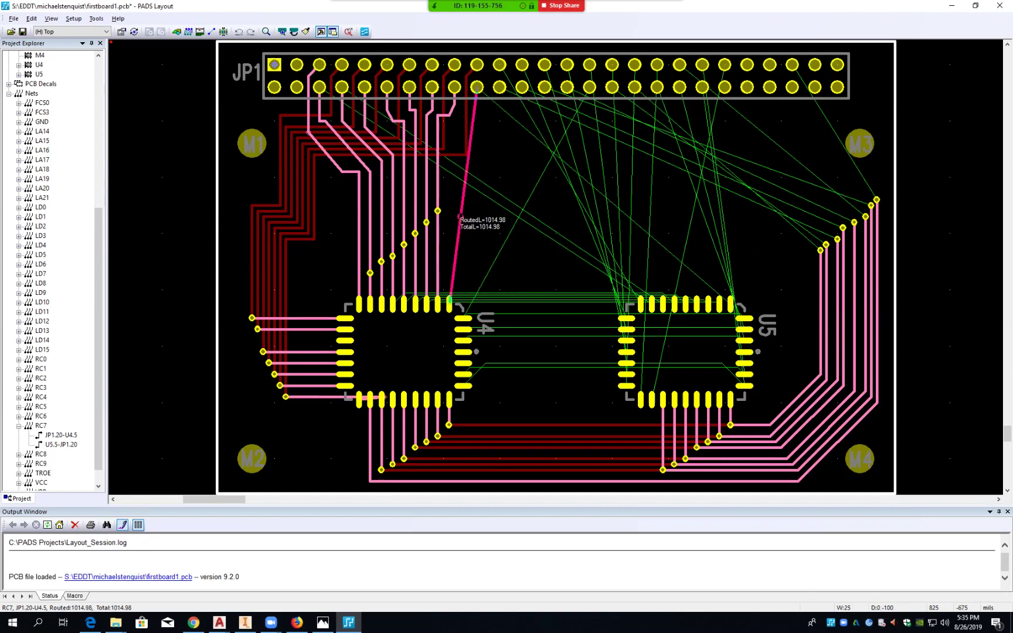
{"action": "left_click", "coordinate": [460, 195]}
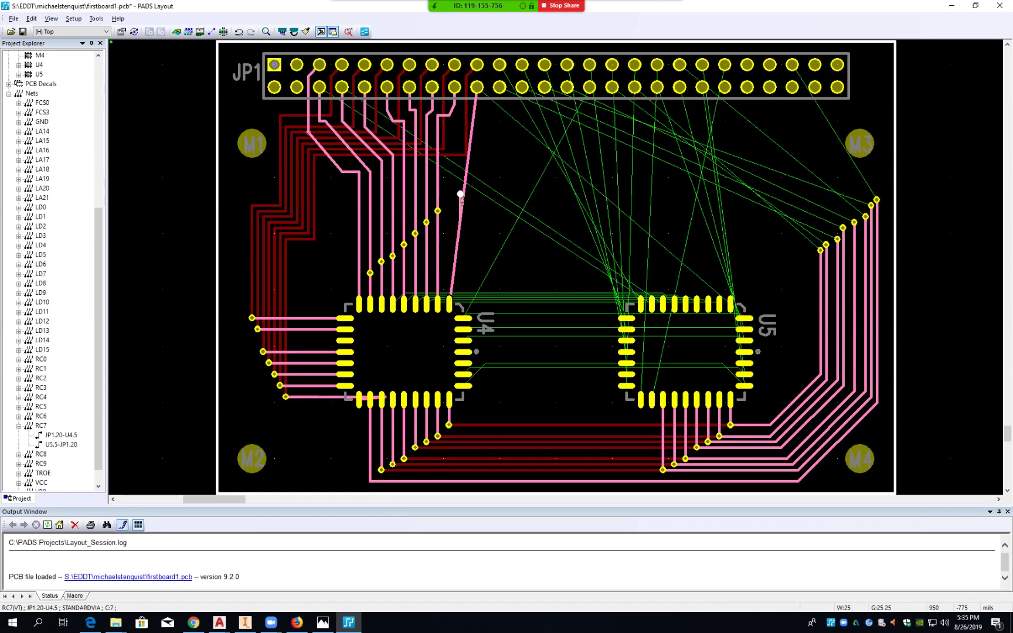
- On the Bottom layer, route RC0 and RC1 straight right from their upper U4 vias to x 1075, ending each run with a via
{"action": "left_click", "coordinate": [105, 31]}
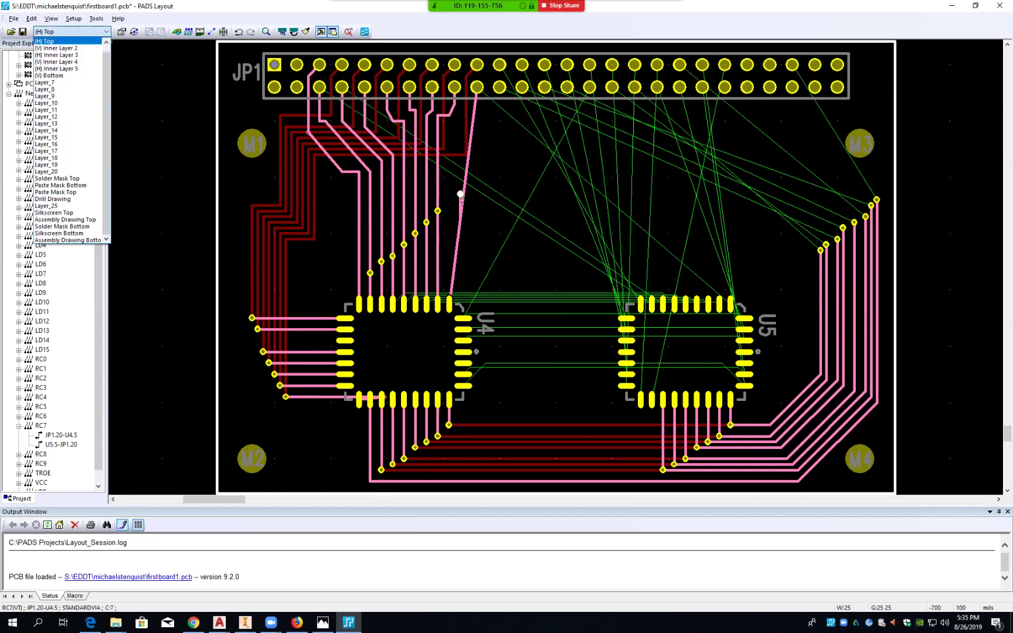
{"action": "left_click", "coordinate": [64, 76]}
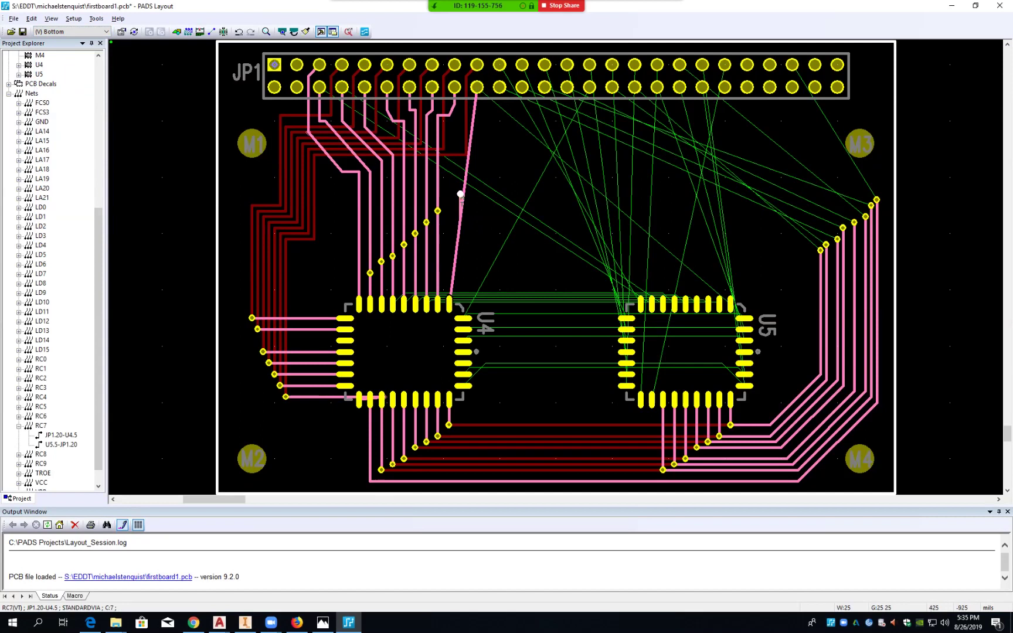
{"action": "left_click", "coordinate": [370, 273]}
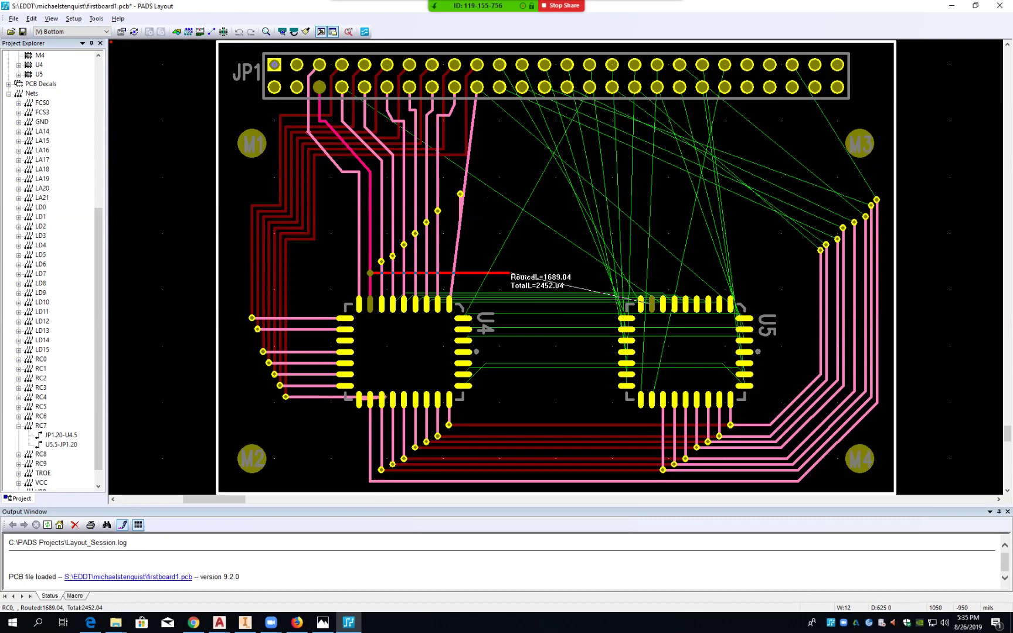
{"action": "left_click", "coordinate": [517, 273]}
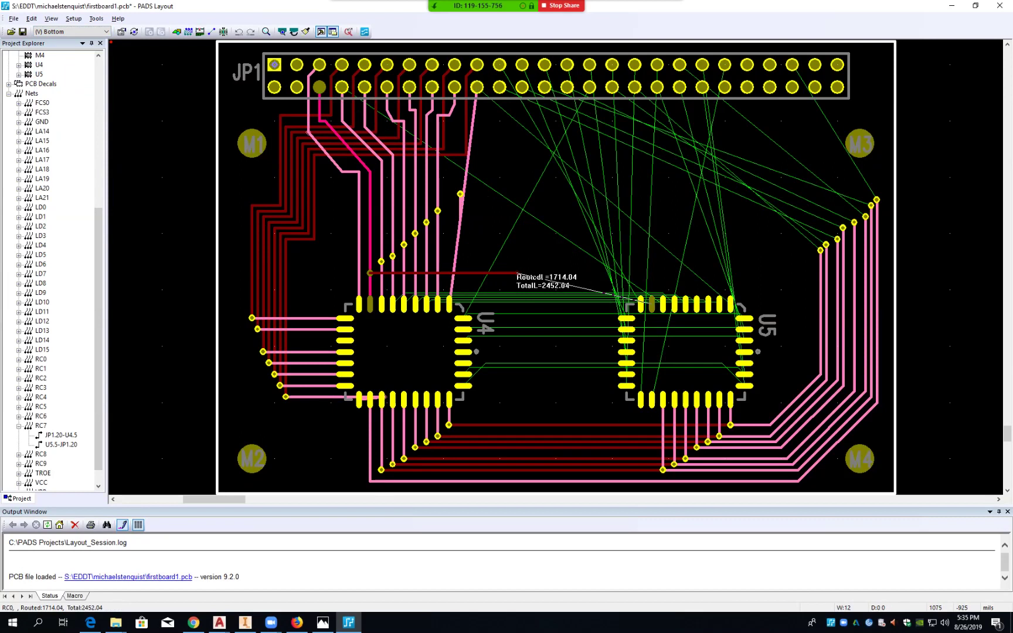
{"action": "left_click", "coordinate": [516, 272], "text": "ctrl"}
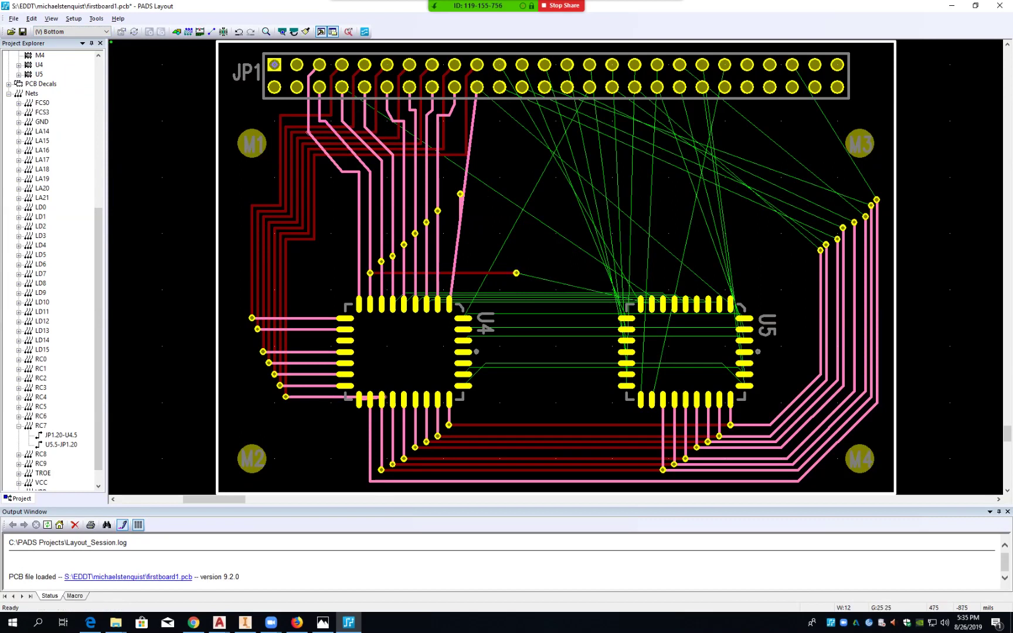
{"action": "left_click", "coordinate": [382, 261]}
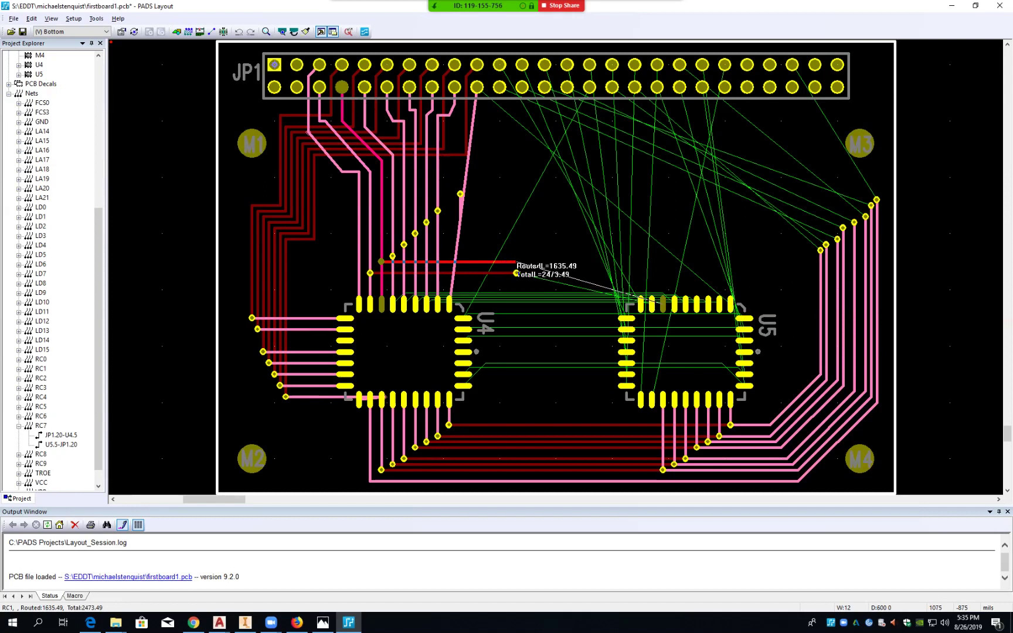
{"action": "left_click", "coordinate": [516, 262], "text": "ctrl"}
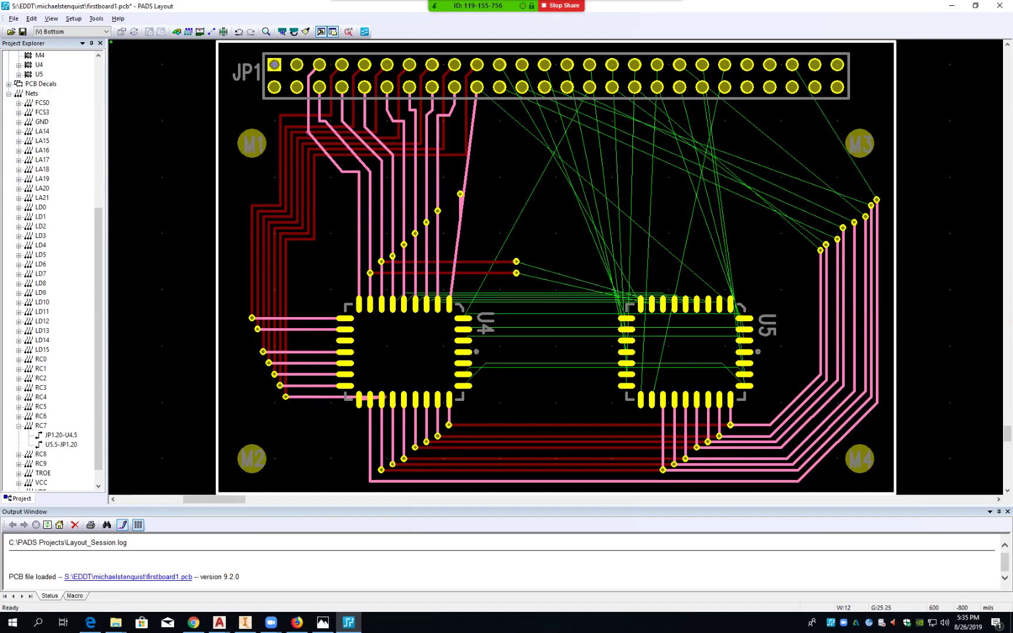
- Route RC2, RC3 and RC4 horizontally on the bottom layer from their U4 vias to x 1075, ending each with a via
{"action": "left_click", "coordinate": [392, 256]}
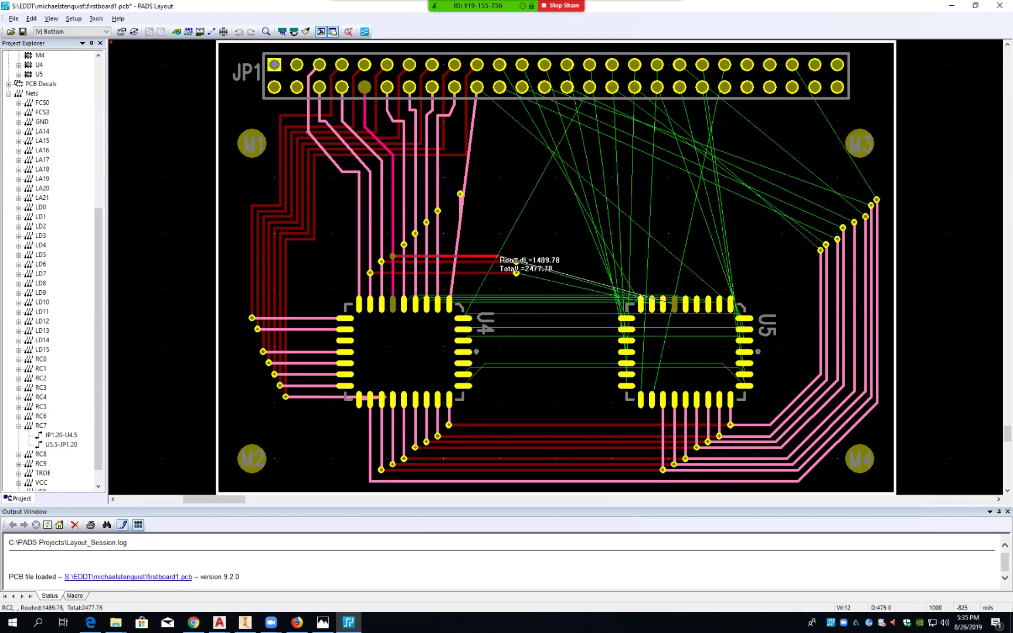
{"action": "left_click", "coordinate": [516, 257], "text": "ctrl"}
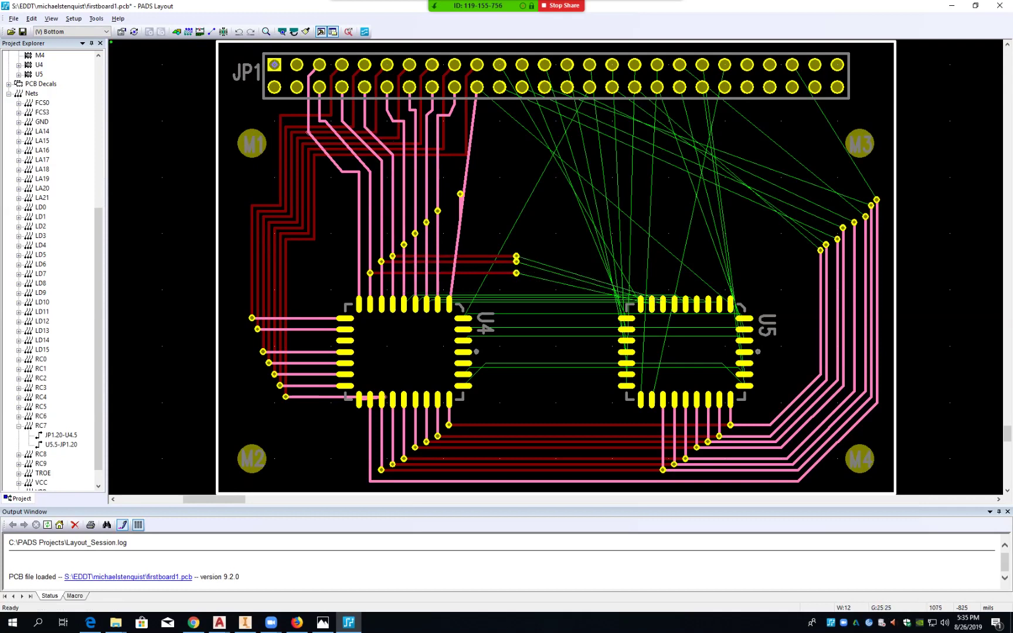
{"action": "left_click", "coordinate": [404, 244]}
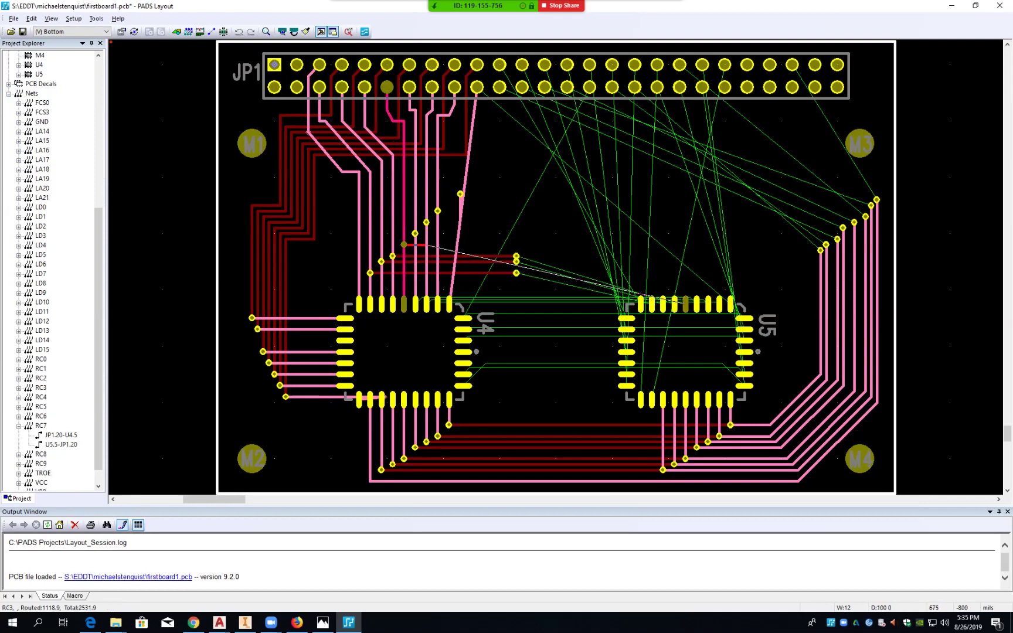
{"action": "left_click", "coordinate": [516, 245], "text": "ctrl"}
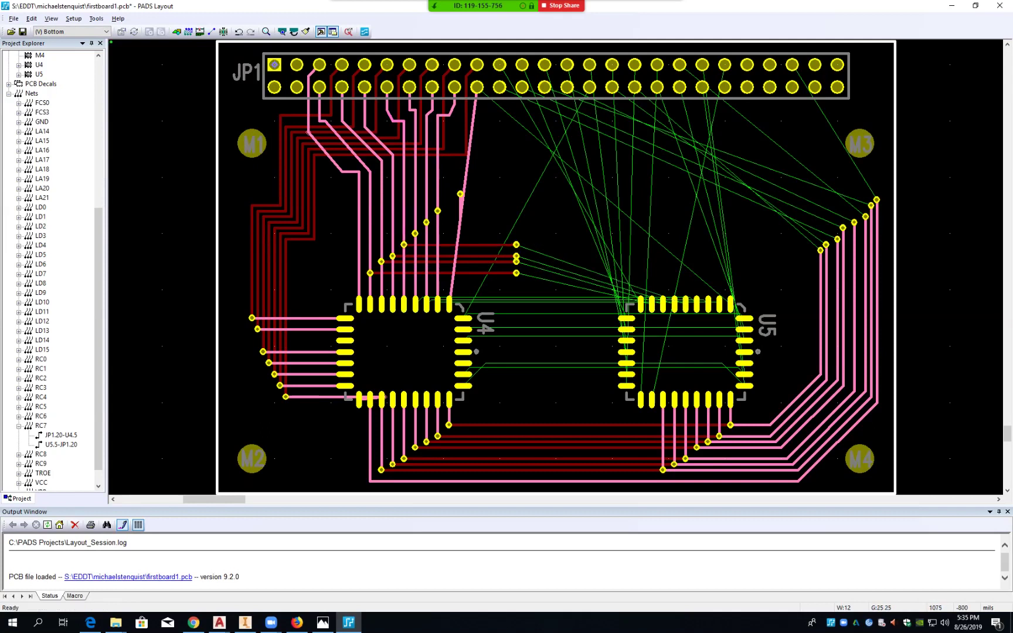
{"action": "left_click", "coordinate": [415, 234]}
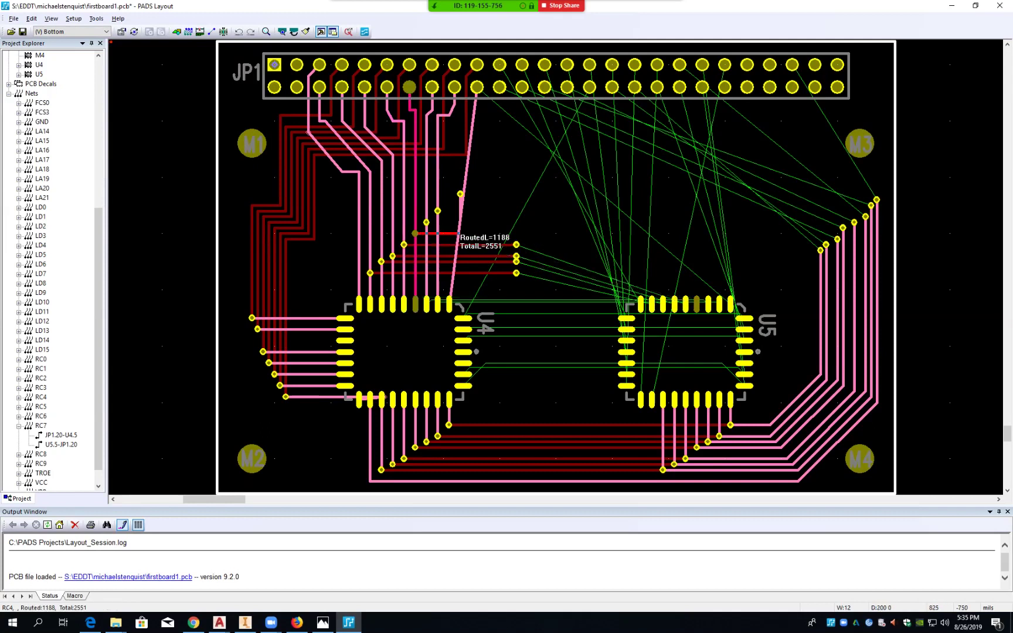
{"action": "left_click", "coordinate": [516, 233], "text": "ctrl"}
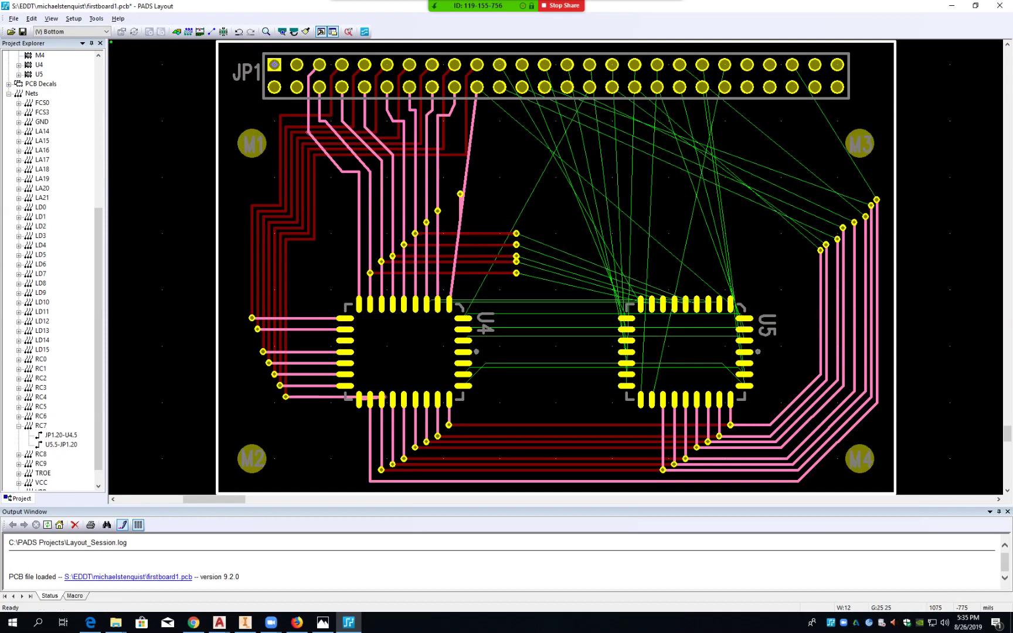
- Route RC5, RC6 and RC7 horizontally on the bottom layer from their U4 vias, ending with vias aligned at x 1075
{"action": "left_click", "coordinate": [426, 222]}
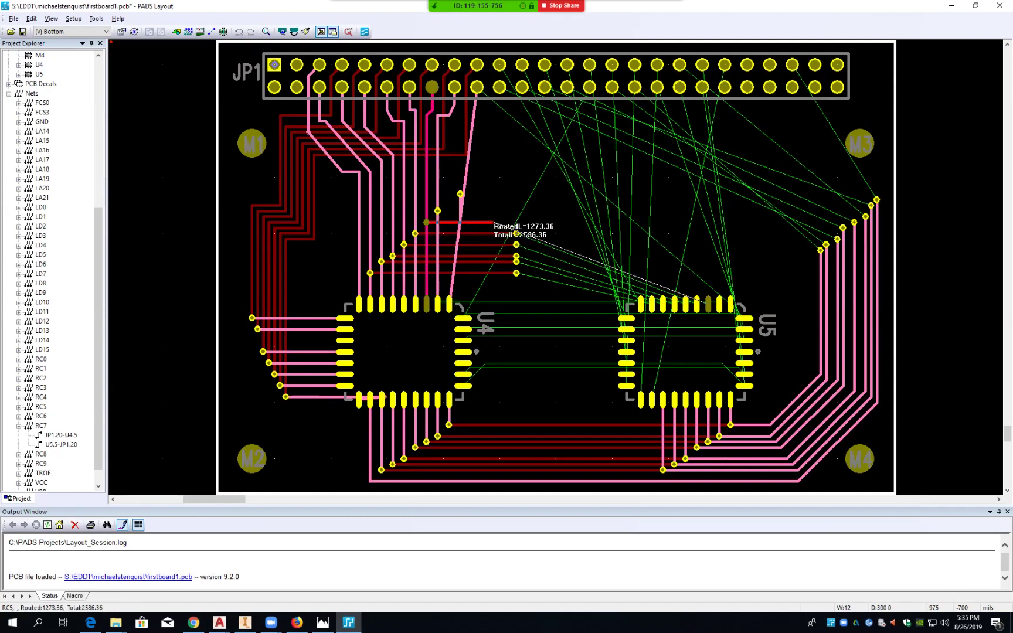
{"action": "left_click", "coordinate": [516, 222], "text": "ctrl"}
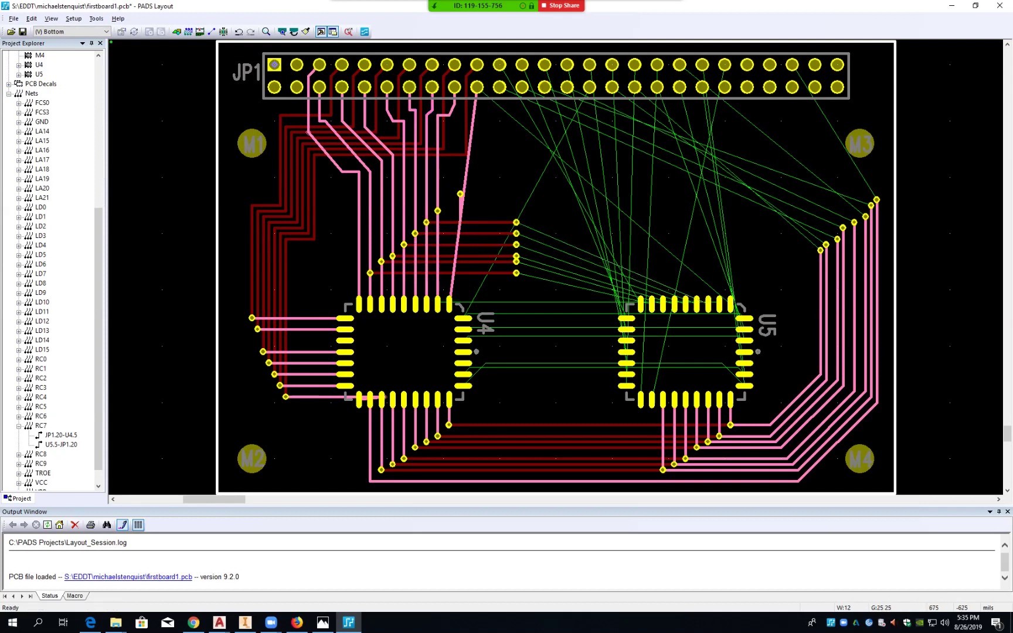
{"action": "left_click", "coordinate": [437, 210]}
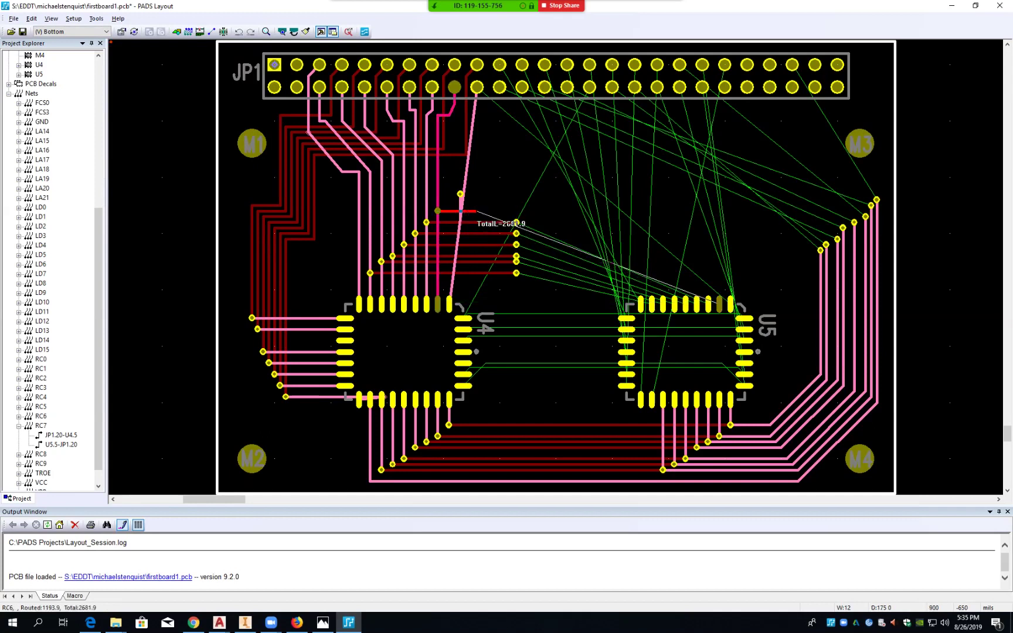
{"action": "left_click", "coordinate": [516, 211], "text": "ctrl"}
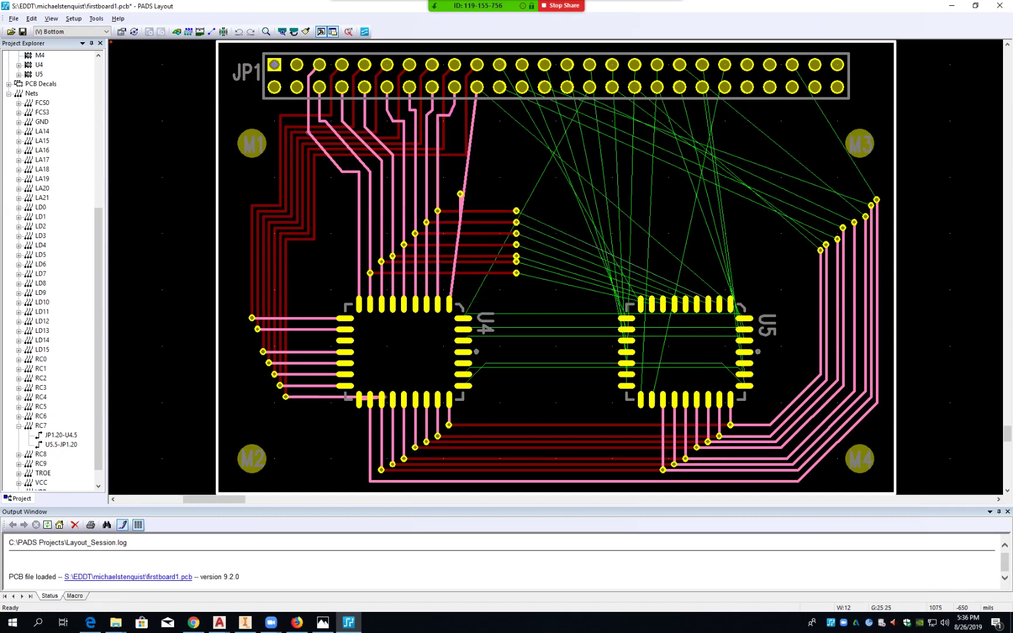
{"action": "left_click", "coordinate": [460, 194]}
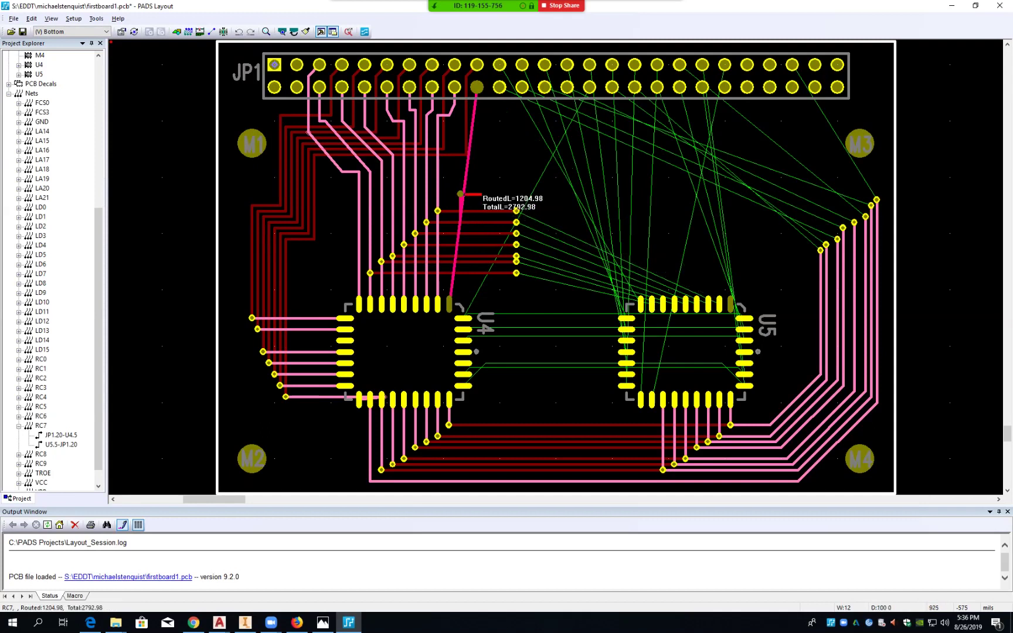
{"action": "left_click", "coordinate": [516, 194], "text": "ctrl"}
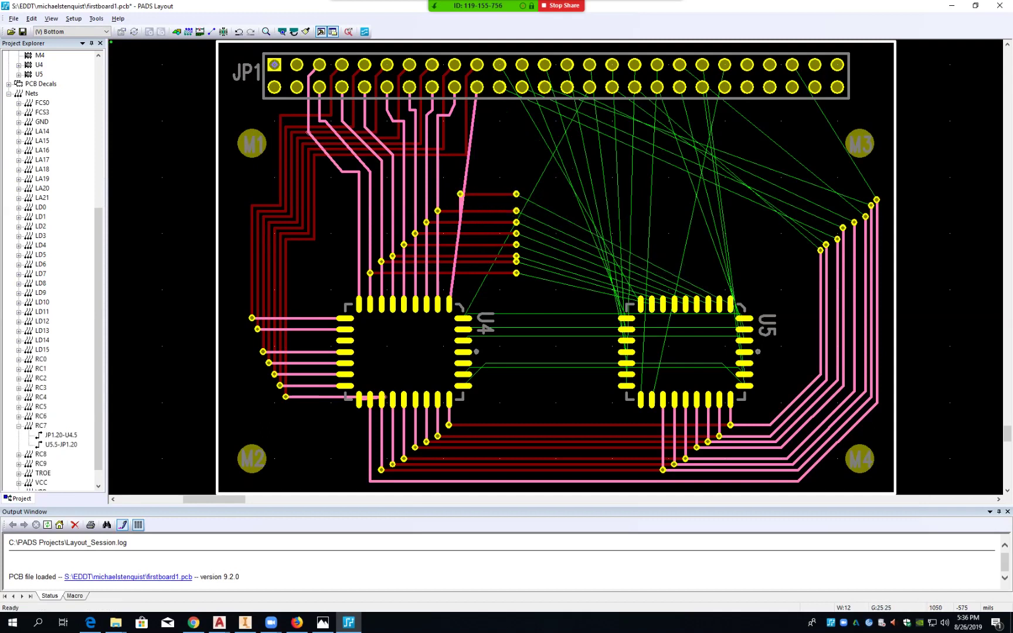
- On the Top layer, route RC7 from U5.5 up about 413 mils, left about 725 mils and up 50 mils, ending with a via
{"action": "left_click", "coordinate": [105, 32]}
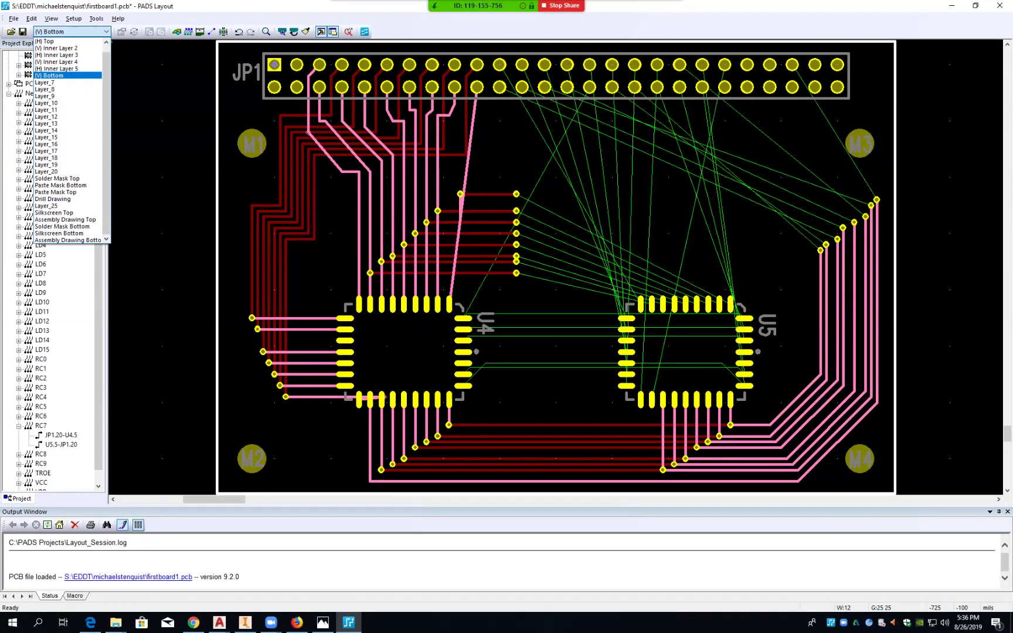
{"action": "left_click", "coordinate": [44, 41]}
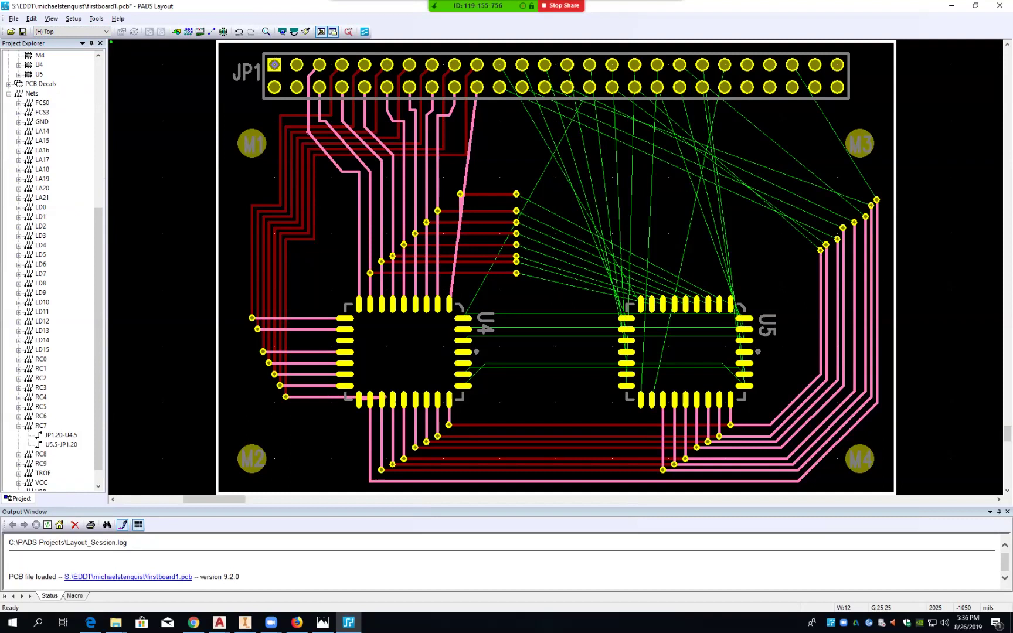
{"action": "left_click", "coordinate": [731, 303]}
{"action": "key", "text": "F2"}
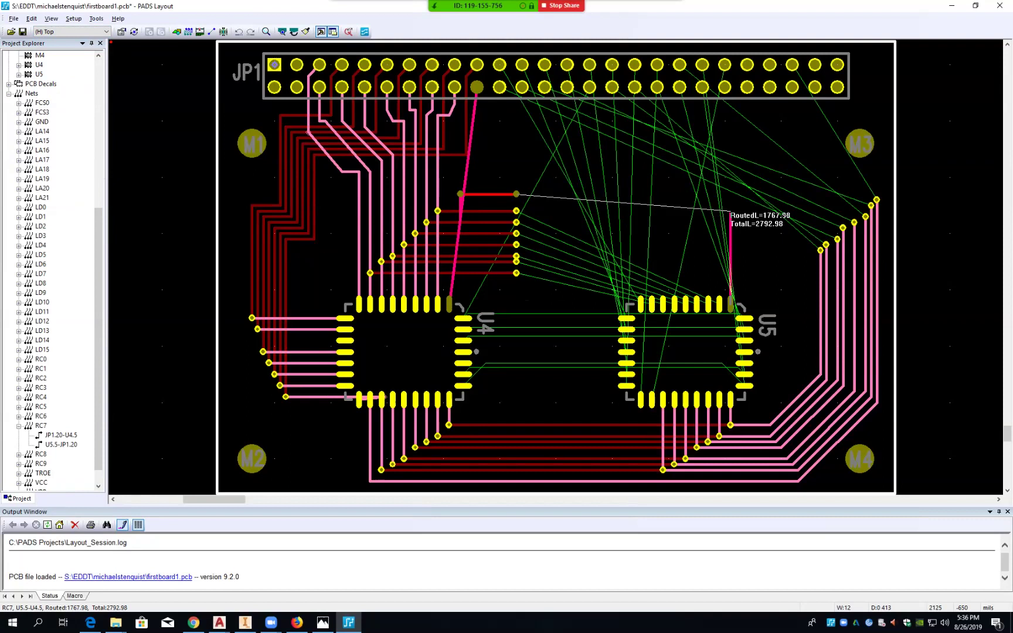
{"action": "left_click", "coordinate": [731, 211]}
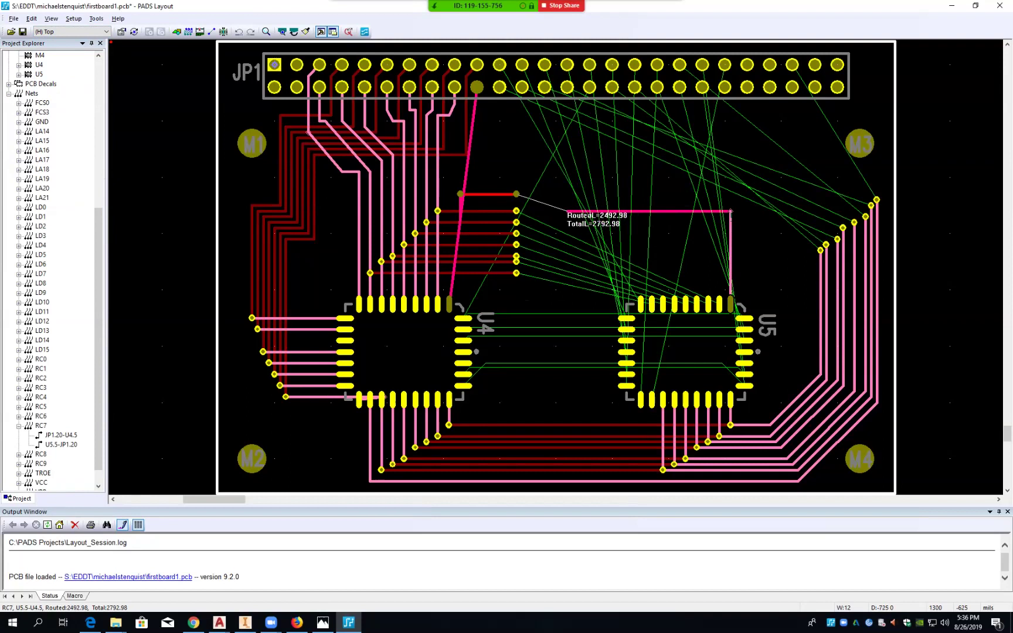
{"action": "left_click", "coordinate": [566, 212]}
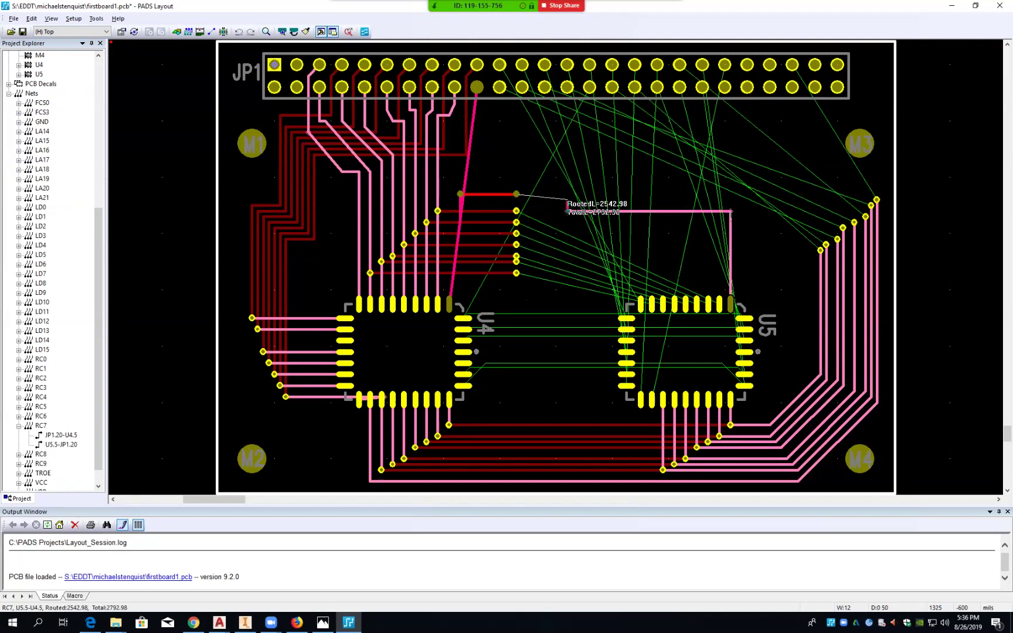
{"action": "left_click", "coordinate": [566, 200]}
{"action": "key", "text": "Escape"}
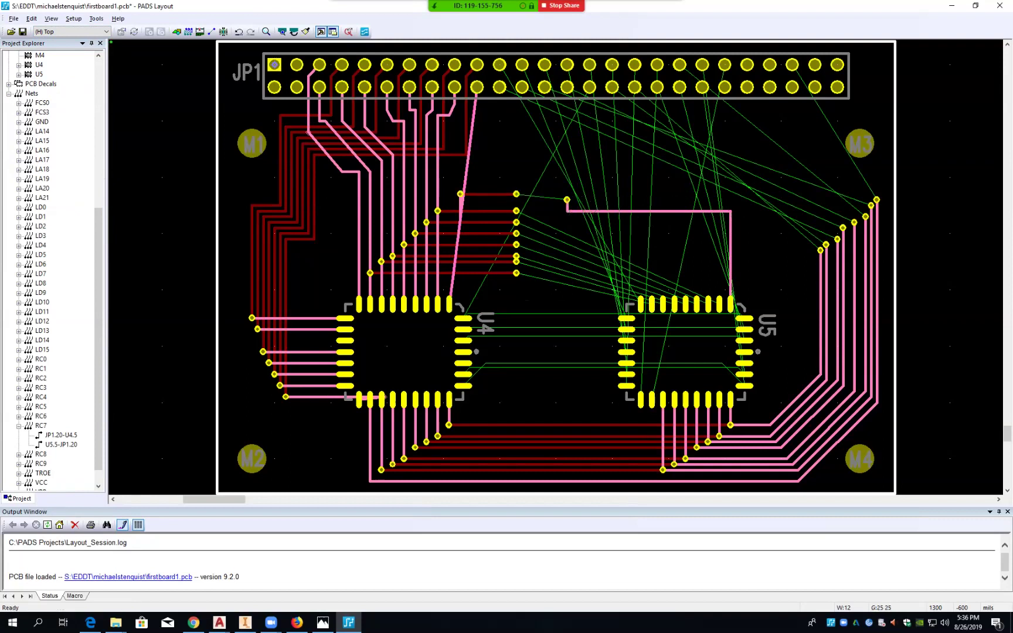
- On the Top layer, route RC6 from U5.6 up about 363 mils, left 700 mils and up 50 mils, ending with a via
{"action": "left_click", "coordinate": [718, 305]}
{"action": "key", "text": "F2"}
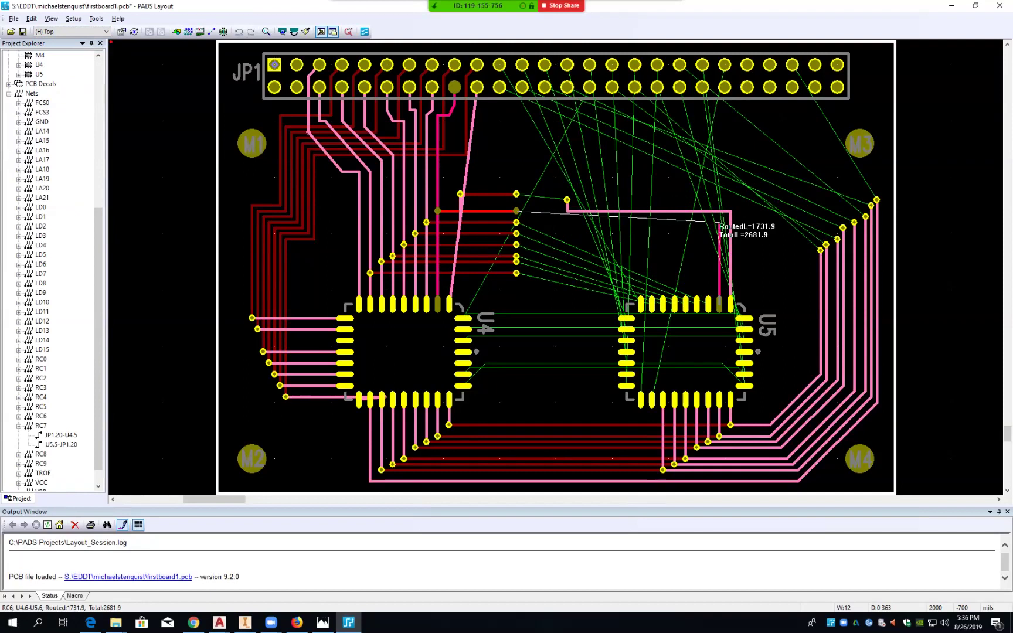
{"action": "left_click", "coordinate": [720, 223]}
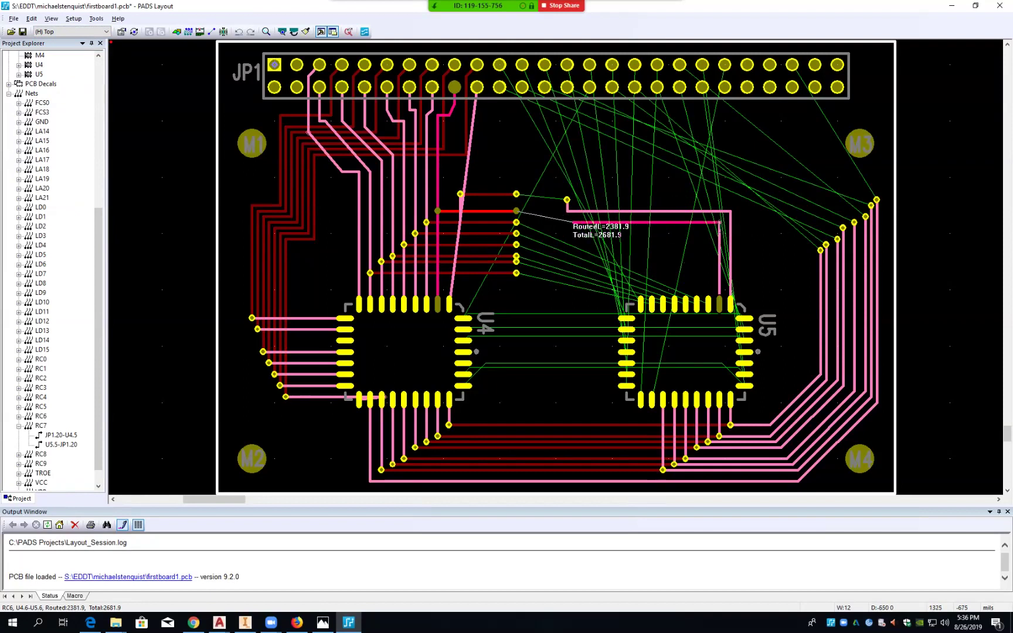
{"action": "left_click", "coordinate": [560, 222]}
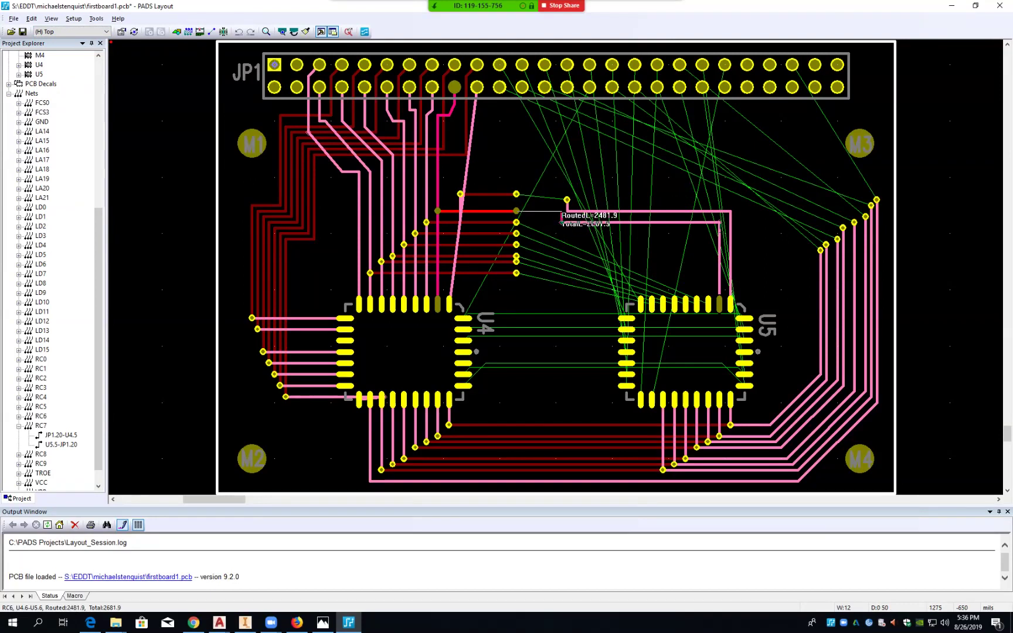
{"action": "double_click", "coordinate": [561, 212]}
- Route RC5 from U5.7 up and left to x 1250, then delete its end via and extend the trace up 50 mils to a new via
{"action": "left_click", "coordinate": [708, 304]}
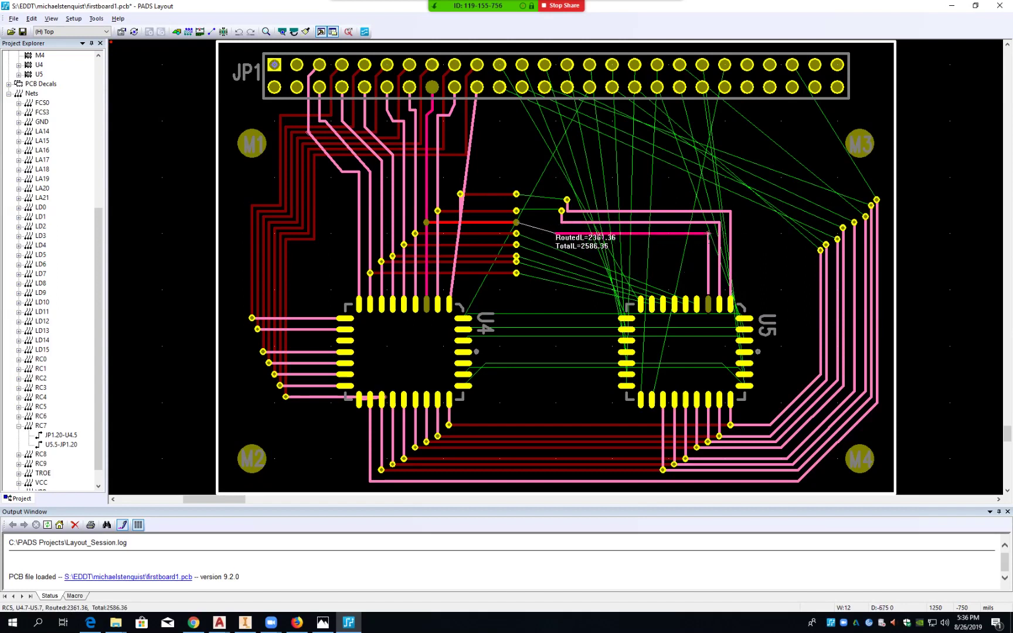
{"action": "double_click", "coordinate": [556, 233]}
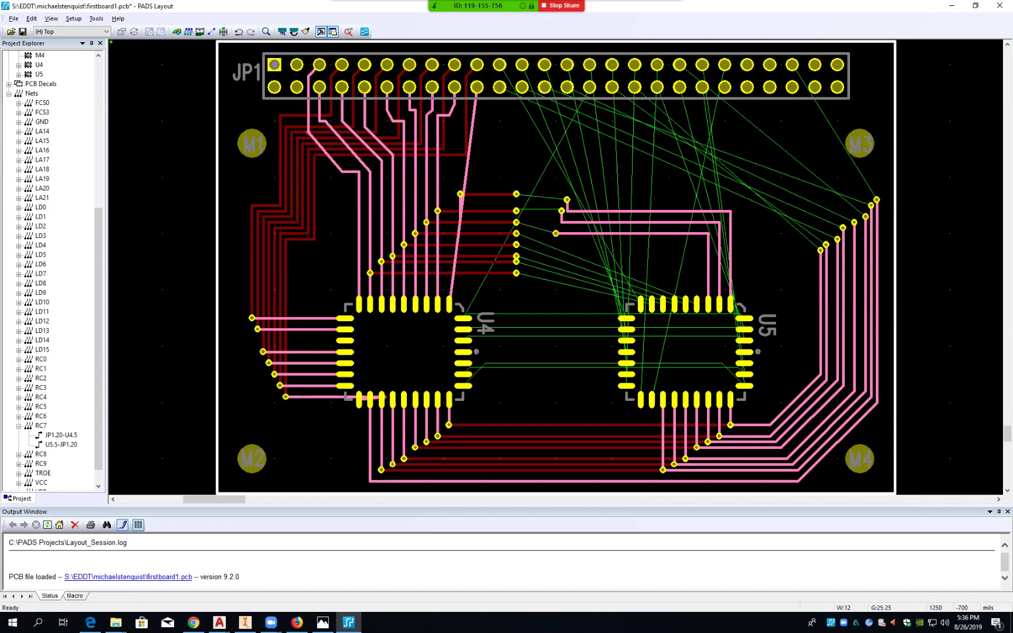
{"action": "left_click", "coordinate": [556, 233]}
{"action": "key", "text": "Delete"}
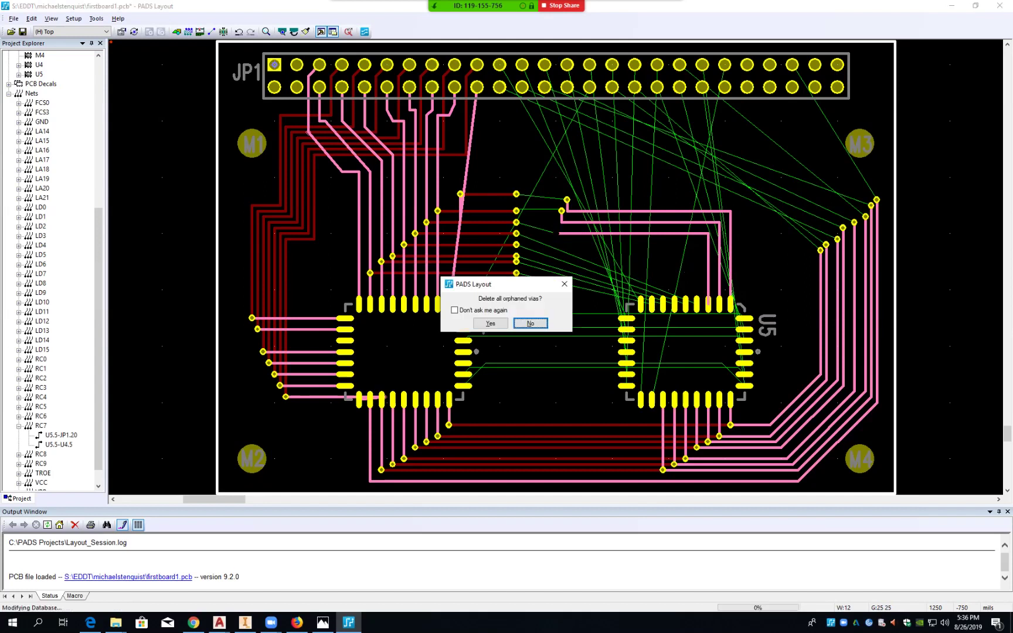
{"action": "left_click", "coordinate": [491, 324]}
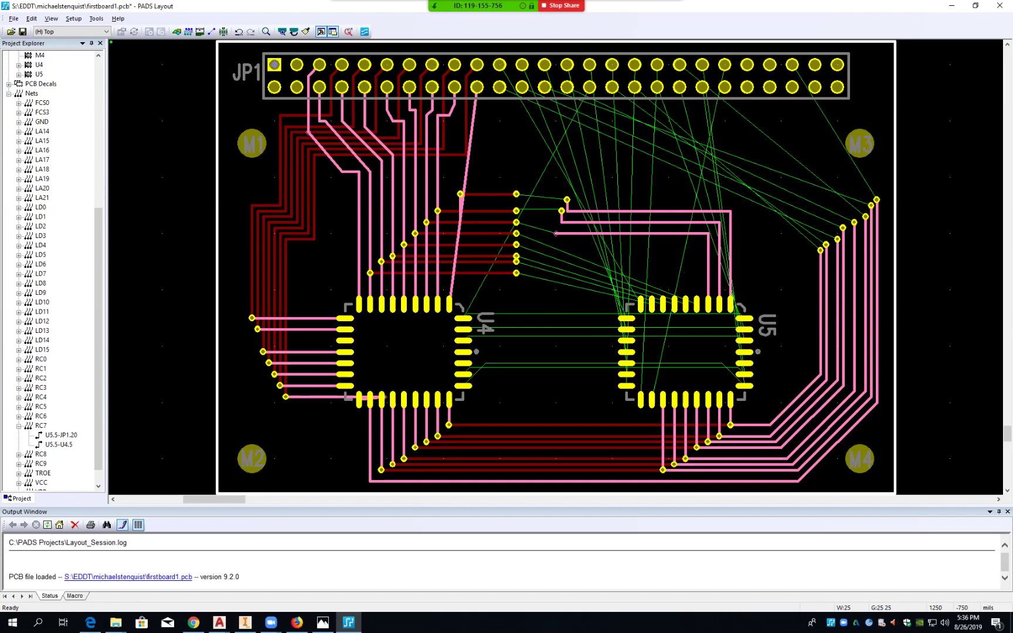
{"action": "key", "text": "F2"}
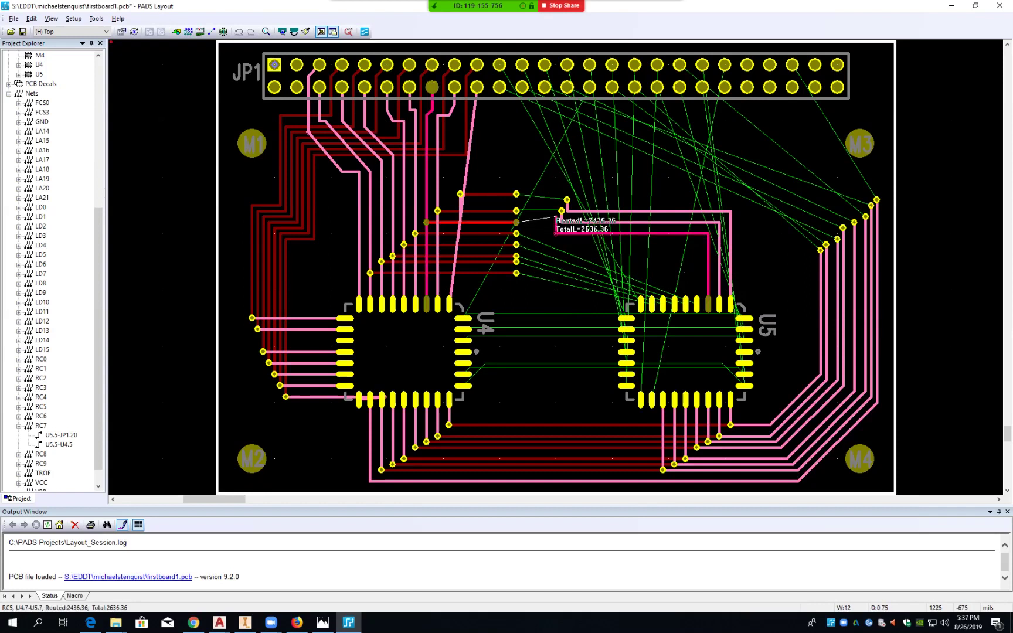
{"action": "key", "text": "Escape"}
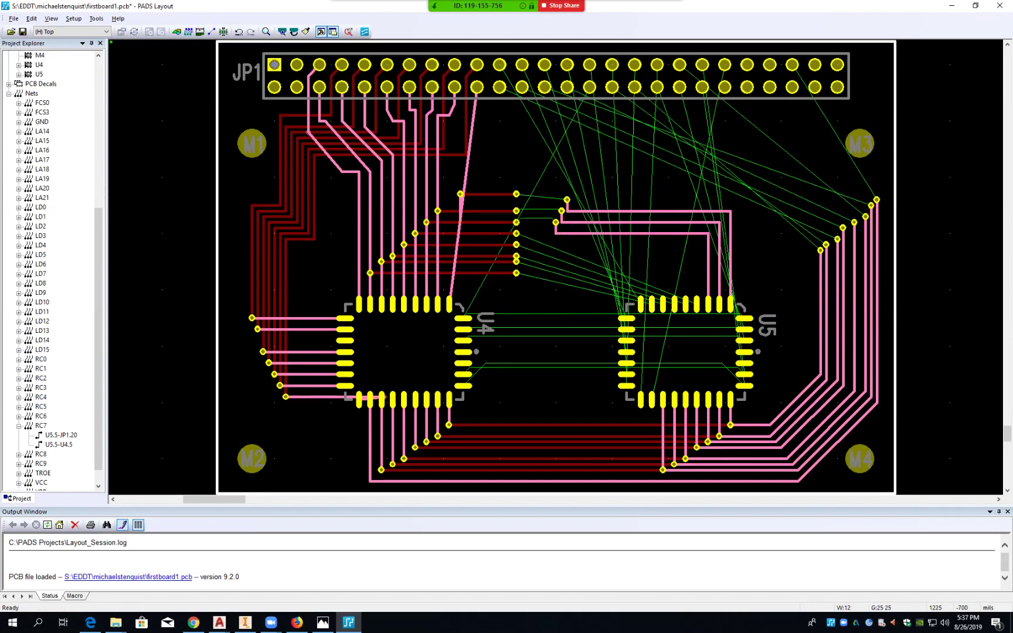
- Route RC4 from U5.8 up about 263 mils, left 650 mils and up 50 mils, ending with a via at x 1225
{"action": "key", "text": "F2"}
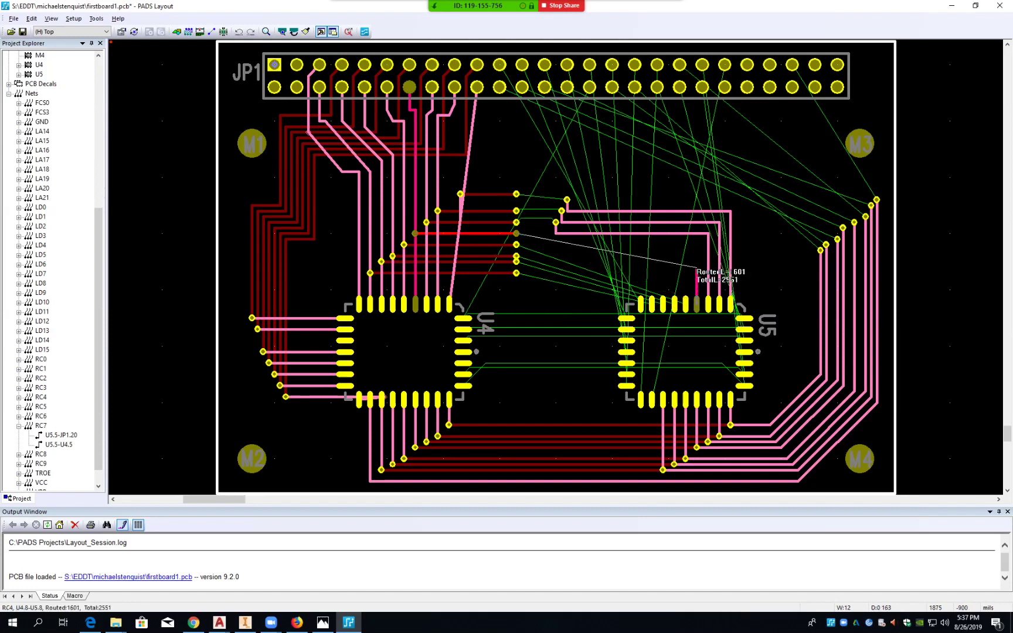
{"action": "left_click", "coordinate": [696, 245]}
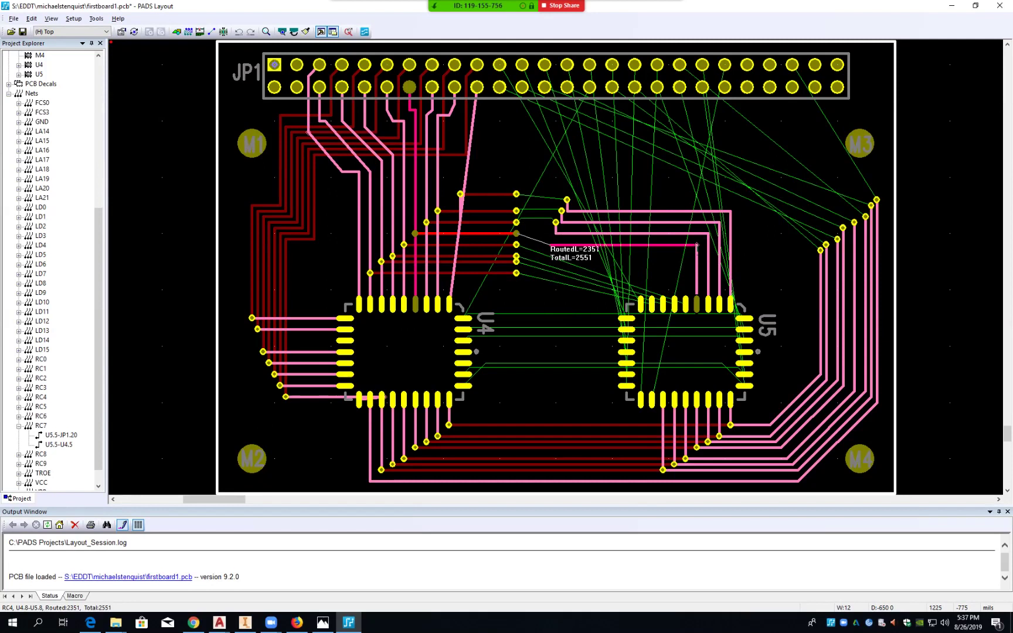
{"action": "left_click", "coordinate": [551, 245]}
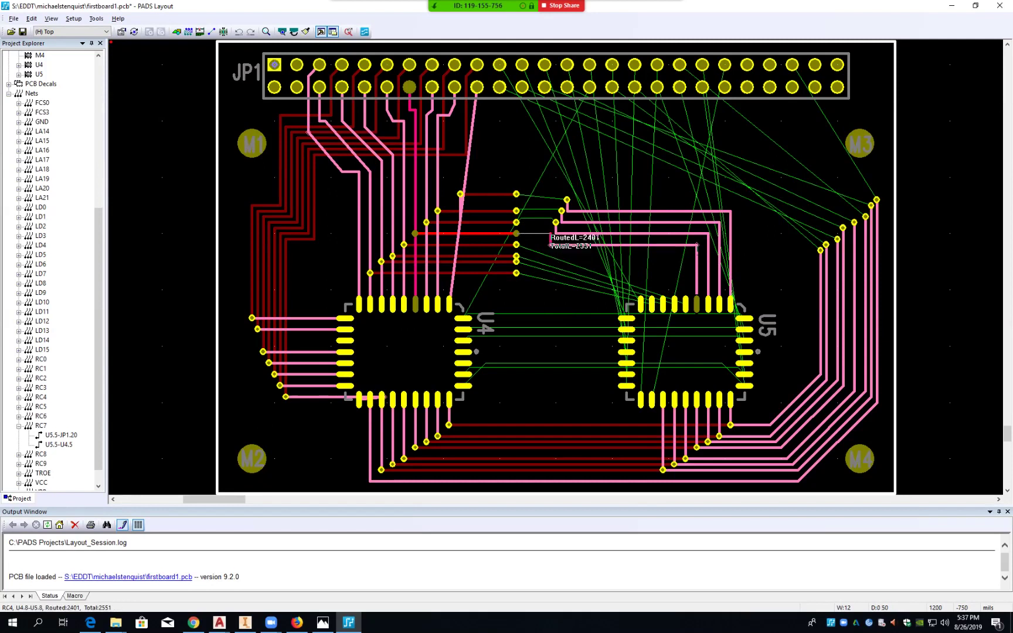
{"action": "left_click", "coordinate": [550, 233], "text": "ctrl"}
- Route RC3 from U5.9 up to y -850, left to x 1175 and up 50 mils, ending with a via
{"action": "left_click", "coordinate": [685, 301]}
{"action": "key", "text": "F2"}
{"action": "left_click", "coordinate": [685, 256]}
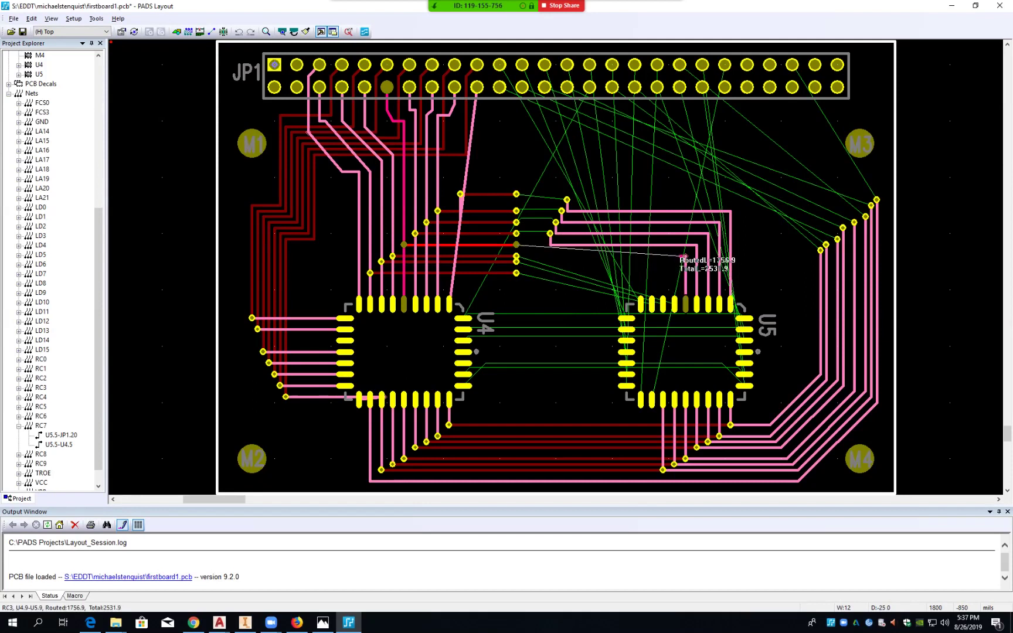
{"action": "left_click", "coordinate": [538, 247]}
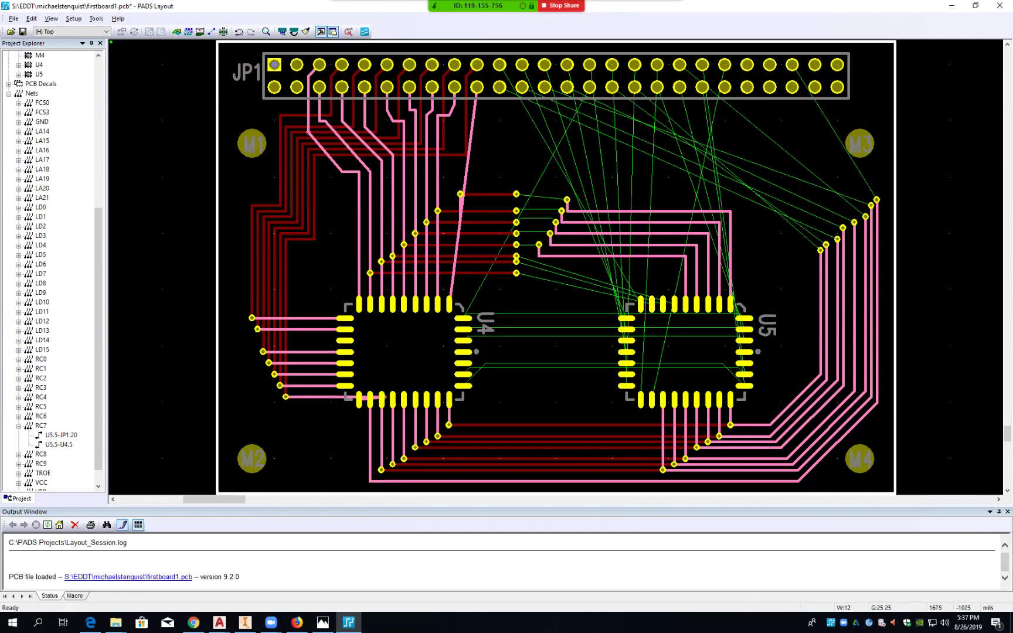
- Route RC1 from U5.11 up about 163 mils and LD8 from U5.13 up about 113 mils, each left to x 1175, ending with vias
{"action": "left_click", "coordinate": [663, 303]}
{"action": "key", "text": "F2"}
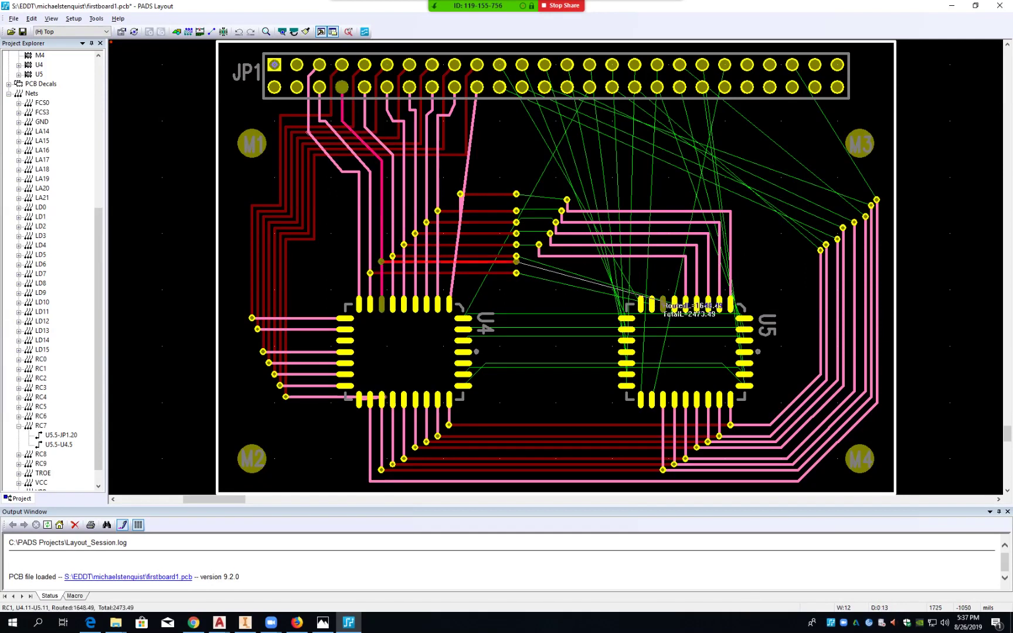
{"action": "left_click", "coordinate": [663, 268]}
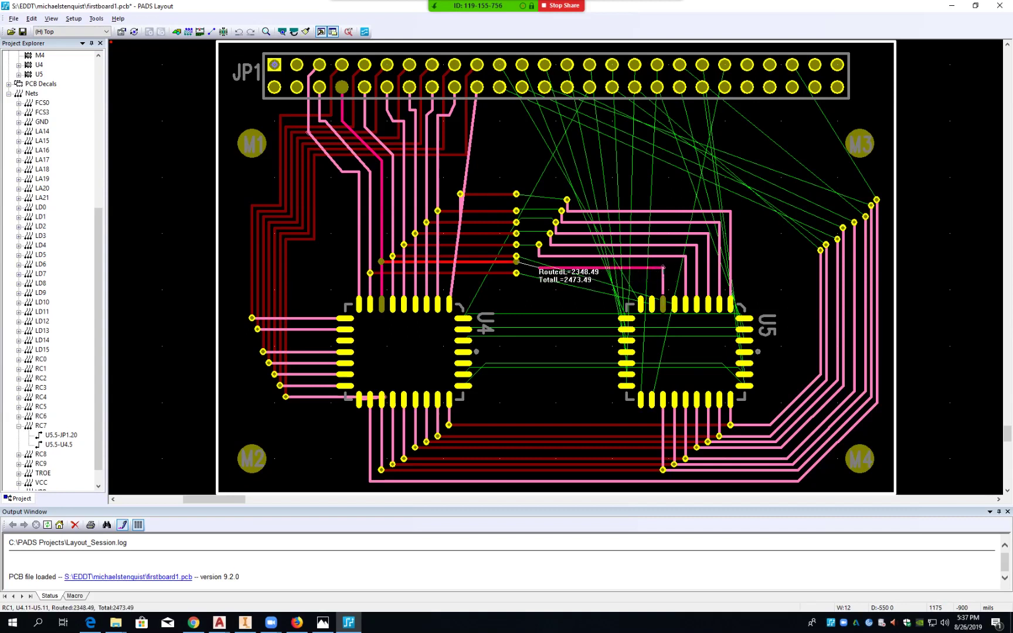
{"action": "double_click", "coordinate": [539, 267]}
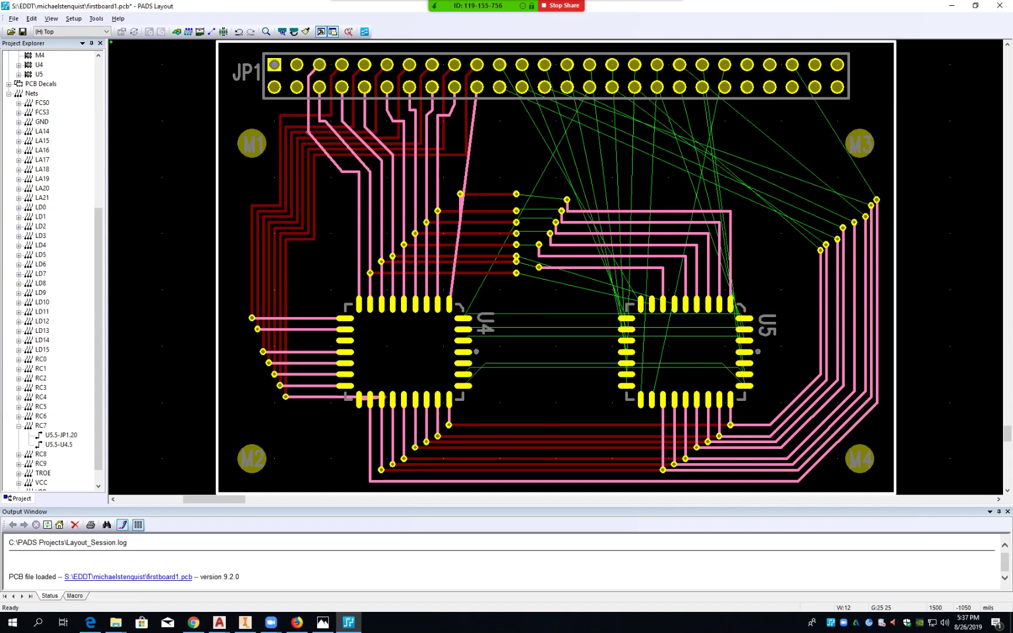
{"action": "left_click", "coordinate": [640, 296]}
{"action": "left_click", "coordinate": [640, 279]}
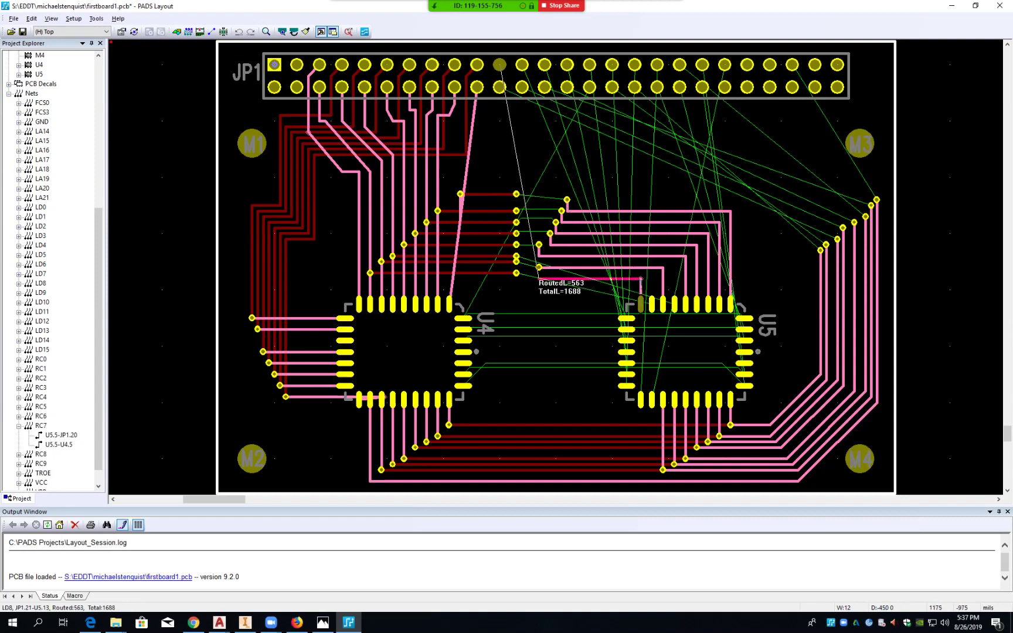
{"action": "double_click", "coordinate": [539, 279]}
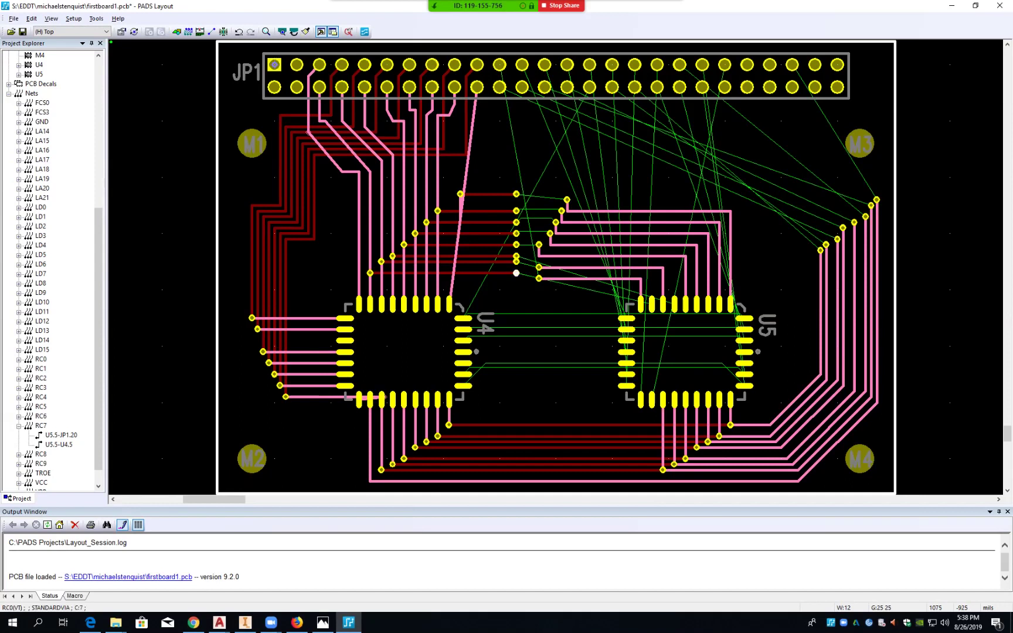
- Move the right-end vias of U4's RC0, RC1, RC2, RC3 and RC4 bottom runs left to x 900
{"action": "key", "text": "F2"}
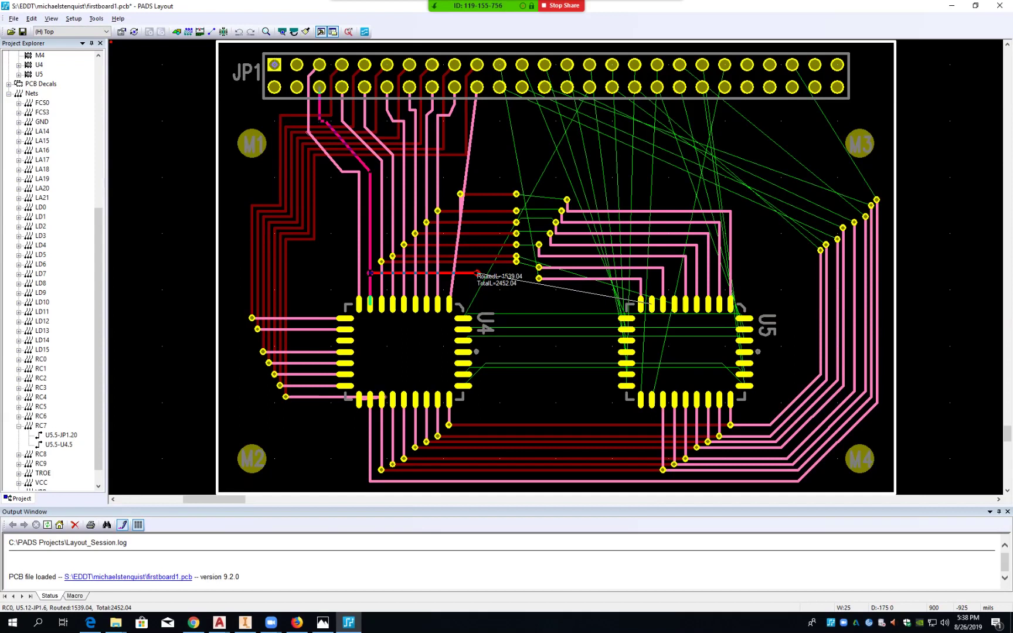
{"action": "double_click", "coordinate": [477, 274]}
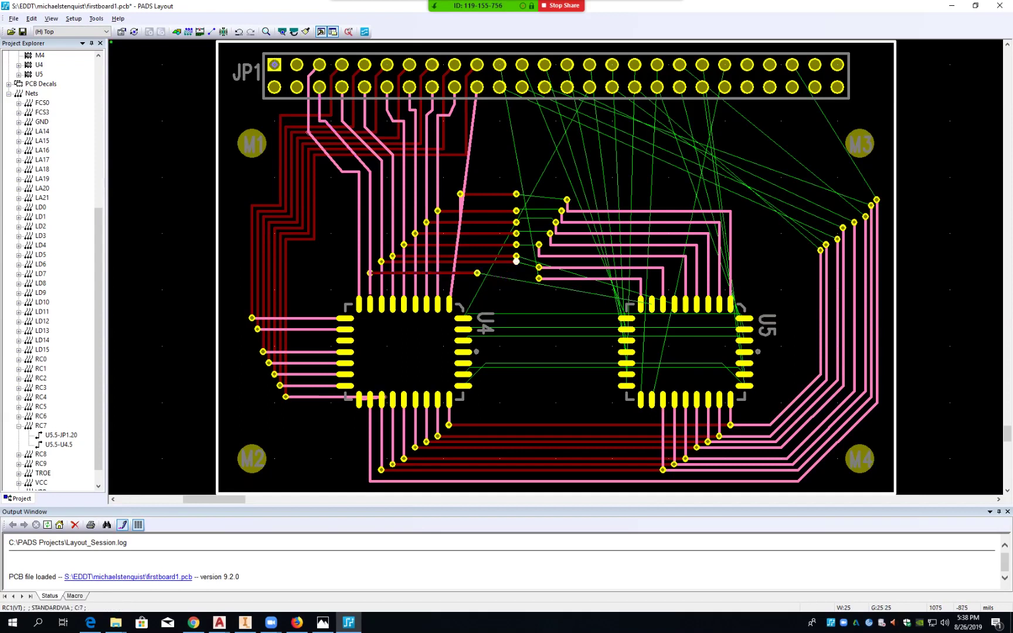
{"action": "mouse_move", "coordinate": [516, 261]}
{"action": "left_mouse_down"}
{"action": "mouse_move", "coordinate": [476, 261]}
{"action": "mouse_move", "coordinate": [508, 244]}
{"action": "mouse_move", "coordinate": [477, 245]}
{"action": "mouse_move", "coordinate": [513, 233]}
{"action": "mouse_move", "coordinate": [477, 234]}
{"action": "left_mouse_up"}
{"action": "left_click", "coordinate": [516, 257]}
{"action": "left_click", "coordinate": [516, 244]}
{"action": "left_click", "coordinate": [516, 233]}
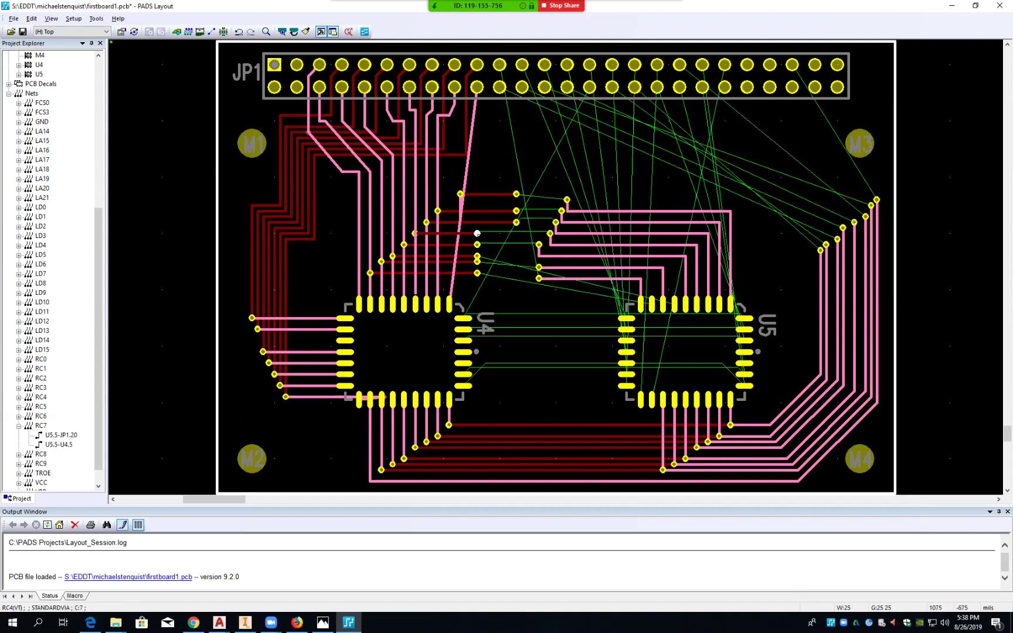
{"action": "left_click", "coordinate": [516, 222]}
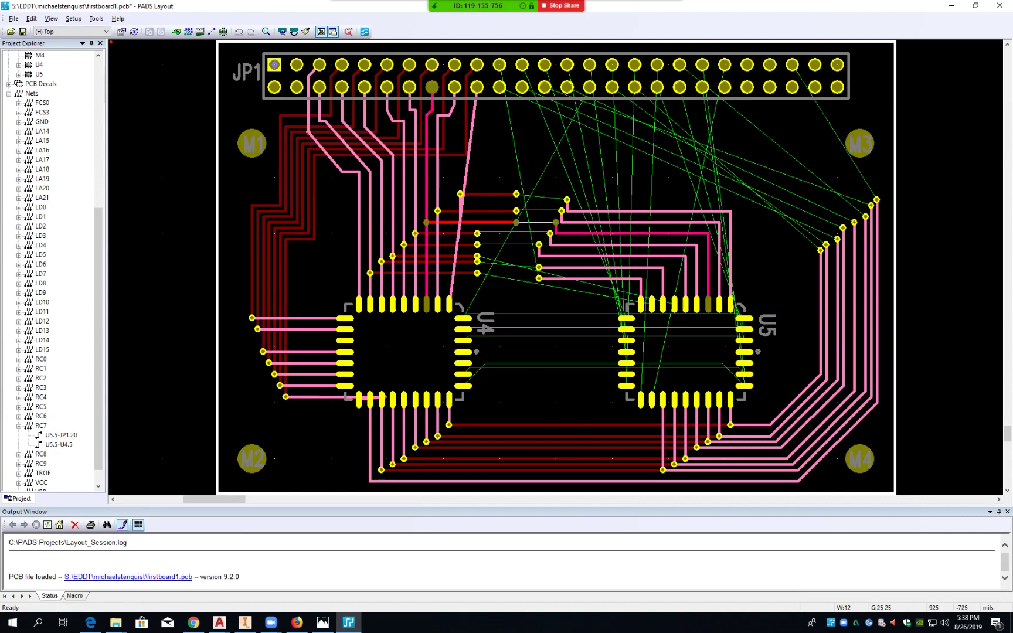
{"action": "left_click_drag", "start_coordinate": [516, 222], "coordinate": [516, 222]}
{"action": "left_click", "coordinate": [516, 222]}
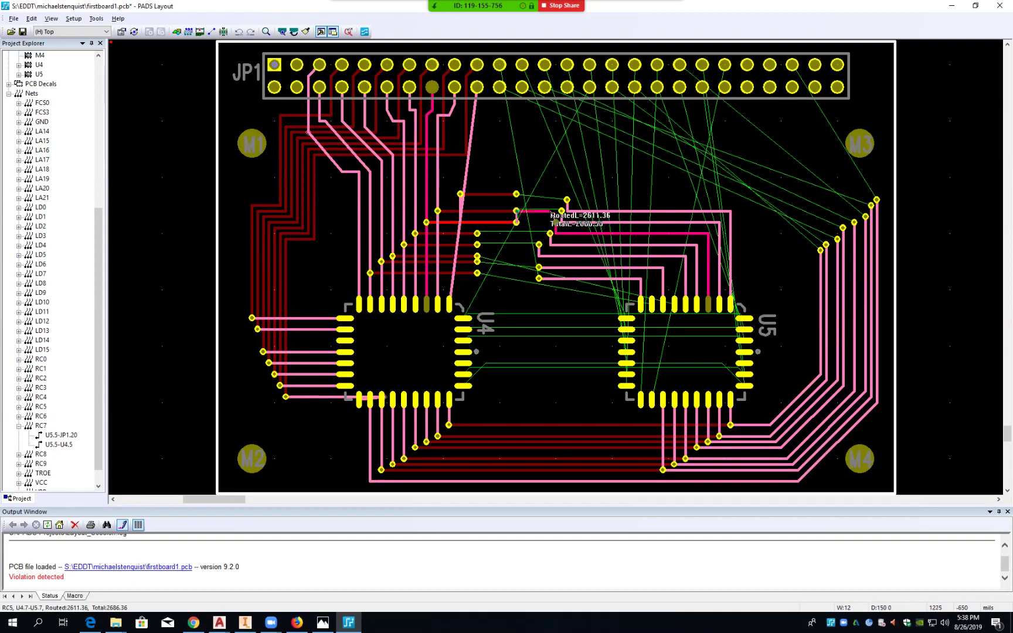
{"action": "key", "text": "Escape"}
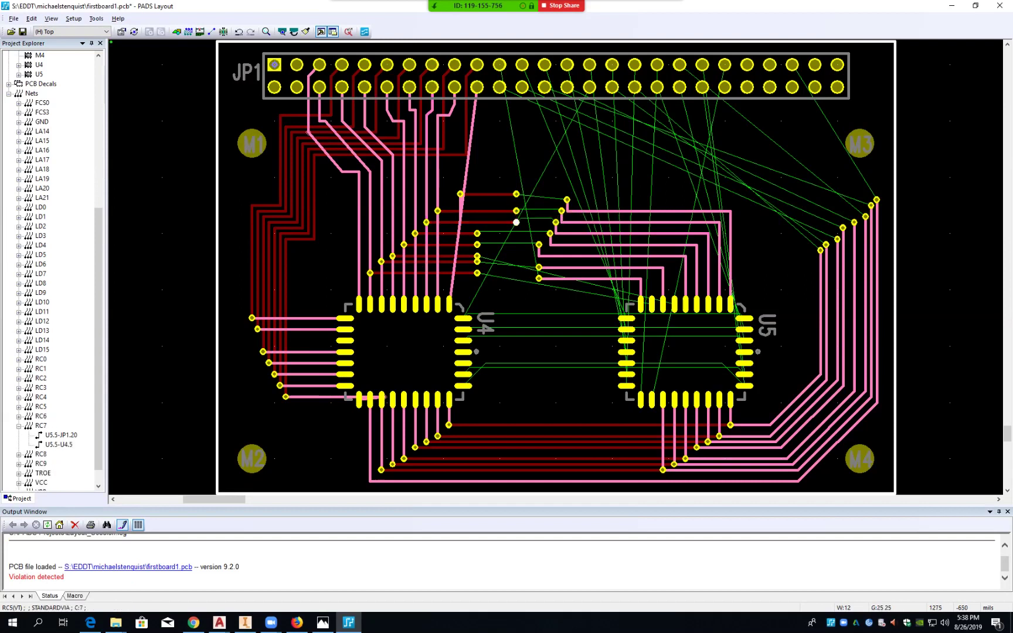
- Move the right-end vias of U4's RC5, RC6 and RC7 bottom runs left to x 900
{"action": "key", "text": "F2"}
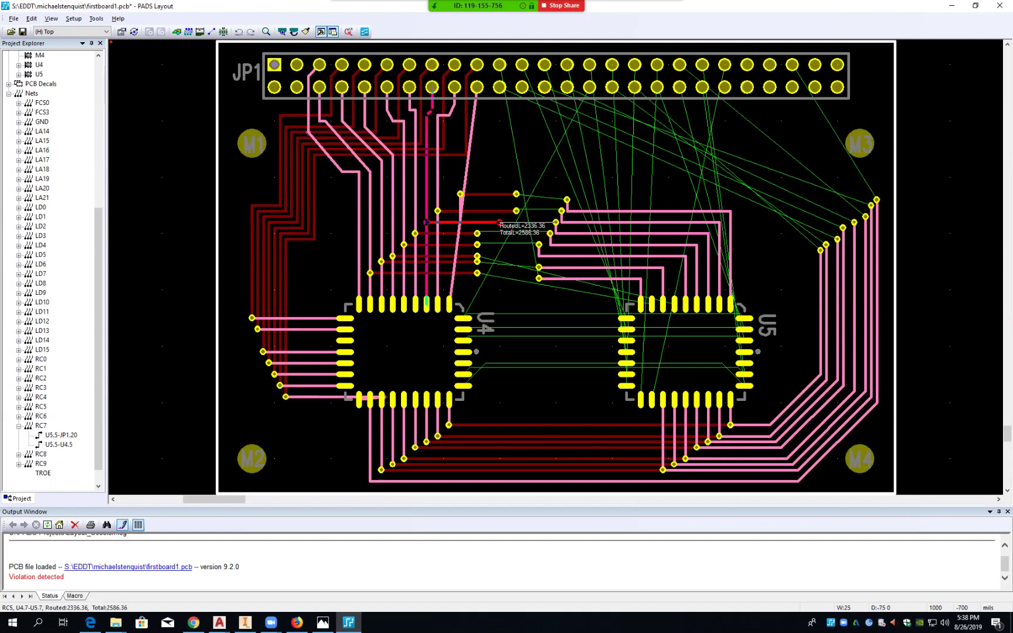
{"action": "key", "text": "Escape"}
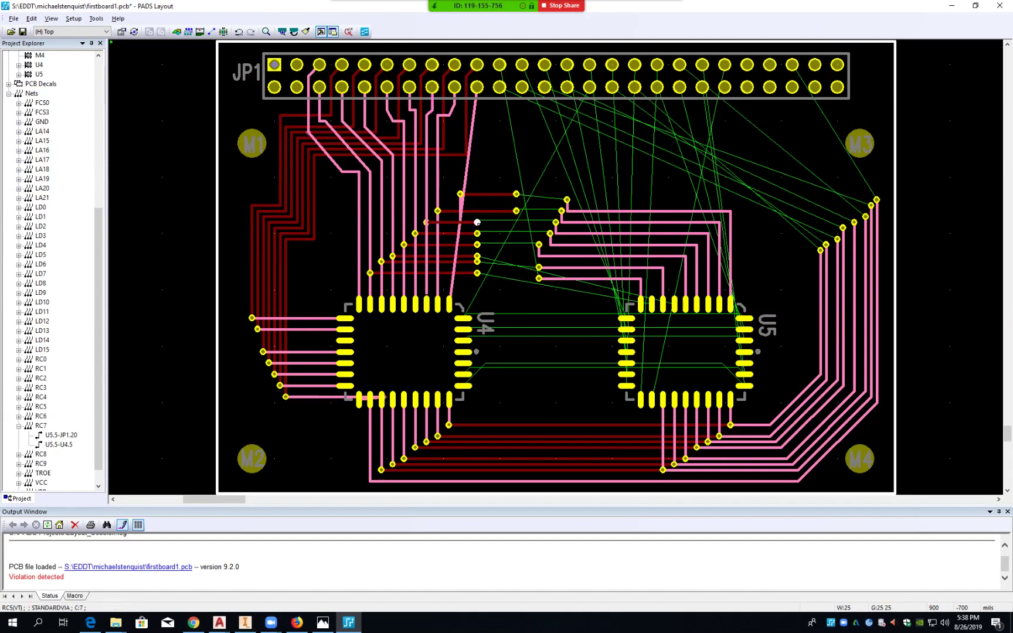
{"action": "left_click", "coordinate": [516, 211]}
{"action": "key", "text": "F2"}
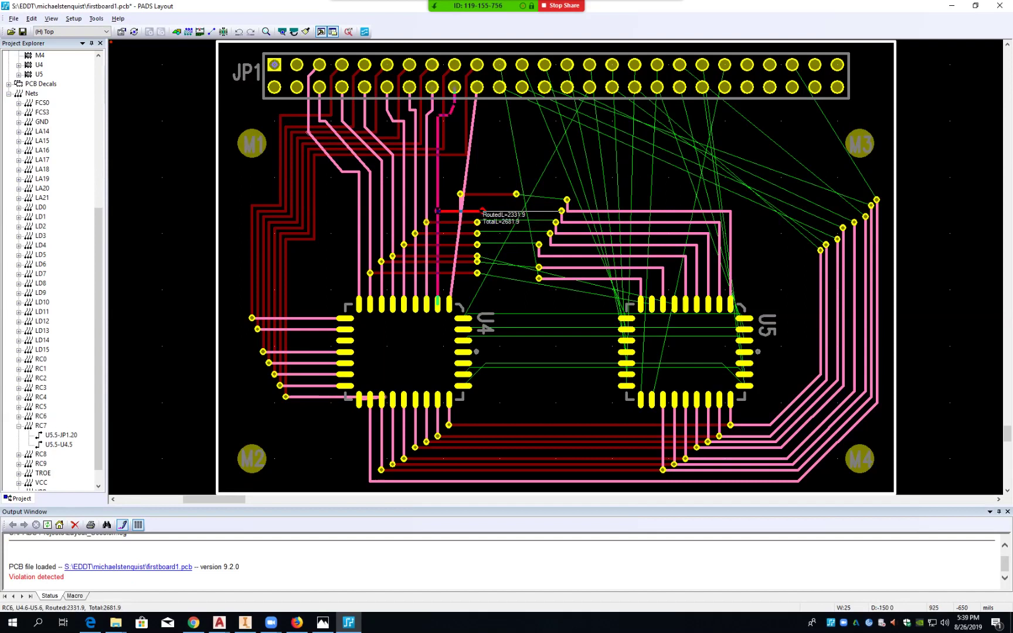
{"action": "key", "text": "Escape"}
{"action": "left_click", "coordinate": [516, 194]}
{"action": "key", "text": "F2"}
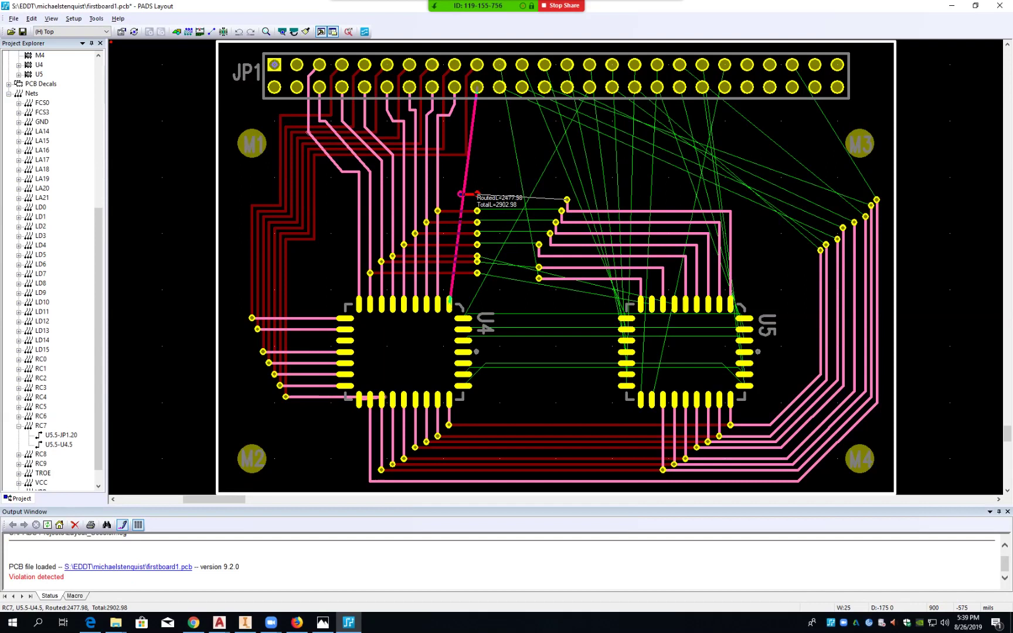
{"action": "key", "text": "Escape"}
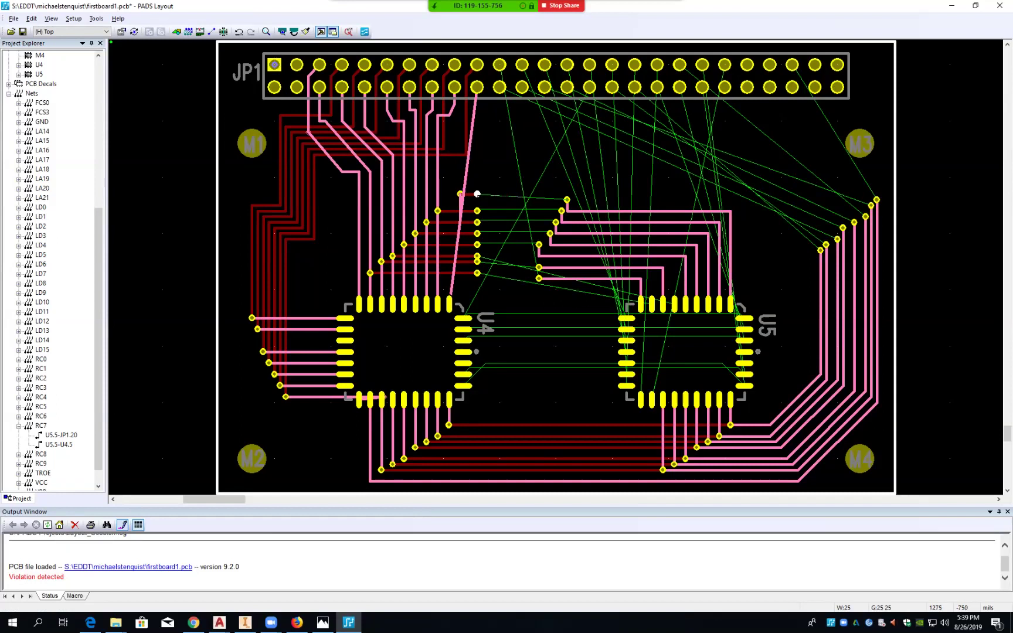
- Move U5's RC7 via up to y -575 and U5's RC1 via left to x 1125
{"action": "left_click", "coordinate": [567, 200]}
{"action": "left_click_drag", "start_coordinate": [567, 200], "coordinate": [567, 194]}
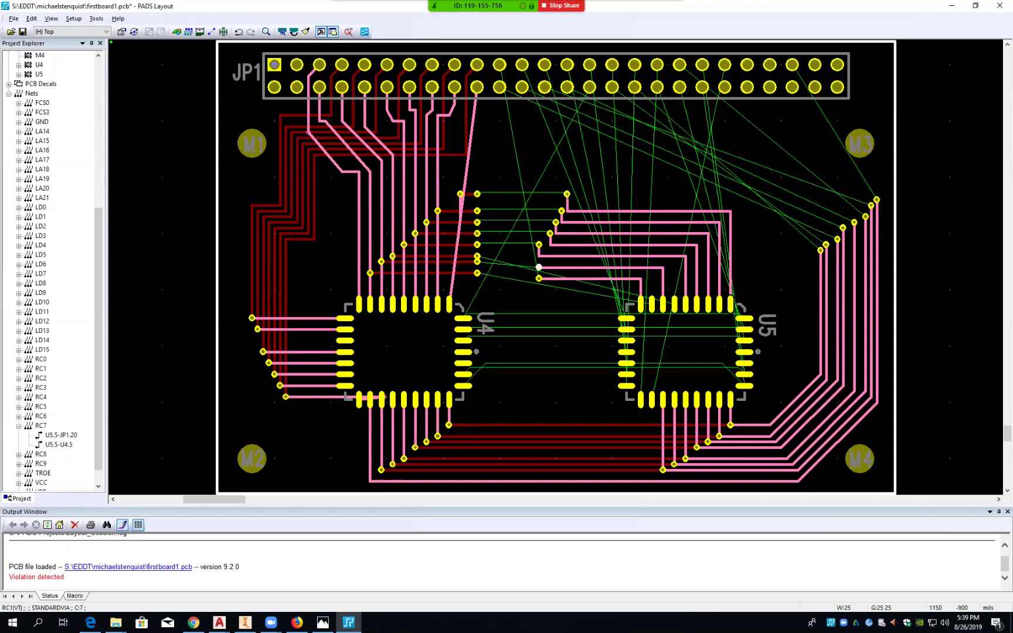
{"action": "left_click", "coordinate": [528, 268]}
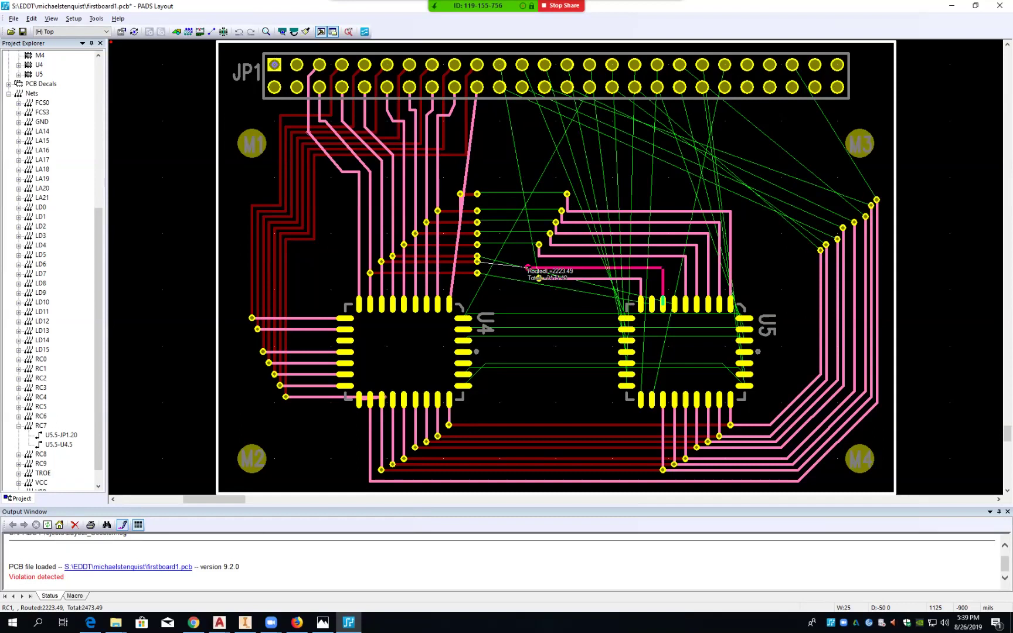
{"action": "left_click", "coordinate": [528, 267]}
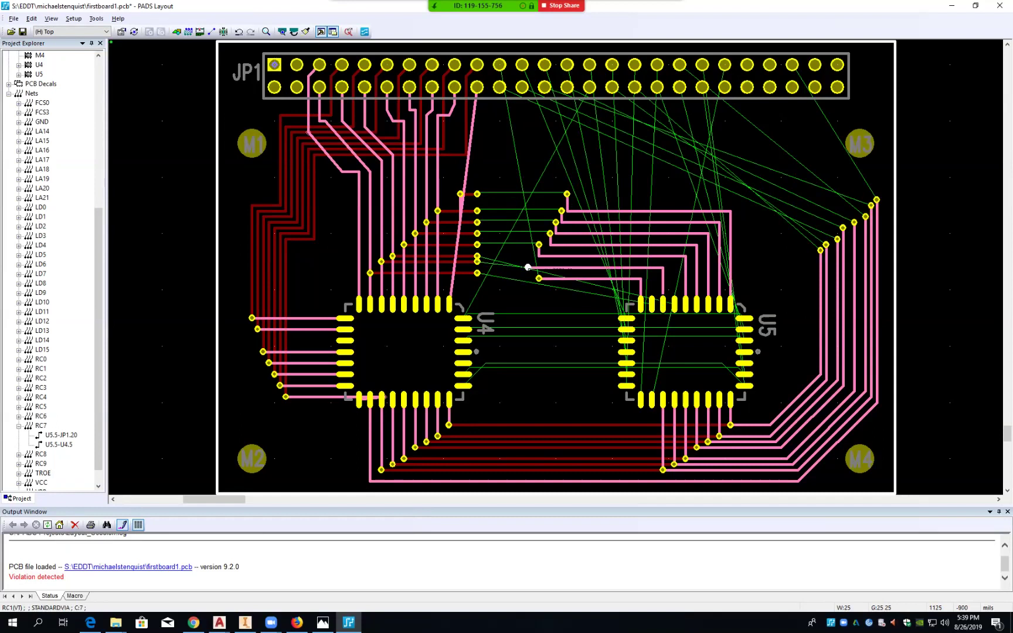
- Delete U5's RC1 via at x 1125 and extend the trace up 25 mils, ending with a new via at y -875
{"action": "key", "text": "Delete"}
{"action": "key", "text": "Return"}
{"action": "left_click", "coordinate": [528, 268]}
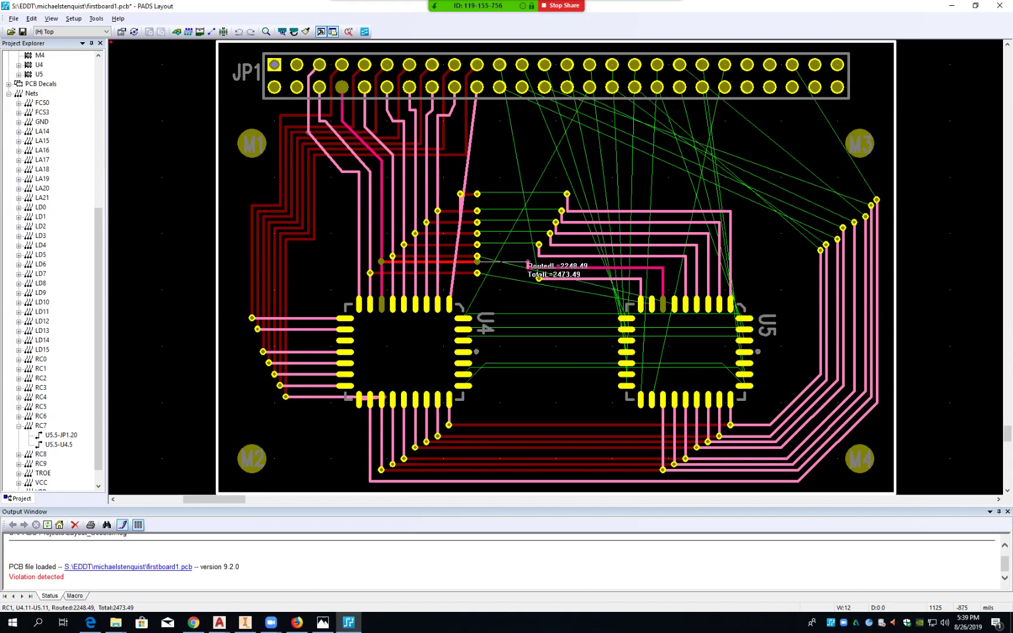
{"action": "key", "text": "Escape"}
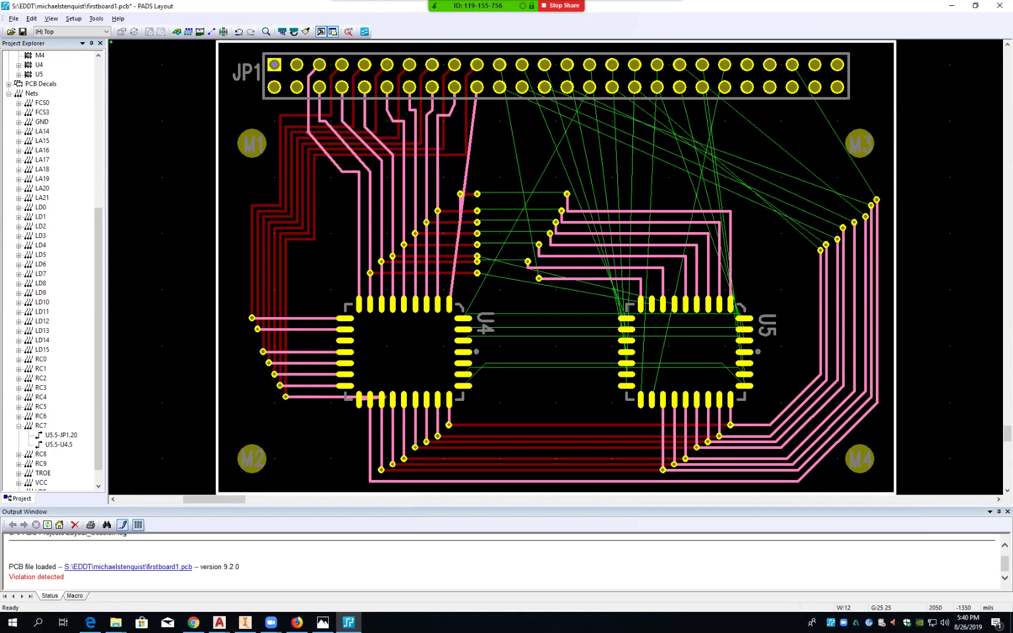
- Route U5's LA21 and WR pins outward and up beside the outer vertical traces, ending each with a via continuing the diagonal via row
{"action": "left_click", "coordinate": [744, 385]}
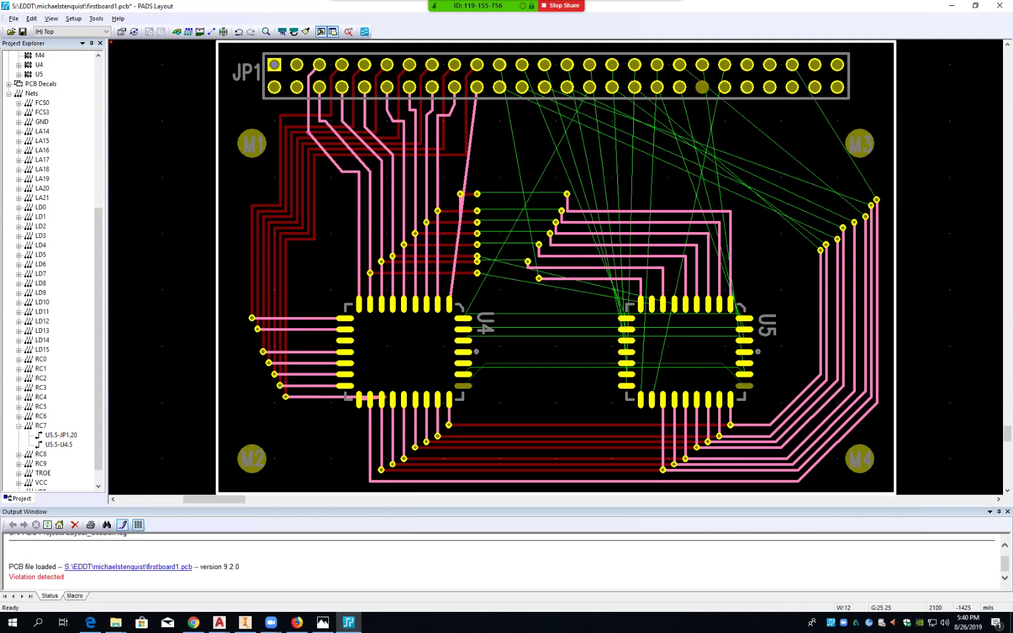
{"action": "left_click", "coordinate": [797, 385]}
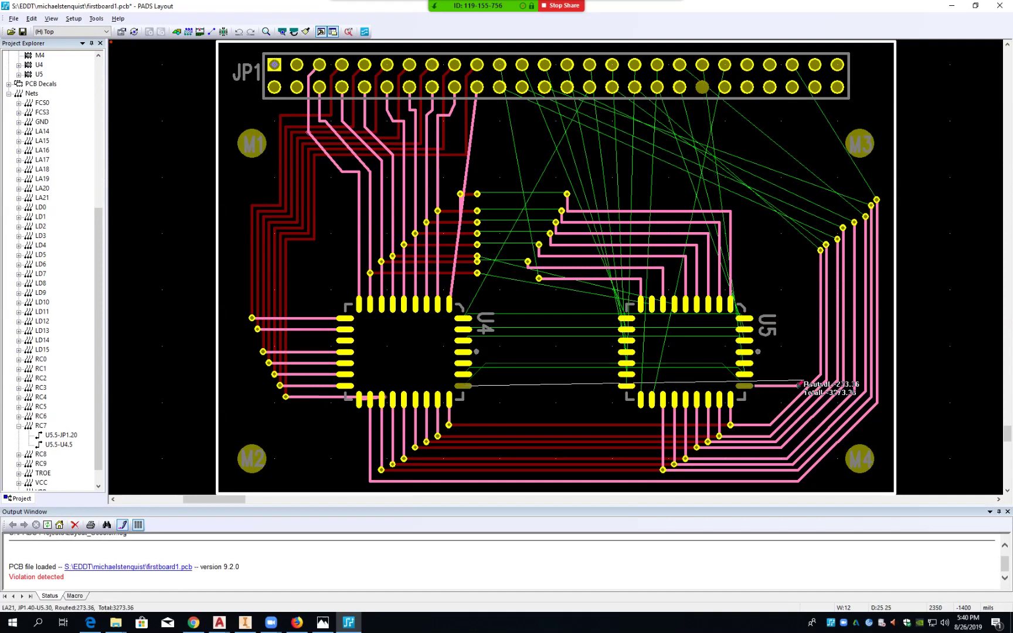
{"action": "left_click", "coordinate": [815, 369]}
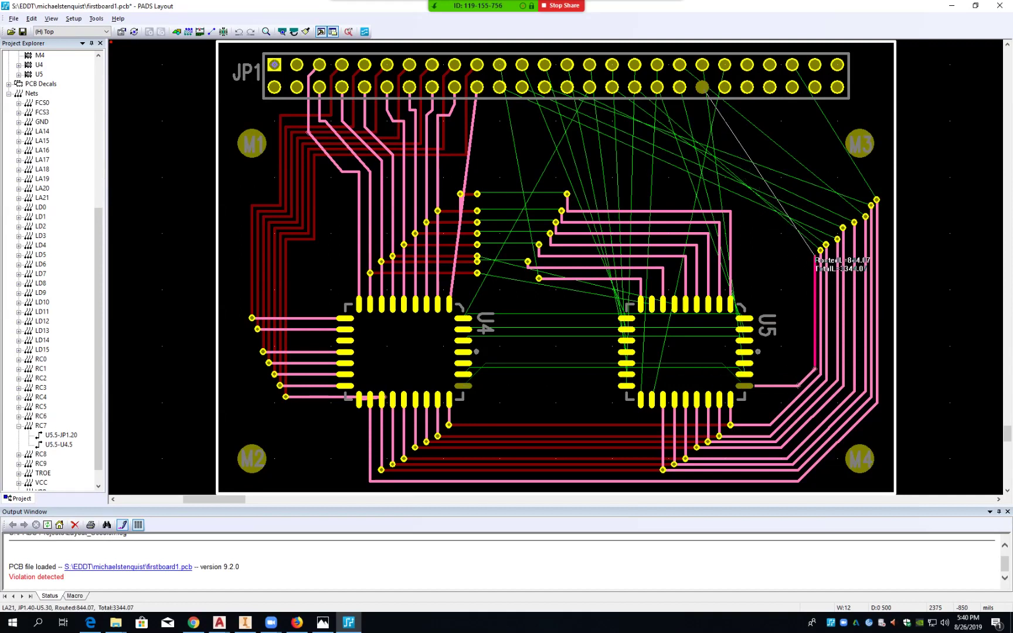
{"action": "left_click", "coordinate": [815, 256]}
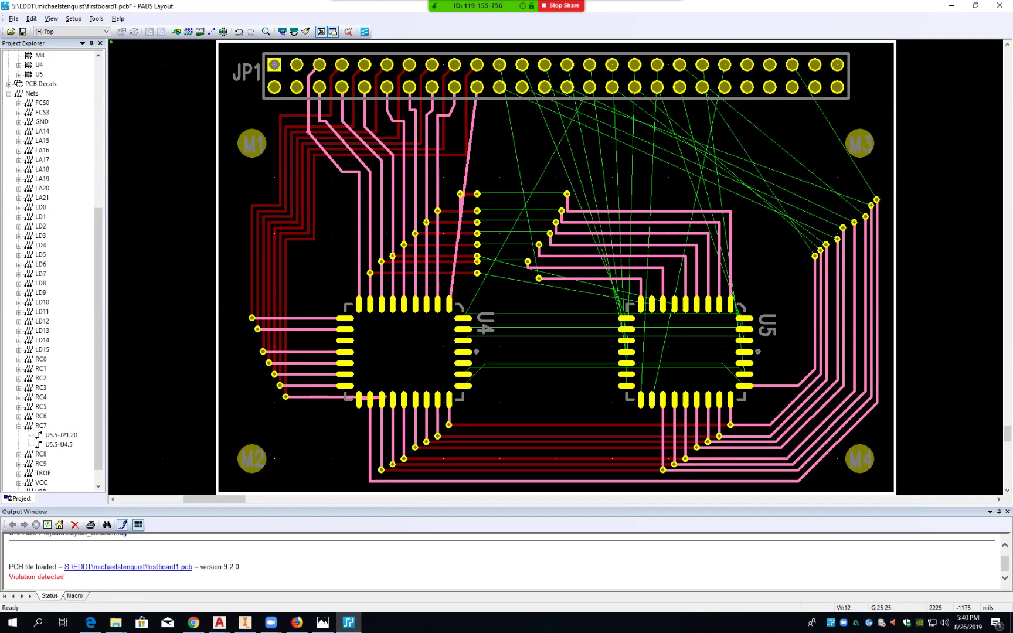
{"action": "left_click", "coordinate": [744, 374]}
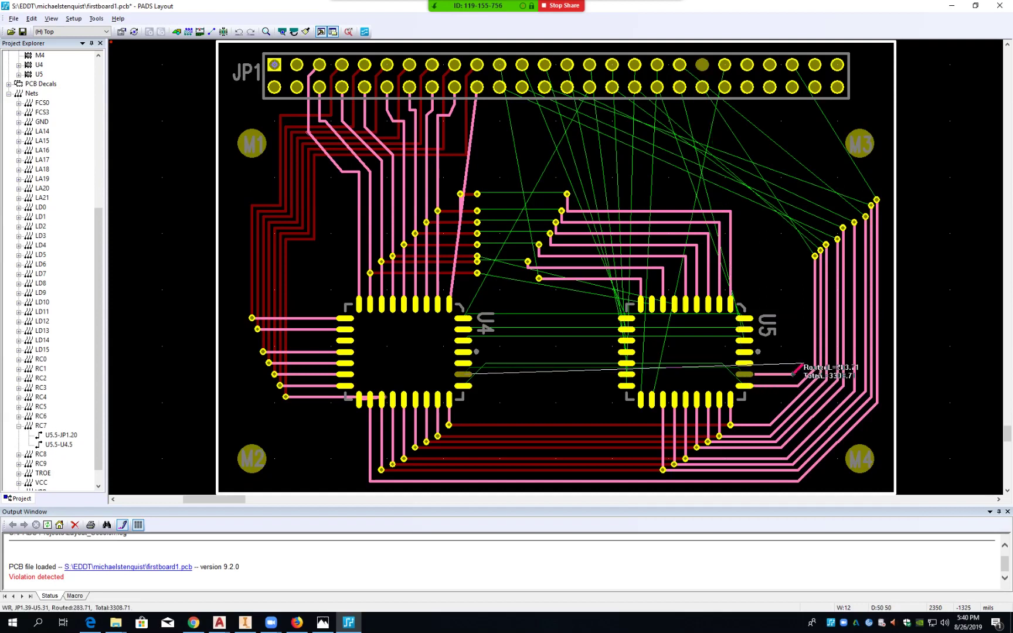
{"action": "left_click", "coordinate": [803, 364]}
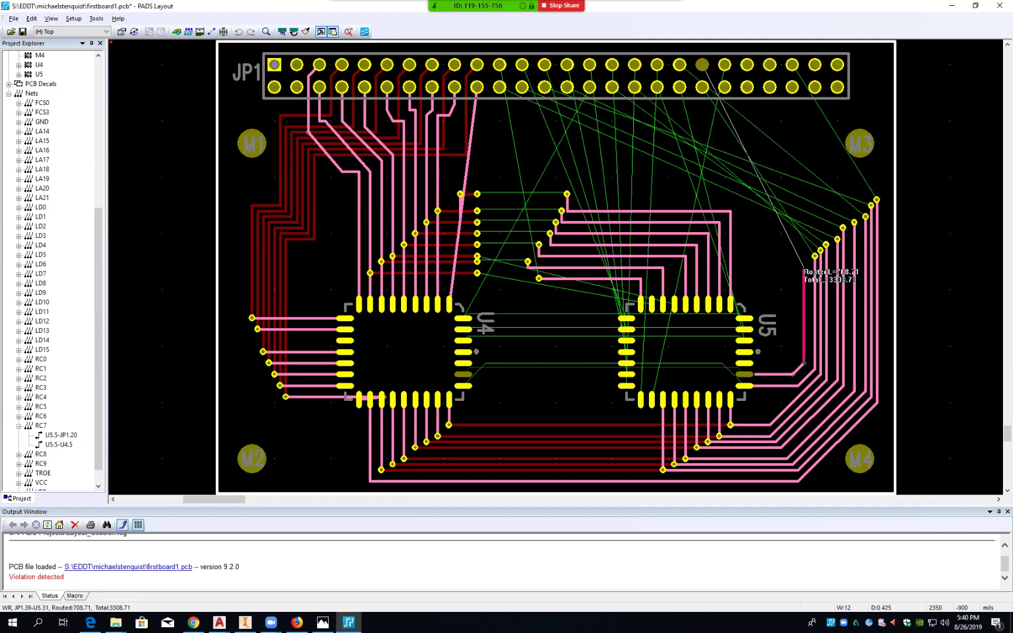
{"action": "left_click", "coordinate": [803, 262]}
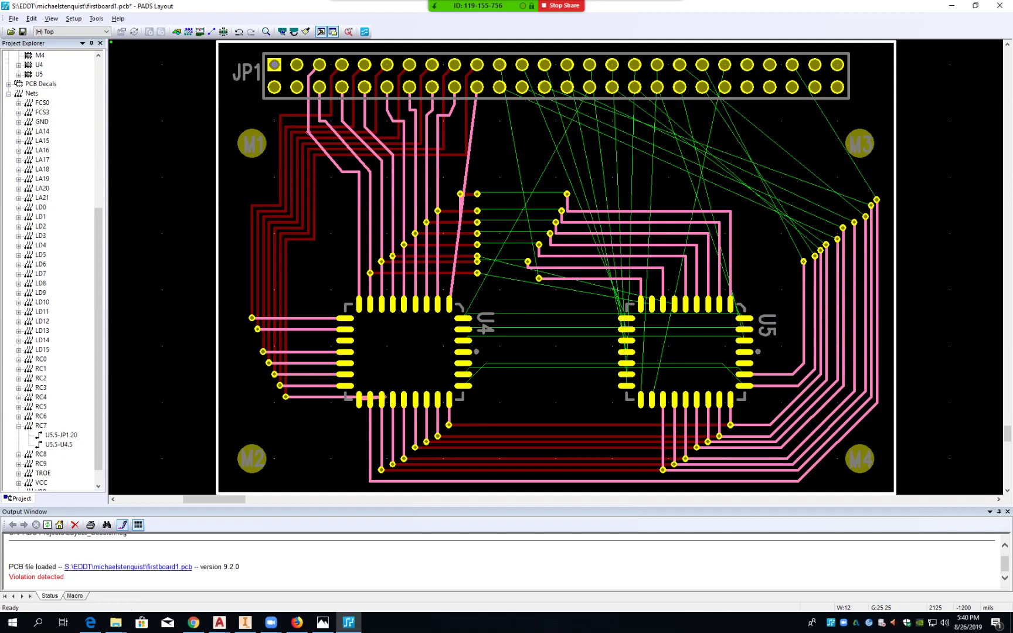
- Route U5's LA20 and LA19 pins outward and up inside the WR trace, ending each with a via continuing the diagonal via row
{"action": "left_click", "coordinate": [746, 340]}
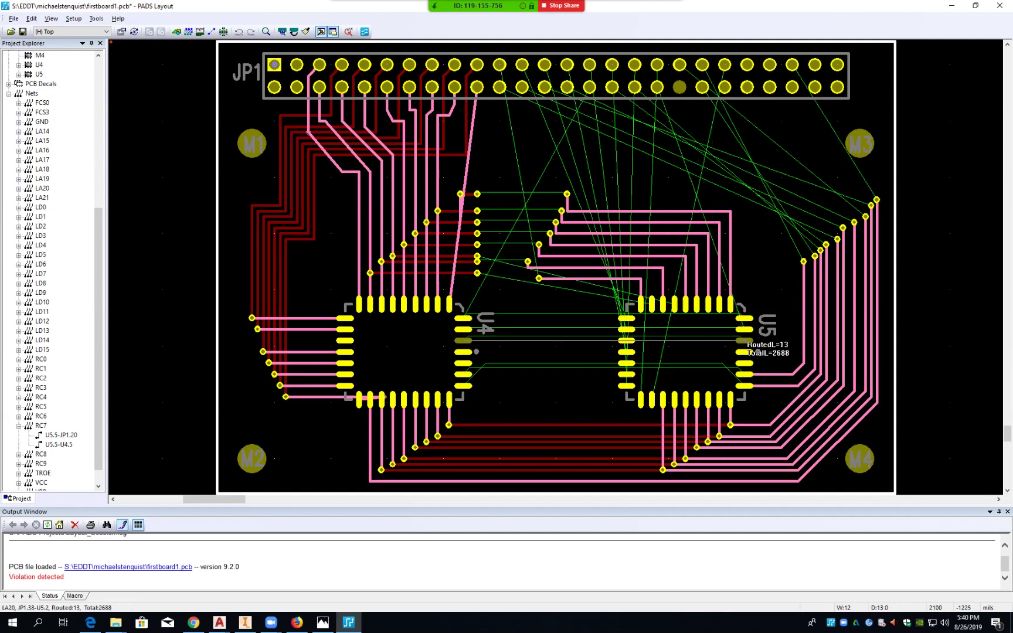
{"action": "left_click", "coordinate": [798, 340]}
{"action": "left_click", "coordinate": [798, 268], "text": "ctrl"}
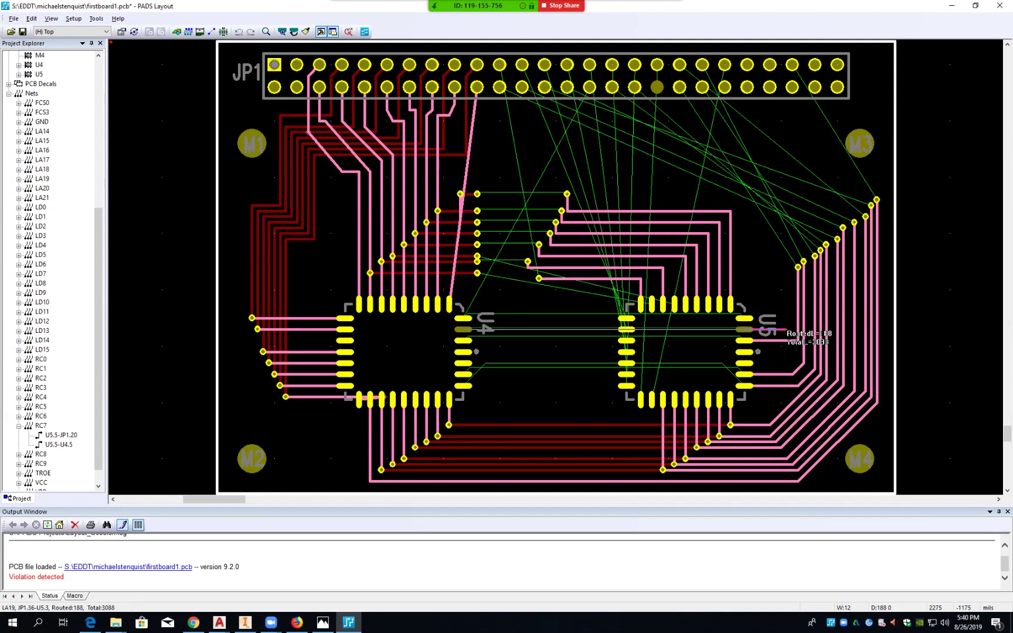
{"action": "left_click", "coordinate": [787, 330]}
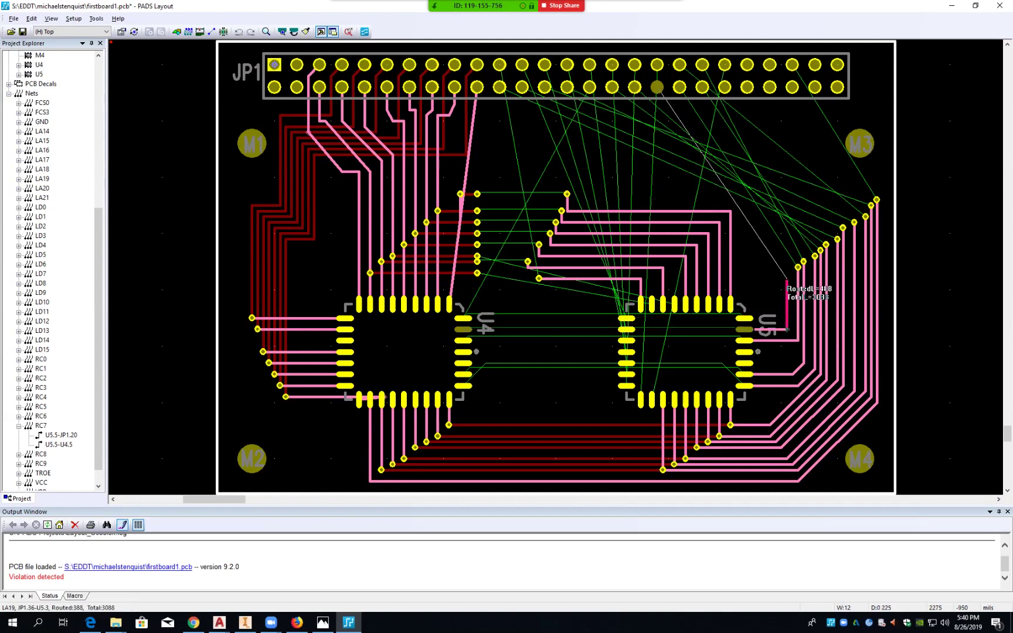
{"action": "left_click", "coordinate": [787, 273], "text": "ctrl"}
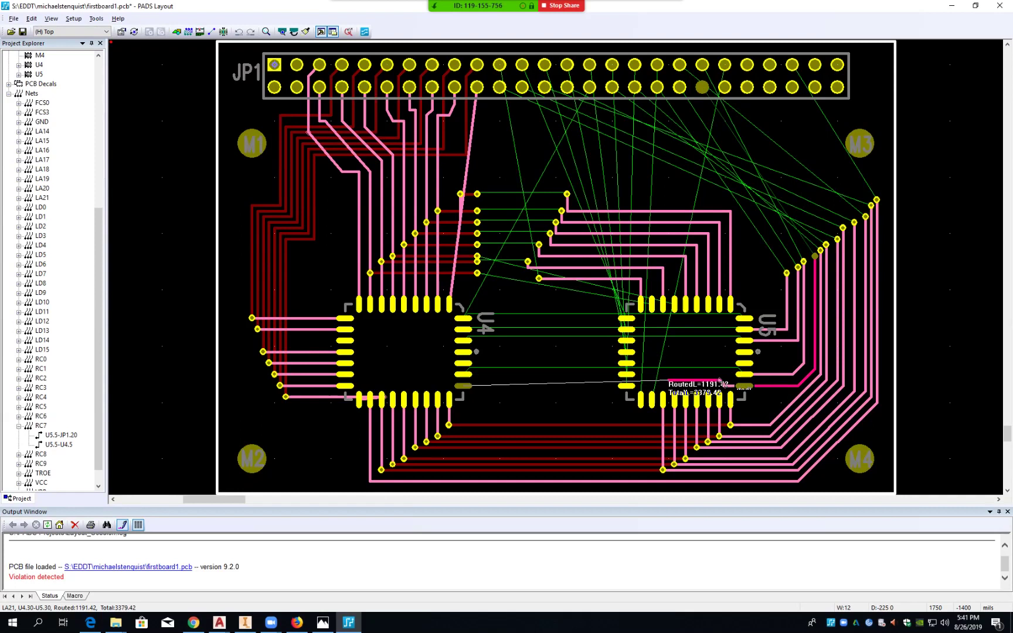
- Route LA21 from U5 pin 30 inward to x 1750, y -1400, and end it there with a via to layer 6 (Bottom)
{"action": "left_click", "coordinate": [669, 380]}
{"action": "type", "text": "l"}
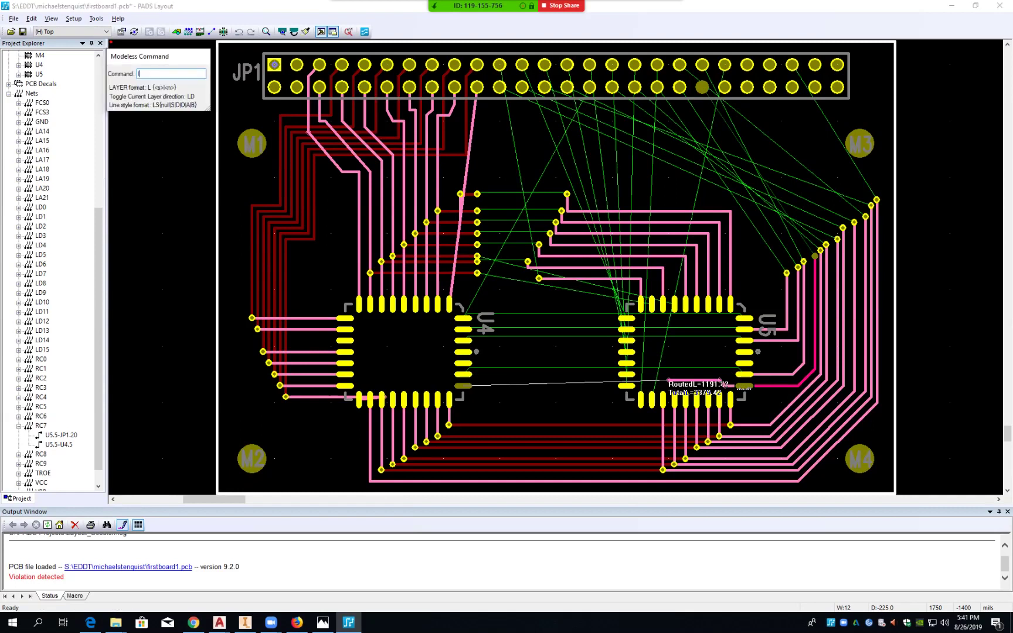
{"action": "type", "text": "6"}
{"action": "key", "text": "Return"}
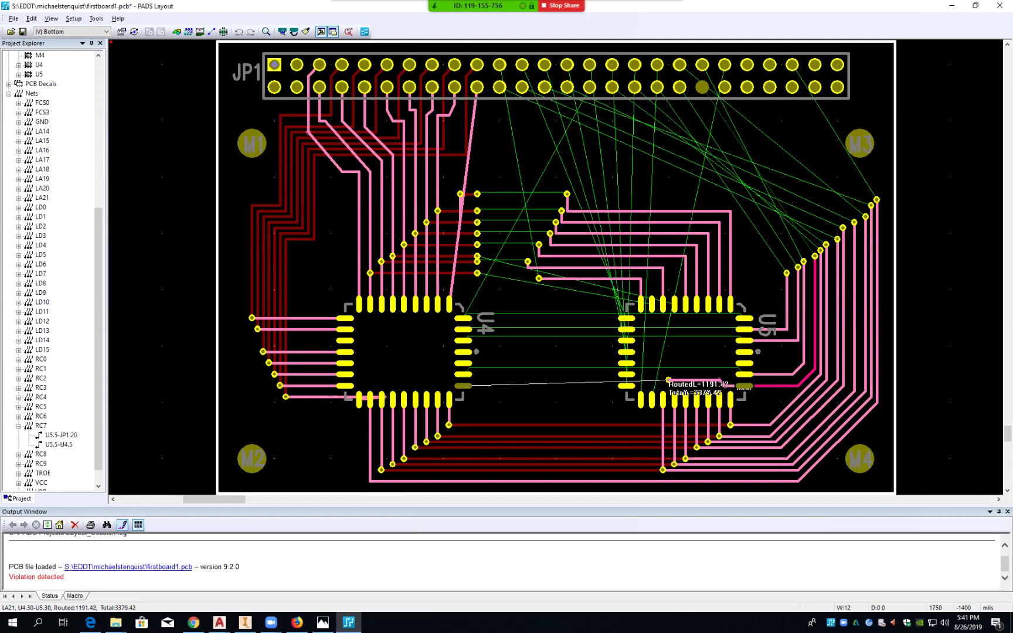
{"action": "double_click", "coordinate": [668, 380]}
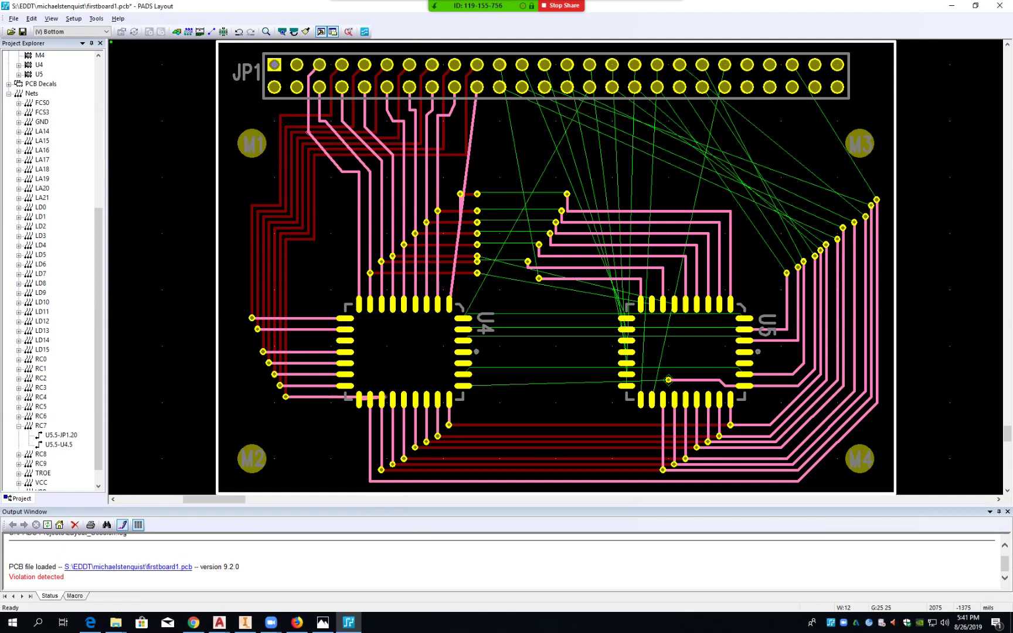
- Route WR from U5 pin 31 inward parallel to the LA21 trace, ending with a via at x 1750, y -1350
{"action": "left_click", "coordinate": [742, 374]}
{"action": "key", "text": "F2"}
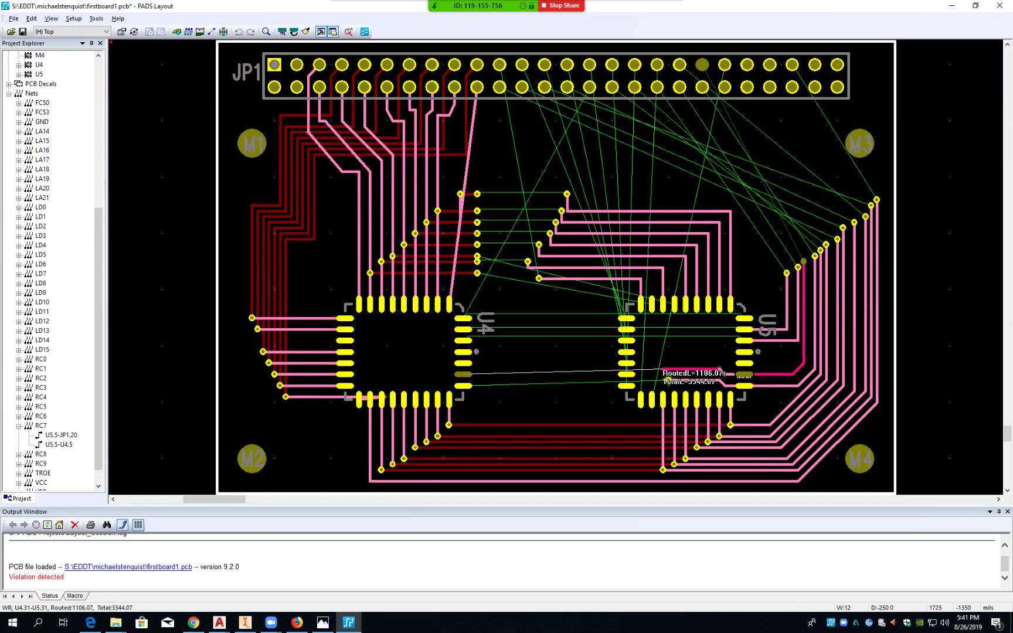
{"action": "type", "text": "l6"}
{"action": "key", "text": "Return"}
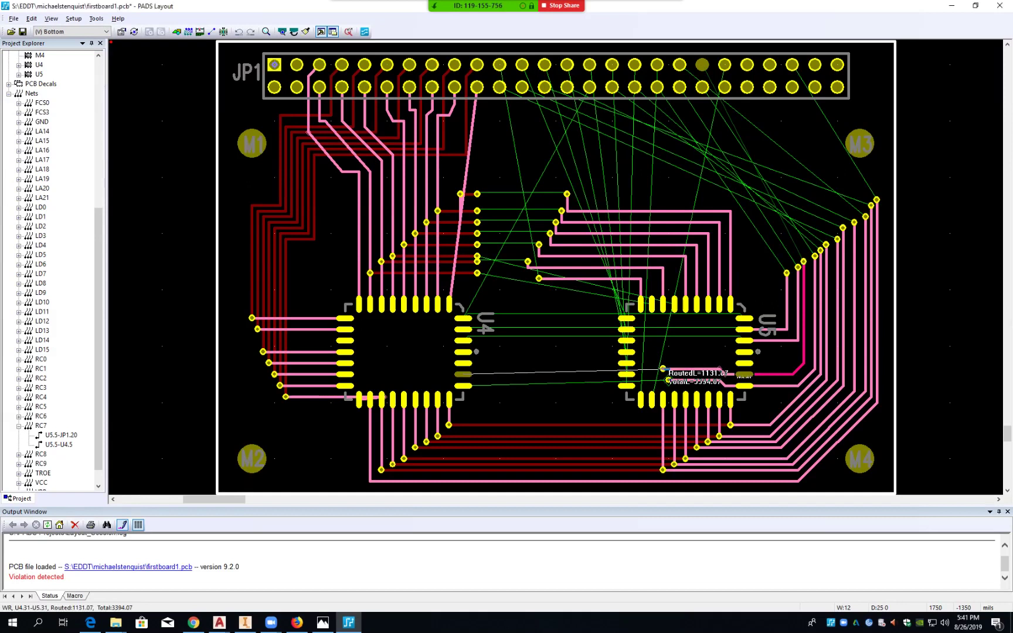
{"action": "key", "text": "BackSpace"}
{"action": "key", "text": "Escape"}
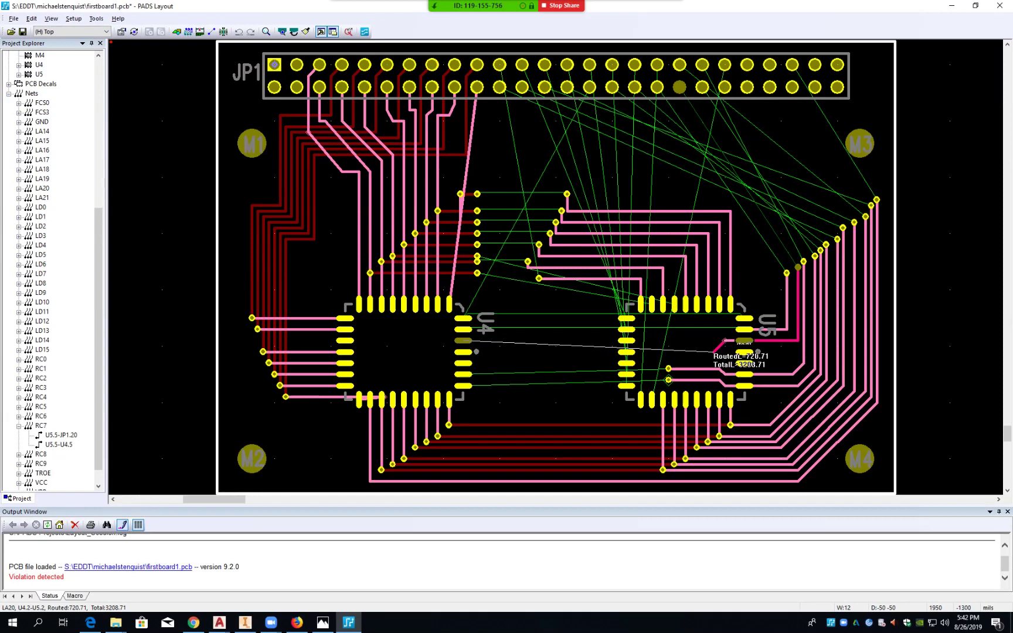
- Route U5's LA20, LA19 and LA16 pins inward to vias at x 1750, spaced 50 mils apart at y -1300, -1250 and -1200
{"action": "left_click", "coordinate": [707, 359]}
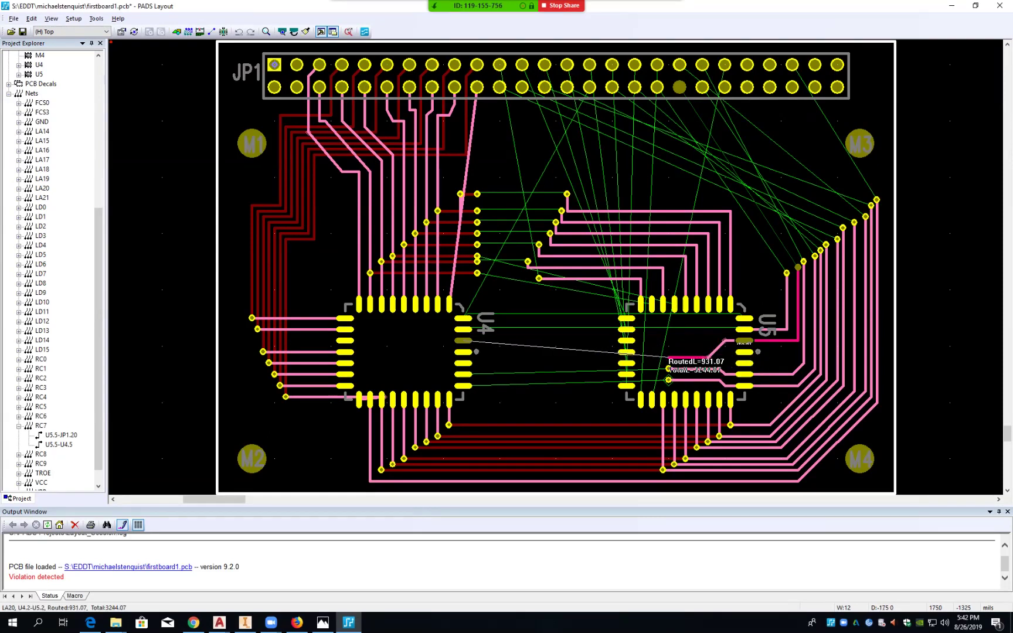
{"action": "left_click", "coordinate": [669, 357], "text": "ctrl"}
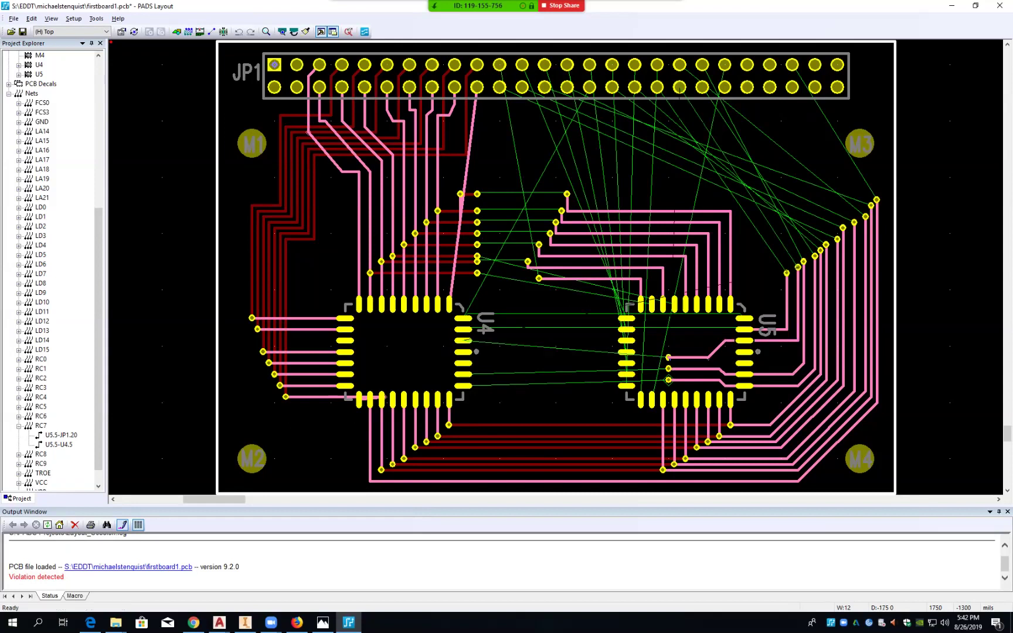
{"action": "double_click", "coordinate": [742, 330]}
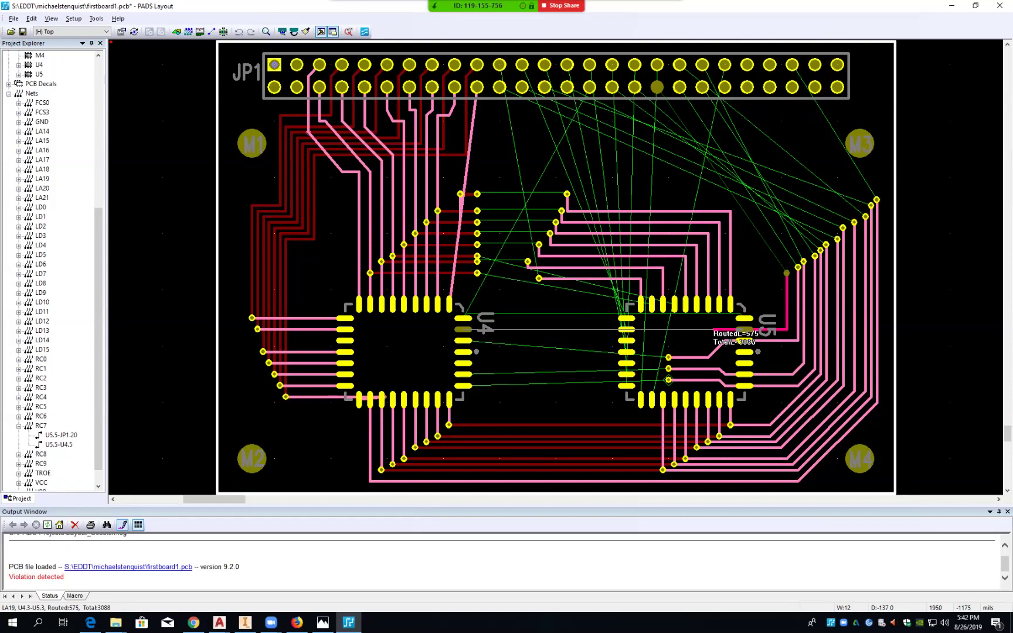
{"action": "left_click", "coordinate": [718, 329]}
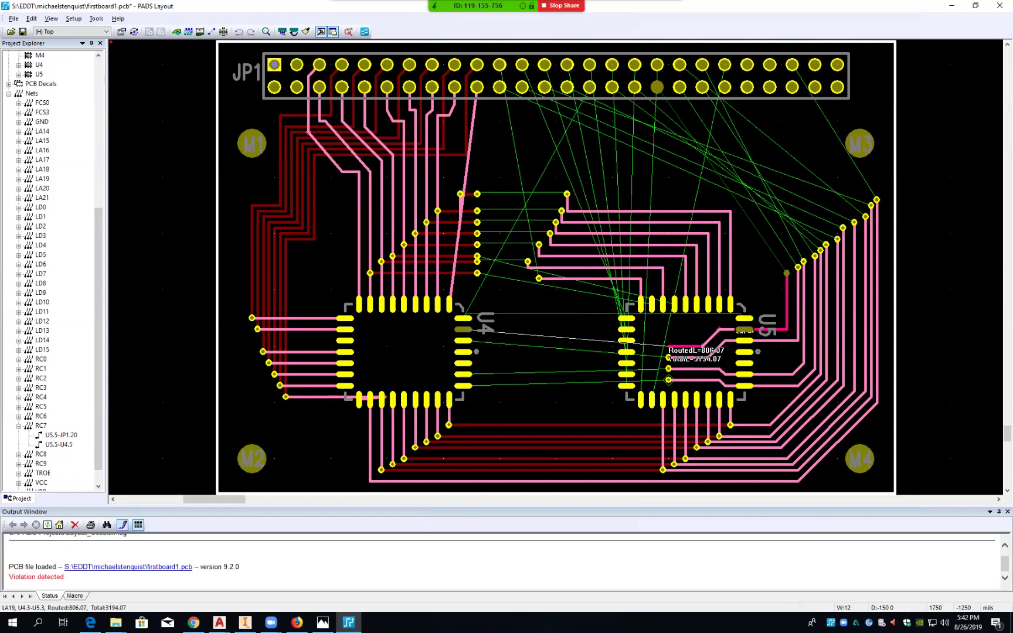
{"action": "left_click", "coordinate": [668, 346], "text": "ctrl"}
{"action": "left_click", "coordinate": [744, 319]}
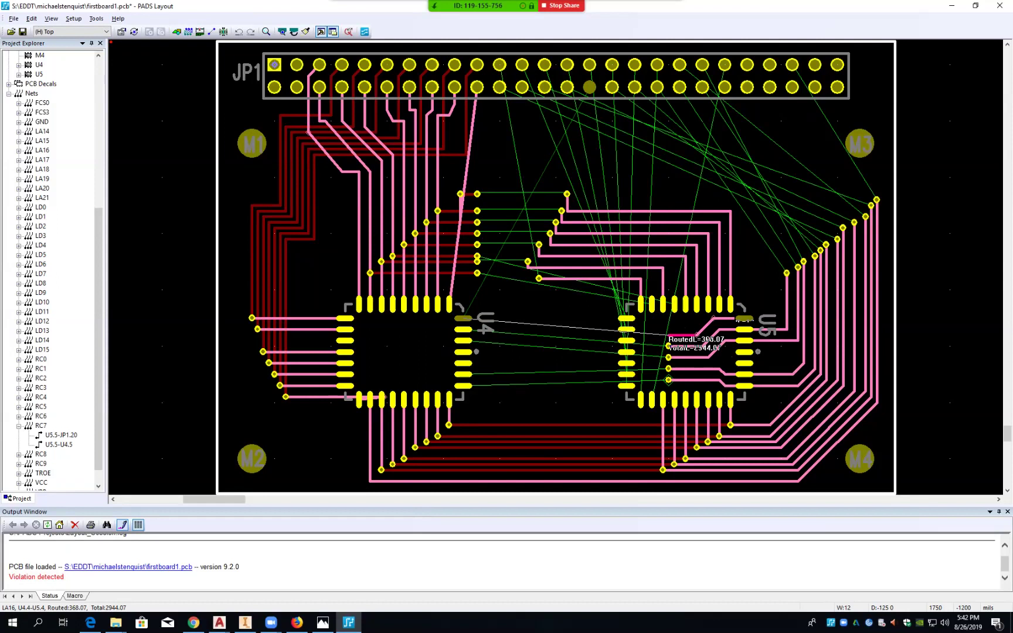
{"action": "key", "text": "Escape"}
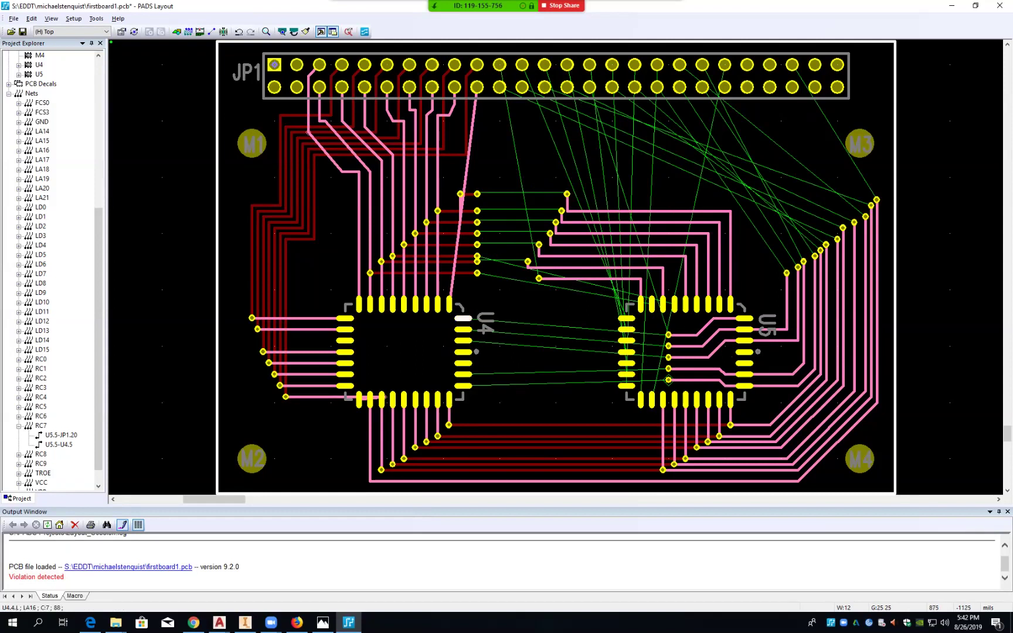
- Fan out U4's LA16, LA19 and LA20 pins with short horizontal traces to vias at x 925, y -1125, -1175 and -1225
{"action": "left_click", "coordinate": [469, 319]}
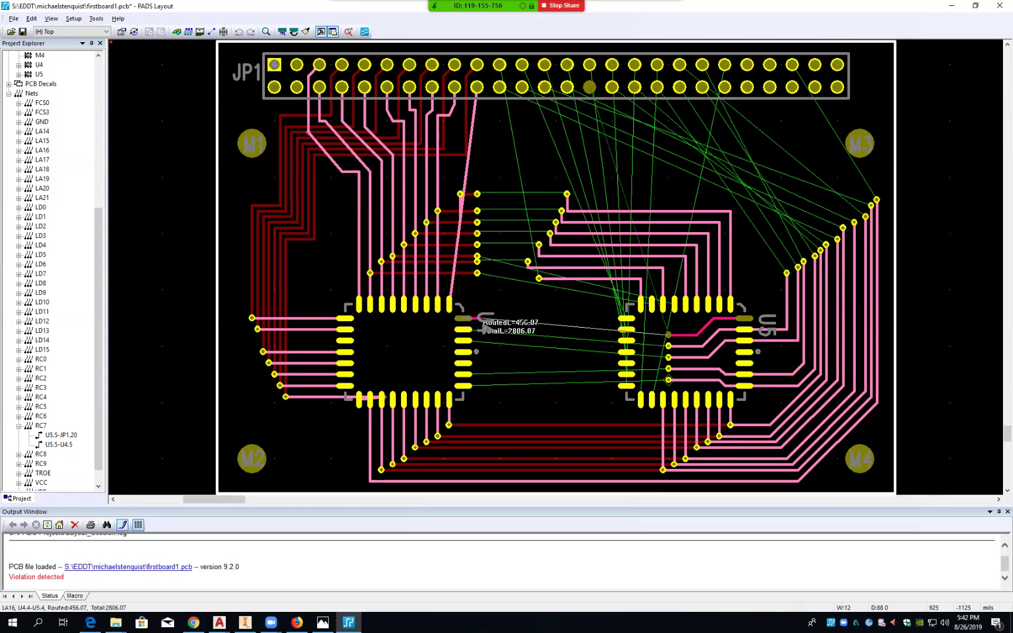
{"action": "left_click", "coordinate": [482, 319], "text": "ctrl"}
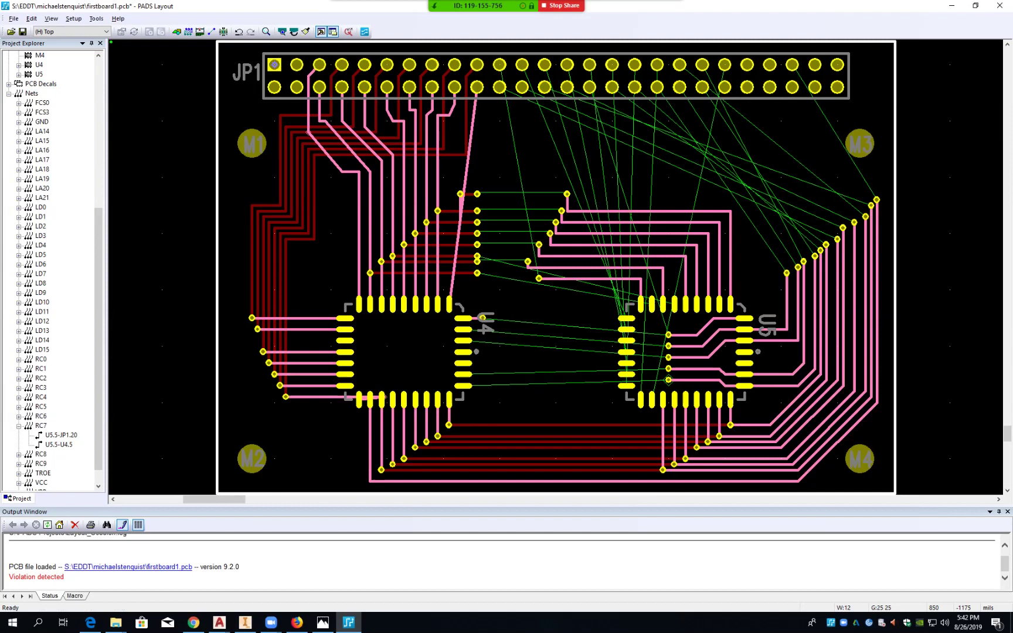
{"action": "left_click", "coordinate": [463, 330]}
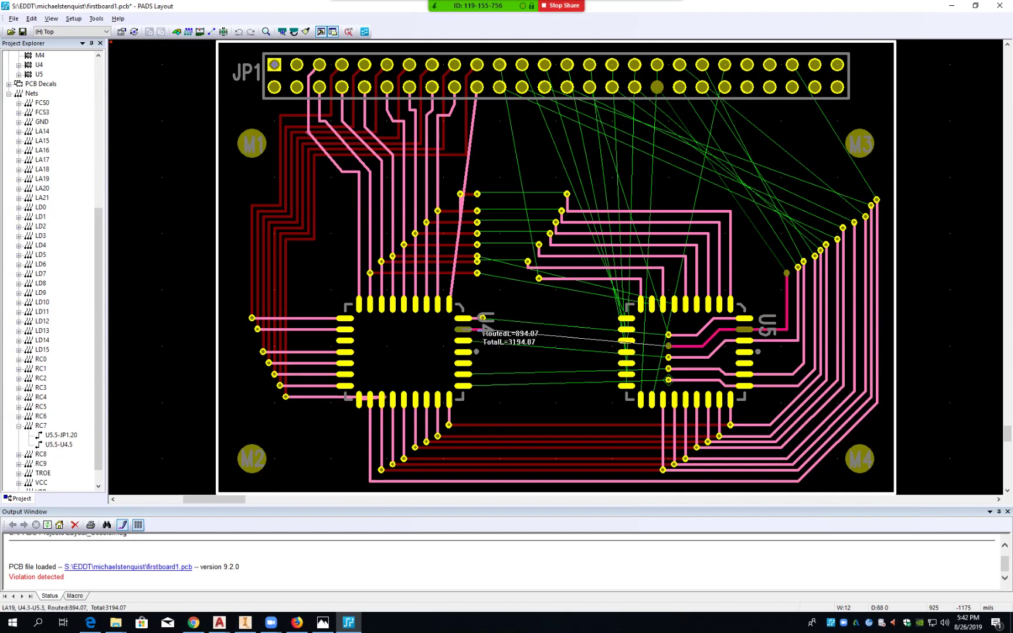
{"action": "left_click", "coordinate": [482, 329], "text": "ctrl"}
{"action": "left_click", "coordinate": [464, 341]}
{"action": "key", "text": "F2"}
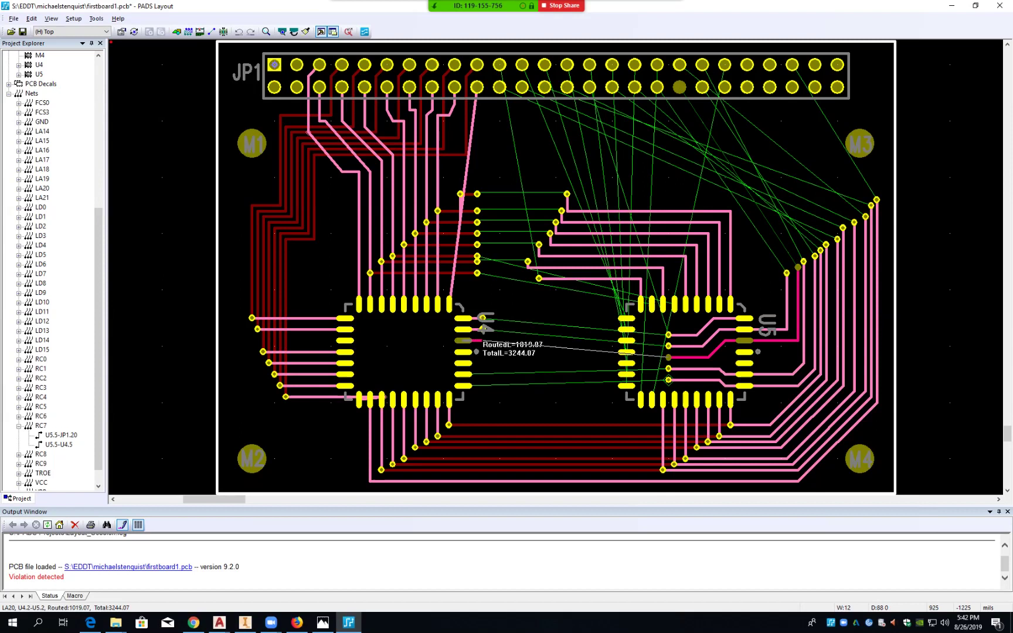
{"action": "left_click", "coordinate": [483, 340], "text": "ctrl"}
- Fan out U4's VPP and VCC pins with short horizontal traces to vias at x 925, y -1275 and -1325
{"action": "left_click", "coordinate": [464, 352]}
{"action": "key", "text": "F2"}
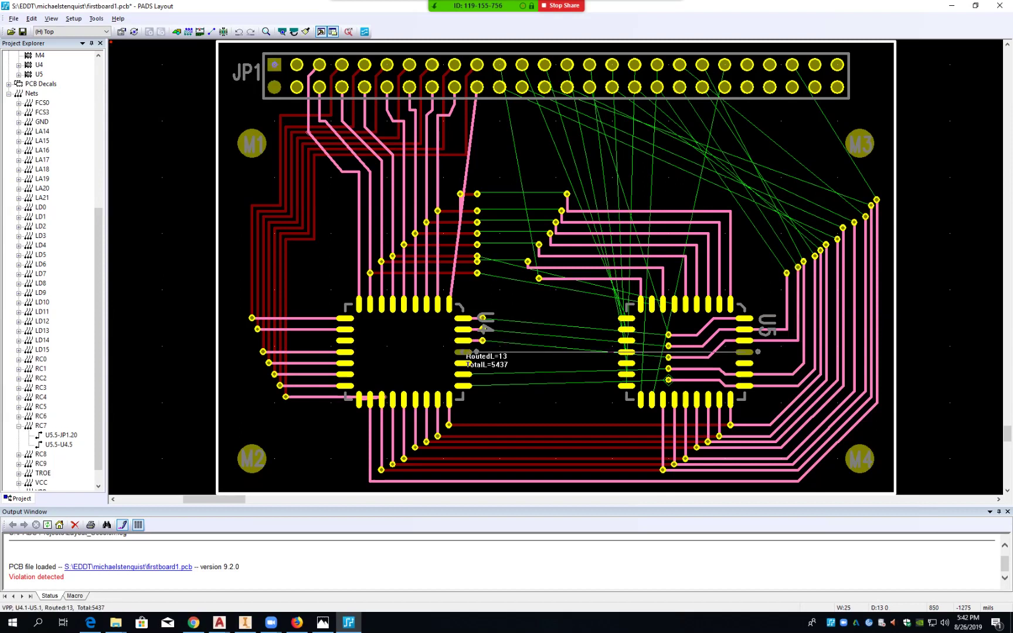
{"action": "key", "text": "Escape"}
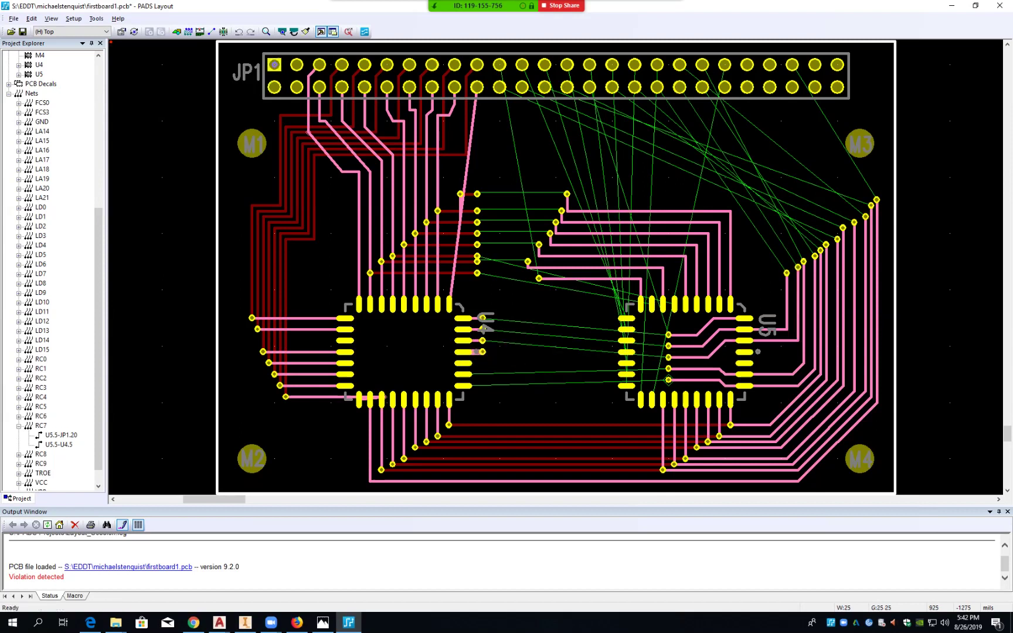
{"action": "left_click", "coordinate": [466, 364]}
{"action": "key", "text": "F2"}
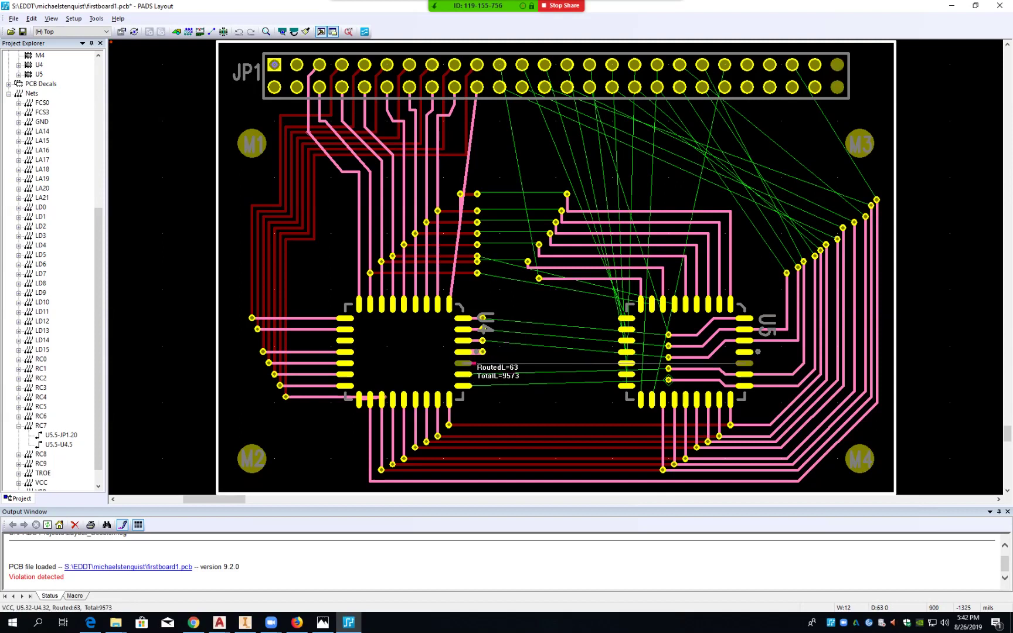
{"action": "key", "text": "Escape"}
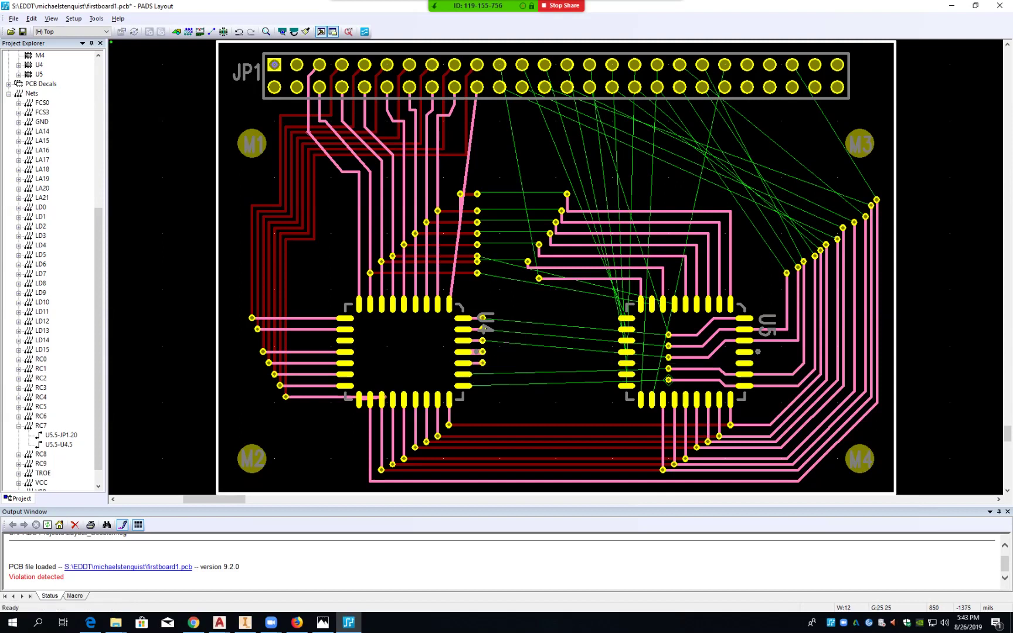
- Fan out U4's WR and LA21 pins with short horizontal traces to vias at x 925, y -1375 and -1425
{"action": "left_click", "coordinate": [466, 374]}
{"action": "key", "text": "F2"}
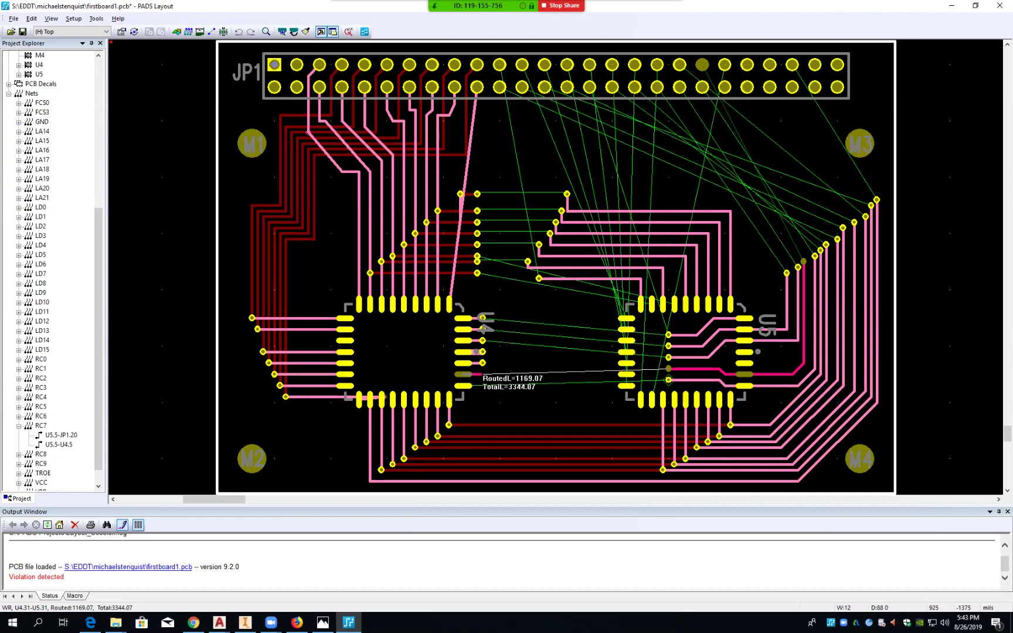
{"action": "key", "text": "Escape"}
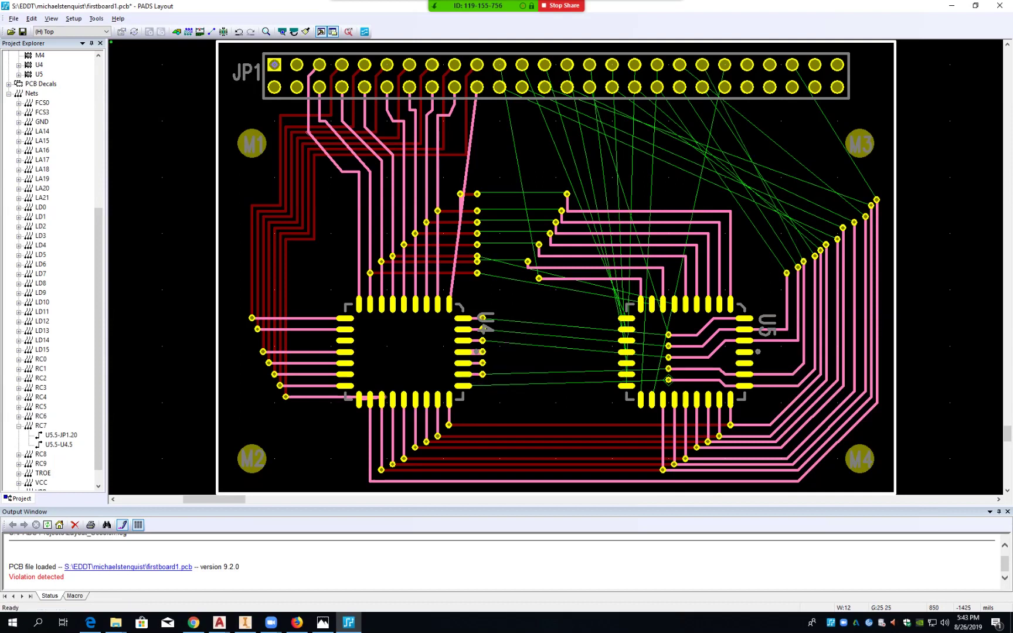
{"action": "left_click", "coordinate": [463, 385]}
{"action": "key", "text": "F2"}
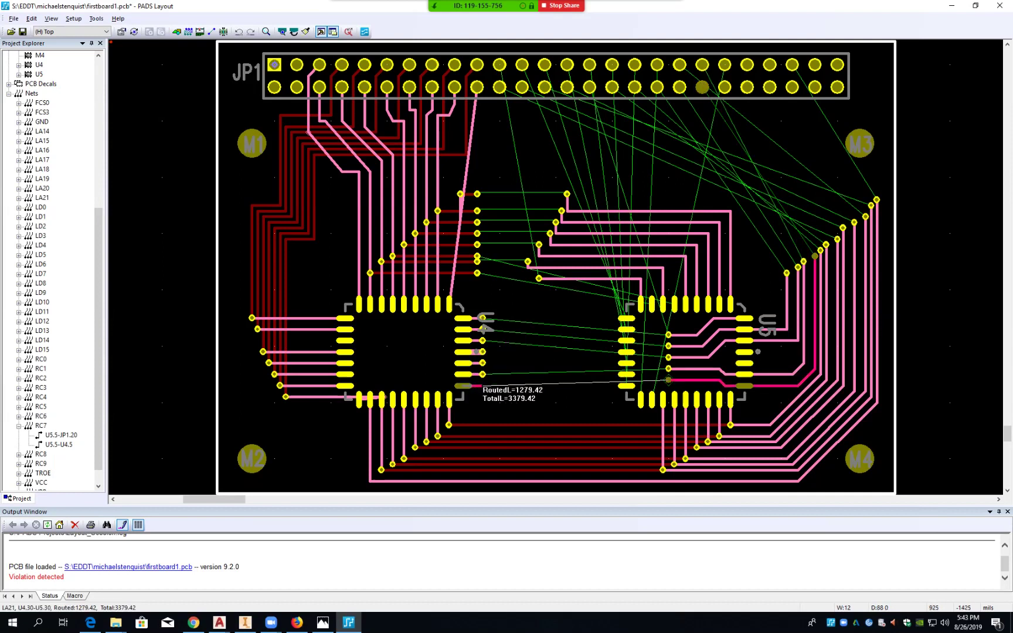
{"action": "key", "text": "Escape"}
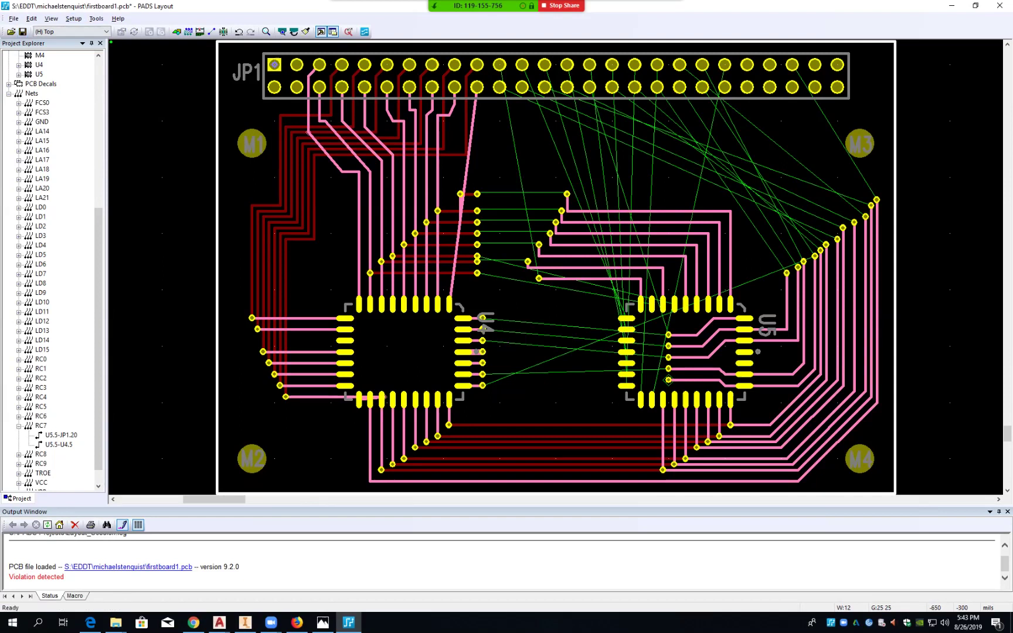
- On the Bottom layer, route LA21 straight from U4's via to a via at x 1750, y -1400, and WR across to U5's via
{"action": "left_click", "coordinate": [106, 32]}
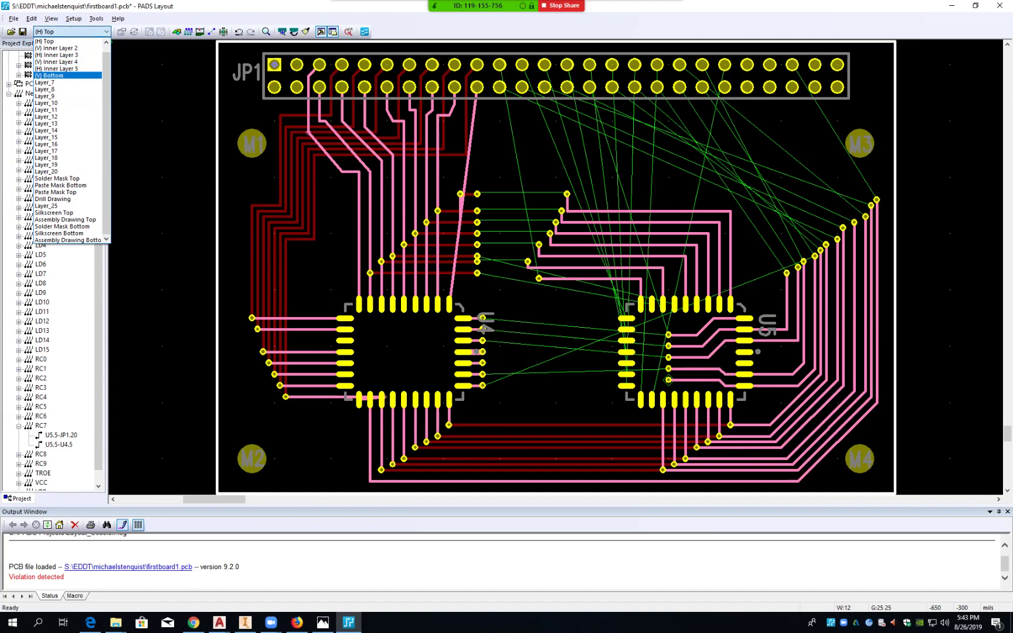
{"action": "left_click", "coordinate": [53, 76]}
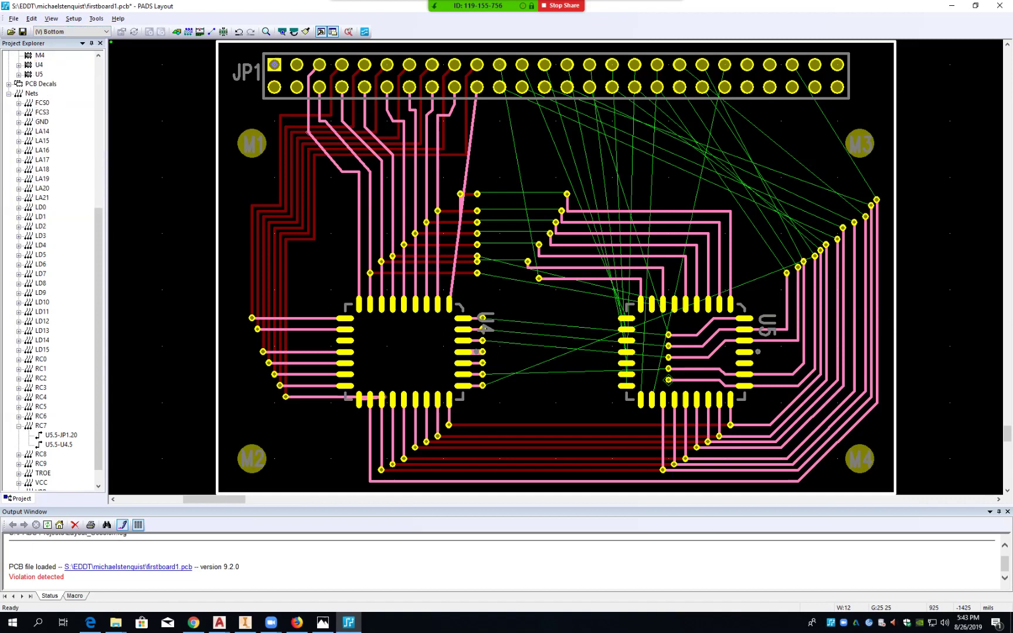
{"action": "left_click", "coordinate": [483, 386]}
{"action": "key", "text": "F2"}
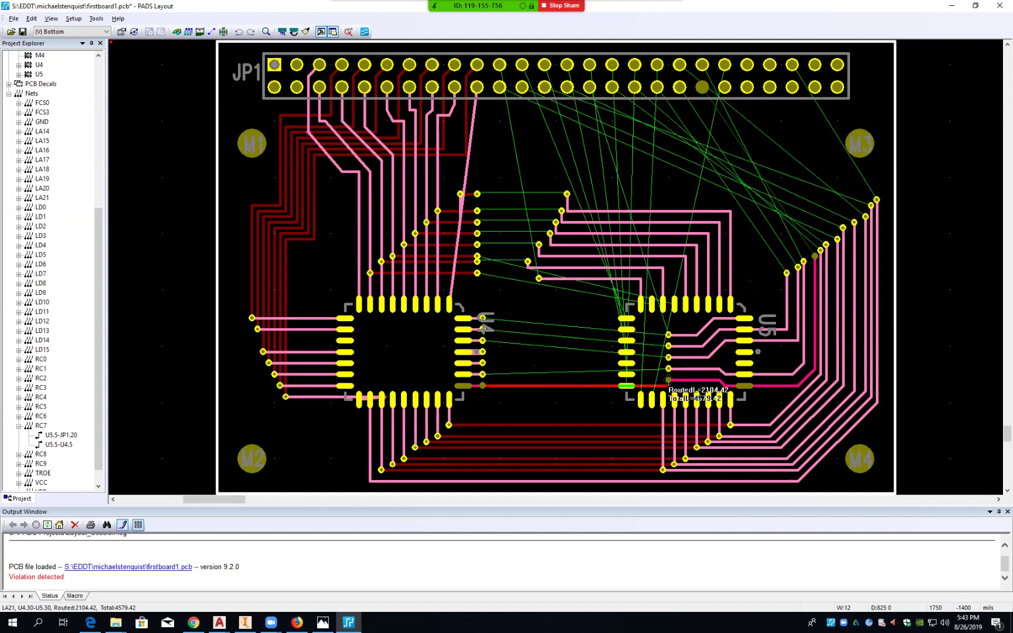
{"action": "left_click", "coordinate": [668, 385], "text": "ctrl"}
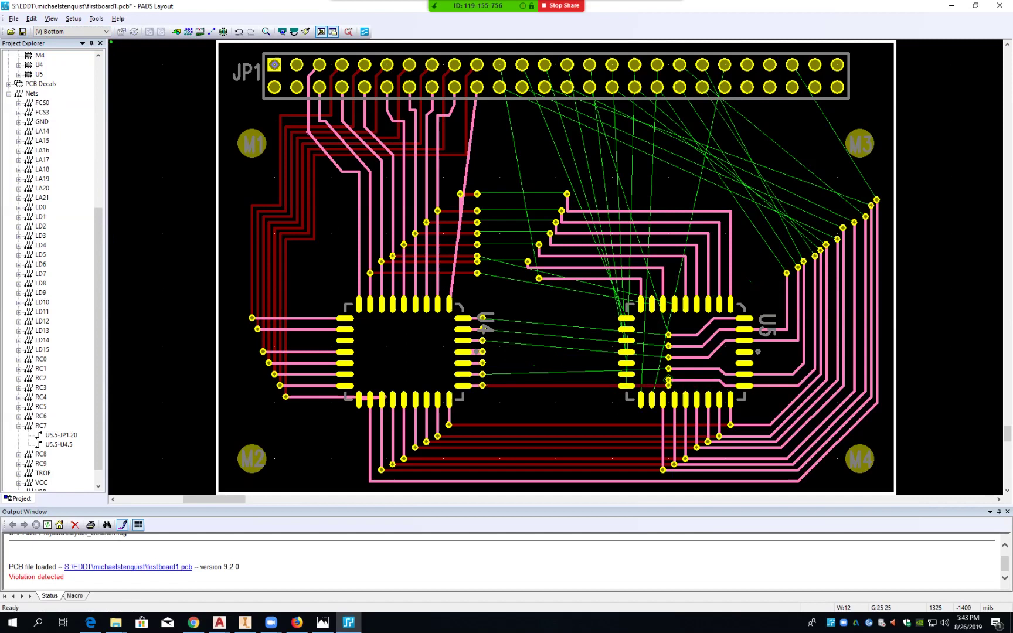
{"action": "left_click", "coordinate": [482, 375]}
{"action": "key", "text": "F2"}
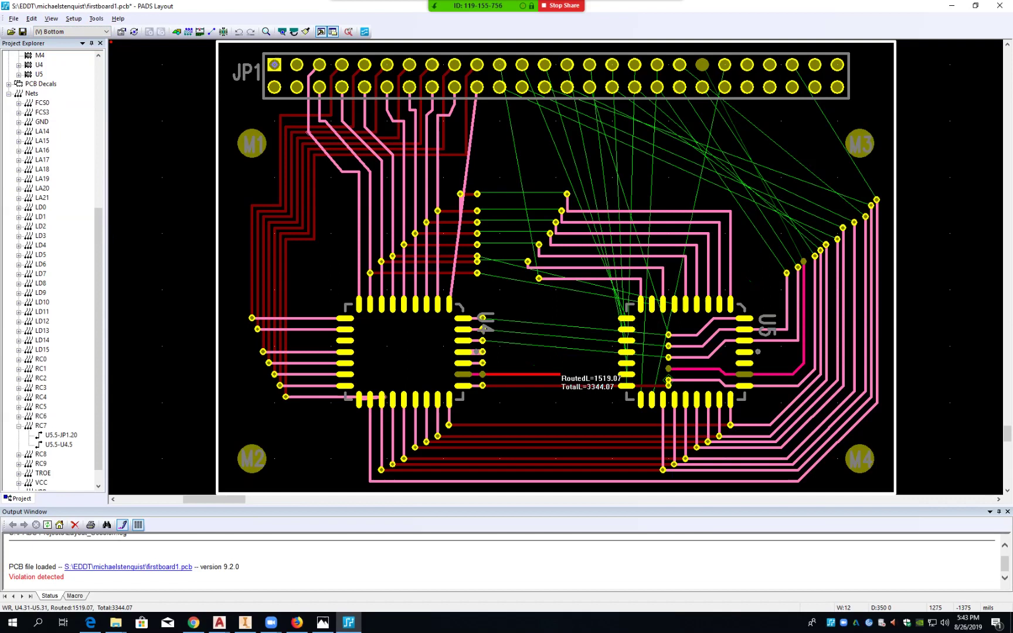
{"action": "left_click", "coordinate": [667, 380]}
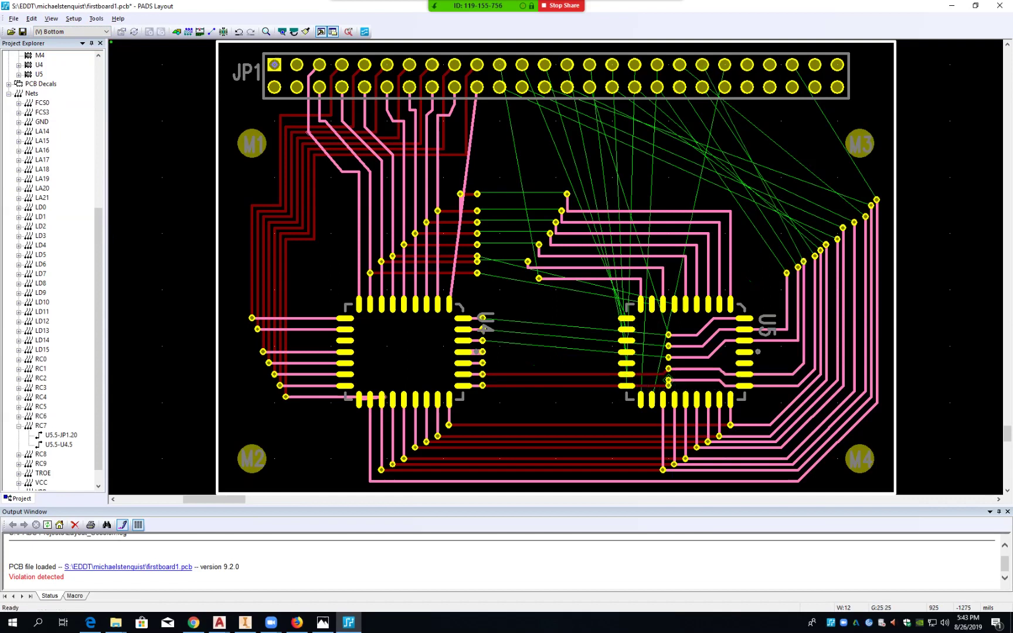
- Route LA20 and LA19 on the Bottom layer from U4's vias to U5's, with parallel diagonal bends down to y -1300 and -1250
{"action": "left_click", "coordinate": [482, 341]}
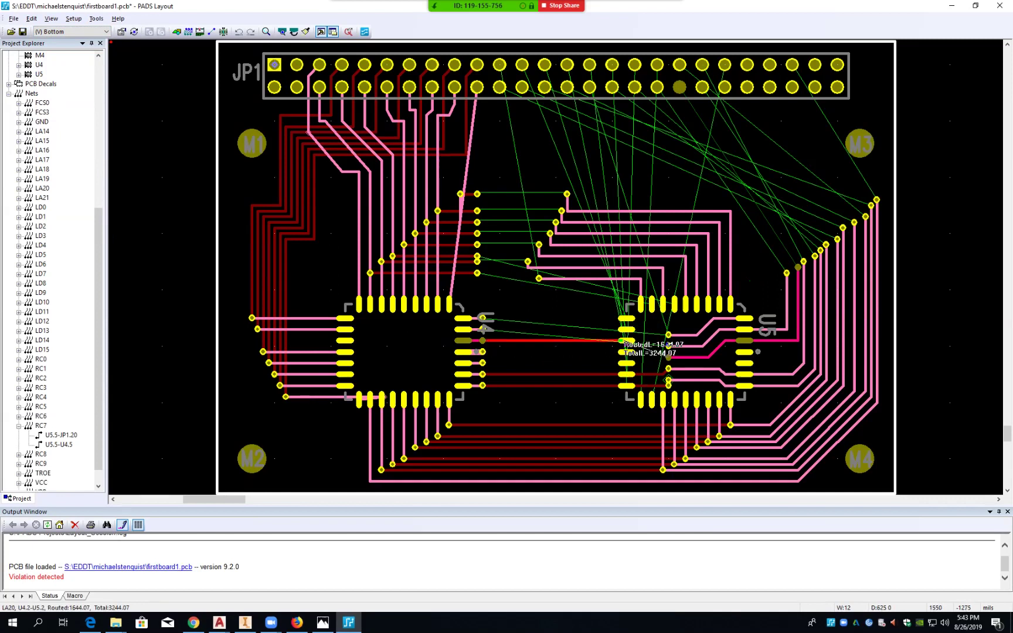
{"action": "left_click", "coordinate": [566, 340]}
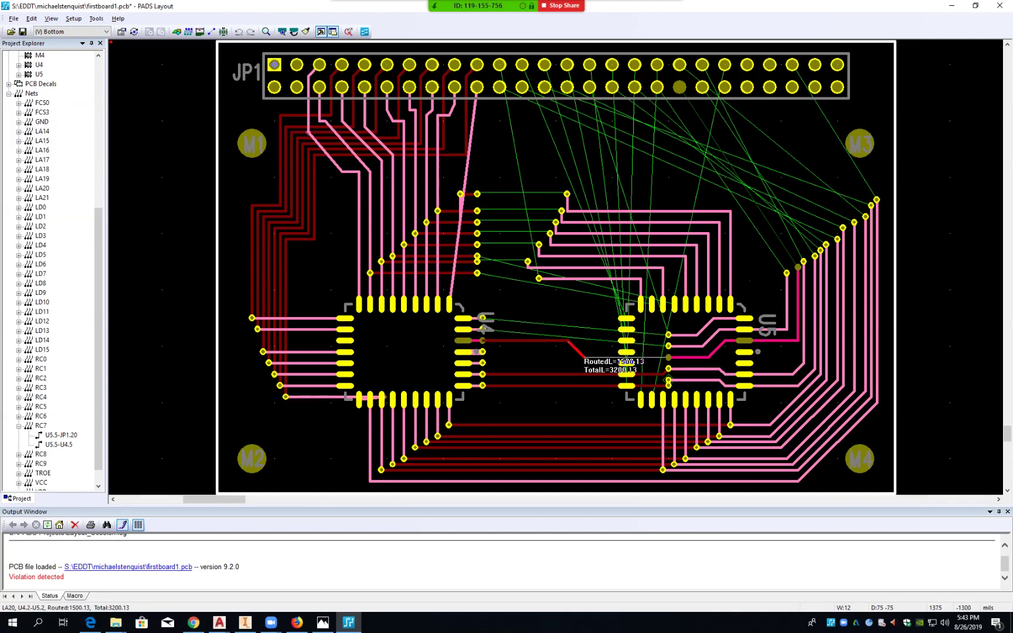
{"action": "left_click", "coordinate": [585, 357]}
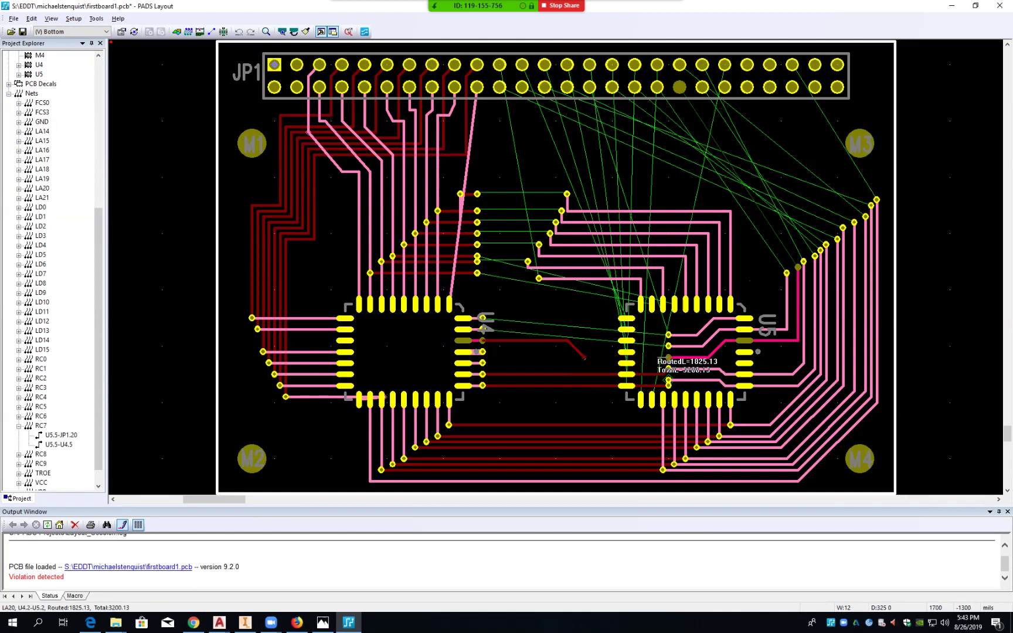
{"action": "left_click", "coordinate": [669, 357]}
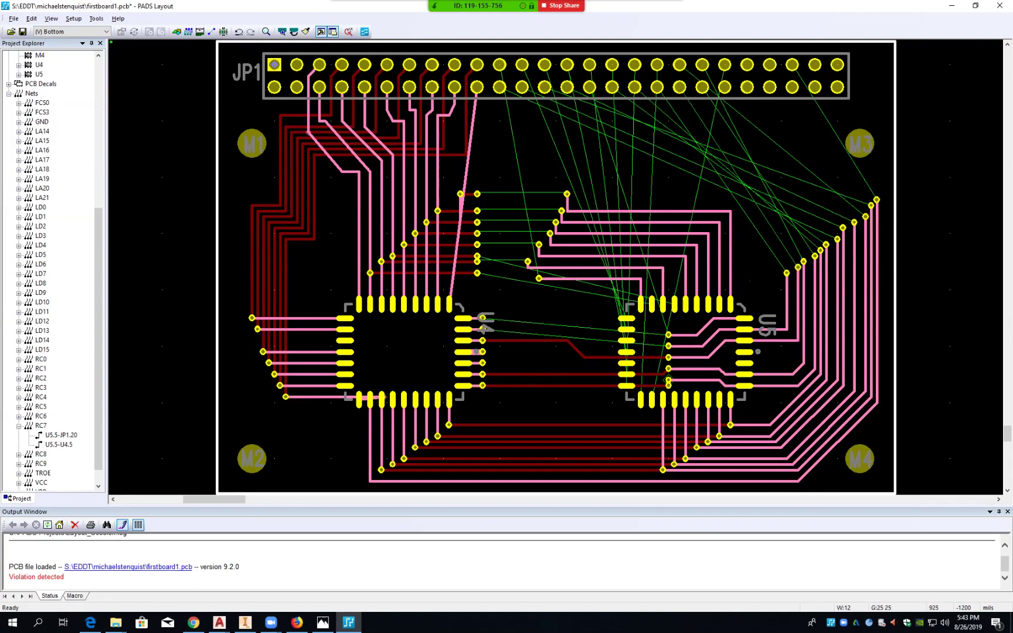
{"action": "left_click", "coordinate": [463, 329]}
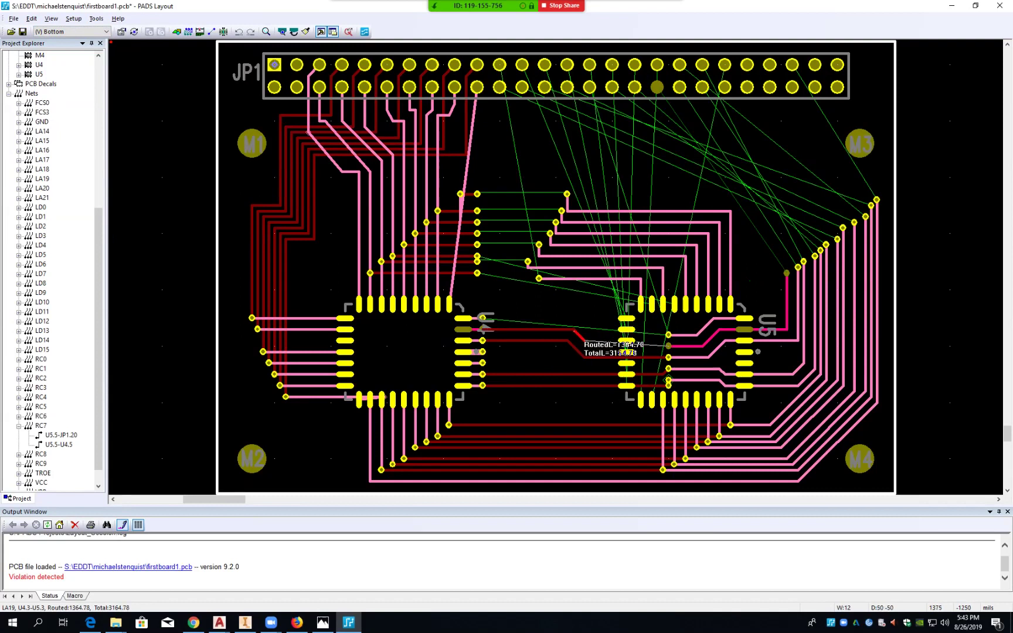
{"action": "left_click", "coordinate": [591, 346]}
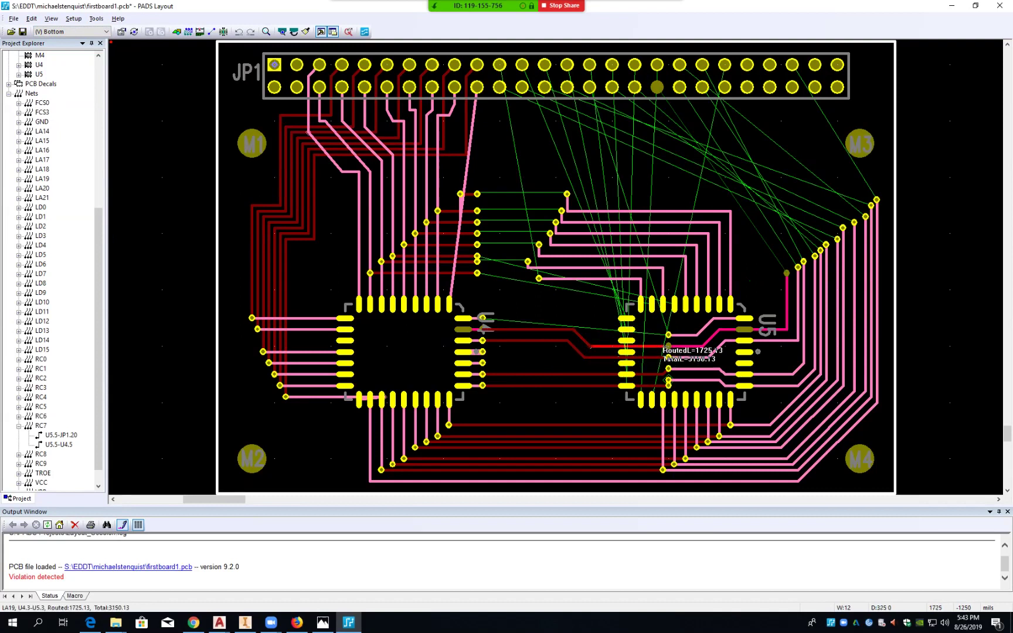
{"action": "left_click", "coordinate": [668, 346]}
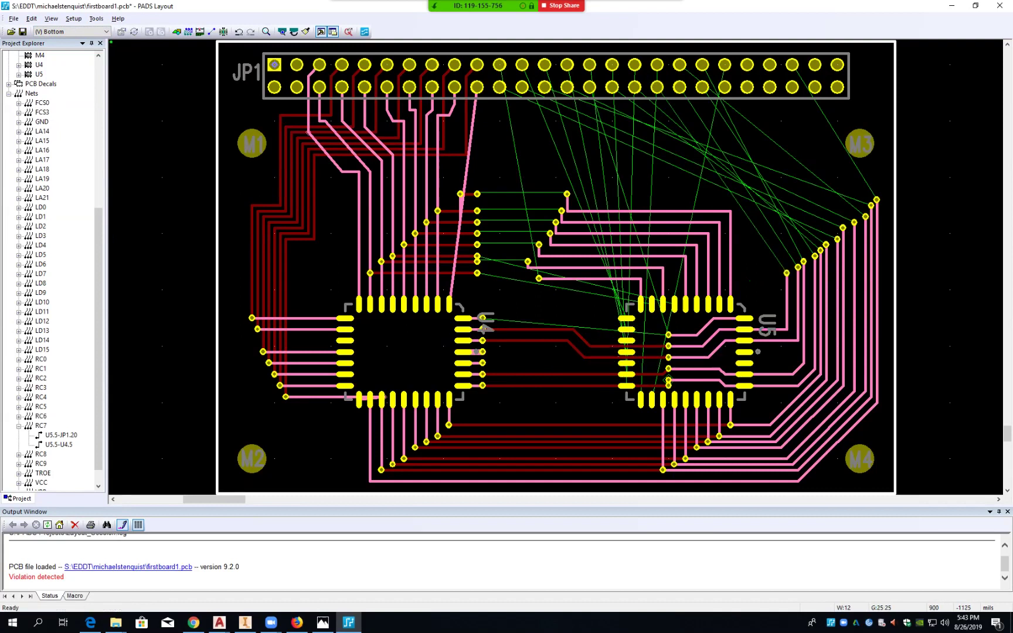
- Route LA16 on the Bottom layer from U4's via to U5's, bending diagonally from x 1350 to x 1425, y -1200
{"action": "left_click", "coordinate": [481, 318]}
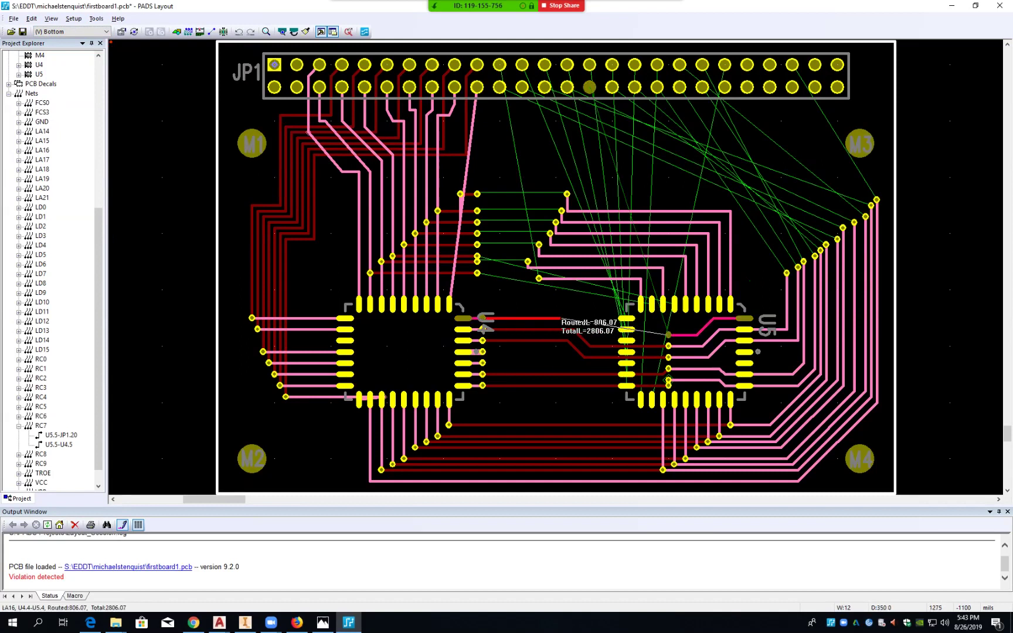
{"action": "left_click", "coordinate": [578, 318]}
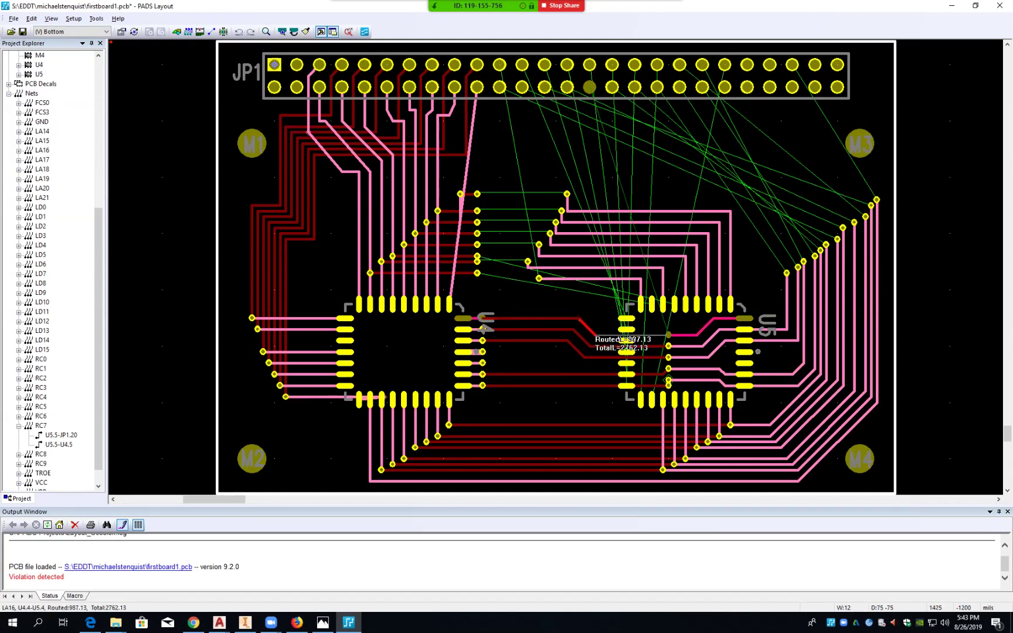
{"action": "left_click", "coordinate": [595, 336]}
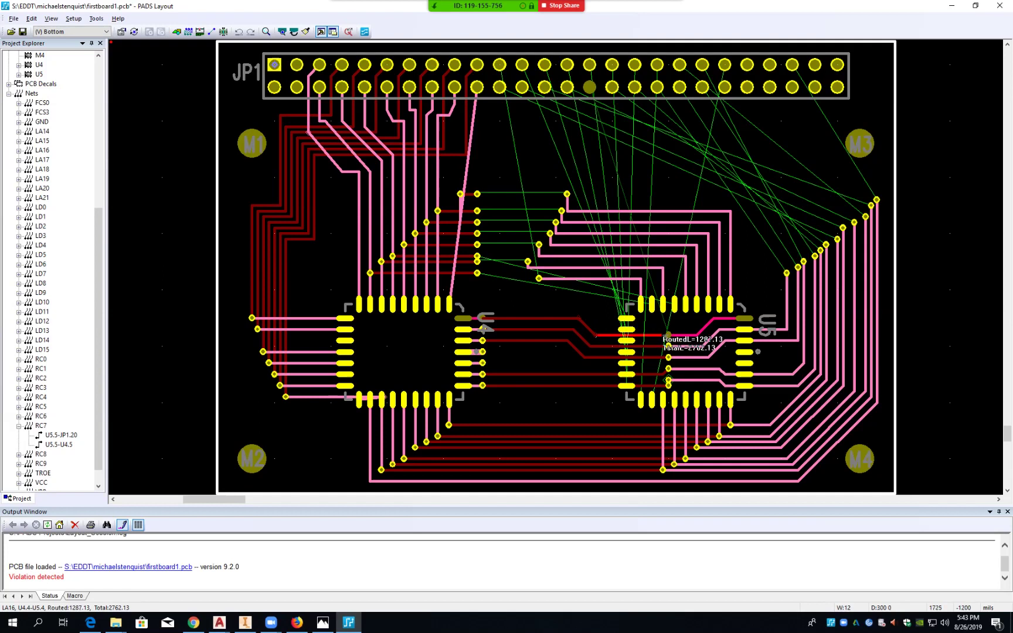
{"action": "left_click", "coordinate": [669, 336]}
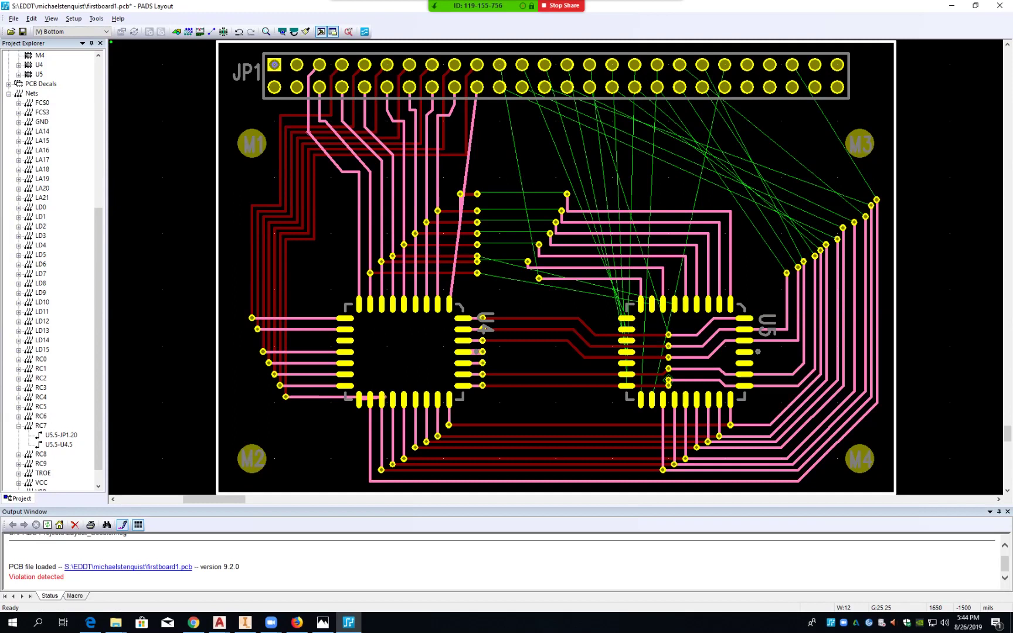
- Route U5's LD15 and LD14 pins on the Top layer toward U4, turning up at x 1000 and 1050 to vias at y -1050
{"action": "left_click", "coordinate": [641, 399]}
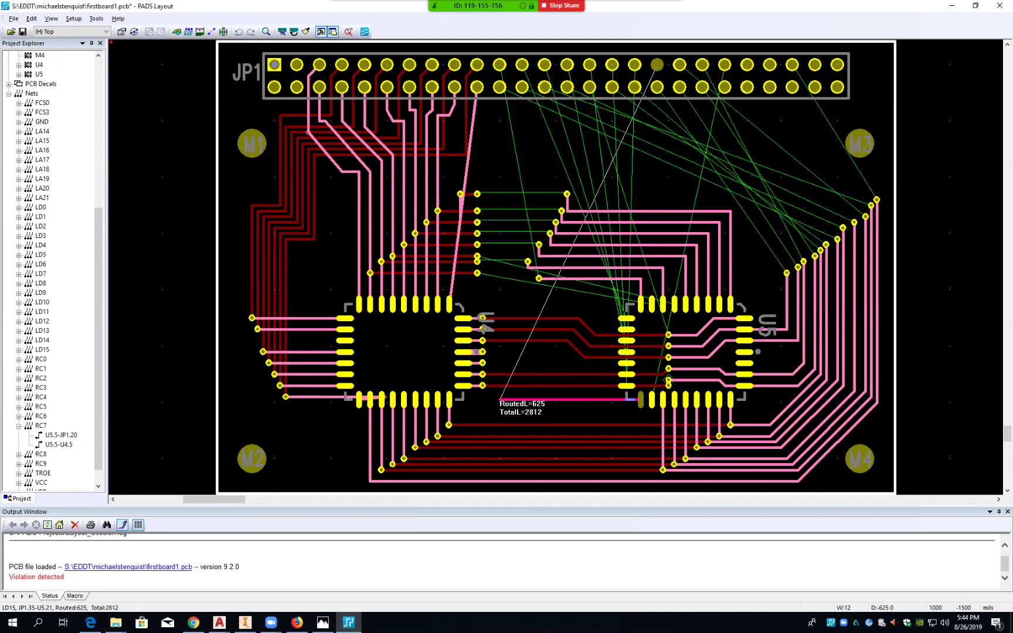
{"action": "left_click", "coordinate": [500, 399]}
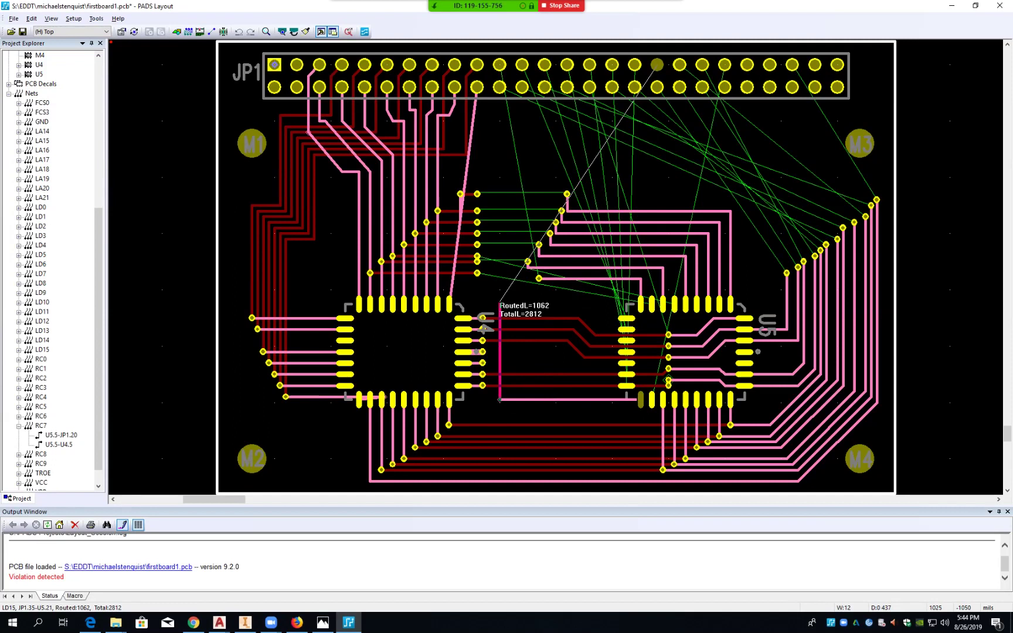
{"action": "double_click", "coordinate": [499, 303]}
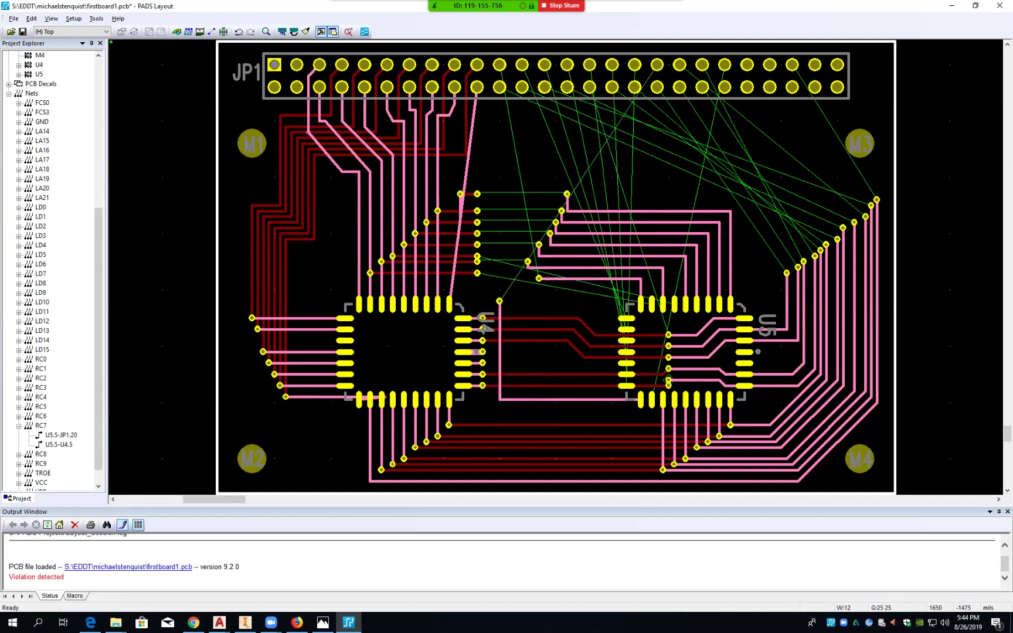
{"action": "left_click", "coordinate": [626, 386]}
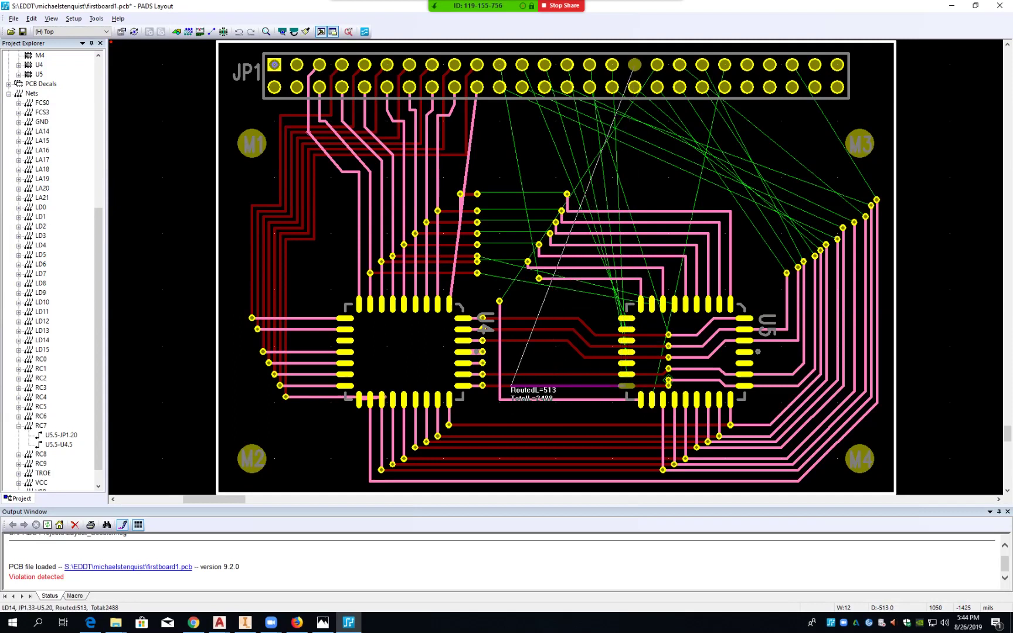
{"action": "left_click", "coordinate": [510, 386]}
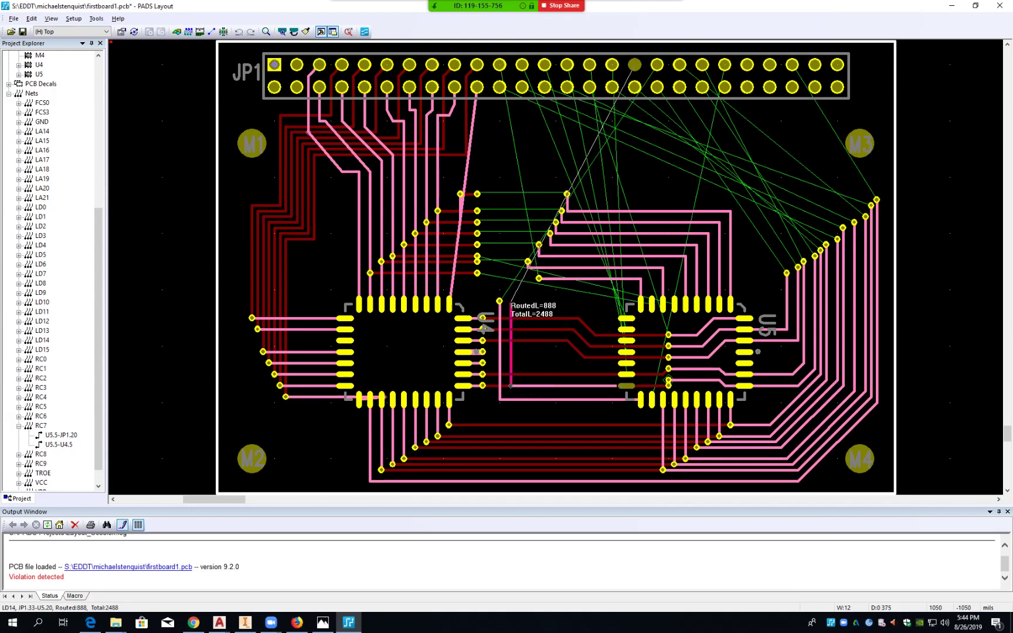
{"action": "left_click", "coordinate": [511, 301], "text": "ctrl"}
- Route U5's LD13 and LD12 pins on the Top layer toward U4, turning up at x 1100 and 1150 to vias at y -1050
{"action": "left_click", "coordinate": [627, 374]}
{"action": "left_click", "coordinate": [521, 374]}
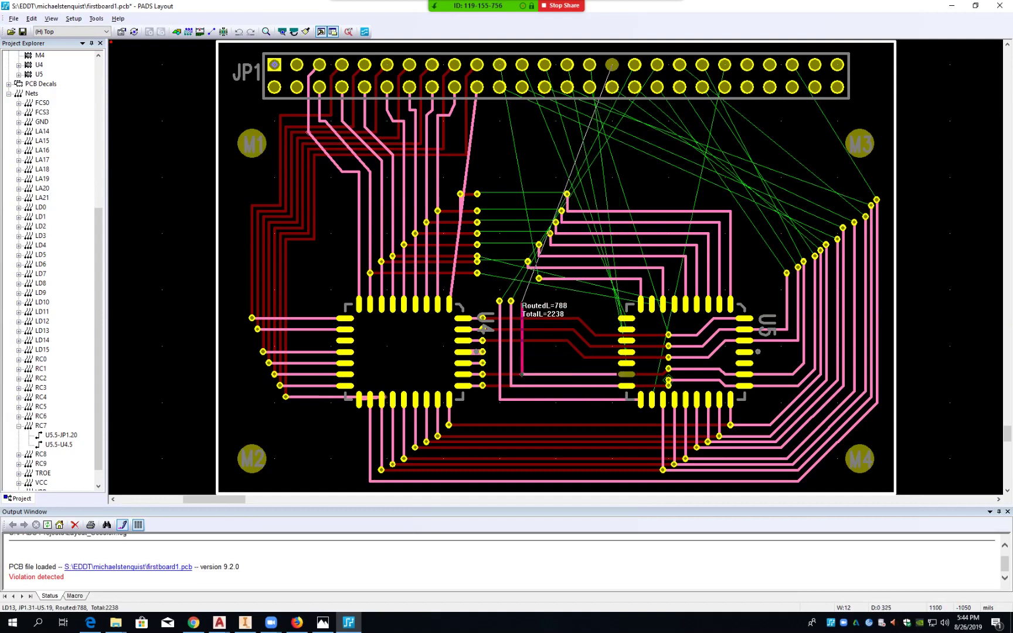
{"action": "left_click", "coordinate": [521, 301], "text": "ctrl"}
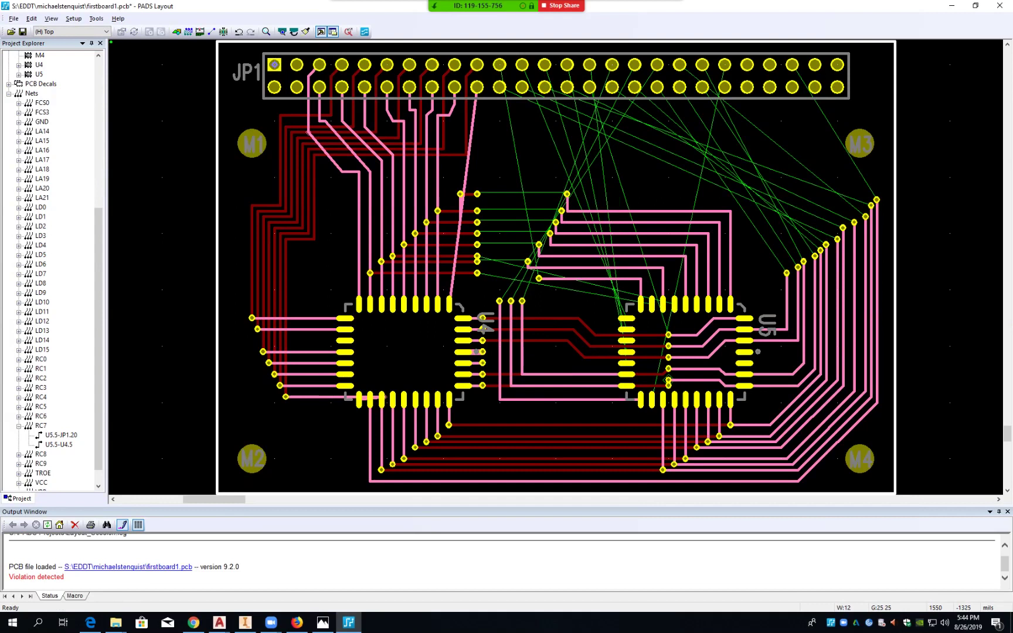
{"action": "left_click", "coordinate": [626, 363]}
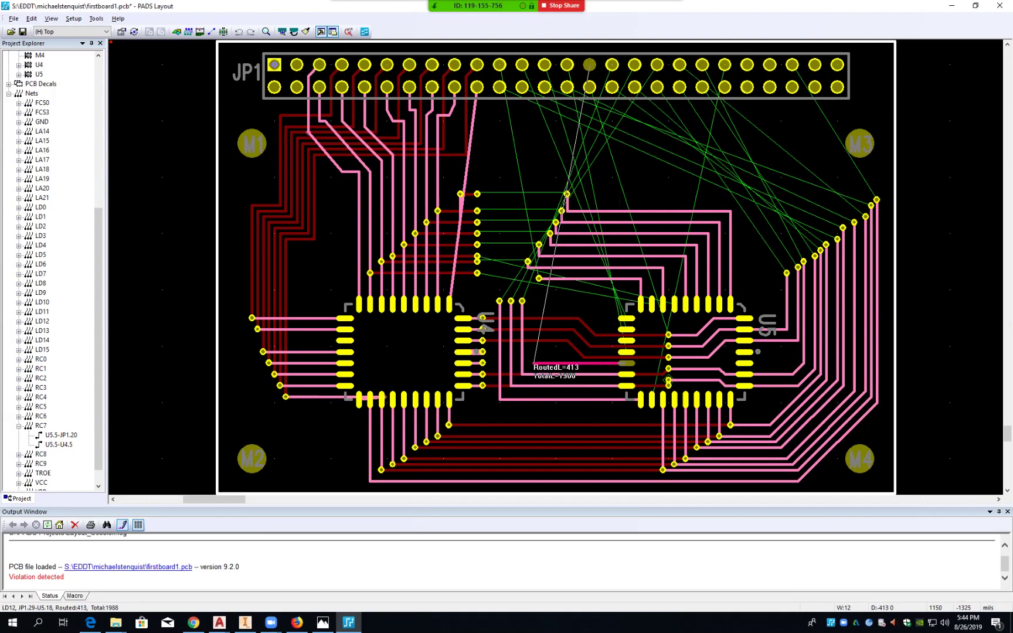
{"action": "left_click", "coordinate": [533, 363]}
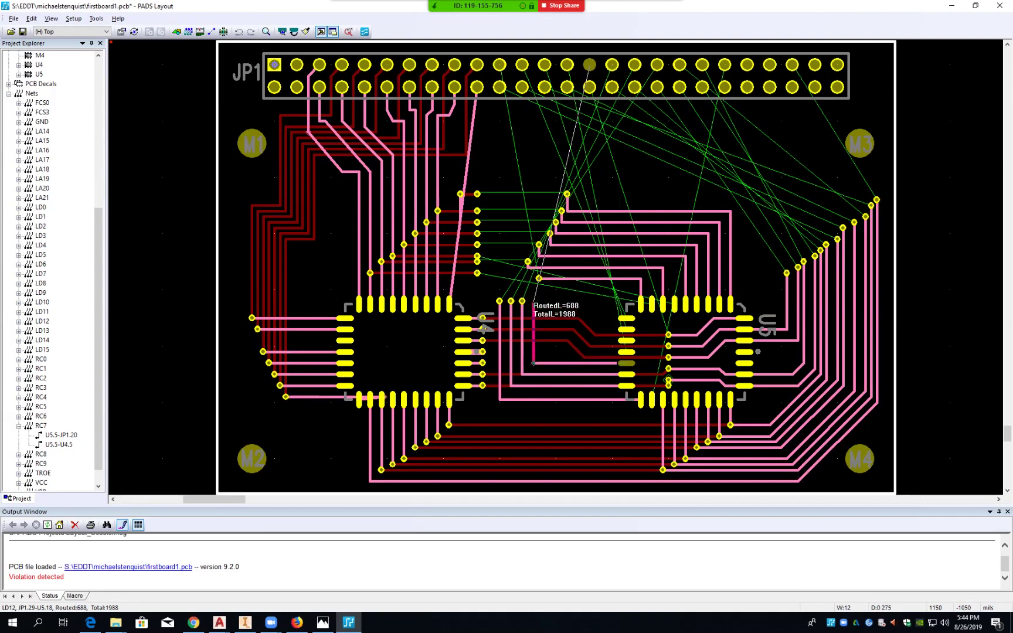
{"action": "left_click", "coordinate": [533, 302], "text": "ctrl"}
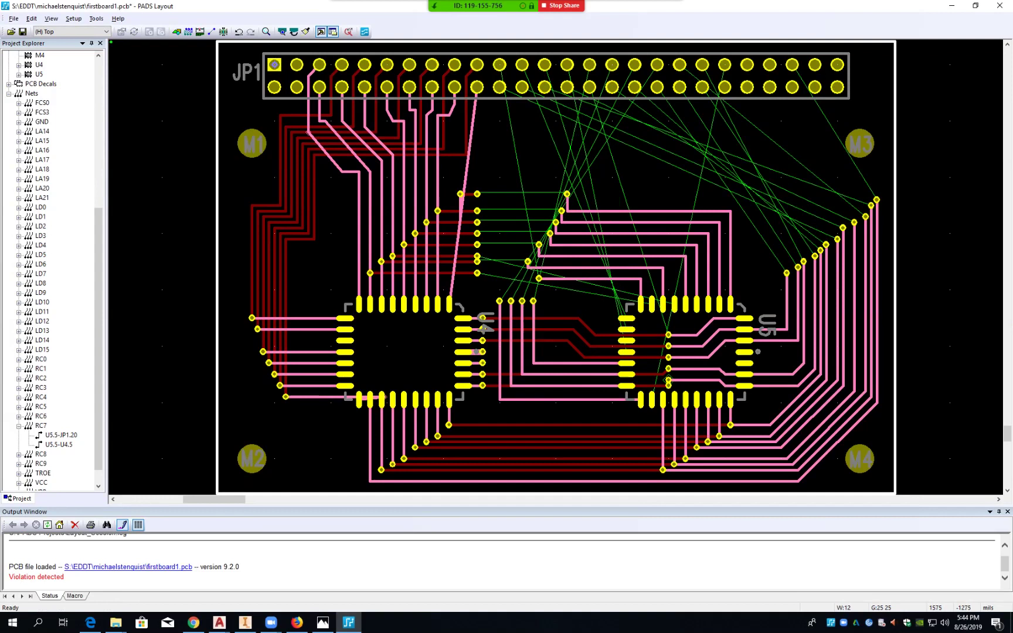
- Route U5's LD11 and GND pins on the Top layer toward U4, turning up at x 1200 and 1250 to vias at y -1050
{"action": "left_click", "coordinate": [628, 352]}
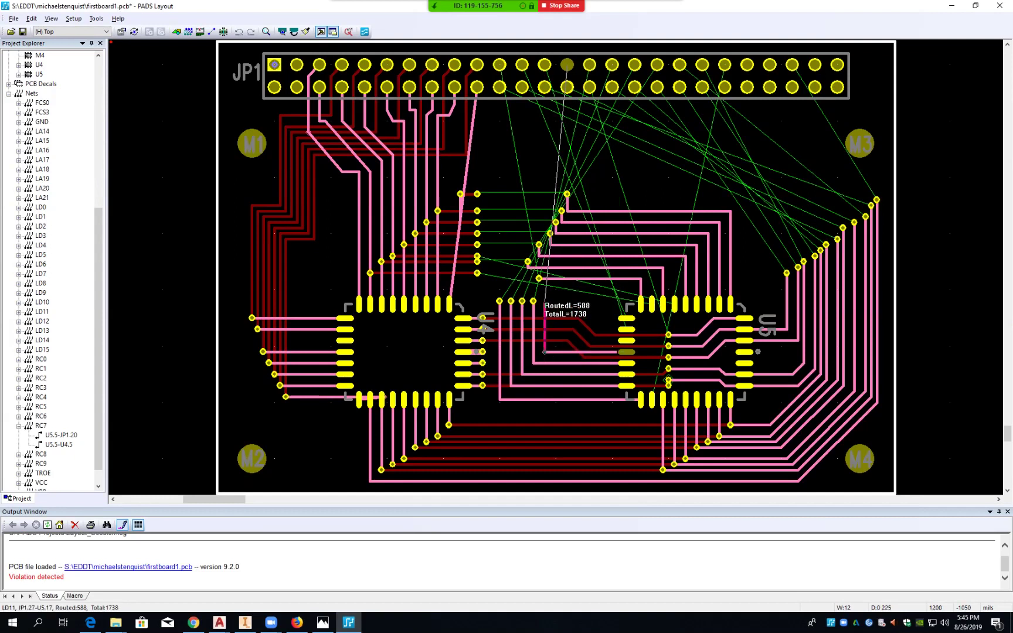
{"action": "left_click", "coordinate": [544, 302], "text": "ctrl"}
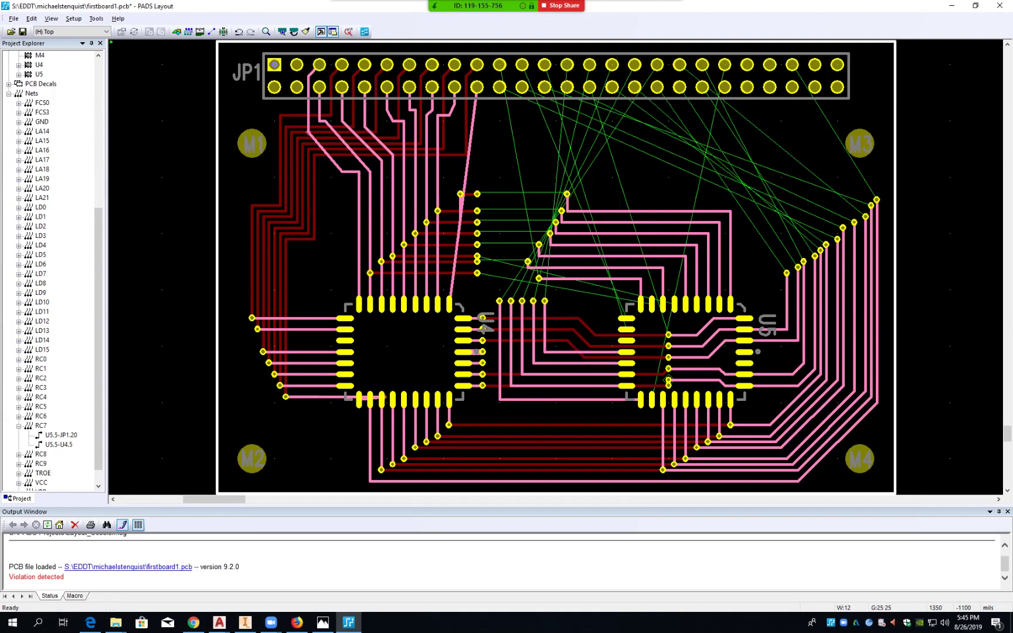
{"action": "left_click", "coordinate": [625, 340]}
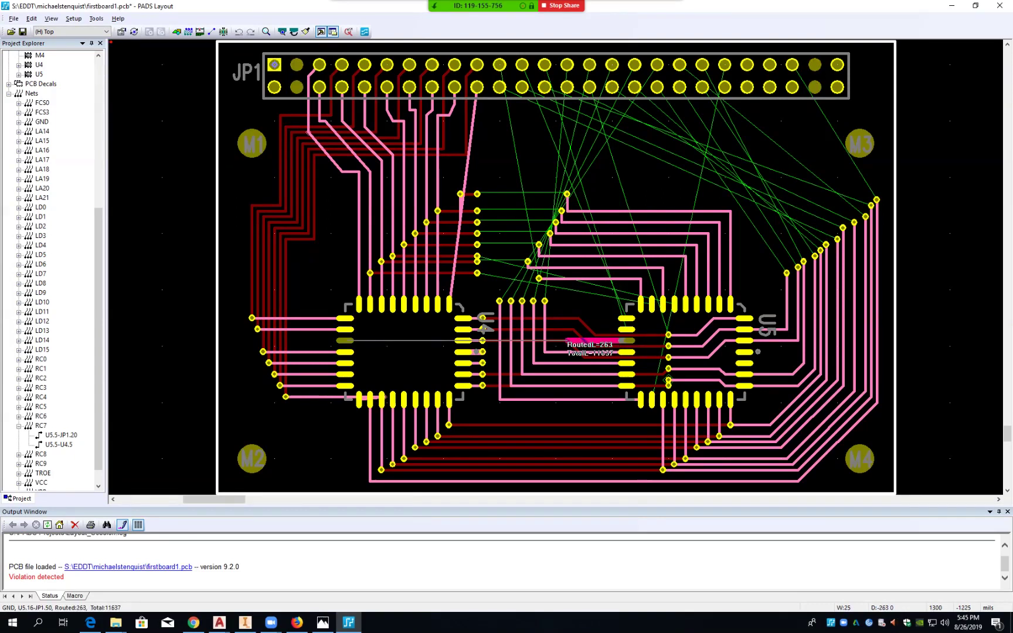
{"action": "left_click", "coordinate": [555, 340]}
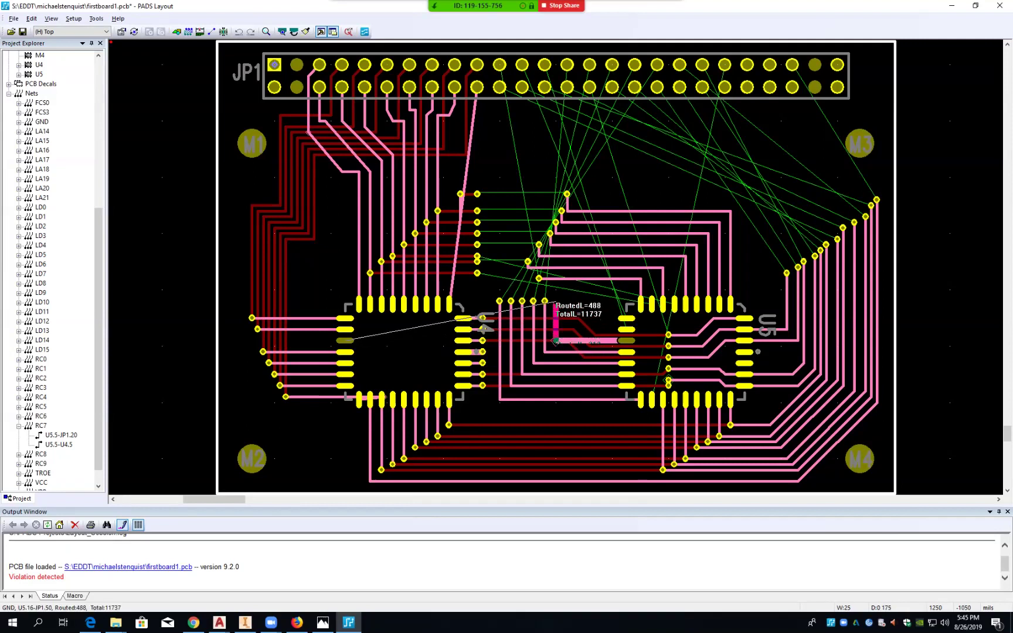
{"action": "left_click", "coordinate": [555, 301]}
- Route U5's LD10 and LD9 pins on the Top layer toward U4, turning up at x 1300 and 1350 to vias at y -1050
{"action": "left_click", "coordinate": [626, 330]}
{"action": "left_click", "coordinate": [567, 329]}
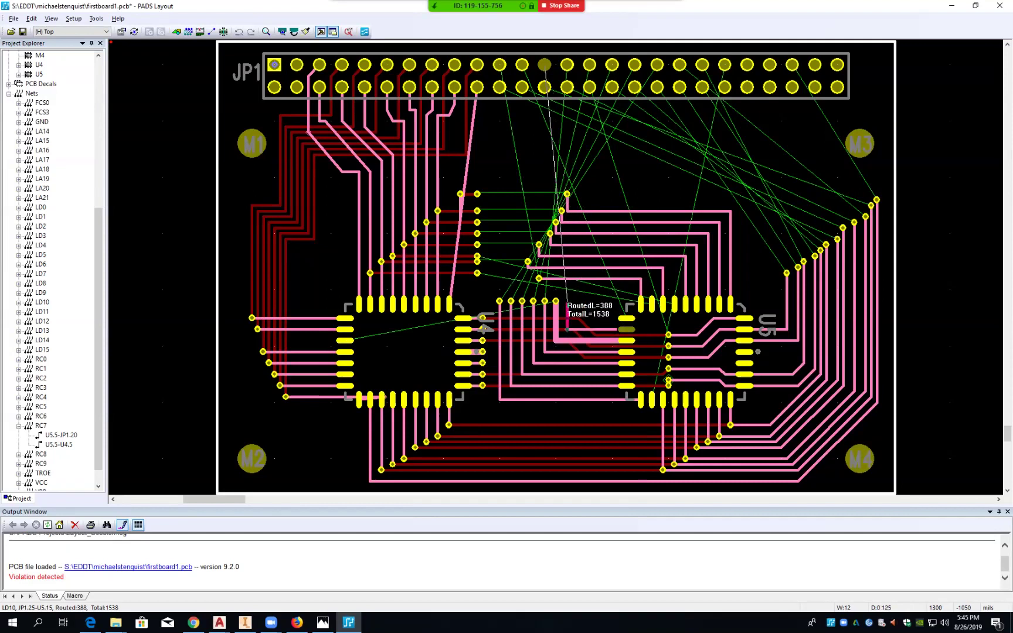
{"action": "left_click", "coordinate": [566, 302]}
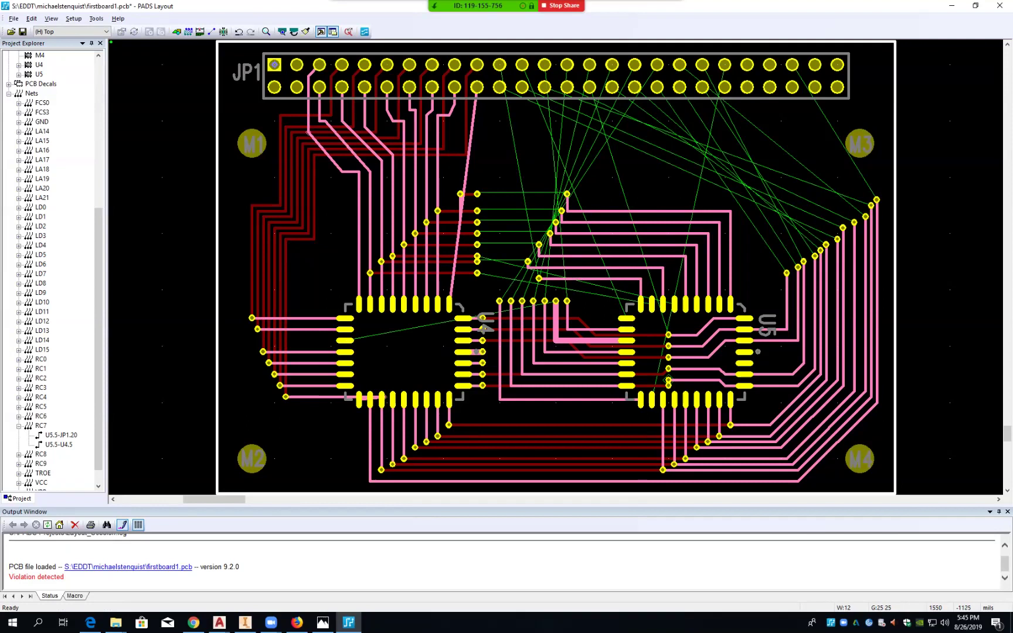
{"action": "left_click", "coordinate": [626, 318]}
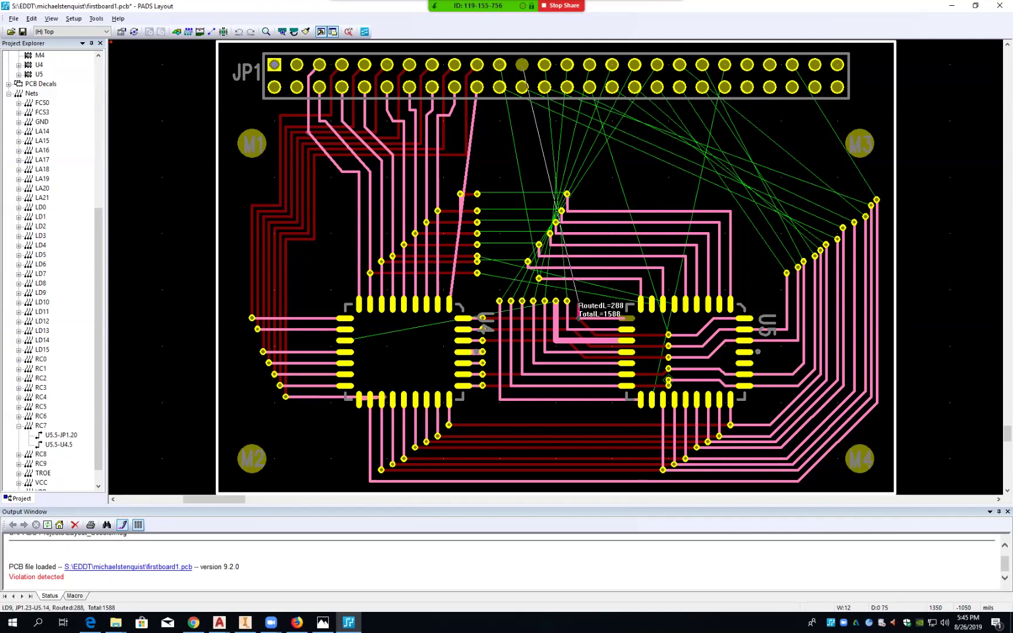
{"action": "left_click", "coordinate": [578, 302]}
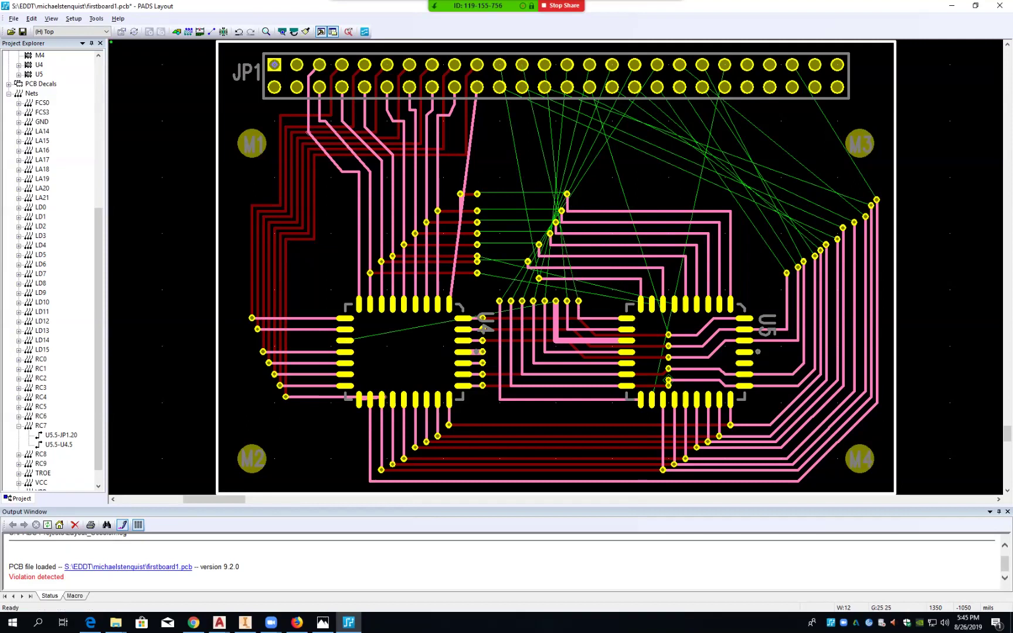
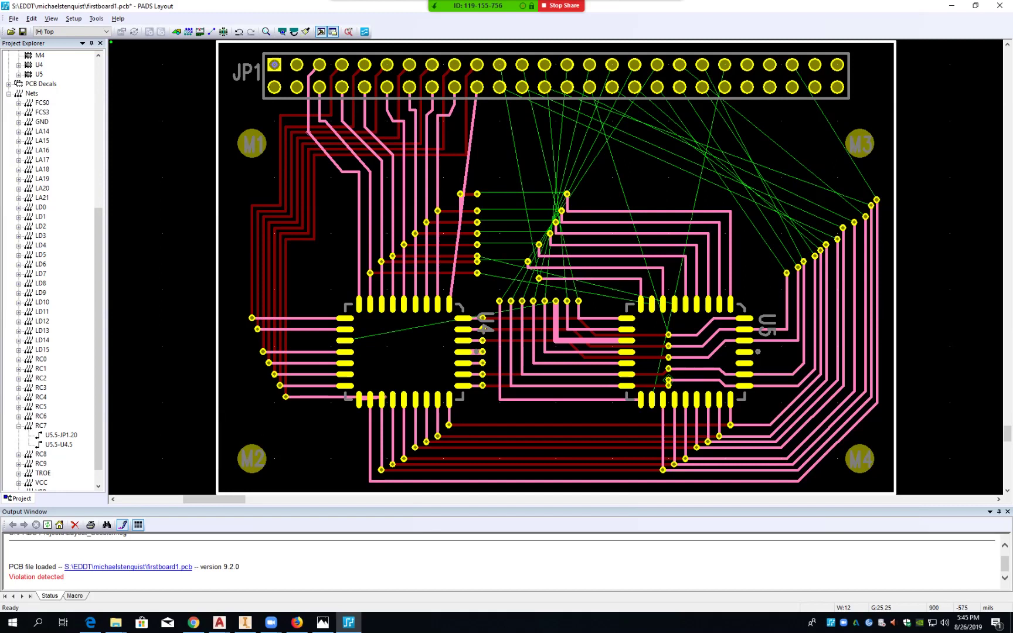
- Delete the vias ending the RC7, RC6 and RC5 traces from U5, including their orphaned vias
{"action": "left_click", "coordinate": [478, 194]}
{"action": "left_click", "coordinate": [566, 194]}
{"action": "key", "text": "Delete"}
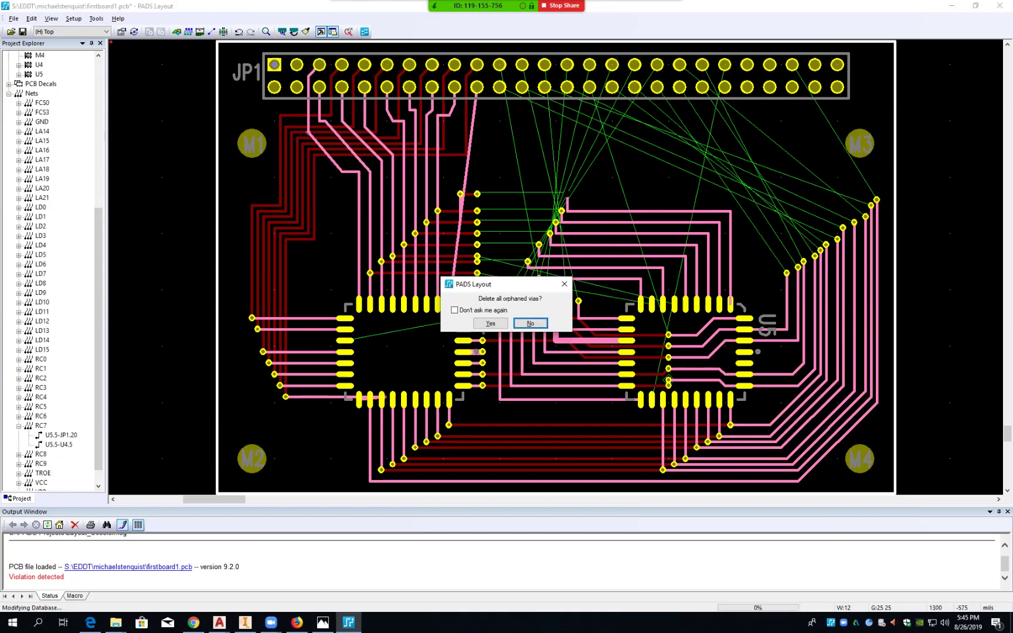
{"action": "left_click", "coordinate": [491, 324]}
{"action": "left_click", "coordinate": [561, 211]}
{"action": "key", "text": "Delete"}
{"action": "left_click", "coordinate": [490, 324]}
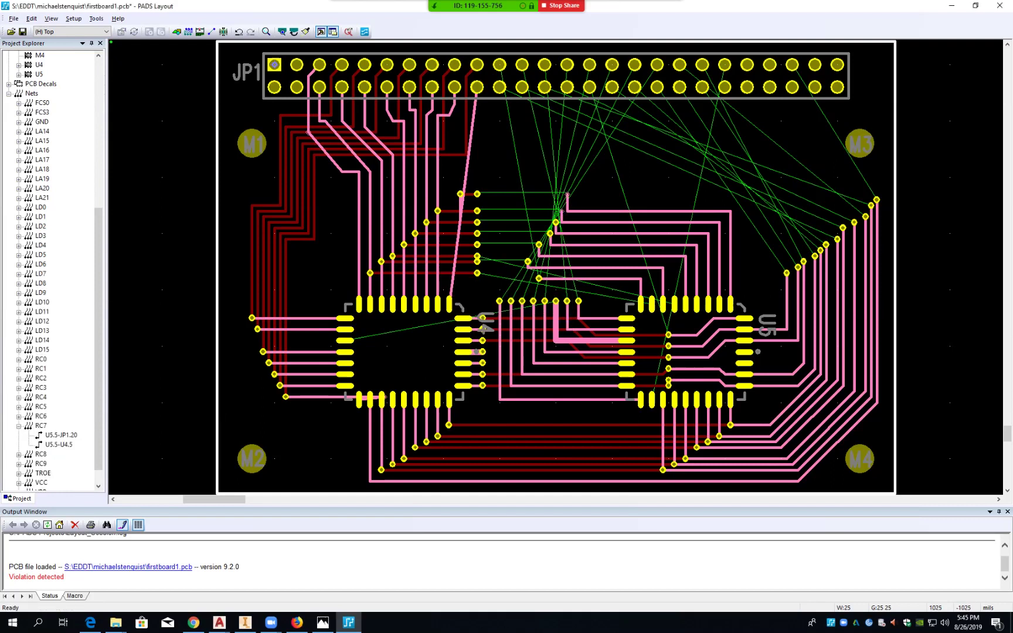
{"action": "left_click", "coordinate": [555, 222]}
{"action": "key", "text": "Delete"}
{"action": "left_click", "coordinate": [490, 324]}
- Delete the vias ending U5's RC4, RC3, RC1 and RC0 traces, including the orphaned vias
{"action": "key", "text": "Delete"}
{"action": "left_click", "coordinate": [490, 323]}
{"action": "key", "text": "Delete"}
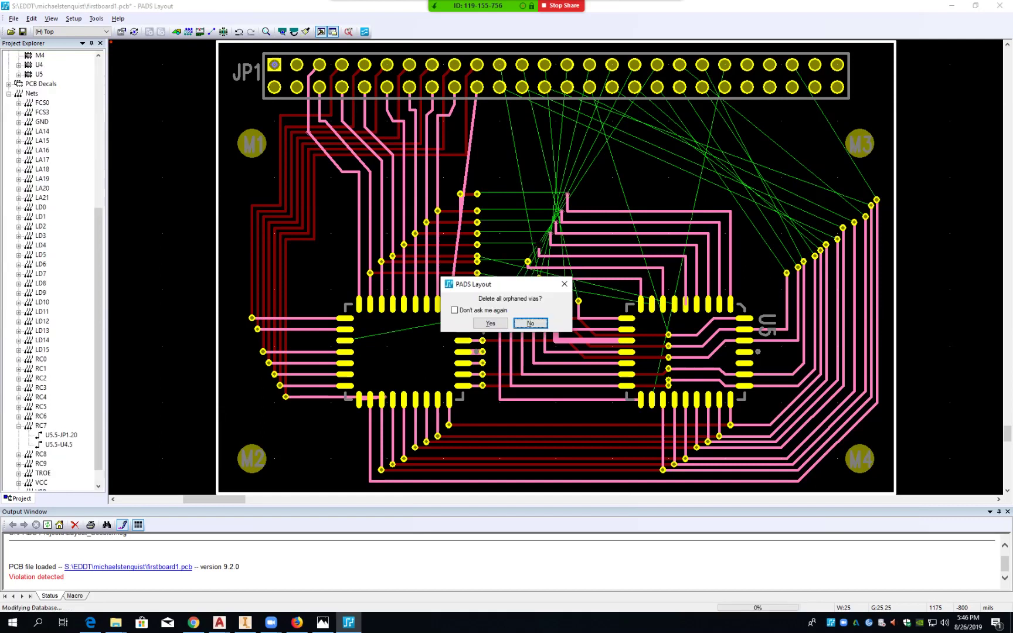
{"action": "left_click", "coordinate": [490, 323]}
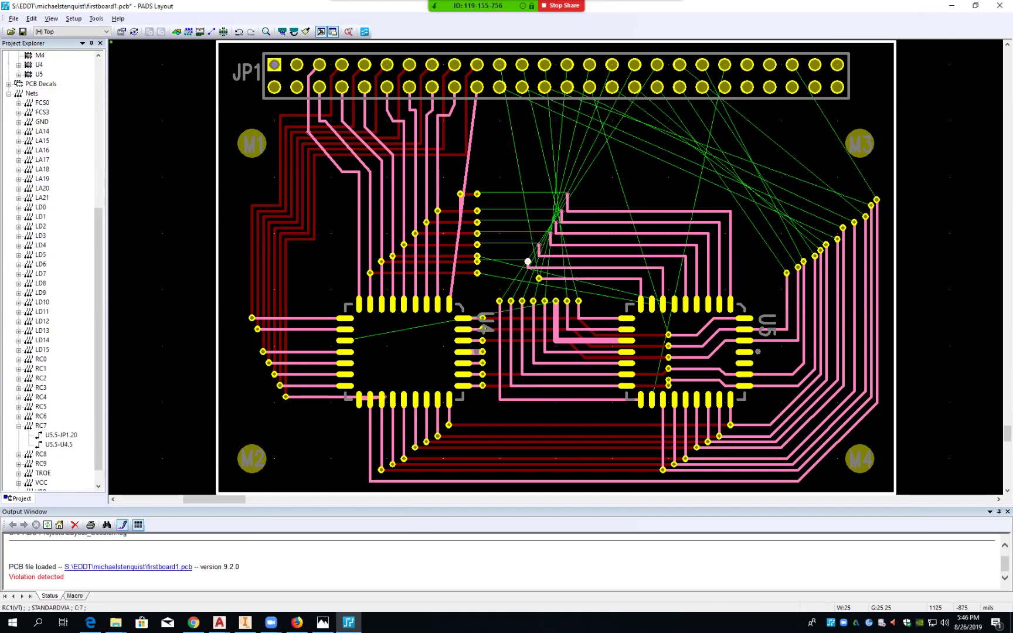
{"action": "left_click", "coordinate": [490, 323]}
{"action": "key", "text": "Delete"}
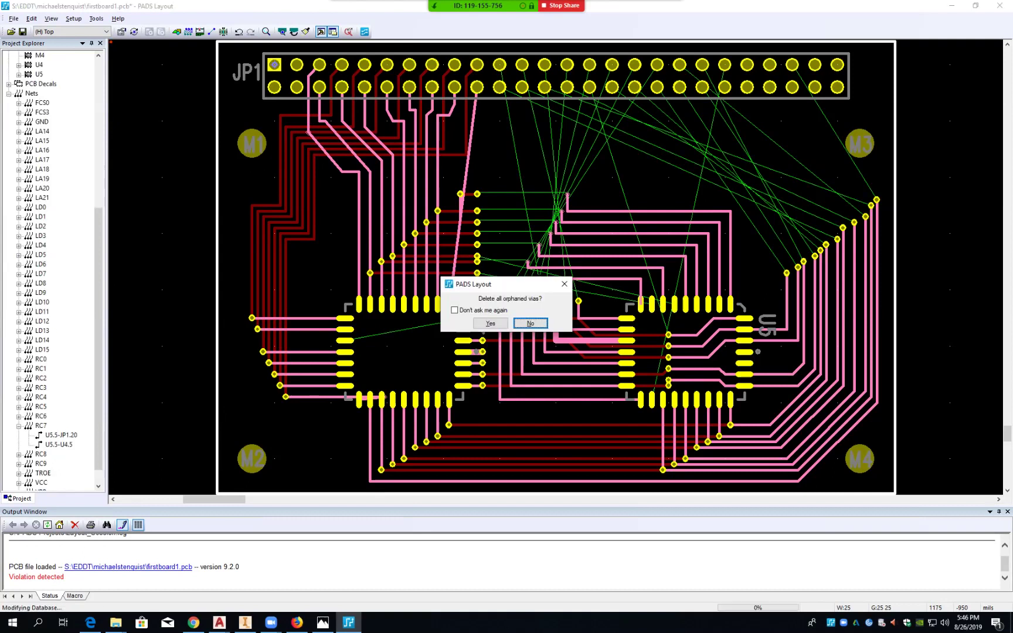
{"action": "left_click", "coordinate": [490, 323]}
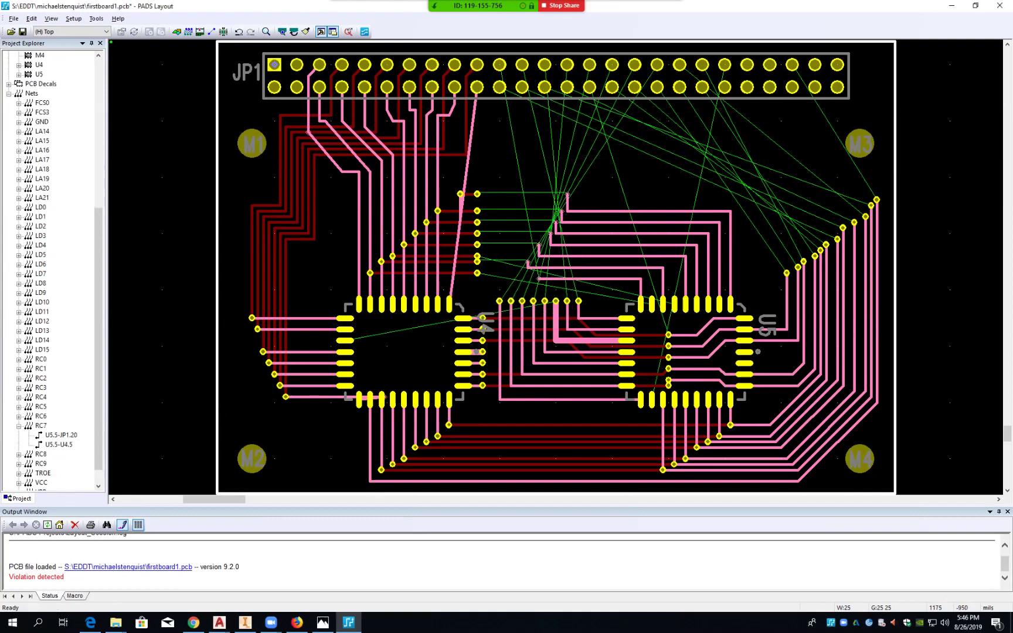
- Route LD8 on the Top layer from U5.13 to JP1.21 along y -1000, turning up at x 850 and angling over to x 925
{"action": "left_click", "coordinate": [641, 303]}
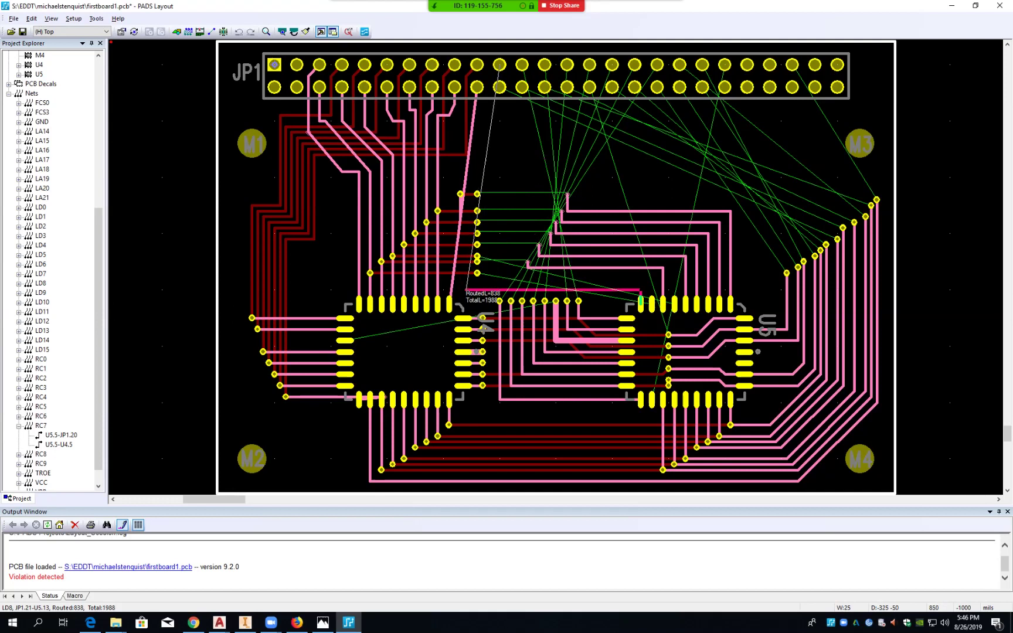
{"action": "left_click", "coordinate": [466, 290], "text": "ctrl"}
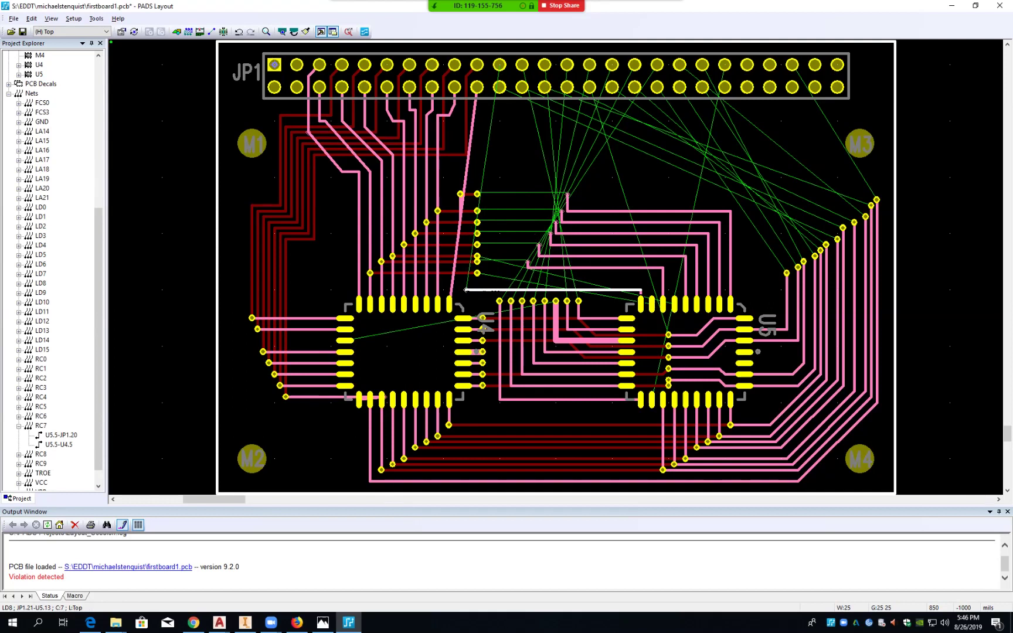
{"action": "left_click", "coordinate": [466, 290]}
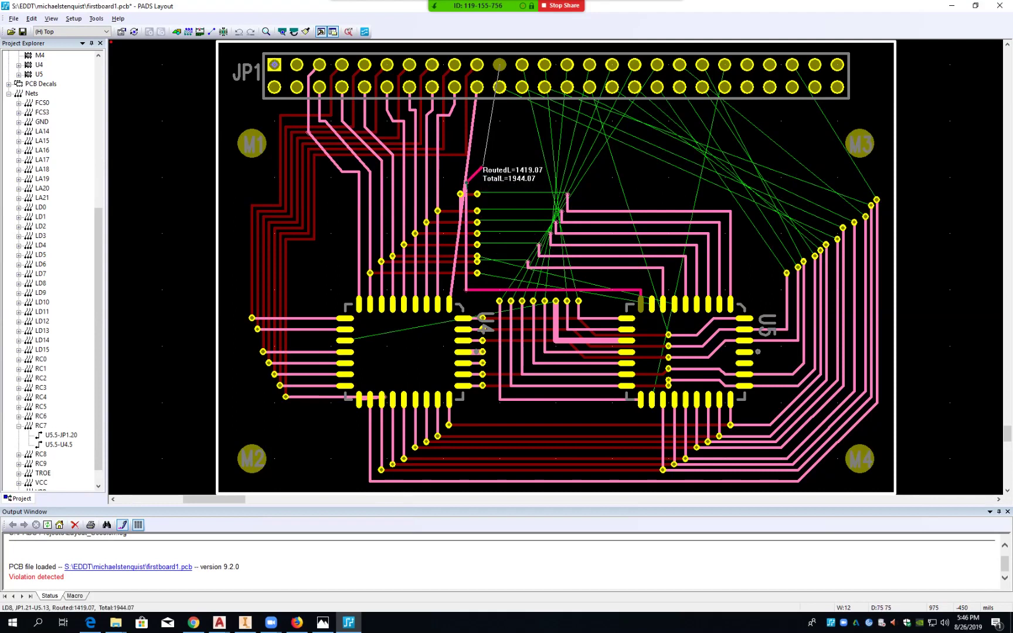
{"action": "left_click", "coordinate": [481, 167]}
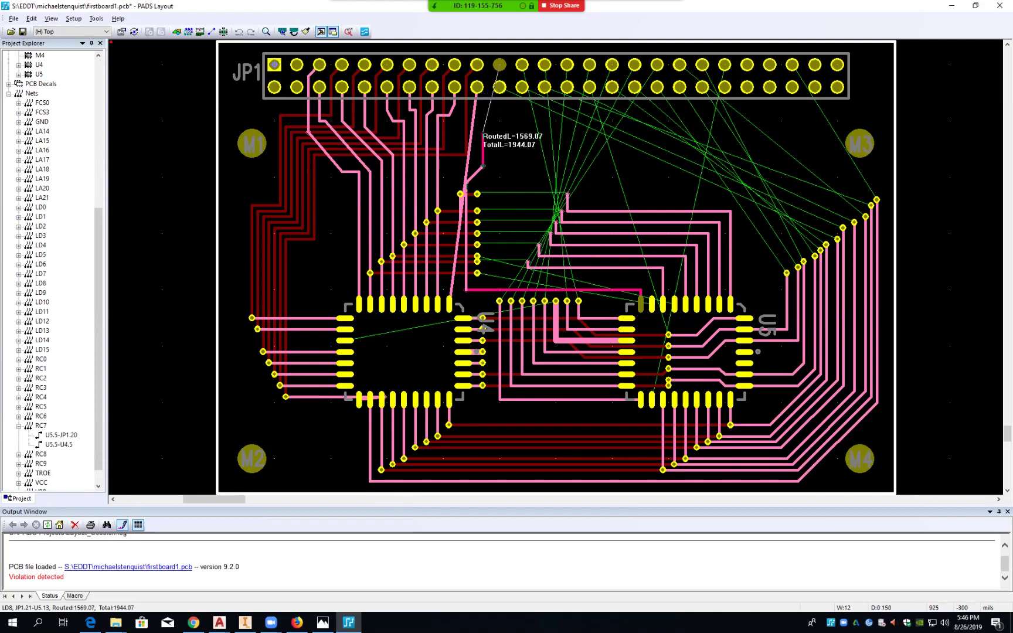
{"action": "left_click", "coordinate": [483, 77]}
{"action": "left_click", "coordinate": [499, 65]}
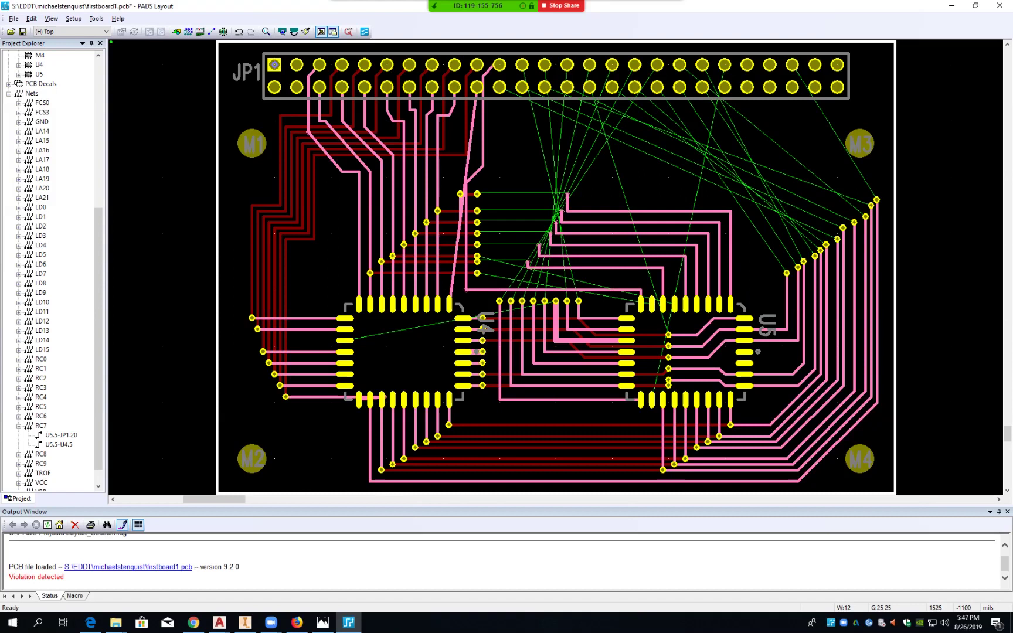
- Move the horizontal RC1 segment above U5 on the Top layer to y -875
{"action": "left_click", "coordinate": [658, 268]}
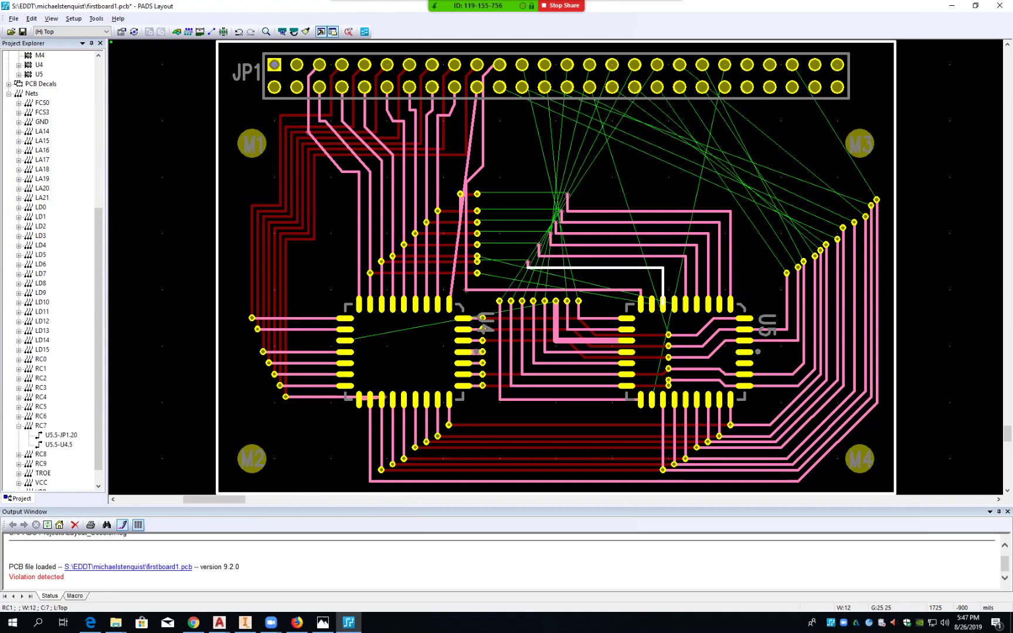
{"action": "left_click_drag", "start_coordinate": [663, 268], "coordinate": [663, 273]}
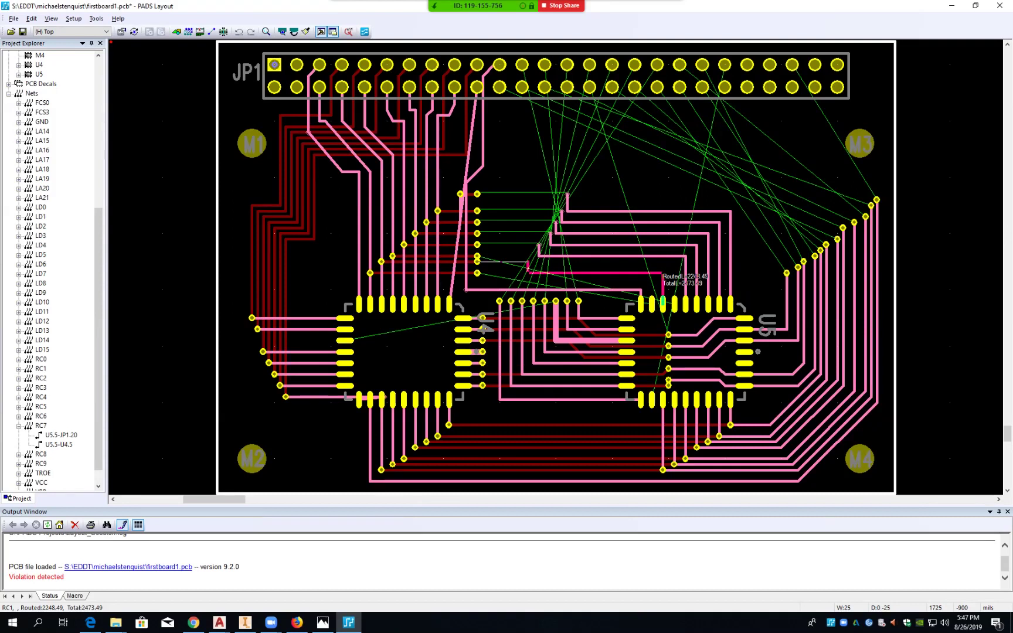
{"action": "left_click_drag", "start_coordinate": [663, 273], "coordinate": [663, 262]}
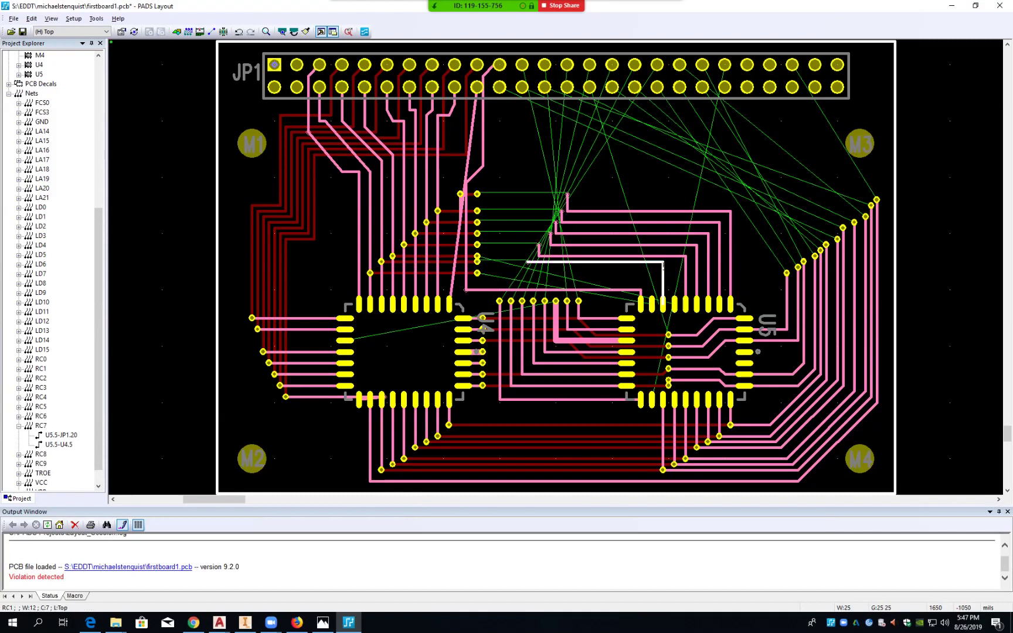
- Route RC0 on the Top layer from U5.12 along y -950 to x 925 and into U4's RC0 via at 900, -925
{"action": "left_click", "coordinate": [651, 302]}
{"action": "key", "text": "F2"}
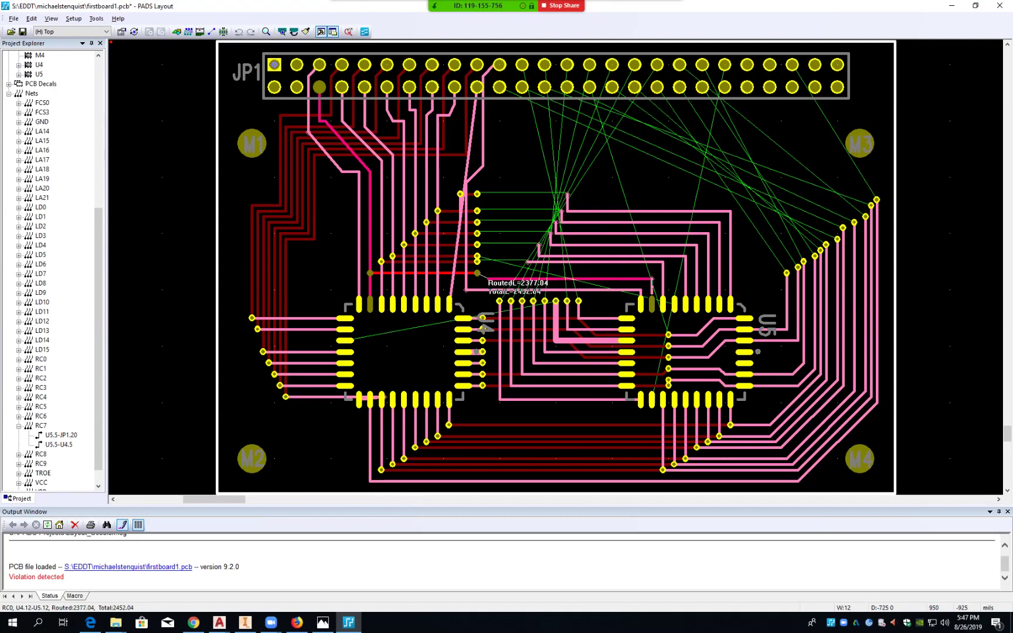
{"action": "left_click", "coordinate": [482, 278]}
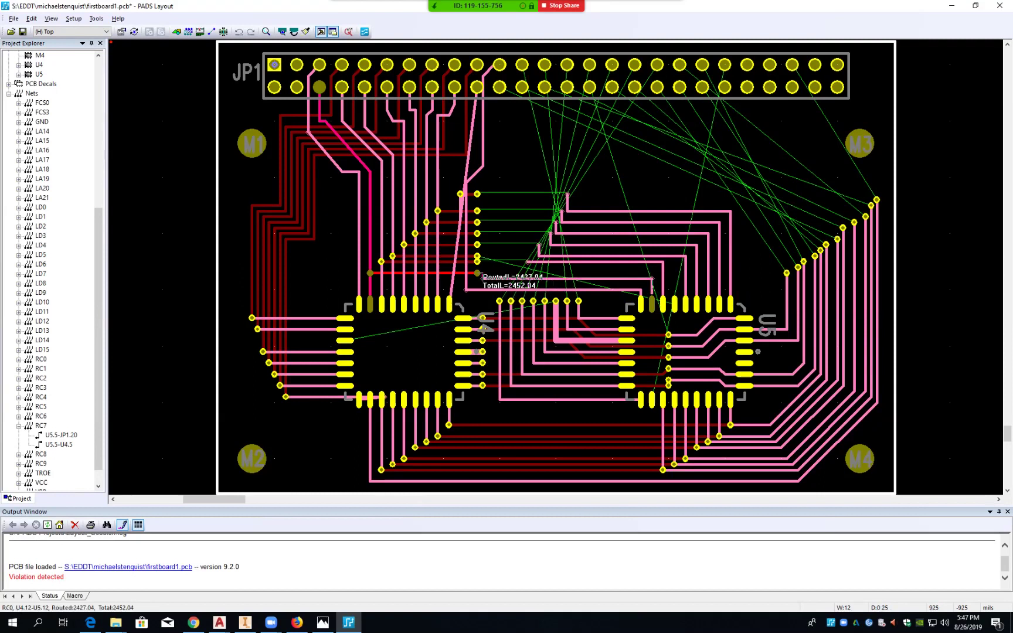
{"action": "left_click", "coordinate": [477, 273]}
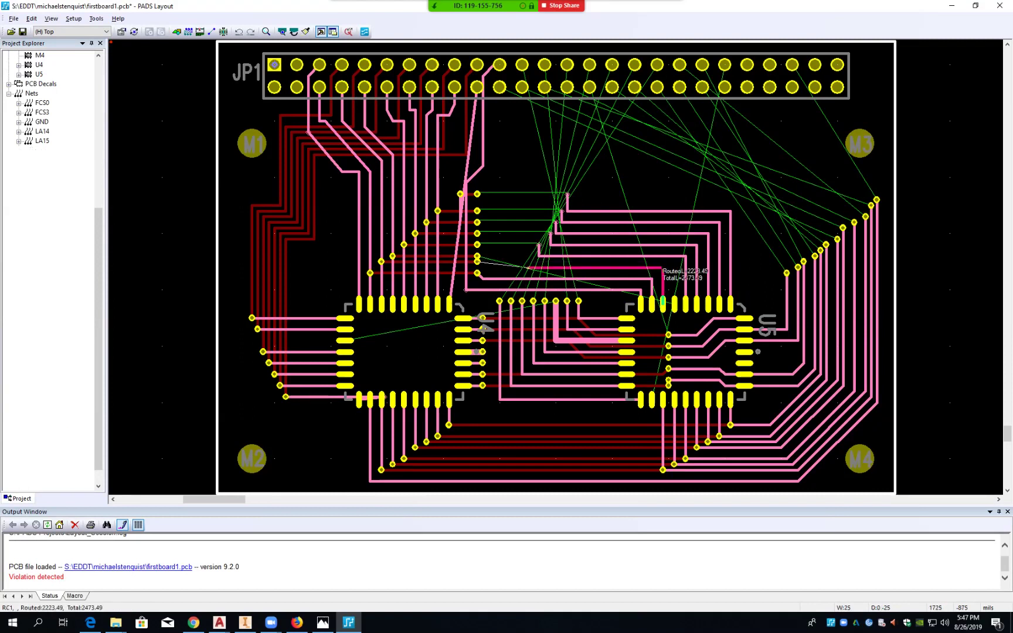
- Move RC1's horizontal segment to y -900 and extend the trace to U4's RC1 via at 900, -875
{"action": "left_click", "coordinate": [662, 272]}
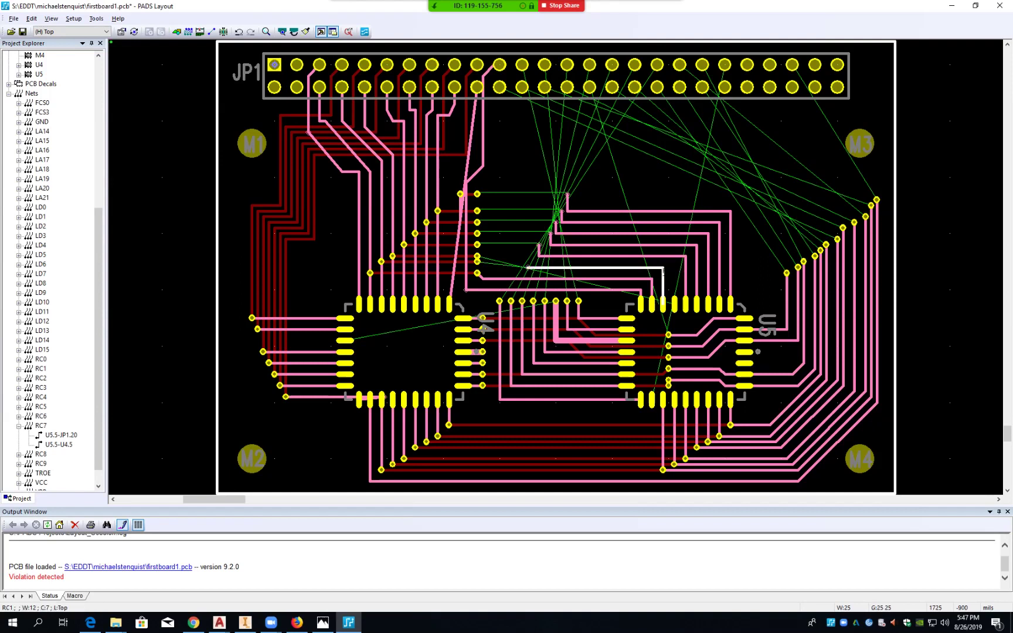
{"action": "double_click", "coordinate": [528, 268]}
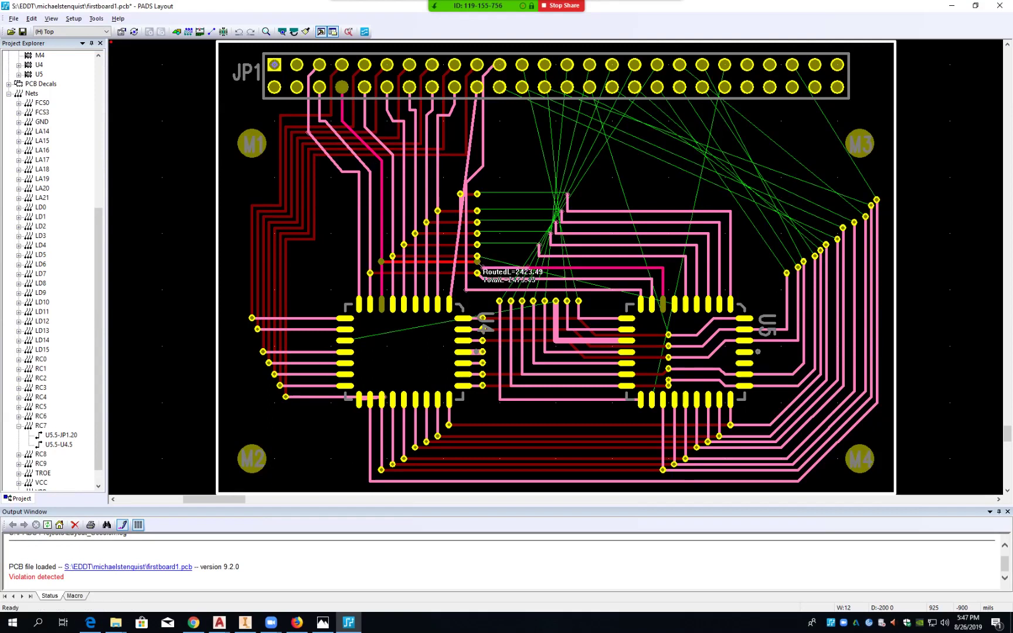
{"action": "left_click", "coordinate": [476, 261]}
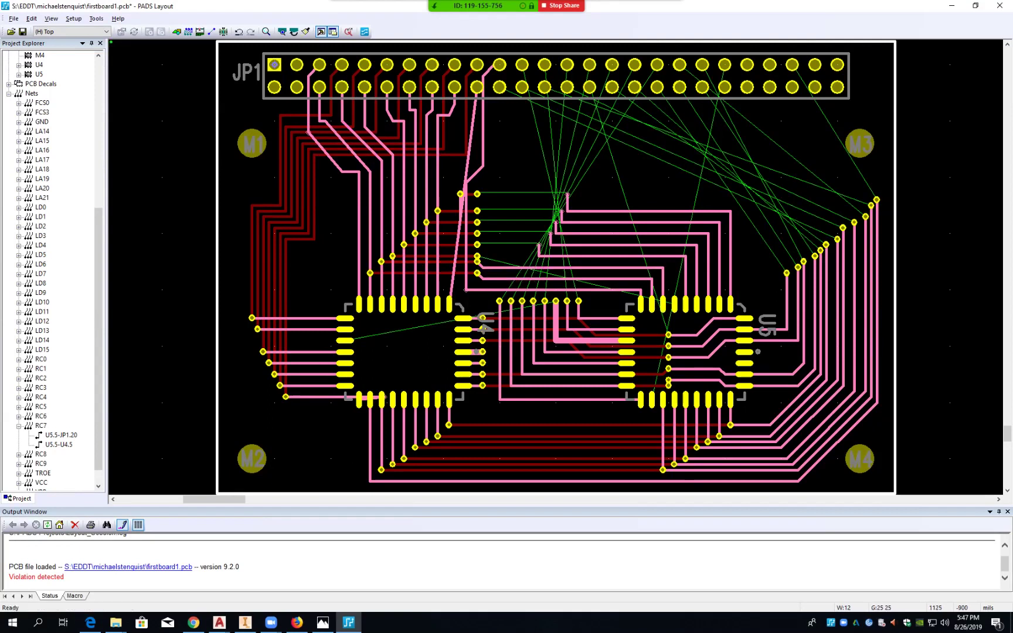
- Route RC2 on the Top layer from U5.10 along y -875 to U4's RC2 via at 900, -850
{"action": "double_click", "coordinate": [674, 302]}
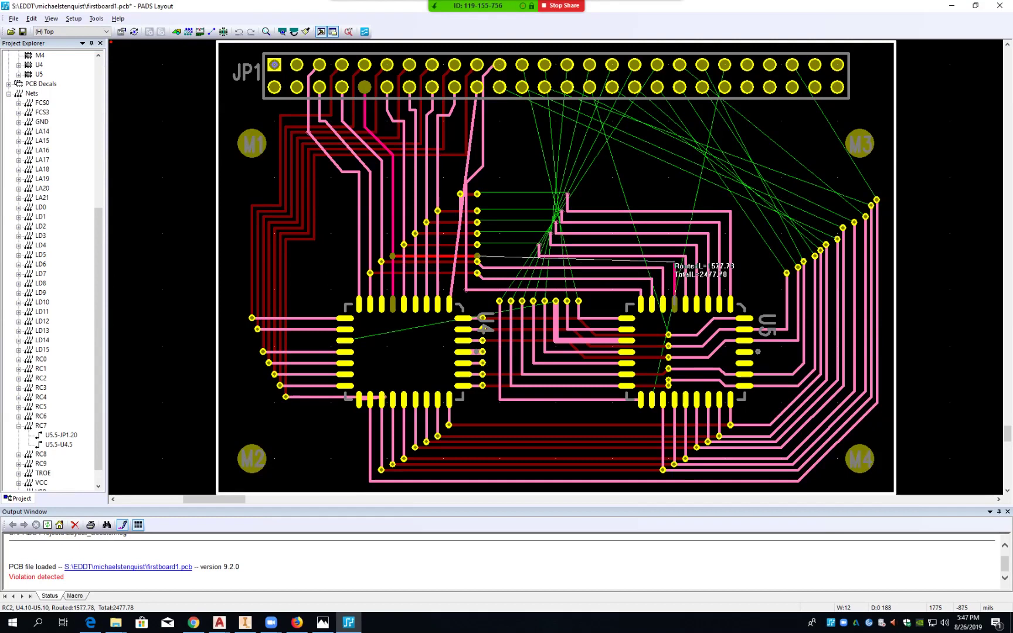
{"action": "left_click", "coordinate": [674, 262]}
{"action": "left_click", "coordinate": [488, 262]}
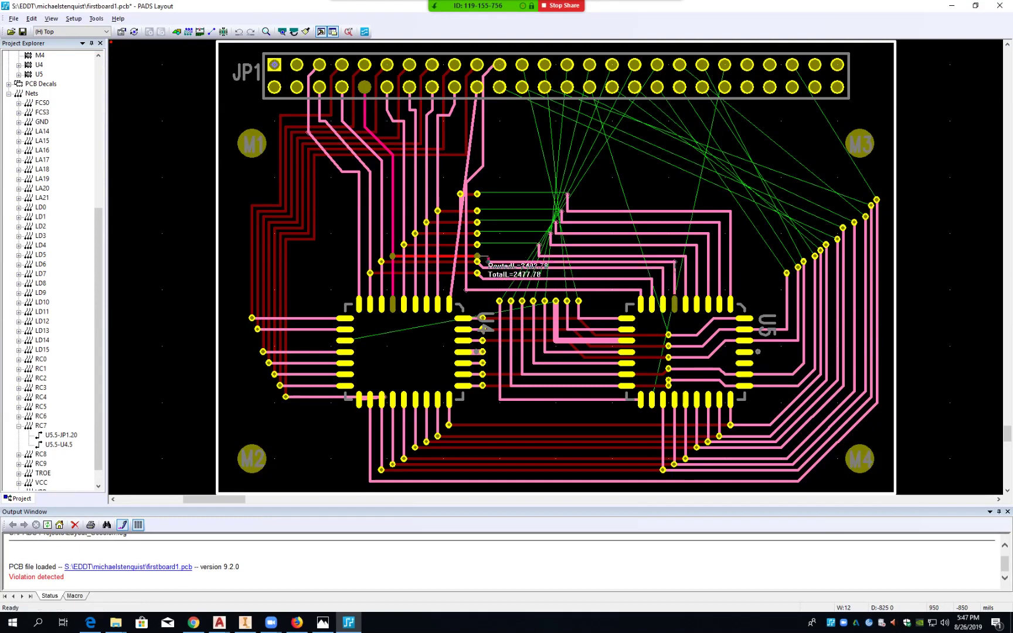
{"action": "left_click", "coordinate": [477, 259]}
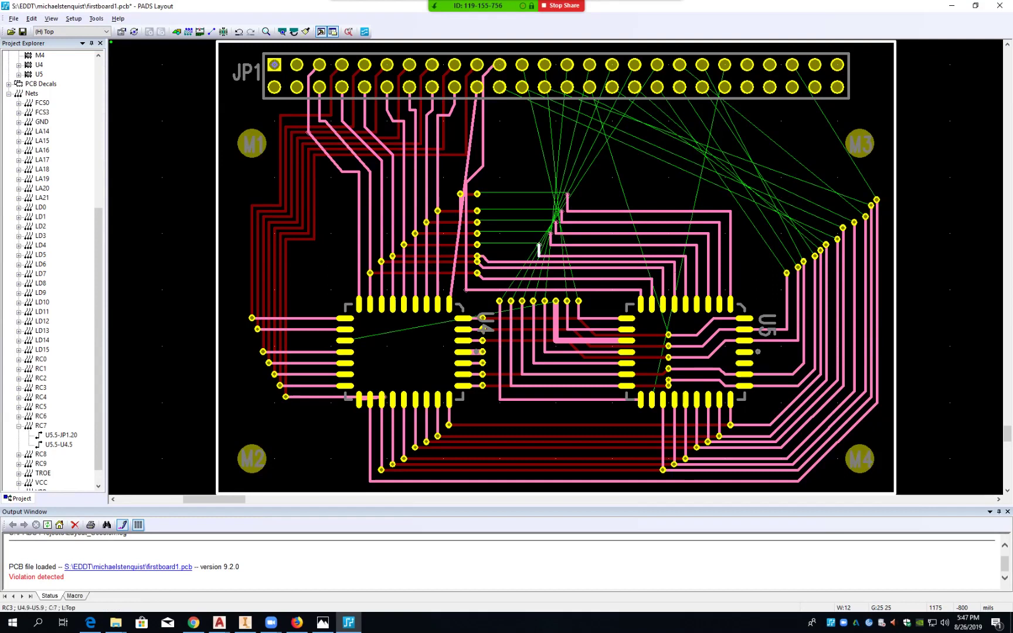
- Extend the open ends of U5's RC3, RC4 and RC5 traces horizontally on the Top layer to U4's matching vias at x 900
{"action": "left_click", "coordinate": [538, 249]}
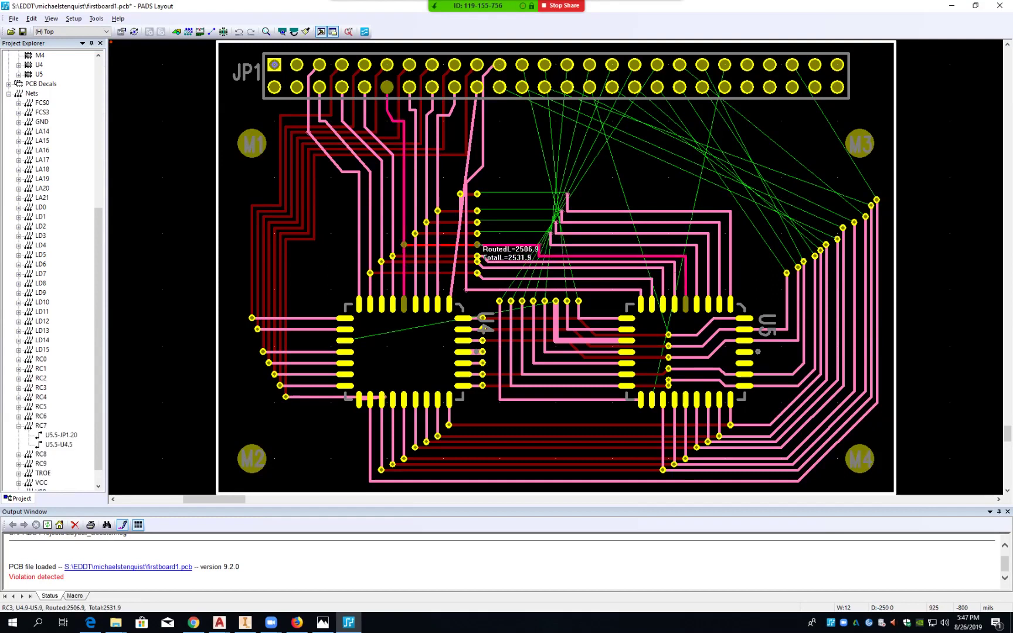
{"action": "left_click", "coordinate": [477, 245]}
{"action": "left_click", "coordinate": [550, 233]}
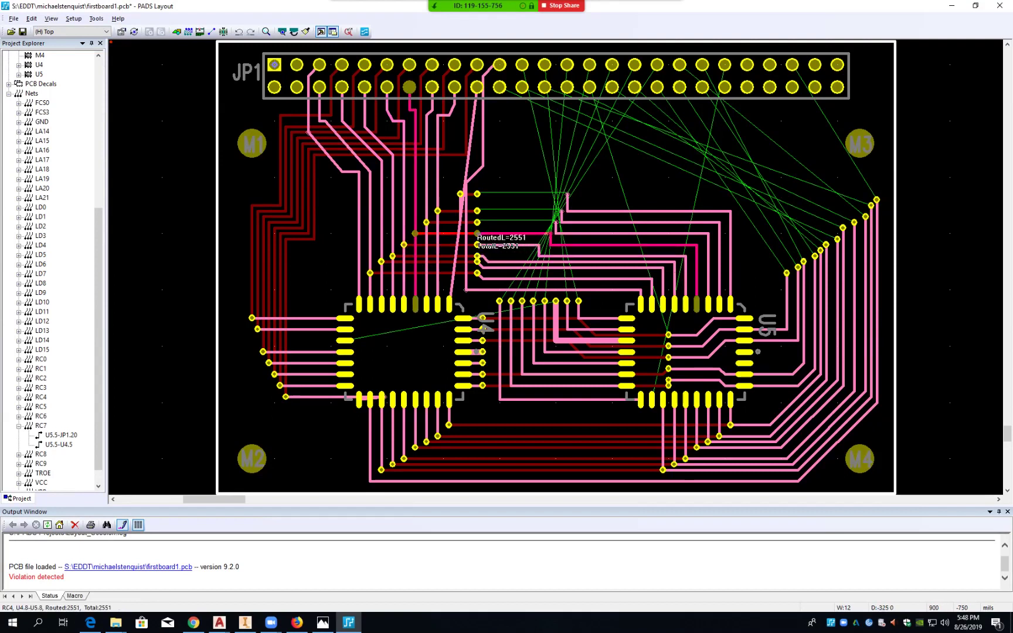
{"action": "left_click", "coordinate": [477, 233]}
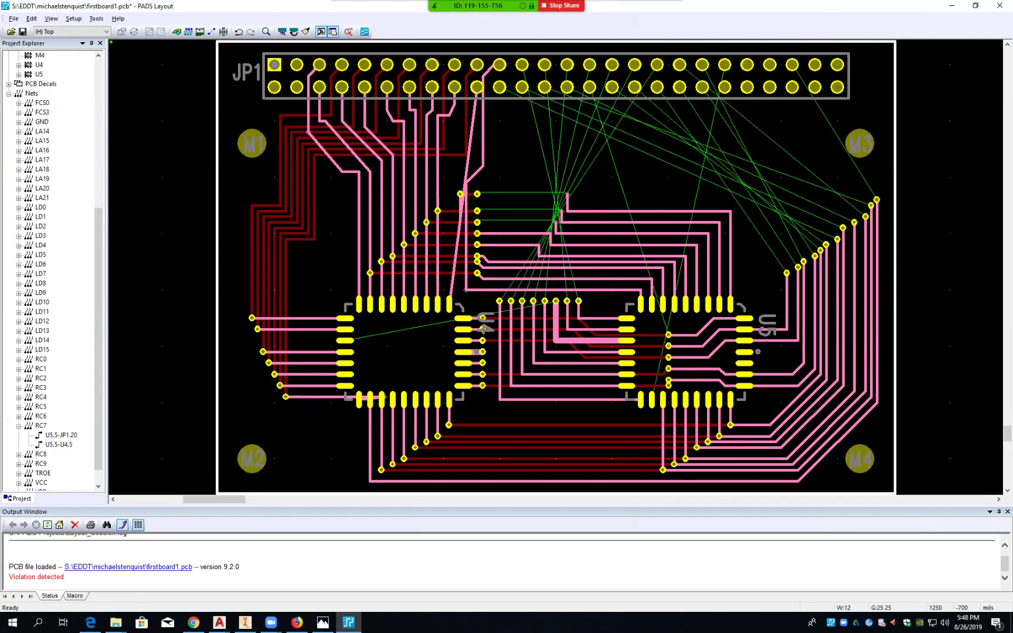
{"action": "left_click", "coordinate": [555, 223]}
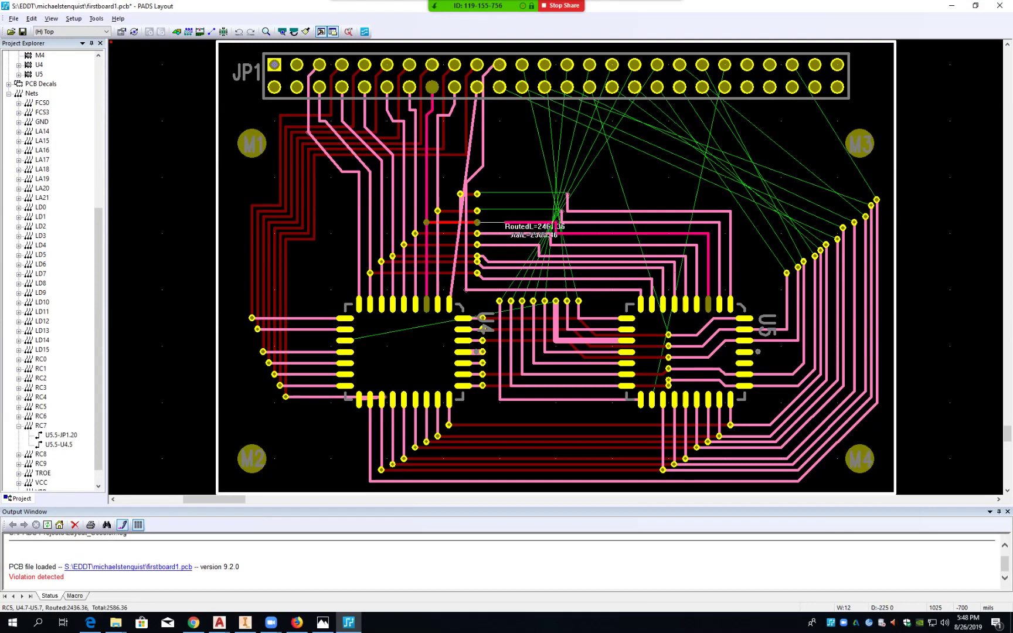
{"action": "left_click", "coordinate": [477, 222]}
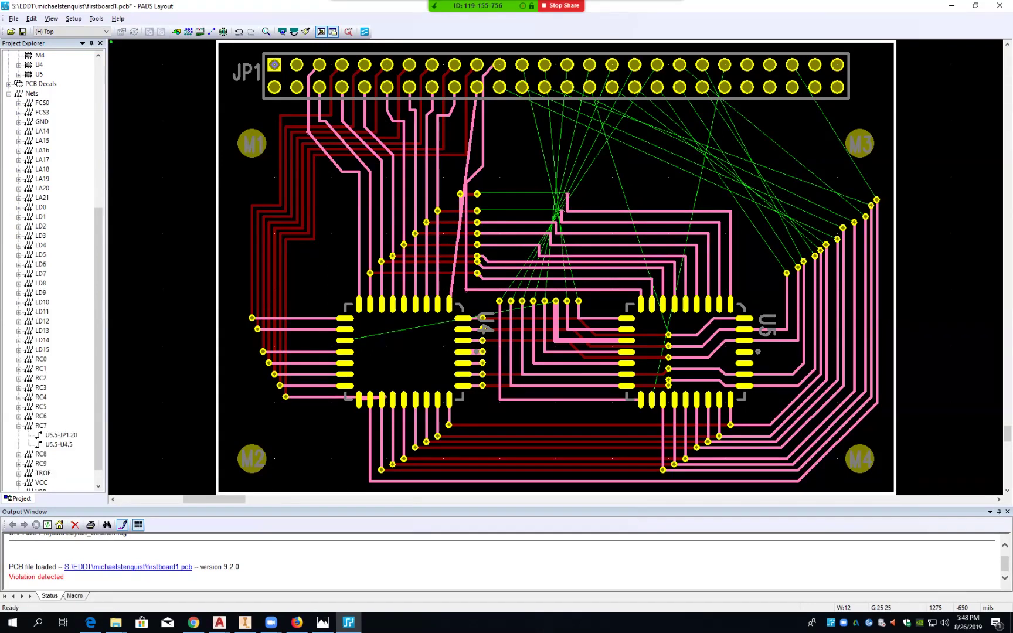
- Extend the open ends of U5's RC6 and RC7 traces horizontally on the Top layer to U4's matching vias at x 900
{"action": "left_click", "coordinate": [561, 211]}
{"action": "left_click", "coordinate": [477, 211]}
{"action": "left_click", "coordinate": [568, 194]}
{"action": "left_click", "coordinate": [478, 194]}
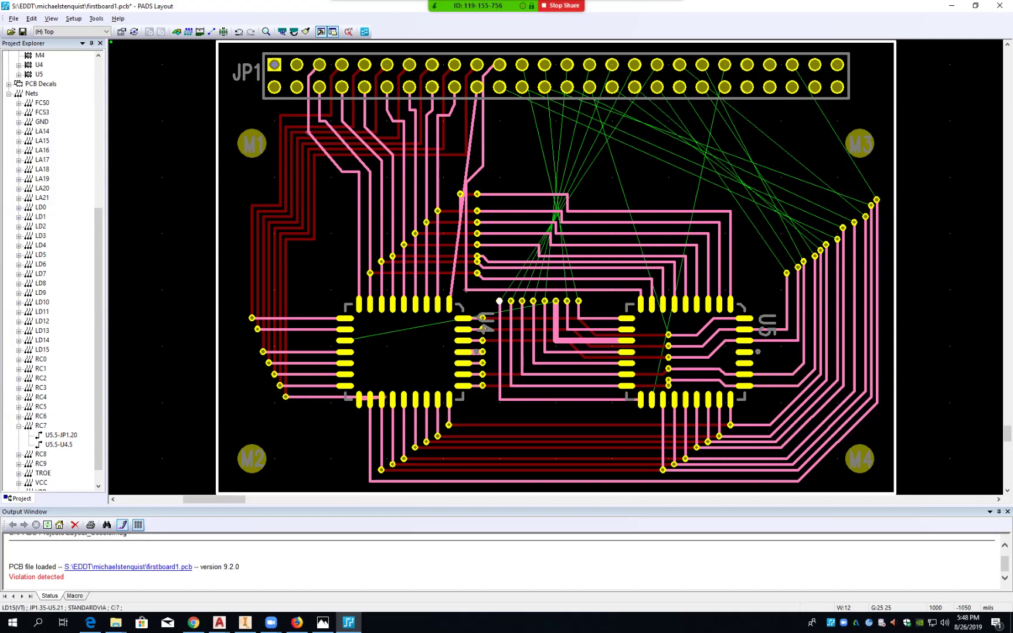
{"action": "left_click", "coordinate": [499, 300]}
{"action": "key", "text": "F2"}
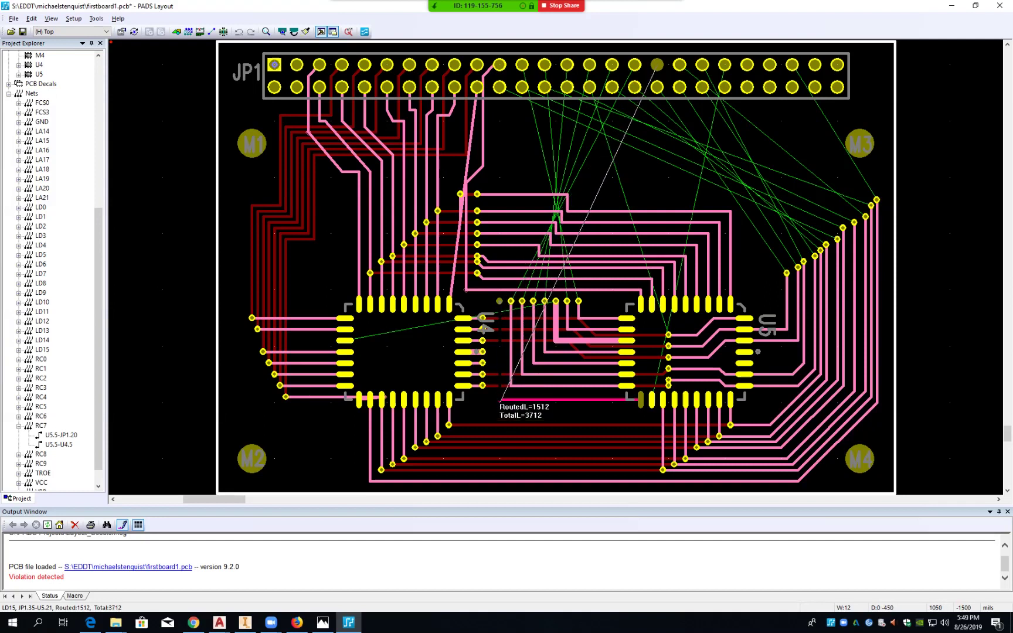
{"action": "left_click", "coordinate": [499, 396]}
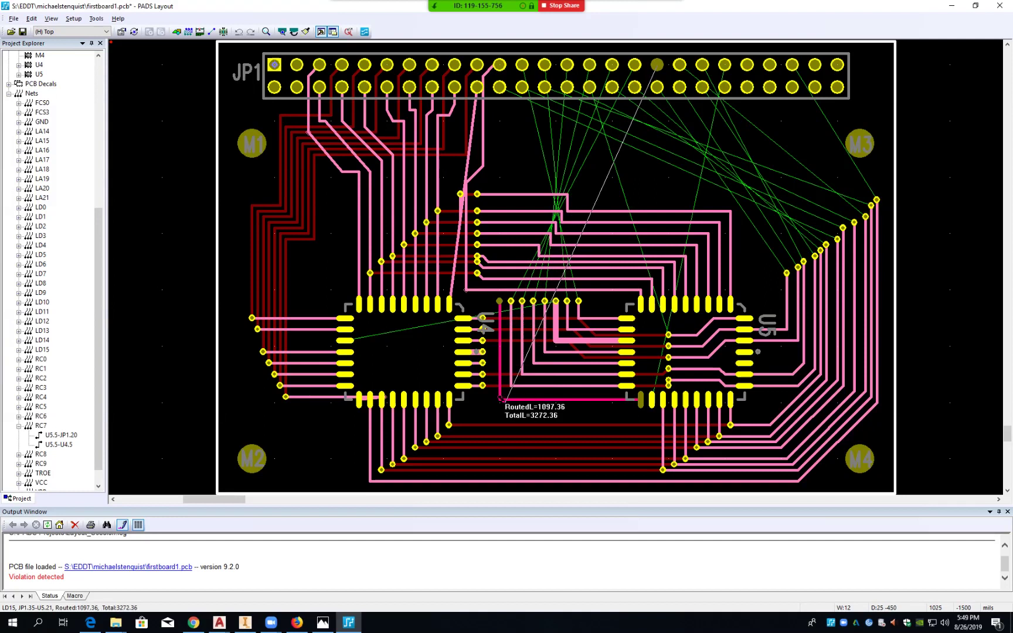
{"action": "key", "text": "Escape"}
{"action": "key", "text": "Escape"}
{"action": "left_click", "coordinate": [499, 301]}
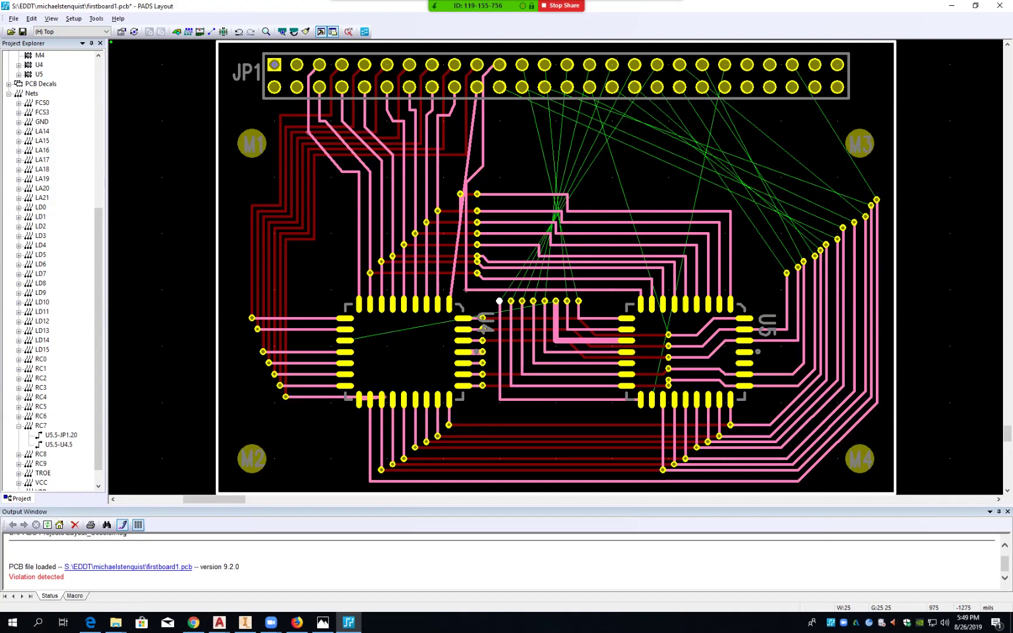
{"action": "left_click", "coordinate": [500, 400]}
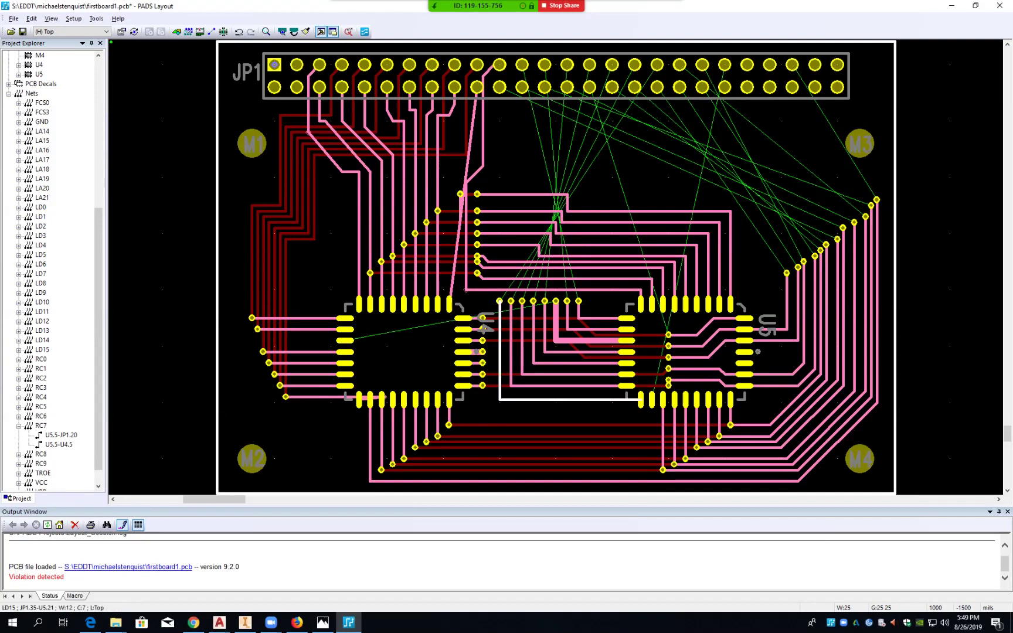
{"action": "right_click", "coordinate": [500, 399]}
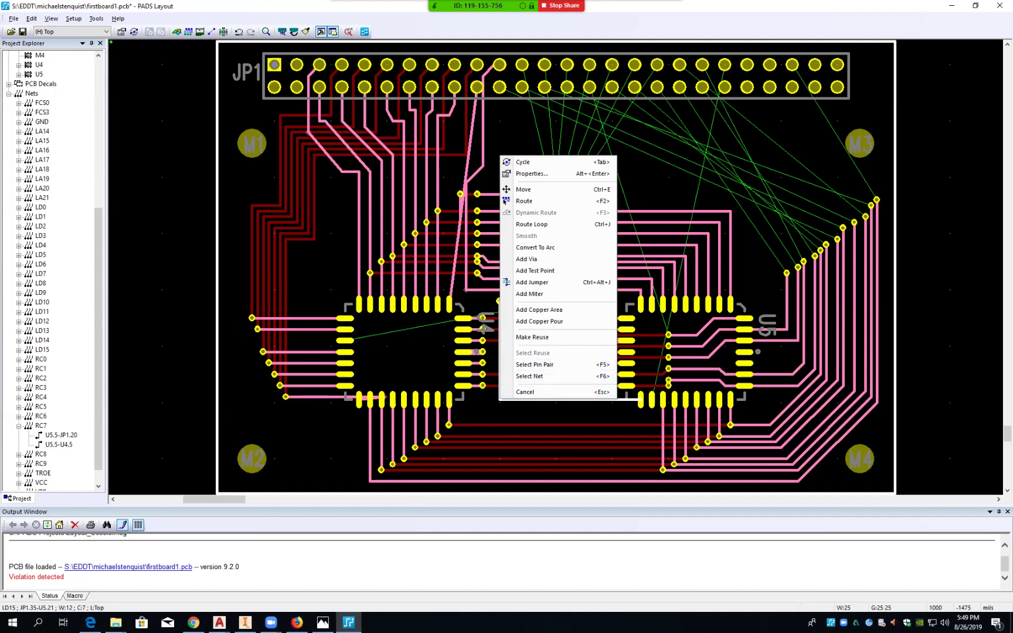
{"action": "left_click", "coordinate": [477, 420]}
{"action": "key", "text": "F2"}
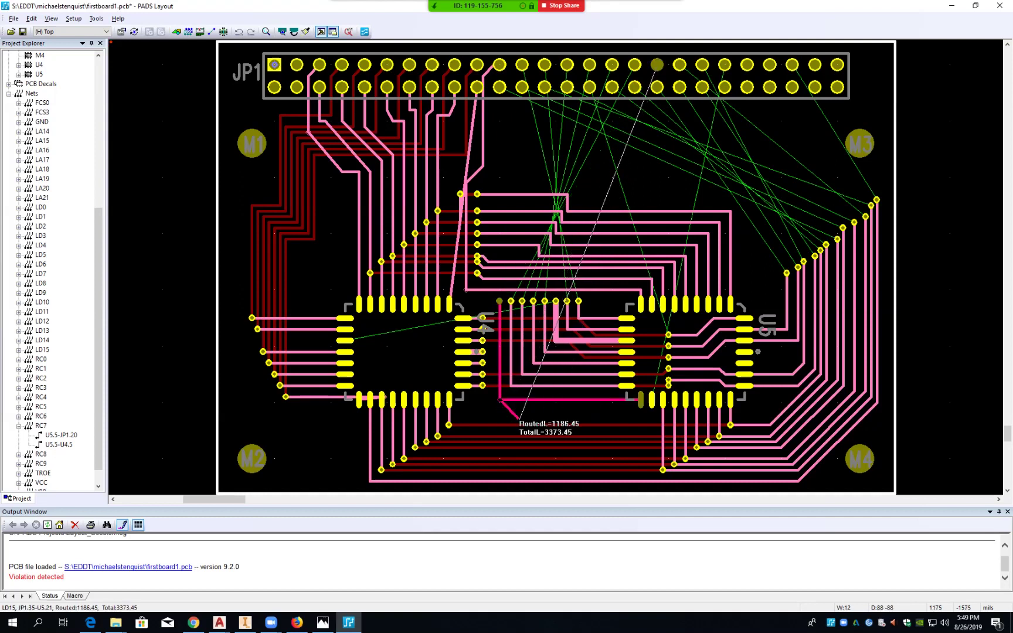
{"action": "key", "text": "Escape"}
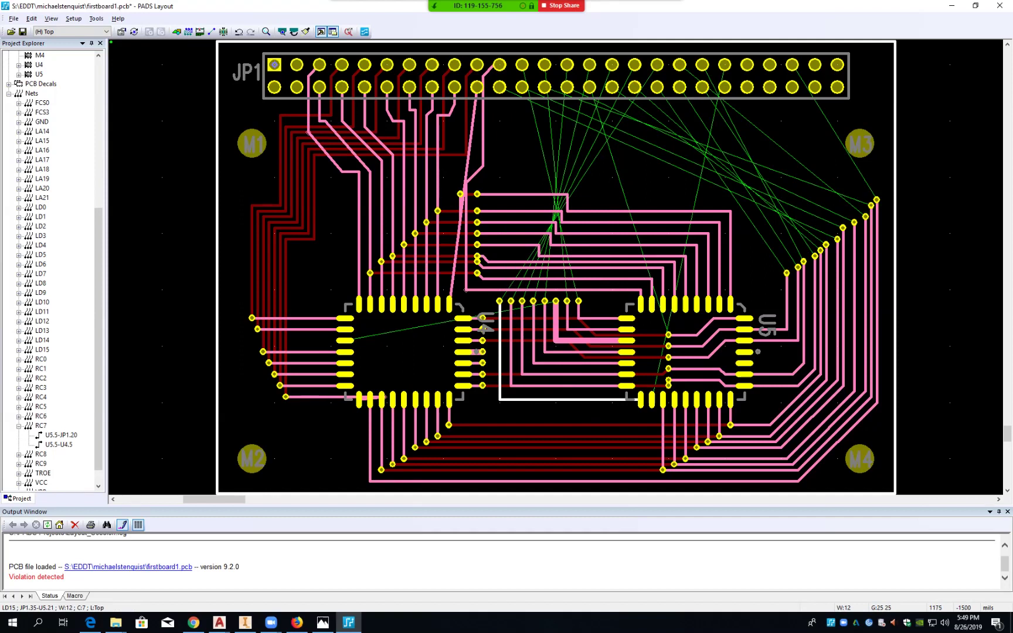
- Delete the LD15 and LD14 vias at x 1000 and 1050, y -1050, between U4 and U5
{"action": "left_click", "coordinate": [500, 301]}
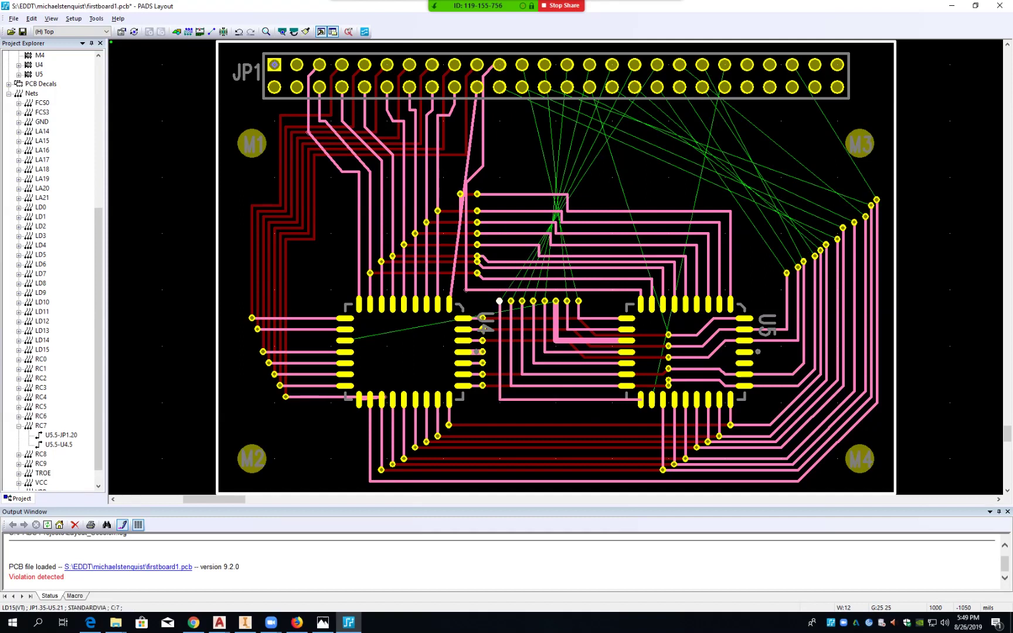
{"action": "key", "text": "Delete"}
{"action": "key", "text": "Return"}
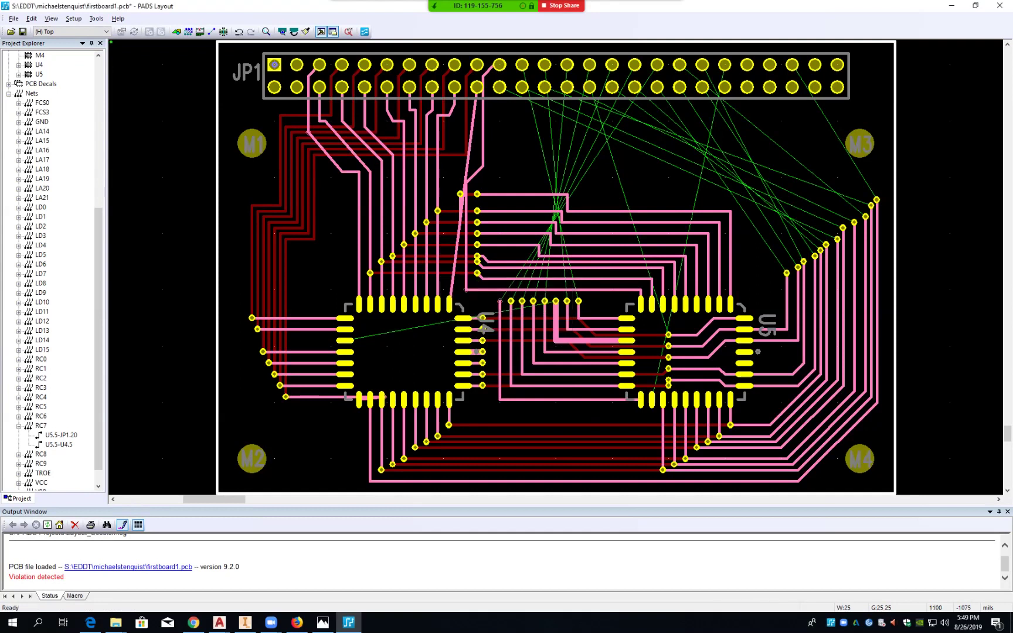
{"action": "left_click", "coordinate": [510, 301]}
{"action": "key", "text": "Delete"}
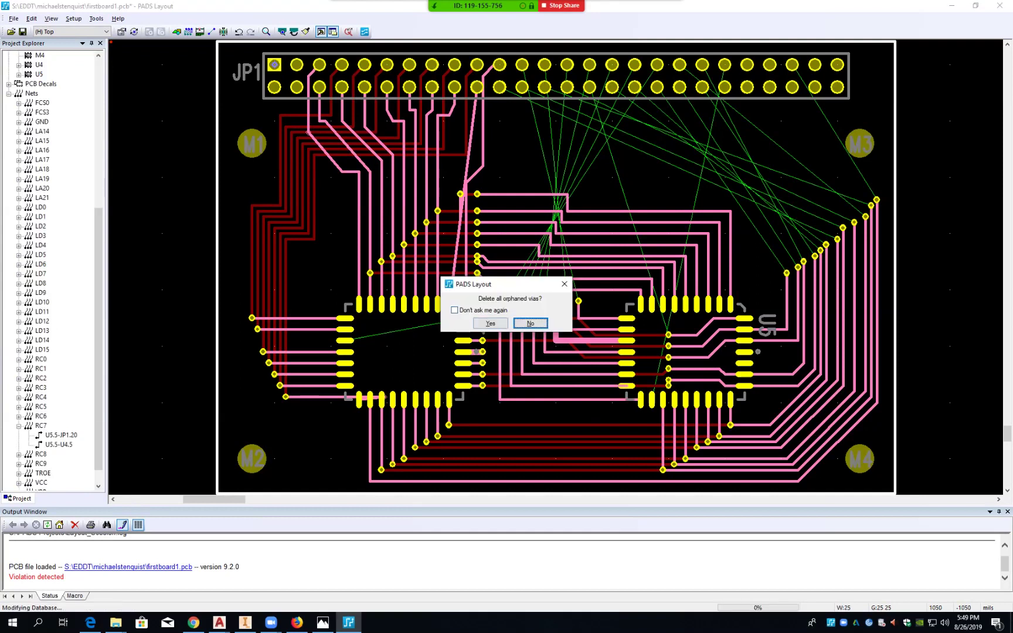
{"action": "key", "text": "Return"}
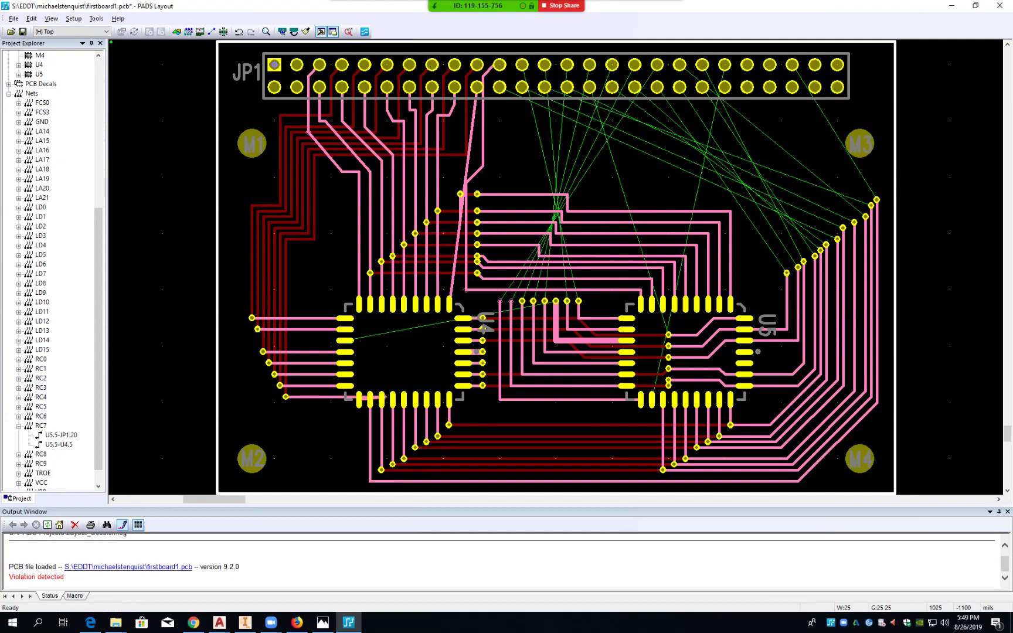
- Delete the LD13, LD12 and LD11 vias at x 1100, 1150 and 1200, y -1050, agreeing to remove orphaned vias
{"action": "left_click", "coordinate": [522, 301]}
{"action": "key", "text": "Delete"}
{"action": "key", "text": "Left"}
{"action": "key", "text": "Return"}
{"action": "left_click", "coordinate": [533, 301]}
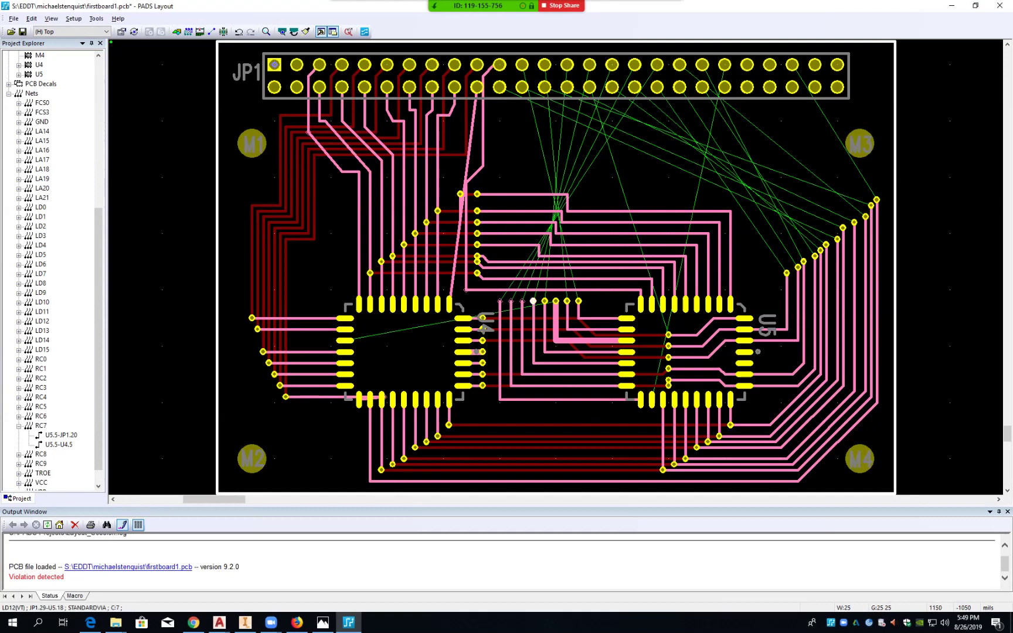
{"action": "key", "text": "Delete"}
{"action": "left_click", "coordinate": [491, 324]}
{"action": "left_click", "coordinate": [544, 301]}
{"action": "key", "text": "Delete"}
{"action": "left_click", "coordinate": [491, 324]}
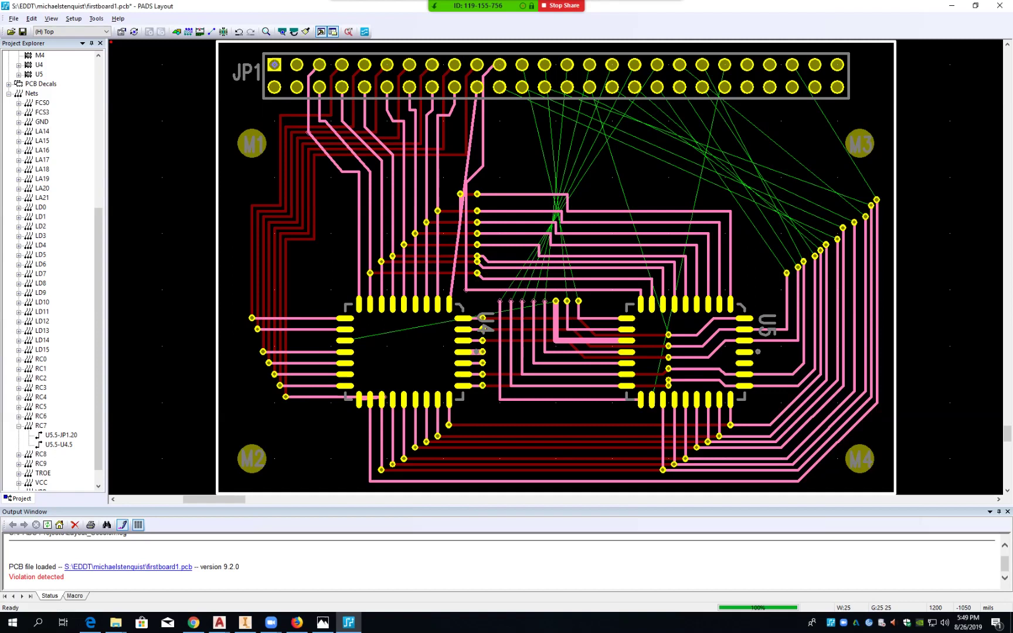
- Delete the GND, LD10 and LD9 vias at x 1250, 1300 and 1350, y -1050, together with all orphaned vias
{"action": "left_click", "coordinate": [555, 301]}
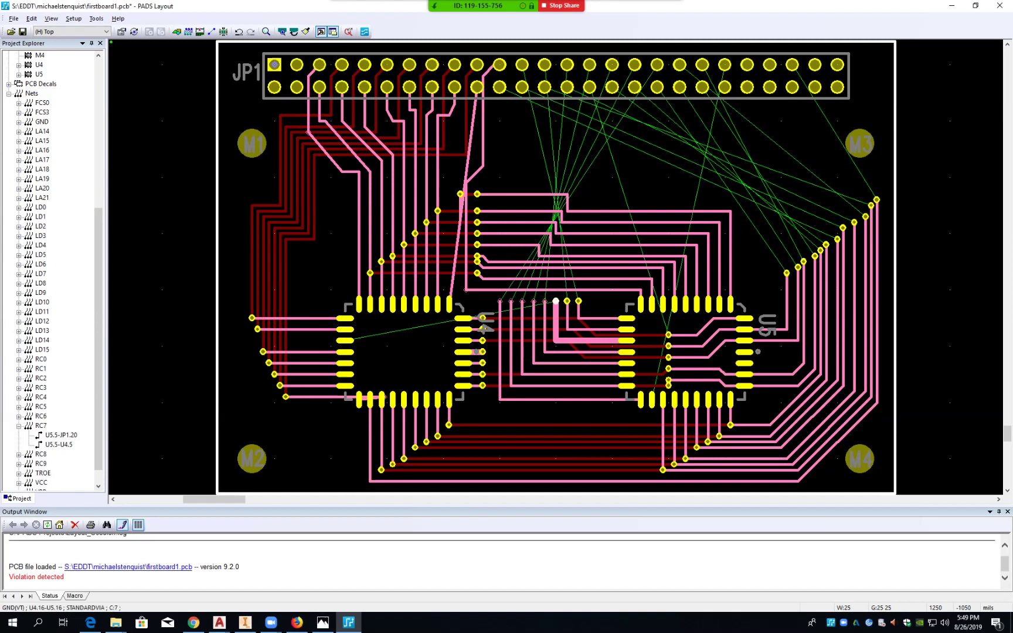
{"action": "left_click", "coordinate": [567, 301], "text": "ctrl"}
{"action": "left_click", "coordinate": [579, 301], "text": "ctrl"}
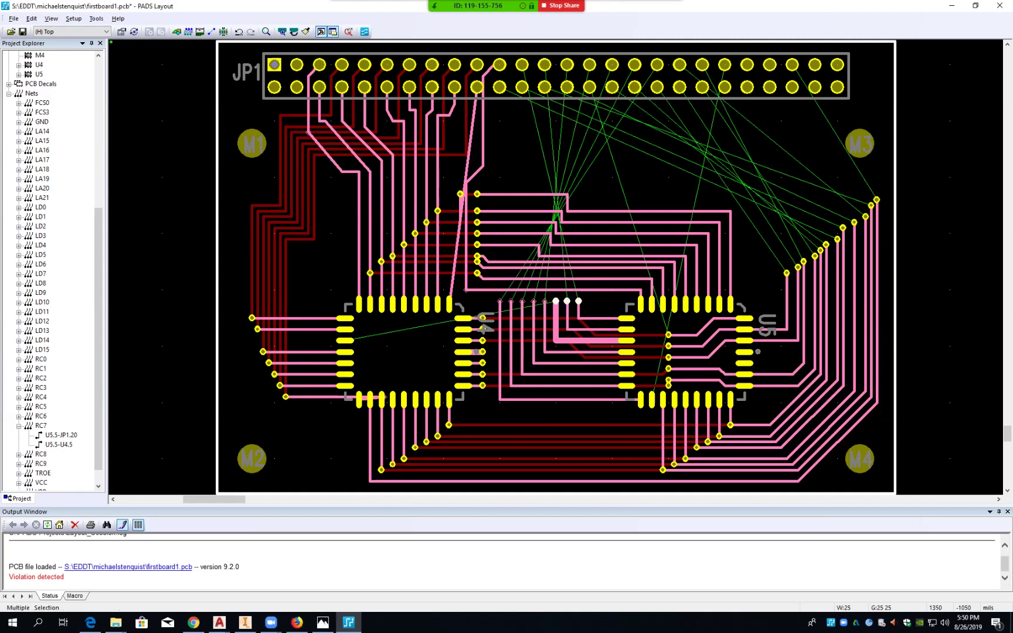
{"action": "key", "text": "Delete"}
{"action": "key", "text": "Left"}
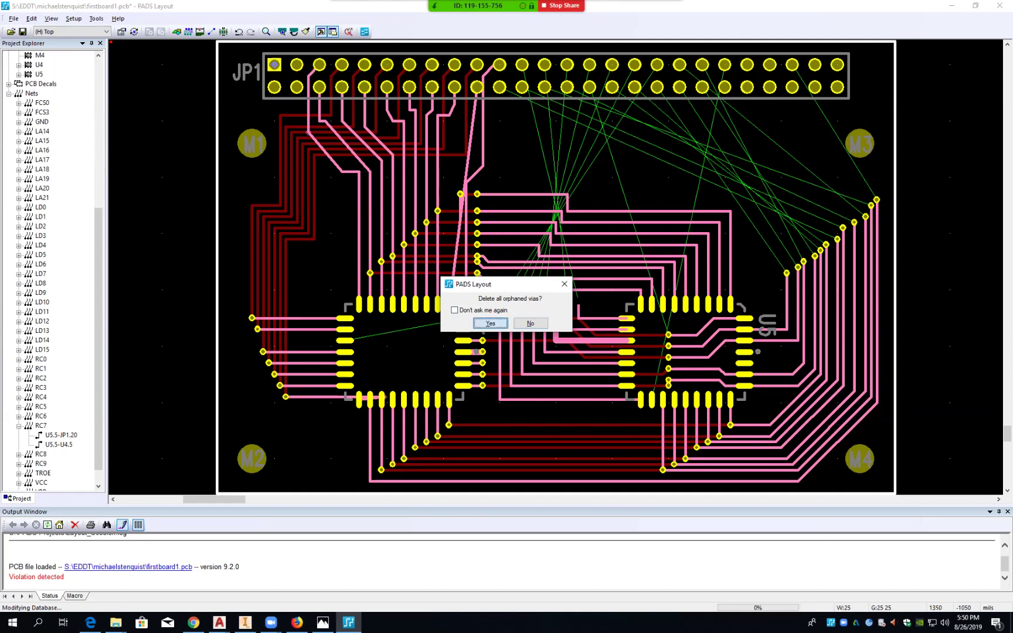
{"action": "key", "text": "Return"}
- Delete the horizontal and vertical segments of the wide GND trace leading from U5.16
{"action": "left_click", "coordinate": [528, 340]}
{"action": "left_click", "coordinate": [594, 340]}
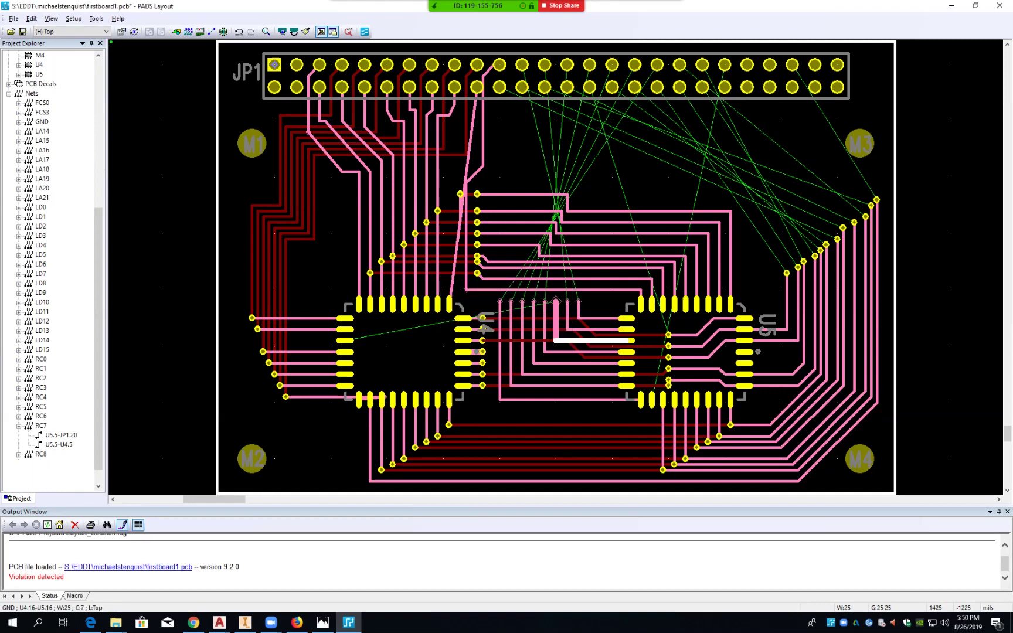
{"action": "key", "text": "Delete"}
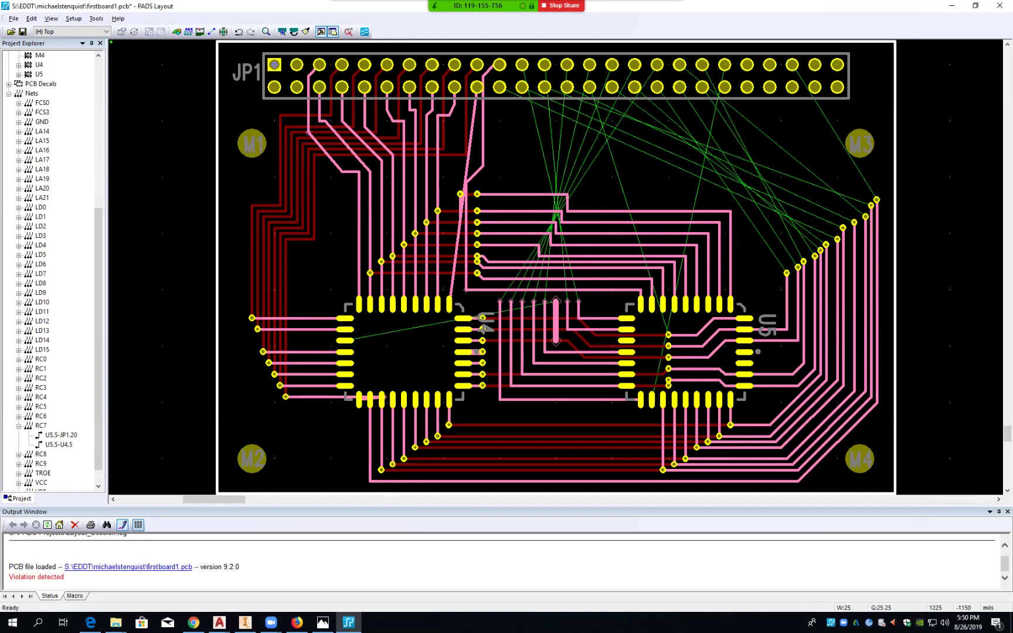
{"action": "left_click", "coordinate": [556, 322]}
{"action": "key", "text": "Delete"}
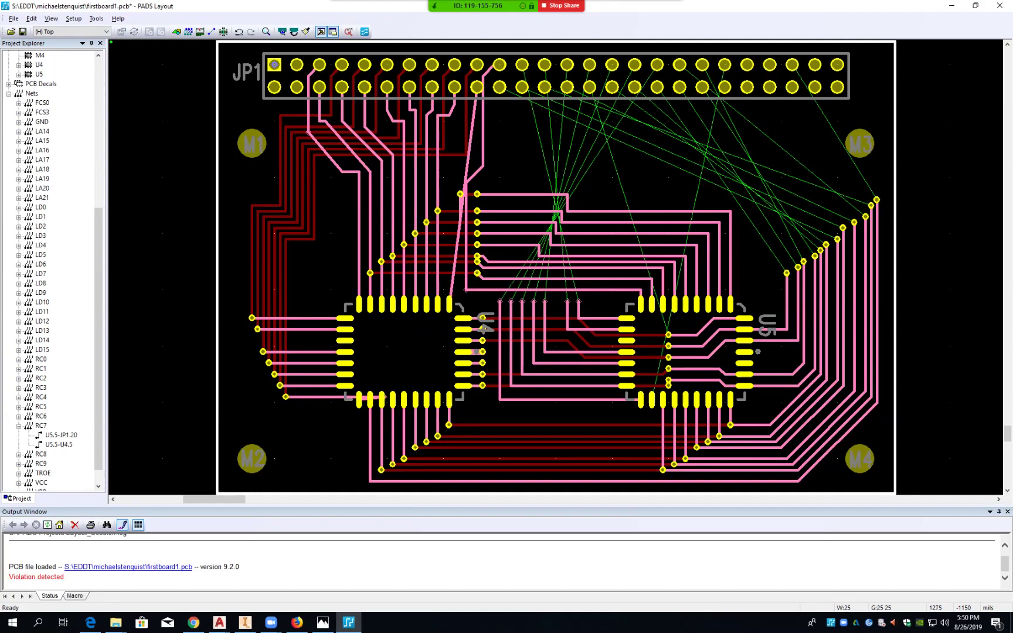
- Set the design grid to 5 mils and try to reroute LD10 from its open end near U5
{"action": "type", "text": "g5"}
{"action": "key", "text": "Return"}
{"action": "left_click", "coordinate": [566, 301]}
{"action": "key", "text": "F2"}
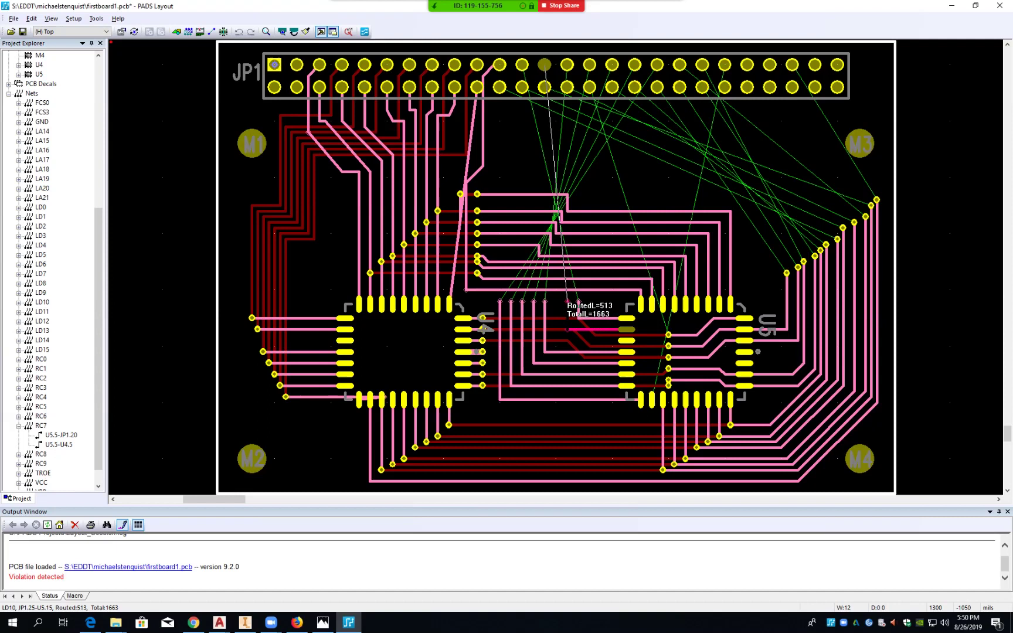
{"action": "key", "text": "Escape"}
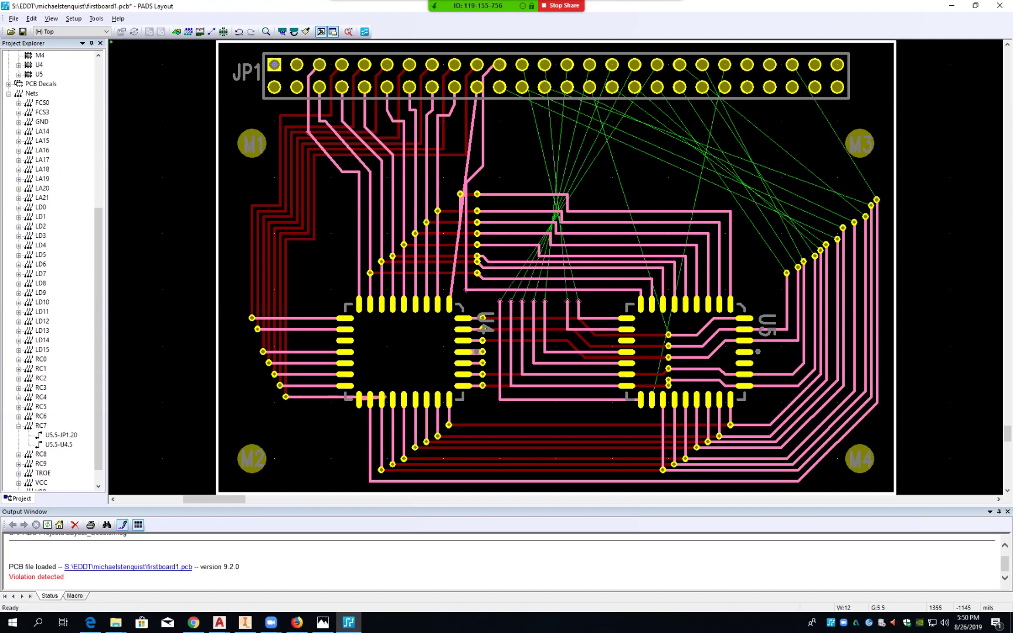
- Hide the Bottom layer in the display colors setup so only the Top traces are displayed
{"action": "left_click", "coordinate": [579, 318]}
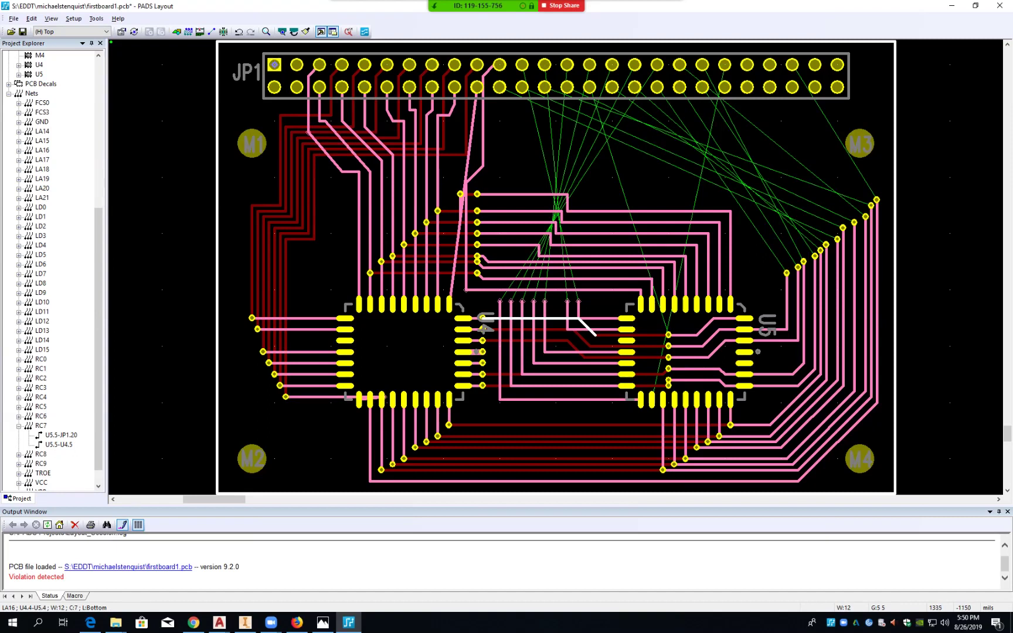
{"action": "left_click", "coordinate": [578, 305]}
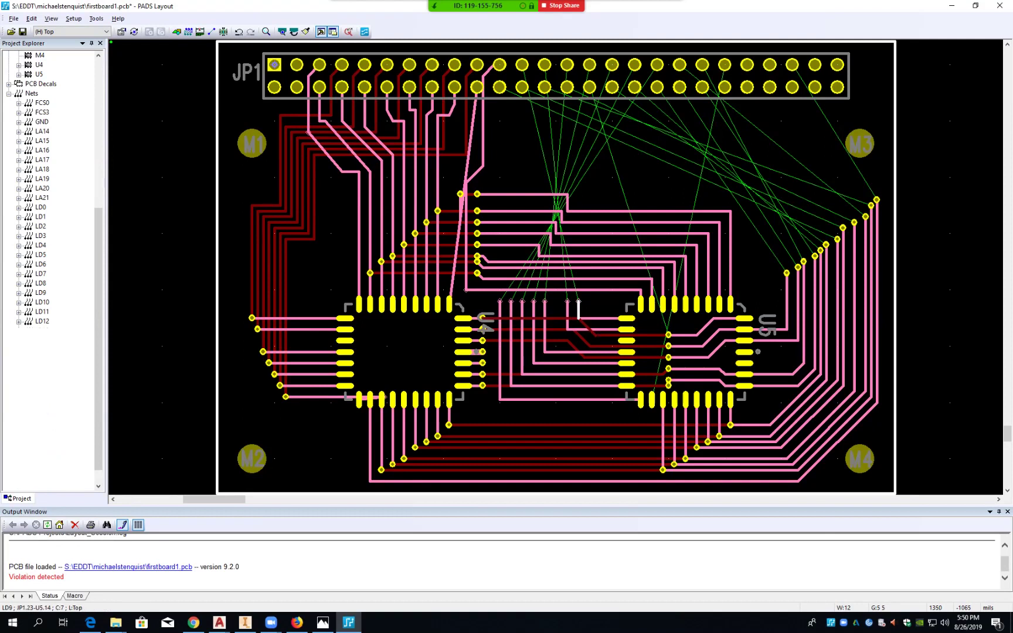
{"action": "left_click", "coordinate": [74, 18]}
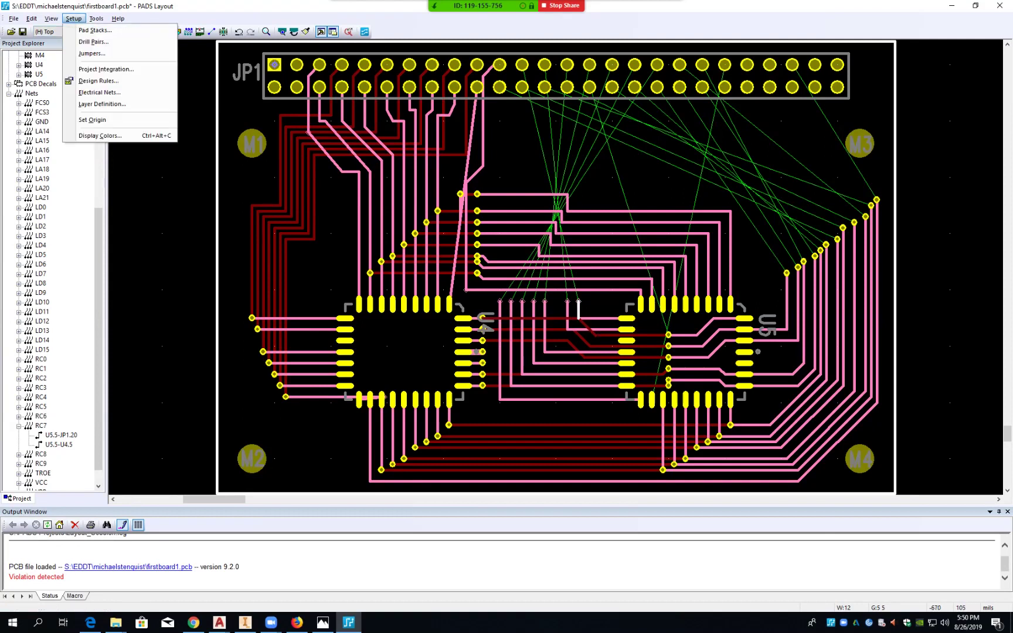
{"action": "left_click", "coordinate": [100, 135]}
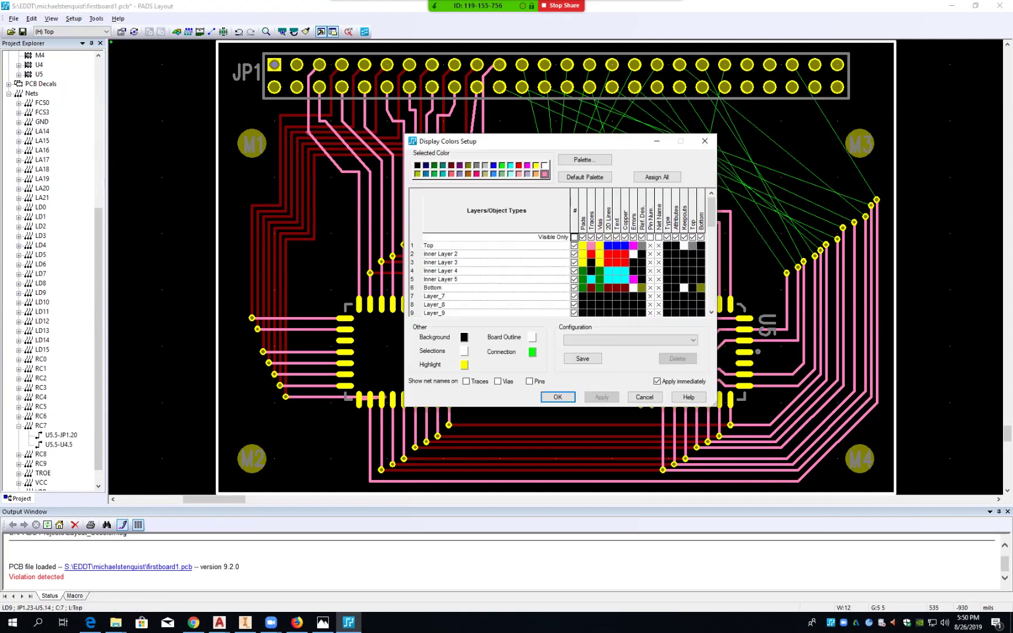
{"action": "left_click", "coordinate": [557, 397]}
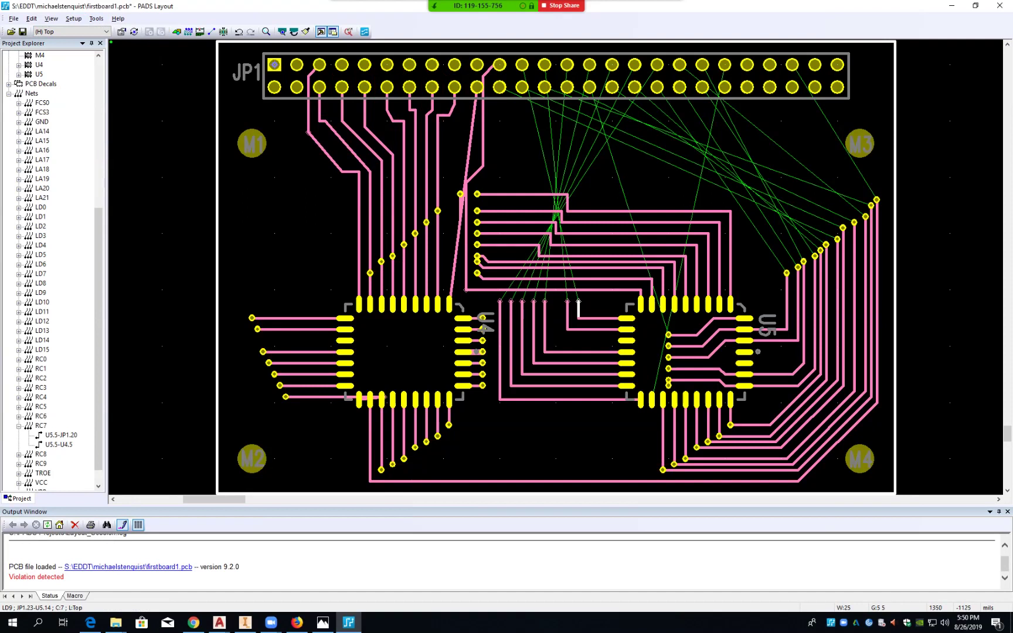
- Move the vertical segments of the LD9, LD10 and LD11 traces close to U5's pads, with LD11 at about x 1410
{"action": "left_click", "coordinate": [578, 318]}
{"action": "mouse_move", "coordinate": [579, 317]}
{"action": "left_mouse_down"}
{"action": "mouse_move", "coordinate": [609, 314]}
{"action": "mouse_move", "coordinate": [589, 334]}
{"action": "mouse_move", "coordinate": [600, 332]}
{"action": "left_mouse_up"}
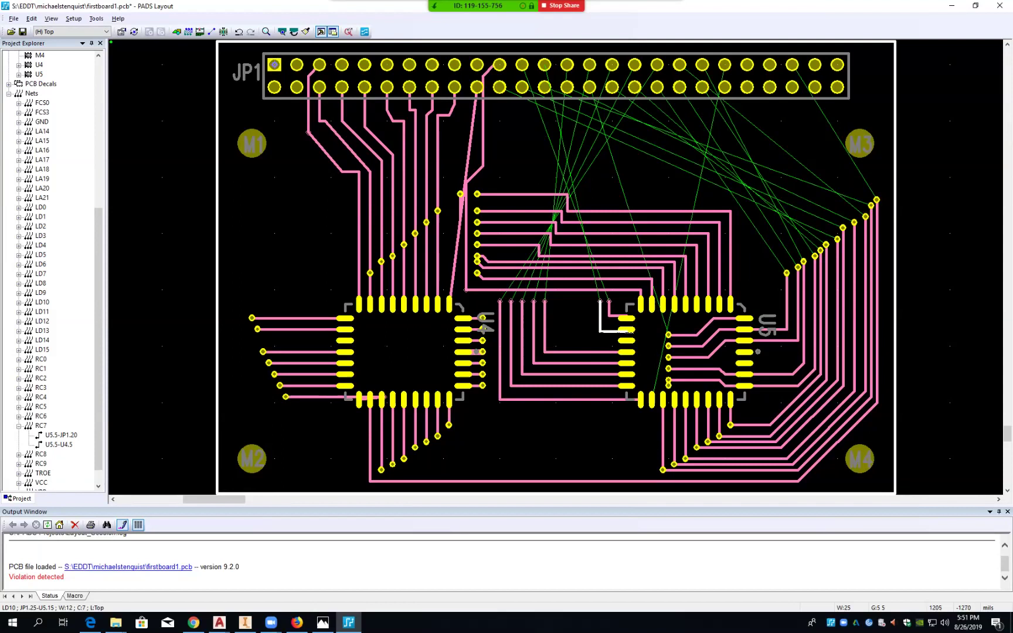
{"action": "left_click_drag", "start_coordinate": [545, 352], "coordinate": [592, 350]}
- Move the vertical segments of LD12 and LD13 next to LD11 near U5 and shorten their upper ends
{"action": "left_click", "coordinate": [533, 363]}
{"action": "left_click_drag", "start_coordinate": [533, 363], "coordinate": [584, 363]}
{"action": "left_click_drag", "start_coordinate": [585, 301], "coordinate": [585, 346]}
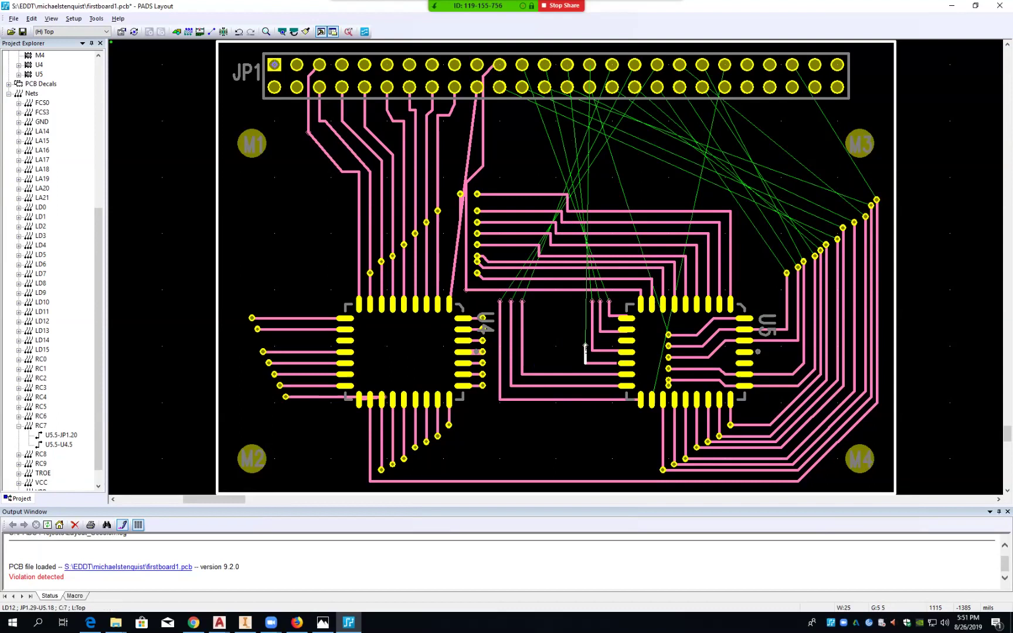
{"action": "left_click_drag", "start_coordinate": [523, 373], "coordinate": [574, 375]}
{"action": "left_click_drag", "start_coordinate": [575, 302], "coordinate": [576, 353]}
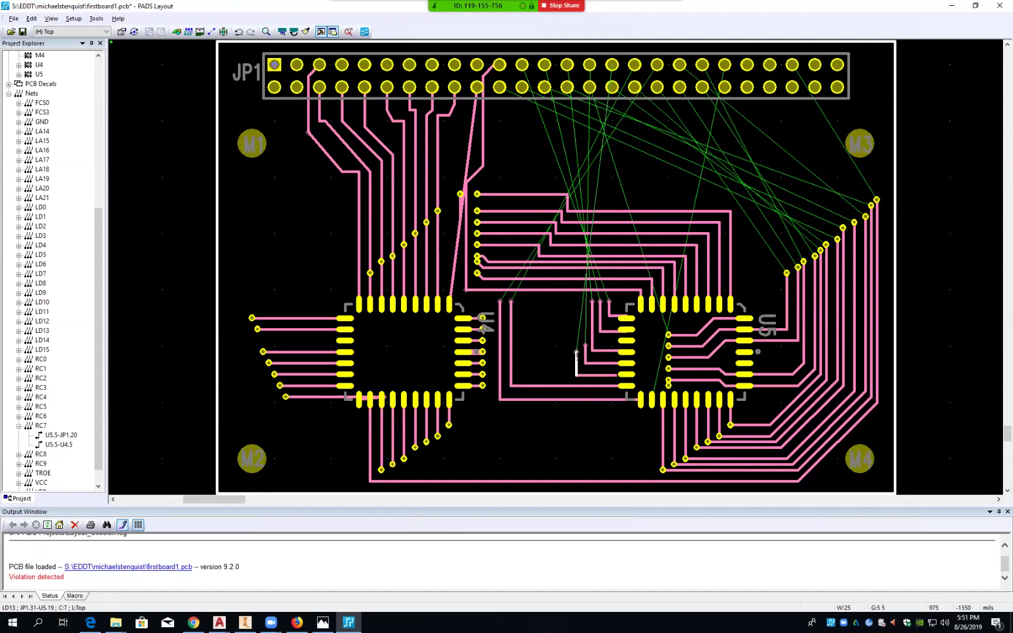
- Move LD14's vertical segment beside LD13 at about x 1305 and shorten its upper end
{"action": "left_click", "coordinate": [569, 386]}
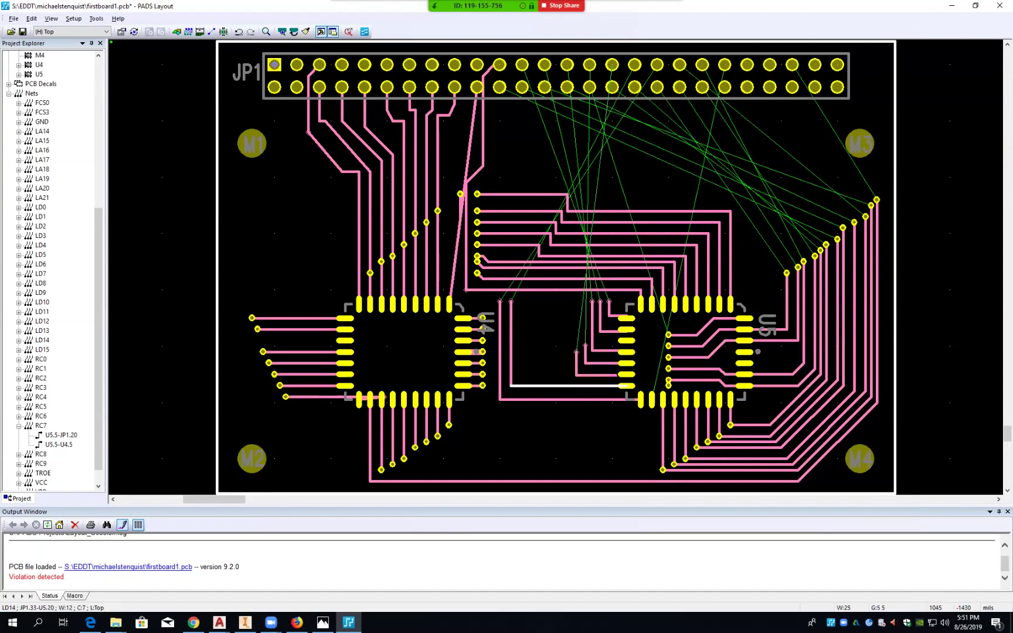
{"action": "left_click_drag", "start_coordinate": [511, 384], "coordinate": [564, 385]}
{"action": "left_click", "coordinate": [567, 301], "text": "ctrl"}
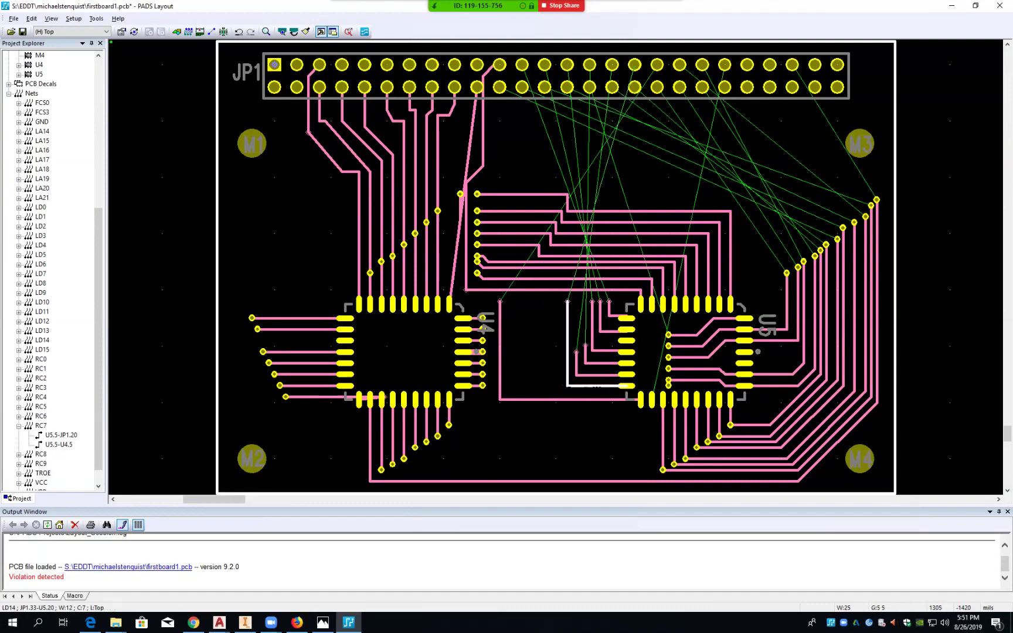
{"action": "key", "text": "F2"}
{"action": "left_click", "coordinate": [569, 371], "text": "ctrl"}
- Move LD15's vertical segment to about x 1265 and shorten its open end to about y -1410
{"action": "left_click", "coordinate": [500, 351]}
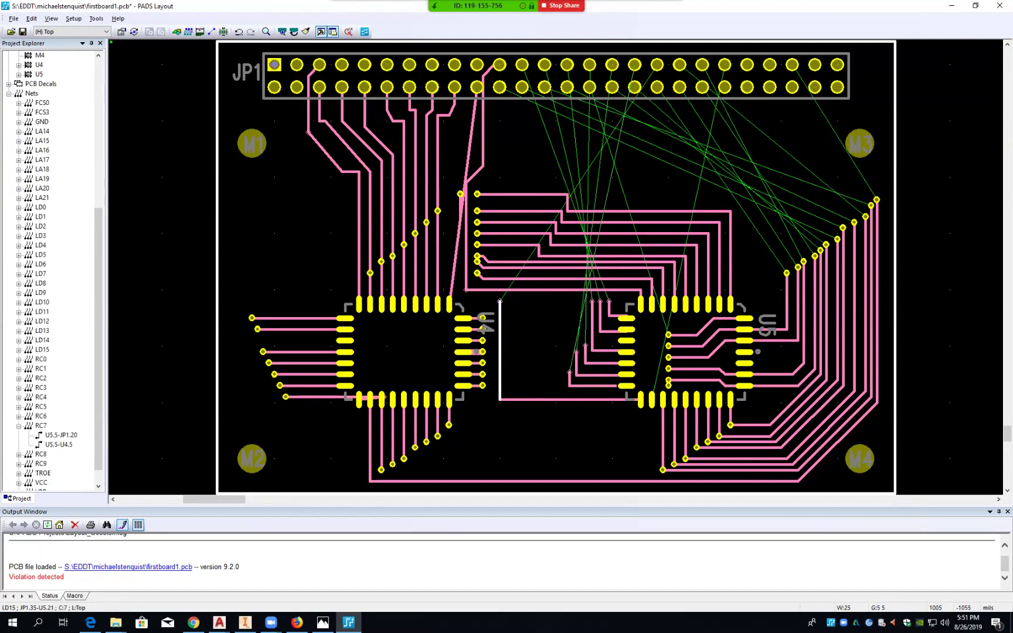
{"action": "left_click", "coordinate": [502, 398]}
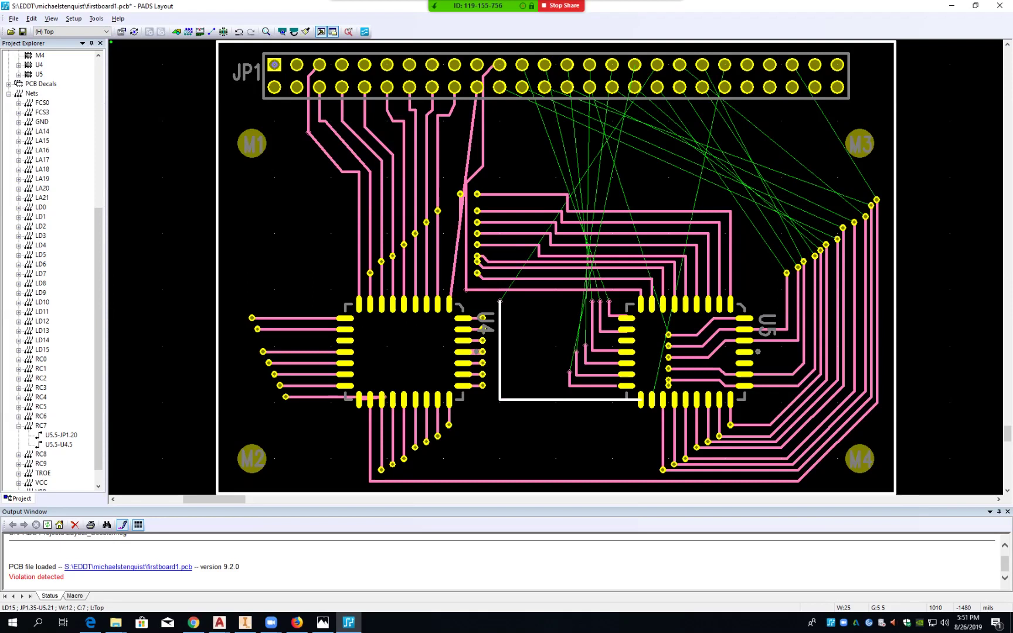
{"action": "left_click_drag", "start_coordinate": [499, 398], "coordinate": [558, 399]}
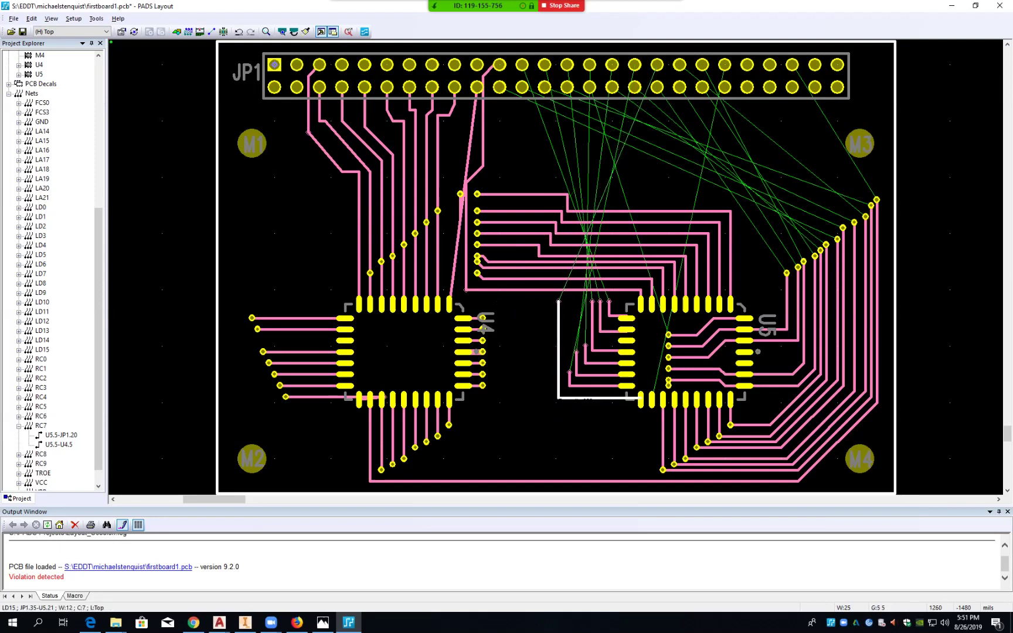
{"action": "double_click", "coordinate": [558, 301]}
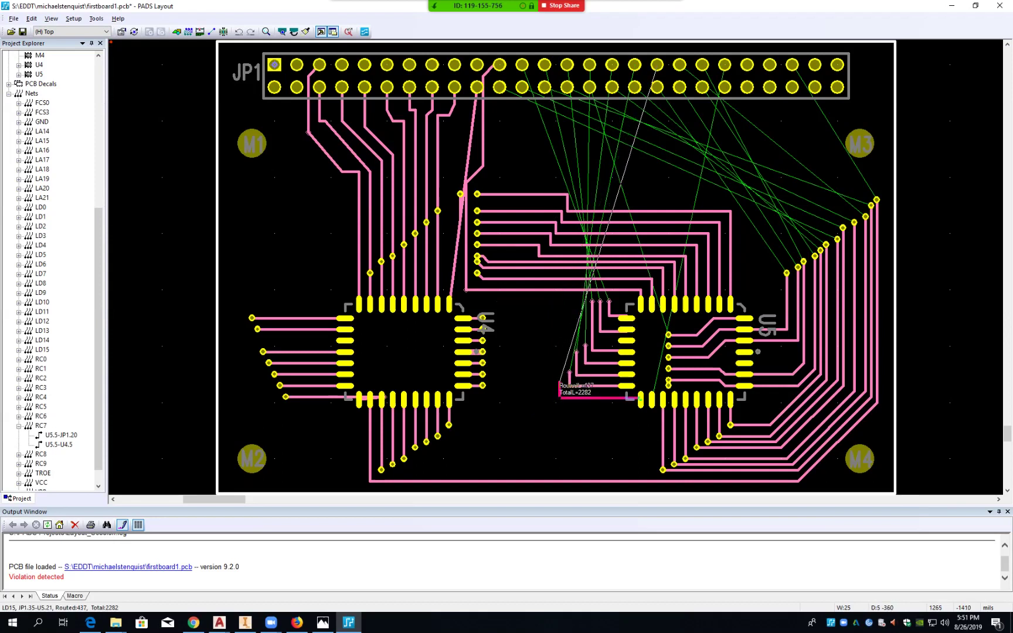
{"action": "key", "text": "Escape"}
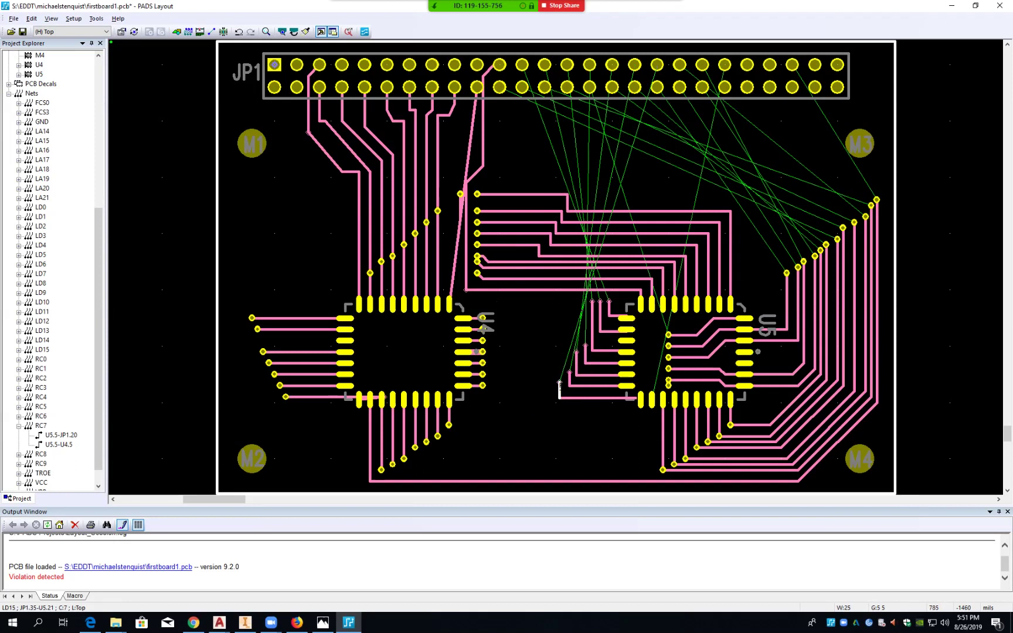
- Pull the open upper ends of the LD11 and LD10 traces back towards their U5 pads
{"action": "left_click", "coordinate": [591, 303]}
{"action": "key", "text": "F2"}
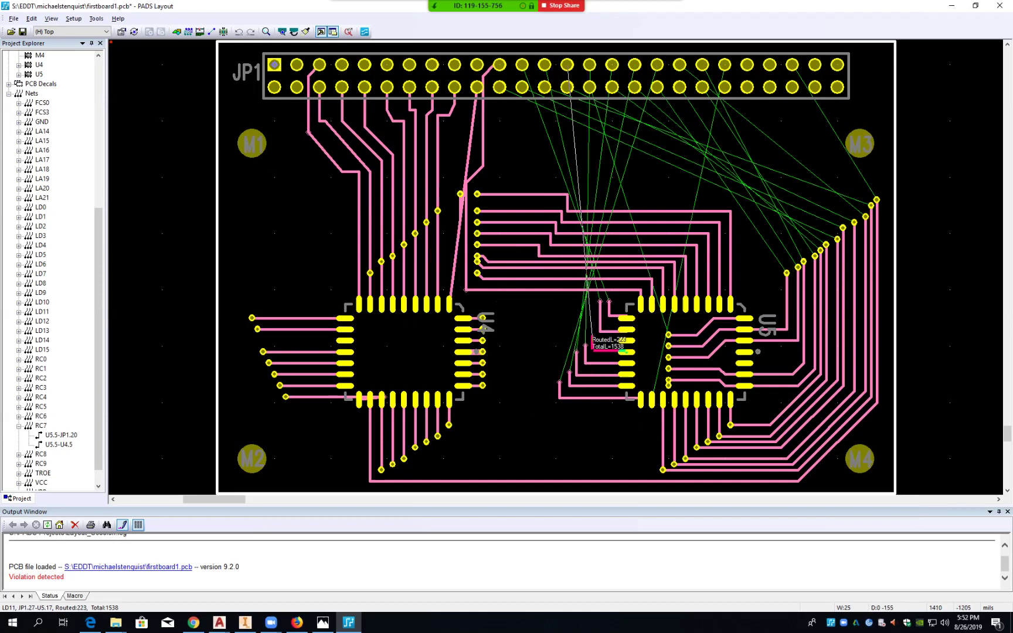
{"action": "key", "text": "Escape"}
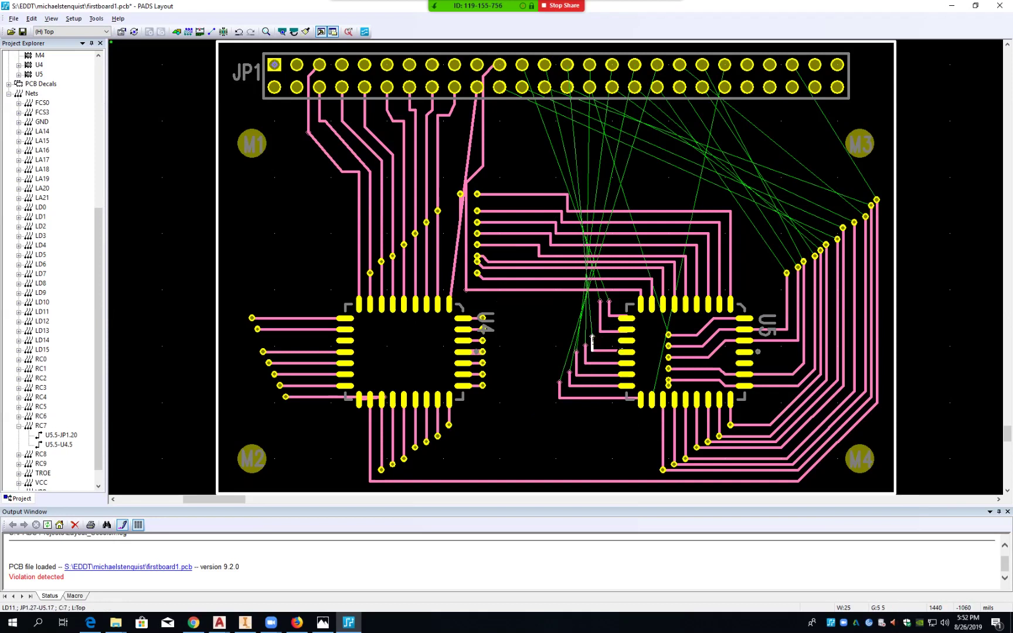
{"action": "left_click", "coordinate": [599, 301]}
{"action": "key", "text": "F2"}
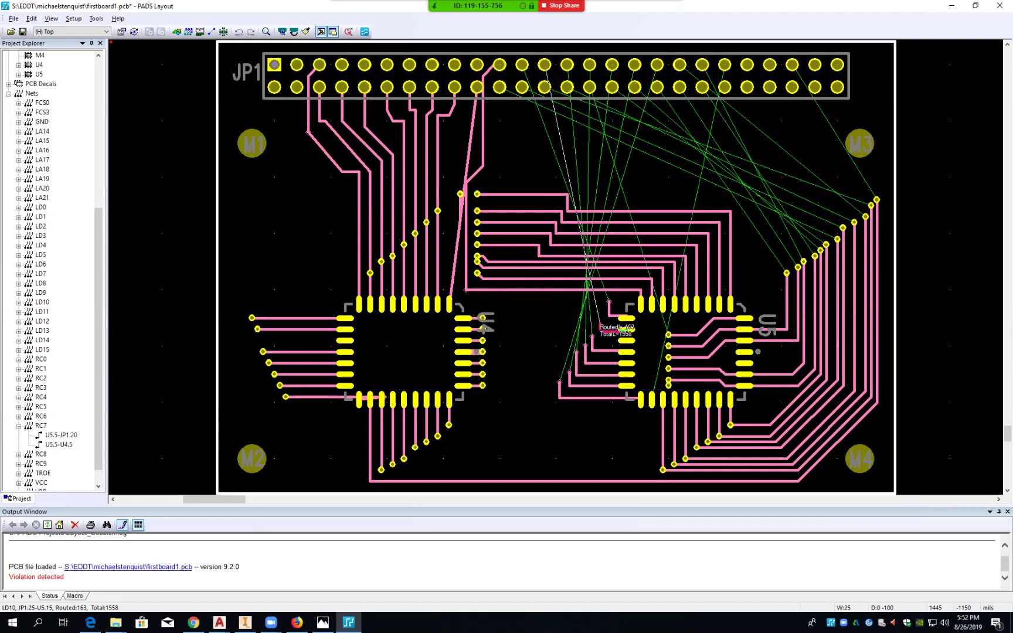
{"action": "key", "text": "Escape"}
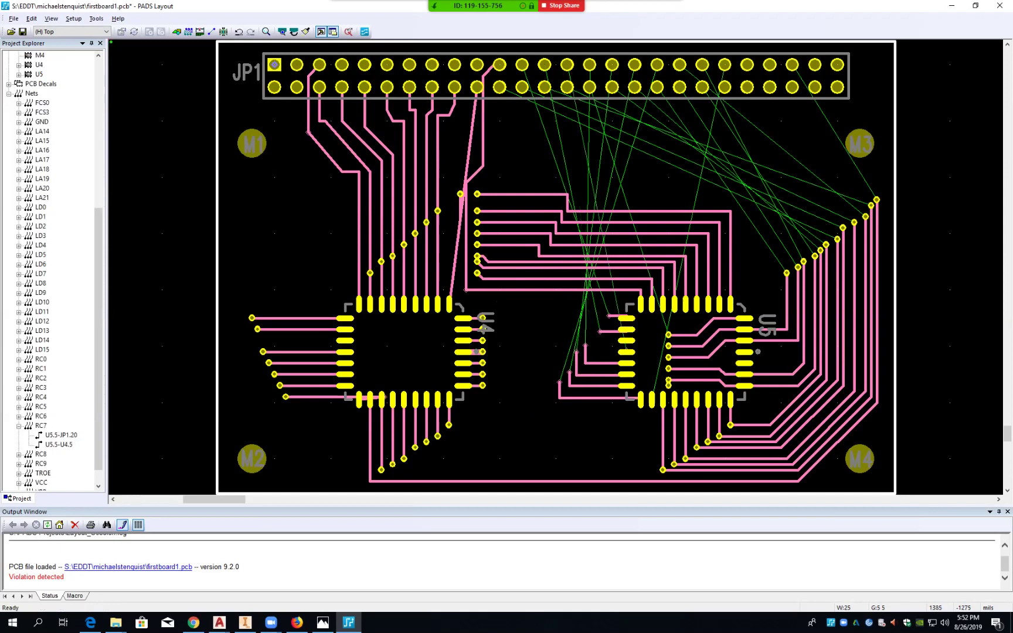
- Delete the vertical segments of the LD12 to LD15 traces beside U5, leaving only their horizontal stubs
{"action": "left_click", "coordinate": [577, 358]}
{"action": "key", "text": "Delete"}
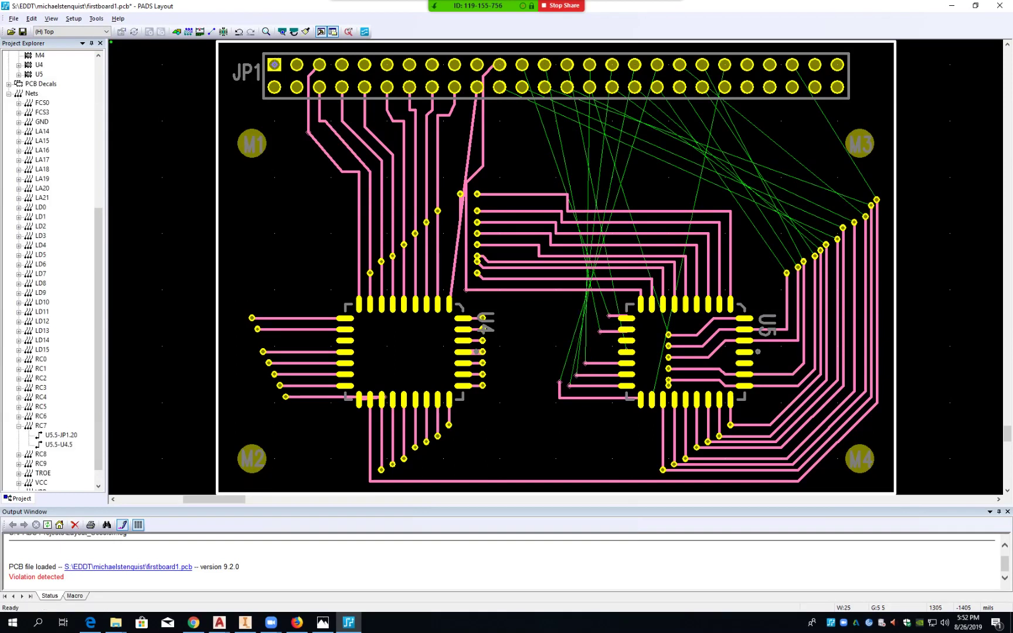
{"action": "left_click", "coordinate": [560, 388]}
{"action": "key", "text": "Delete"}
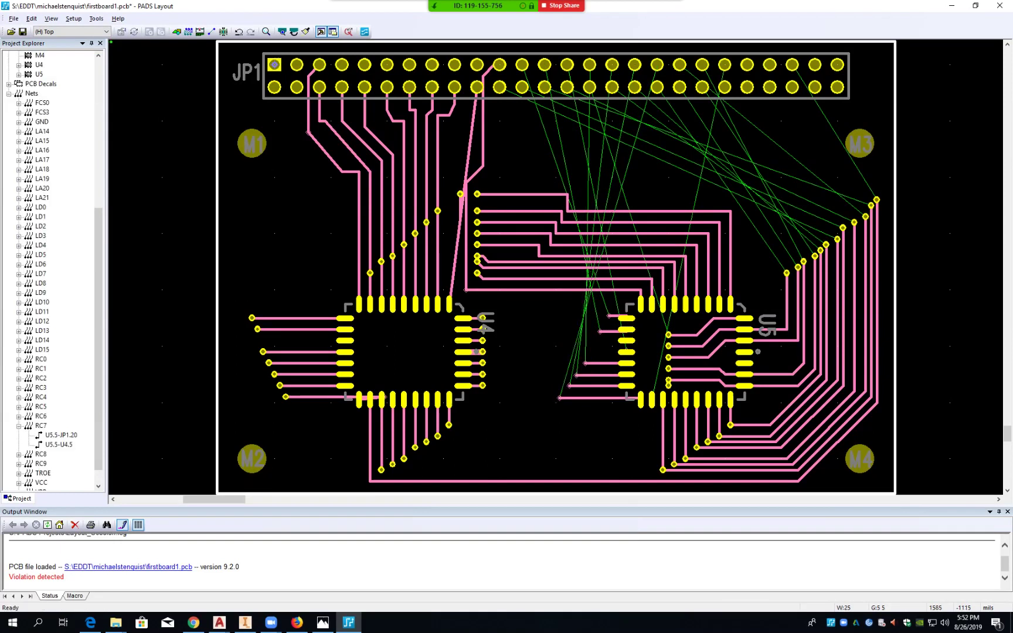
- Extend LD9, LD10 and LD11 horizontally from U5 and end them in vias at x 1100, 1200 and 1300, beneath their JP1 pins
{"action": "left_click", "coordinate": [617, 316]}
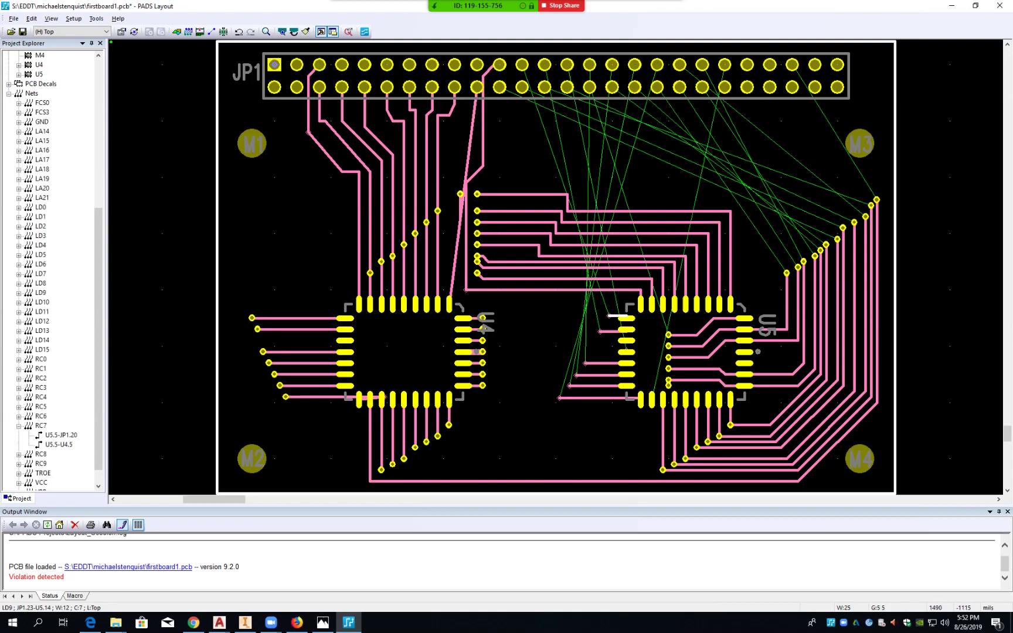
{"action": "key", "text": "F2"}
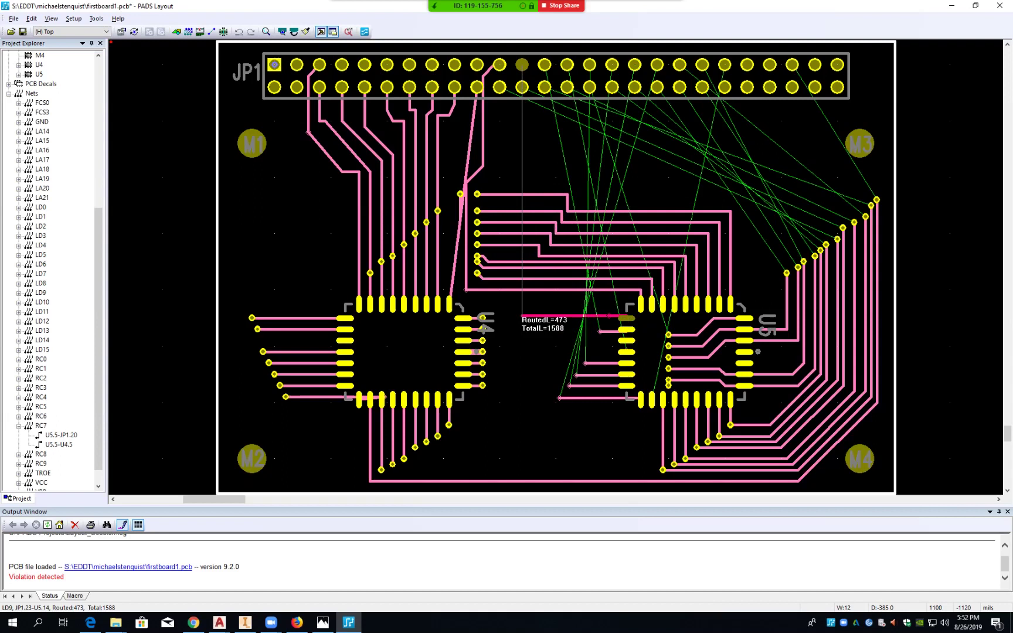
{"action": "left_click", "coordinate": [522, 315], "text": "ctrl"}
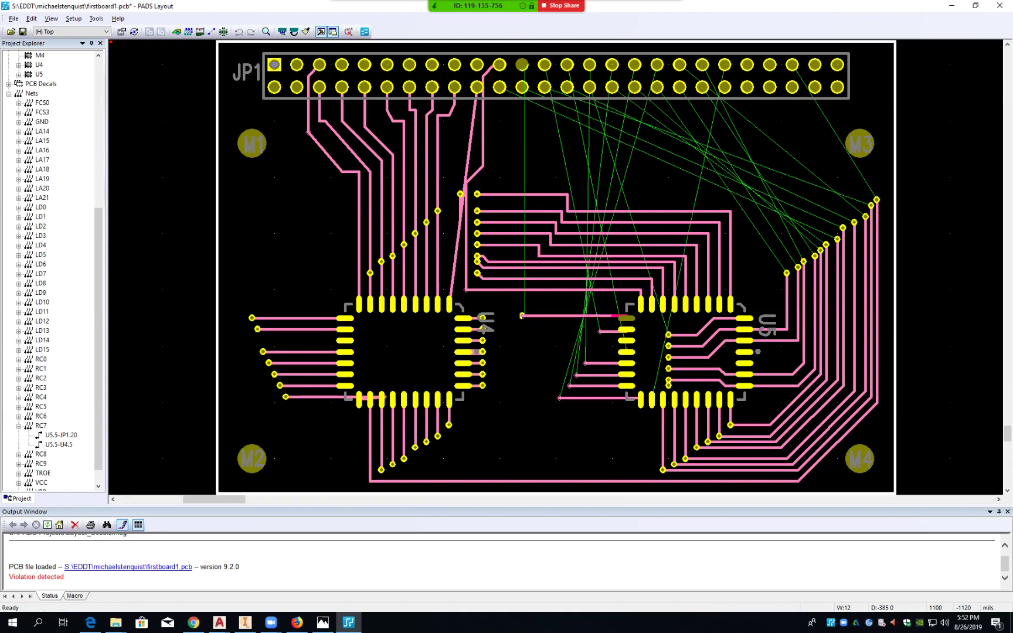
{"action": "left_click", "coordinate": [600, 332]}
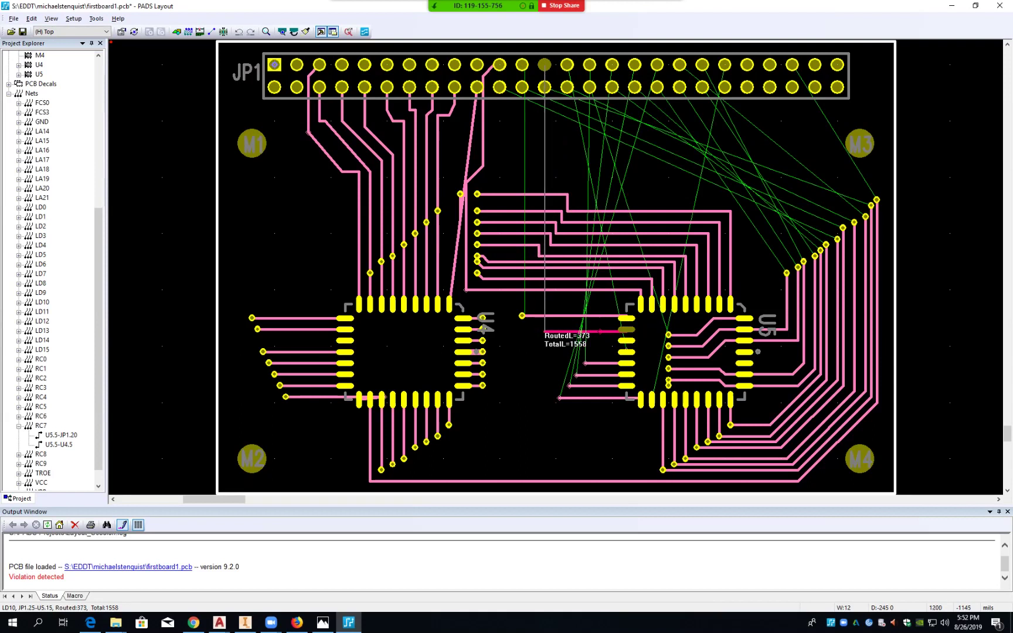
{"action": "left_click", "coordinate": [625, 330]}
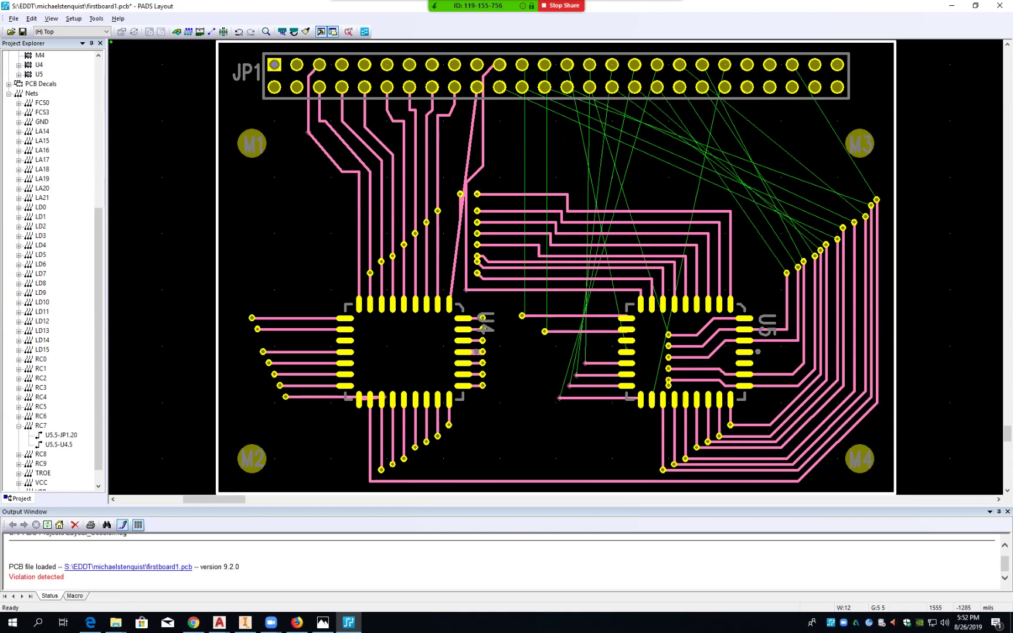
{"action": "left_click", "coordinate": [627, 353]}
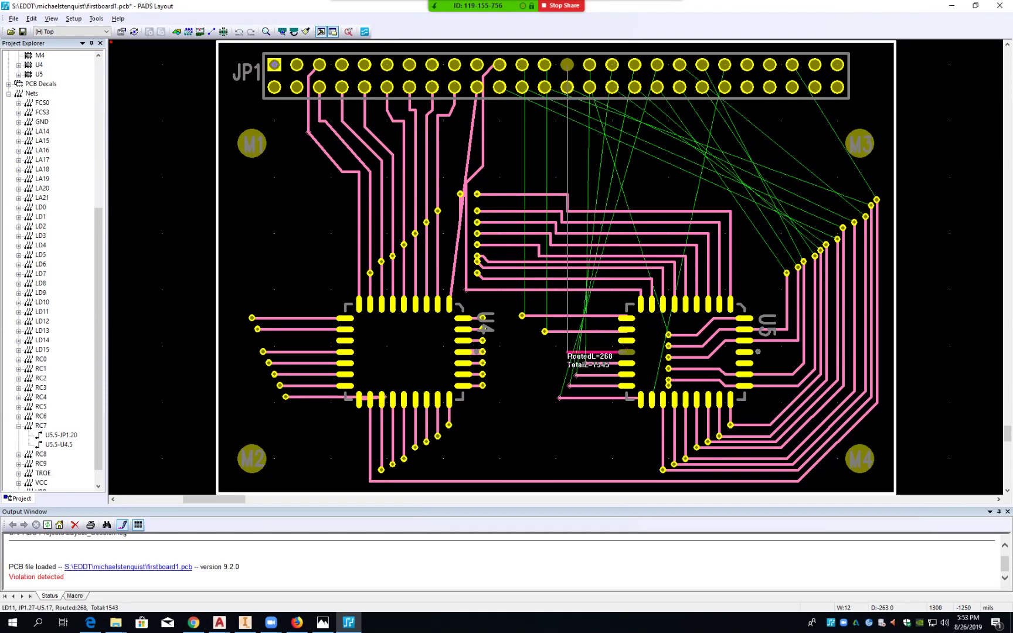
{"action": "left_click", "coordinate": [567, 352], "text": "ctrl"}
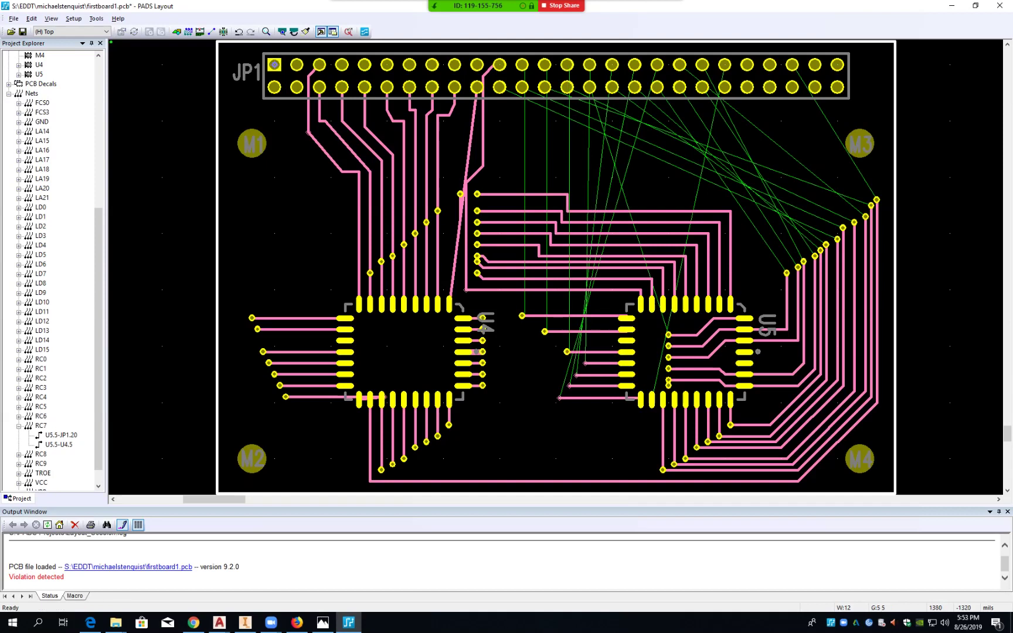
- Shorten the LD12 and LD13 stubs so their open ends sit at about x 1395 and x 1490, beneath their JP1 pins
{"action": "left_click", "coordinate": [585, 362]}
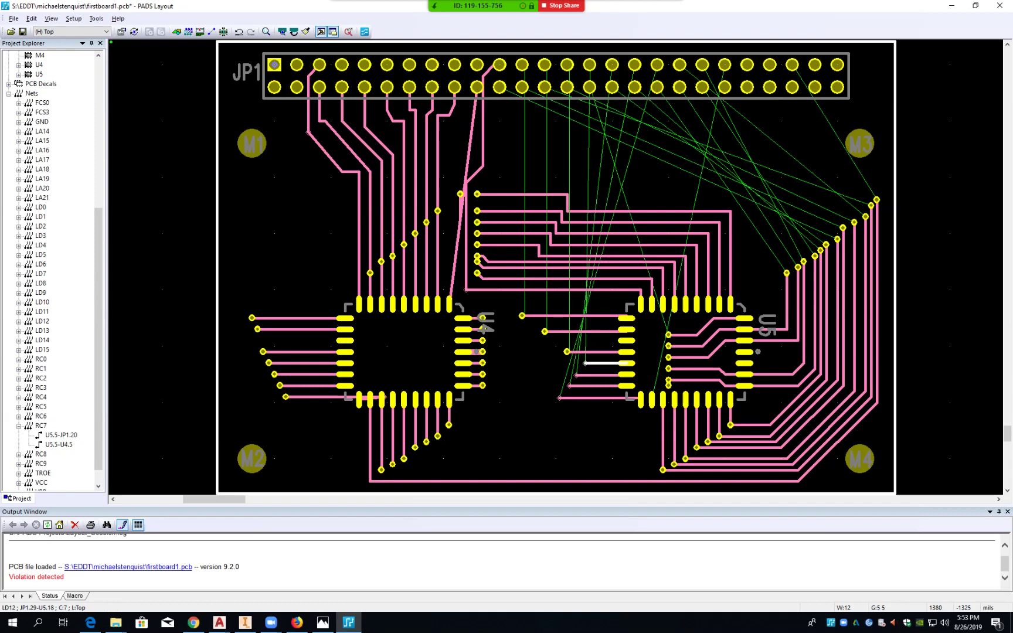
{"action": "key", "text": "F2"}
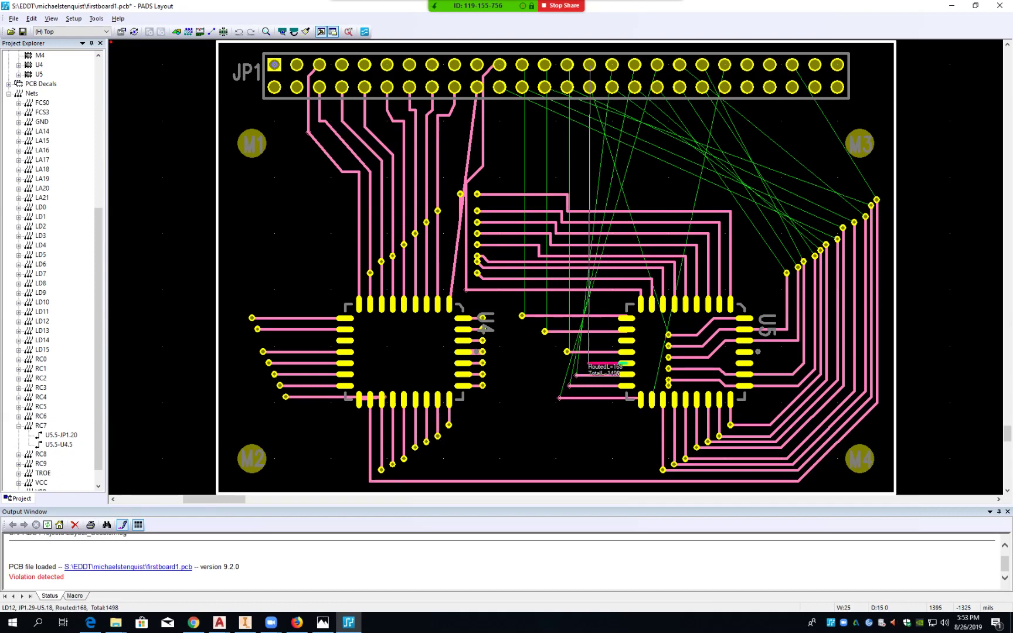
{"action": "key", "text": "Escape"}
{"action": "key", "text": "Escape"}
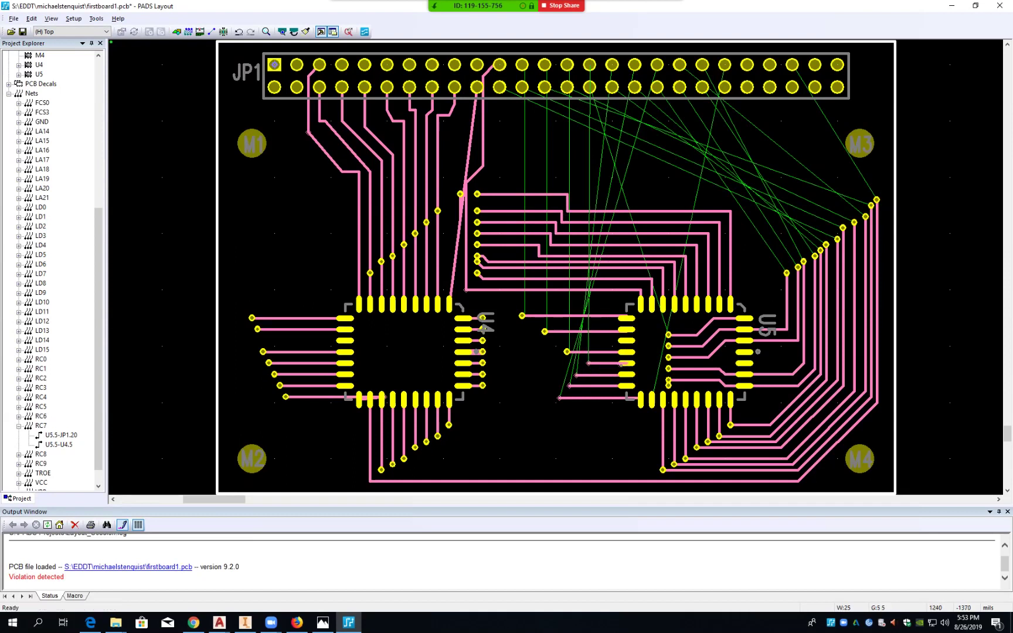
{"action": "left_click", "coordinate": [578, 375]}
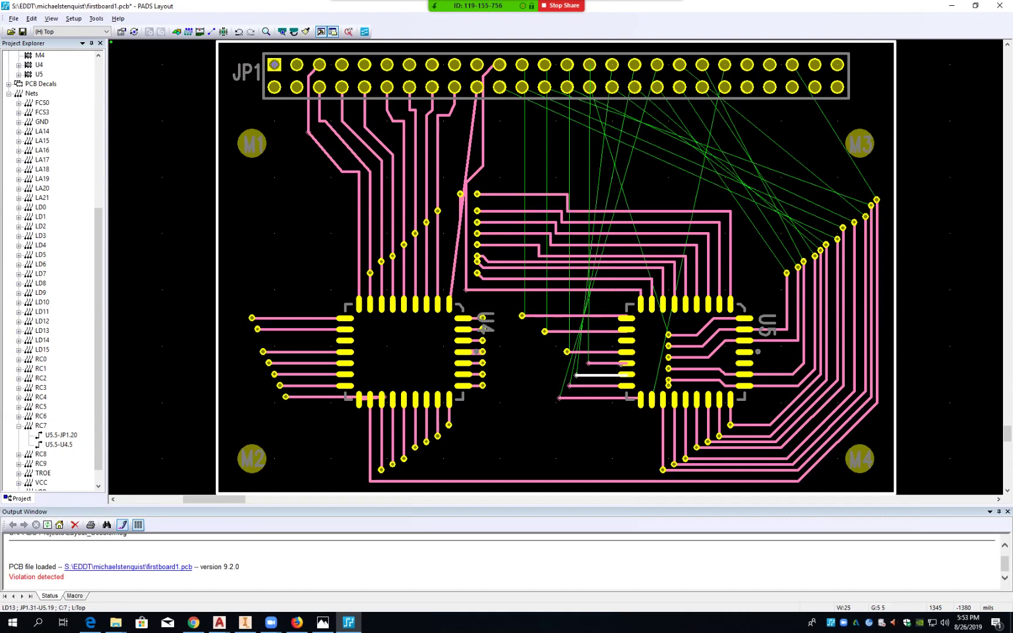
{"action": "key", "text": "F2"}
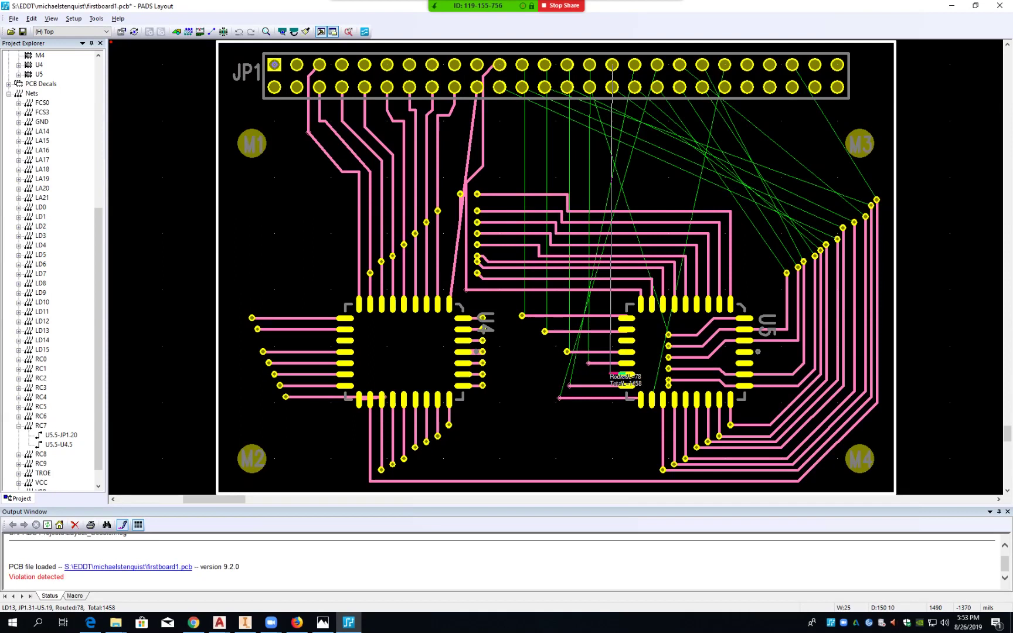
{"action": "key", "text": "Escape"}
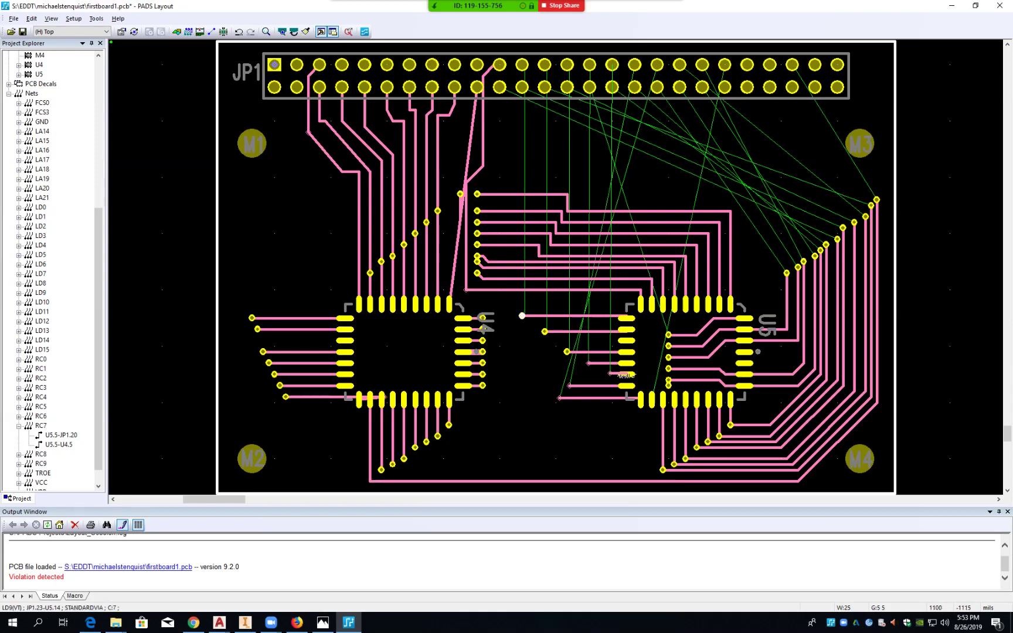
- Move the end vias of LD9, LD10 and LD11 towards U4, to about x 1045, 1075 and 1120
{"action": "left_click", "coordinate": [521, 315]}
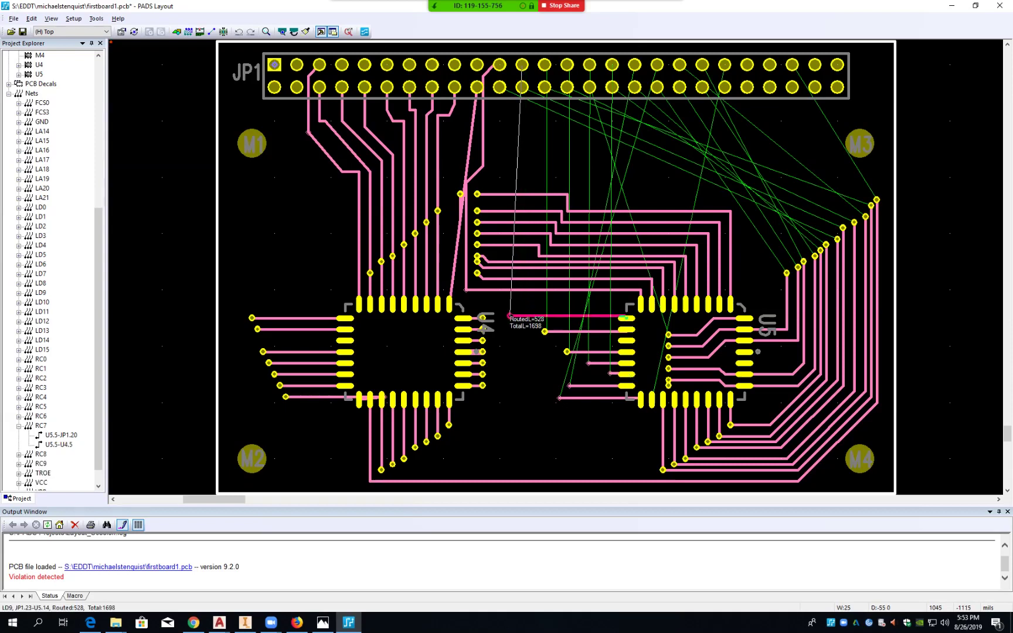
{"action": "left_click", "coordinate": [509, 316]}
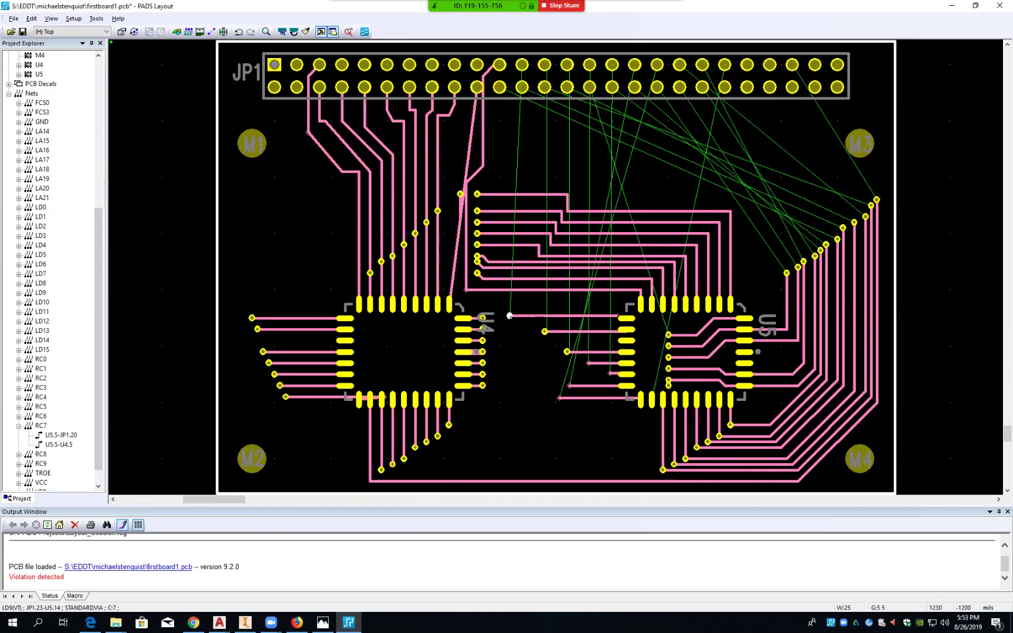
{"action": "left_click", "coordinate": [545, 332]}
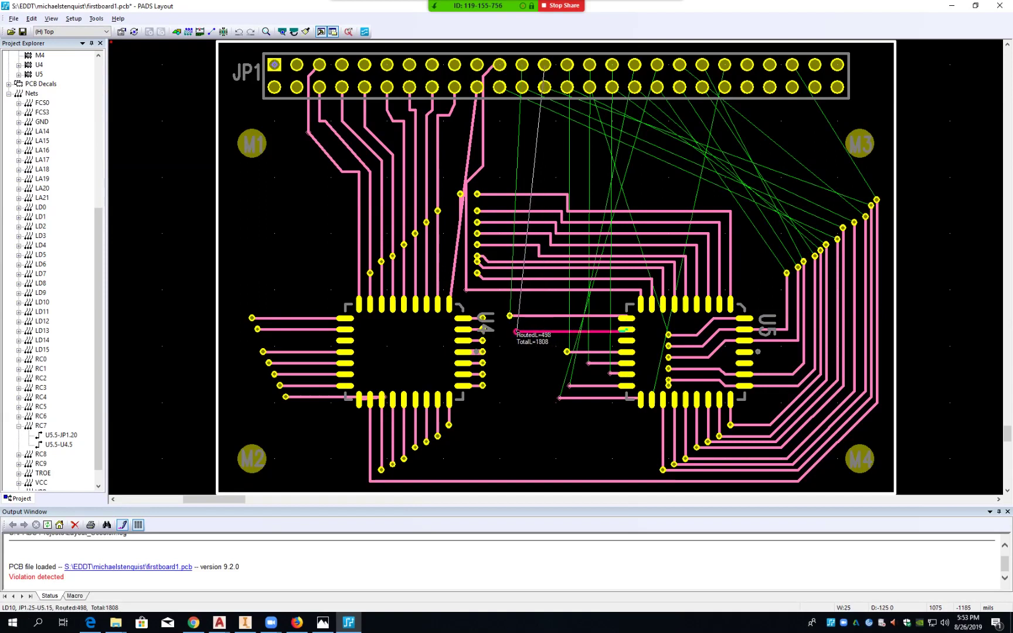
{"action": "left_click", "coordinate": [515, 332]}
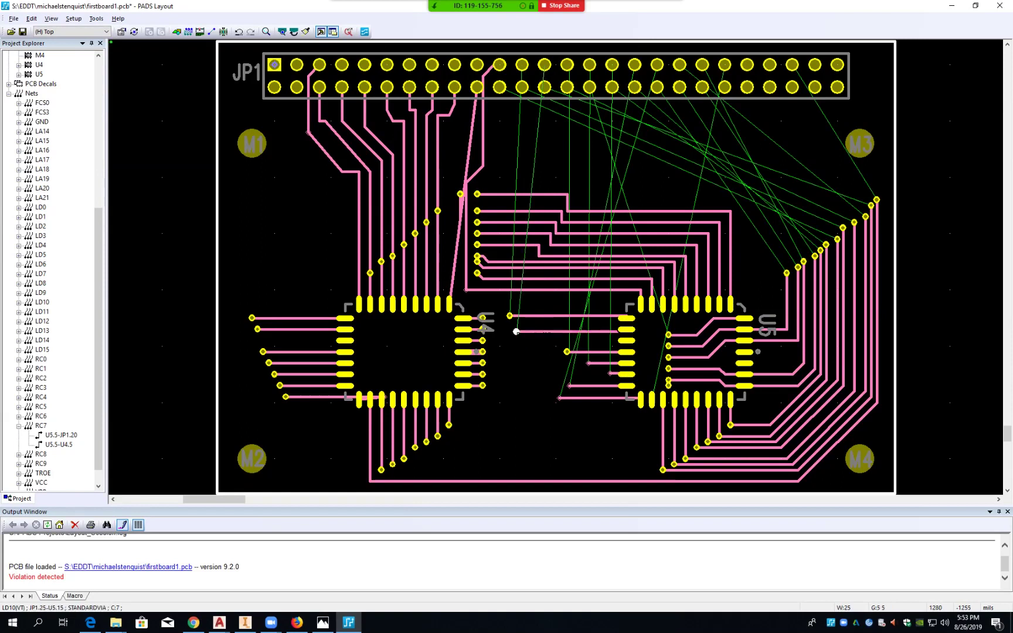
{"action": "left_click", "coordinate": [566, 352]}
{"action": "key", "text": "ctrl+e"}
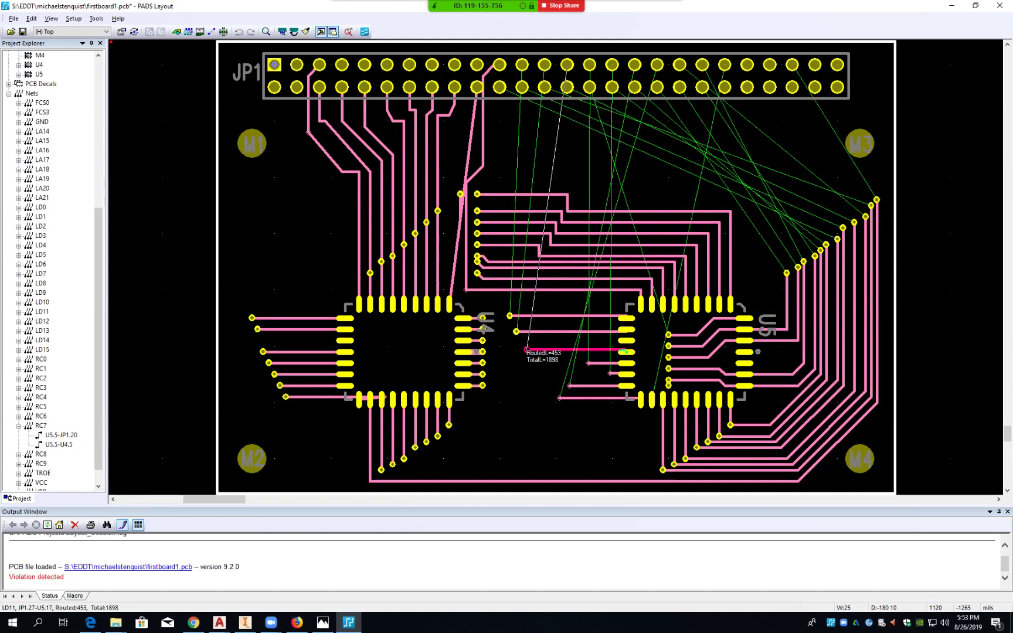
{"action": "left_click", "coordinate": [526, 350]}
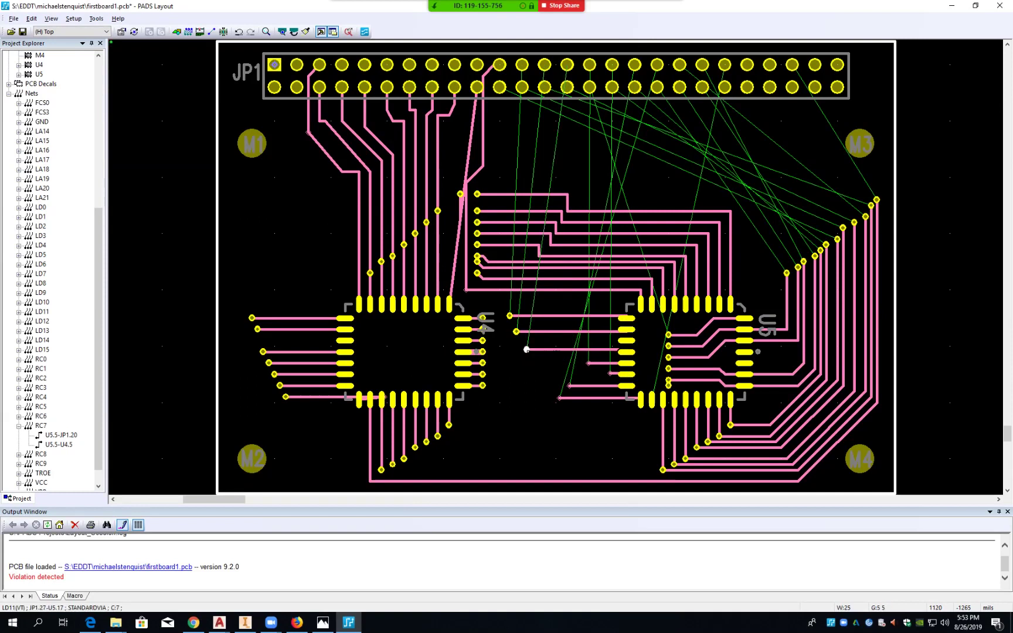
- Move the open ends of LD12, LD13 and LD14 towards U4, to about x 1160, 1210 and 1250
{"action": "left_click", "coordinate": [588, 363]}
{"action": "key", "text": "ctrl+e"}
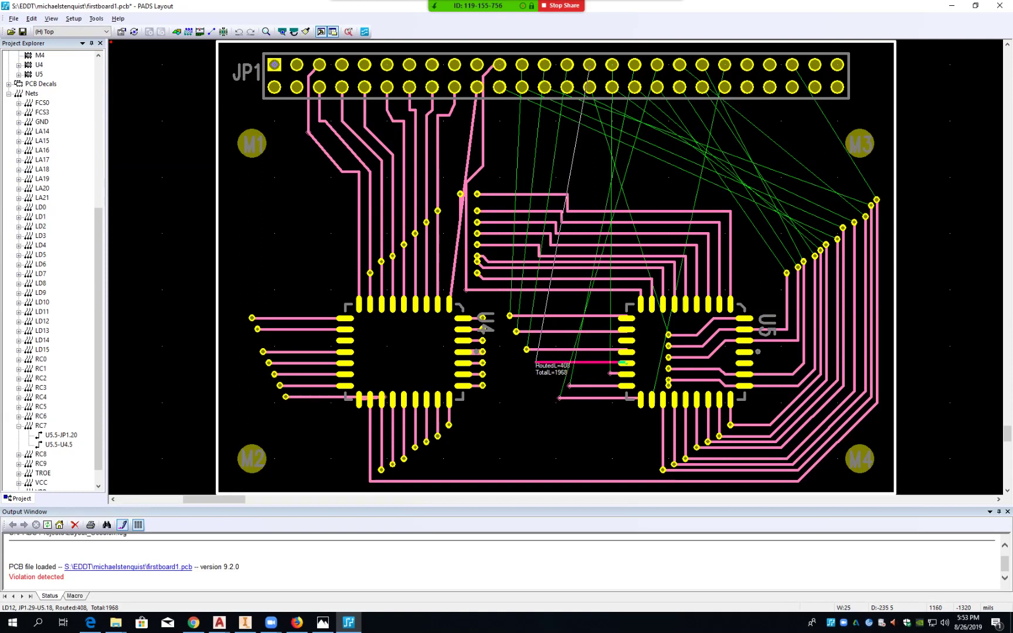
{"action": "left_click", "coordinate": [535, 362]}
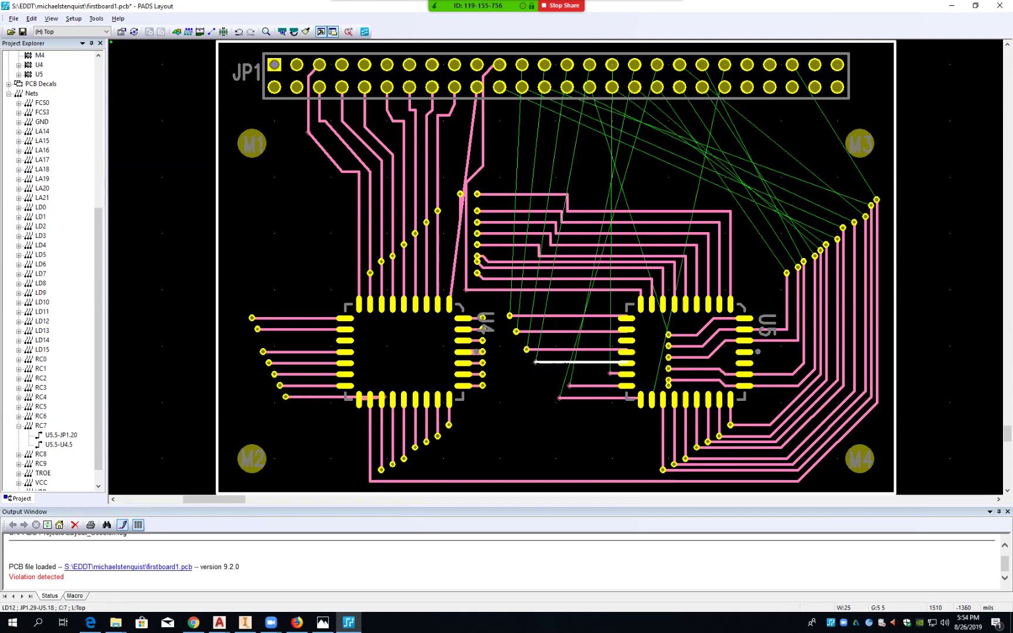
{"action": "left_click", "coordinate": [609, 374]}
{"action": "key", "text": "ctrl+e"}
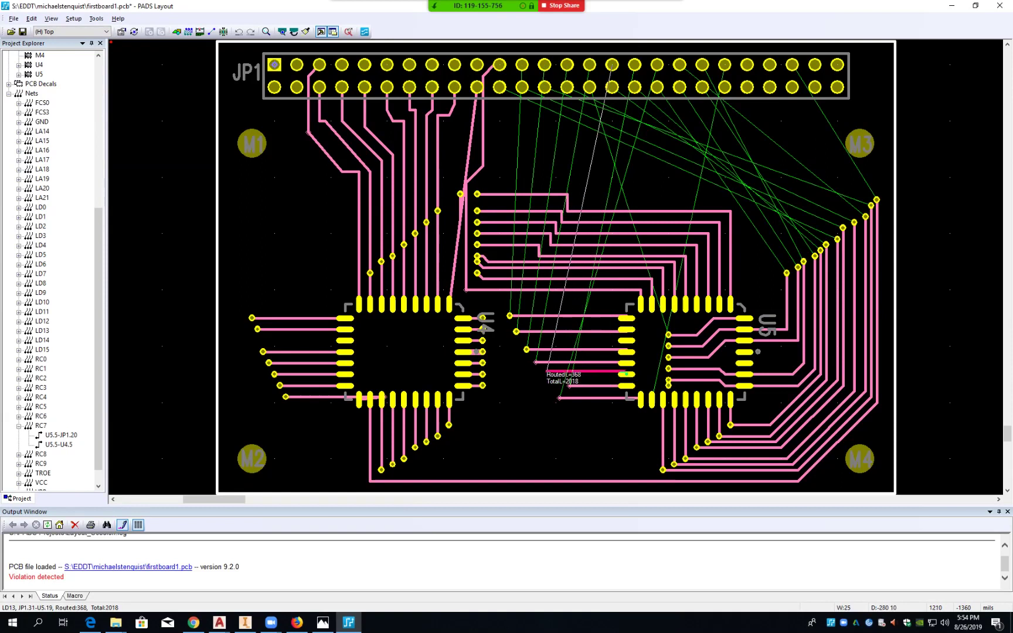
{"action": "left_click", "coordinate": [546, 371]}
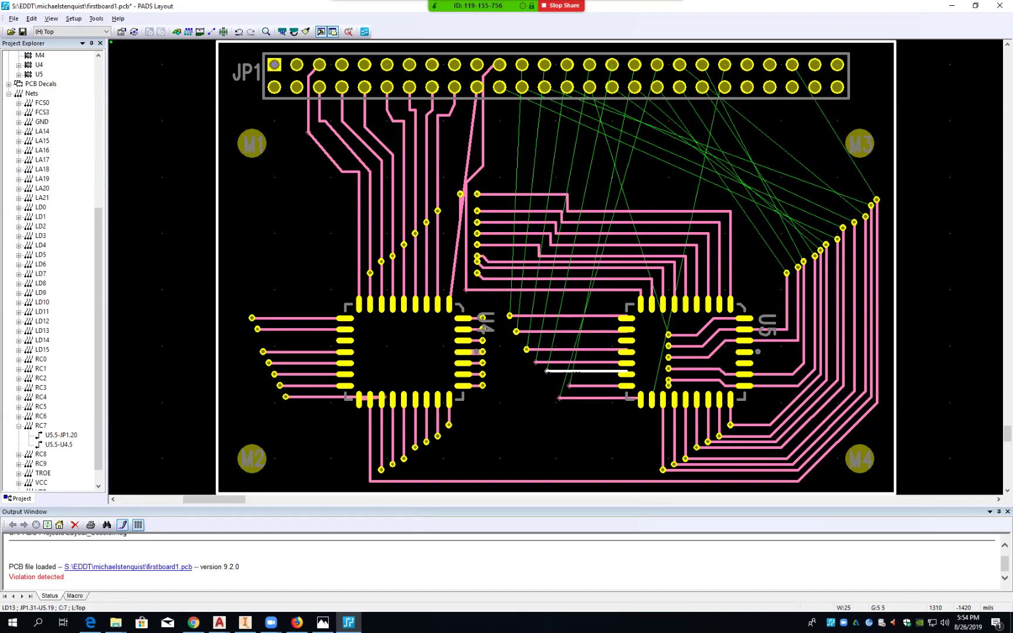
{"action": "left_click", "coordinate": [568, 385]}
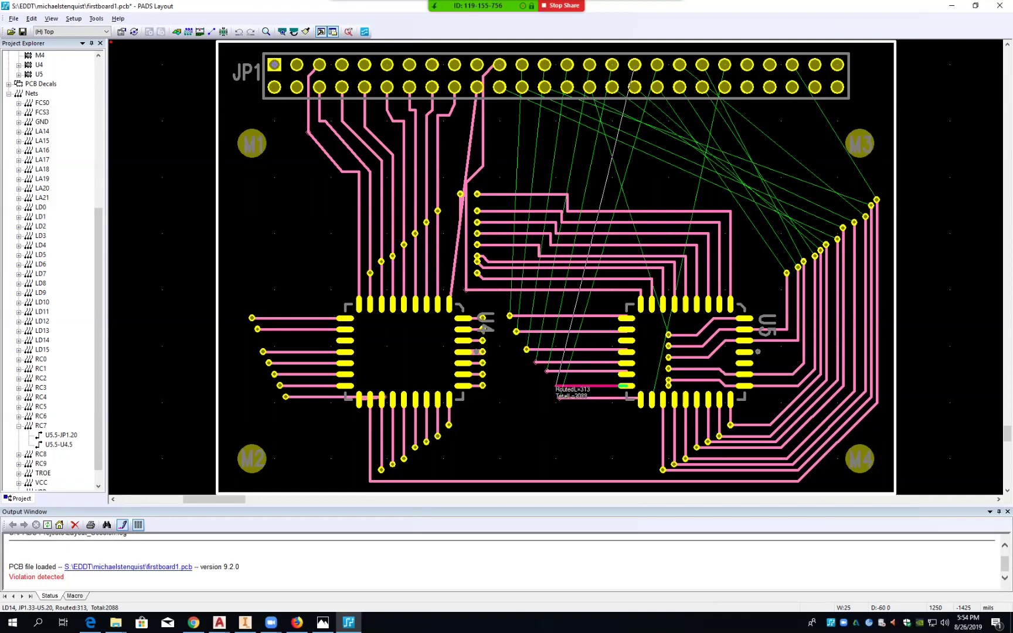
{"action": "left_click", "coordinate": [555, 386]}
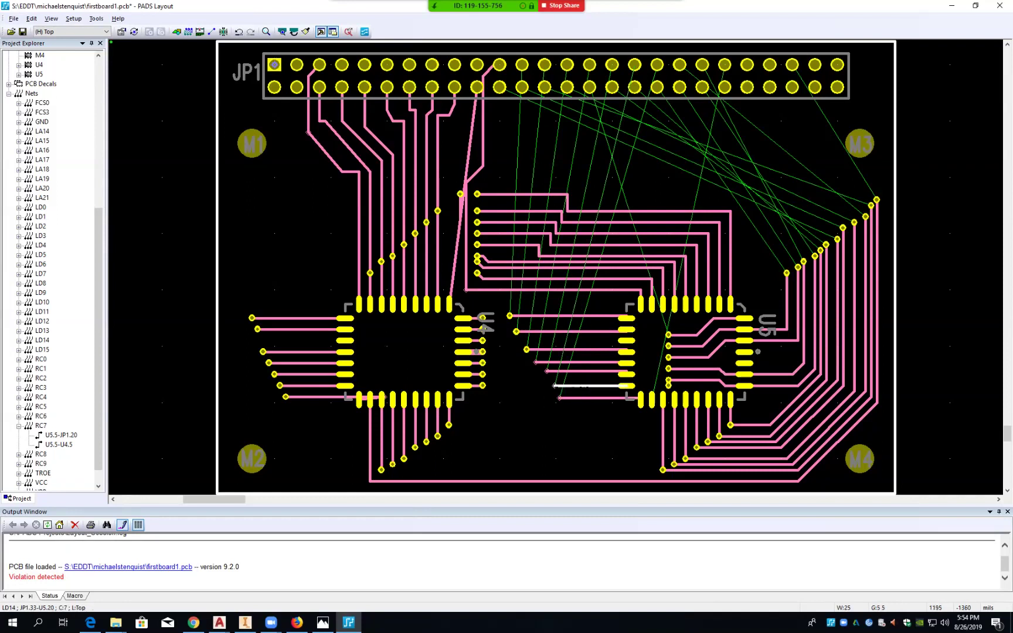
- Lower LD13's open end to line up with its U5 pad and shift LD15's open end slightly towards U5
{"action": "left_click", "coordinate": [547, 371]}
{"action": "left_click", "coordinate": [546, 371]}
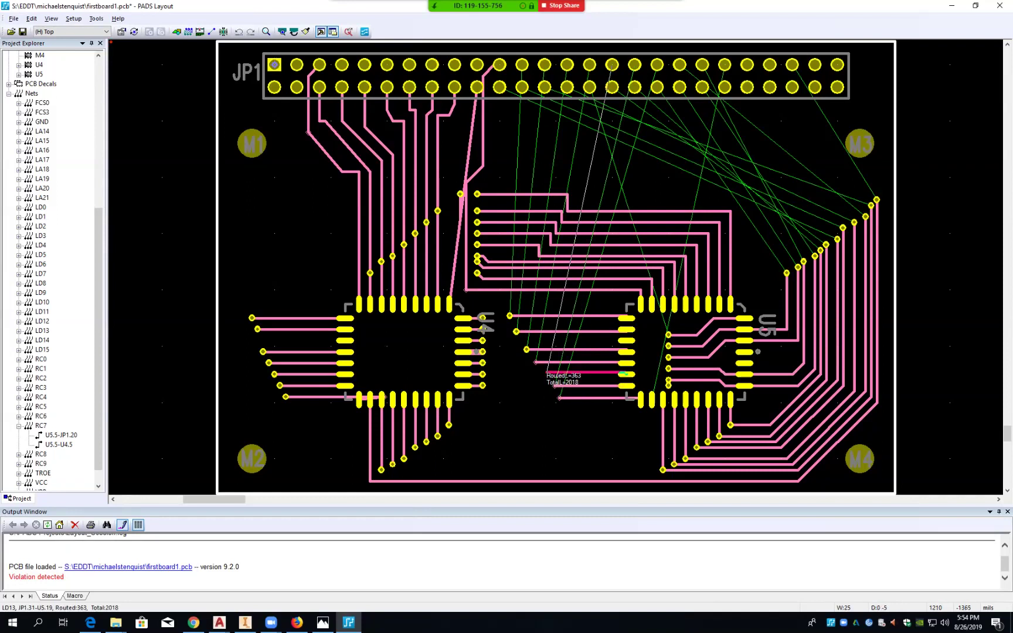
{"action": "left_click", "coordinate": [546, 375]}
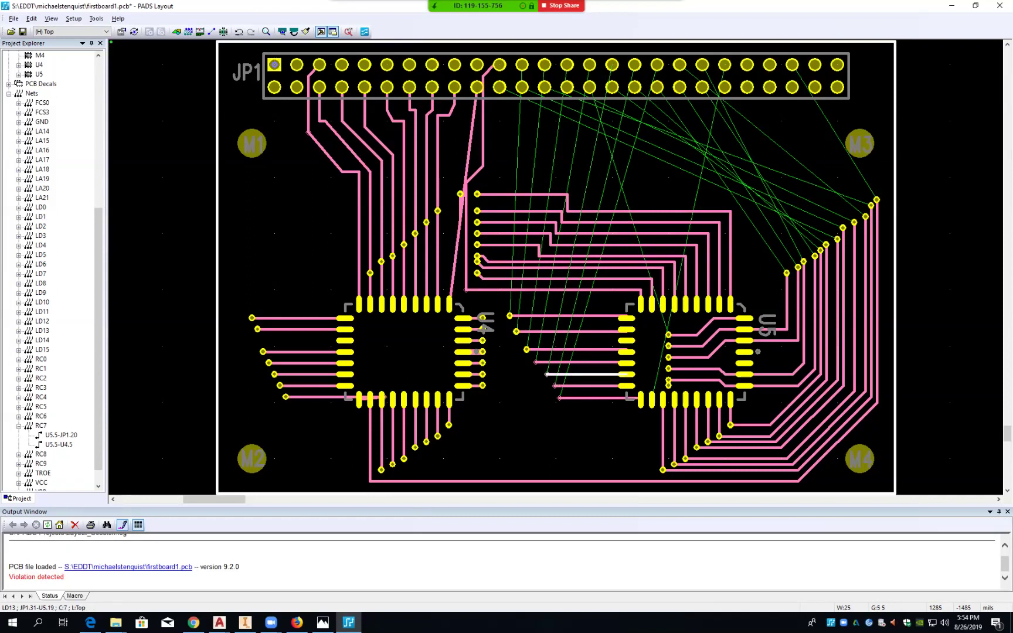
{"action": "left_click", "coordinate": [559, 397]}
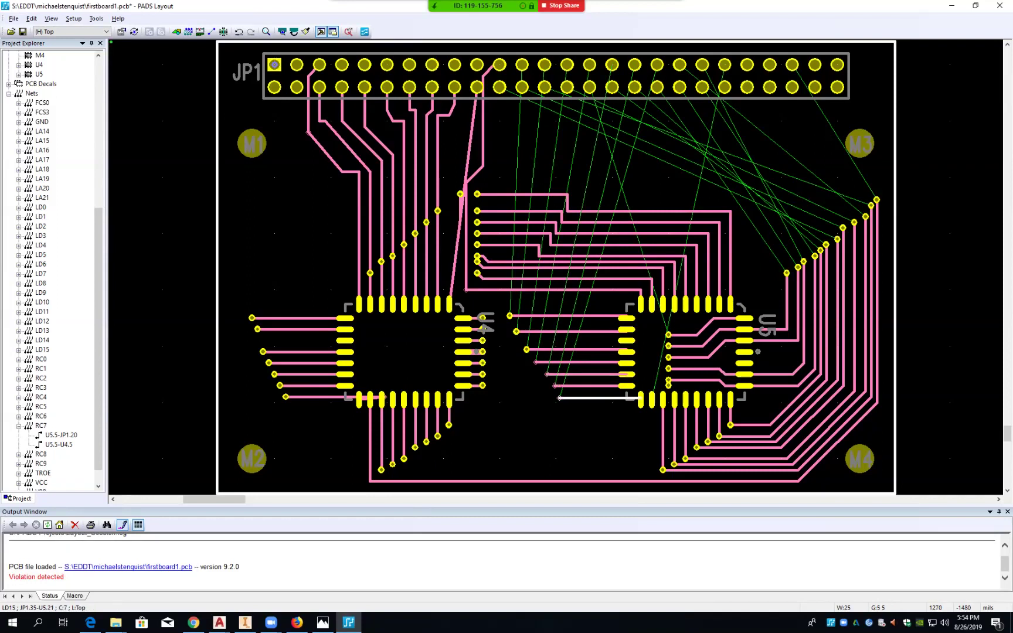
{"action": "left_click", "coordinate": [560, 398]}
{"action": "left_click", "coordinate": [563, 398]}
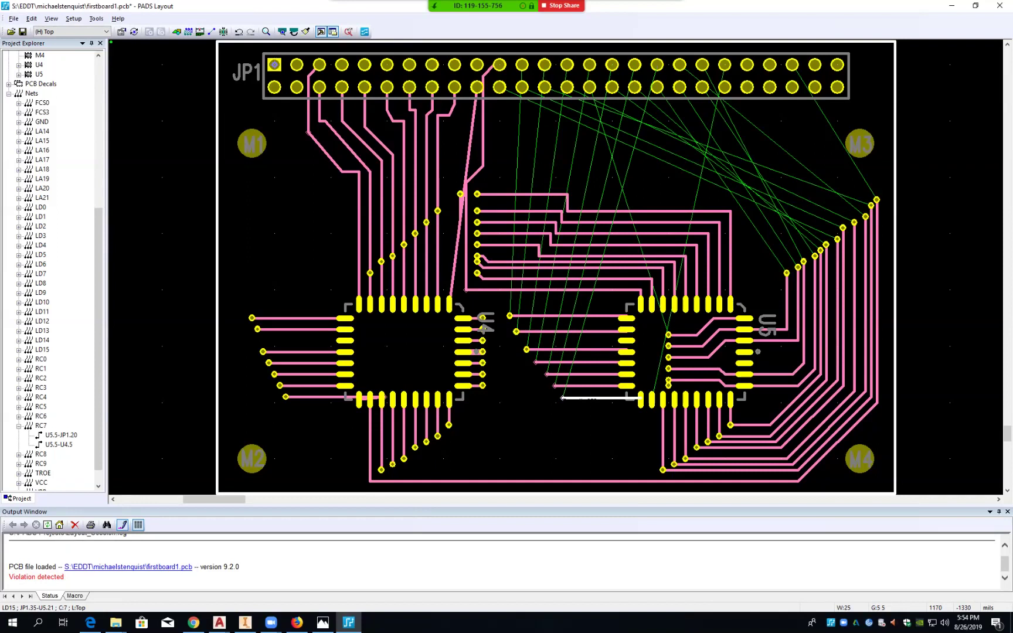
- Add vias at the open ends of the LD12 and LD13 traces coming from U5
{"action": "left_click", "coordinate": [535, 362]}
{"action": "right_click", "coordinate": [535, 362]}
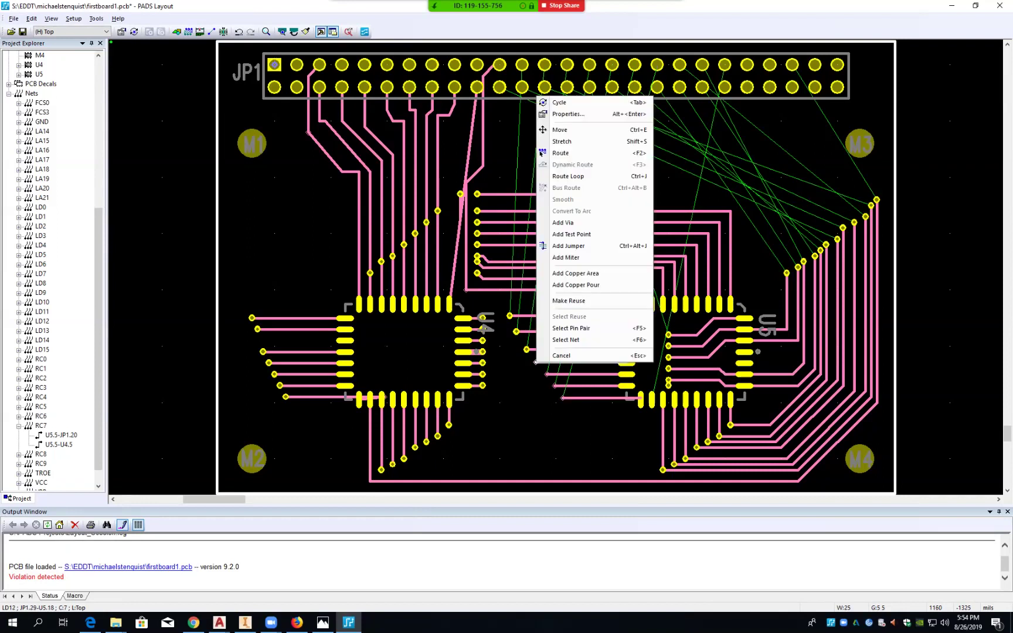
{"action": "left_click", "coordinate": [562, 223]}
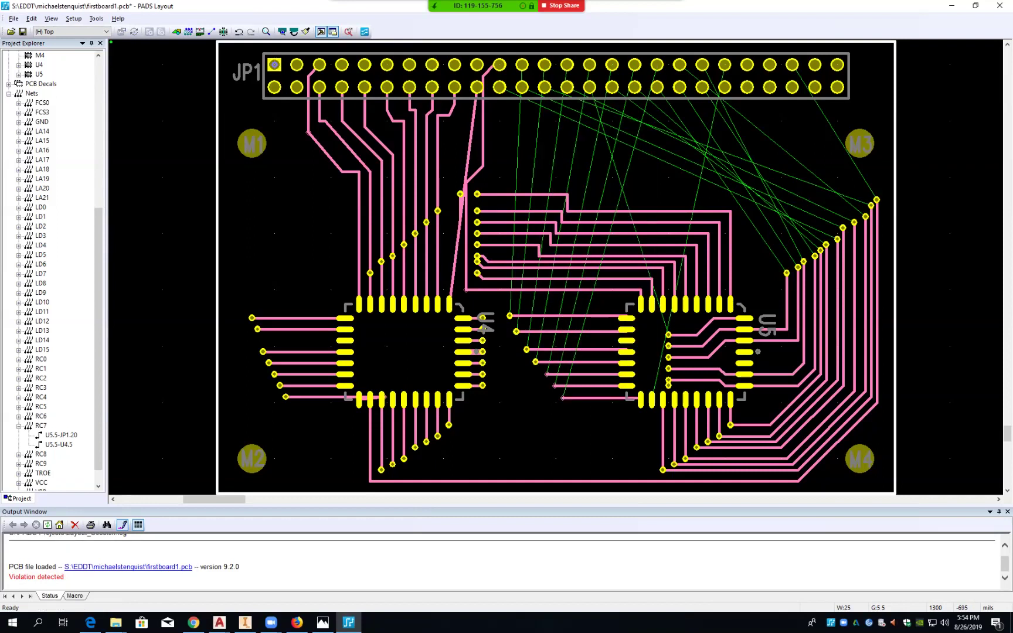
{"action": "left_click", "coordinate": [547, 374]}
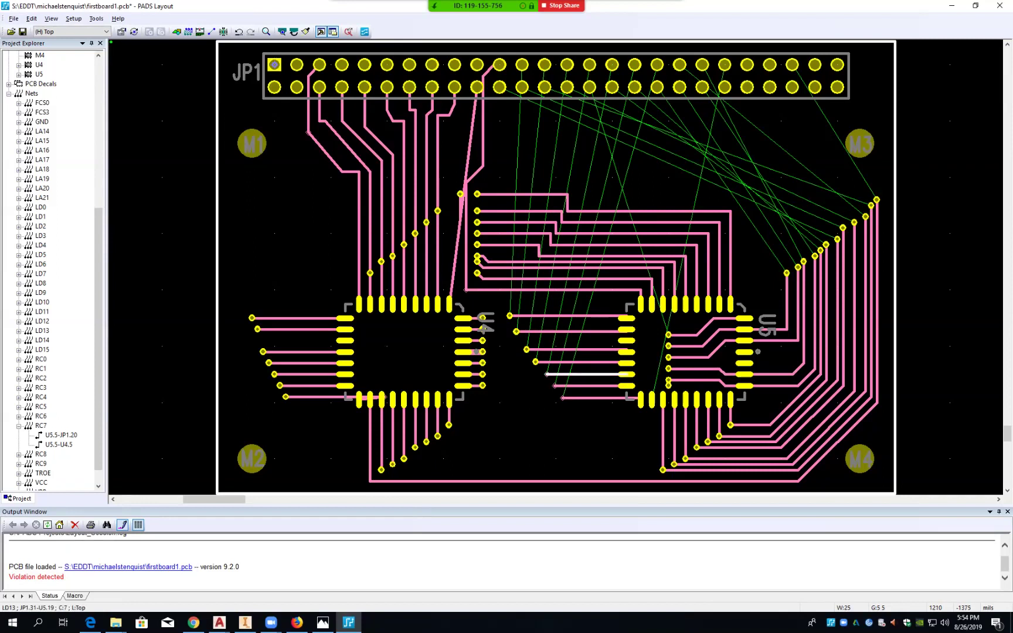
{"action": "right_click", "coordinate": [547, 375]}
{"action": "left_click", "coordinate": [573, 235]}
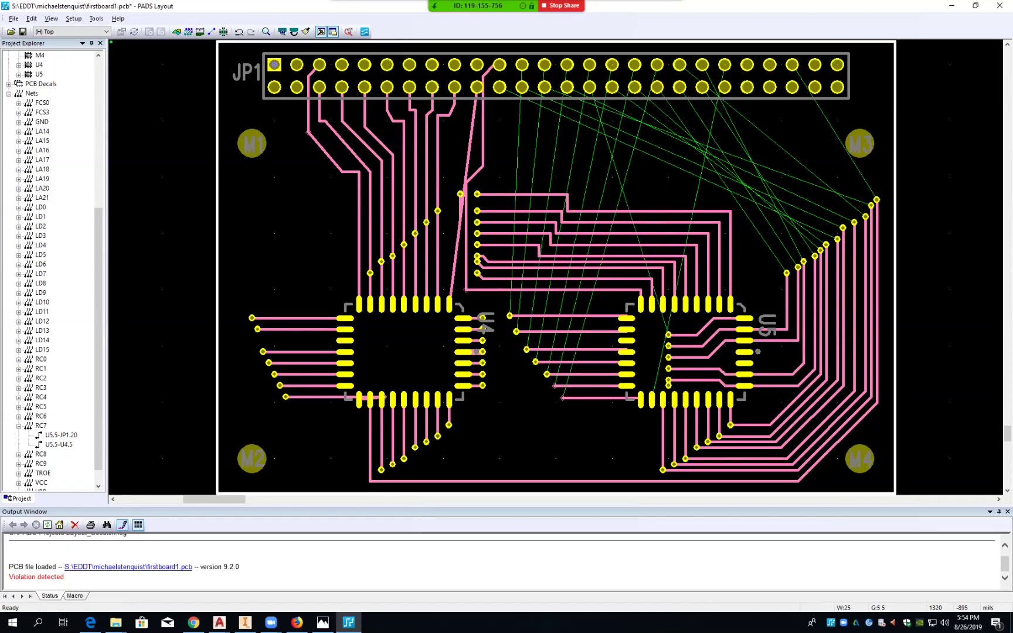
- Add vias at the open ends of U5's LD14 and LD15 traces and make Bottom the active layer
{"action": "right_click", "coordinate": [557, 381]}
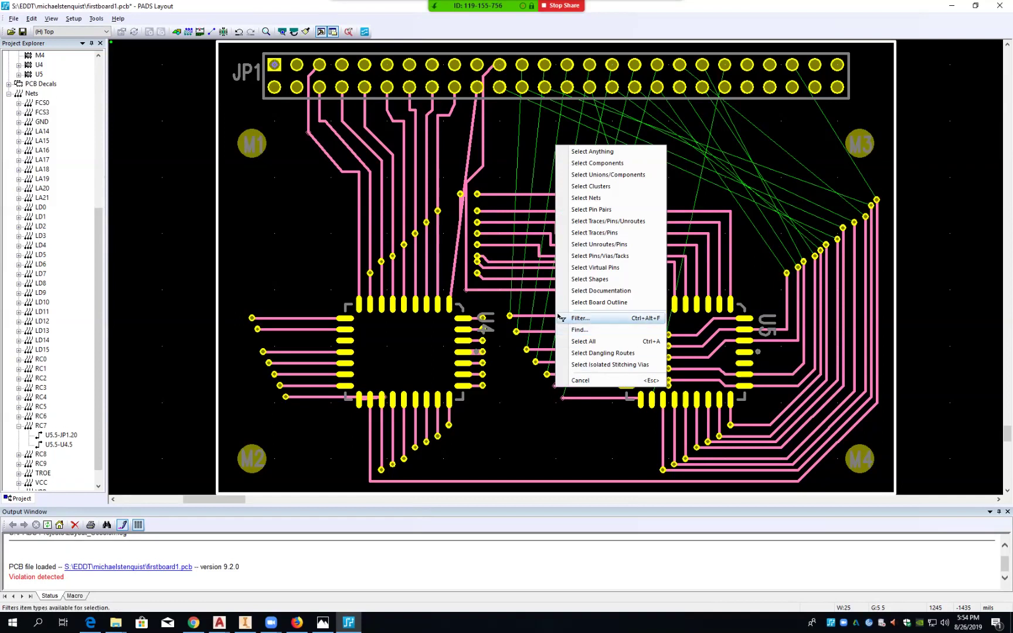
{"action": "left_click", "coordinate": [542, 387]}
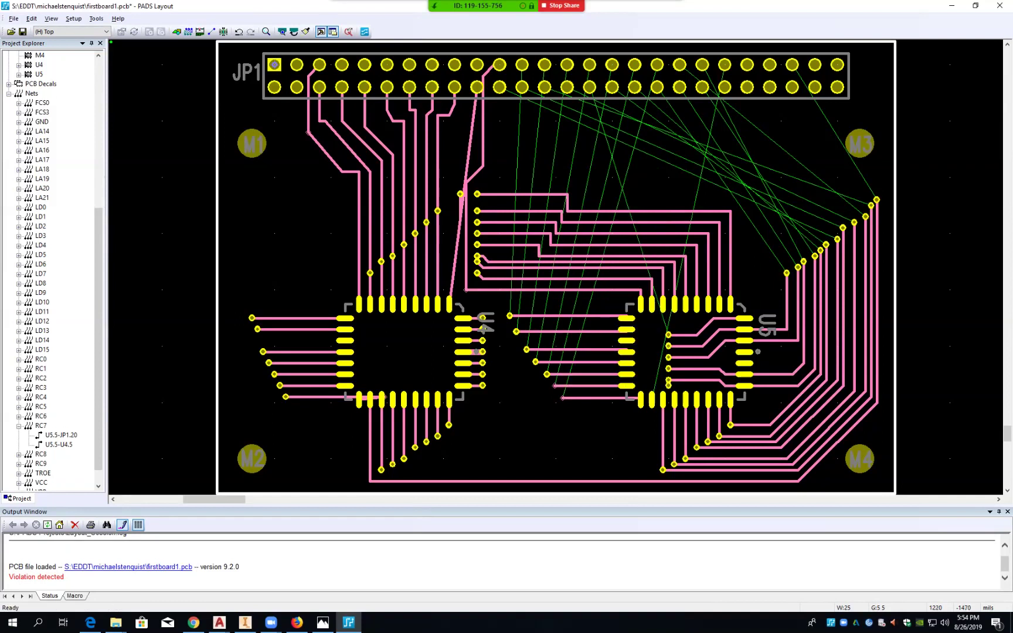
{"action": "left_click", "coordinate": [557, 386]}
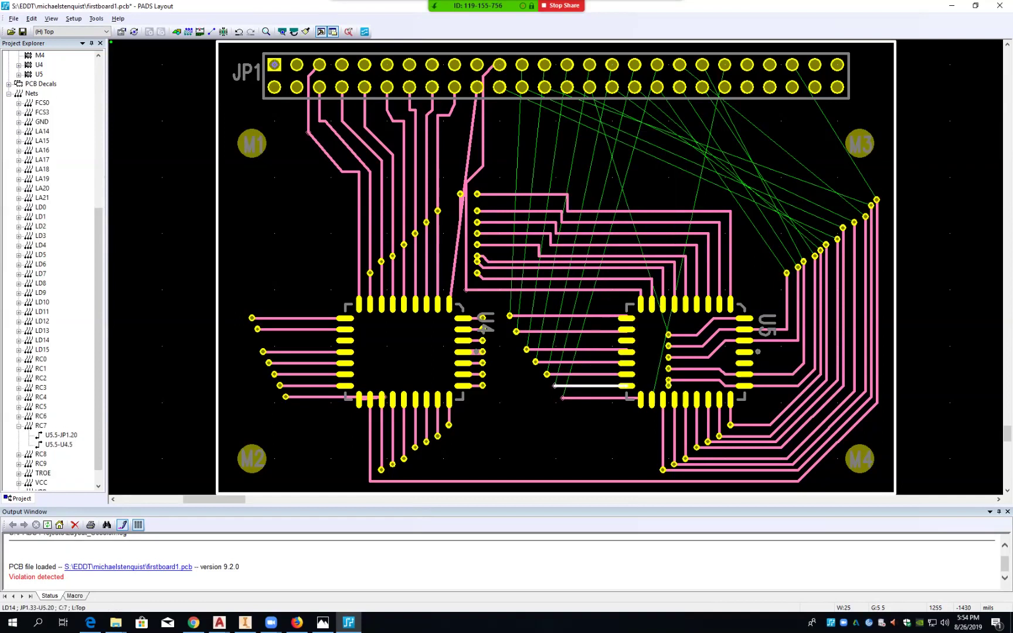
{"action": "right_click", "coordinate": [555, 386]}
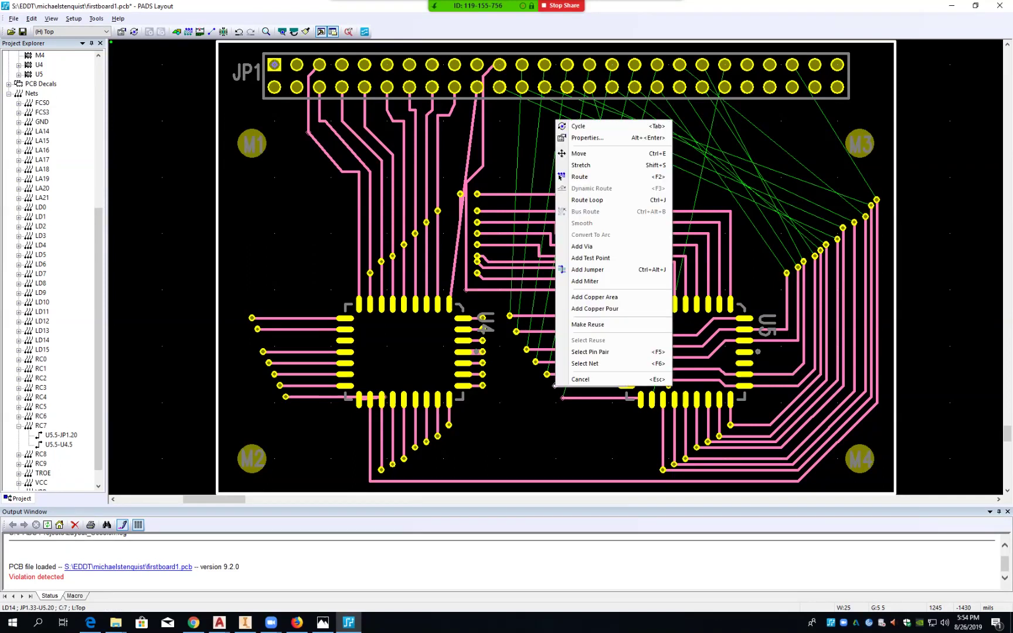
{"action": "left_click", "coordinate": [581, 247]}
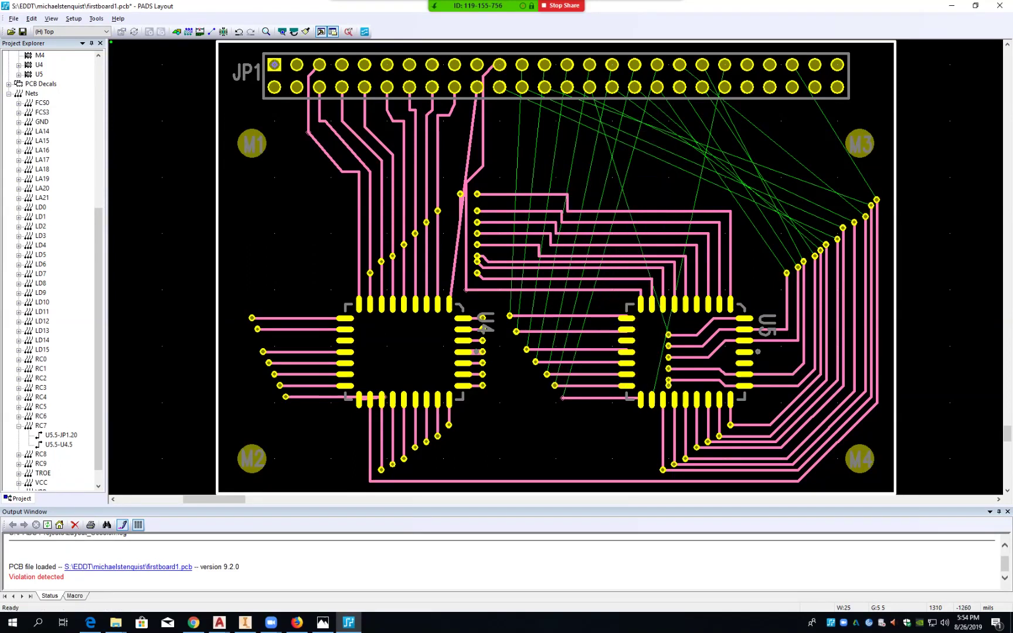
{"action": "left_click", "coordinate": [561, 398]}
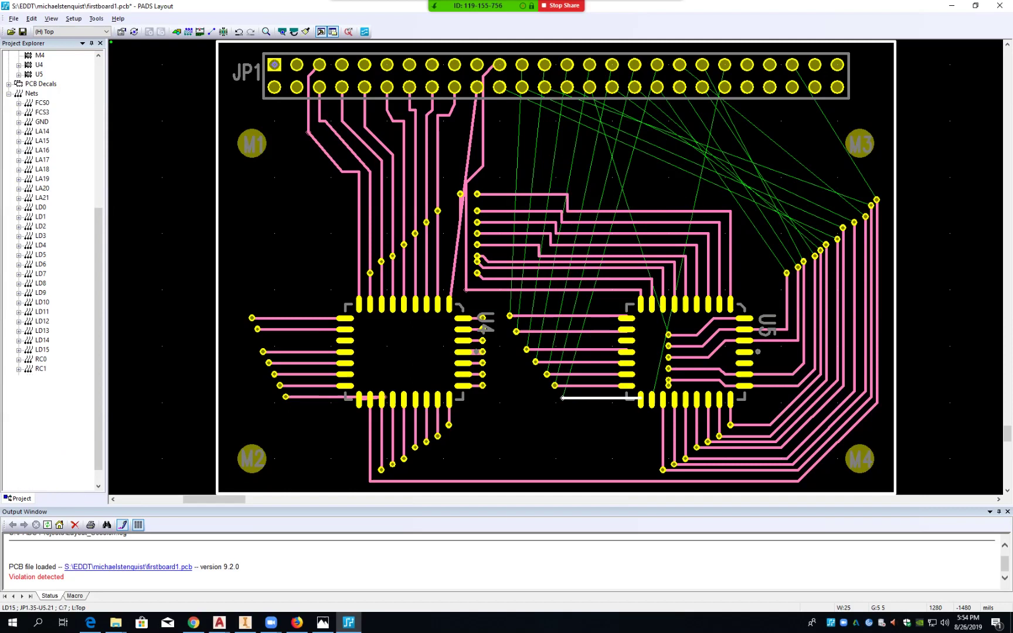
{"action": "right_click", "coordinate": [561, 398]}
{"action": "left_click", "coordinate": [591, 258]}
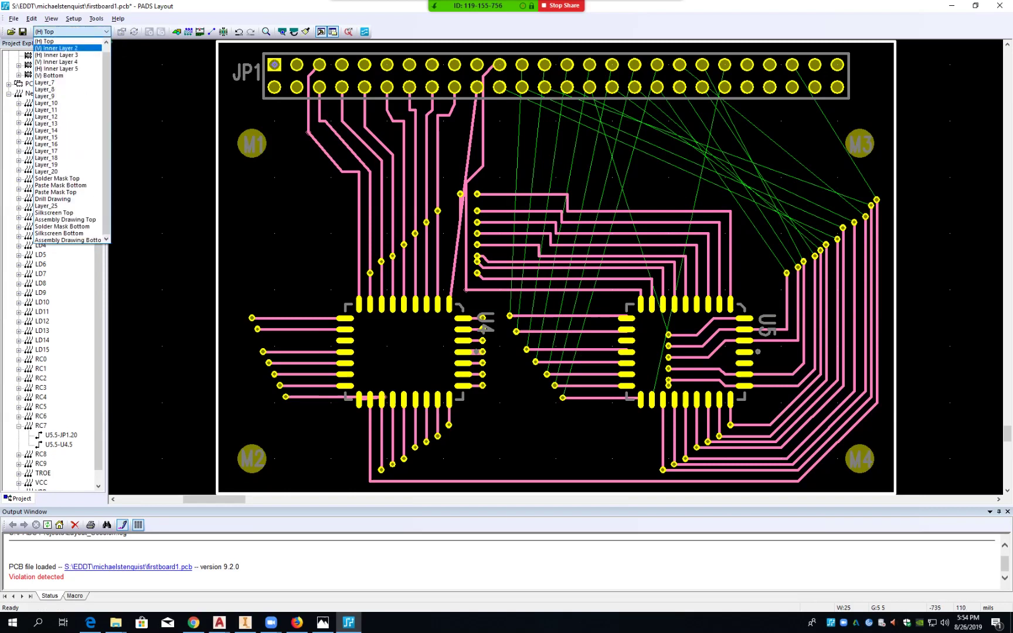
{"action": "left_click", "coordinate": [49, 75]}
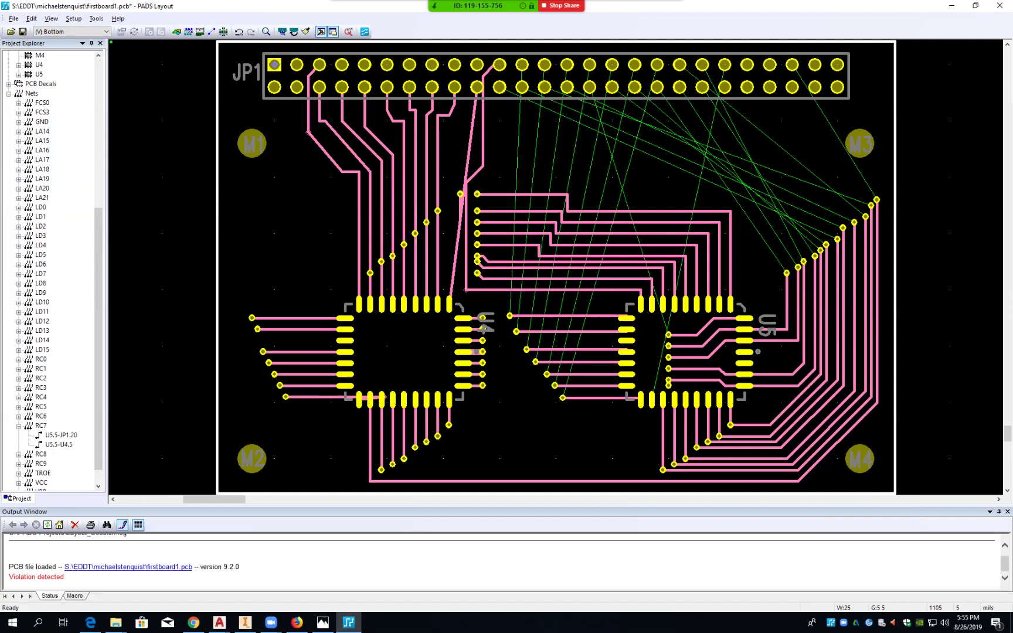
{"action": "left_click", "coordinate": [521, 64]}
{"action": "key", "text": "F2"}
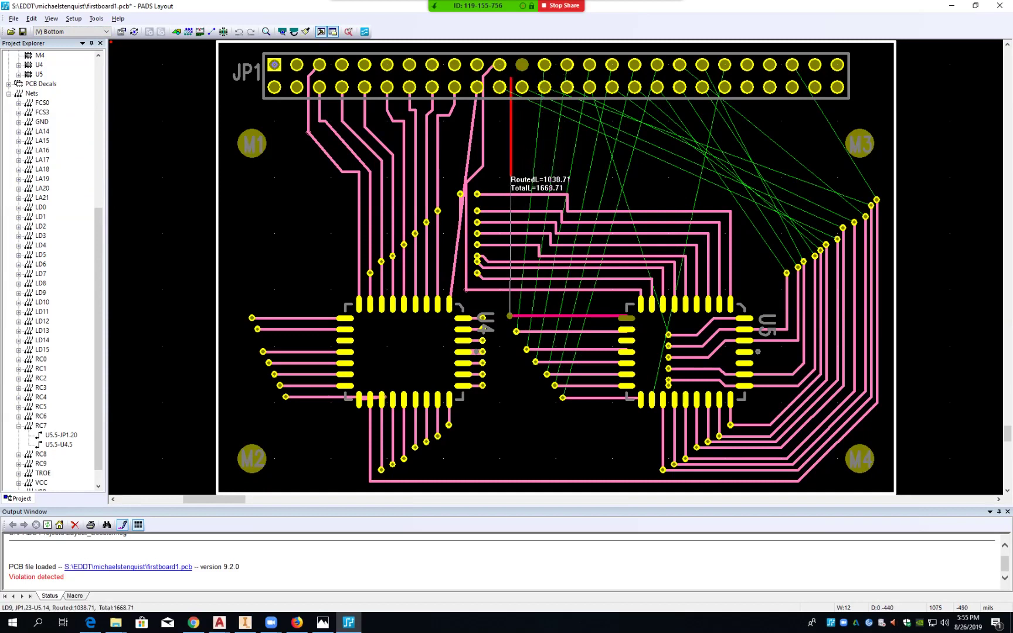
{"action": "left_click", "coordinate": [510, 179]}
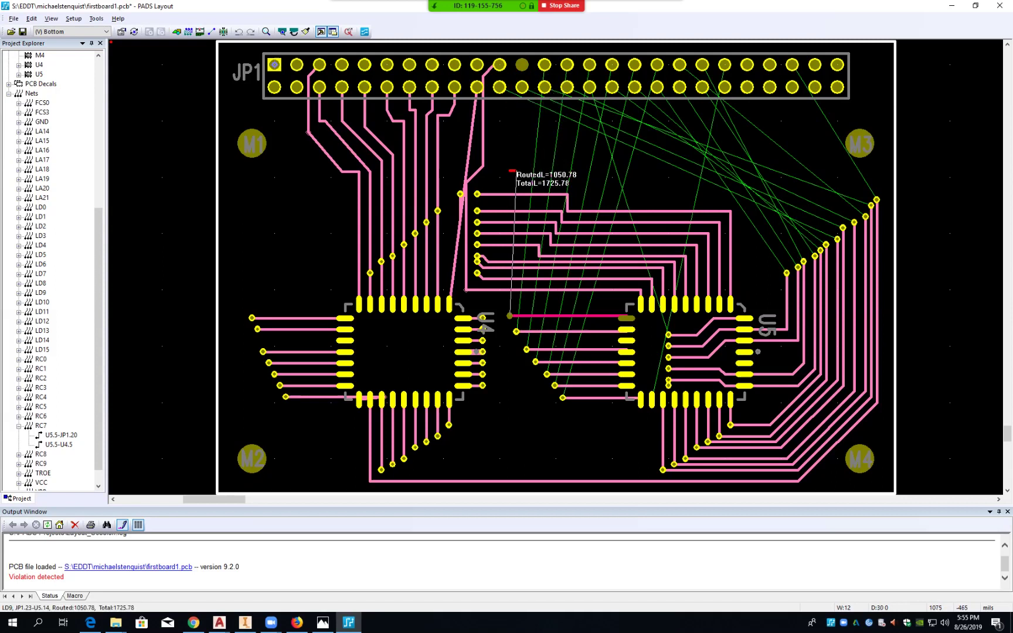
{"action": "key", "text": "Escape"}
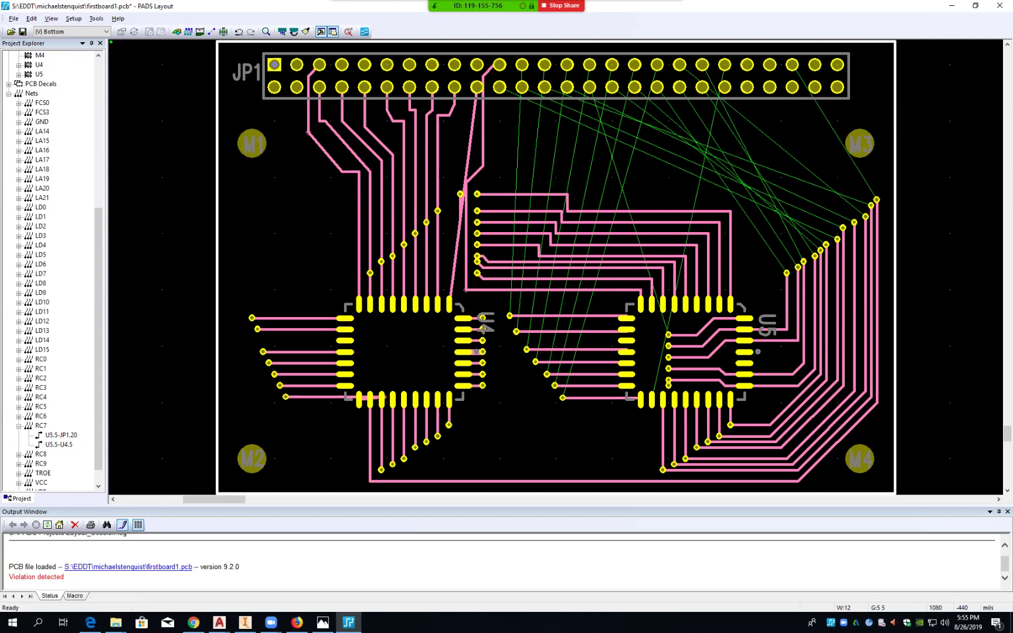
- Turn on the visibility of the Bottom layer in the display colour settings
{"action": "left_click", "coordinate": [73, 18]}
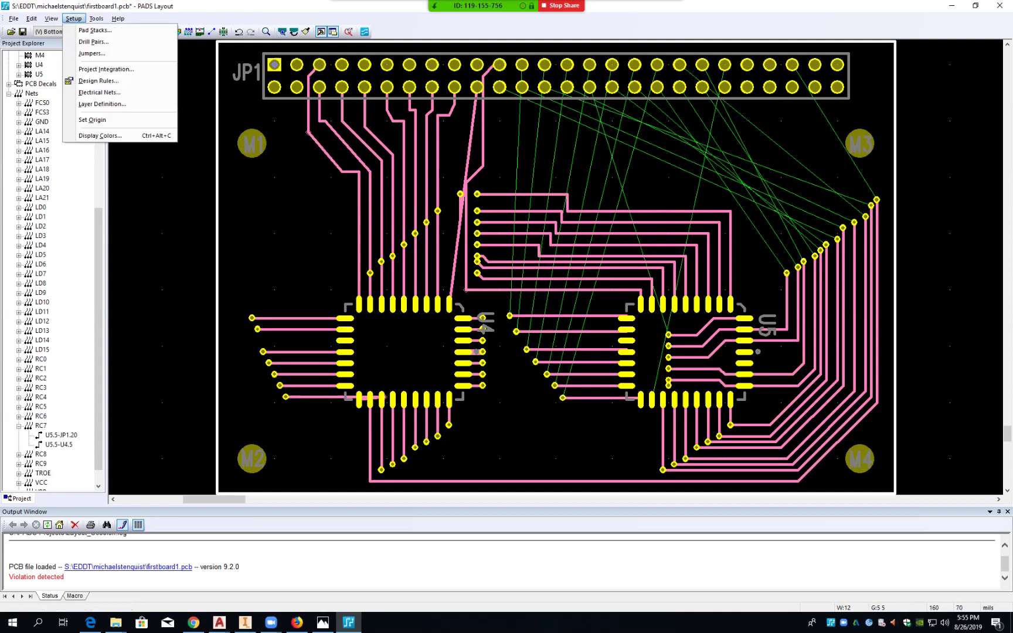
{"action": "left_click", "coordinate": [99, 135]}
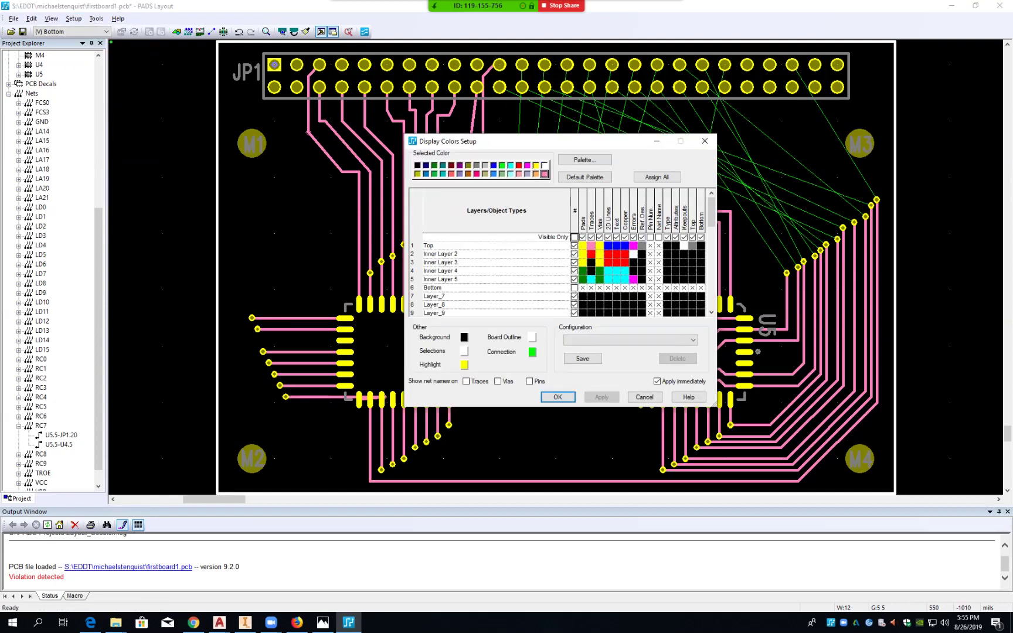
{"action": "left_click", "coordinate": [574, 287]}
{"action": "left_click", "coordinate": [557, 397]}
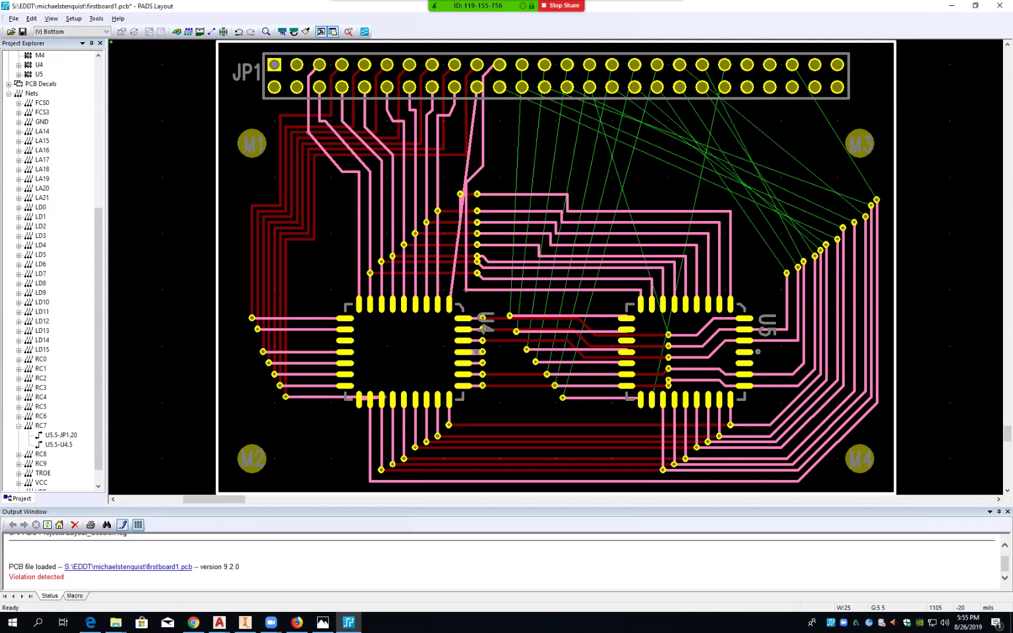
- Route LD9 on the Bottom layer from its JP1 pin straight towards U5, ending in a via at about y -510
{"action": "left_click", "coordinate": [522, 66]}
{"action": "key", "text": "F2"}
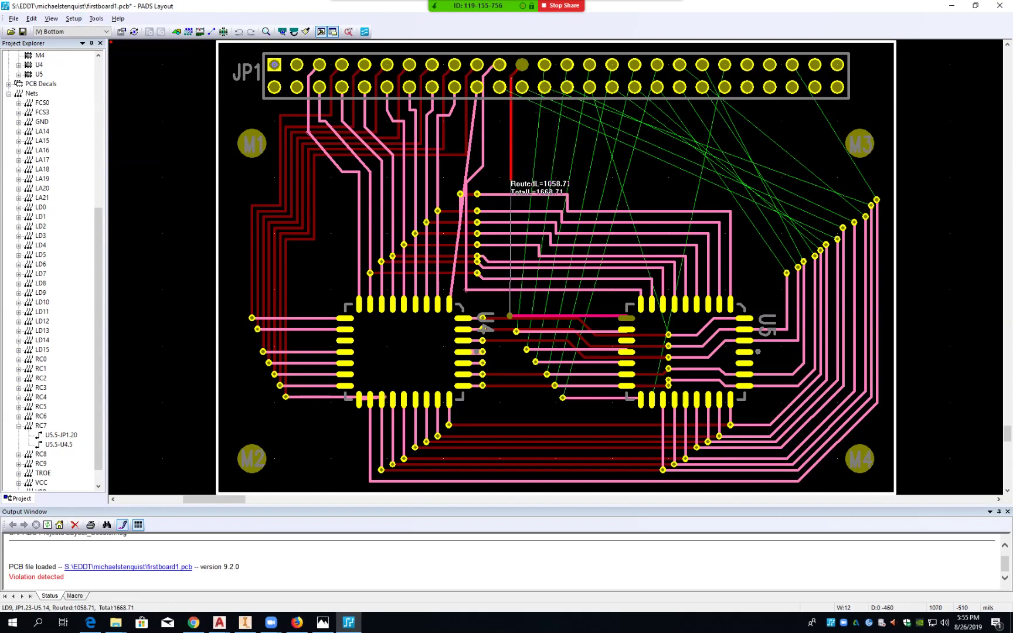
{"action": "left_click", "coordinate": [511, 182]}
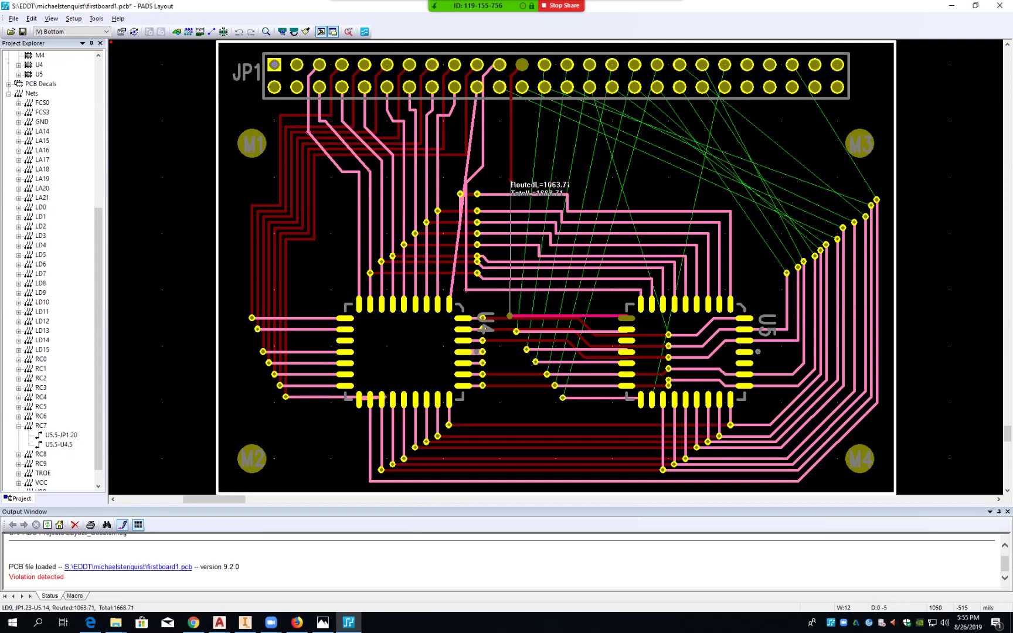
{"action": "key", "text": "Escape"}
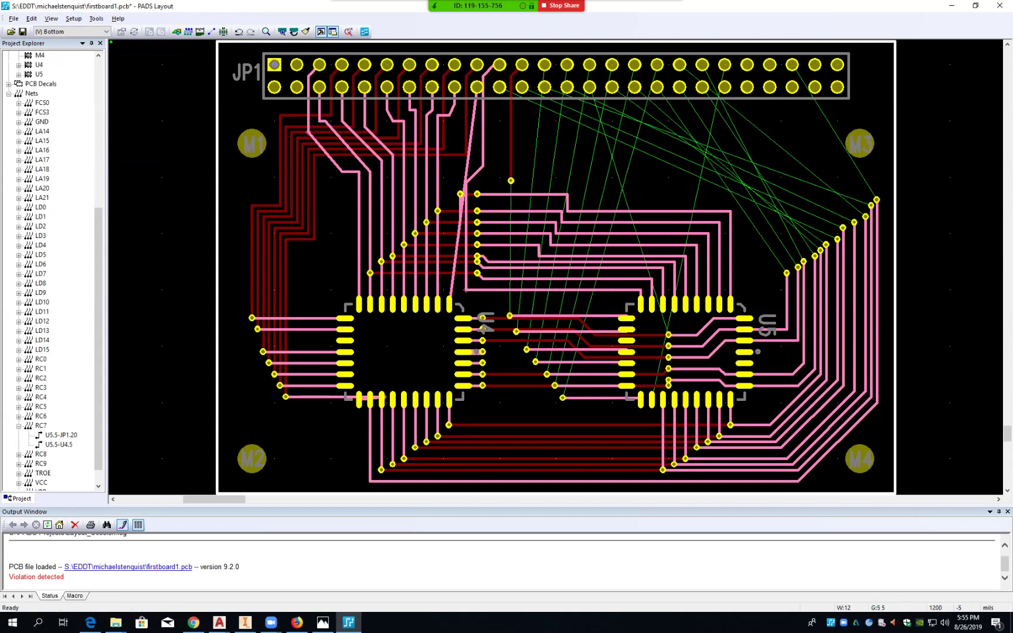
- Route LD10, LD11 and LD12 from their JP1 pins on the Bottom layer, ending each in a via level with LD9's
{"action": "left_click", "coordinate": [544, 64]}
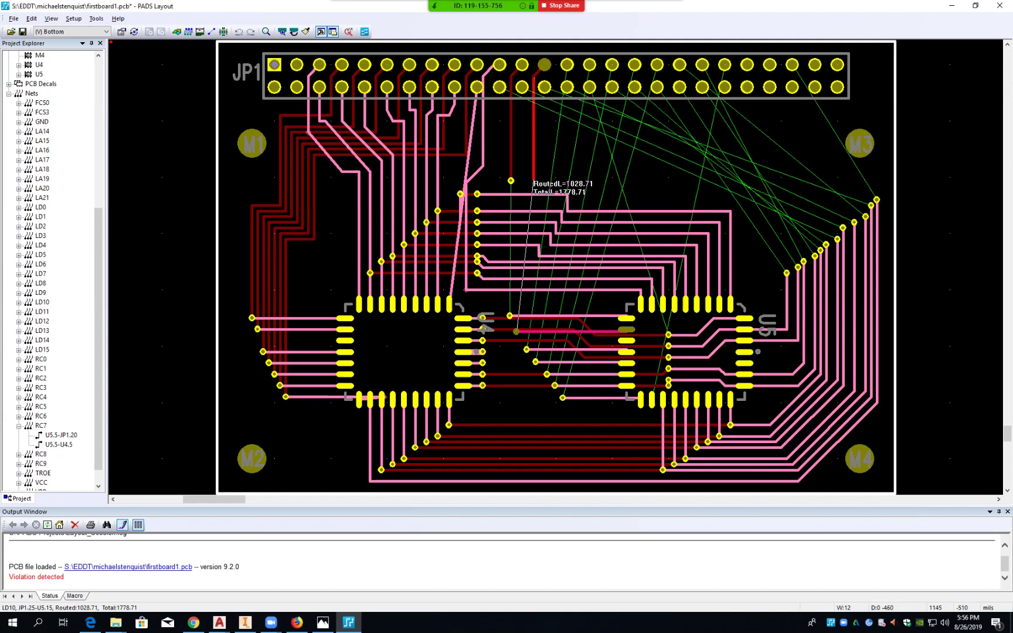
{"action": "left_click", "coordinate": [533, 180], "text": "ctrl"}
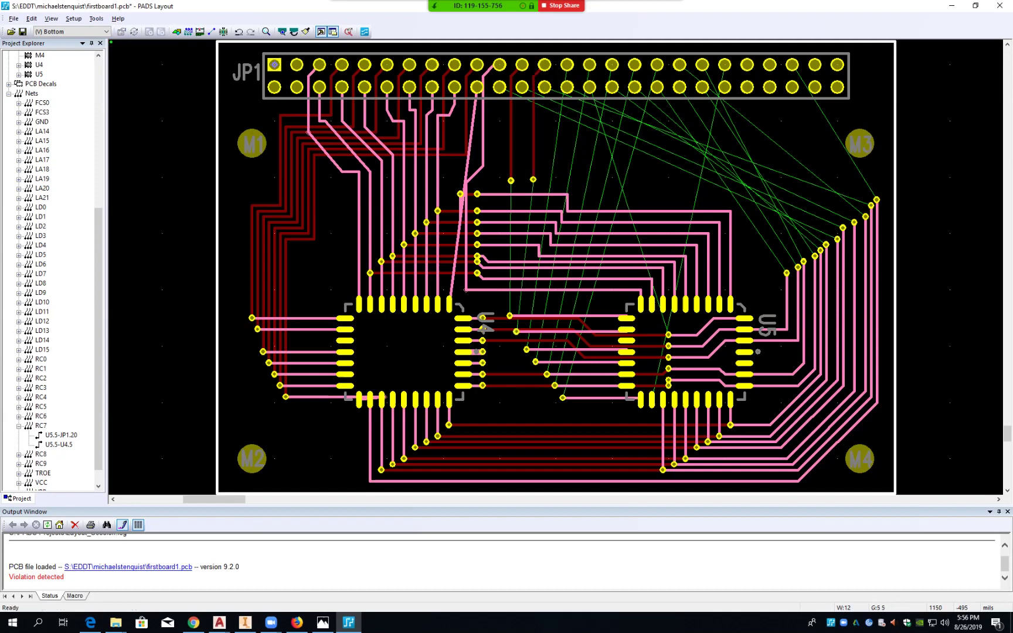
{"action": "left_click", "coordinate": [566, 64]}
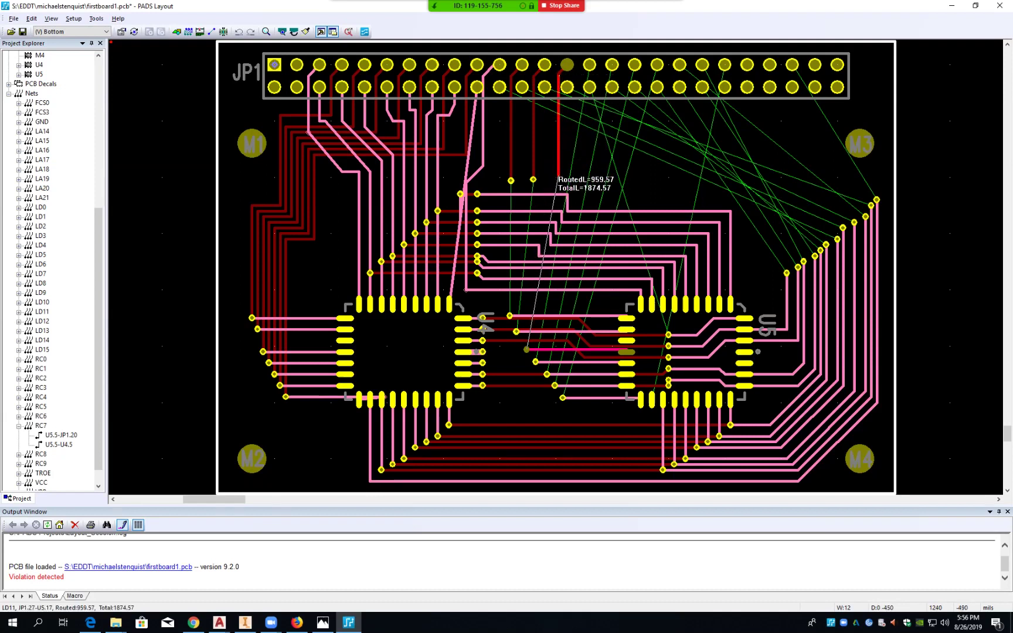
{"action": "left_click", "coordinate": [558, 179], "text": "ctrl"}
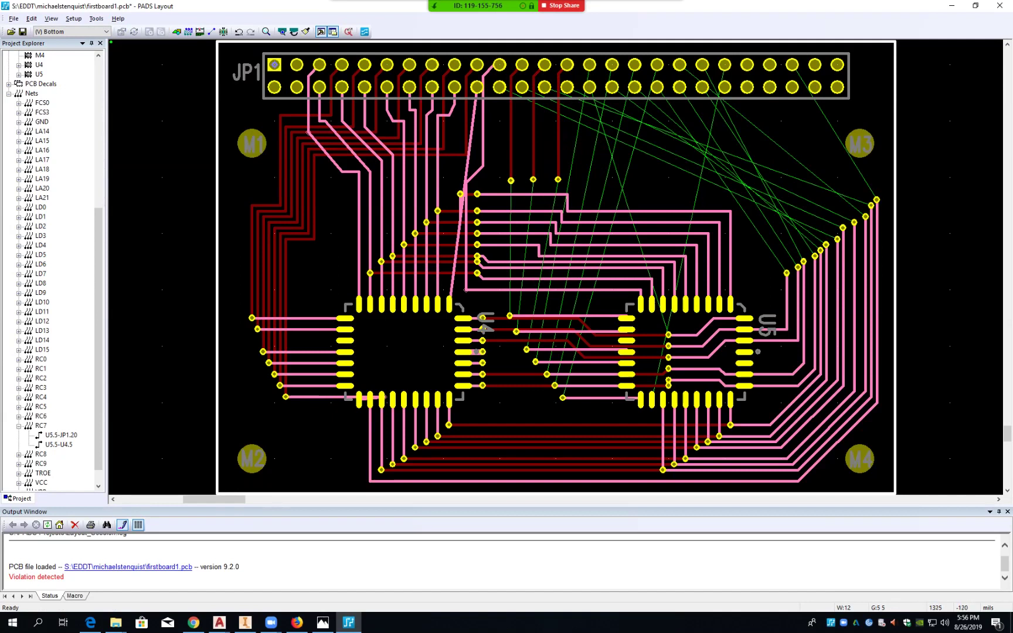
{"action": "left_click", "coordinate": [589, 66]}
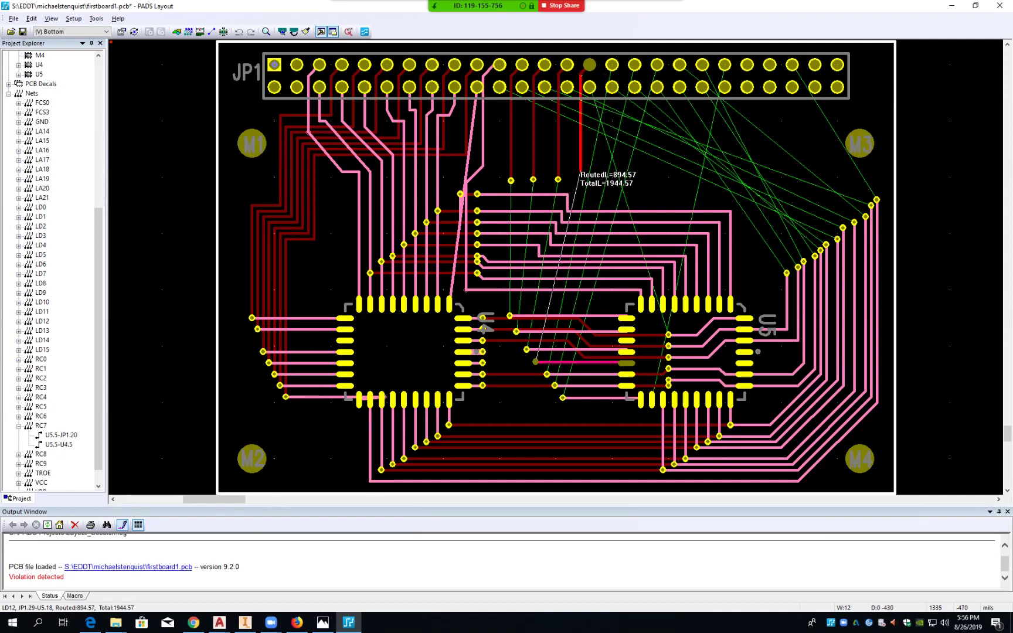
{"action": "double_click", "coordinate": [581, 179]}
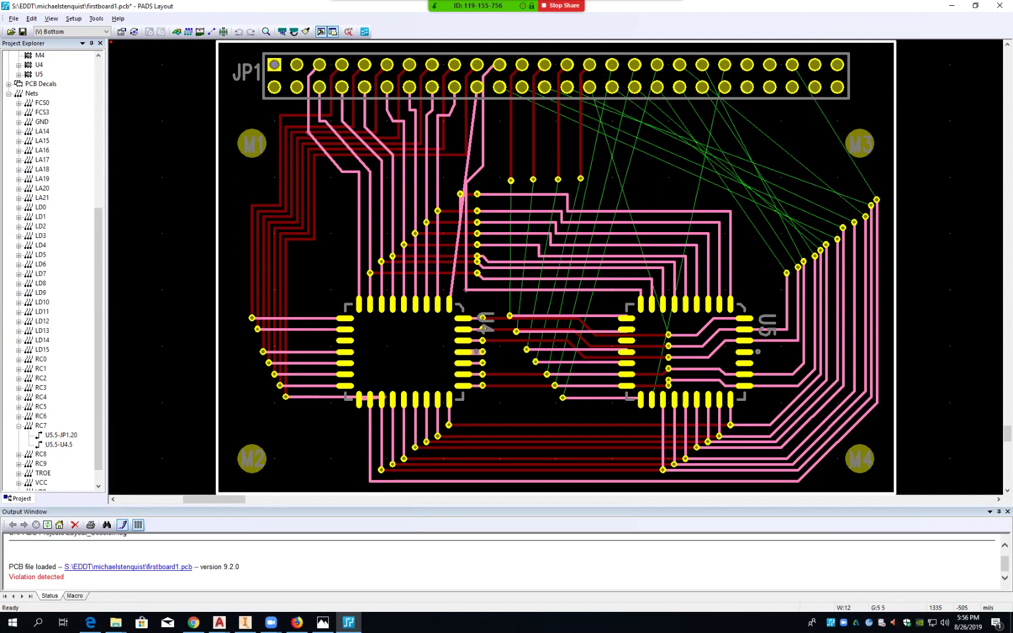
- Route LD13, LD14 and LD15 from their JP1 pins on the Bottom layer, ending each in a via at about y -500
{"action": "left_click", "coordinate": [611, 66]}
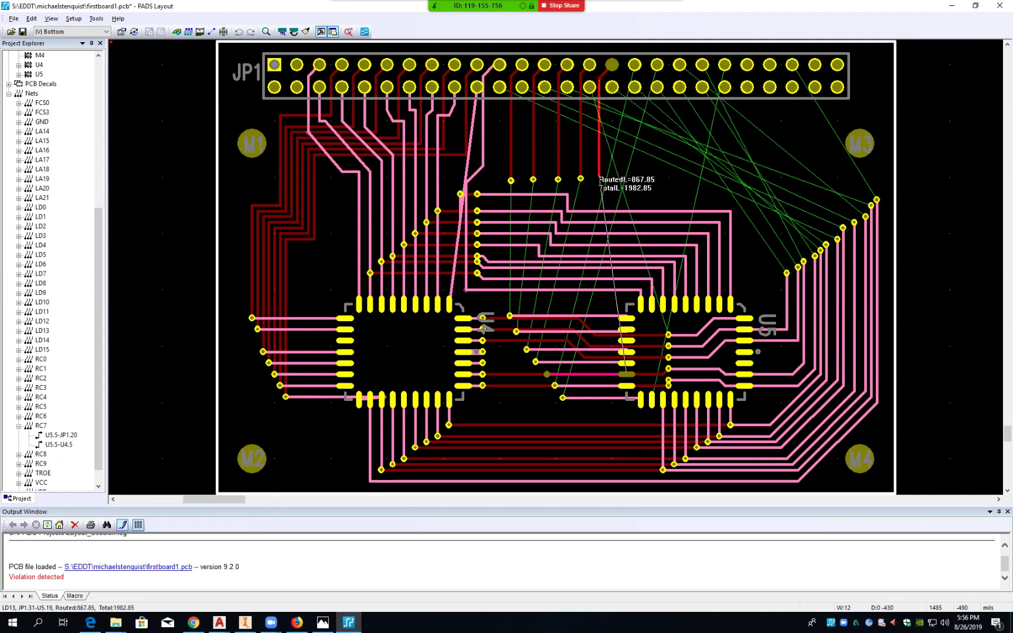
{"action": "double_click", "coordinate": [598, 177]}
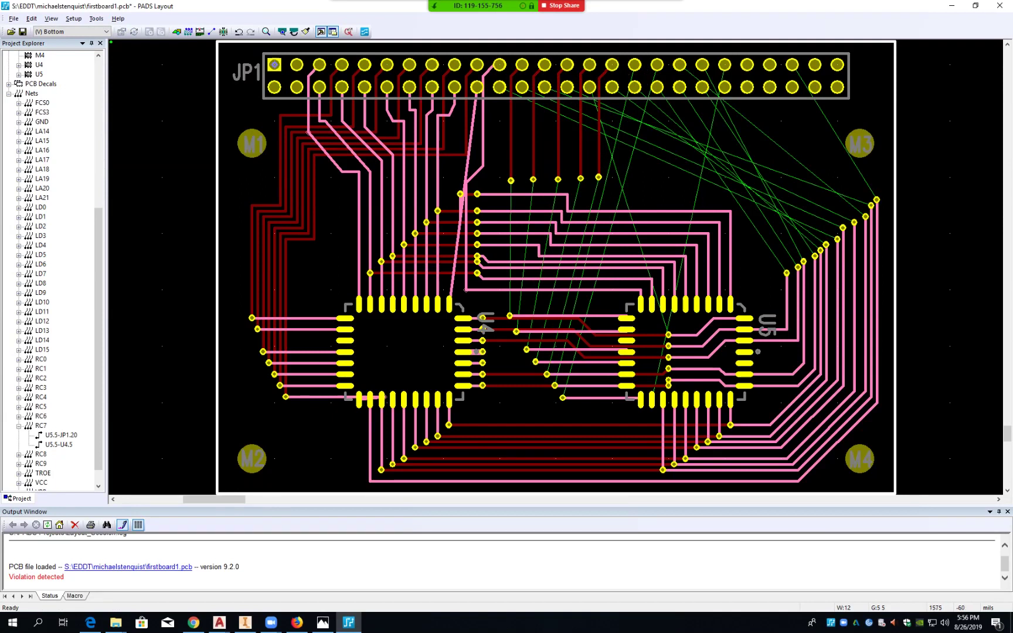
{"action": "left_click", "coordinate": [635, 65]}
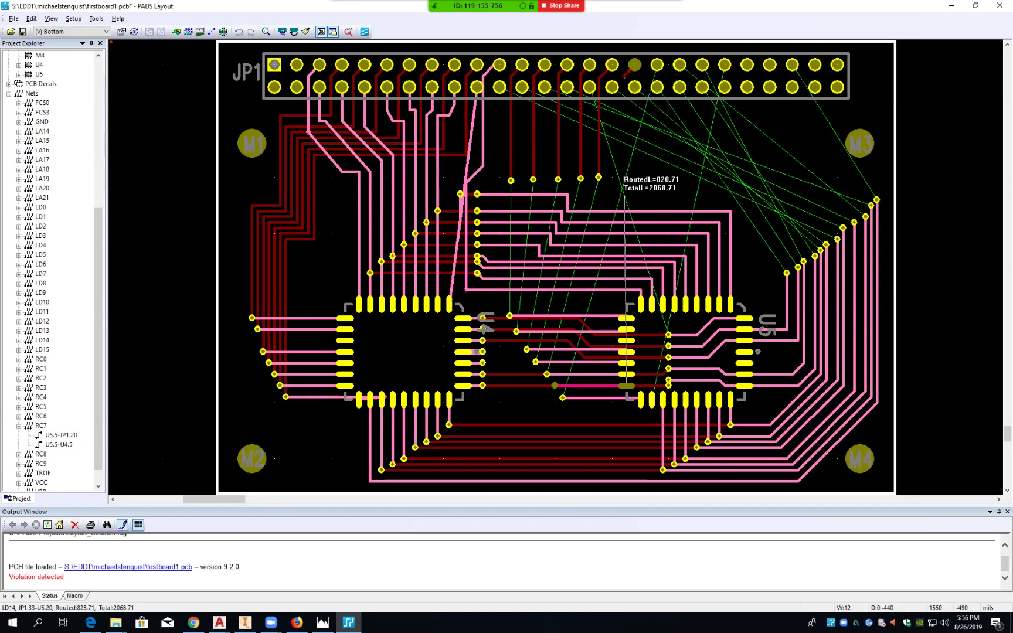
{"action": "double_click", "coordinate": [624, 177]}
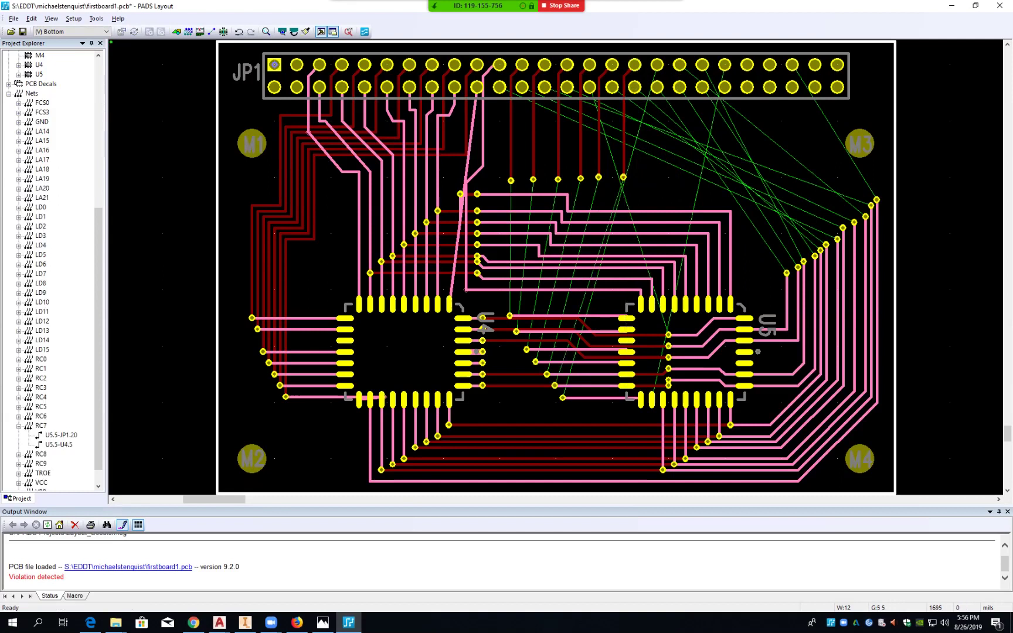
{"action": "left_click", "coordinate": [657, 64]}
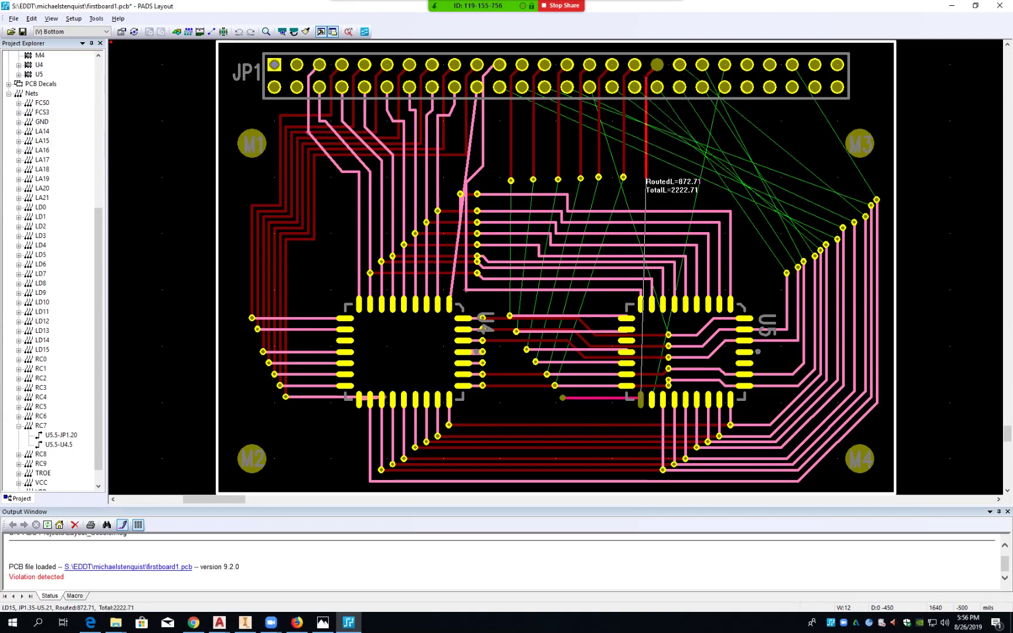
{"action": "left_click", "coordinate": [646, 177], "text": "ctrl"}
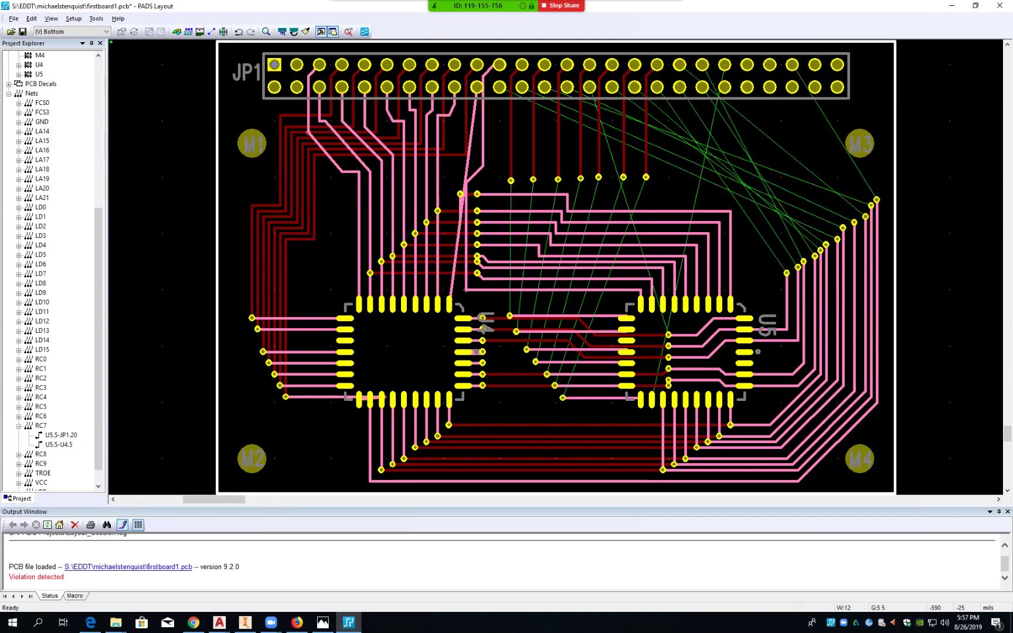
- Make Top the active layer
{"action": "left_click", "coordinate": [106, 31]}
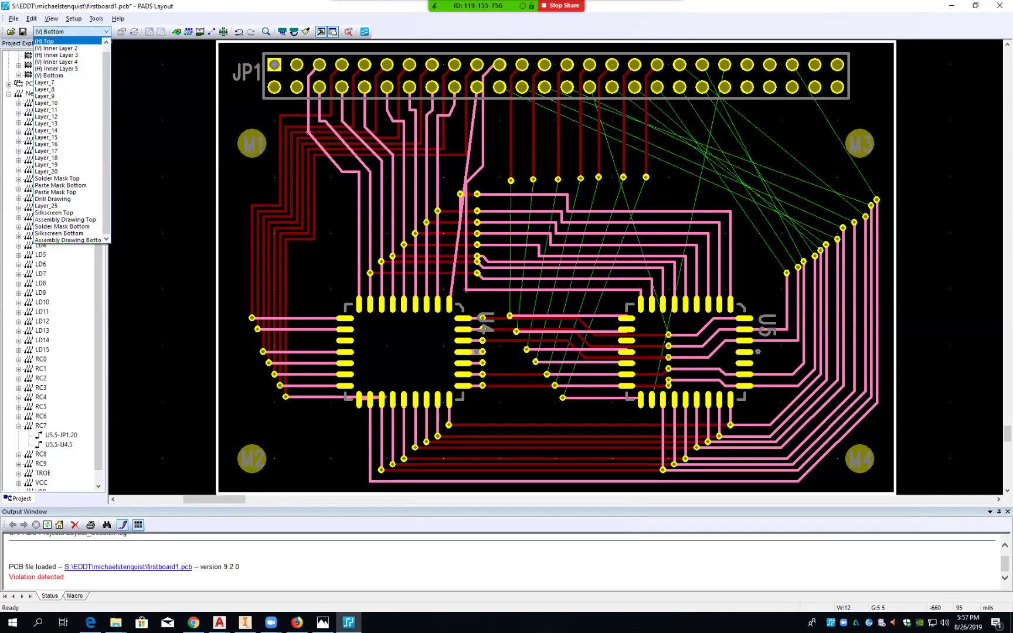
{"action": "left_click", "coordinate": [44, 41]}
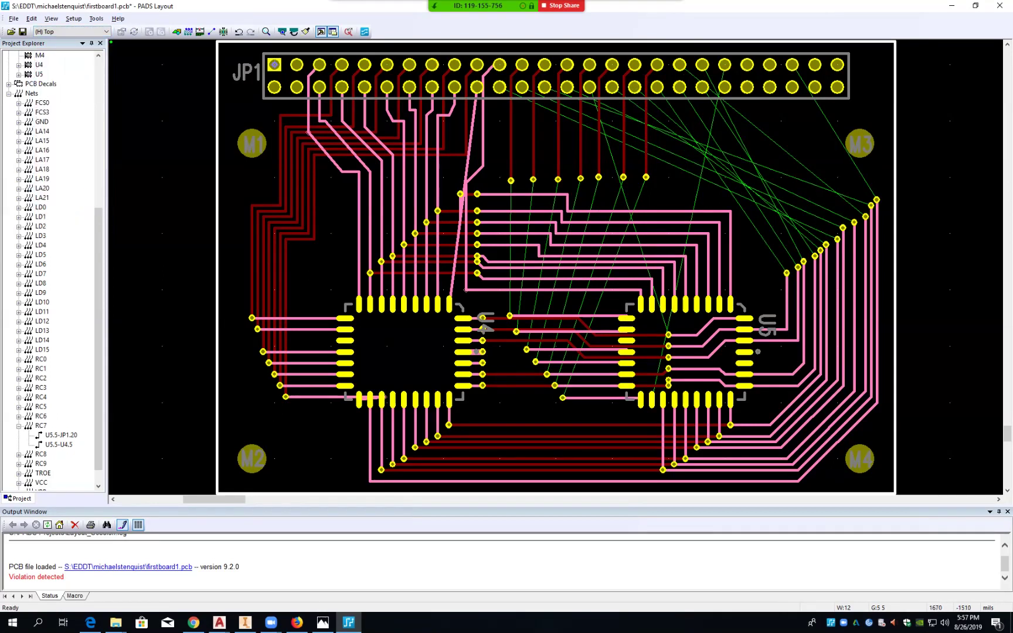
{"action": "left_click", "coordinate": [652, 401]}
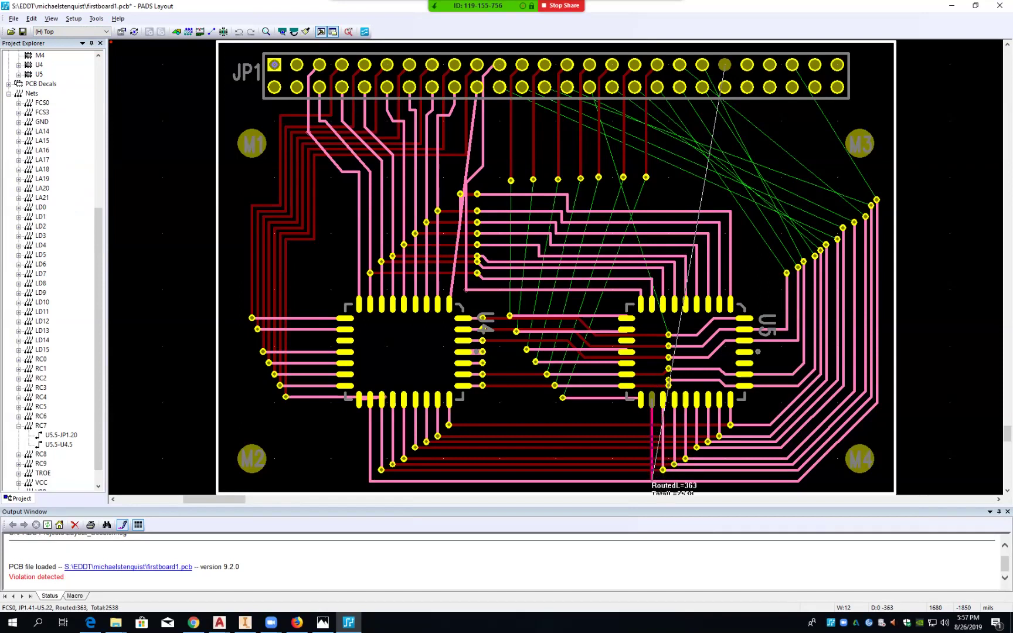
{"action": "double_click", "coordinate": [651, 480]}
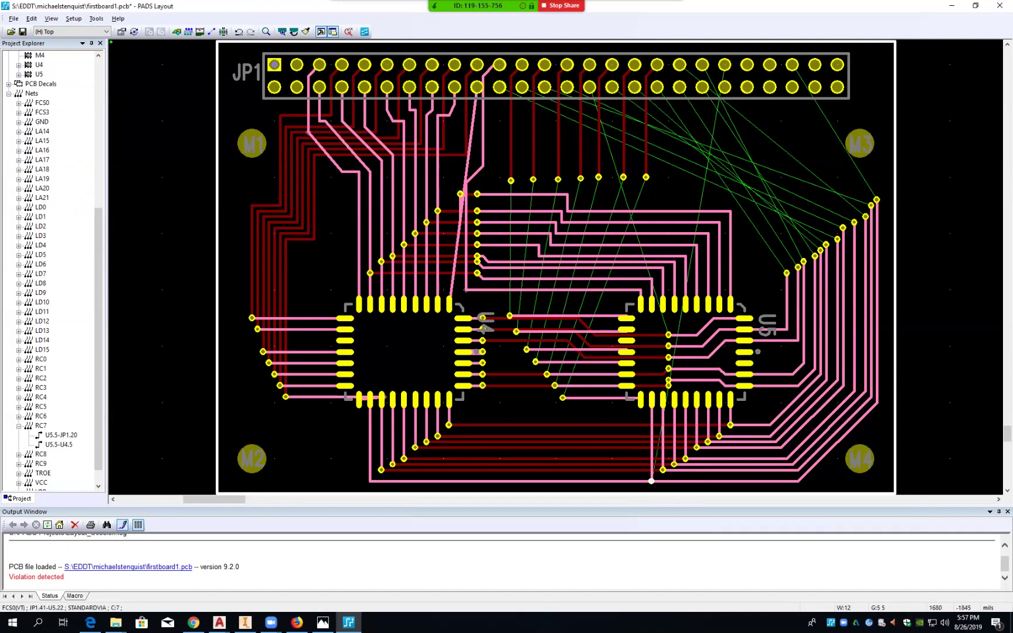
{"action": "key", "text": "Delete"}
{"action": "left_click", "coordinate": [490, 323]}
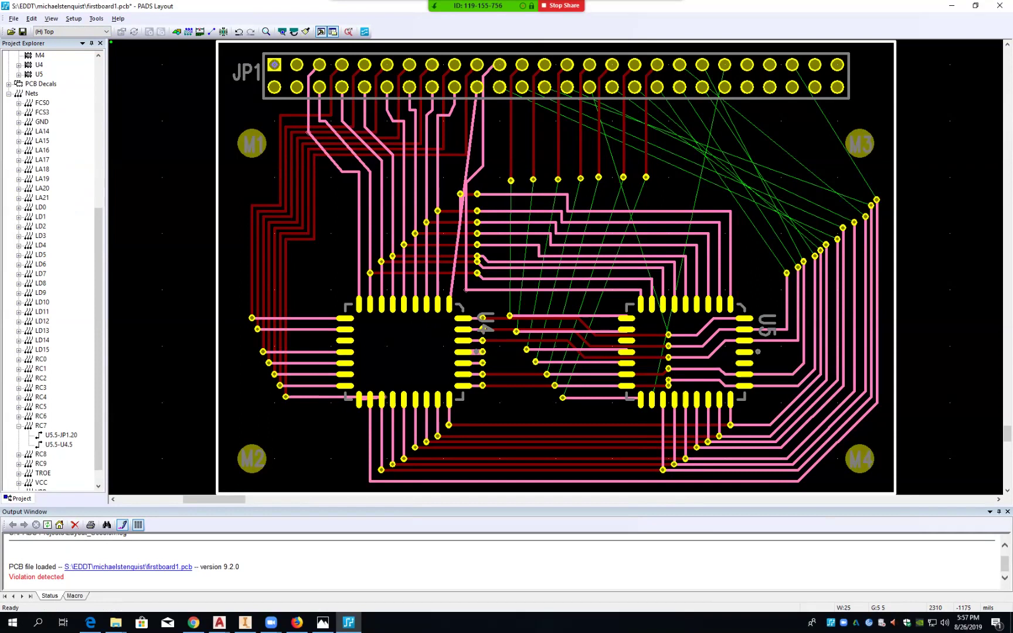
- Shift the vertical Top-layer segments of LA19 and LA20, with their end vias, inward to run closer beside U5
{"action": "left_click", "coordinate": [786, 329]}
{"action": "left_click_drag", "start_coordinate": [786, 330], "coordinate": [771, 331]}
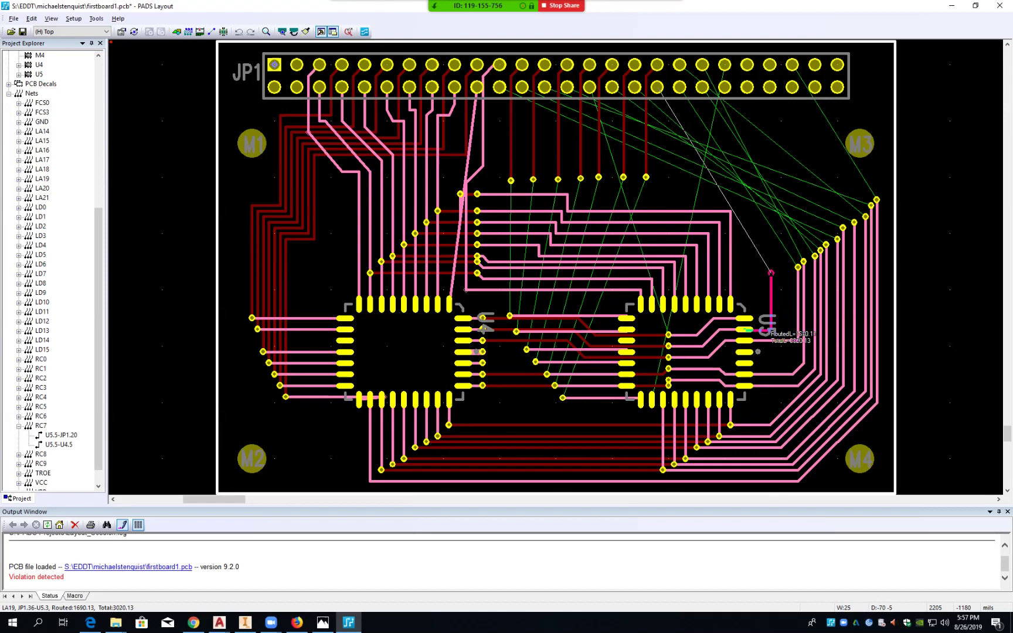
{"action": "left_click", "coordinate": [770, 331]}
{"action": "left_click", "coordinate": [798, 340]}
{"action": "left_click_drag", "start_coordinate": [798, 340], "coordinate": [781, 340]}
{"action": "left_click", "coordinate": [781, 340]}
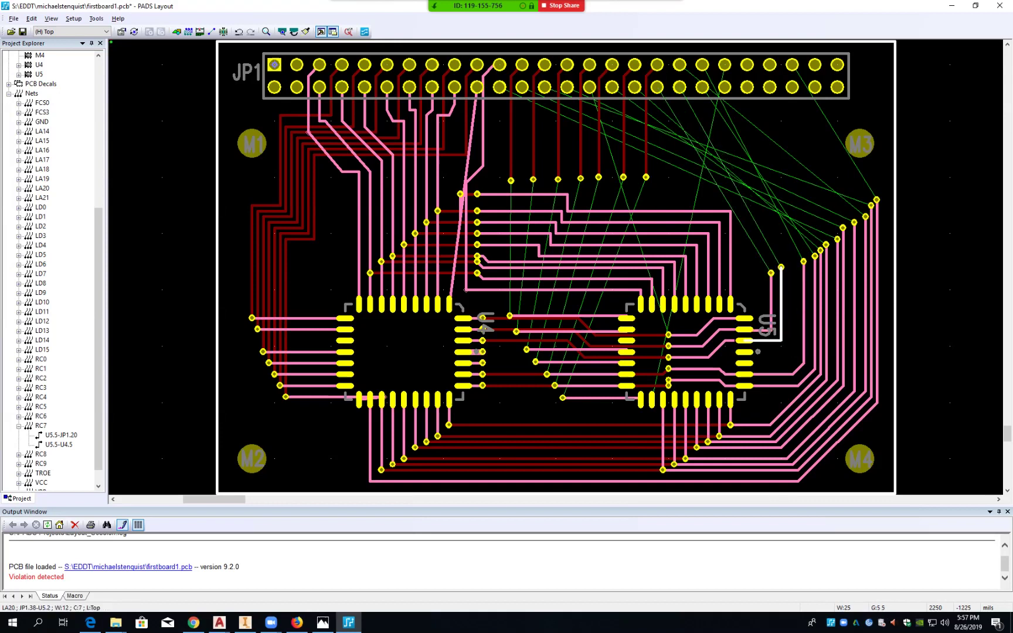
- Shift the vertical segments of WR, LA21 and LA18 toward U5, spacing them evenly beside the LA20 trace
{"action": "left_click", "coordinate": [803, 317]}
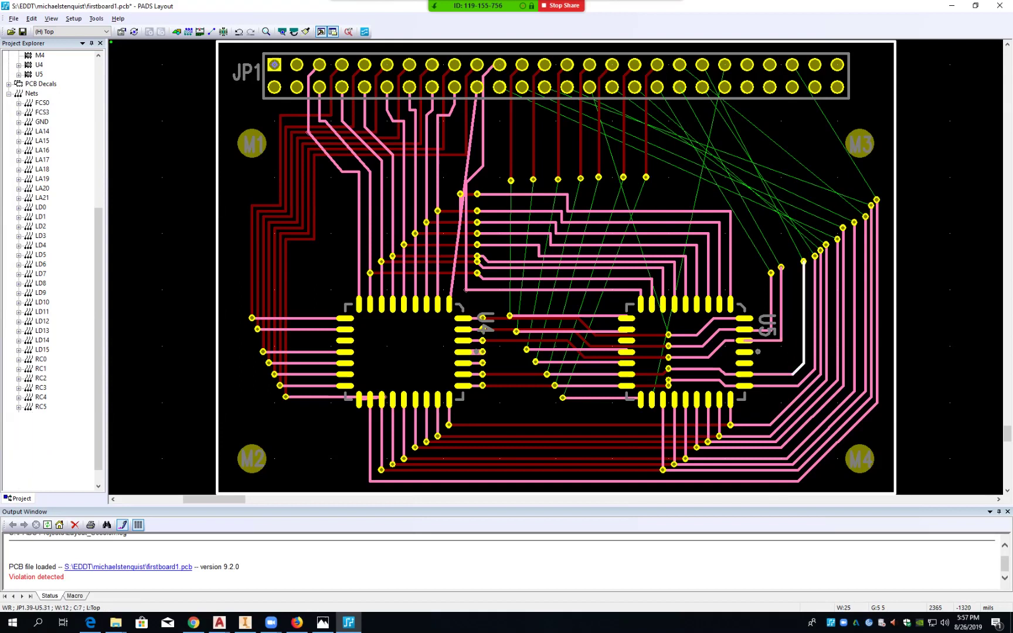
{"action": "mouse_move", "coordinate": [803, 364]}
{"action": "left_mouse_down"}
{"action": "mouse_move", "coordinate": [791, 360]}
{"action": "mouse_move", "coordinate": [801, 365]}
{"action": "left_mouse_up"}
{"action": "left_click", "coordinate": [815, 369]}
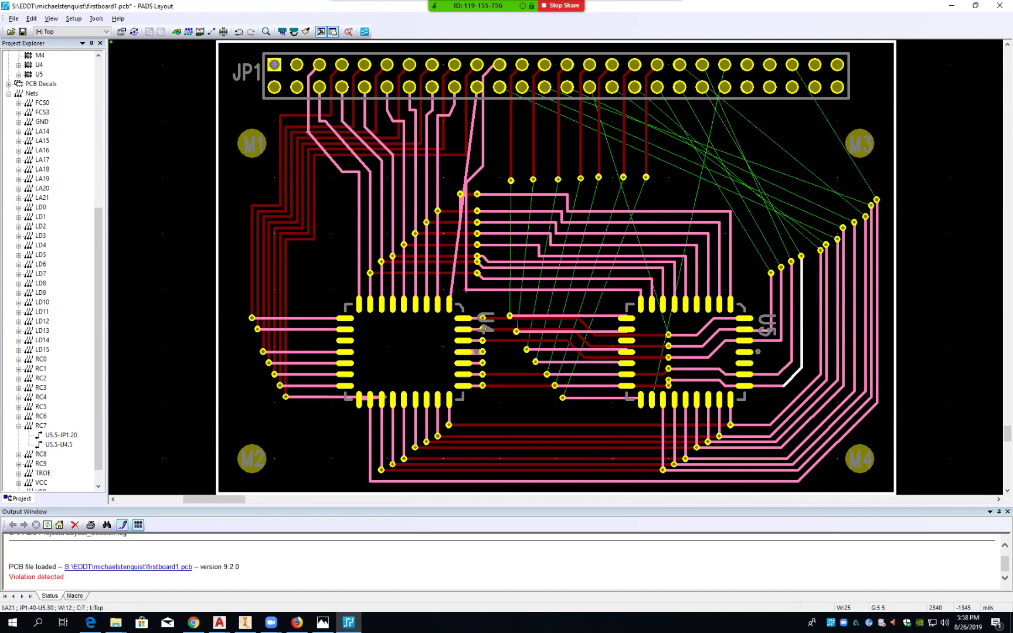
{"action": "left_click", "coordinate": [820, 374]}
{"action": "left_click_drag", "start_coordinate": [820, 374], "coordinate": [812, 376]}
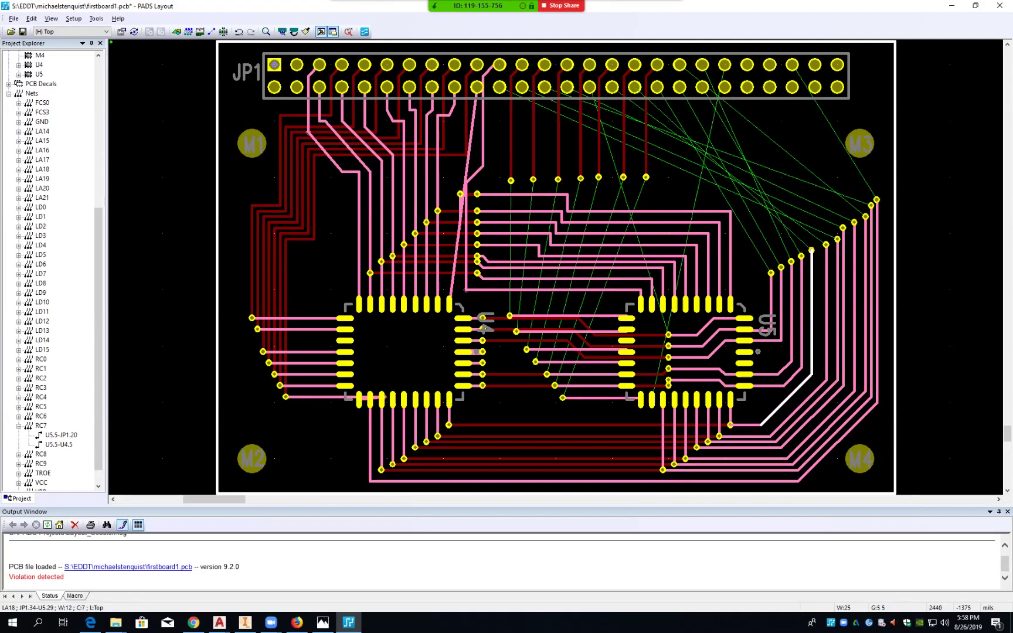
- Tighten the next three vertical traces outside LA18, ending with RC8 and RC9, by shifting them and their vias toward U5
{"action": "left_click", "coordinate": [826, 379]}
{"action": "left_click_drag", "start_coordinate": [827, 379], "coordinate": [830, 381]}
{"action": "left_click", "coordinate": [837, 380]}
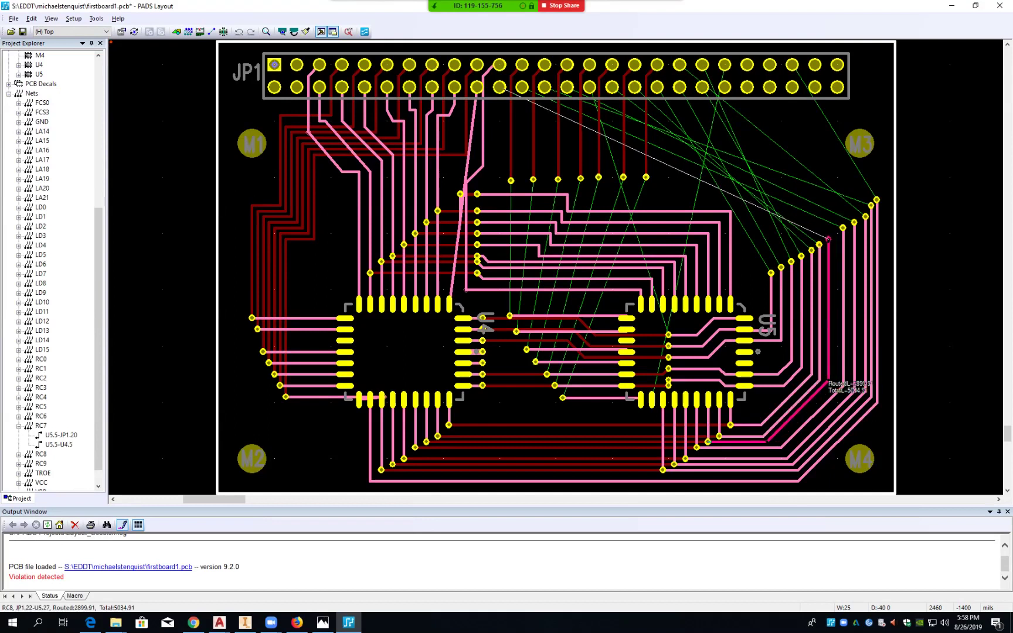
{"action": "left_click", "coordinate": [828, 239]}
{"action": "left_click", "coordinate": [844, 381]}
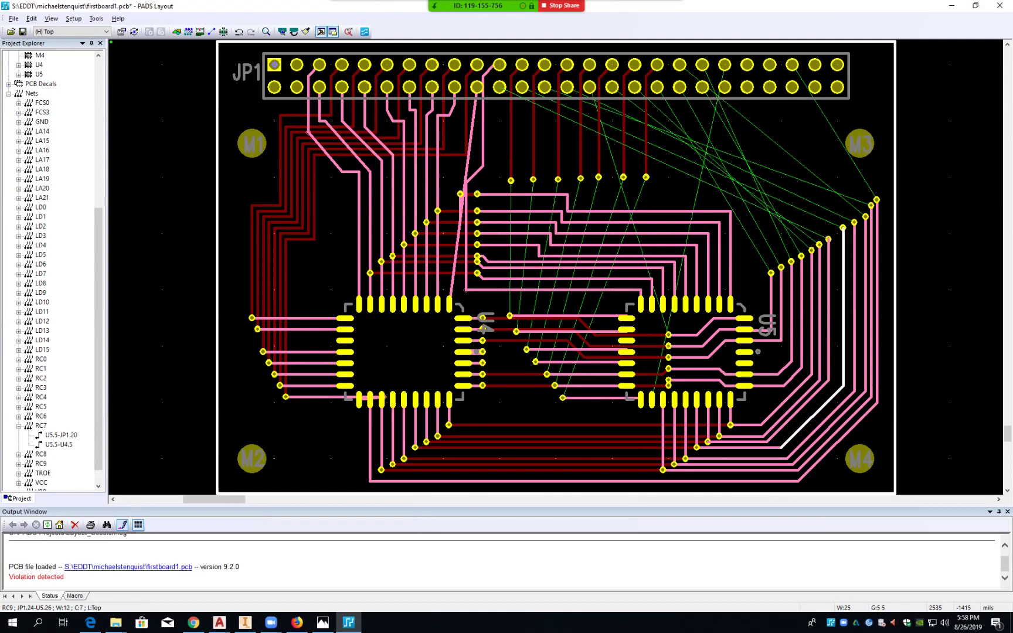
{"action": "left_click_drag", "start_coordinate": [843, 385], "coordinate": [836, 386]}
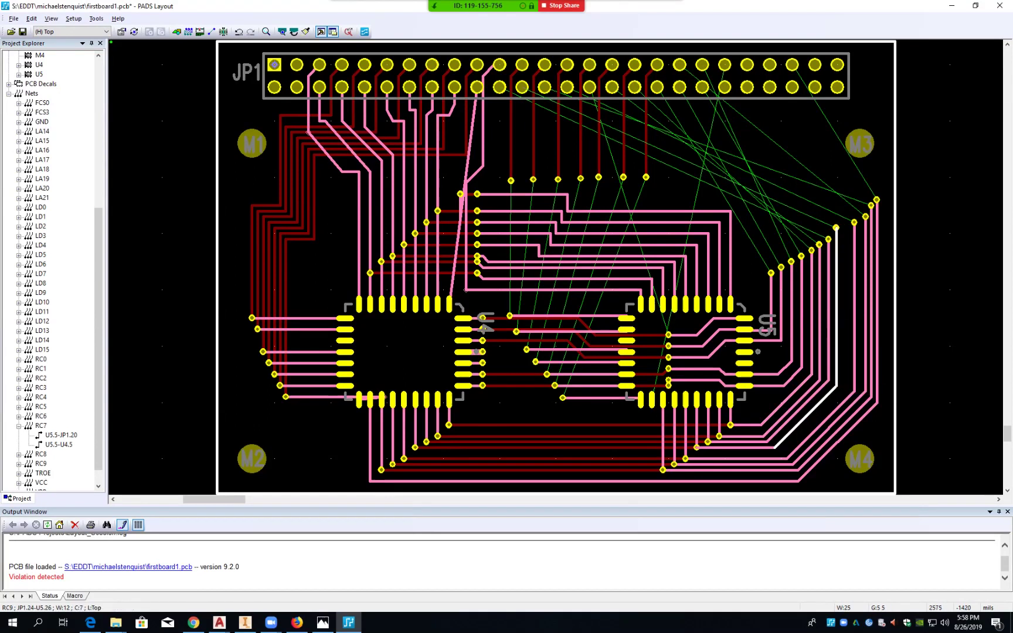
- Shift the vertical traces just outside RC9 toward U5, and nudge LA15's horizontal run below U5 slightly upward
{"action": "left_click", "coordinate": [855, 383]}
{"action": "mouse_move", "coordinate": [855, 385]}
{"action": "left_mouse_down"}
{"action": "mouse_move", "coordinate": [843, 387]}
{"action": "mouse_move", "coordinate": [865, 386]}
{"action": "mouse_move", "coordinate": [853, 384]}
{"action": "left_mouse_up"}
{"action": "left_click", "coordinate": [700, 459]}
{"action": "left_click_drag", "start_coordinate": [699, 460], "coordinate": [699, 456]}
{"action": "left_click", "coordinate": [486, 457]}
{"action": "left_click_drag", "start_coordinate": [409, 459], "coordinate": [409, 457]}
{"action": "left_click", "coordinate": [409, 457]}
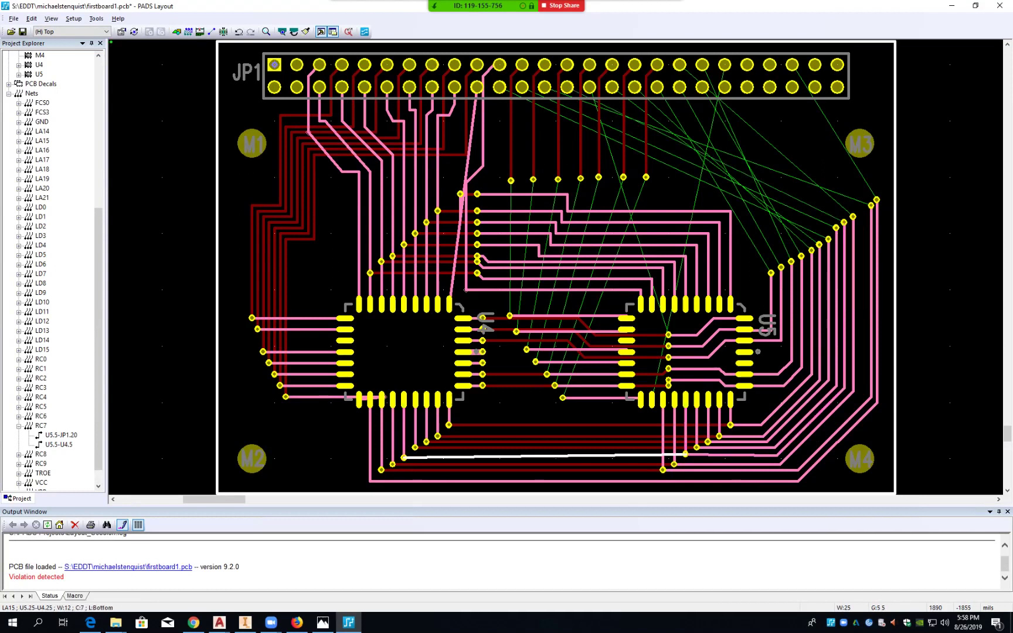
- Shift LA14's vertical segment and its end via toward U5, close beside the neighbouring inner trace
{"action": "left_click", "coordinate": [872, 391]}
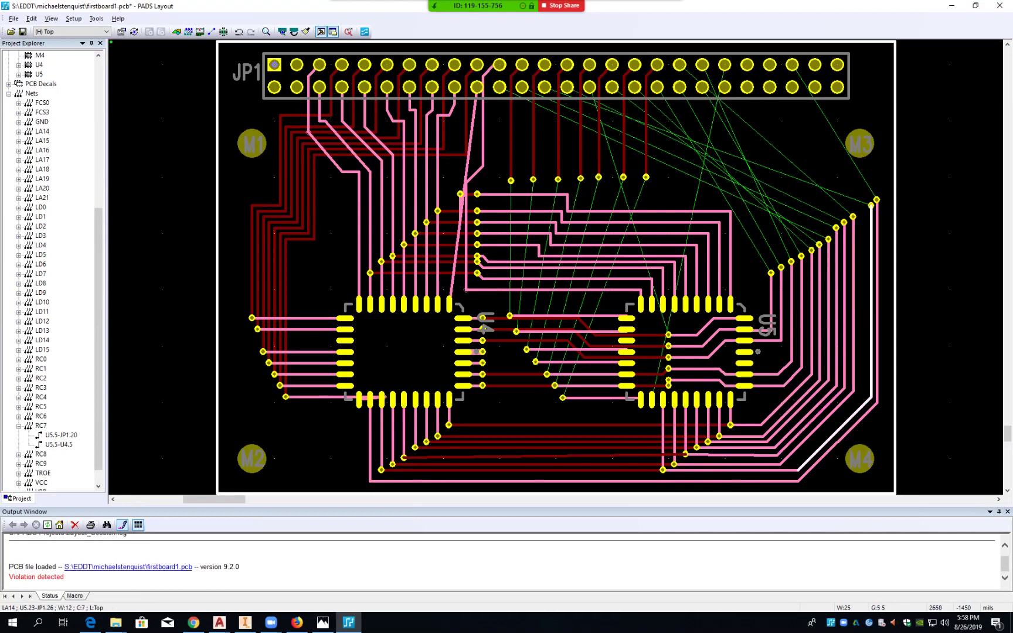
{"action": "left_click_drag", "start_coordinate": [871, 391], "coordinate": [861, 392]}
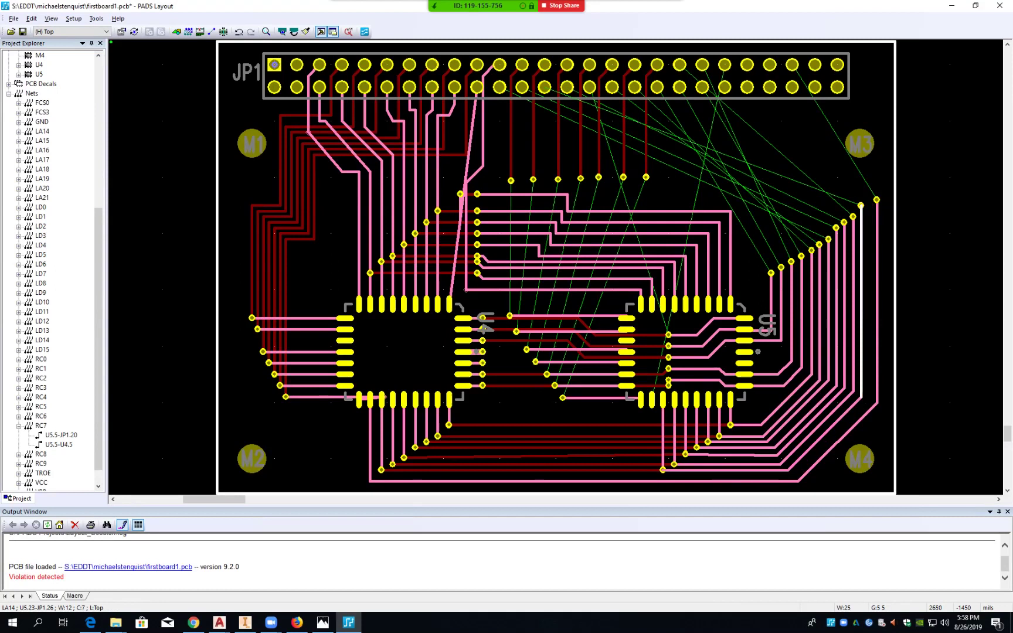
- Shift the outermost FCS3 trace (U4.22 to JP1.47) outward along its long vertical run and its lower horizontal run
{"action": "left_click", "coordinate": [877, 401]}
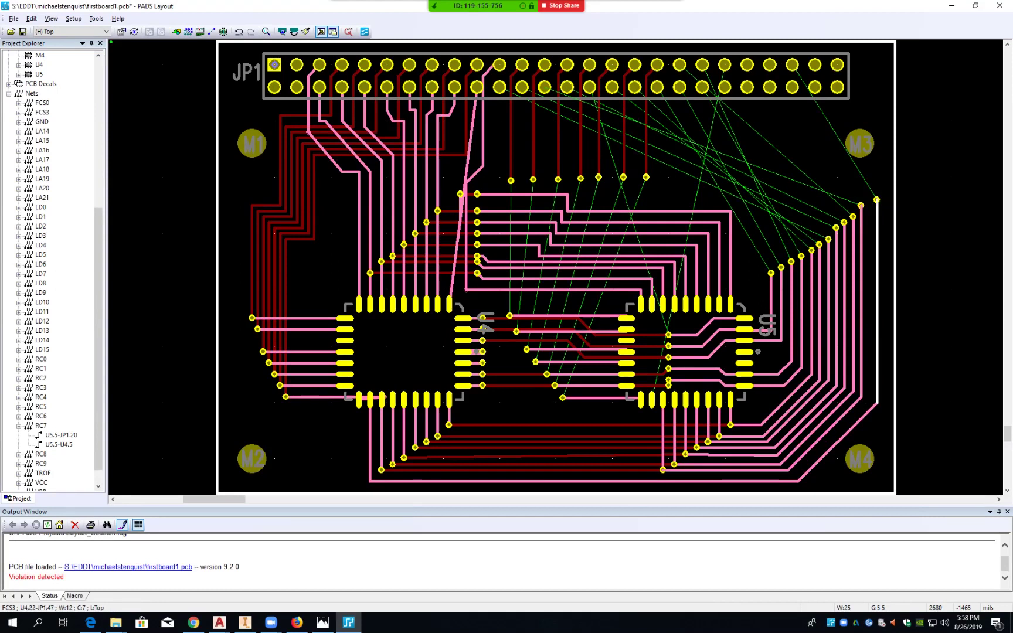
{"action": "left_click_drag", "start_coordinate": [877, 401], "coordinate": [881, 401]}
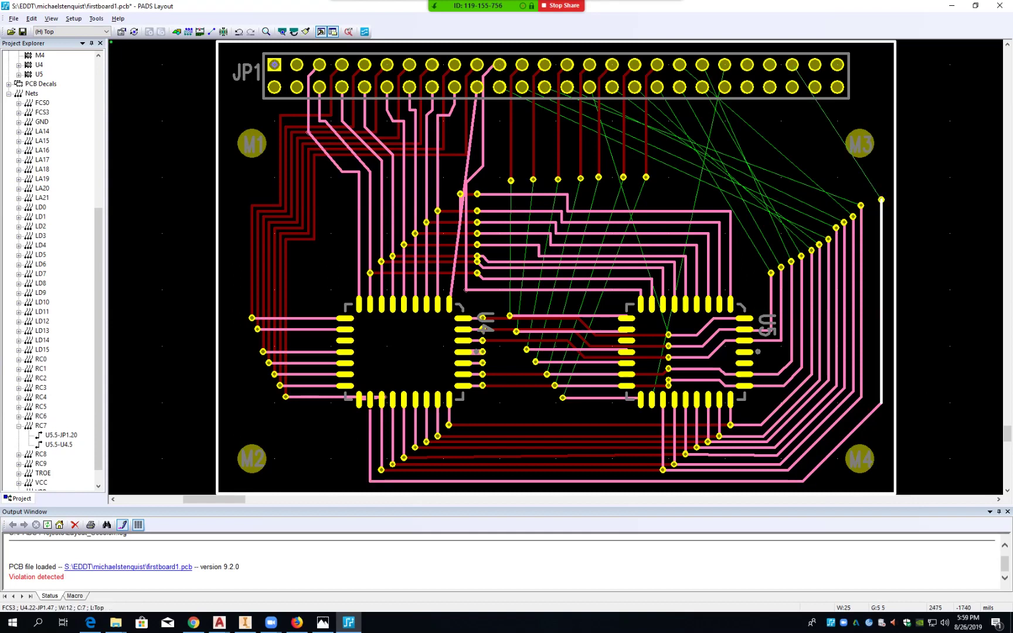
{"action": "left_click", "coordinate": [777, 481]}
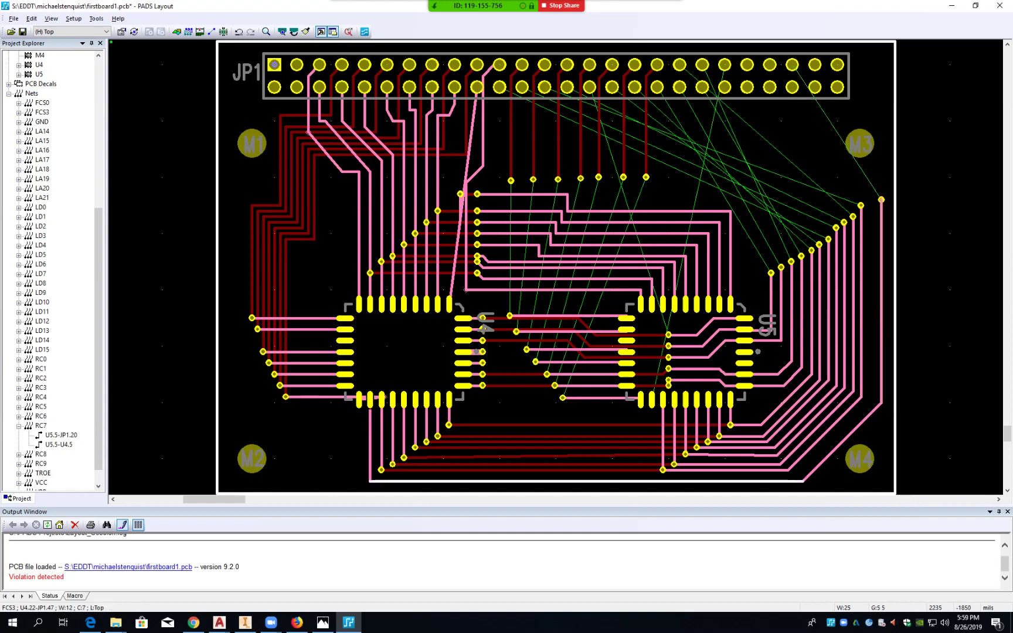
{"action": "left_click_drag", "start_coordinate": [777, 481], "coordinate": [778, 486]}
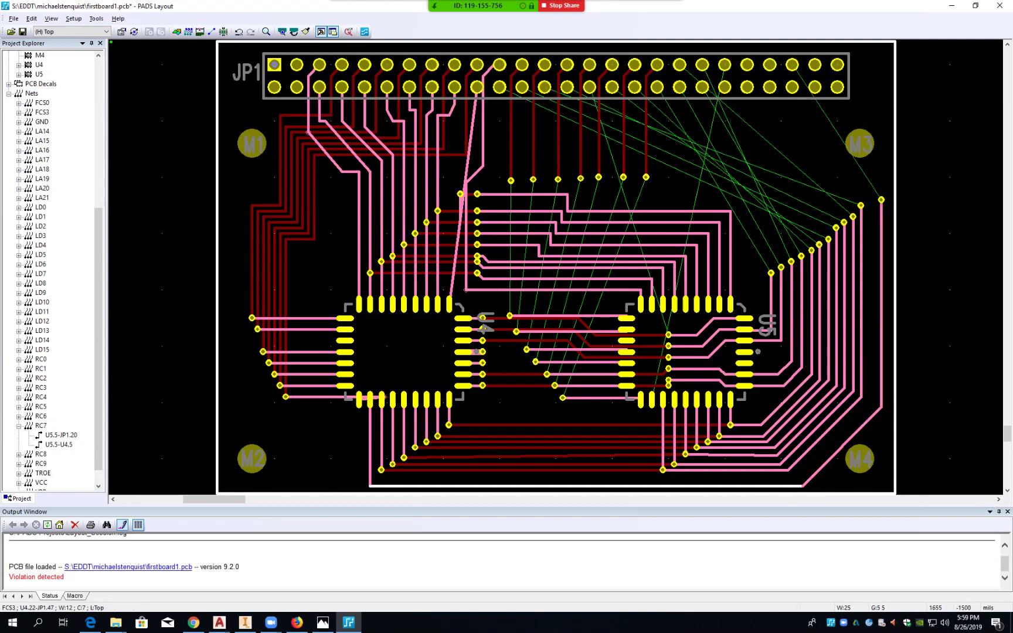
- Route FCS0 from U5.22 down and around just inside the FCS3 trace, ending at a via beside the FCS3 via
{"action": "left_click", "coordinate": [653, 400]}
{"action": "left_click", "coordinate": [653, 399]}
{"action": "key", "text": "F2"}
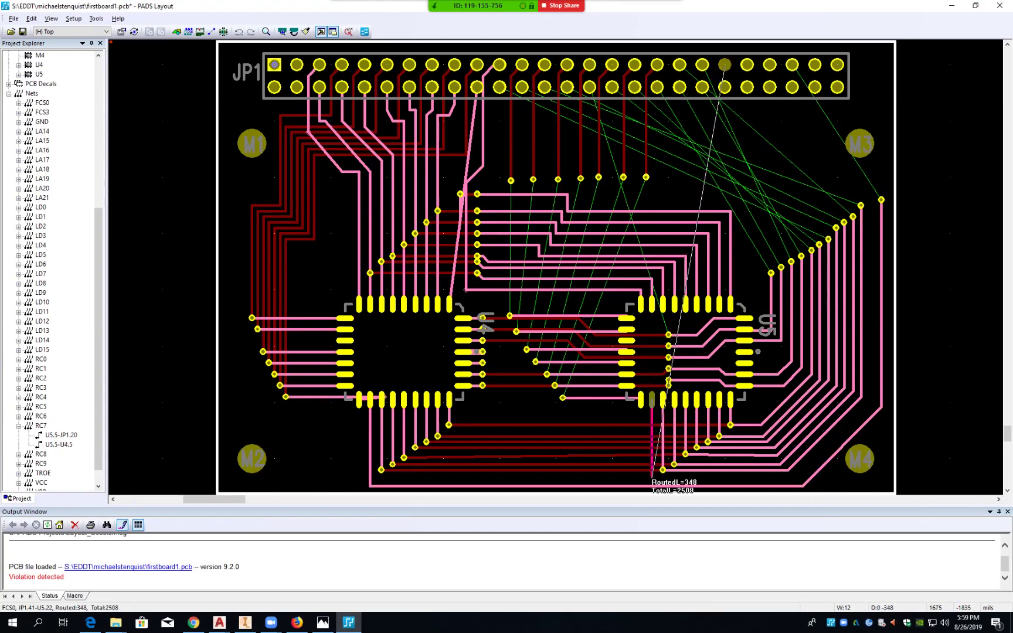
{"action": "left_click", "coordinate": [652, 479]}
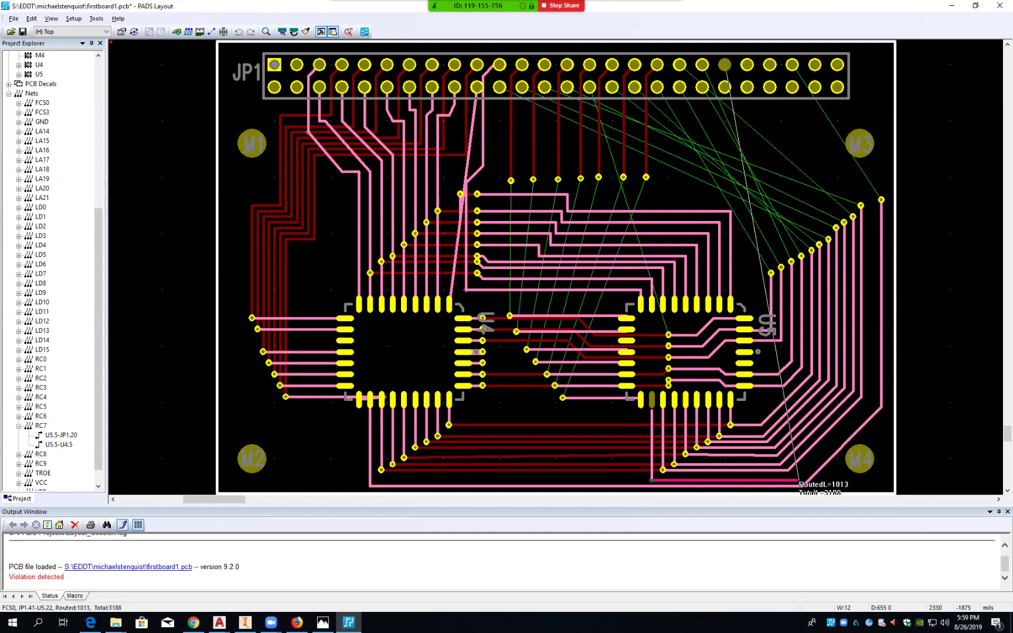
{"action": "left_click", "coordinate": [797, 481]}
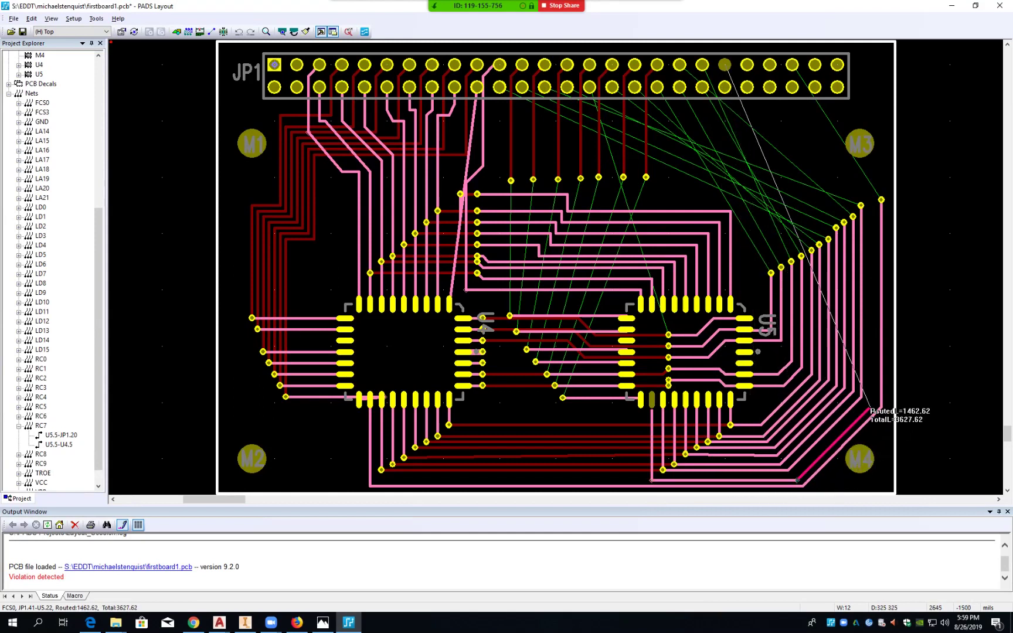
{"action": "left_click", "coordinate": [874, 404]}
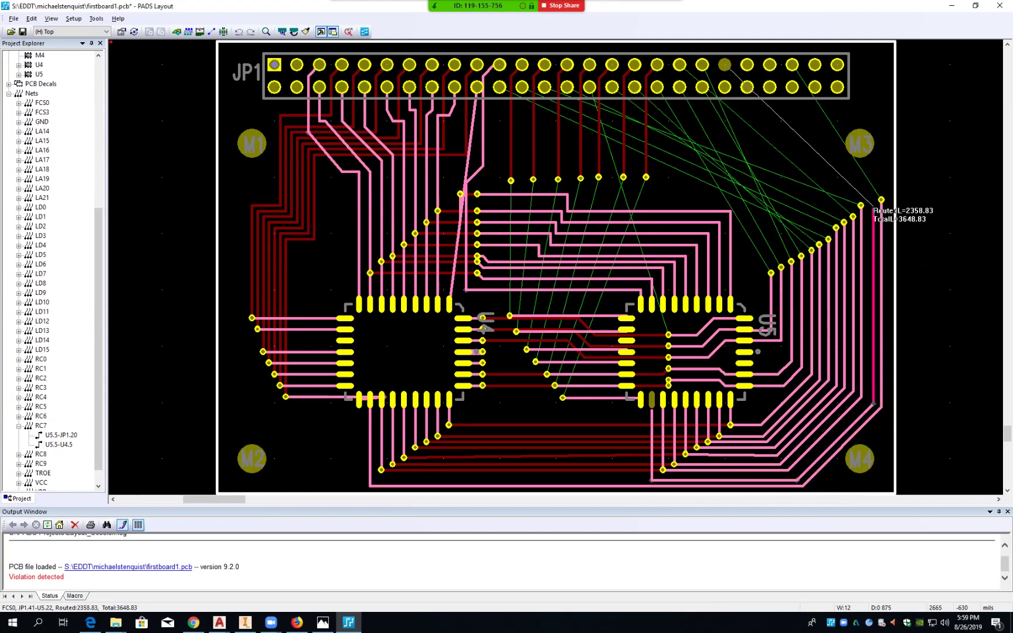
{"action": "left_click", "coordinate": [873, 201]}
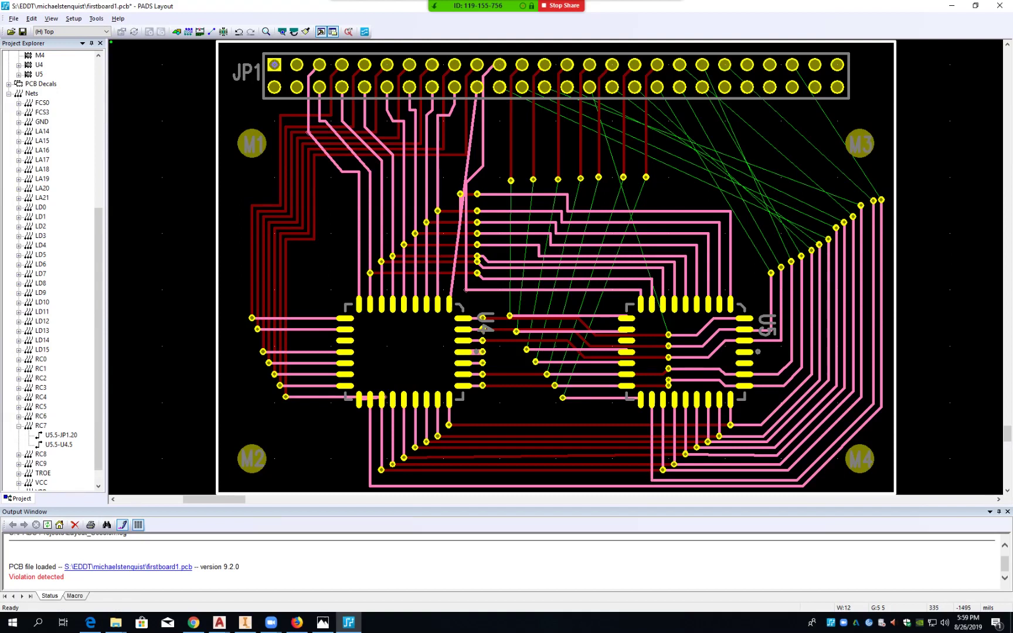
- Reroute the end of the LD7 trace so it stops at pin U4.21 instead of running across the neighbouring pads
{"action": "left_click", "coordinate": [337, 397]}
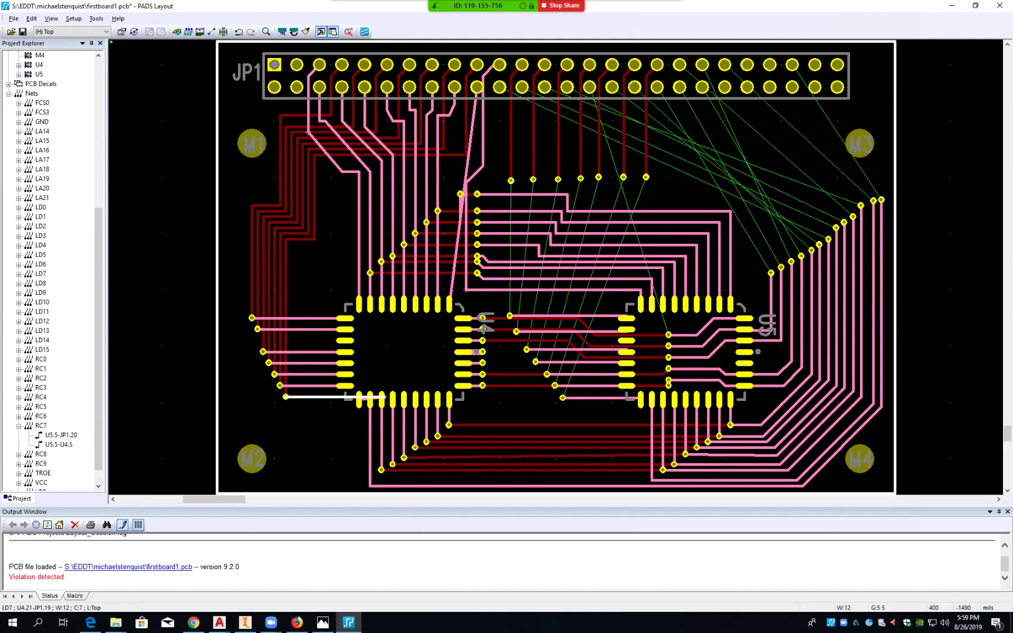
{"action": "left_click", "coordinate": [366, 402]}
{"action": "key", "text": "Escape"}
{"action": "left_click", "coordinate": [385, 397]}
{"action": "key", "text": "F2"}
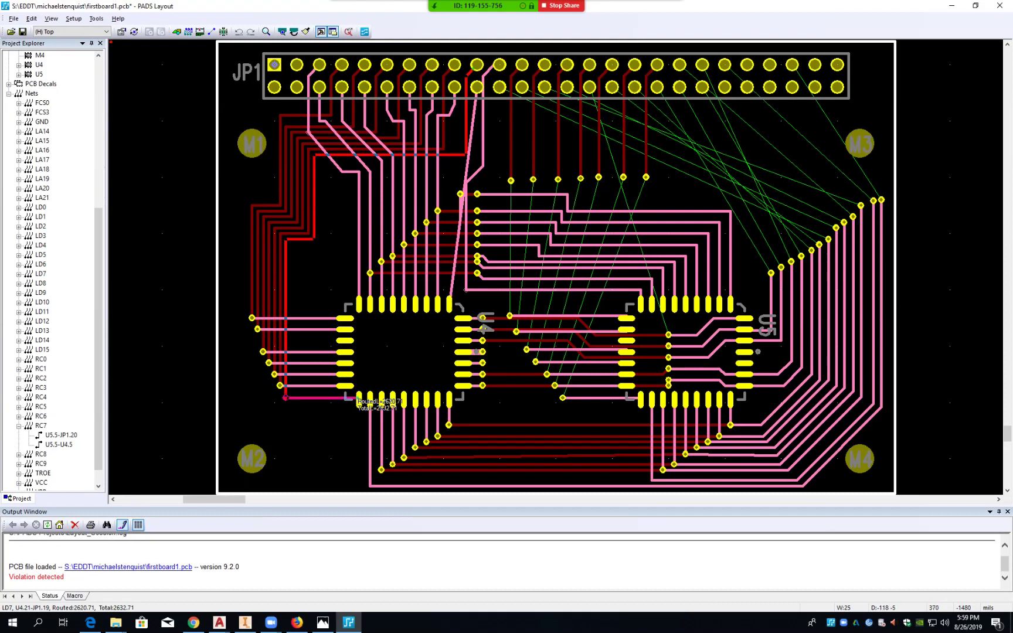
{"action": "left_click", "coordinate": [356, 398]}
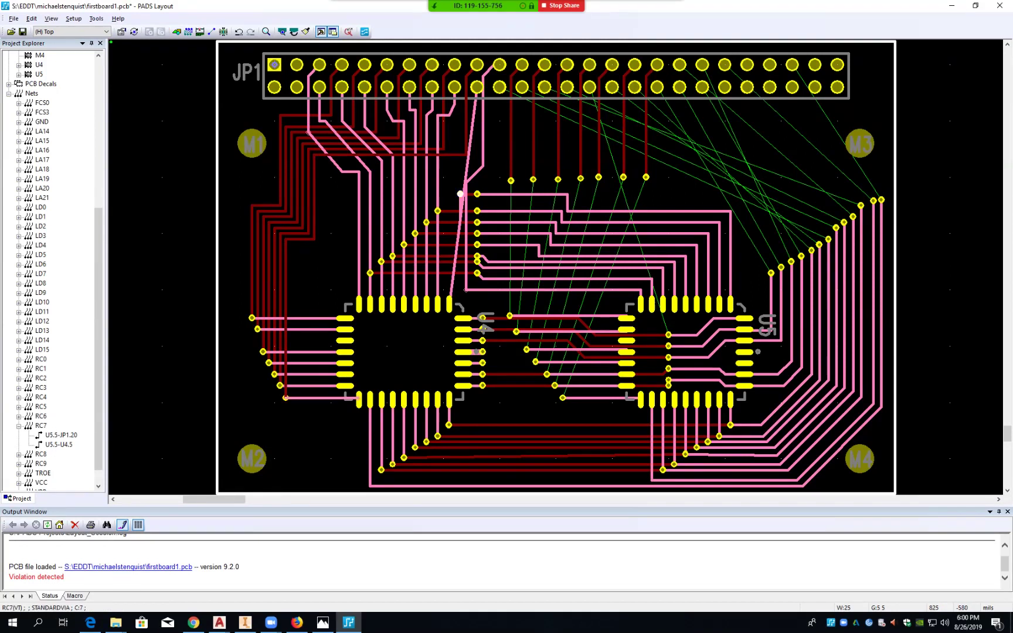
- Move the RC7 via near U4 away from the adjacent trace and delete the RC7 segment leading to U4.5
{"action": "left_click", "coordinate": [462, 195]}
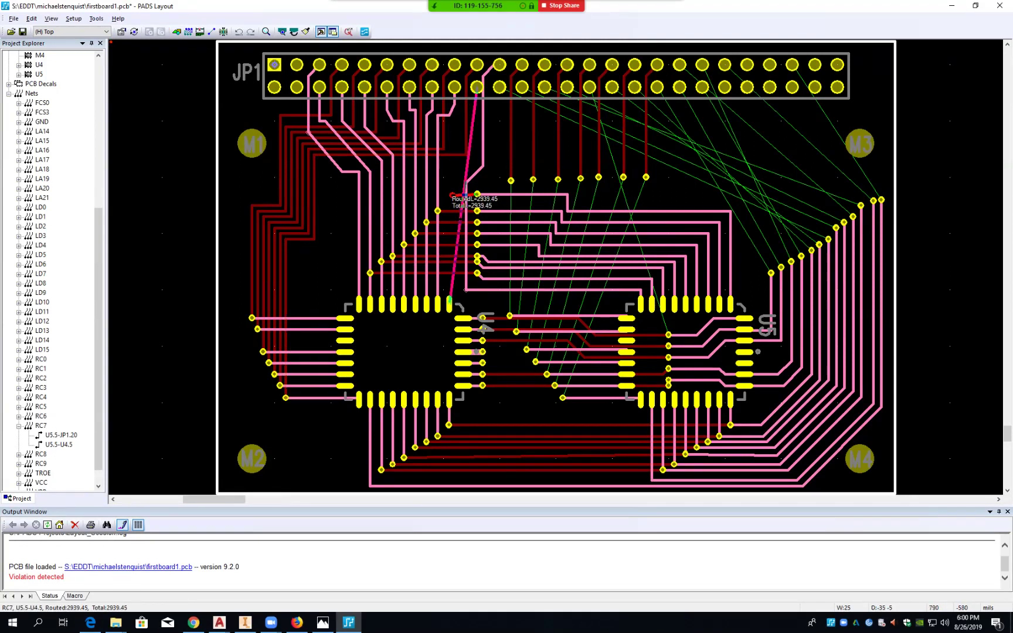
{"action": "left_click", "coordinate": [453, 197]}
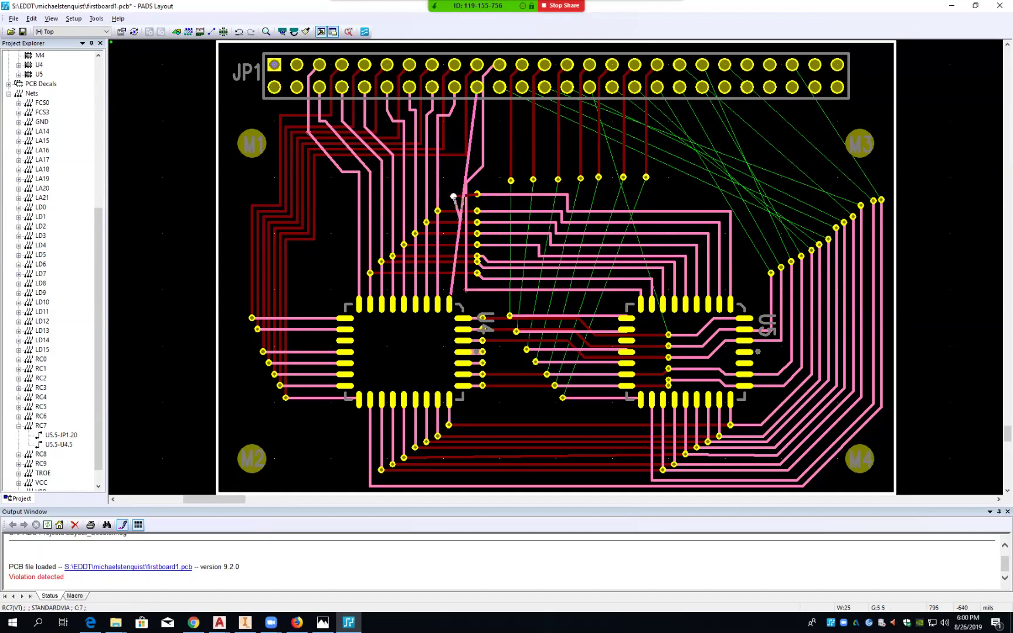
{"action": "left_click", "coordinate": [461, 217]}
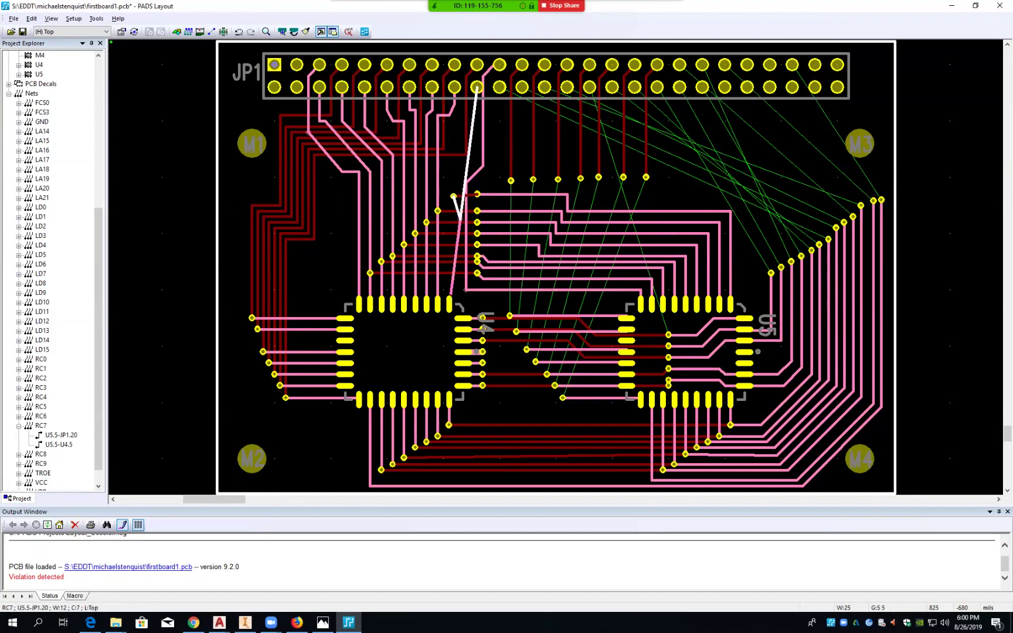
{"action": "right_click", "coordinate": [461, 218]}
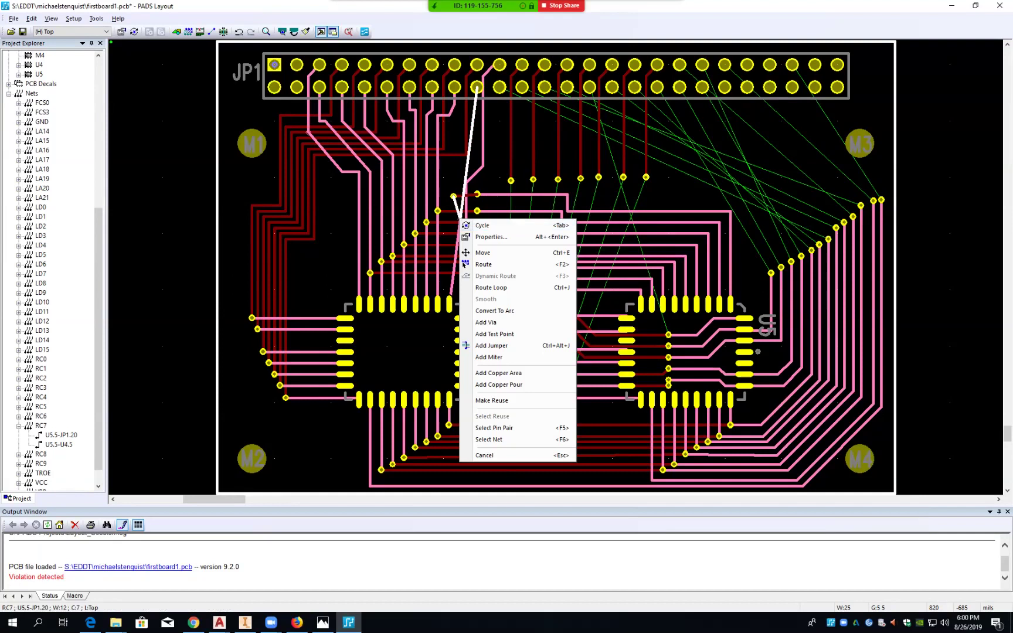
{"action": "left_click", "coordinate": [450, 171]}
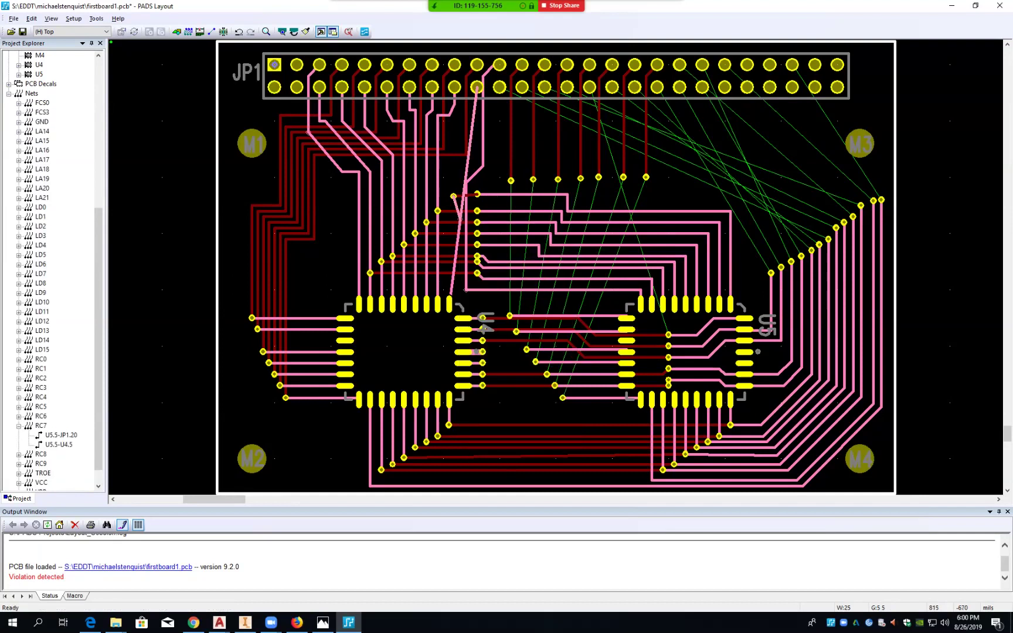
{"action": "left_click", "coordinate": [460, 219]}
{"action": "left_click", "coordinate": [459, 225]}
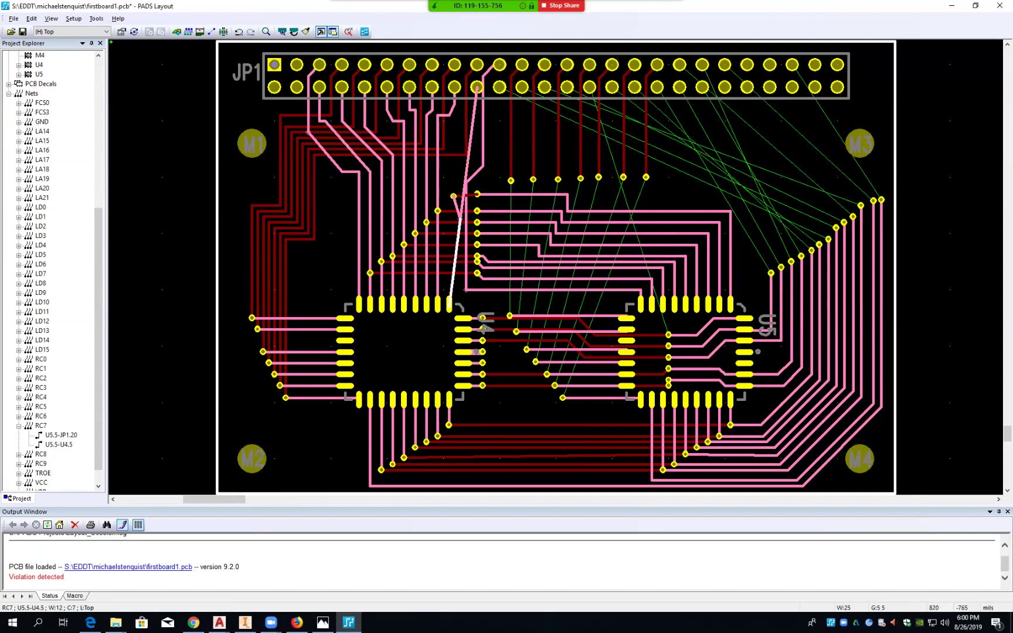
{"action": "key", "text": "Delete"}
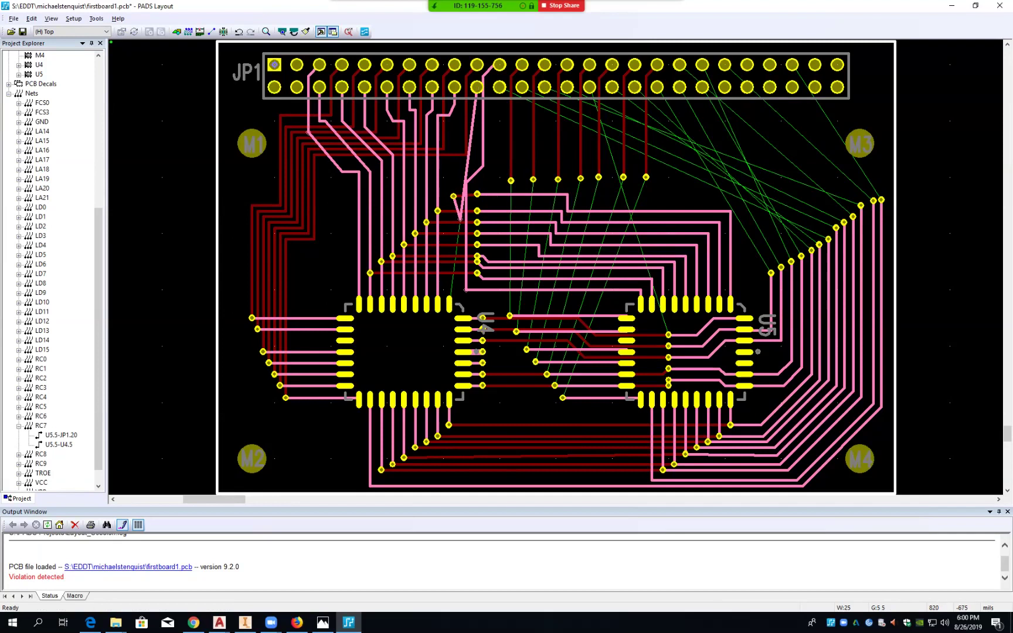
- Delete the leftover kinked RC7 segments and corner, and route RC7 from U4.5 straight up to its relocated via
{"action": "left_click", "coordinate": [457, 208]}
{"action": "key", "text": "Delete"}
{"action": "left_click", "coordinate": [461, 218]}
{"action": "key", "text": "Delete"}
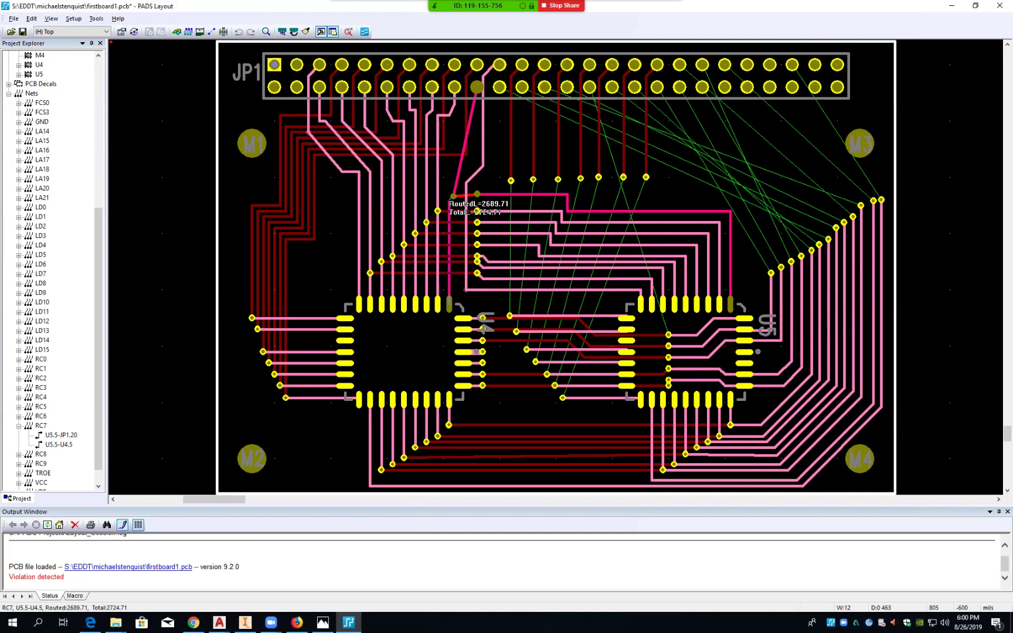
{"action": "left_click", "coordinate": [454, 197]}
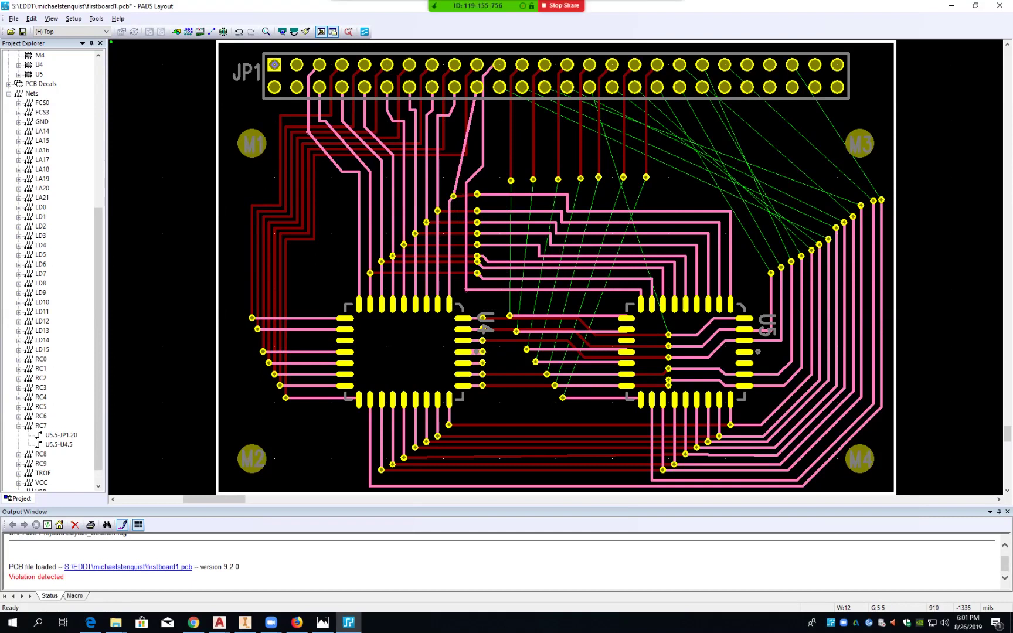
- Delete the via and stub at U4.1 and at the pin just below it, declining removal of all orphaned vias
{"action": "left_click", "coordinate": [468, 363]}
{"action": "key", "text": "Escape"}
{"action": "left_click", "coordinate": [482, 362]}
{"action": "key", "text": "Delete"}
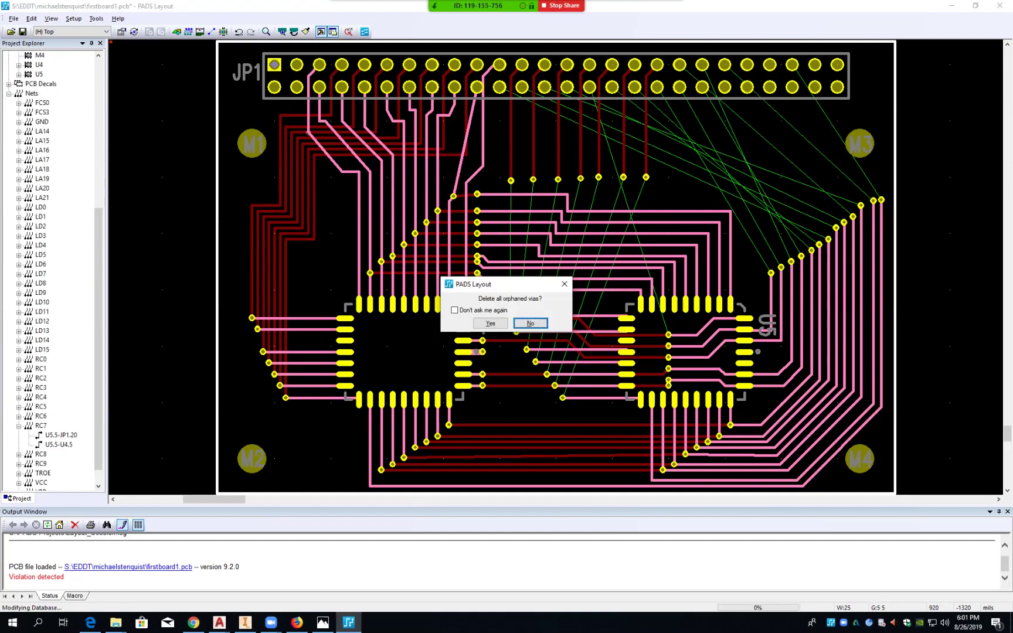
{"action": "left_click", "coordinate": [530, 323]}
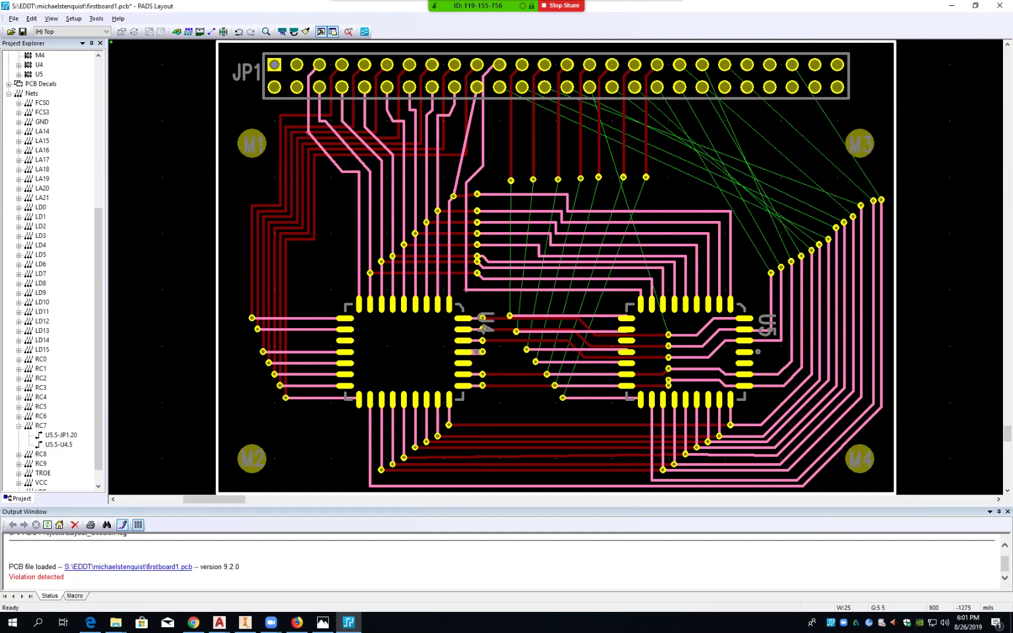
{"action": "left_click", "coordinate": [482, 352]}
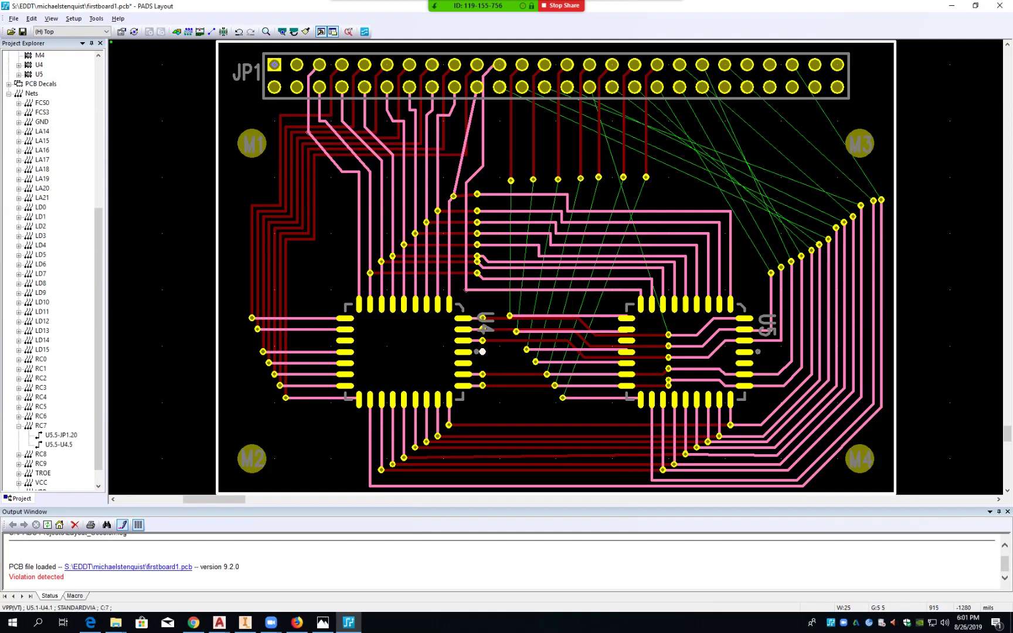
{"action": "key", "text": "Delete"}
- Shift the diagonal bends of the bottom-layer LA20, LA19 and LA16 traces between U4 and U5 over toward U4
{"action": "left_click", "coordinate": [498, 324]}
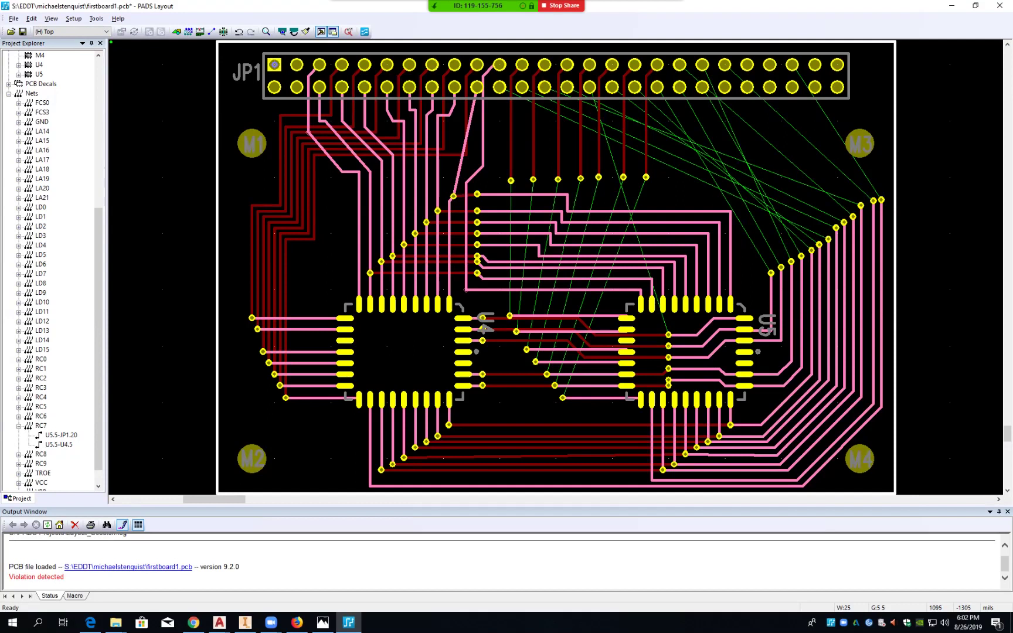
{"action": "left_click", "coordinate": [508, 340]}
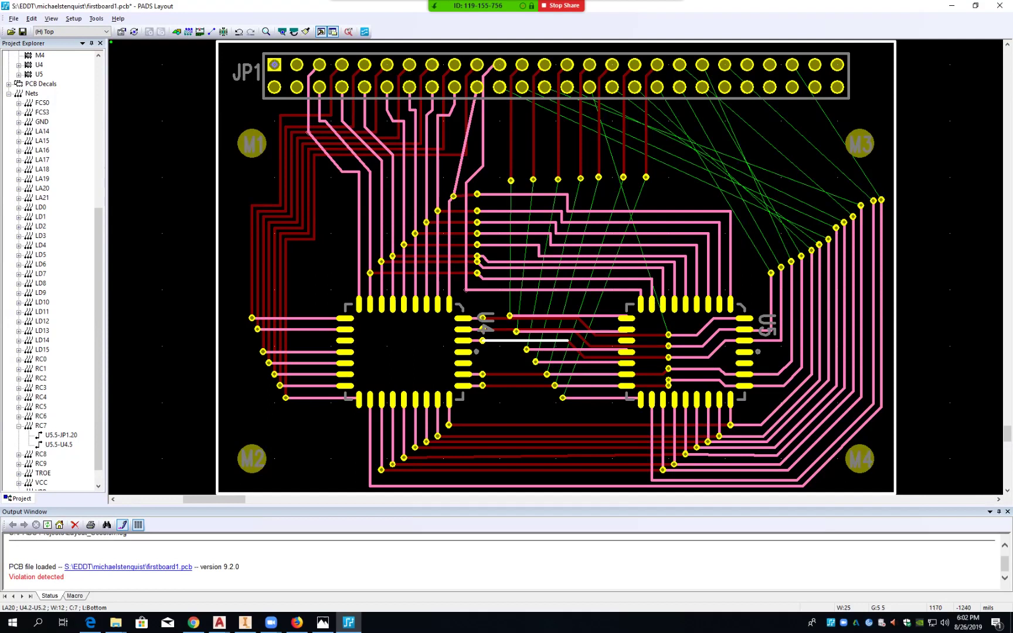
{"action": "mouse_move", "coordinate": [566, 341]}
{"action": "left_mouse_down"}
{"action": "mouse_move", "coordinate": [531, 355]}
{"action": "mouse_move", "coordinate": [491, 340]}
{"action": "left_mouse_up"}
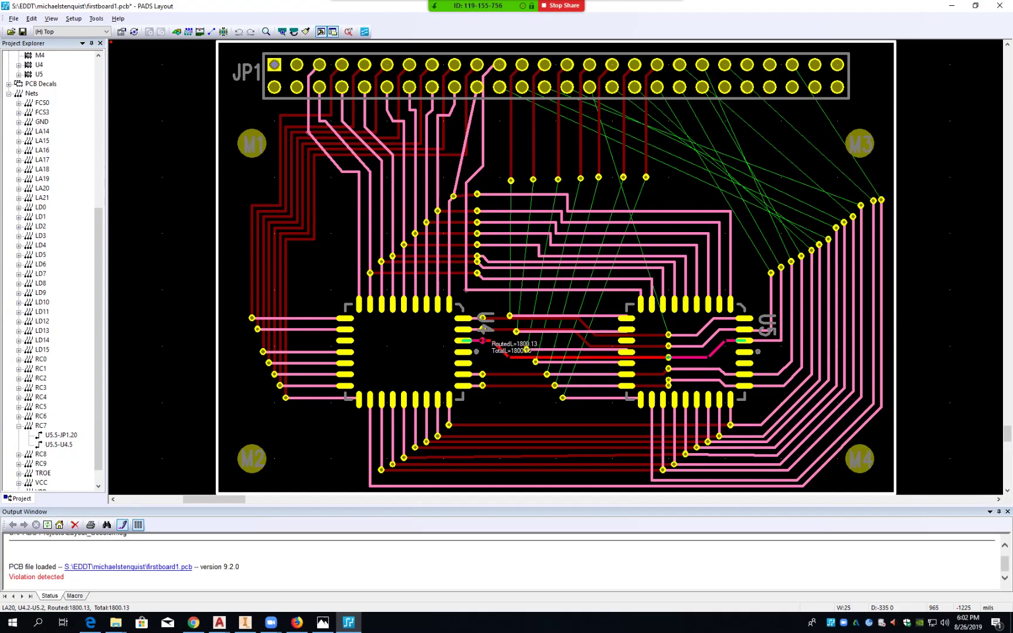
{"action": "left_click_drag", "start_coordinate": [491, 341], "coordinate": [491, 340]}
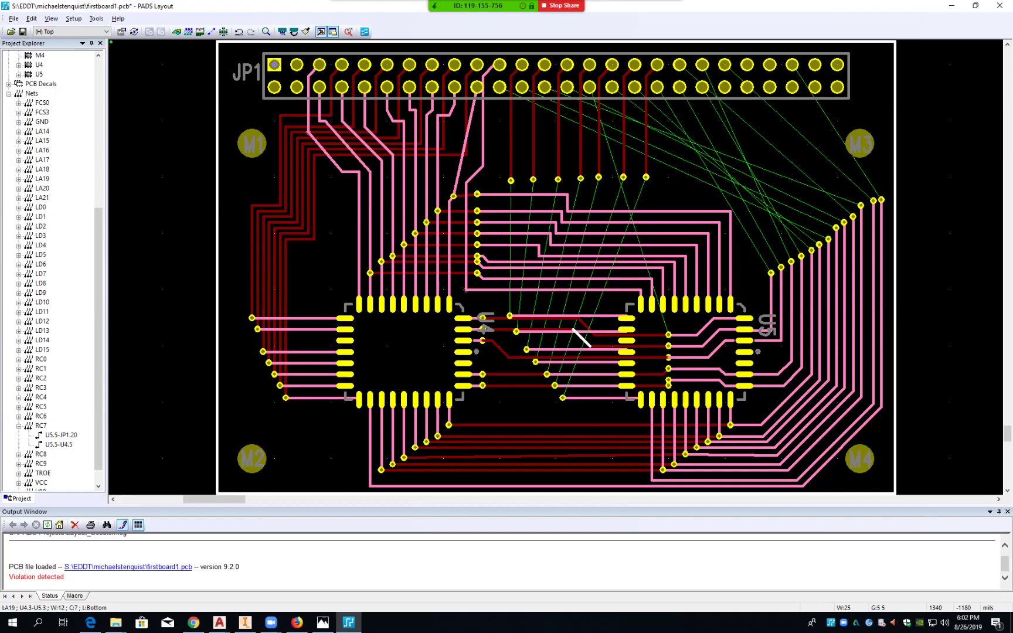
{"action": "left_click", "coordinate": [582, 338]}
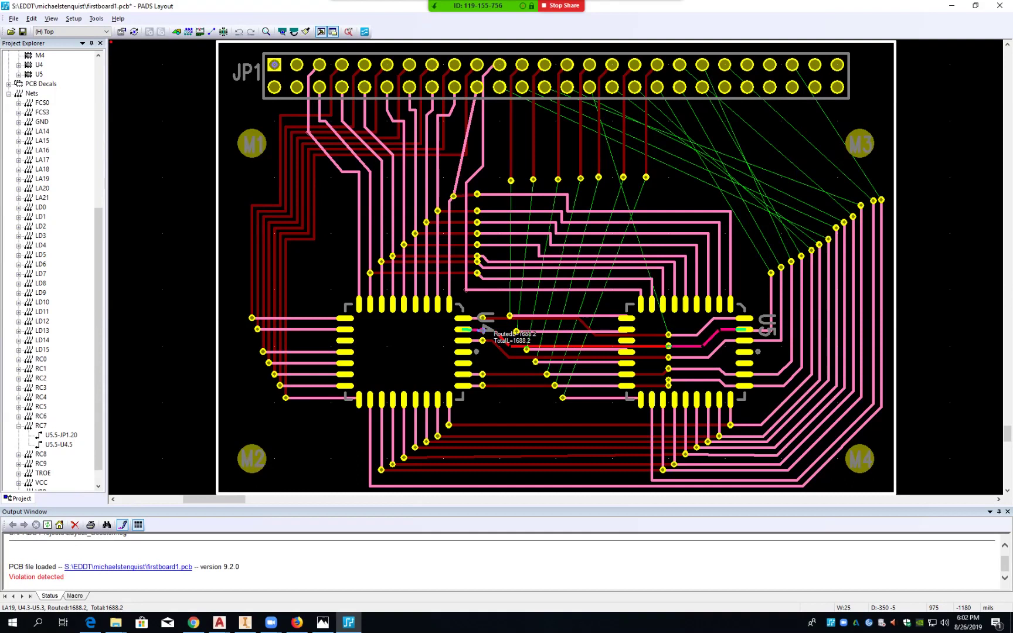
{"action": "left_click", "coordinate": [482, 330]}
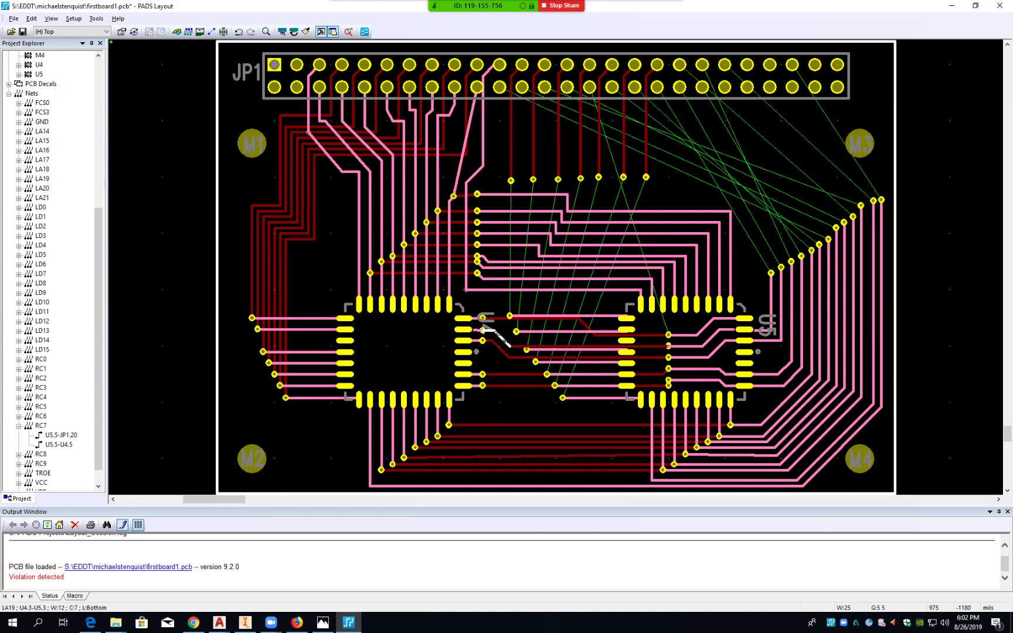
{"action": "left_click", "coordinate": [485, 320]}
{"action": "left_click_drag", "start_coordinate": [579, 319], "coordinate": [492, 321]}
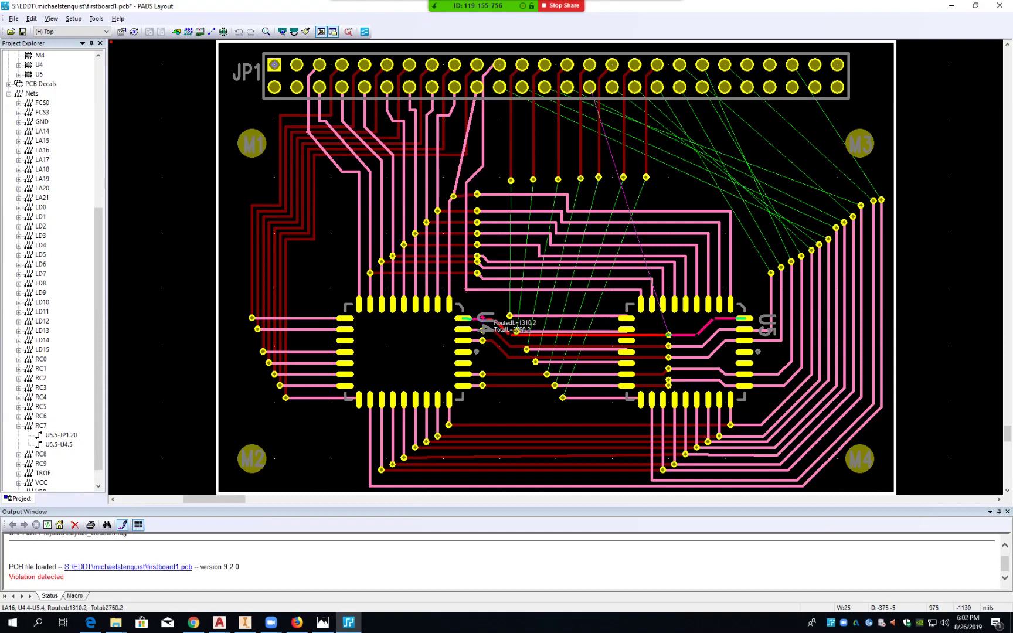
{"action": "left_click_drag", "start_coordinate": [493, 321], "coordinate": [493, 322]}
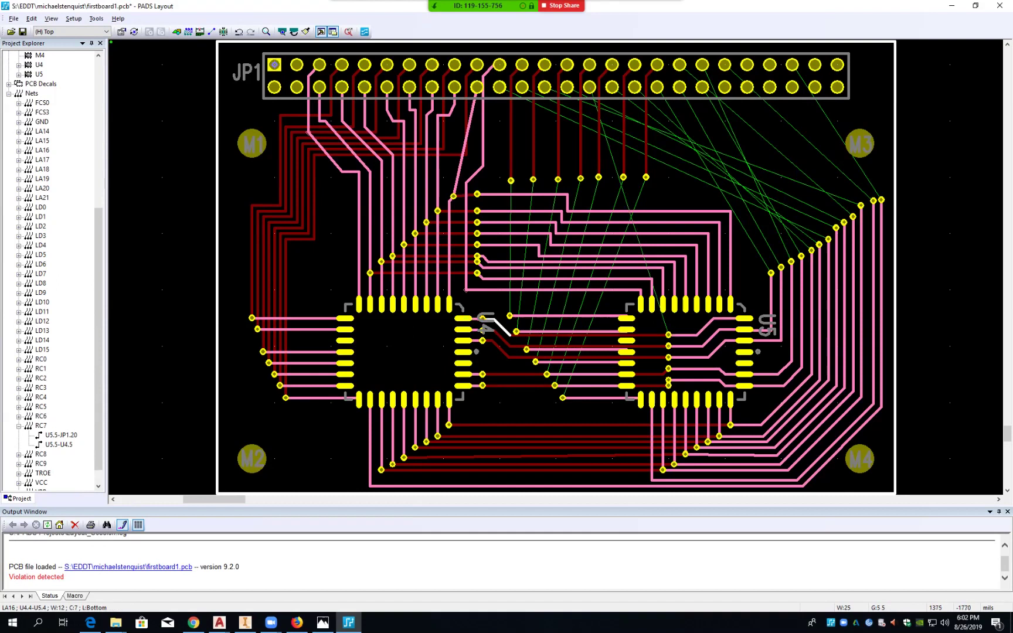
- Align the LD9 trace with U5.14, then raise its via to about 1020, -1035 mils so the trace runs above the pad
{"action": "left_click", "coordinate": [603, 315]}
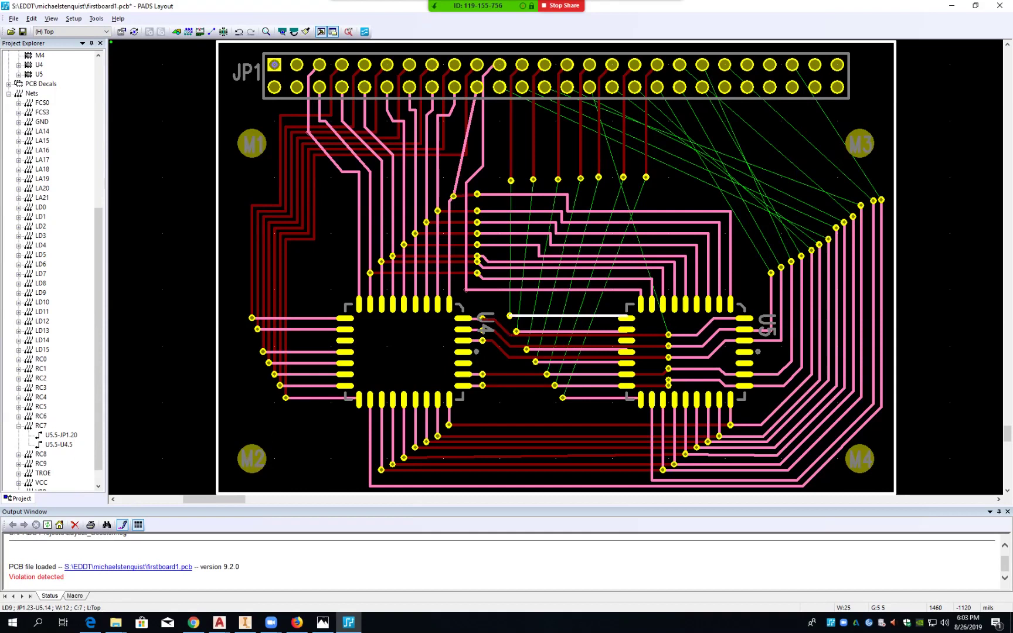
{"action": "left_click_drag", "start_coordinate": [603, 316], "coordinate": [602, 317]}
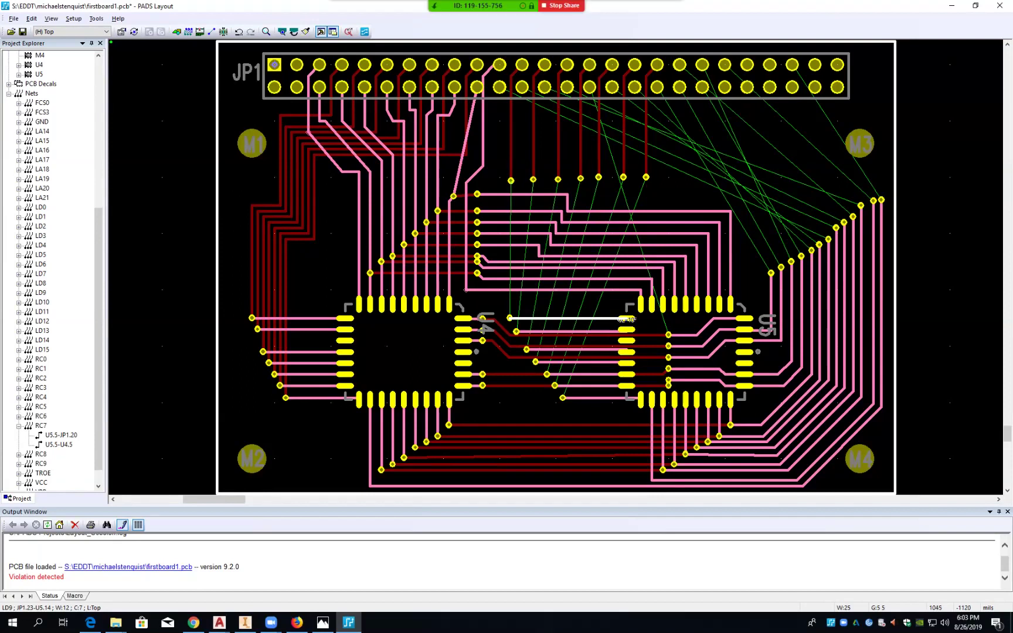
{"action": "mouse_move", "coordinate": [510, 318]}
{"action": "left_mouse_down"}
{"action": "mouse_move", "coordinate": [521, 302]}
{"action": "mouse_move", "coordinate": [507, 298]}
{"action": "left_mouse_up"}
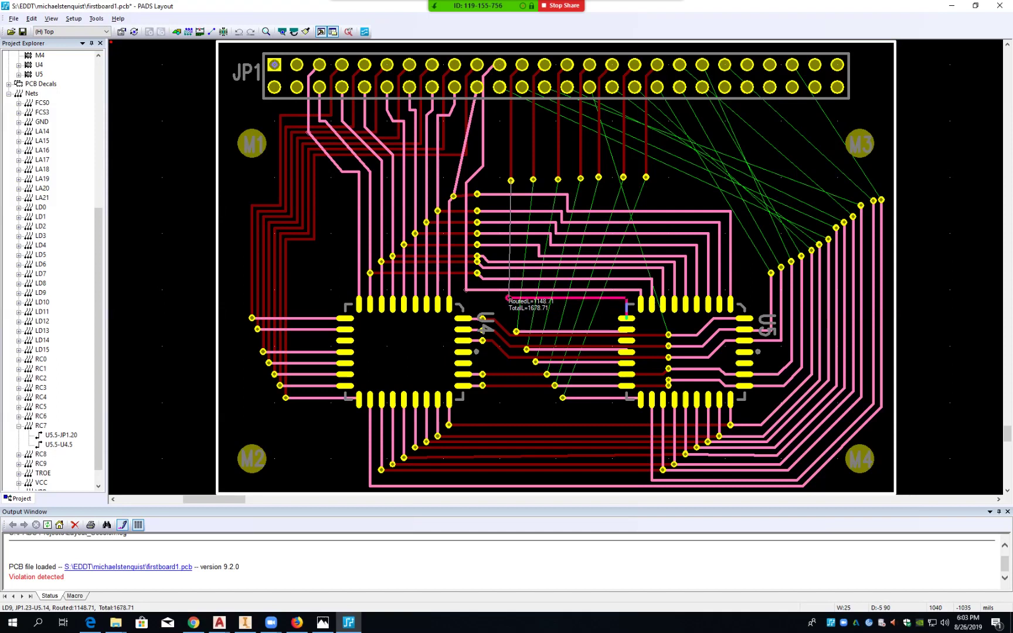
{"action": "left_click_drag", "start_coordinate": [508, 298], "coordinate": [504, 296]}
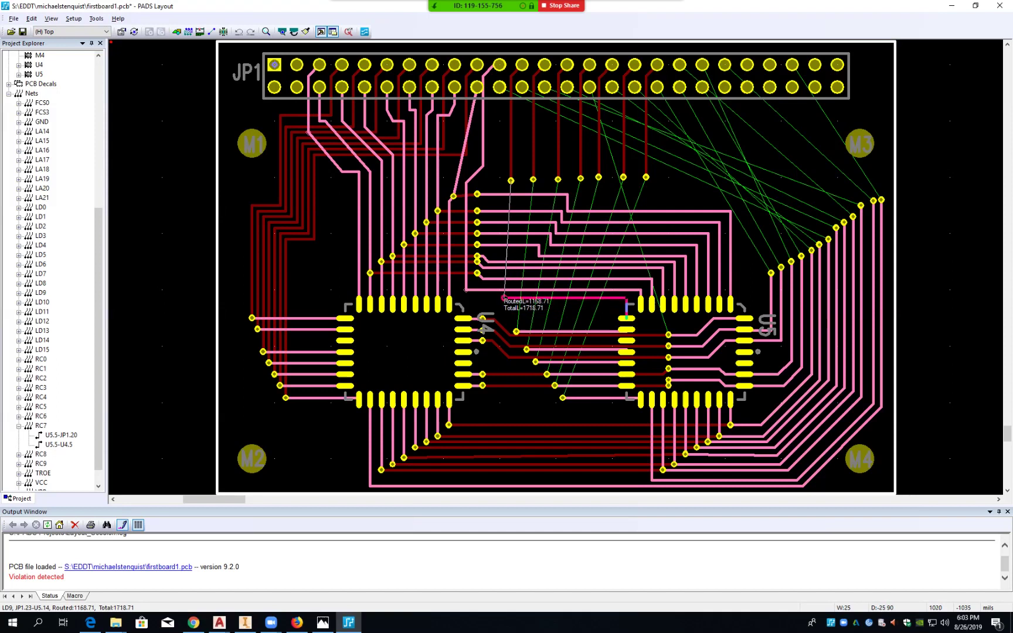
{"action": "left_click", "coordinate": [504, 297], "text": "ctrl"}
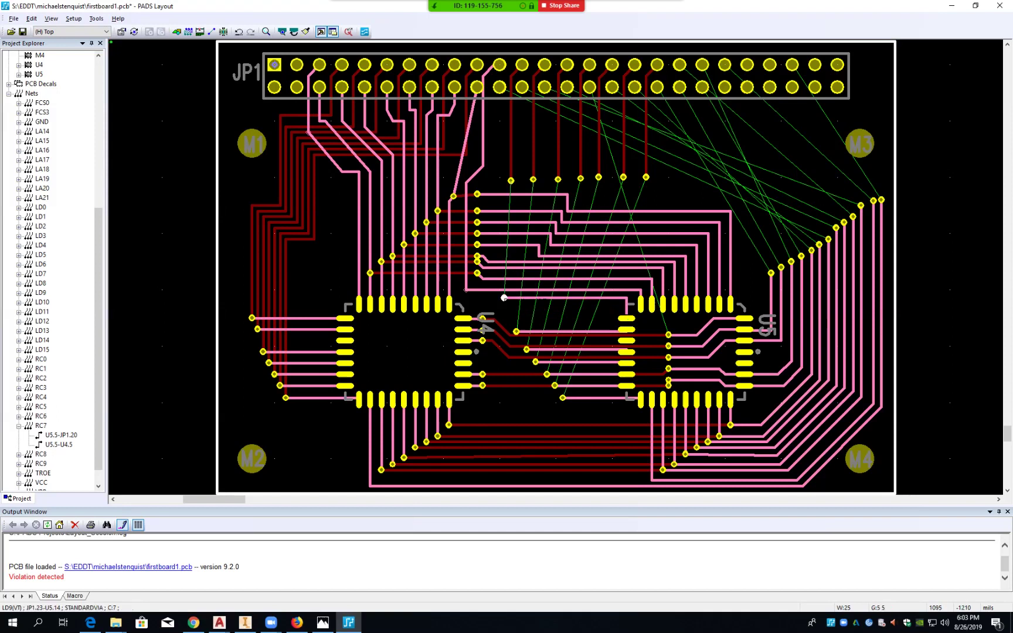
- Move the LD10 via to about 1055, -1080 mils and pull its corner near U5 back toward U4, forming a diagonal to U5.15
{"action": "left_click", "coordinate": [516, 332]}
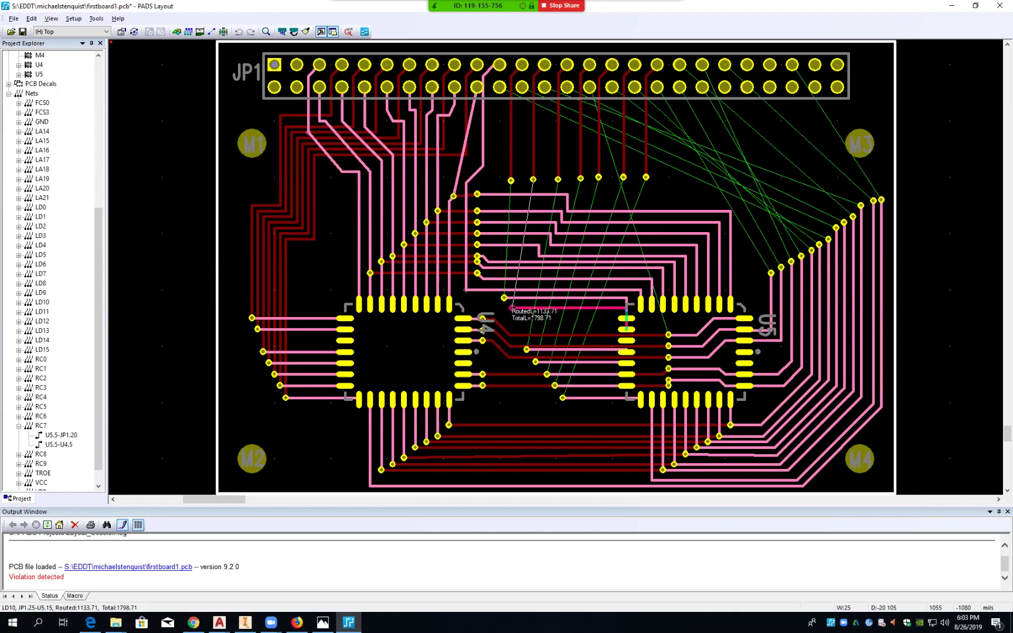
{"action": "double_click", "coordinate": [512, 307]}
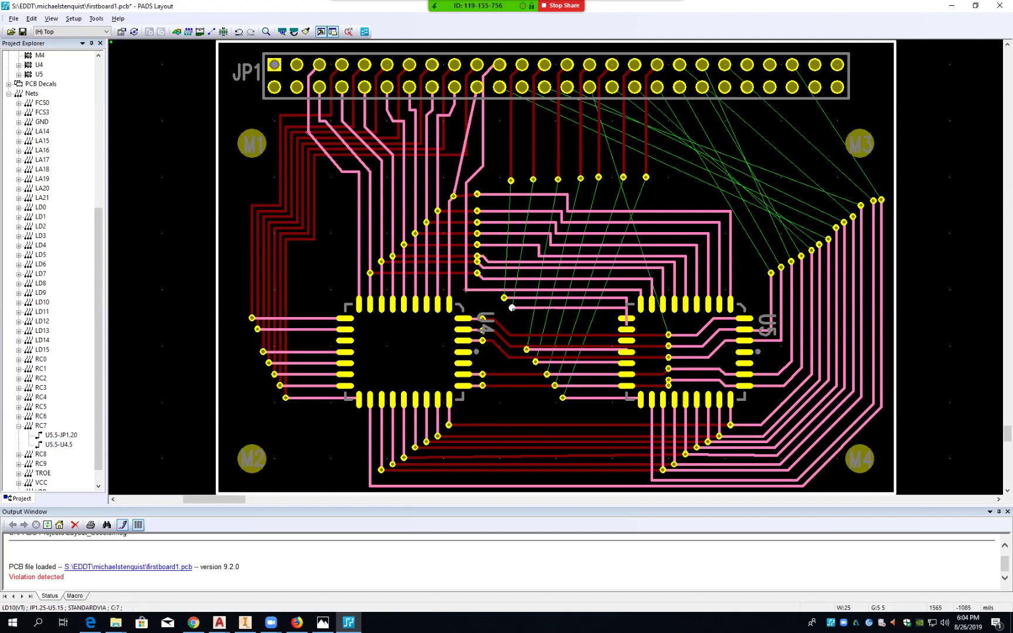
{"action": "left_click", "coordinate": [621, 307]}
{"action": "right_click", "coordinate": [627, 308]}
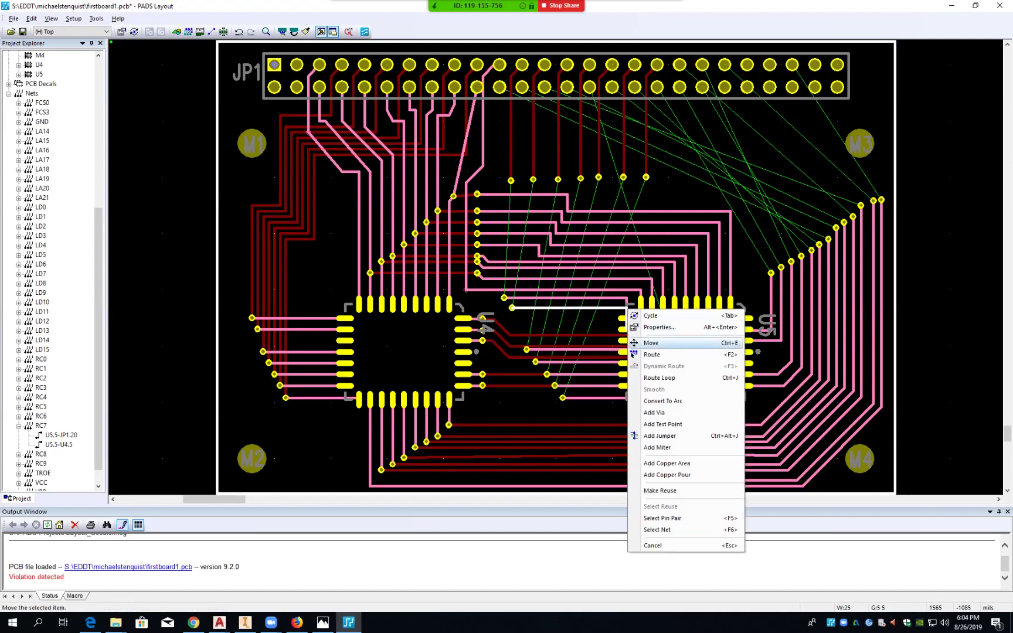
{"action": "key", "text": "Escape"}
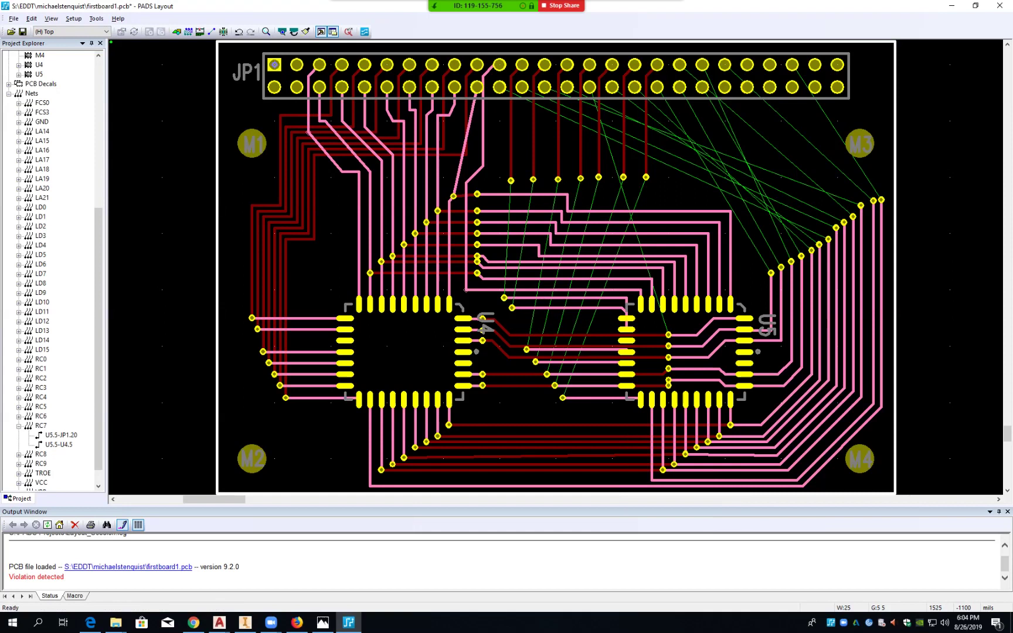
{"action": "left_click_drag", "start_coordinate": [621, 308], "coordinate": [599, 307]}
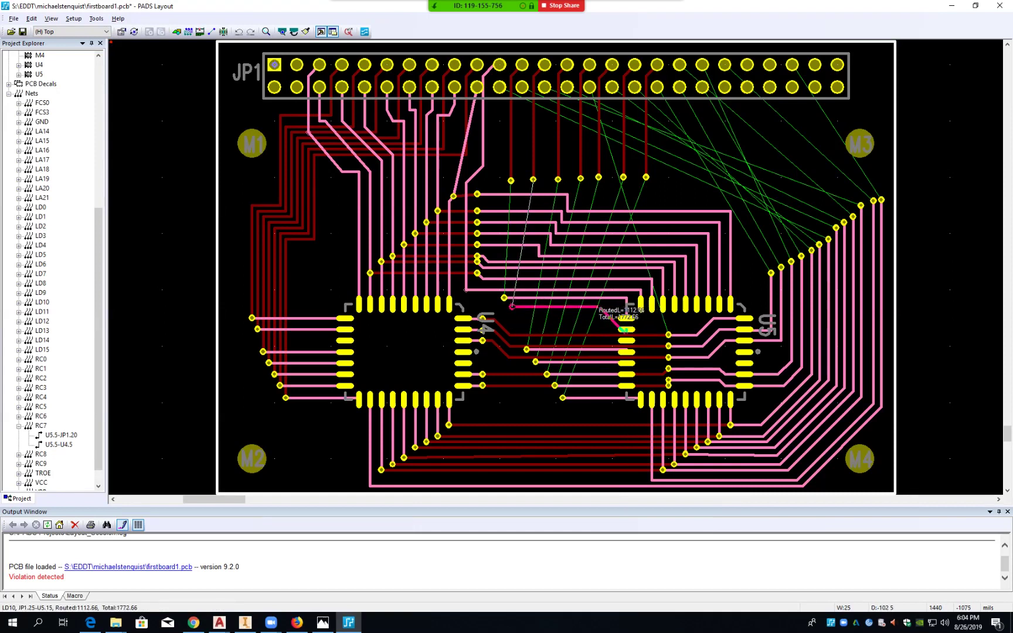
{"action": "left_click", "coordinate": [599, 307]}
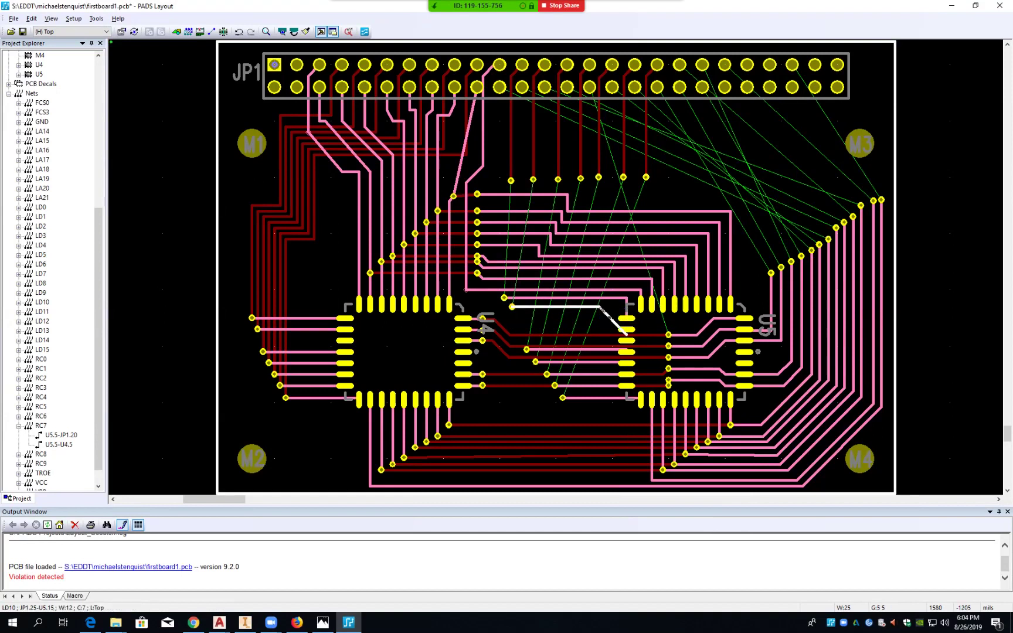
- Reroute the end of the LD10 trace so it bends down beside U5.14 and enters the U5.15 pad horizontally
{"action": "left_click", "coordinate": [627, 334]}
{"action": "key", "text": "F2"}
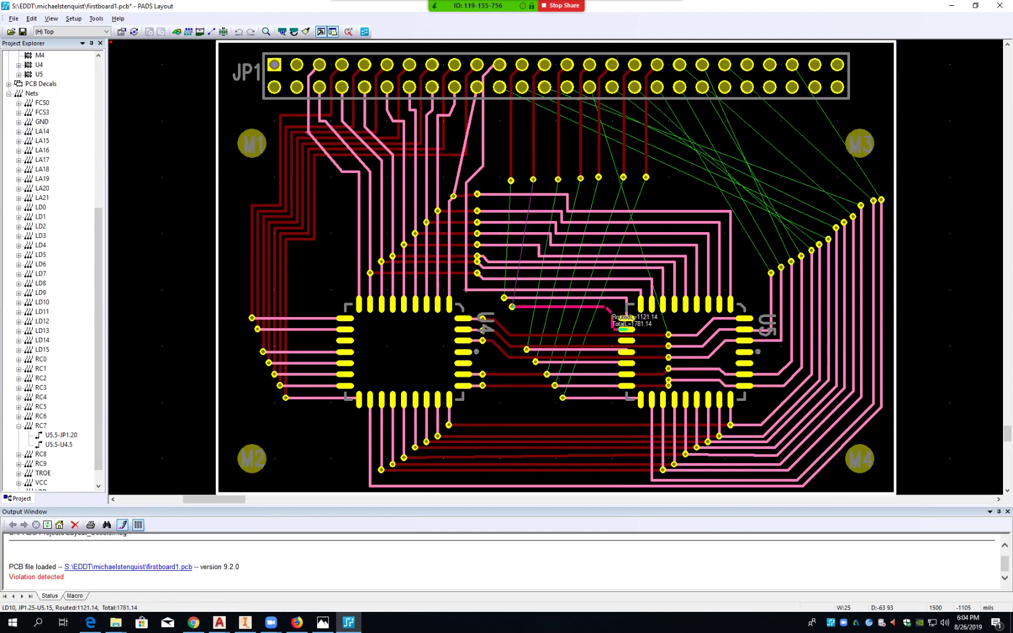
{"action": "left_click", "coordinate": [625, 329]}
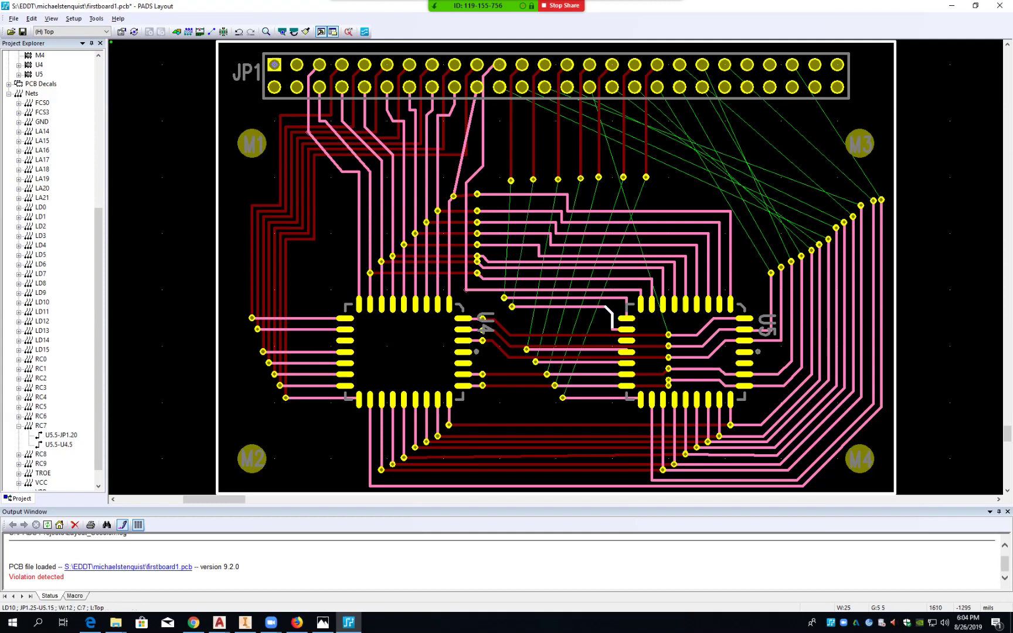
- Move the LD11 via up beneath the LD10 via and pull its corner near U5 toward U4, making a diagonal to U5.17
{"action": "left_click", "coordinate": [527, 350]}
{"action": "key", "text": "ctrl+e"}
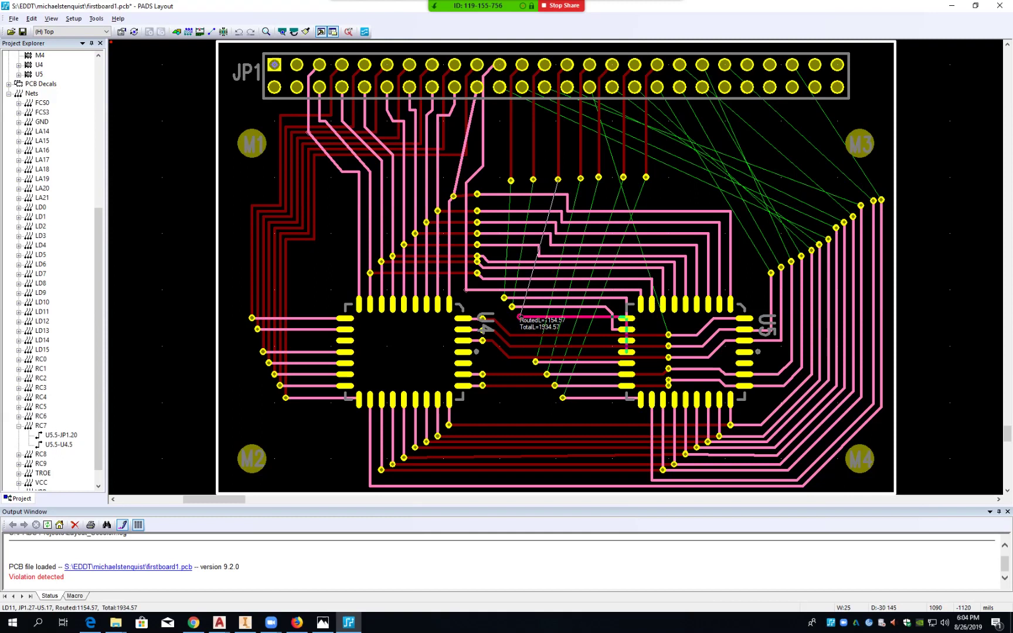
{"action": "left_click", "coordinate": [519, 317]}
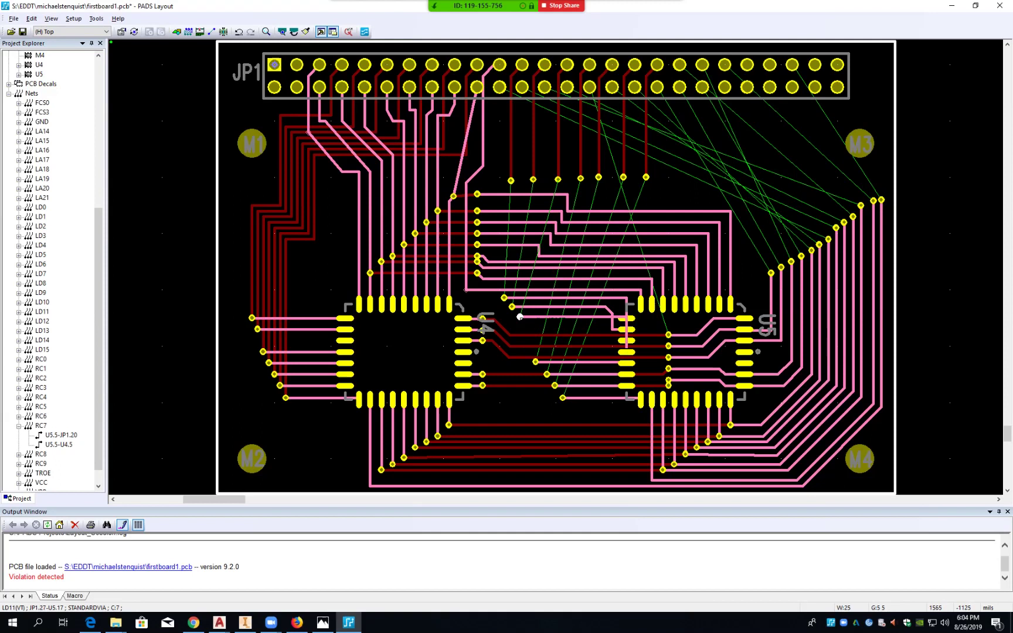
{"action": "right_click", "coordinate": [628, 318]}
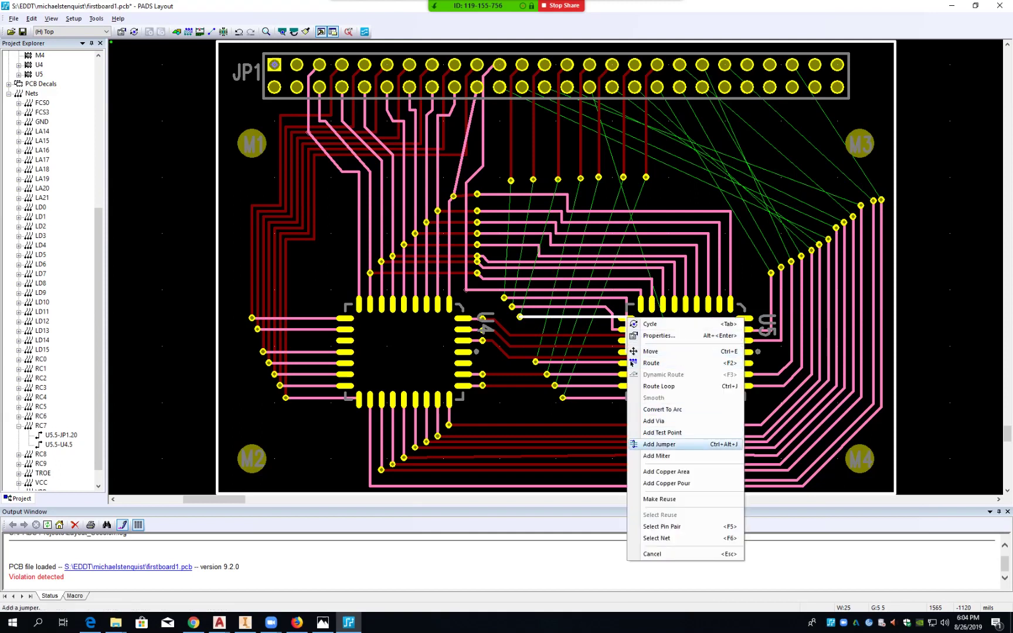
{"action": "left_click", "coordinate": [652, 554]}
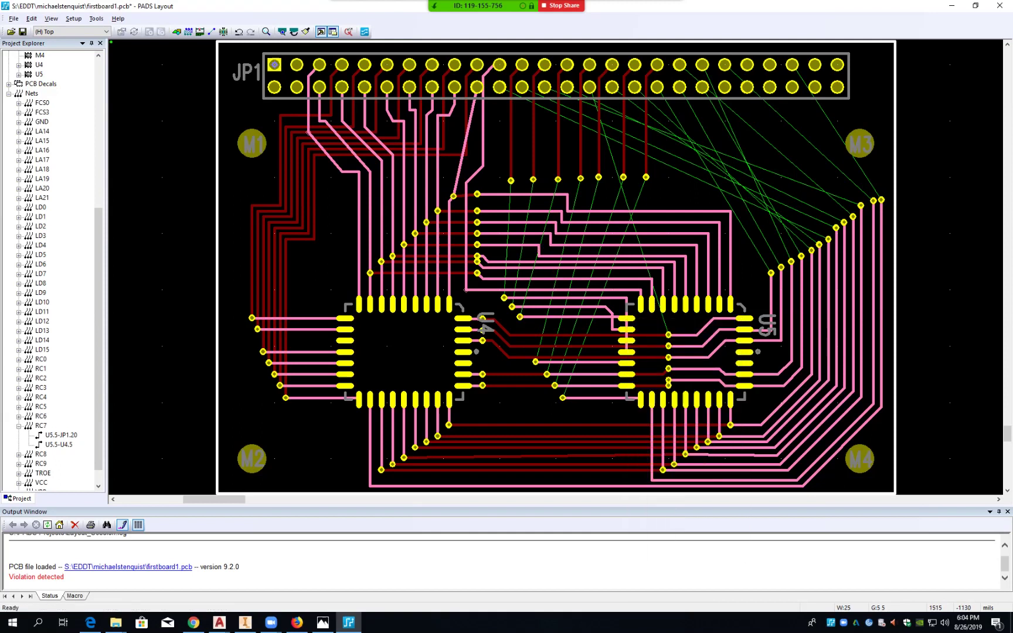
{"action": "left_click", "coordinate": [611, 317]}
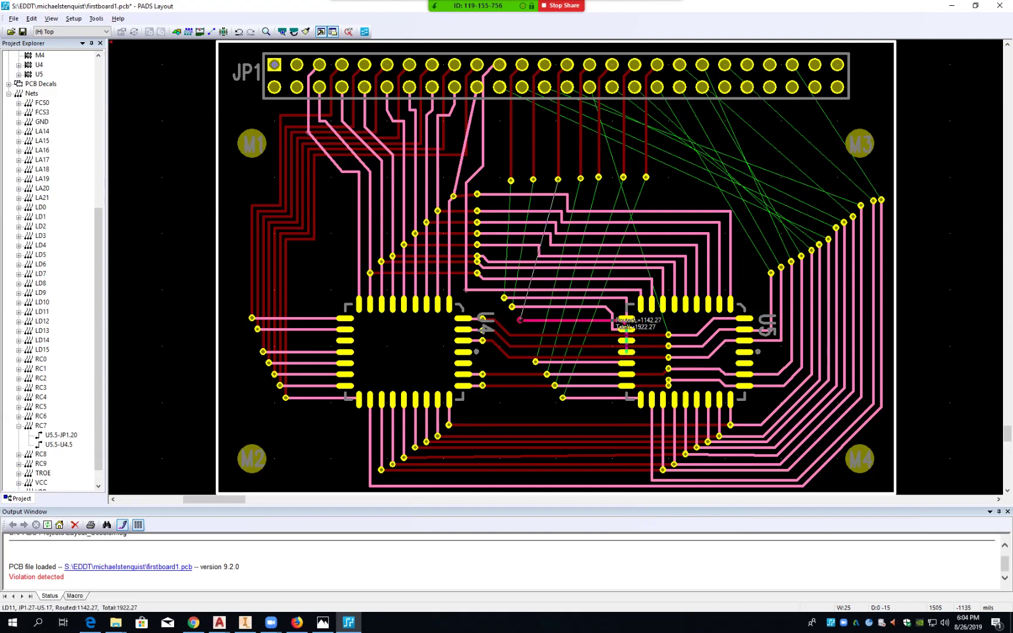
{"action": "mouse_move", "coordinate": [620, 318]}
{"action": "left_mouse_down"}
{"action": "mouse_move", "coordinate": [620, 330]}
{"action": "mouse_move", "coordinate": [595, 314]}
{"action": "mouse_move", "coordinate": [609, 330]}
{"action": "left_mouse_up"}
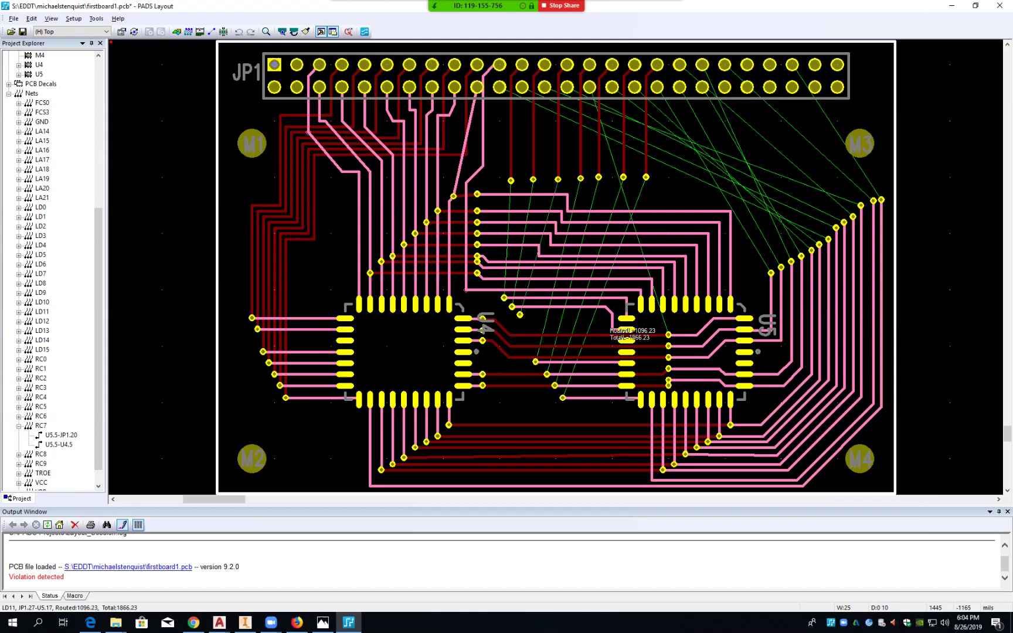
{"action": "left_click", "coordinate": [623, 340]}
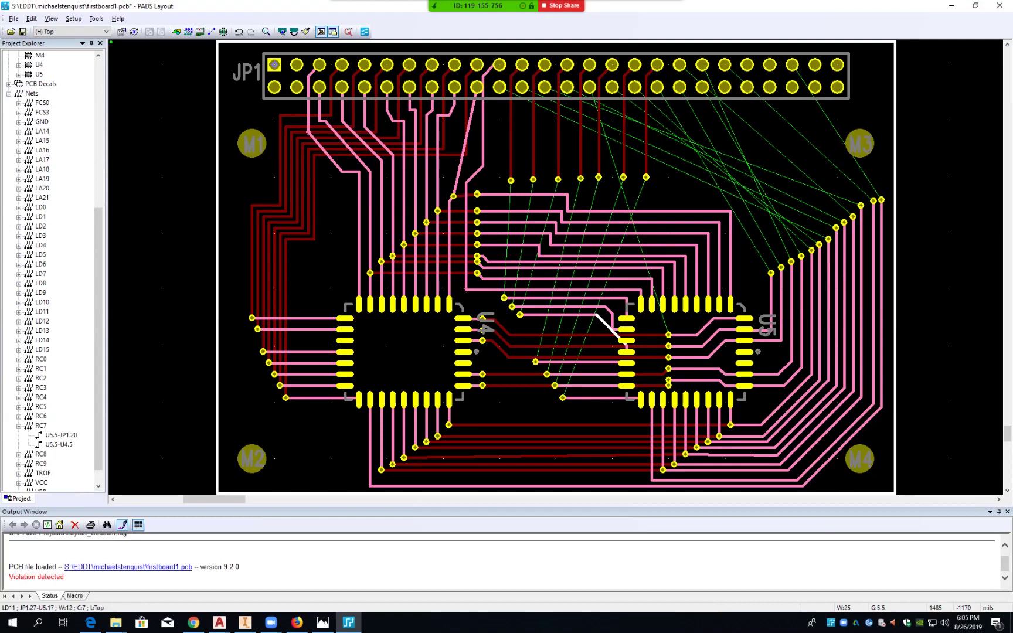
- Add a corner to the LD11 diagonal so the trace drops steeply and enters U5.17 horizontally, then nudge the steep segment toward U5
{"action": "right_click", "coordinate": [610, 329]}
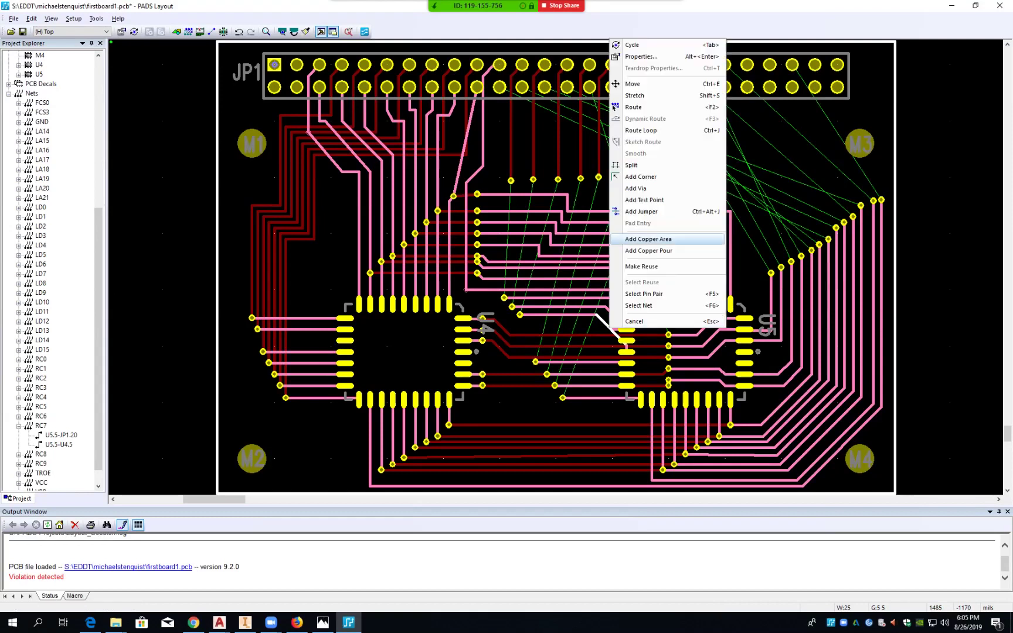
{"action": "left_click", "coordinate": [641, 177]}
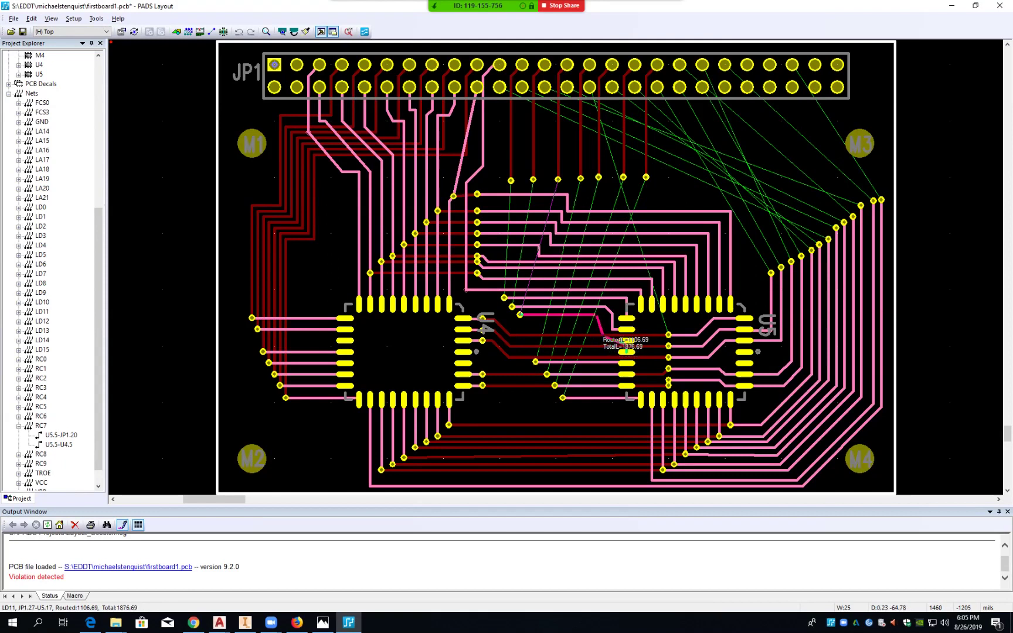
{"action": "left_click", "coordinate": [625, 340]}
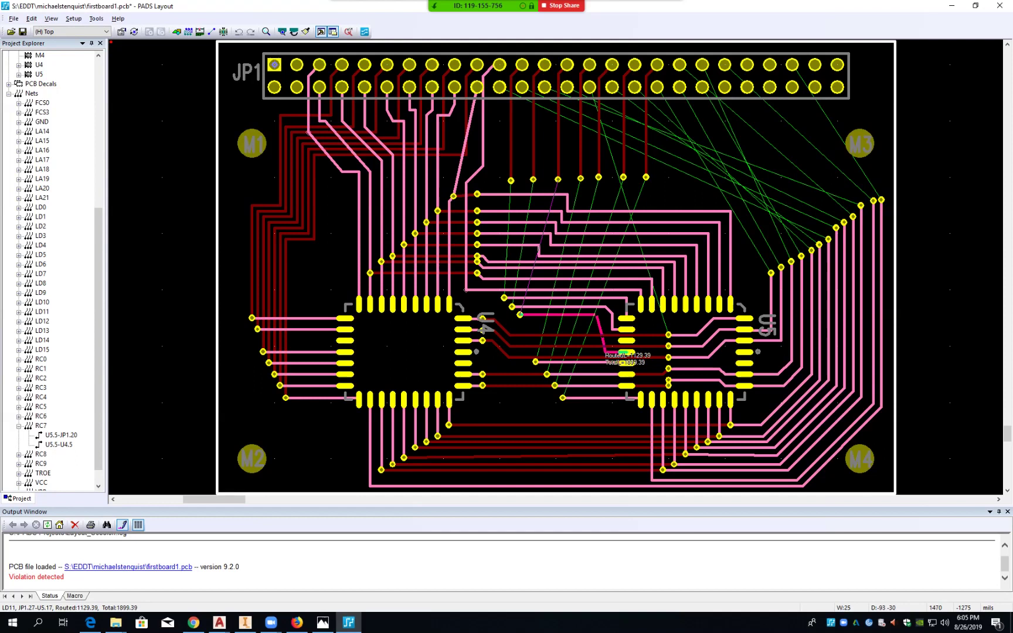
{"action": "left_click", "coordinate": [624, 352]}
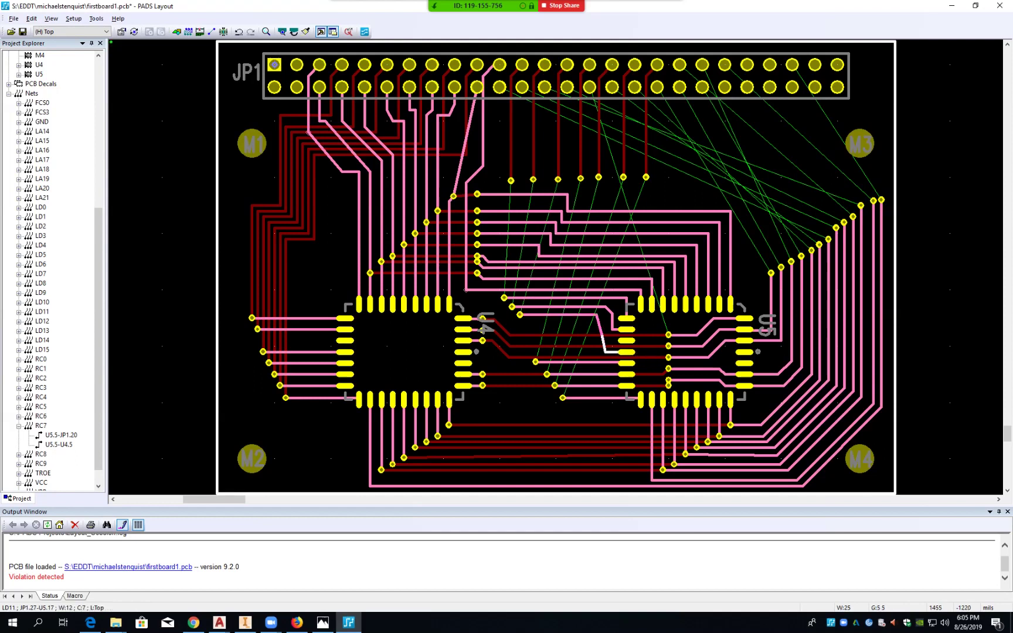
{"action": "left_click_drag", "start_coordinate": [602, 336], "coordinate": [605, 336]}
- Move the LD12 via up beneath the LD11 via, between U4 and U5
{"action": "left_click_drag", "start_coordinate": [536, 361], "coordinate": [529, 322]}
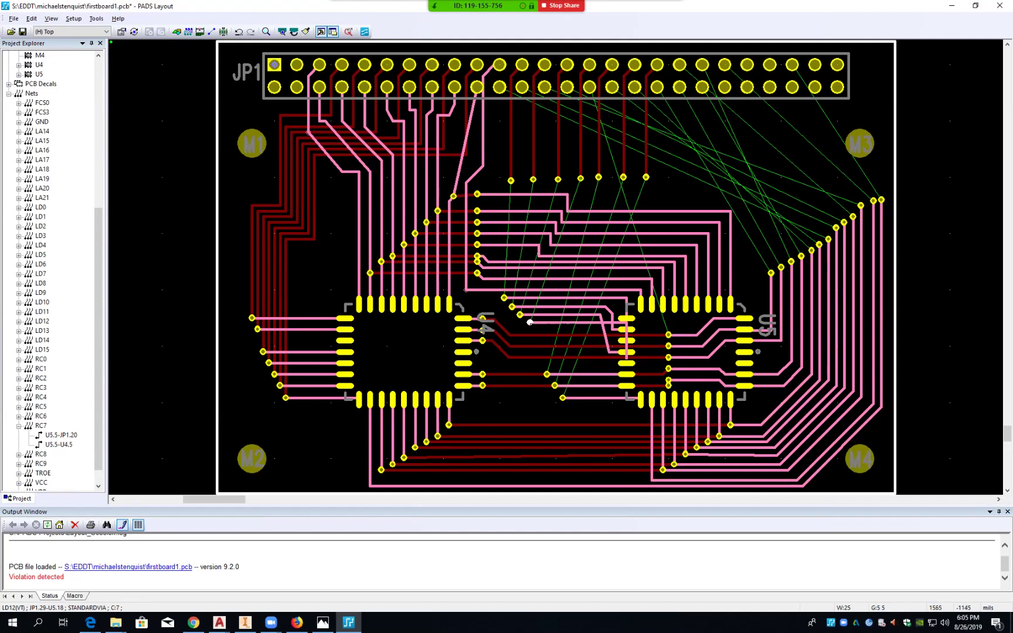
{"action": "right_click", "coordinate": [626, 323]}
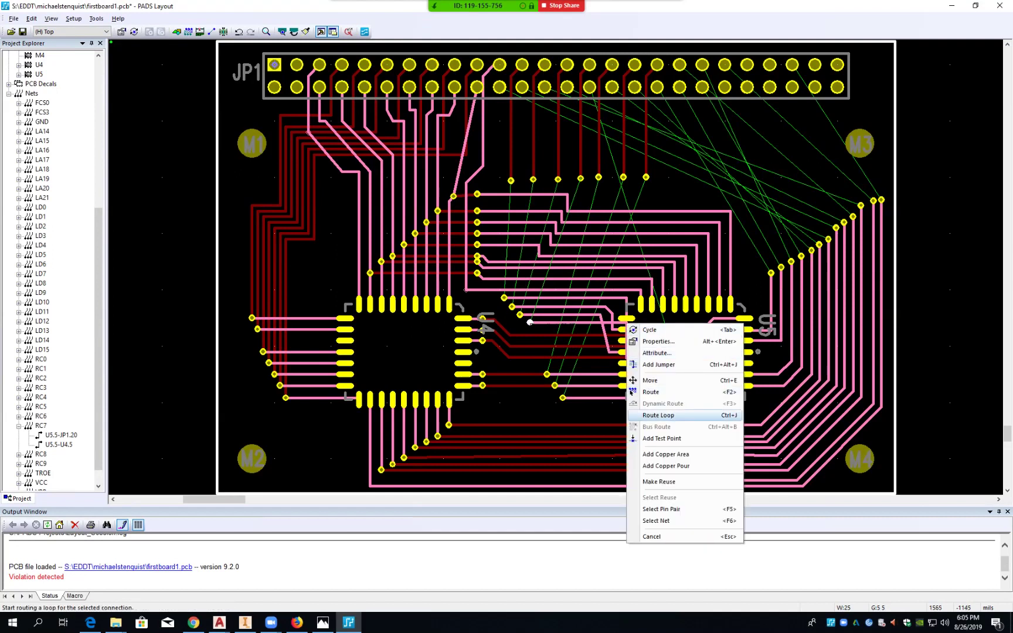
{"action": "left_click", "coordinate": [631, 392]}
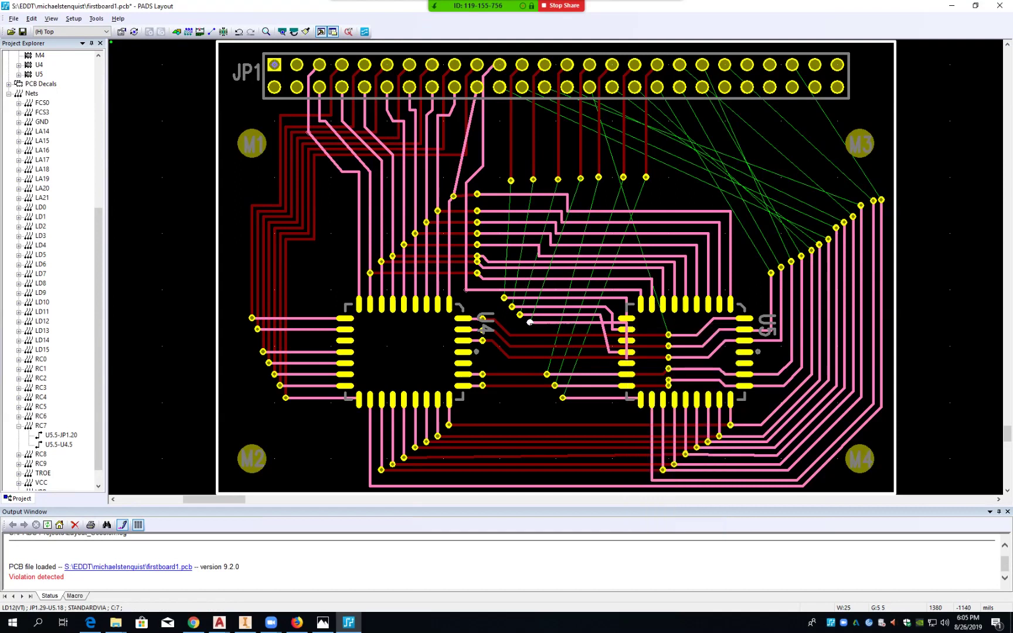
{"action": "right_click", "coordinate": [626, 322]}
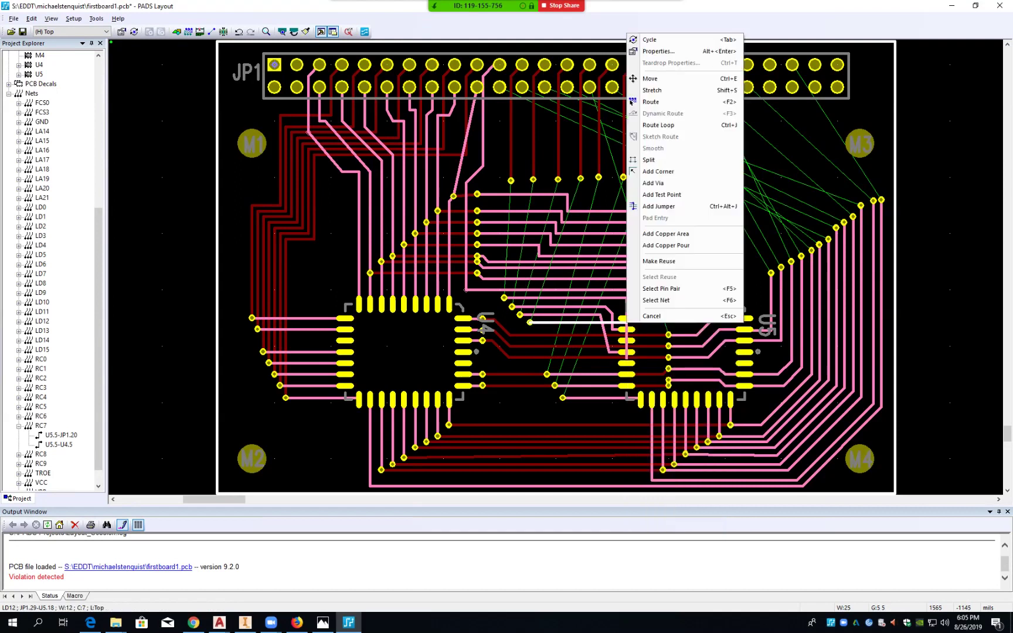
{"action": "key", "text": "Escape"}
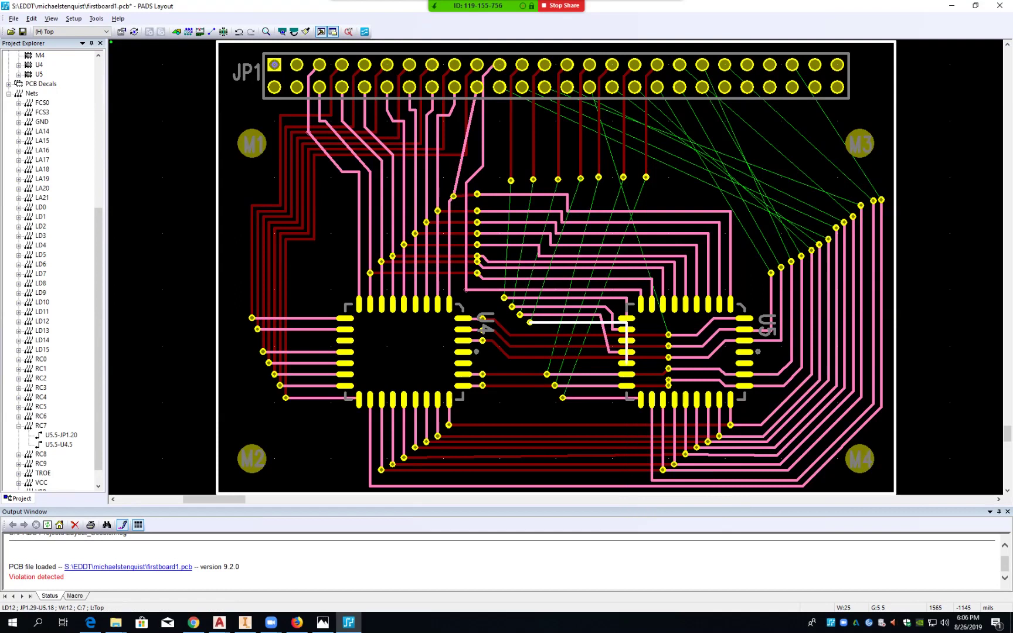
- Pull the LD12 corner back toward U4 and reshape the trace to drop vertically and enter the U5.18 pad horizontally
{"action": "right_click", "coordinate": [626, 323]}
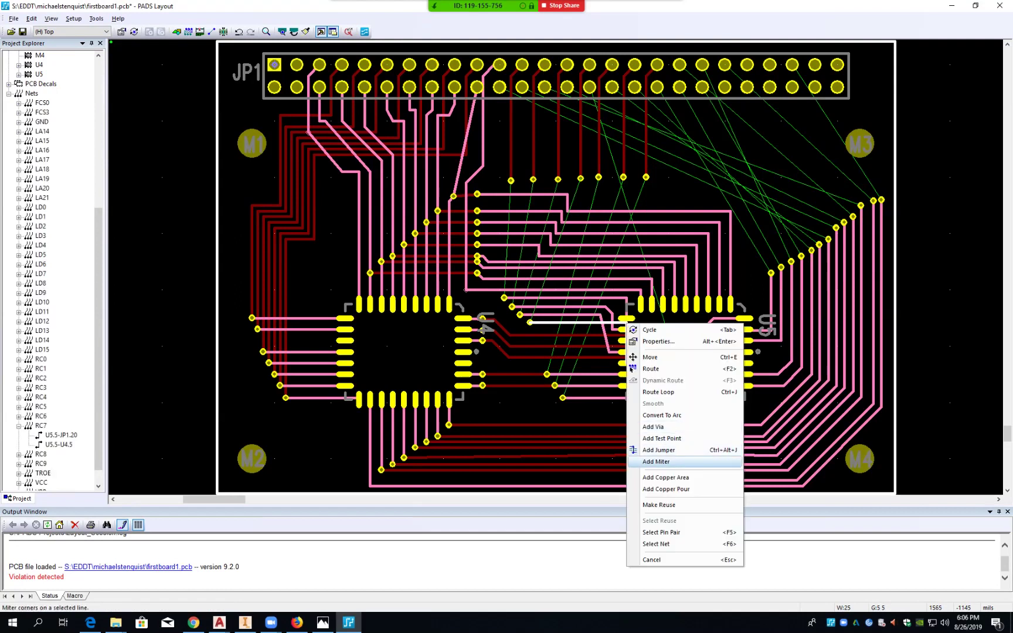
{"action": "left_click", "coordinate": [652, 462]}
{"action": "left_click", "coordinate": [622, 322]}
{"action": "left_click_drag", "start_coordinate": [622, 322], "coordinate": [591, 324]}
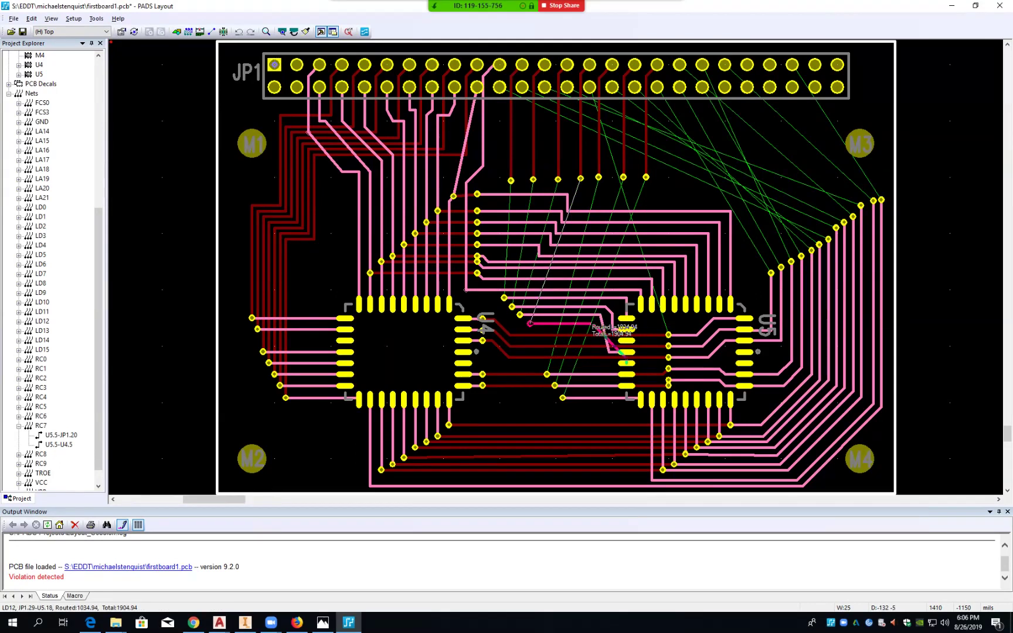
{"action": "left_click", "coordinate": [597, 328]}
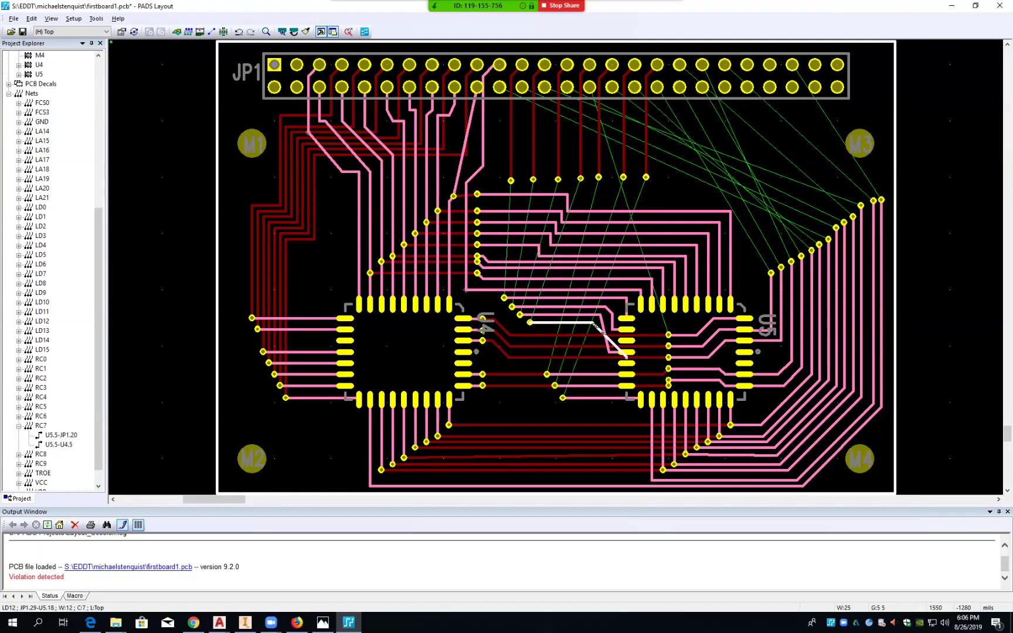
{"action": "mouse_move", "coordinate": [597, 327]}
{"action": "left_mouse_down"}
{"action": "mouse_move", "coordinate": [605, 355]}
{"action": "mouse_move", "coordinate": [596, 326]}
{"action": "left_mouse_up"}
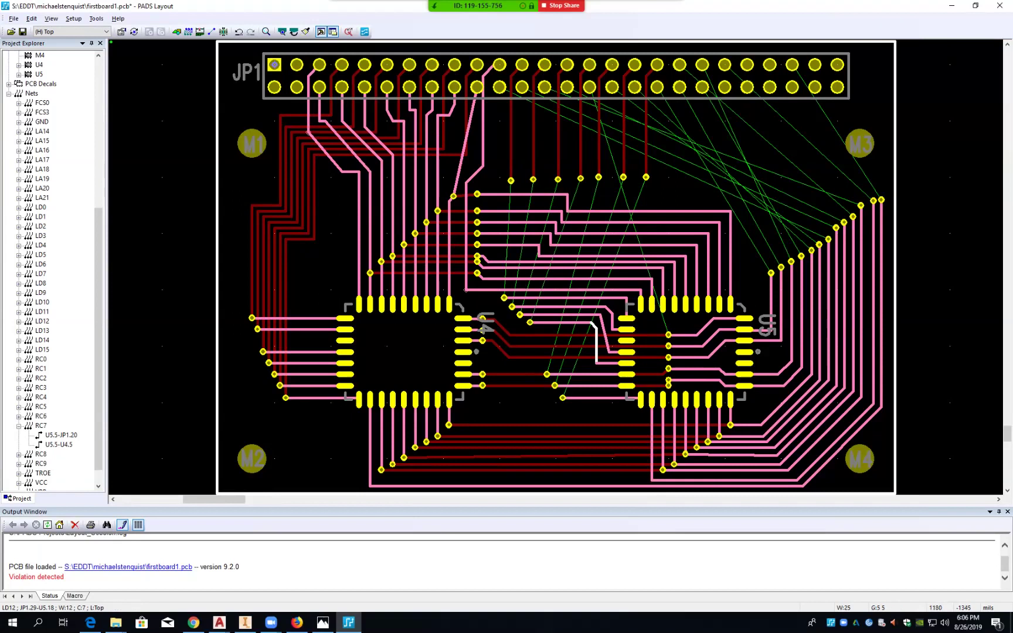
- Lower the LA20 bottom-layer trace between U4 and U5, bring its corner beneath the via beside U4.2, and delete the diagonal segment
{"action": "left_click", "coordinate": [510, 357]}
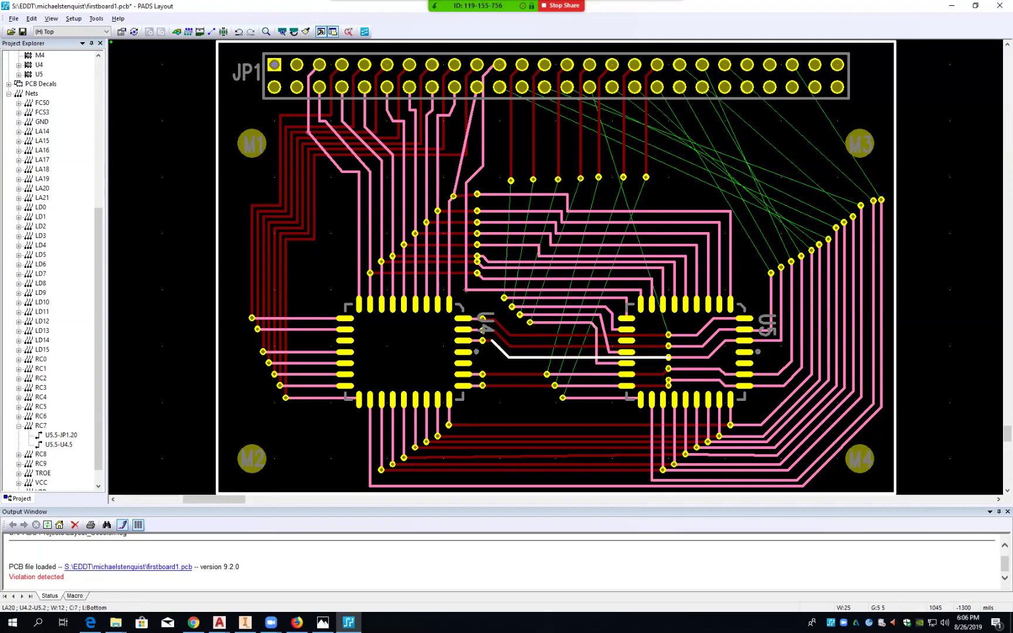
{"action": "left_click_drag", "start_coordinate": [509, 357], "coordinate": [511, 359]}
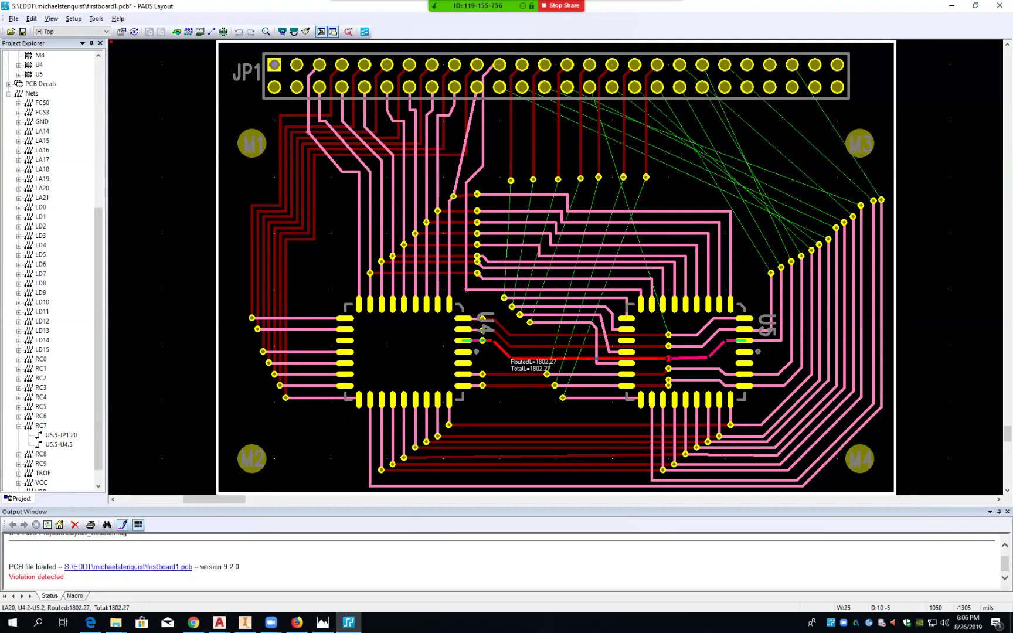
{"action": "mouse_move", "coordinate": [511, 359]}
{"action": "left_mouse_down"}
{"action": "mouse_move", "coordinate": [507, 368]}
{"action": "mouse_move", "coordinate": [483, 364]}
{"action": "left_mouse_up"}
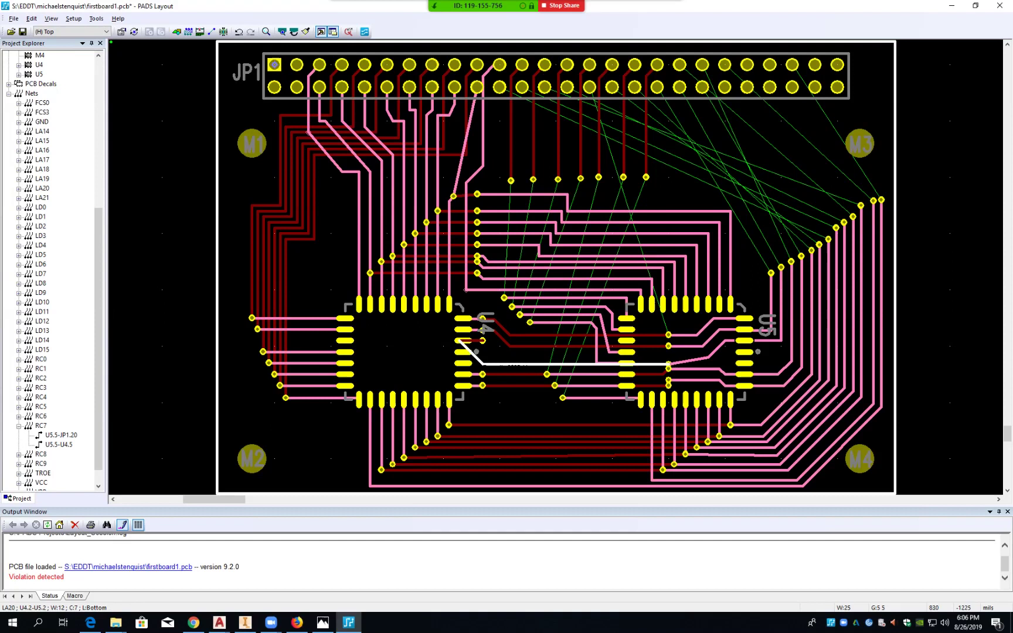
{"action": "left_click", "coordinate": [461, 340]}
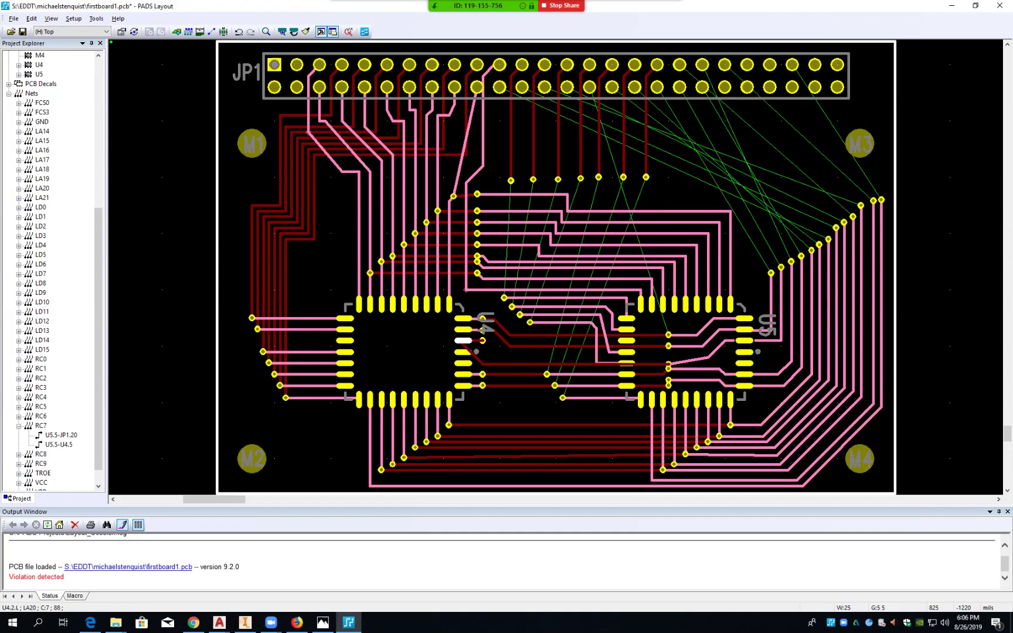
{"action": "left_click", "coordinate": [477, 340]}
{"action": "key", "text": "Escape"}
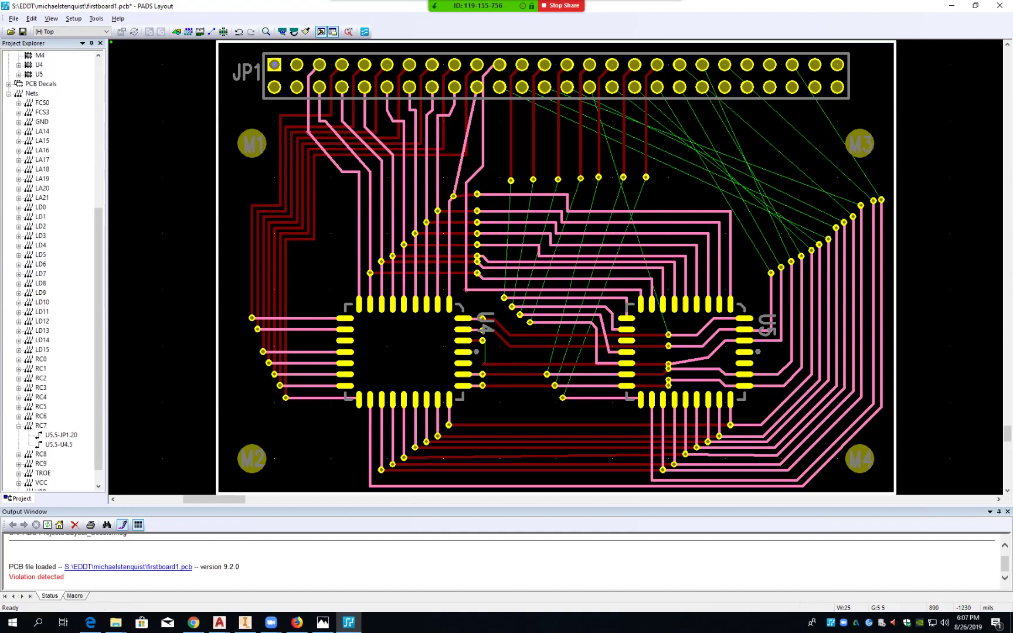
{"action": "left_click", "coordinate": [475, 340]}
{"action": "key", "text": "Delete"}
- Move the LA19 bottom-layer trace down to just above LA20, extend it toward U4, and delete its diagonal segment
{"action": "left_click", "coordinate": [521, 346]}
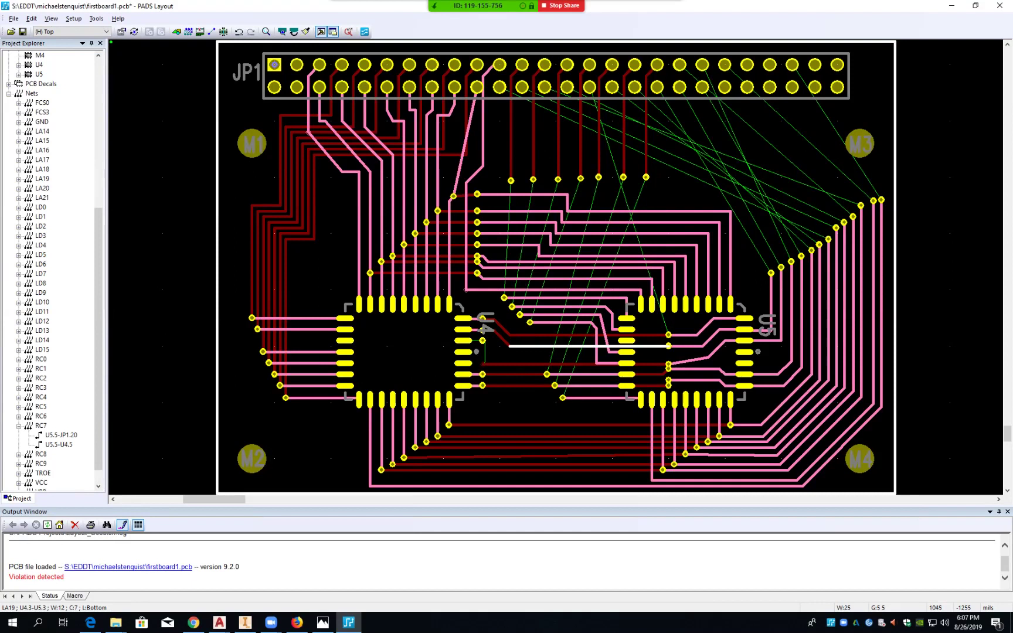
{"action": "left_click_drag", "start_coordinate": [509, 347], "coordinate": [490, 355]}
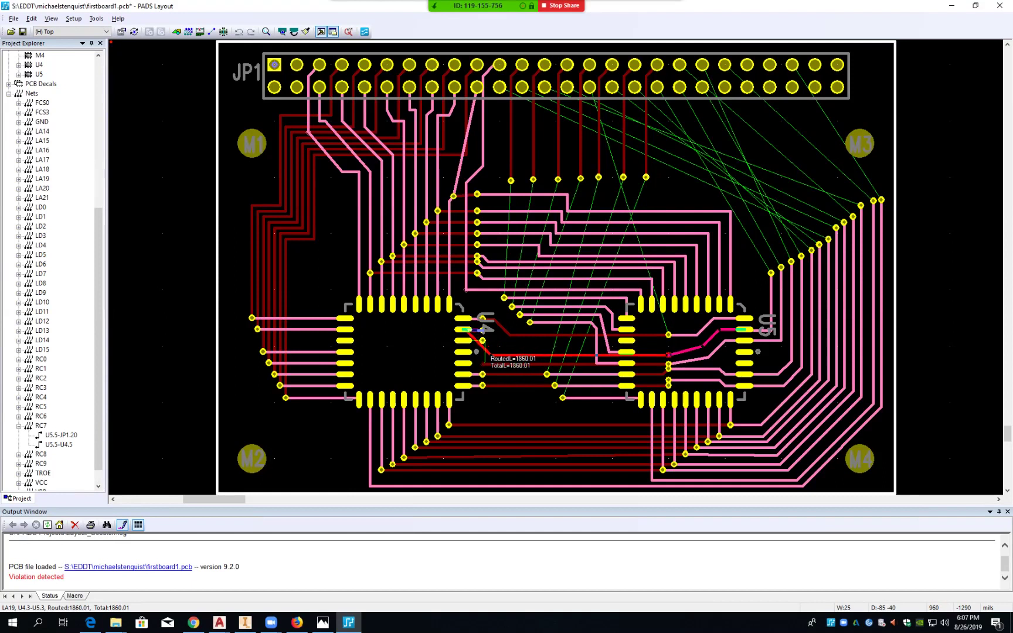
{"action": "left_click_drag", "start_coordinate": [490, 356], "coordinate": [487, 353]}
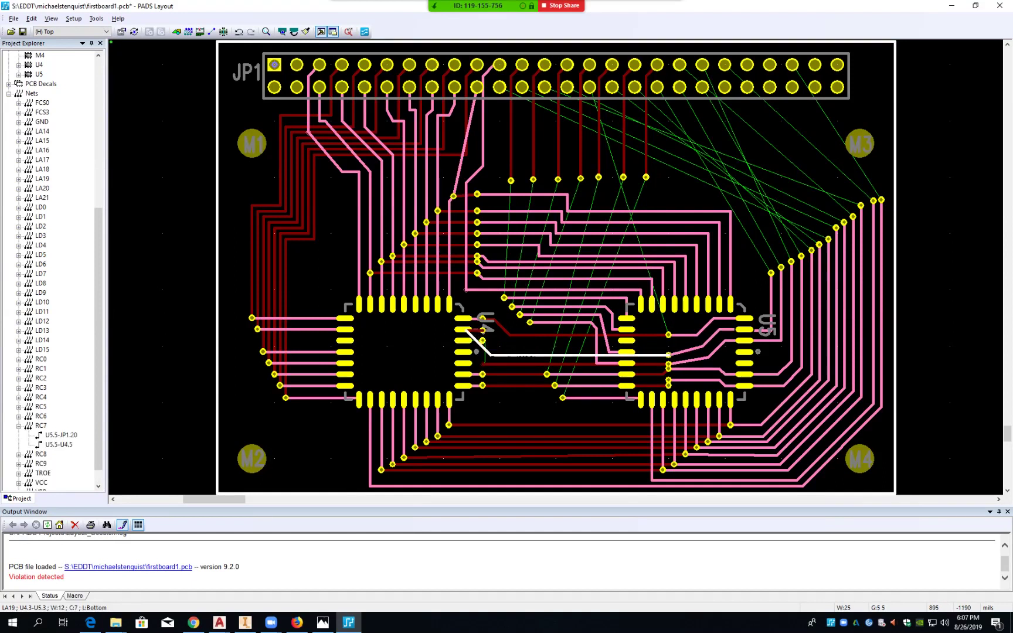
{"action": "key", "text": "Delete"}
{"action": "left_click", "coordinate": [475, 338]}
{"action": "key", "text": "Delete"}
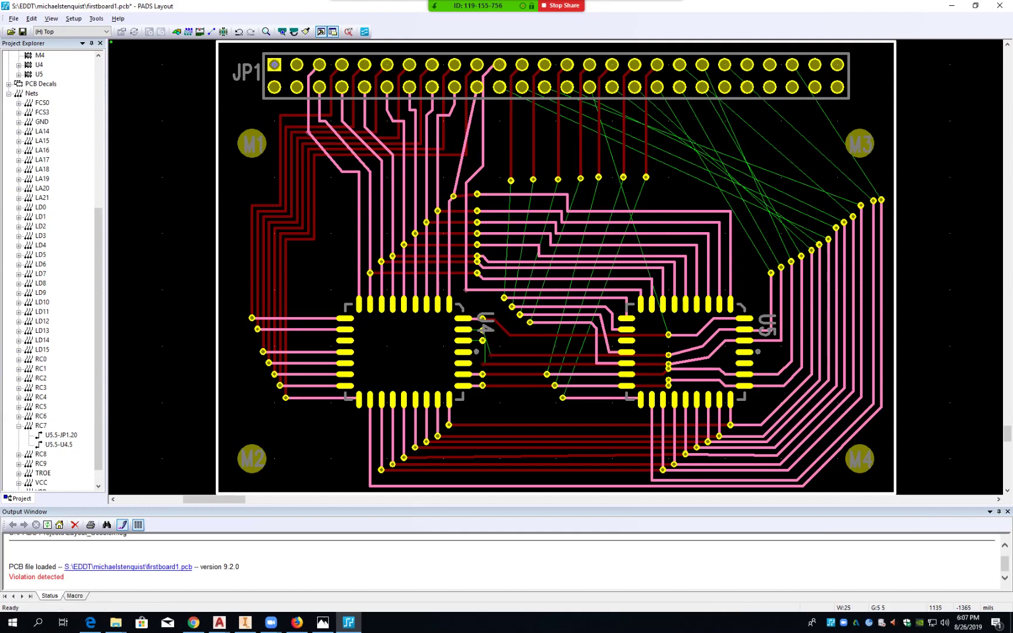
- Move the LA16 bottom-layer trace down to just above LA19 with its corner nearer U4, and delete its diagonal segment
{"action": "left_click", "coordinate": [536, 335]}
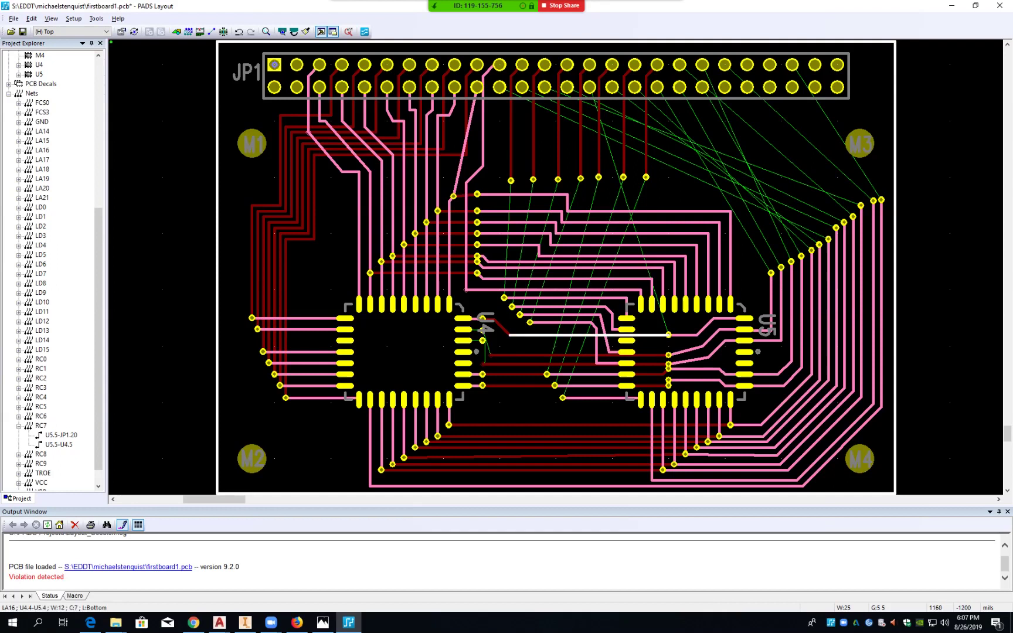
{"action": "left_click_drag", "start_coordinate": [536, 335], "coordinate": [534, 348]}
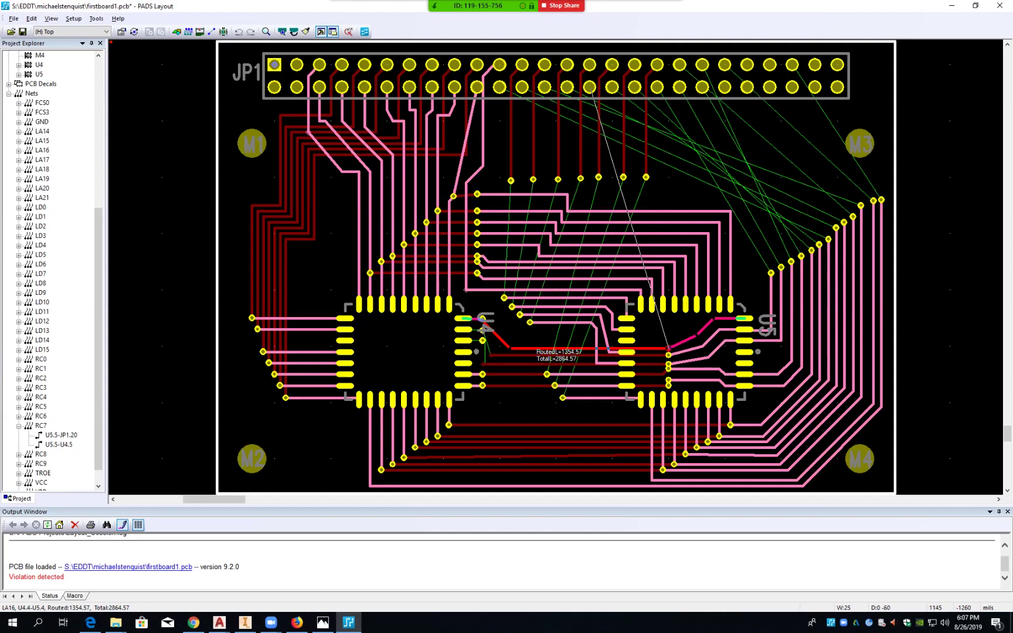
{"action": "left_click_drag", "start_coordinate": [534, 348], "coordinate": [534, 348]}
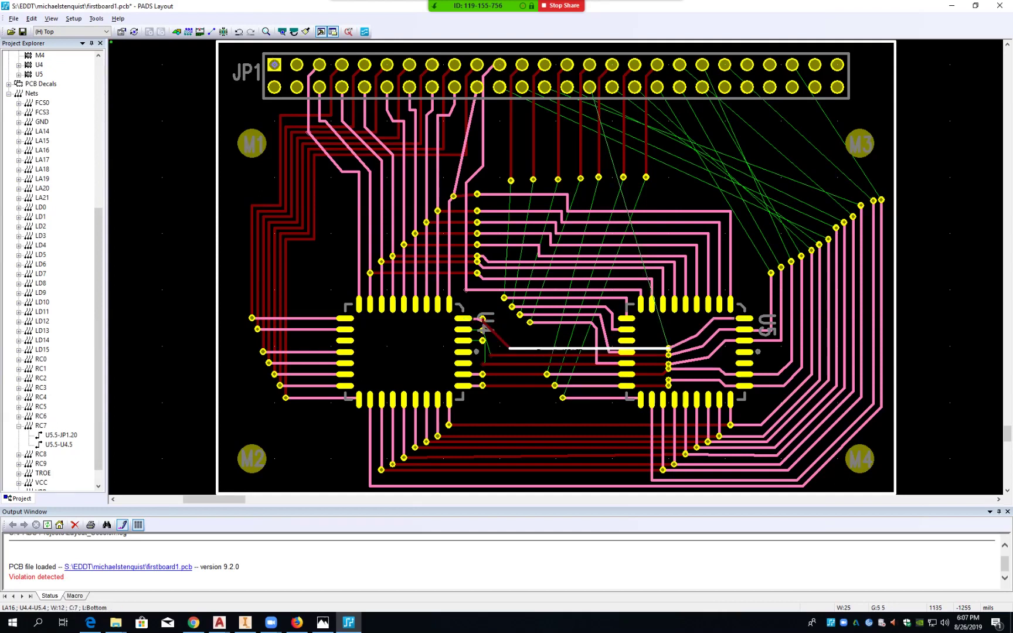
{"action": "left_click", "coordinate": [483, 328]}
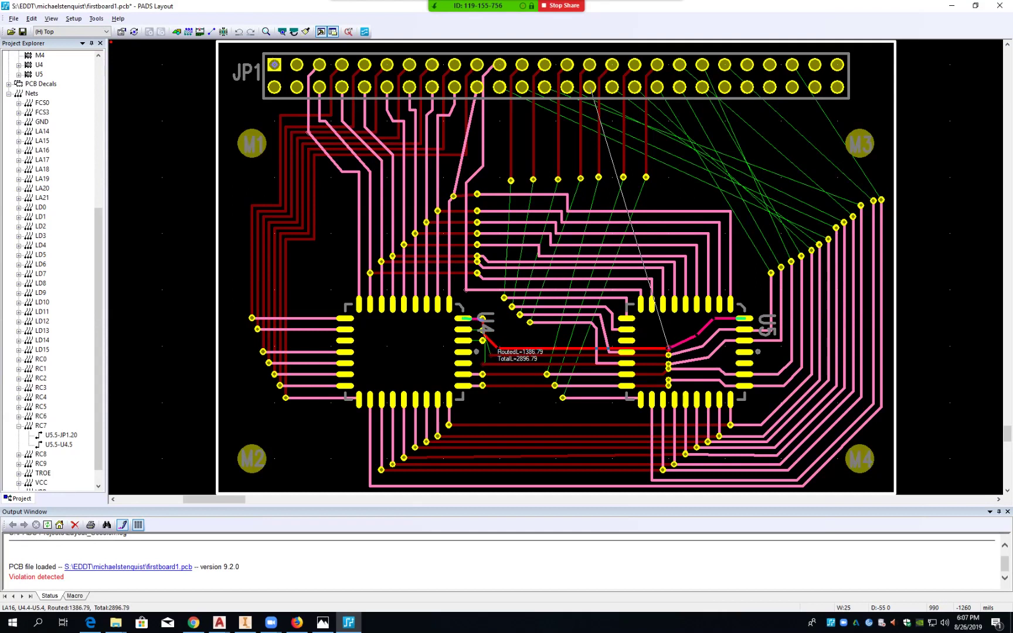
{"action": "left_click", "coordinate": [498, 348]}
{"action": "left_click", "coordinate": [483, 325]}
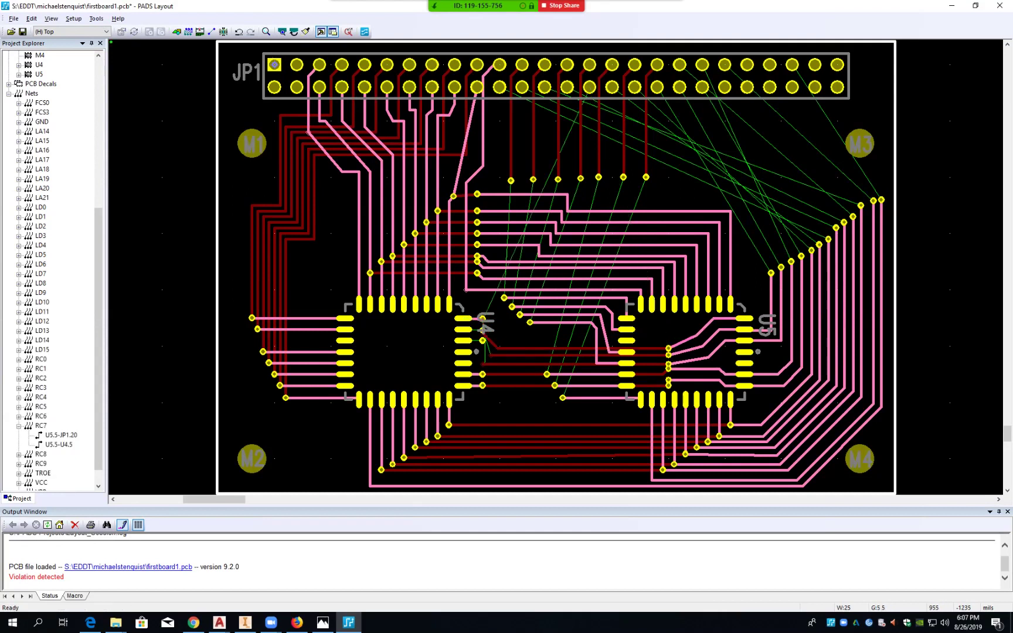
{"action": "key", "text": "Delete"}
{"action": "left_click", "coordinate": [464, 329]}
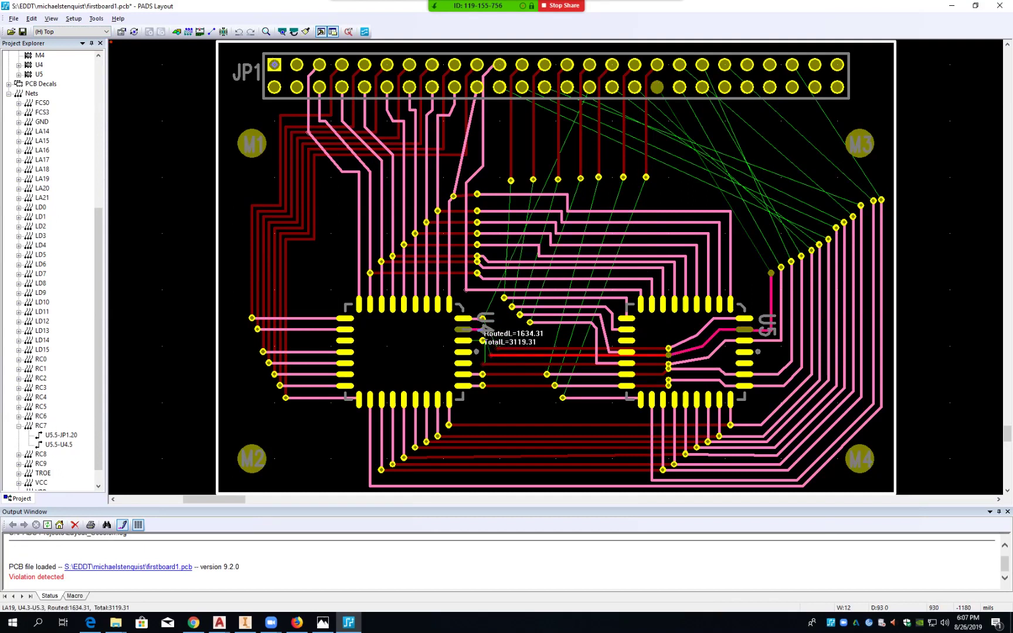
{"action": "key", "text": "Escape"}
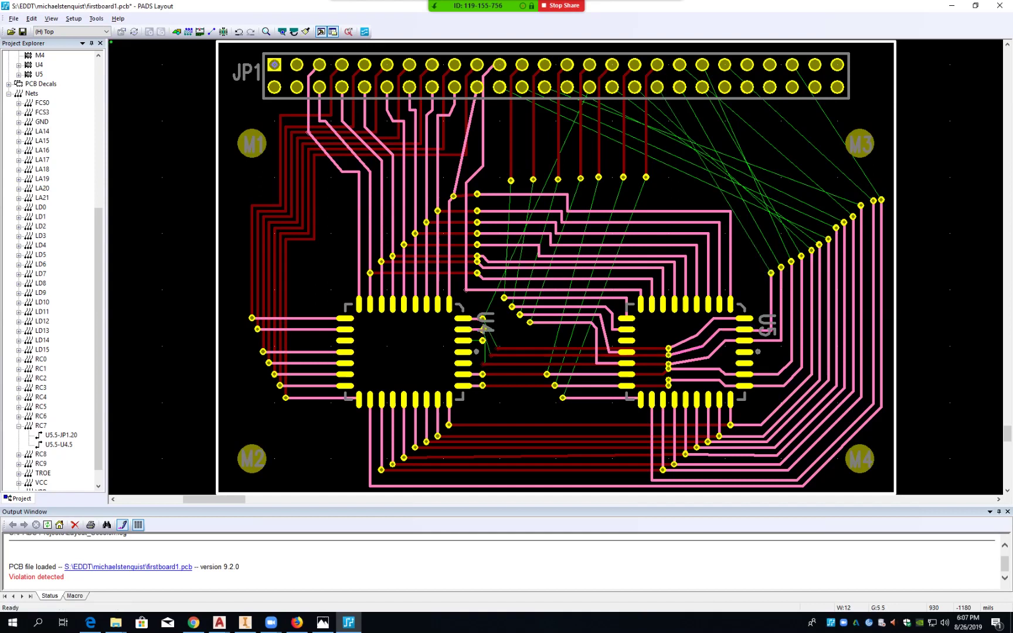
{"action": "left_click", "coordinate": [463, 340]}
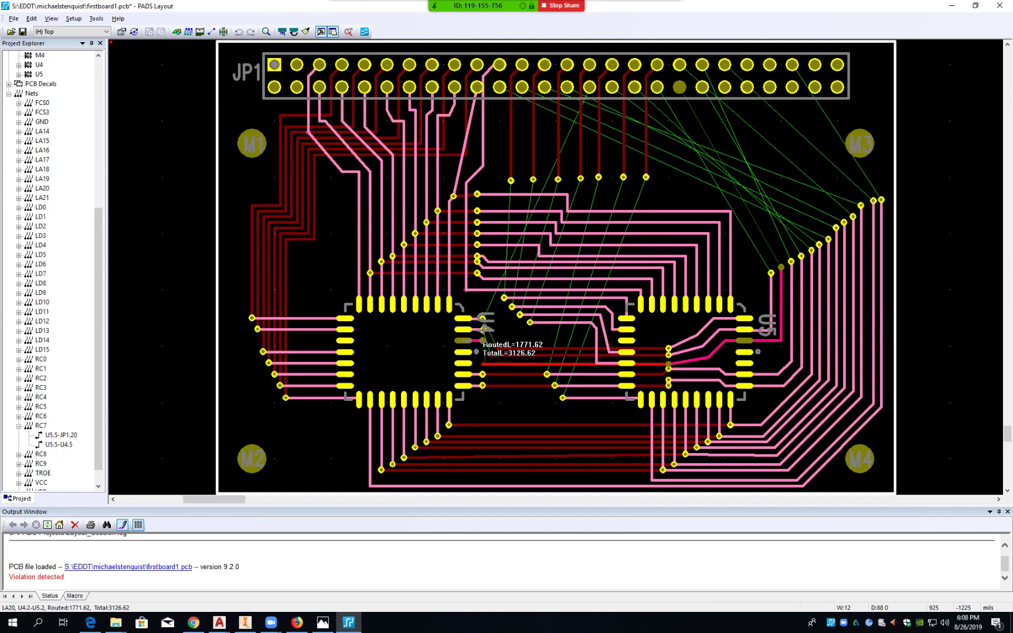
{"action": "key", "text": "Escape"}
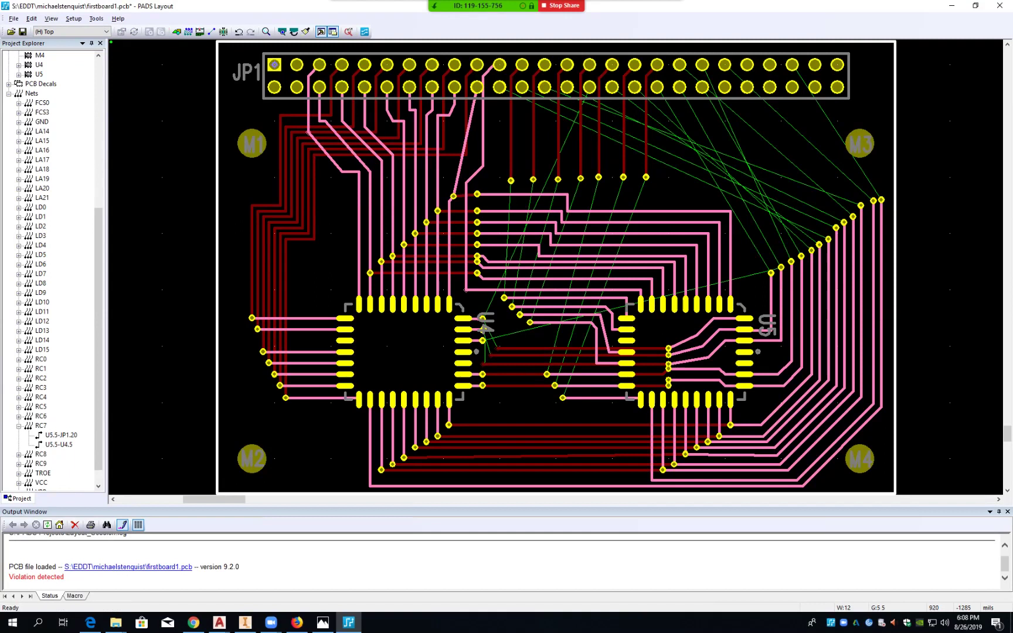
- Route LA20 on the bottom layer vertically between the via beside U4.2 and the end of its lowered trace
{"action": "left_click", "coordinate": [482, 364]}
{"action": "key", "text": "F2"}
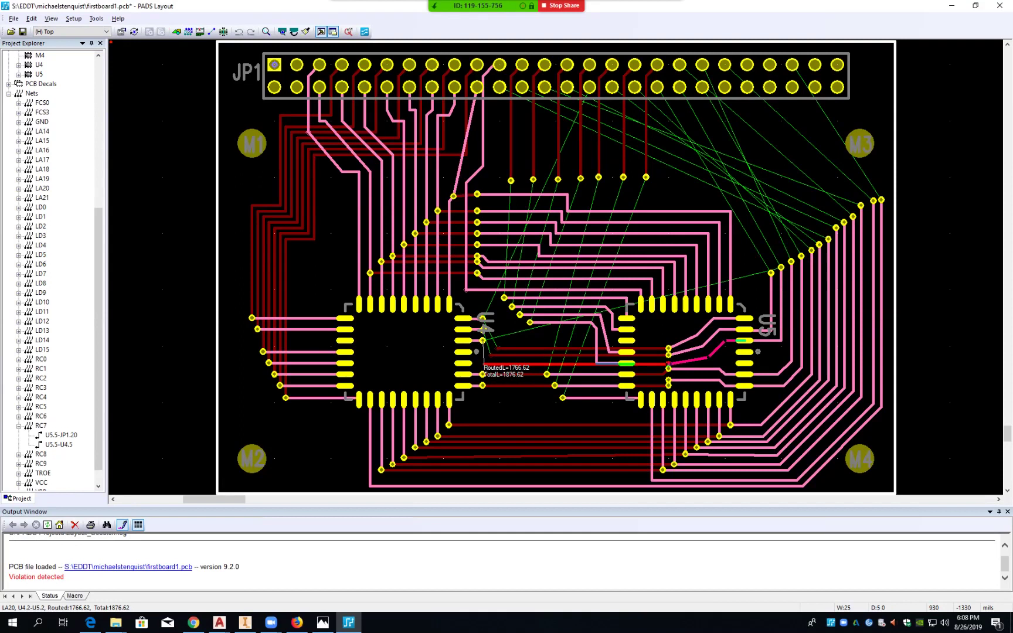
{"action": "key", "text": "Escape"}
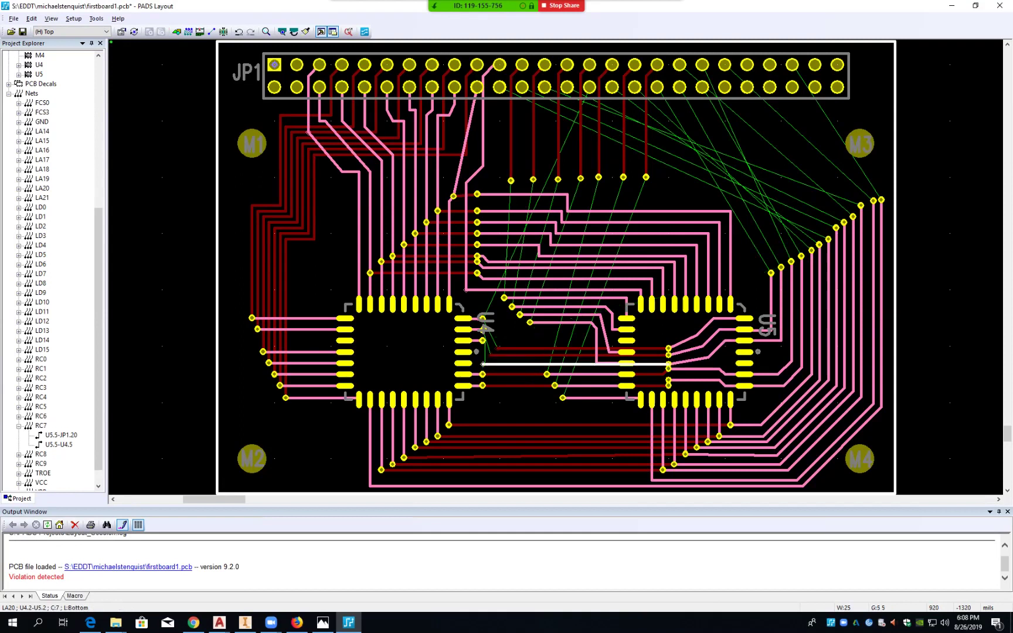
{"action": "key", "text": "F2"}
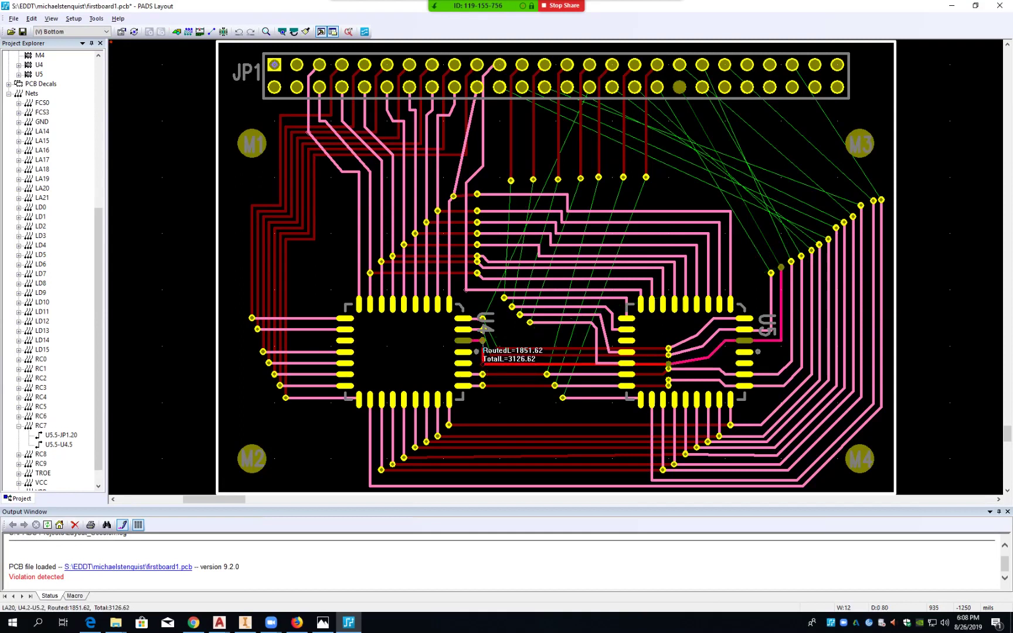
{"action": "key", "text": "Escape"}
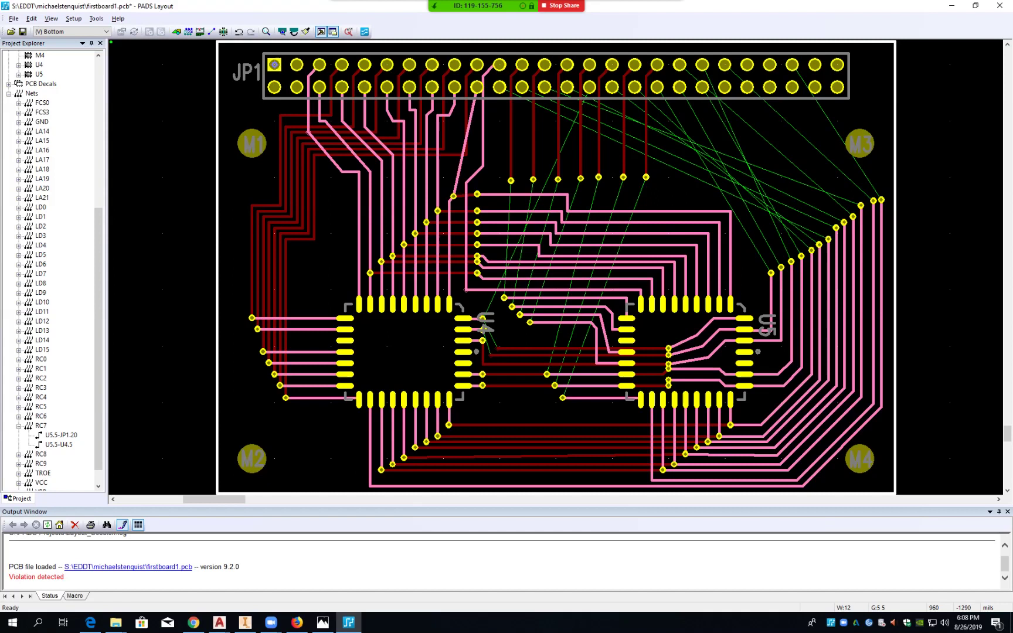
- Route LA19 and LA16 on the bottom layer from the vias beside U4.3 and U4.4 to the ends of their lowered traces
{"action": "left_click", "coordinate": [486, 329]}
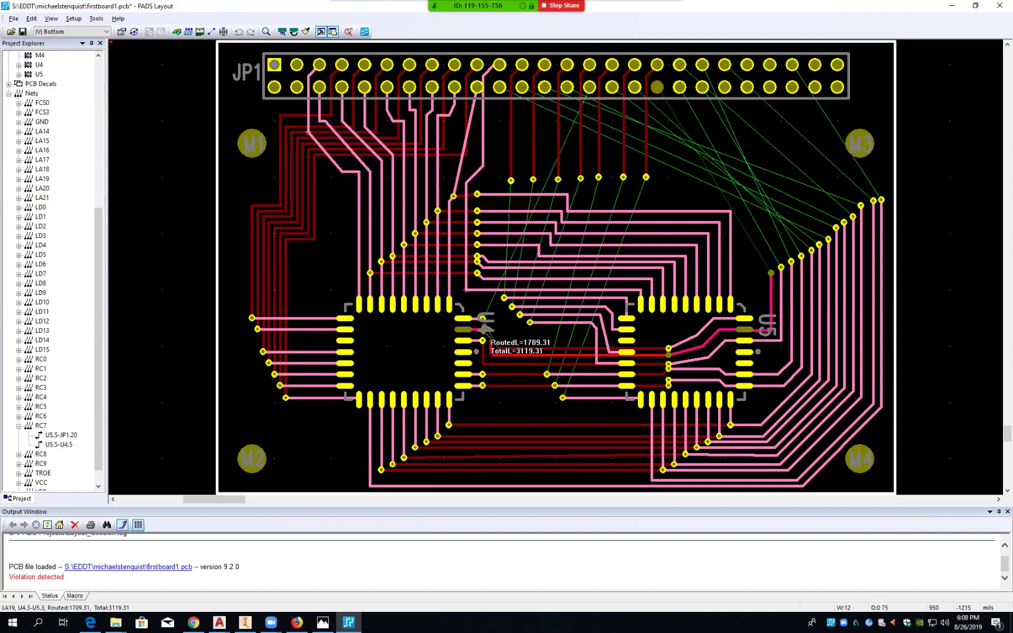
{"action": "left_click", "coordinate": [489, 332]}
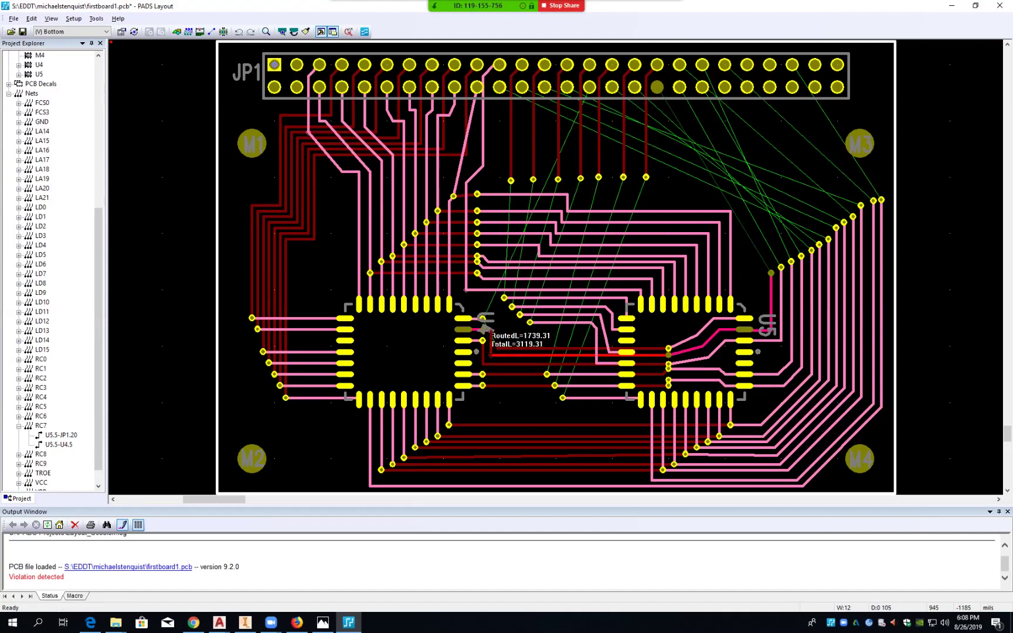
{"action": "key", "text": "Escape"}
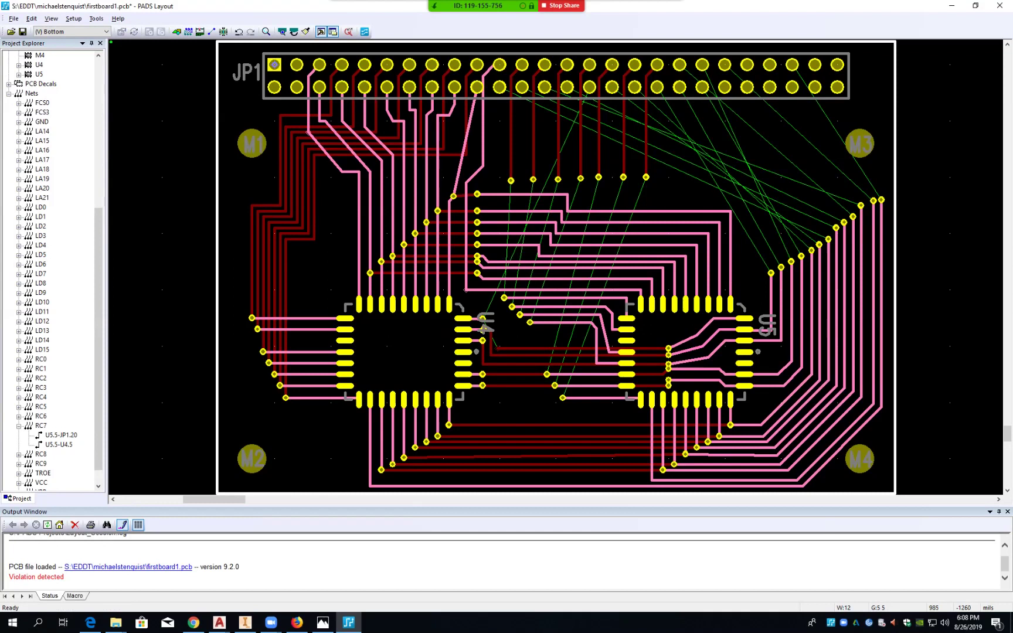
{"action": "left_click", "coordinate": [497, 350]}
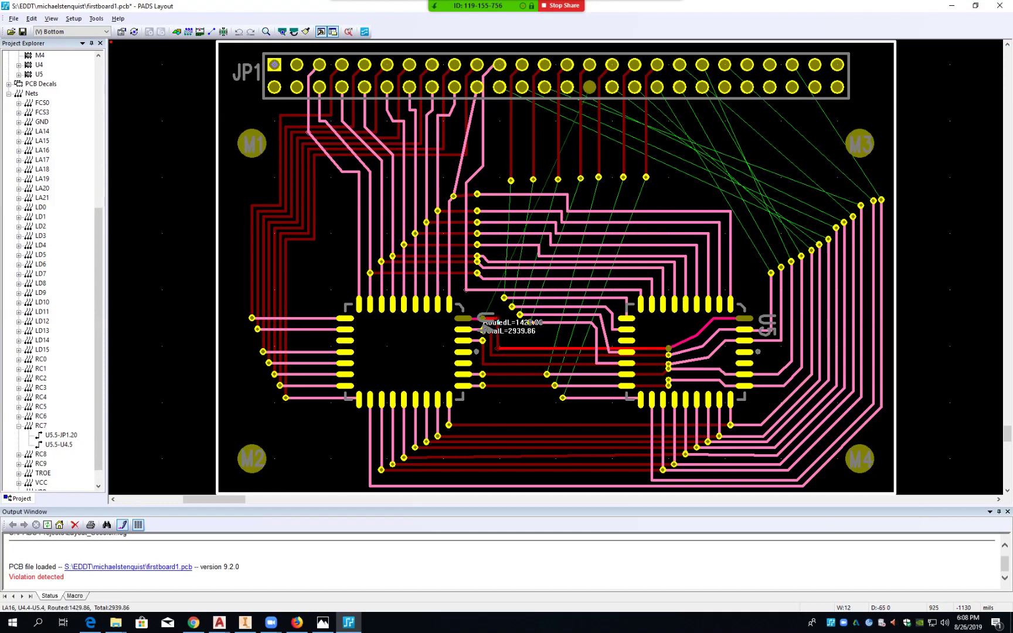
{"action": "key", "text": "Escape"}
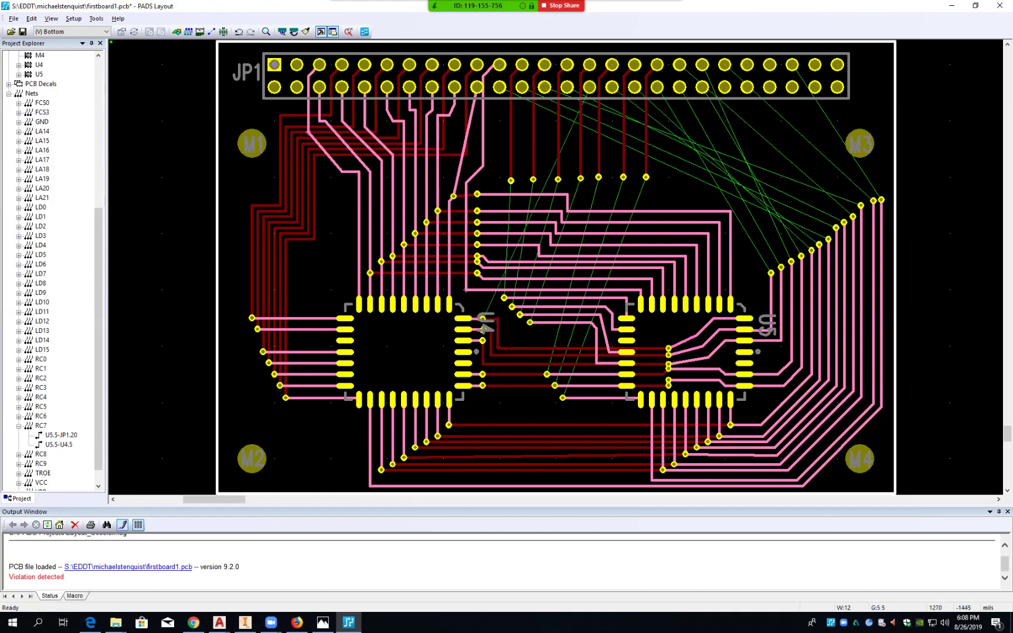
- Move the LD13 via up diagonally beneath the LD12 via, between U4 and U5
{"action": "left_click", "coordinate": [547, 374]}
{"action": "key", "text": "ctrl+e"}
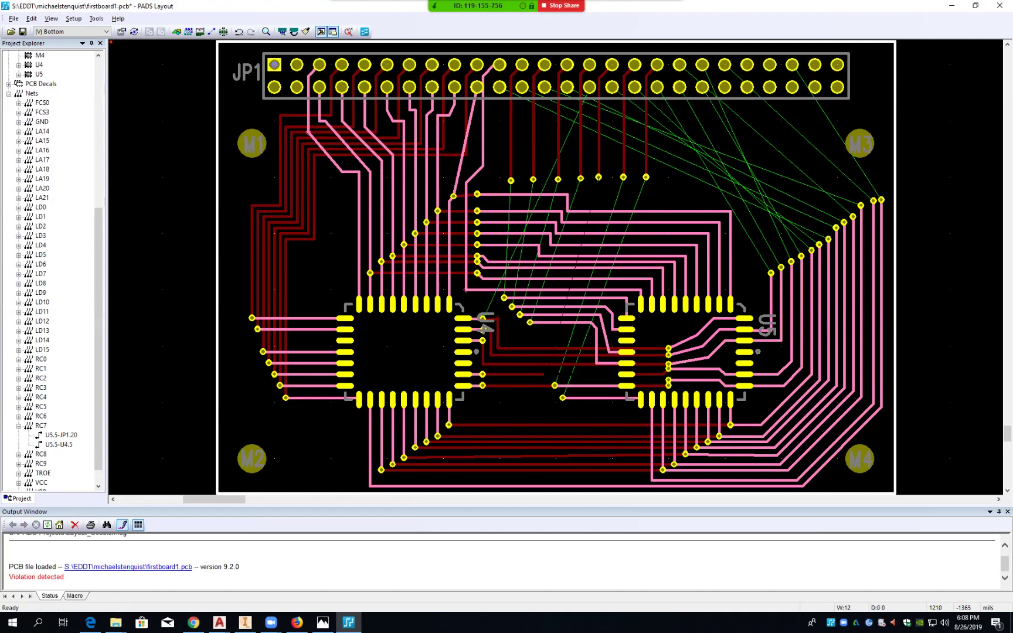
{"action": "left_click", "coordinate": [541, 375]}
{"action": "key", "text": "ctrl+e"}
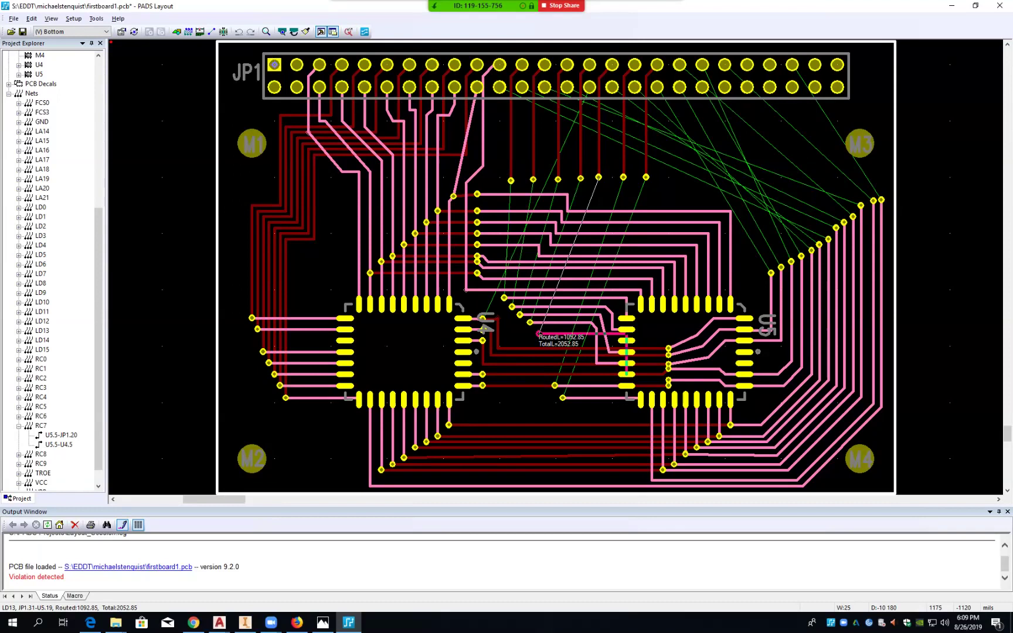
{"action": "double_click", "coordinate": [539, 333]}
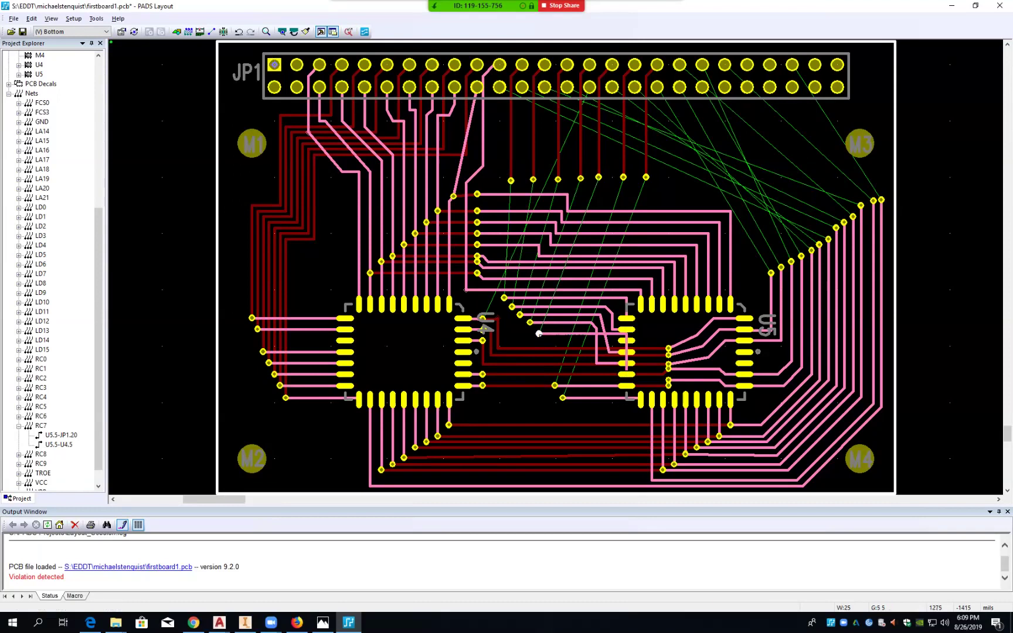
- Move the LD14 via up and position it diagonally beneath the LD13 via
{"action": "left_click", "coordinate": [555, 386]}
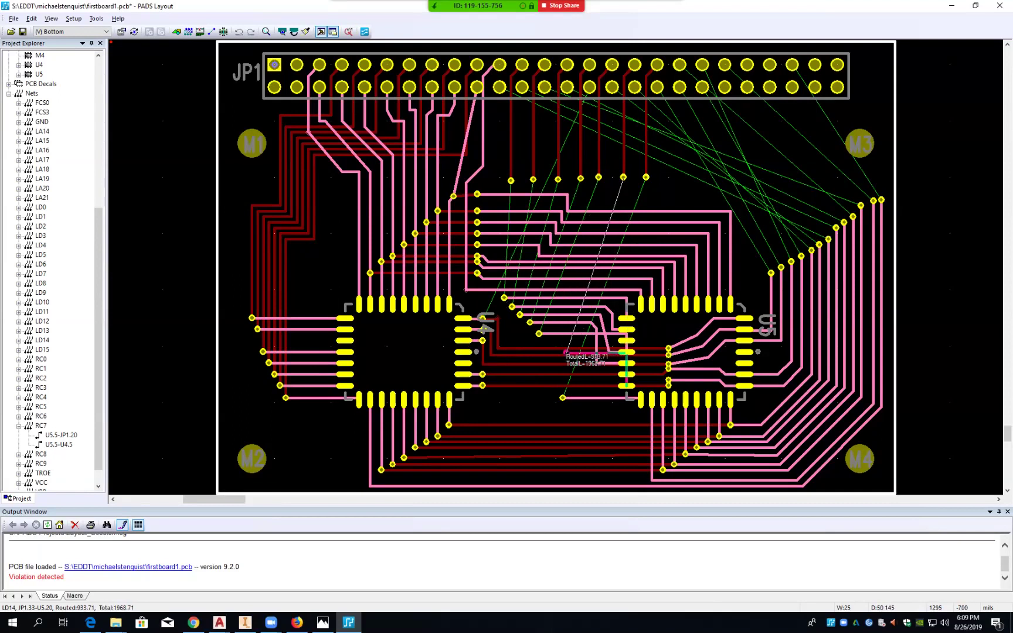
{"action": "left_click", "coordinate": [539, 319], "text": "ctrl"}
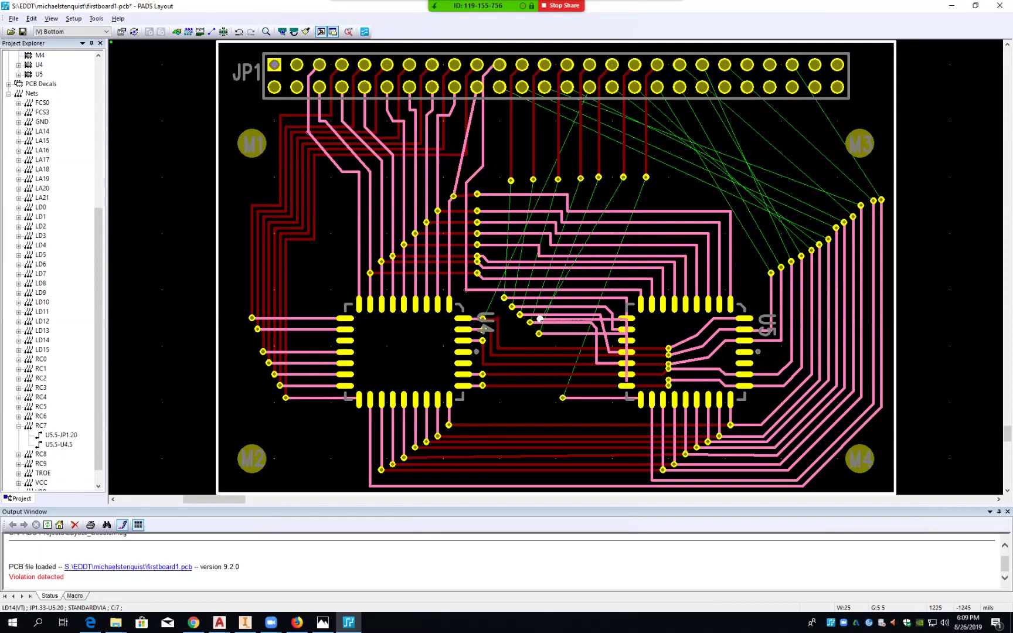
{"action": "key", "text": "ctrl+e"}
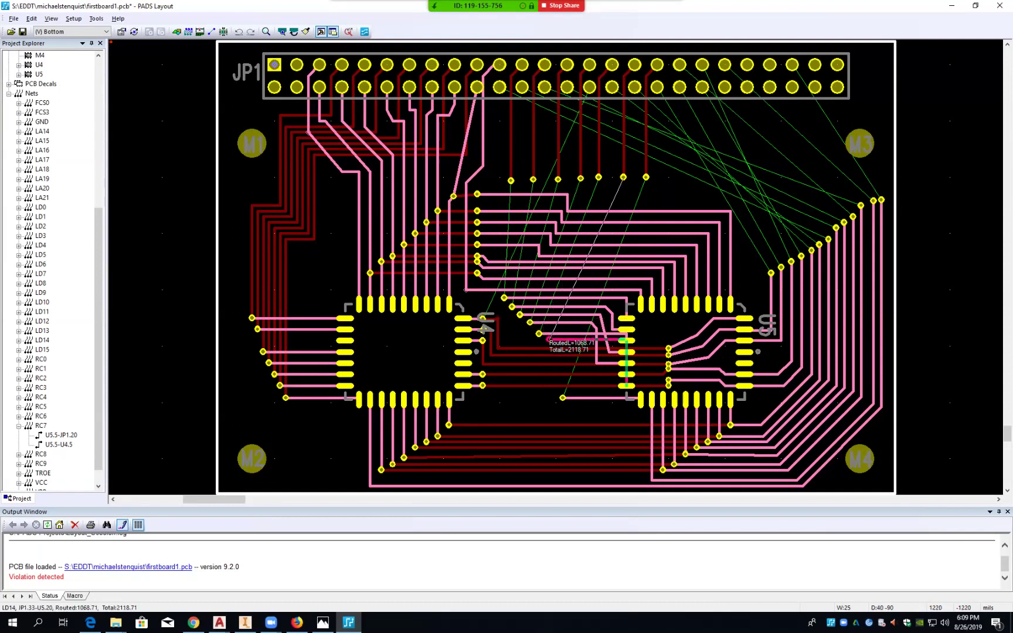
{"action": "left_click", "coordinate": [548, 339]}
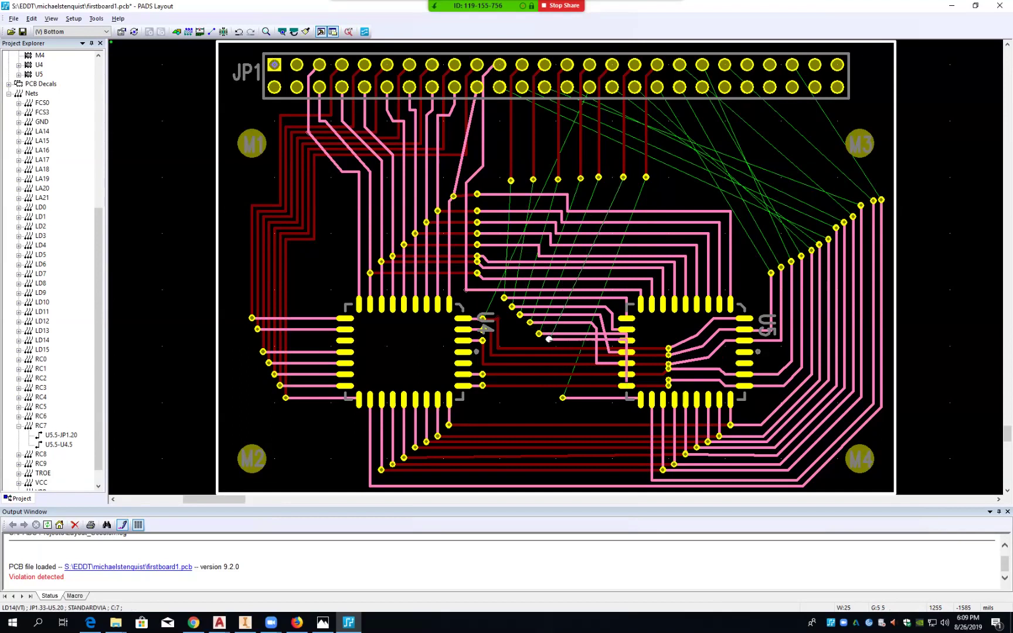
- Move the LD15 via up and position it diagonally beneath the LD14 via, between U4 and U5
{"action": "left_click", "coordinate": [562, 398]}
{"action": "key", "text": "ctrl+e"}
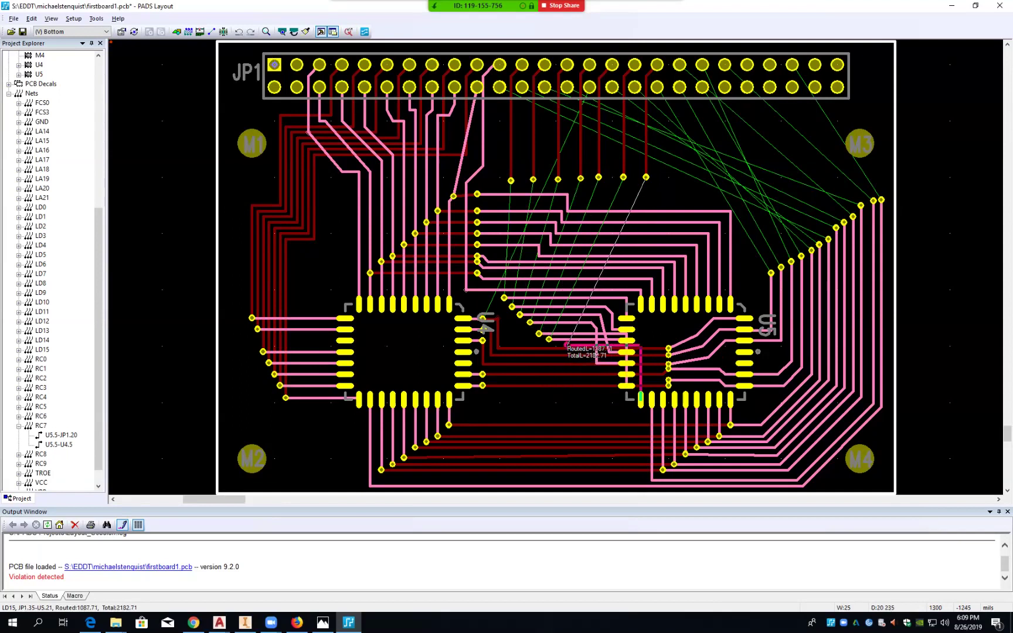
{"action": "left_click", "coordinate": [563, 345]}
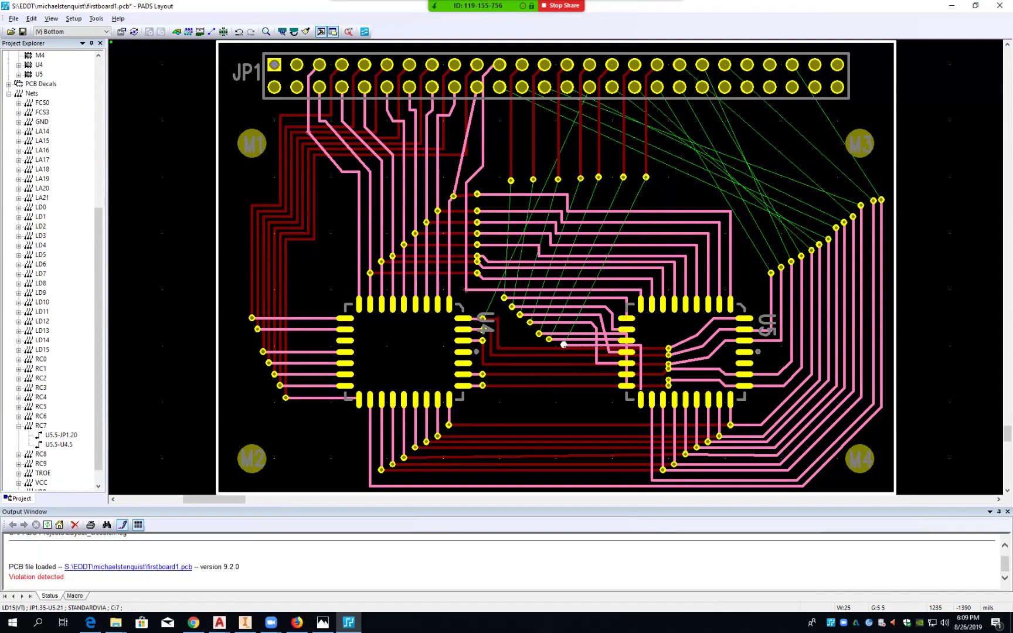
- Shift the horizontal bottom-layer WR and LA20 trace segments between U4 and U5 slightly downward
{"action": "left_click", "coordinate": [563, 374]}
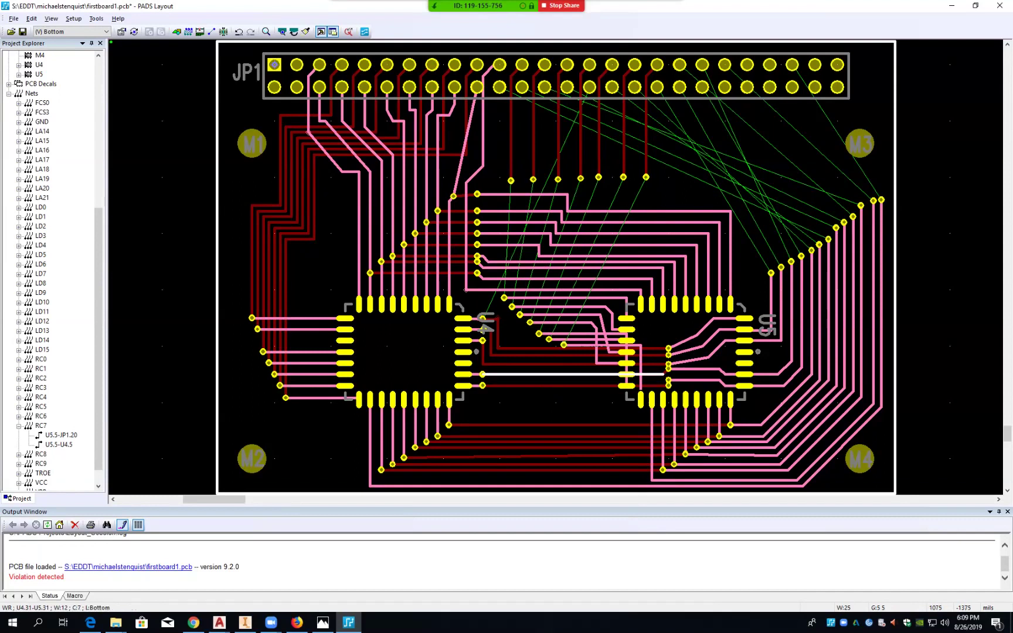
{"action": "key", "text": "ctrl+e"}
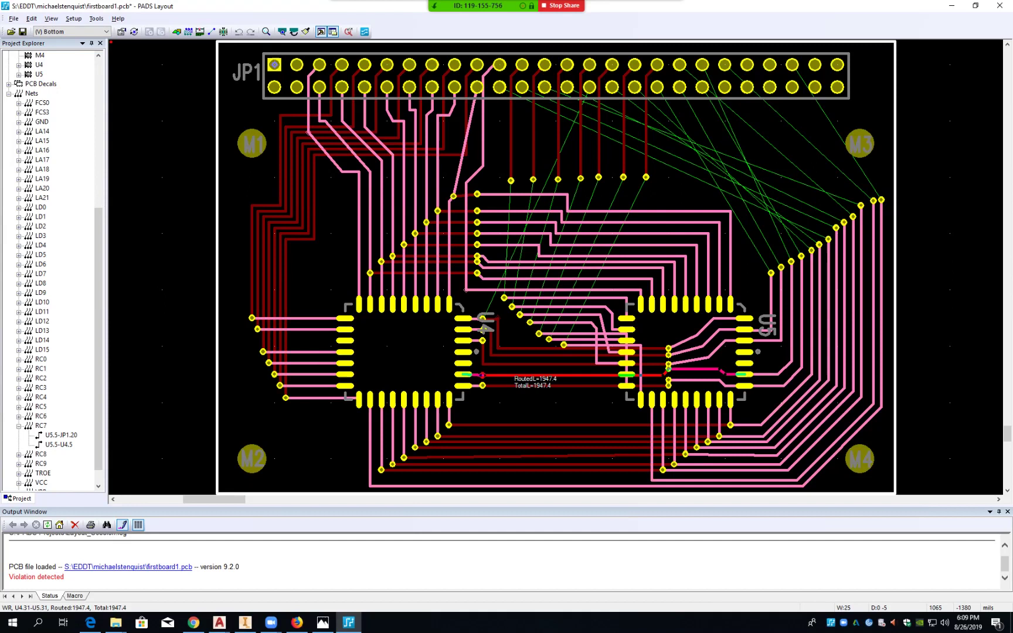
{"action": "left_click", "coordinate": [514, 375]}
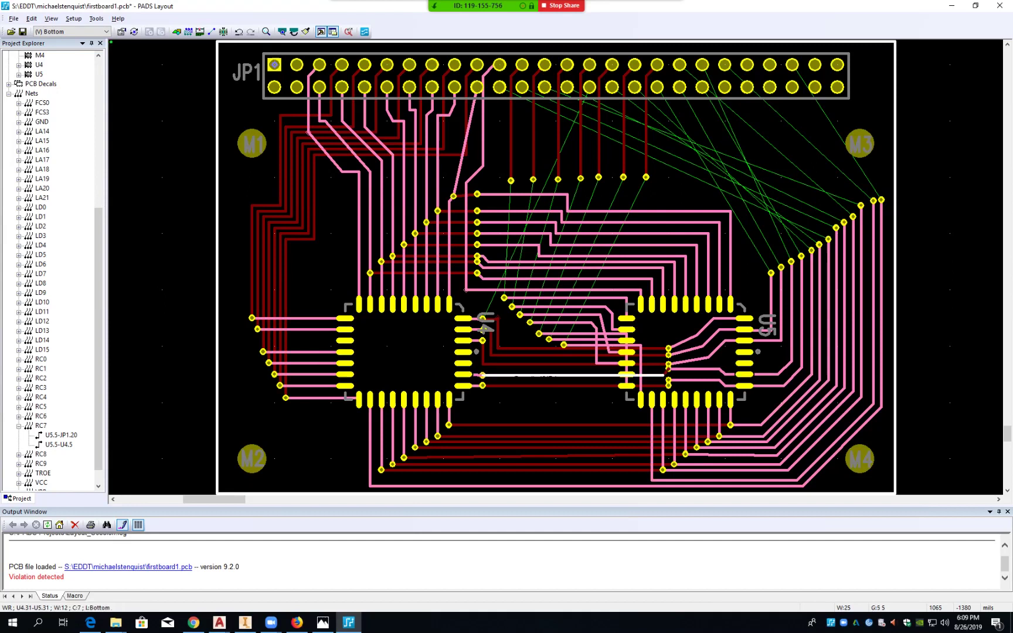
{"action": "left_click", "coordinate": [517, 364]}
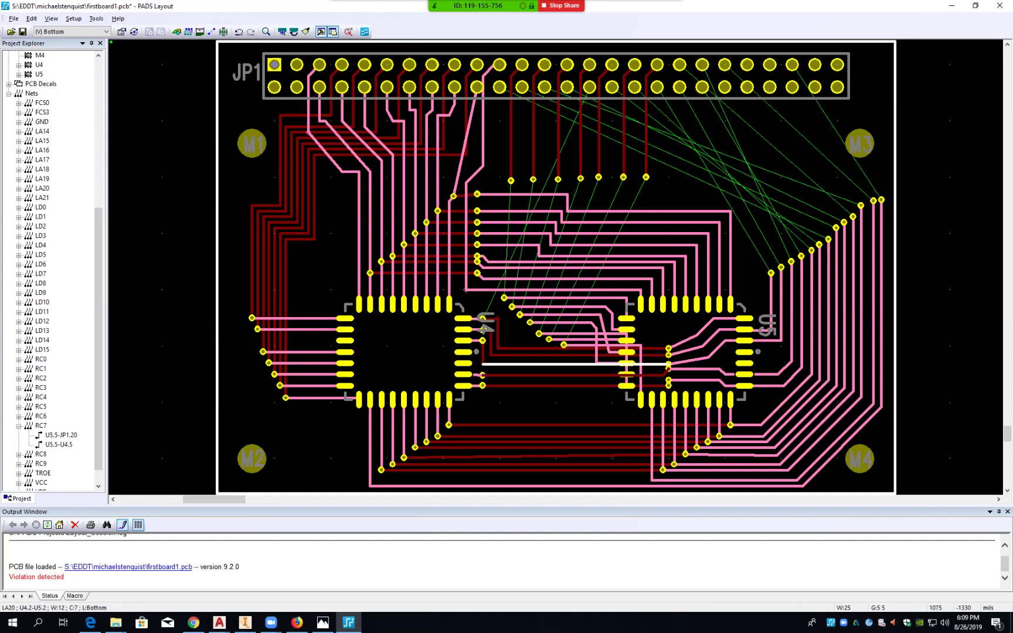
{"action": "key", "text": "ctrl+e"}
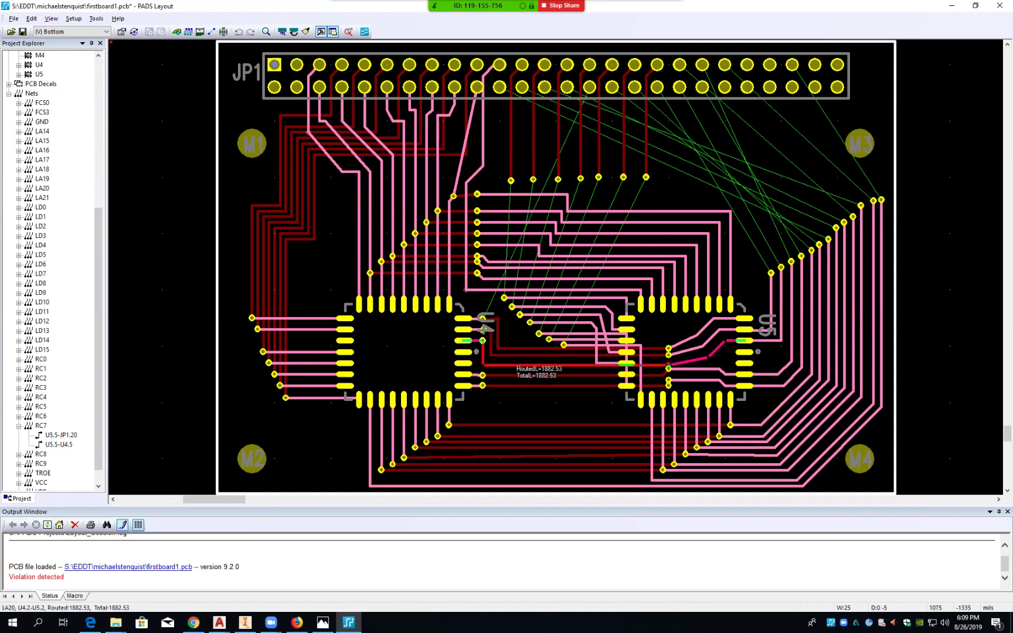
{"action": "left_click", "coordinate": [516, 366]}
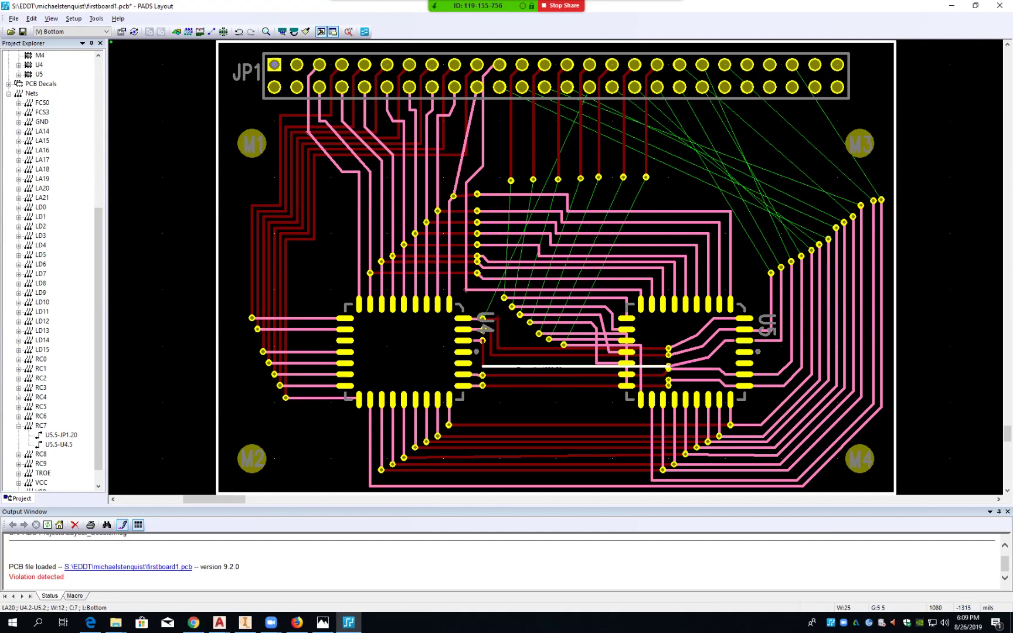
- Shift the horizontal bottom-layer LA19 and LA16 trace segments between U4 and U5 slightly downward to even out their spacing
{"action": "left_click", "coordinate": [518, 355]}
{"action": "key", "text": "shift+s"}
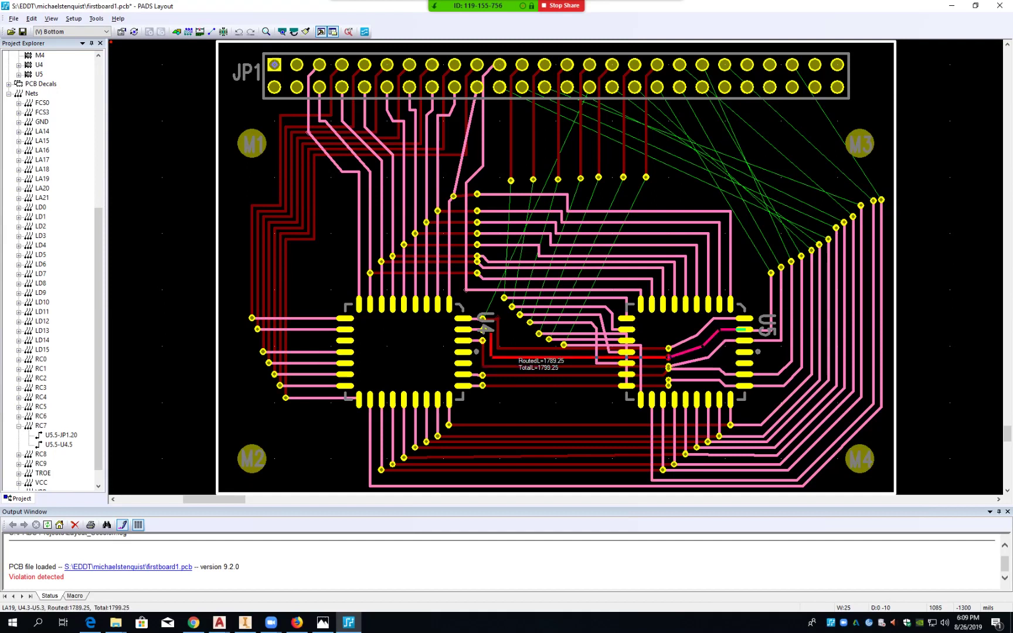
{"action": "left_click", "coordinate": [516, 359]}
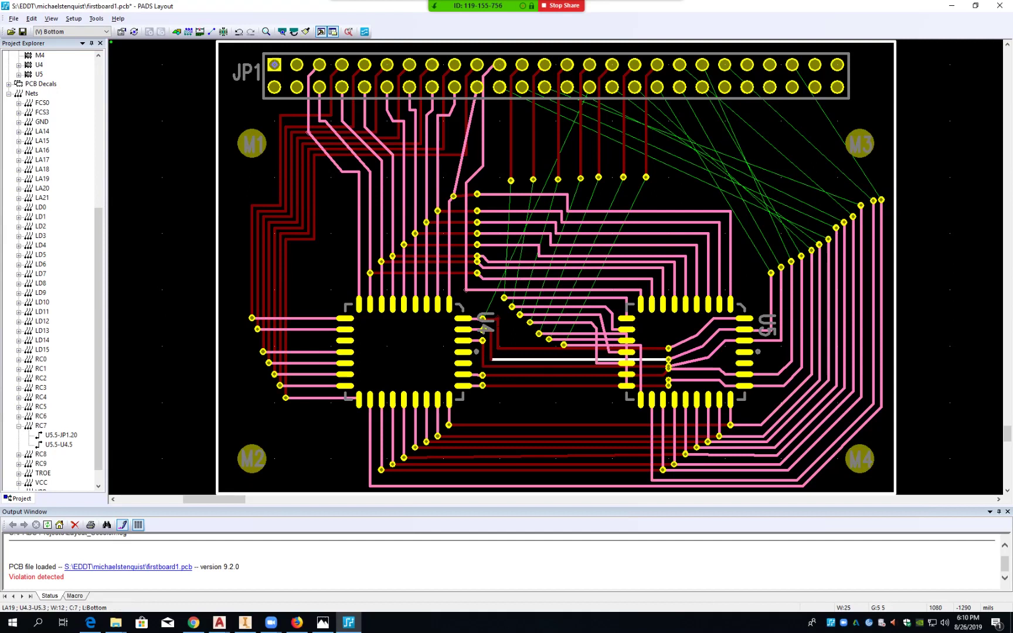
{"action": "left_click", "coordinate": [517, 350]}
{"action": "key", "text": "shift+s"}
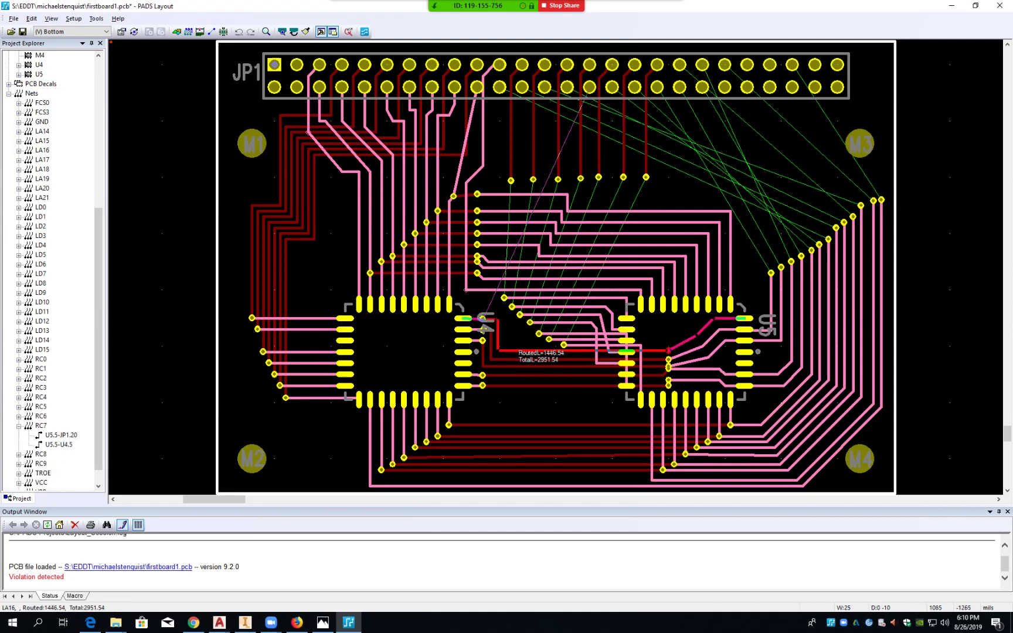
{"action": "left_click", "coordinate": [518, 352]}
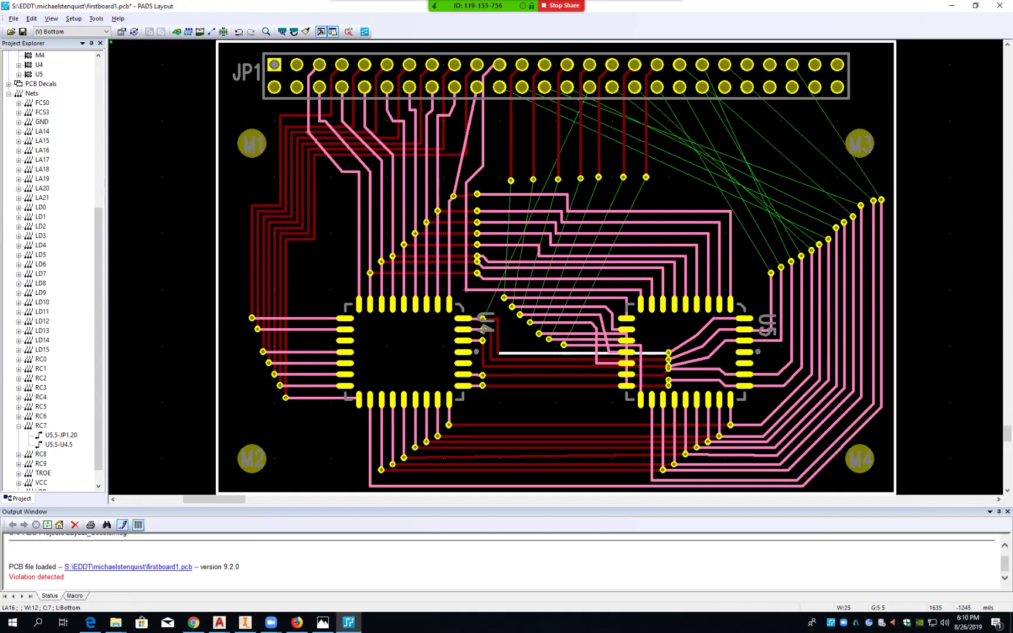
- Reshape the LD15 trace so its vertical run sits just beside the LD15 via, clear of U5's side pads
{"action": "left_click", "coordinate": [640, 347]}
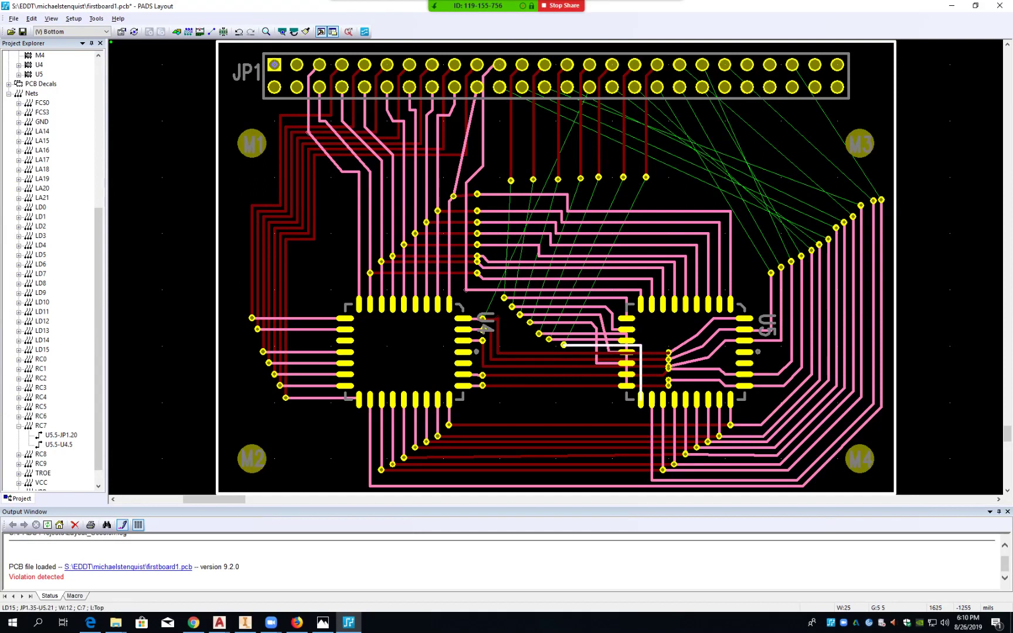
{"action": "left_click_drag", "start_coordinate": [640, 346], "coordinate": [573, 349]}
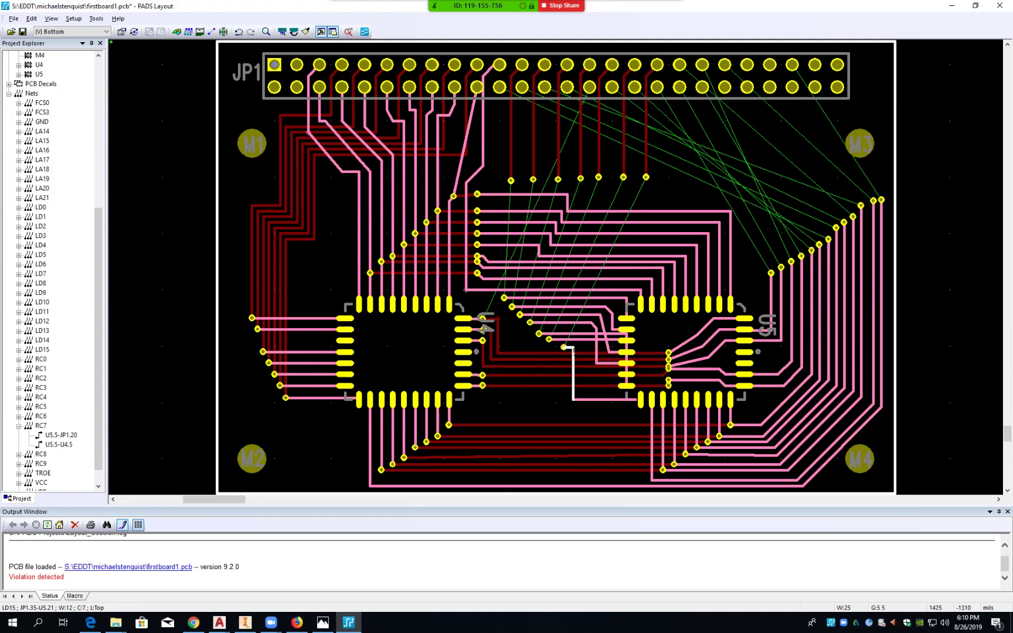
- Try to reroute the LD12 trace lower toward U5, with its vertical run close to LD15's and a squared upper corner
{"action": "left_click", "coordinate": [596, 363]}
{"action": "mouse_move", "coordinate": [596, 363]}
{"action": "left_mouse_down"}
{"action": "mouse_move", "coordinate": [581, 402]}
{"action": "mouse_move", "coordinate": [583, 392]}
{"action": "left_mouse_up"}
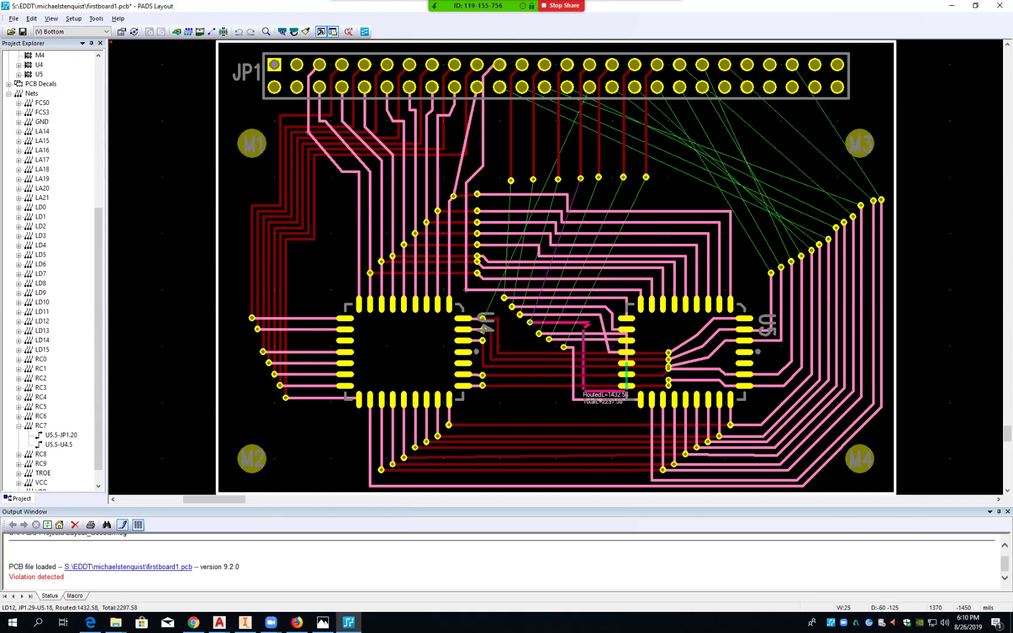
{"action": "left_click_drag", "start_coordinate": [583, 392], "coordinate": [583, 391]}
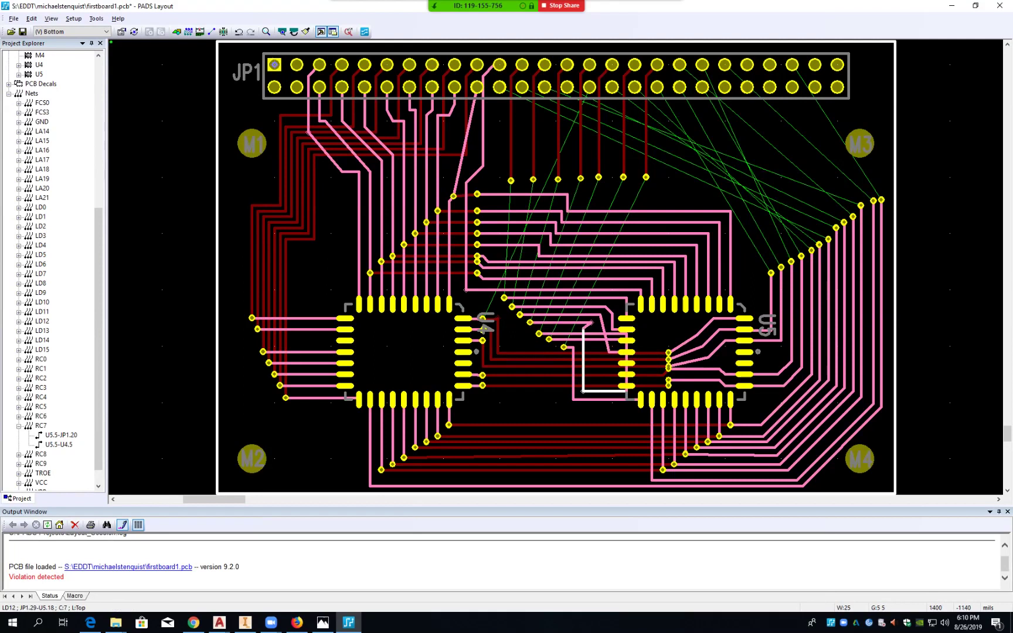
{"action": "left_click", "coordinate": [591, 322]}
{"action": "key", "text": "Escape"}
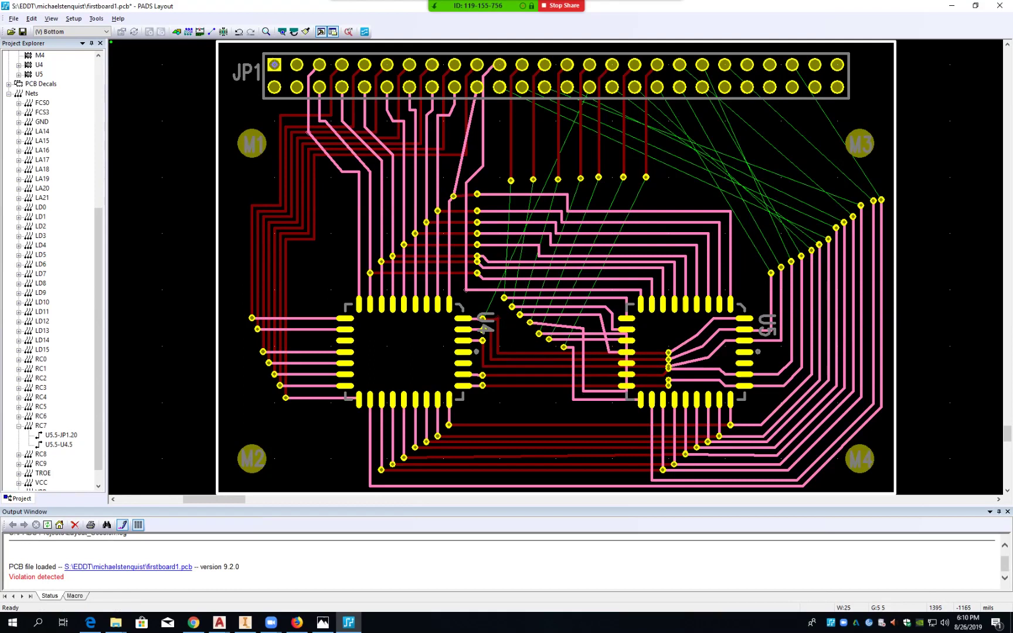
{"action": "left_click", "coordinate": [582, 328]}
{"action": "key", "text": "shift+s"}
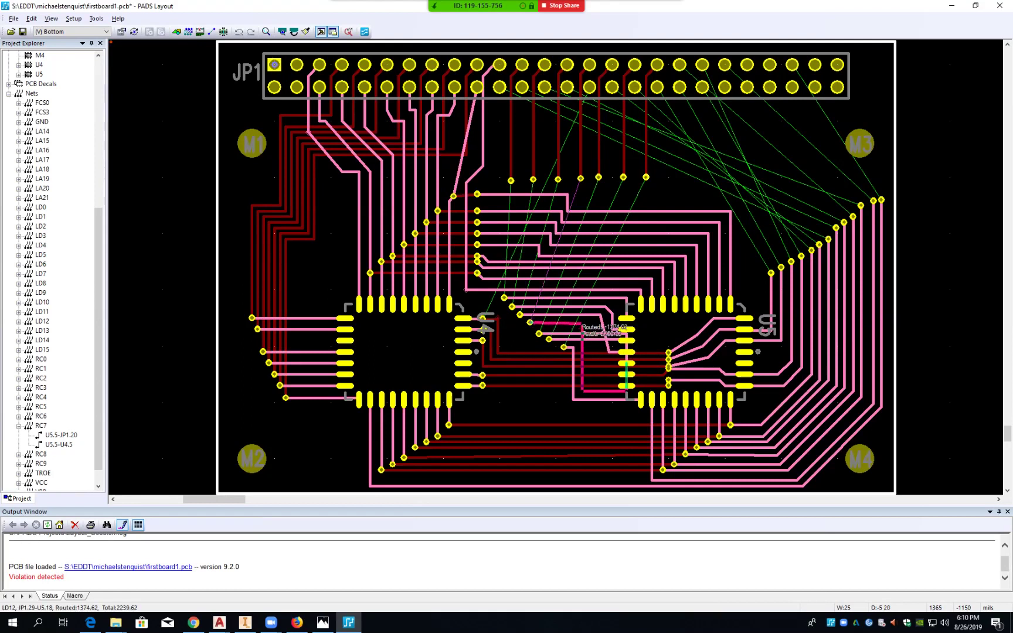
{"action": "left_click", "coordinate": [582, 323]}
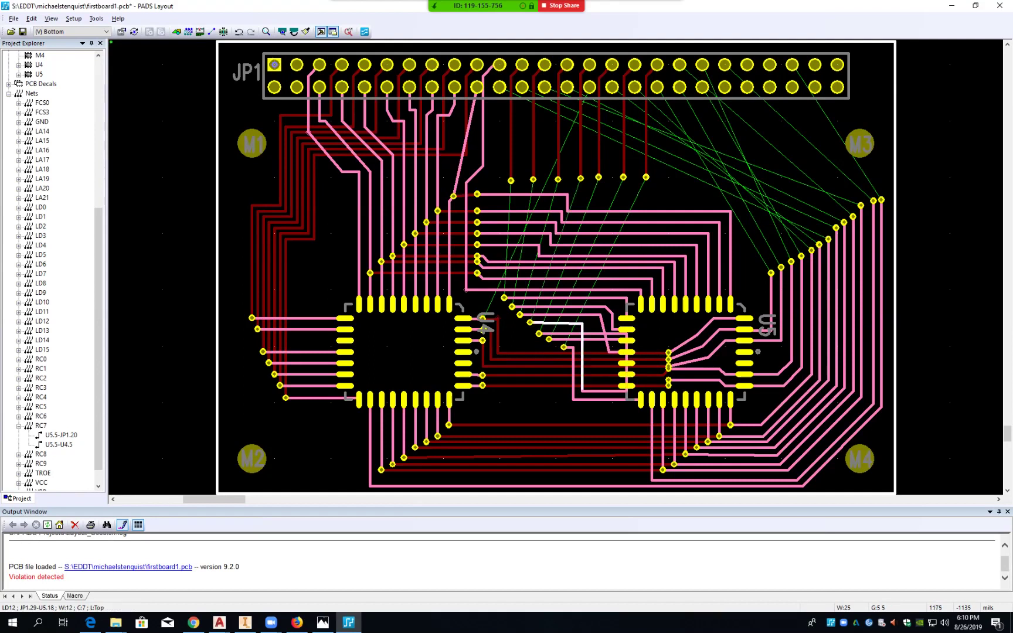
- Lower the LD12 via slightly and move the LD14 trace's vertical run beside LD15's, clear of U5's side pads
{"action": "left_click", "coordinate": [530, 322]}
{"action": "mouse_move", "coordinate": [530, 323]}
{"action": "left_mouse_down"}
{"action": "mouse_move", "coordinate": [529, 302]}
{"action": "mouse_move", "coordinate": [531, 326]}
{"action": "left_mouse_up"}
{"action": "left_click", "coordinate": [530, 326]}
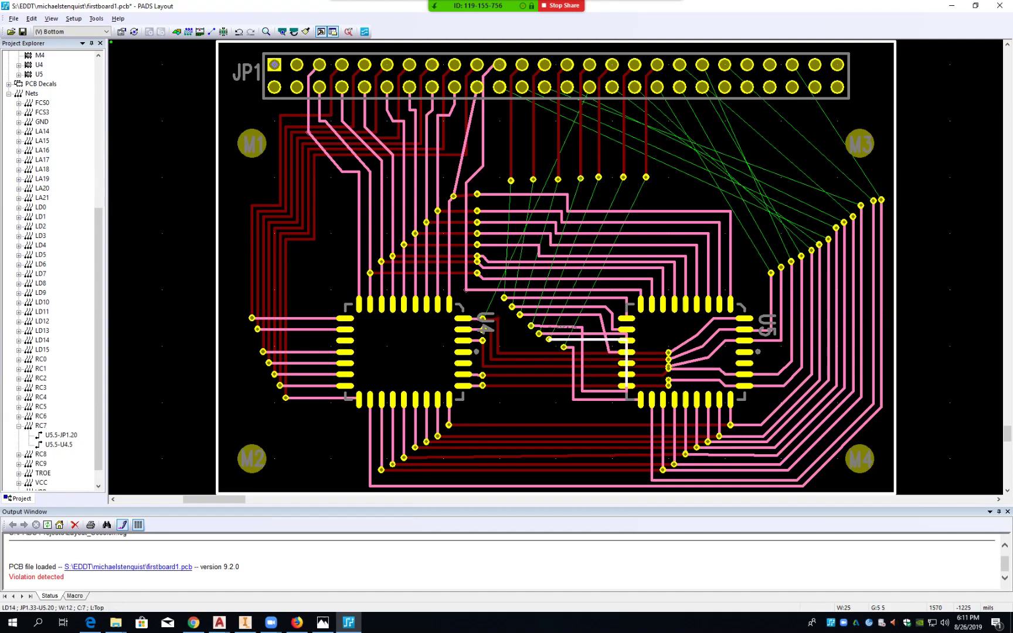
{"action": "left_click_drag", "start_coordinate": [625, 340], "coordinate": [578, 342]}
- Bring the LD12 trace back up to enter pad U5.18 horizontally and square off its upper corner
{"action": "left_click", "coordinate": [598, 392]}
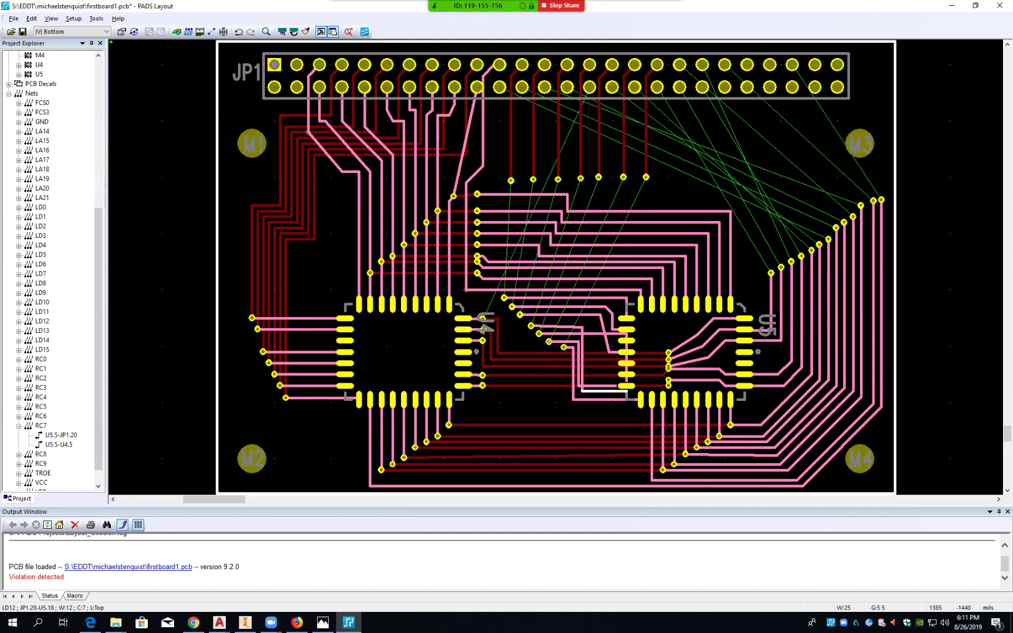
{"action": "left_click", "coordinate": [581, 389]}
{"action": "left_click_drag", "start_coordinate": [582, 390], "coordinate": [585, 376]}
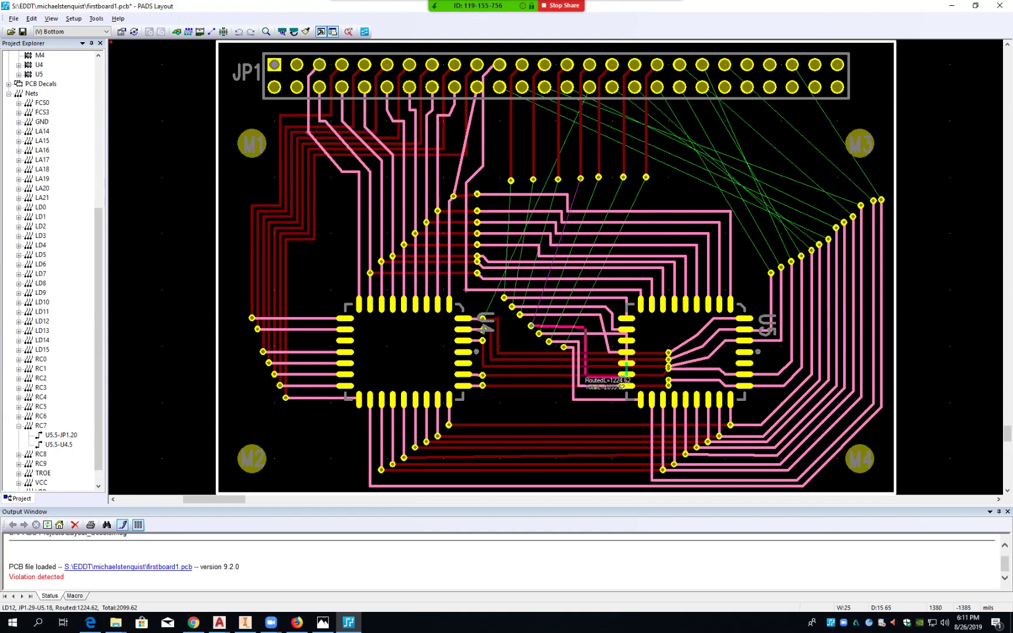
{"action": "left_click_drag", "start_coordinate": [585, 377], "coordinate": [593, 362]}
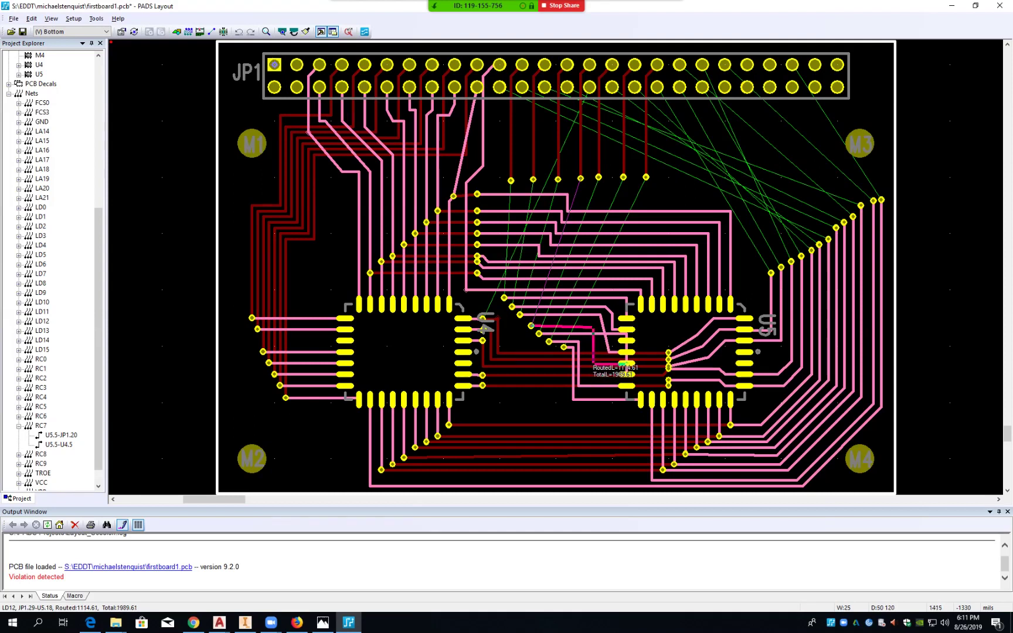
{"action": "left_click", "coordinate": [623, 364]}
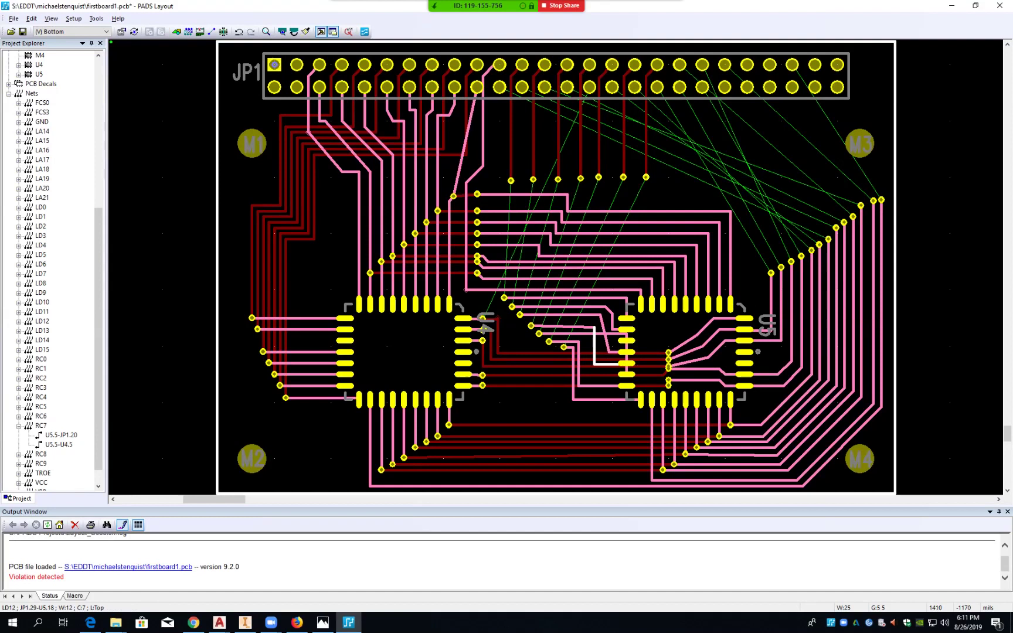
{"action": "left_click", "coordinate": [594, 328]}
{"action": "key", "text": "shift+s"}
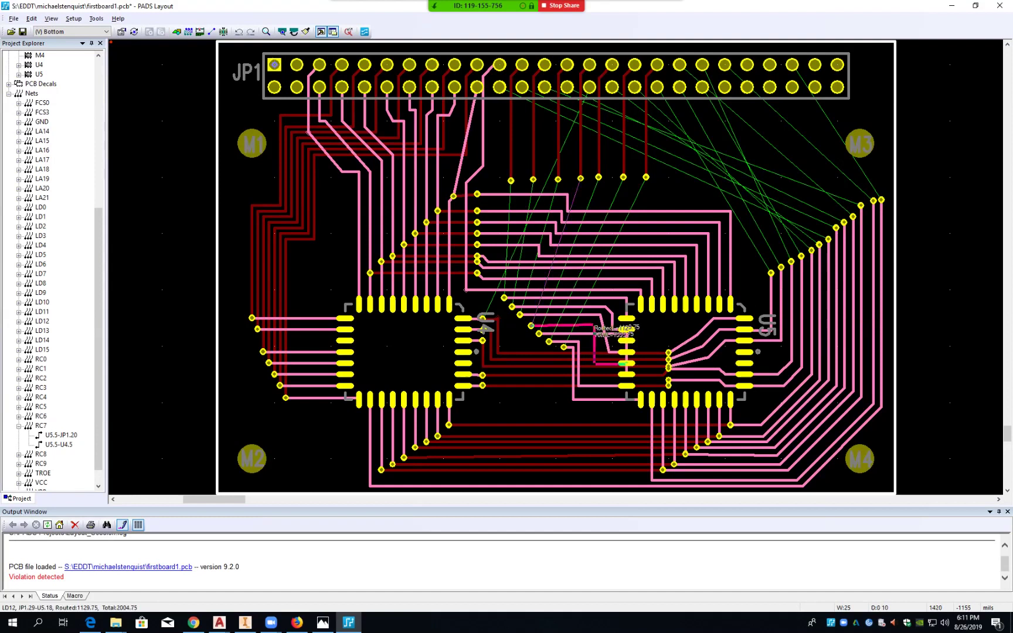
{"action": "left_click", "coordinate": [623, 363]}
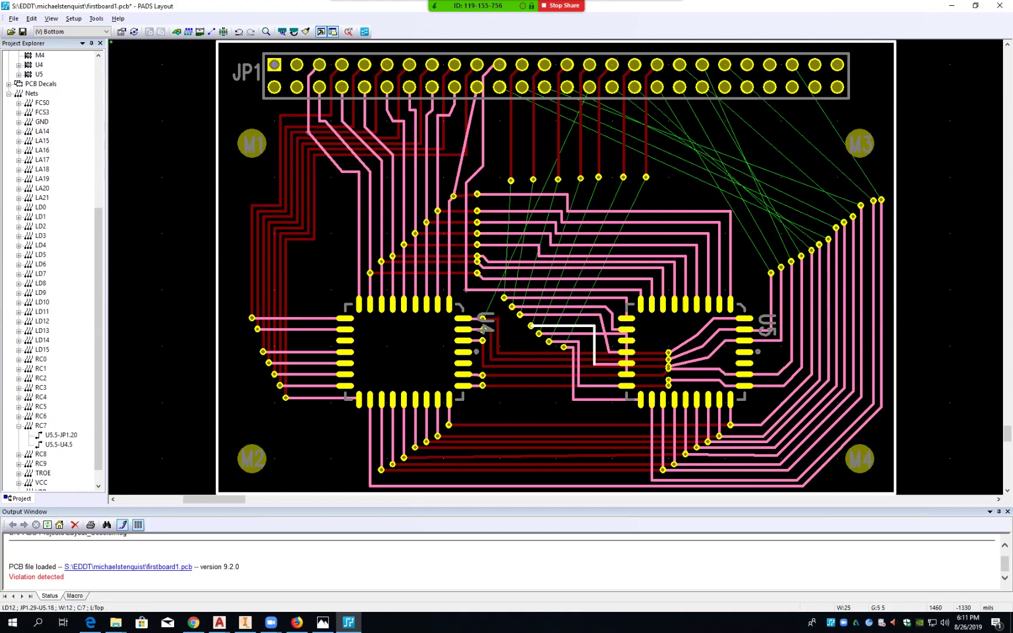
- Reshape the LD13 trace so its vertical run passes between the LD12 and LD14 traces and enters pad U5.19 horizontally
{"action": "left_click", "coordinate": [610, 334]}
{"action": "left_click", "coordinate": [625, 334]}
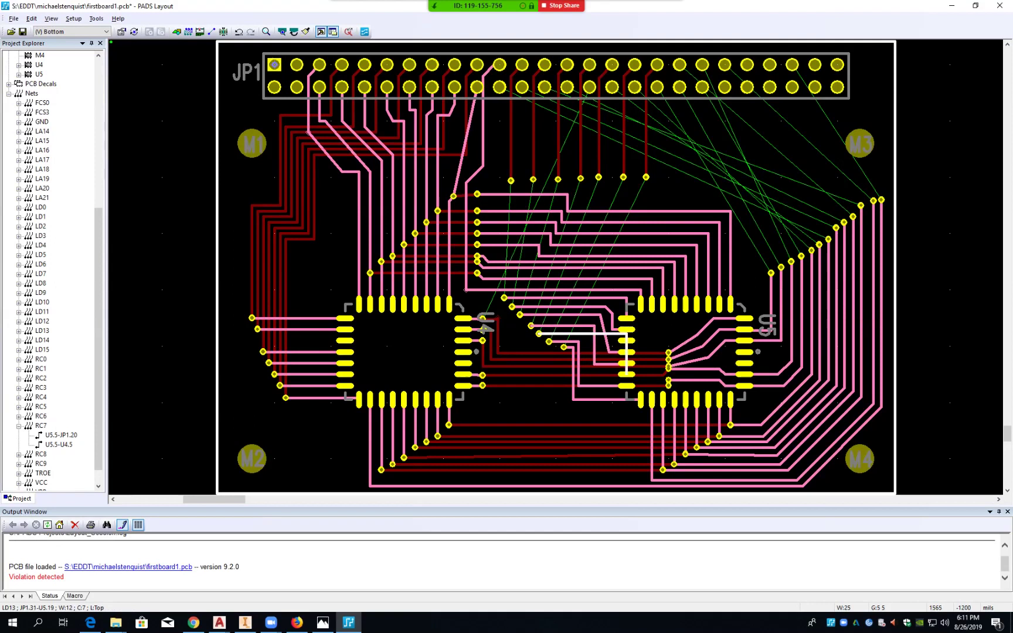
{"action": "left_click_drag", "start_coordinate": [626, 334], "coordinate": [587, 358]}
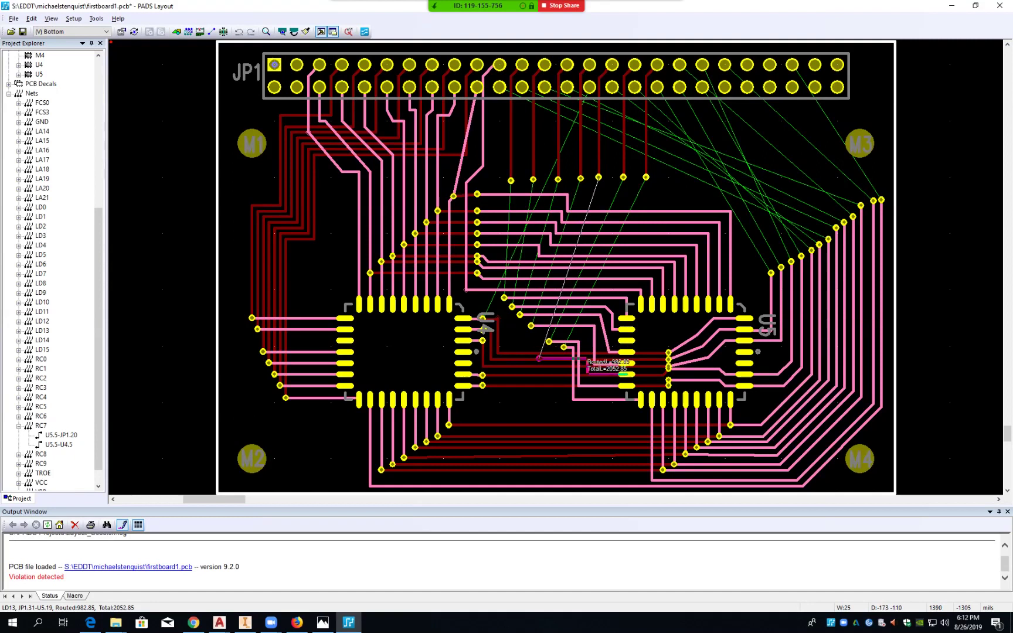
{"action": "left_click", "coordinate": [587, 358]}
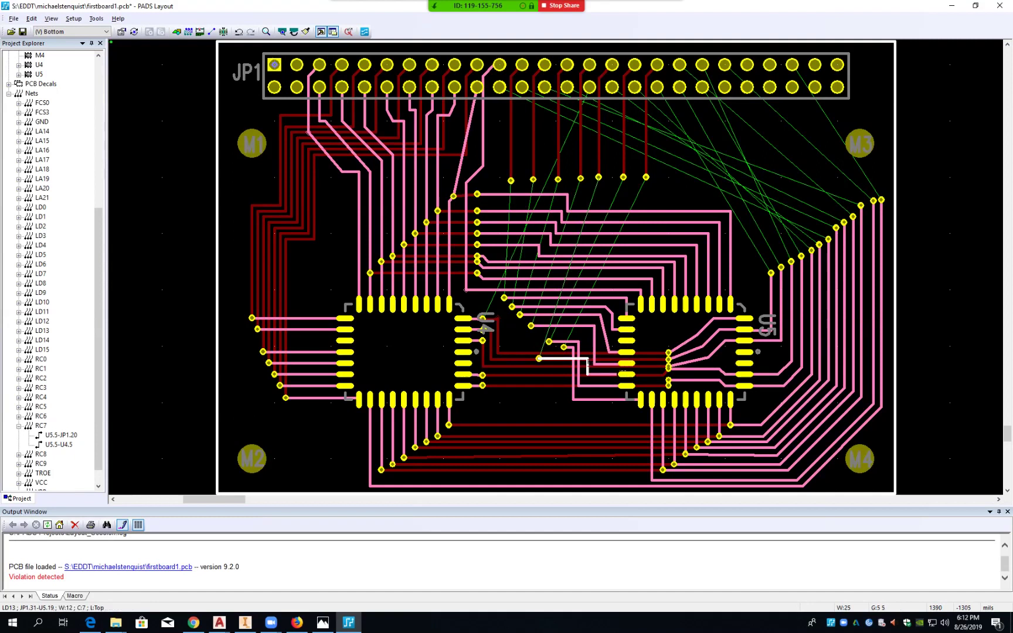
{"action": "left_click_drag", "start_coordinate": [587, 358], "coordinate": [587, 335]}
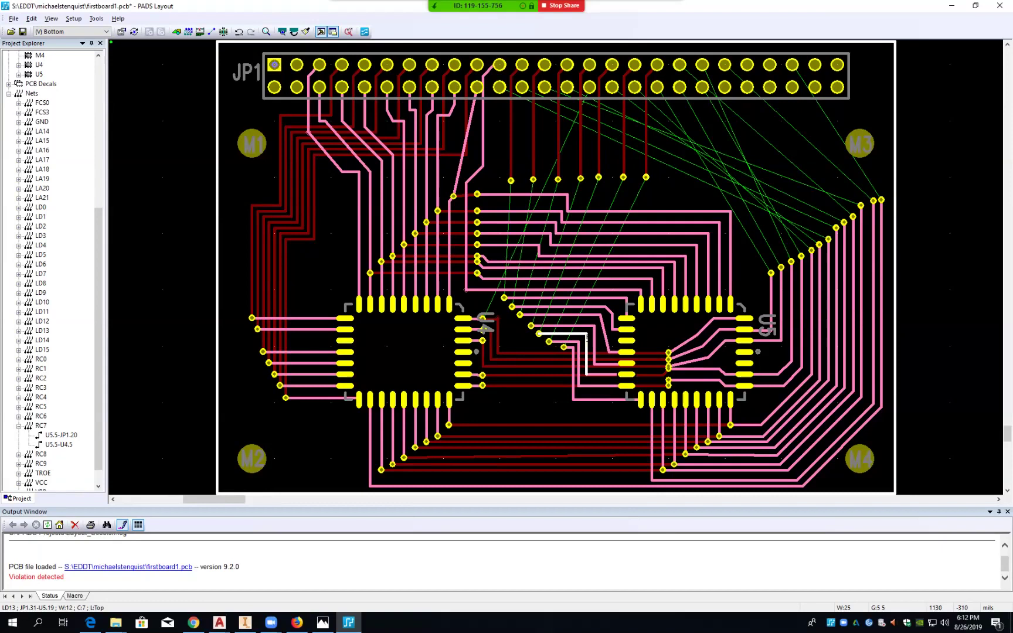
- Delete the LD9, LD10 and LD11 vias at the ends of their bottom-layer traces below JP1, including orphaned vias
{"action": "left_click", "coordinate": [510, 181]}
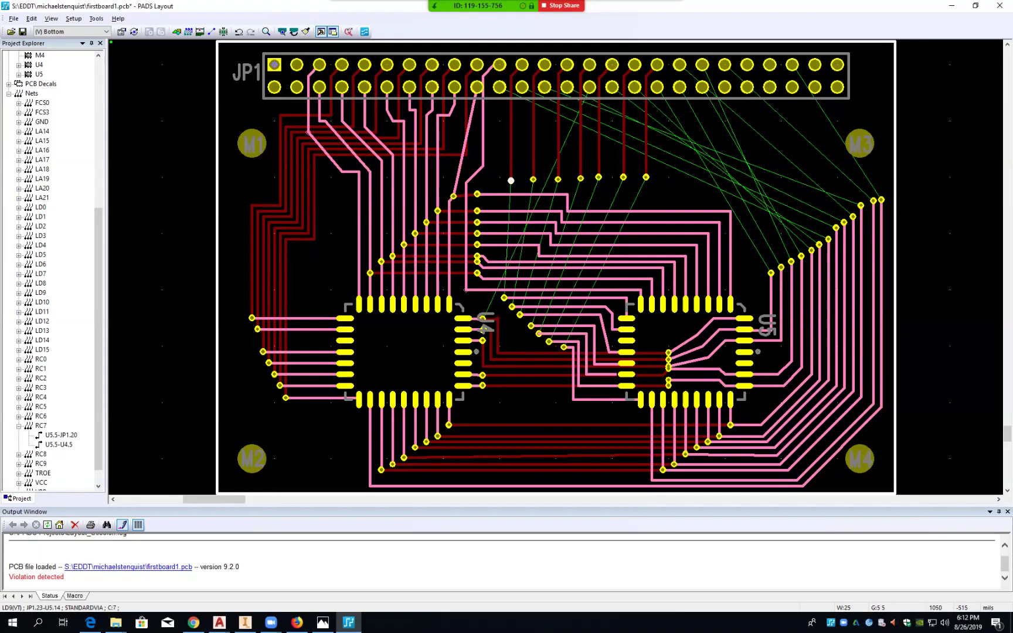
{"action": "key", "text": "Delete"}
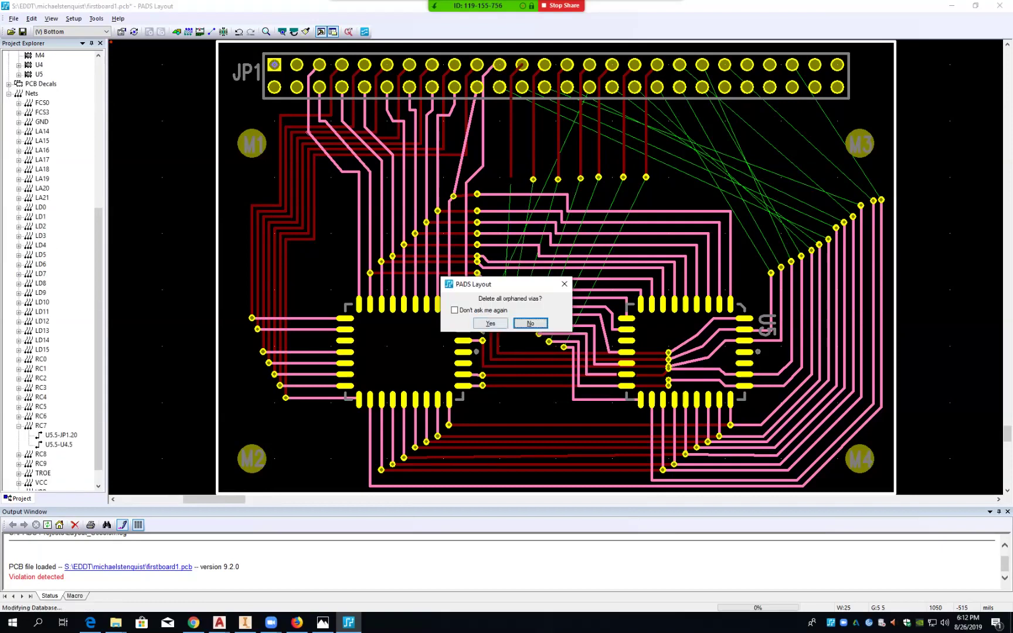
{"action": "left_click", "coordinate": [490, 324]}
{"action": "key", "text": "Delete"}
{"action": "key", "text": "y"}
{"action": "left_click", "coordinate": [558, 180]}
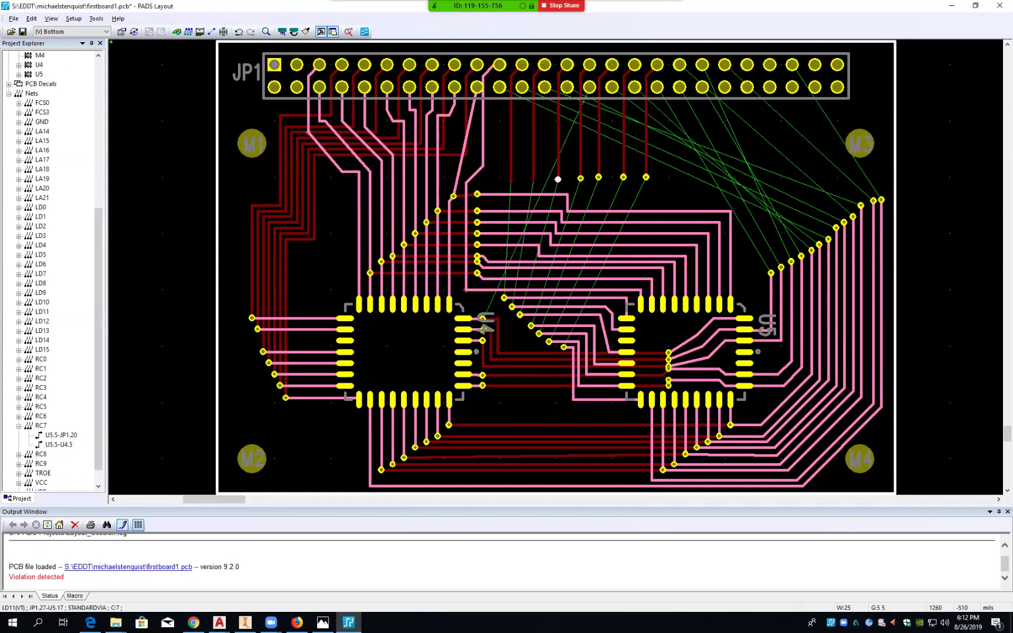
{"action": "key", "text": "Delete"}
{"action": "left_click", "coordinate": [501, 323]}
- Delete the LD12, LD13, LD14 and LD15 vias at the ends of their bottom-layer traces below JP1, including all orphaned vias
{"action": "left_click", "coordinate": [581, 178]}
{"action": "key", "text": "Delete"}
{"action": "left_click", "coordinate": [494, 324]}
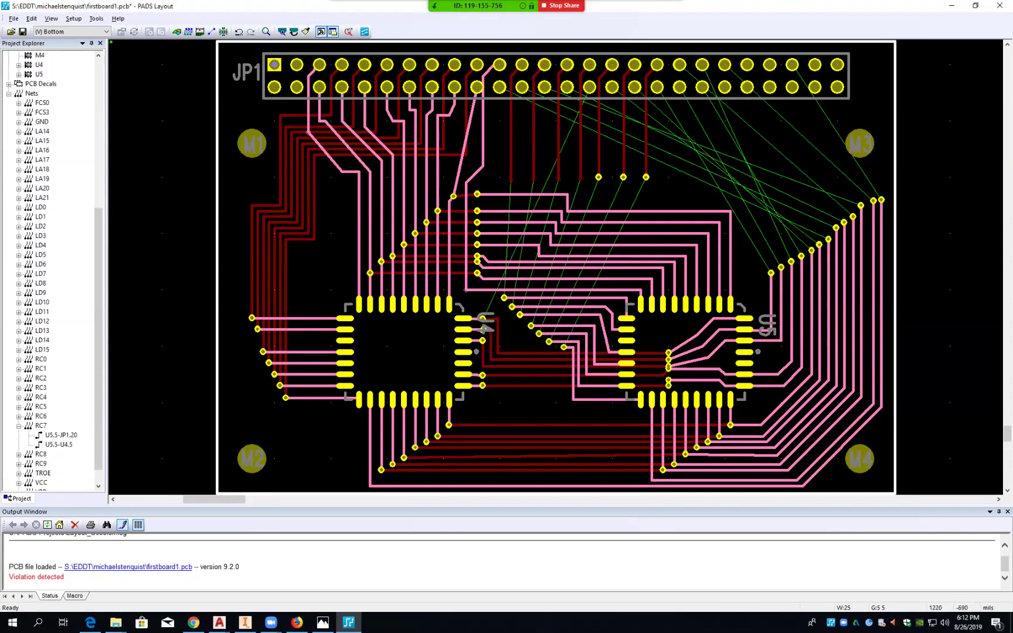
{"action": "left_click", "coordinate": [597, 177]}
{"action": "key", "text": "Delete"}
{"action": "key", "text": "Left"}
{"action": "key", "text": "Return"}
{"action": "left_click", "coordinate": [623, 177]}
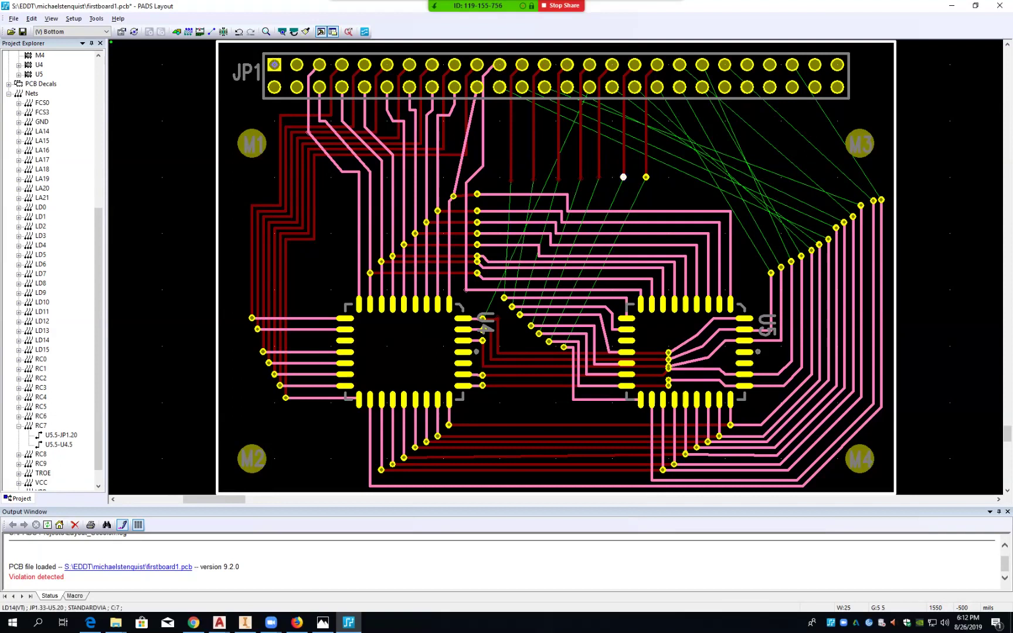
{"action": "key", "text": "Delete"}
{"action": "key", "text": "Left"}
{"action": "key", "text": "Return"}
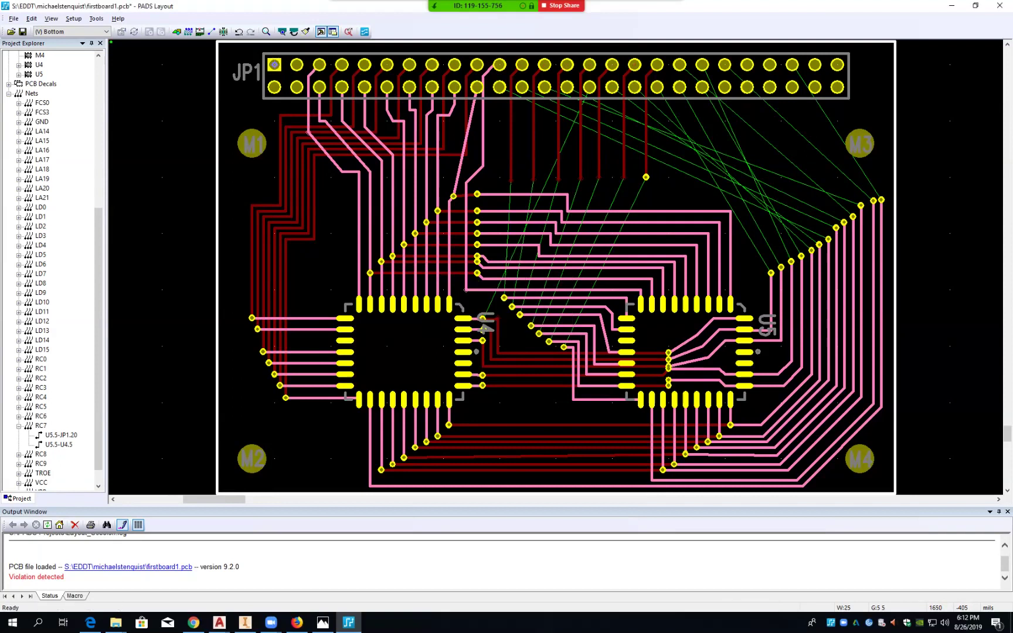
{"action": "left_click", "coordinate": [647, 177]}
{"action": "key", "text": "Delete"}
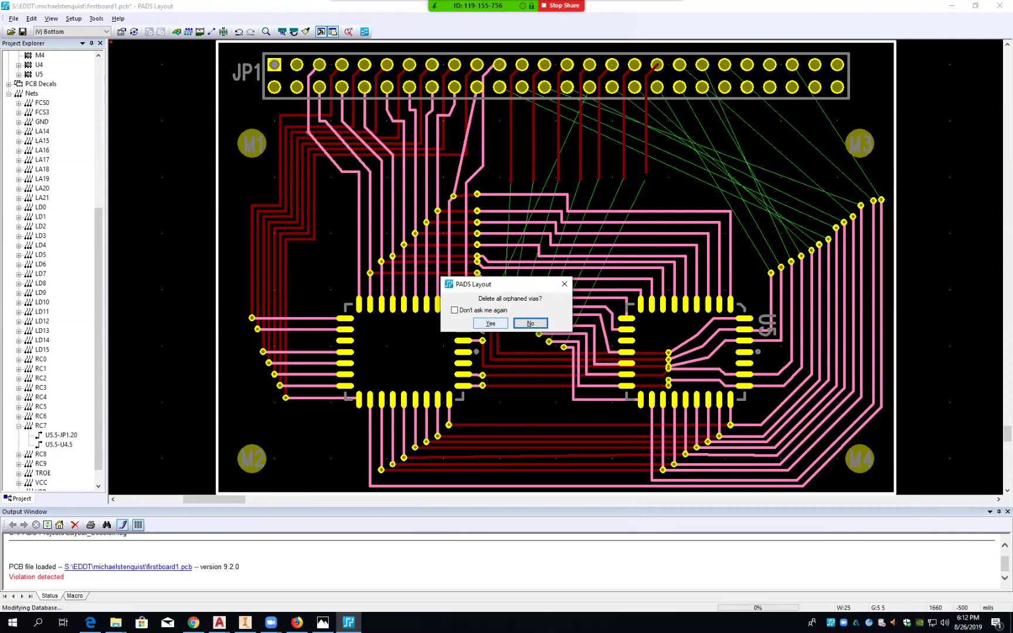
{"action": "left_click", "coordinate": [492, 320]}
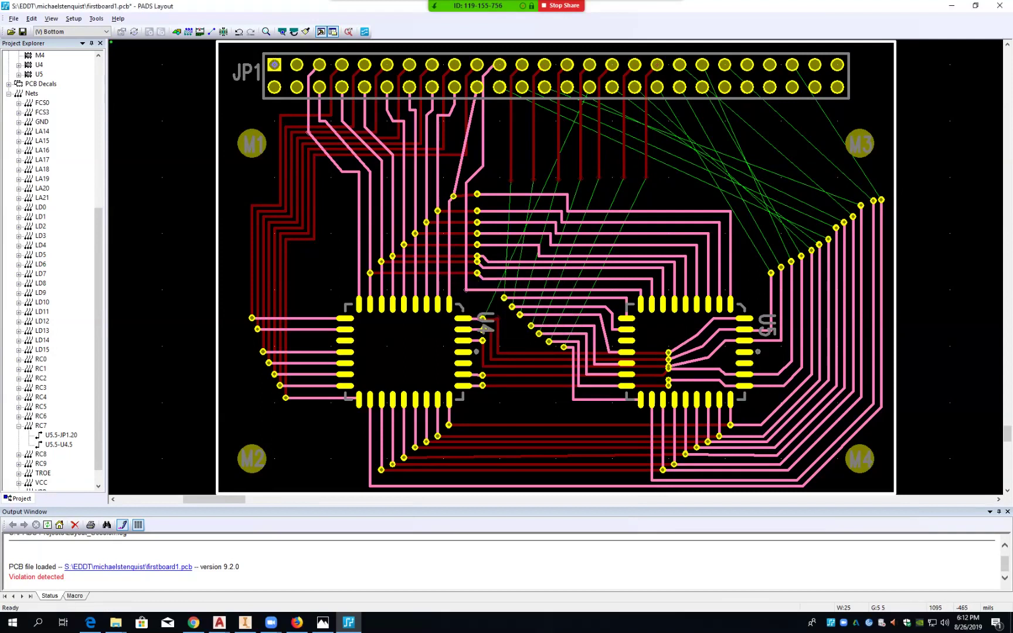
- Shift the vertical runs of the LD9 and LD10 bottom-layer traces and extend them down to their vias between U4 and U5
{"action": "double_click", "coordinate": [510, 180]}
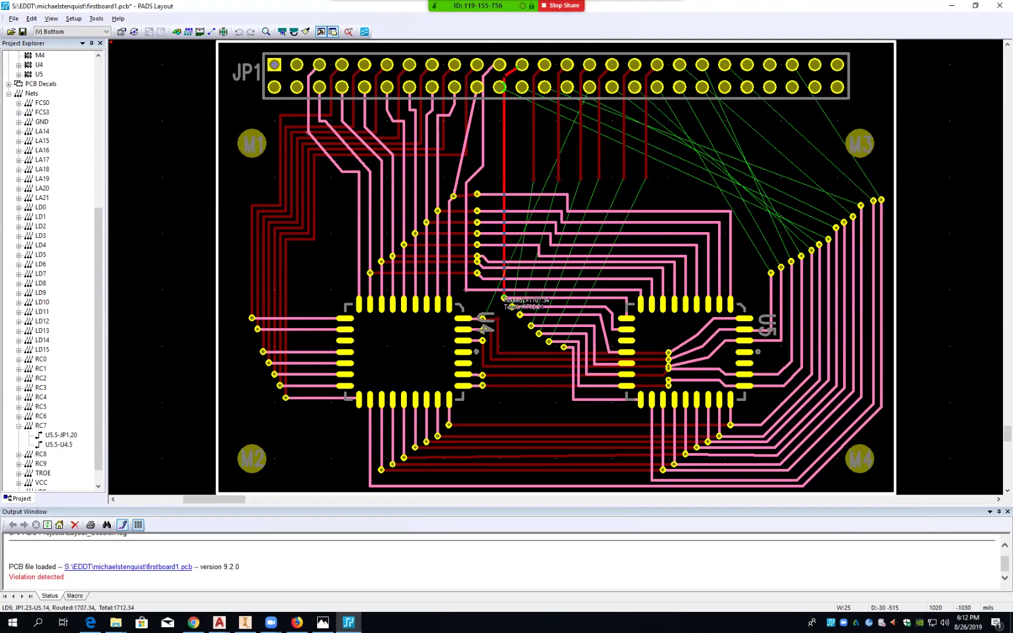
{"action": "left_click", "coordinate": [503, 297]}
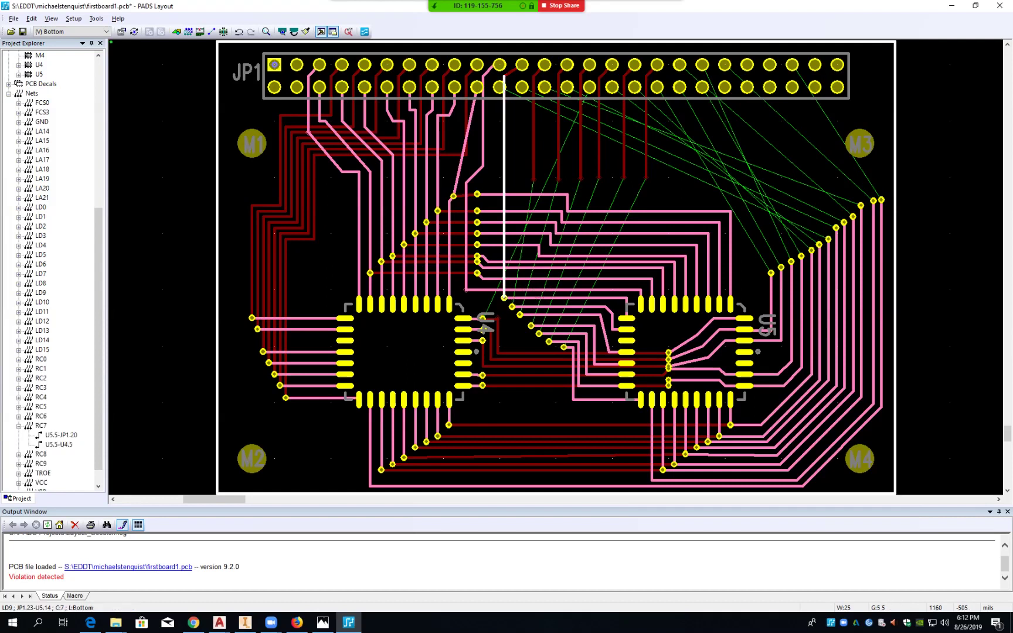
{"action": "left_click", "coordinate": [534, 179]}
{"action": "key", "text": "shift+s"}
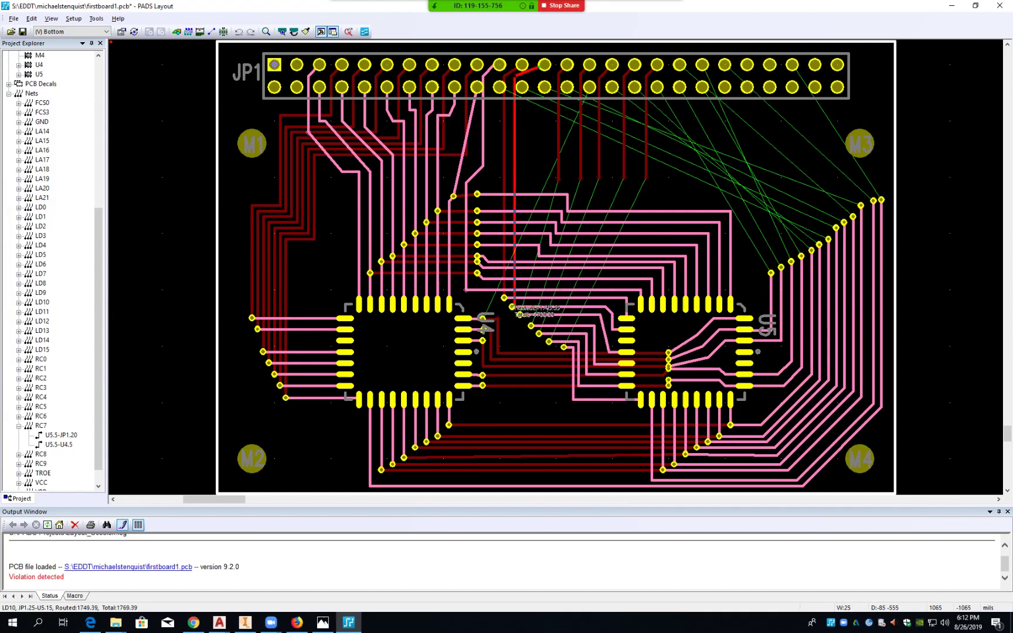
{"action": "left_click", "coordinate": [512, 306]}
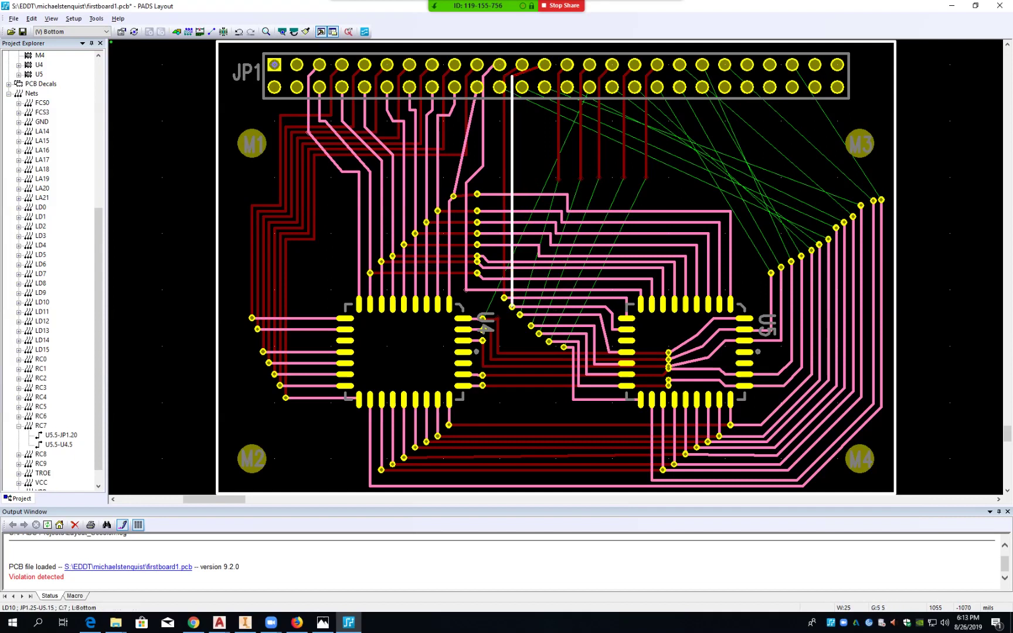
- Move the LD10 trace's vertical run back beside pin JP1.25 and pull its lower end up well above the vias
{"action": "left_click", "coordinate": [558, 179]}
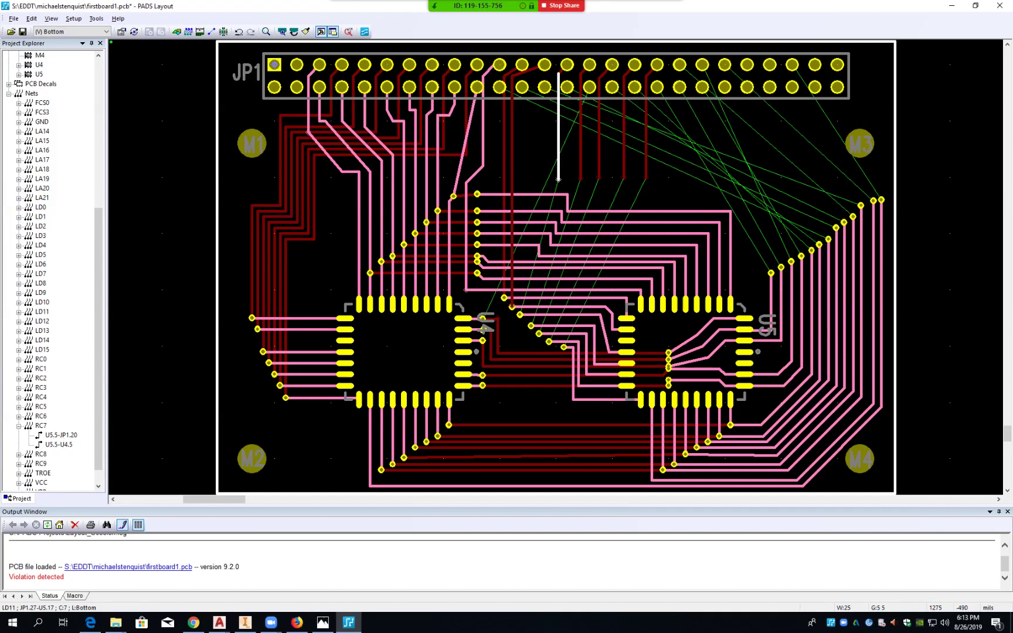
{"action": "left_click", "coordinate": [511, 80]}
{"action": "left_click_drag", "start_coordinate": [511, 81], "coordinate": [531, 85]}
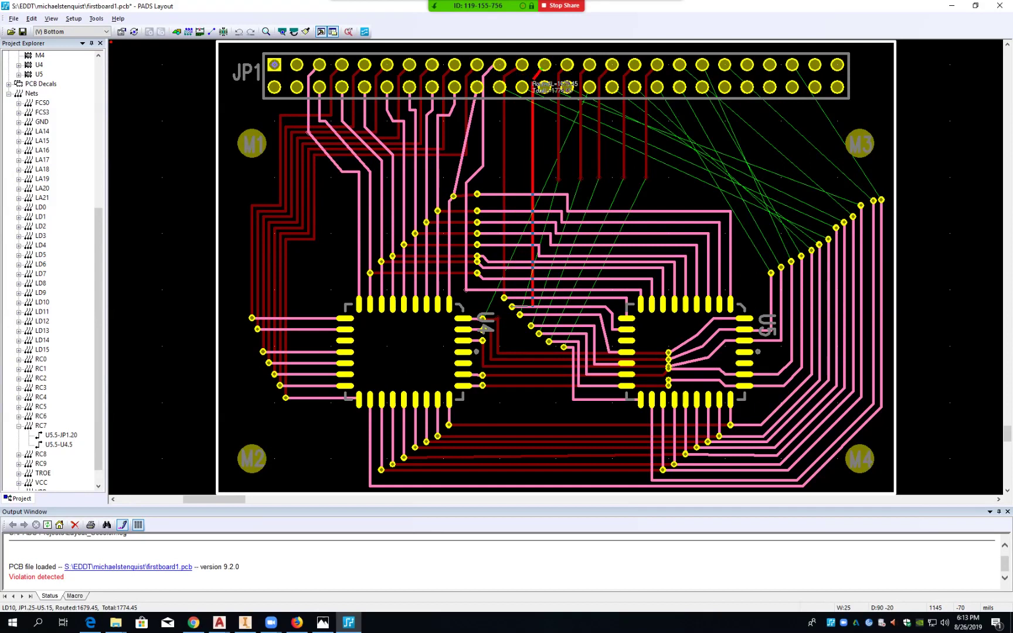
{"action": "left_click", "coordinate": [532, 85]}
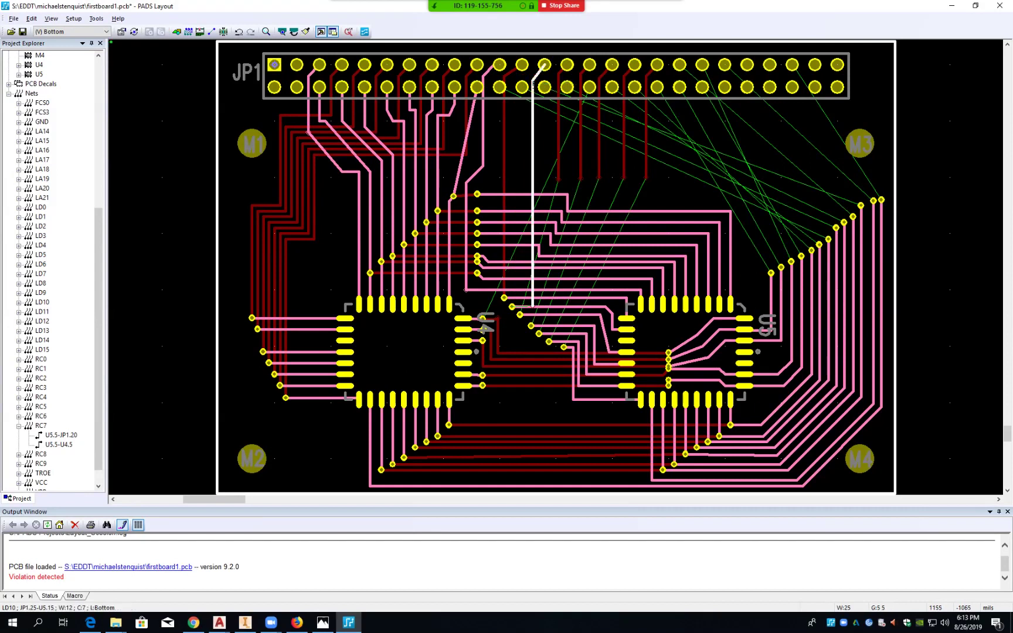
{"action": "left_click_drag", "start_coordinate": [532, 305], "coordinate": [532, 237]}
{"action": "left_click", "coordinate": [532, 237]}
- Complete the LD10 trace with a diagonal jog and a vertical run that angles into its via
{"action": "key", "text": "F2"}
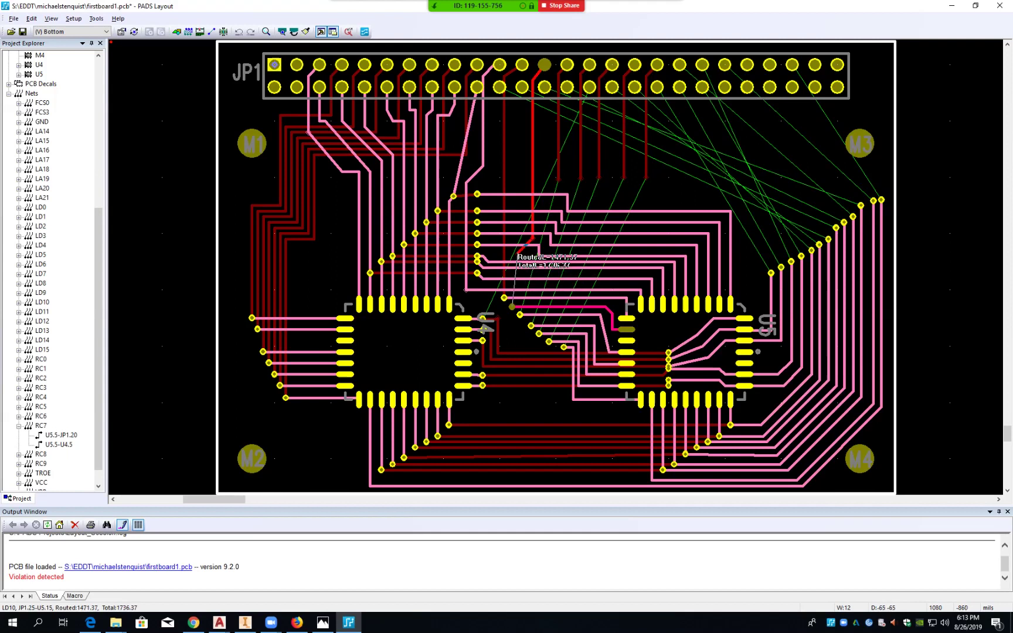
{"action": "left_click", "coordinate": [519, 253]}
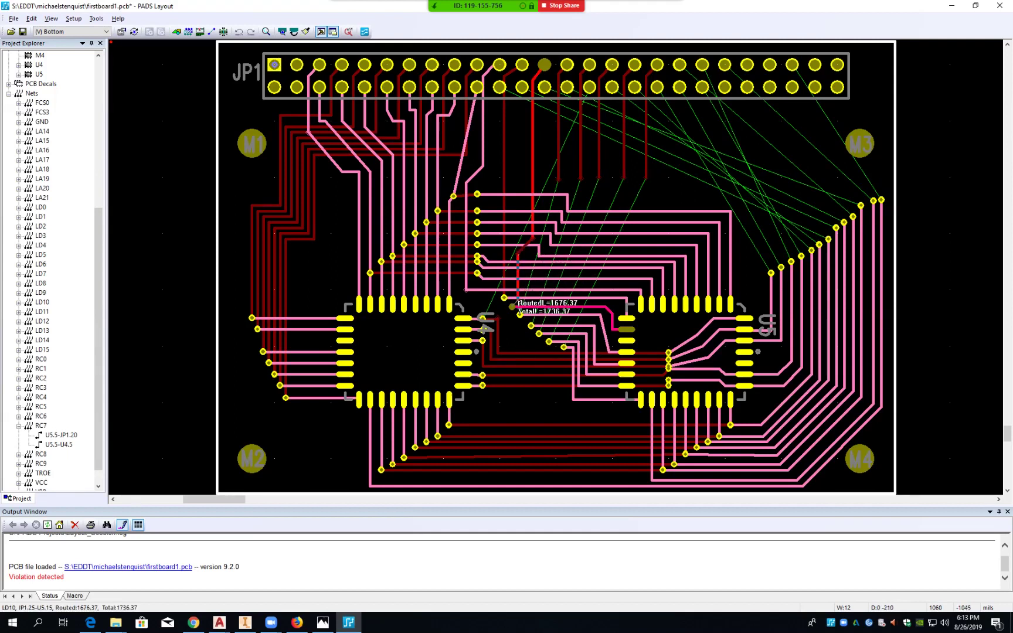
{"action": "left_click", "coordinate": [518, 301]}
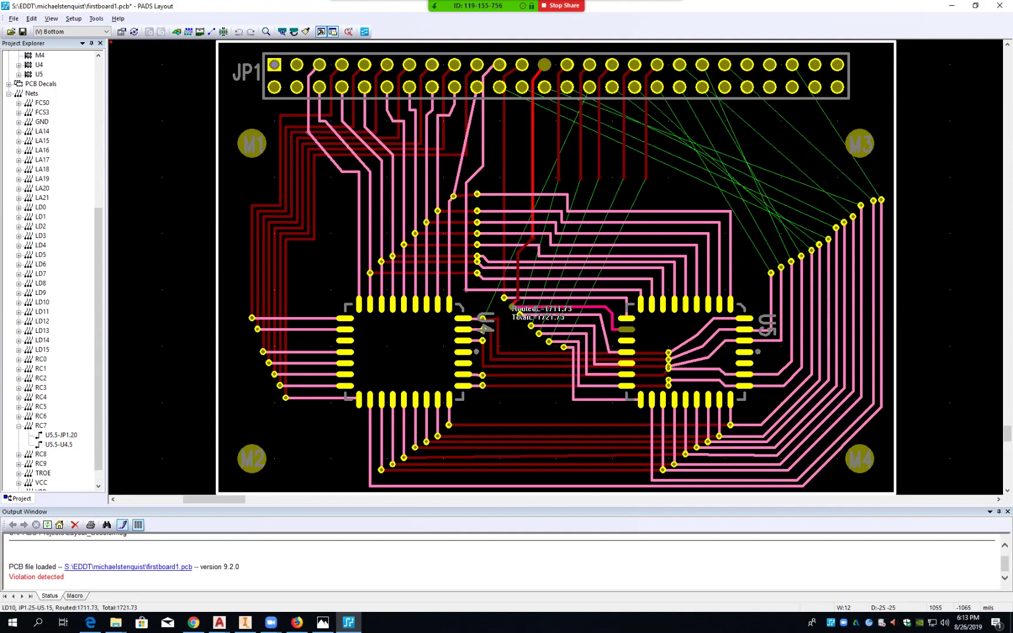
{"action": "left_click", "coordinate": [512, 306]}
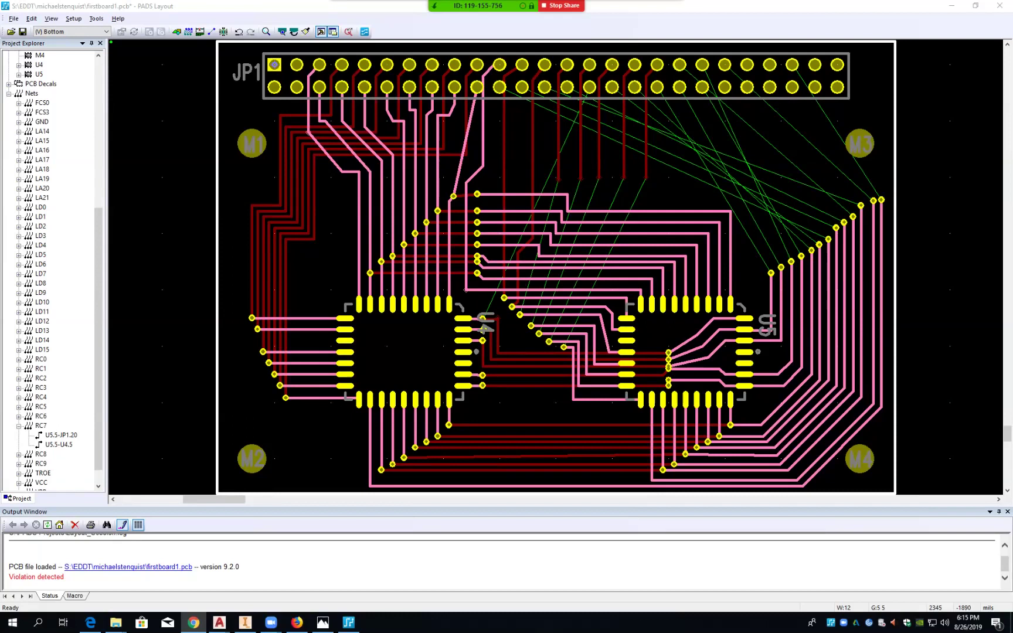
- Route the LD11 trace from its open end on the bottom layer, following LD10's diagonal jog and vertical run into its via
{"action": "key", "text": "alt+Tab"}
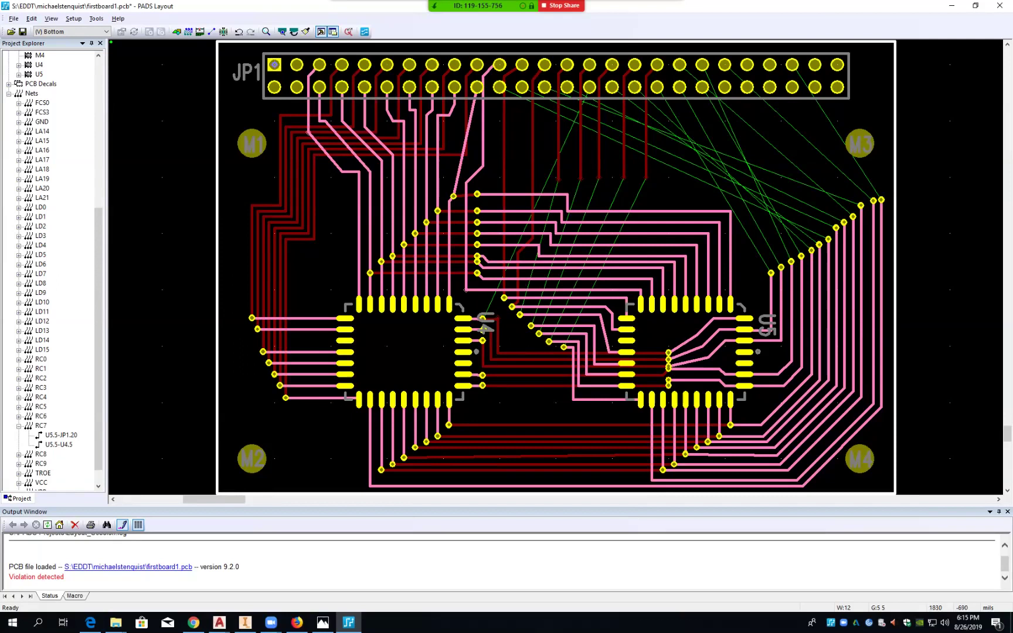
{"action": "left_click", "coordinate": [559, 179]}
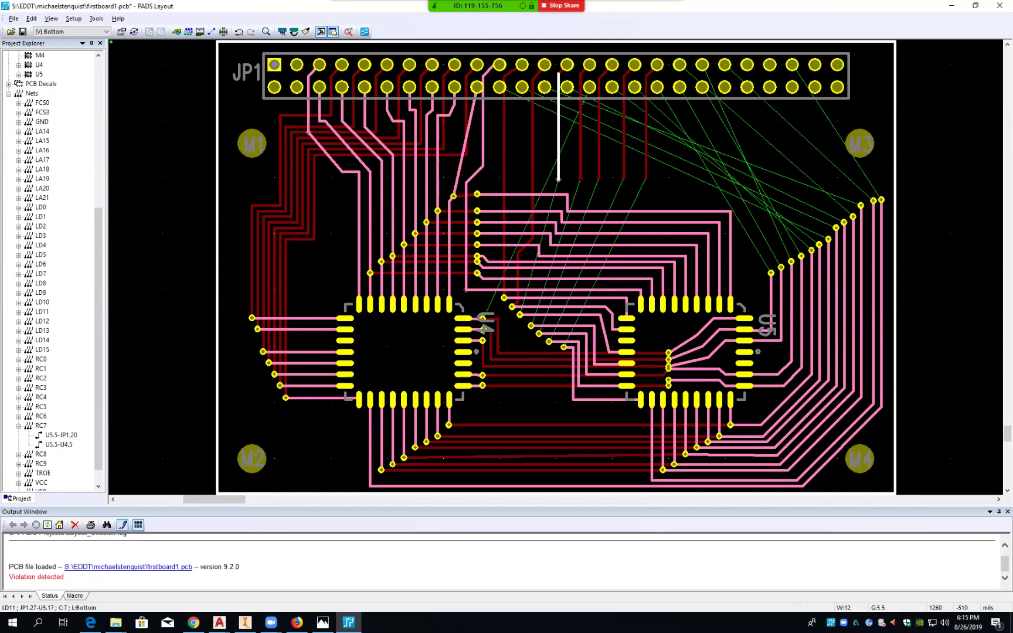
{"action": "key", "text": "F2"}
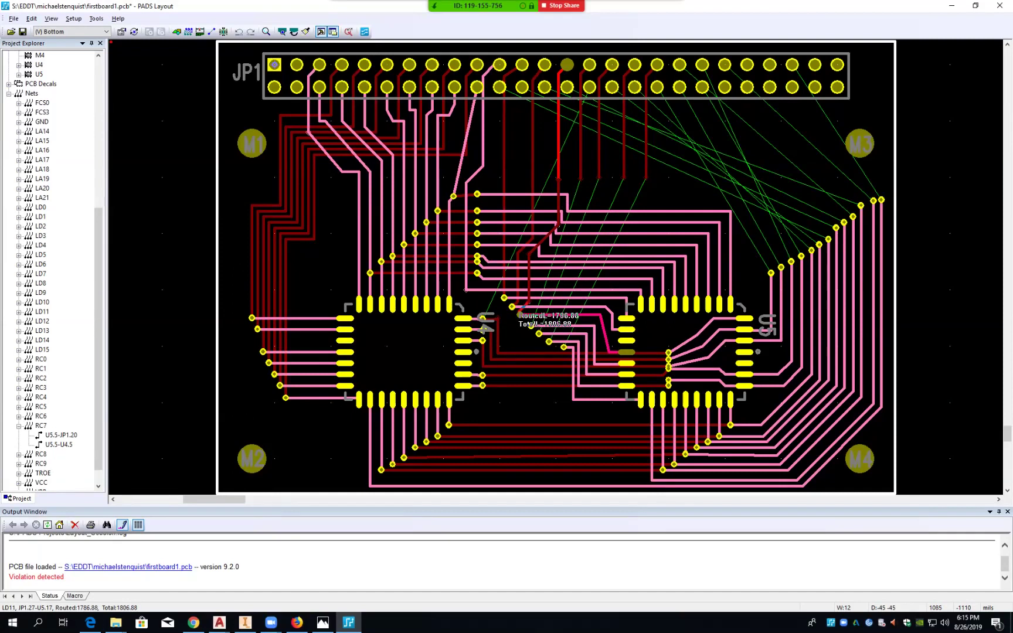
{"action": "left_click", "coordinate": [520, 315]}
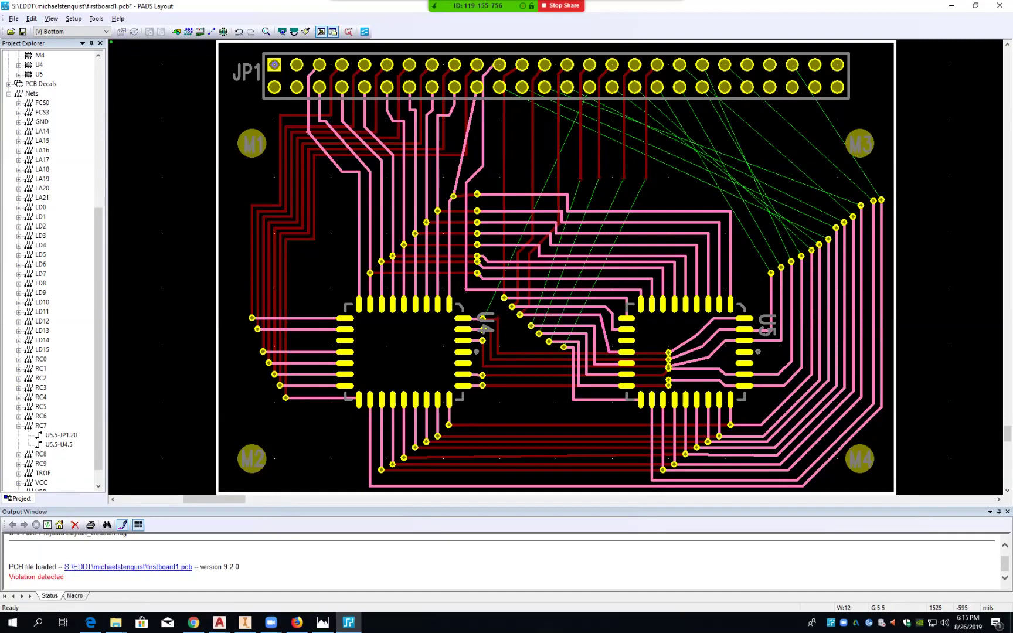
- Route the LD12 trace down to its via parallel to LD11, and shift its upper diagonal bend slightly away from LD11
{"action": "left_click", "coordinate": [581, 176]}
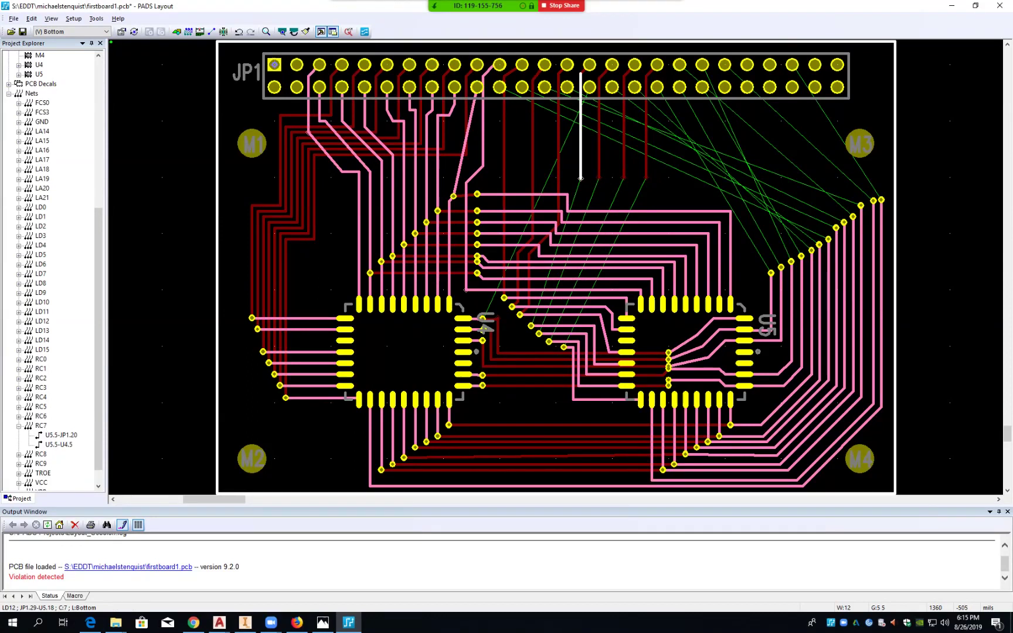
{"action": "key", "text": "F2"}
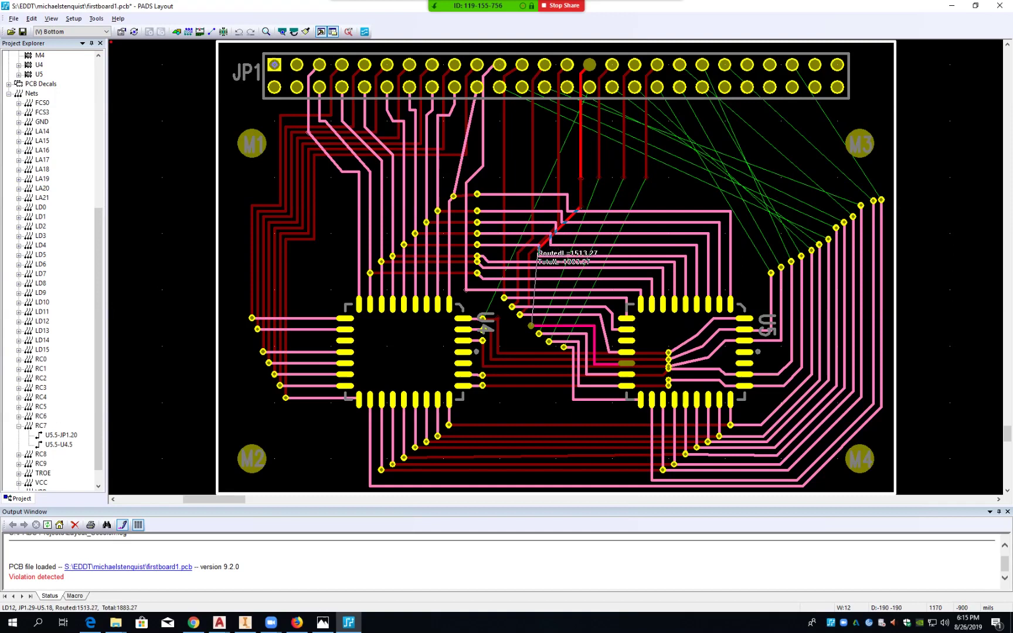
{"action": "left_click", "coordinate": [538, 247]}
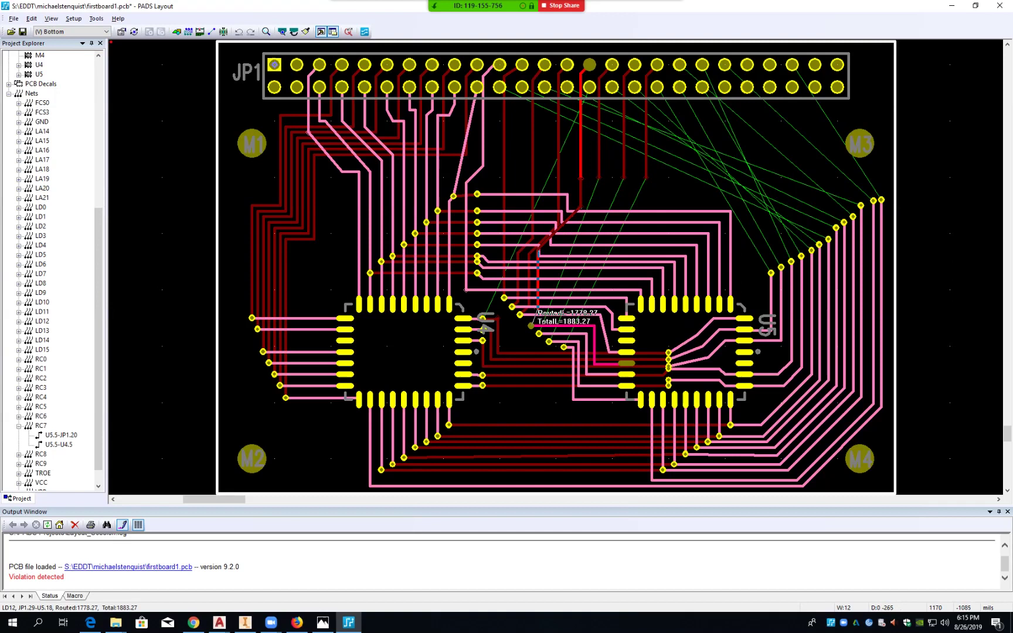
{"action": "left_click", "coordinate": [538, 315]}
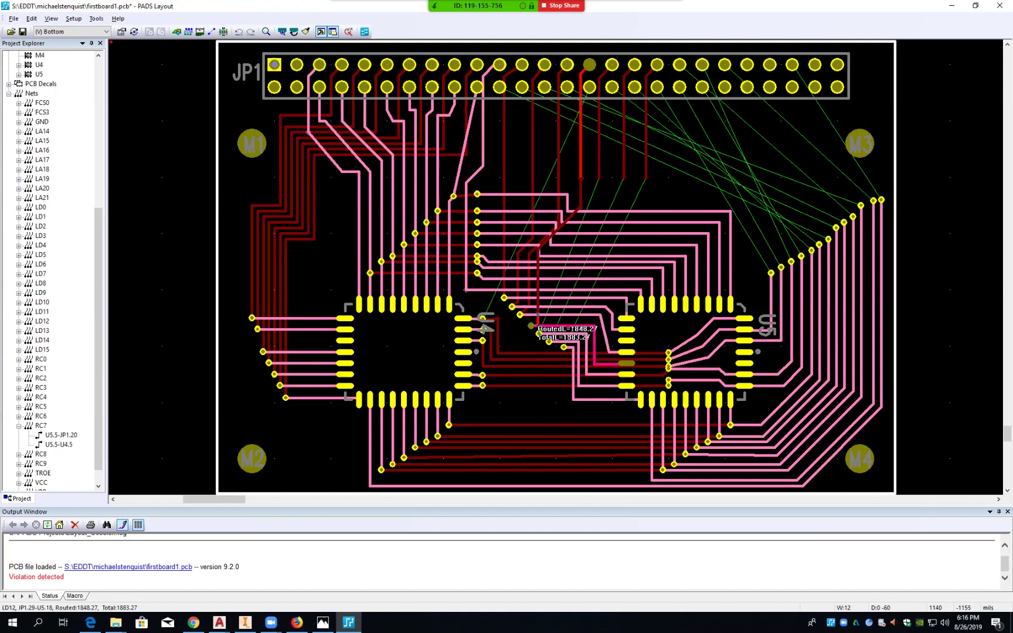
{"action": "double_click", "coordinate": [538, 324]}
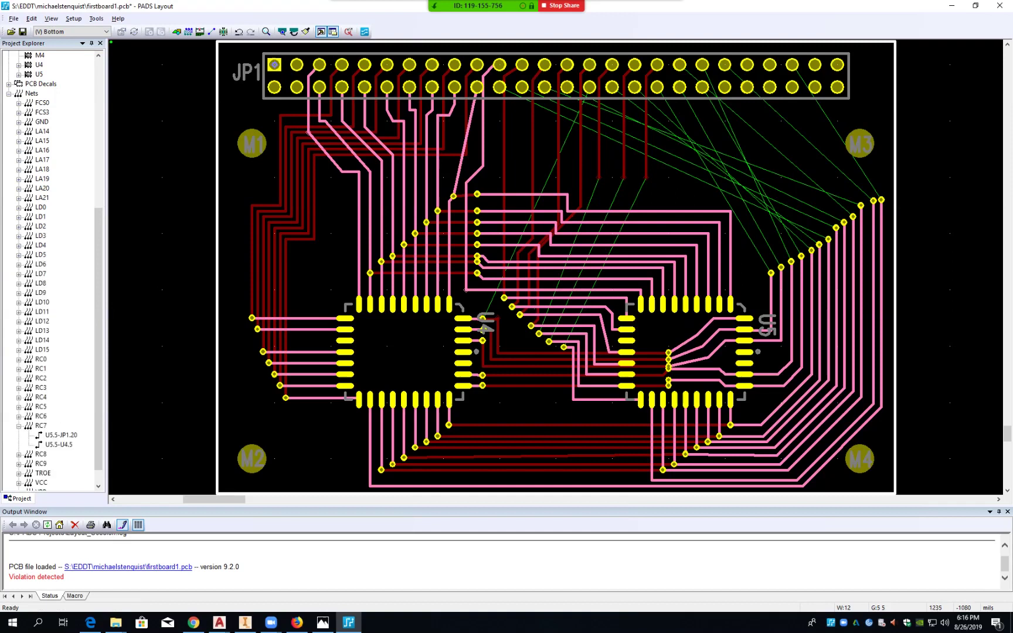
{"action": "left_click_drag", "start_coordinate": [580, 206], "coordinate": [583, 215]}
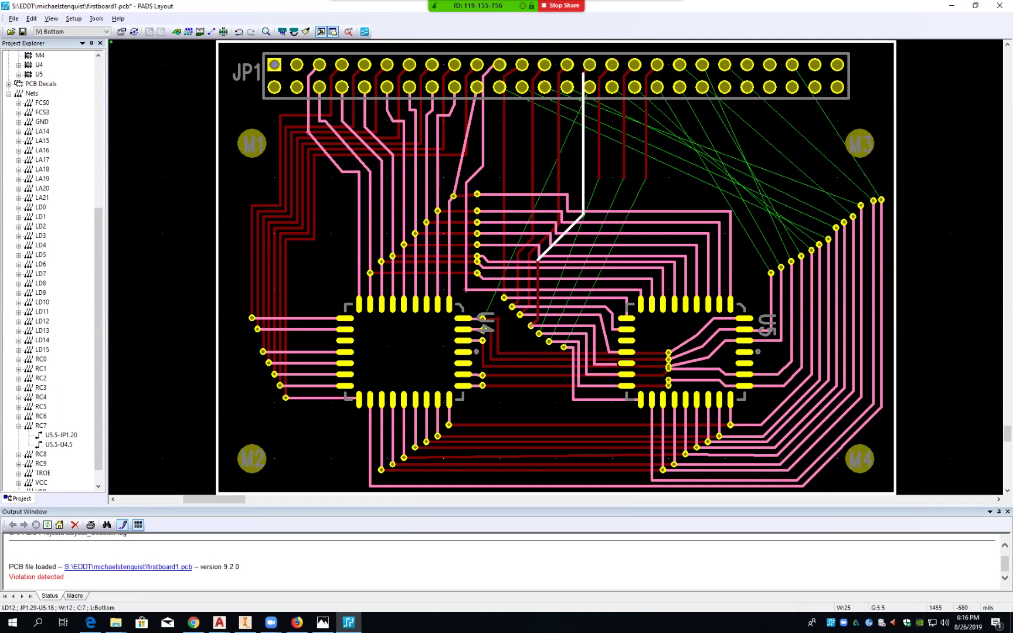
- Route the LD13 trace from its open end through a diagonal jog parallel to LD12 and down into its via
{"action": "left_click", "coordinate": [599, 176]}
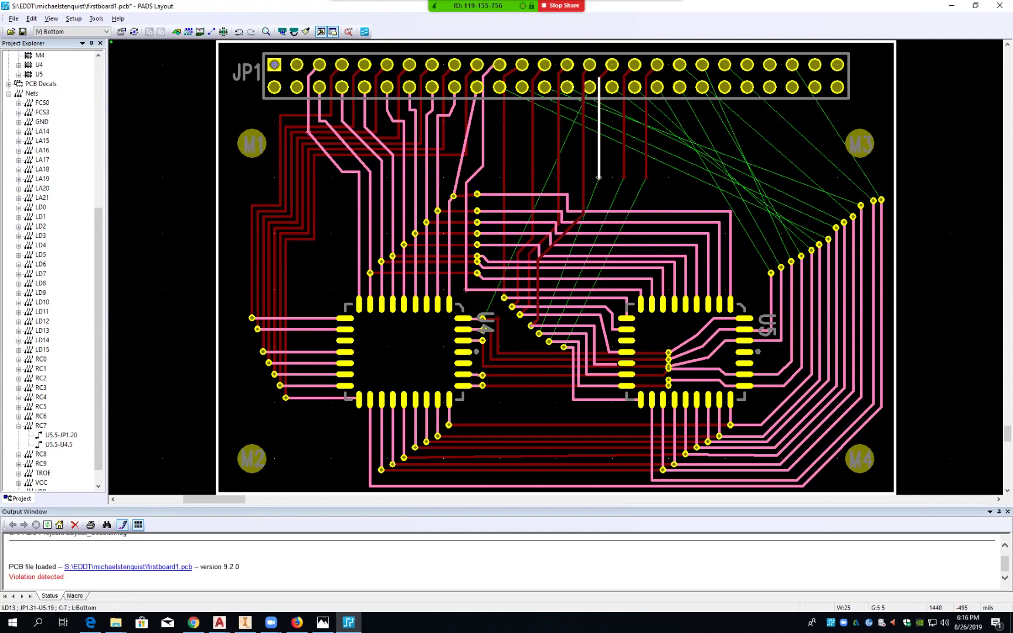
{"action": "mouse_move", "coordinate": [599, 176]}
{"action": "left_mouse_down"}
{"action": "mouse_move", "coordinate": [600, 221]}
{"action": "mouse_move", "coordinate": [648, 229]}
{"action": "mouse_move", "coordinate": [575, 239]}
{"action": "mouse_move", "coordinate": [556, 264]}
{"action": "mouse_move", "coordinate": [555, 328]}
{"action": "mouse_move", "coordinate": [555, 316]}
{"action": "mouse_move", "coordinate": [540, 332]}
{"action": "left_mouse_up"}
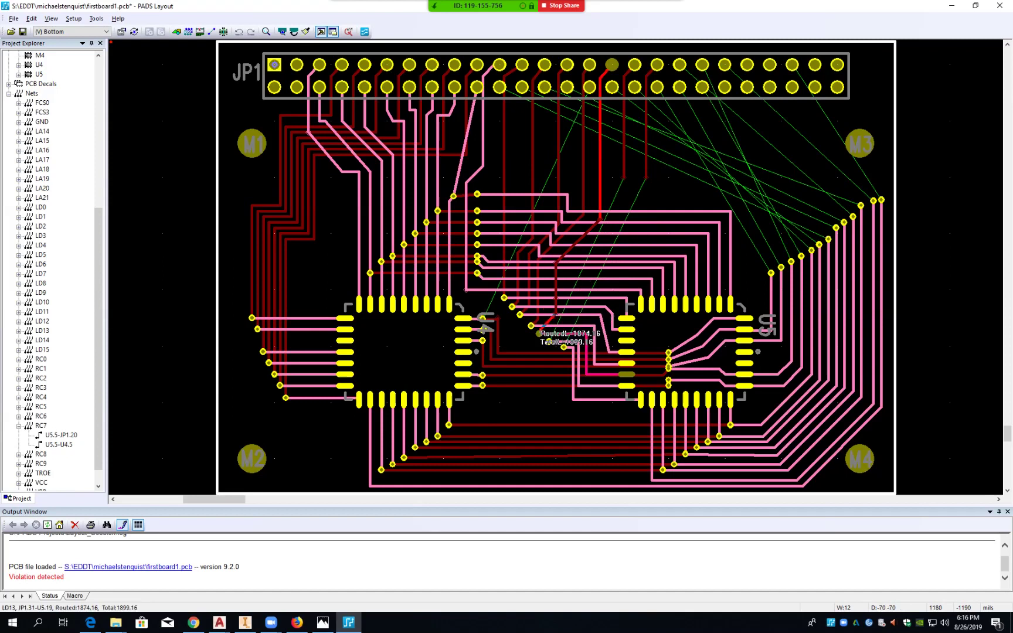
{"action": "key", "text": "Escape"}
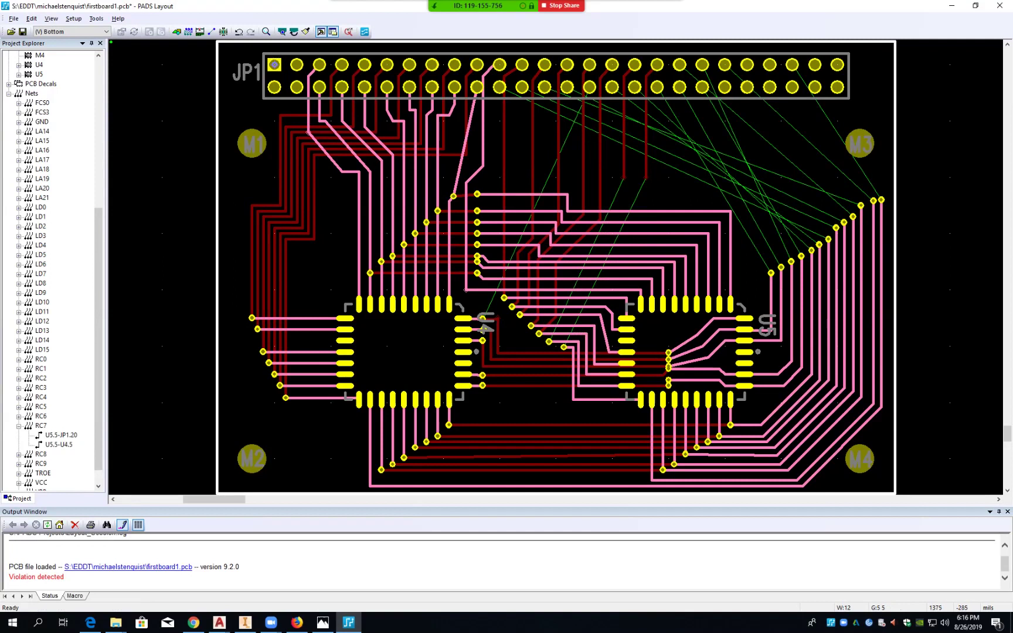
- Nudge the upper vertical runs of the LD12 and LD11 traces slightly toward the LD10 trace
{"action": "left_click", "coordinate": [582, 128]}
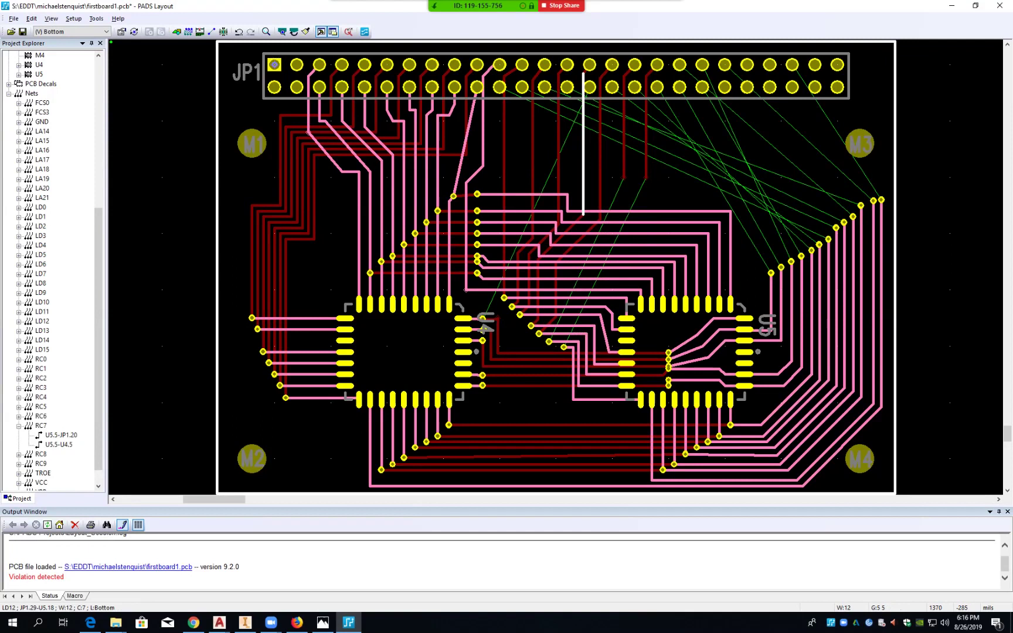
{"action": "left_click_drag", "start_coordinate": [582, 129], "coordinate": [580, 128]}
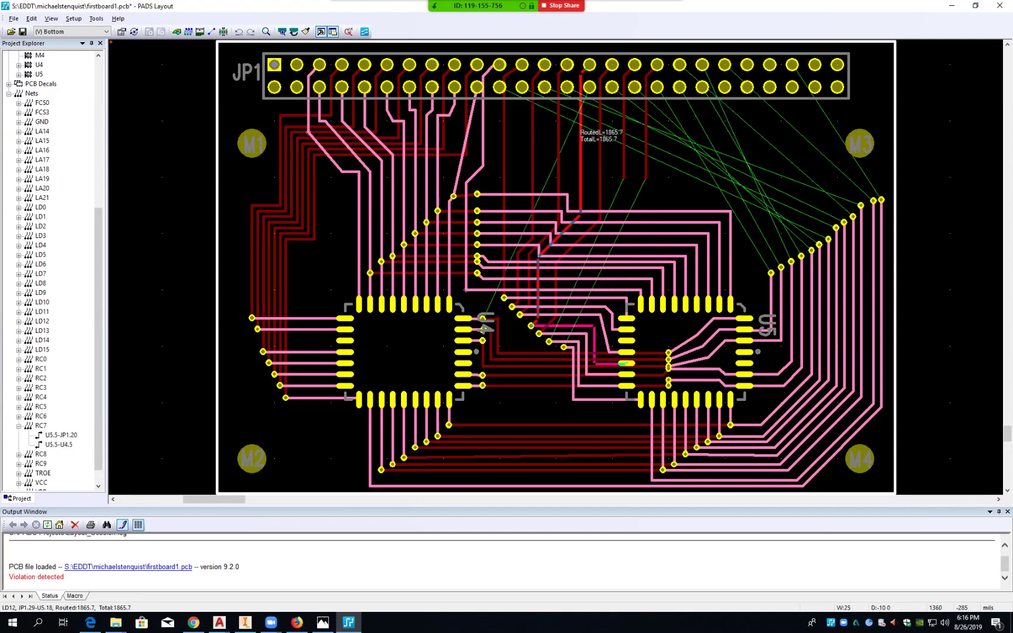
{"action": "left_click_drag", "start_coordinate": [580, 132], "coordinate": [579, 133]}
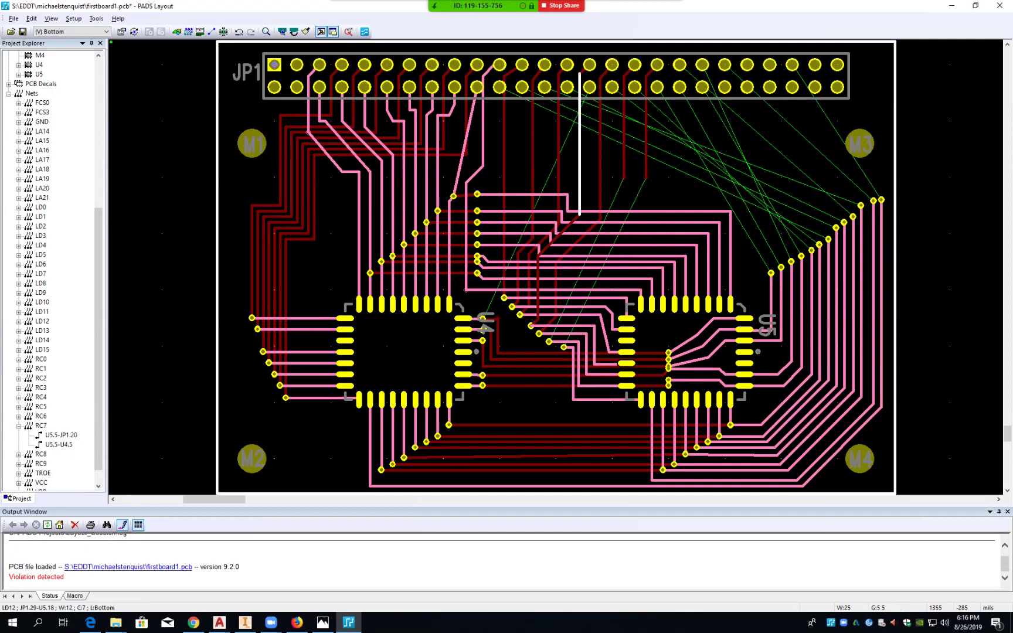
{"action": "left_click", "coordinate": [559, 127]}
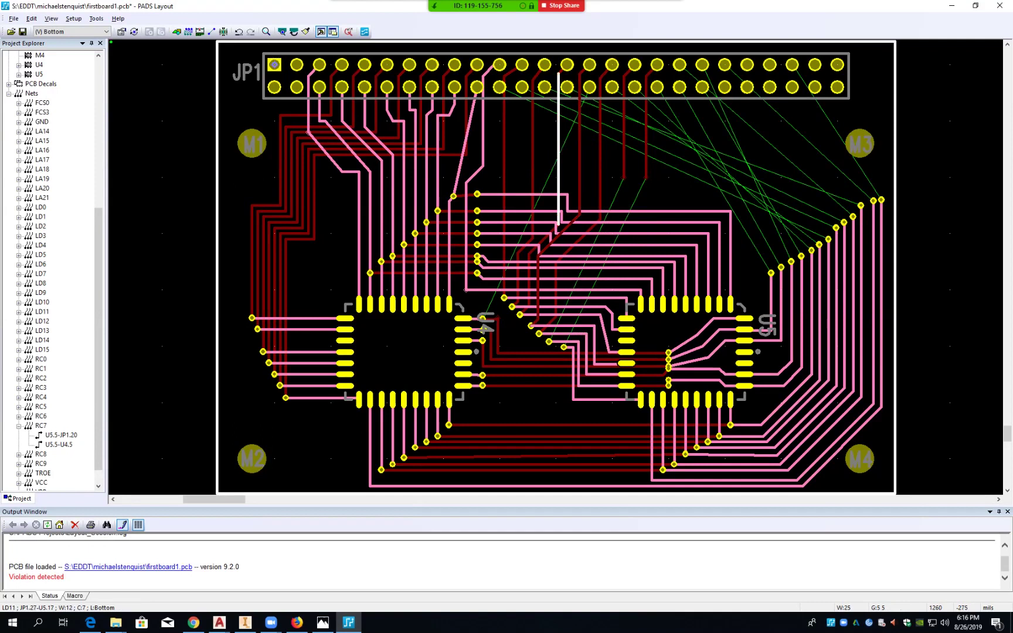
{"action": "left_click_drag", "start_coordinate": [559, 126], "coordinate": [556, 131]}
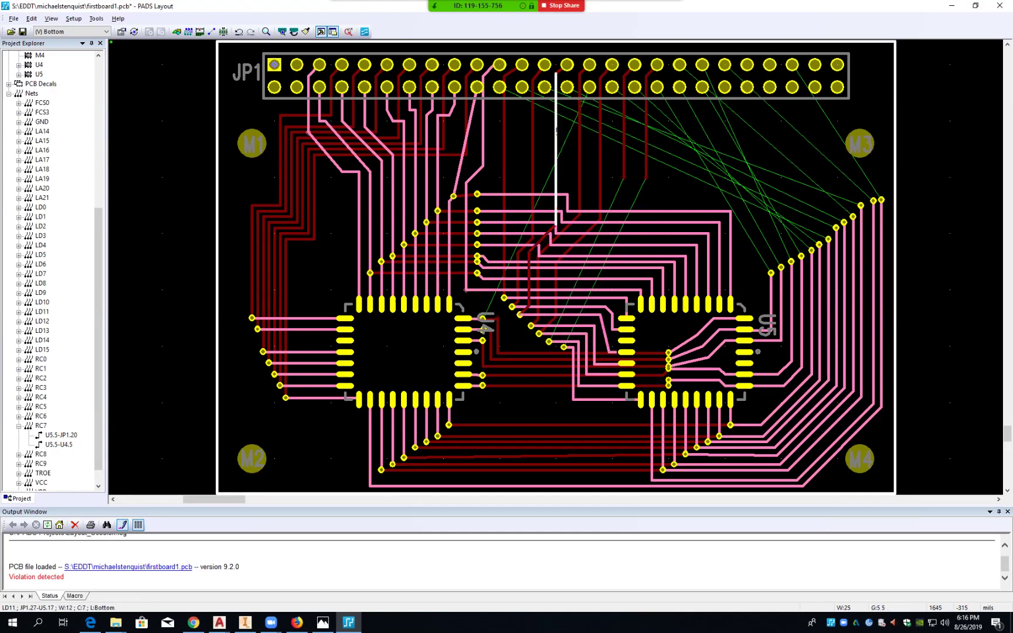
- Route the LD14 trace from its open end straight down, through a diagonal jog parallel to LD13, and on into its via
{"action": "left_click", "coordinate": [623, 177]}
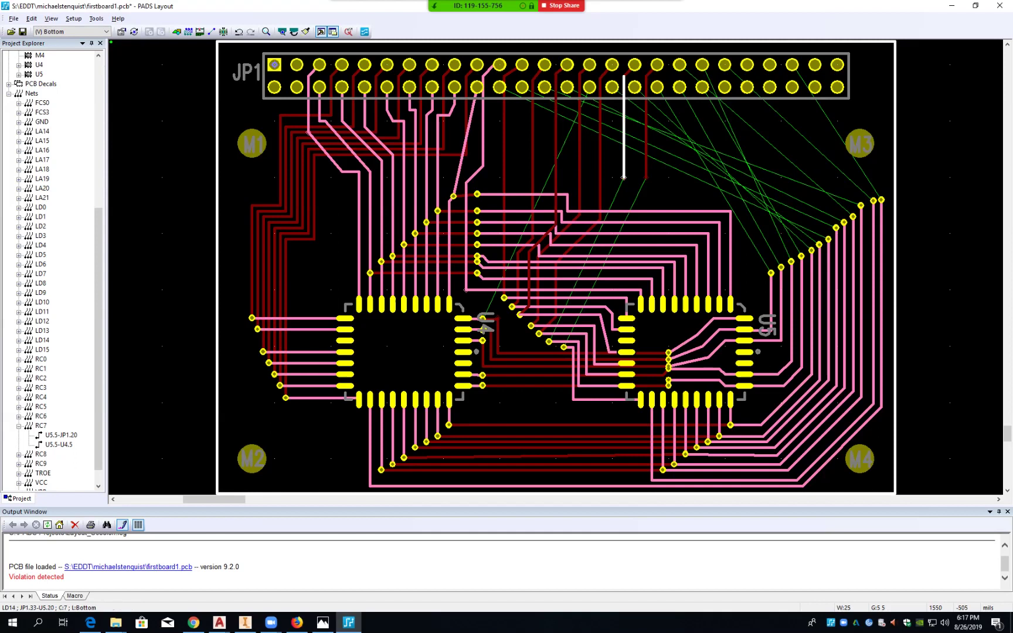
{"action": "key", "text": "F2"}
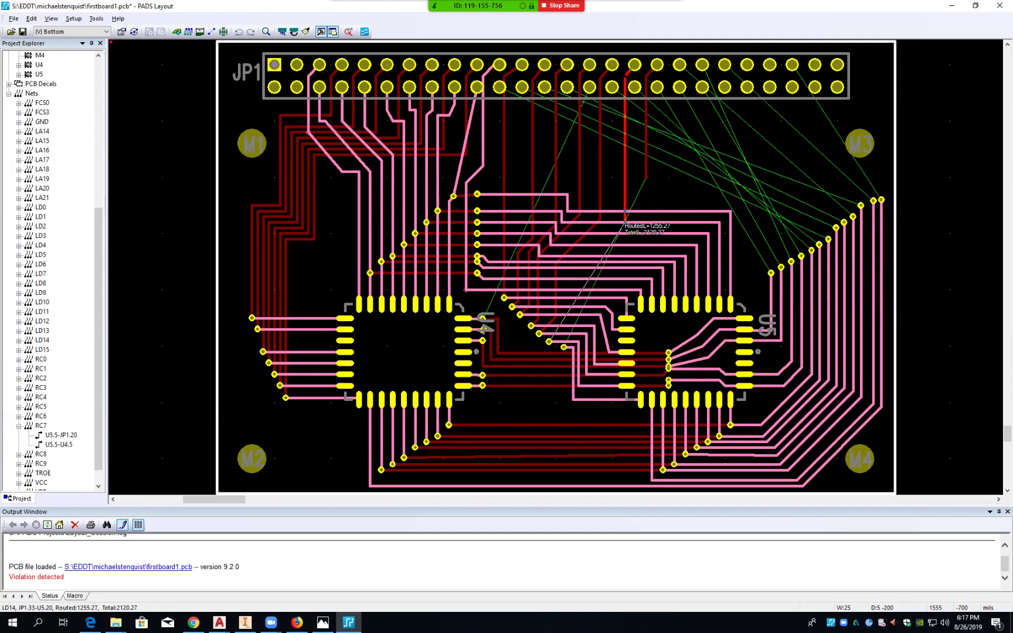
{"action": "left_click", "coordinate": [623, 222]}
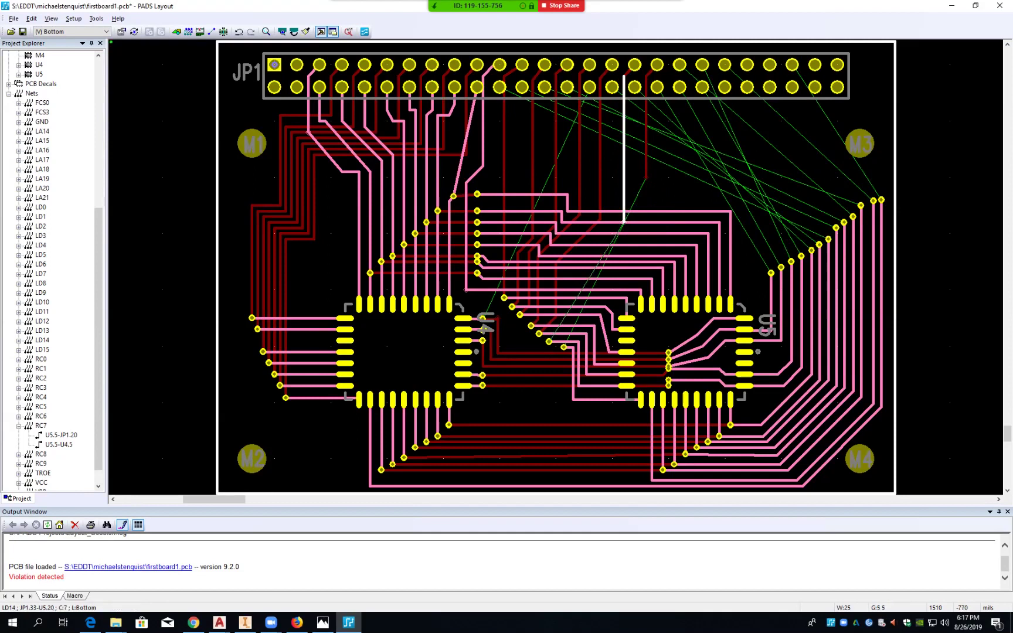
{"action": "key", "text": "F2"}
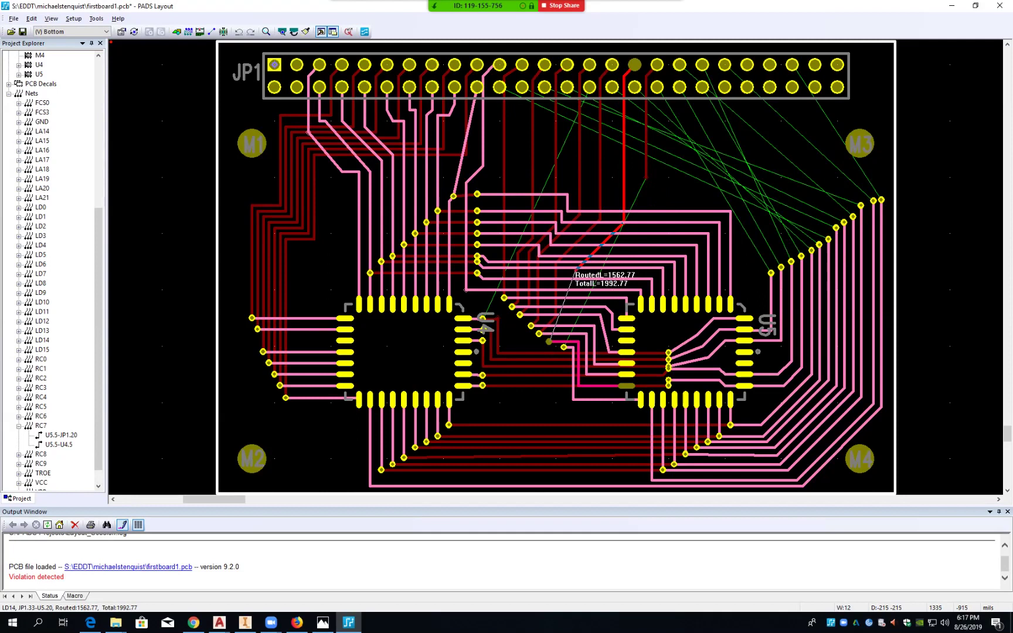
{"action": "left_click", "coordinate": [576, 271]}
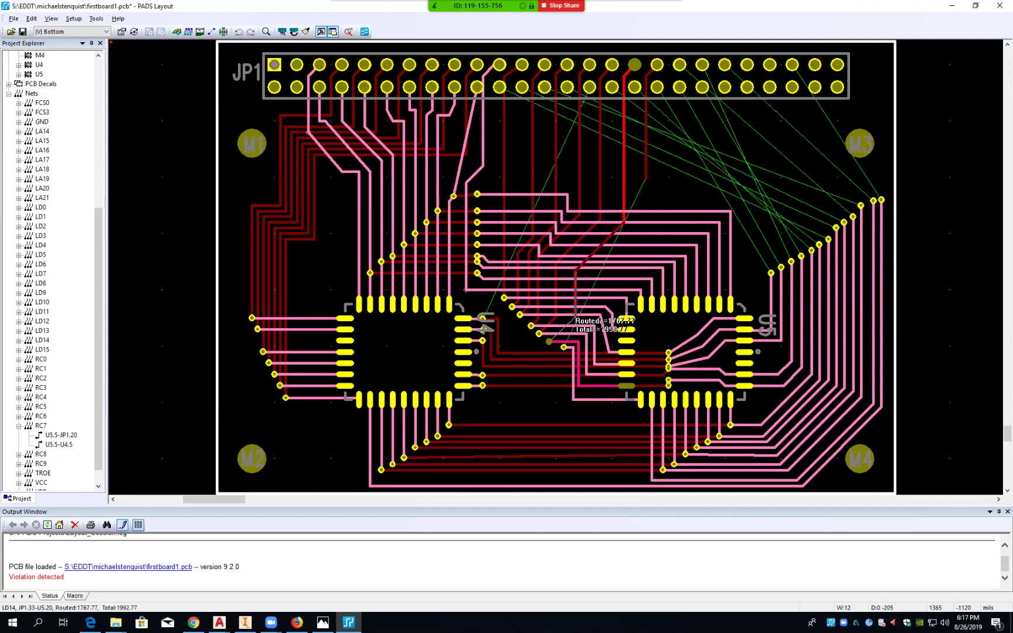
{"action": "left_click", "coordinate": [575, 317]}
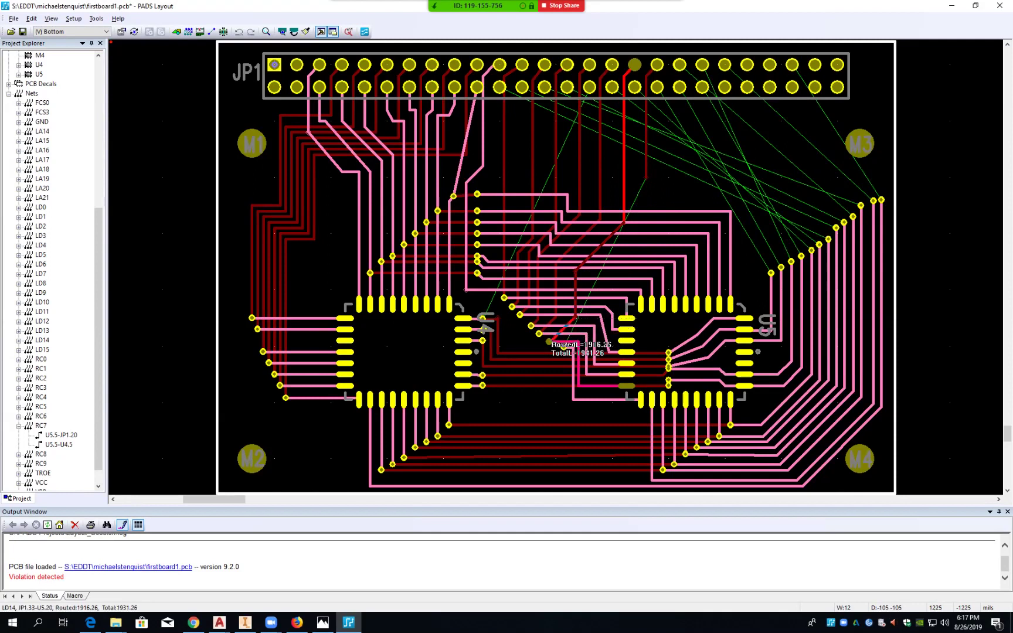
{"action": "left_click", "coordinate": [549, 341]}
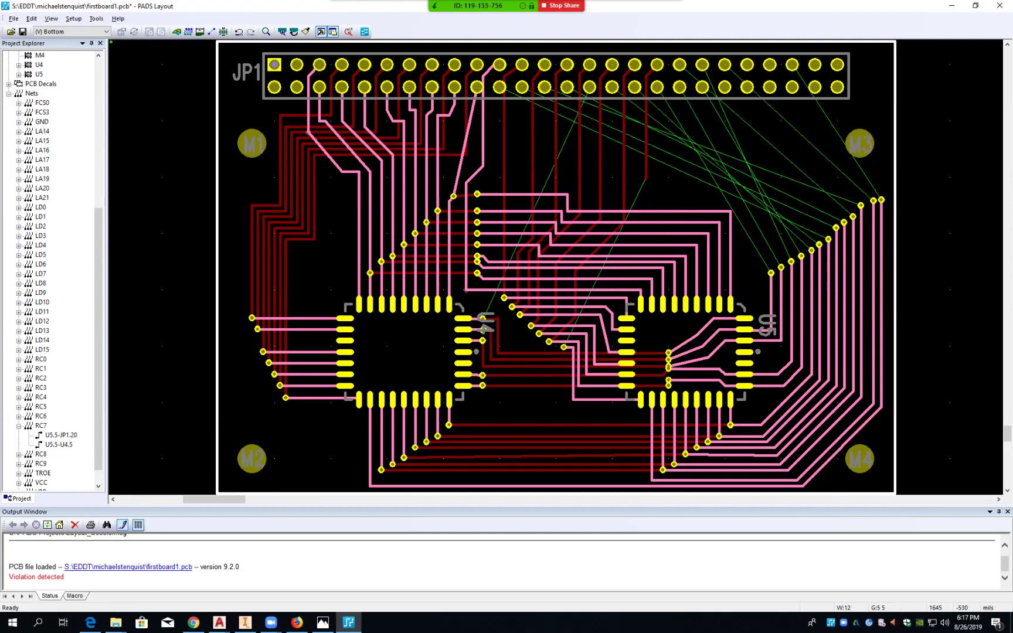
- Route the LD15 trace from its open end through a diagonal jog parallel to LD14 and down into its via
{"action": "left_click", "coordinate": [646, 178]}
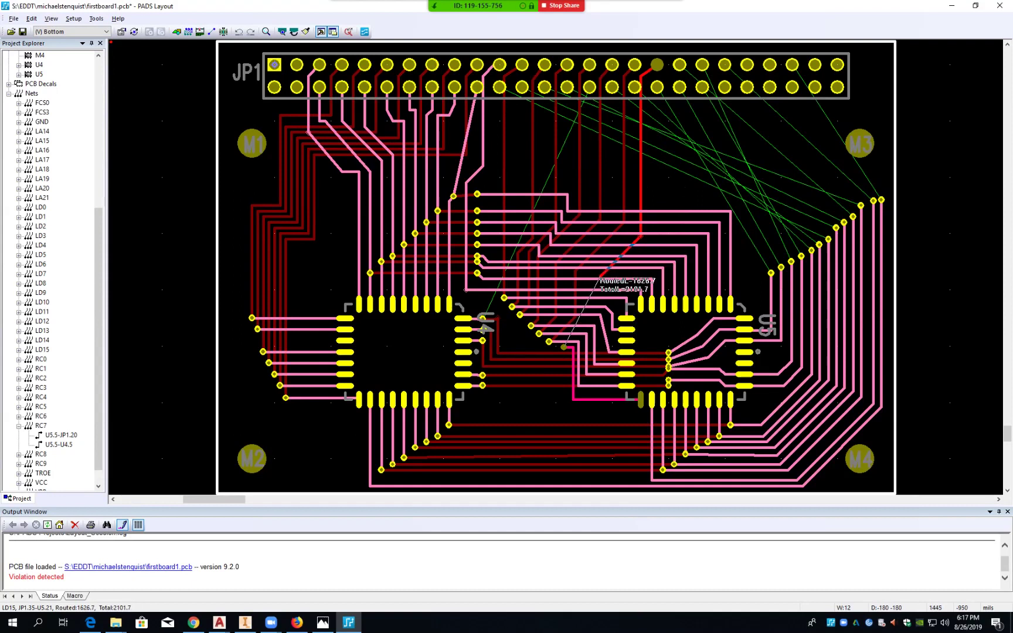
{"action": "left_click", "coordinate": [599, 276]}
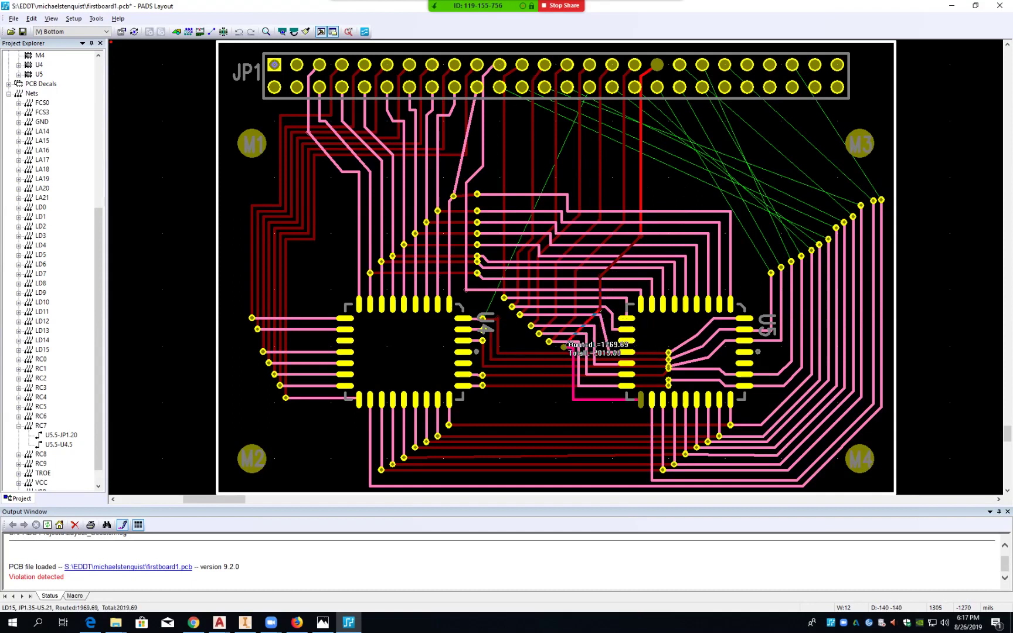
{"action": "left_click", "coordinate": [564, 347]}
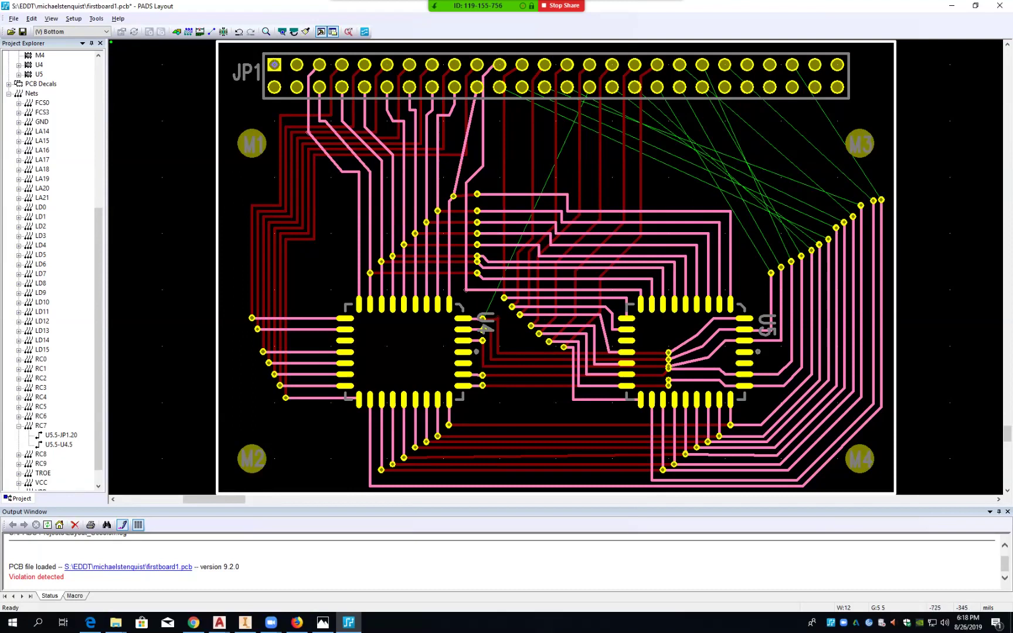
- On the Top layer, route LA16 from its U5 pad about 78 mils outward and 180 mils toward JP1, ending in a via
{"action": "left_click", "coordinate": [104, 32]}
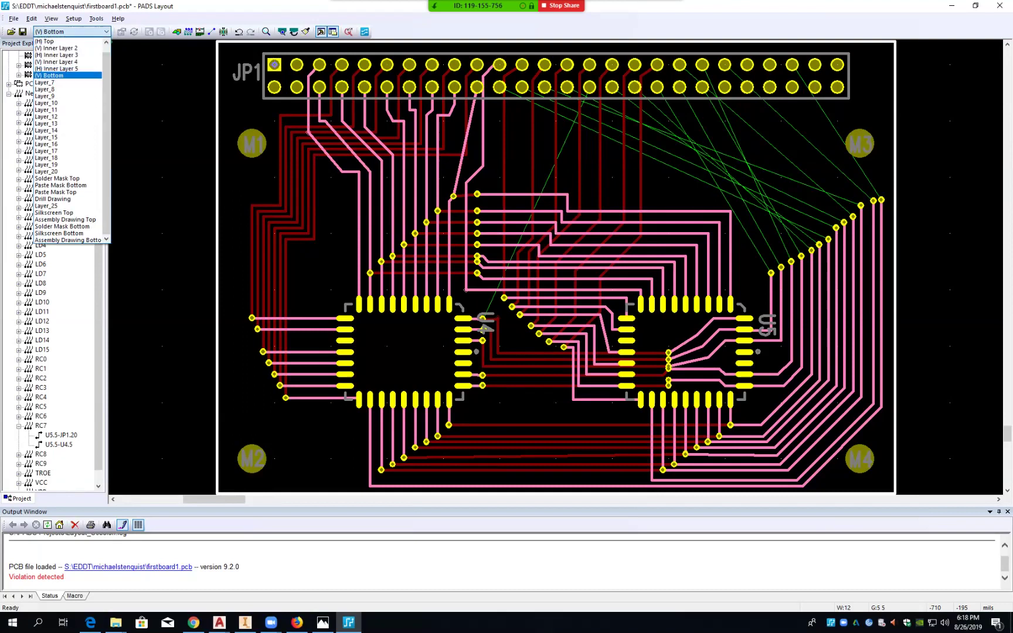
{"action": "left_click", "coordinate": [46, 41]}
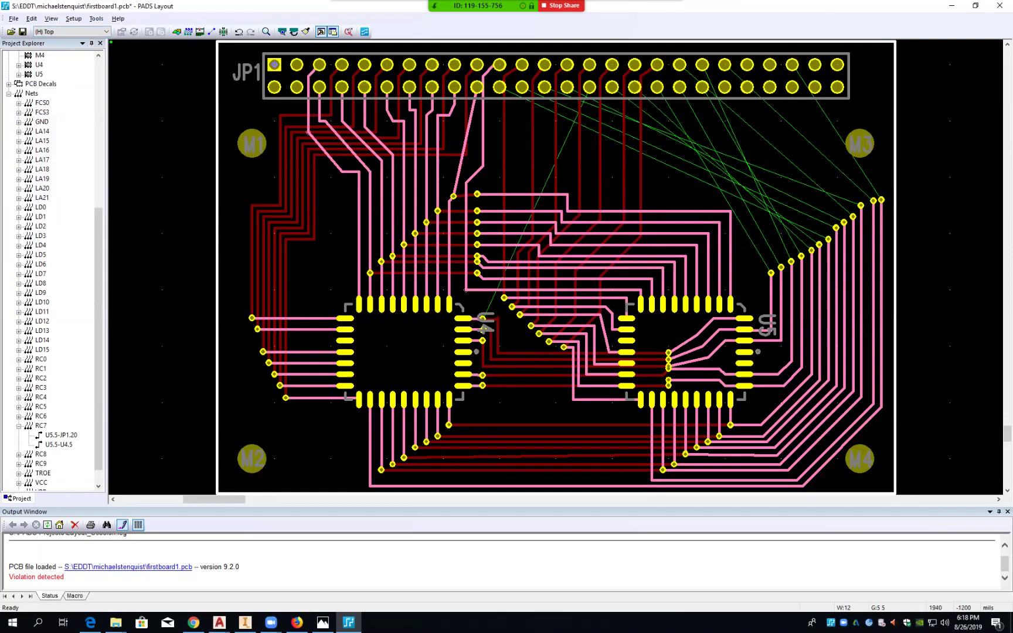
{"action": "left_click", "coordinate": [747, 319]}
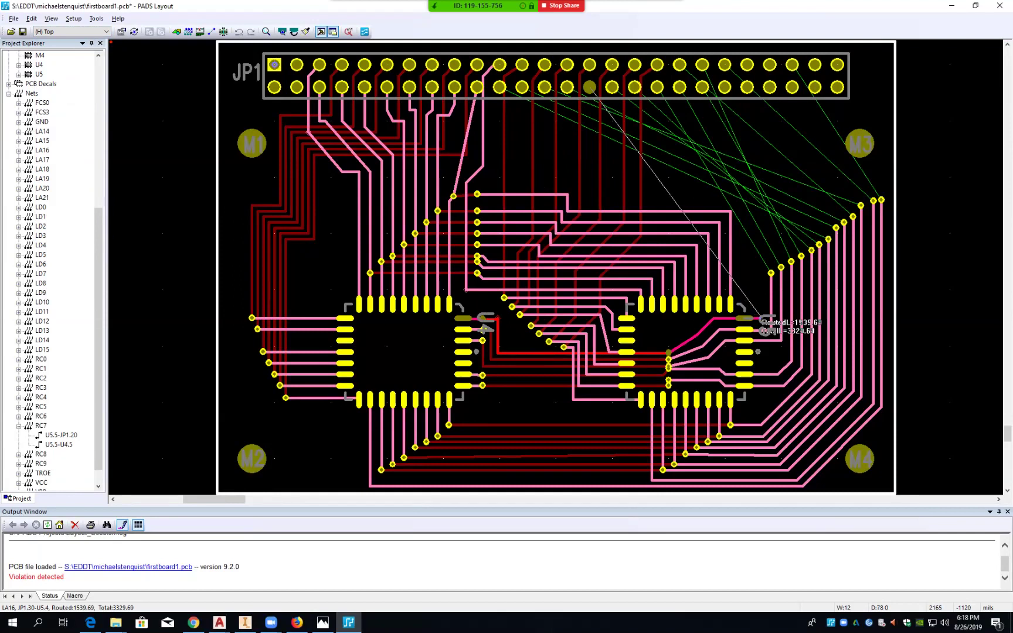
{"action": "left_click", "coordinate": [761, 318]}
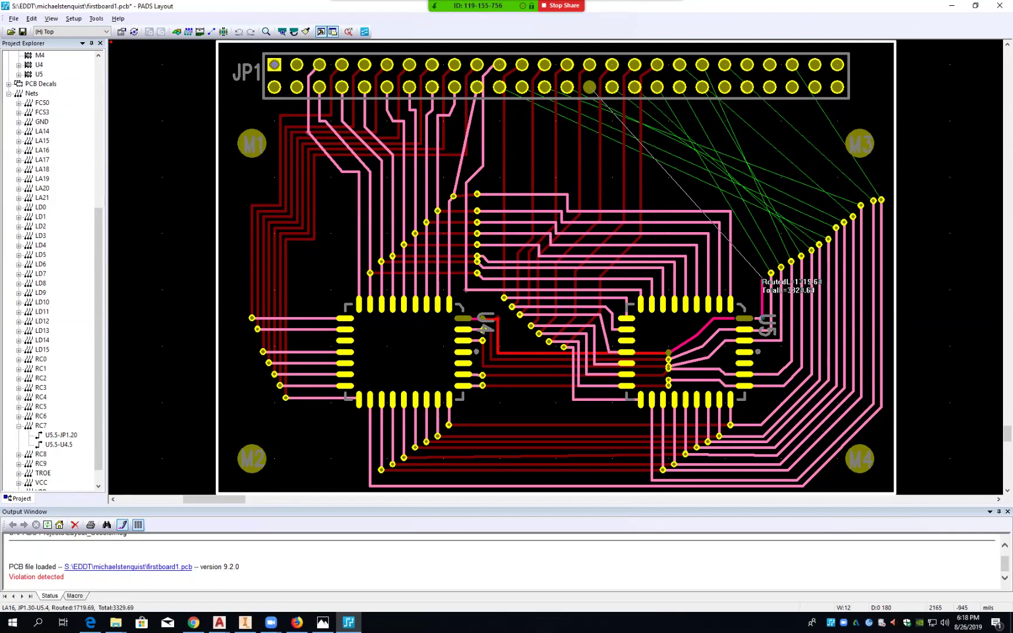
{"action": "double_click", "coordinate": [762, 277]}
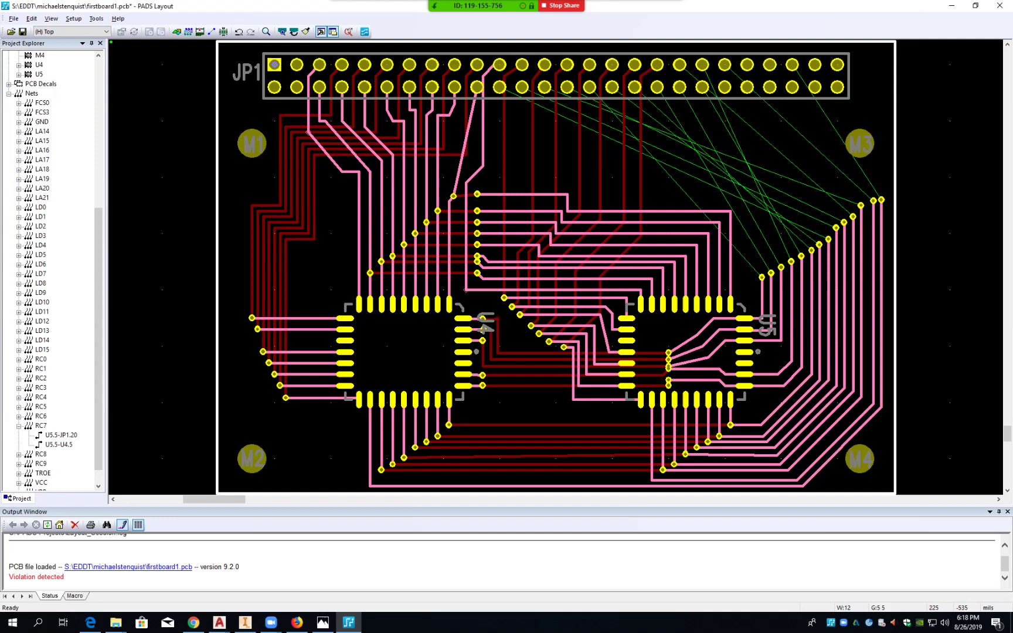
- Shift the LD9 trace's long vertical run about 30 mils toward LD10 and reroute its lower end into its via
{"action": "left_click", "coordinate": [504, 127]}
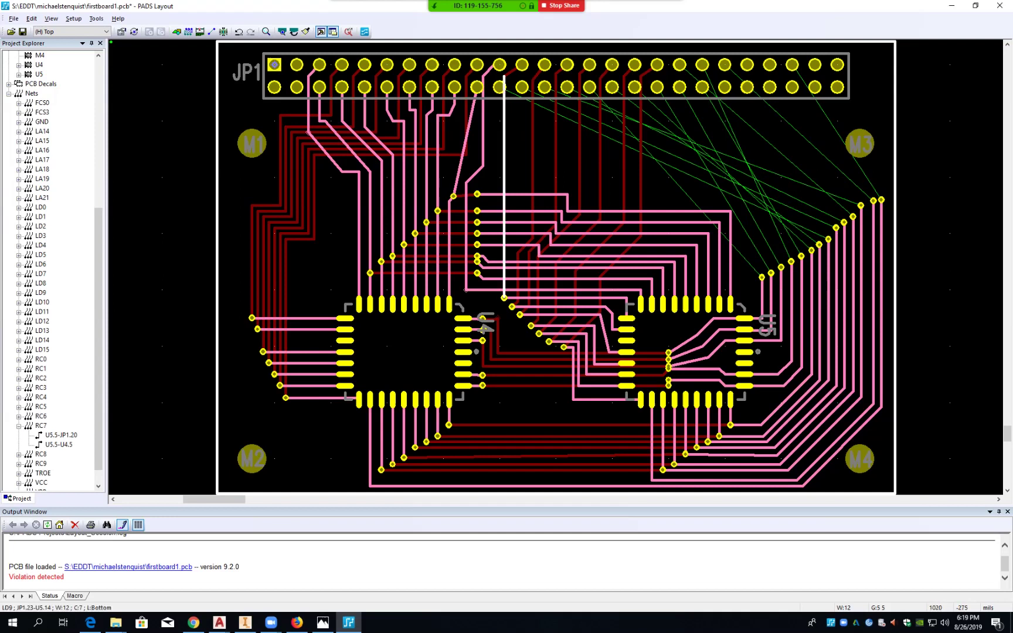
{"action": "left_click_drag", "start_coordinate": [505, 126], "coordinate": [511, 127]}
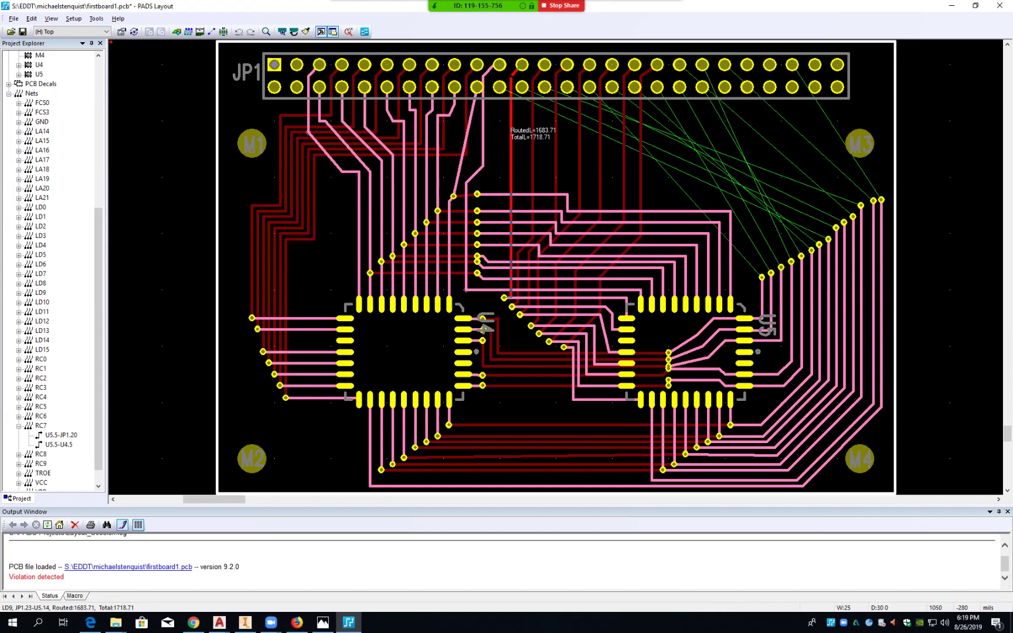
{"action": "left_click_drag", "start_coordinate": [510, 128], "coordinate": [511, 128]}
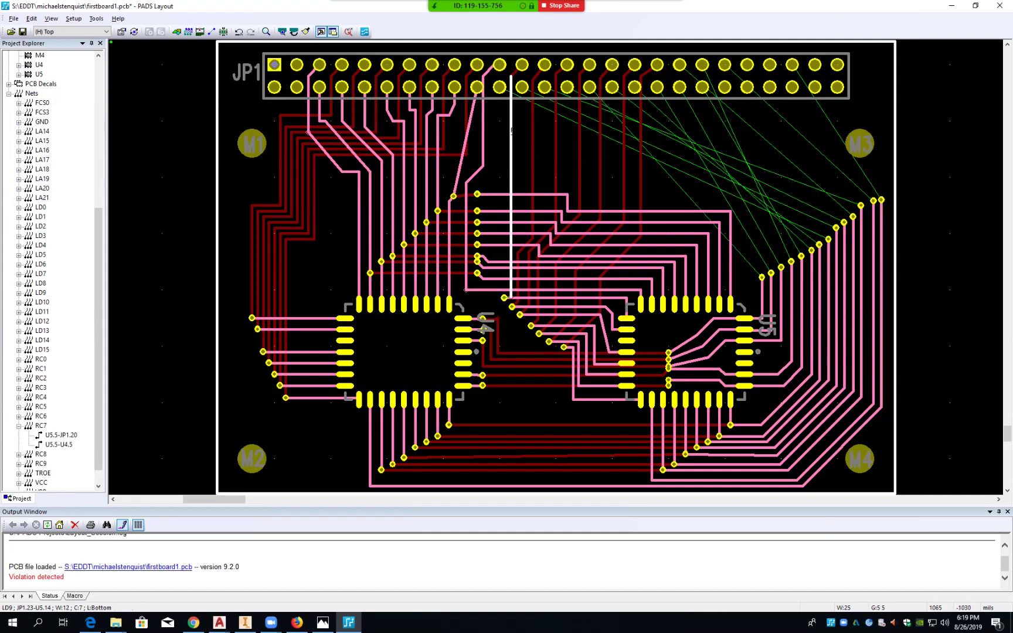
{"action": "left_click_drag", "start_coordinate": [510, 296], "coordinate": [511, 287]}
{"action": "key", "text": "F2"}
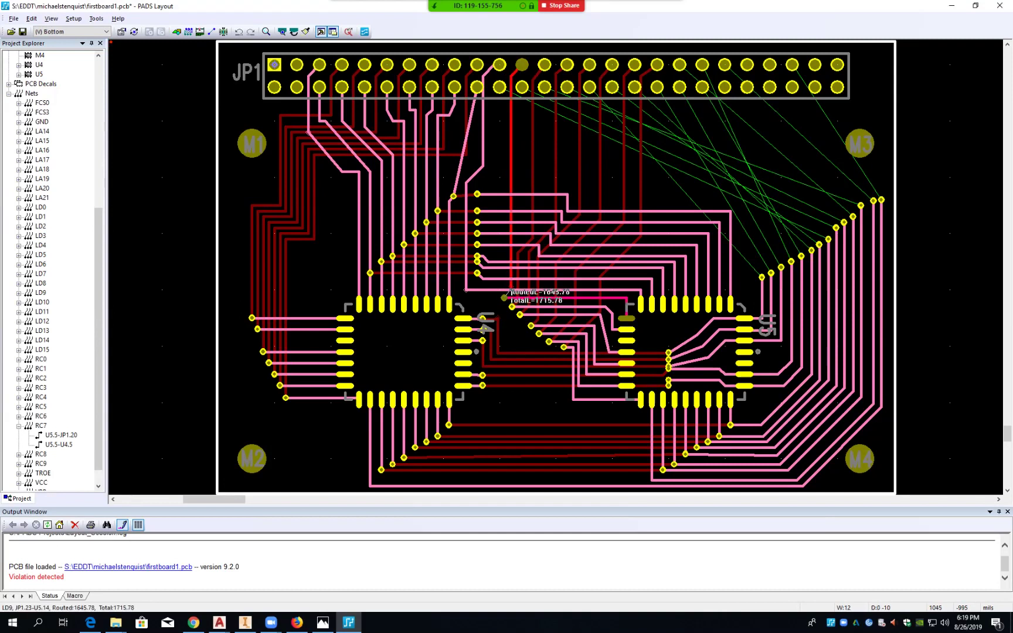
{"action": "key", "text": "Escape"}
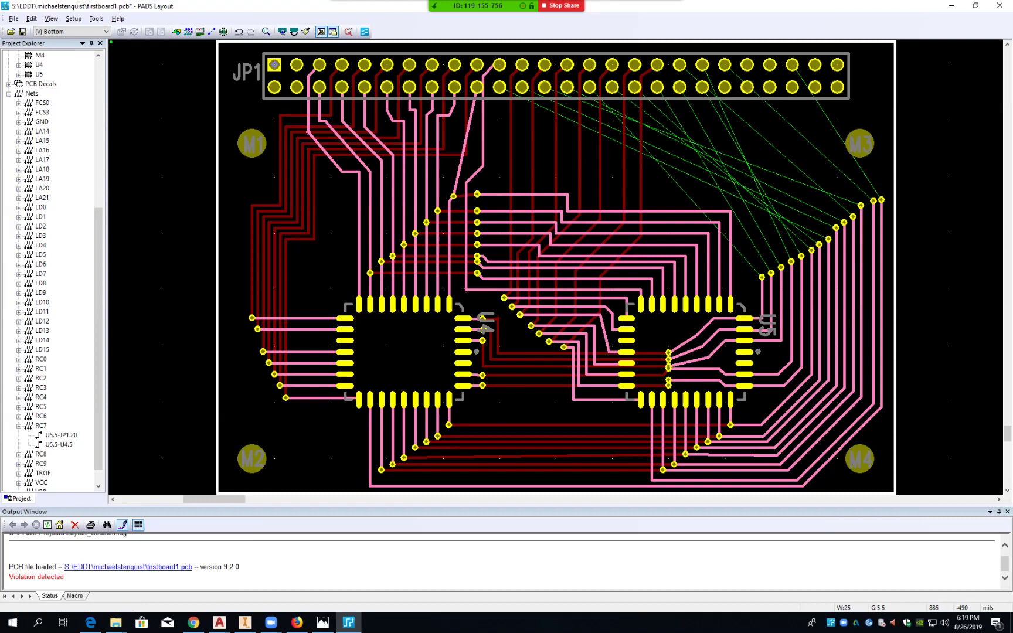
- Shift the upper vertical run of the LD8 trace about 25 mils toward the LD9 trace
{"action": "left_click", "coordinate": [482, 137]}
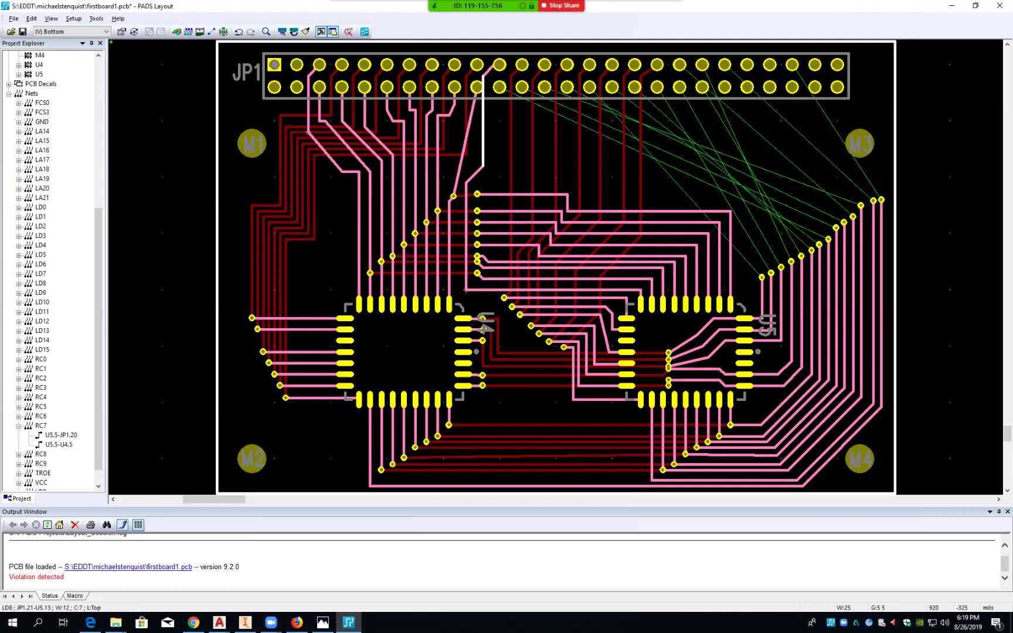
{"action": "key", "text": "shift+s"}
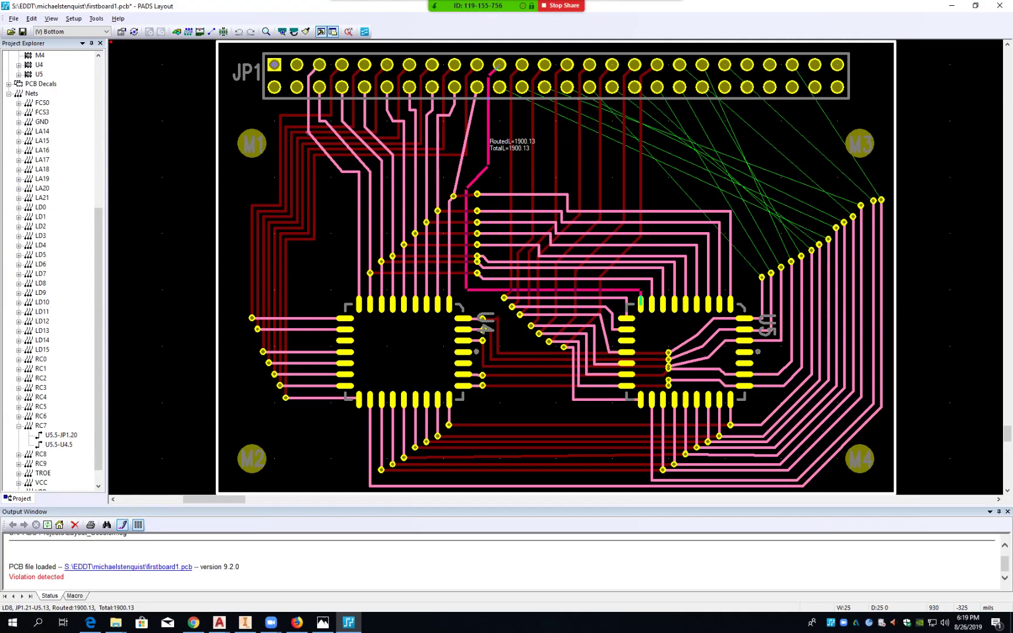
{"action": "left_click", "coordinate": [488, 138]}
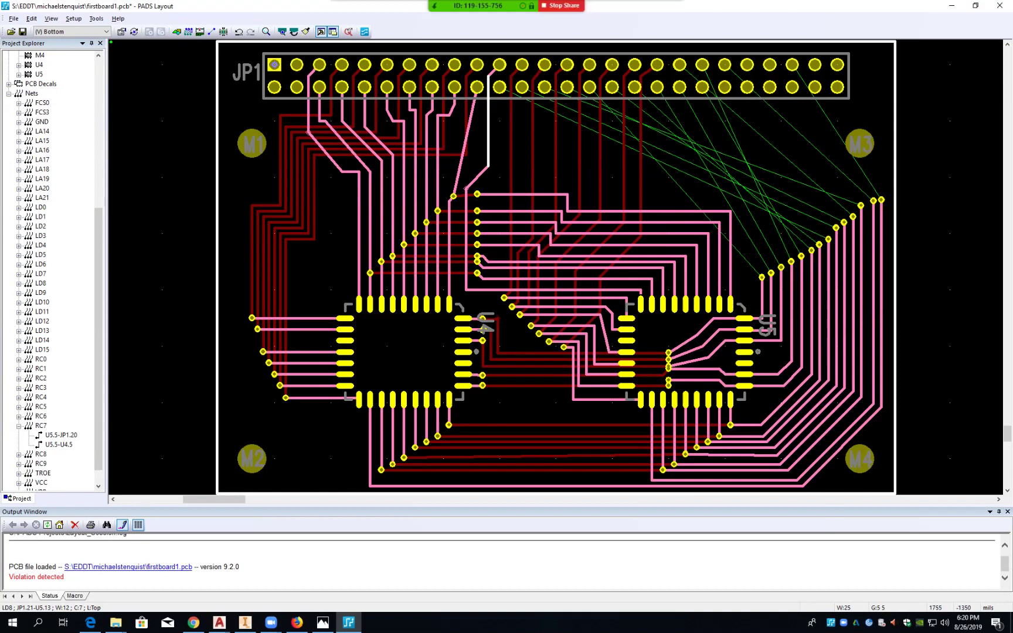
- Delete the extra LA21 via inside U5 and reroute LA21 straight from its U5 pad to the remaining via
{"action": "left_click", "coordinate": [669, 380]}
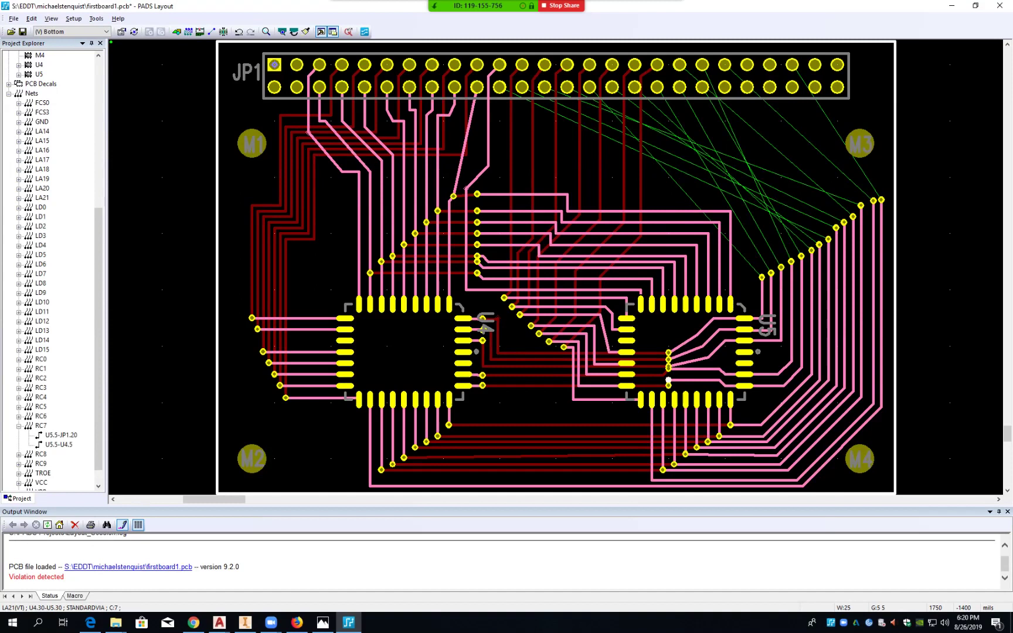
{"action": "key", "text": "Delete"}
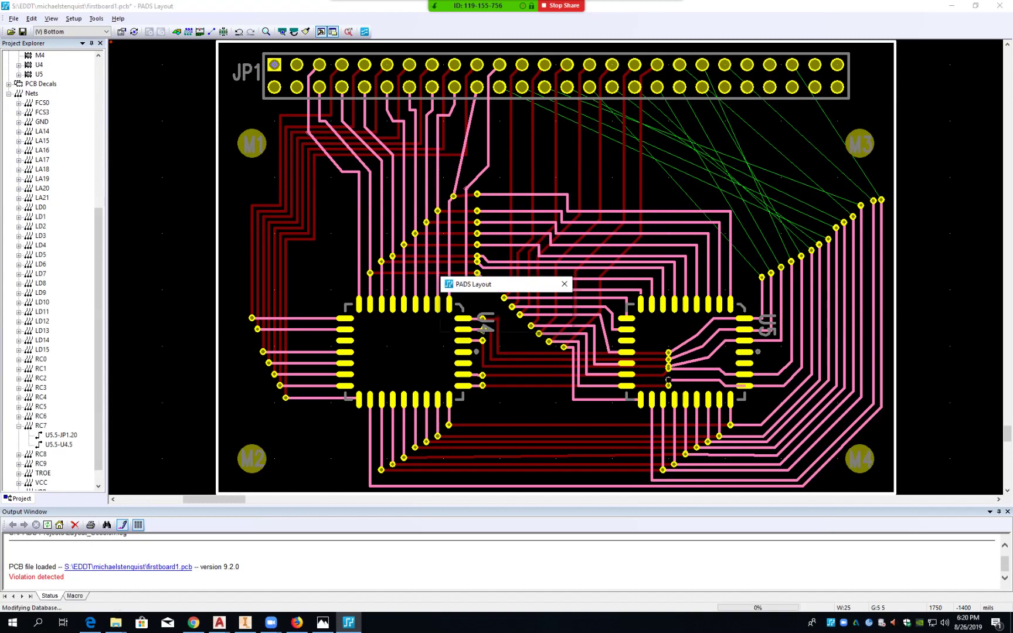
{"action": "left_click", "coordinate": [491, 323]}
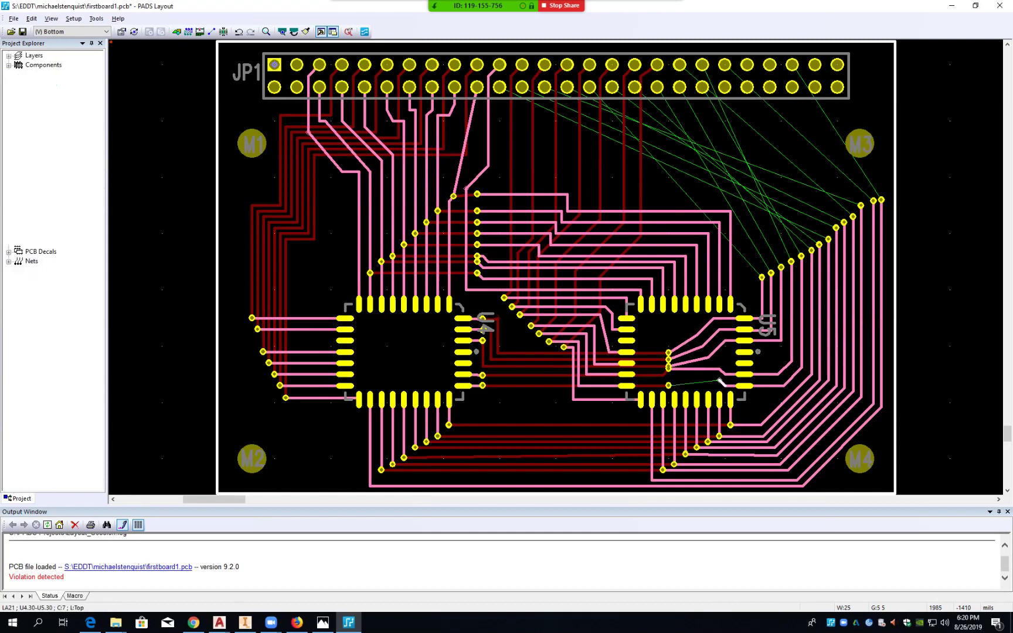
{"action": "left_click", "coordinate": [725, 385]}
{"action": "key", "text": "F2"}
{"action": "left_click", "coordinate": [668, 385]}
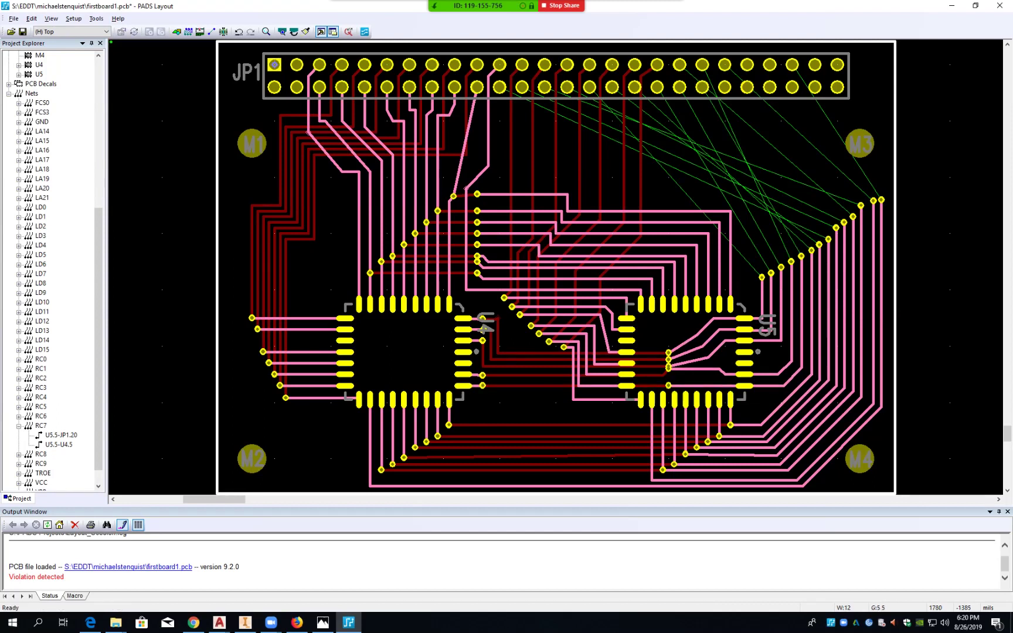
- Move the WR via inside U5 into line with its U5 pad, straightening the trace between them
{"action": "left_click", "coordinate": [669, 368]}
{"action": "key", "text": "ctrl+e"}
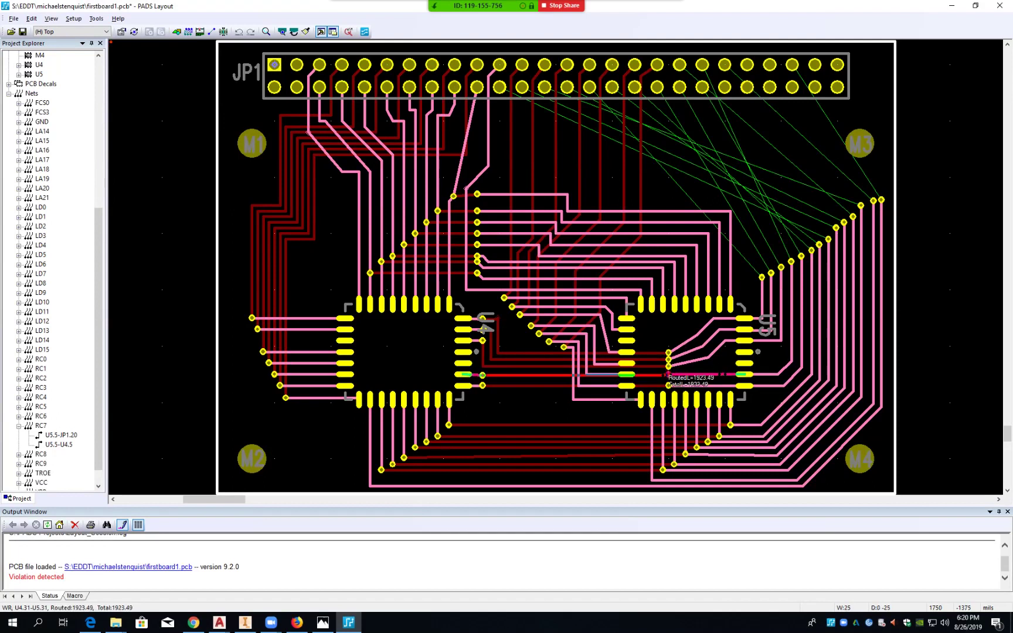
{"action": "left_click", "coordinate": [668, 374]}
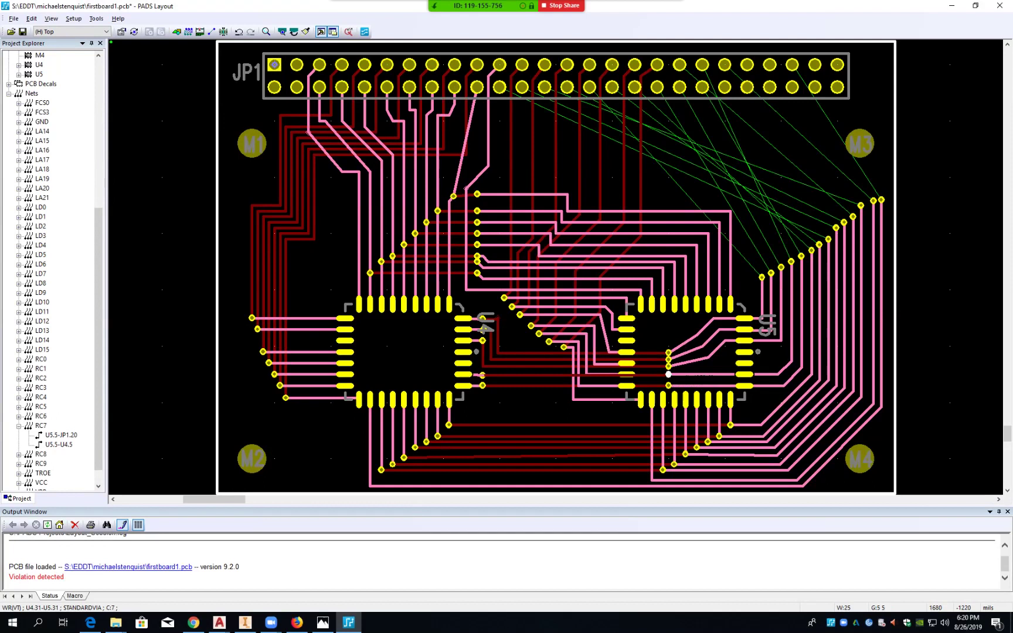
- Save a copy of the board in EDDT\Electronics on the T: drive, reusing the existing file's name with its date changed to 2019-08-26
{"action": "left_click", "coordinate": [13, 18]}
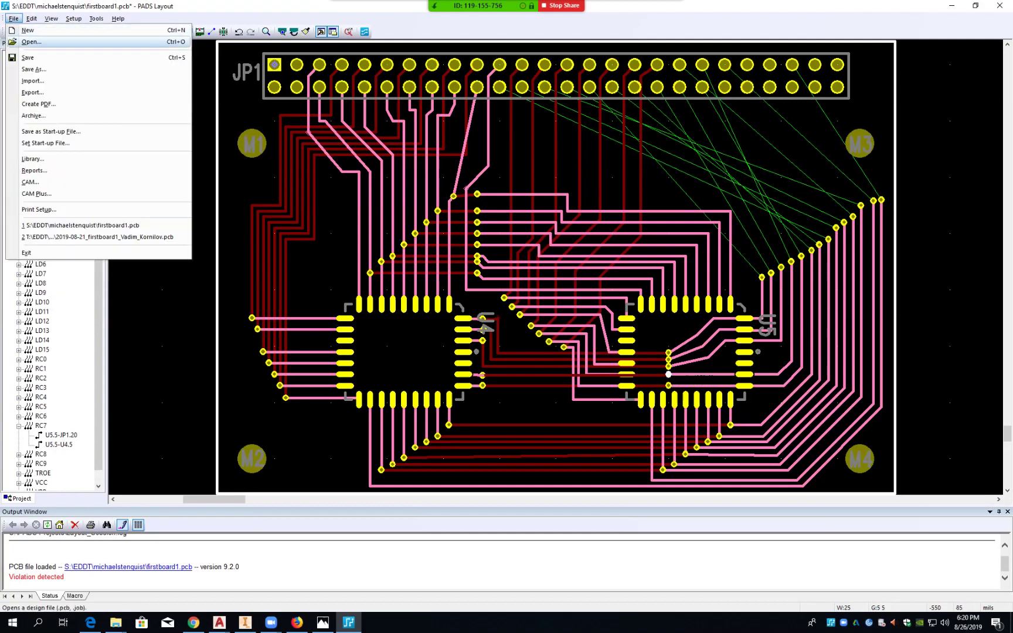
{"action": "left_click", "coordinate": [34, 69]}
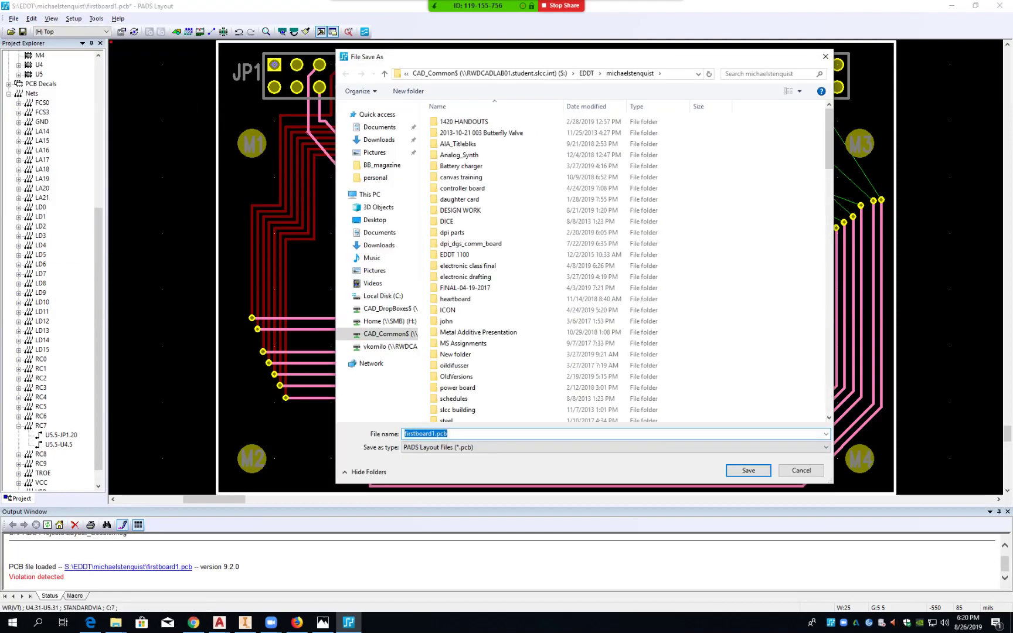
{"action": "left_click", "coordinate": [389, 346]}
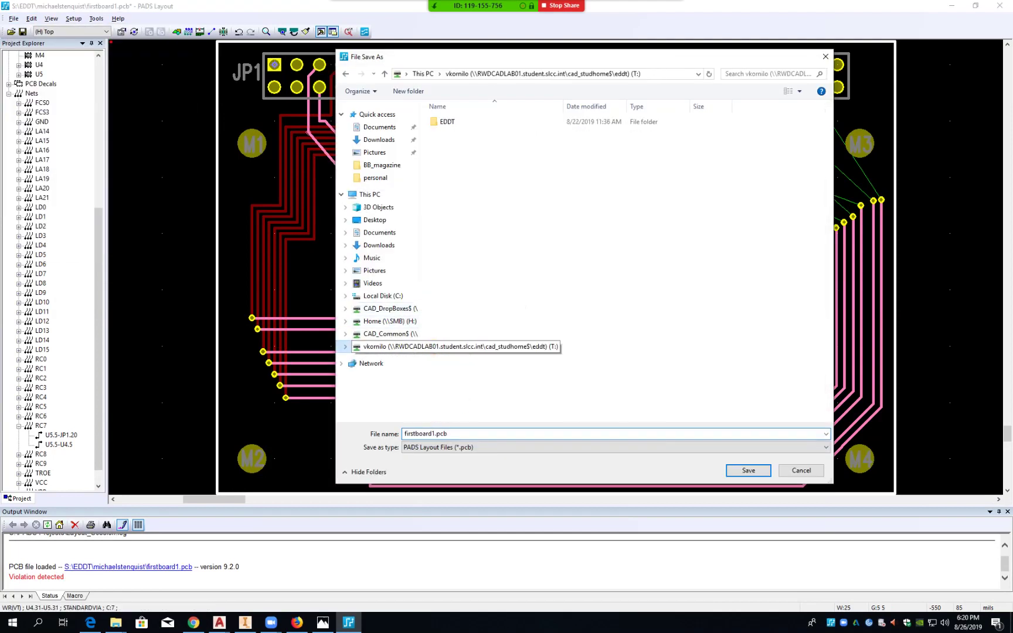
{"action": "double_click", "coordinate": [446, 122]}
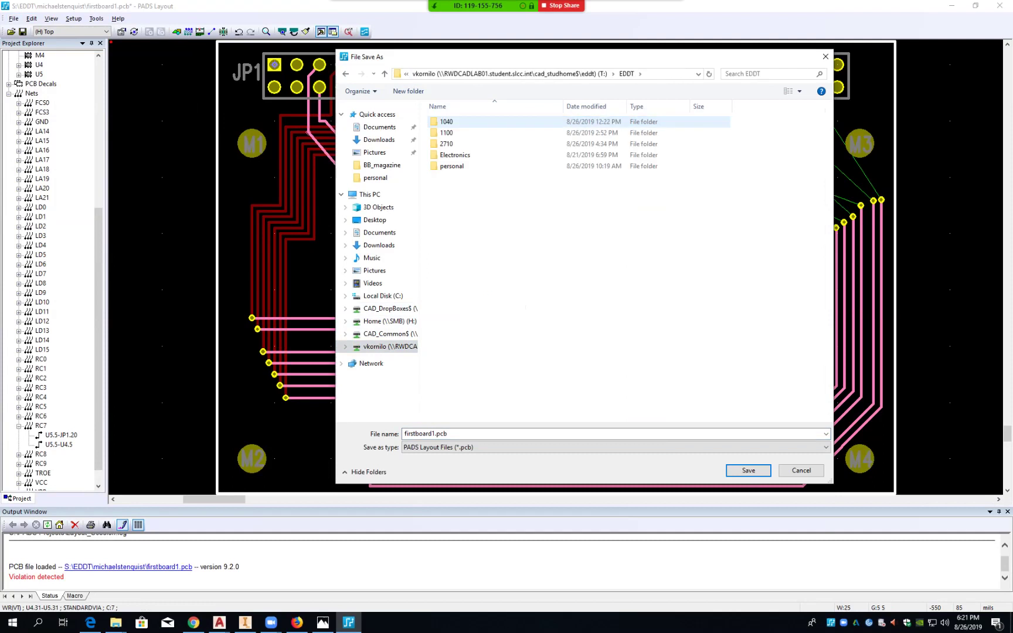
{"action": "double_click", "coordinate": [455, 155]}
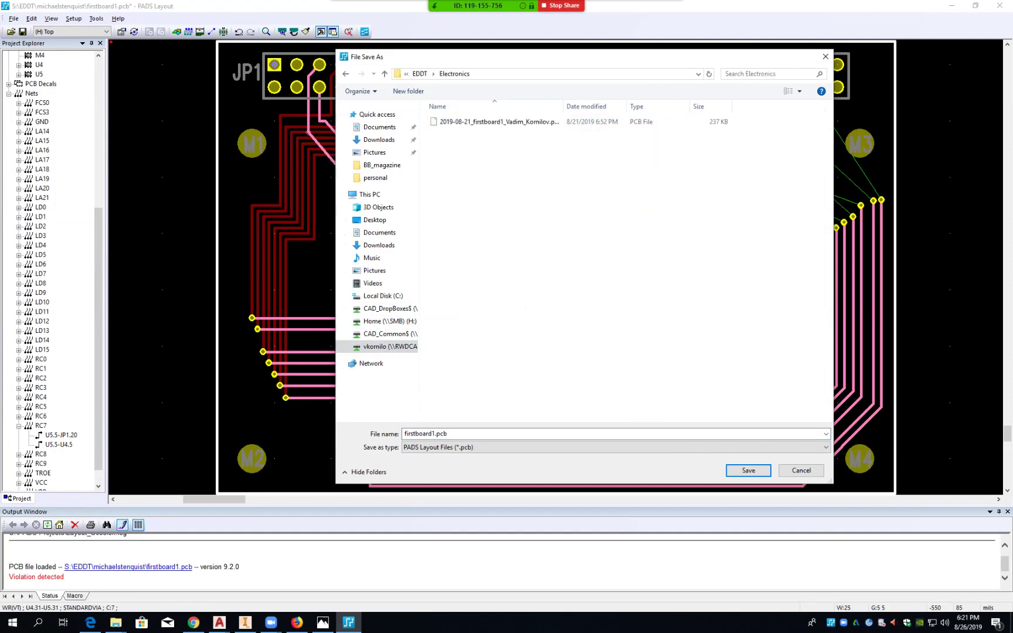
{"action": "double_click", "coordinate": [563, 107]}
{"action": "left_click", "coordinate": [500, 122]}
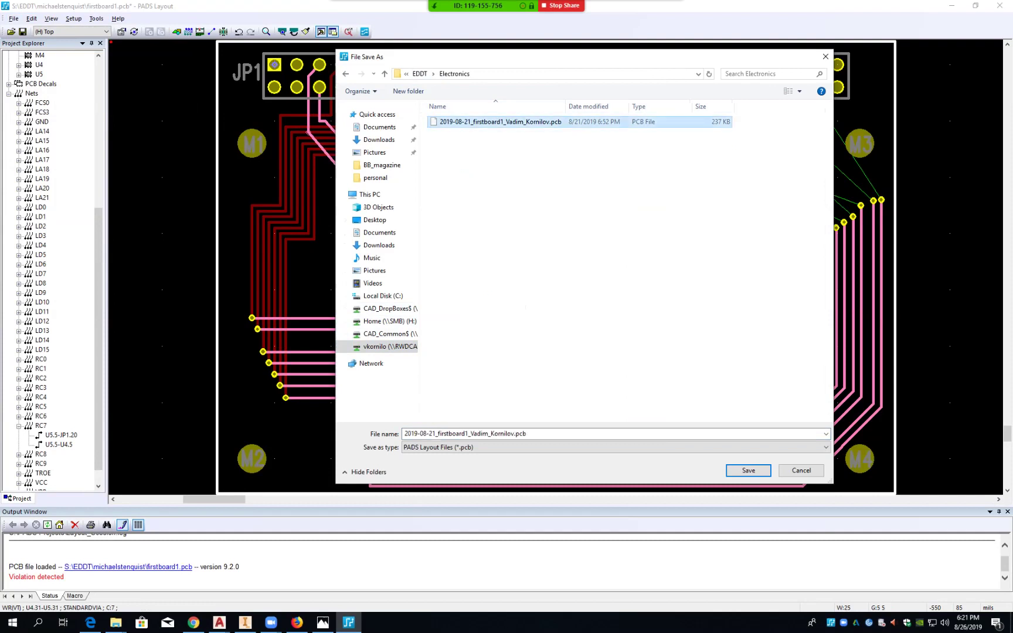
{"action": "left_click", "coordinate": [541, 434]}
{"action": "left_click", "coordinate": [437, 434]}
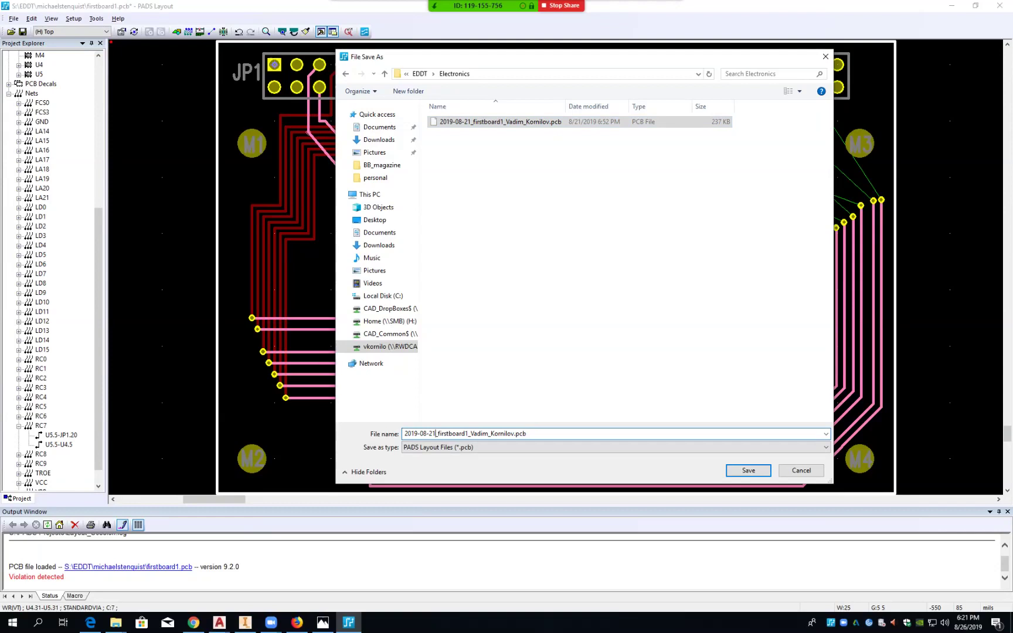
{"action": "key", "text": "BackSpace"}
{"action": "type", "text": "6"}
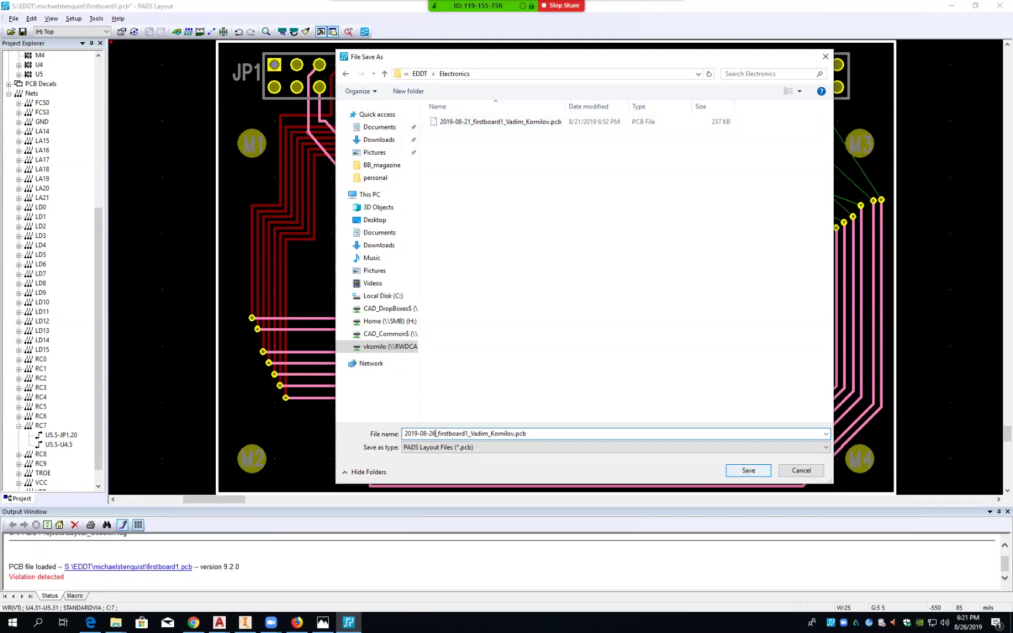
{"action": "left_click", "coordinate": [748, 471]}
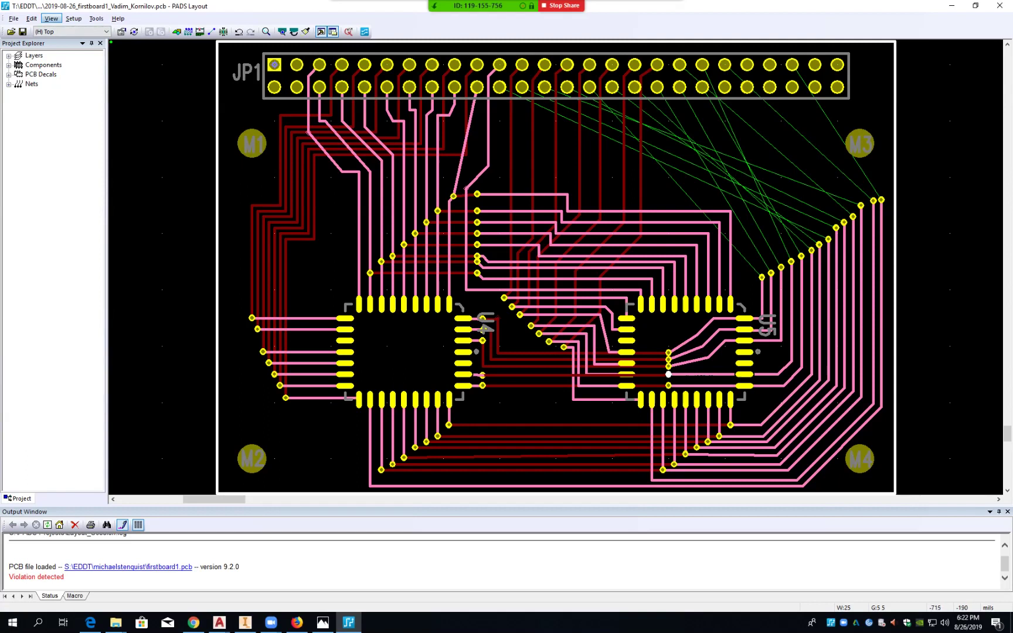
- Assign bright green as the display color of the GND net in View Nets
{"action": "left_click", "coordinate": [51, 18]}
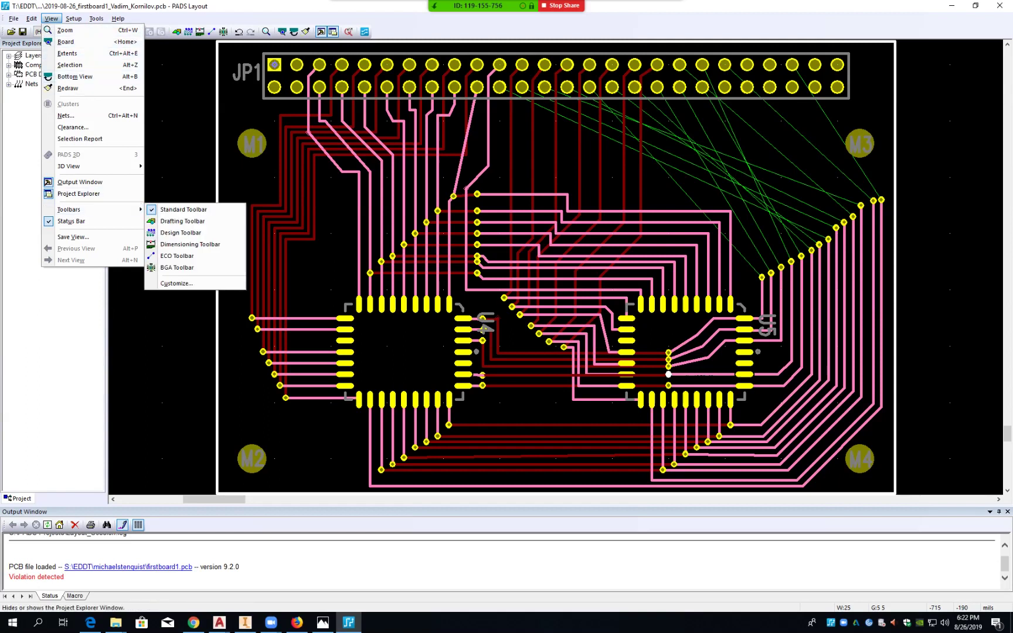
{"action": "left_click", "coordinate": [65, 115]}
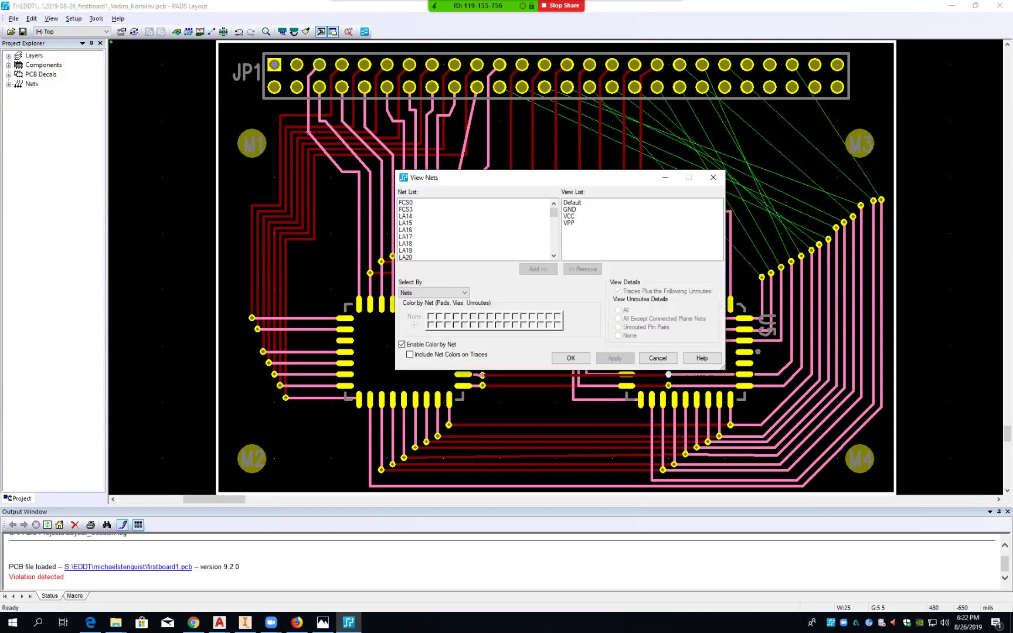
{"action": "left_click", "coordinate": [570, 210]}
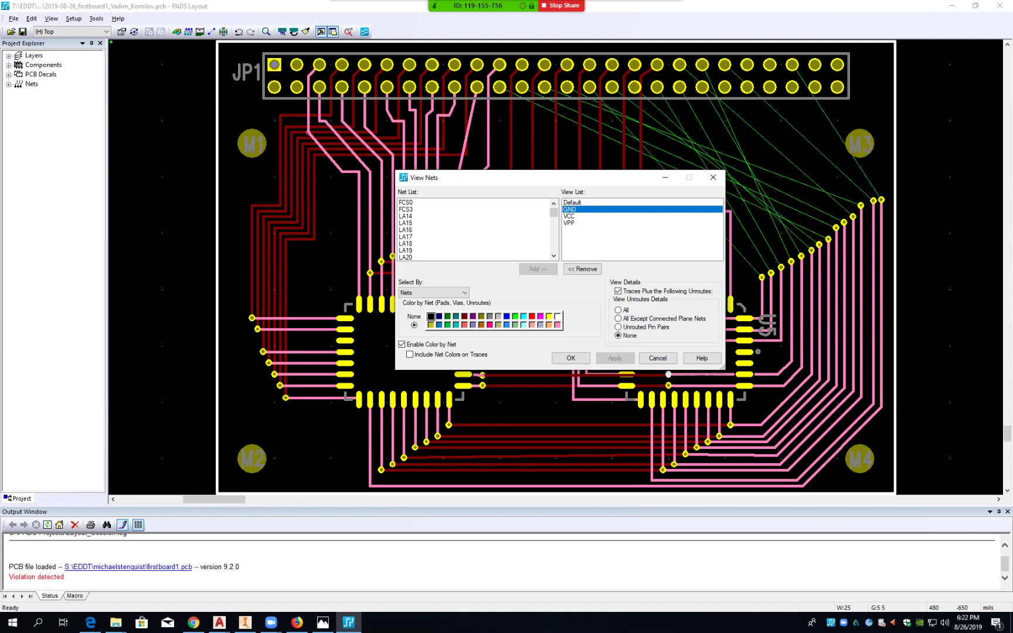
{"action": "left_click", "coordinate": [516, 317]}
{"action": "left_click", "coordinate": [615, 358]}
- Color the VCC net red and the VPP net light orange, and accept the net view settings
{"action": "left_click", "coordinate": [569, 216]}
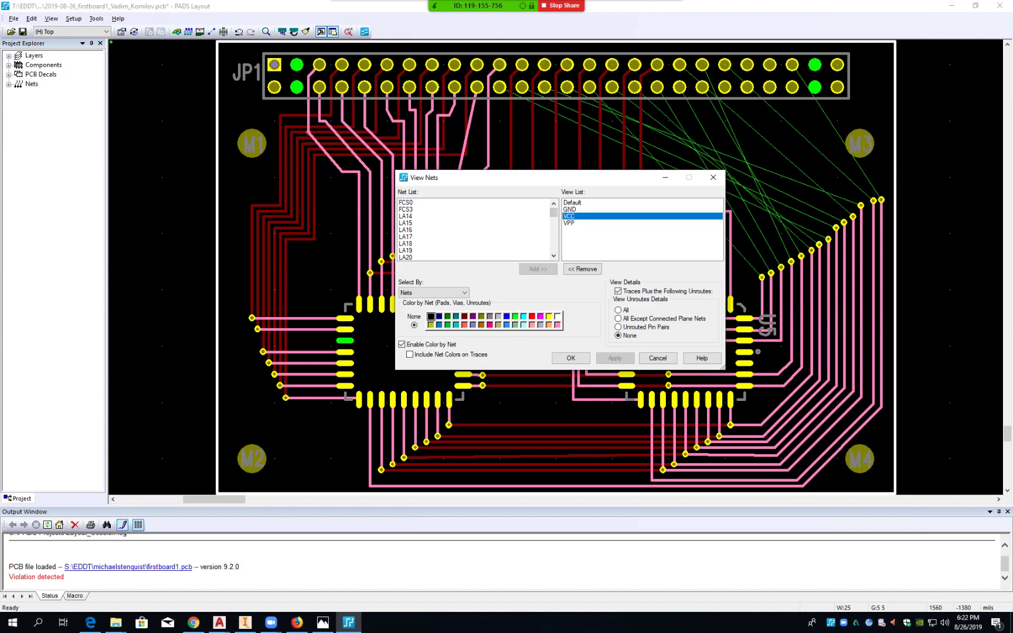
{"action": "left_click", "coordinate": [531, 316]}
{"action": "left_click", "coordinate": [615, 358]}
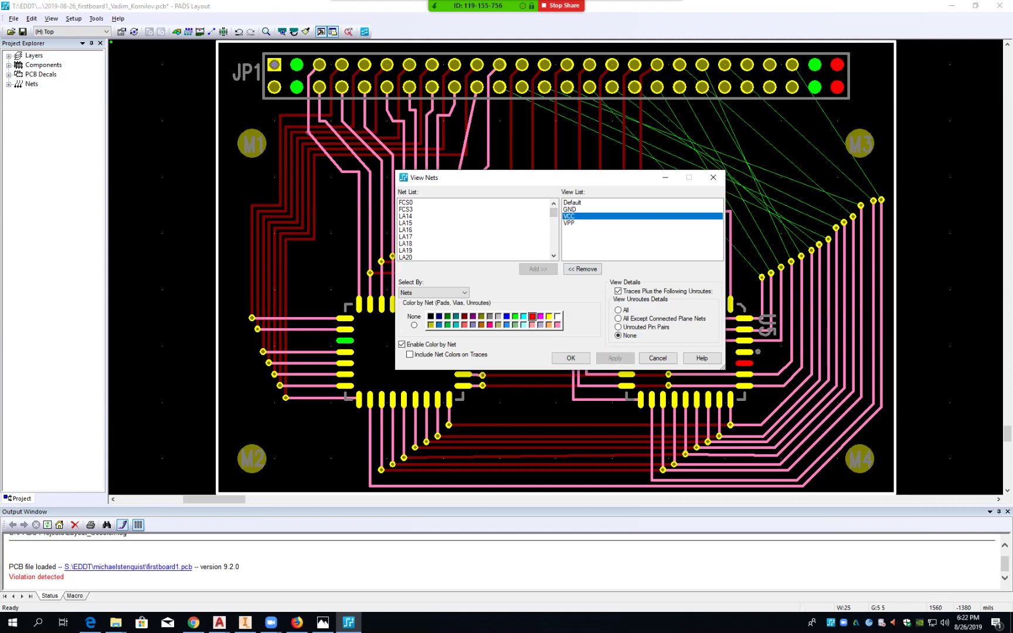
{"action": "left_click", "coordinate": [569, 223]}
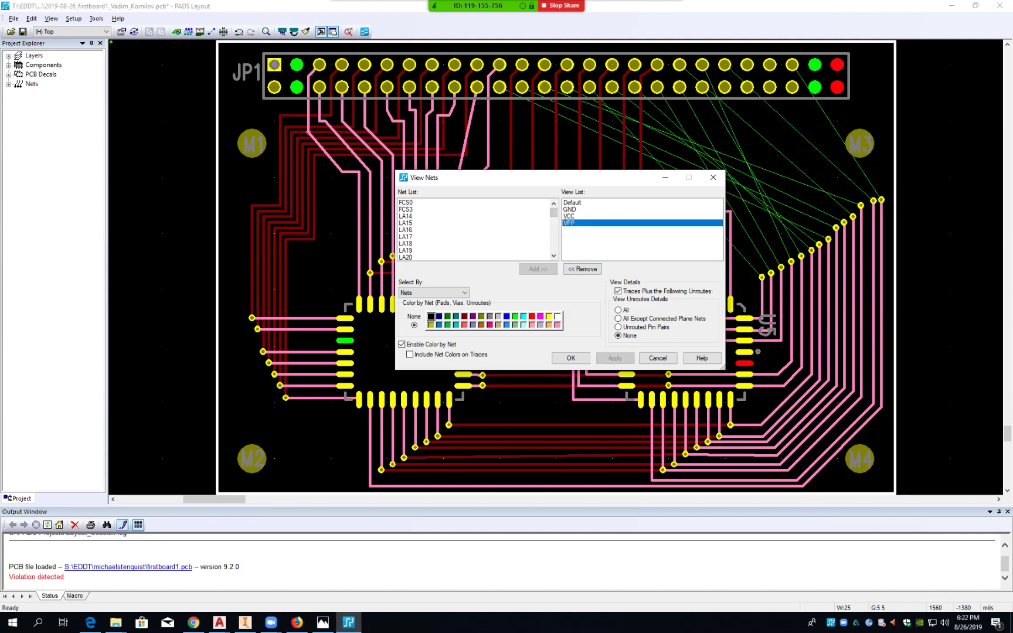
{"action": "left_click", "coordinate": [549, 325]}
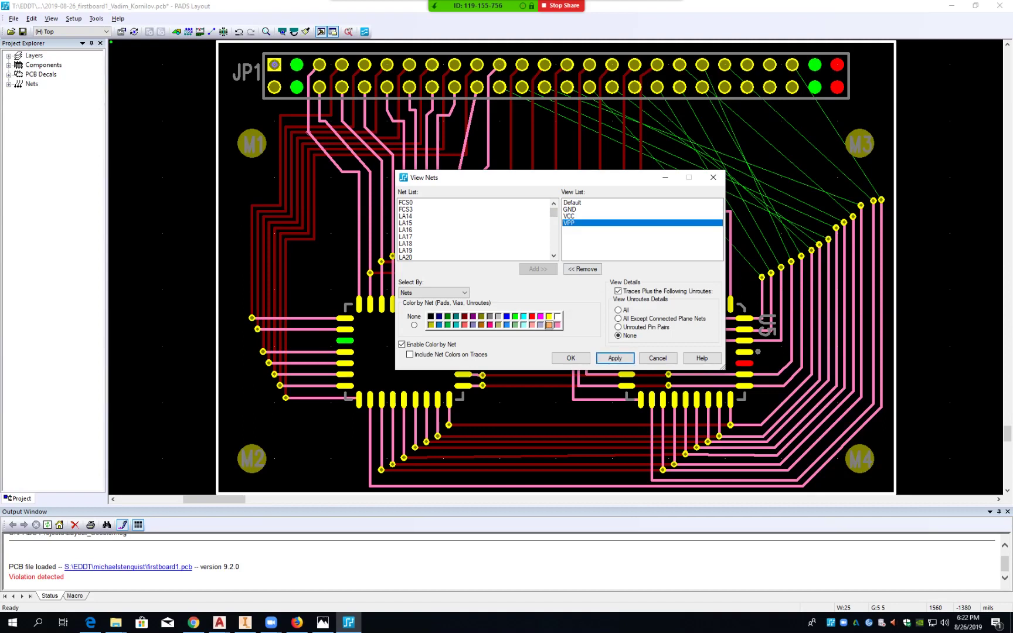
{"action": "left_click", "coordinate": [615, 358]}
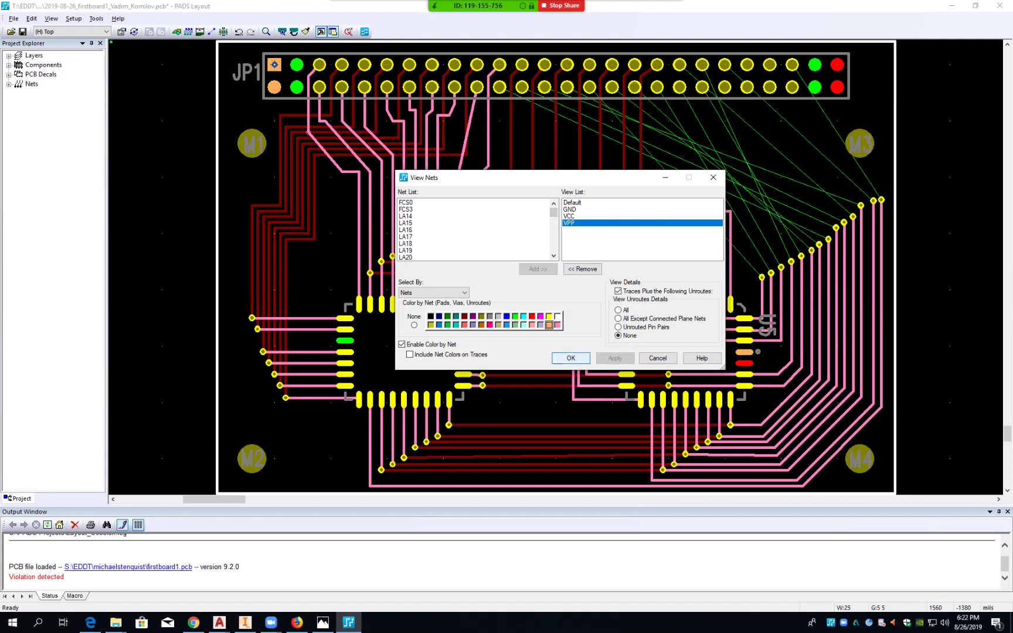
{"action": "left_click", "coordinate": [570, 358]}
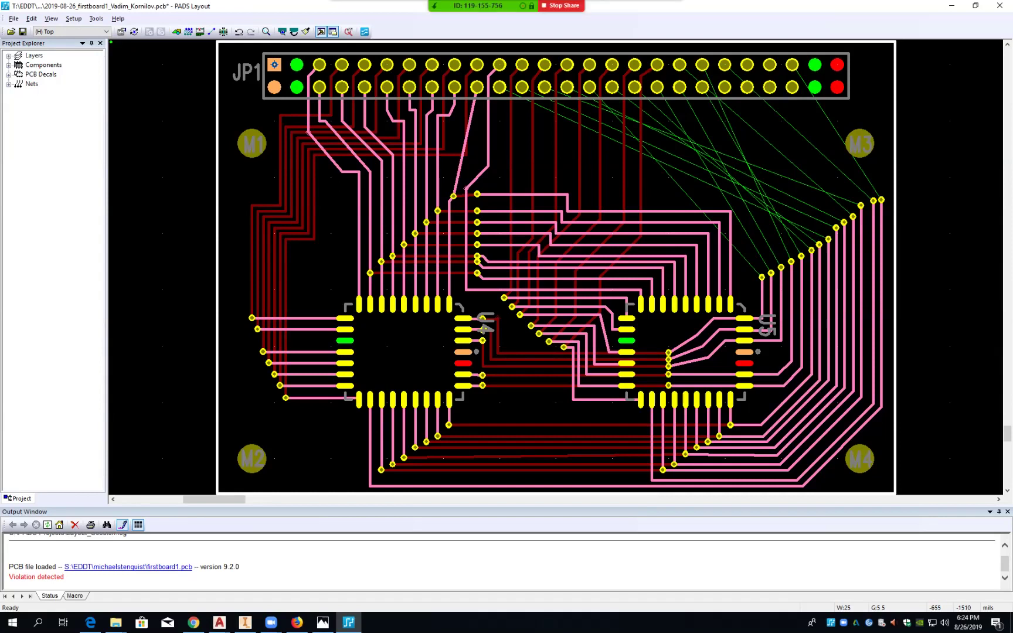
- Enable the ECO tools for editing the unplaced capacitors, accepting the default ECO file options
{"action": "middle_click", "coordinate": [129, 404]}
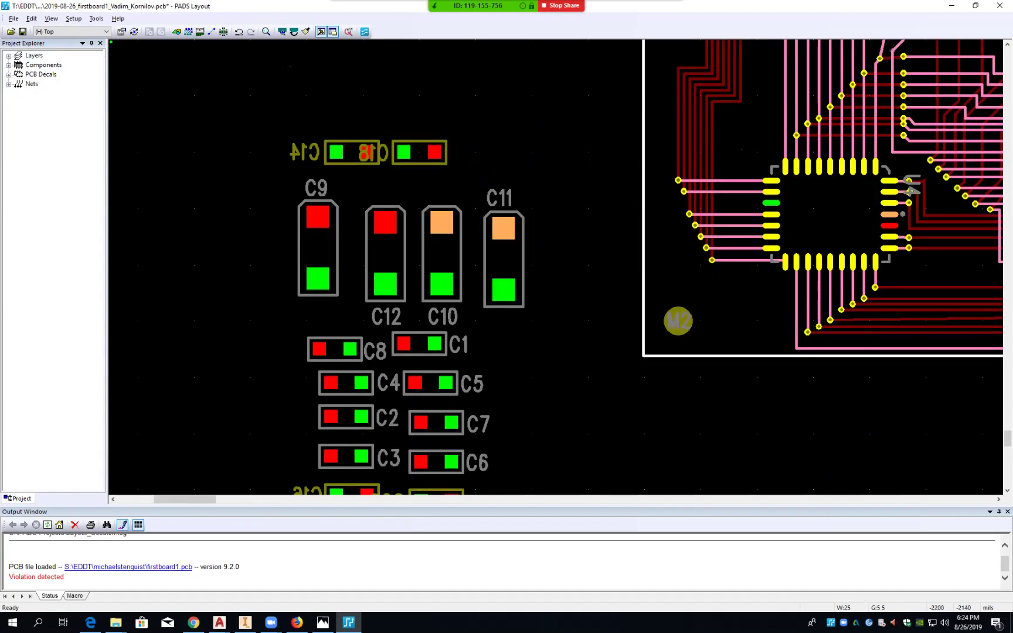
{"action": "middle_click", "coordinate": [412, 317]}
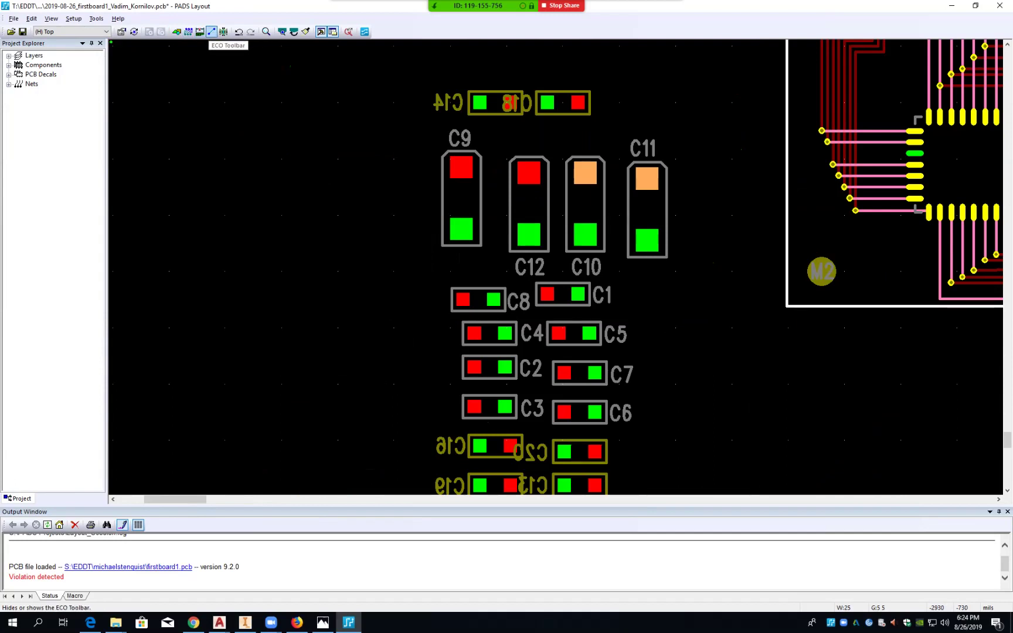
{"action": "left_click", "coordinate": [211, 31]}
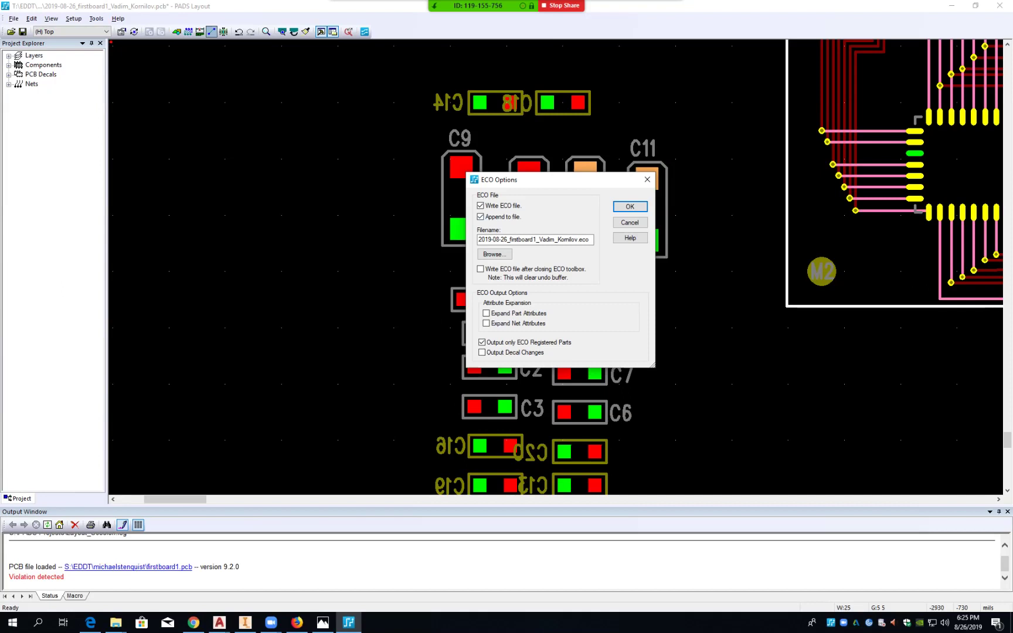
{"action": "left_click_drag", "start_coordinate": [495, 240], "coordinate": [478, 239]}
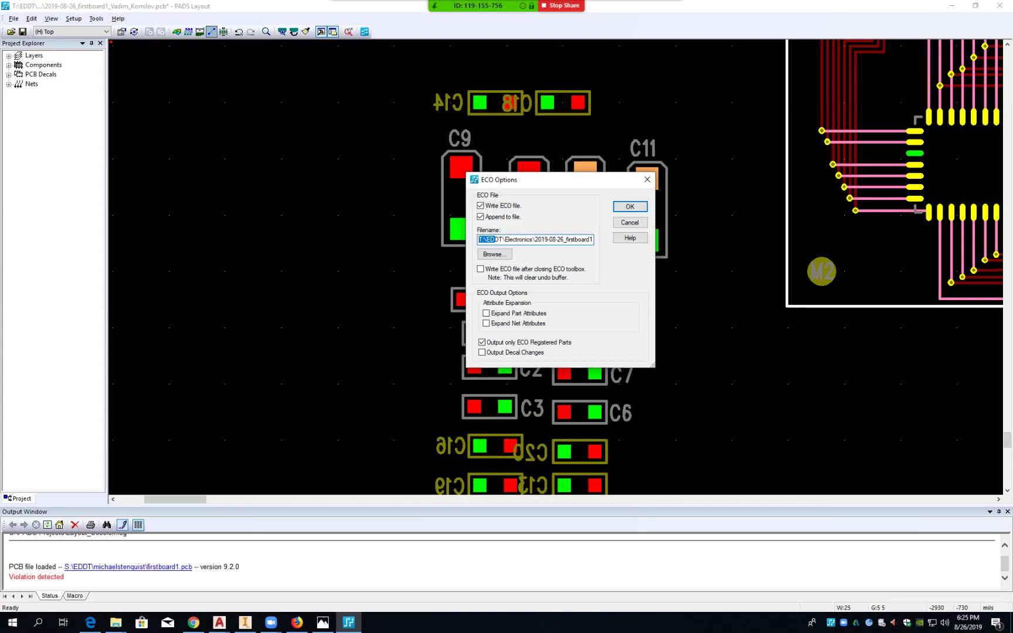
{"action": "left_click", "coordinate": [630, 207]}
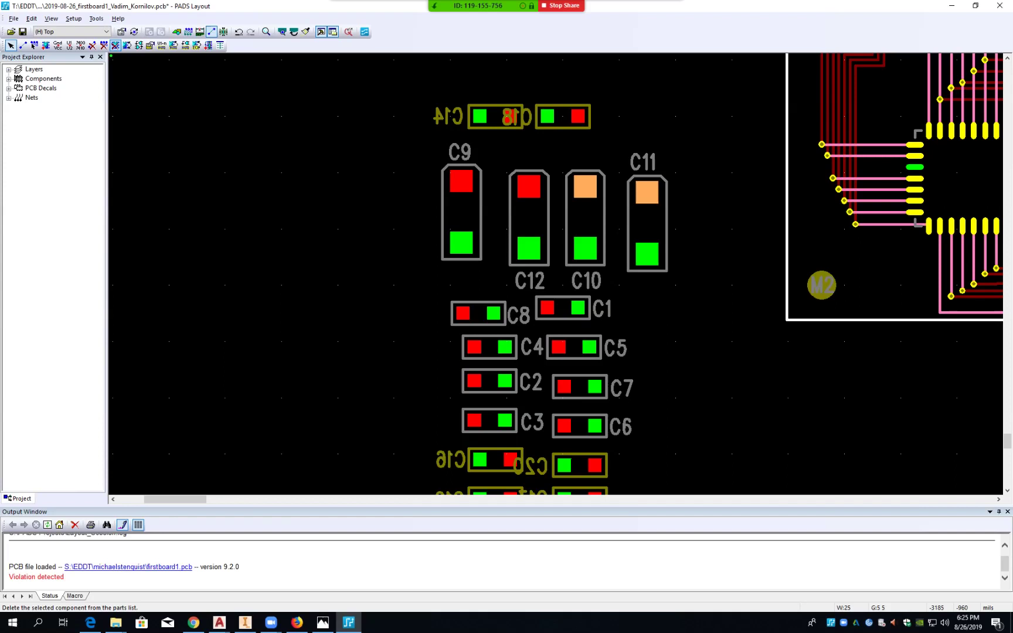
- Delete the unplaced capacitors C12 and C10 together with their routes
{"action": "left_click", "coordinate": [115, 45]}
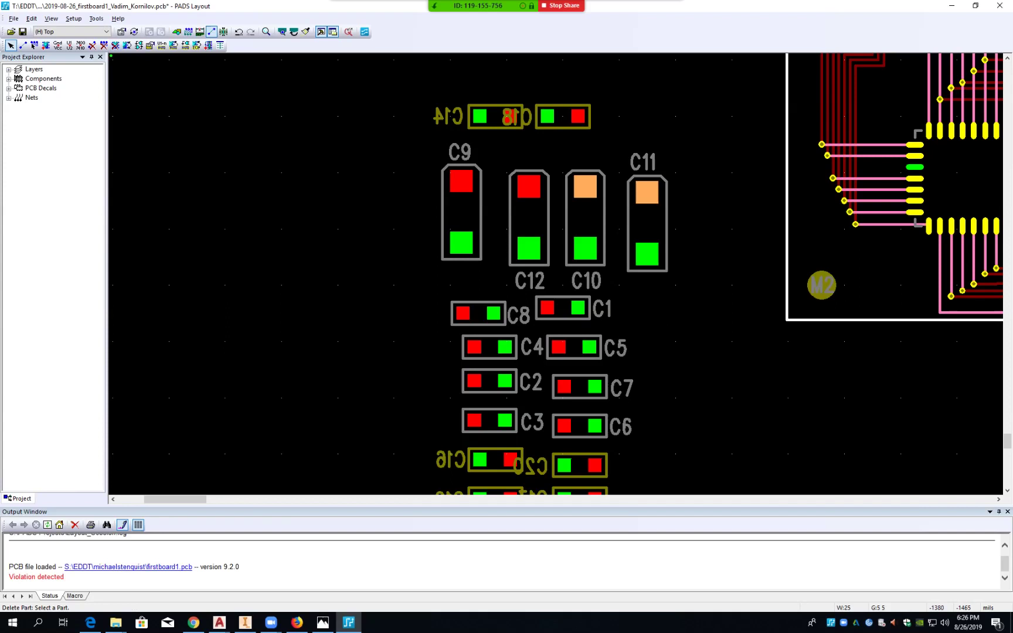
{"action": "left_click", "coordinate": [529, 218]}
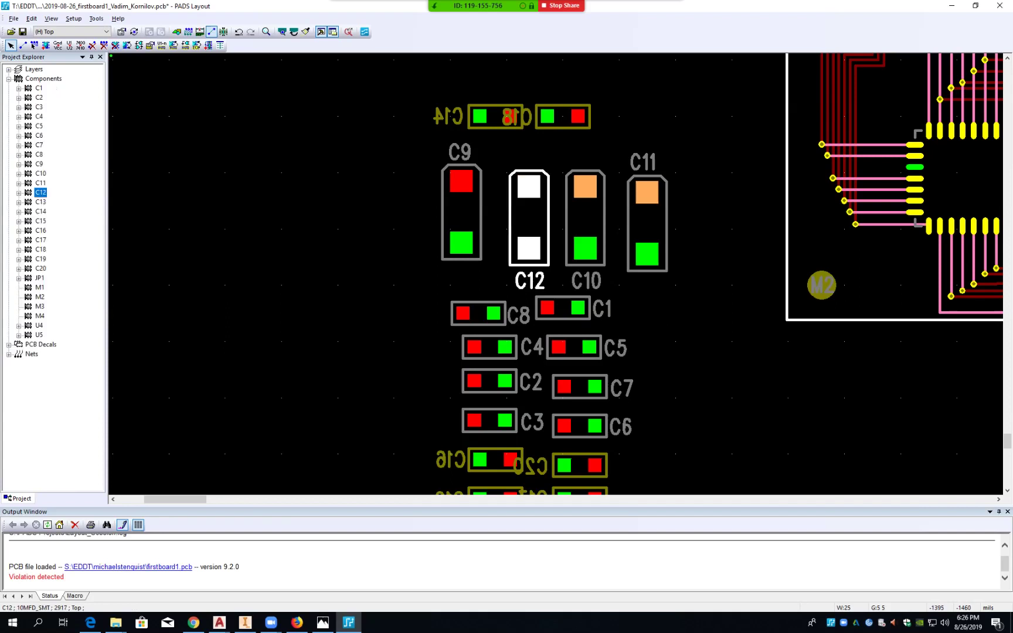
{"action": "double_click", "coordinate": [532, 220]}
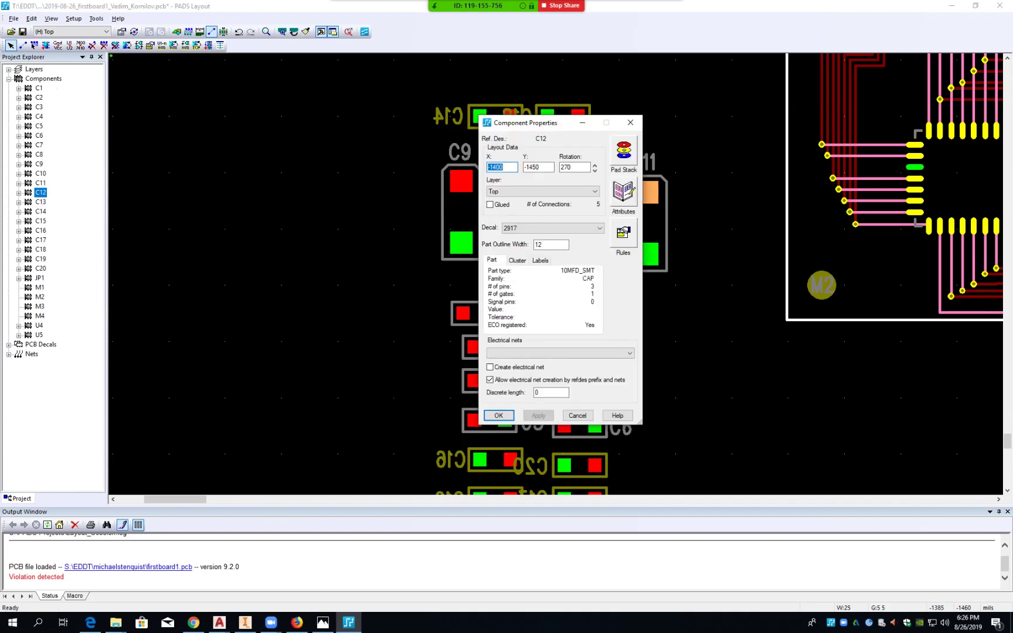
{"action": "left_click", "coordinate": [578, 416]}
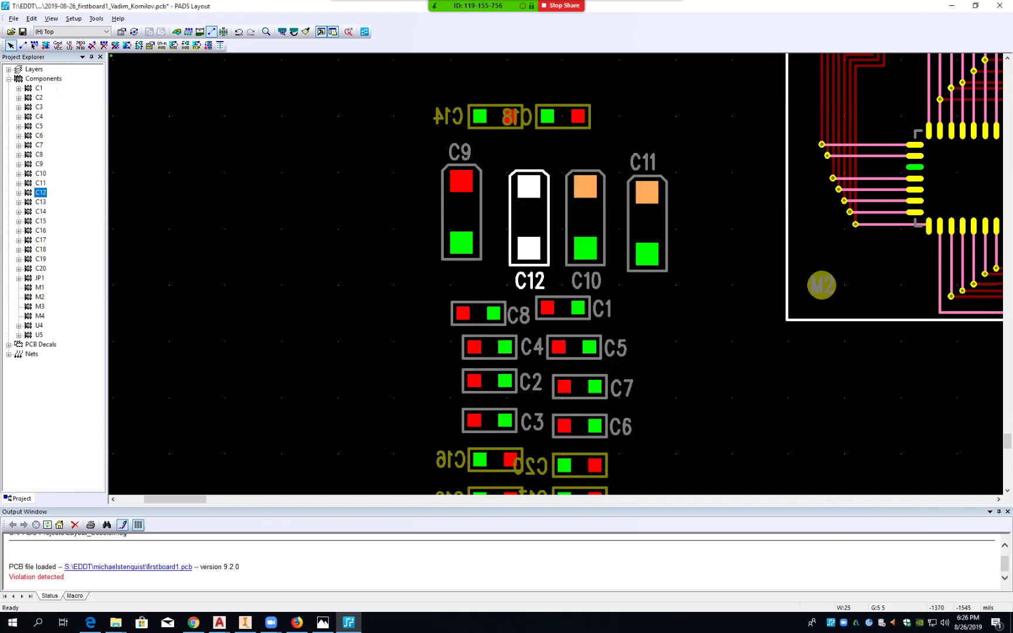
{"action": "key", "text": "Delete"}
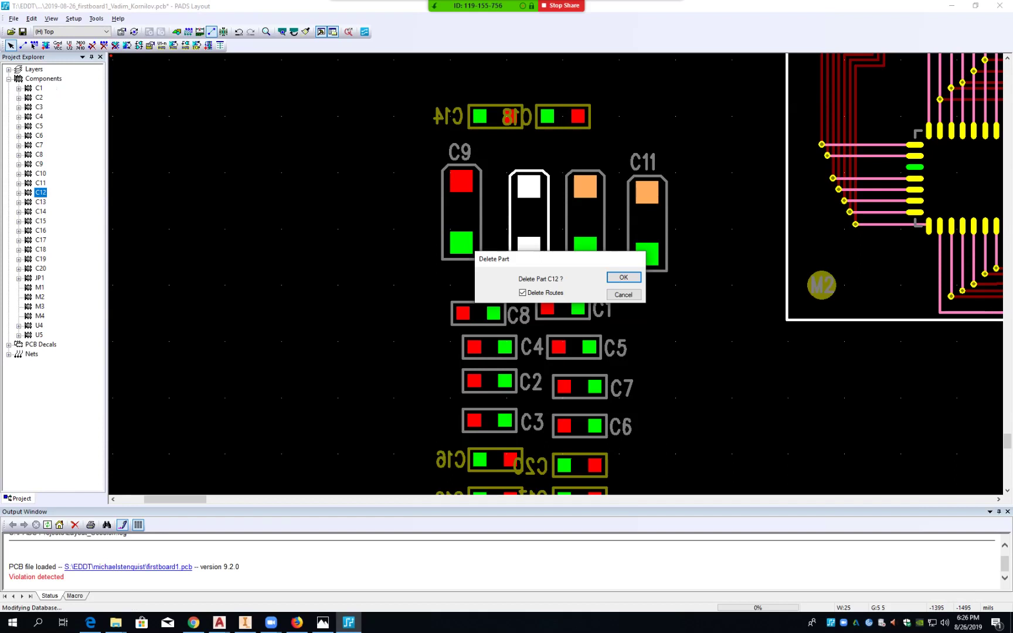
{"action": "left_click", "coordinate": [624, 277]}
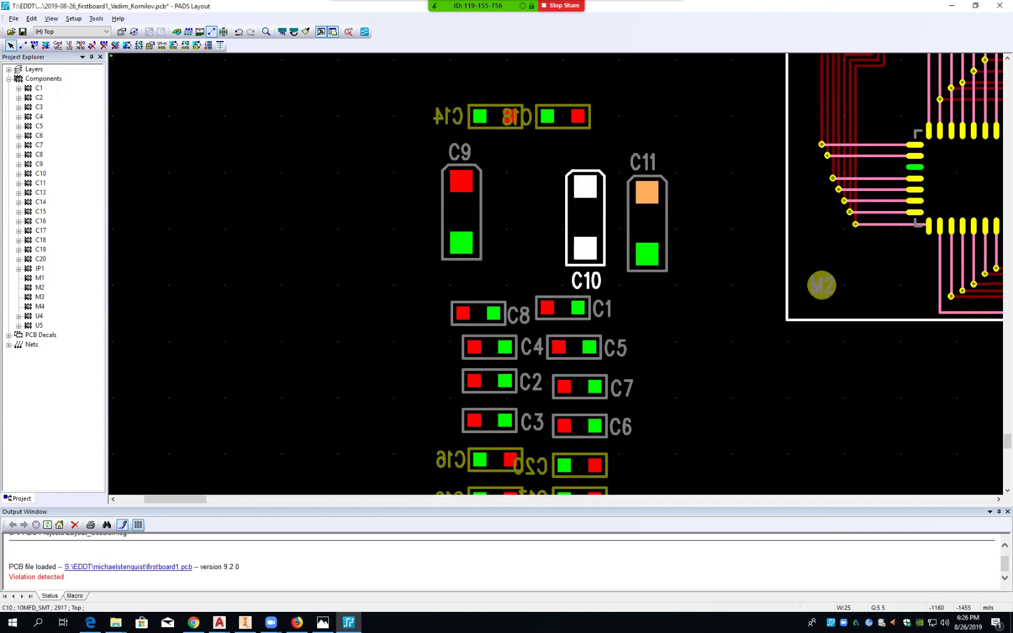
{"action": "key", "text": "Delete"}
{"action": "key", "text": "Return"}
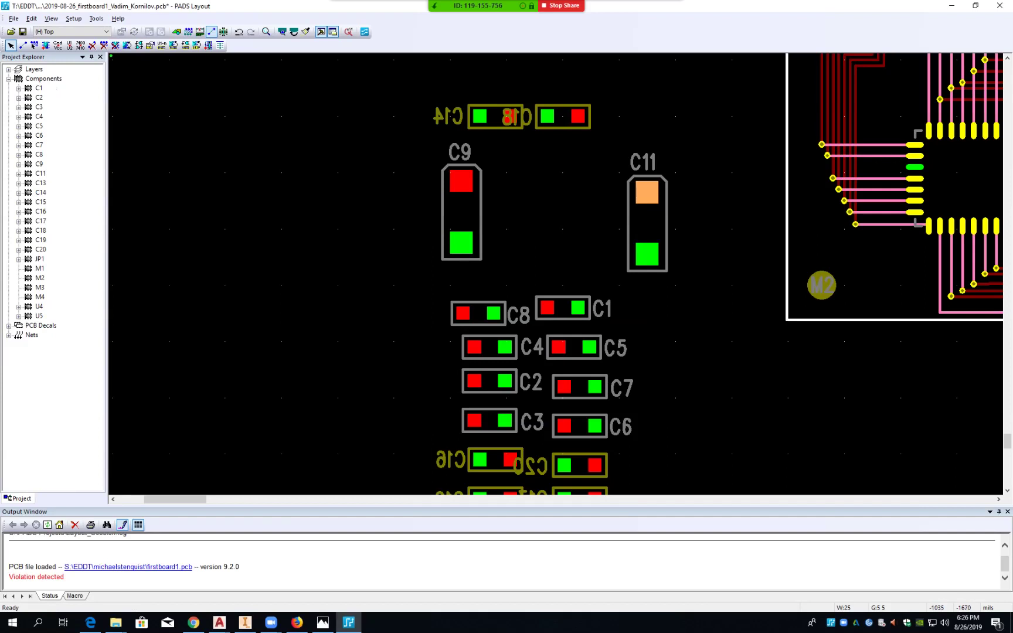
- Move capacitor C9 to just outside the board outline, above the GND and VCC pins at the M3 end of JP1
{"action": "left_click_drag", "start_coordinate": [461, 211], "coordinate": [940, 74]}
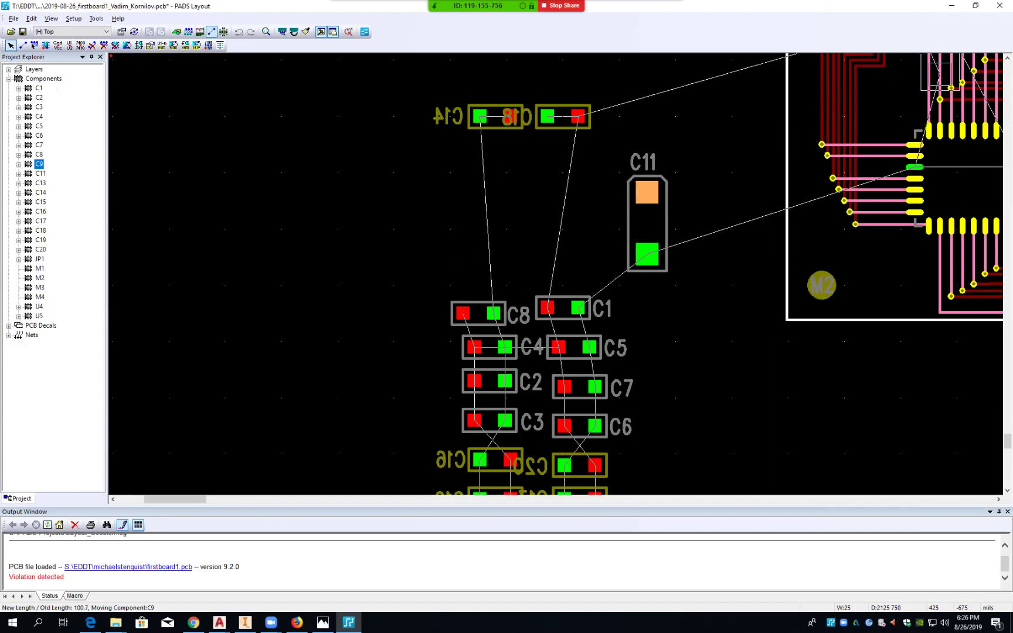
{"action": "middle_click", "coordinate": [940, 58]}
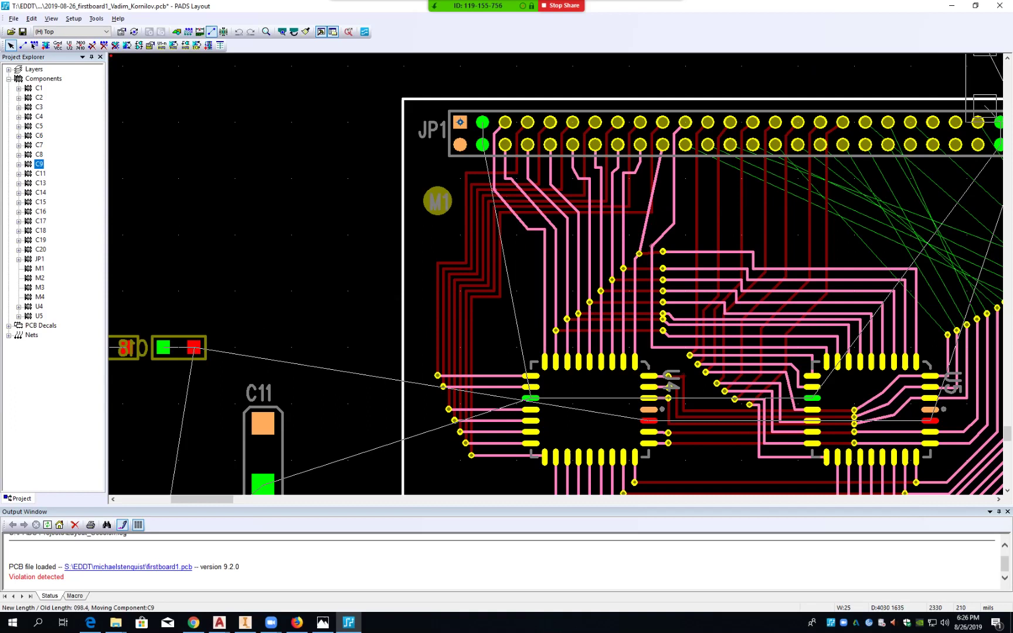
{"action": "middle_click", "coordinate": [985, 75]}
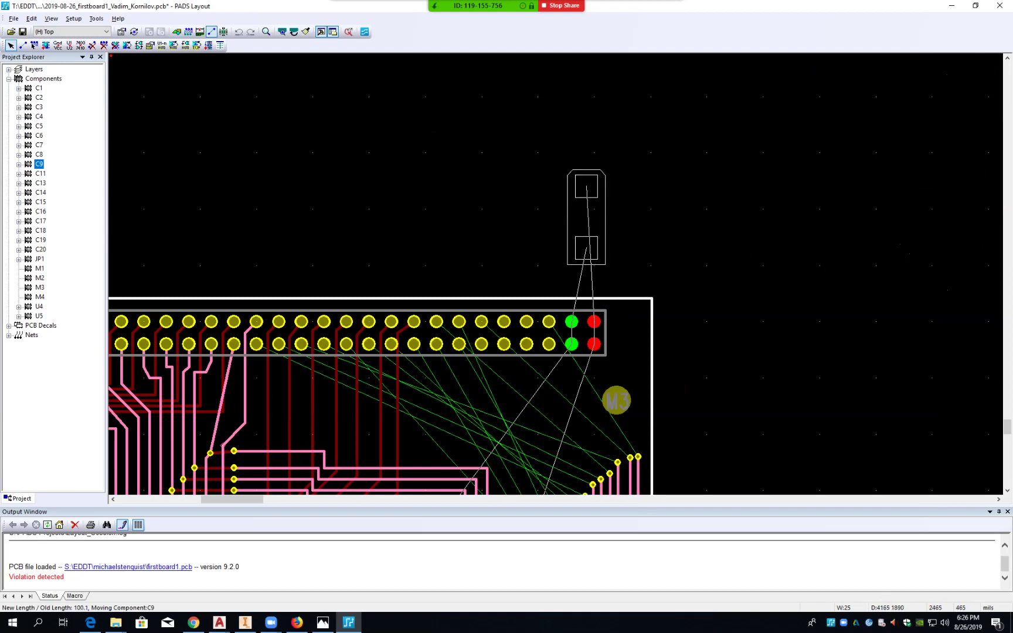
{"action": "left_click", "coordinate": [586, 217]}
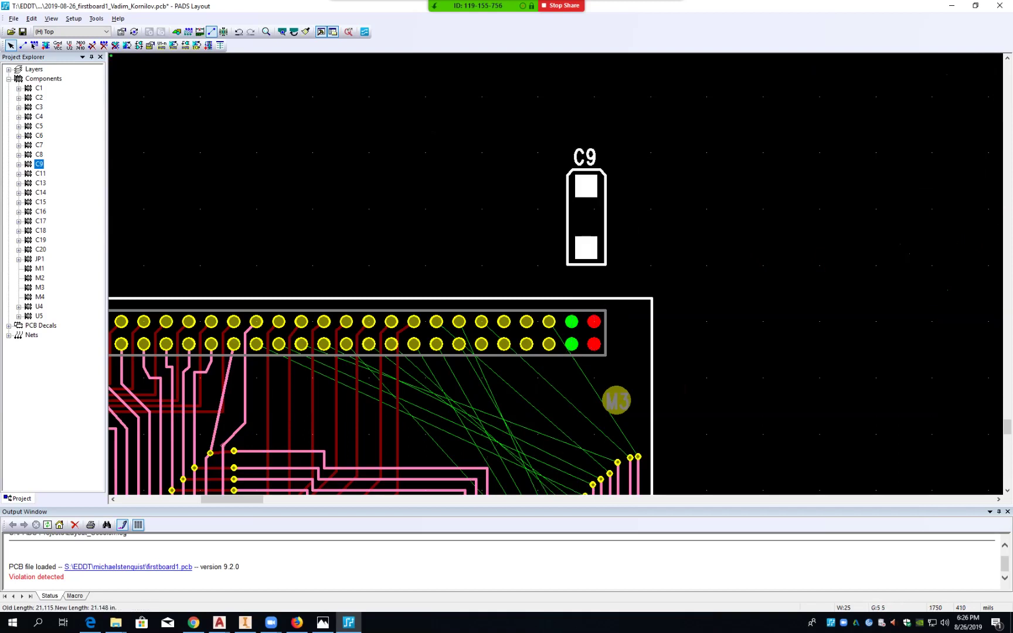
{"action": "middle_click", "coordinate": [137, 462]}
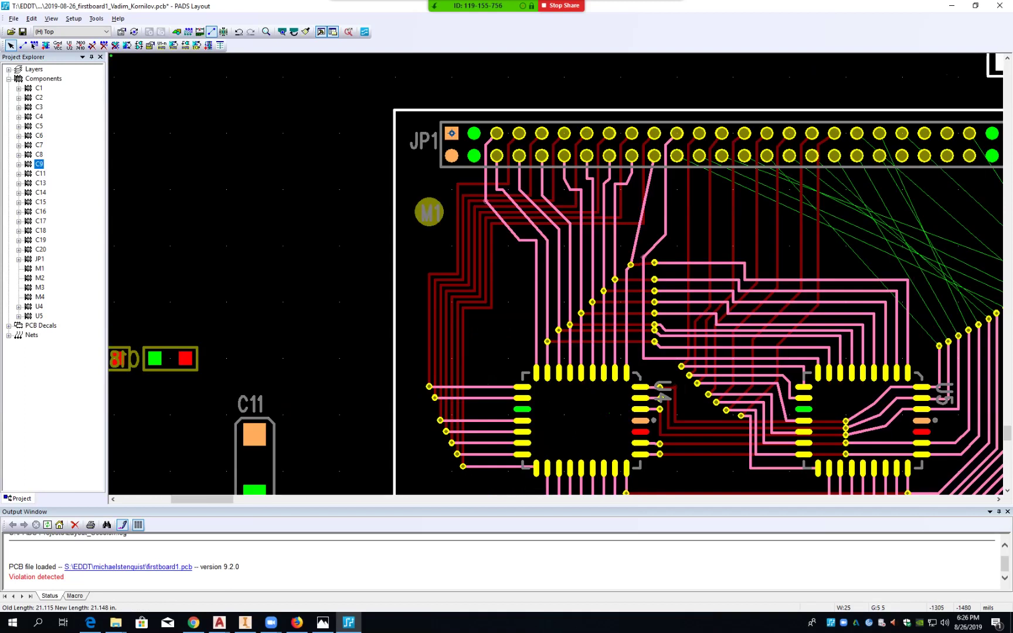
- Move capacitor C11 to just outside the board outline, above the VPP and GND pins at the M1 end of JP1
{"action": "middle_click", "coordinate": [176, 466]}
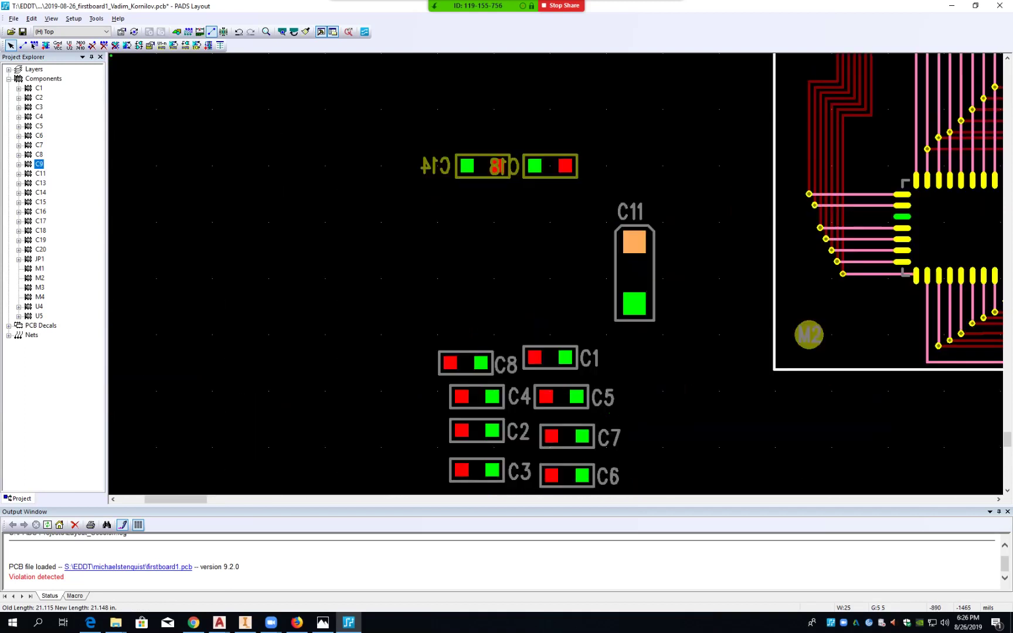
{"action": "key", "text": "ctrl+e"}
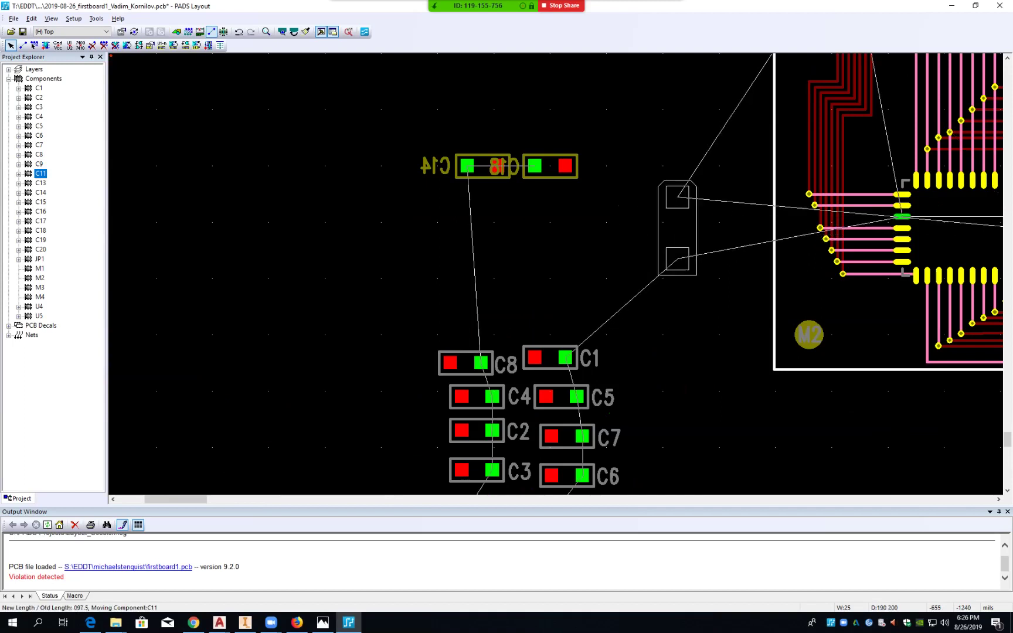
{"action": "middle_click", "coordinate": [899, 39]}
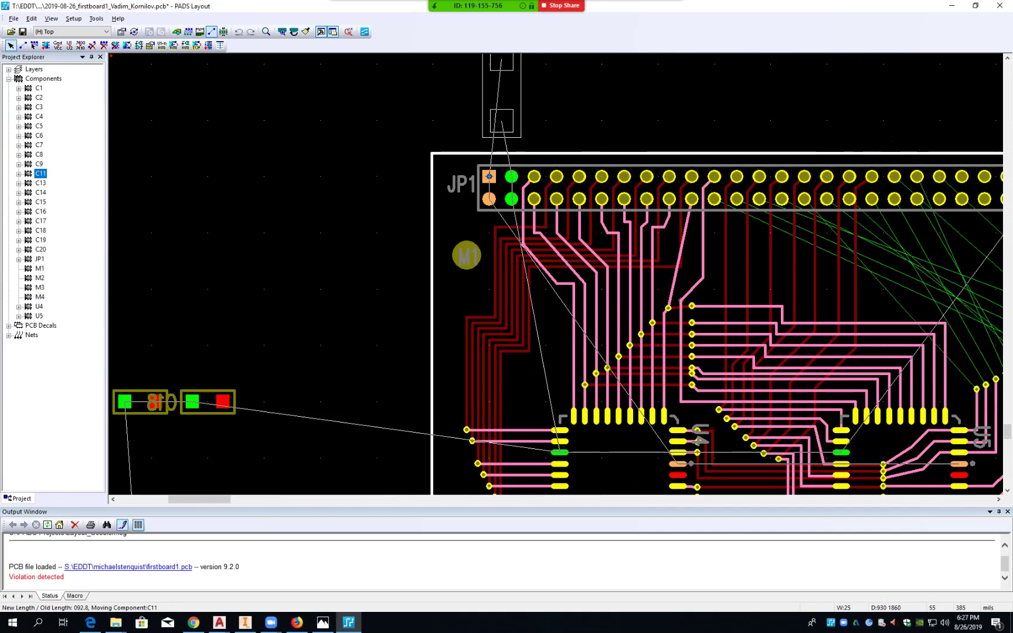
{"action": "left_click", "coordinate": [501, 90]}
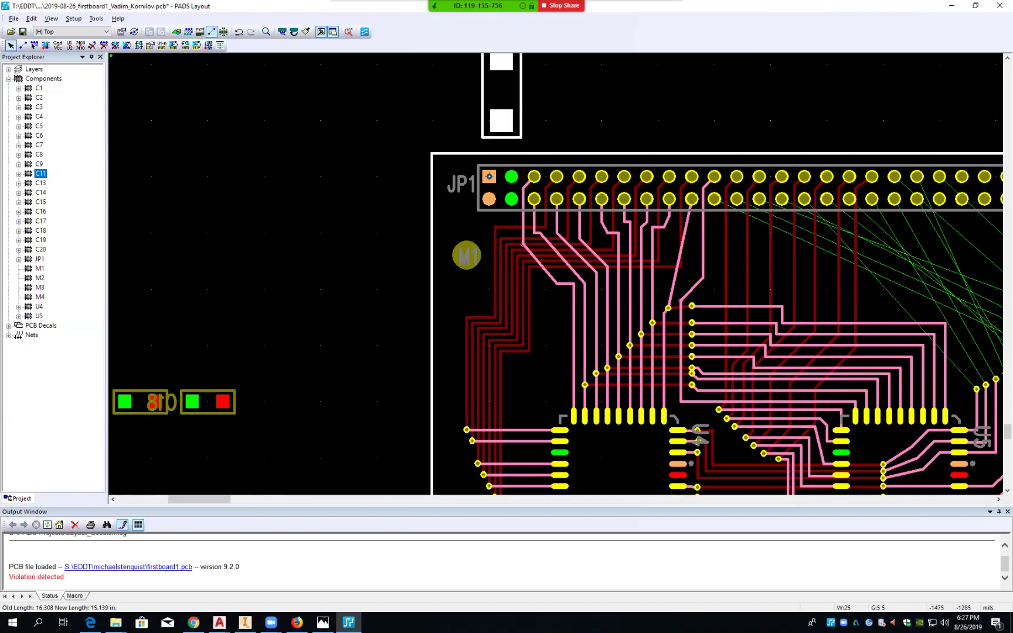
- Move capacitor C8 directly below C14 and capacitor C1 beside it, below C18, outside the board outline
{"action": "middle_click", "coordinate": [155, 466]}
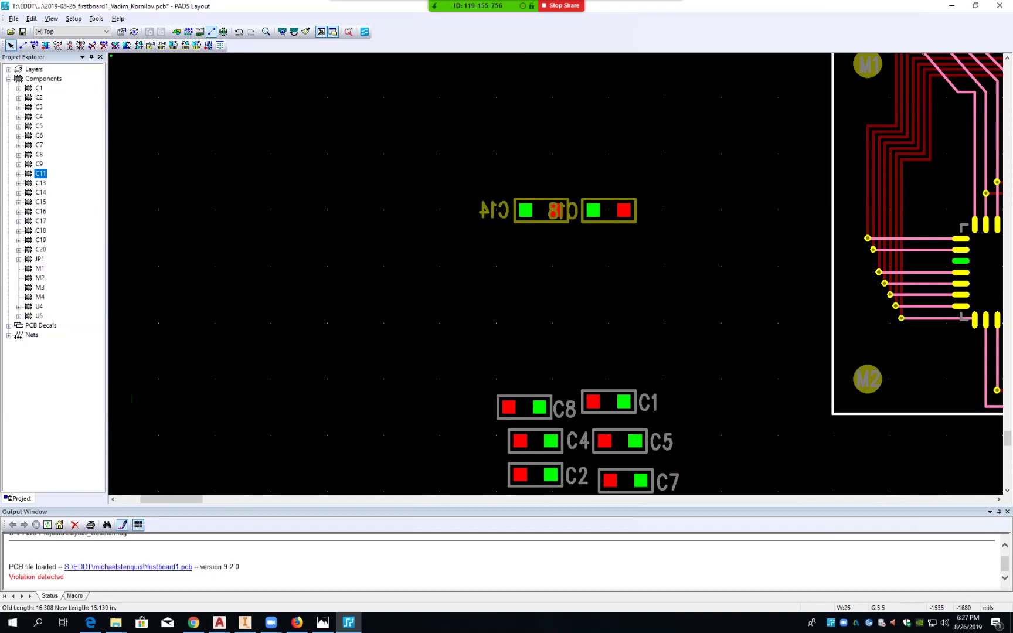
{"action": "left_click", "coordinate": [524, 407]}
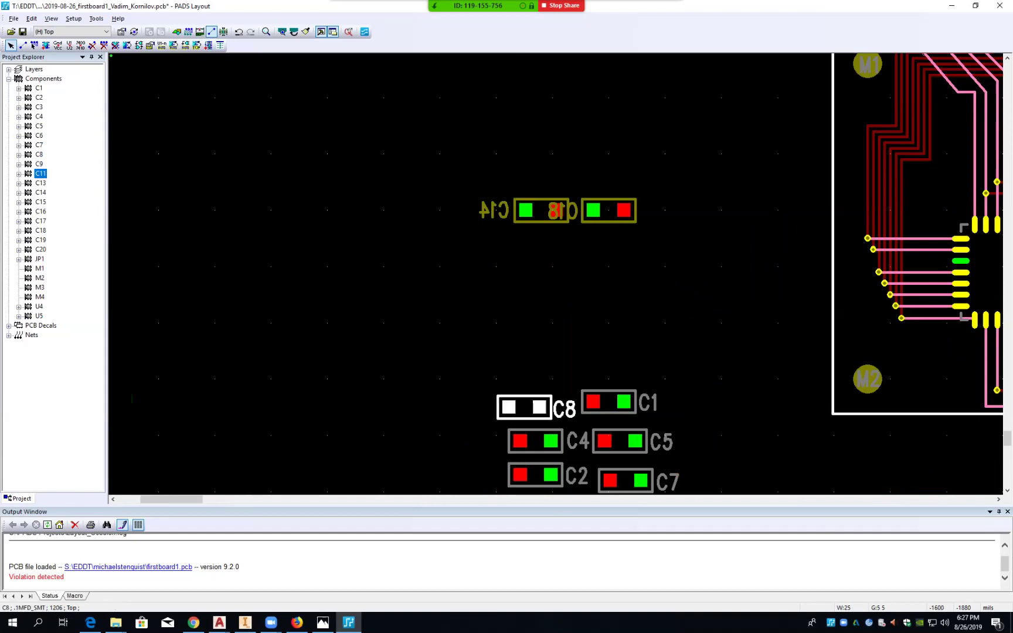
{"action": "key", "text": "ctrl+e"}
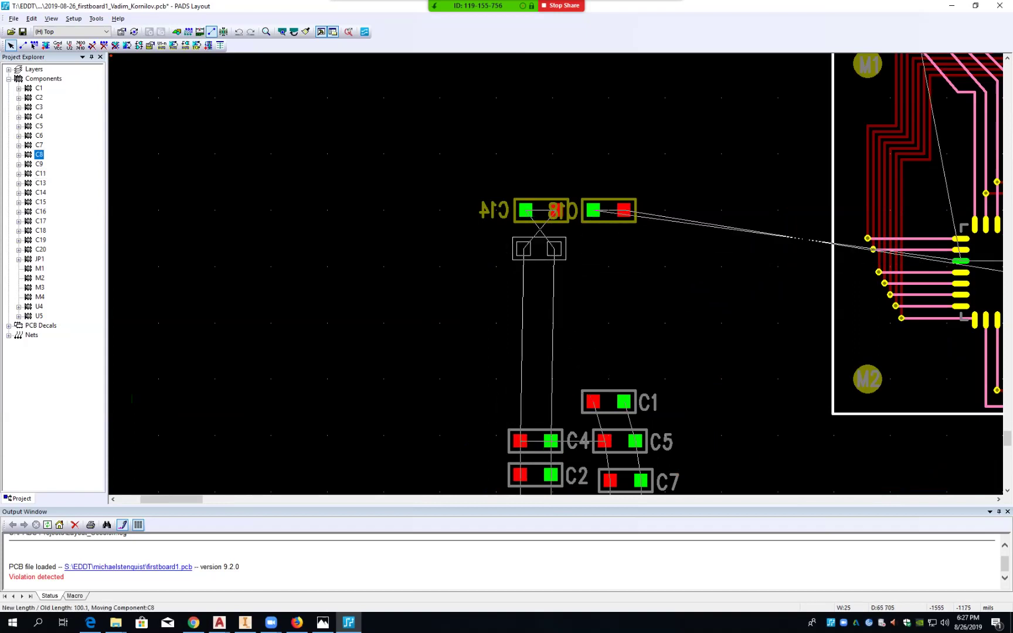
{"action": "left_click", "coordinate": [541, 247]}
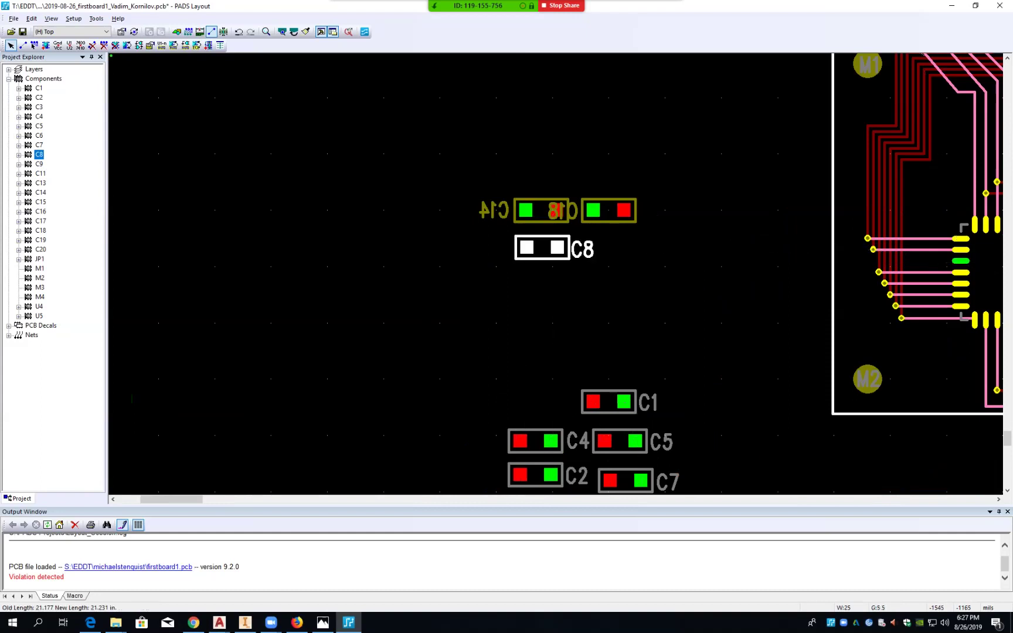
{"action": "left_click", "coordinate": [610, 402]}
{"action": "key", "text": "ctrl+e"}
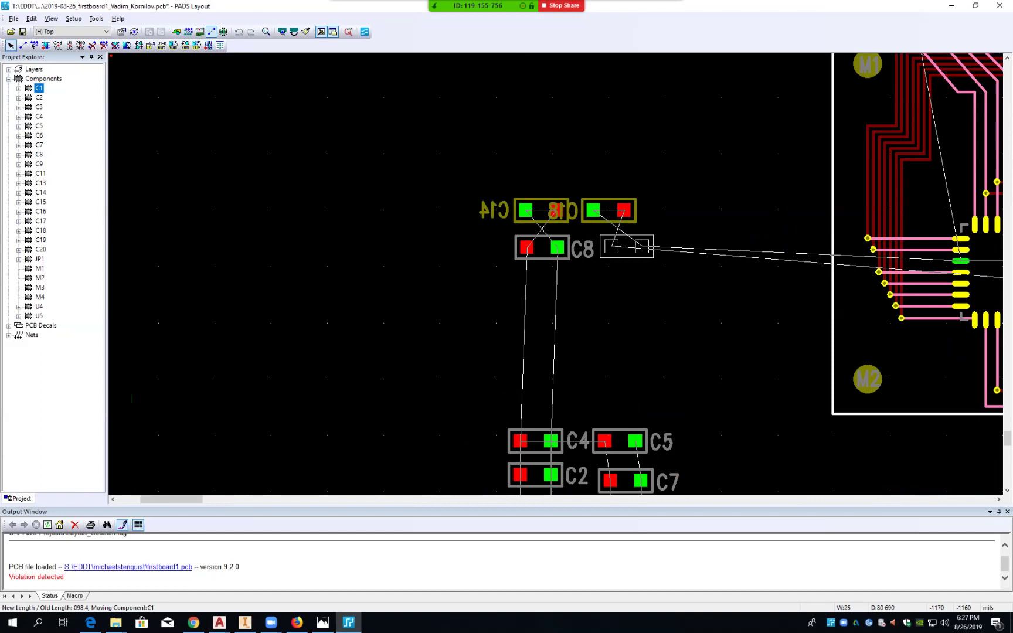
{"action": "left_click", "coordinate": [627, 249]}
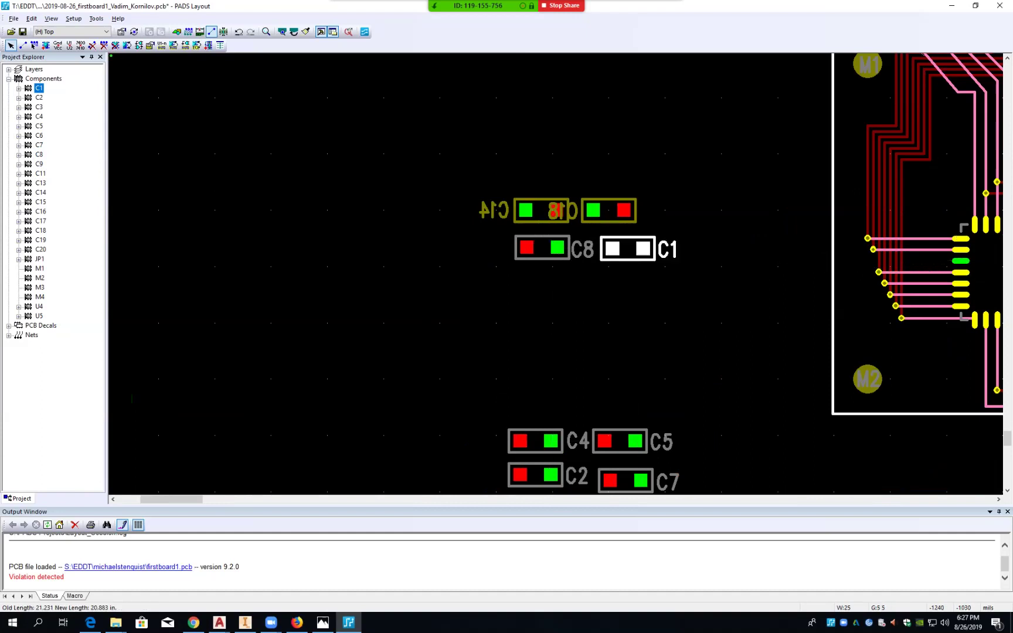
- Shift capacitor C18 away from C14 so it sits directly above C1
{"action": "left_click", "coordinate": [609, 210]}
{"action": "key", "text": "ctrl+e"}
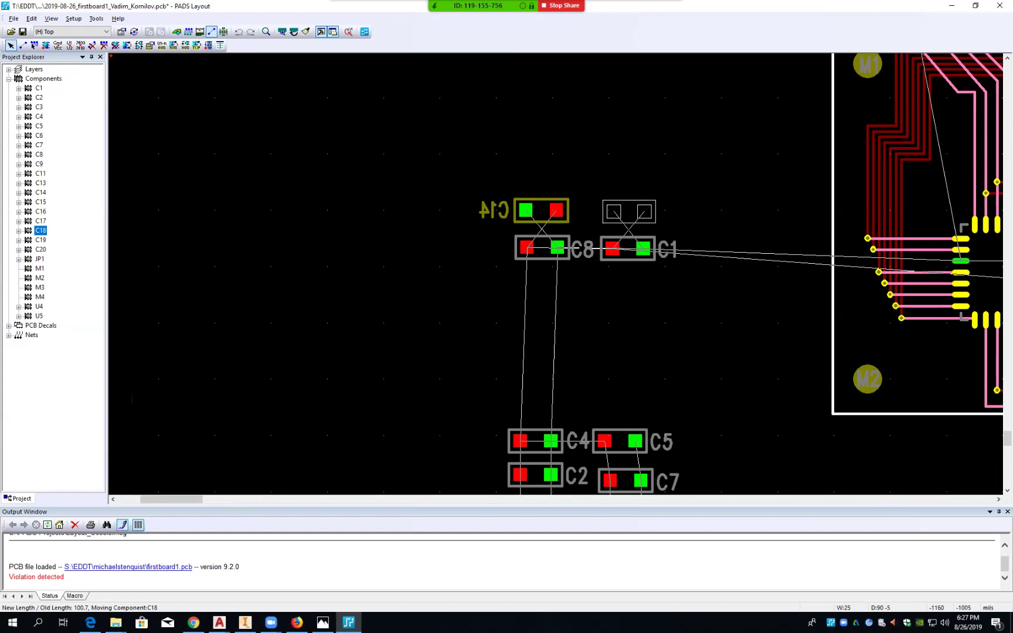
{"action": "left_click", "coordinate": [629, 211]}
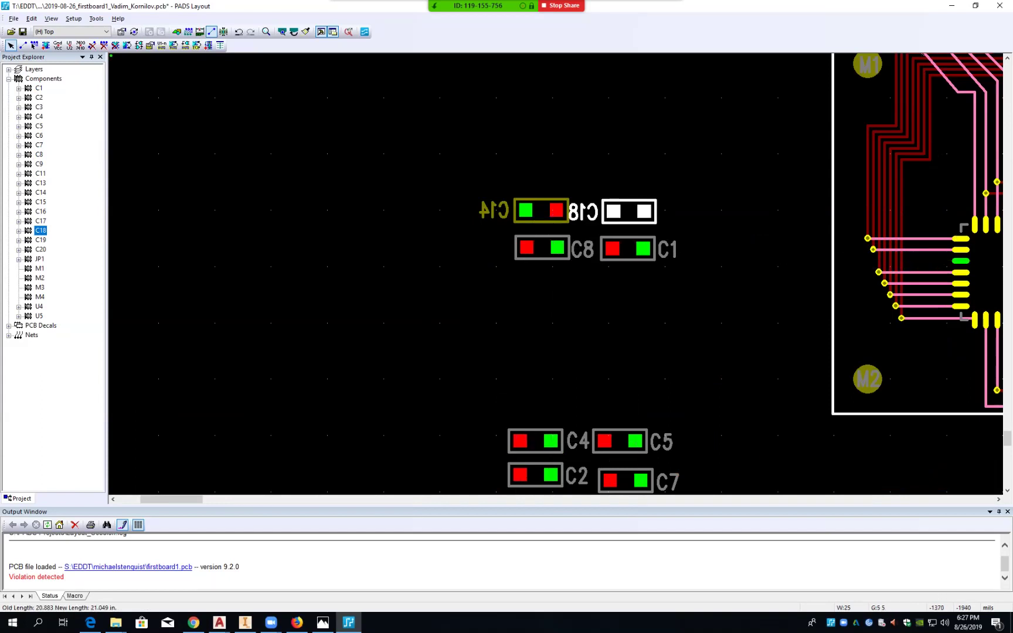
- Delete the remaining group of unplaced capacitors, C2 to C7, C13, C15 to C17, C19 and C20, together with their routes
{"action": "middle_click", "coordinate": [581, 422]}
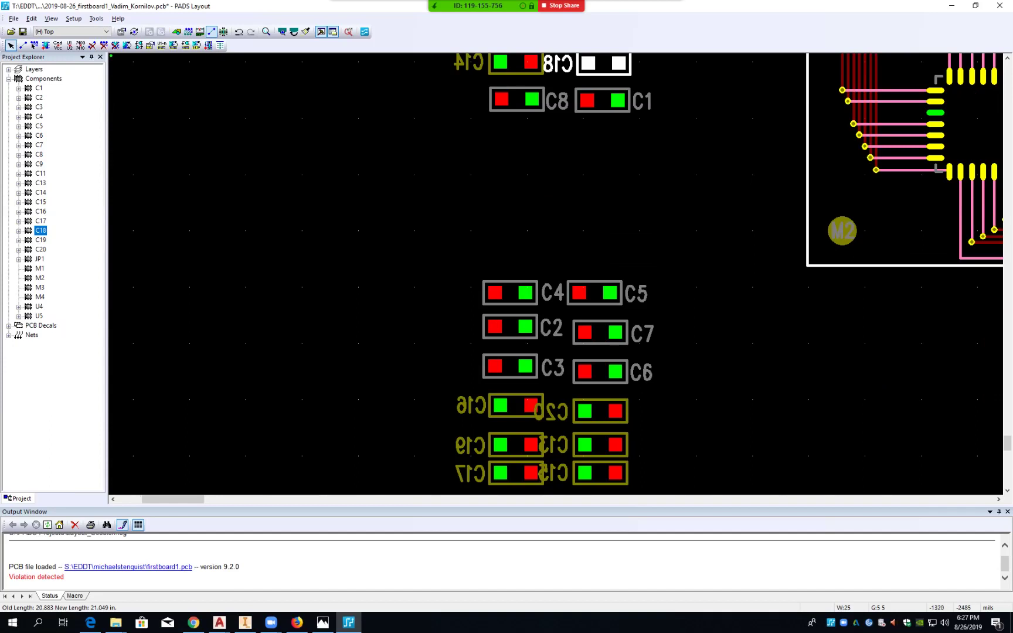
{"action": "middle_click", "coordinate": [565, 396]}
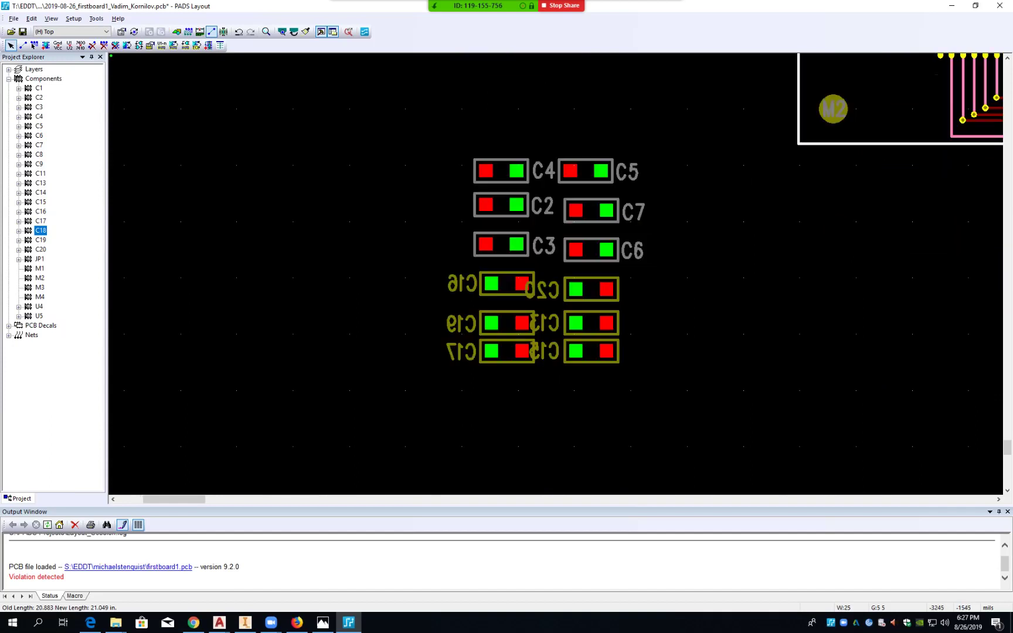
{"action": "left_click", "coordinate": [115, 45]}
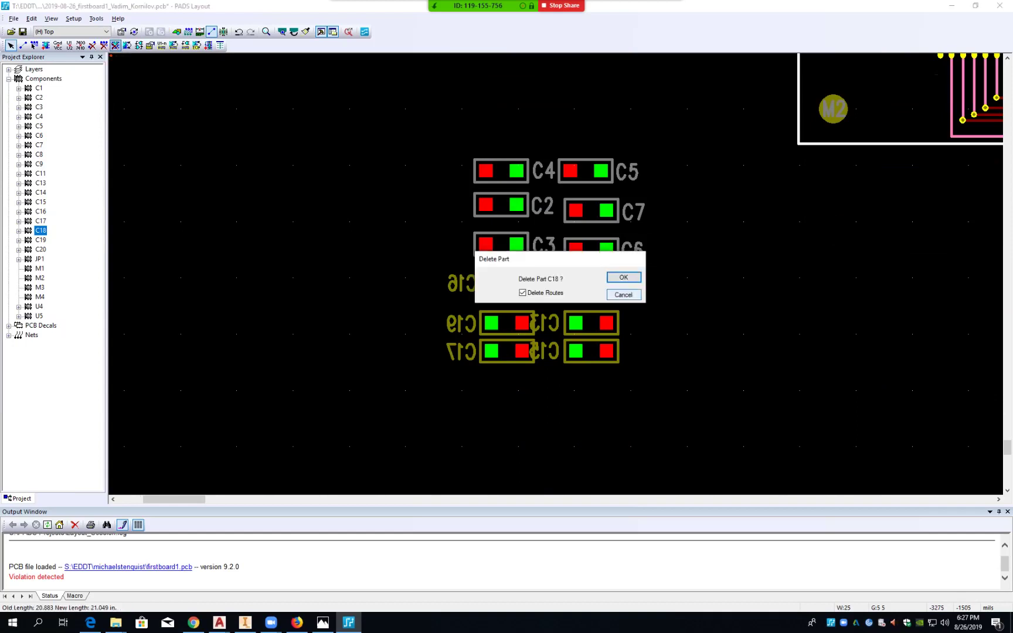
{"action": "left_click", "coordinate": [624, 295]}
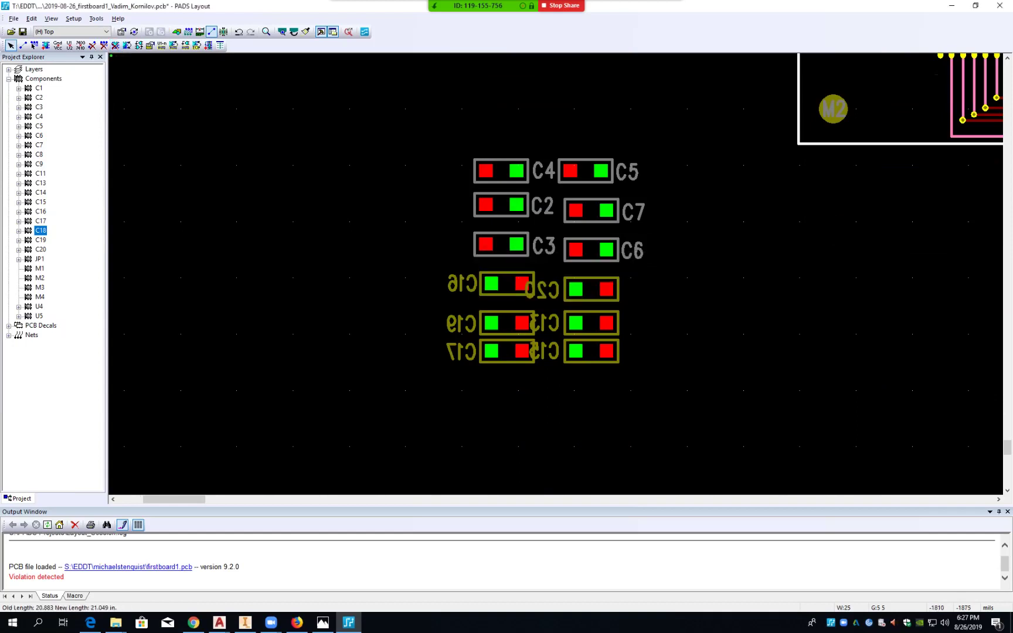
{"action": "left_click", "coordinate": [960, 260]}
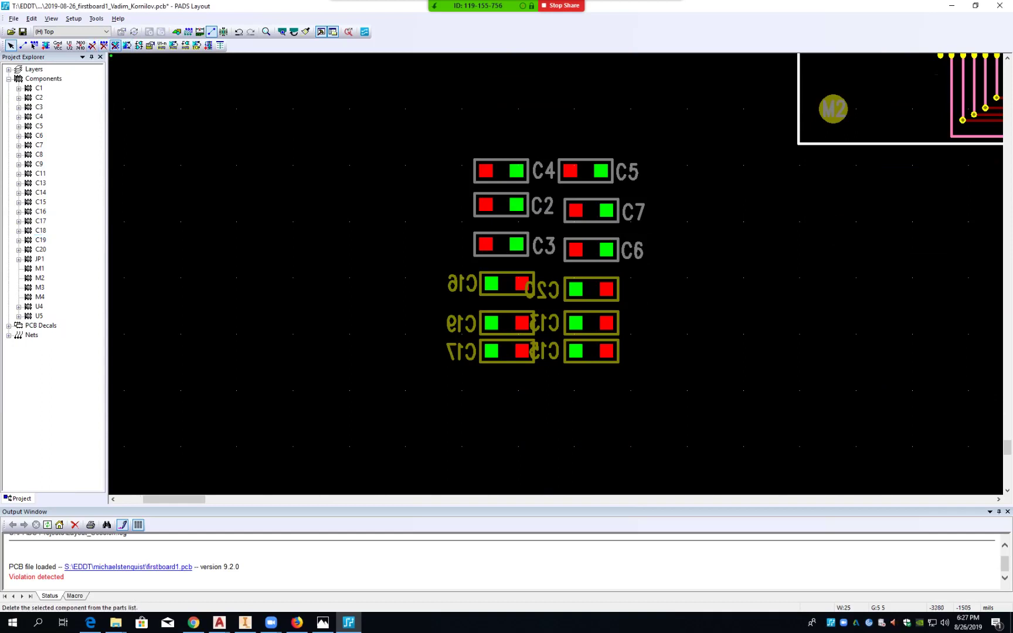
{"action": "left_click", "coordinate": [116, 45]}
{"action": "key", "text": "Escape"}
{"action": "left_click_drag", "start_coordinate": [420, 129], "coordinate": [674, 396]}
{"action": "key", "text": "Delete"}
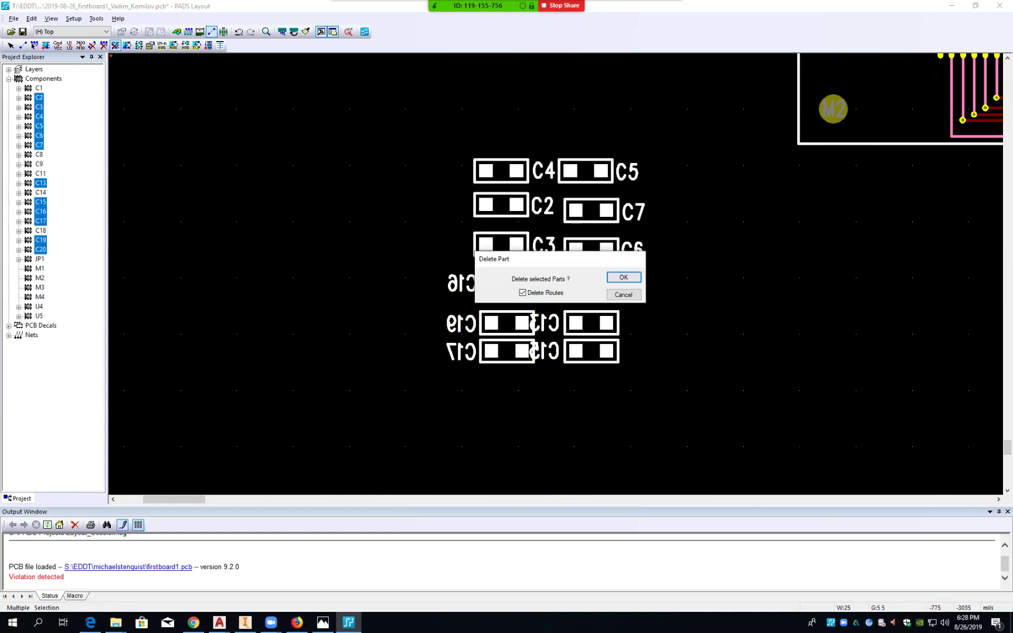
{"action": "key", "text": "Return"}
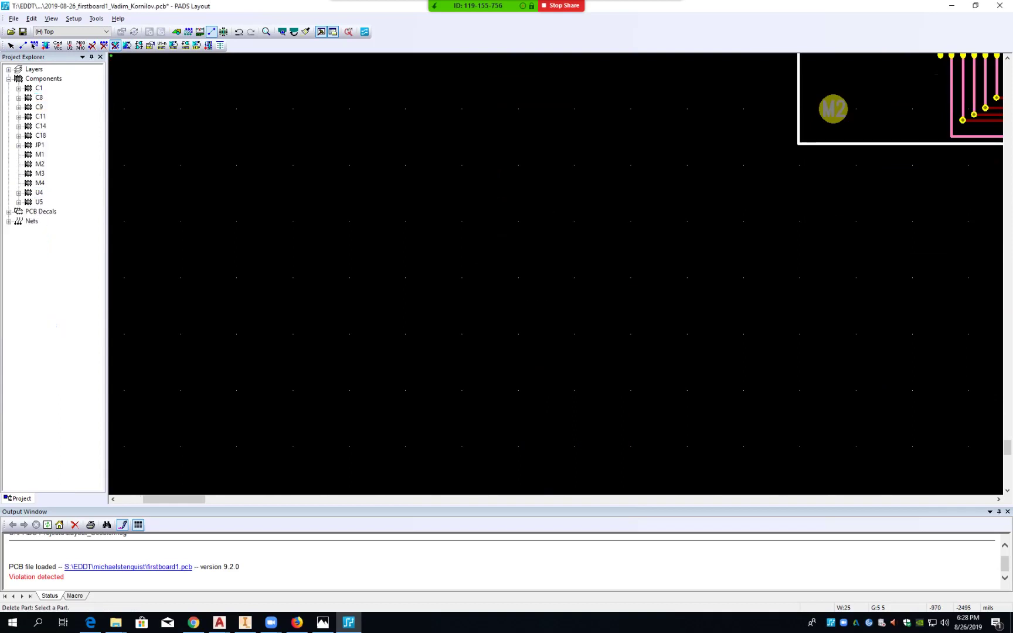
- Disconnect pin 1 of C8 and pin 1 of C1 from the VCC net, deleting their routes
{"action": "middle_click", "coordinate": [758, 65]}
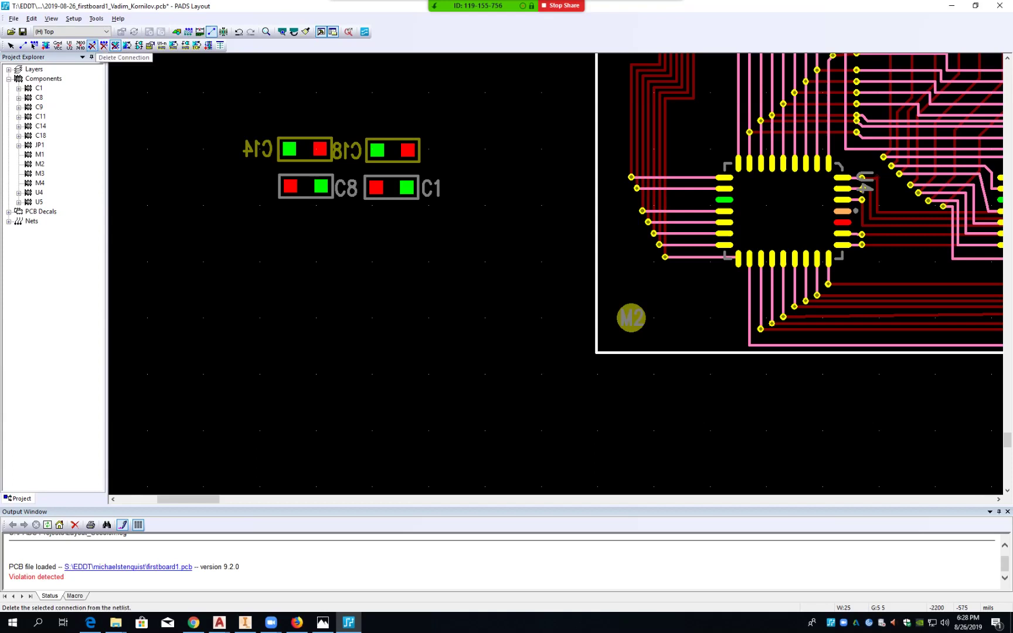
{"action": "left_click", "coordinate": [92, 46]}
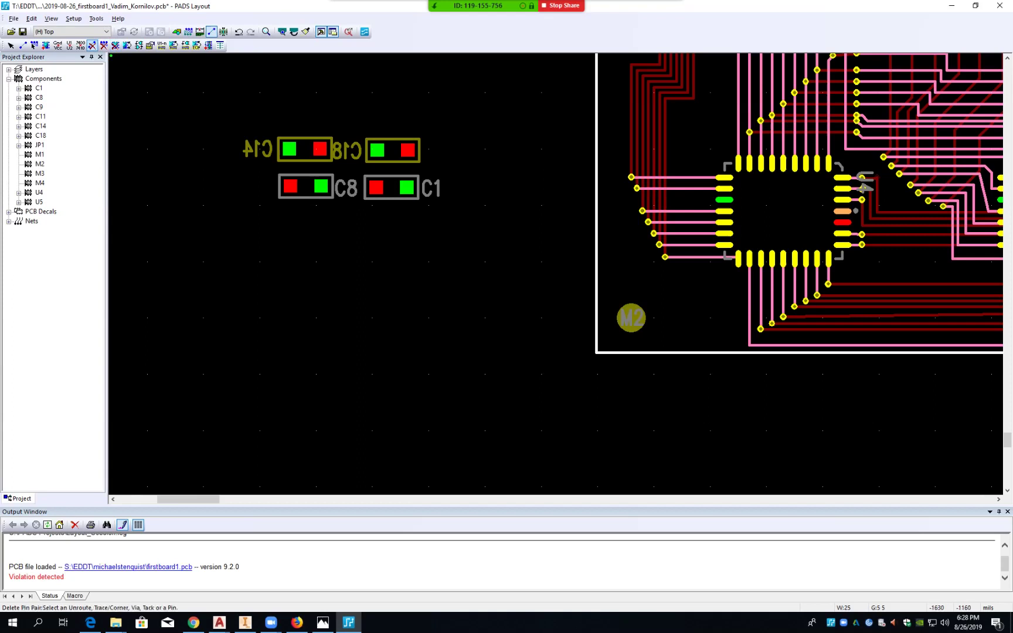
{"action": "left_click", "coordinate": [290, 186]}
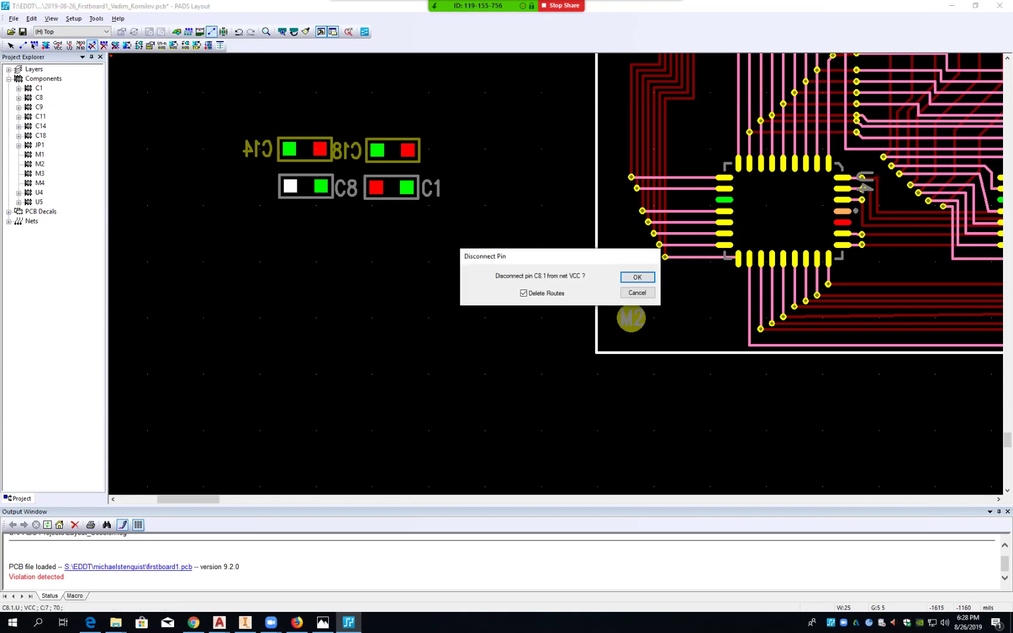
{"action": "left_click", "coordinate": [637, 276]}
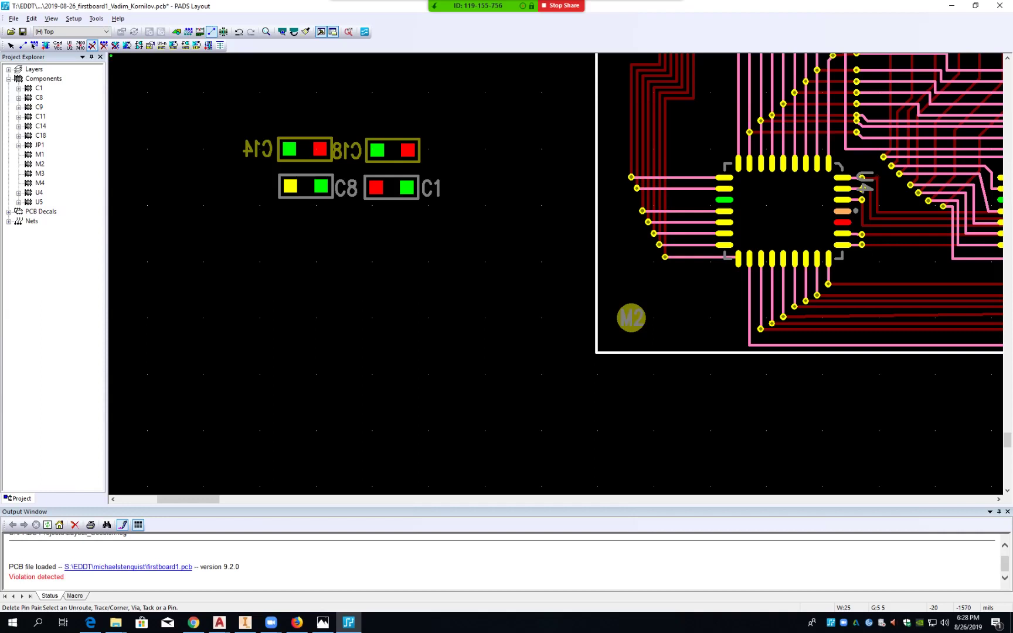
{"action": "left_click", "coordinate": [376, 188]}
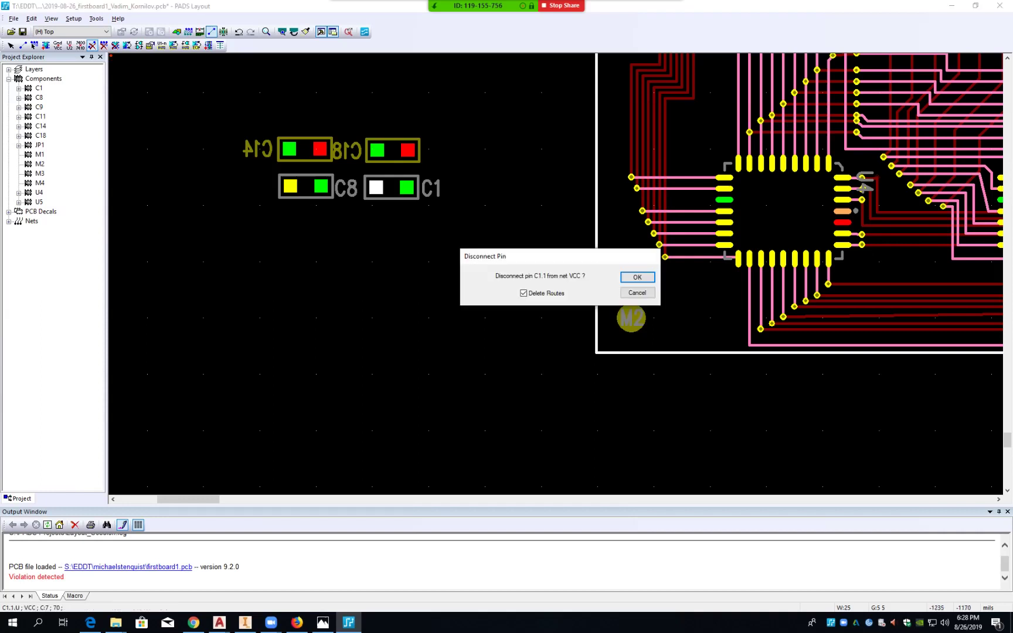
{"action": "left_click", "coordinate": [637, 277]}
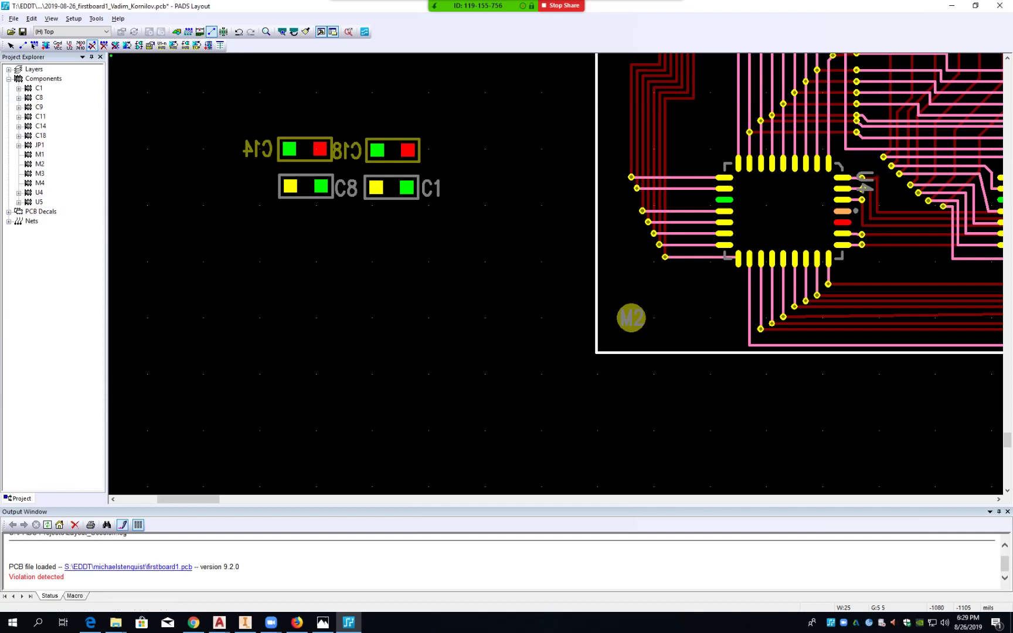
{"action": "key", "text": "Escape"}
- Spread out the unplaced capacitors, moving C18 above C14, C8 lower down and C1 farther toward the board
{"action": "left_click_drag", "start_coordinate": [390, 154], "coordinate": [304, 81]}
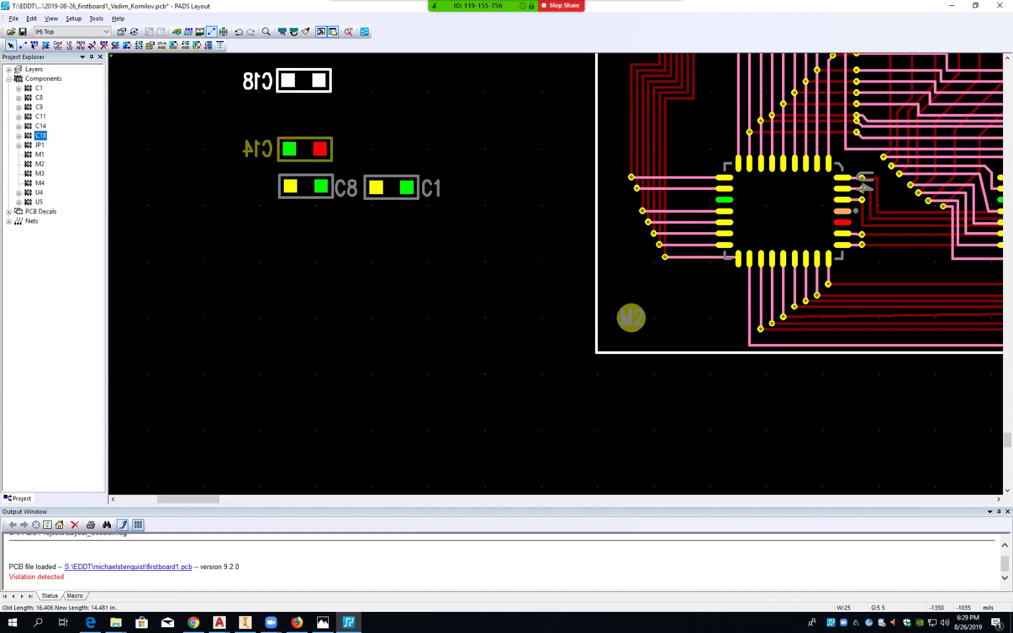
{"action": "left_click_drag", "start_coordinate": [304, 186], "coordinate": [274, 228]}
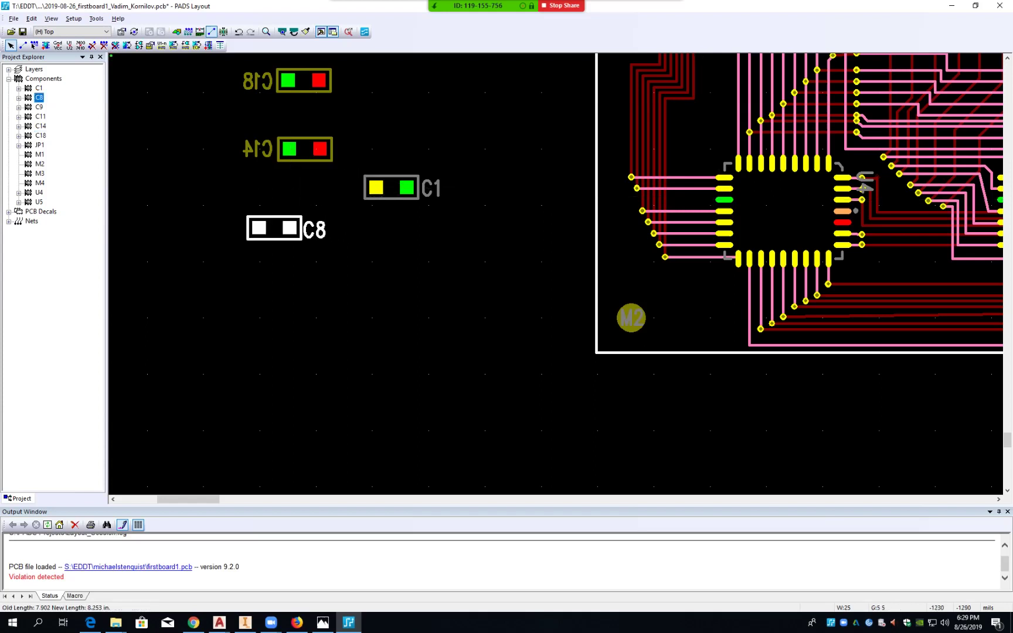
{"action": "left_click_drag", "start_coordinate": [391, 188], "coordinate": [429, 197]}
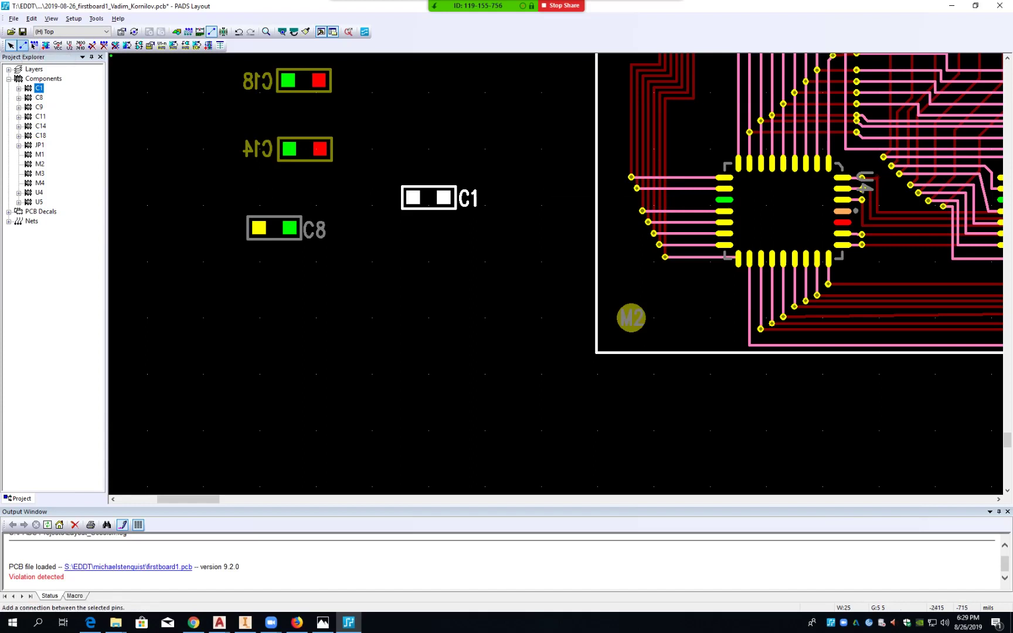
{"action": "left_click", "coordinate": [22, 45]}
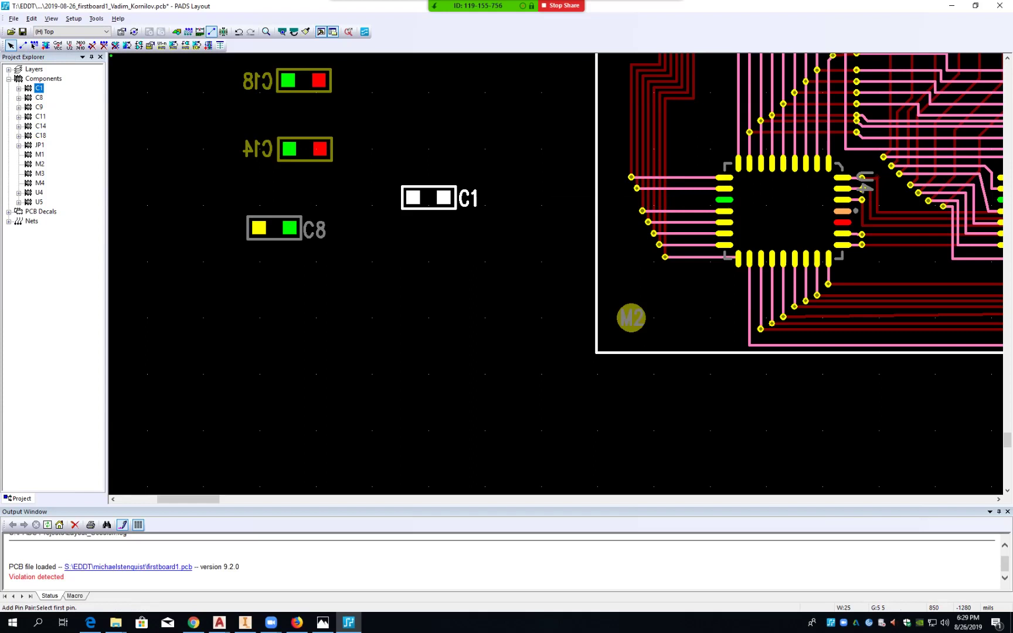
{"action": "left_click", "coordinate": [842, 211]}
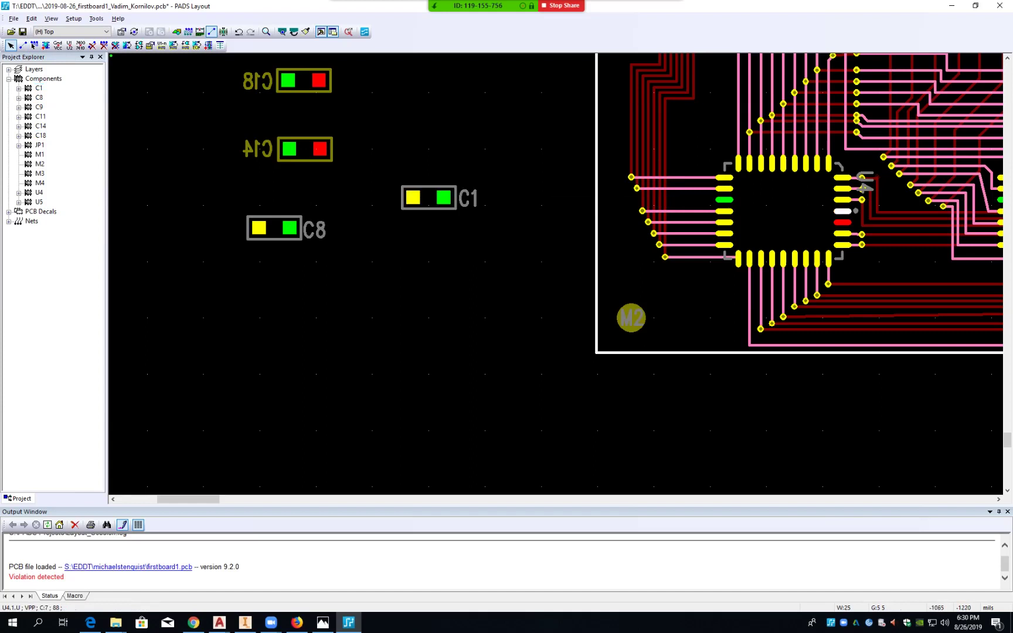
{"action": "left_click", "coordinate": [413, 198]}
{"action": "left_click", "coordinate": [259, 228]}
{"action": "key", "text": "Escape"}
- Add connections from U4's VPP pin to pin 1 of C1 and on to pin 1 of C8
{"action": "left_click", "coordinate": [22, 45]}
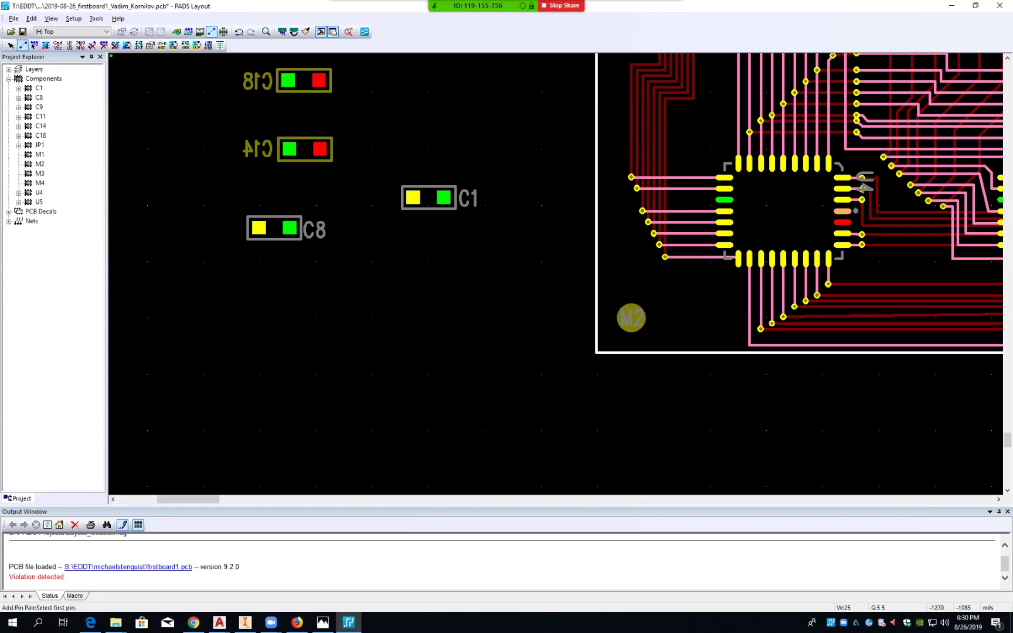
{"action": "left_click", "coordinate": [842, 211]}
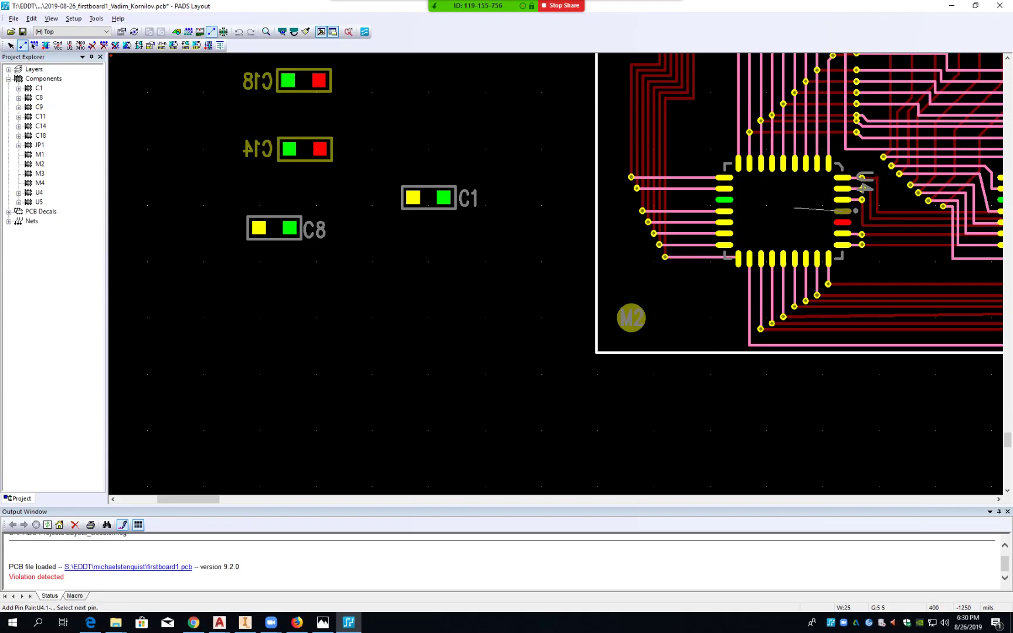
{"action": "left_click", "coordinate": [412, 198]}
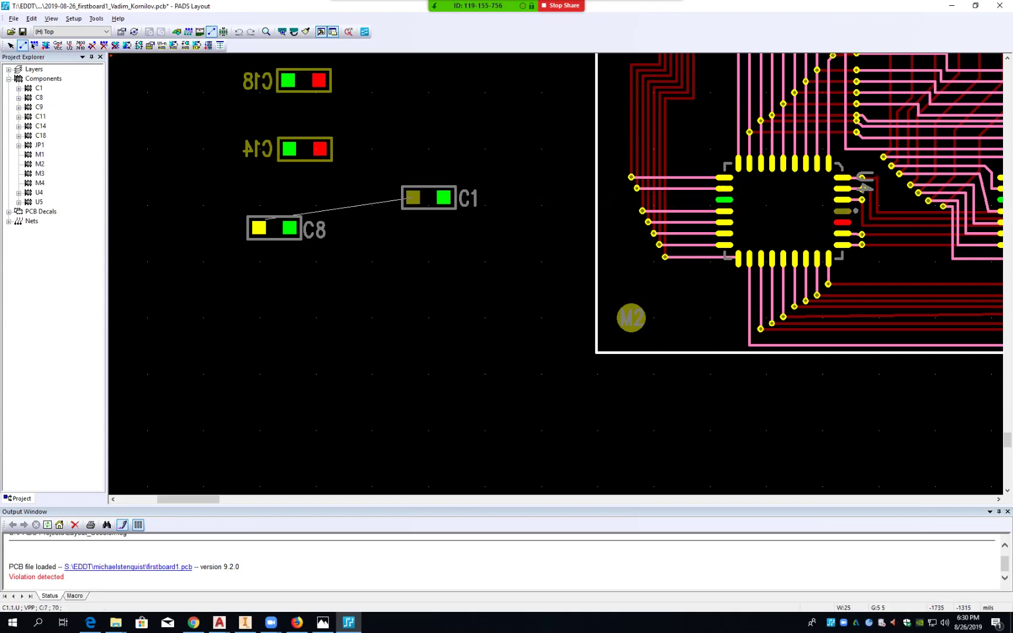
{"action": "left_click", "coordinate": [258, 227]}
{"action": "key", "text": "Escape"}
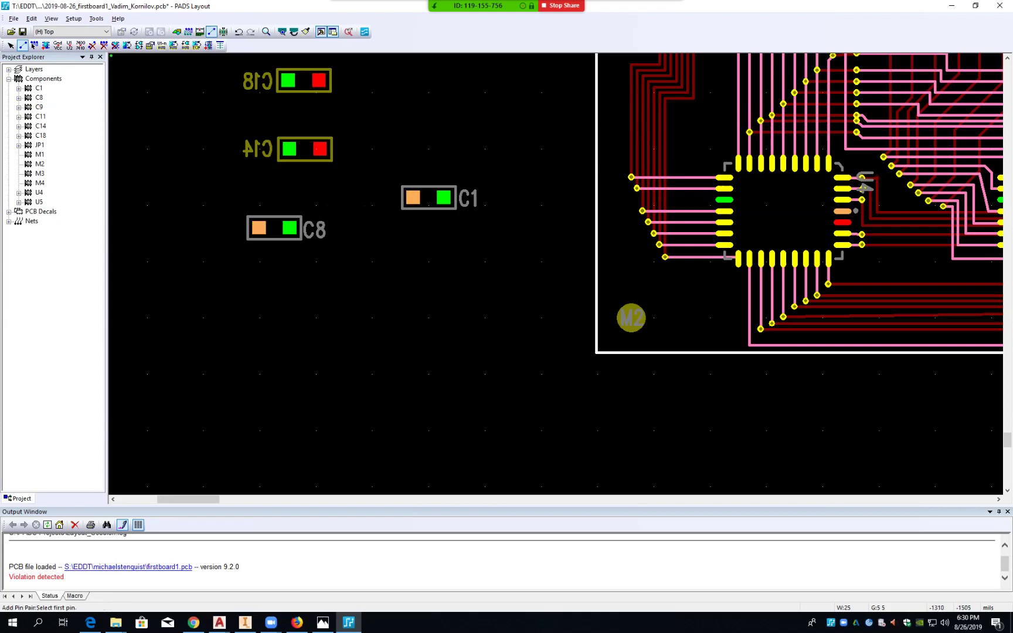
{"action": "key", "text": "Escape"}
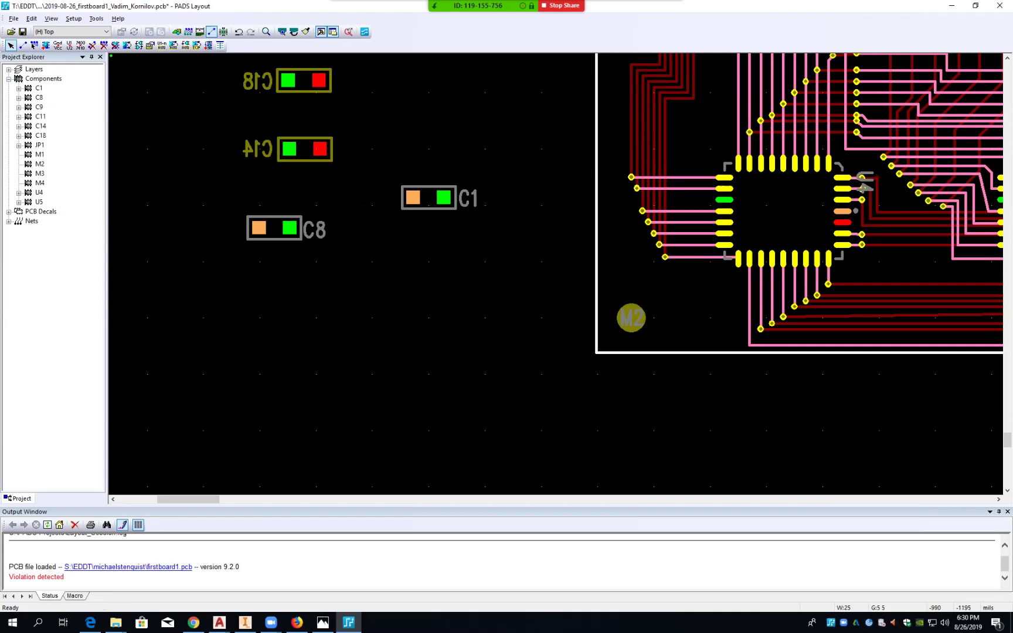
- Move C1 level with C8 and closer to the board, and flip both capacitors to the opposite board side
{"action": "mouse_move", "coordinate": [430, 195]}
{"action": "left_mouse_down"}
{"action": "mouse_move", "coordinate": [466, 183]}
{"action": "mouse_move", "coordinate": [471, 215]}
{"action": "mouse_move", "coordinate": [490, 181]}
{"action": "mouse_move", "coordinate": [479, 198]}
{"action": "mouse_move", "coordinate": [487, 229]}
{"action": "left_mouse_up"}
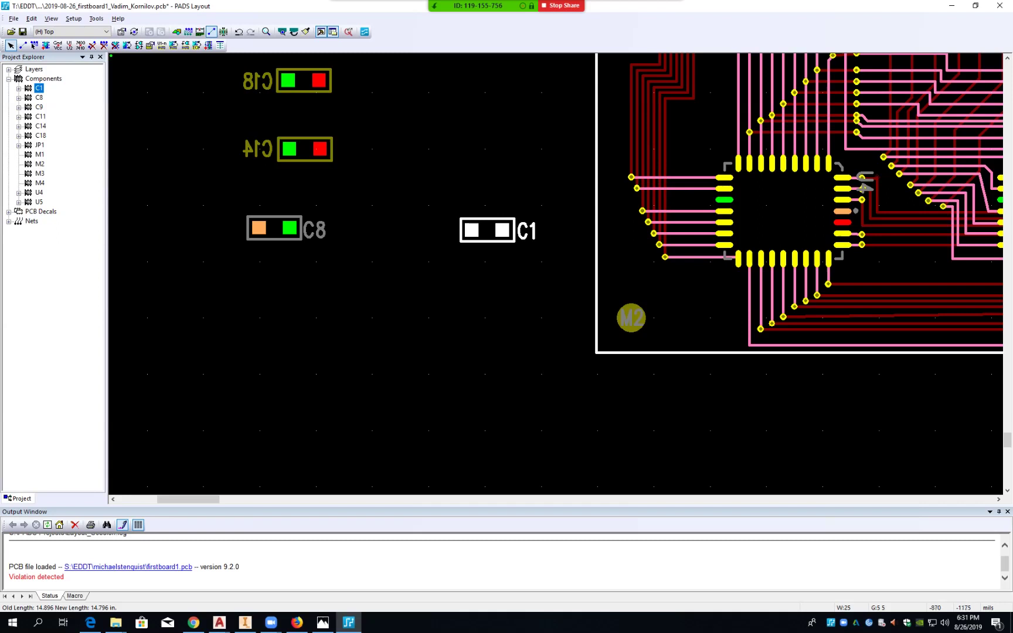
{"action": "right_click", "coordinate": [488, 230]}
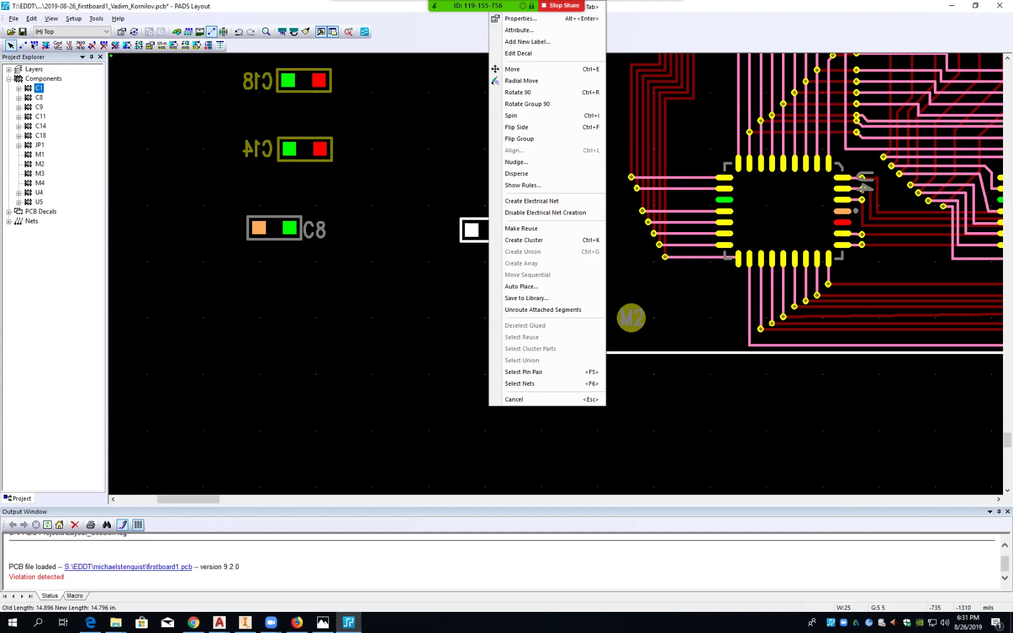
{"action": "left_click", "coordinate": [517, 127]}
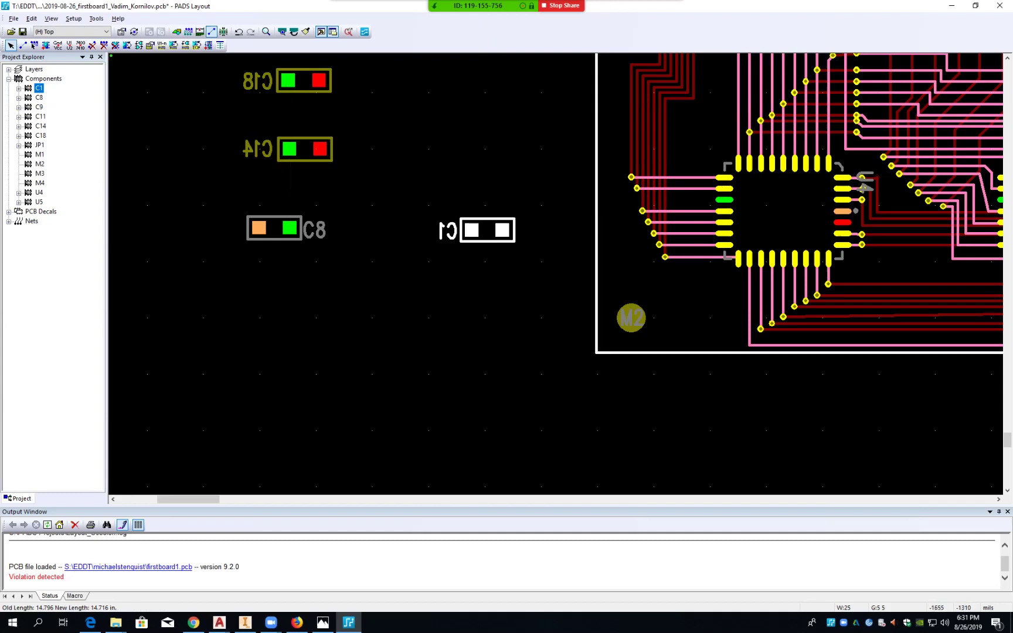
{"action": "left_click", "coordinate": [280, 226]}
{"action": "right_click", "coordinate": [281, 227]}
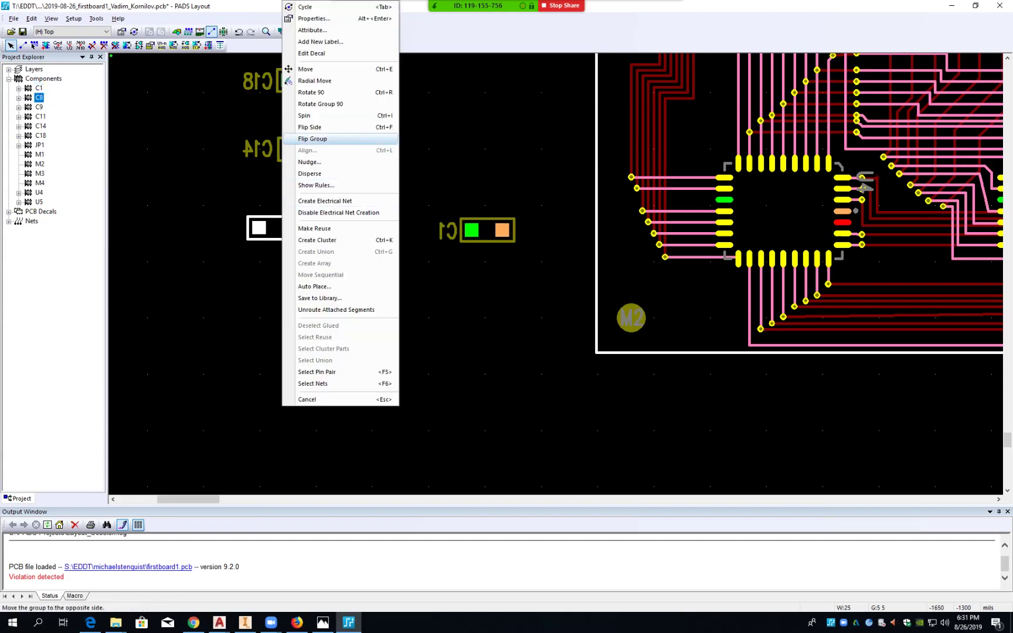
{"action": "left_click", "coordinate": [339, 129]}
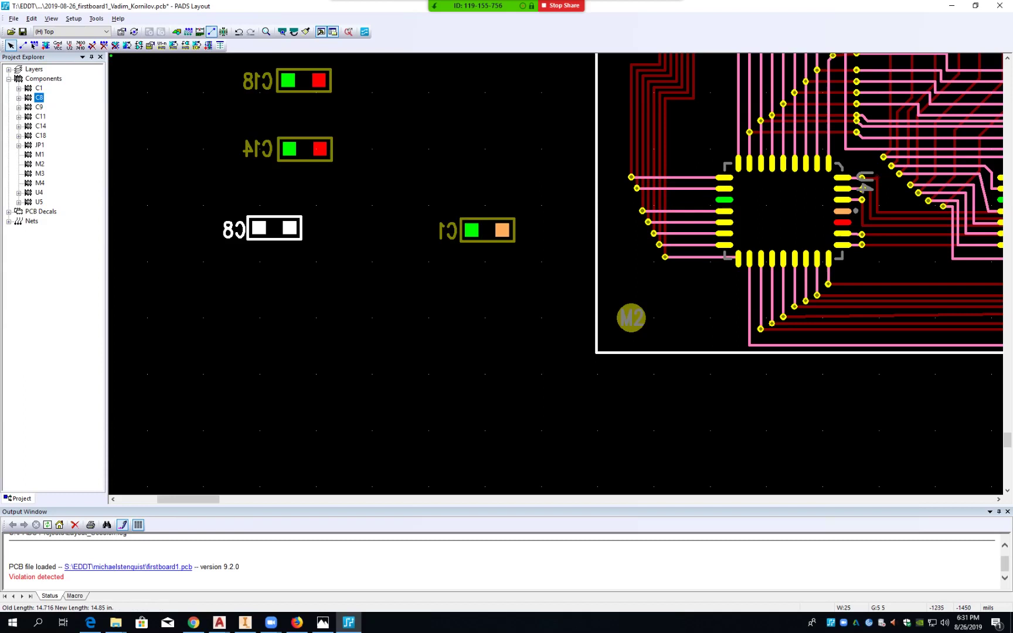
{"action": "key", "text": "Escape"}
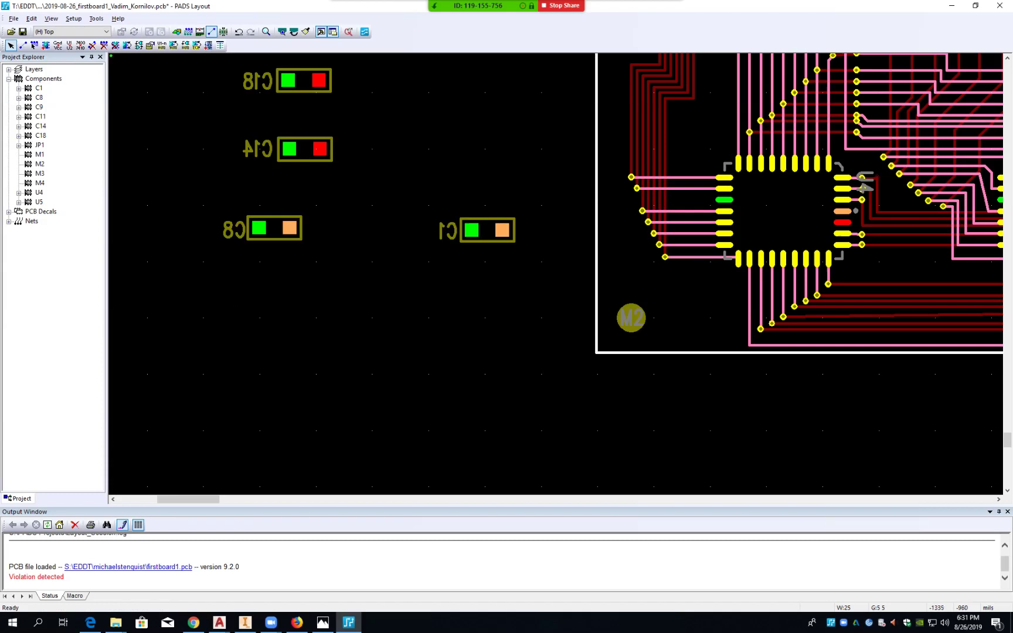
- Place C18 and C1 inside U4's footprint, with C1 directly above C18
{"action": "left_click", "coordinate": [304, 82]}
{"action": "left_click_drag", "start_coordinate": [304, 82], "coordinate": [785, 230]}
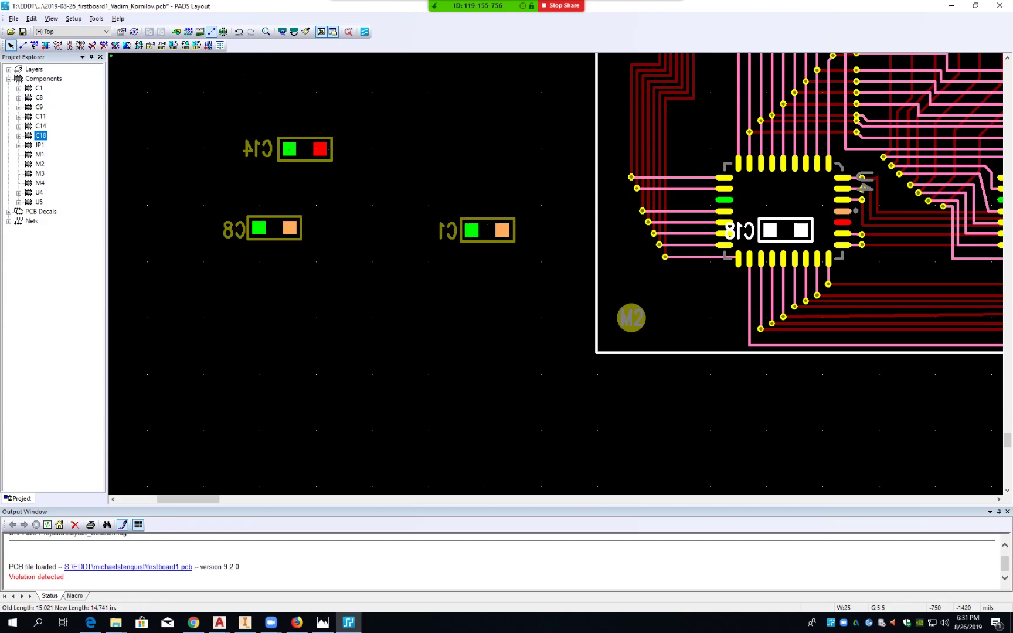
{"action": "left_click", "coordinate": [502, 230]}
{"action": "left_click_drag", "start_coordinate": [502, 229], "coordinate": [783, 210]}
{"action": "left_click", "coordinate": [783, 210]}
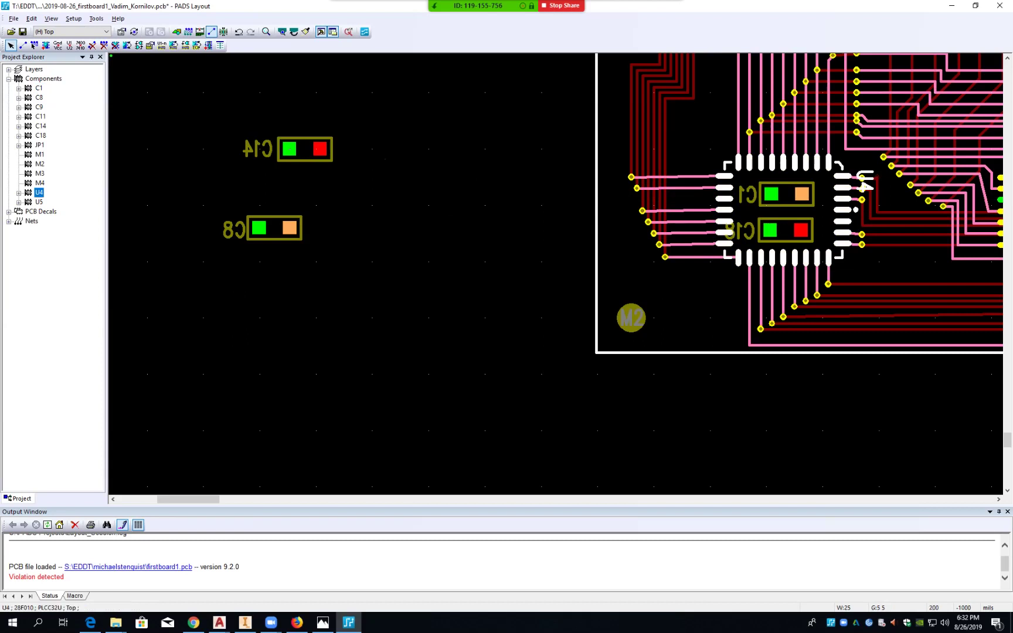
- Set the active layer to Bottom and route U4's VPP pin on the Top layer to an end via beside C1
{"action": "left_click", "coordinate": [70, 31]}
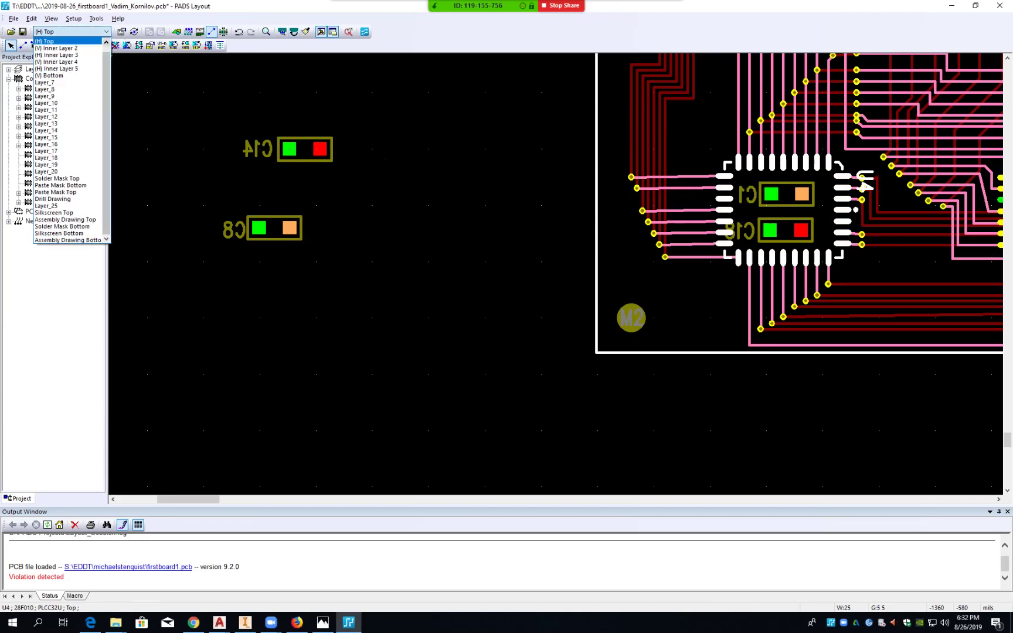
{"action": "left_click", "coordinate": [50, 76]}
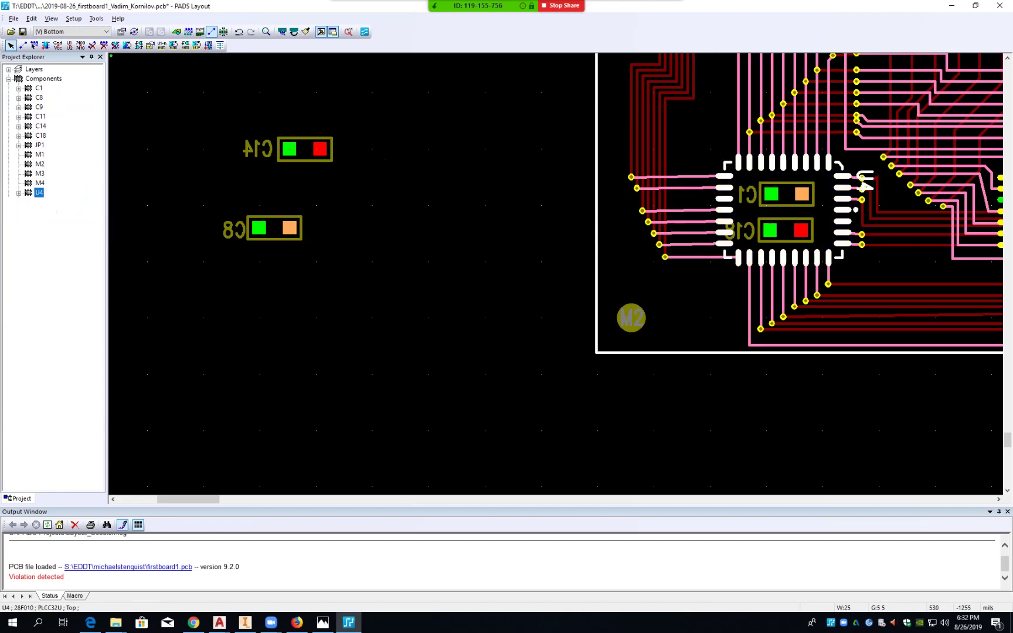
{"action": "left_click", "coordinate": [639, 156]}
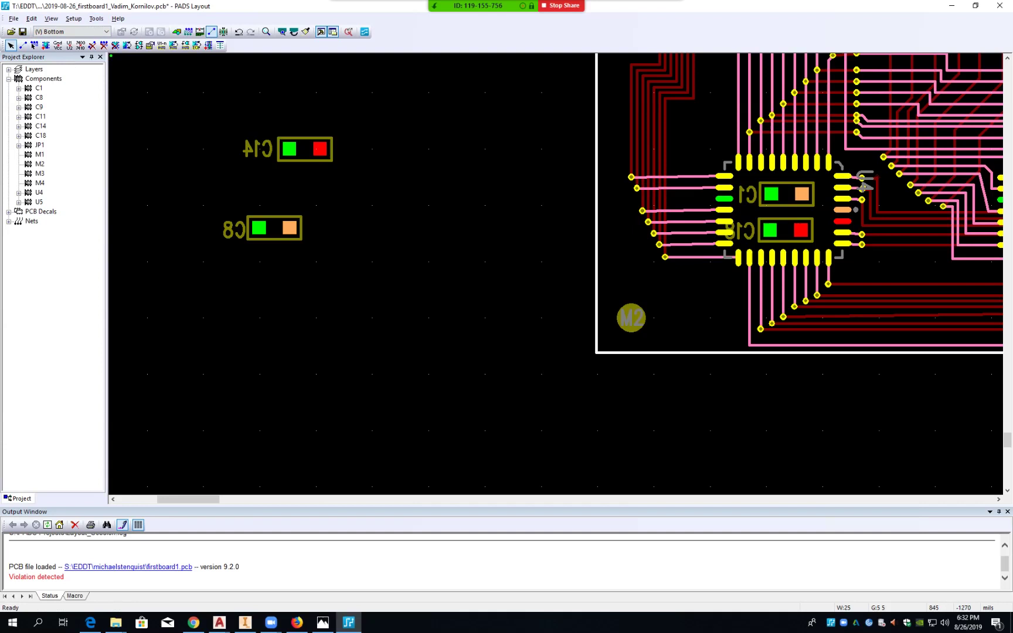
{"action": "middle_click_drag", "start_coordinate": [845, 209], "coordinate": [879, 69]}
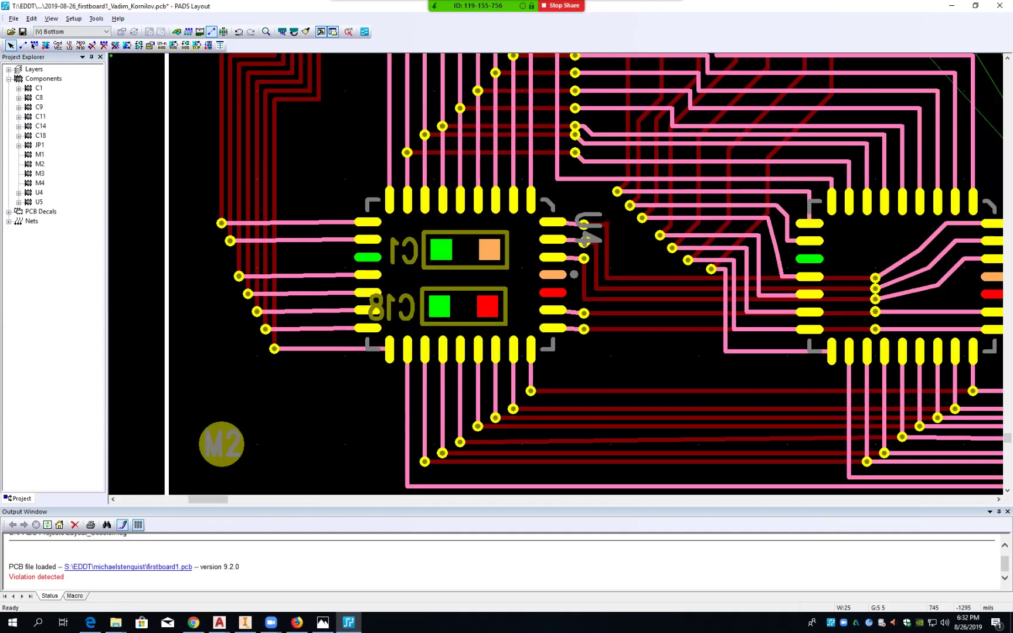
{"action": "key", "text": "F2"}
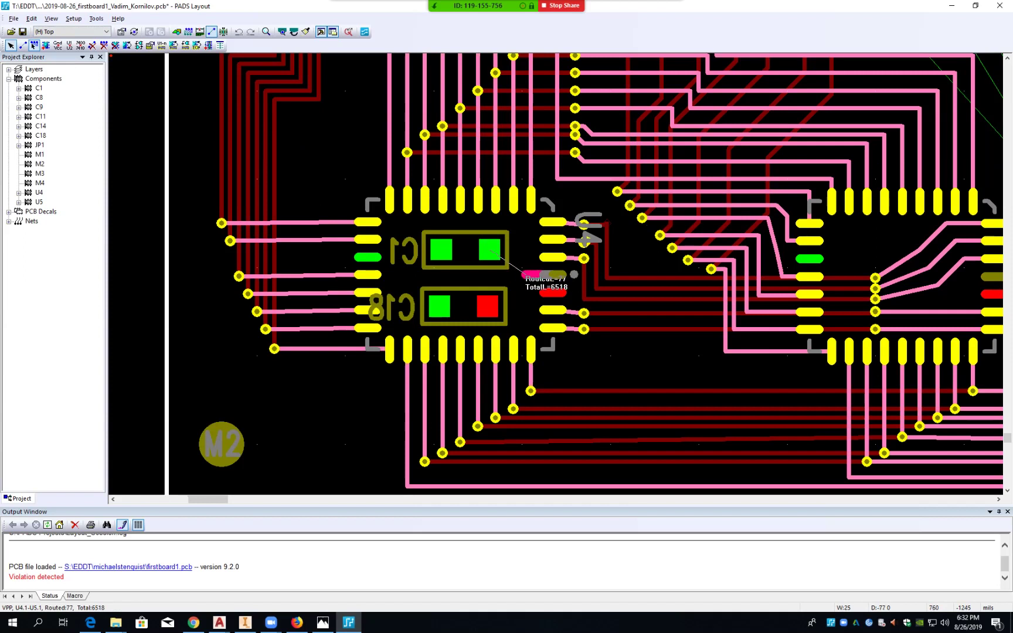
{"action": "left_click", "coordinate": [526, 273]}
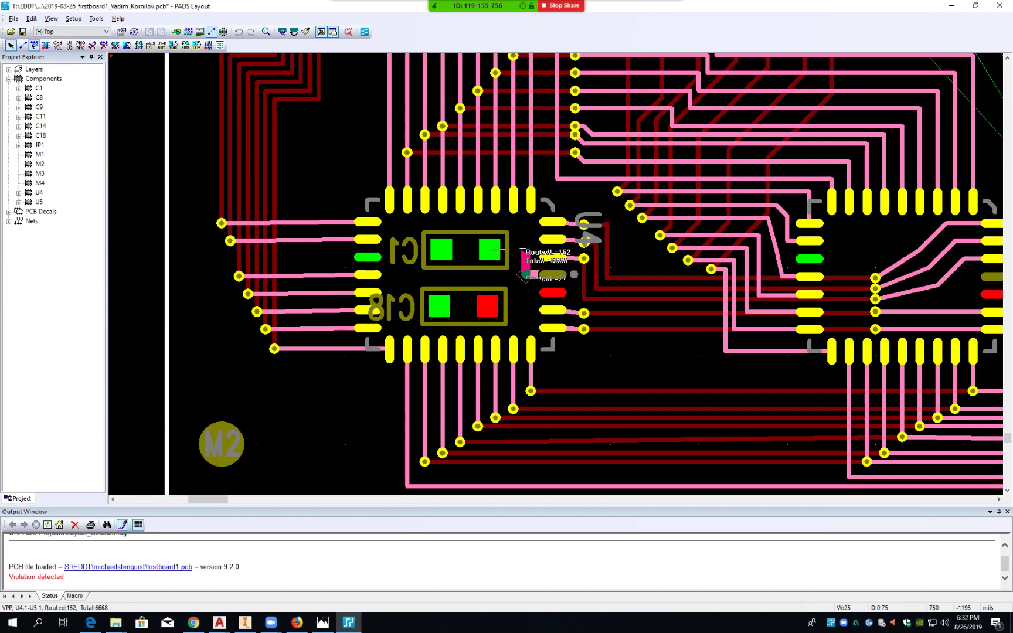
{"action": "left_click", "coordinate": [525, 248], "text": "ctrl"}
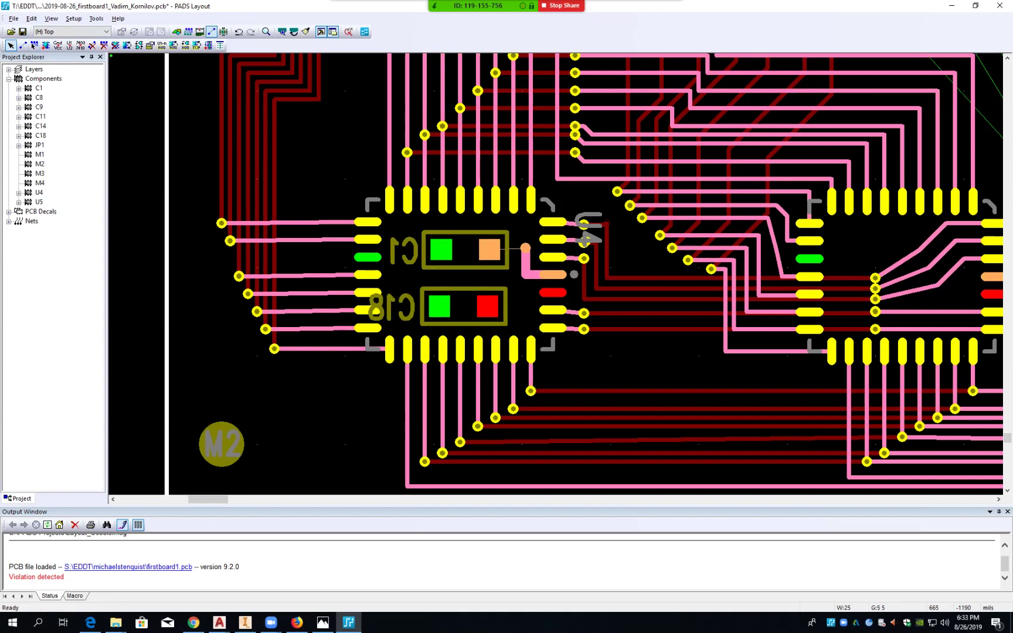
- Route C1's VPP pad on the Bottom layer to the via beside it
{"action": "left_click", "coordinate": [491, 251]}
{"action": "key", "text": "F2"}
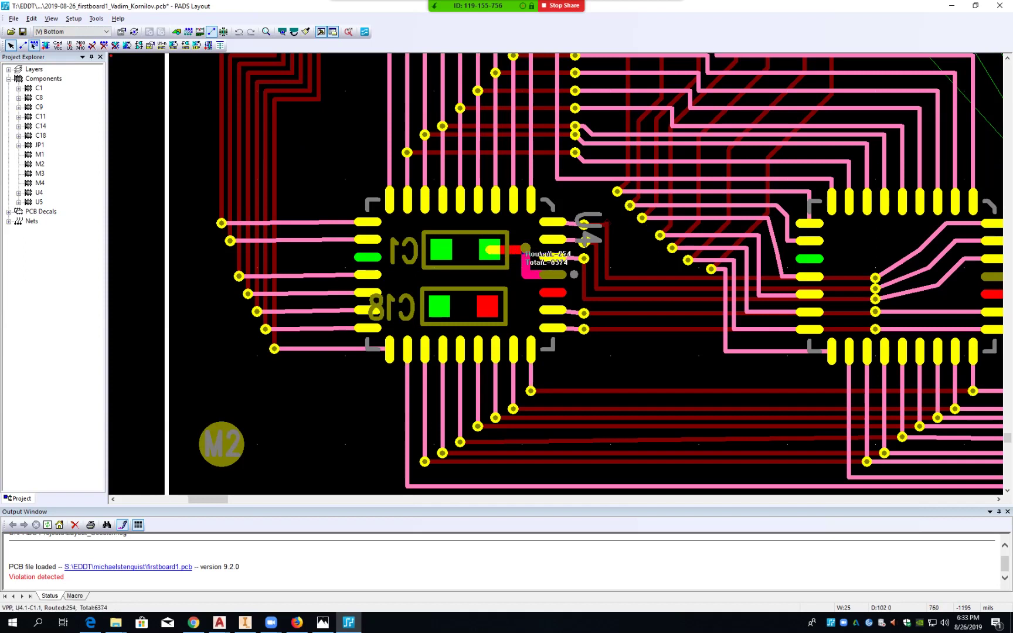
{"action": "left_click", "coordinate": [525, 248]}
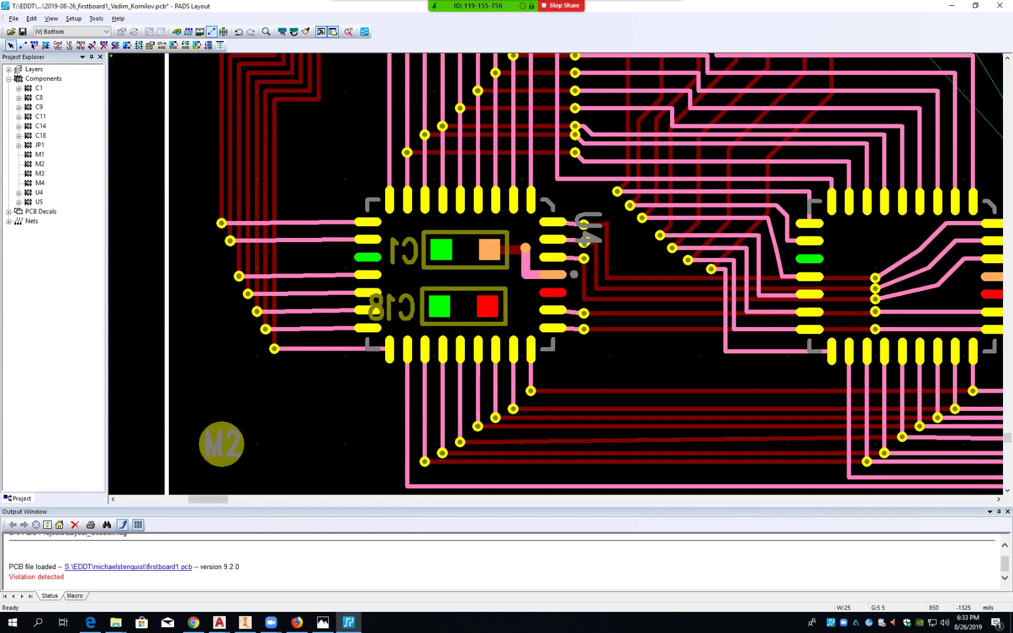
- Route U4's VCC pin on the Top layer at width 25, bending diagonally to an end via beside C18
{"action": "left_click", "coordinate": [556, 294]}
{"action": "key", "text": "F2"}
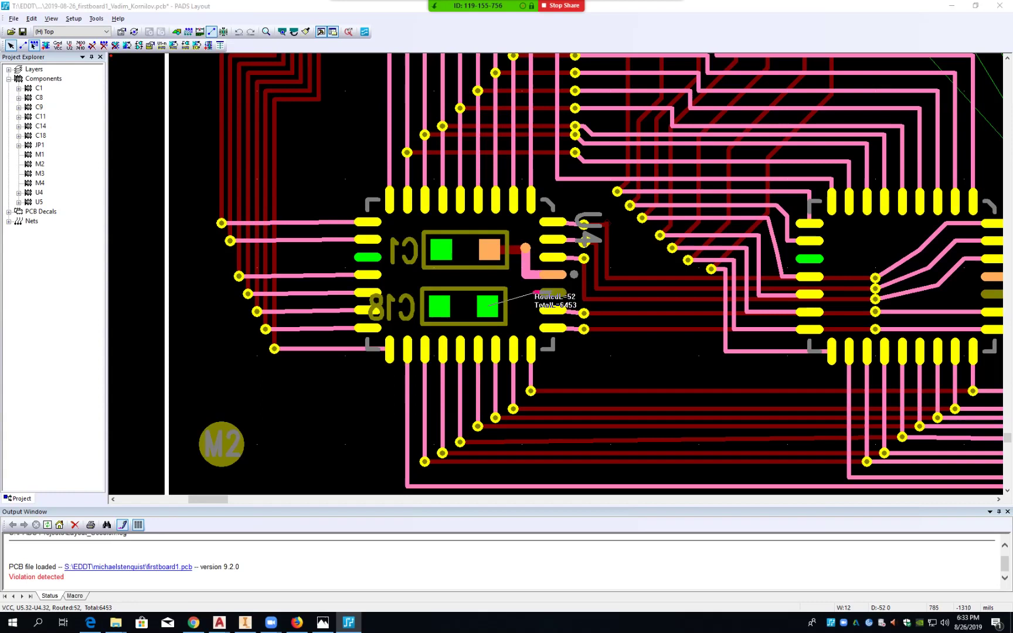
{"action": "type", "text": "w25"}
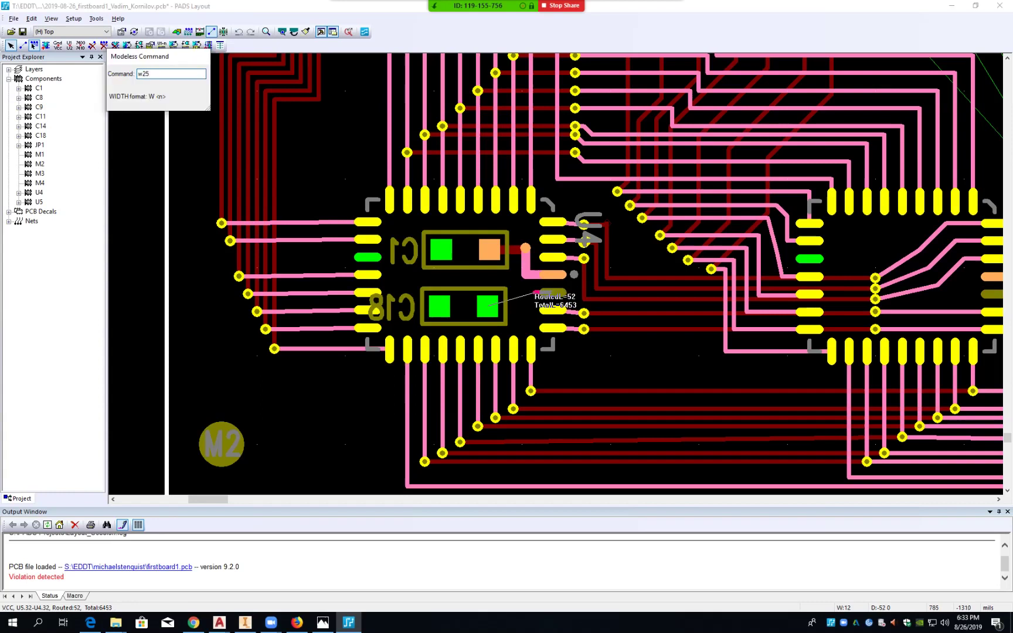
{"action": "key", "text": "Return"}
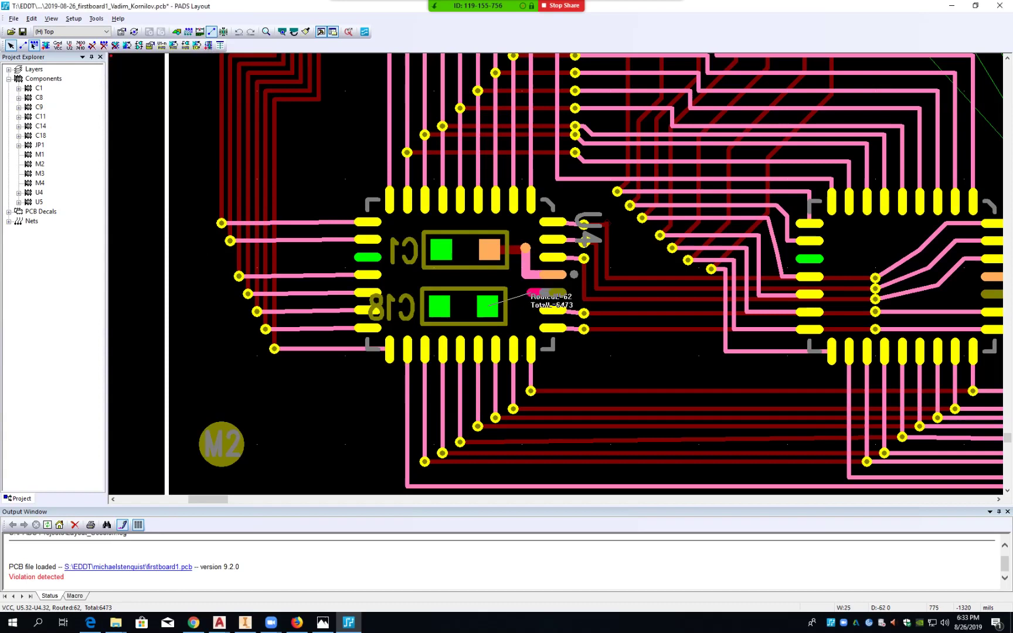
{"action": "left_click", "coordinate": [530, 292]}
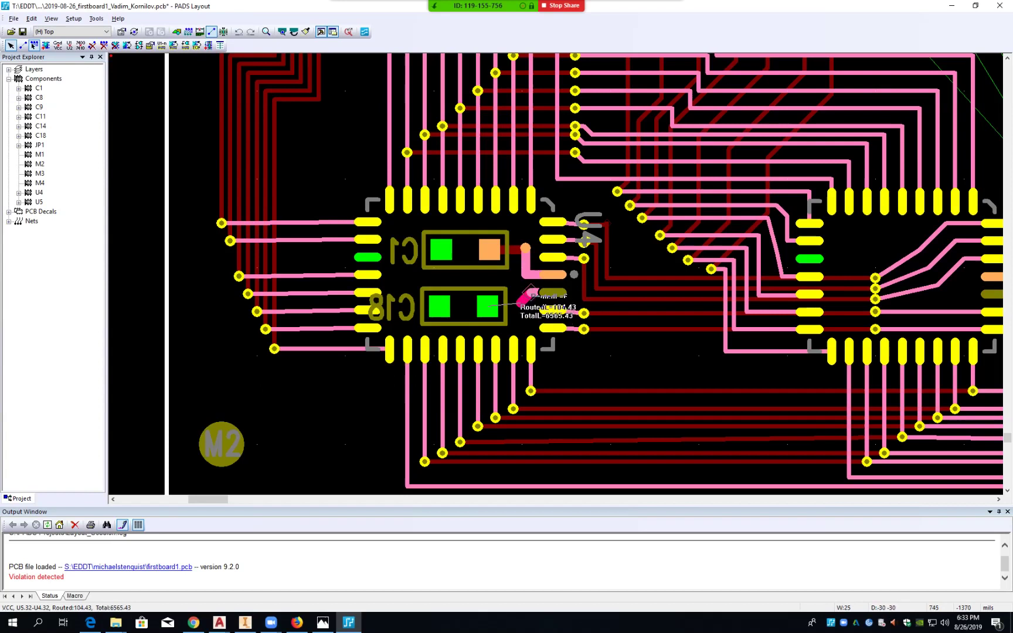
{"action": "left_click", "coordinate": [520, 303]}
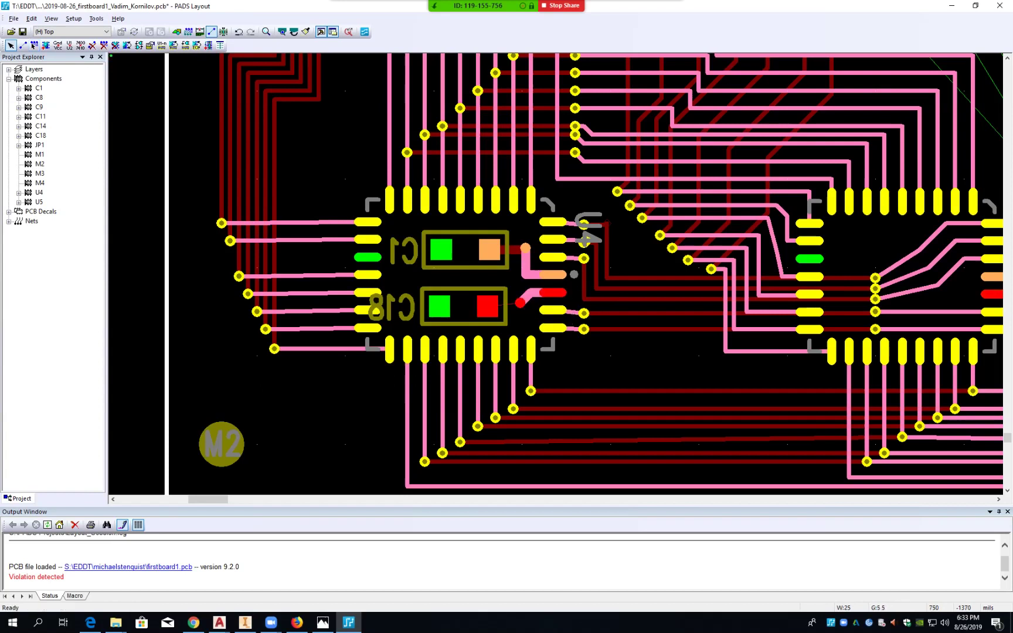
- Try routing C18's VCC pad to the adjacent via and widening that trace to 25, and delete the trace
{"action": "left_click", "coordinate": [488, 306]}
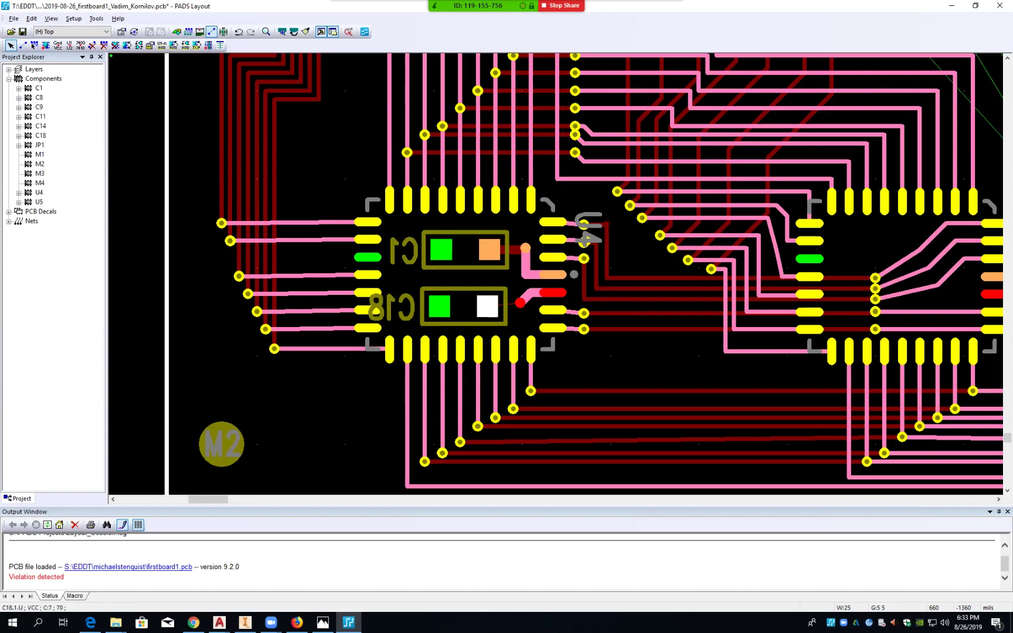
{"action": "key", "text": "F2"}
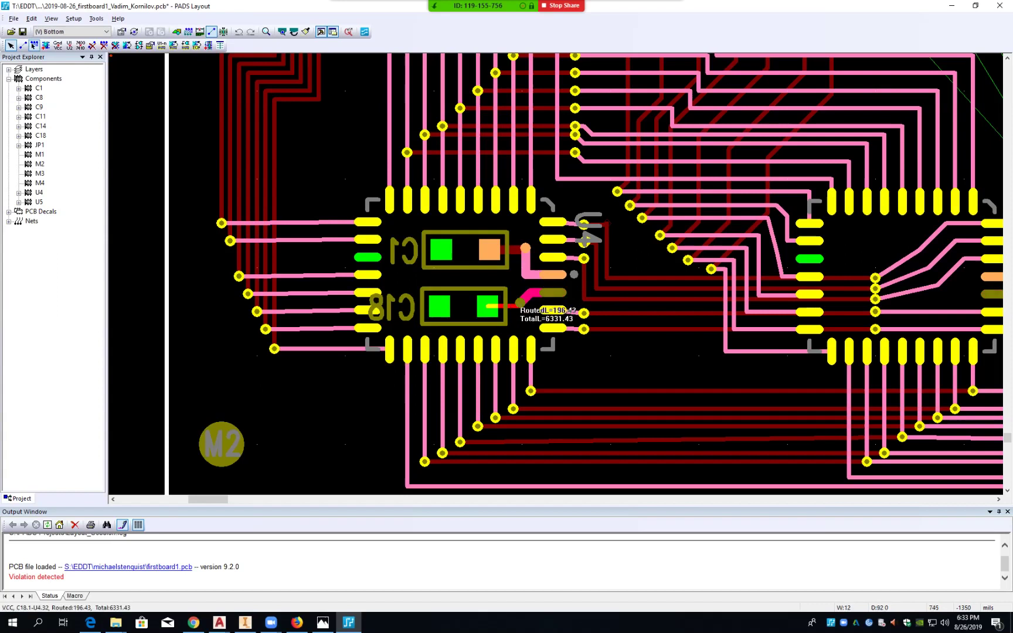
{"action": "left_click", "coordinate": [520, 302]}
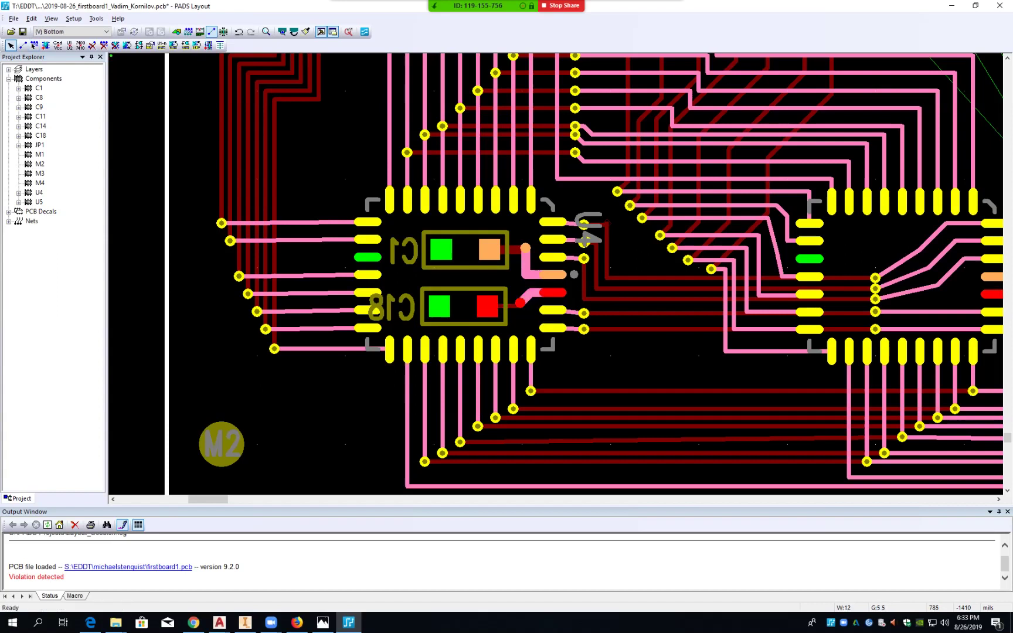
{"action": "left_click", "coordinate": [511, 306]}
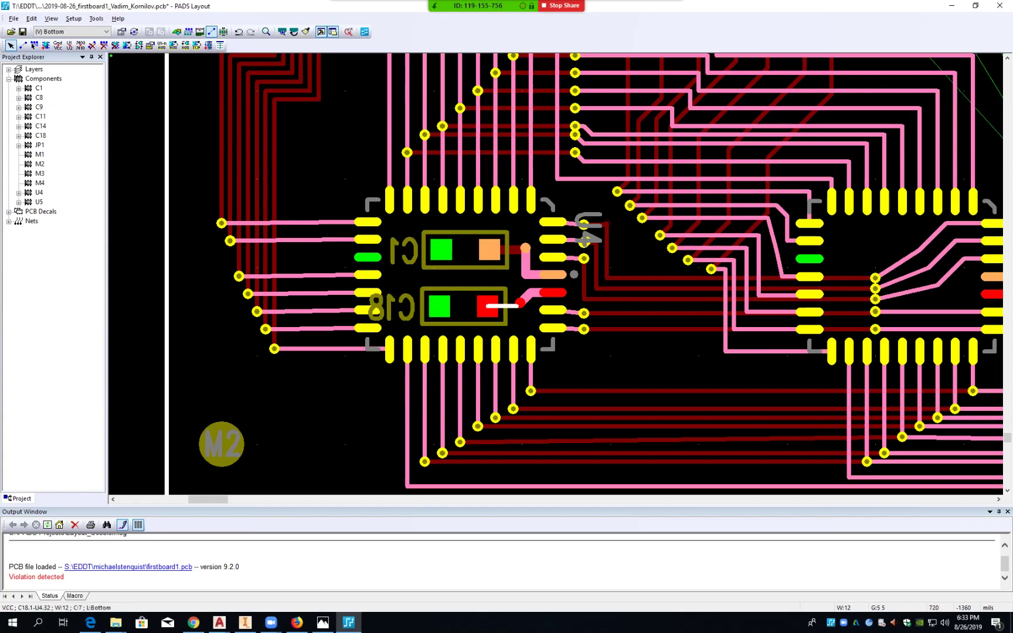
{"action": "type", "text": "w25"}
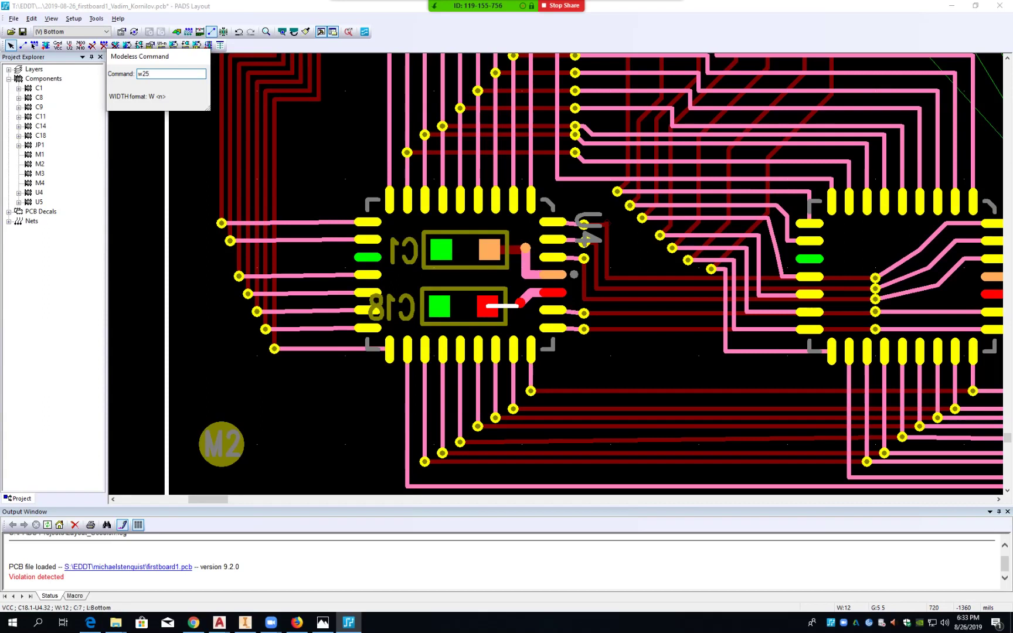
{"action": "key", "text": "Return"}
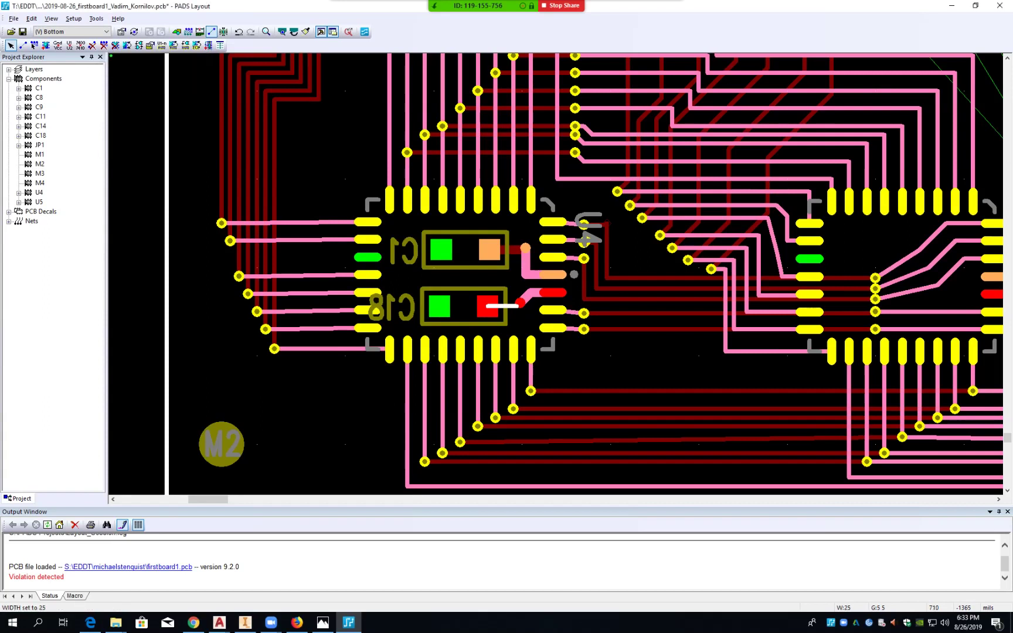
{"action": "key", "text": "Delete"}
- Route C18's VCC pad on the Bottom layer at width 25 to the via beside it
{"action": "key", "text": "F2"}
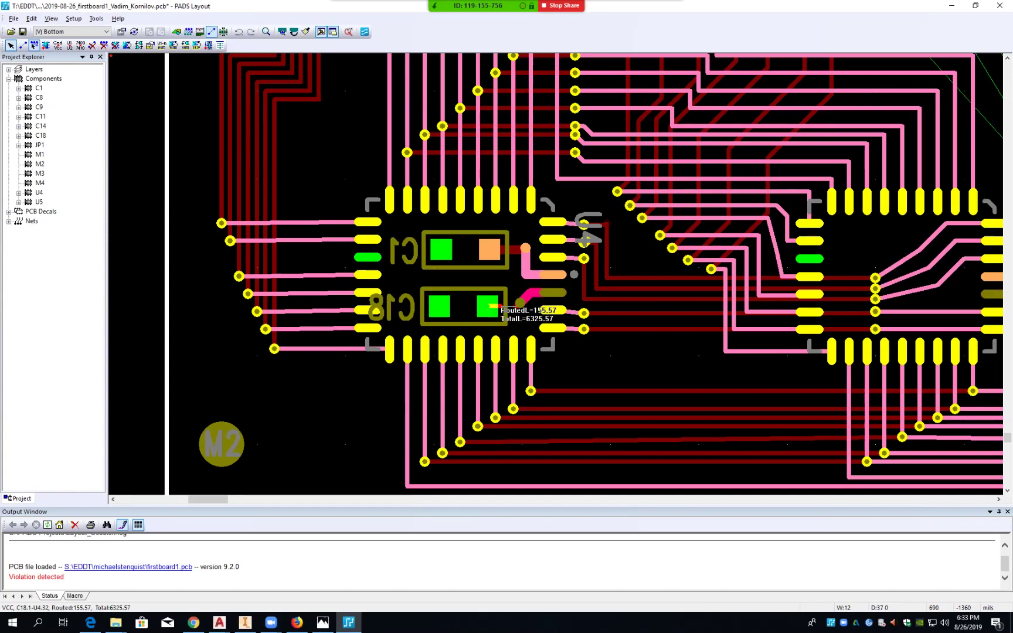
{"action": "type", "text": "w25"}
{"action": "key", "text": "Return"}
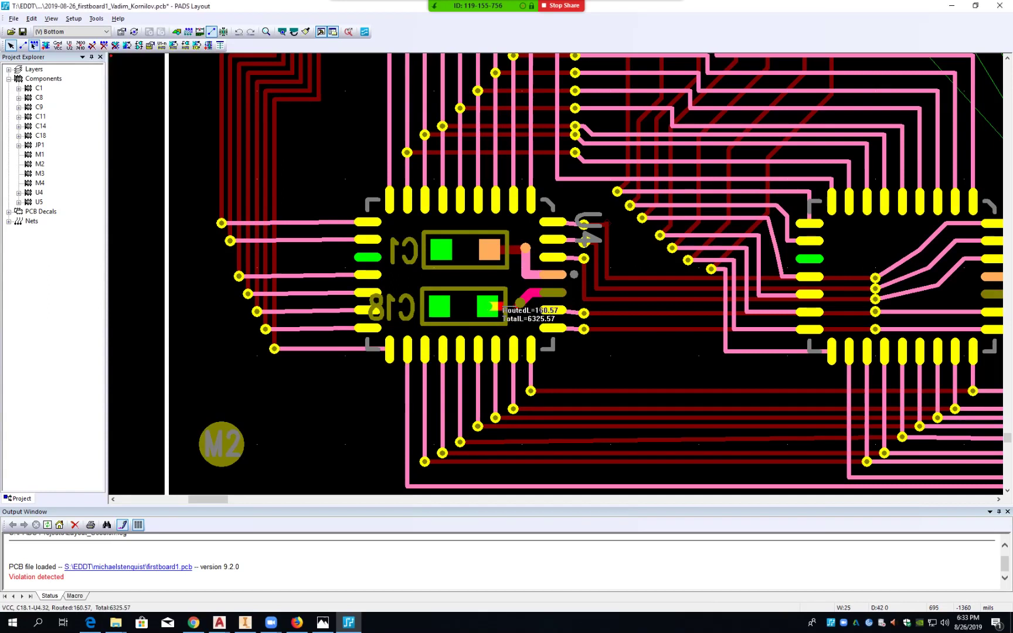
{"action": "left_click", "coordinate": [520, 304]}
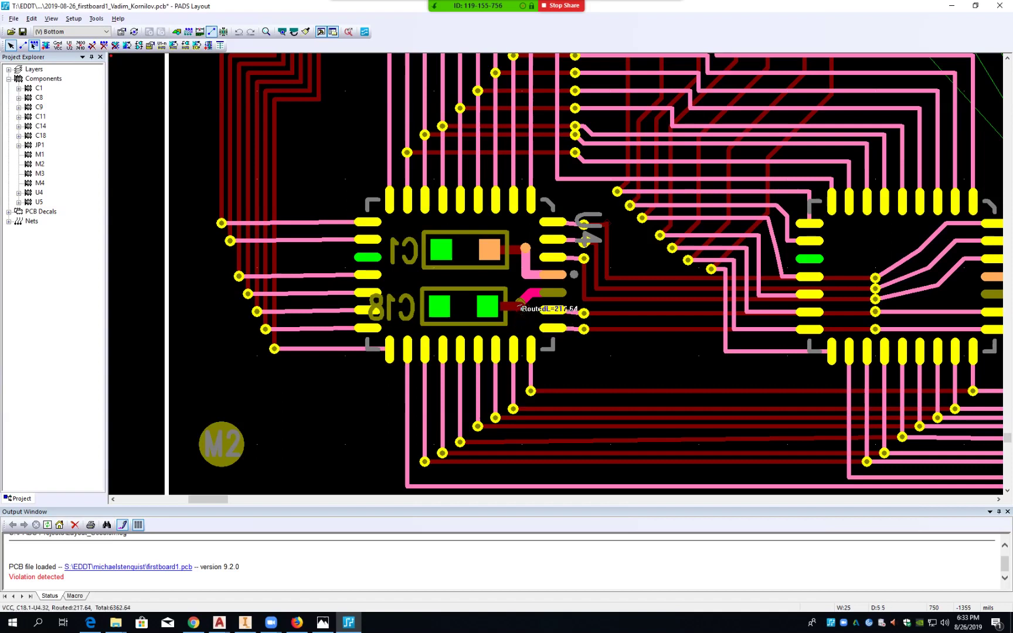
{"action": "left_click", "coordinate": [519, 305]}
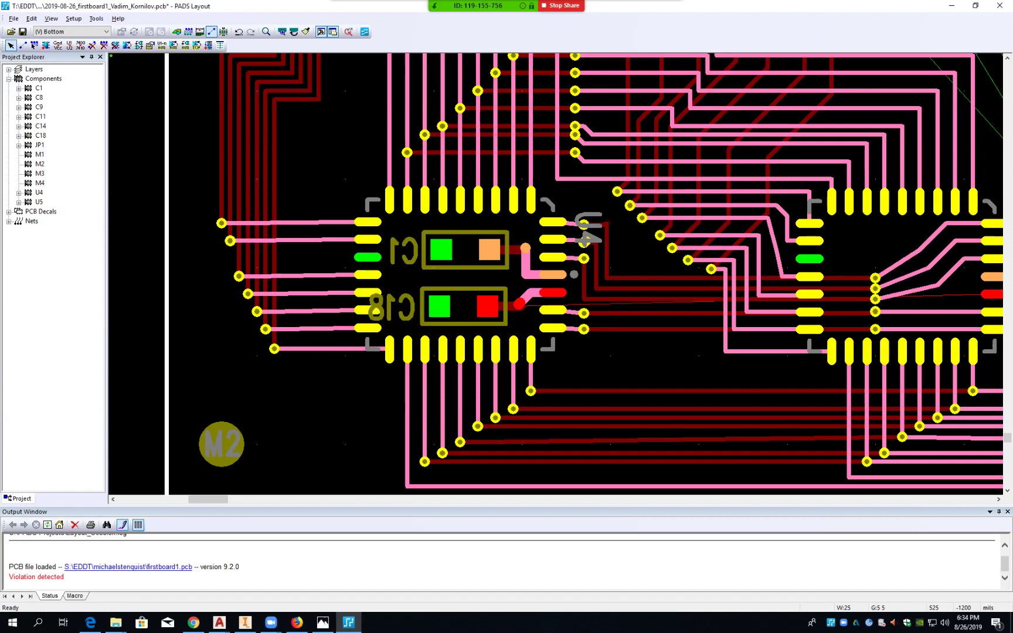
{"action": "left_click", "coordinate": [441, 250]}
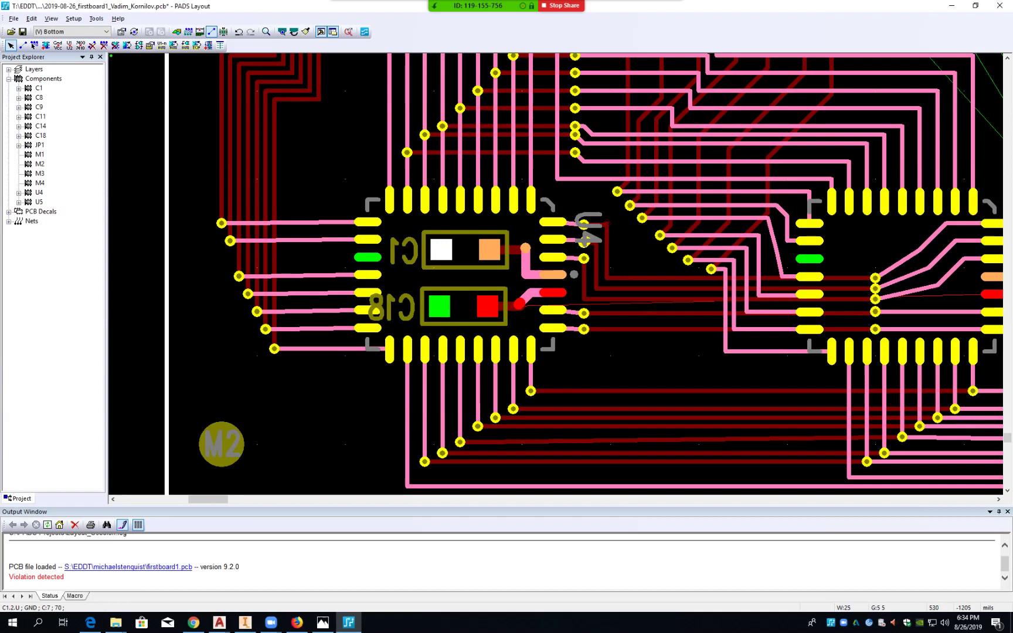
{"action": "left_click_drag", "start_coordinate": [444, 252], "coordinate": [446, 241]}
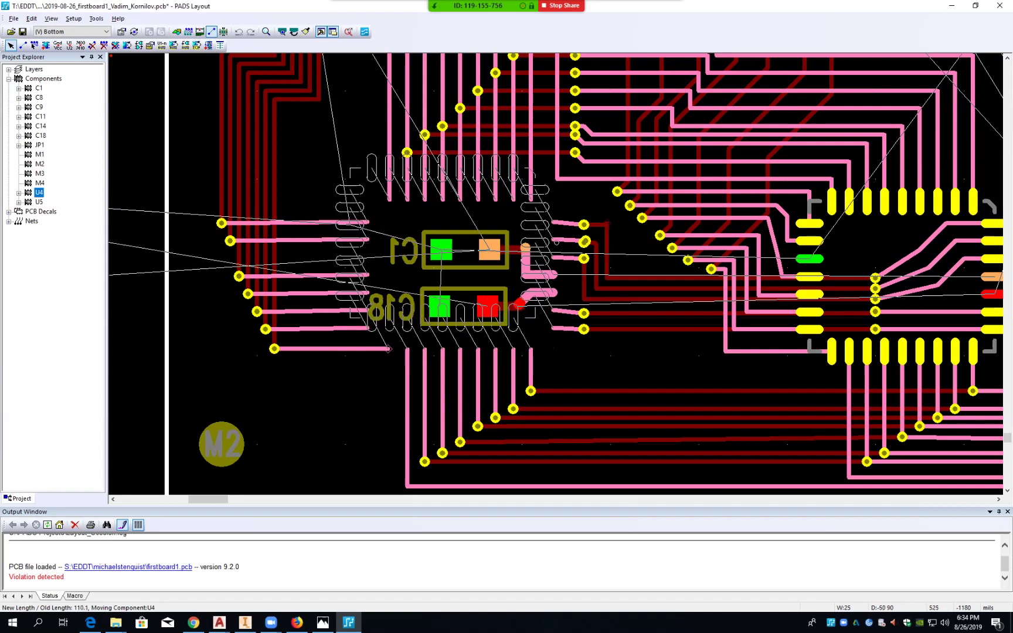
{"action": "key", "text": "Escape"}
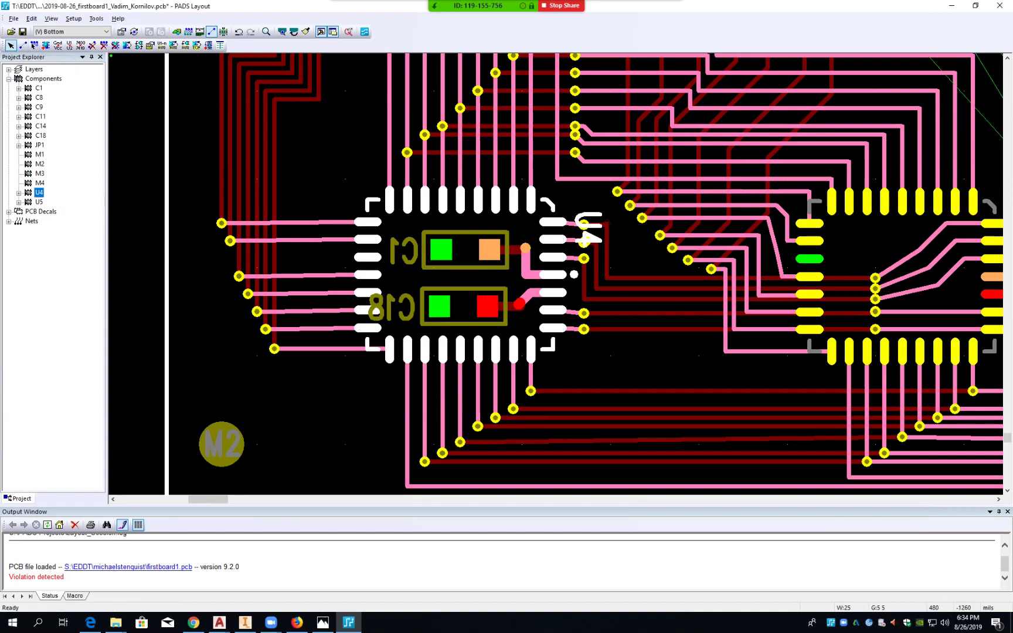
- Route U4's GND pin on the Top layer at width 25, ending in a via just inside the chip outline
{"action": "key", "text": "Escape"}
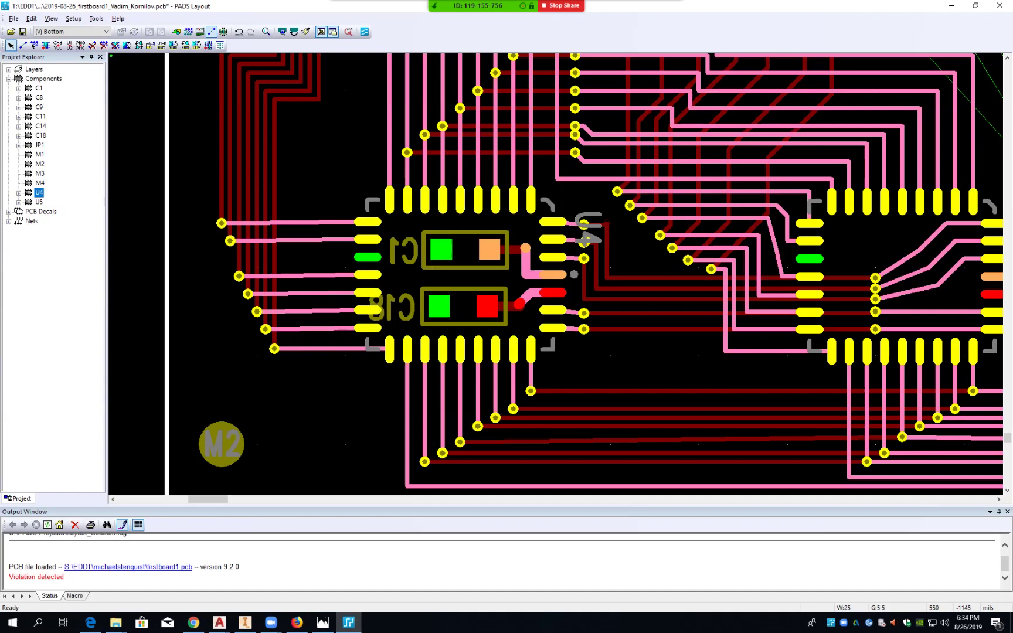
{"action": "left_click", "coordinate": [367, 257]}
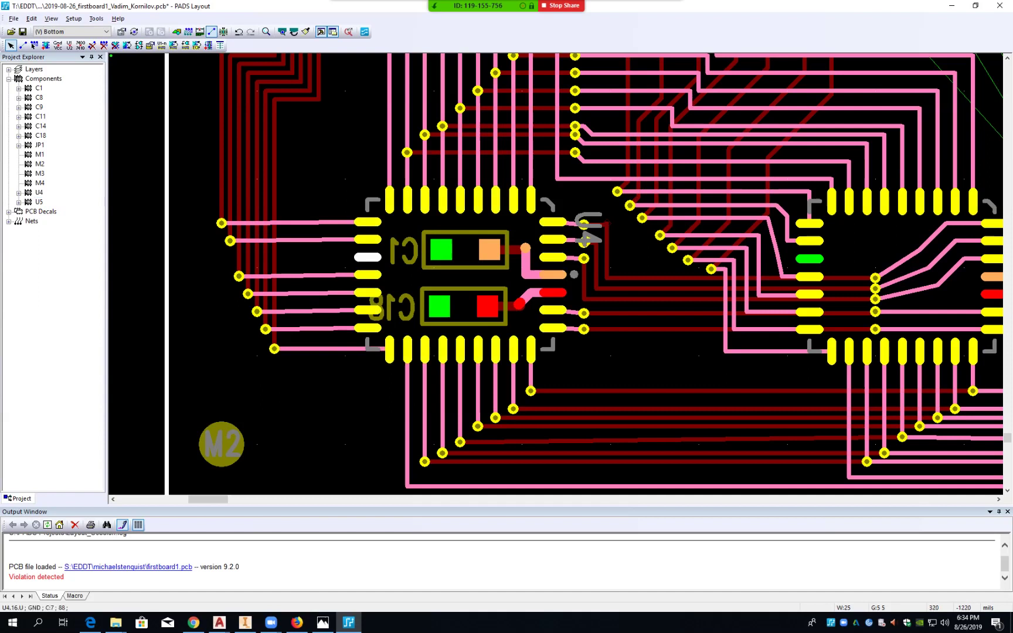
{"action": "key", "text": "F3"}
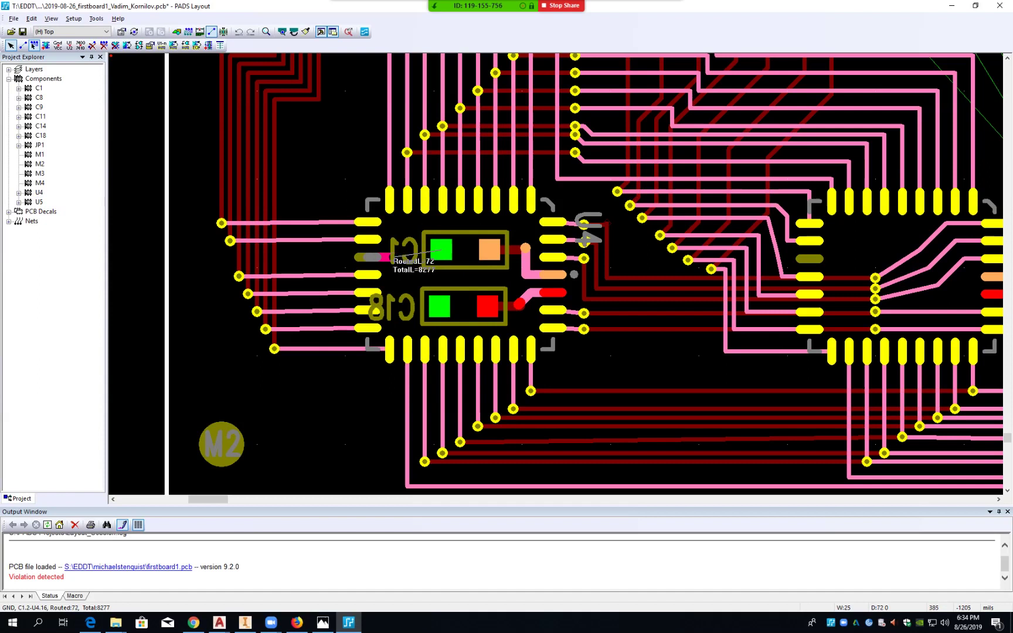
- Route the GND pads of C1 and C18 on the Bottom layer at width 25, each to an end via beside its capacitor
{"action": "left_click", "coordinate": [440, 251]}
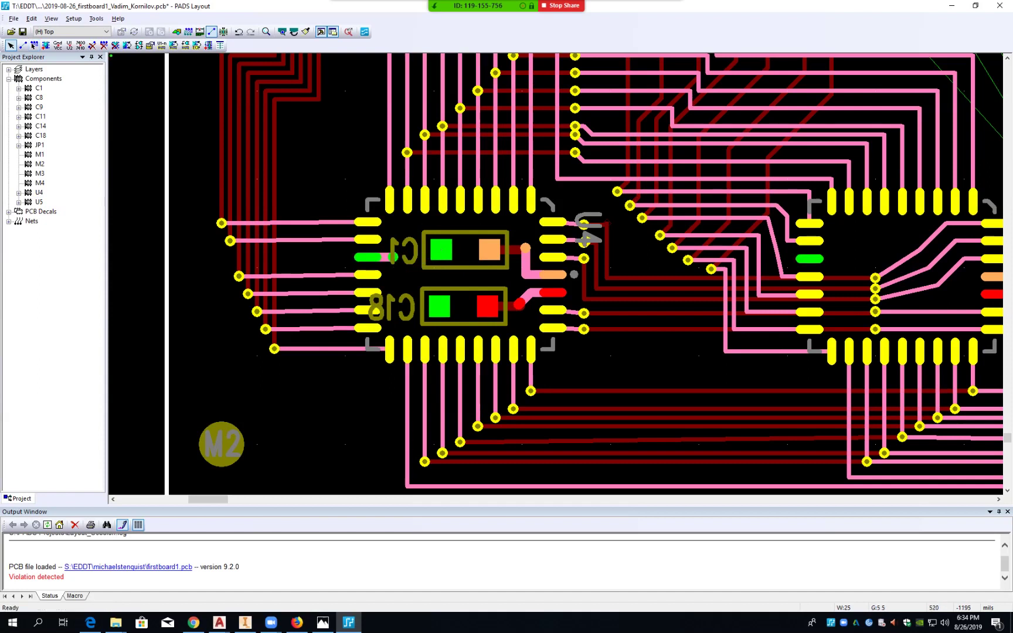
{"action": "key", "text": "F2"}
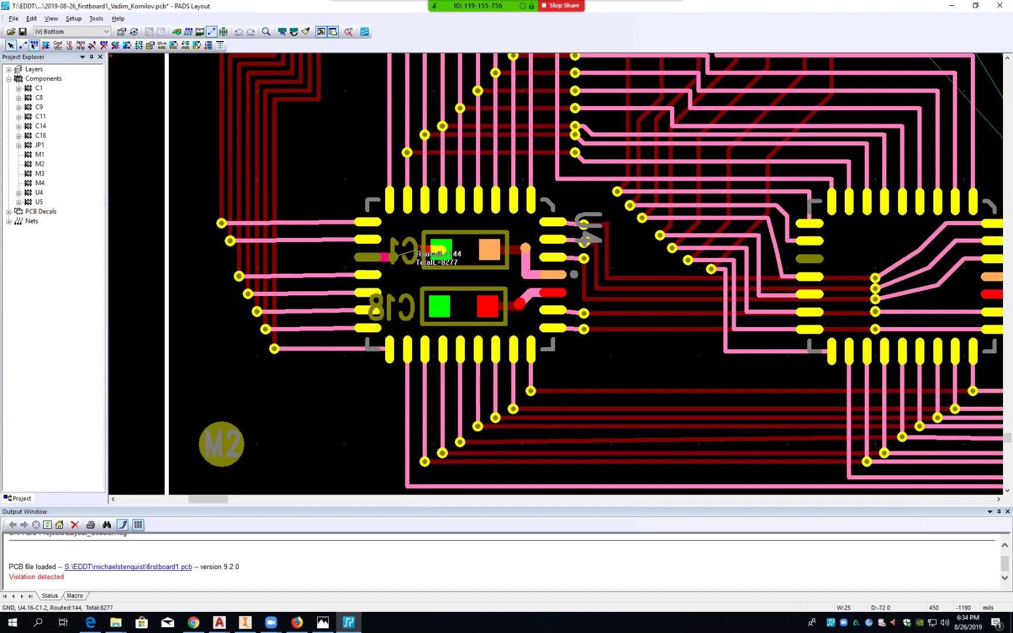
{"action": "left_click", "coordinate": [392, 257]}
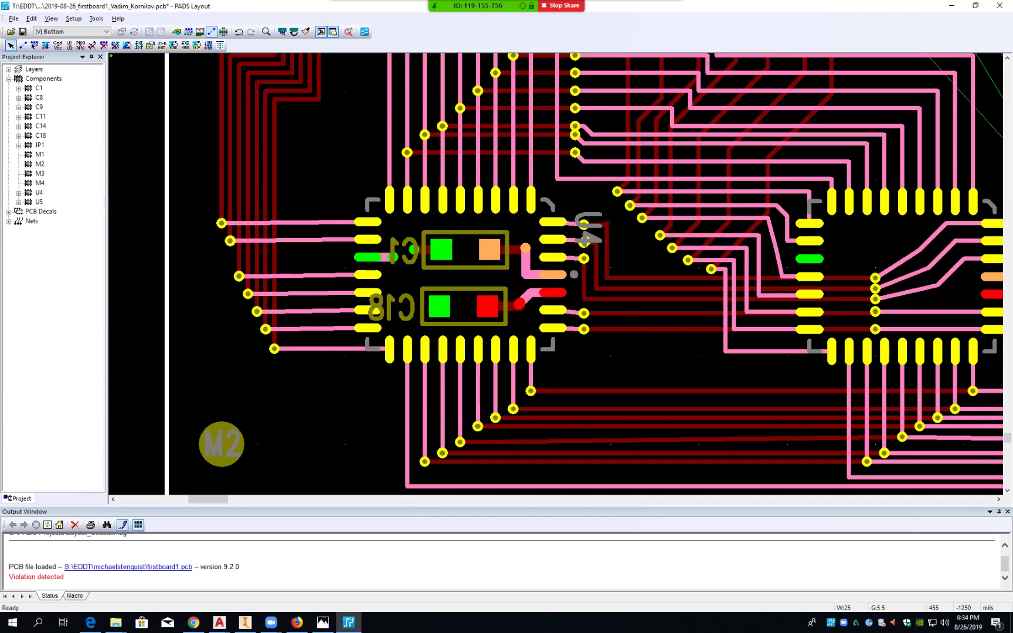
{"action": "key", "text": "F3"}
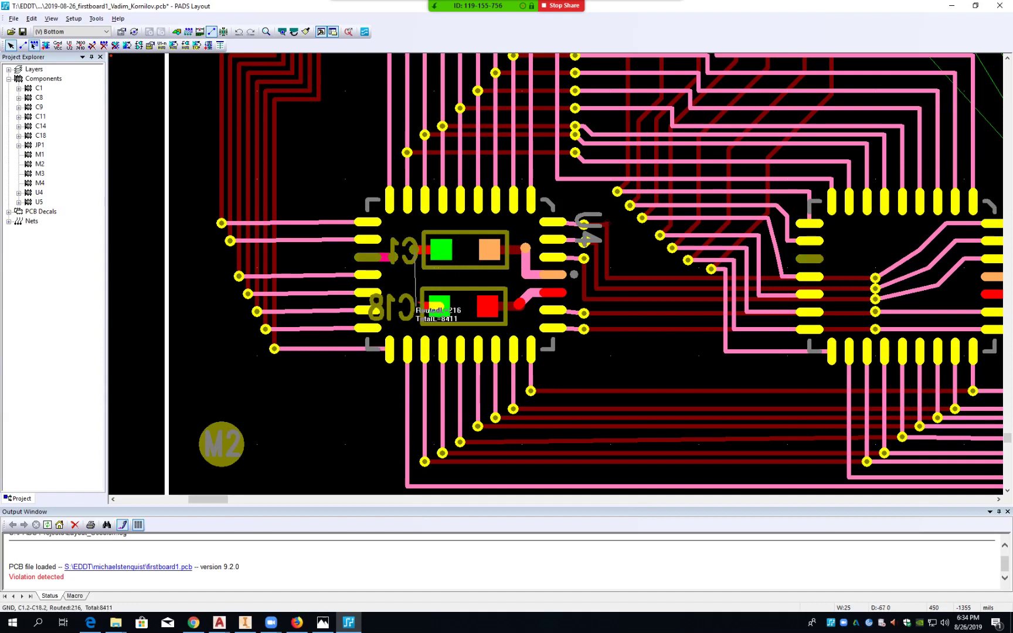
{"action": "left_click", "coordinate": [415, 262]}
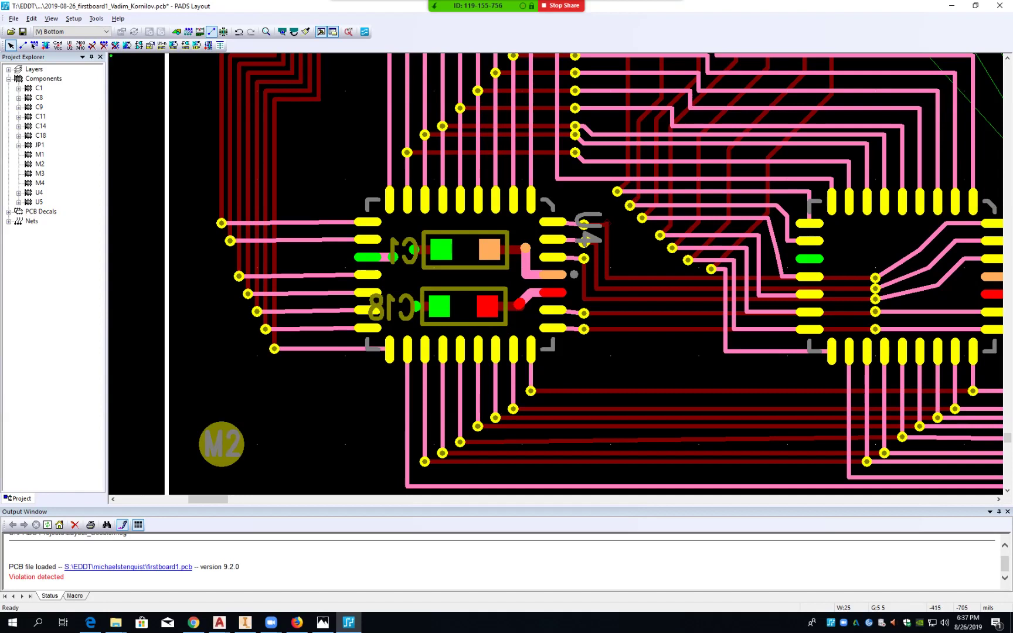
- Set the plane type of Inner Layer 2 and Inner Layer 5 to CAM Plane in the layer definition
{"action": "left_click", "coordinate": [73, 19]}
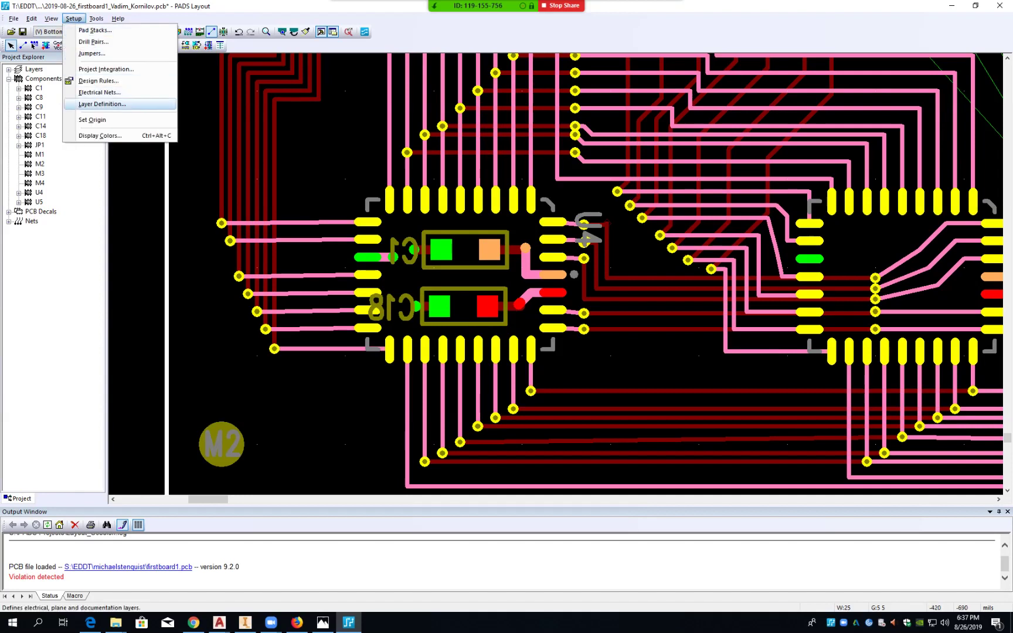
{"action": "left_click", "coordinate": [102, 104]}
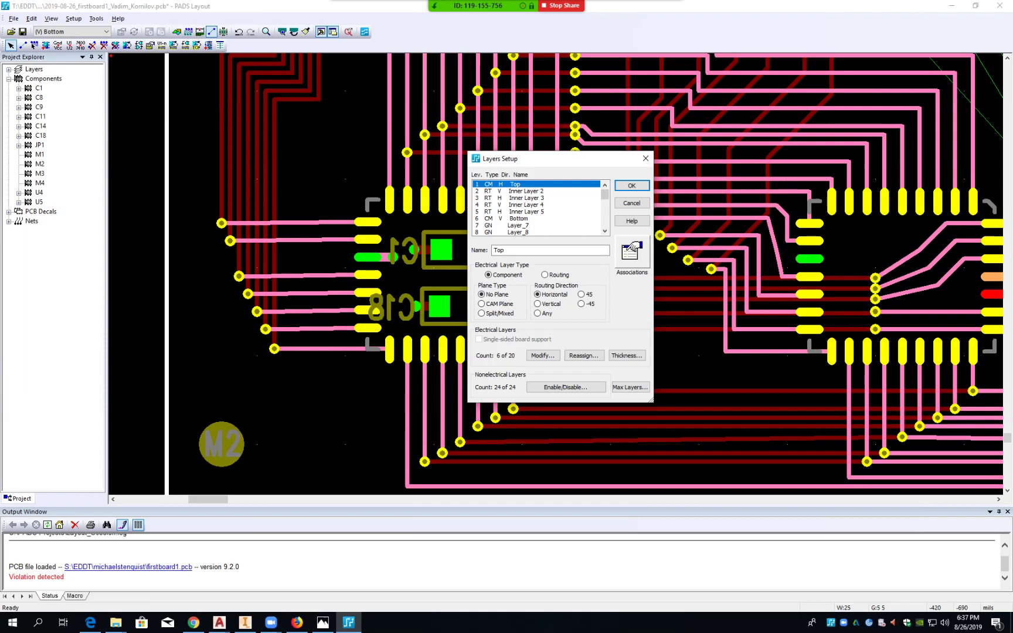
{"action": "left_click", "coordinate": [526, 191]}
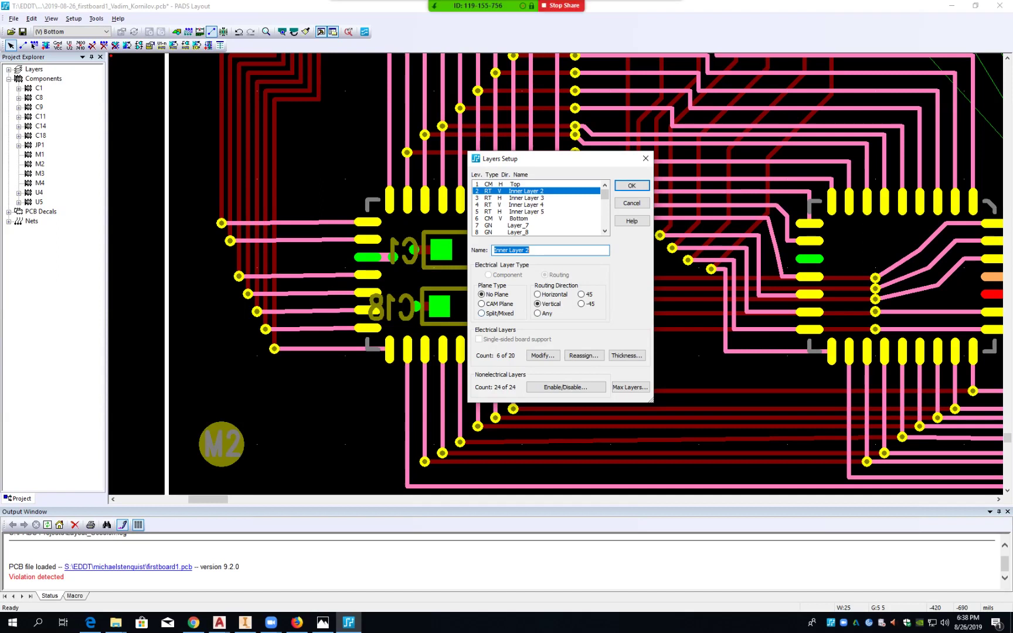
{"action": "left_click", "coordinate": [481, 304]}
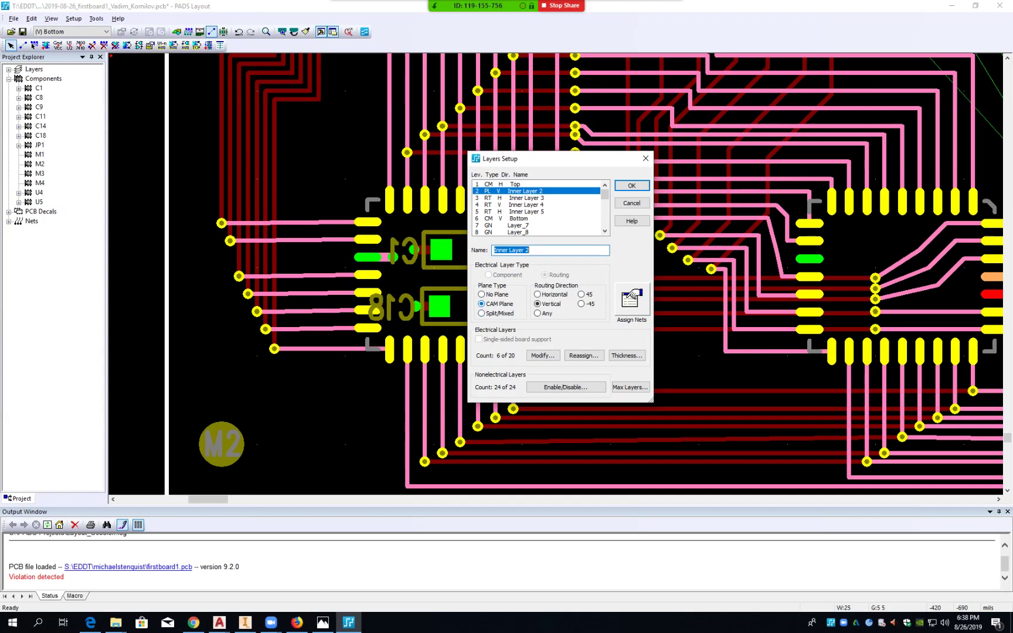
{"action": "left_click", "coordinate": [527, 211]}
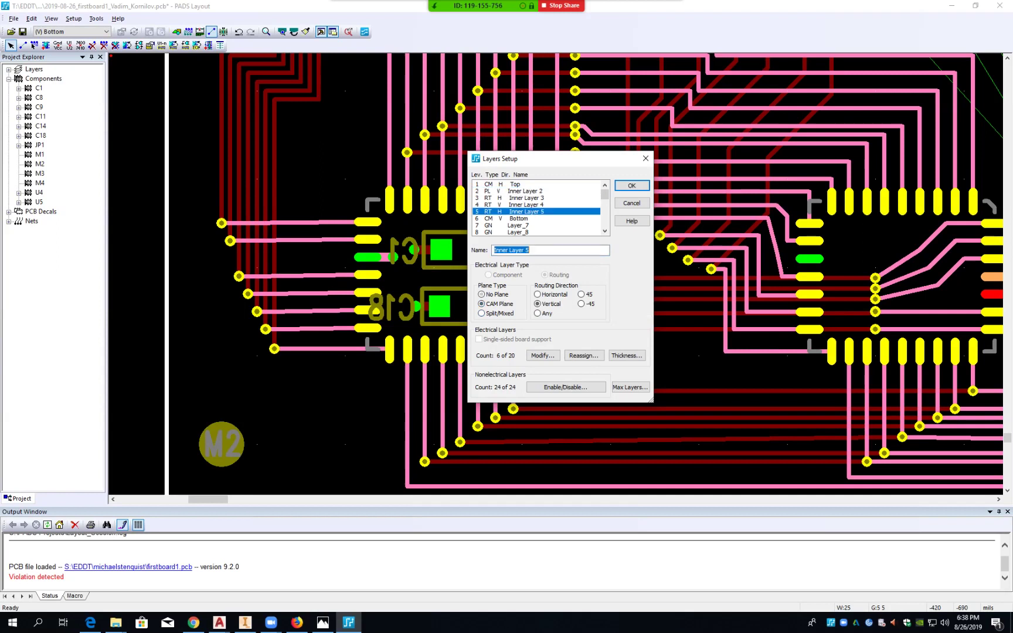
{"action": "left_click", "coordinate": [482, 304]}
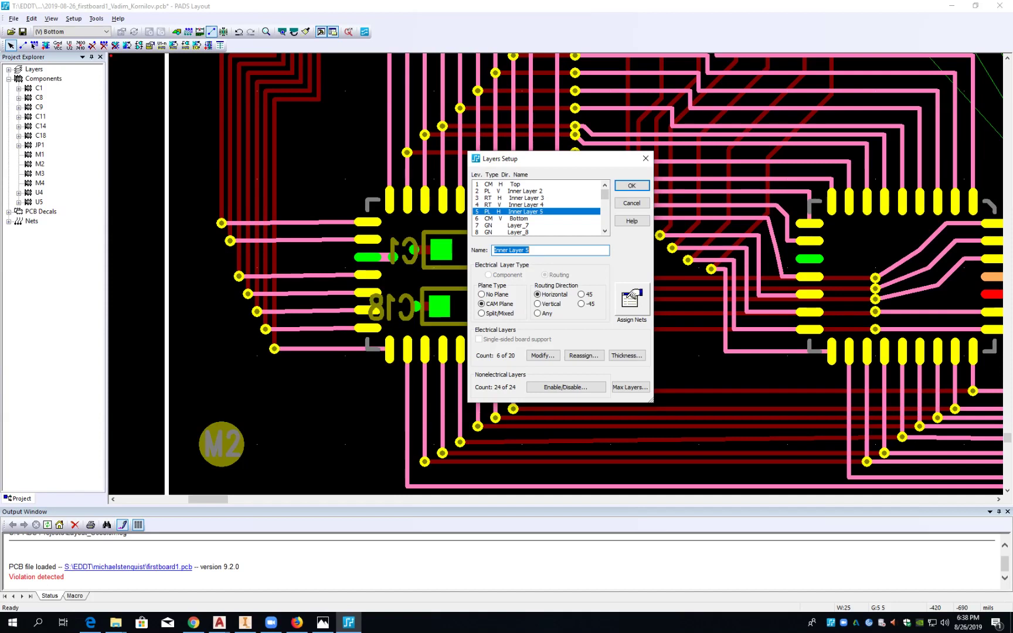
- Assign the GND net to the Inner Layer 2 plane and apply the layer setup
{"action": "left_click", "coordinate": [526, 191]}
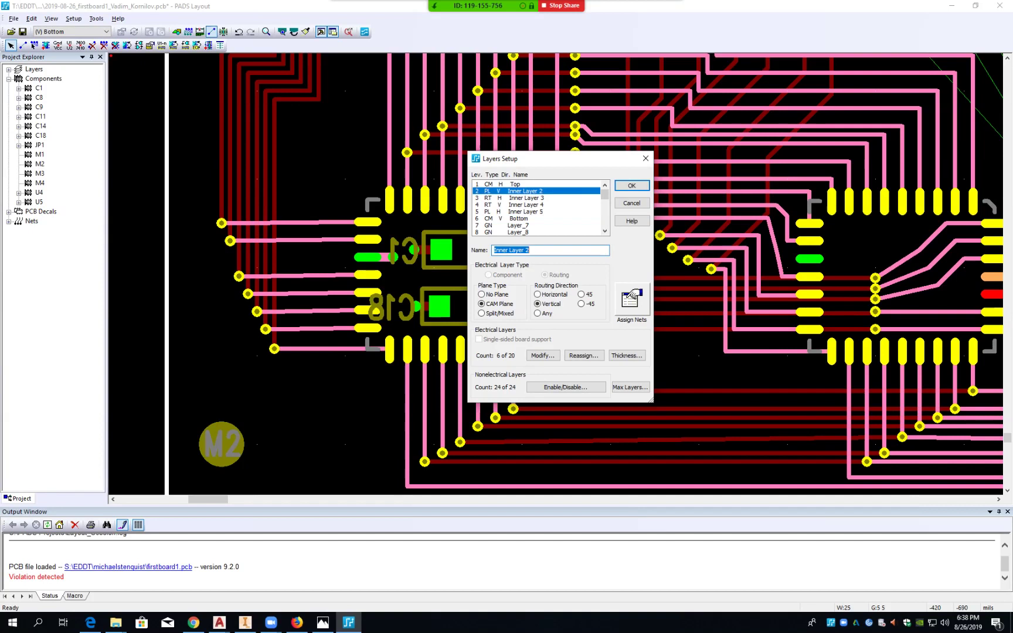
{"action": "left_click", "coordinate": [515, 184]}
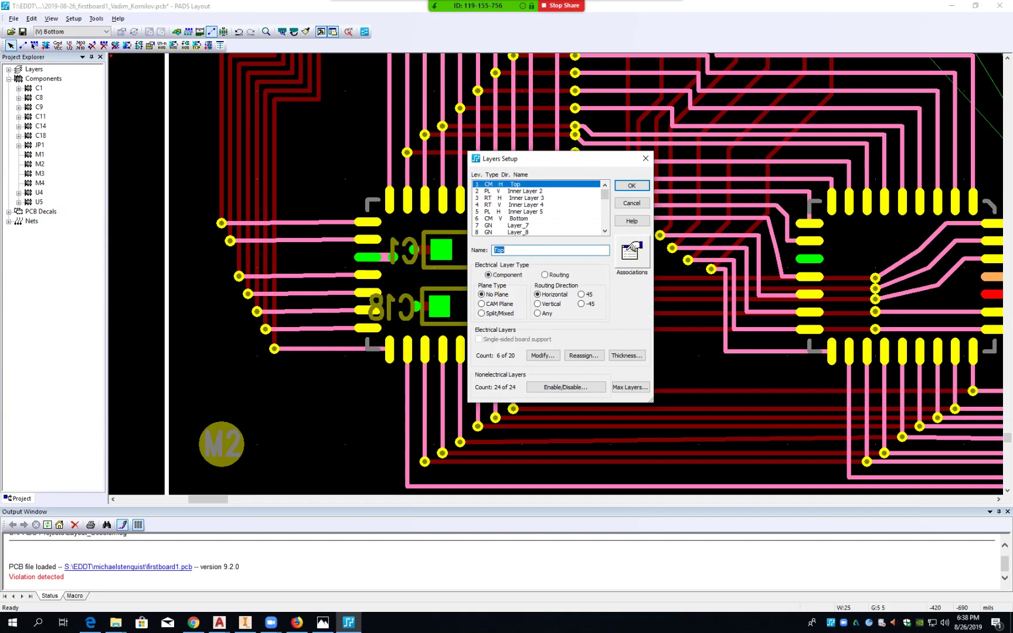
{"action": "left_click", "coordinate": [525, 191]}
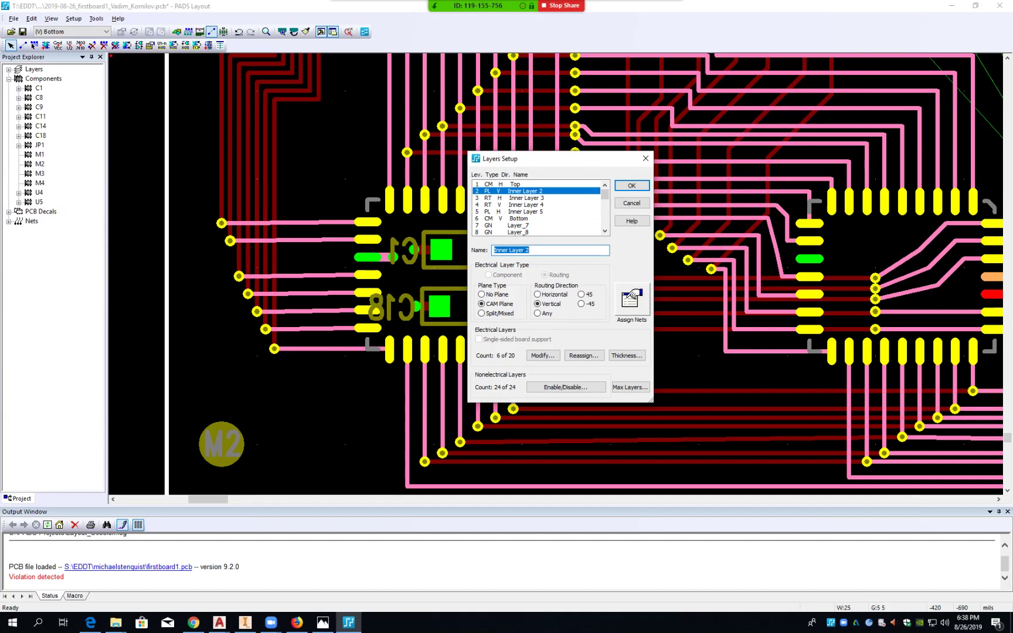
{"action": "left_click", "coordinate": [631, 299]}
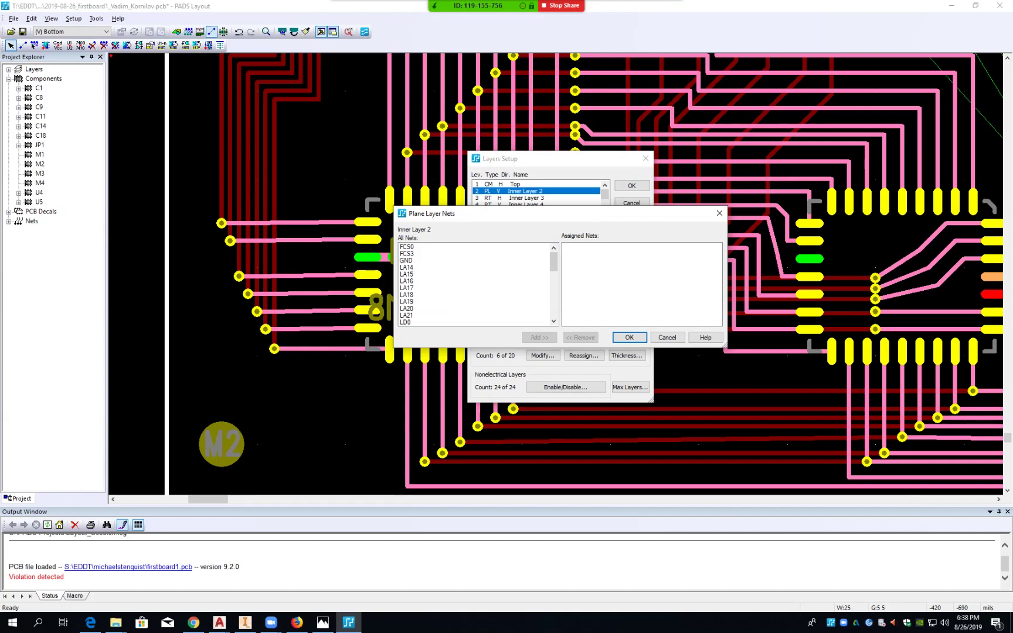
{"action": "left_click", "coordinate": [406, 260]}
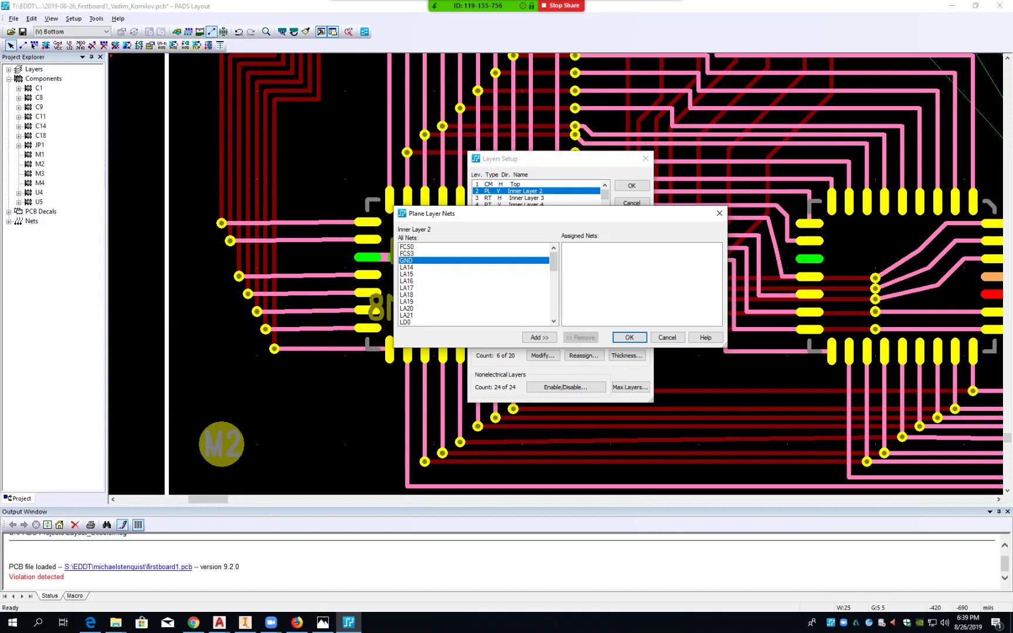
{"action": "left_click", "coordinate": [540, 337]}
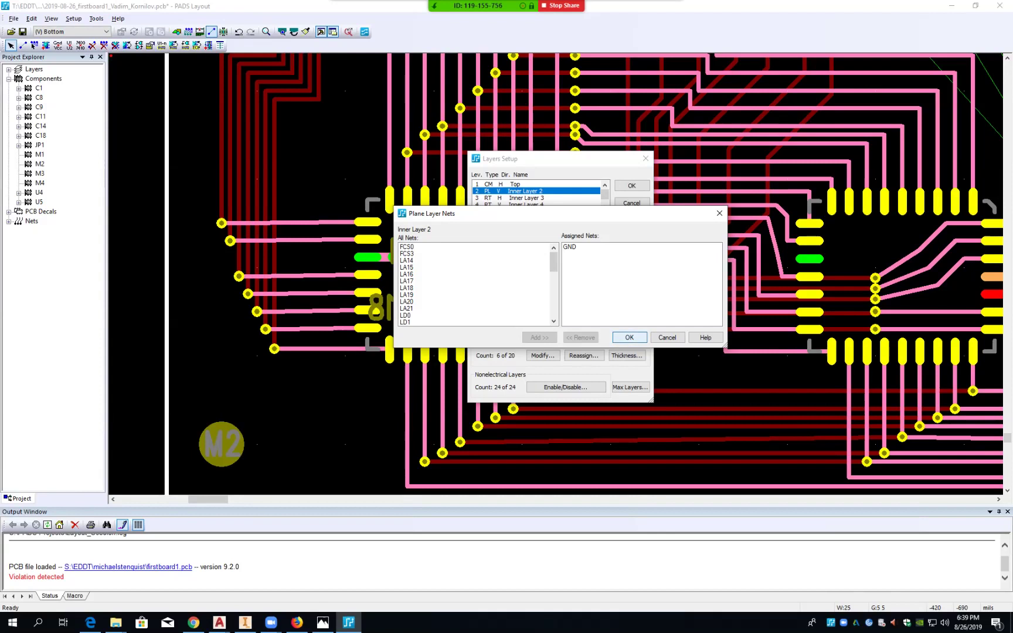
{"action": "left_click", "coordinate": [629, 337]}
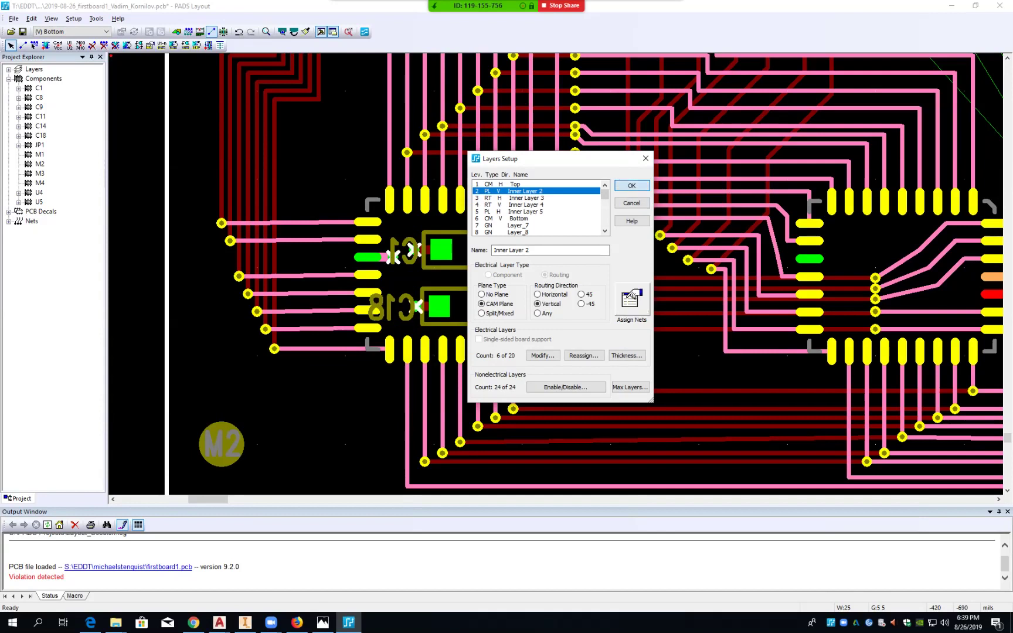
{"action": "left_click", "coordinate": [631, 185]}
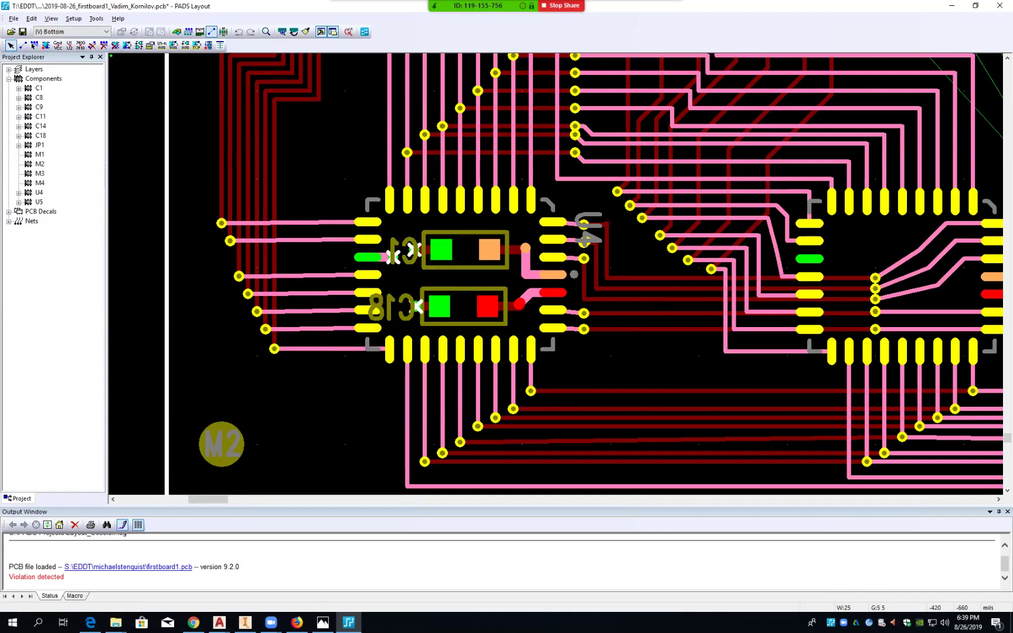
- Assign the VCC and VPP nets to the Inner Layer 5 plane, apply the layer setup, and save the board
{"action": "left_click", "coordinate": [73, 18]}
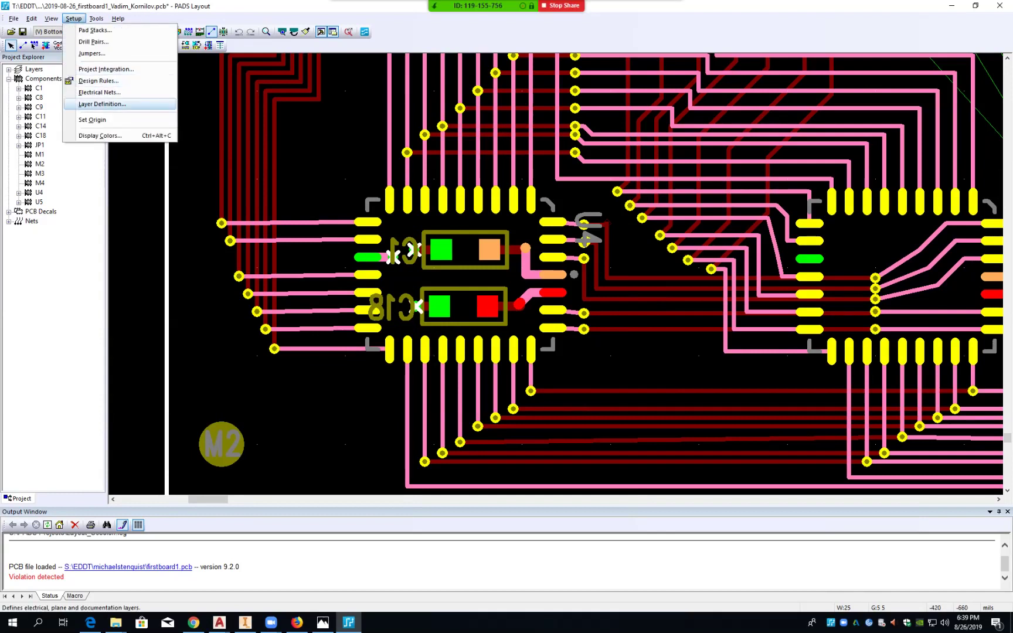
{"action": "left_click", "coordinate": [102, 104]}
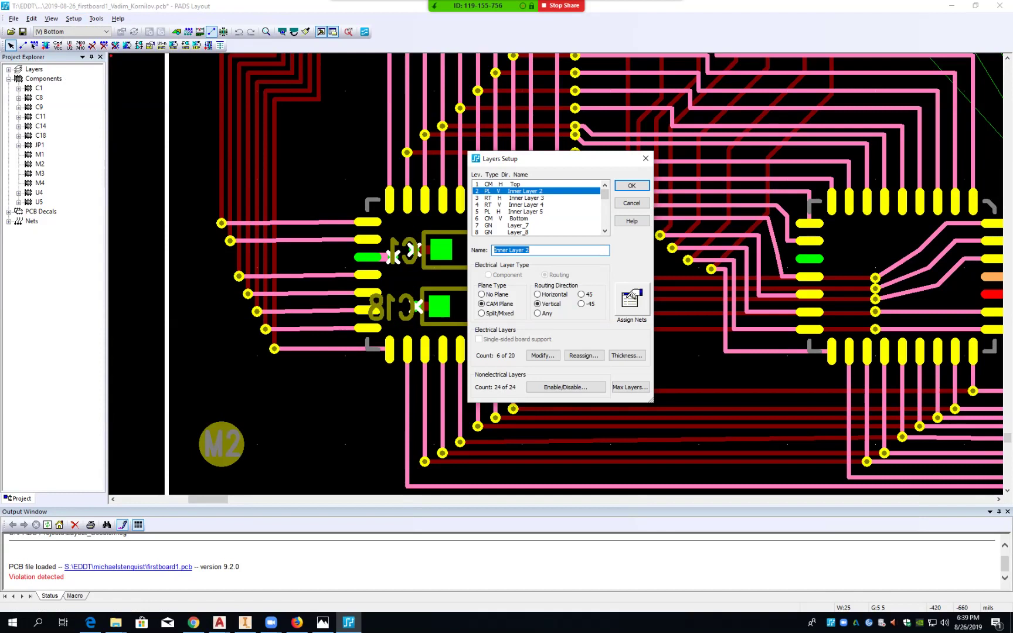
{"action": "left_click", "coordinate": [526, 212]}
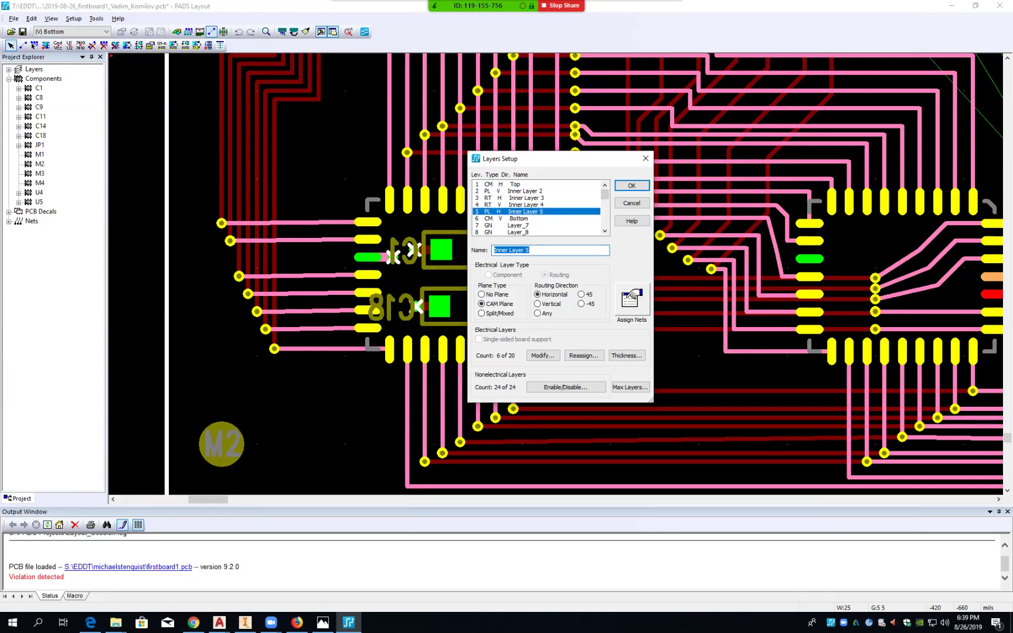
{"action": "left_click", "coordinate": [632, 300]}
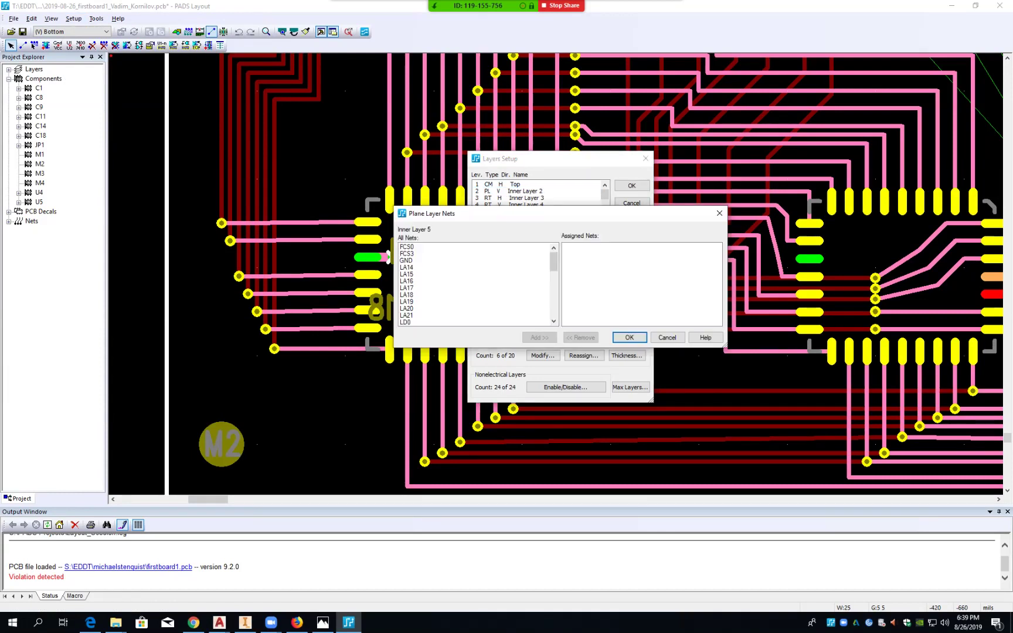
{"action": "scroll", "coordinate": [475, 284], "scroll_direction": "down", "scroll_amount": 10}
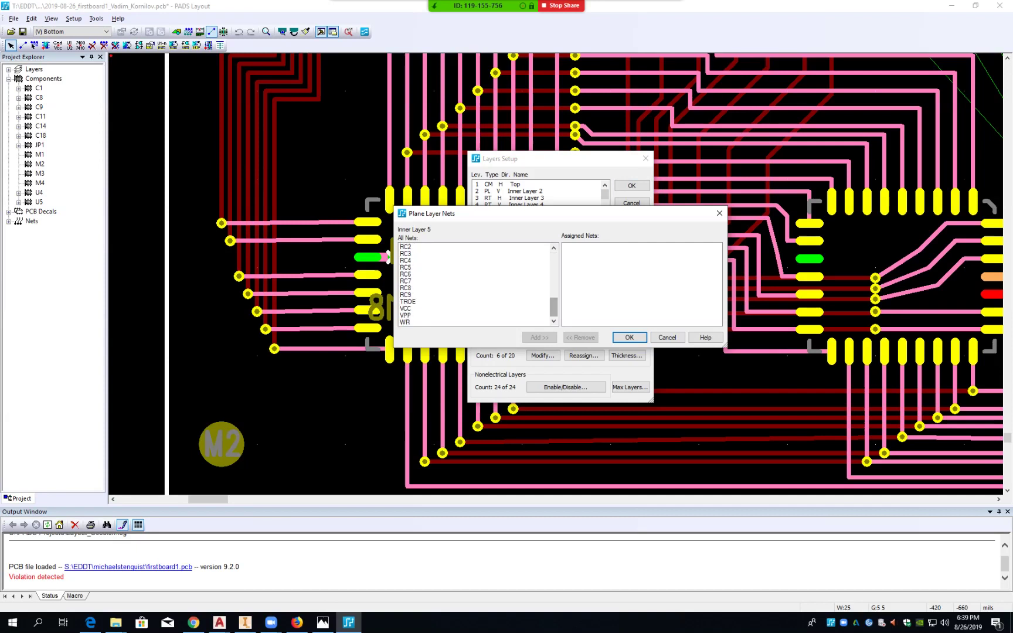
{"action": "left_click", "coordinate": [405, 309]}
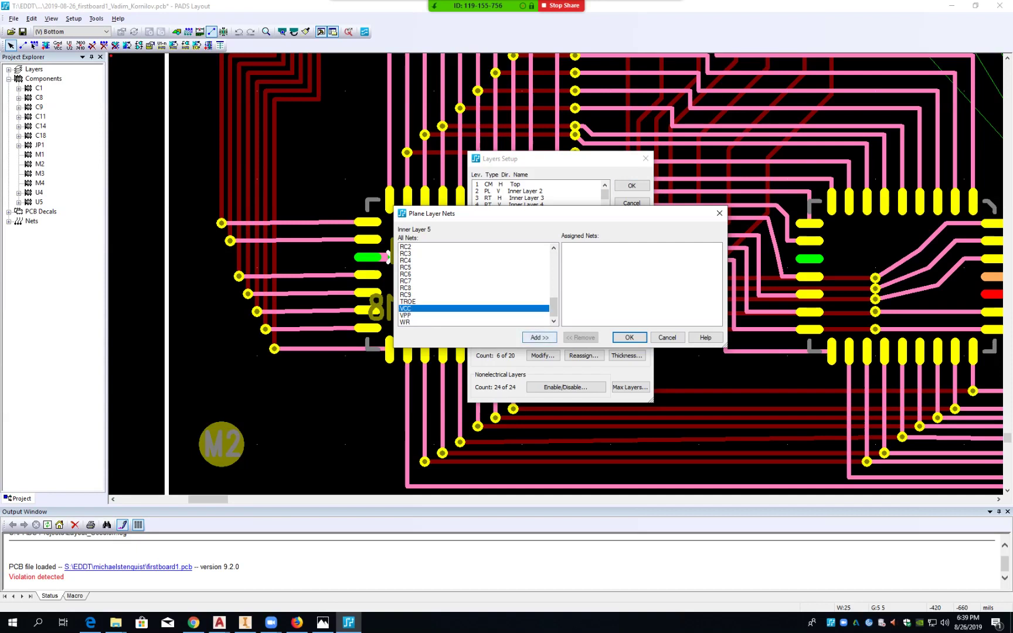
{"action": "left_click", "coordinate": [540, 337]}
{"action": "left_click_drag", "start_coordinate": [553, 306], "coordinate": [554, 311]}
{"action": "left_click", "coordinate": [406, 316]}
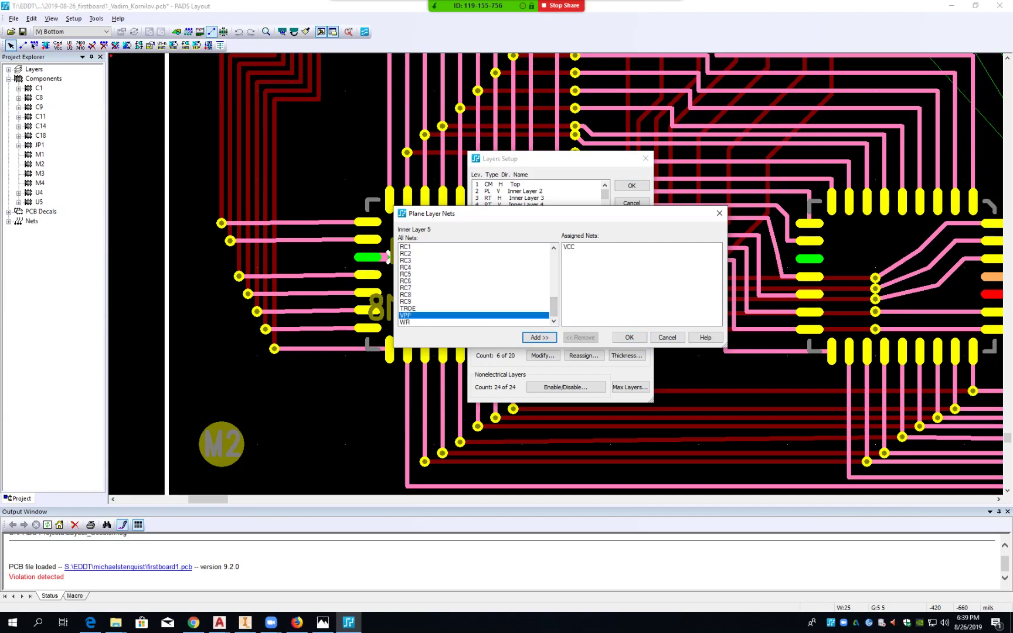
{"action": "left_click", "coordinate": [539, 338]}
{"action": "left_click", "coordinate": [629, 337]}
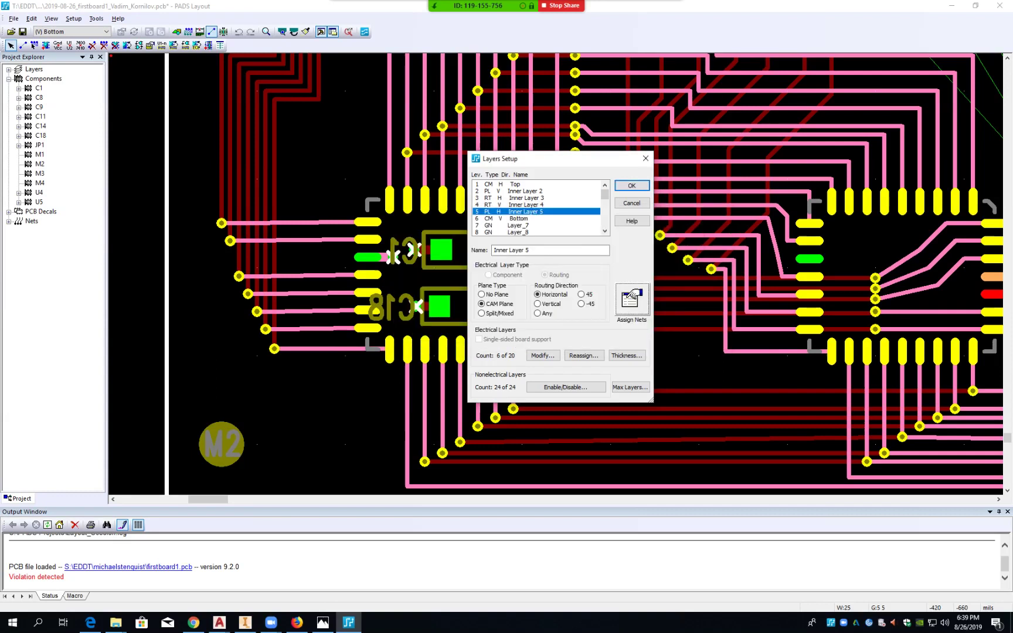
{"action": "left_click", "coordinate": [631, 185]}
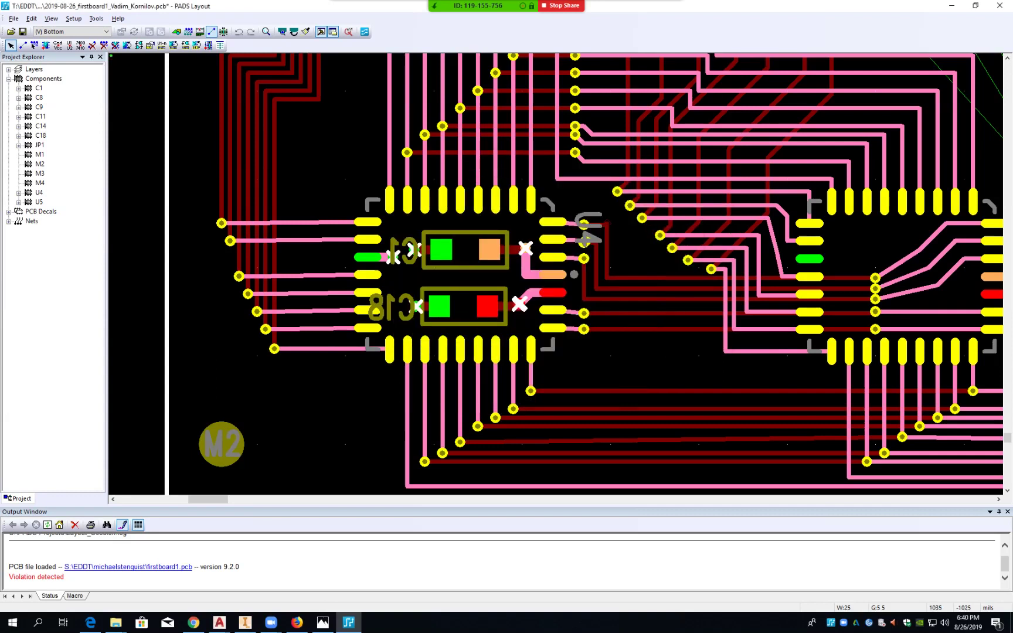
{"action": "left_click", "coordinate": [22, 32]}
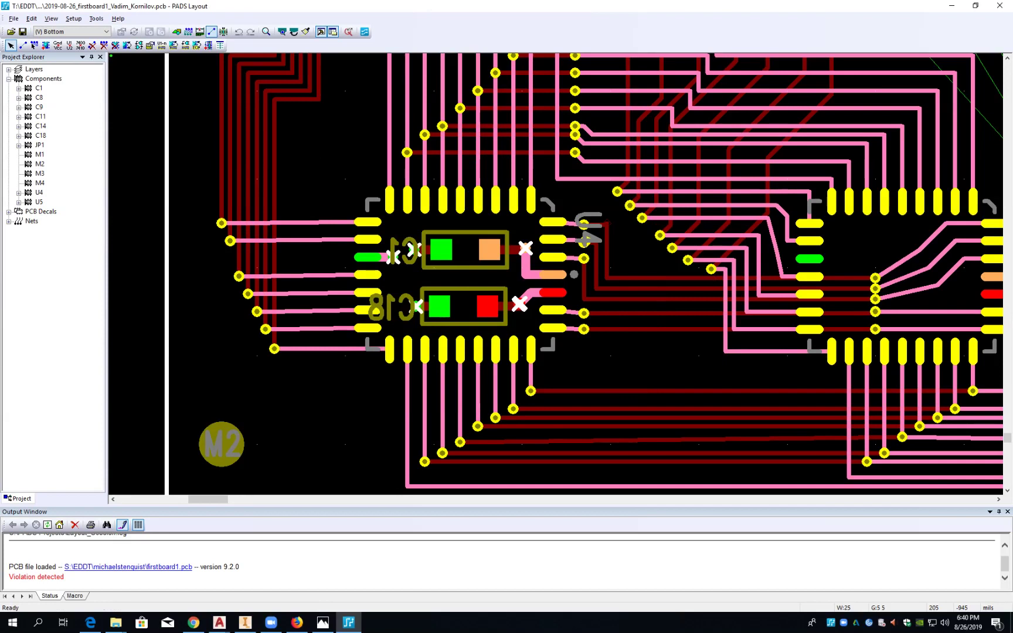
- Start a new CAM document named GROUND PLANE
{"action": "left_click", "coordinate": [14, 18]}
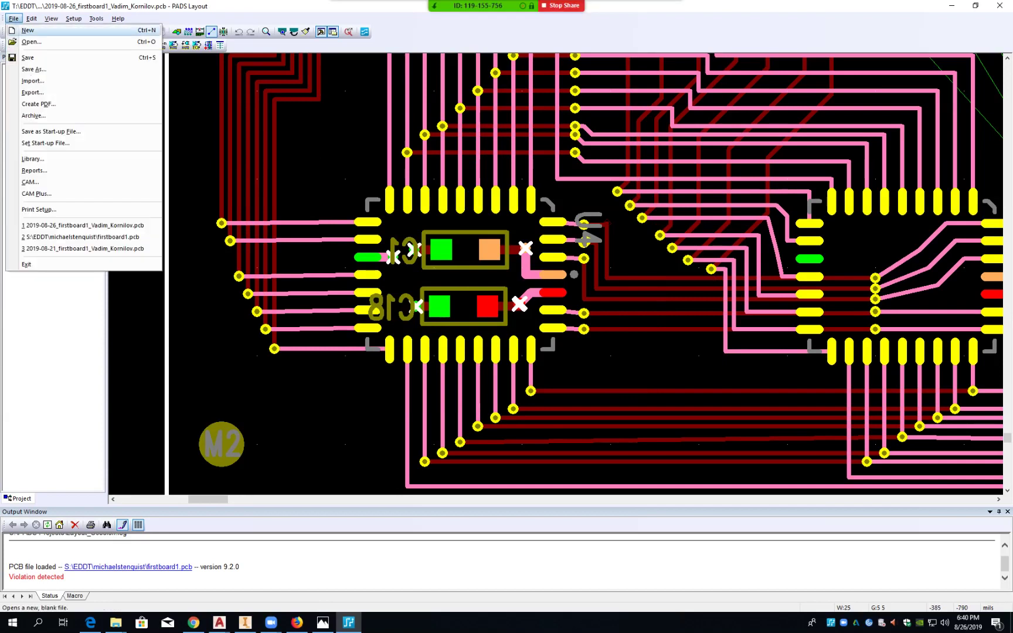
{"action": "left_click", "coordinate": [30, 182]}
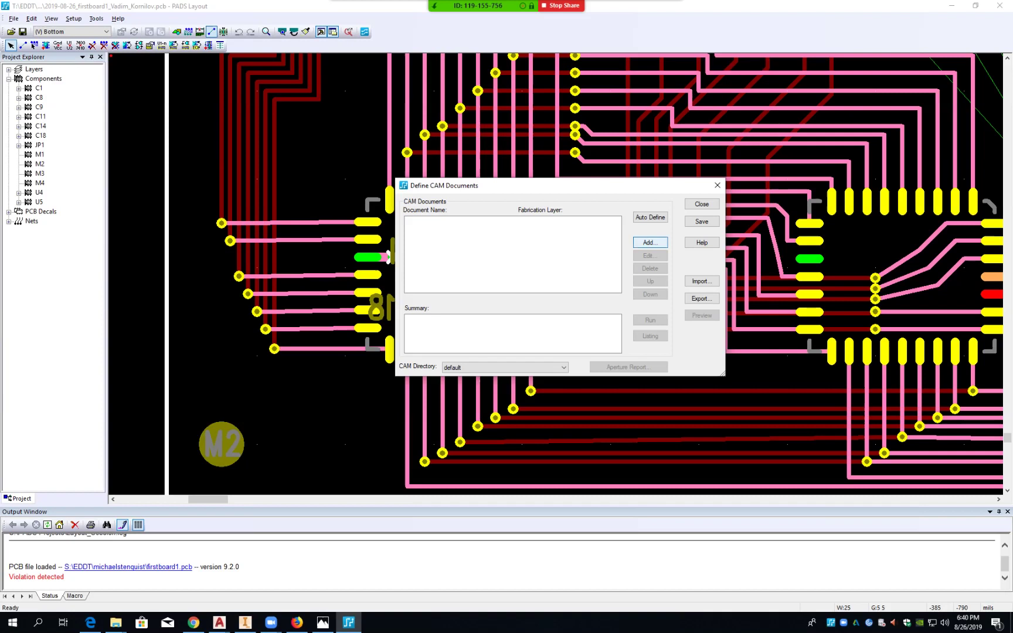
{"action": "left_click", "coordinate": [650, 242]}
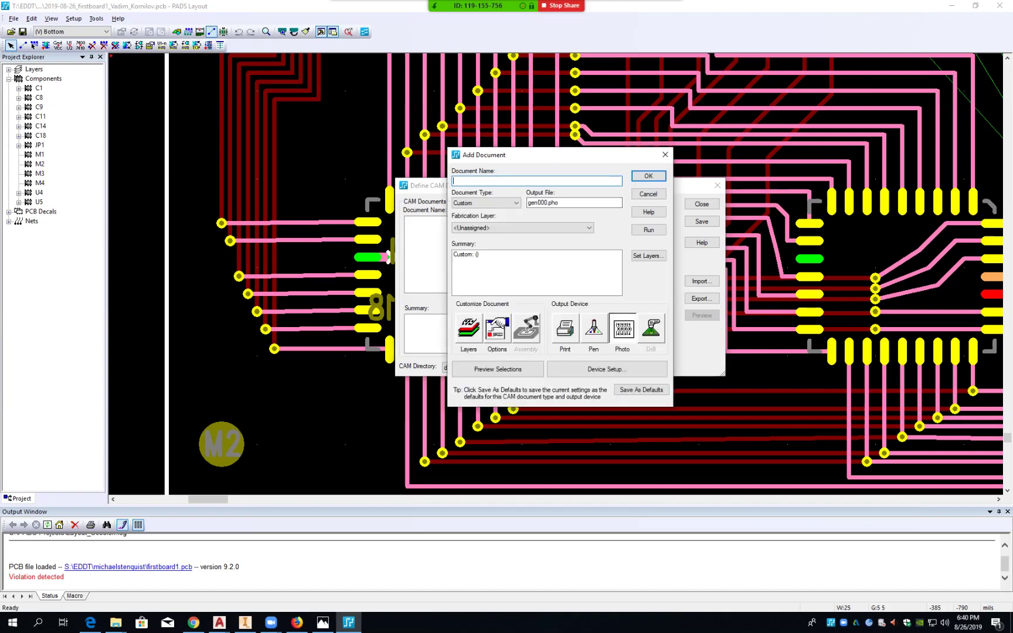
{"action": "type", "text": "GROUND PLANE"}
- Check the layer setup and set the document's fabrication layer to Inner Layer 2
{"action": "left_click", "coordinate": [588, 228]}
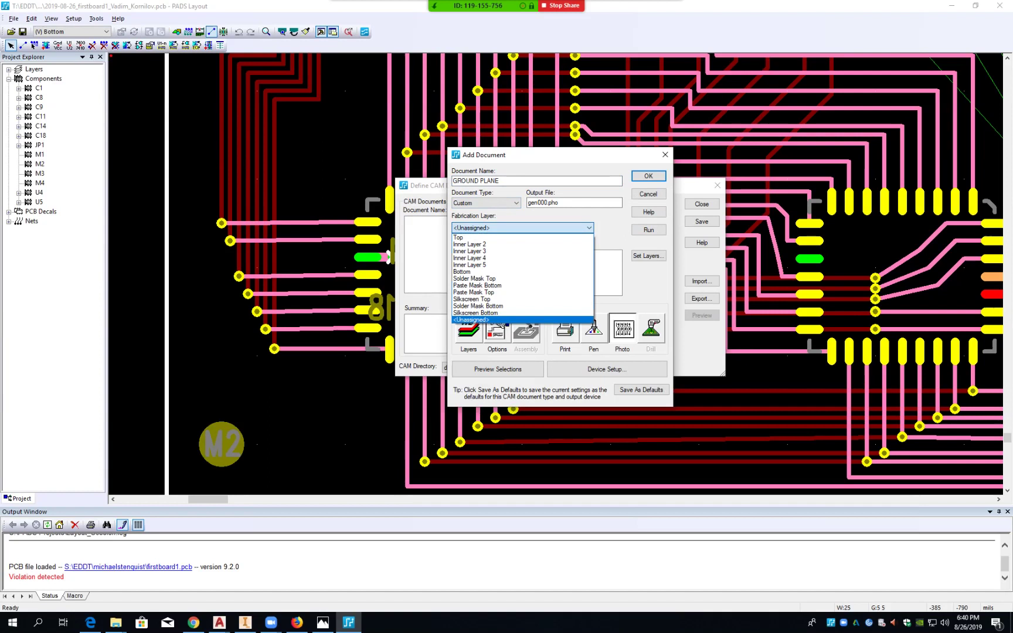
{"action": "left_click", "coordinate": [589, 228]}
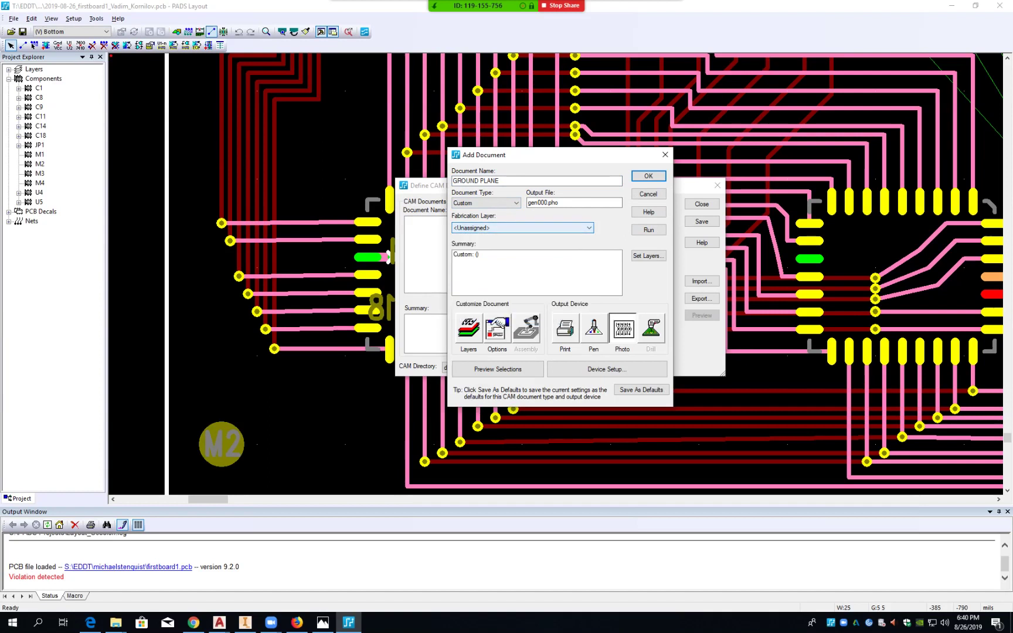
{"action": "left_click", "coordinate": [648, 255]}
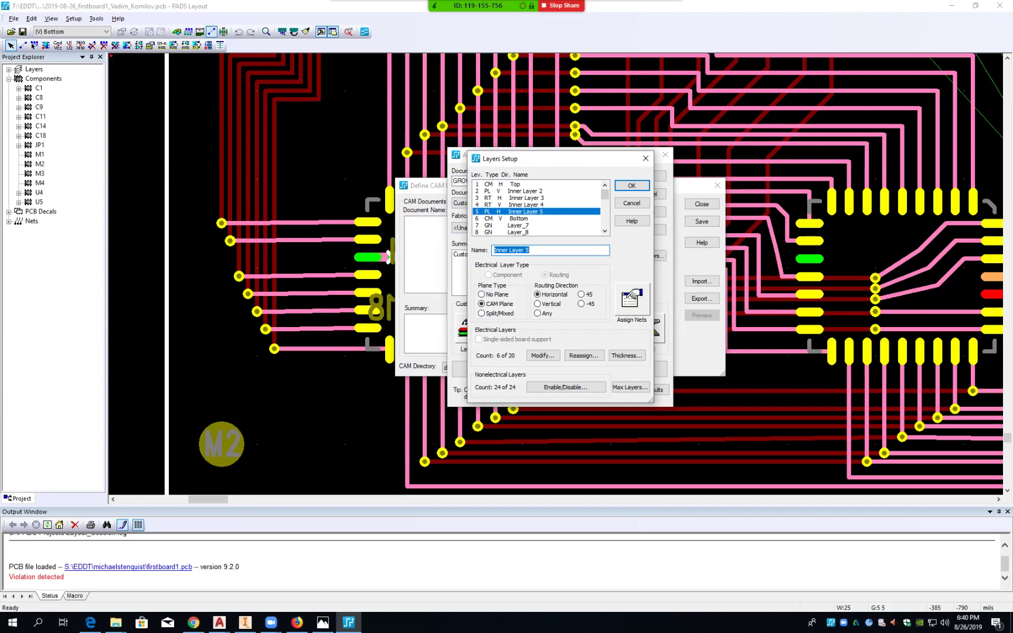
{"action": "left_click", "coordinate": [525, 191]}
{"action": "left_click", "coordinate": [632, 185]}
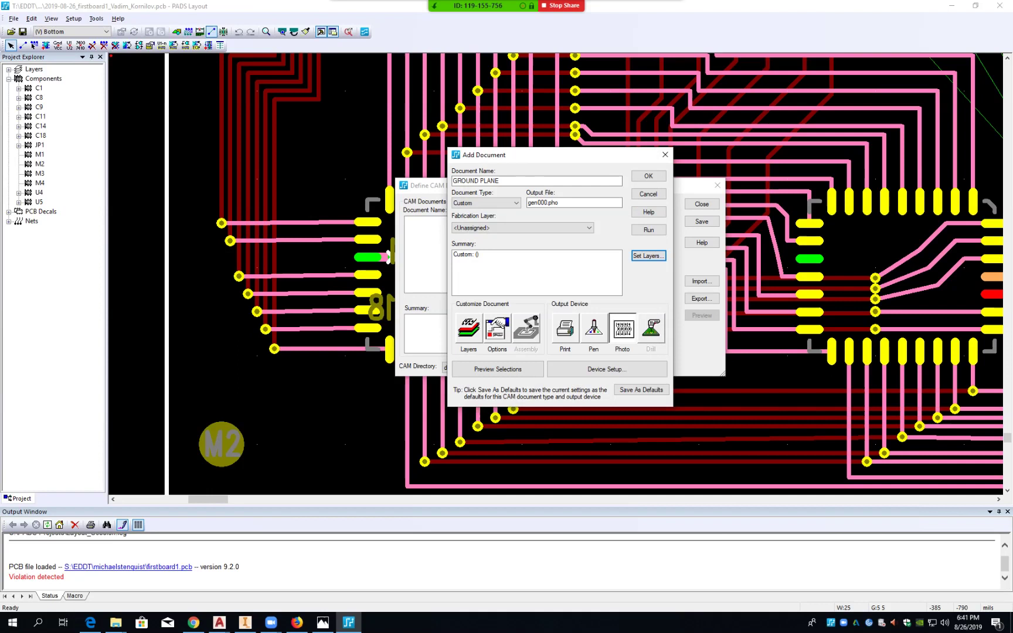
{"action": "left_click", "coordinate": [550, 228]}
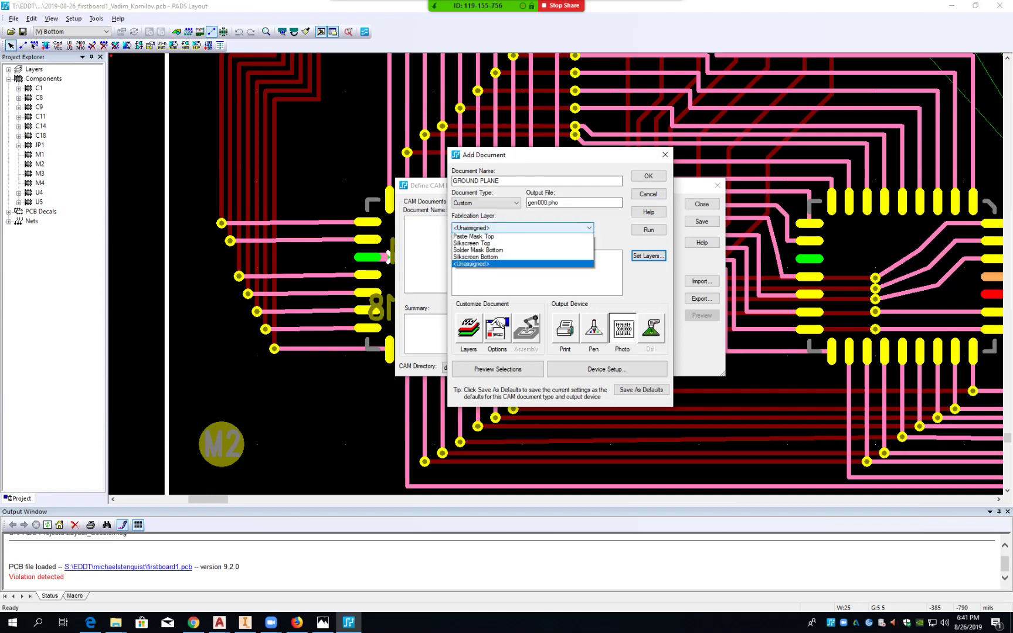
{"action": "left_click", "coordinate": [498, 244]}
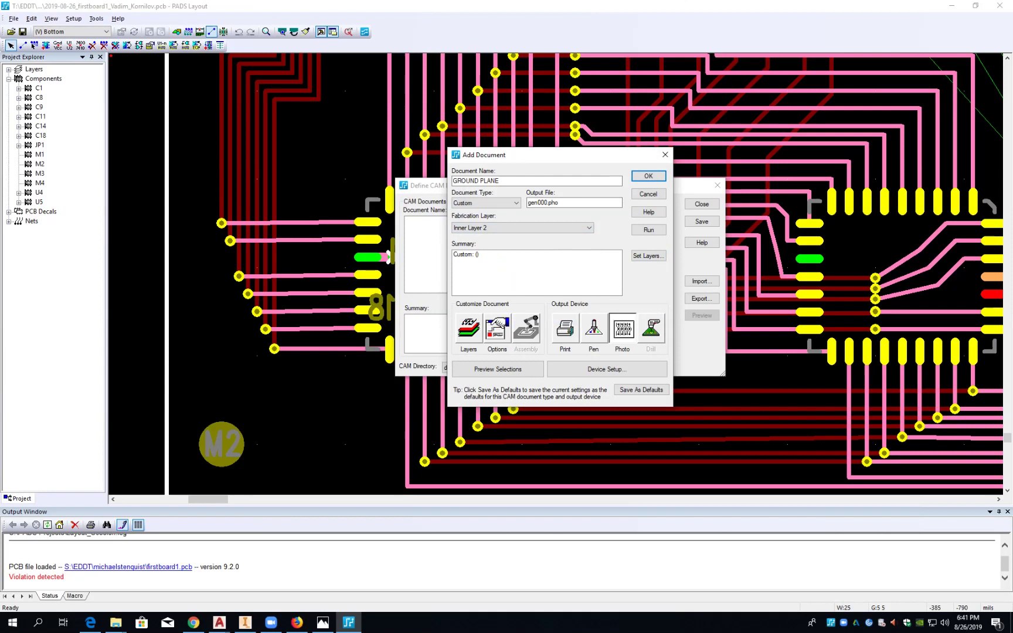
- Add Inner Layer 2 to the layer selections of the GROUND PLANE document and preview the result
{"action": "left_click", "coordinate": [469, 328]}
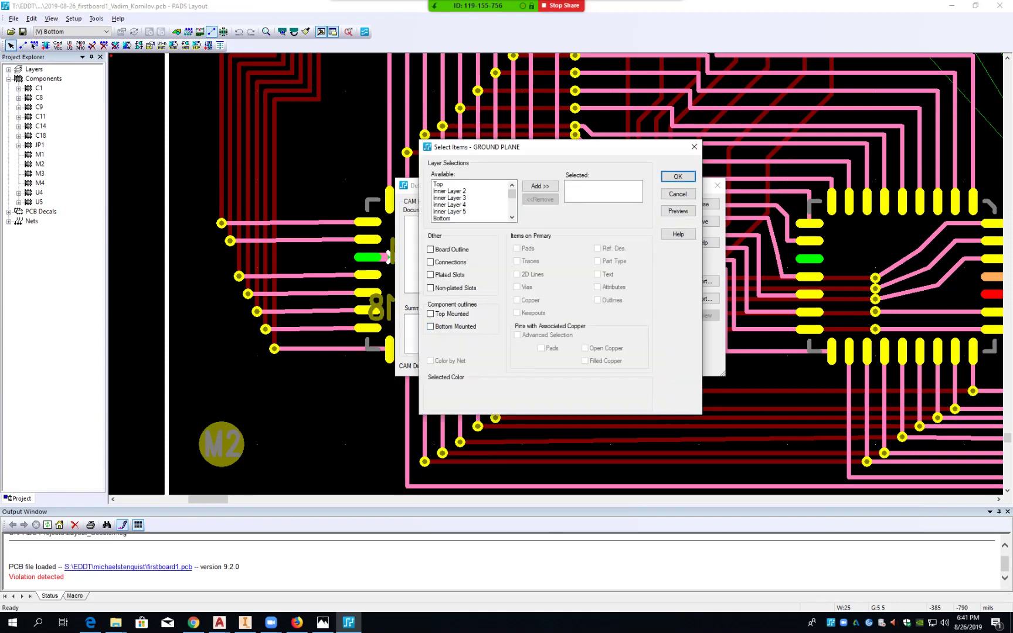
{"action": "left_click", "coordinate": [464, 191]}
{"action": "left_click", "coordinate": [540, 186]}
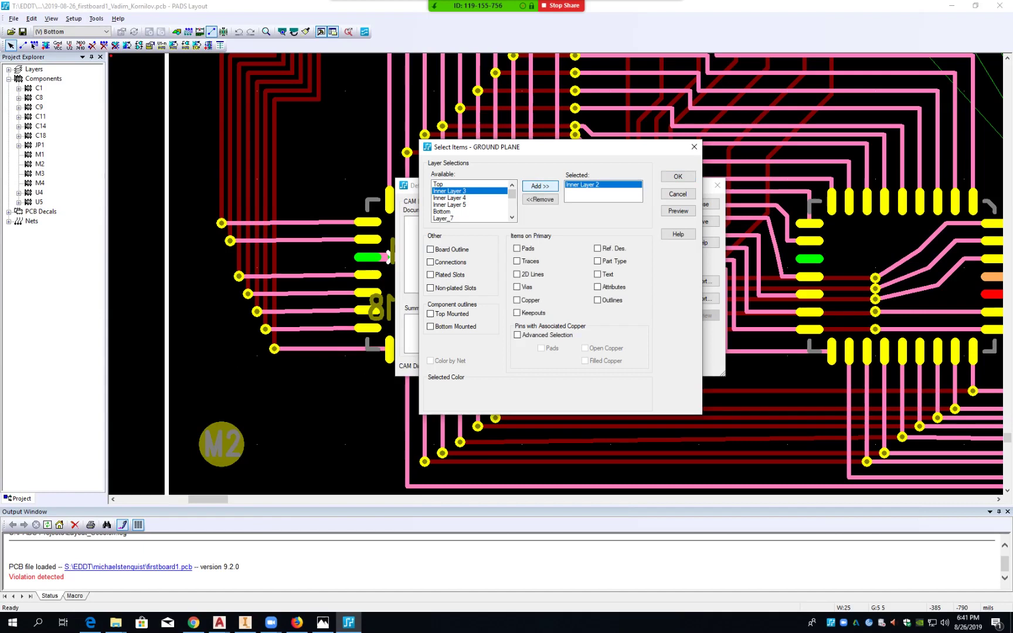
{"action": "left_click", "coordinate": [678, 210]}
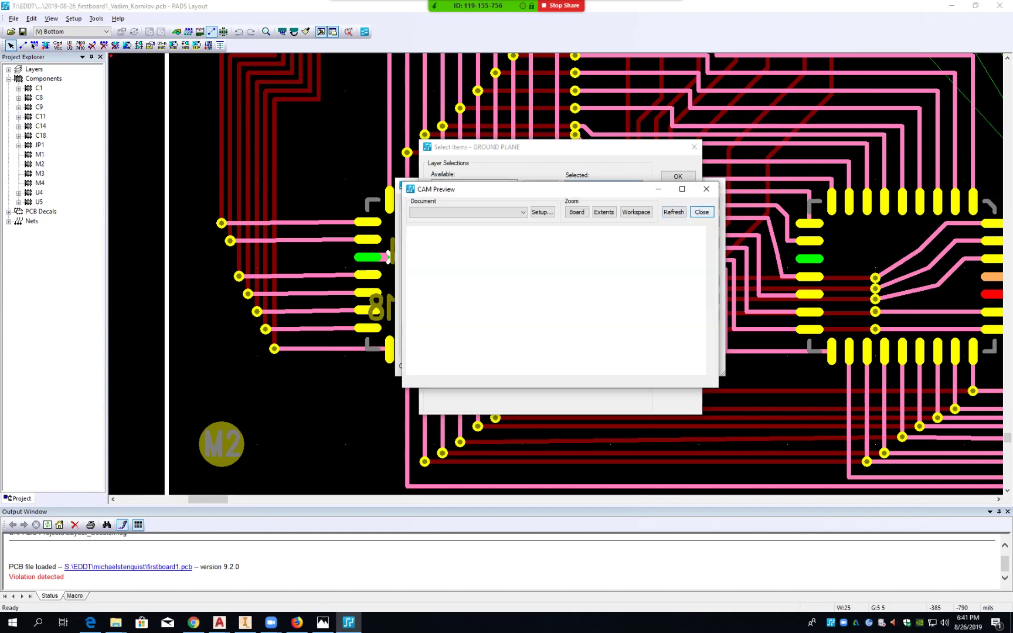
{"action": "left_click", "coordinate": [504, 212]}
{"action": "left_click", "coordinate": [505, 212]}
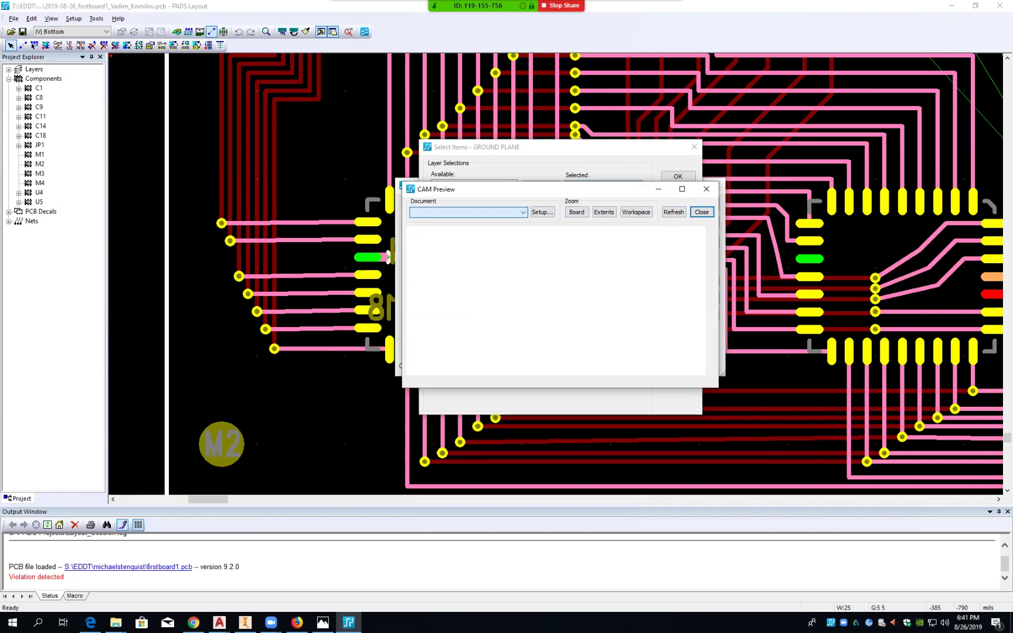
{"action": "left_click", "coordinate": [701, 212]}
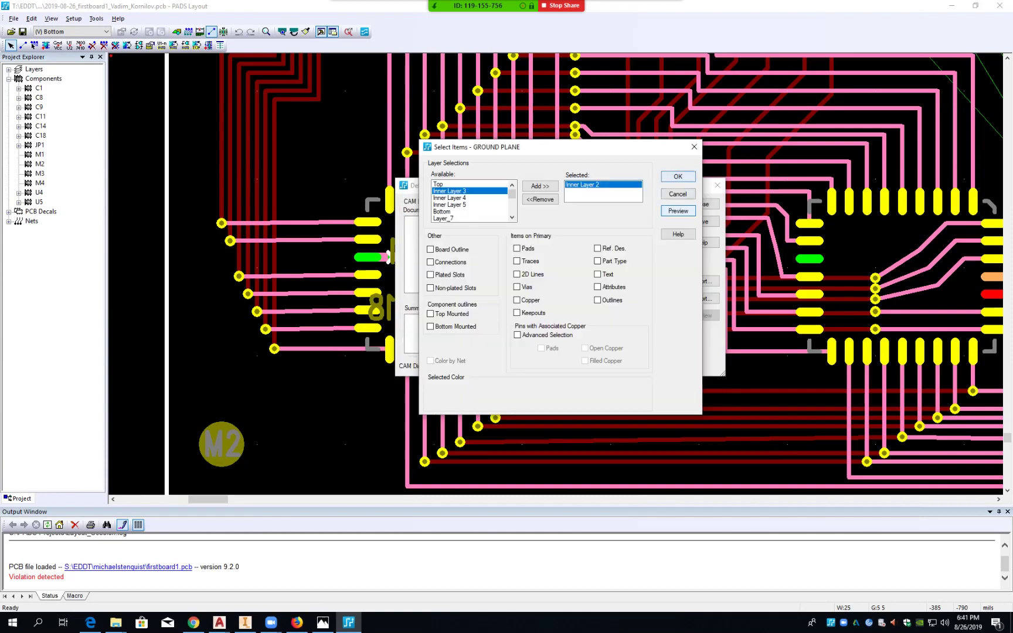
{"action": "left_click", "coordinate": [678, 177]}
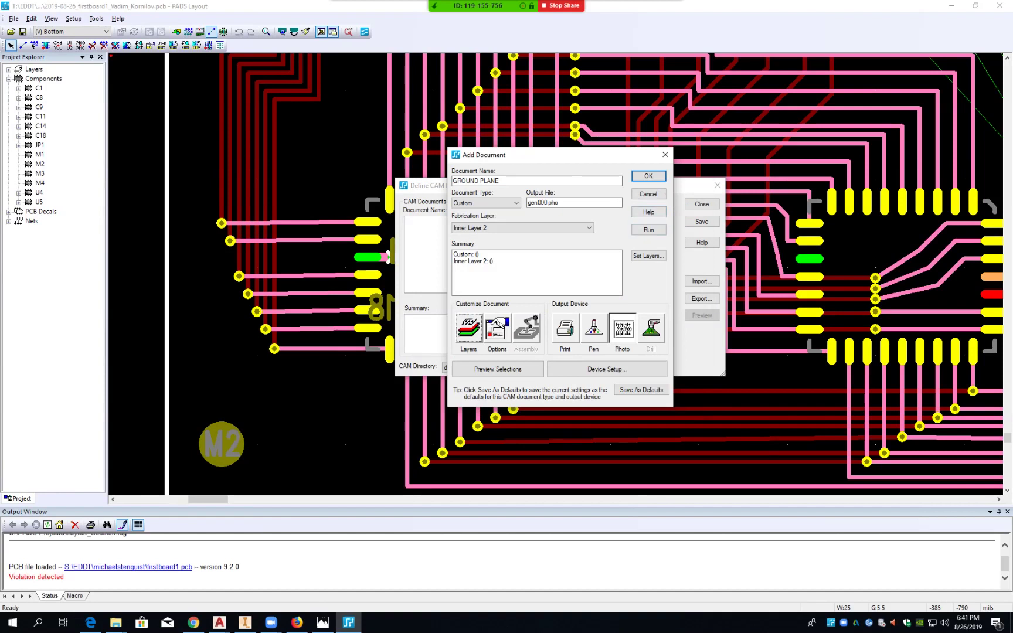
{"action": "left_click", "coordinate": [497, 369]}
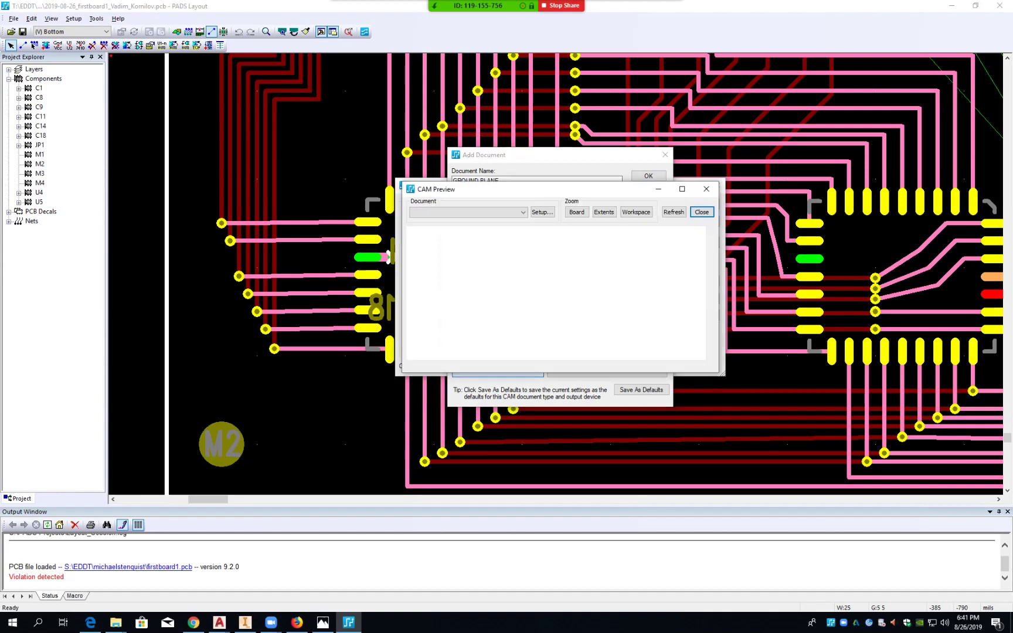
{"action": "left_click", "coordinate": [707, 189]}
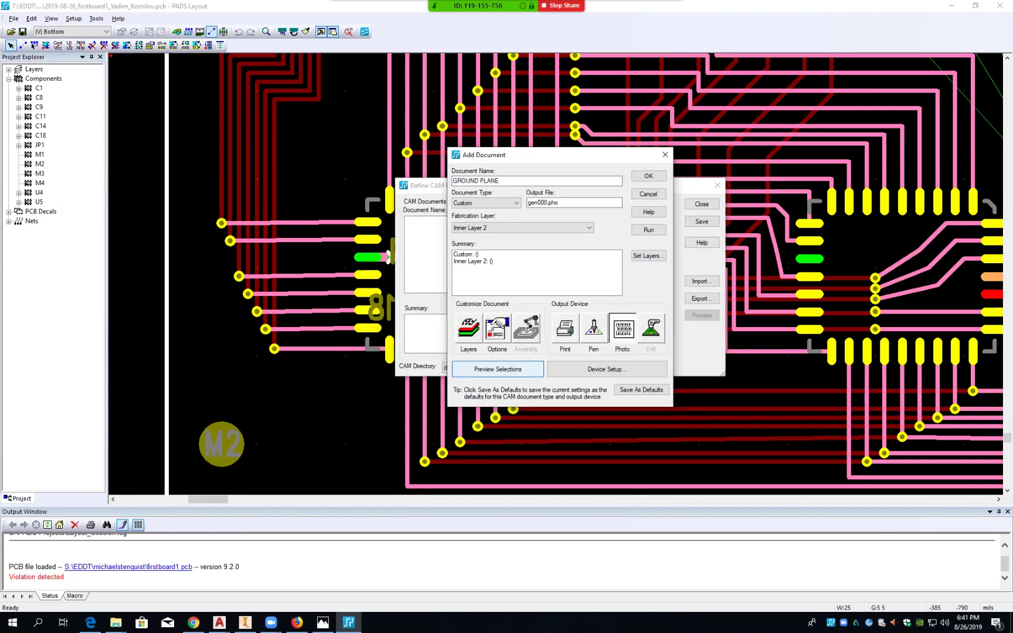
- Choose Print as the output device and set the document type to CAM Plane associated with Inner Layer 2
{"action": "left_click", "coordinate": [565, 328]}
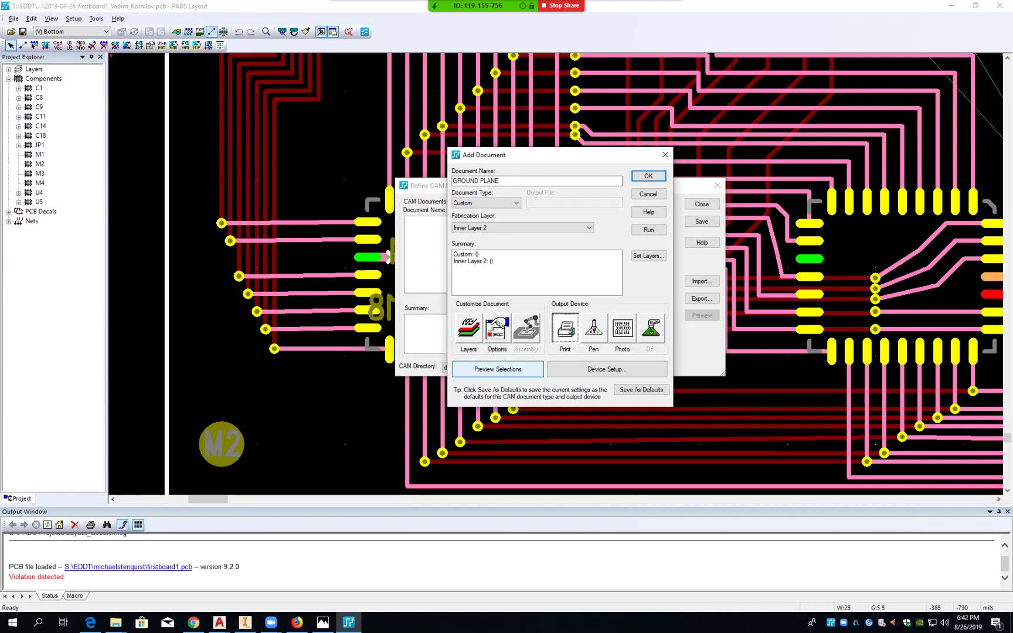
{"action": "left_click", "coordinate": [515, 203]}
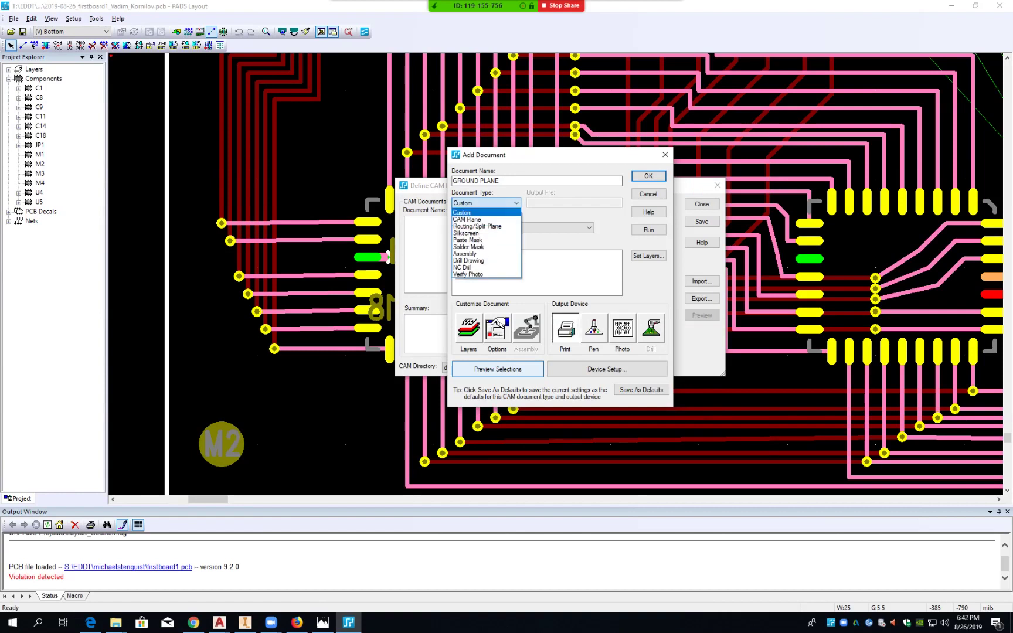
{"action": "left_click", "coordinate": [467, 220]}
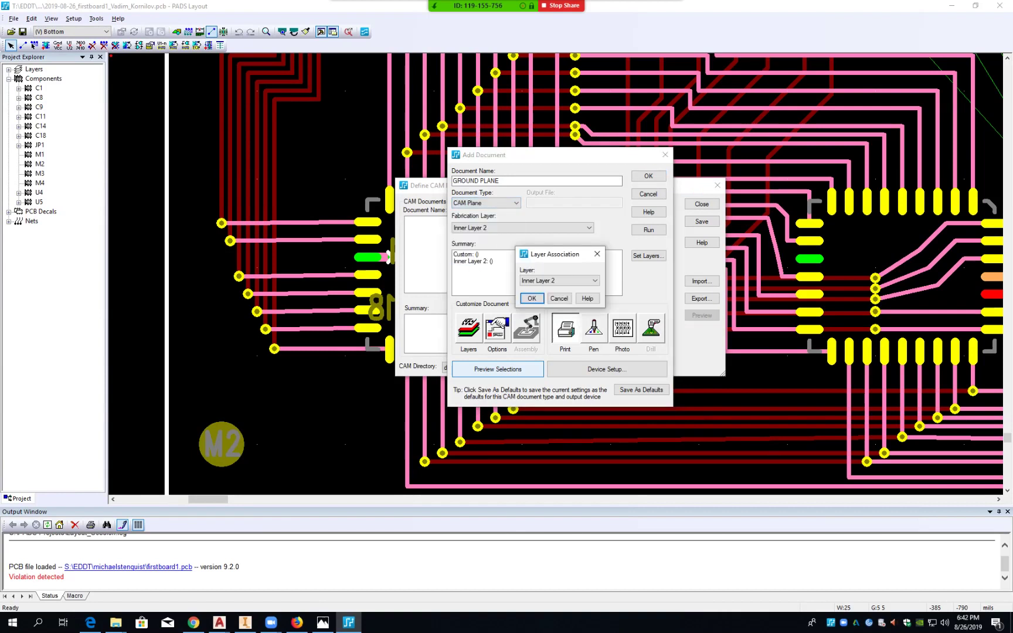
{"action": "key", "text": "Return"}
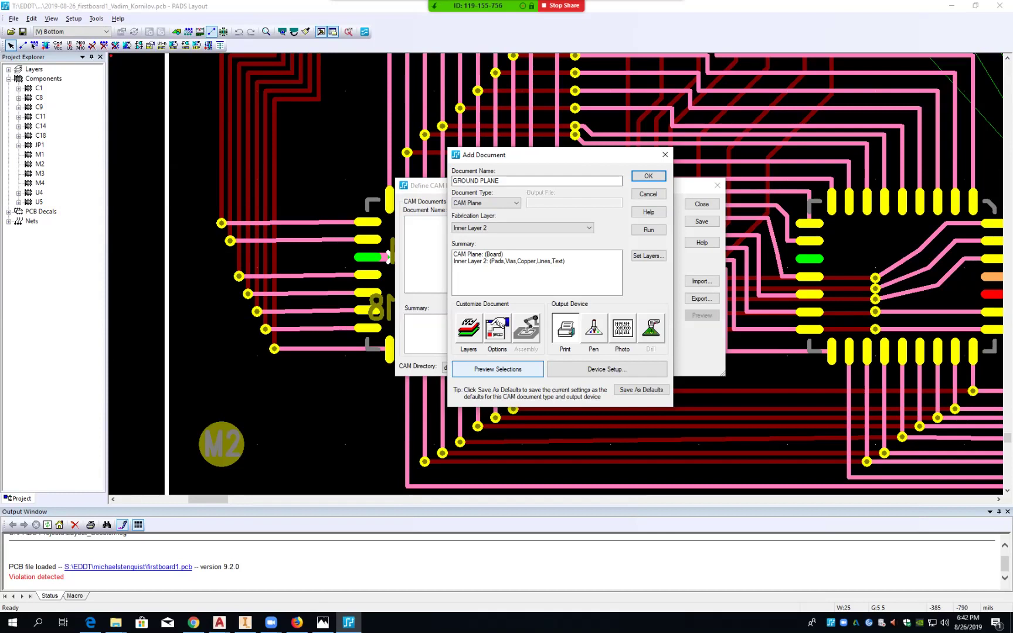
{"action": "left_click", "coordinate": [648, 255]}
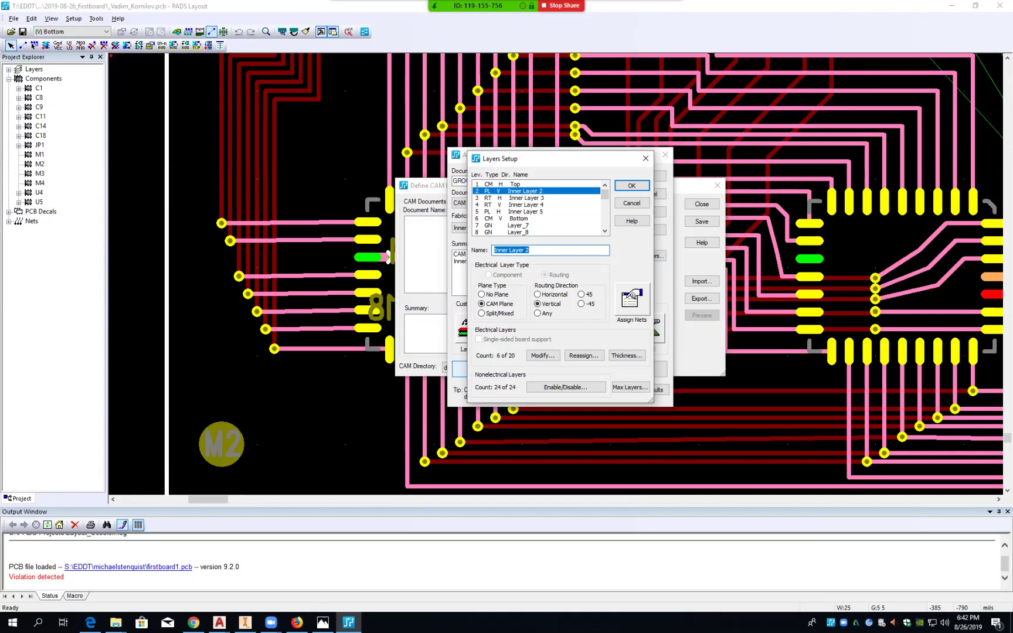
{"action": "left_click", "coordinate": [632, 203]}
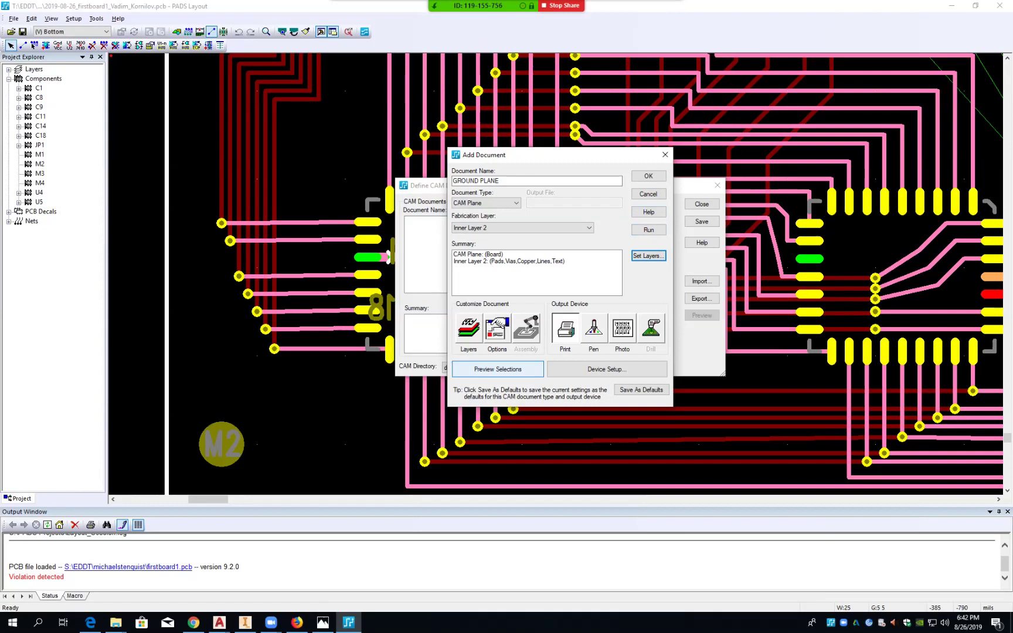
- Try the Print and Pen output devices and set the GROUND PLANE document's output device to Photo
{"action": "left_click", "coordinate": [622, 328]}
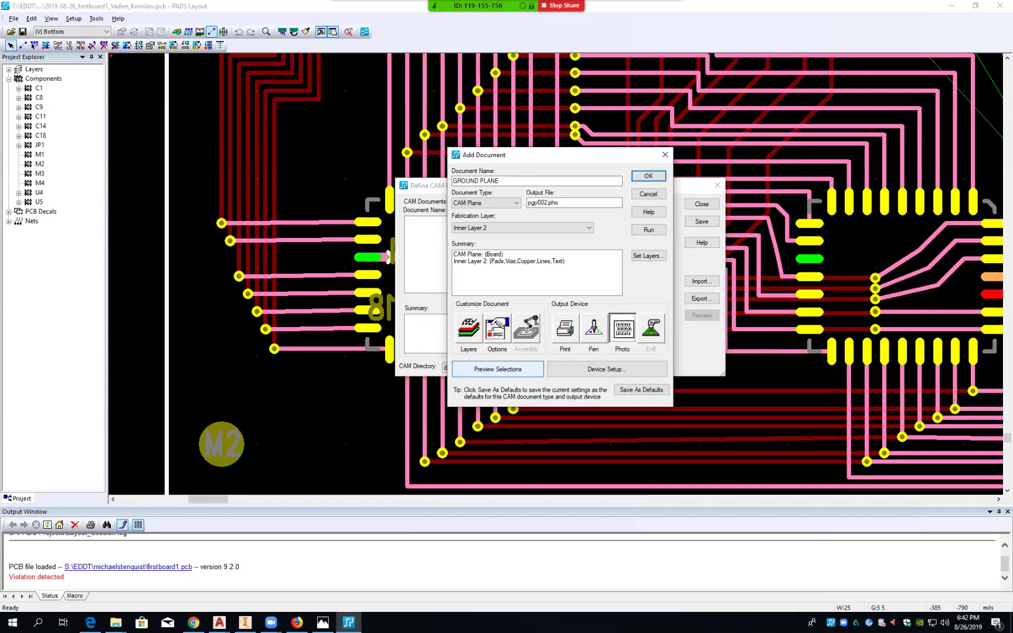
{"action": "left_click", "coordinate": [564, 328]}
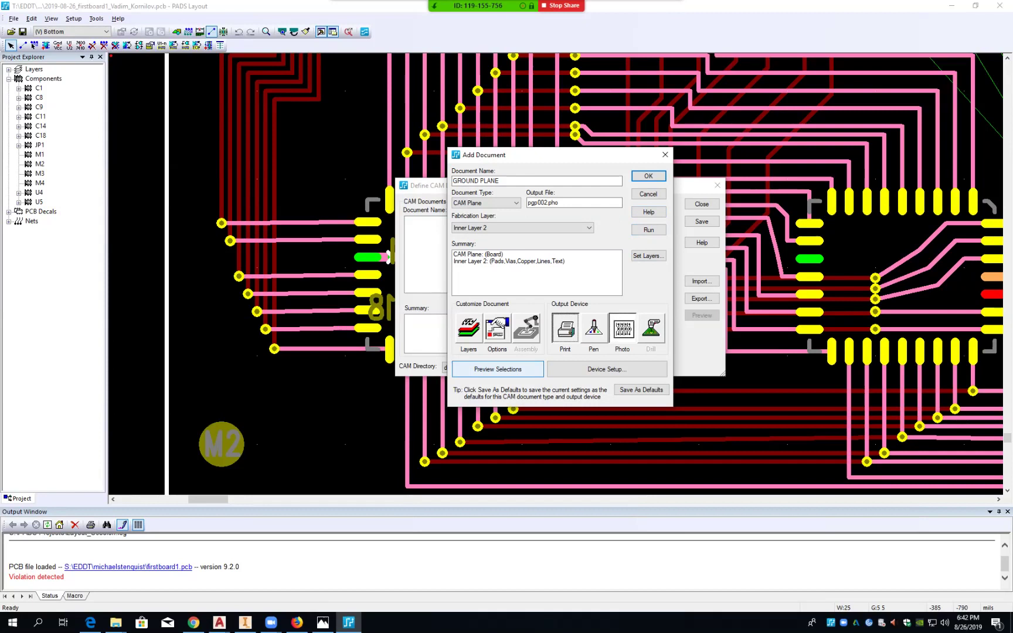
{"action": "left_click", "coordinate": [593, 328]}
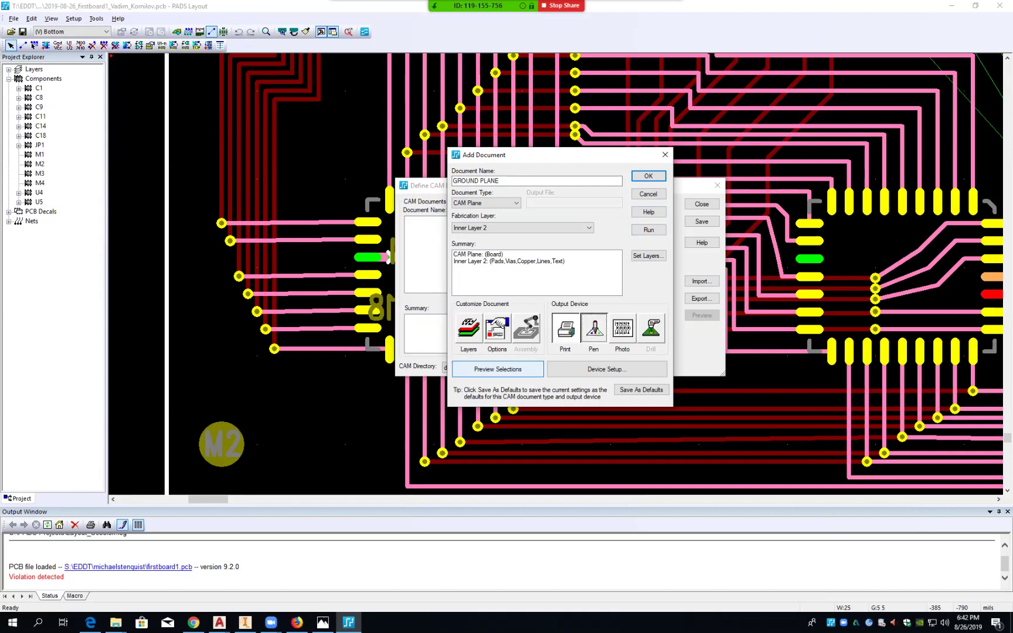
{"action": "left_click", "coordinate": [622, 328]}
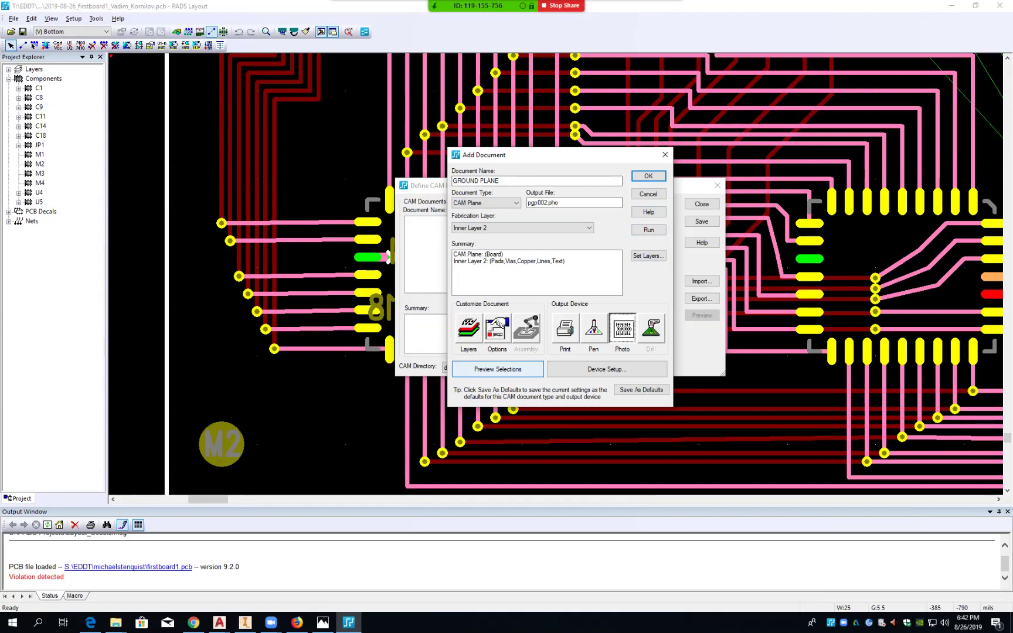
- Preview the GROUND PLANE document's selections using the custom document view
{"action": "left_click", "coordinate": [497, 368]}
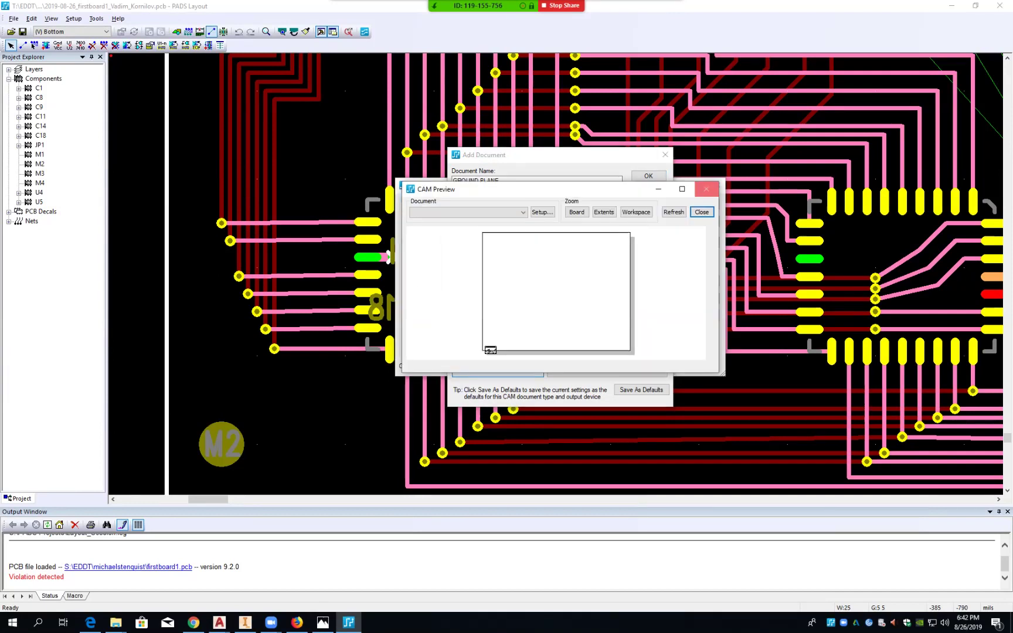
{"action": "left_click", "coordinate": [523, 213]}
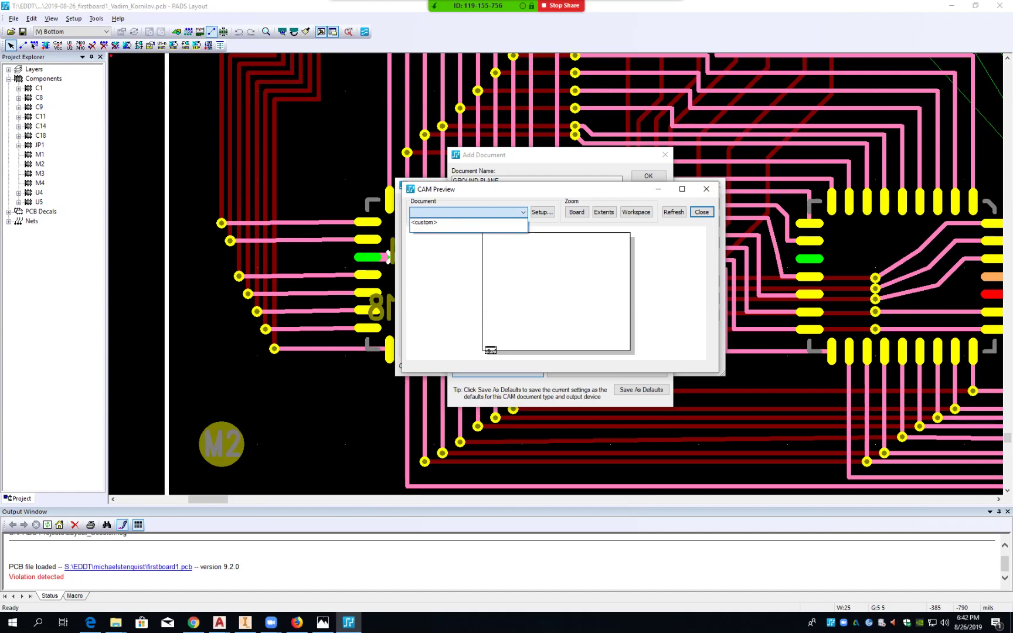
{"action": "left_click", "coordinate": [469, 221]}
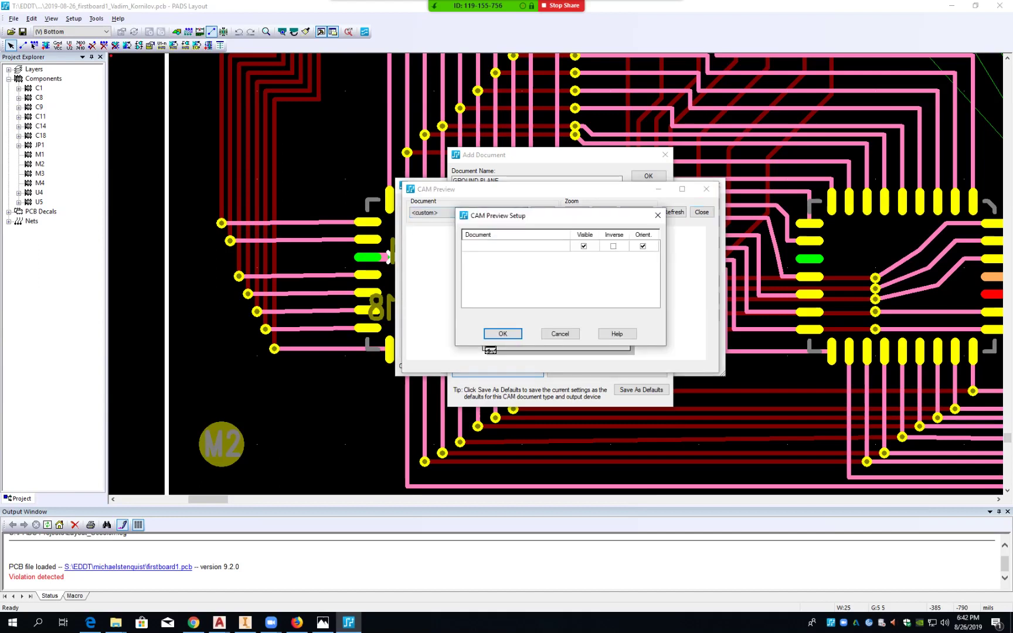
{"action": "left_click", "coordinate": [502, 334]}
{"action": "left_click", "coordinate": [701, 211]}
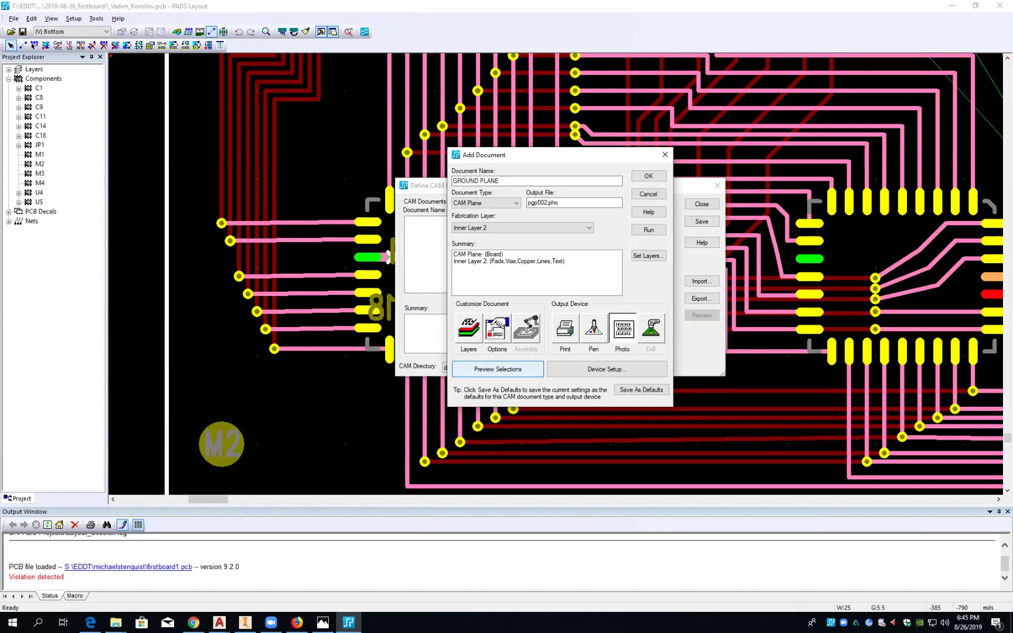
- Accept the GROUND PLANE document, close the CAM document definitions with the changes saved, and save the board
{"action": "key", "text": "Return"}
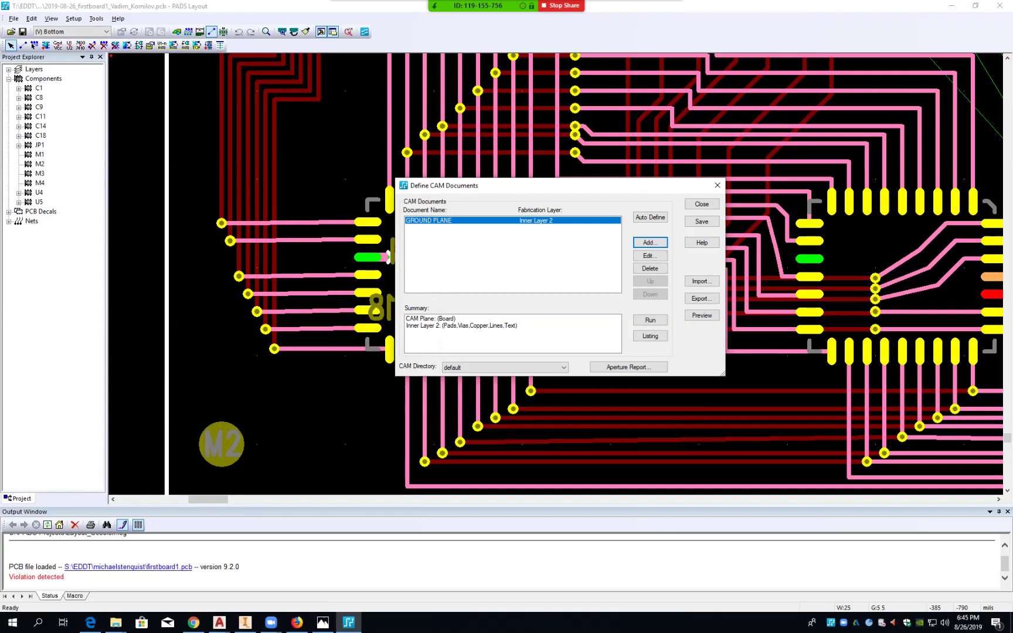
{"action": "left_click", "coordinate": [702, 204]}
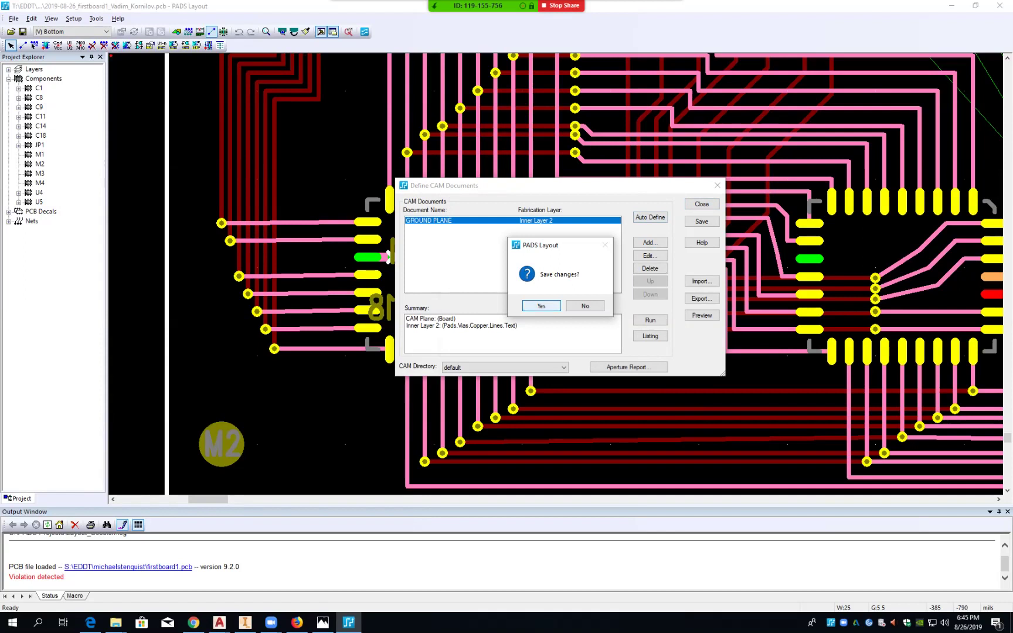
{"action": "left_click", "coordinate": [541, 305]}
{"action": "left_click", "coordinate": [22, 32]}
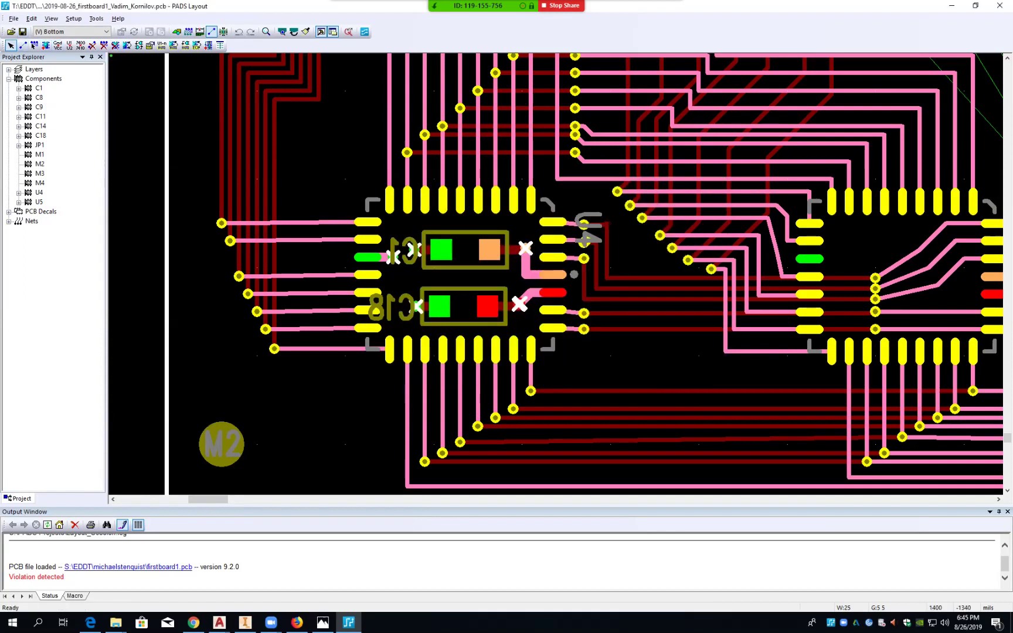
{"action": "scroll", "coordinate": [212, 231], "scroll_direction": "down", "scroll_amount": 2, "text": "ctrl"}
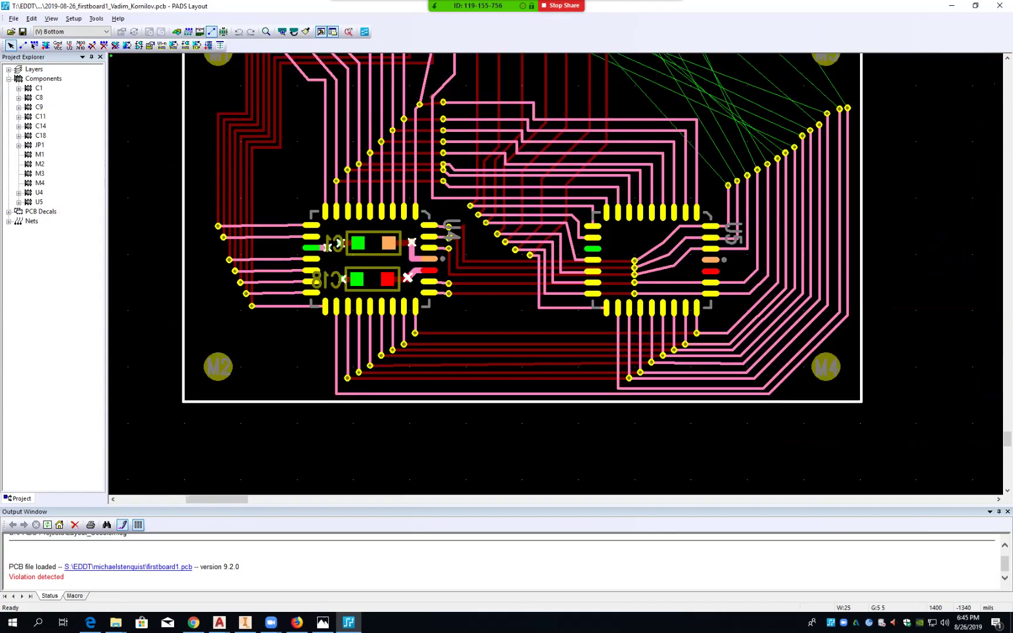
- Reshape the top-layer trace from JP1's third lower pad, replacing its stepped jog with a long diagonal parallel to the neighbouring trace
{"action": "key", "text": "Home"}
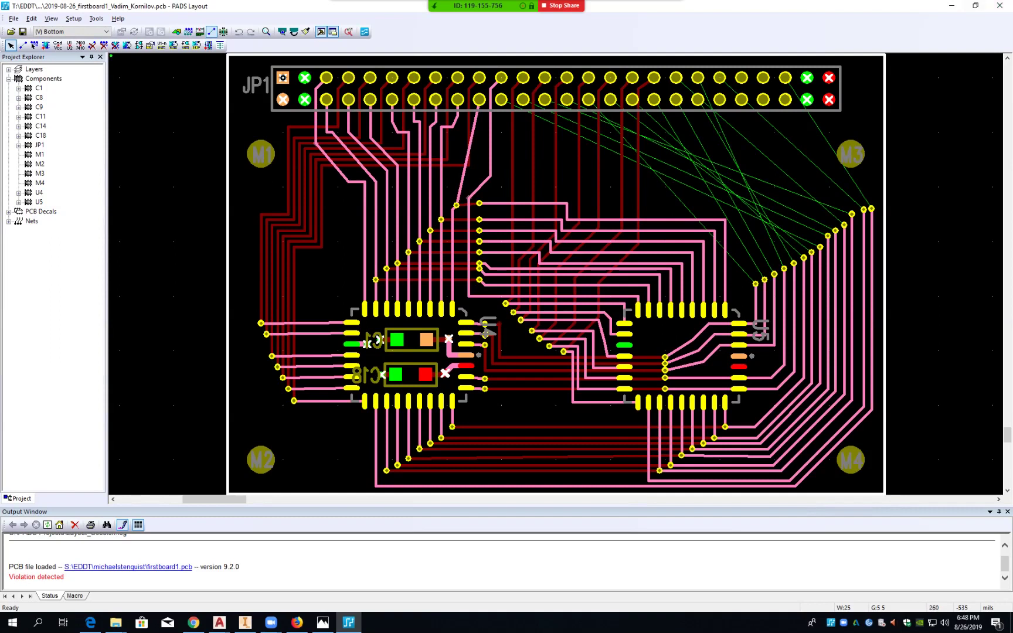
{"action": "scroll", "coordinate": [341, 191], "scroll_direction": "up", "scroll_amount": 2, "text": "ctrl"}
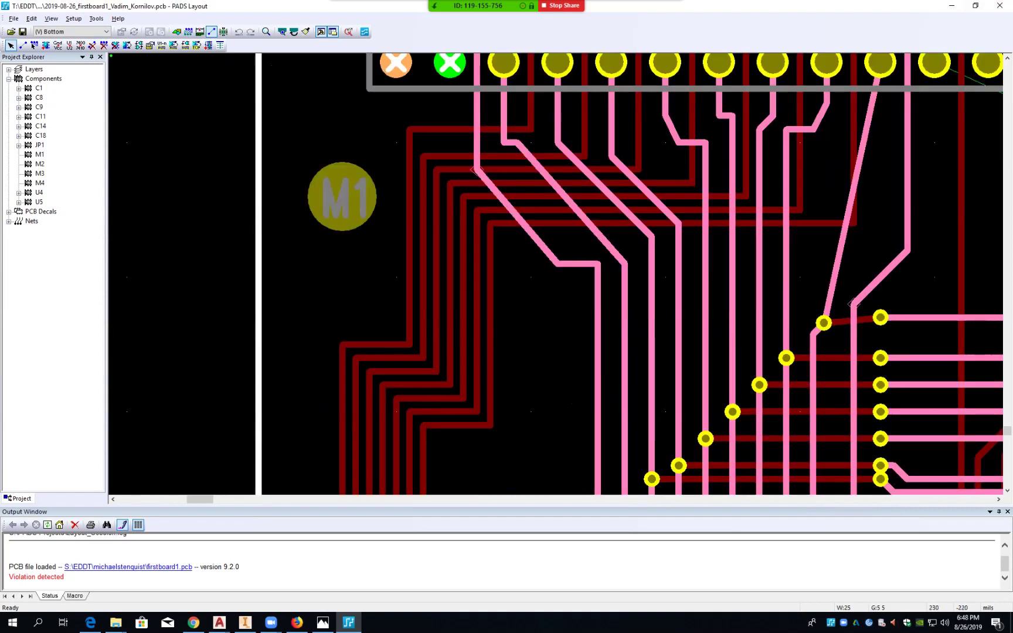
{"action": "scroll", "coordinate": [520, 127], "scroll_direction": "up", "scroll_amount": 1, "text": "ctrl"}
{"action": "scroll", "coordinate": [573, 293], "scroll_direction": "down", "scroll_amount": 2}
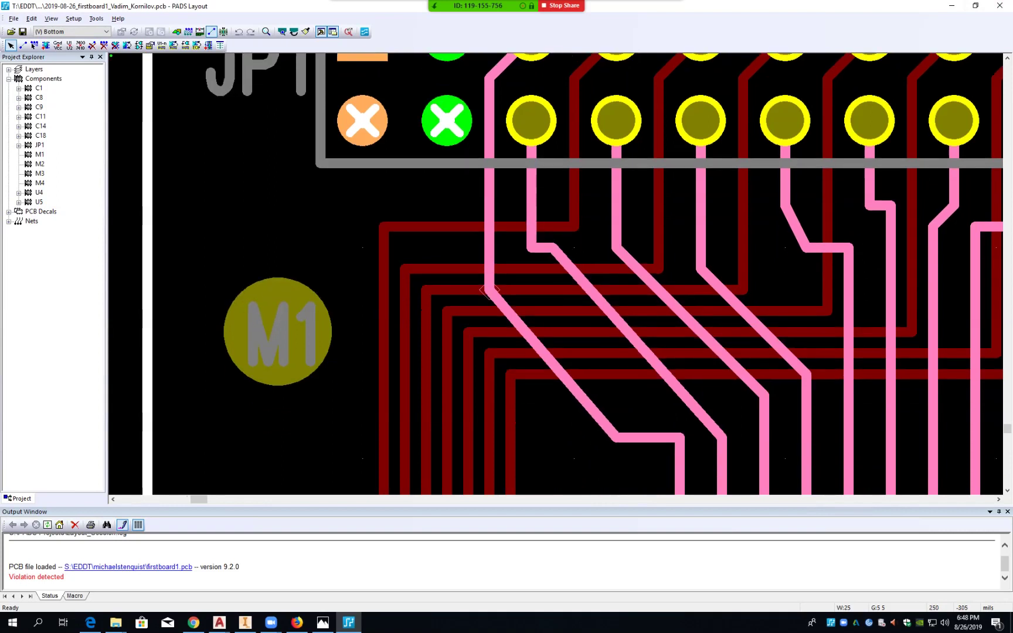
{"action": "left_click_drag", "start_coordinate": [552, 247], "coordinate": [531, 197]}
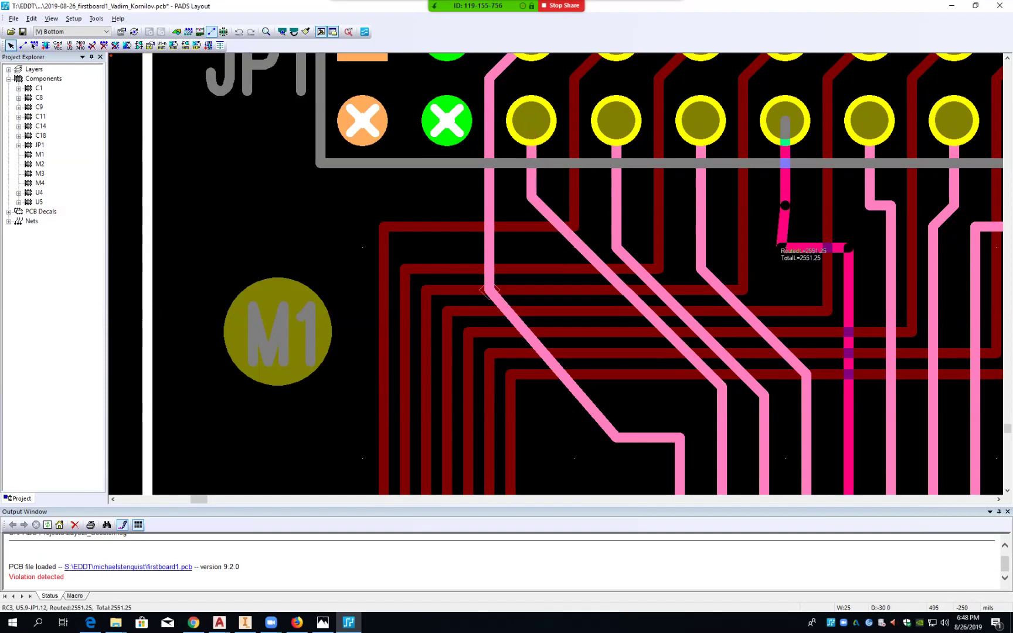
- Square the bend of top-layer trace RC3 below JP1, add a miter, and extend it into a longer diagonal
{"action": "left_click", "coordinate": [785, 248]}
{"action": "right_click", "coordinate": [785, 248]}
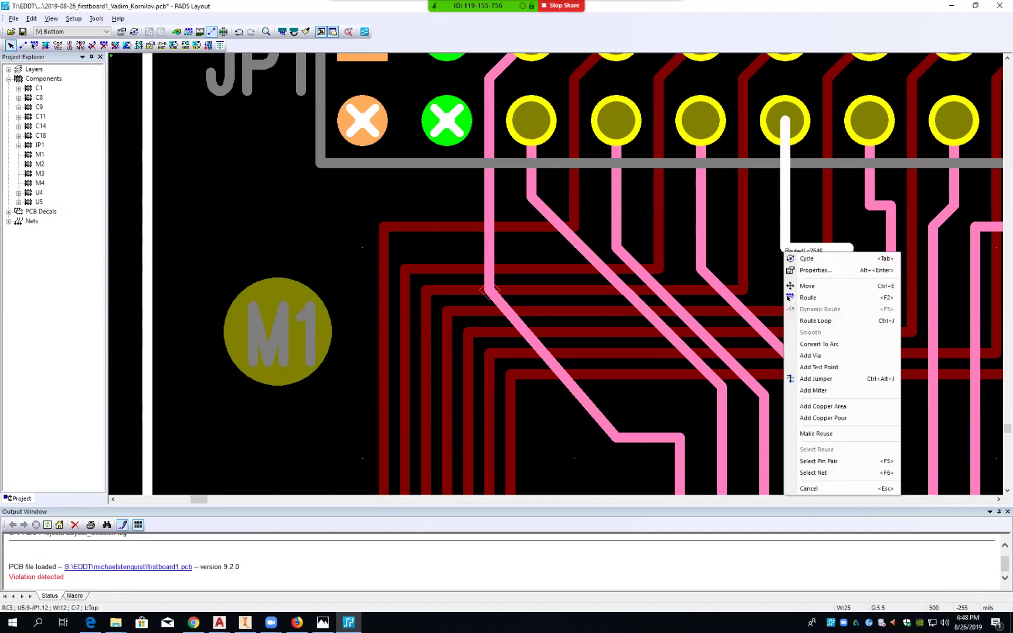
{"action": "left_click", "coordinate": [815, 391]}
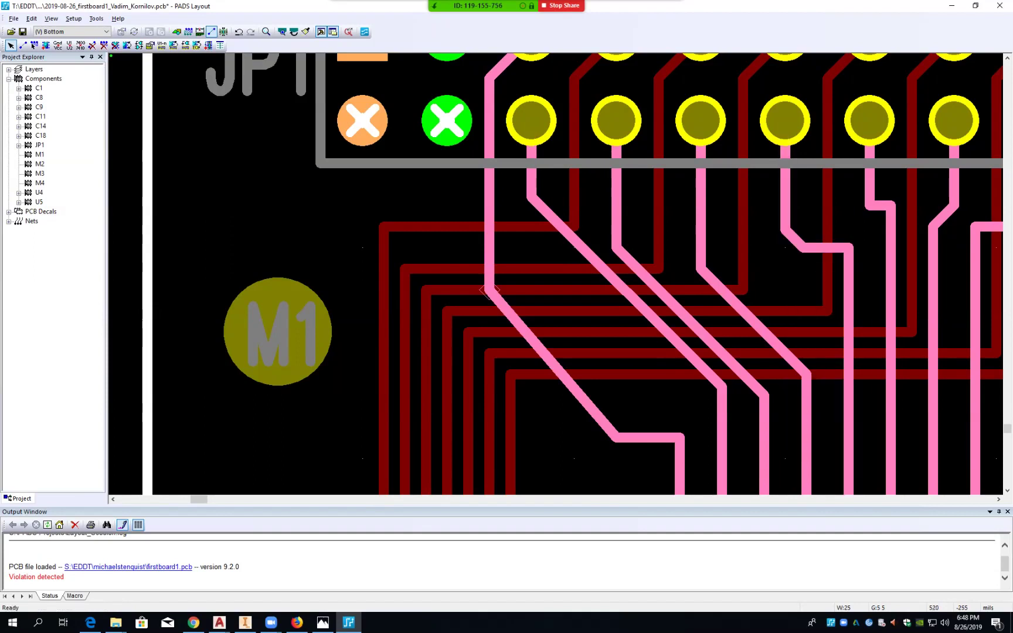
{"action": "mouse_move", "coordinate": [802, 248]}
{"action": "left_mouse_down"}
{"action": "mouse_move", "coordinate": [856, 285]}
{"action": "mouse_move", "coordinate": [848, 302]}
{"action": "left_mouse_up"}
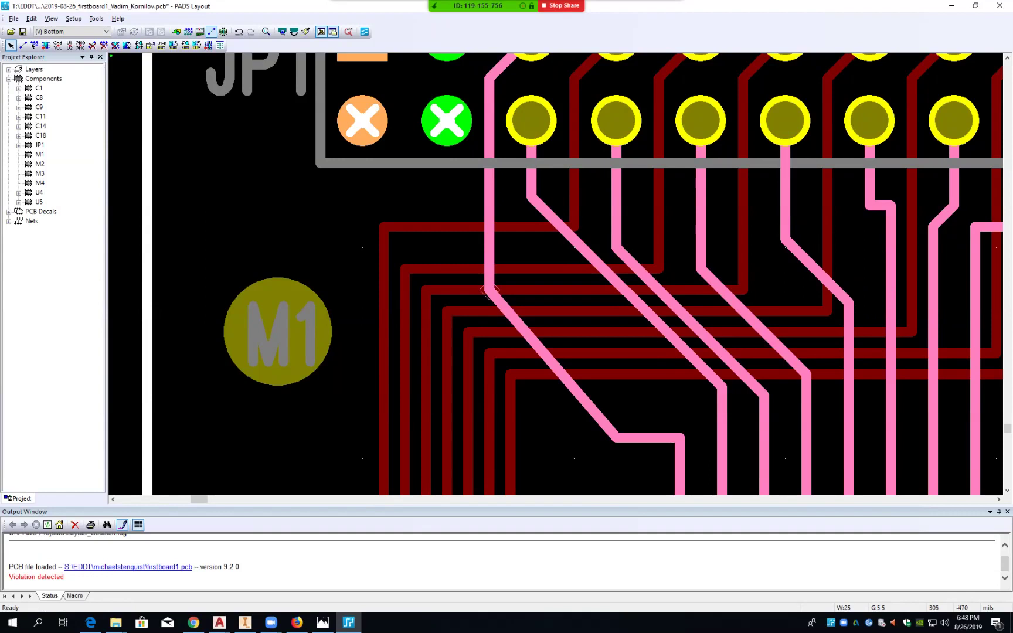
- Square and miter the outermost top-layer trace near M1, and stretch the miter into a long diagonal parallel to its neighbours
{"action": "mouse_move", "coordinate": [487, 290]}
{"action": "left_mouse_down"}
{"action": "mouse_move", "coordinate": [680, 449]}
{"action": "mouse_move", "coordinate": [656, 411]}
{"action": "mouse_move", "coordinate": [524, 403]}
{"action": "mouse_move", "coordinate": [489, 418]}
{"action": "left_mouse_up"}
{"action": "right_click", "coordinate": [488, 418]}
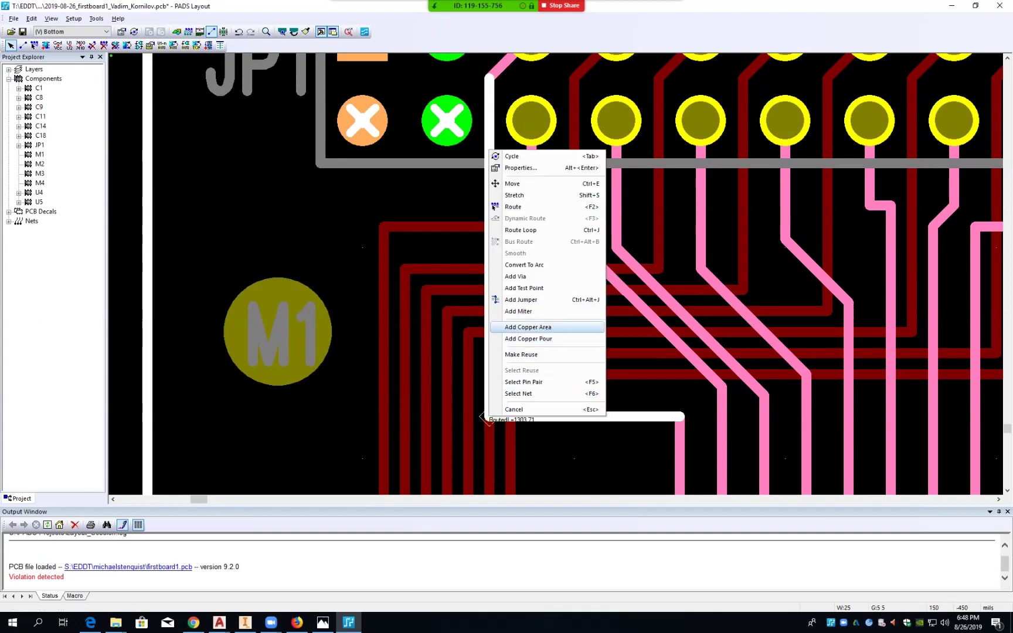
{"action": "left_click", "coordinate": [518, 311]}
{"action": "mouse_move", "coordinate": [486, 400]}
{"action": "left_mouse_down"}
{"action": "mouse_move", "coordinate": [535, 411]}
{"action": "mouse_move", "coordinate": [613, 343]}
{"action": "mouse_move", "coordinate": [674, 388]}
{"action": "mouse_move", "coordinate": [677, 402]}
{"action": "mouse_move", "coordinate": [679, 384]}
{"action": "left_mouse_up"}
{"action": "left_click", "coordinate": [616, 420]}
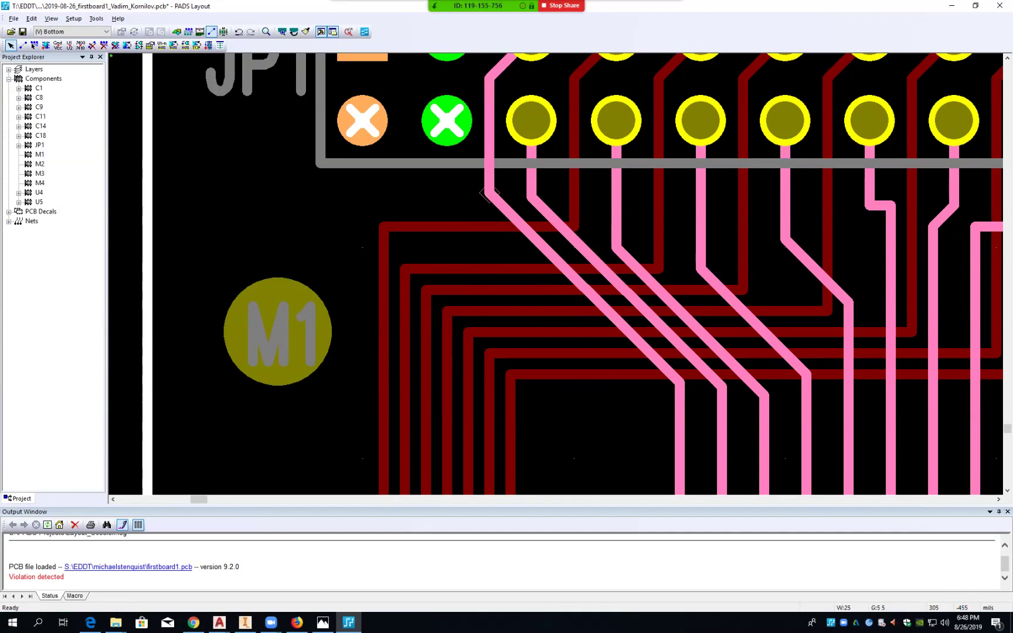
- Add miters to the square corners of the seven nested bottom-layer traces between M1 and JP1
{"action": "right_click", "coordinate": [509, 375]}
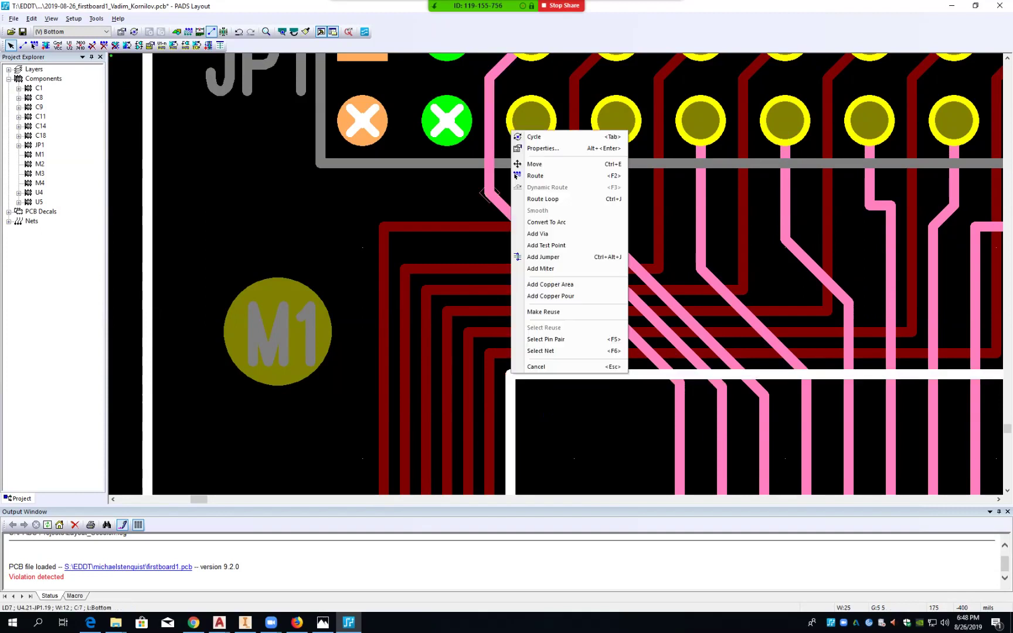
{"action": "left_click", "coordinate": [551, 270]}
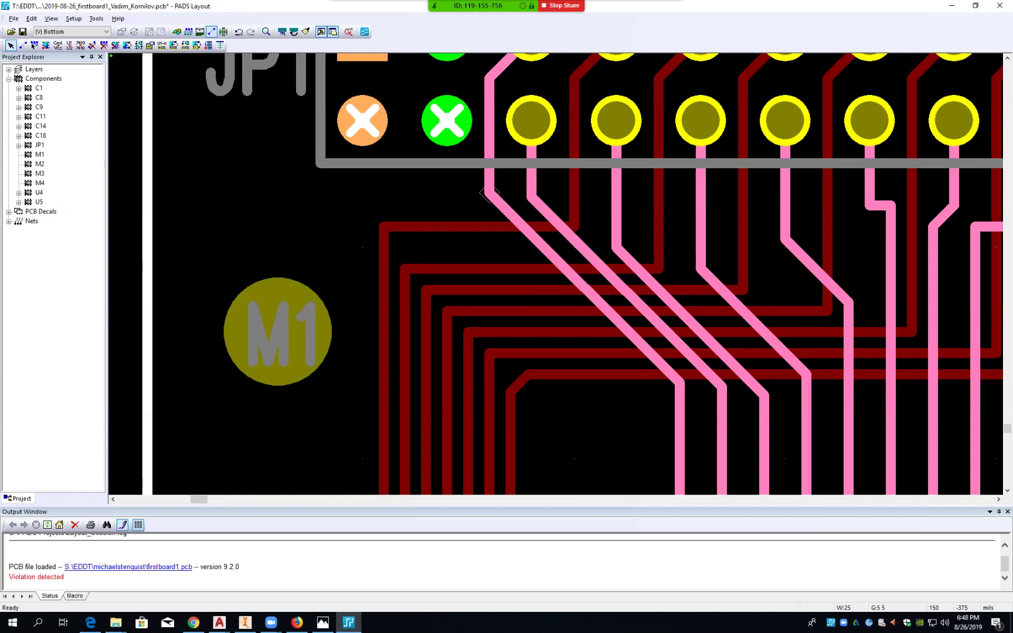
{"action": "left_click", "coordinate": [489, 353]}
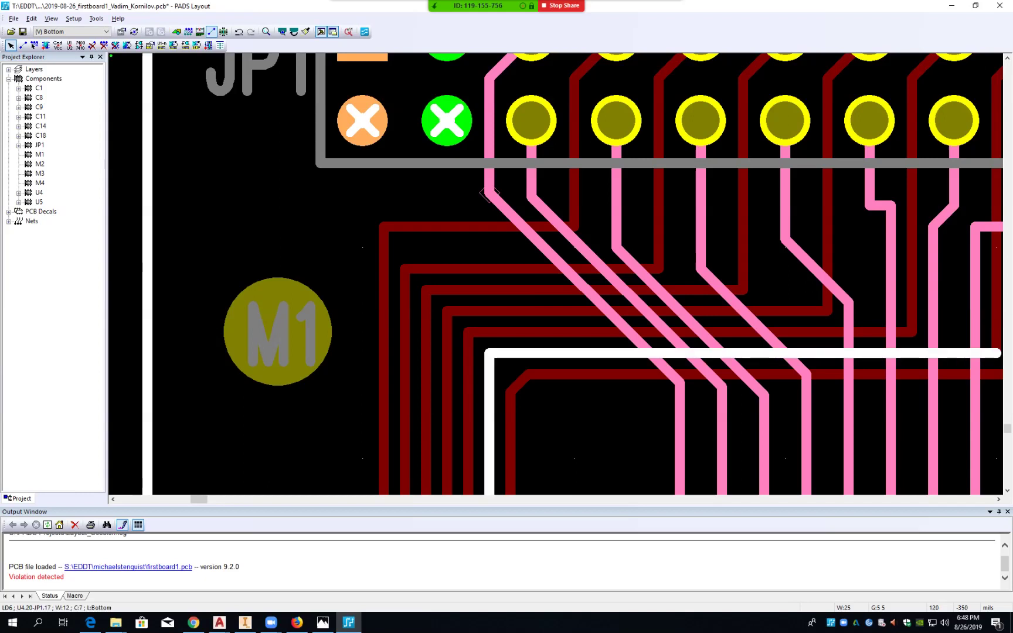
{"action": "left_click", "coordinate": [468, 332], "text": "ctrl"}
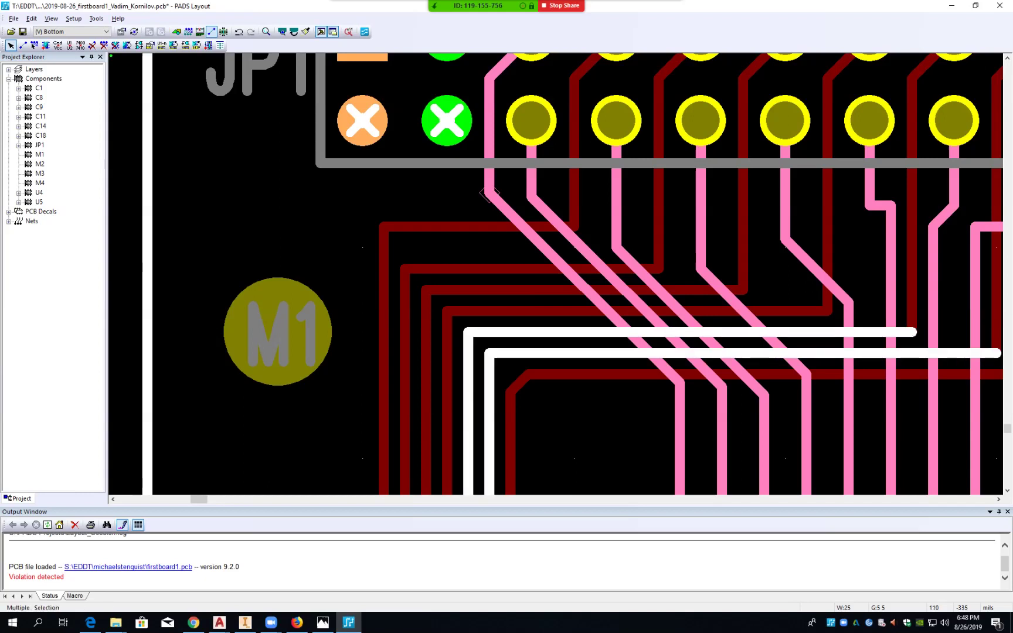
{"action": "left_click", "coordinate": [447, 310], "text": "ctrl"}
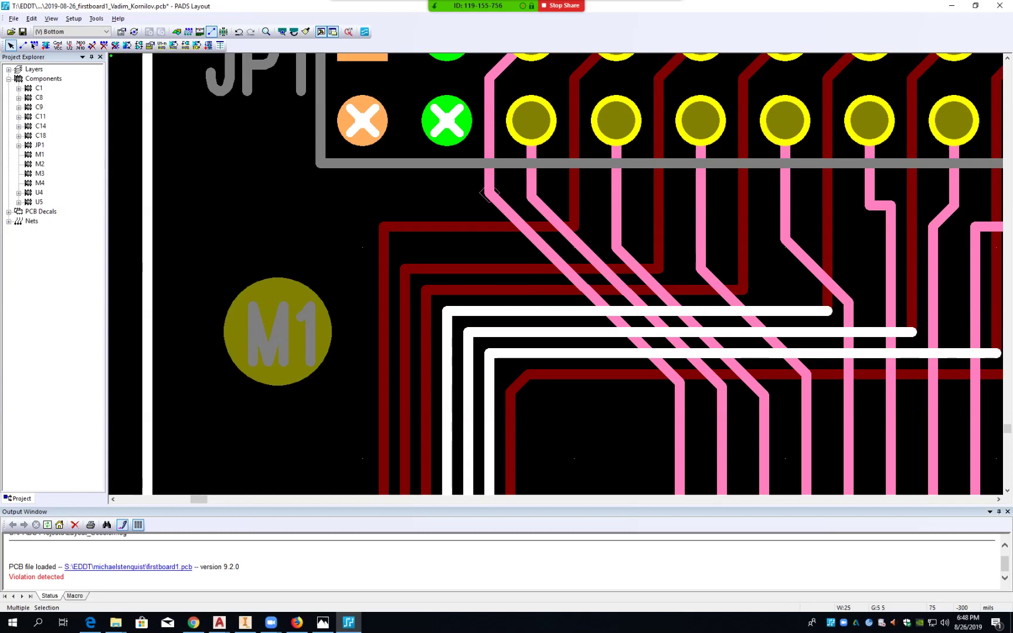
{"action": "left_click", "coordinate": [426, 290], "text": "ctrl"}
{"action": "left_click", "coordinate": [404, 276], "text": "ctrl"}
{"action": "right_click", "coordinate": [404, 269]}
{"action": "left_click", "coordinate": [435, 406]}
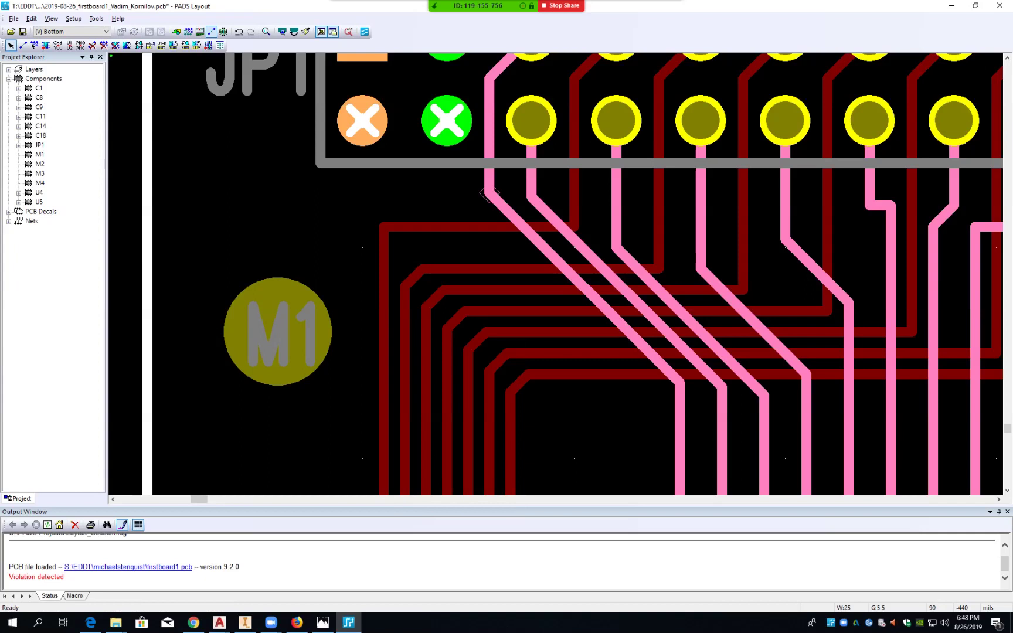
{"action": "left_click", "coordinate": [384, 228]}
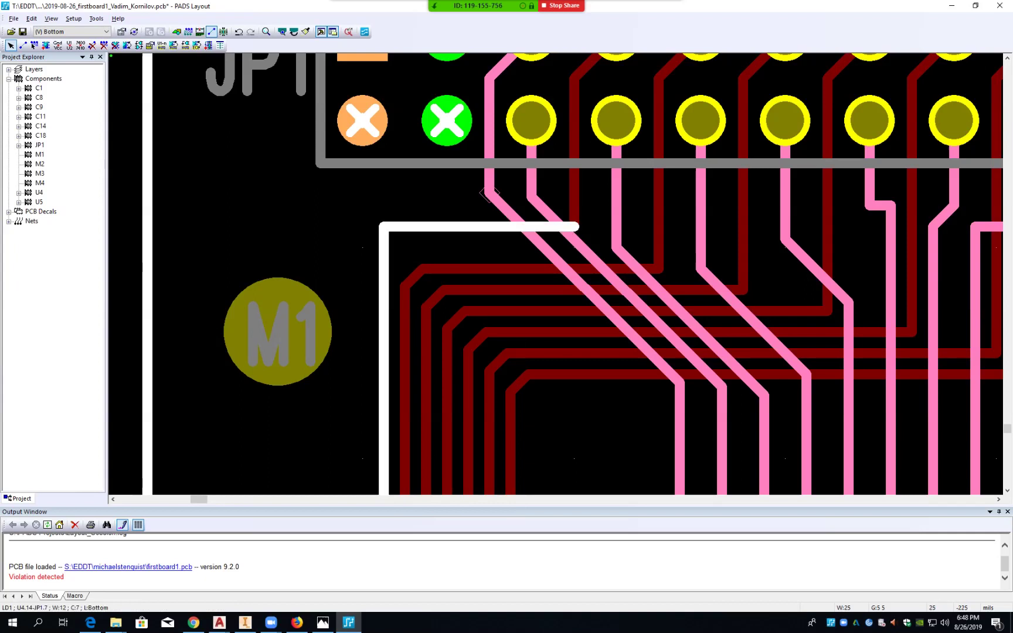
{"action": "right_click", "coordinate": [382, 227]}
{"action": "left_click", "coordinate": [414, 366]}
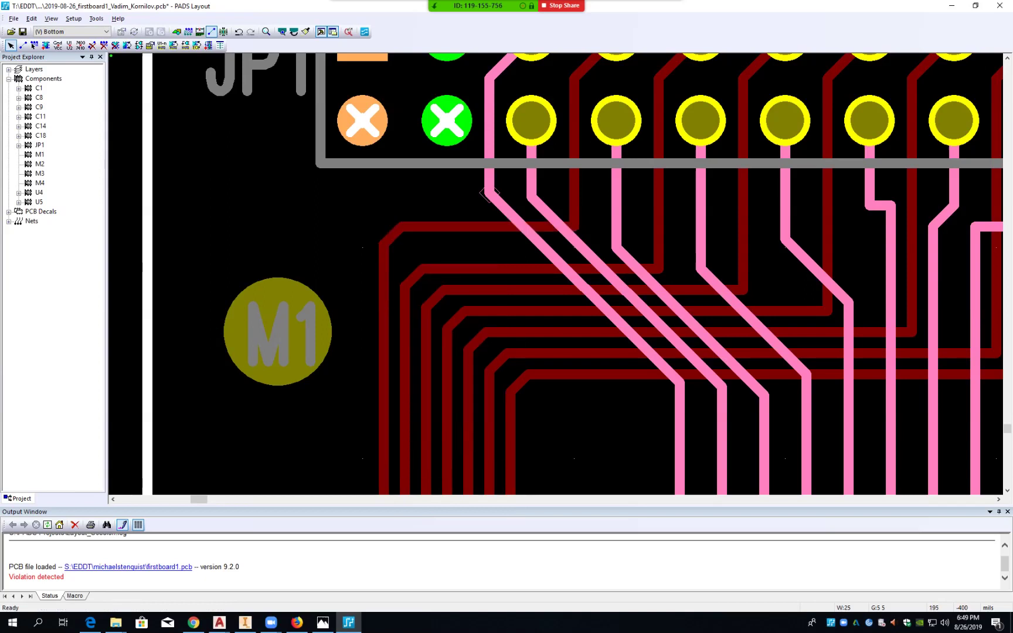
- Stretch the mitered corners of the seven bottom-layer traces near M1 into long, evenly spaced parallel diagonals
{"action": "left_click", "coordinate": [636, 375]}
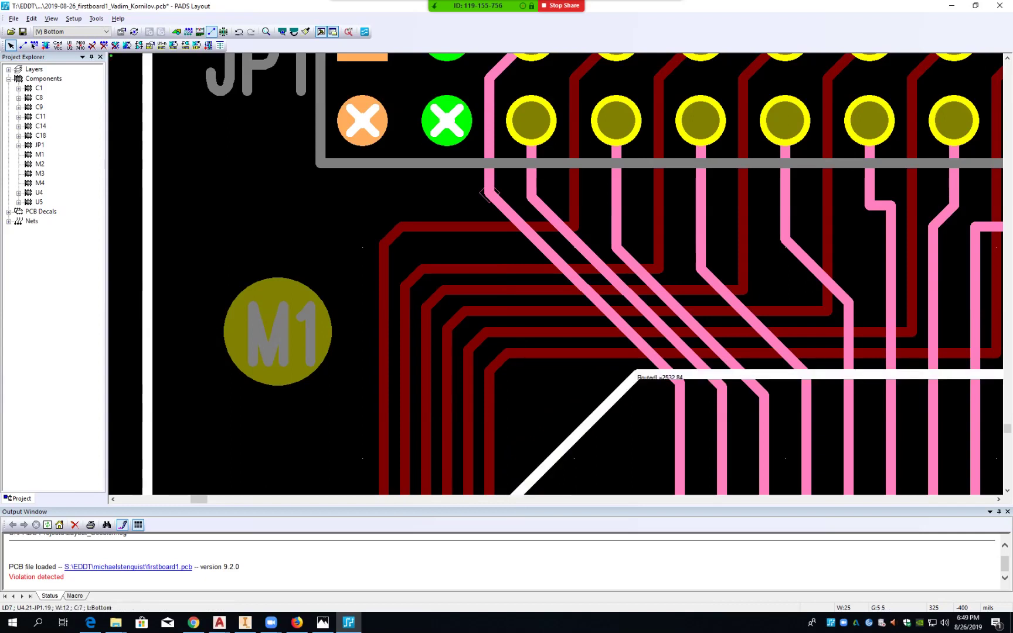
{"action": "left_click", "coordinate": [547, 354]}
{"action": "left_click_drag", "start_coordinate": [546, 354], "coordinate": [621, 354]}
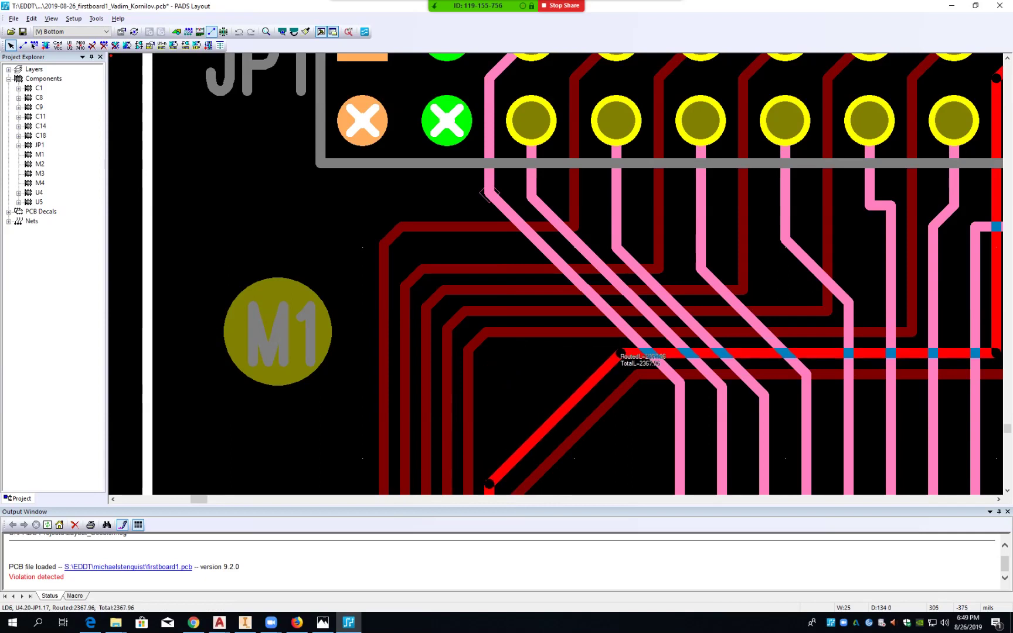
{"action": "left_click", "coordinate": [620, 353]}
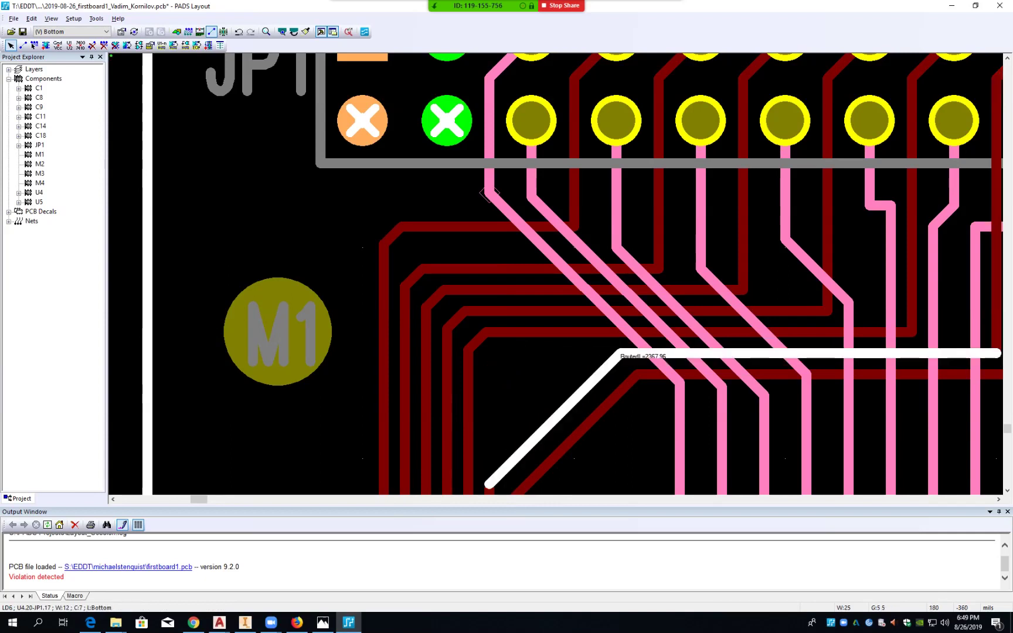
{"action": "mouse_move", "coordinate": [486, 332]}
{"action": "left_mouse_down"}
{"action": "mouse_move", "coordinate": [615, 332]}
{"action": "mouse_move", "coordinate": [602, 332]}
{"action": "left_mouse_up"}
{"action": "mouse_move", "coordinate": [467, 310]}
{"action": "left_mouse_down"}
{"action": "mouse_move", "coordinate": [608, 311]}
{"action": "mouse_move", "coordinate": [591, 311]}
{"action": "left_mouse_up"}
{"action": "mouse_move", "coordinate": [443, 290]}
{"action": "left_mouse_down"}
{"action": "mouse_move", "coordinate": [591, 294]}
{"action": "mouse_move", "coordinate": [578, 290]}
{"action": "left_mouse_up"}
{"action": "mouse_move", "coordinate": [422, 269]}
{"action": "left_mouse_down"}
{"action": "mouse_move", "coordinate": [565, 266]}
{"action": "mouse_move", "coordinate": [659, 175]}
{"action": "left_mouse_up"}
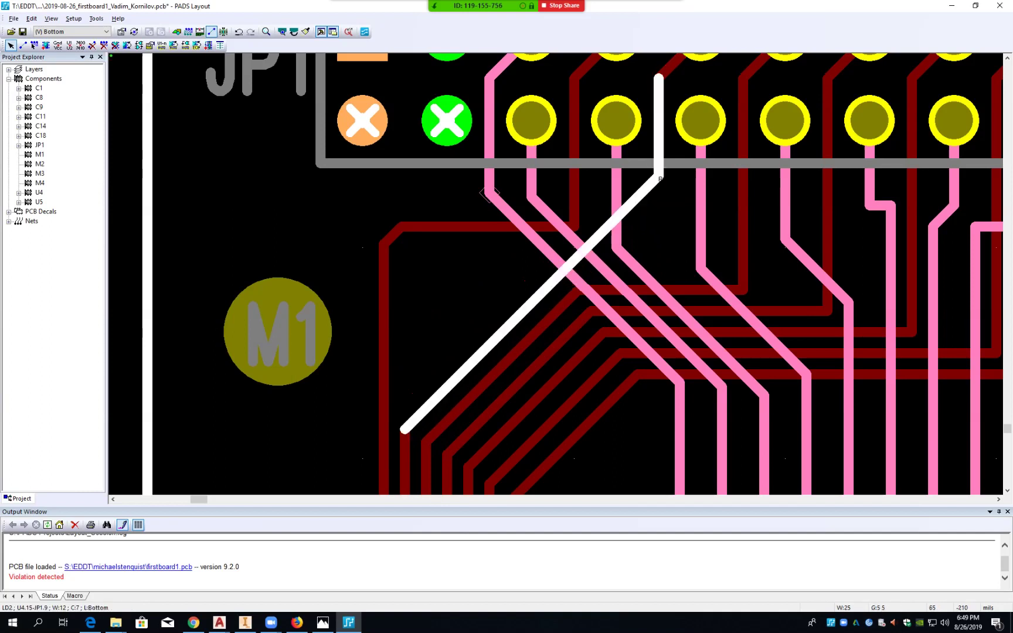
{"action": "mouse_move", "coordinate": [401, 227]}
{"action": "left_mouse_down"}
{"action": "mouse_move", "coordinate": [574, 180]}
{"action": "mouse_move", "coordinate": [574, 229]}
{"action": "left_mouse_up"}
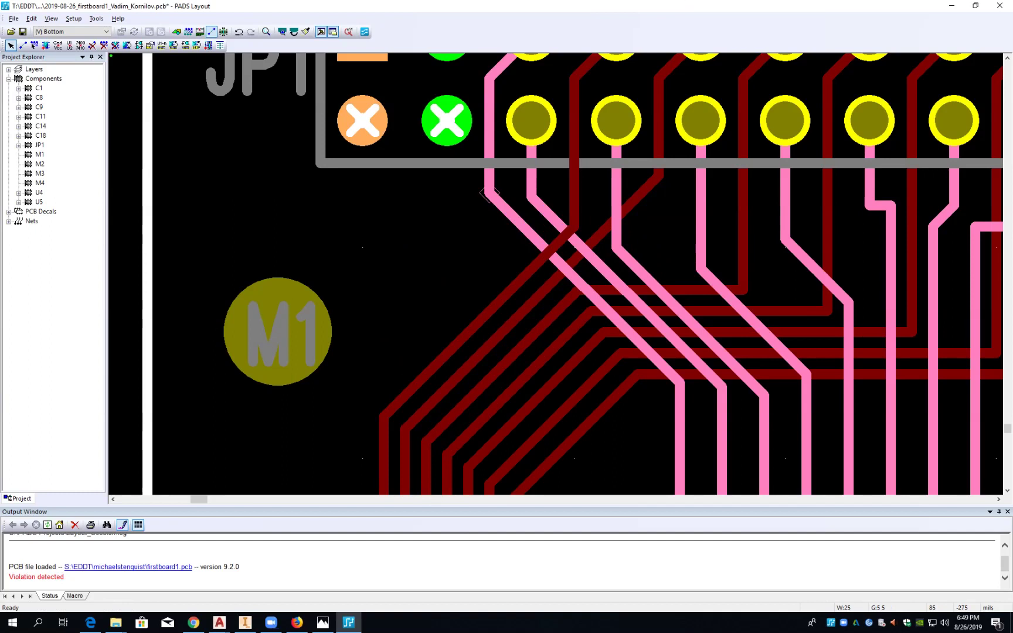
- Shift four adjacent vertical top-layer traces between U5 and the board edge slightly toward the edge to even their spacing
{"action": "scroll", "coordinate": [434, 268], "scroll_direction": "down", "scroll_amount": 2, "text": "ctrl"}
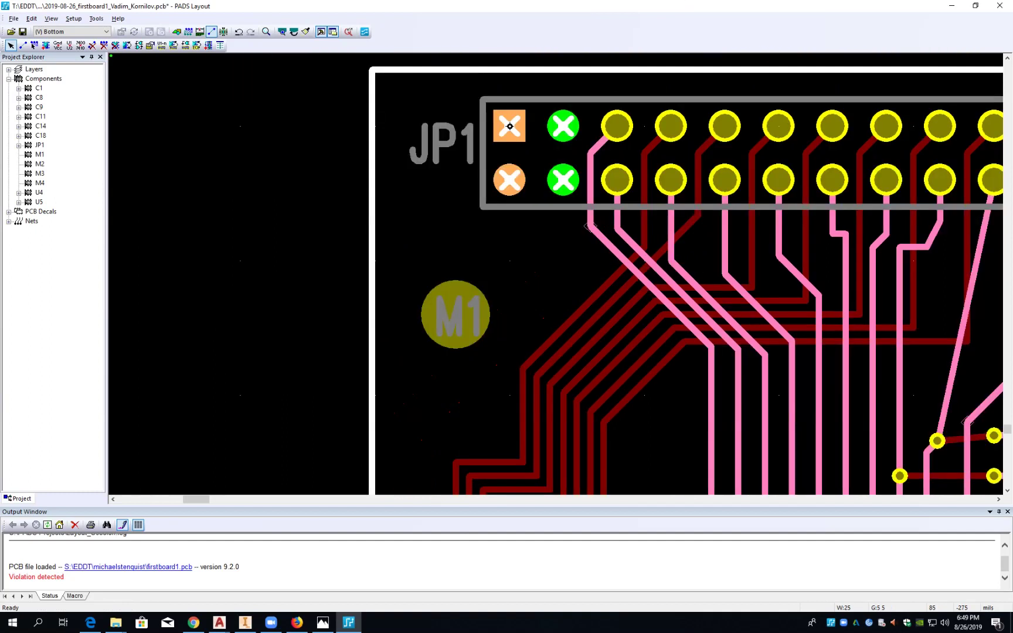
{"action": "scroll", "coordinate": [509, 125], "scroll_direction": "down", "scroll_amount": 1, "text": "ctrl"}
{"action": "key", "text": "ctrl+b"}
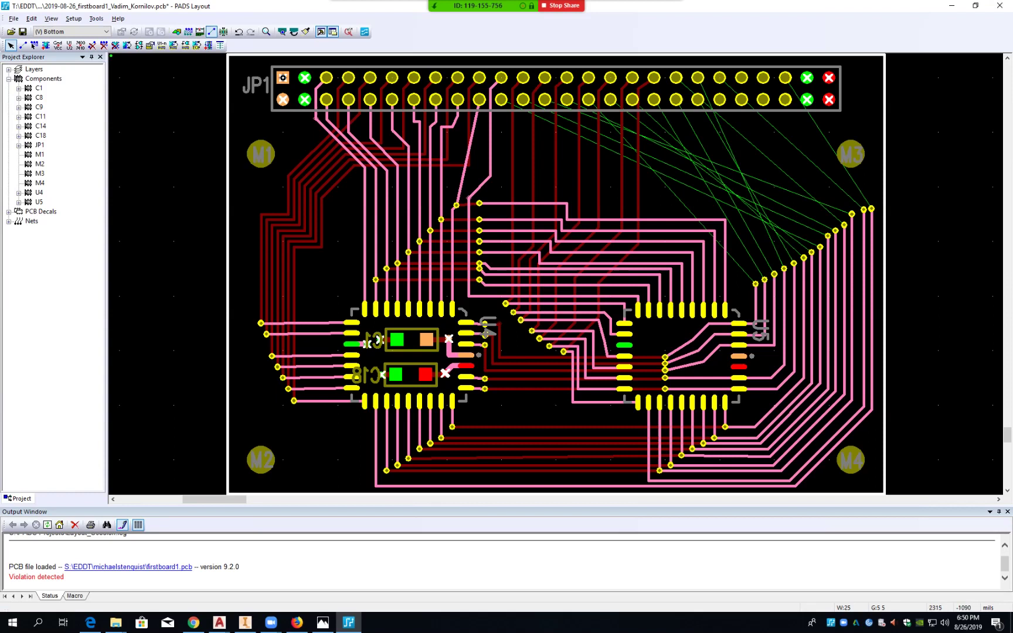
{"action": "scroll", "coordinate": [887, 298], "scroll_direction": "up", "scroll_amount": 4}
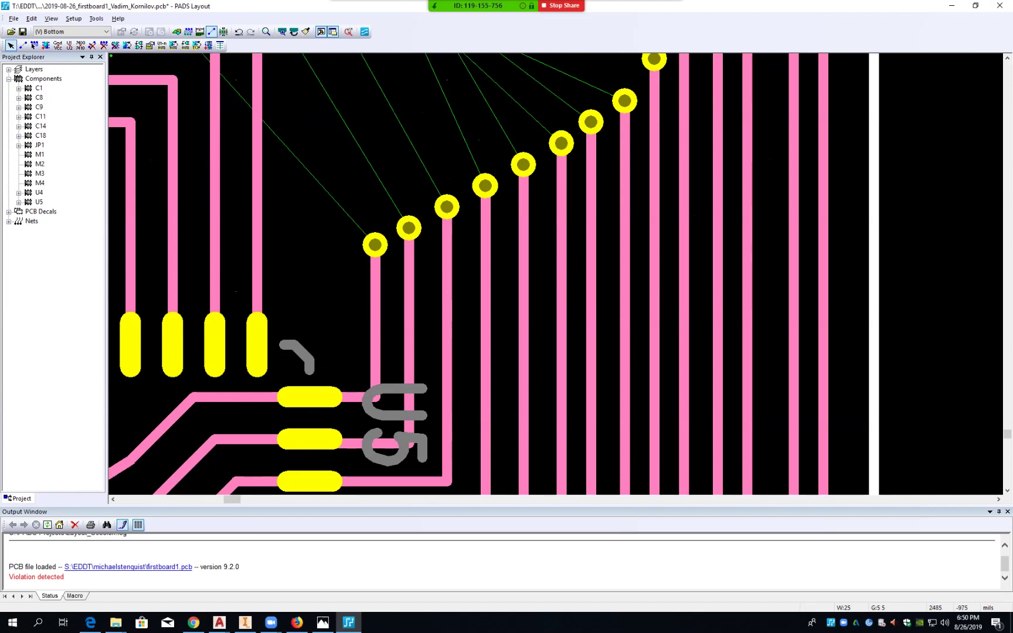
{"action": "left_click_drag", "start_coordinate": [591, 254], "coordinate": [689, 253]}
{"action": "left_click", "coordinate": [595, 253]}
{"action": "left_click", "coordinate": [629, 256]}
{"action": "left_click", "coordinate": [659, 254]}
{"action": "left_click", "coordinate": [688, 254]}
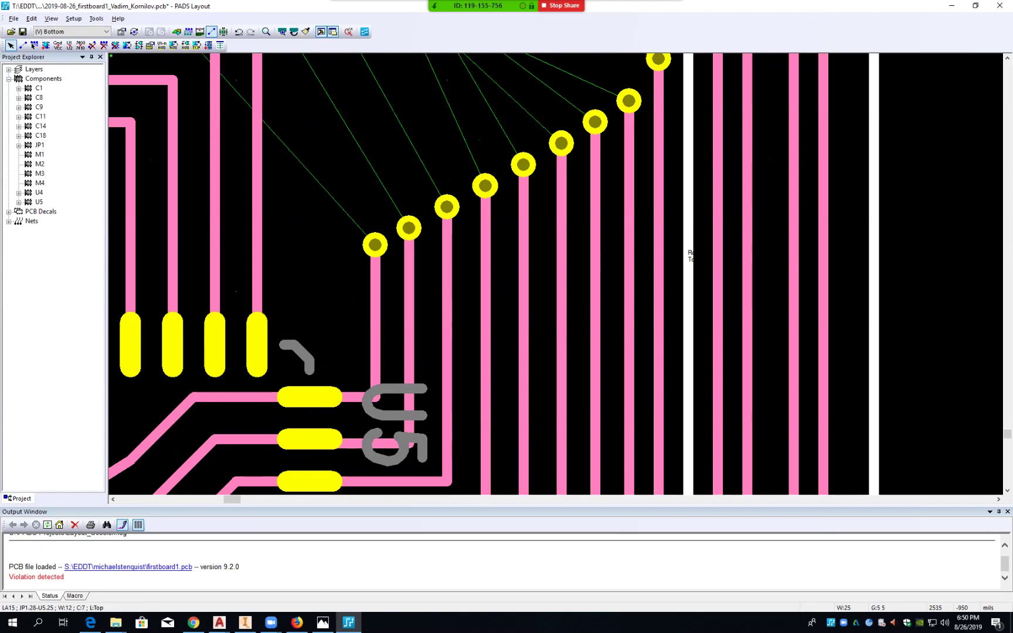
- Move the second-outermost vertical trace inward from the board edge and bring the traces from U5's upper side pads closer together
{"action": "mouse_move", "coordinate": [794, 274]}
{"action": "left_mouse_down"}
{"action": "mouse_move", "coordinate": [769, 274]}
{"action": "mouse_move", "coordinate": [776, 275]}
{"action": "left_mouse_up"}
{"action": "left_click", "coordinate": [777, 274]}
{"action": "mouse_move", "coordinate": [409, 328]}
{"action": "left_mouse_down"}
{"action": "mouse_move", "coordinate": [375, 328]}
{"action": "mouse_move", "coordinate": [434, 328]}
{"action": "left_mouse_up"}
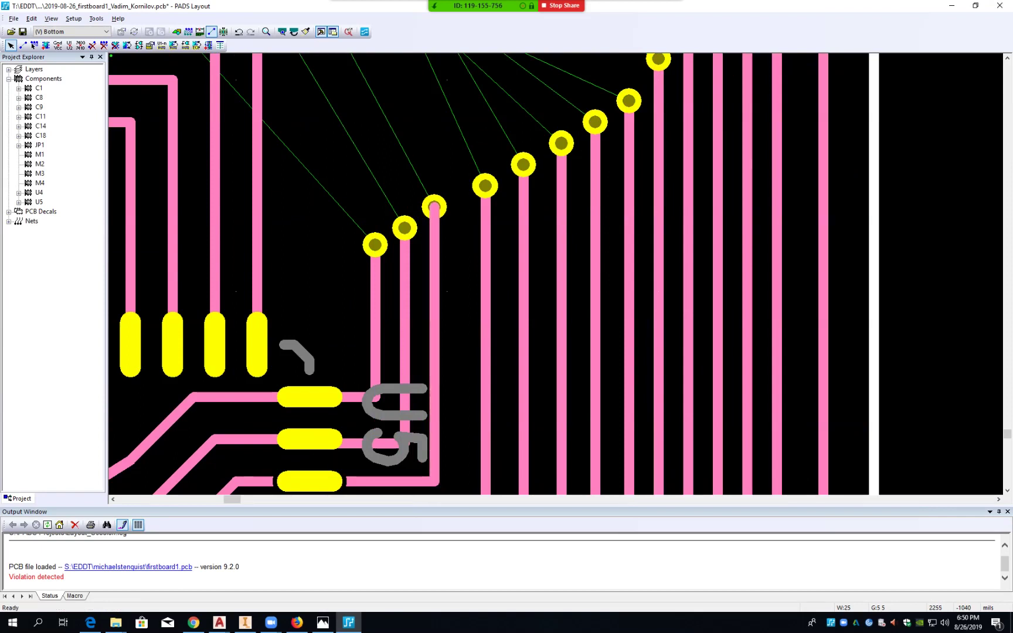